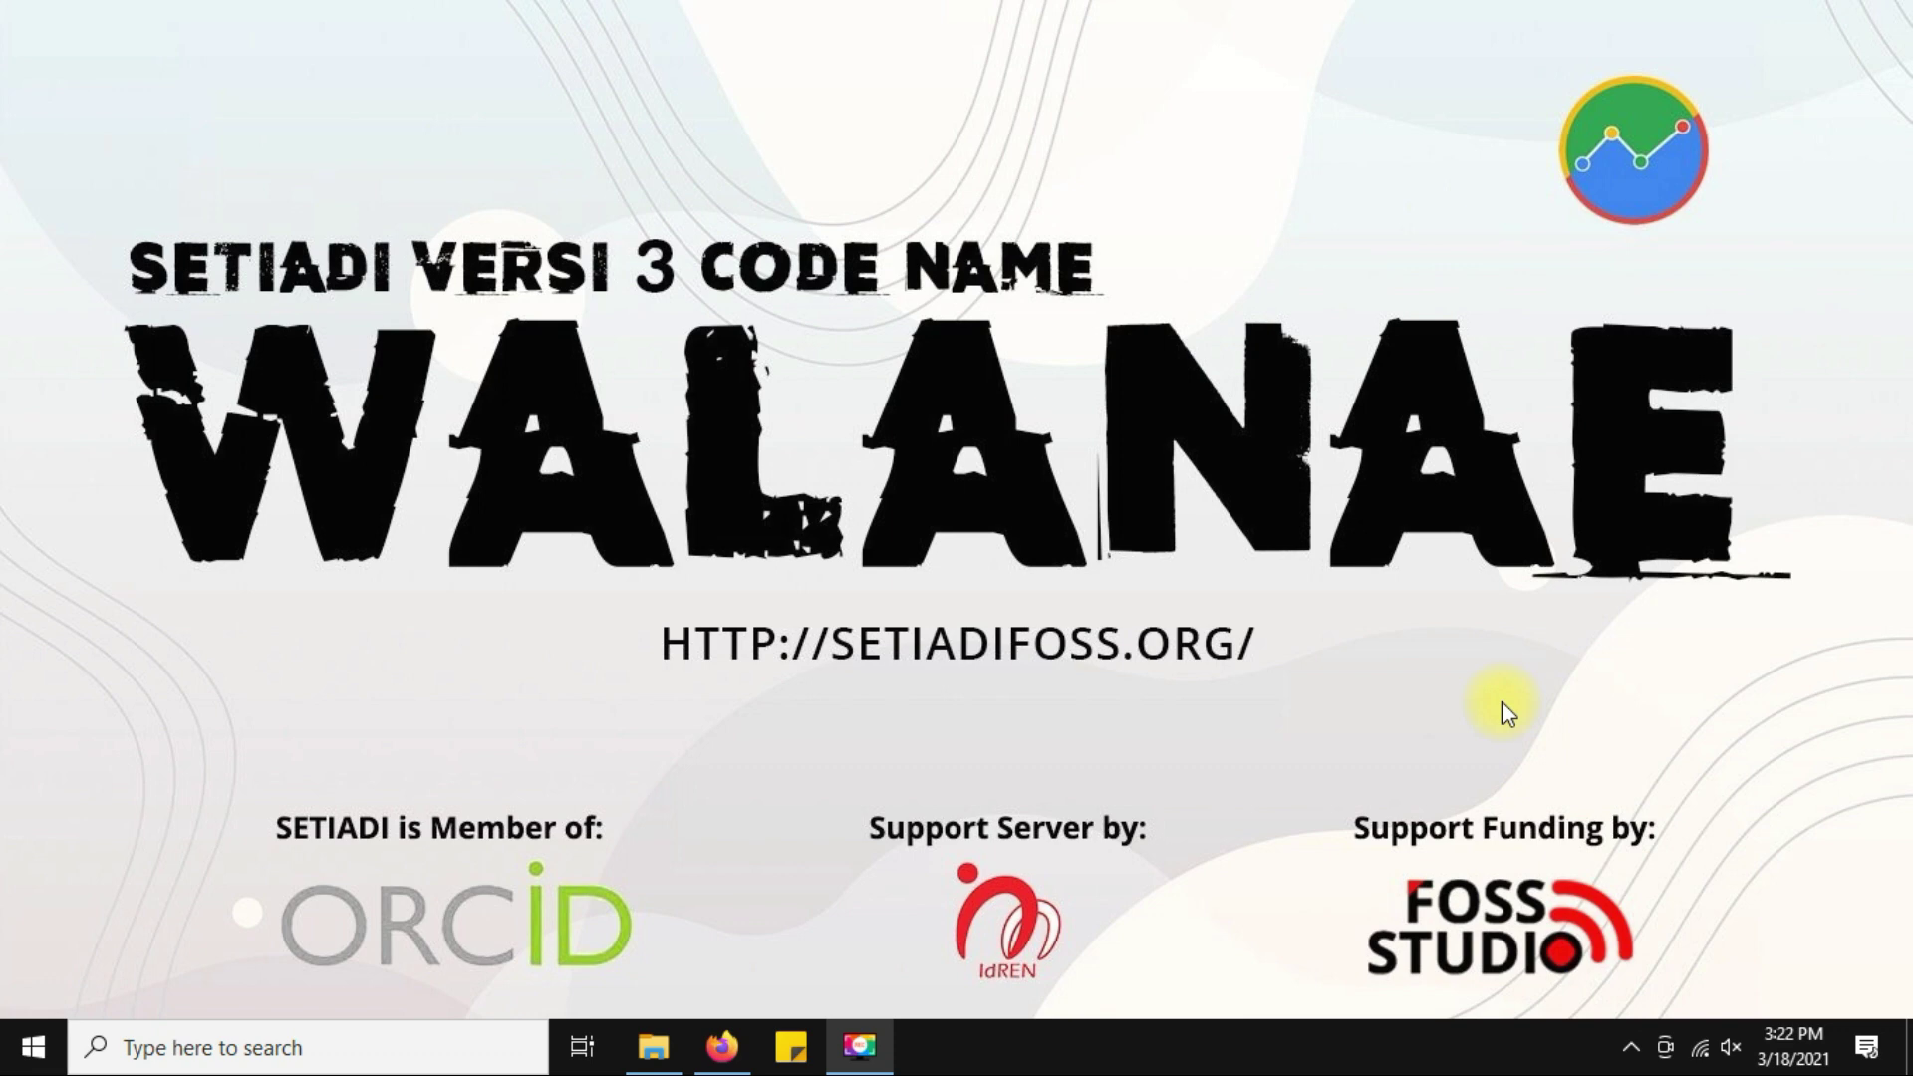
Restore the Firefox window showing the SETIADI repository.
left_click(723, 1047)
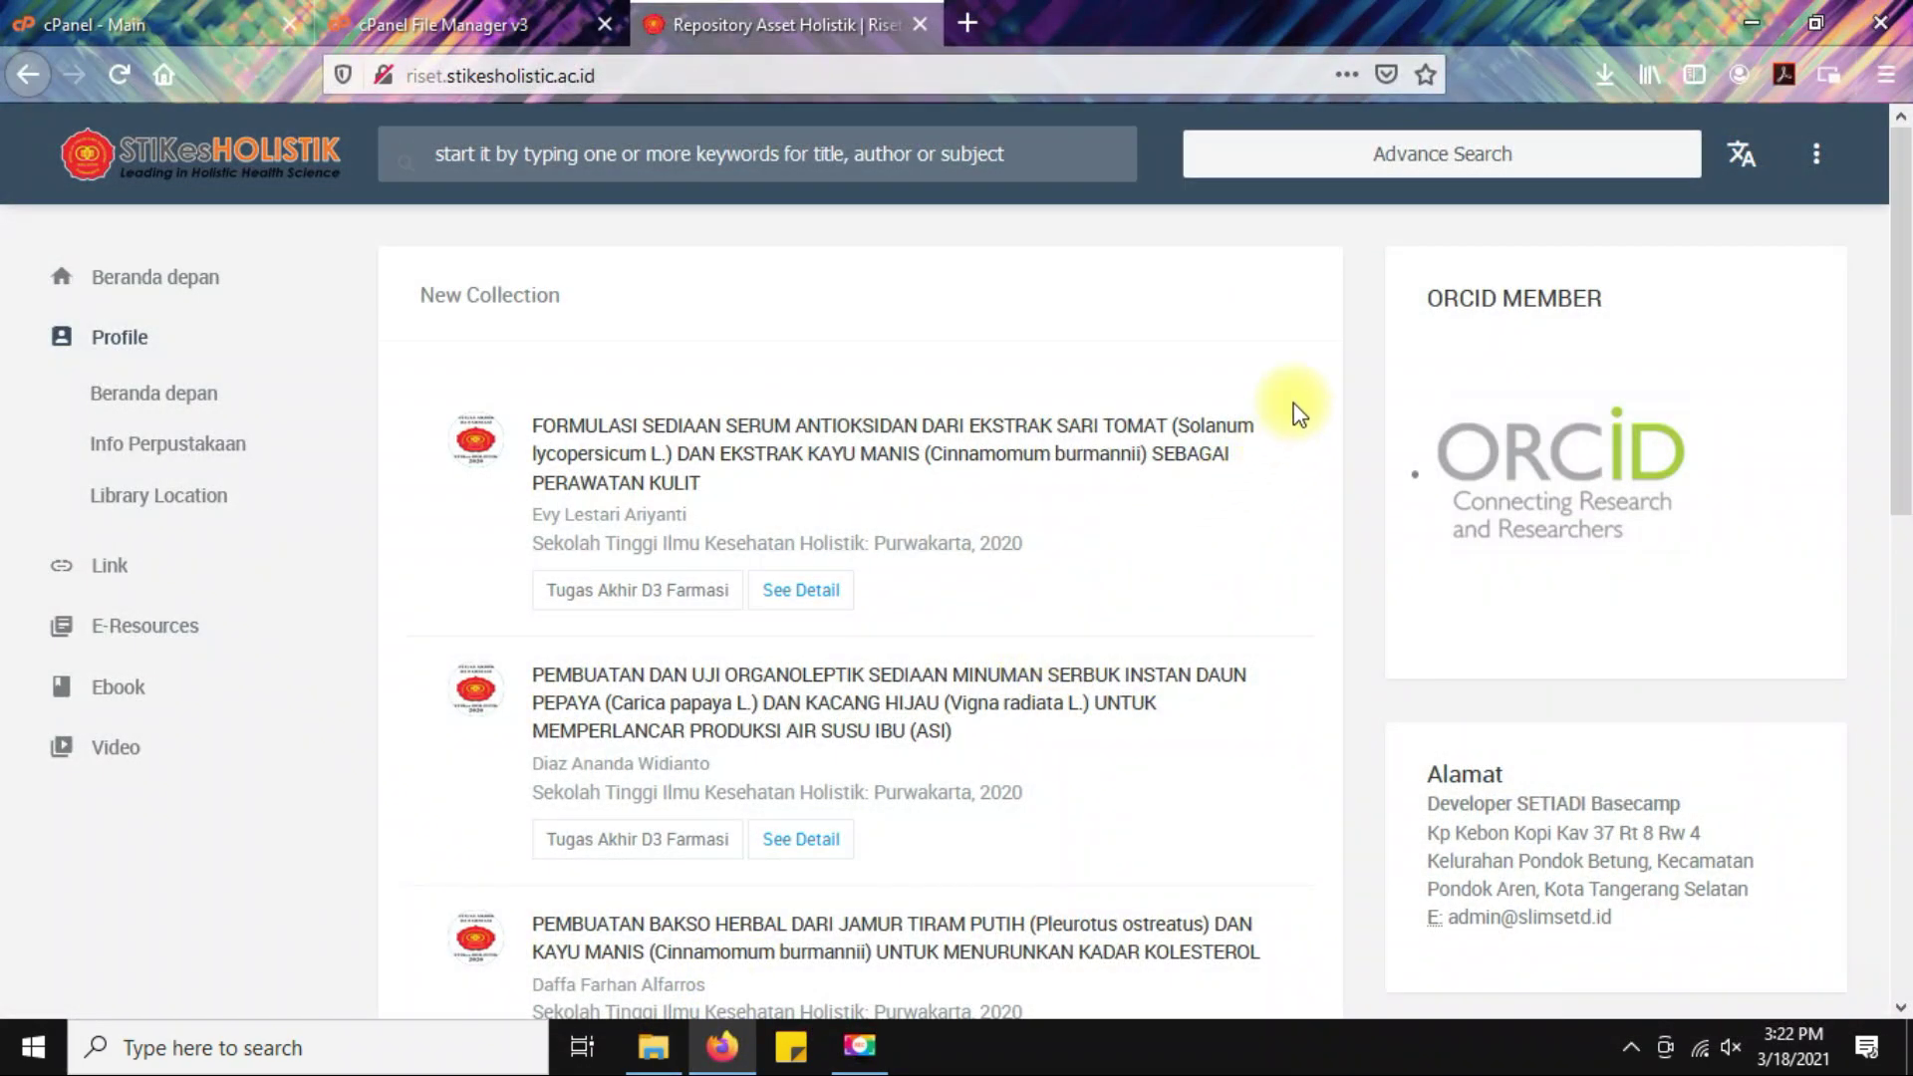
Open the full record of the first thesis, the antioxidant serum study, and highlight its title.
left_click(803, 596)
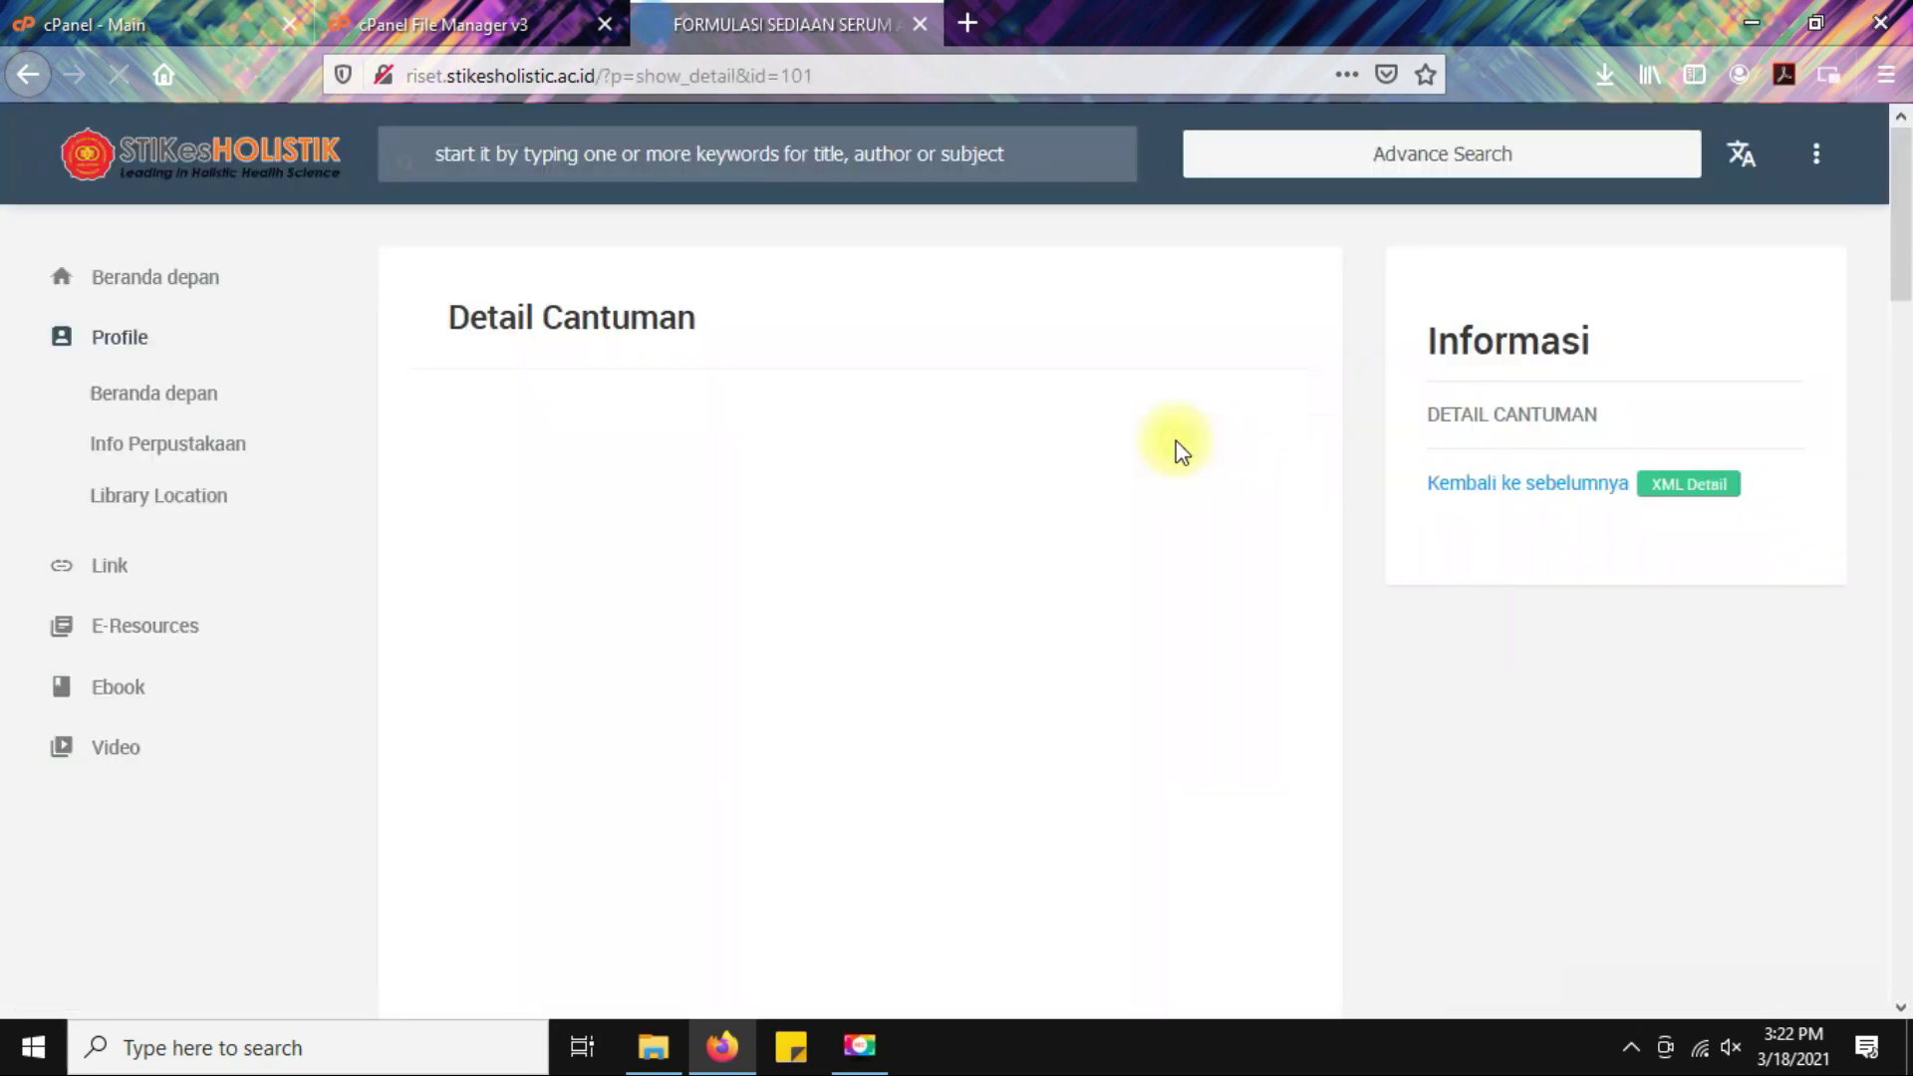
scroll(1176, 440, "down", 2)
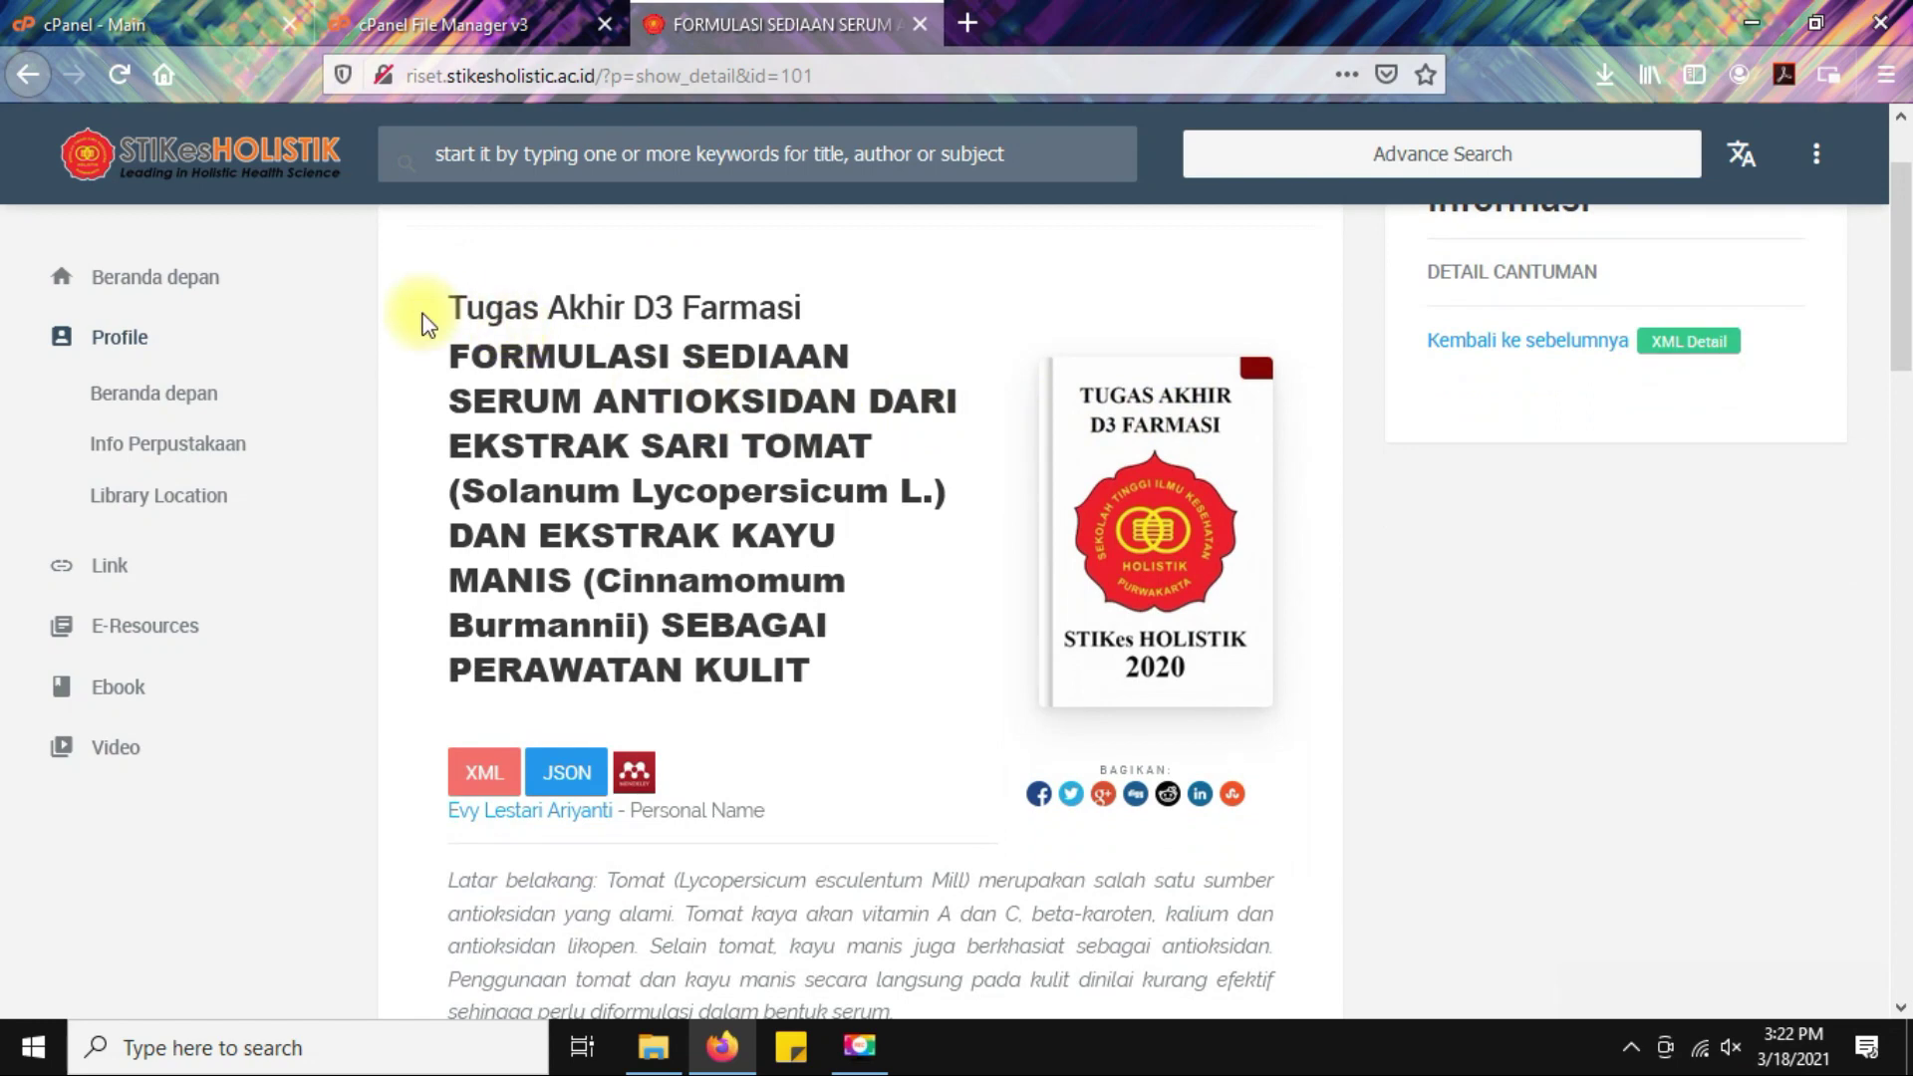
left_click_drag(447, 307, 876, 333)
scroll(940, 358, "up", 2)
left_click(937, 373)
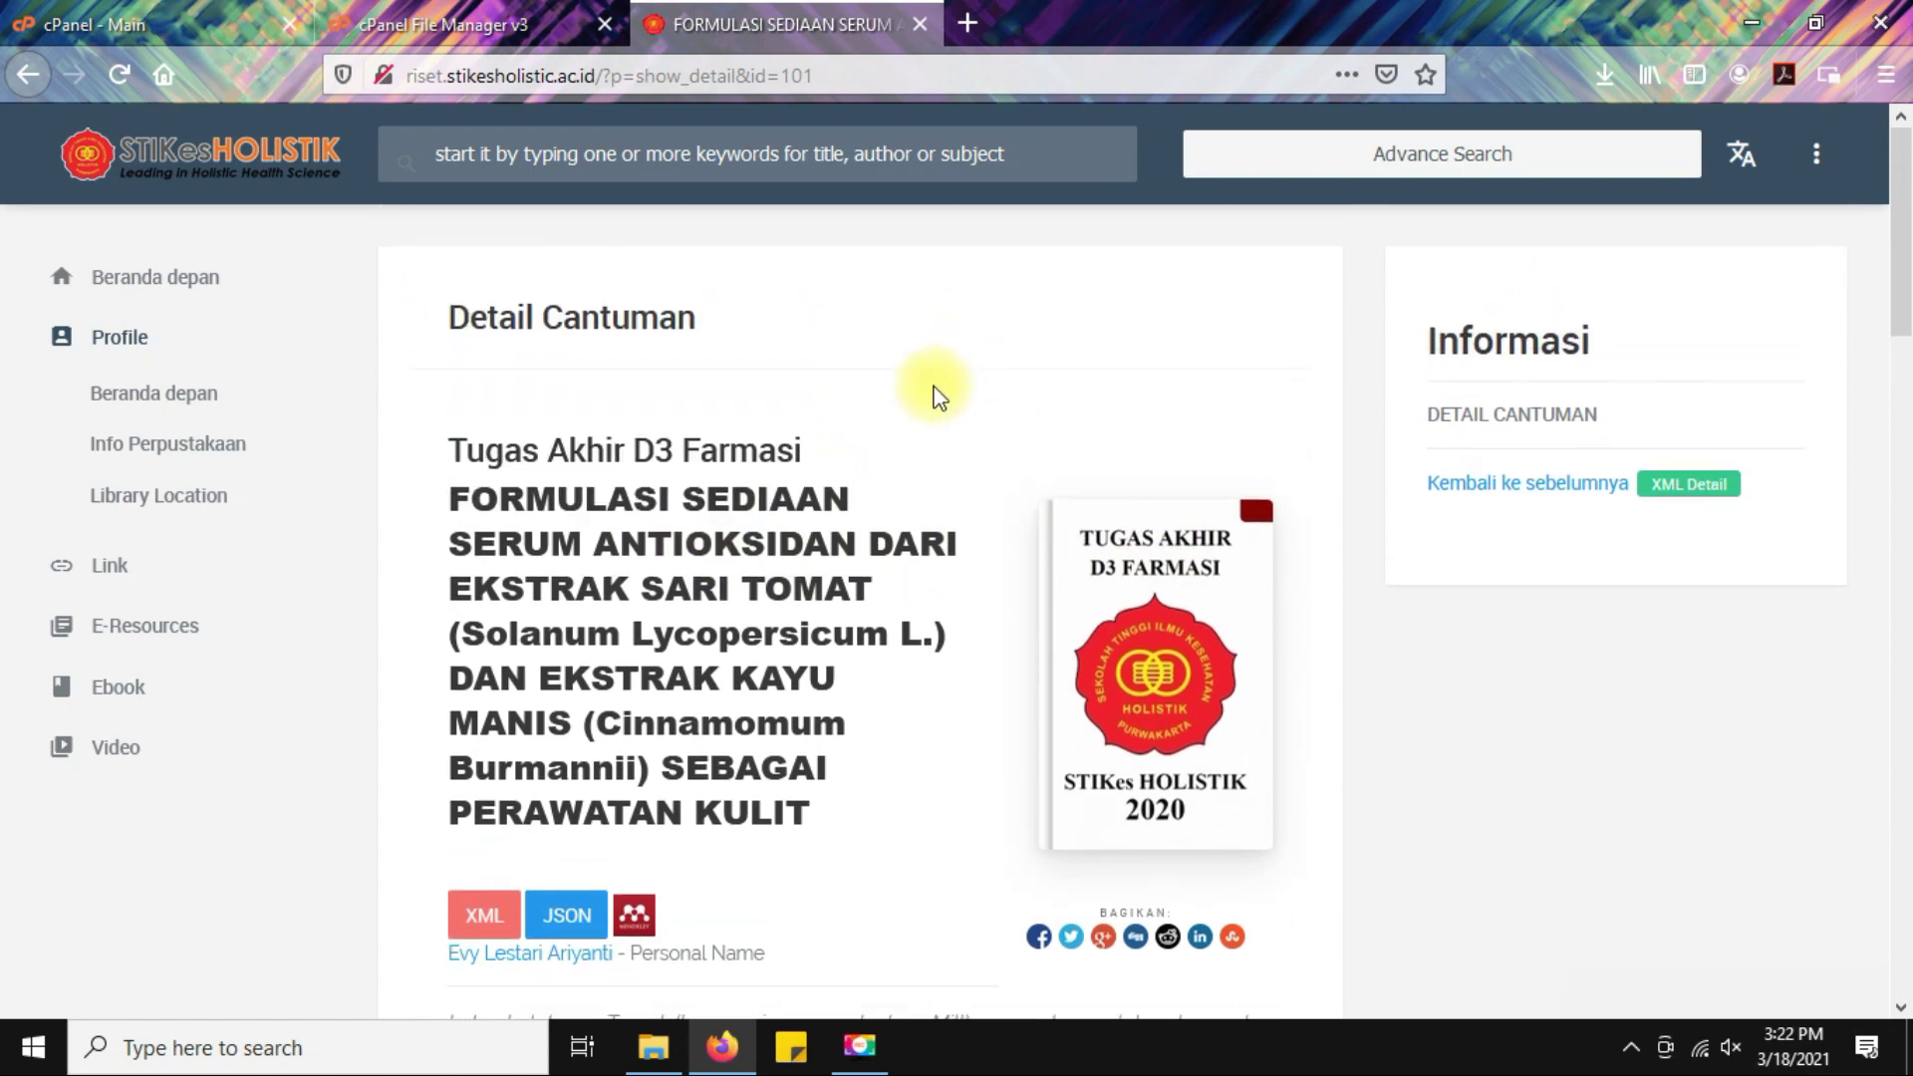
Read through the abstract and scroll down to the Detail Information table.
left_click_drag(448, 499, 876, 811)
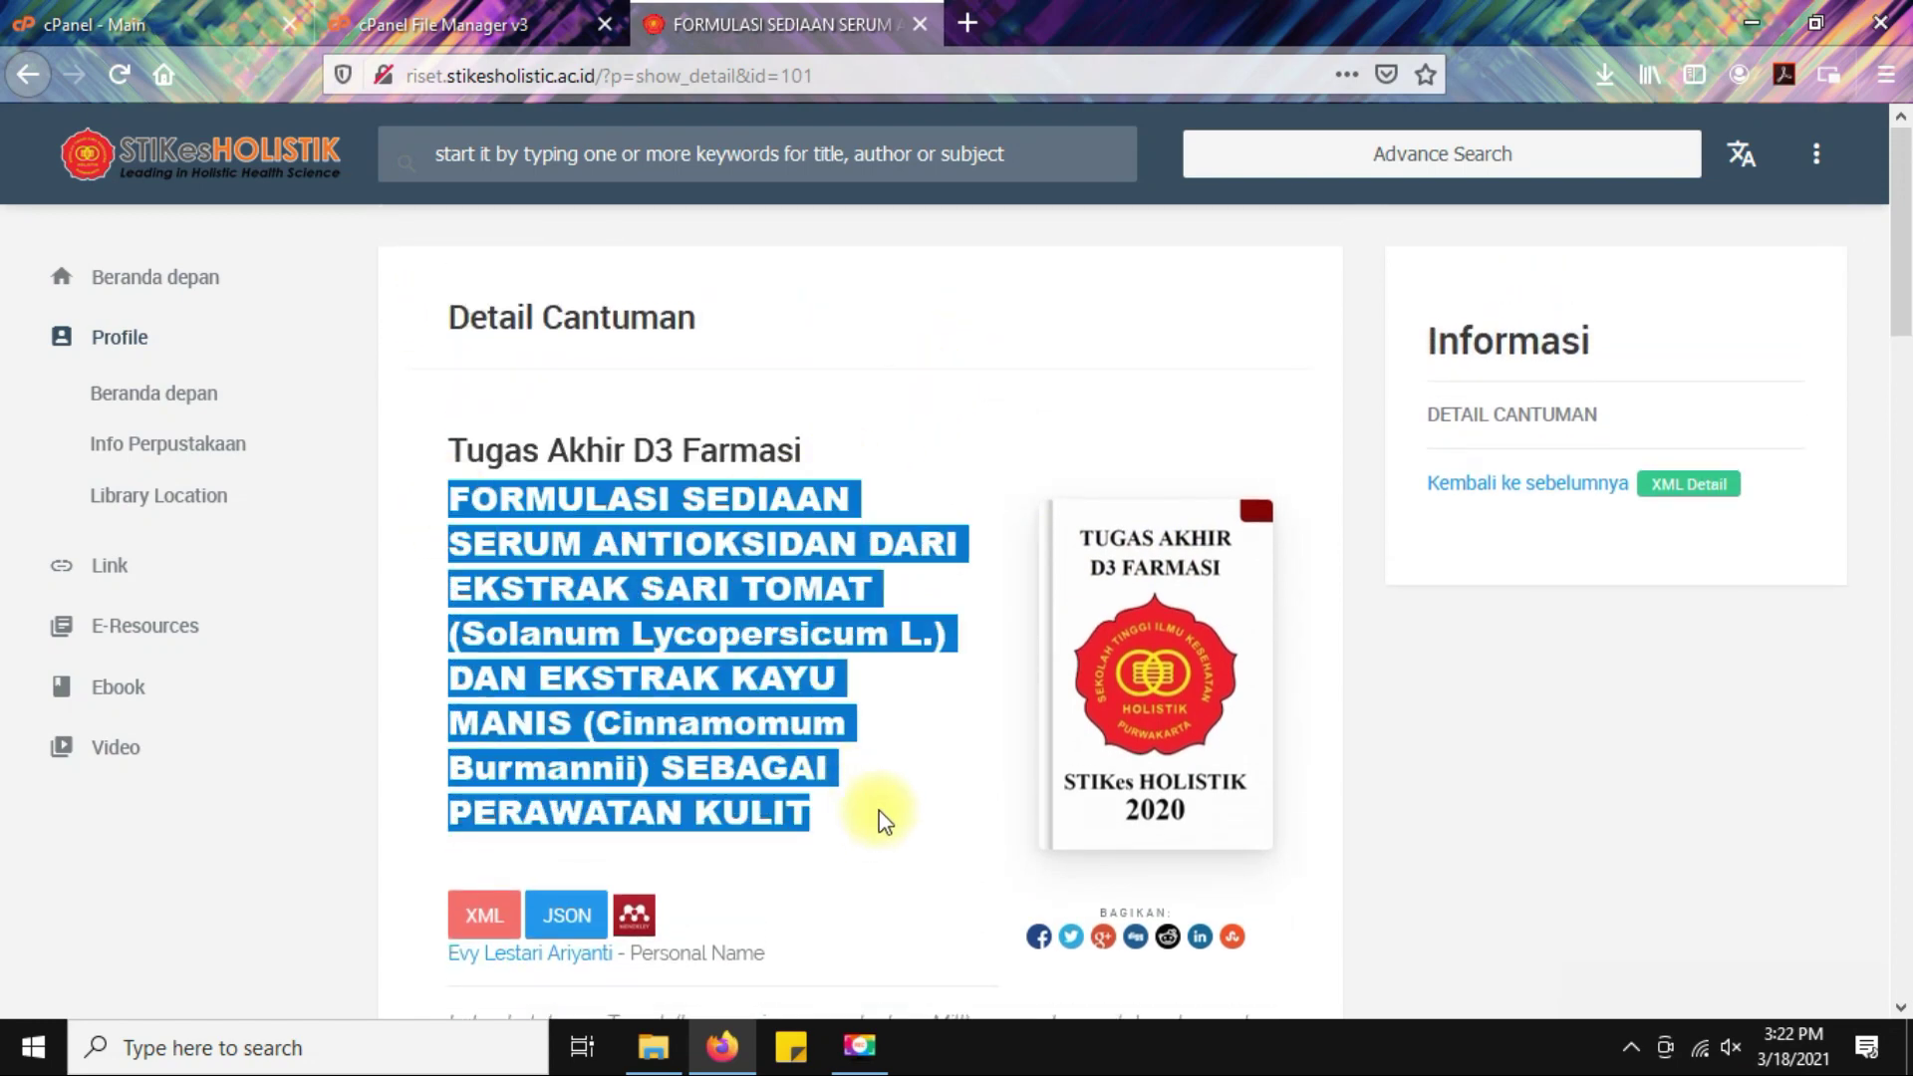
scroll(744, 750, "down", 4)
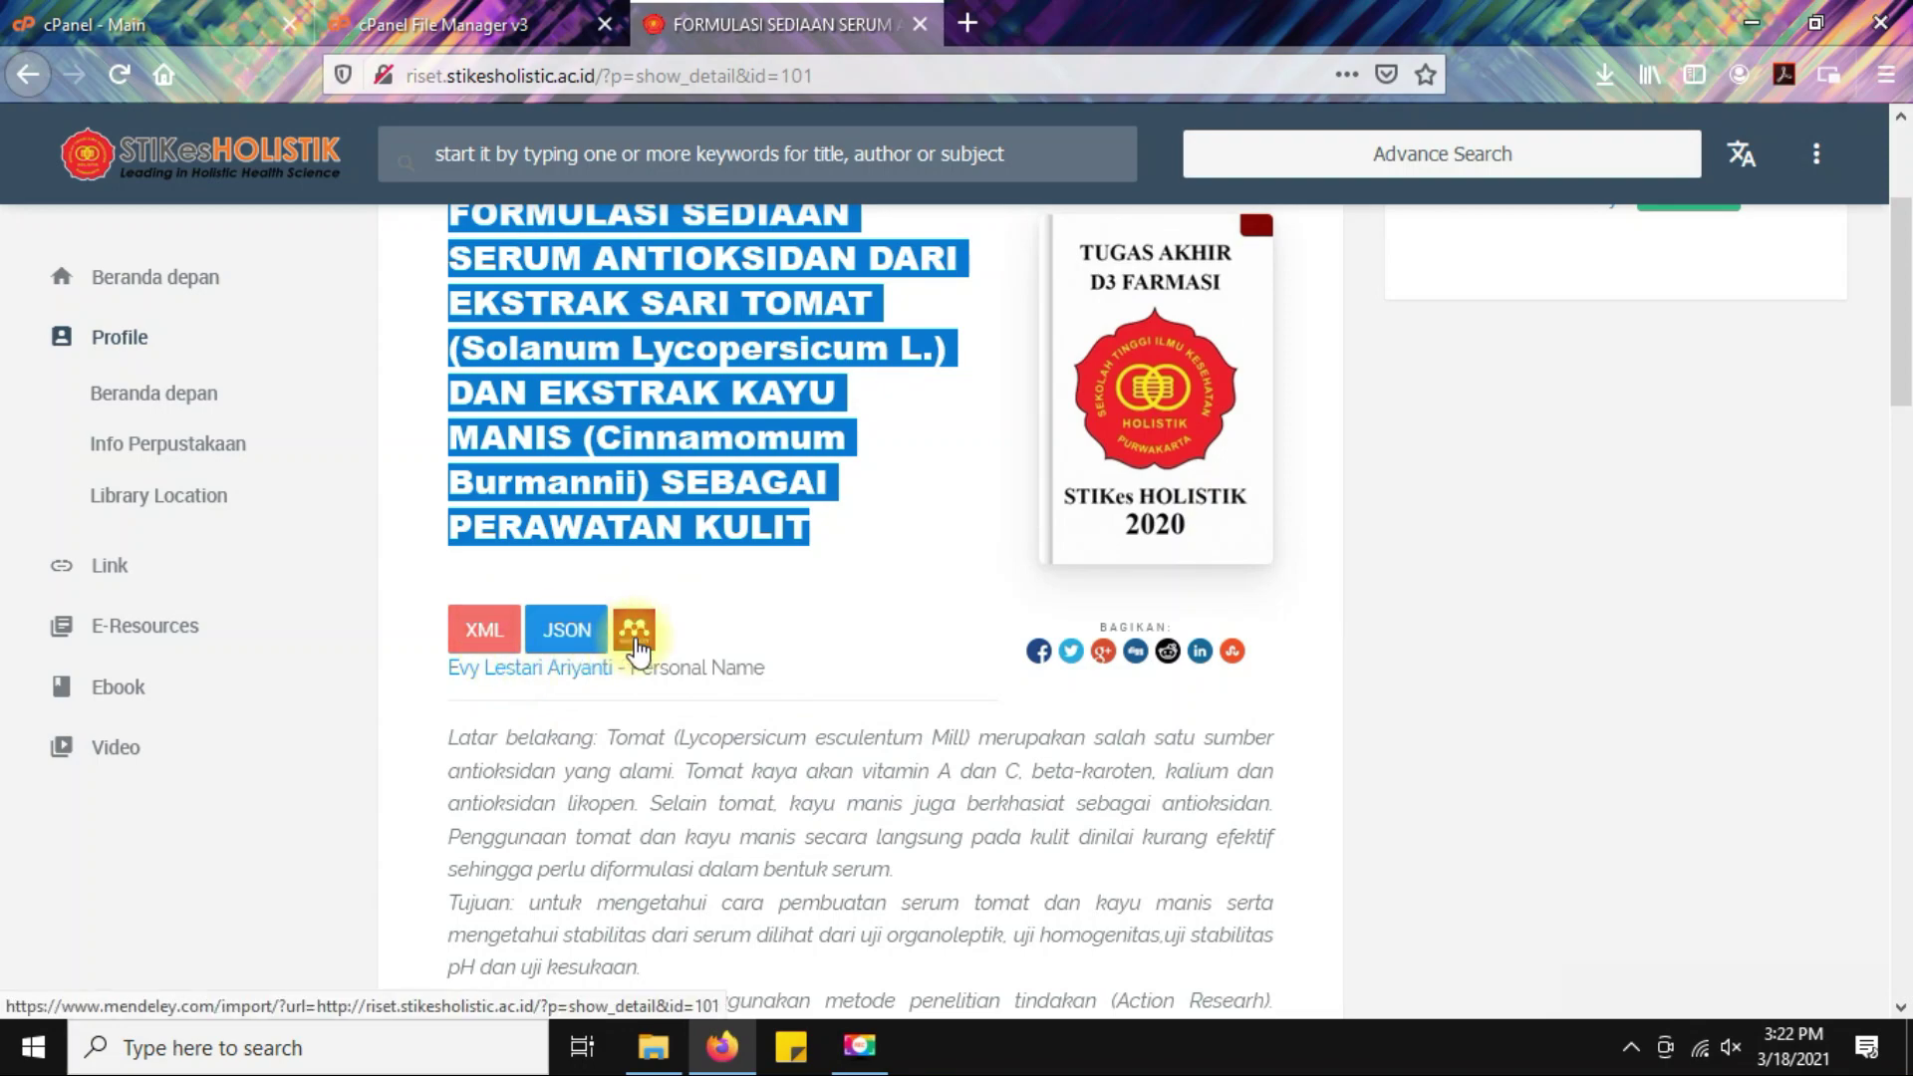
scroll(776, 656, "down", 3)
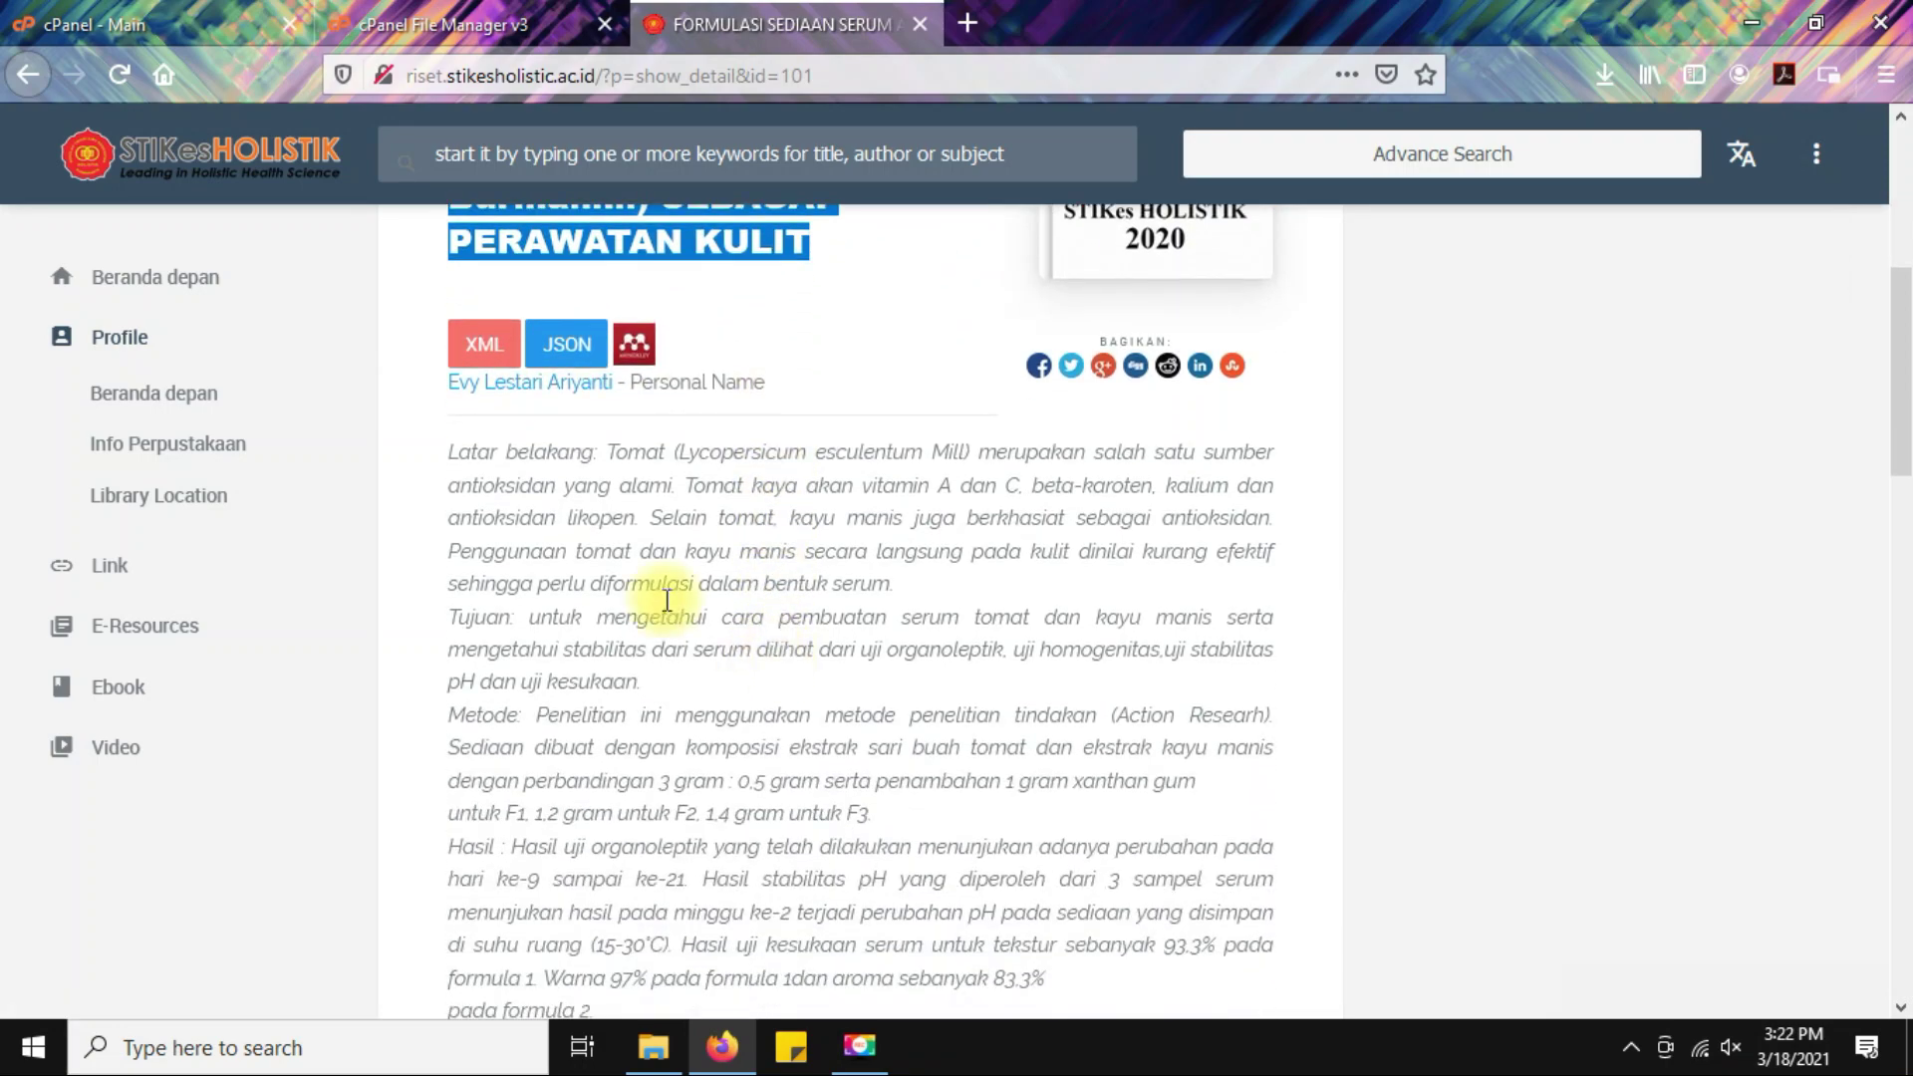
left_click_drag(450, 456, 959, 911)
scroll(1245, 807, "down", 3)
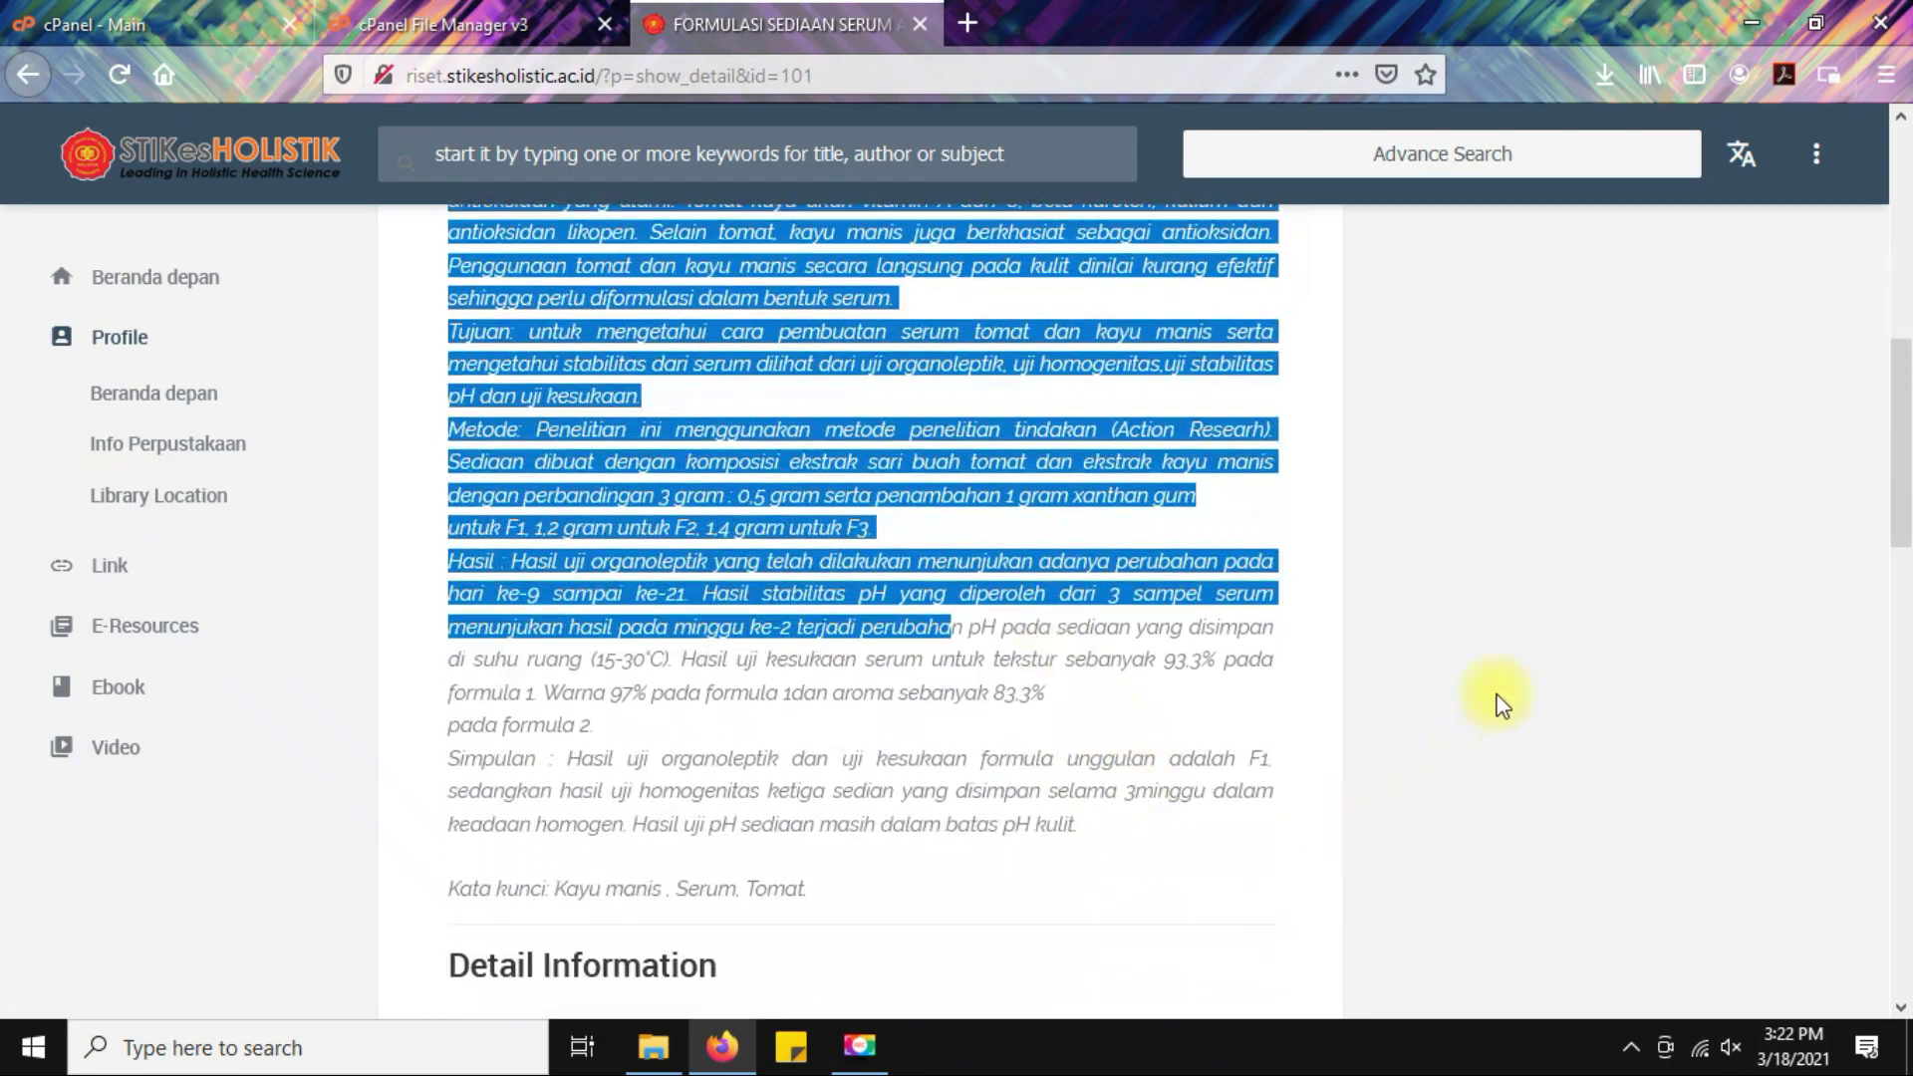
left_click(1497, 695)
scroll(1497, 694, "down", 1)
scroll(1502, 704, "down", 6)
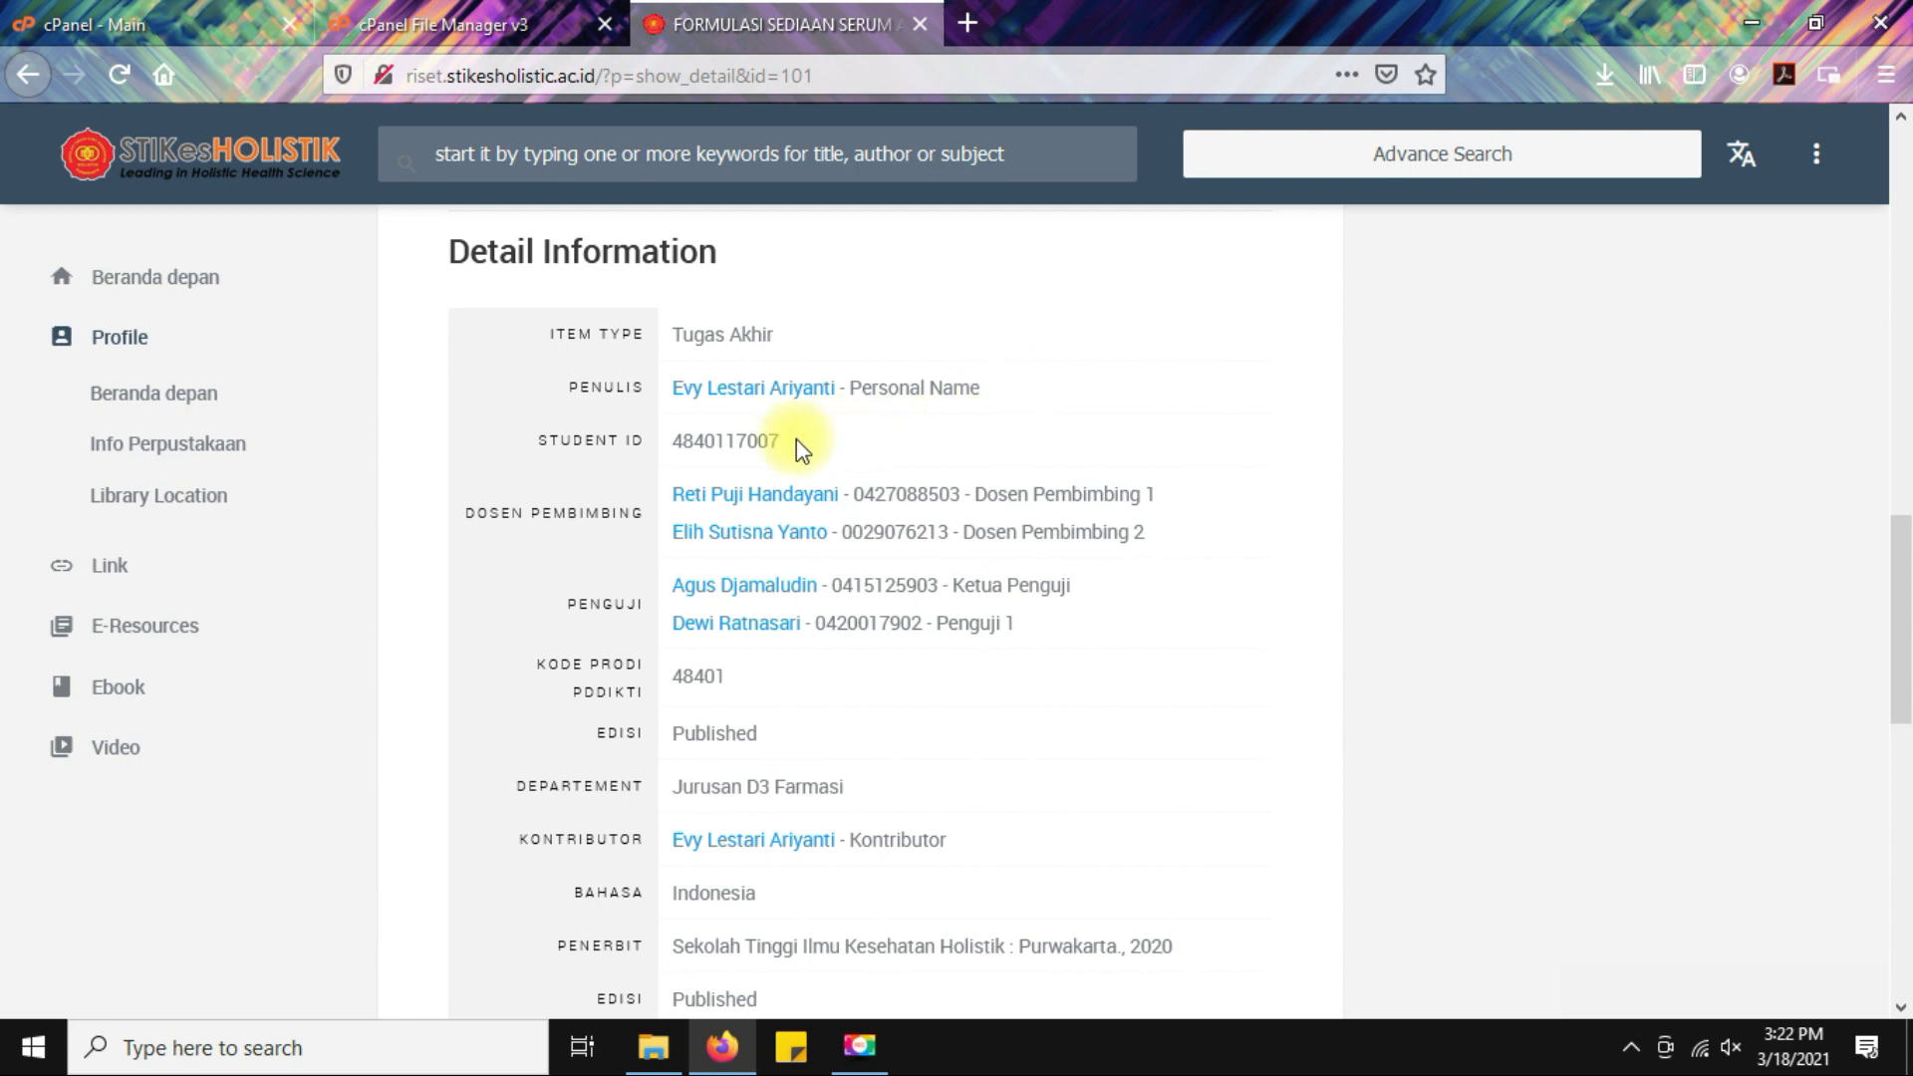
left_click_drag(794, 439, 660, 440)
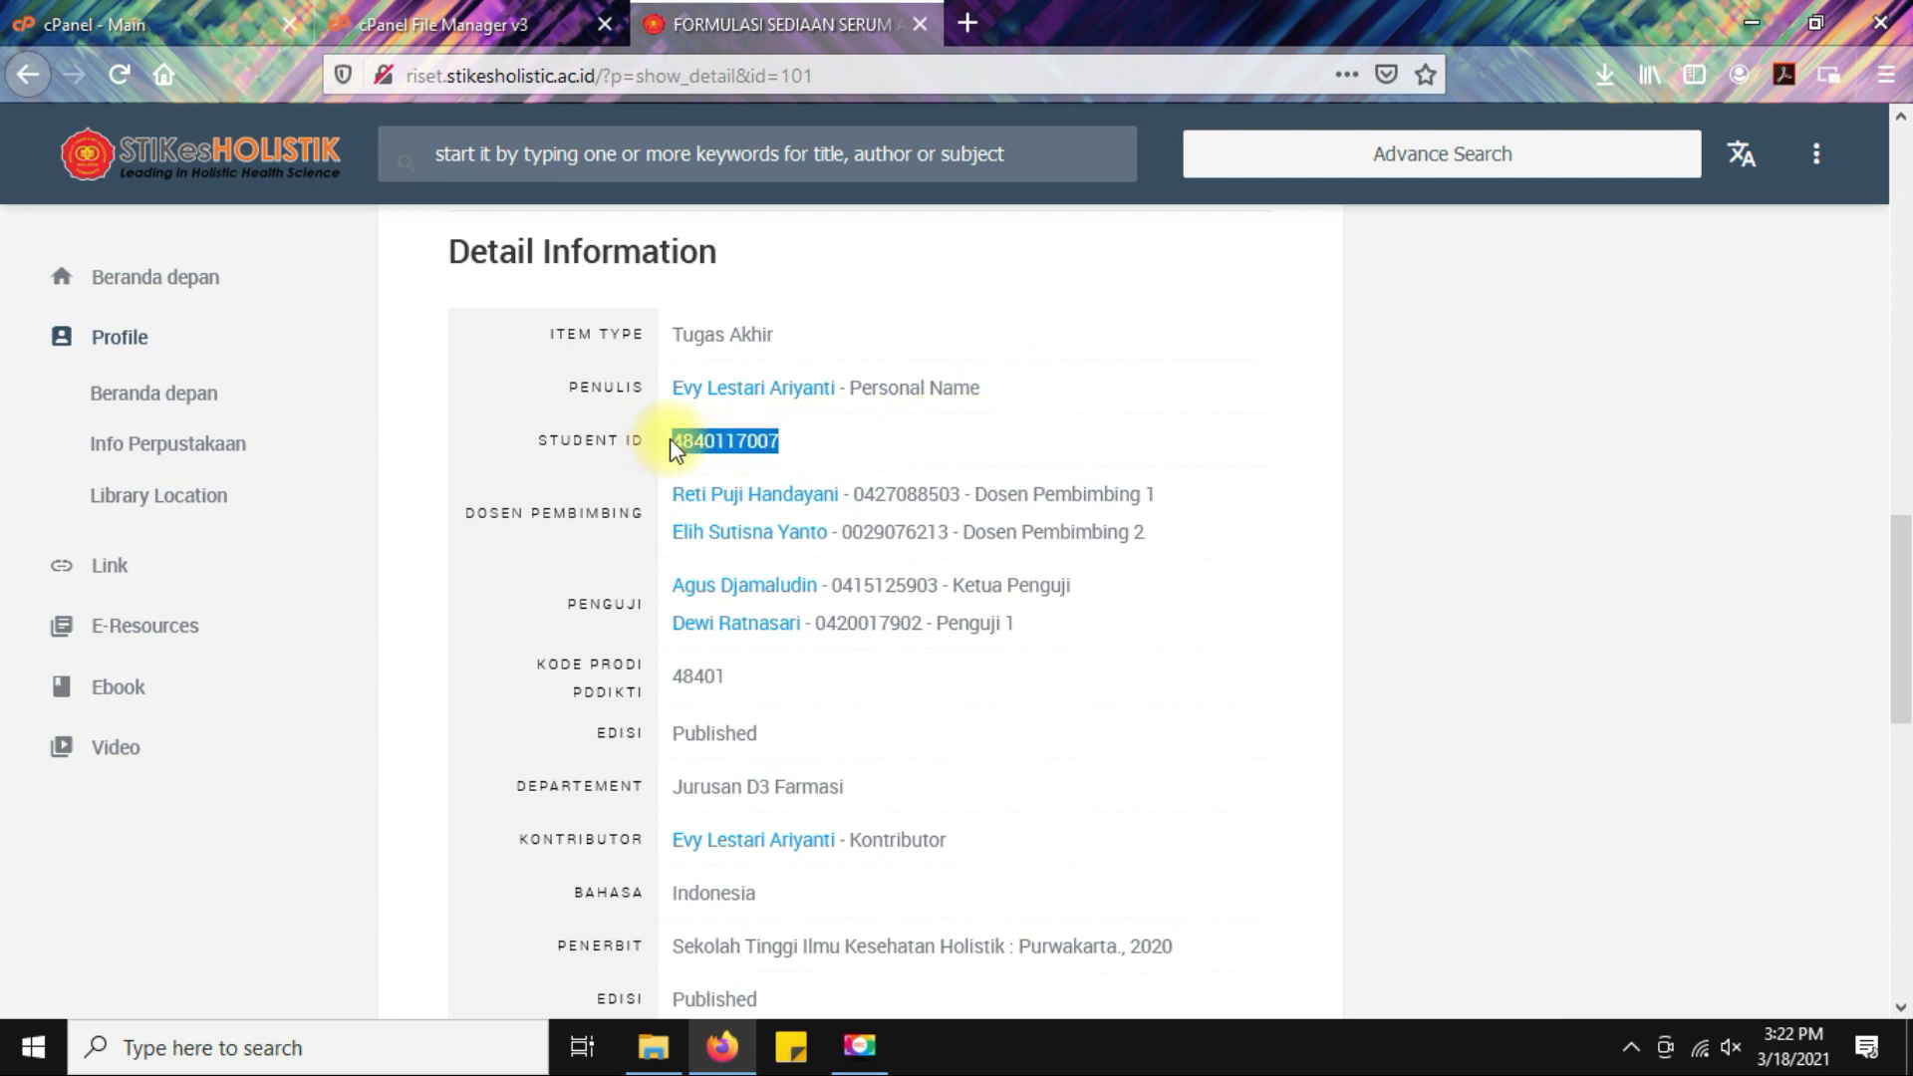
left_click(1285, 460)
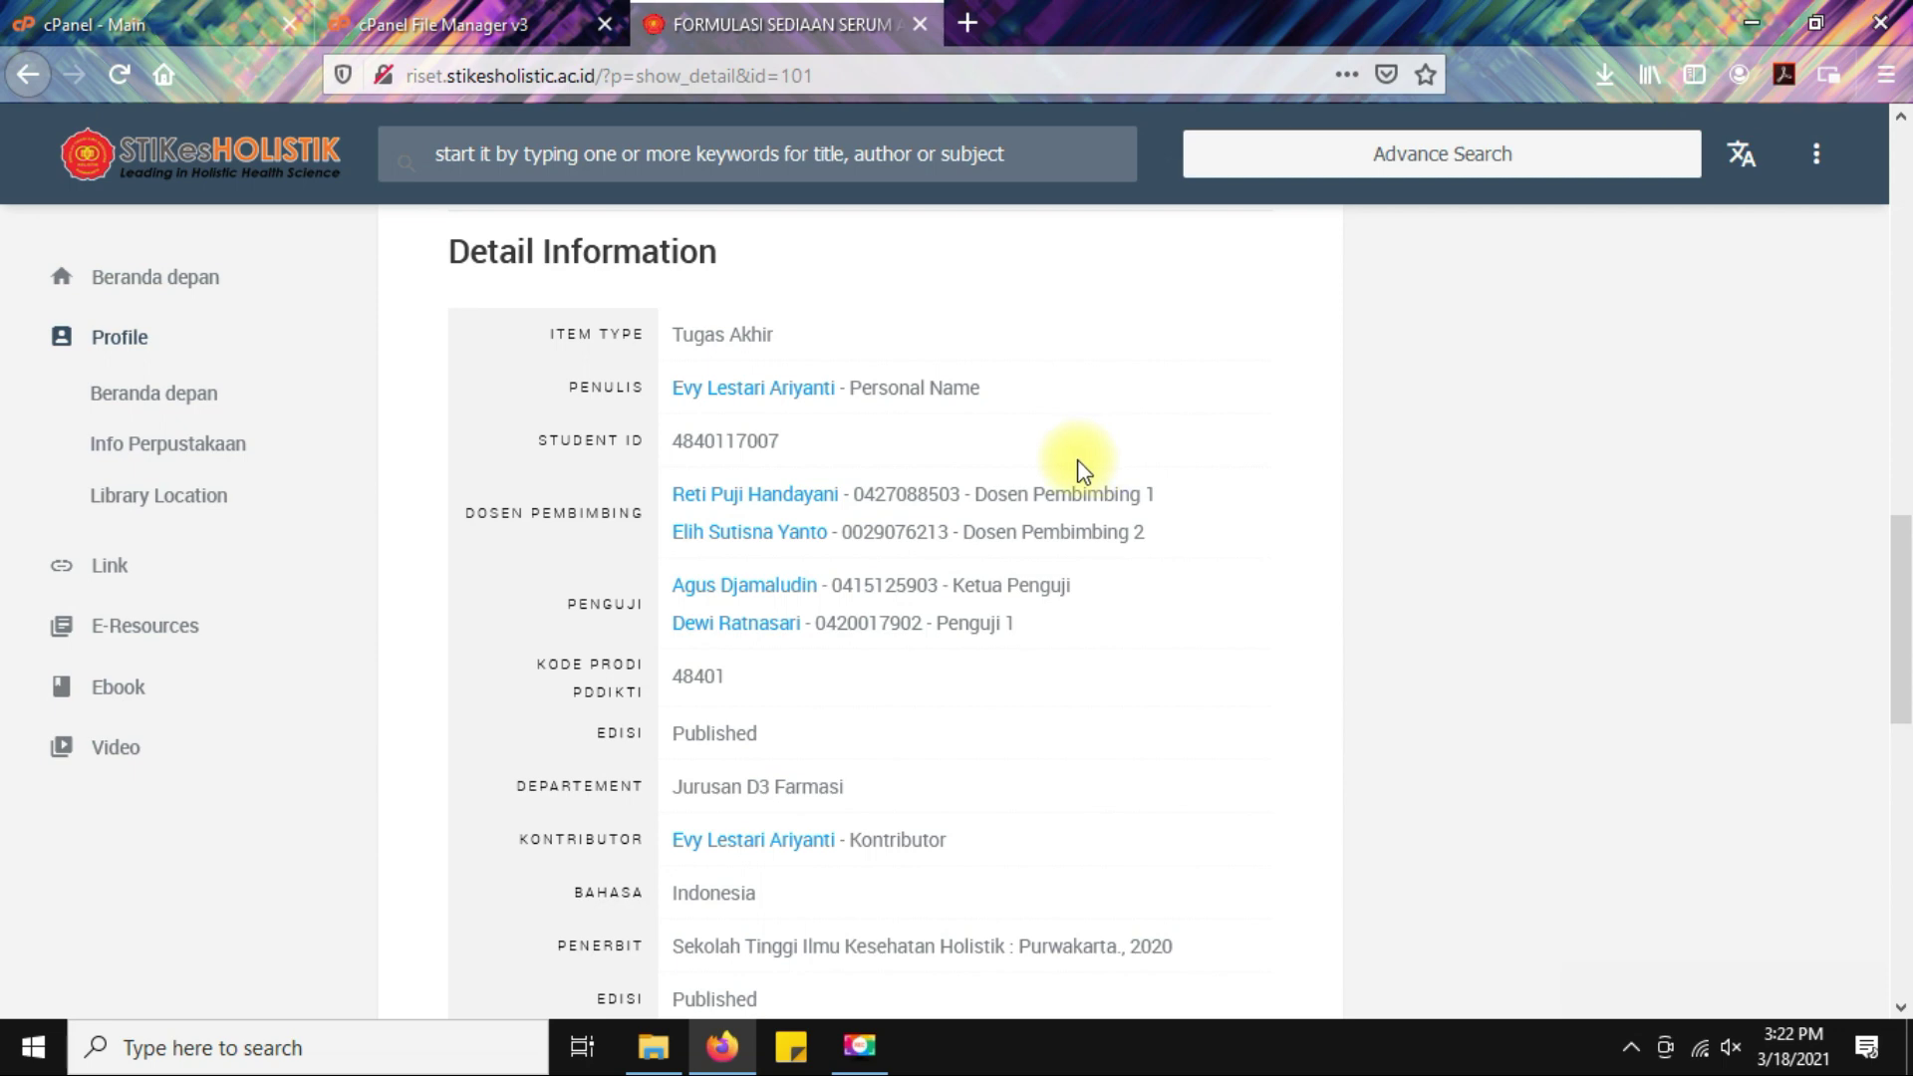
left_click_drag(857, 494, 957, 493)
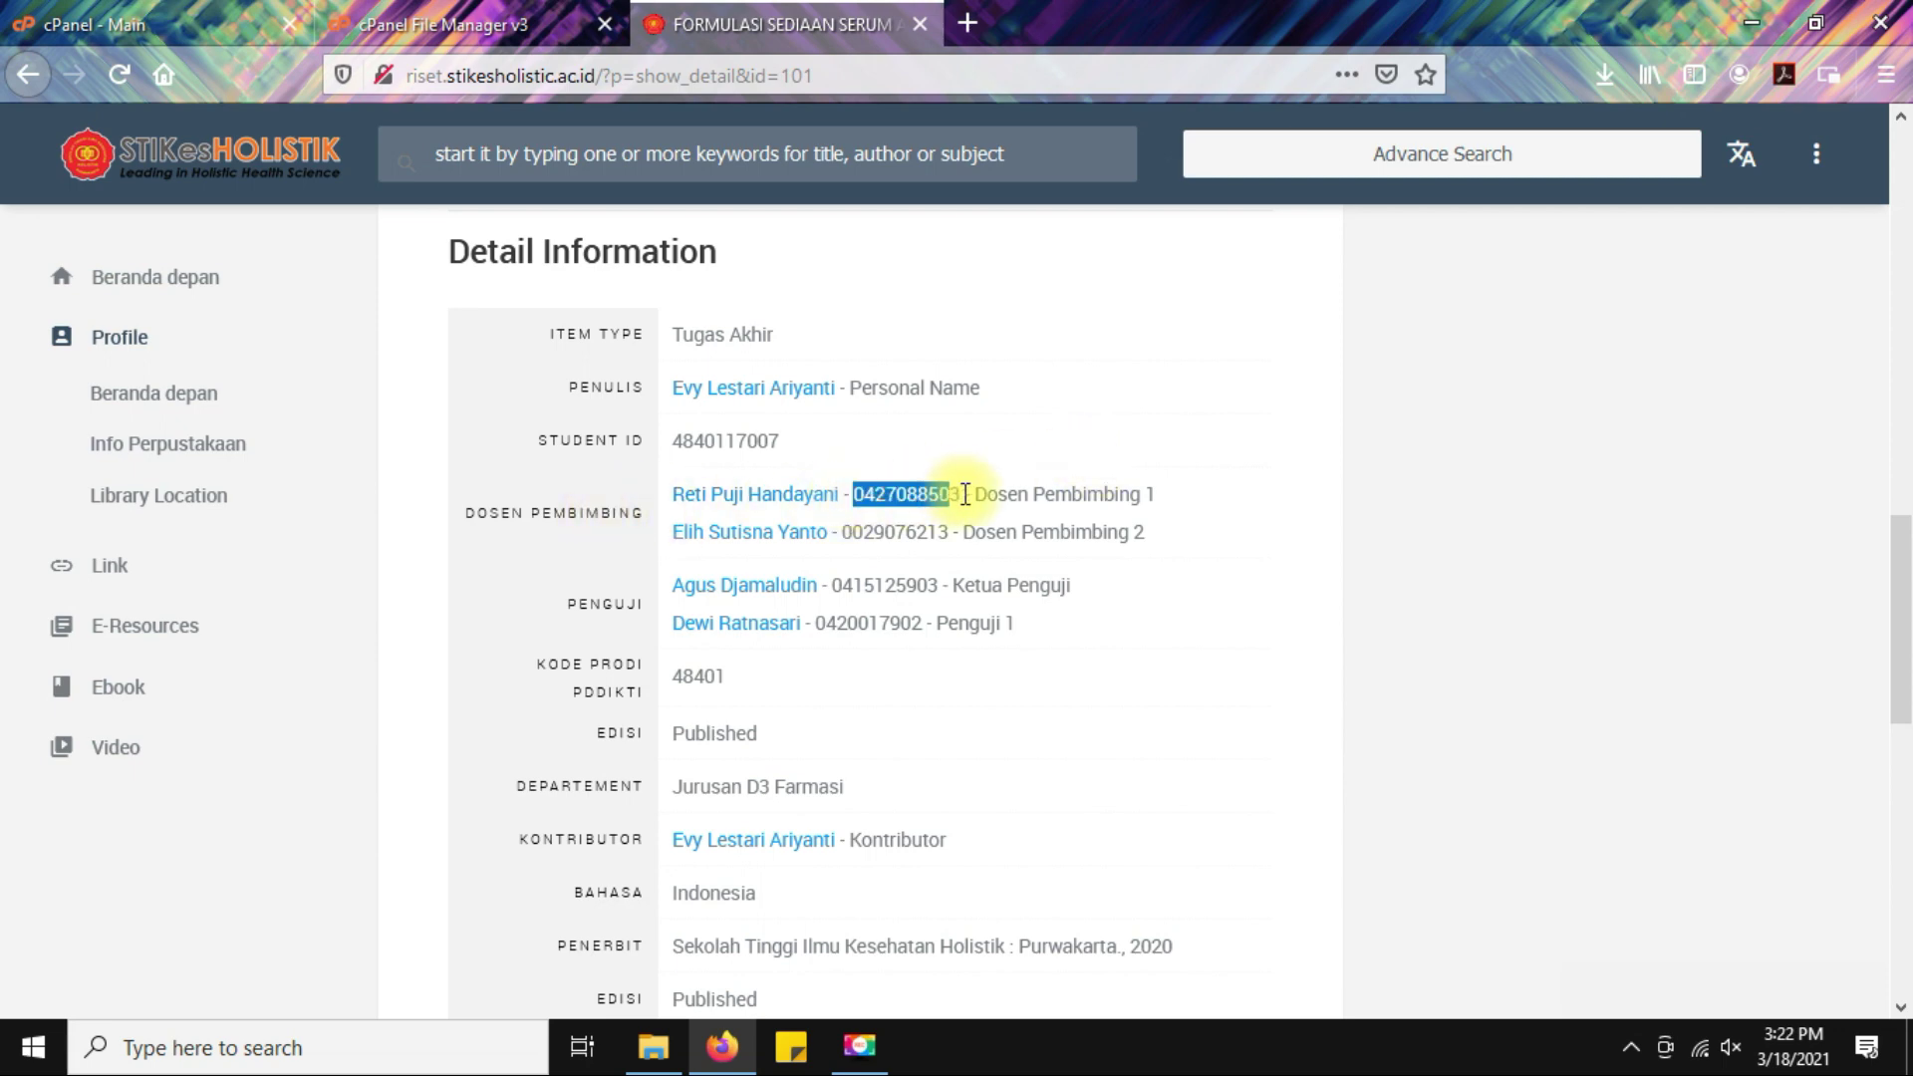
left_click(1308, 641)
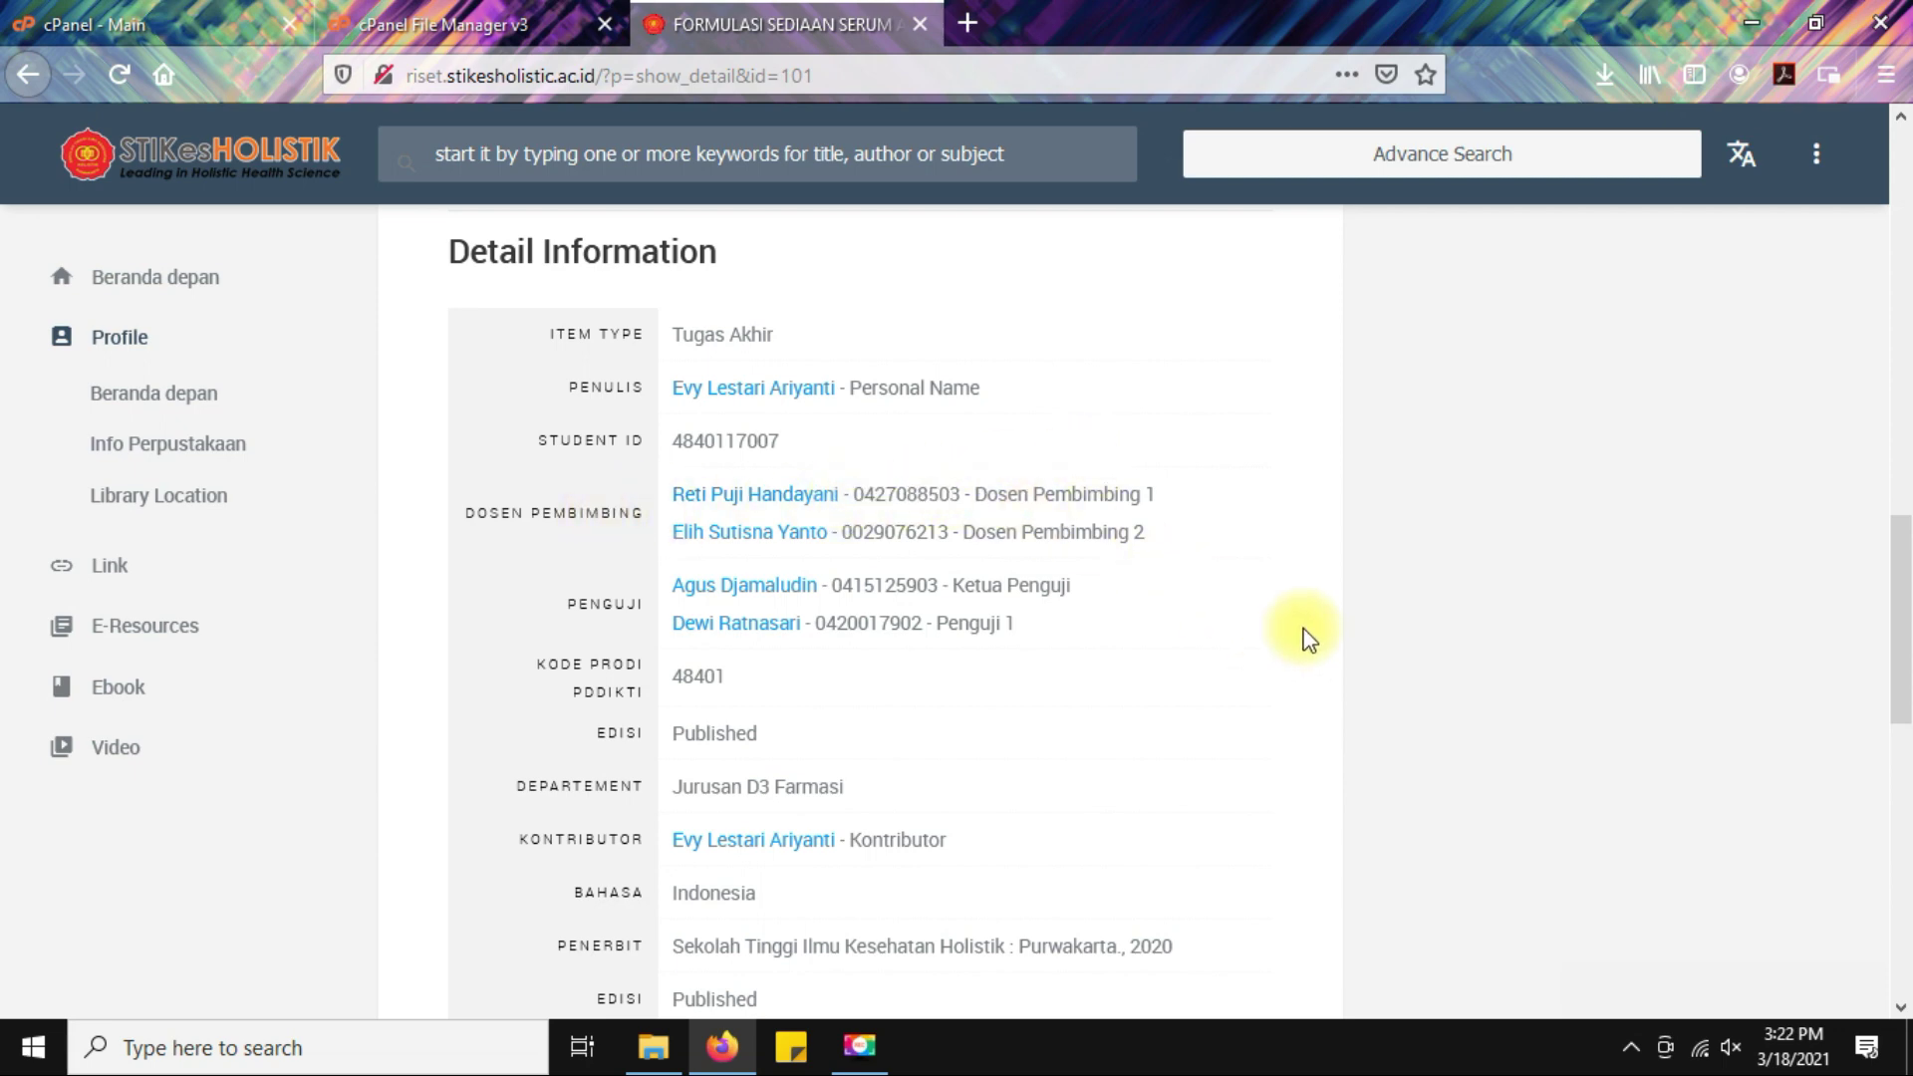
scroll(1196, 627, "down", 2)
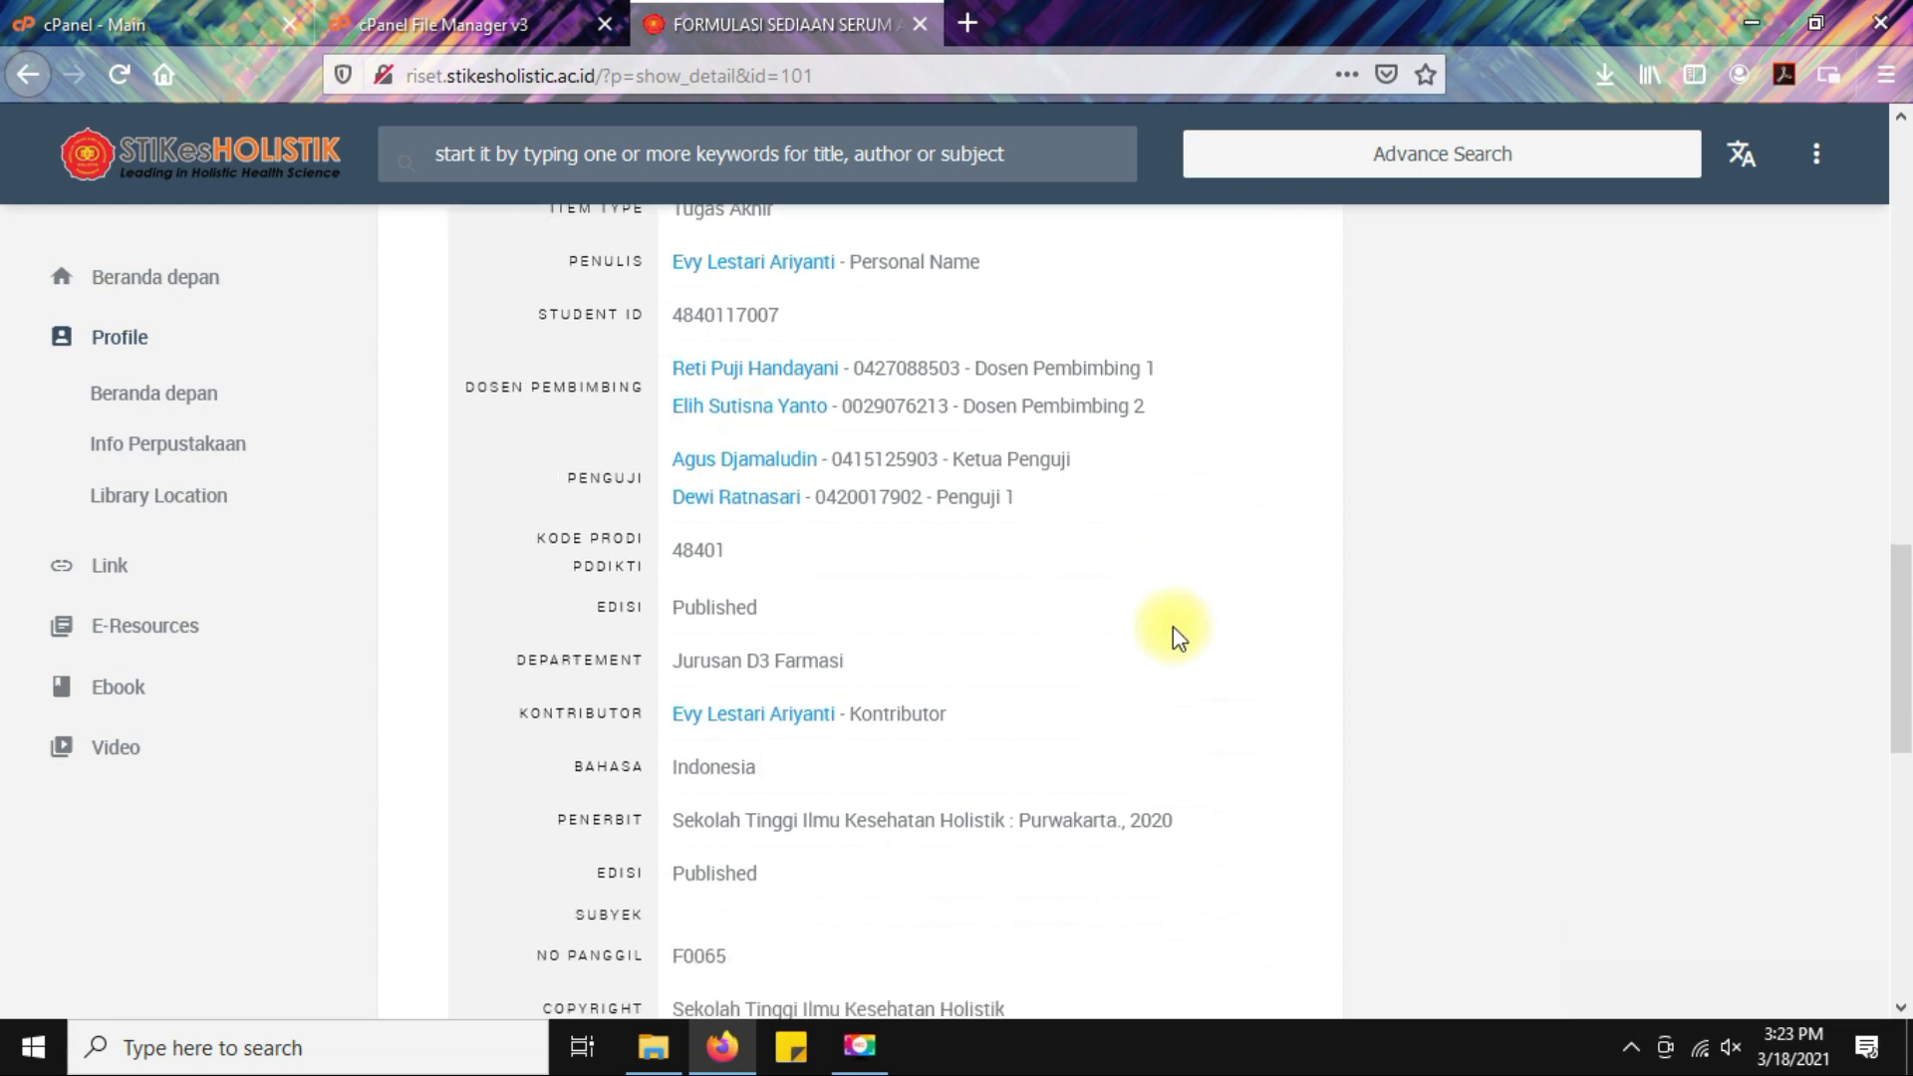
left_click_drag(834, 443, 941, 441)
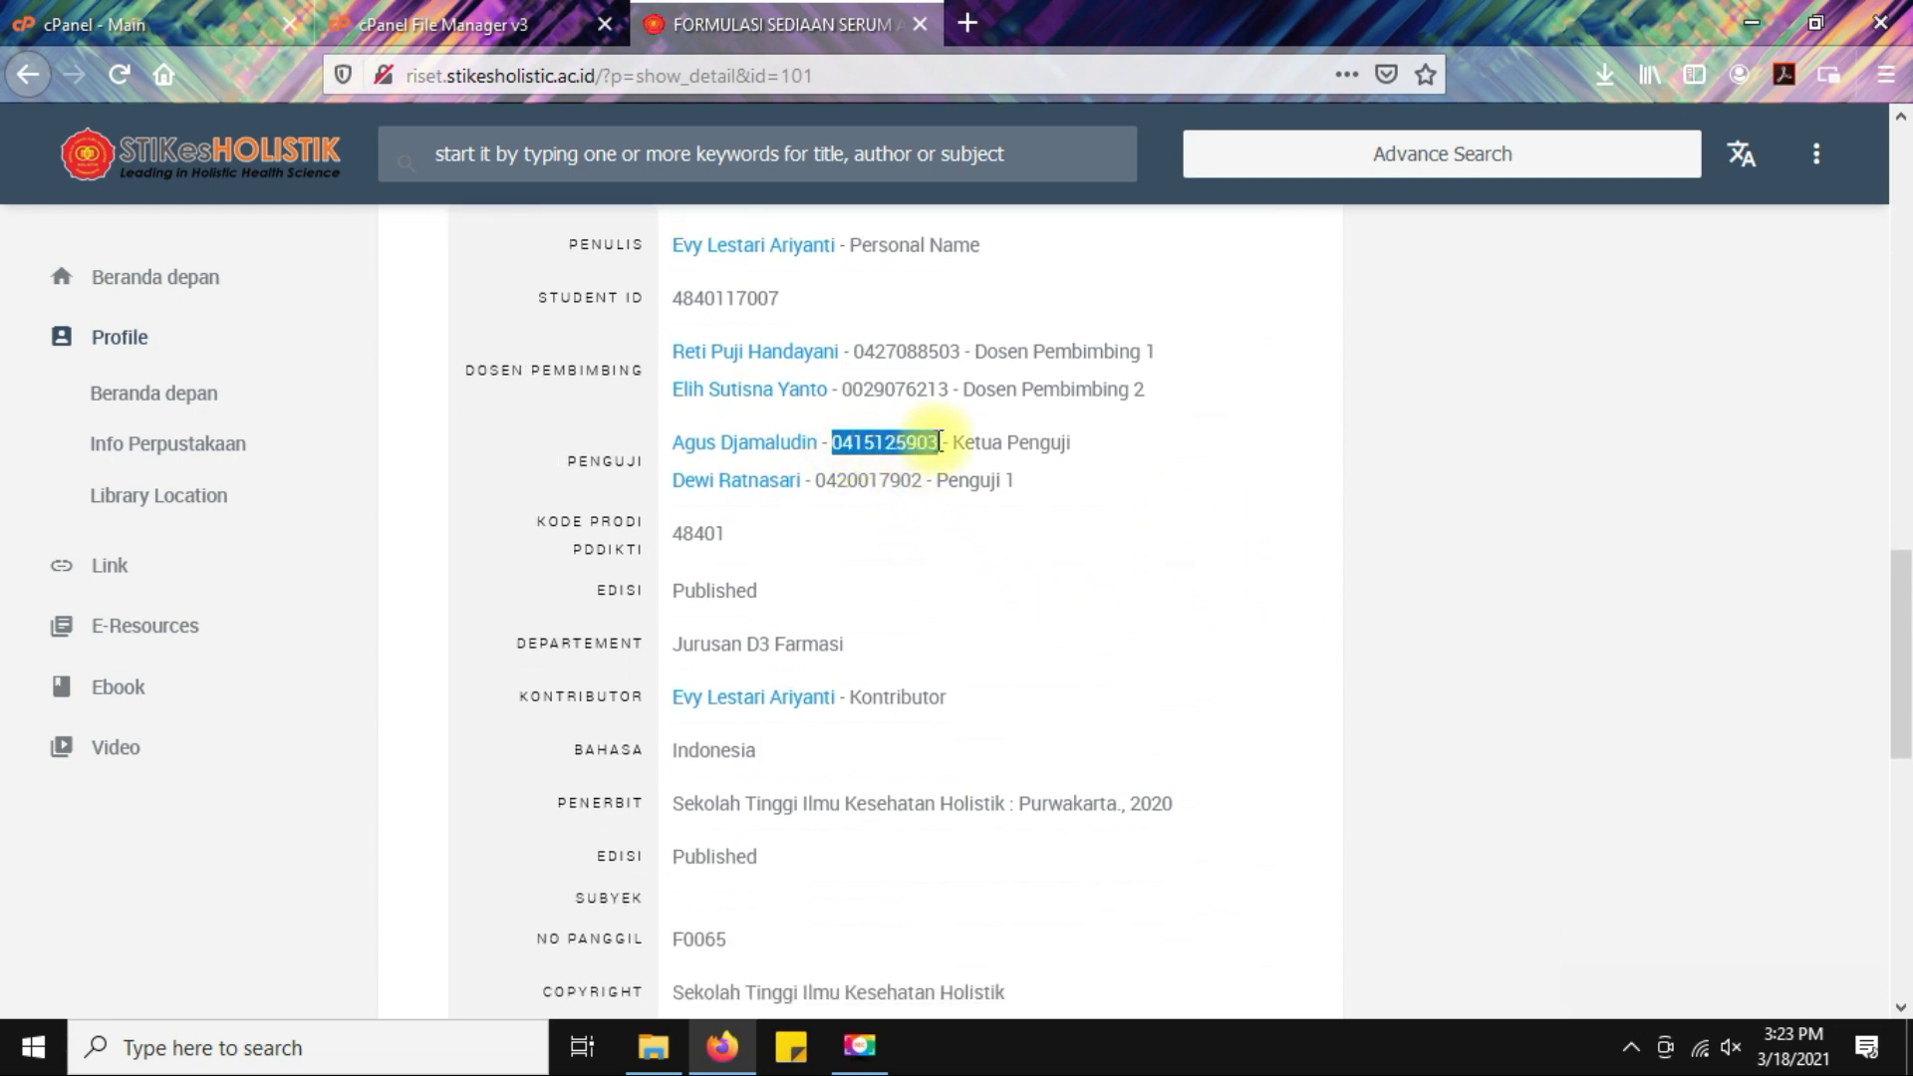
left_click(1219, 555)
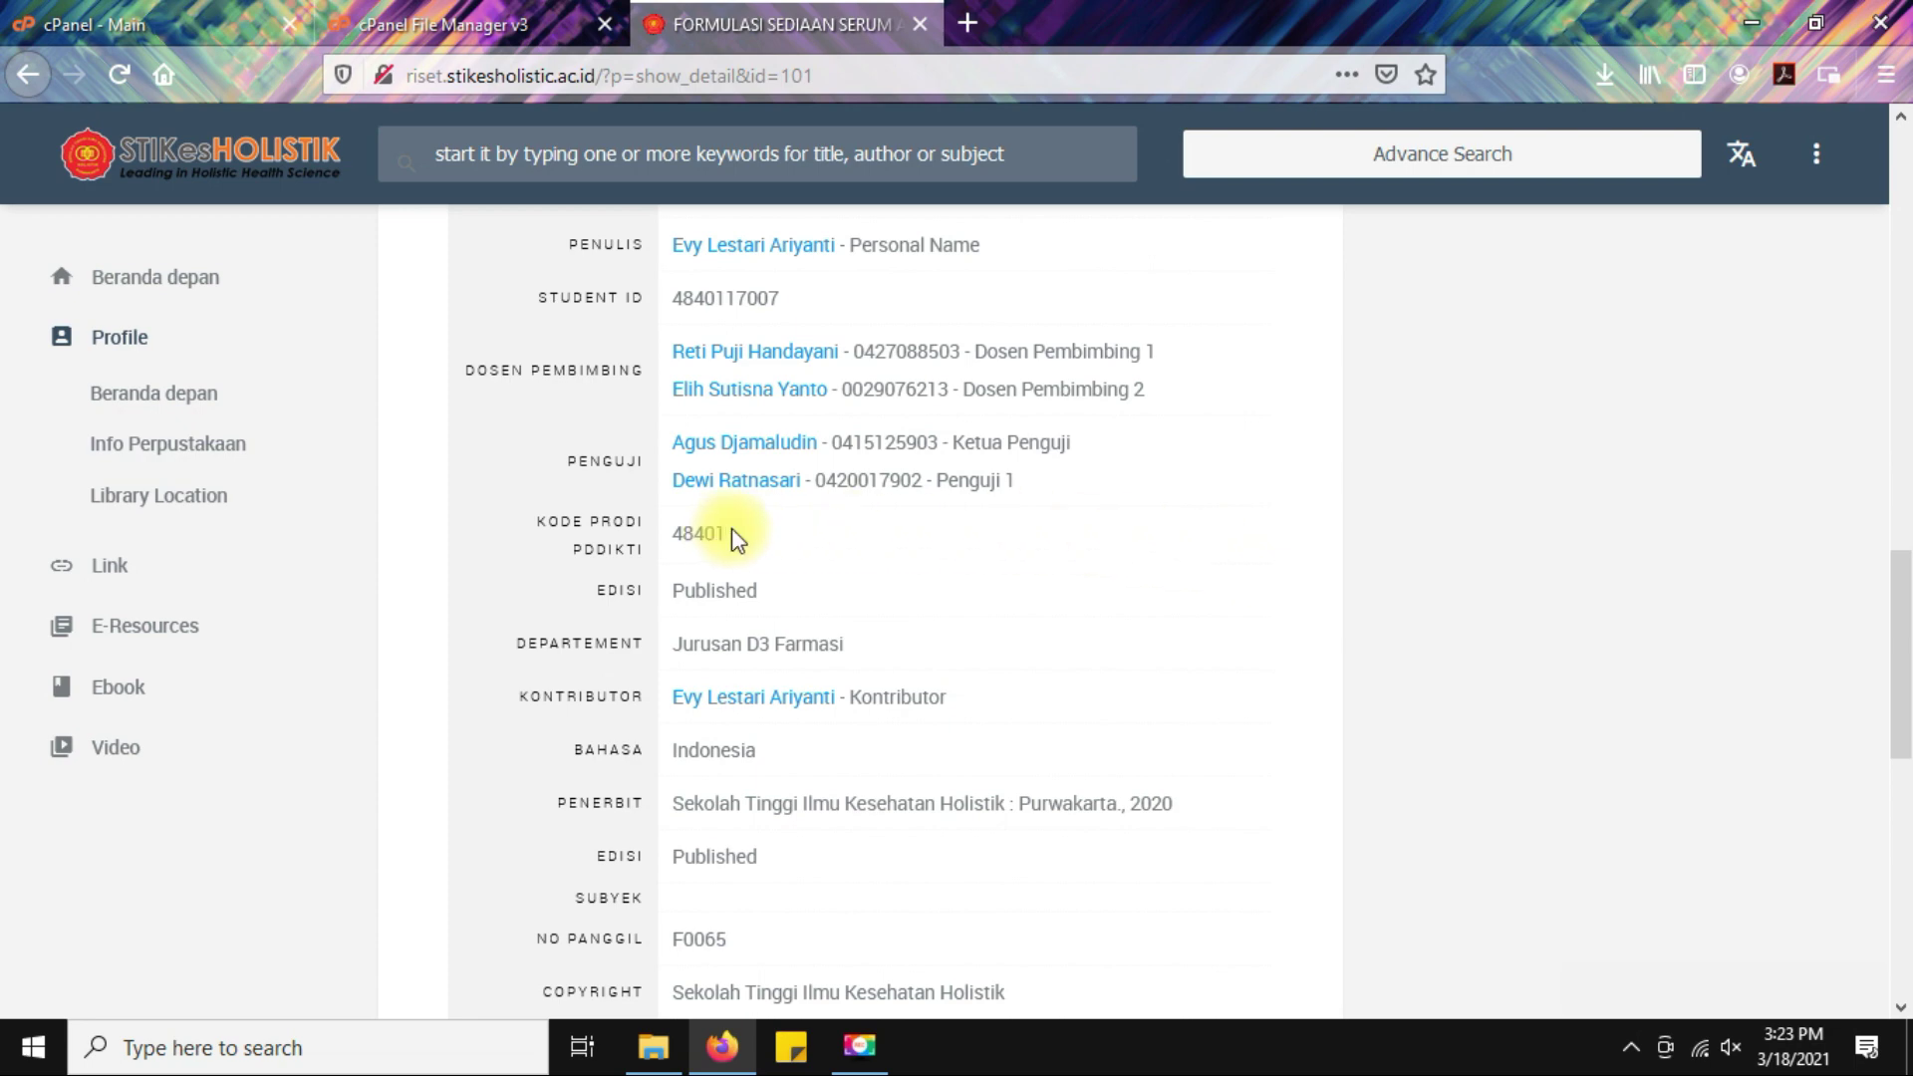
scroll(1166, 577, "down", 2)
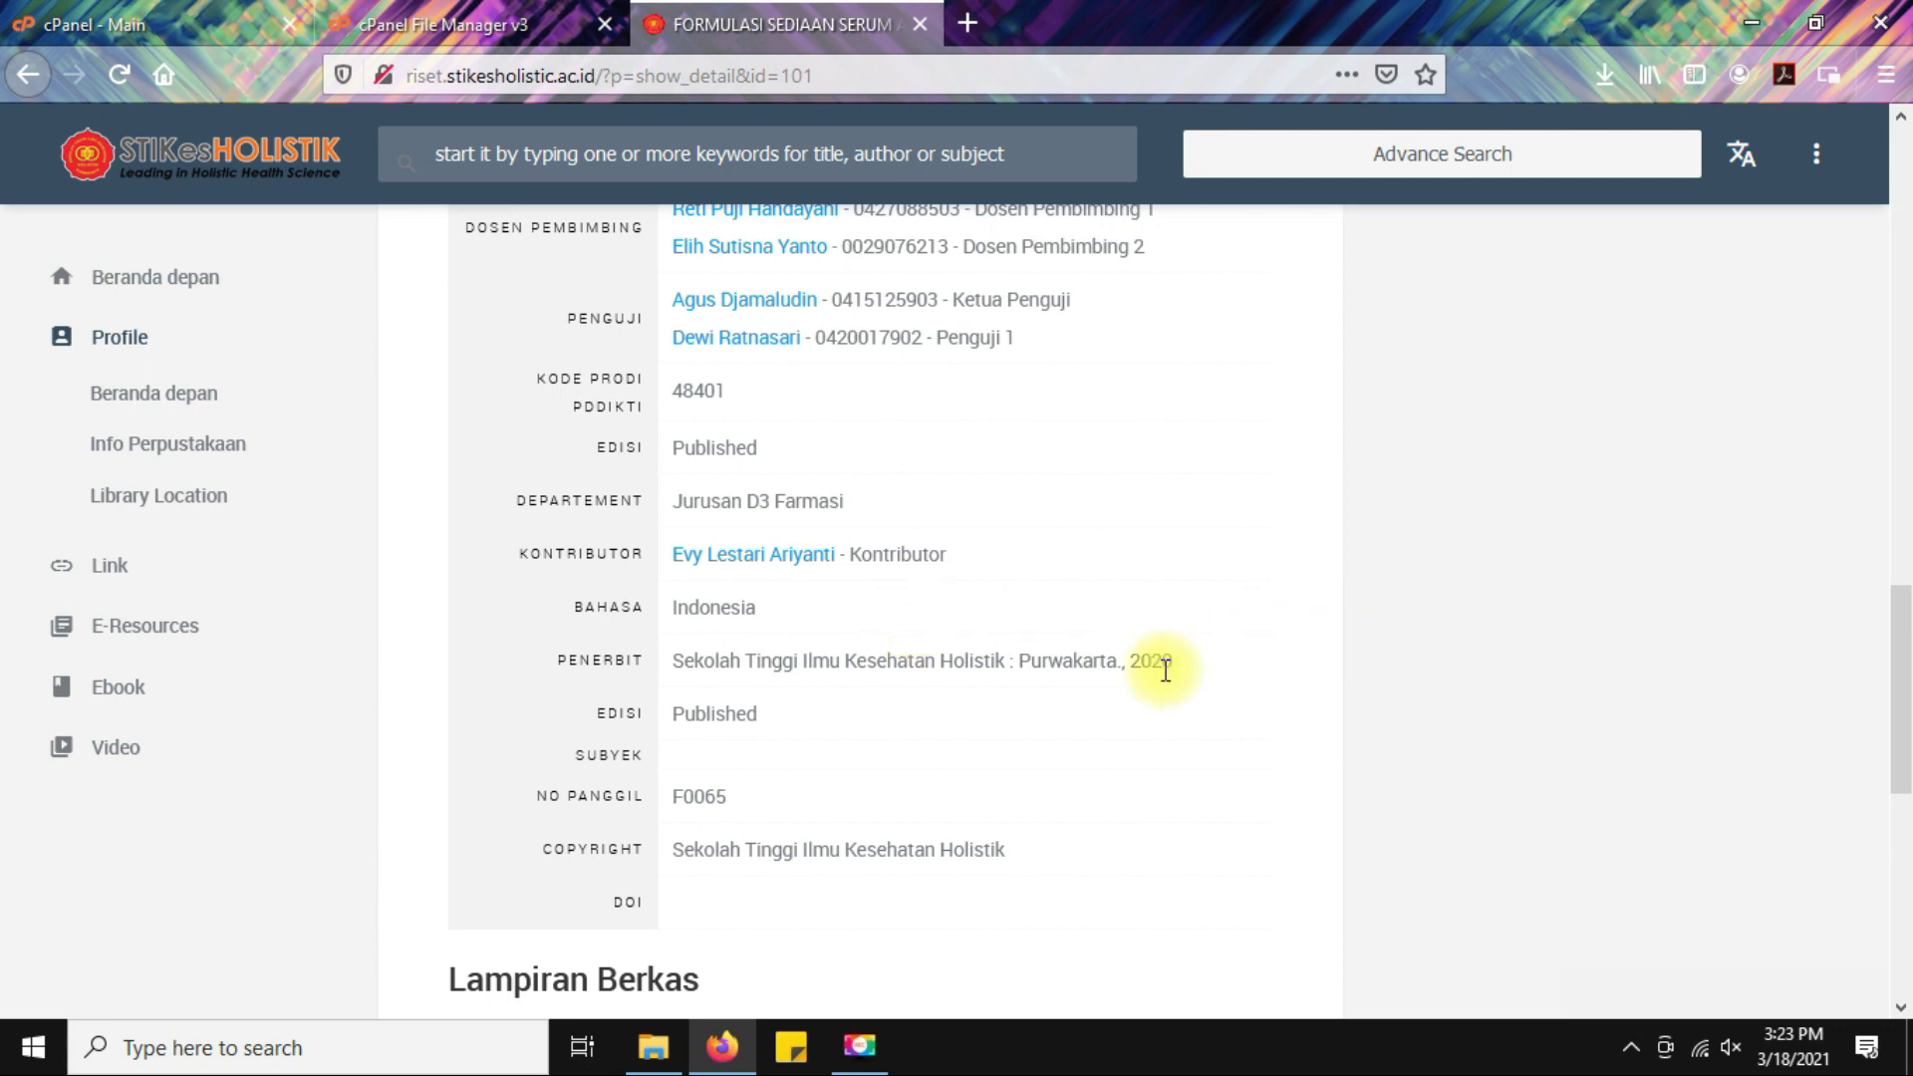
left_click_drag(1139, 662, 1183, 662)
left_click(1293, 670)
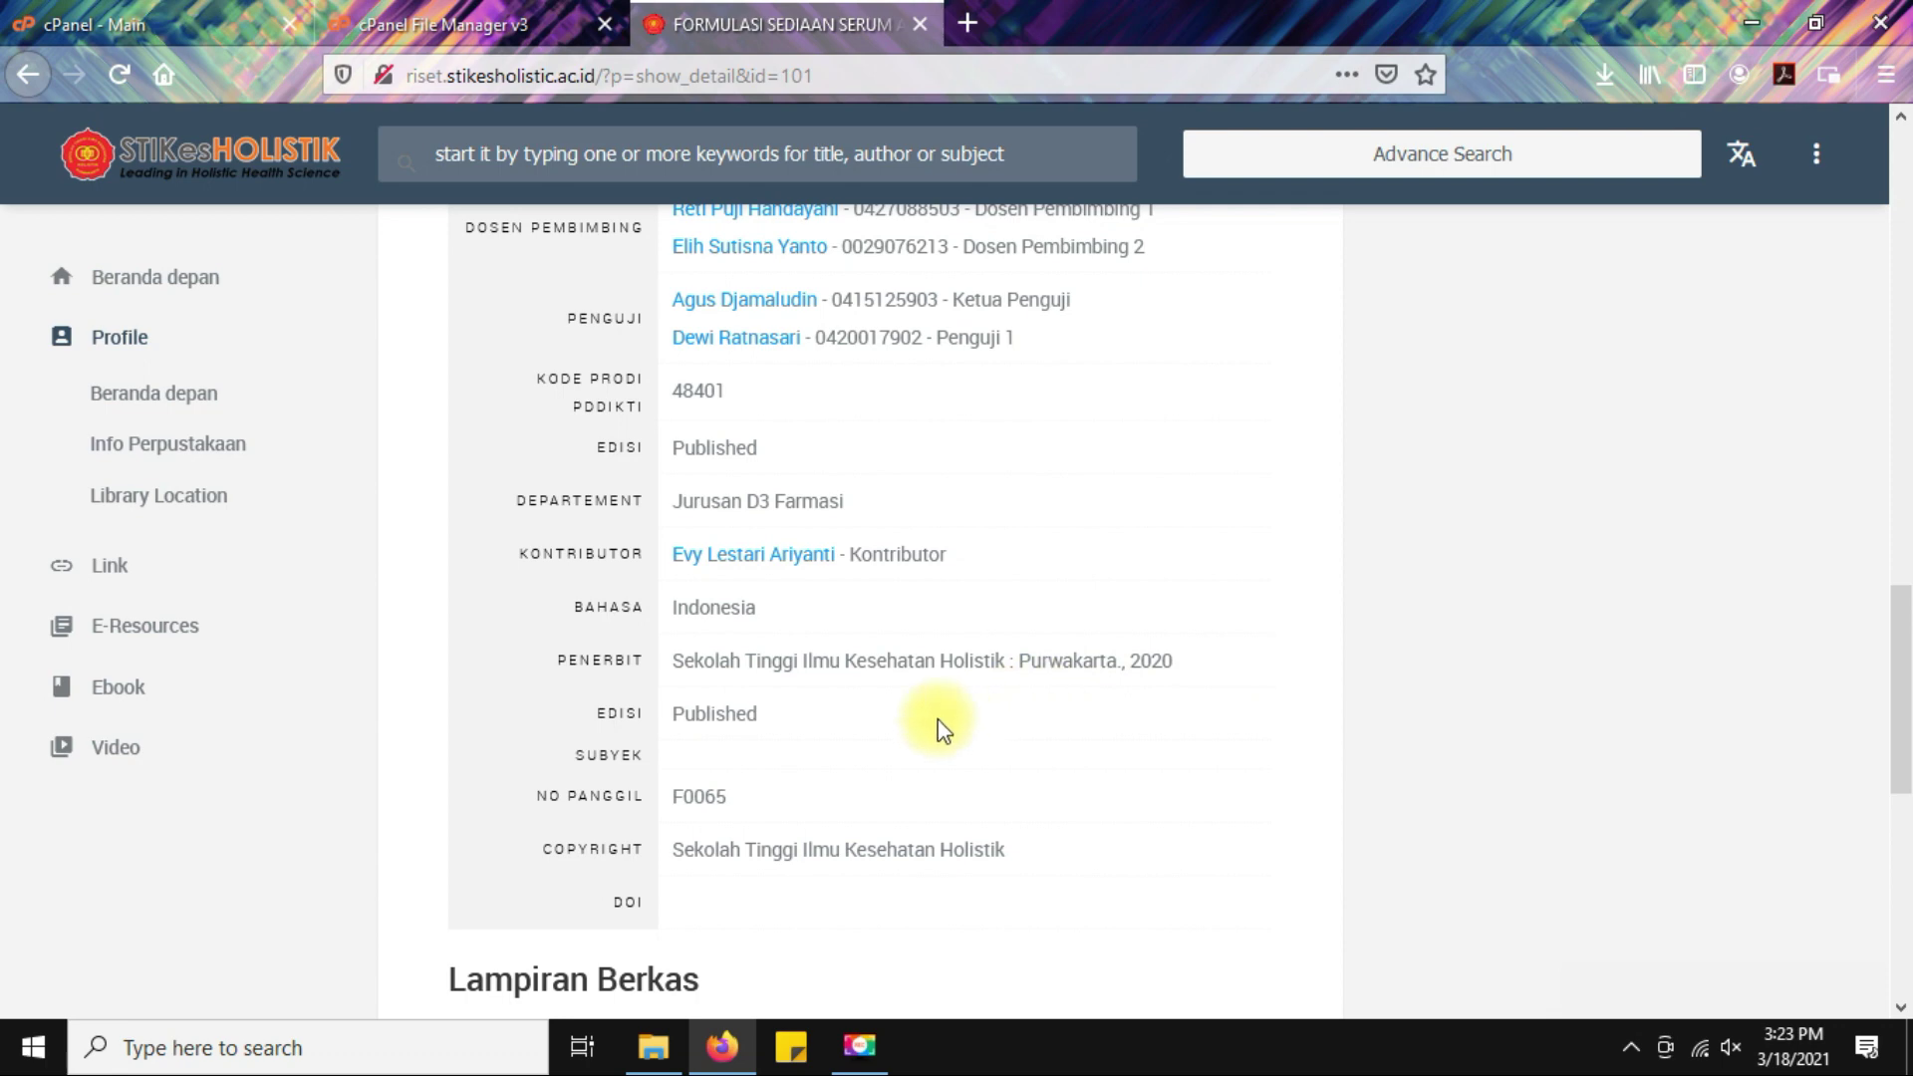
scroll(940, 726, "down", 2)
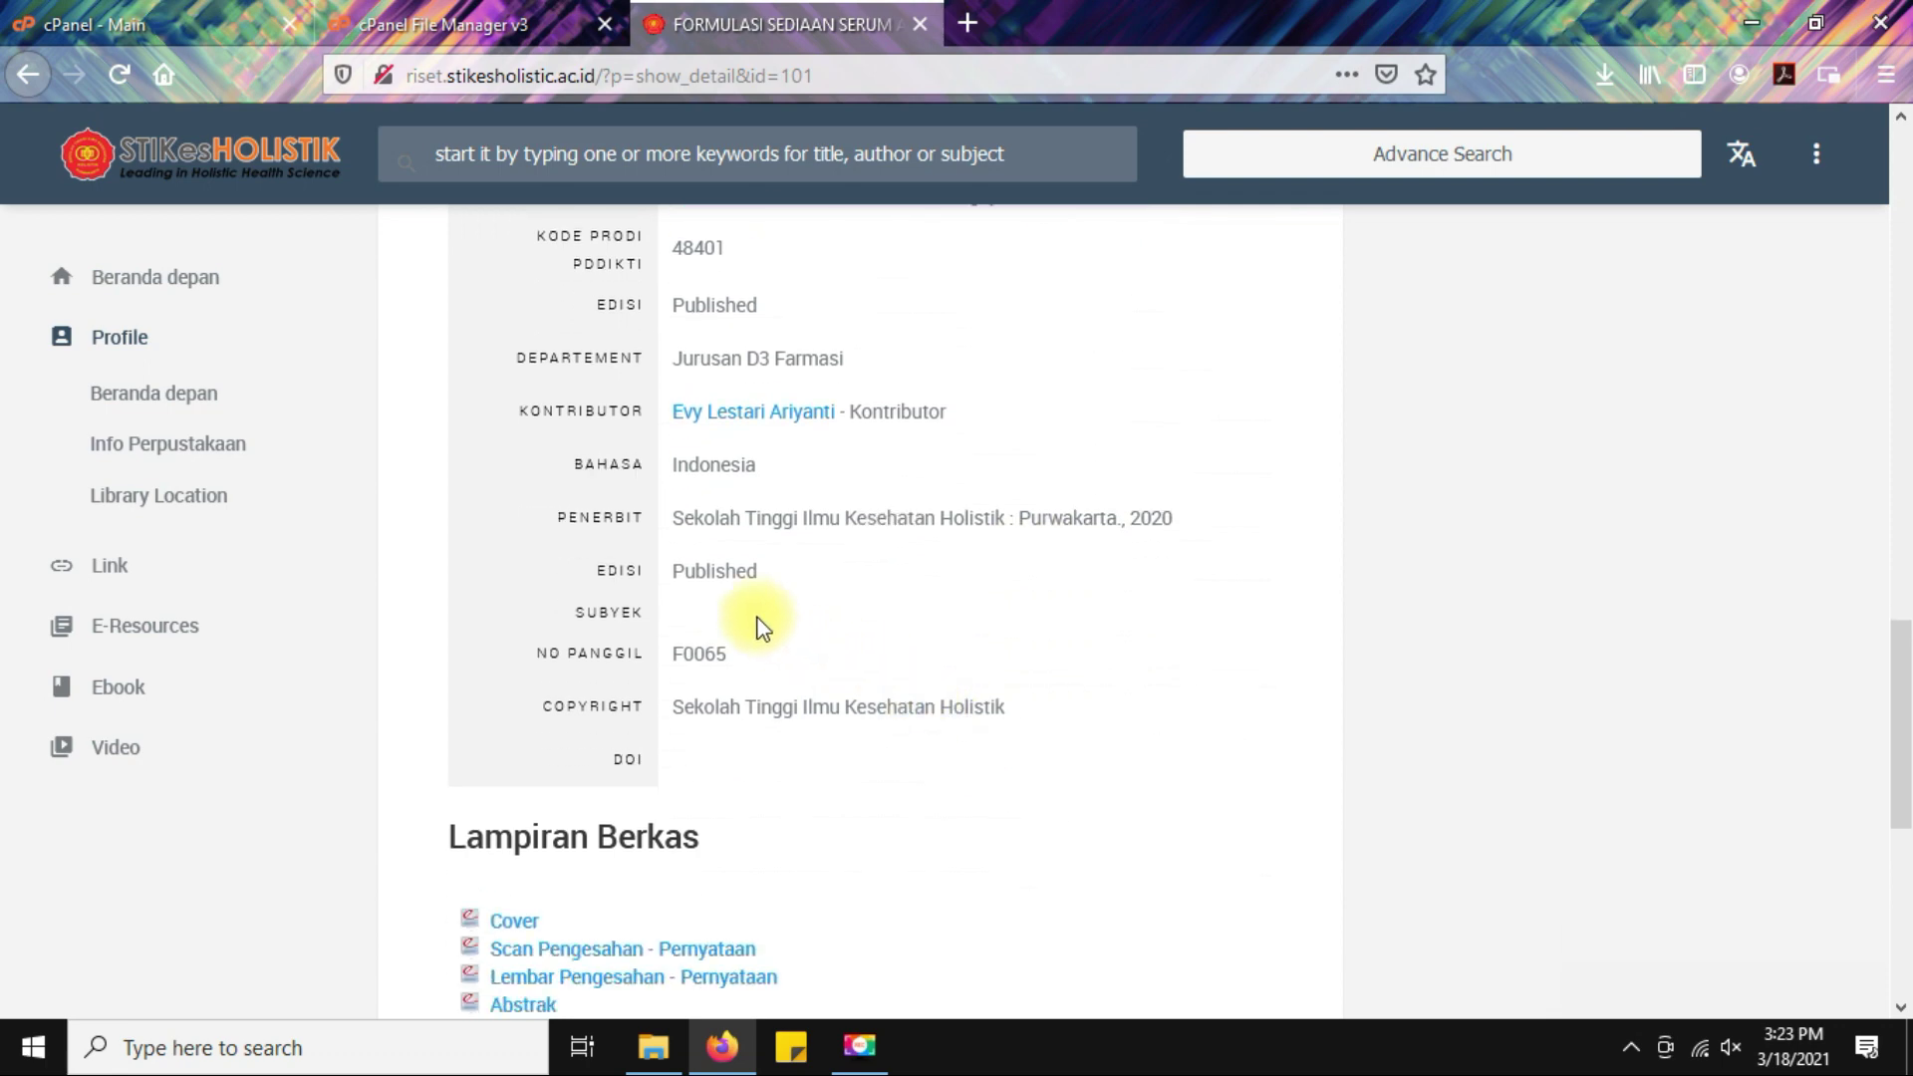
left_click_drag(538, 655, 641, 653)
left_click(1163, 656)
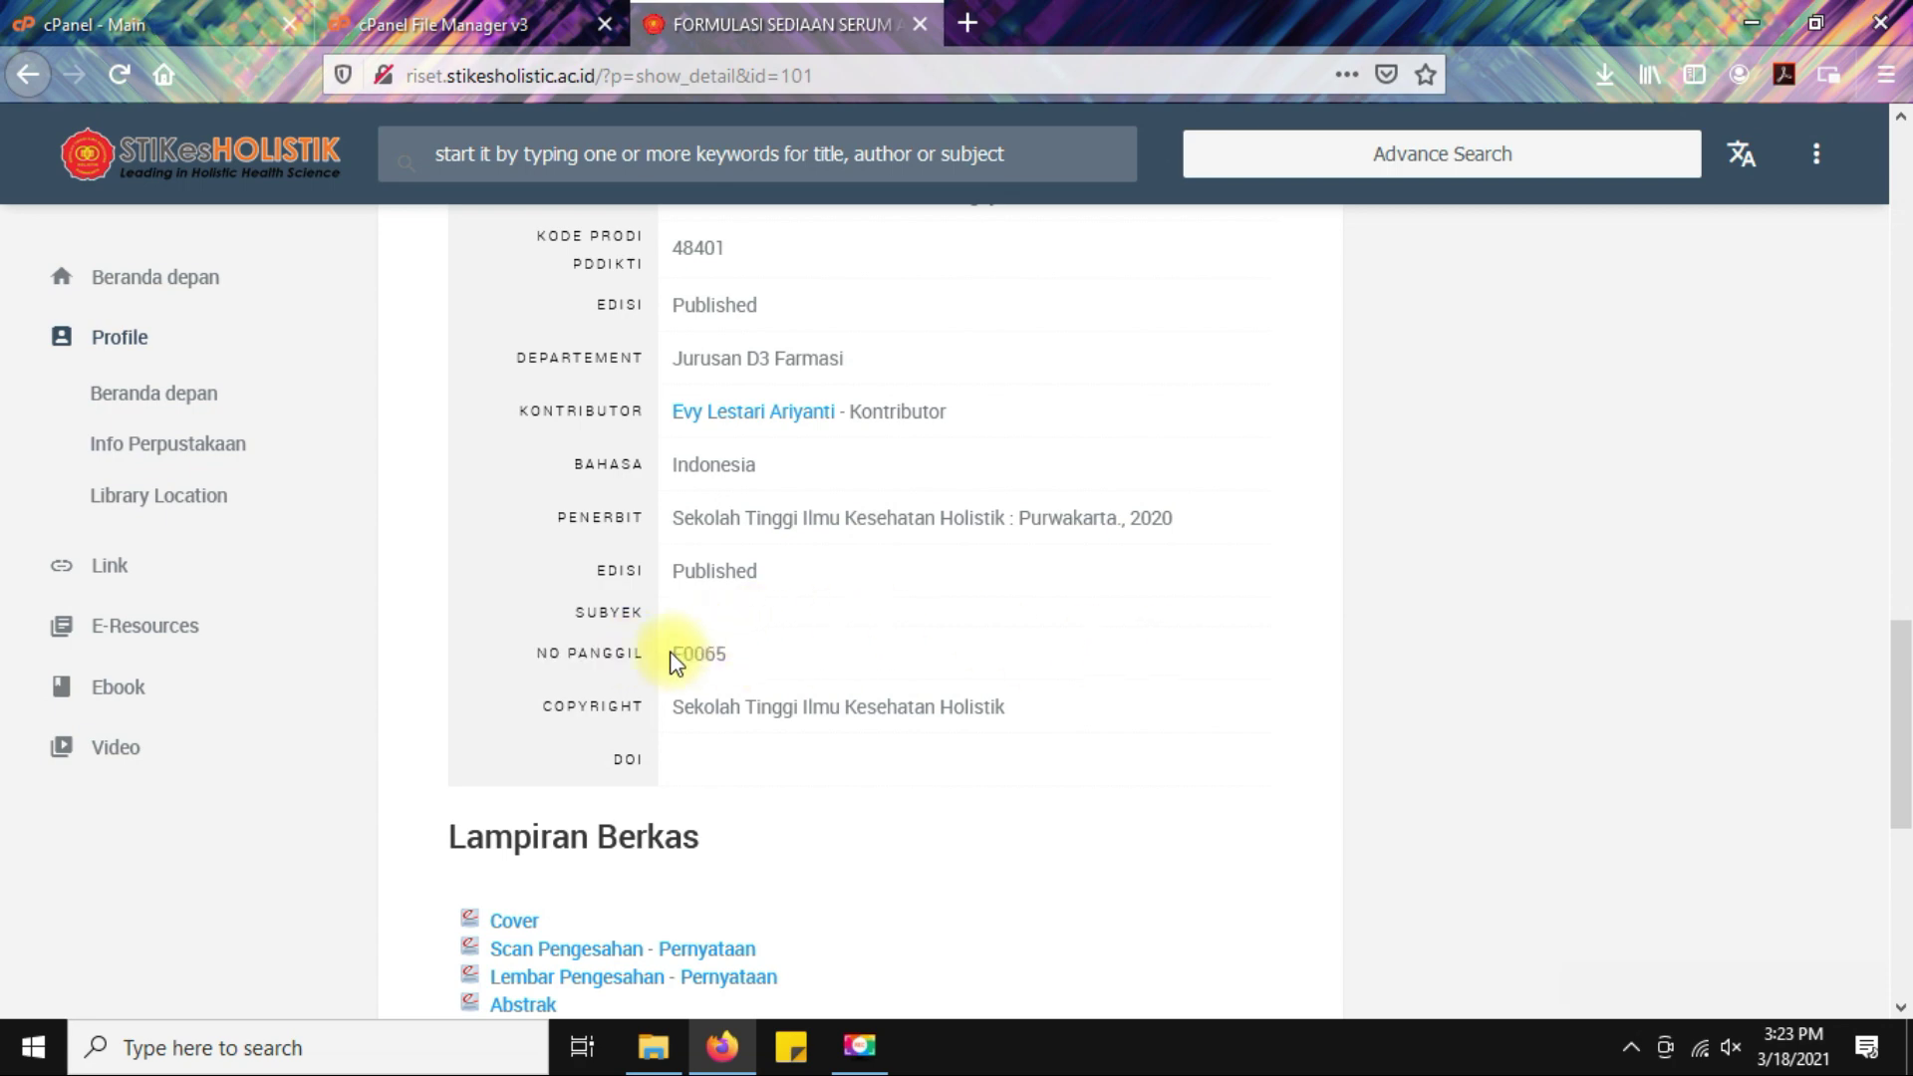
left_click_drag(674, 653, 774, 660)
left_click(1096, 644)
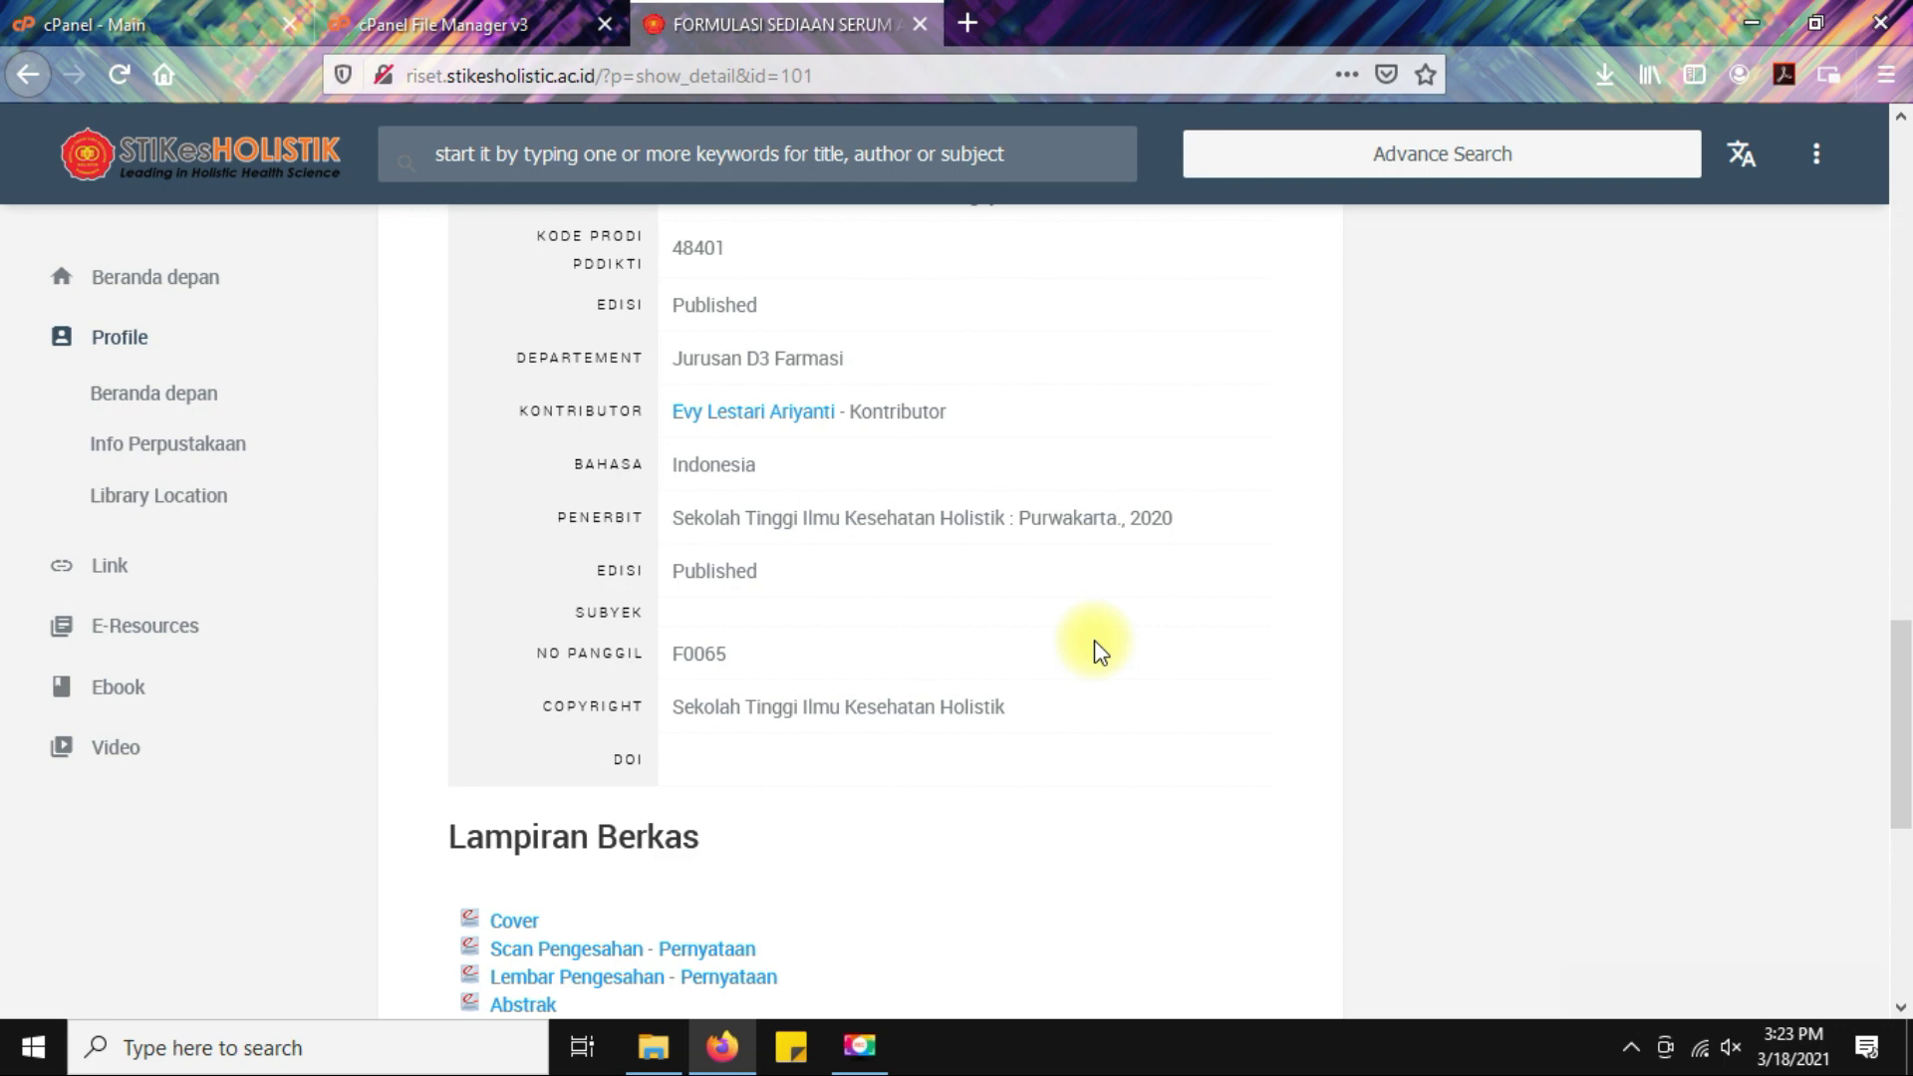
scroll(1096, 648, "down", 2)
left_click_drag(665, 570, 1063, 566)
left_click(1136, 568)
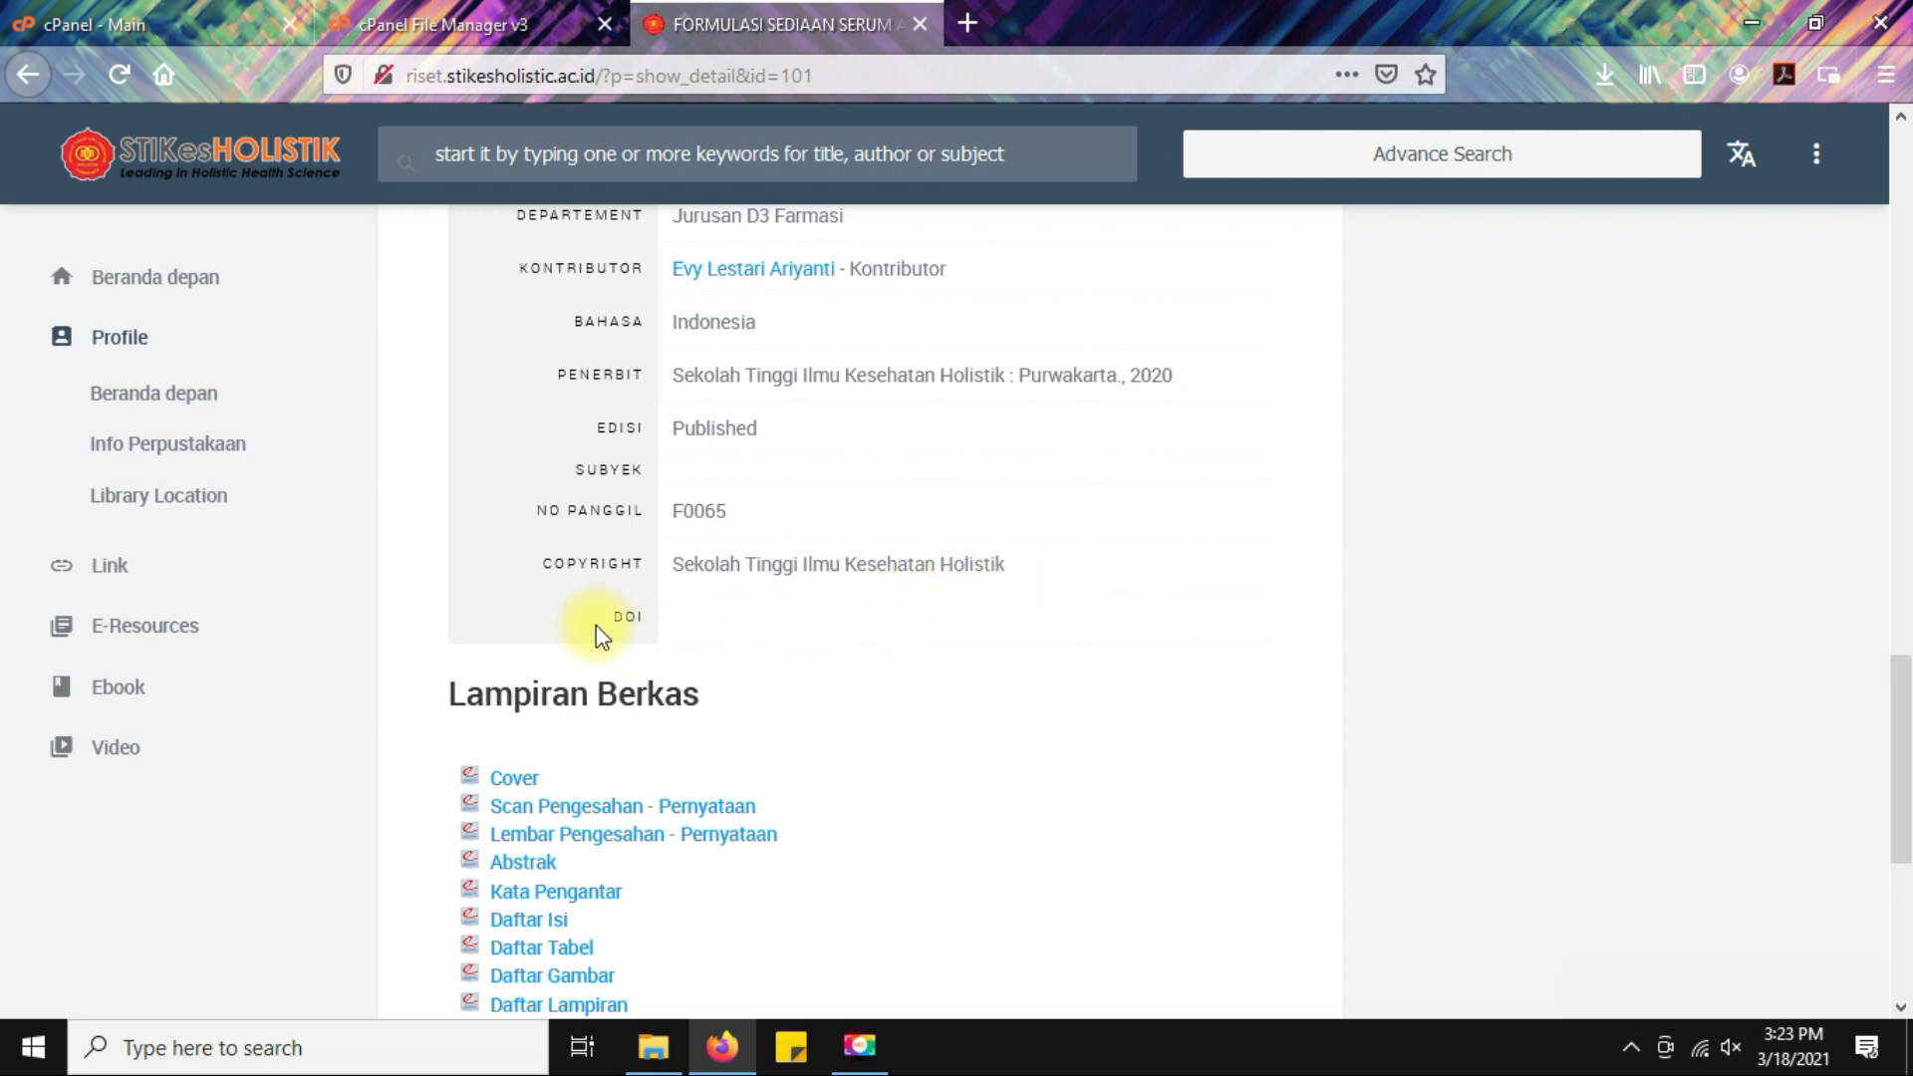
scroll(1296, 653, "down", 1)
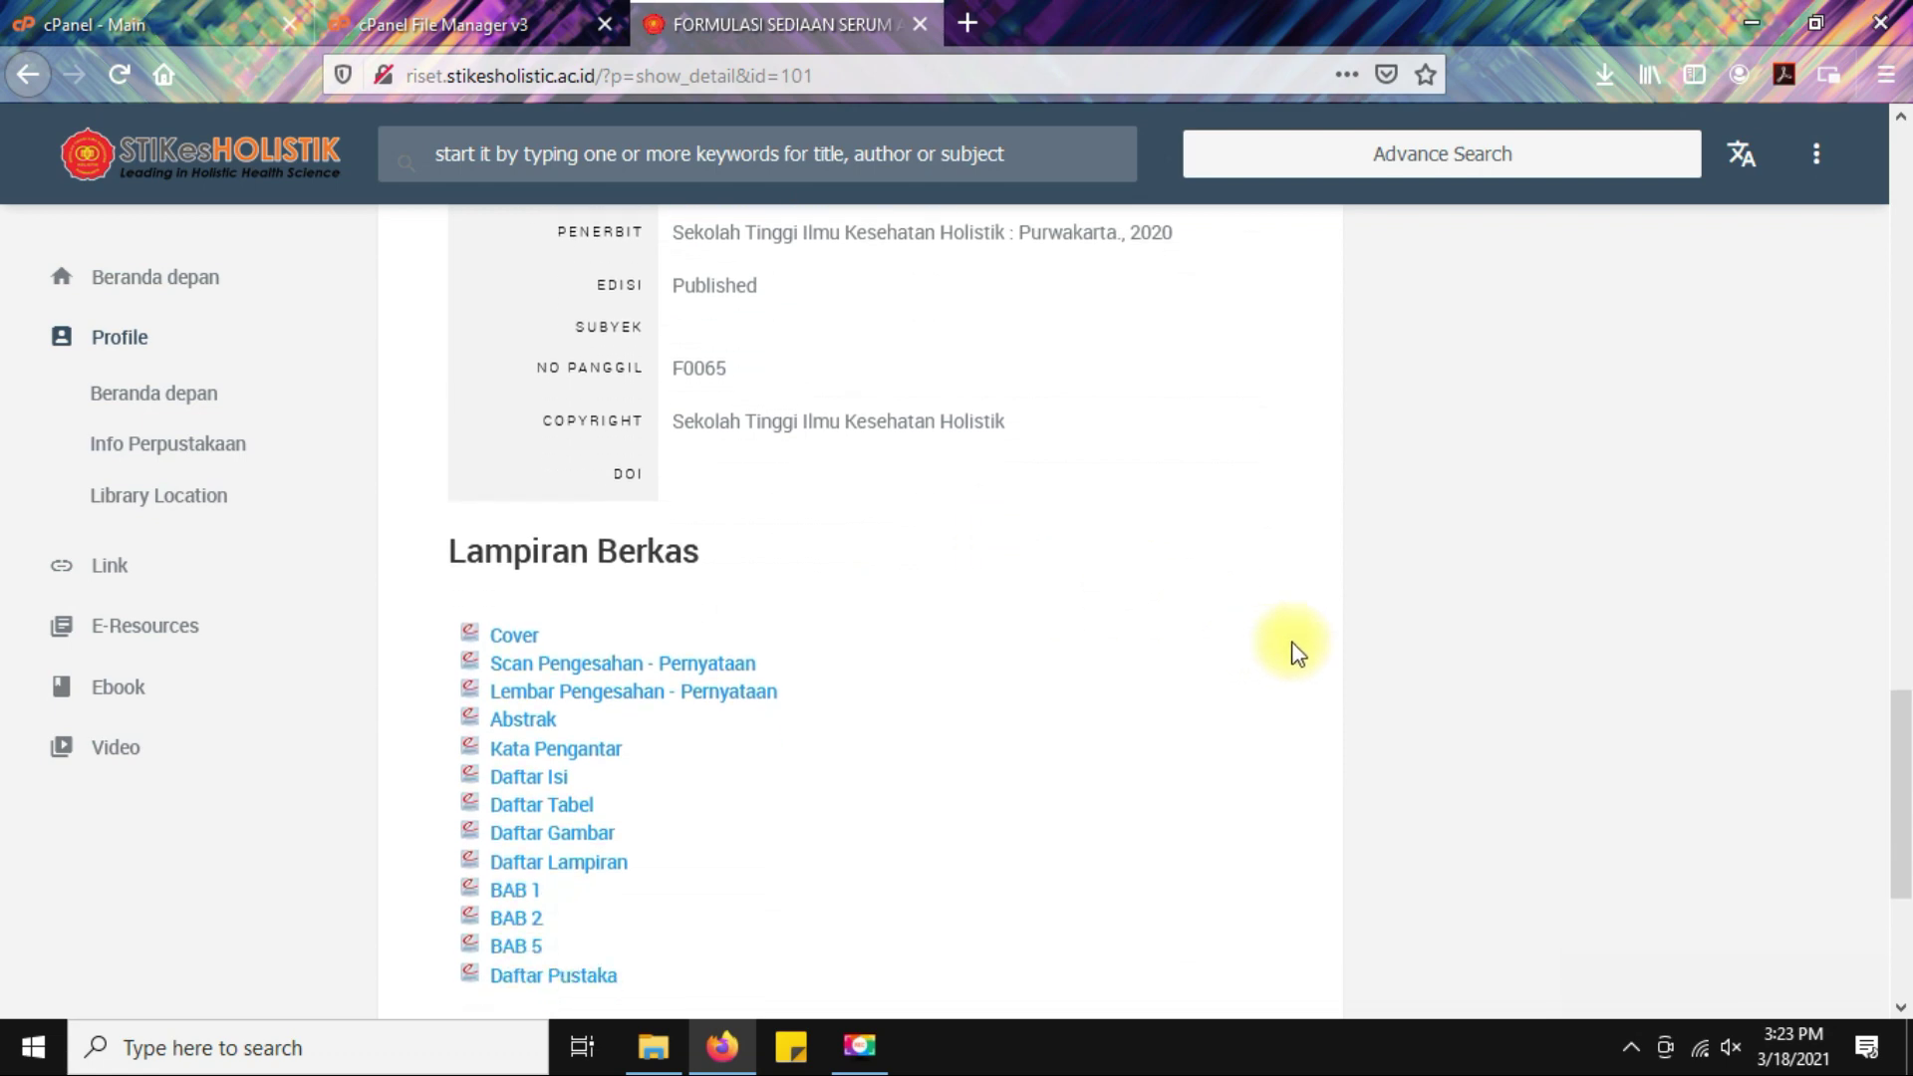
scroll(1297, 652, "down", 1)
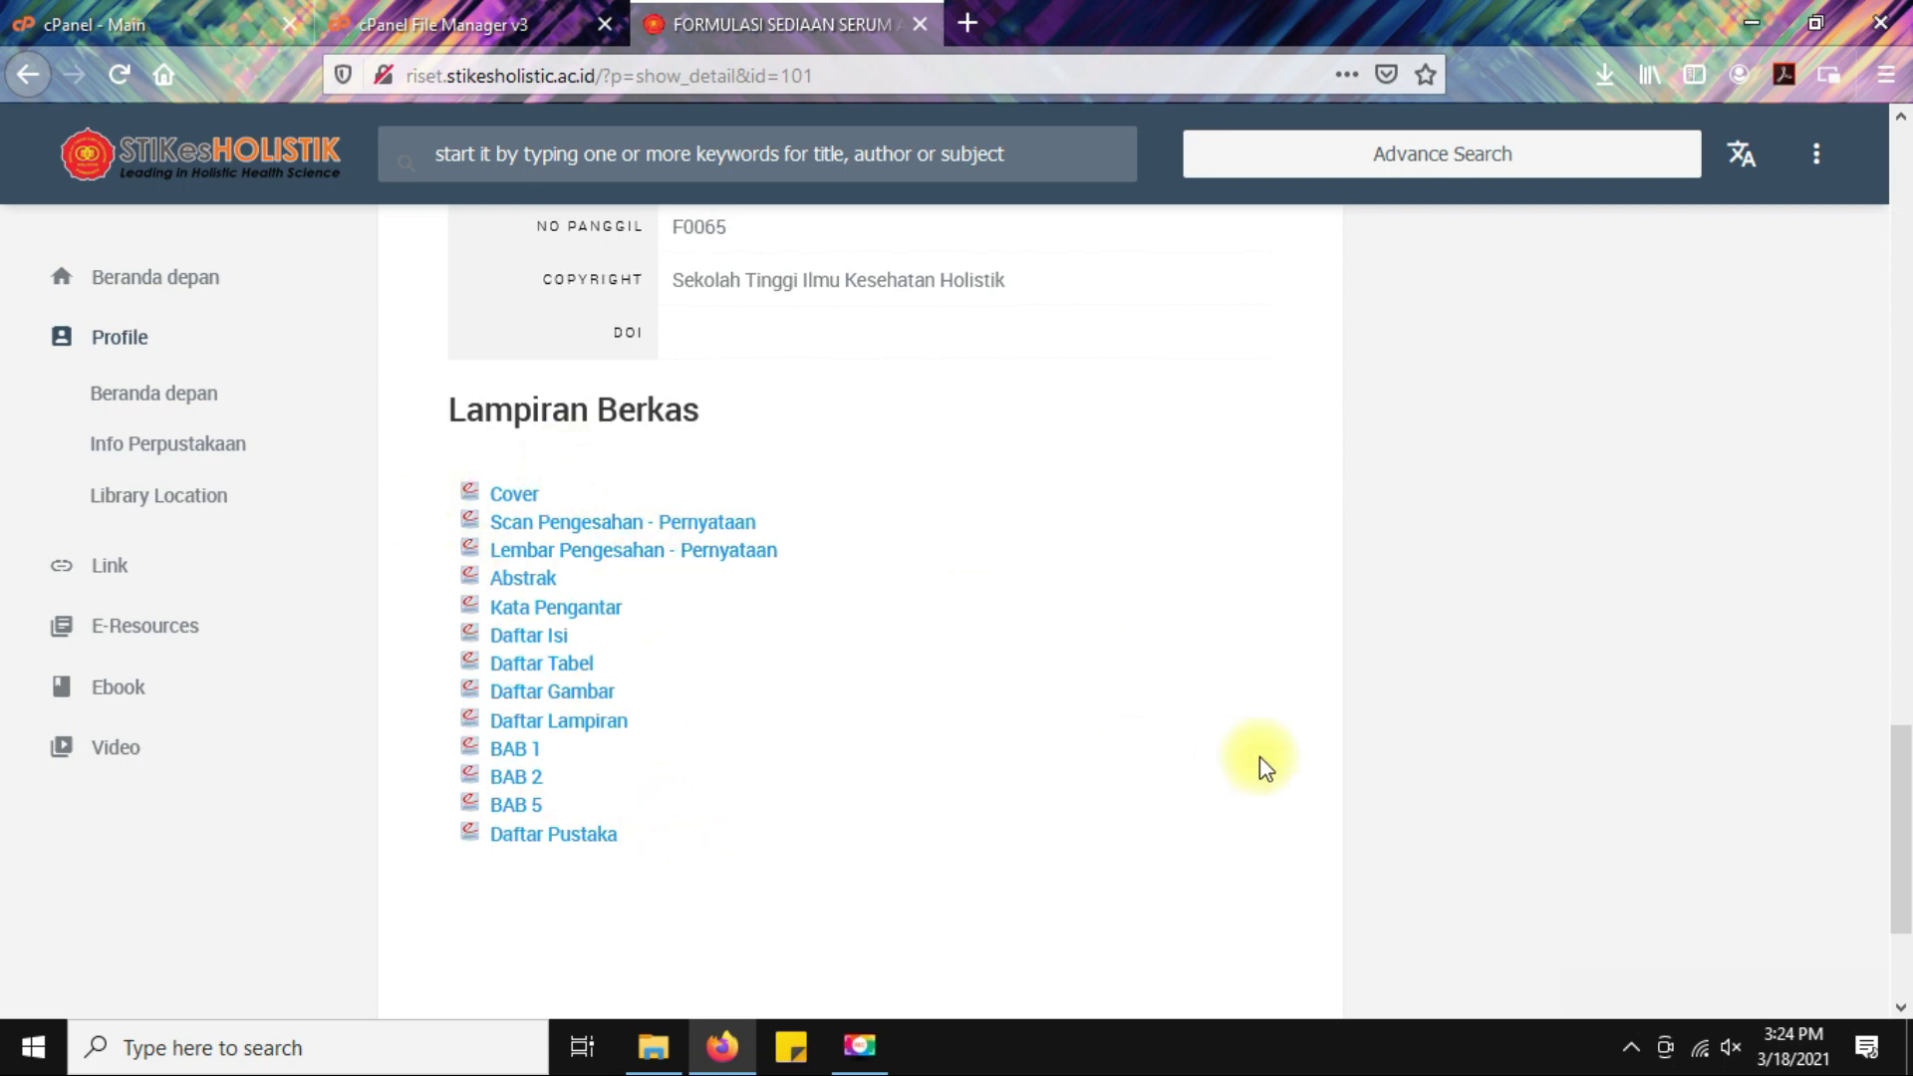
scroll(1261, 759, "up", 7)
scroll(1259, 756, "up", 12)
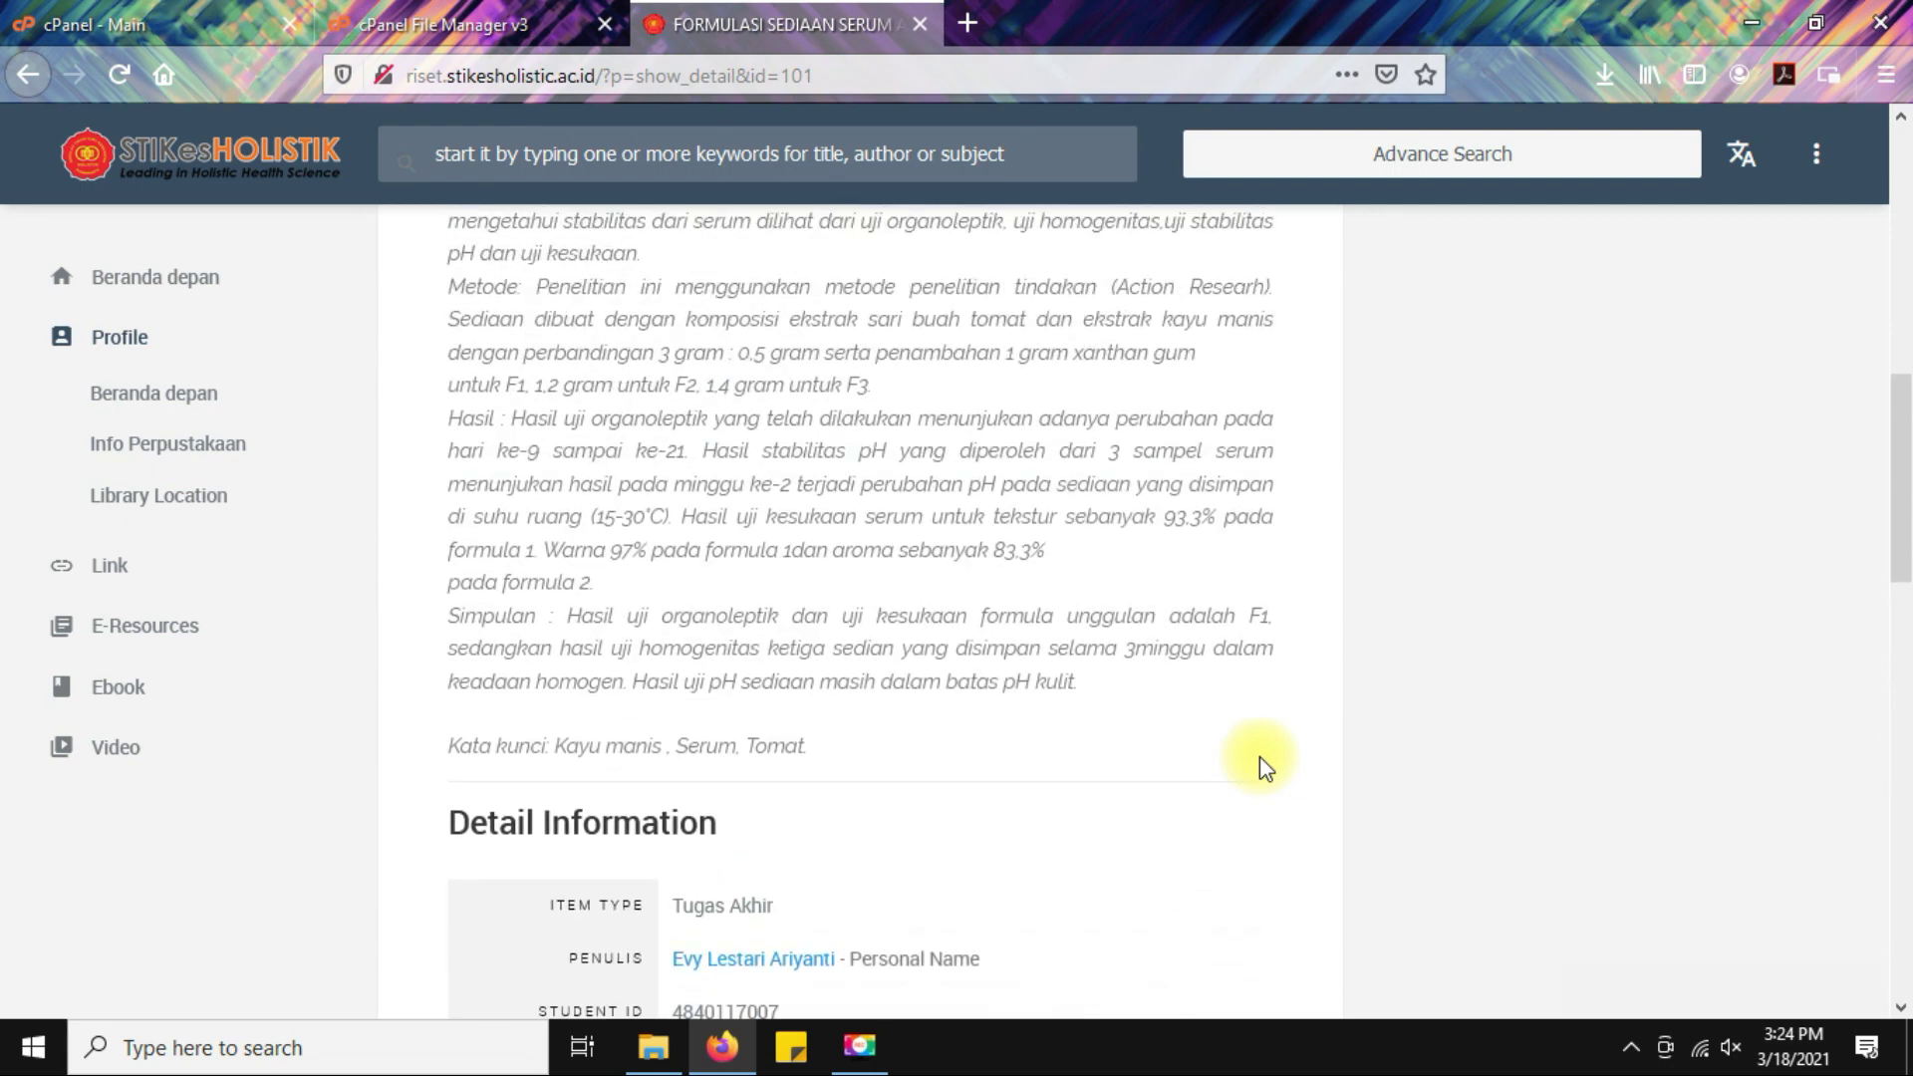
scroll(1403, 742, "up", 3)
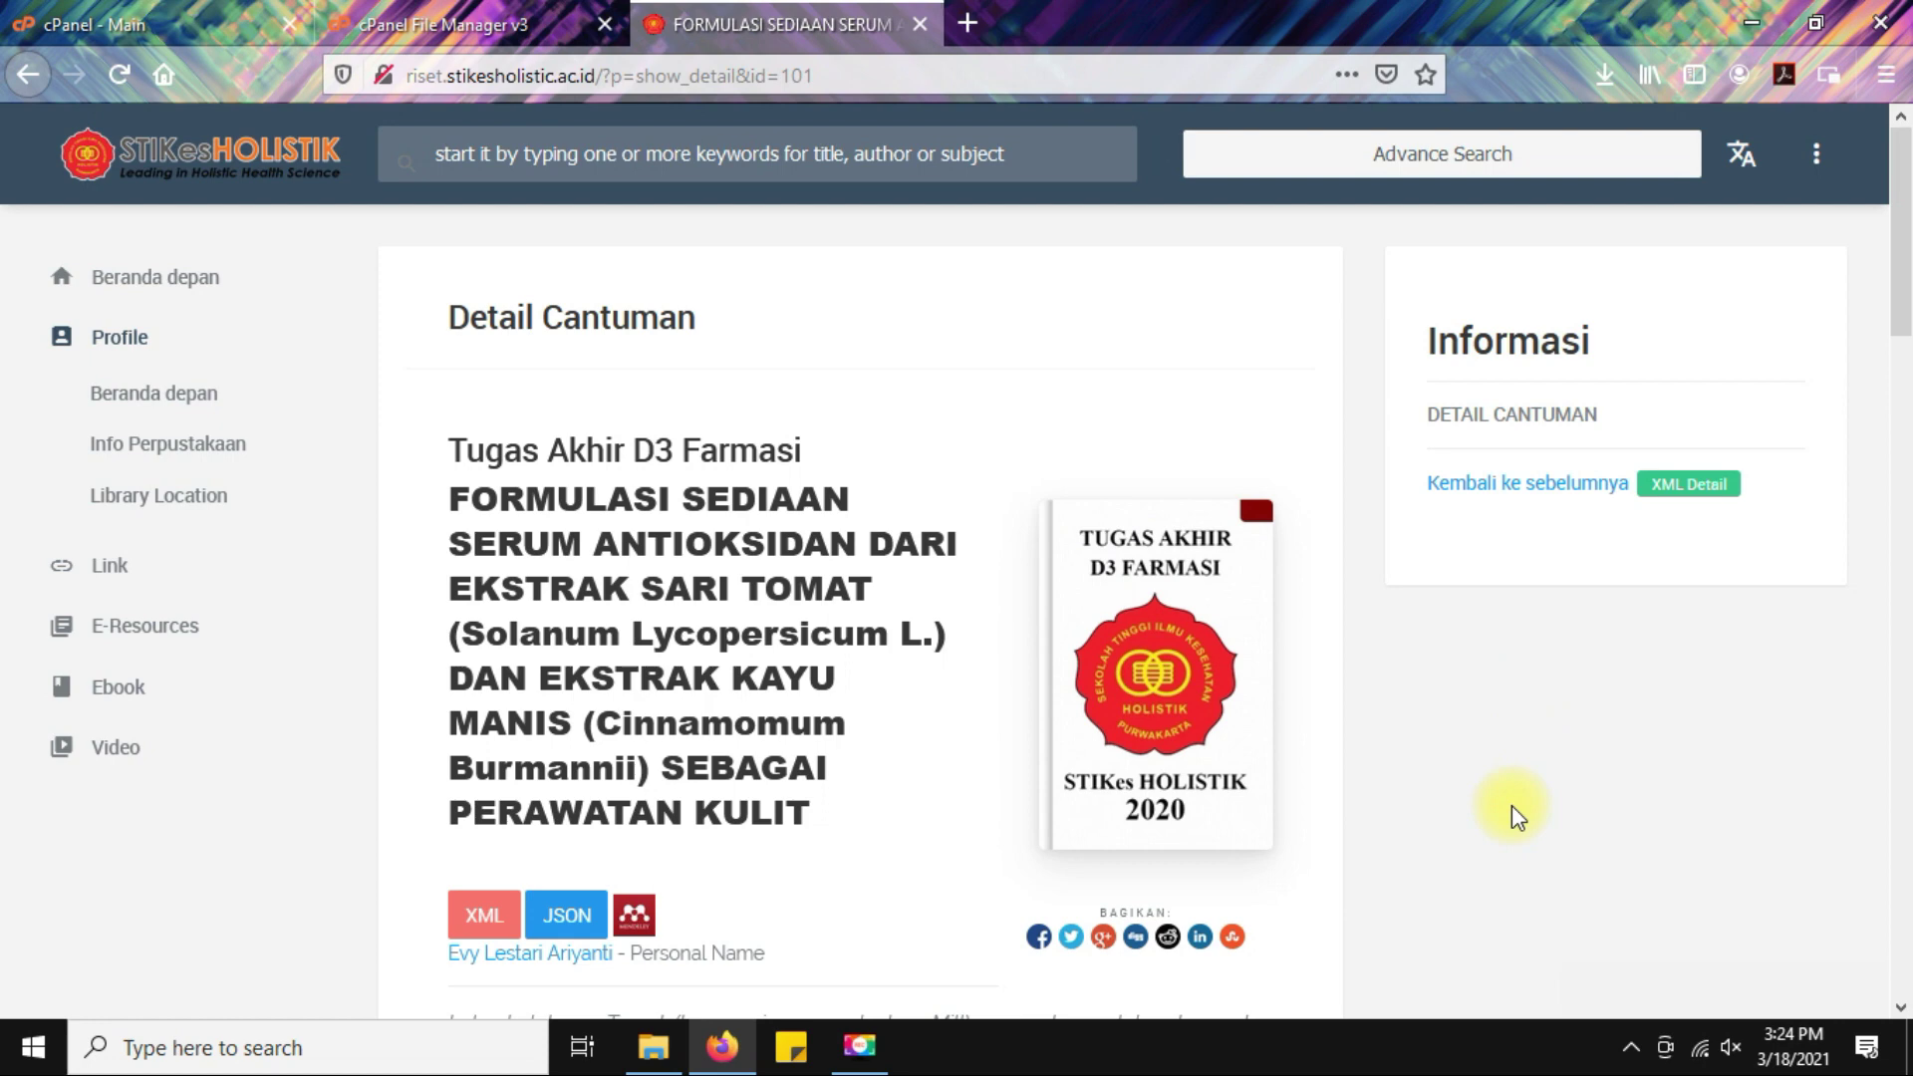
Log in through MASUK Pustakawan as admin using the saved credentials.
left_click(1804, 158)
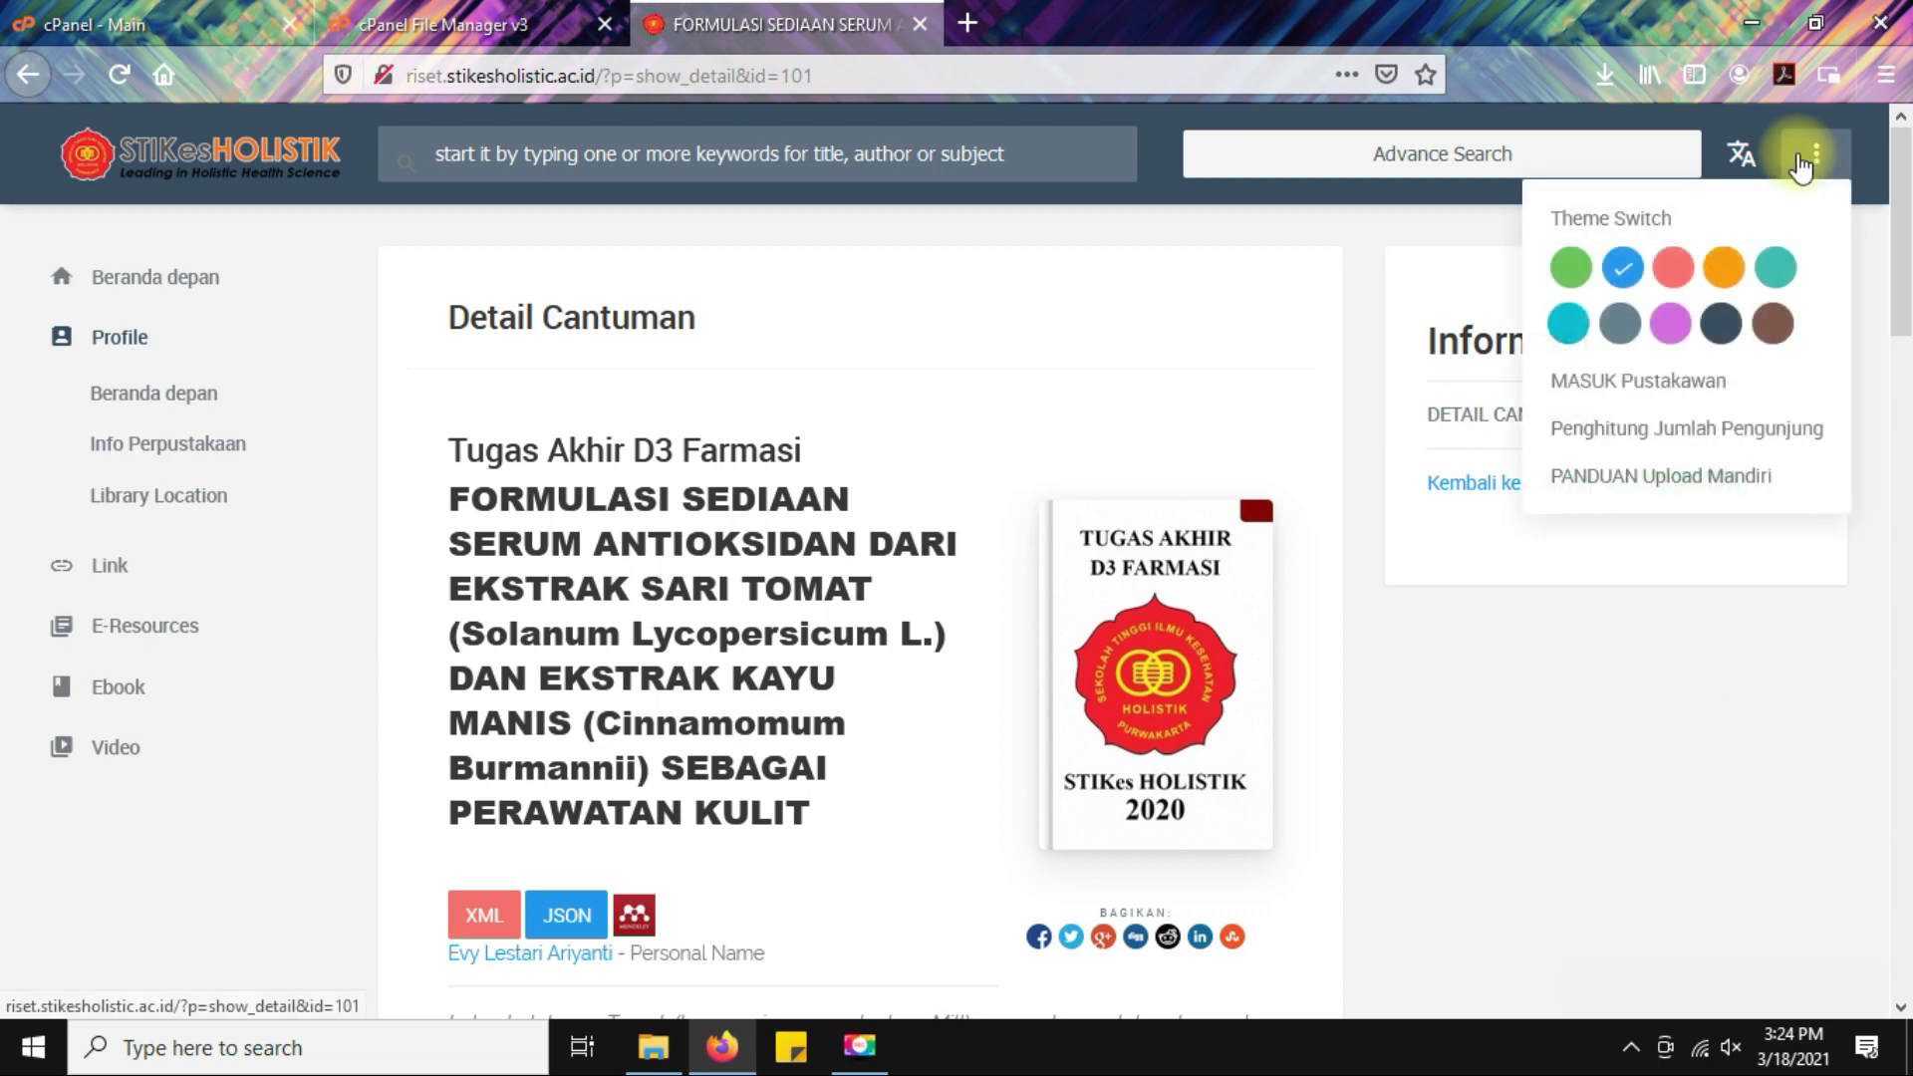
left_click(1667, 384)
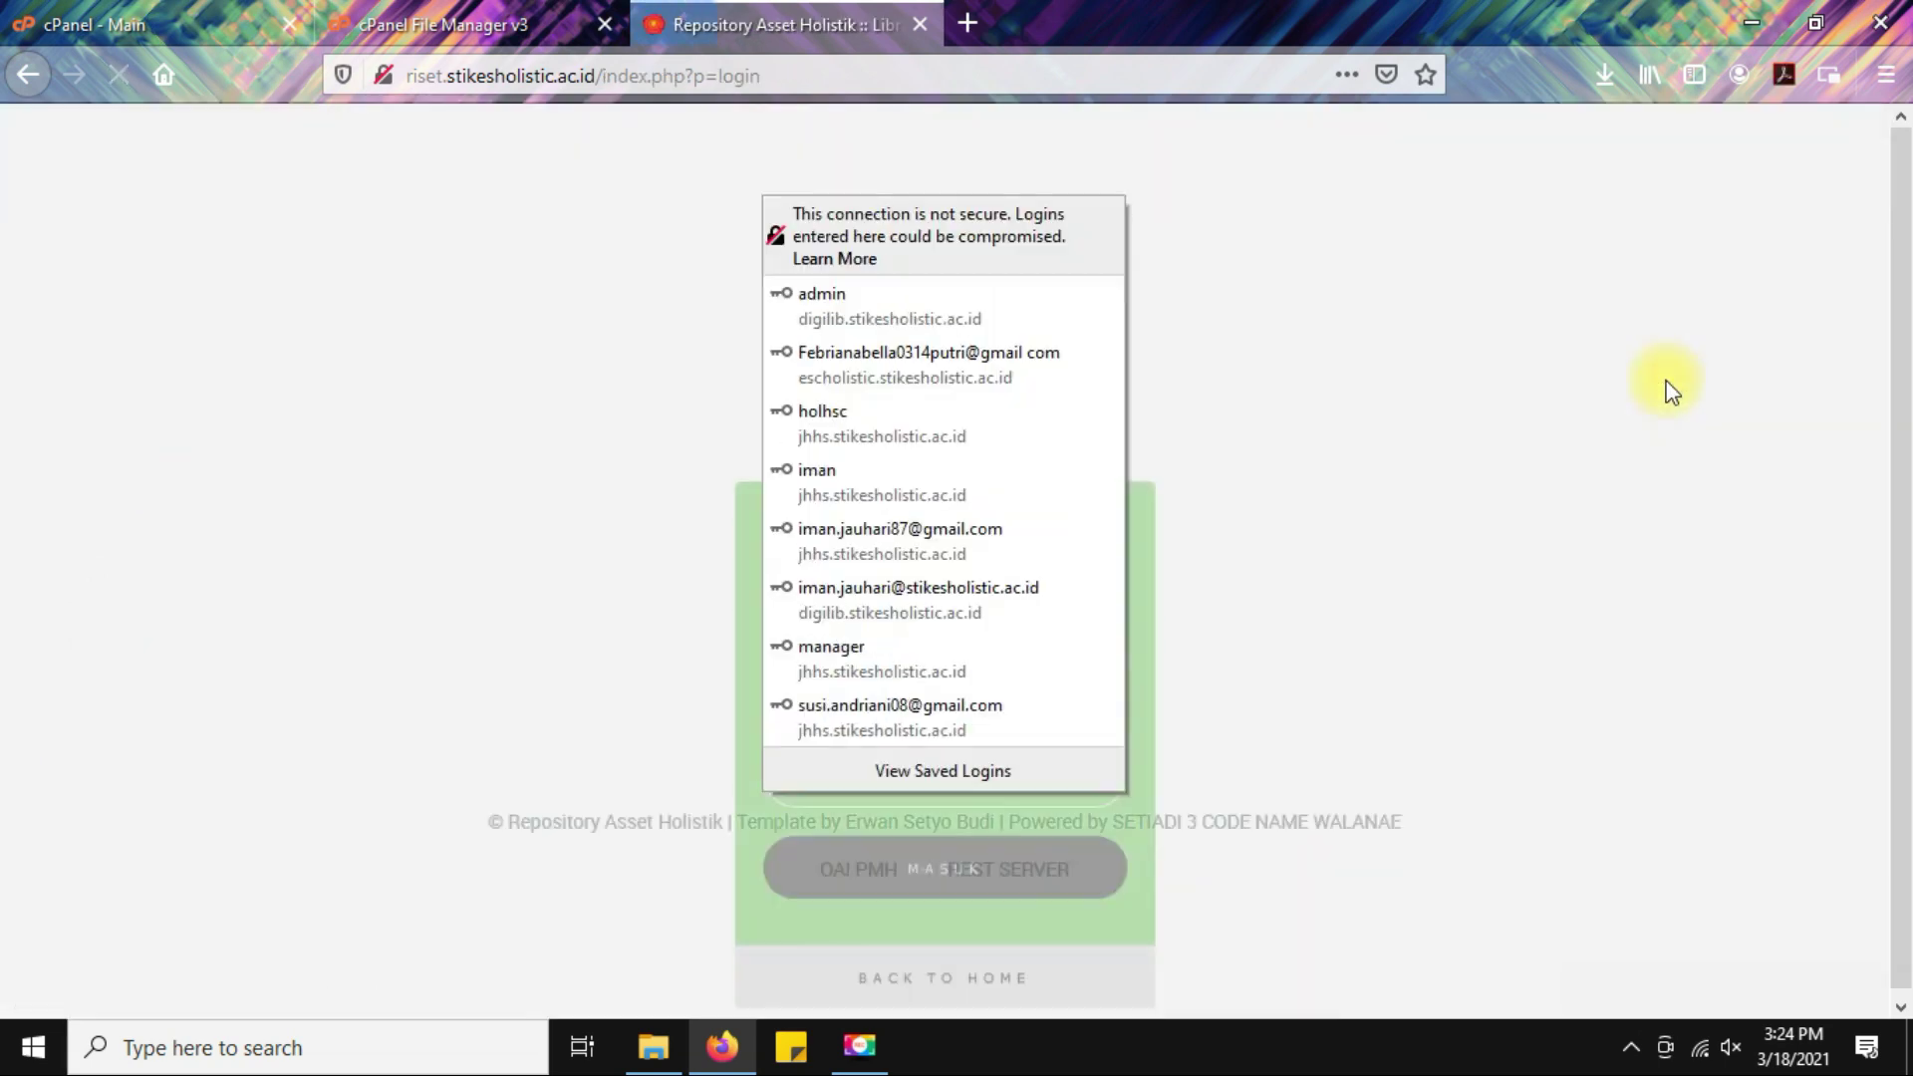
left_click(1423, 418)
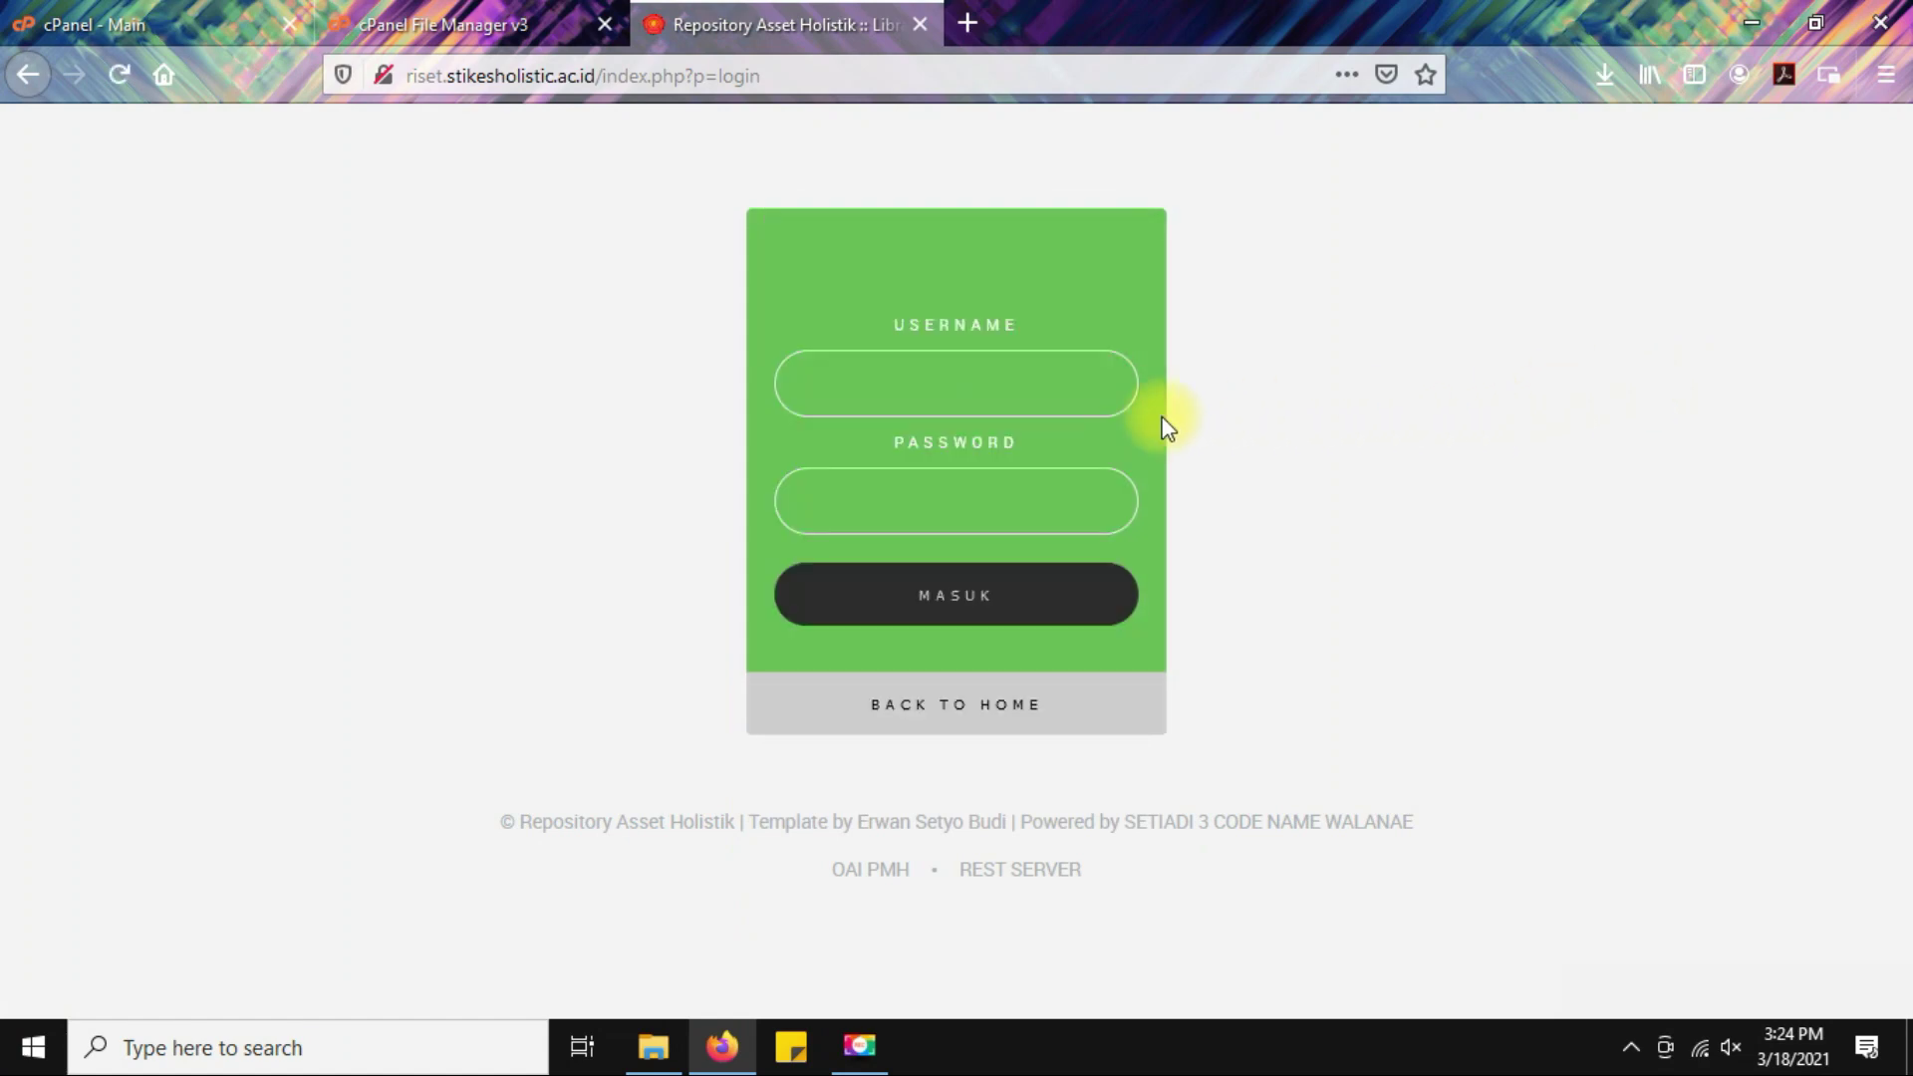
left_click(1015, 390)
left_click(924, 513)
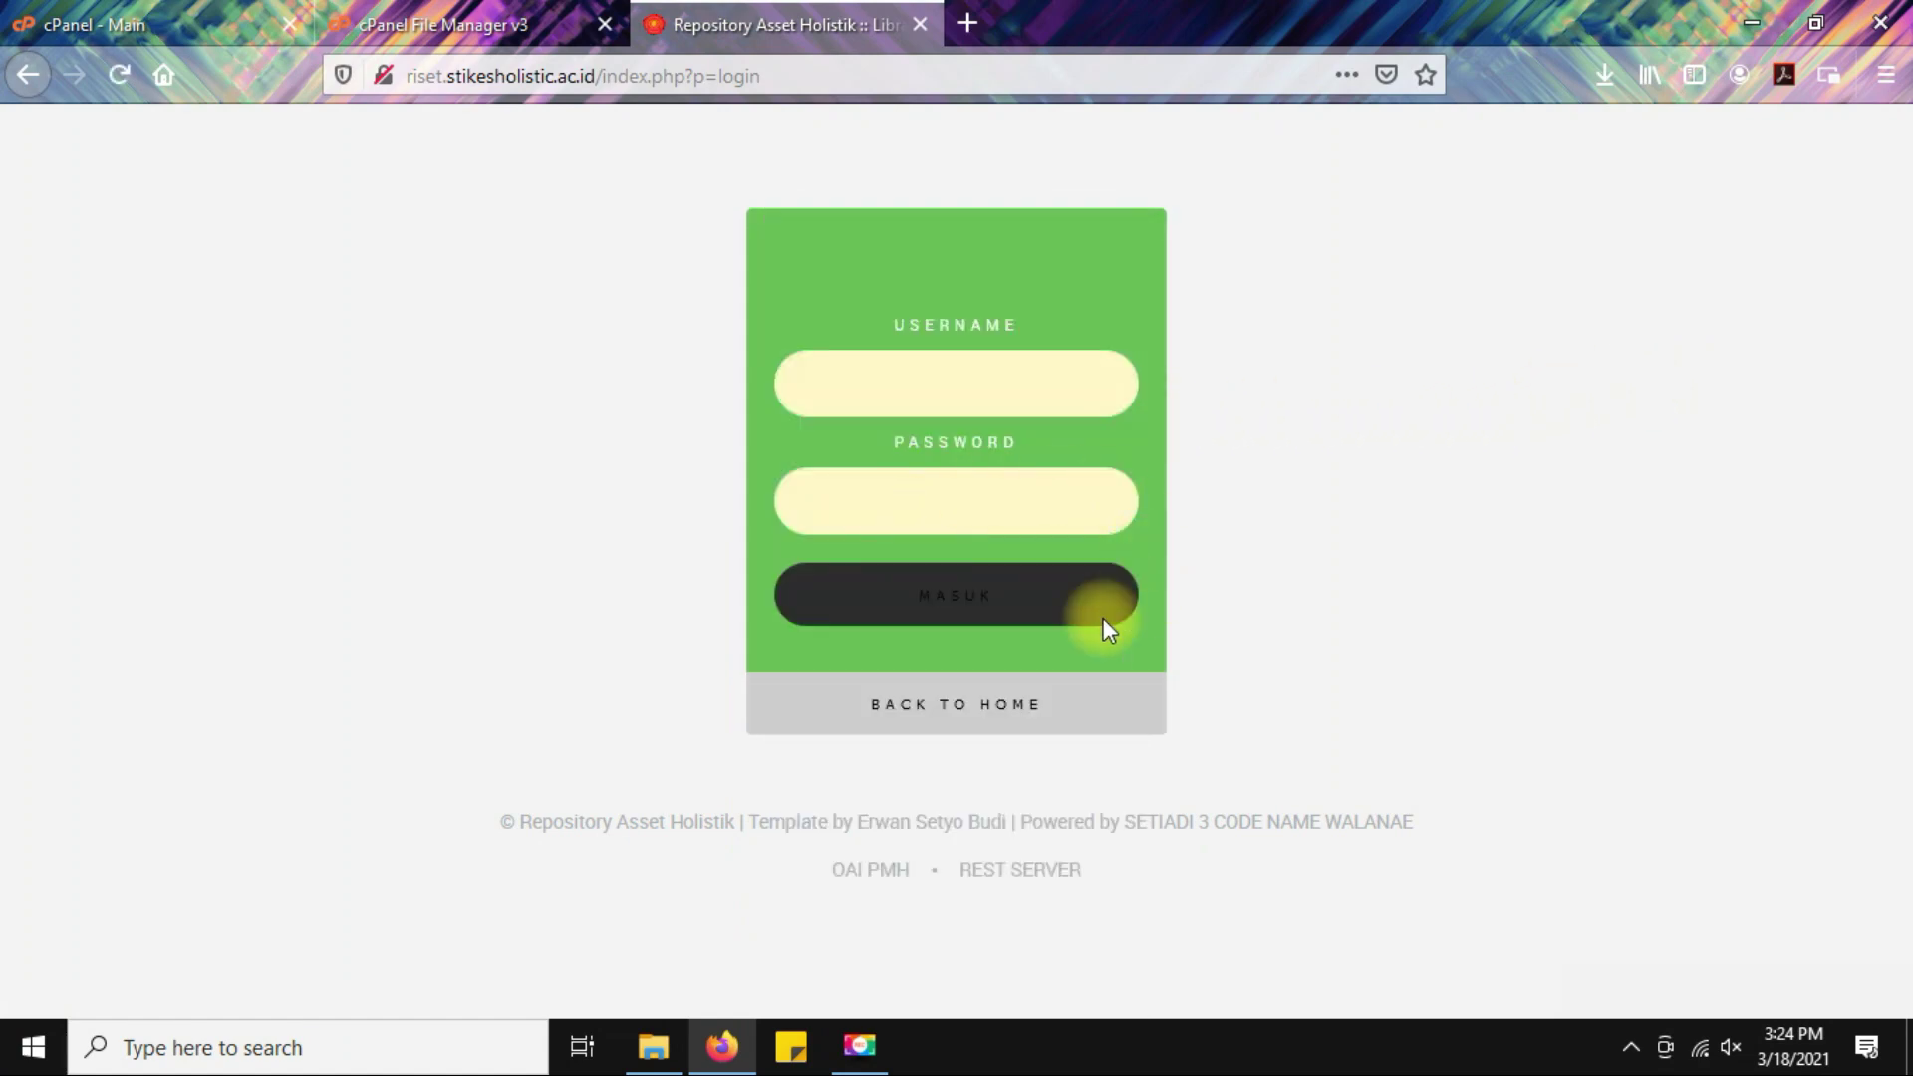
left_click(967, 615)
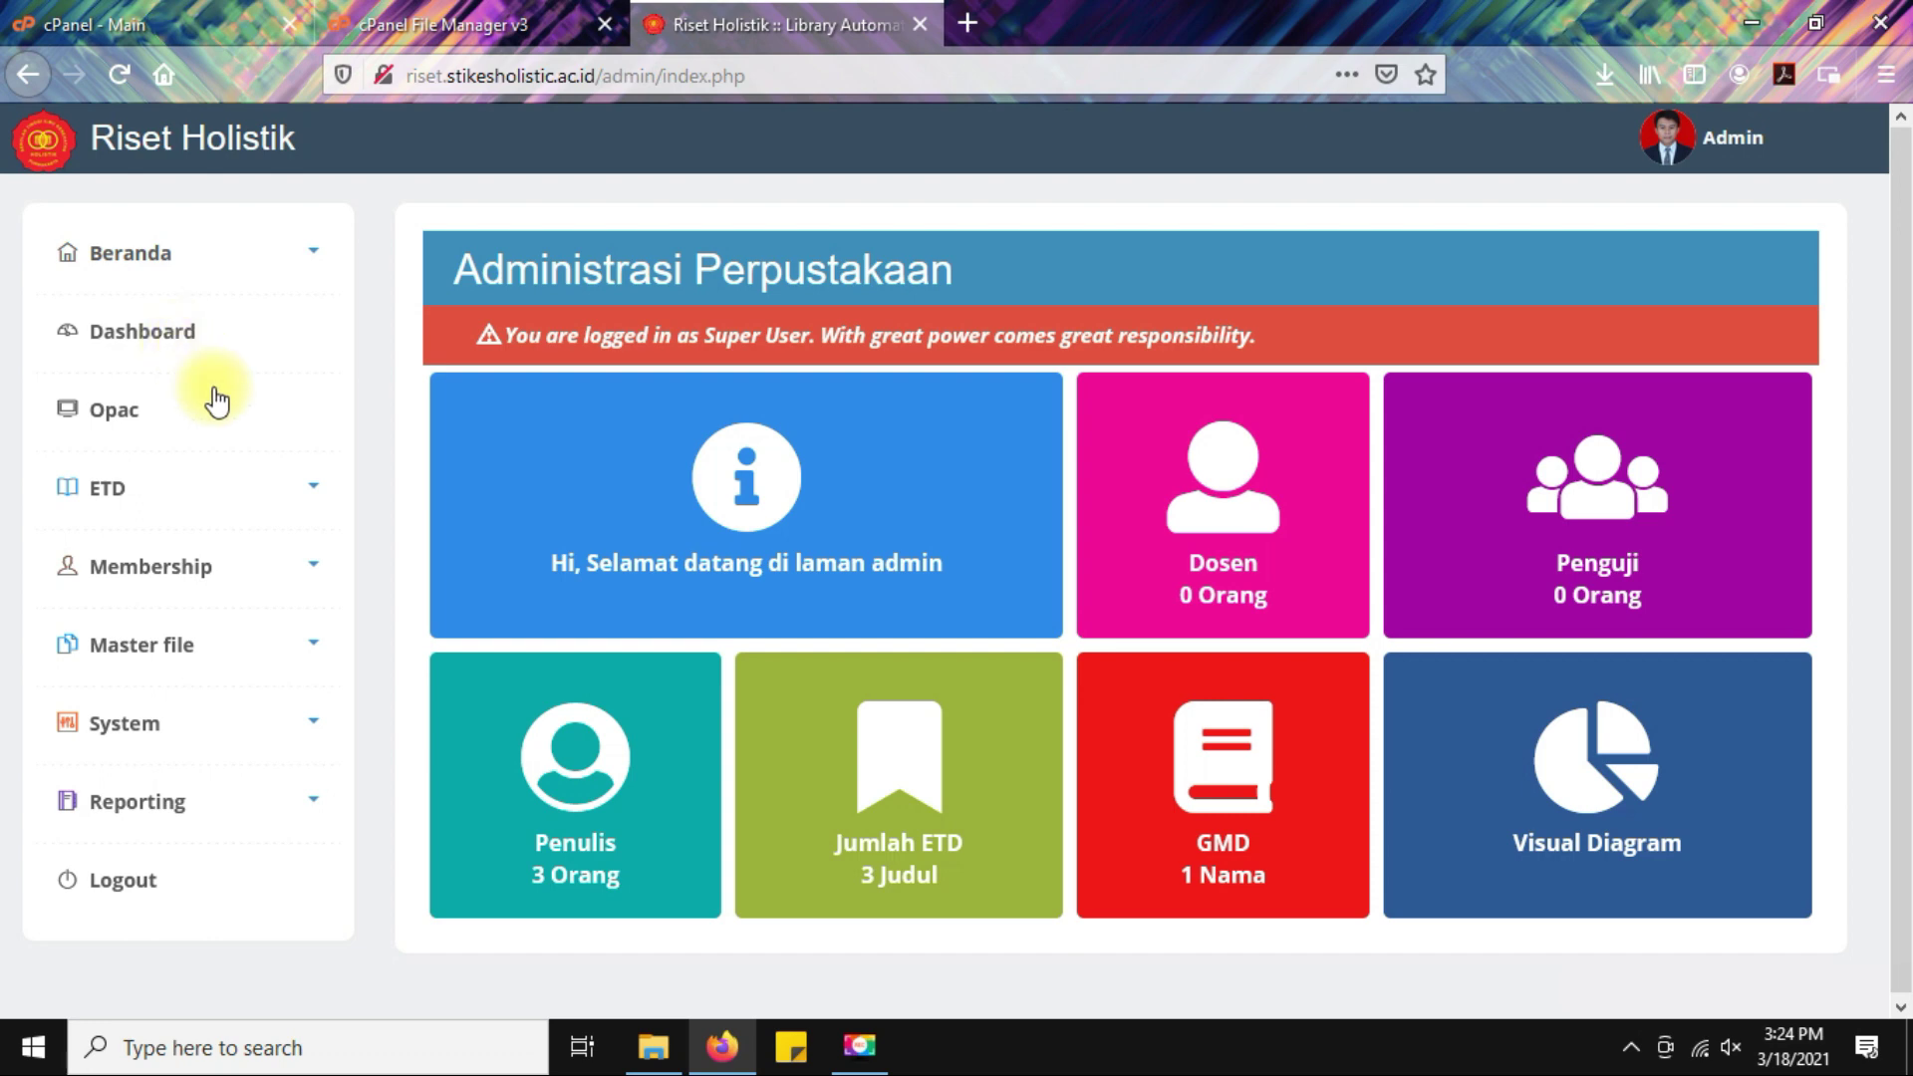
Open the GMD list under Master File's Daftar Terkendali, showing only TA.
scroll(215, 390, "down", 1)
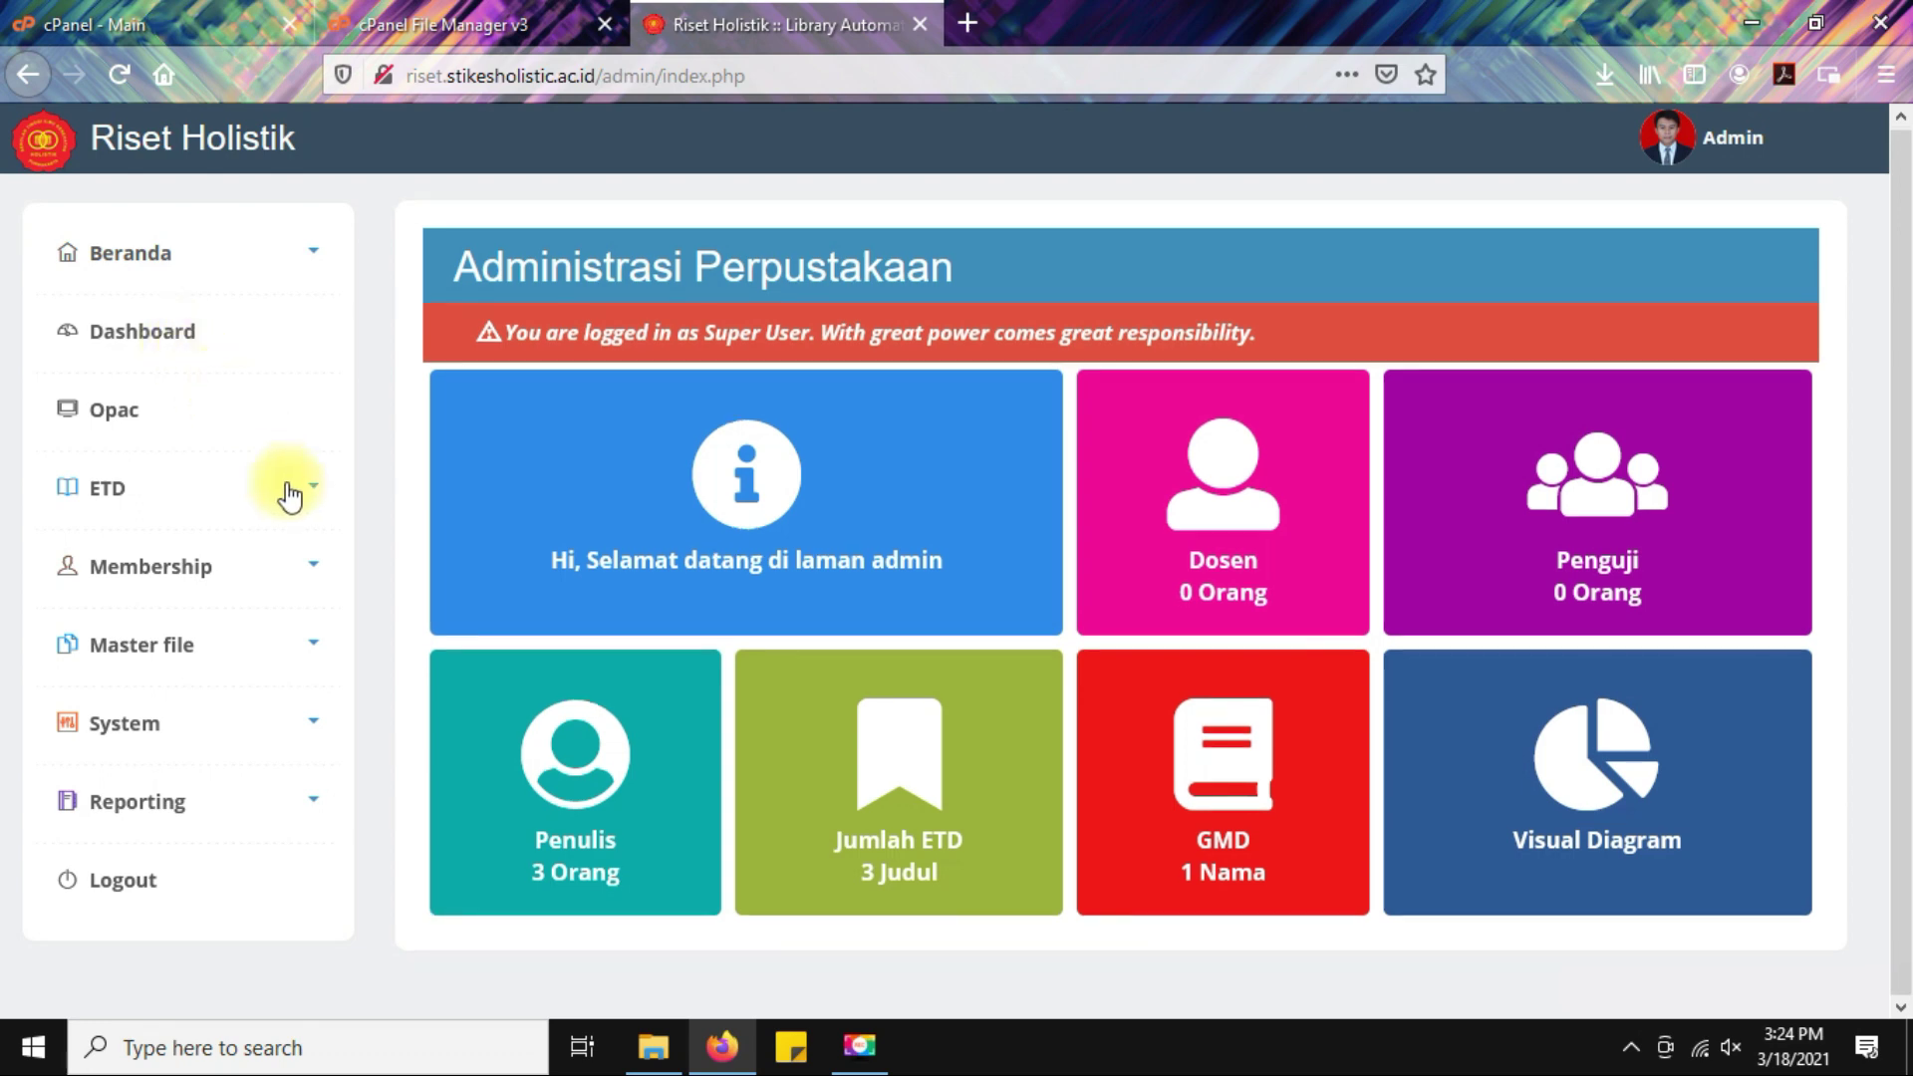
left_click(230, 648)
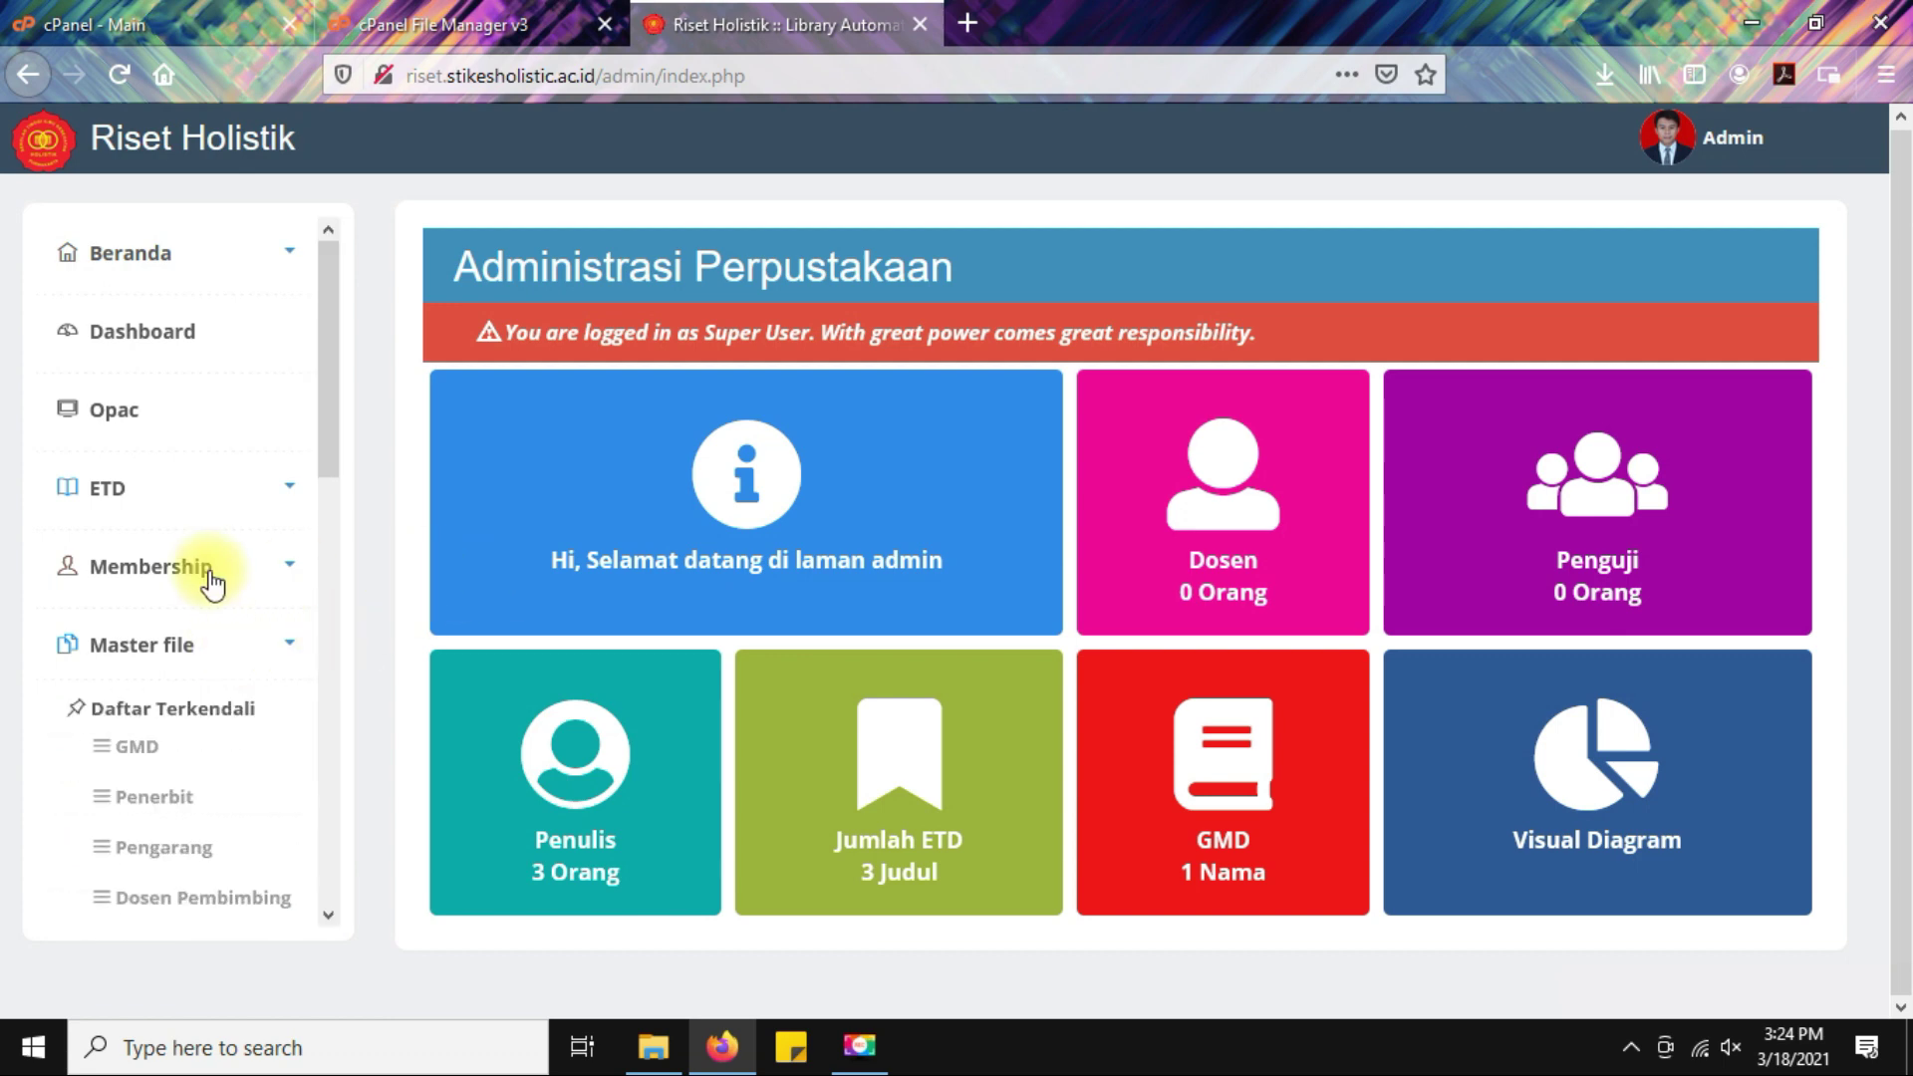
scroll(214, 572, "down", 3)
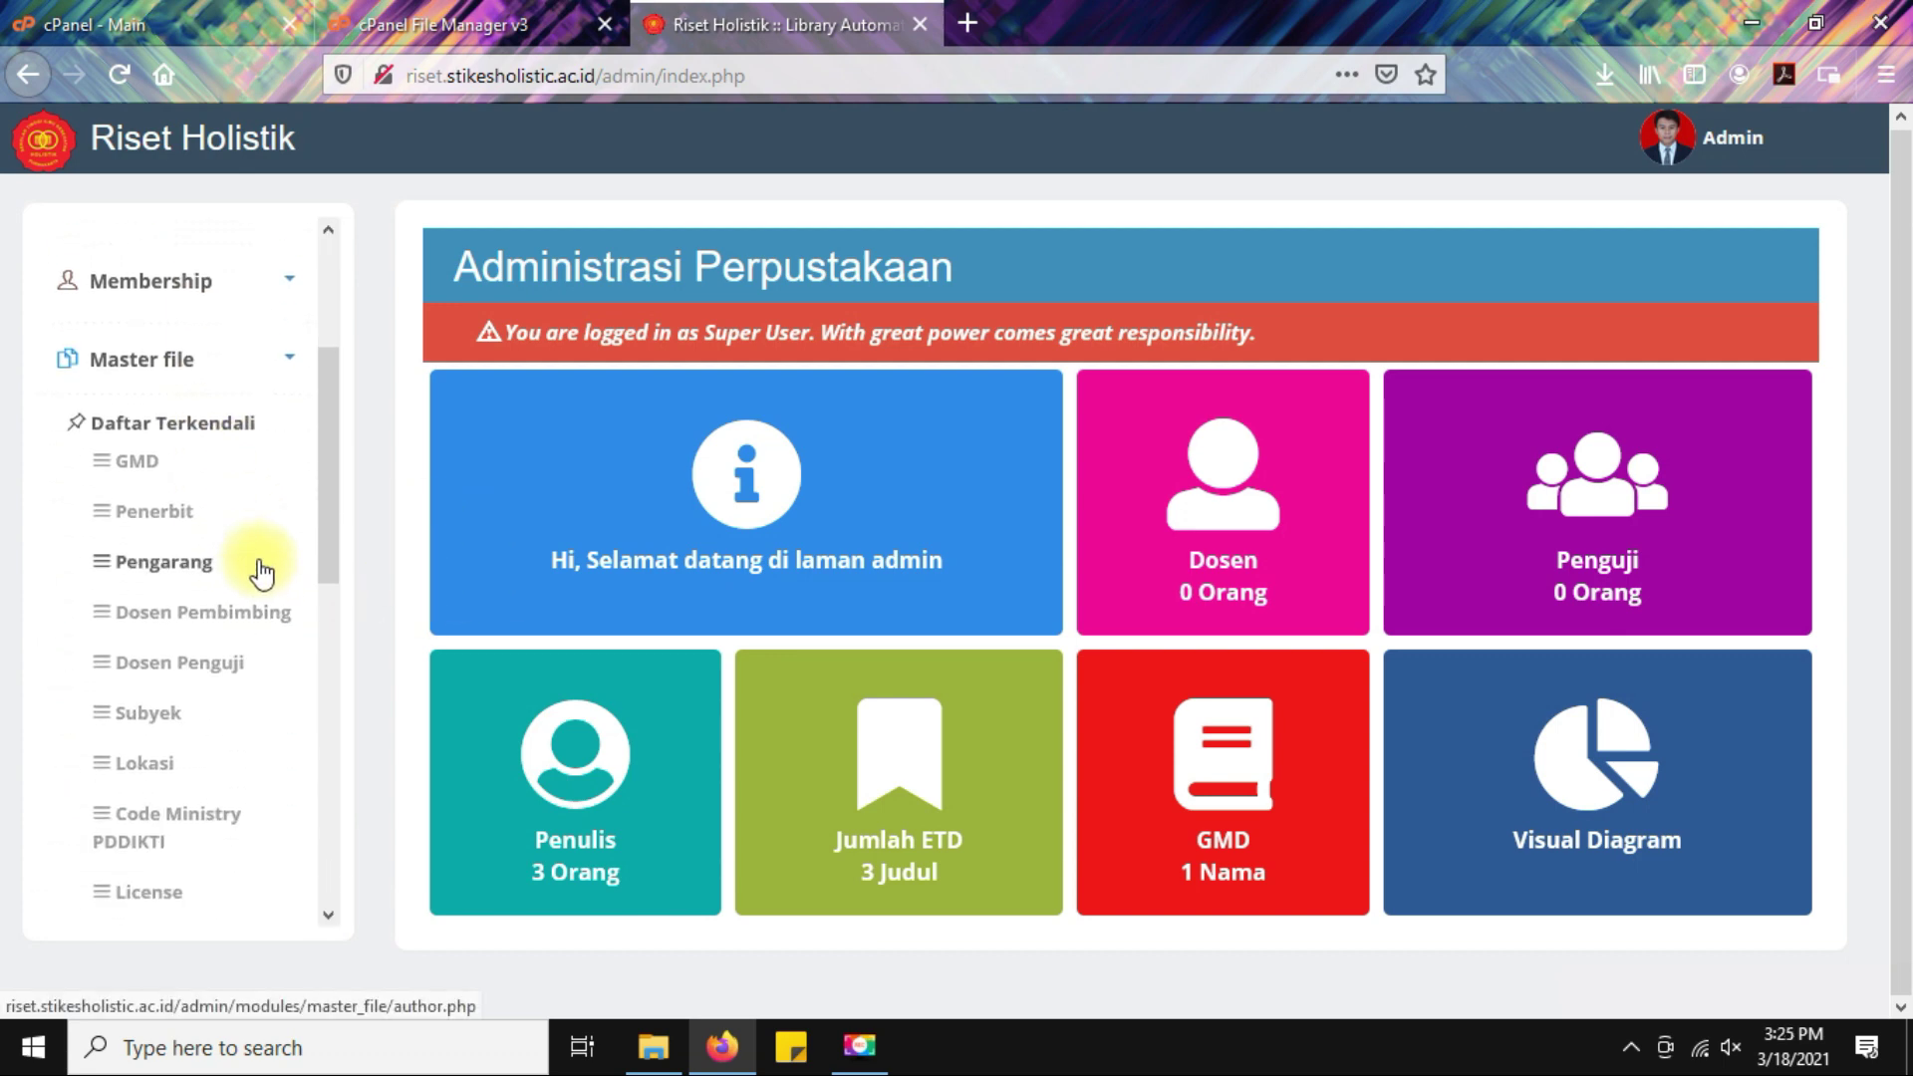
left_click(130, 465)
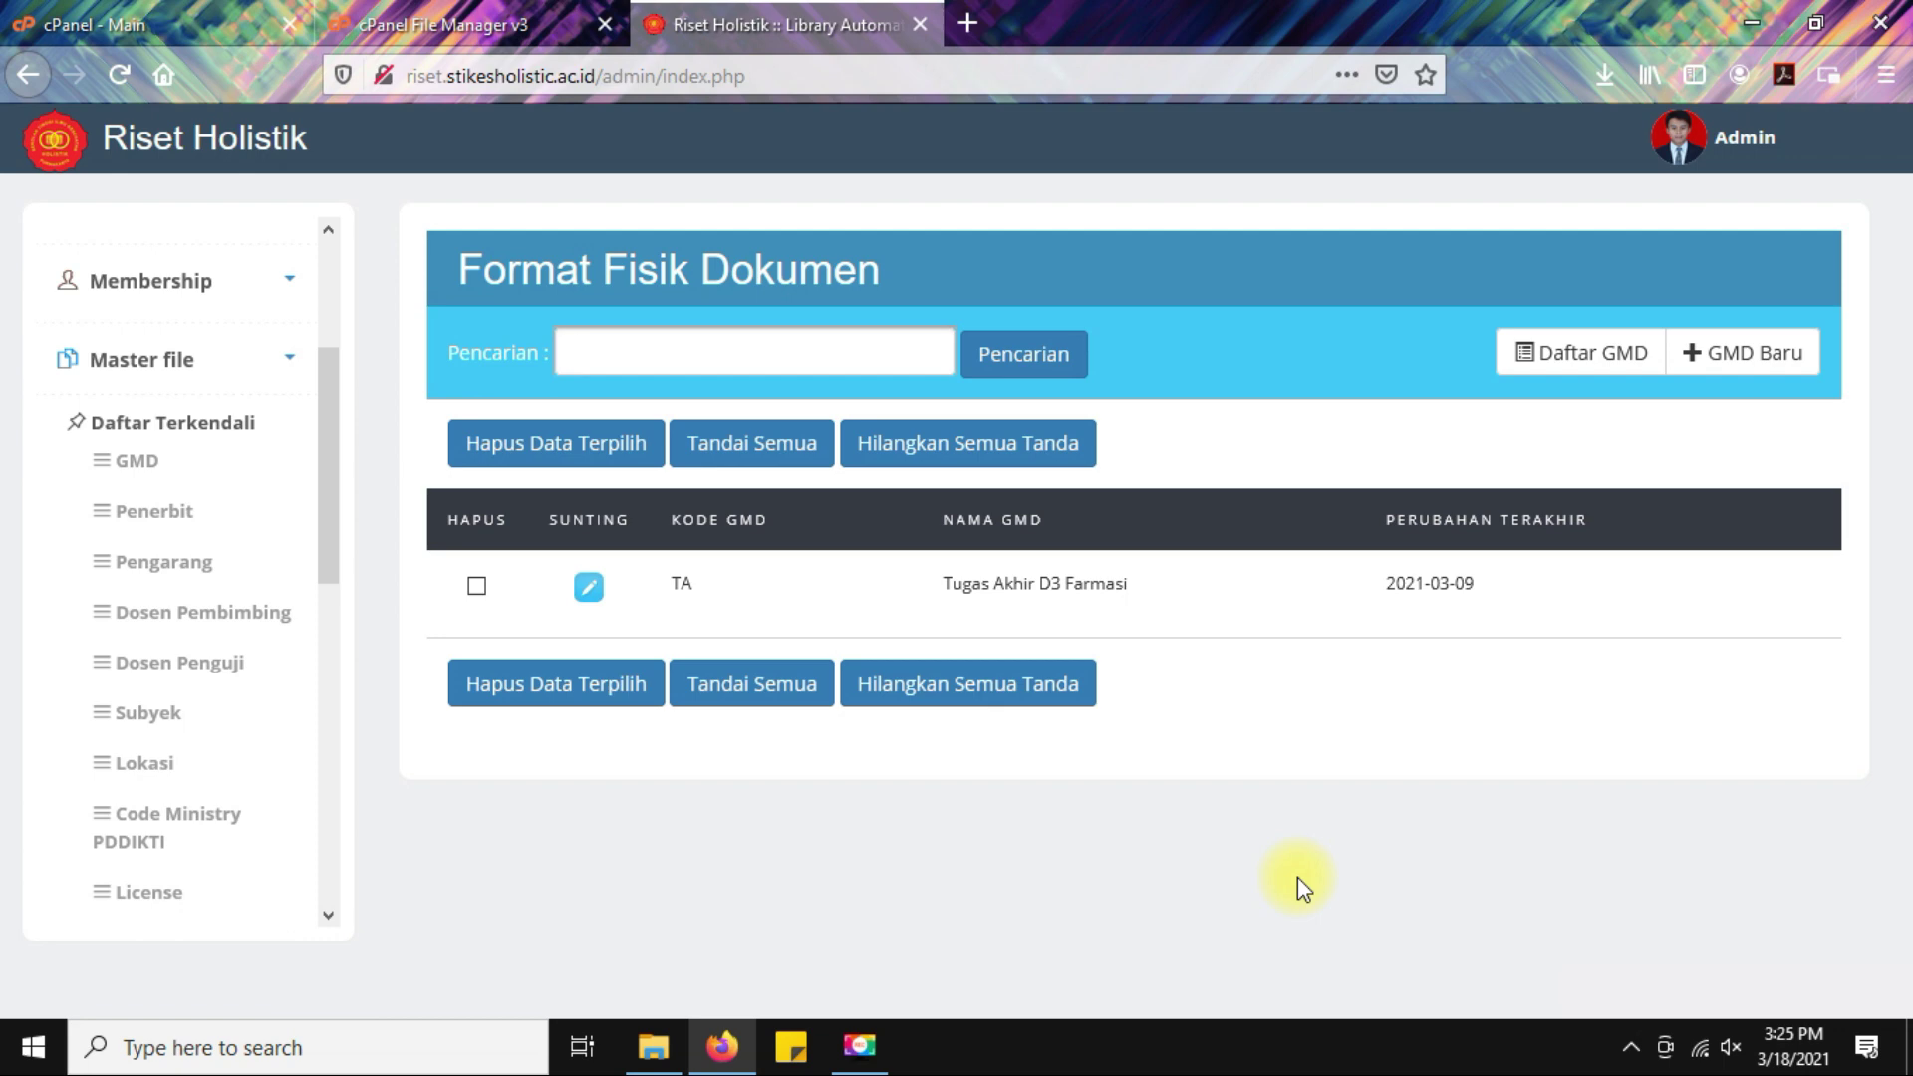
Create a GMD with code SK and name Skripsi, and save it.
left_click(1604, 370)
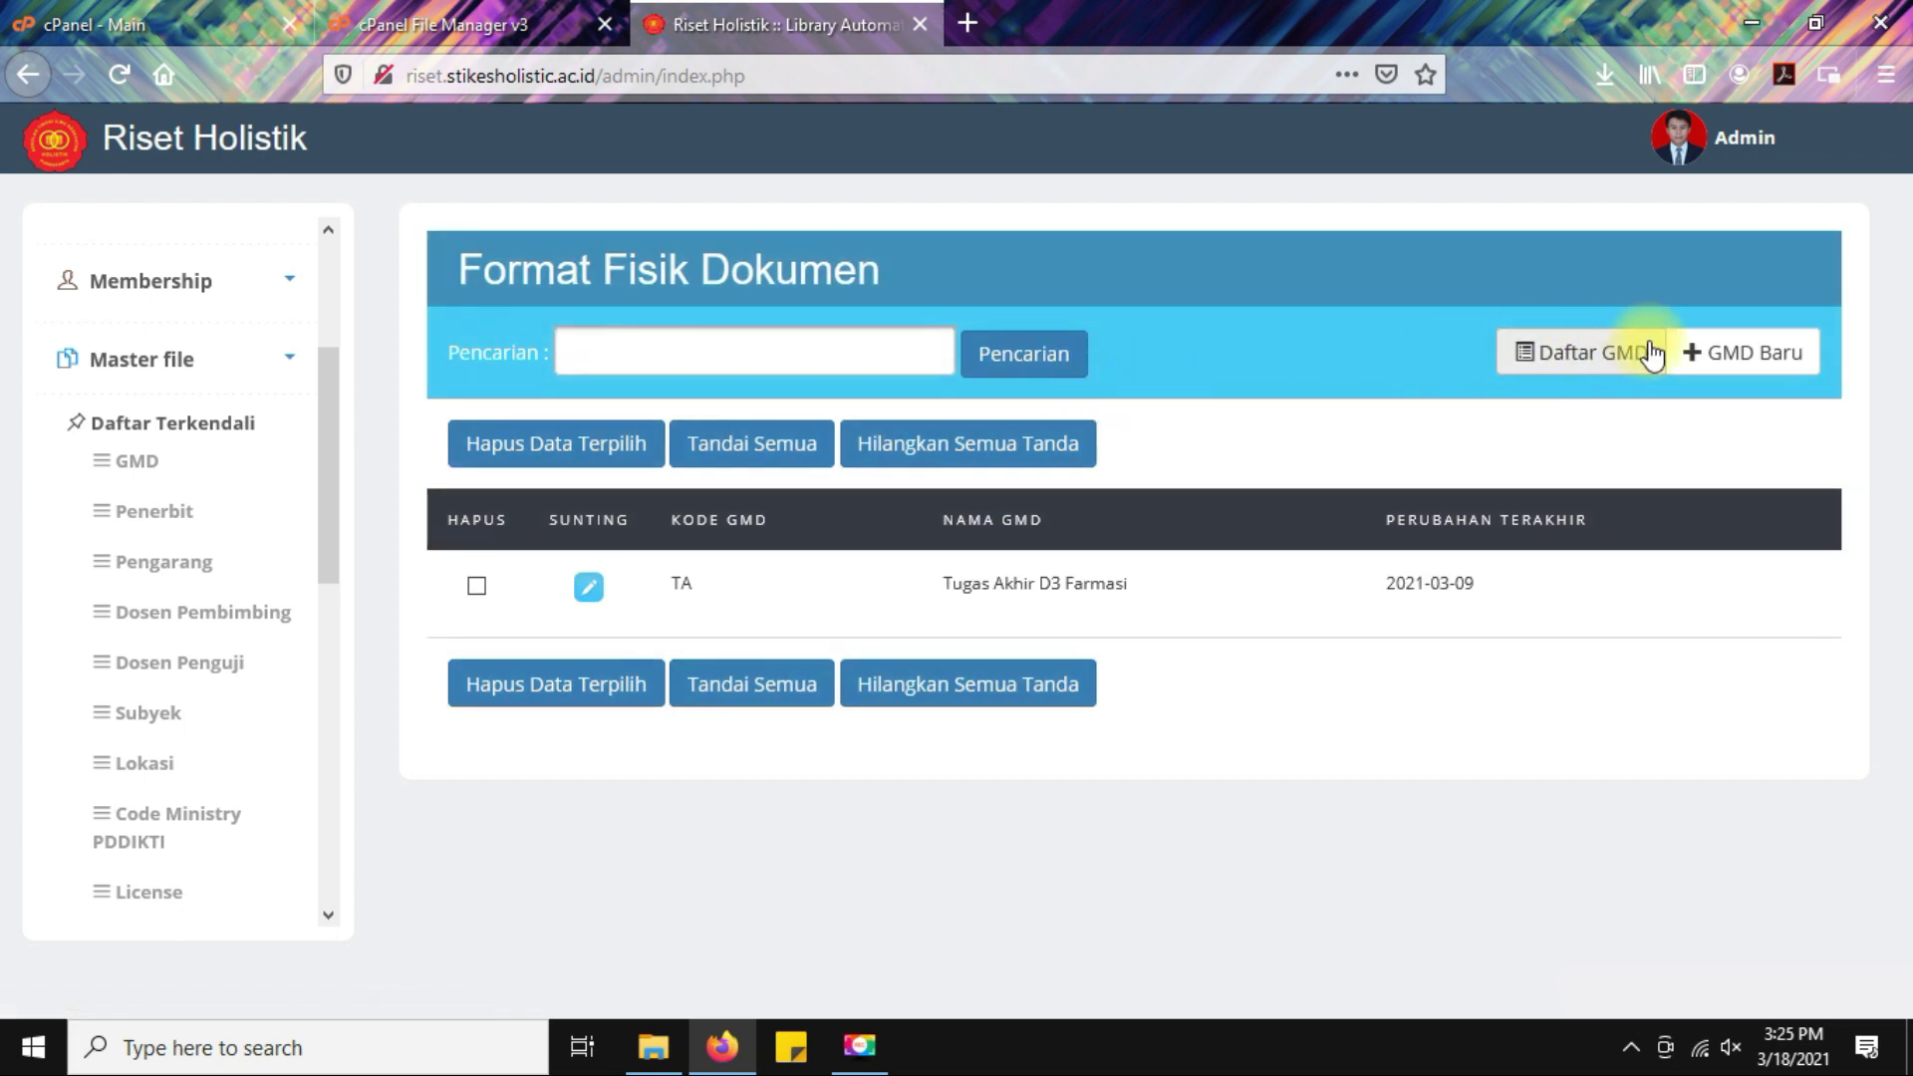
left_click(1719, 354)
left_click(726, 539)
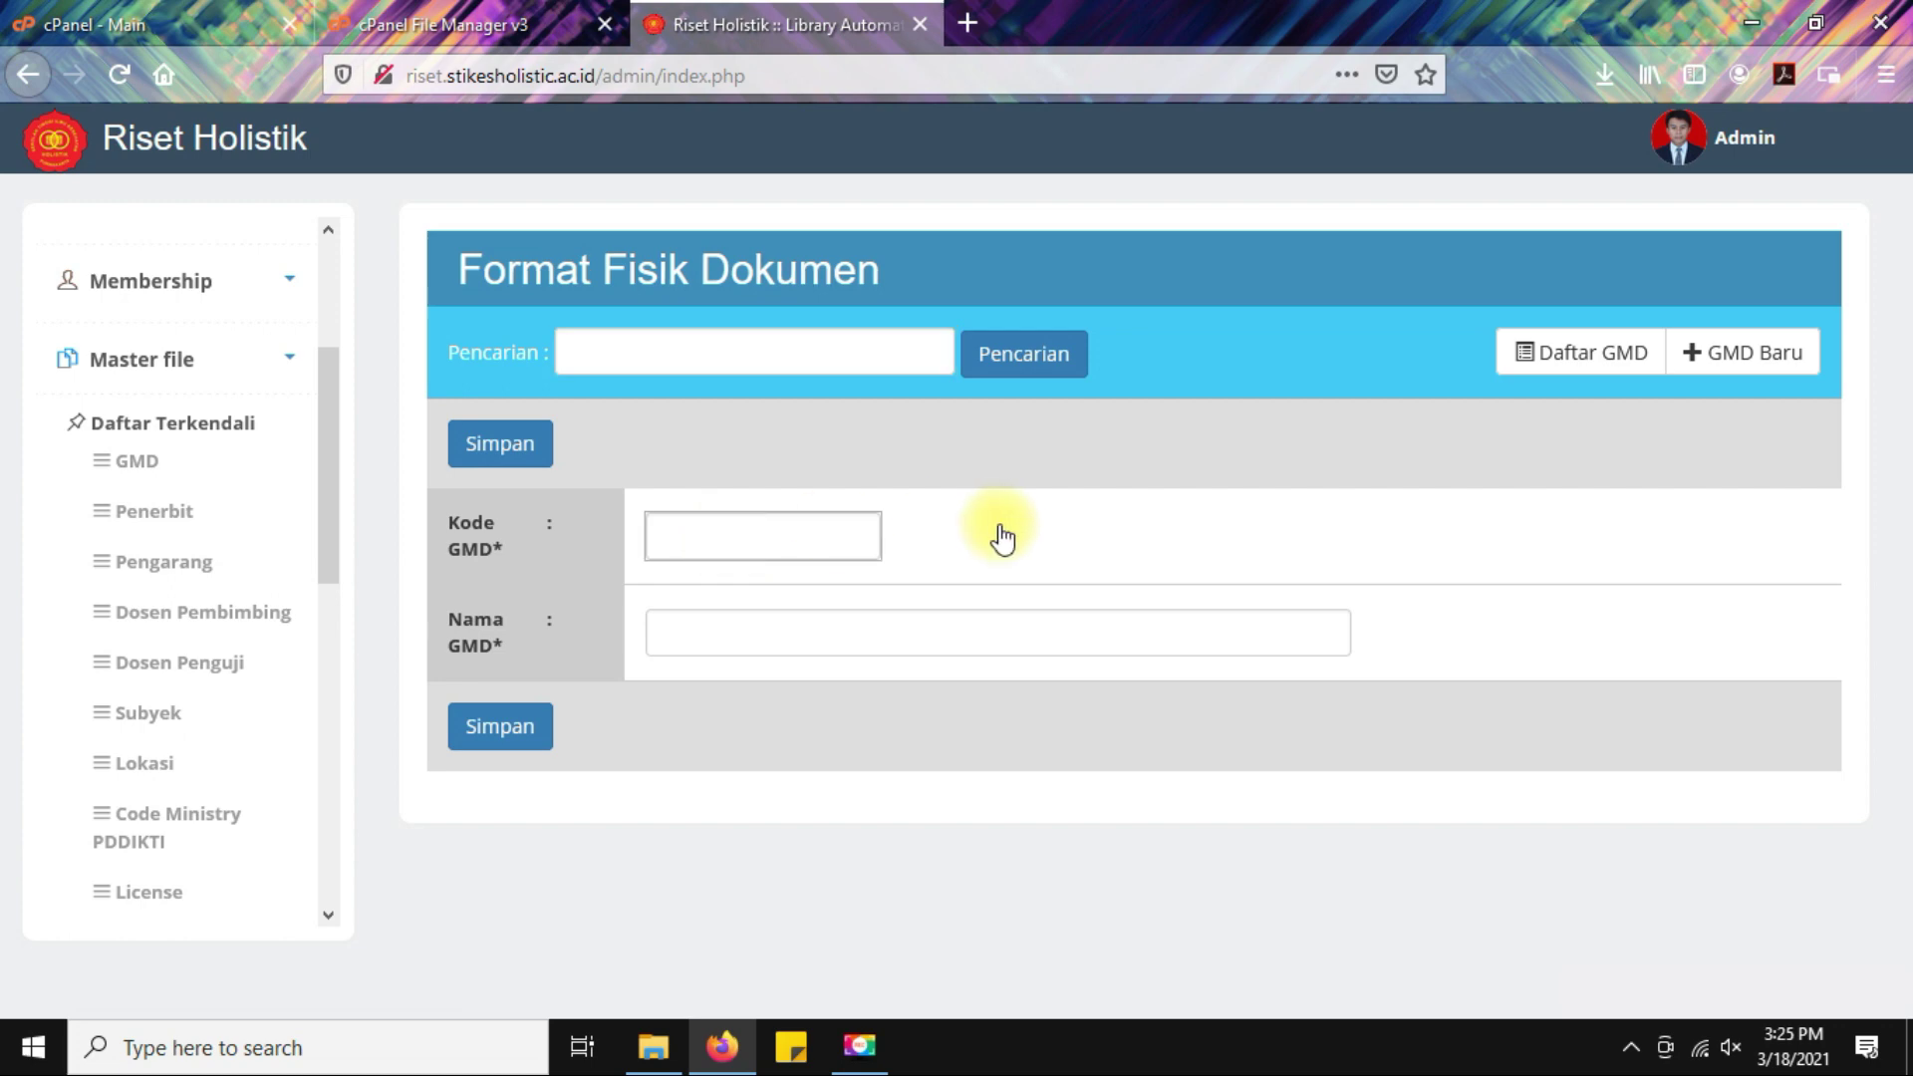
type("SK")
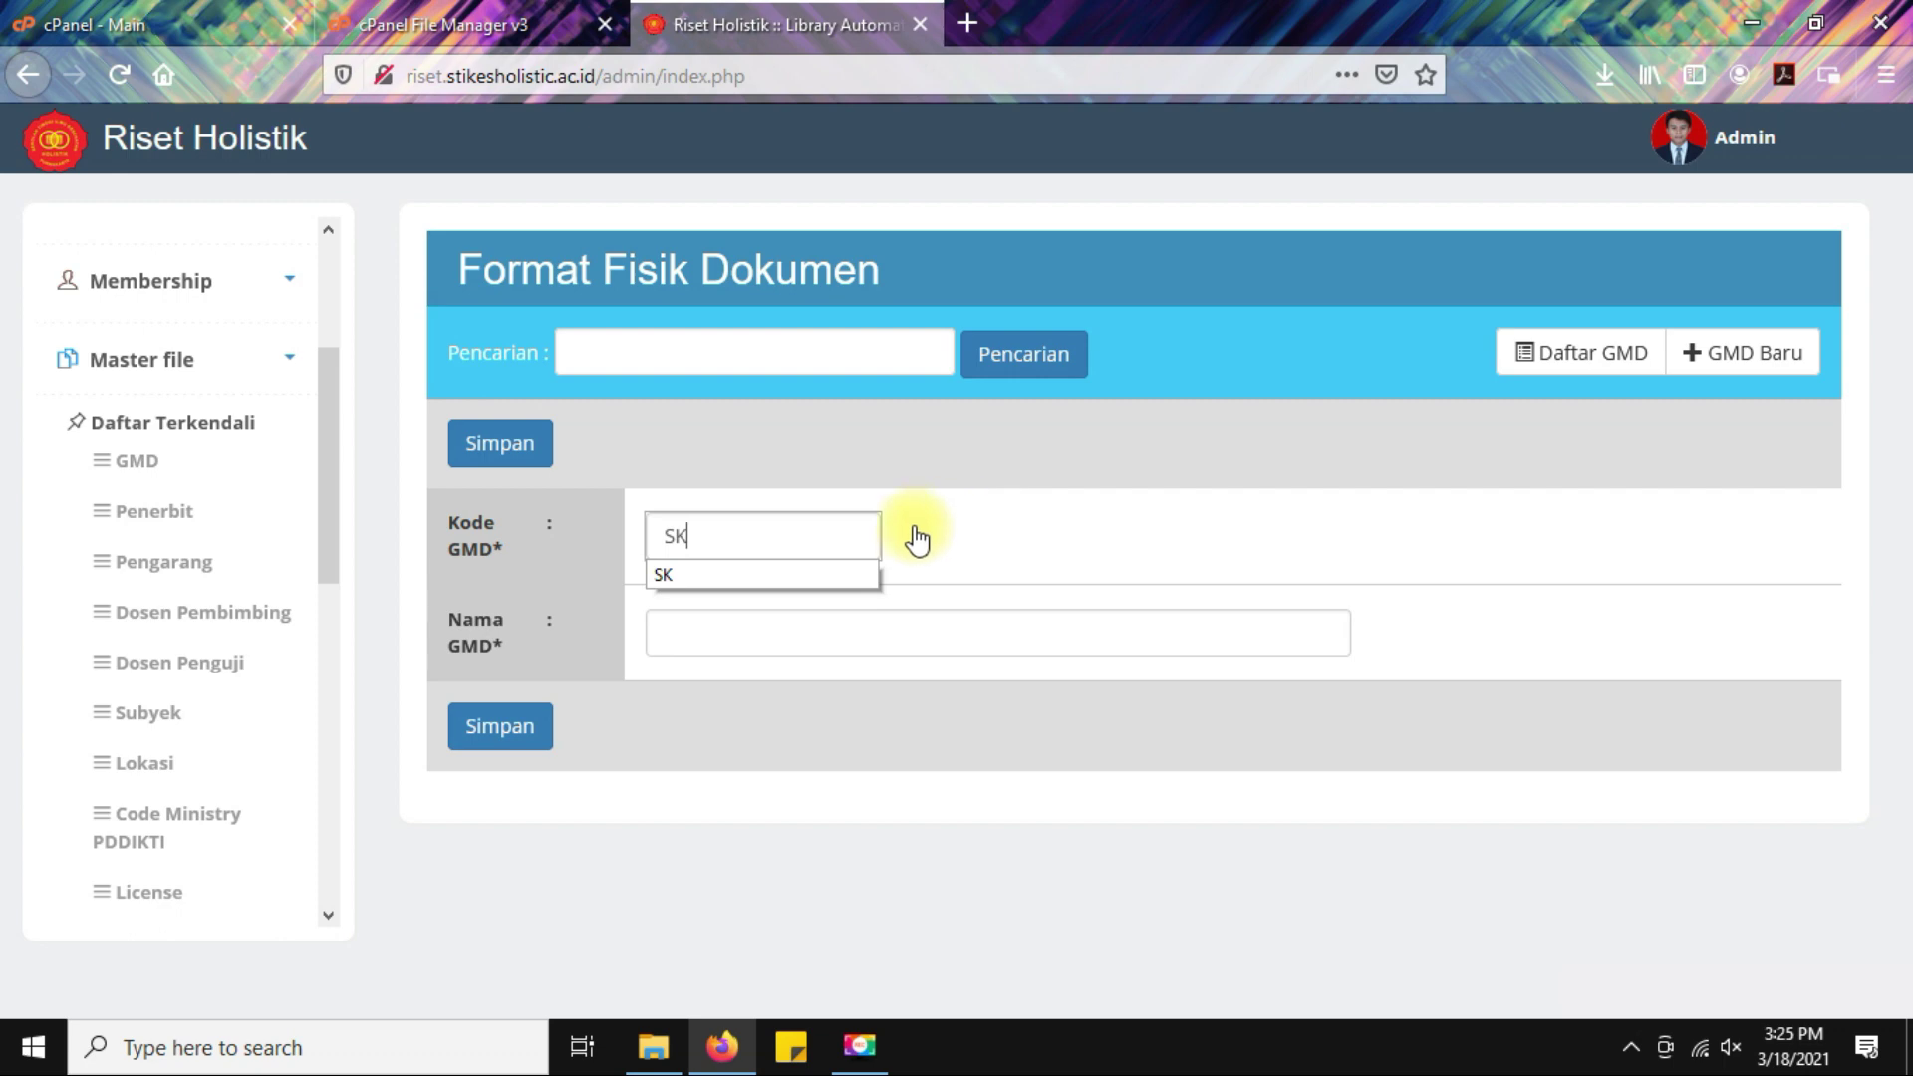
left_click(823, 631)
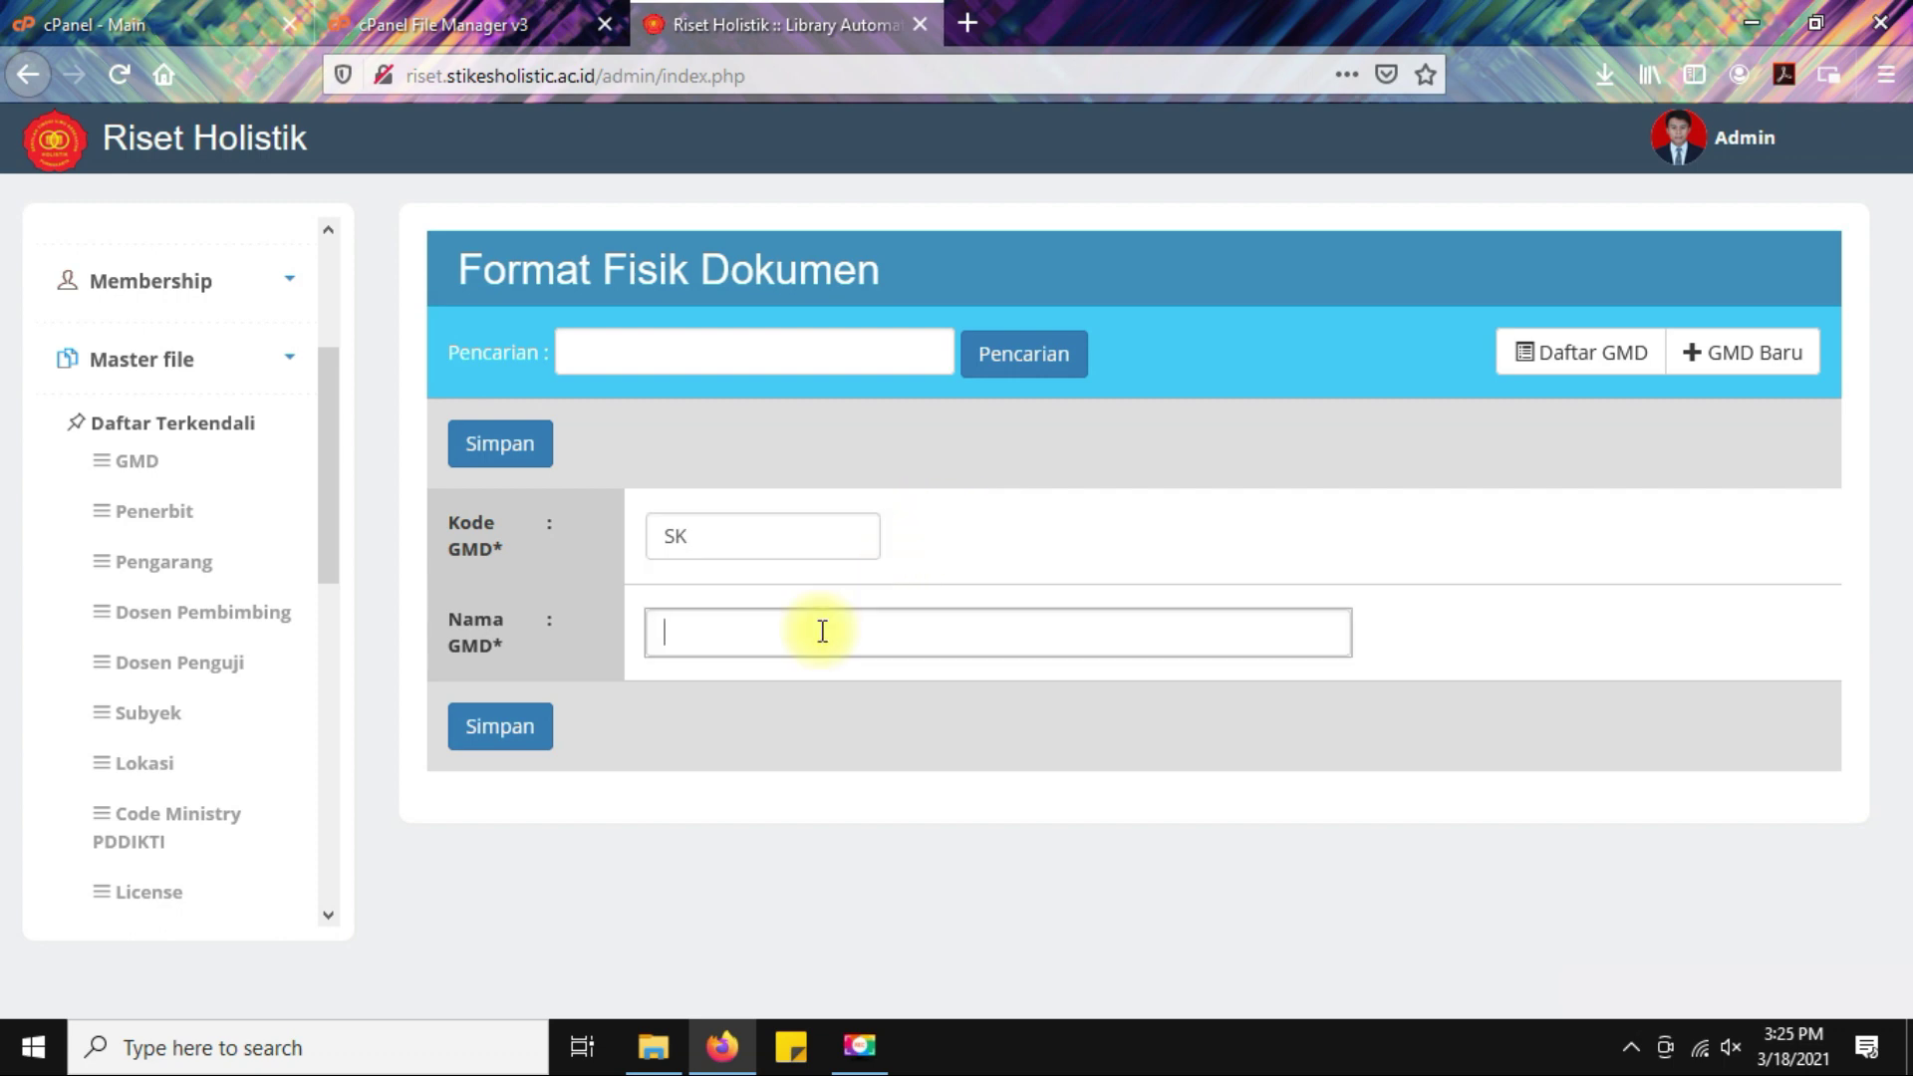
type("Skripsi")
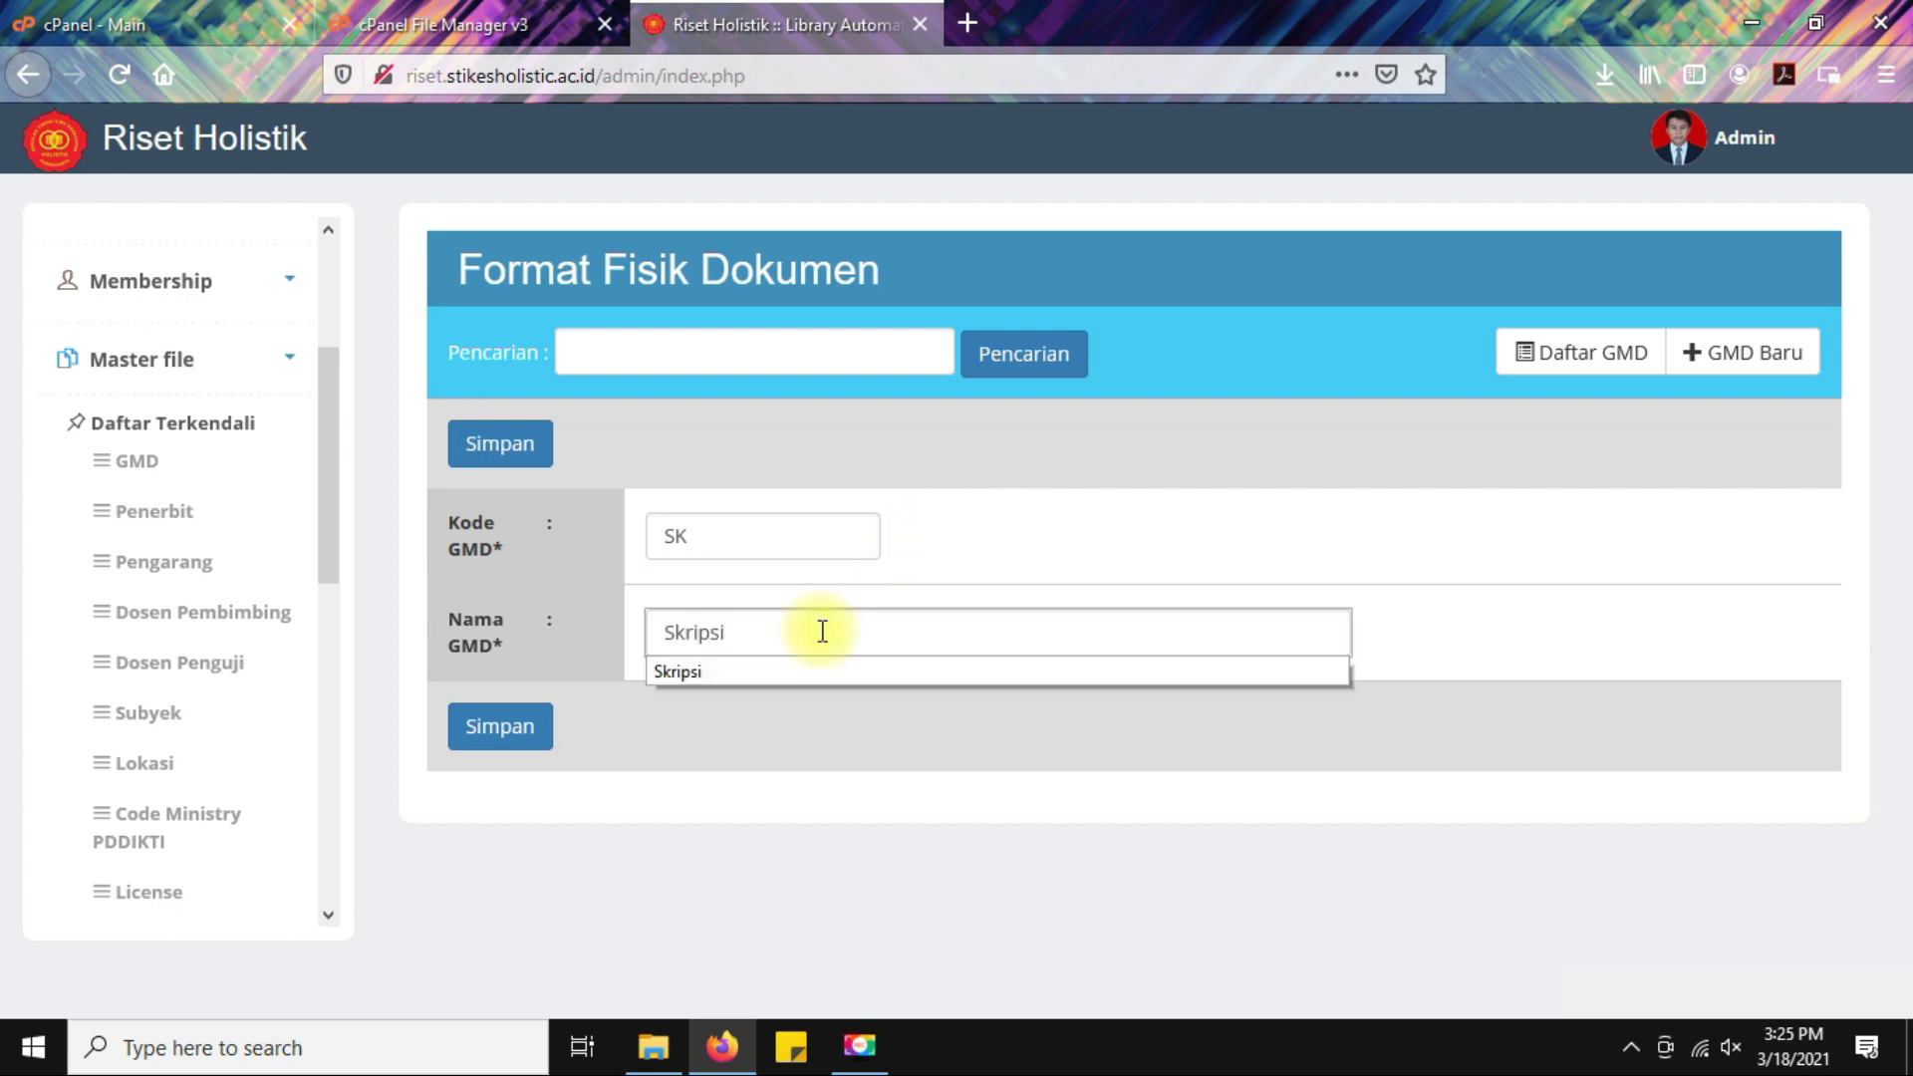
left_click(504, 440)
left_click(1029, 508)
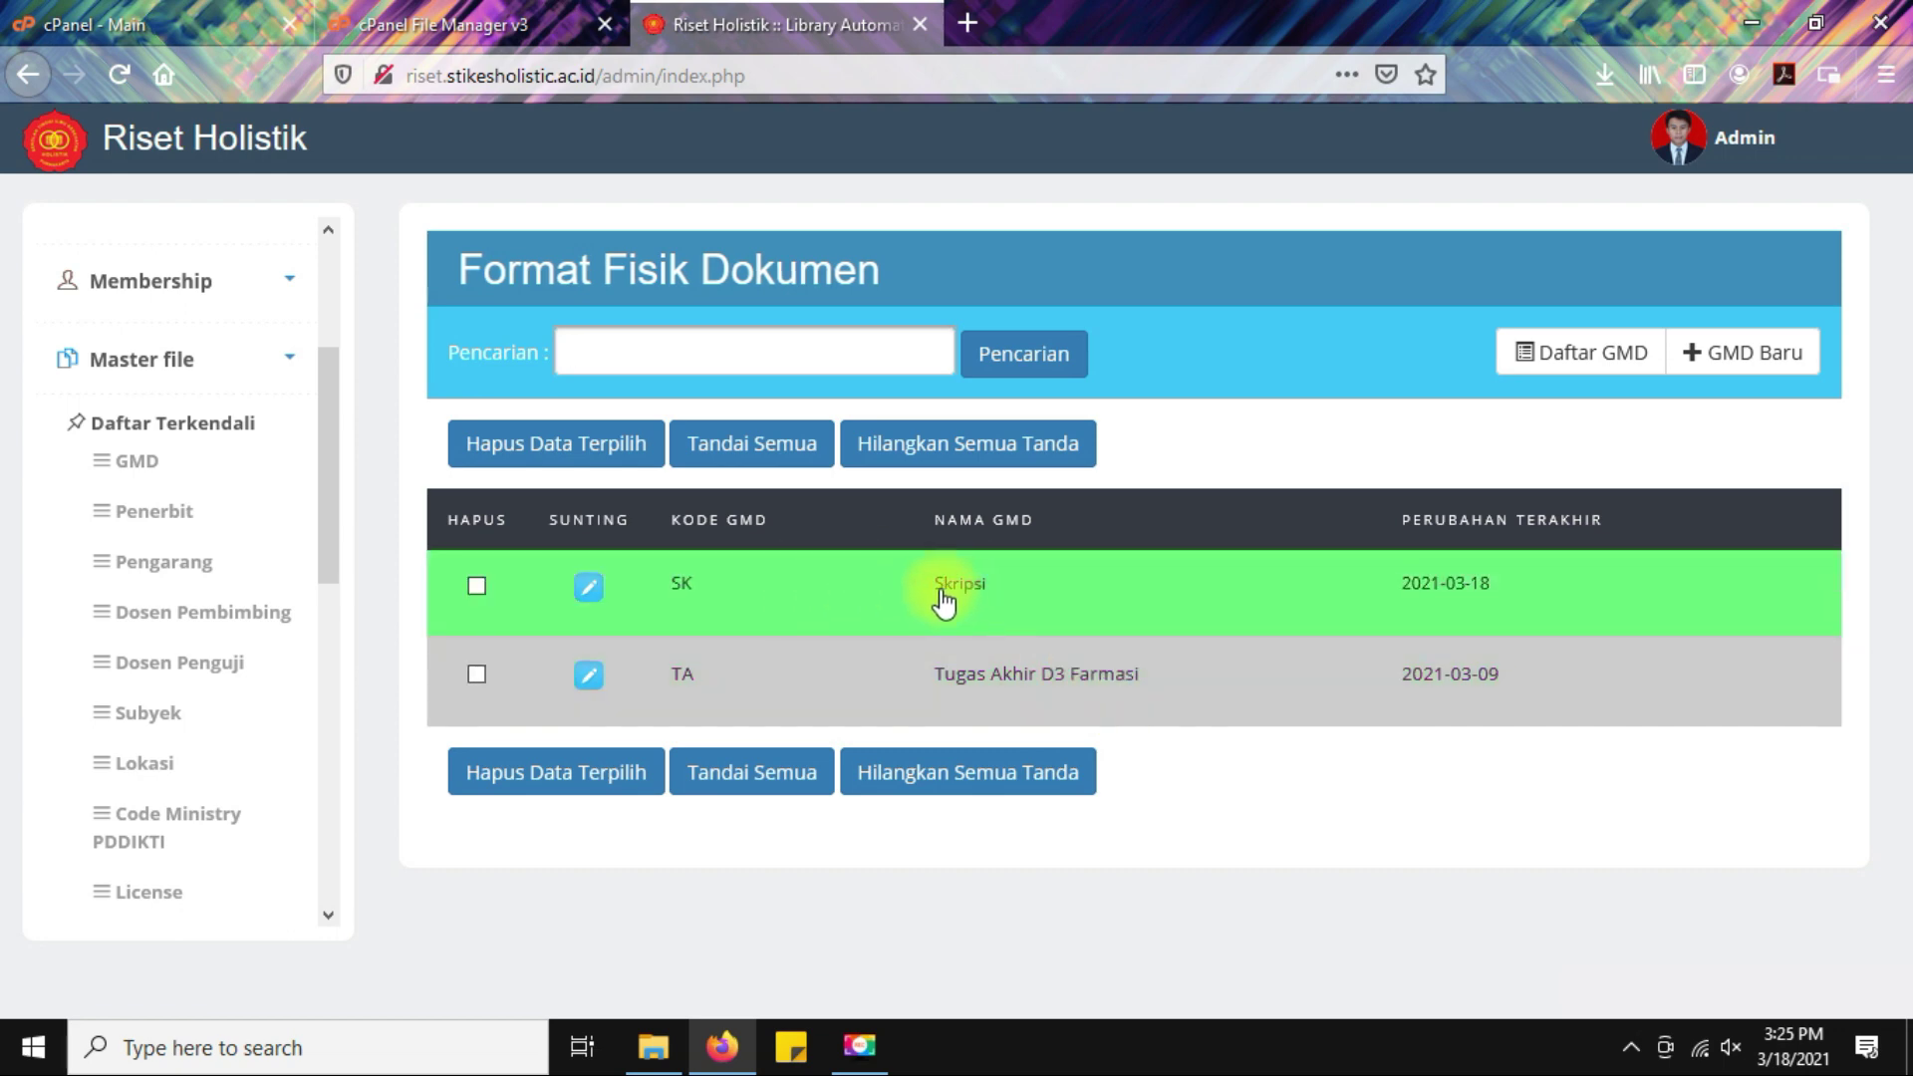
Change the SK GMD name to 'Skripsi S1 Ilmu Gizi' and save the update.
left_click(590, 590)
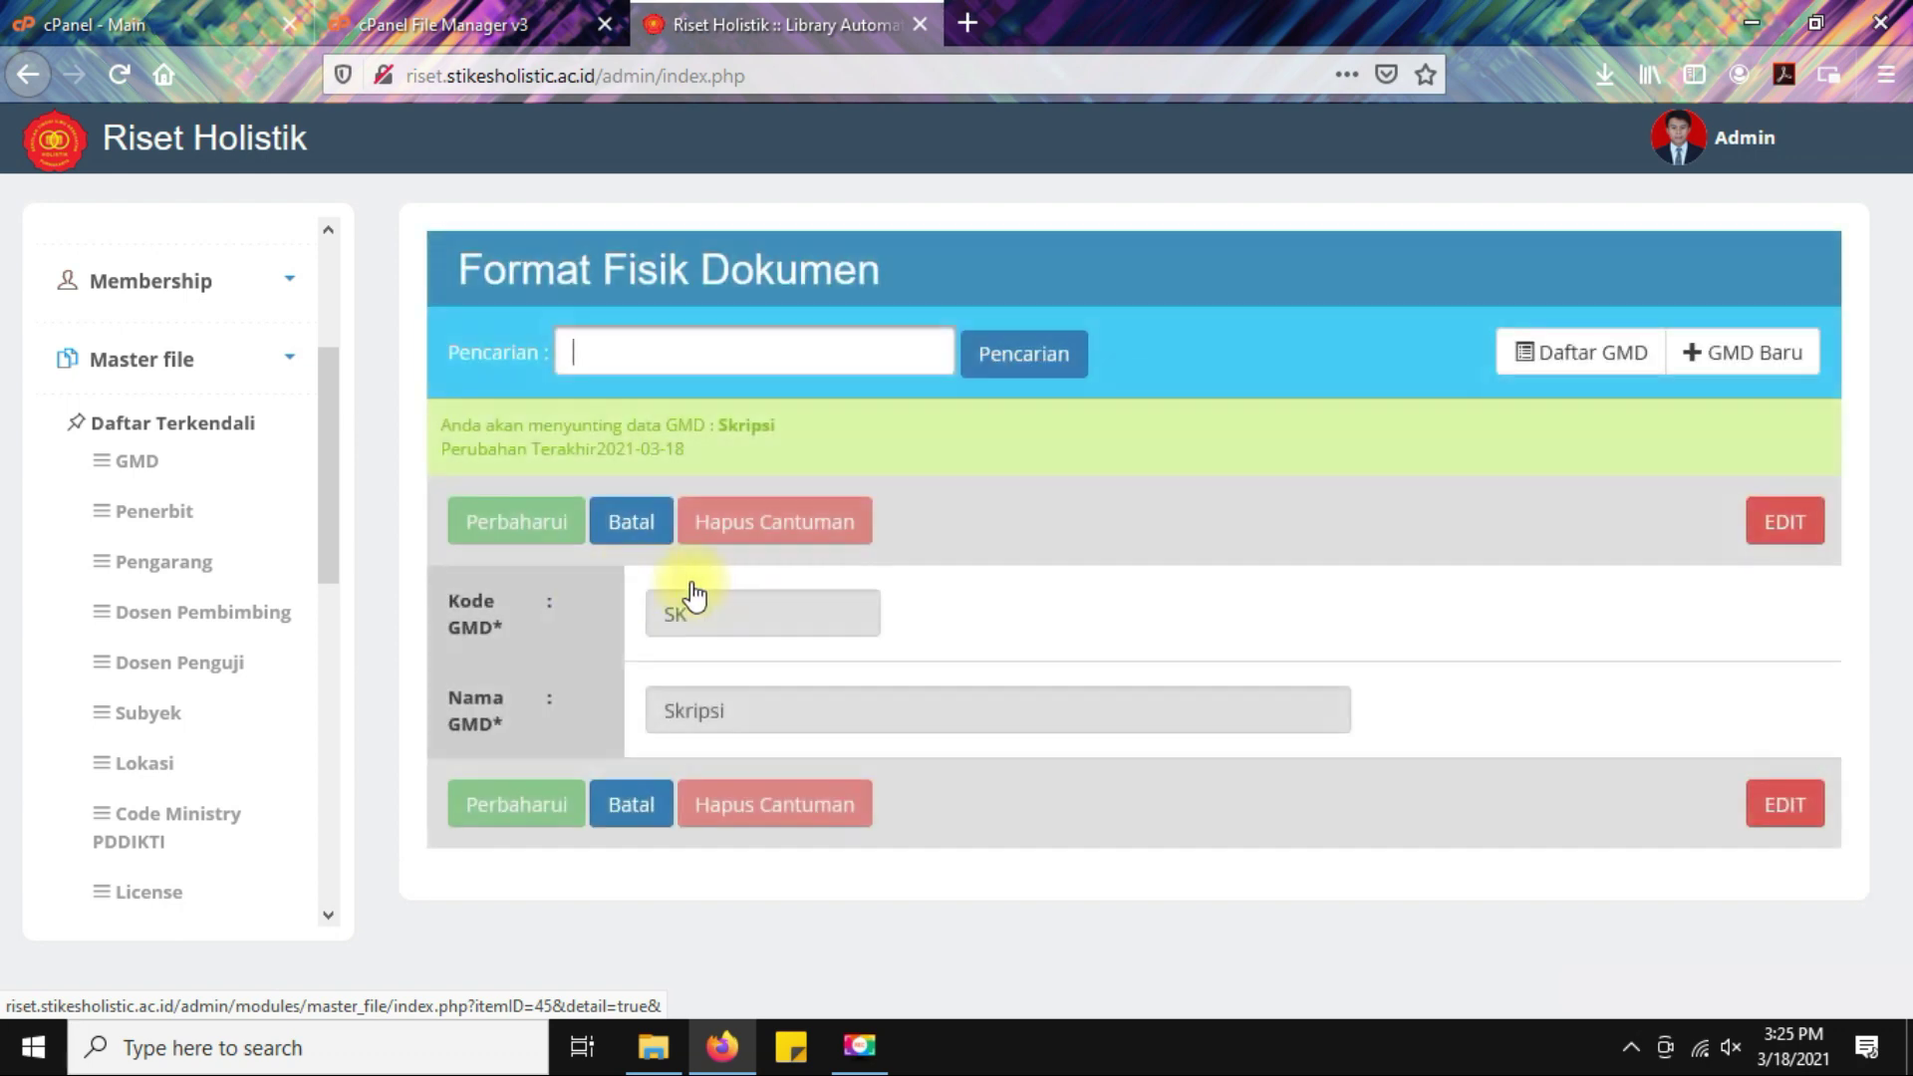
left_click(782, 713)
type("S1 Ilmu Gizi")
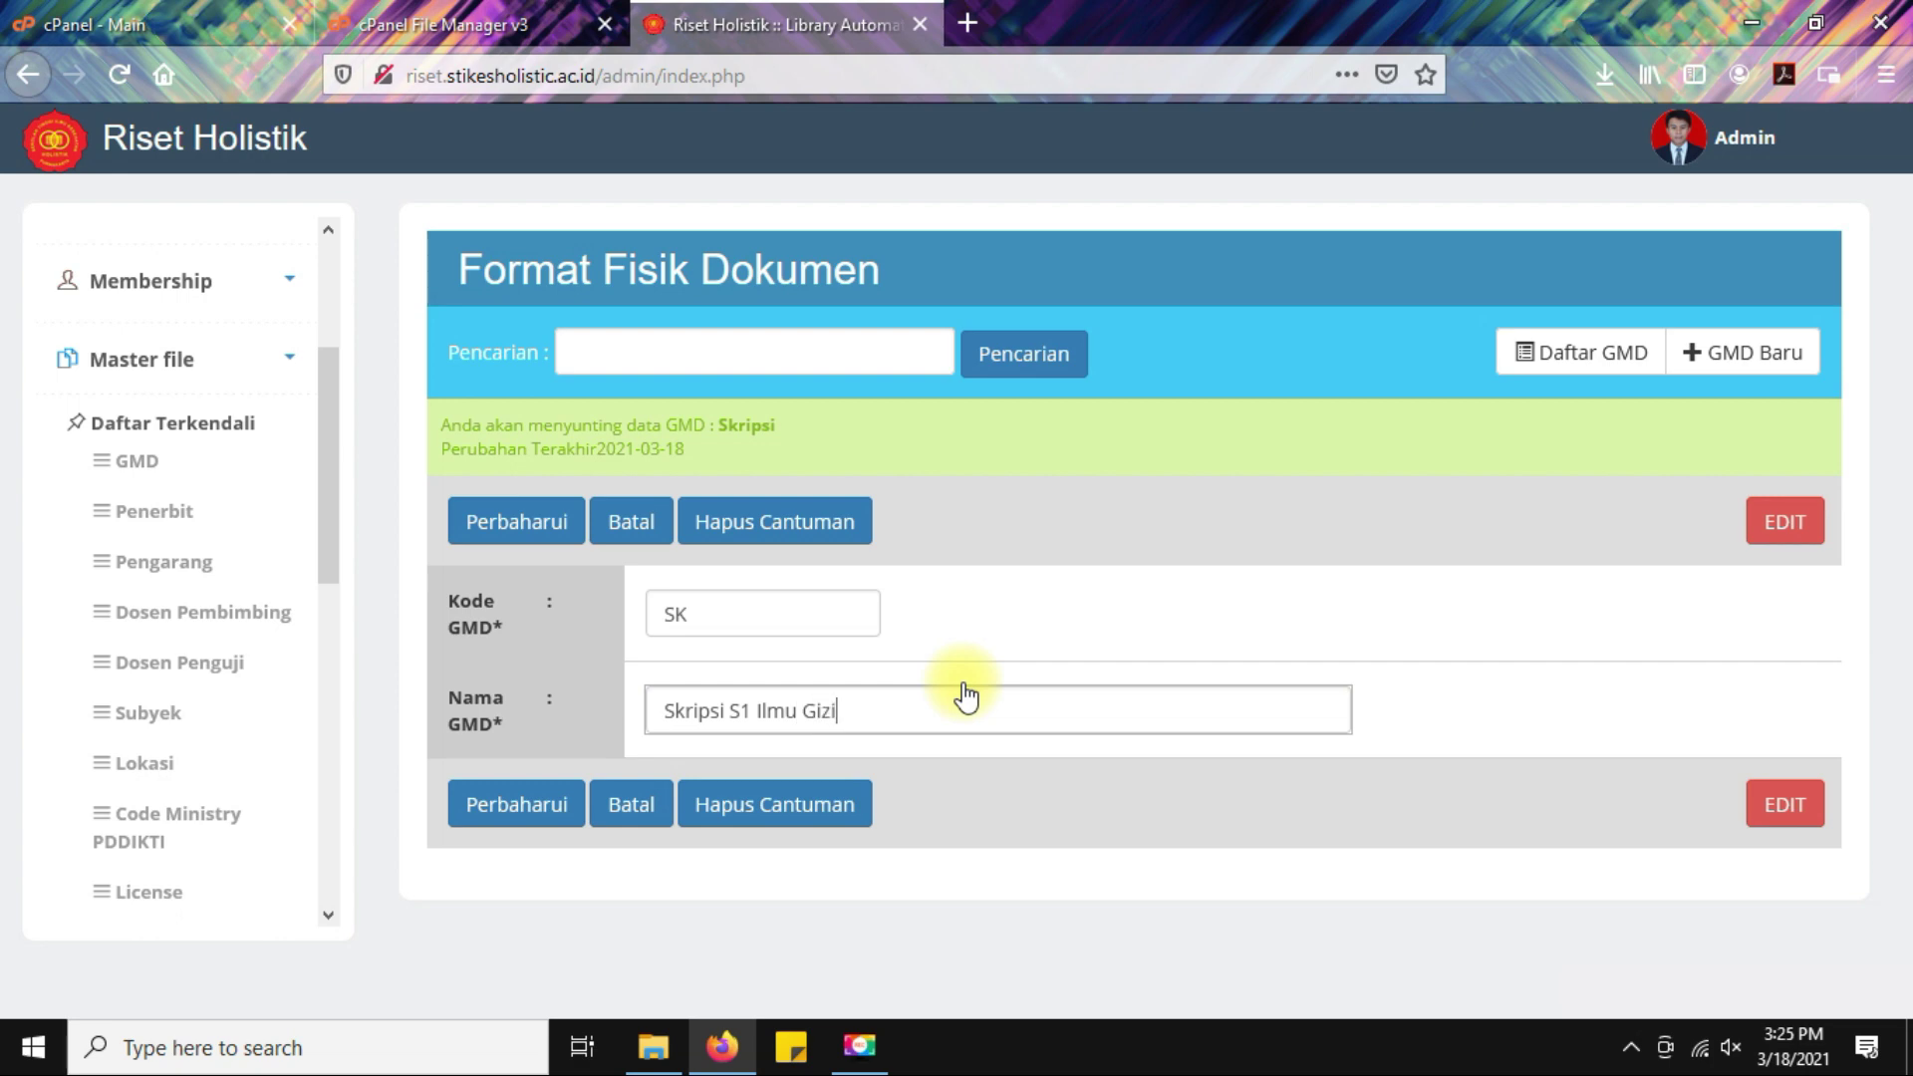
left_click(512, 518)
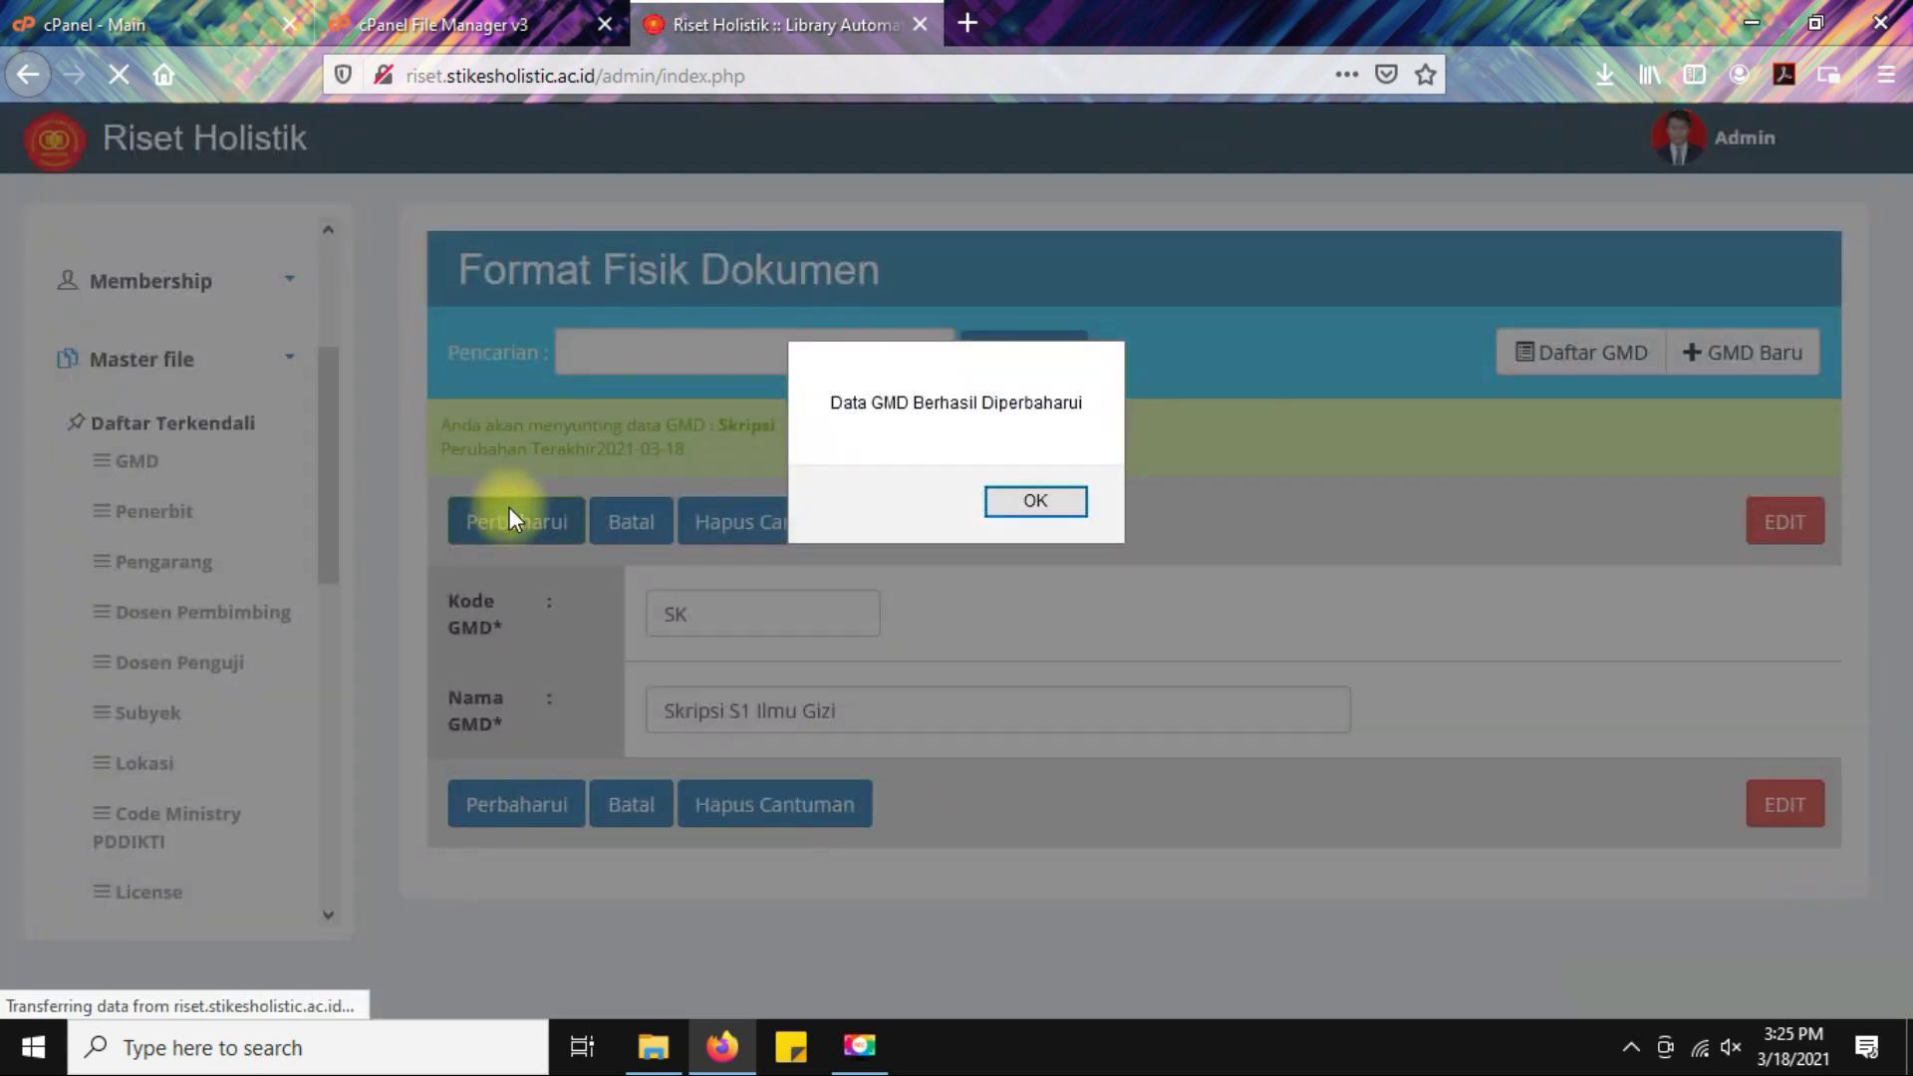
left_click(1024, 491)
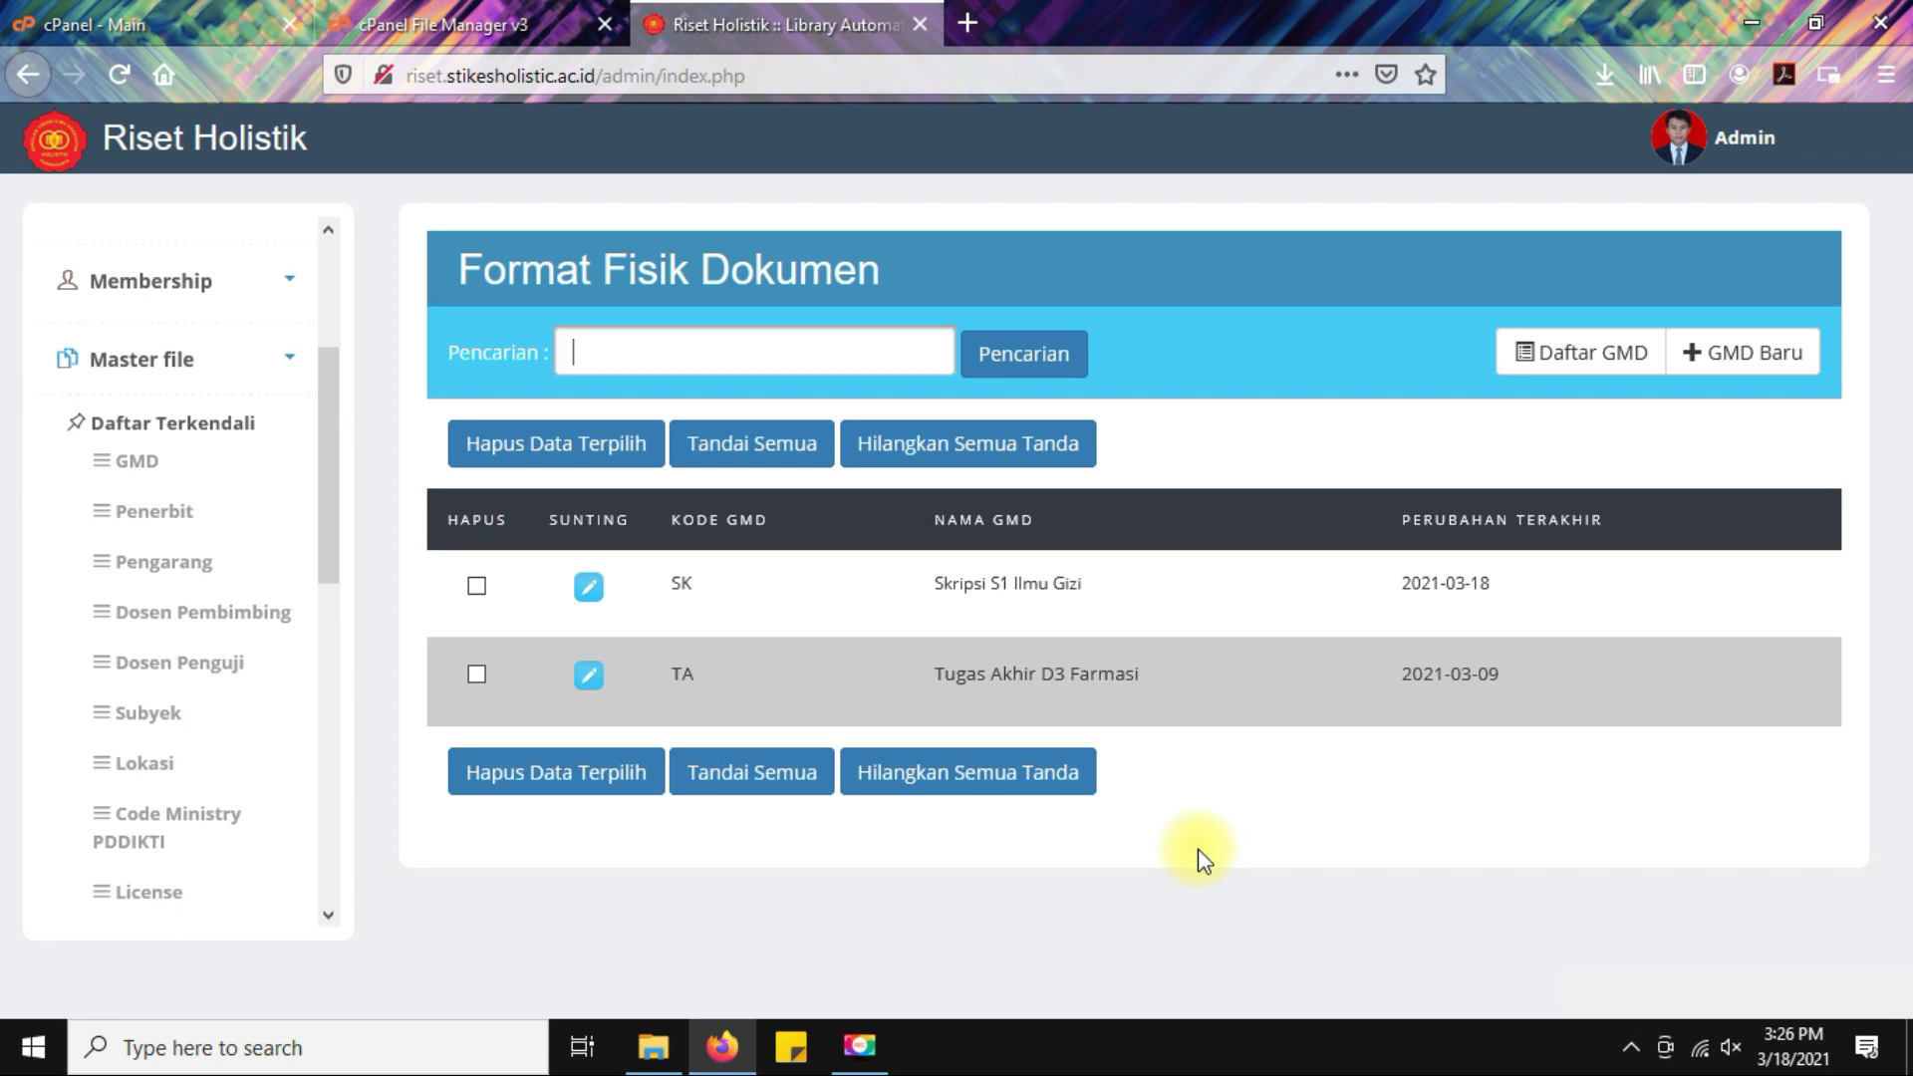
Browse the publisher and author master lists.
left_click(141, 467)
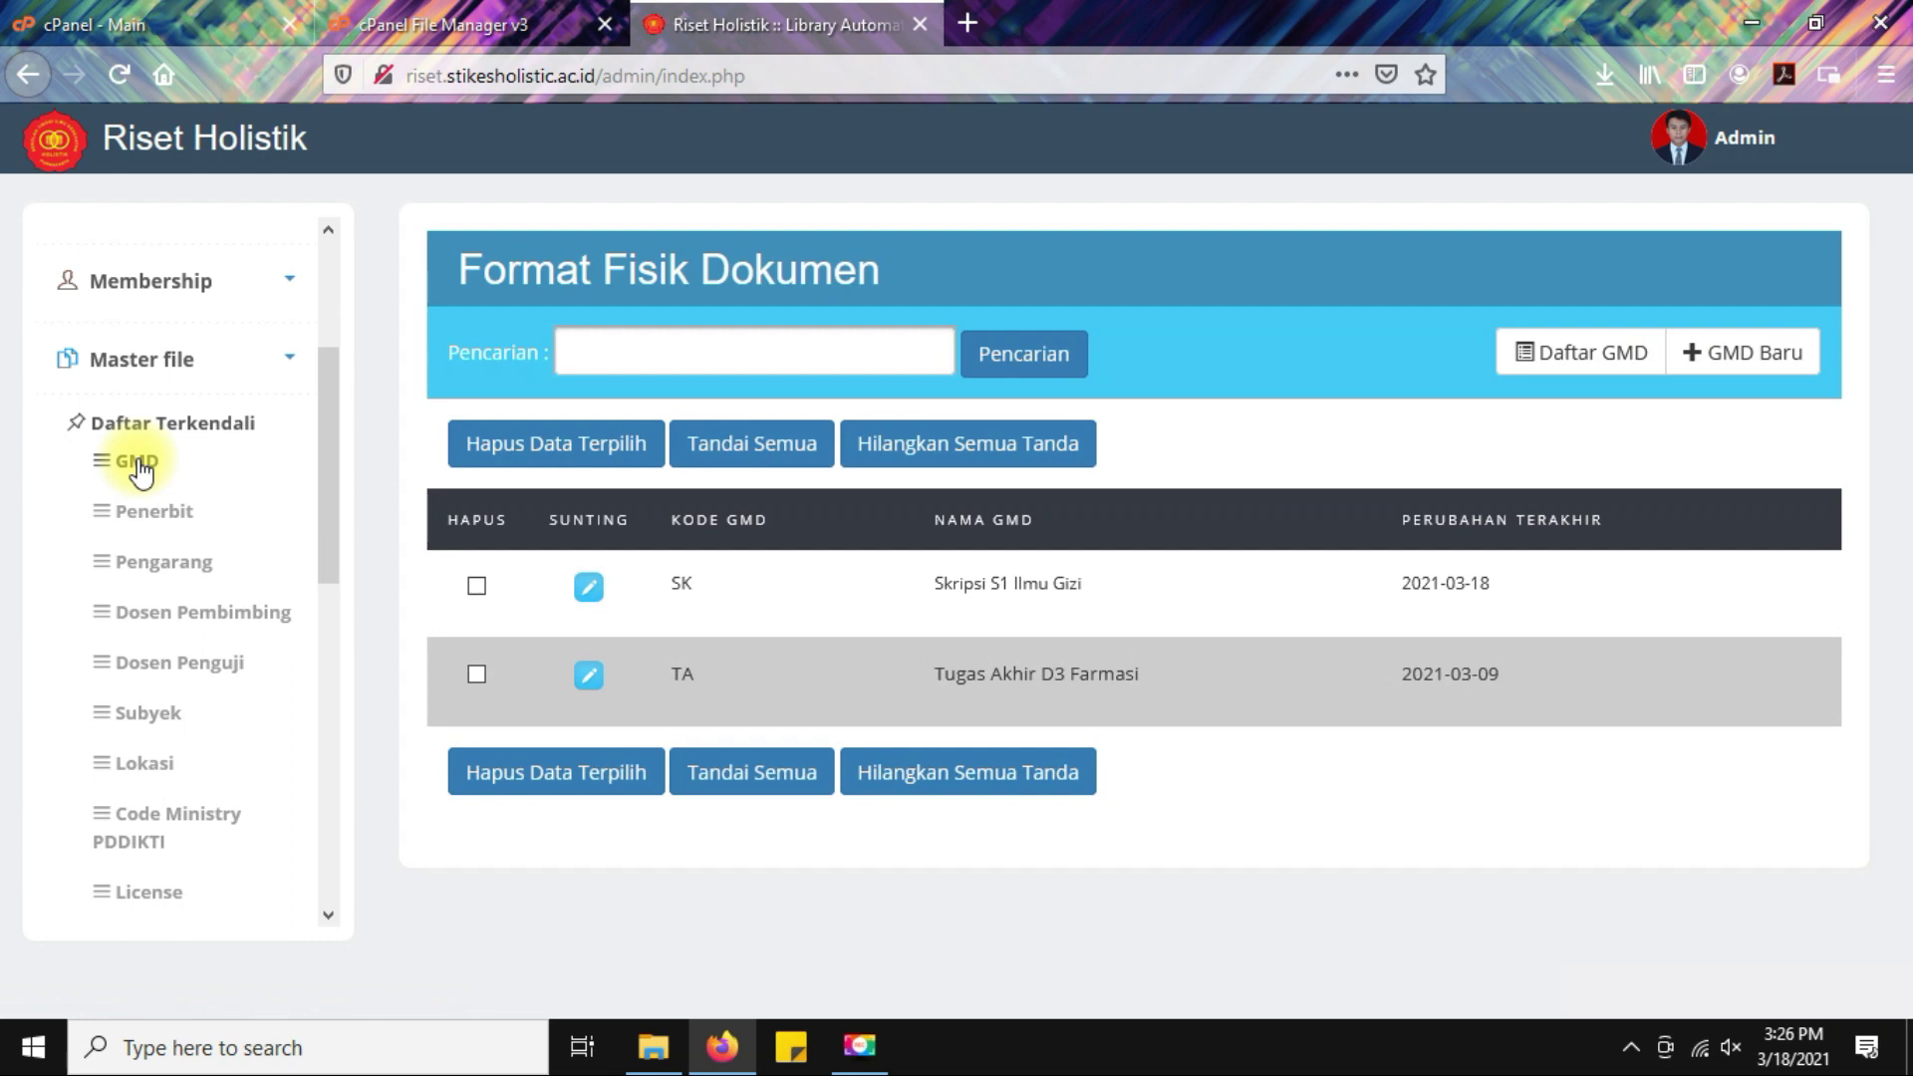
left_click(164, 518)
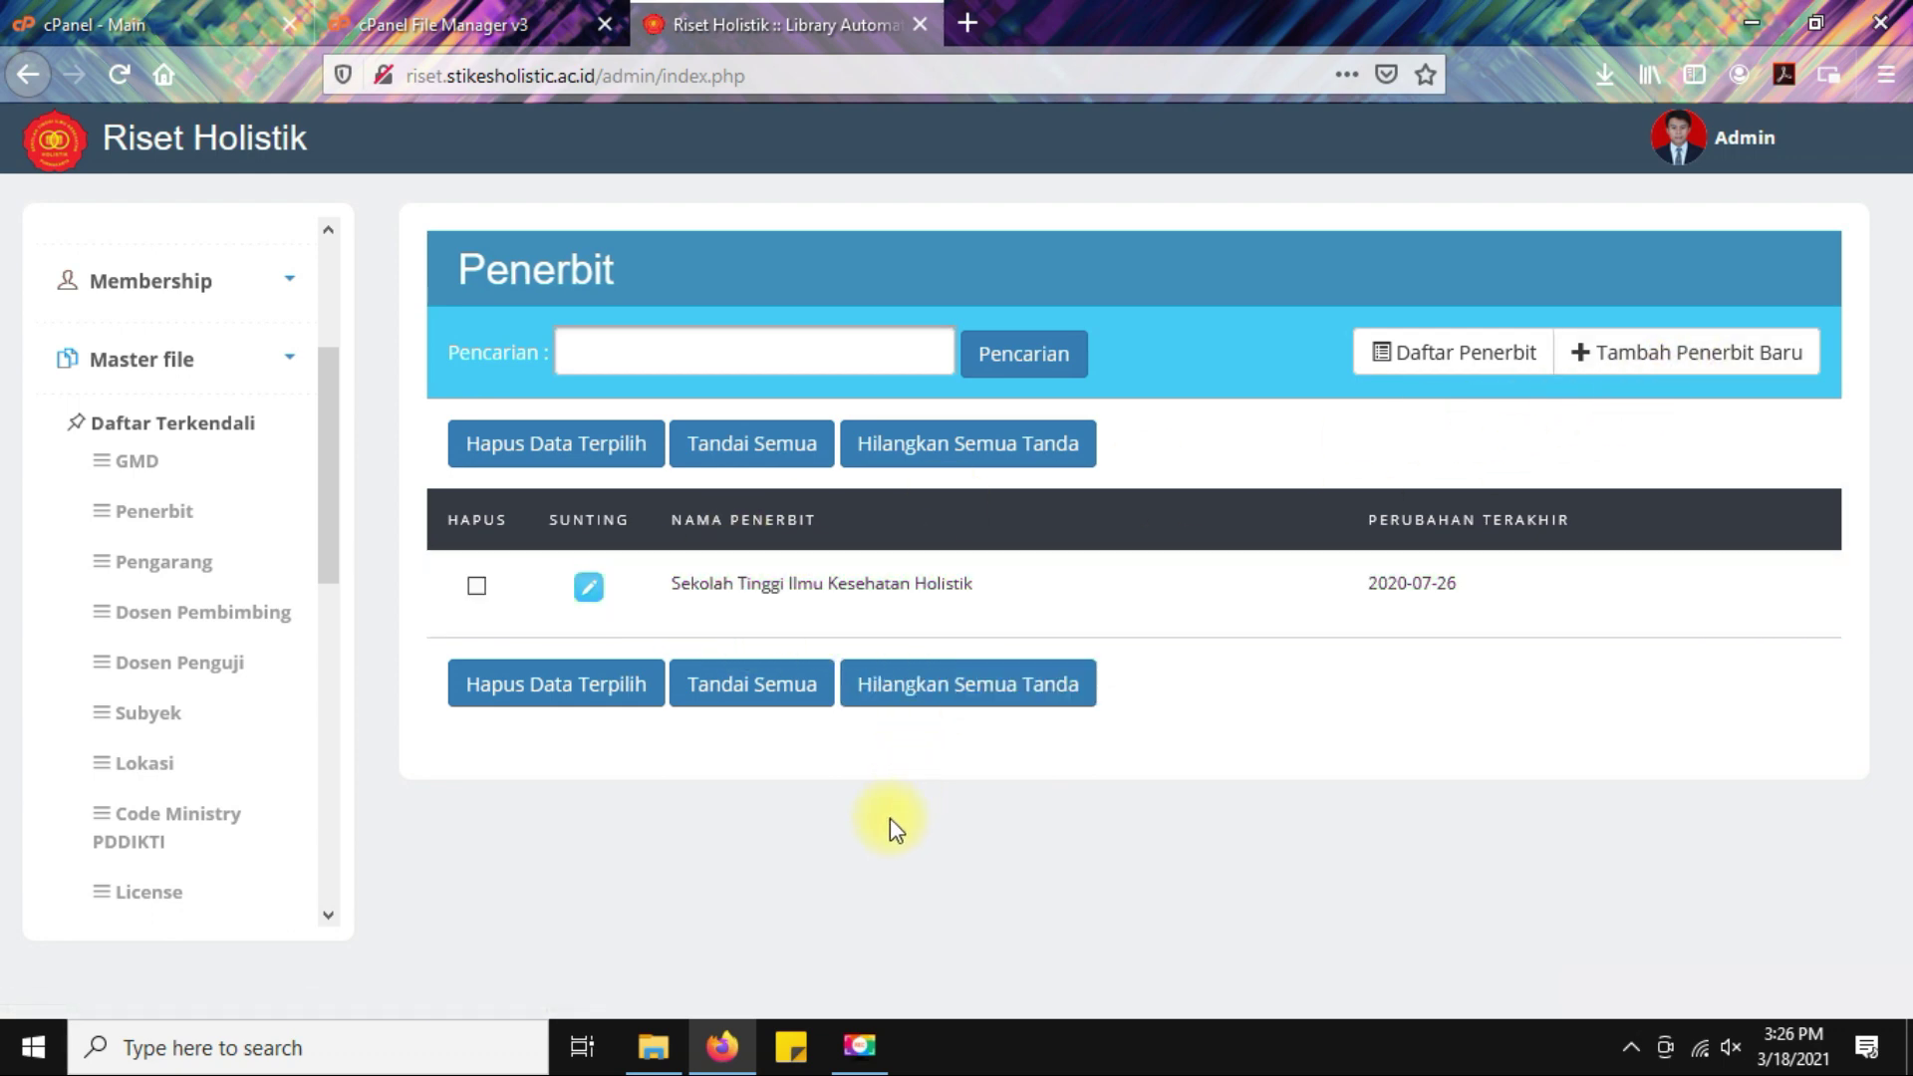
left_click(159, 564)
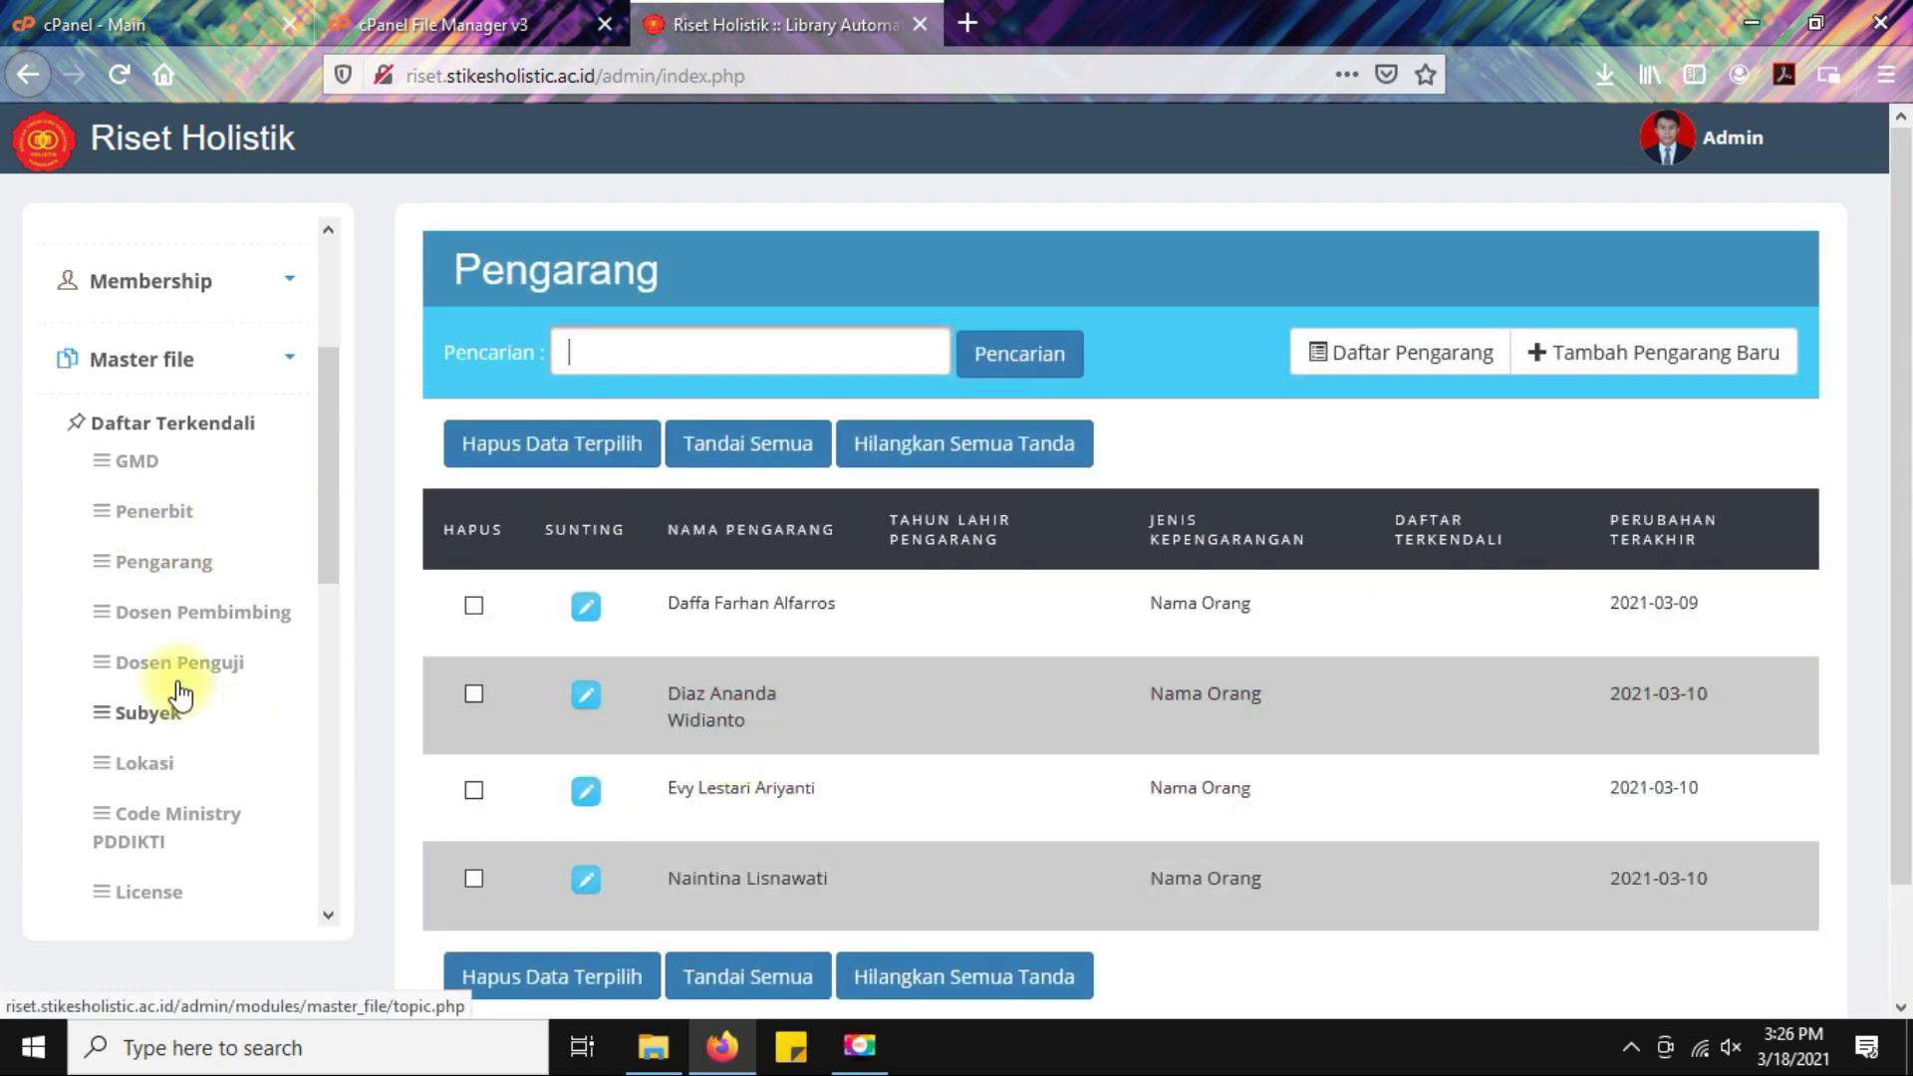
scroll(165, 558, "down", 3)
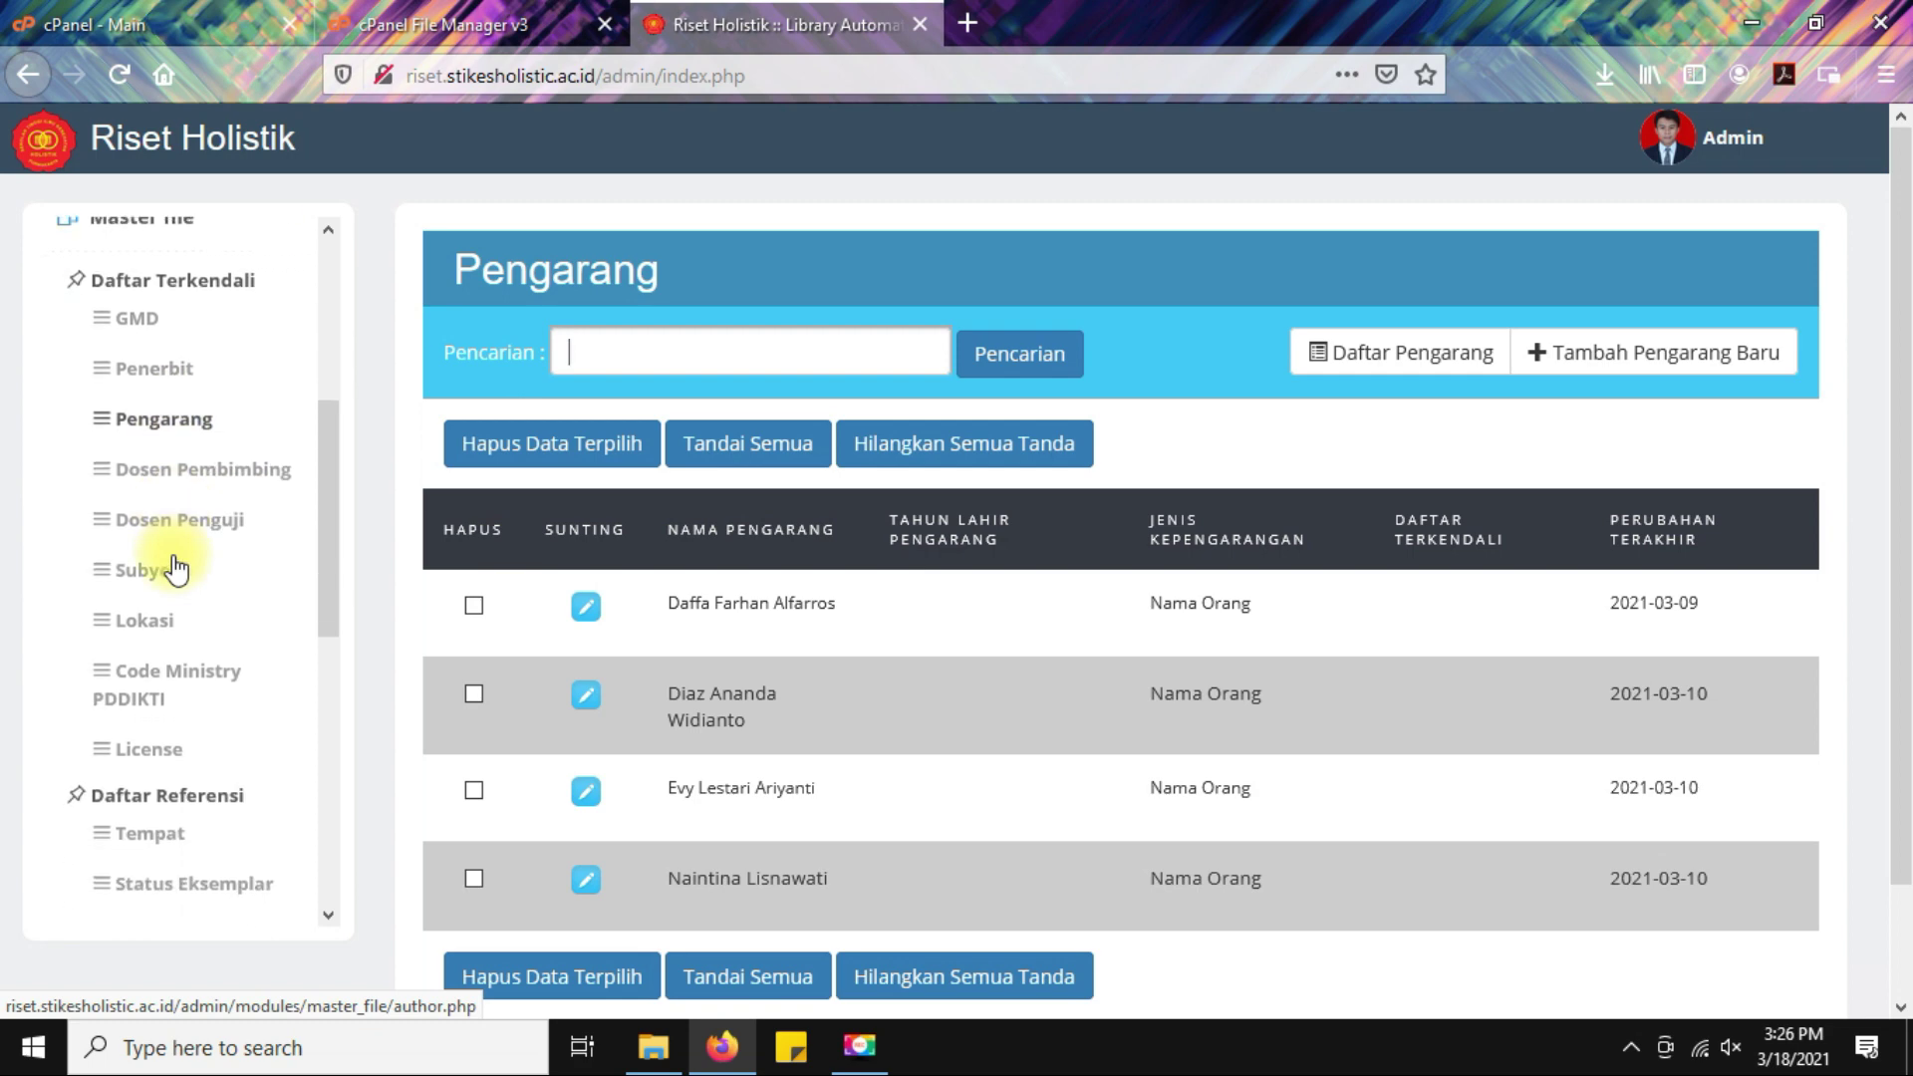
Check the supervisor, examiner and subject lists, ending on the Lokasi location list.
left_click(200, 482)
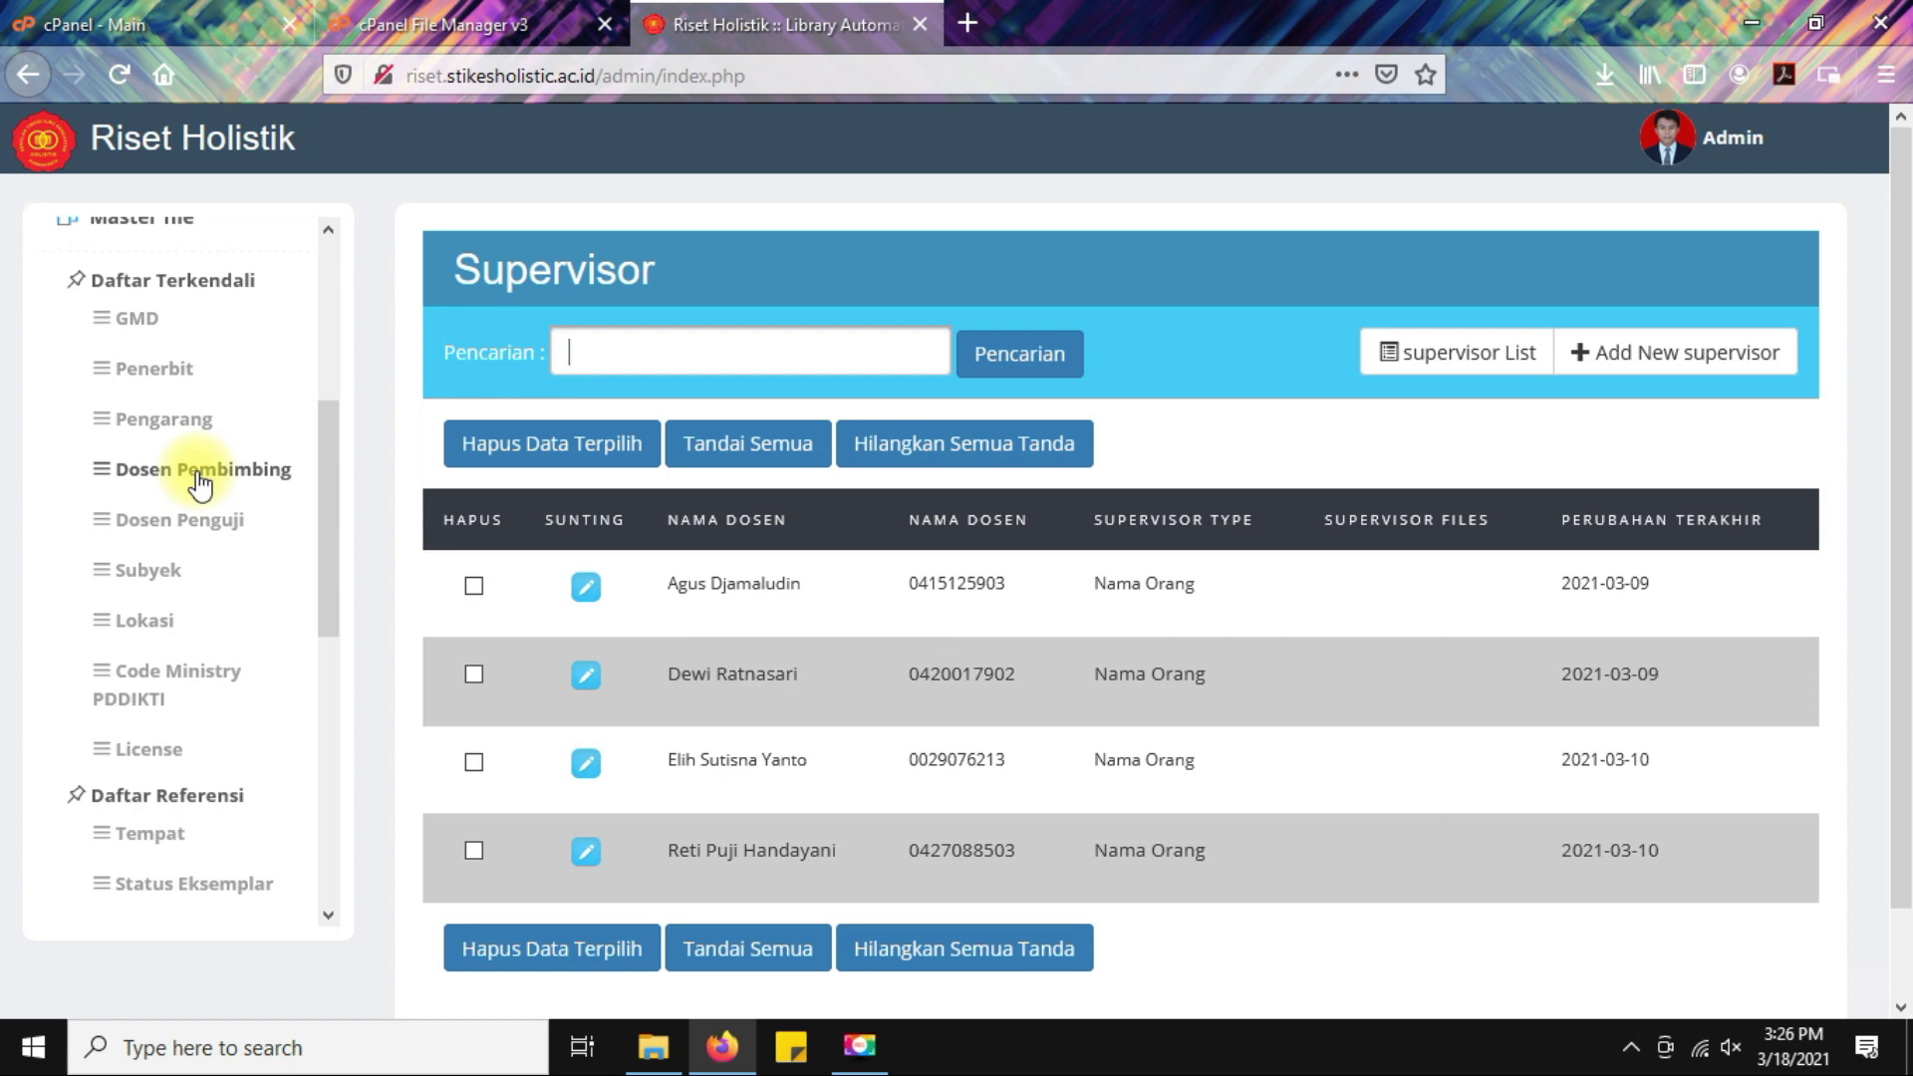
left_click(179, 523)
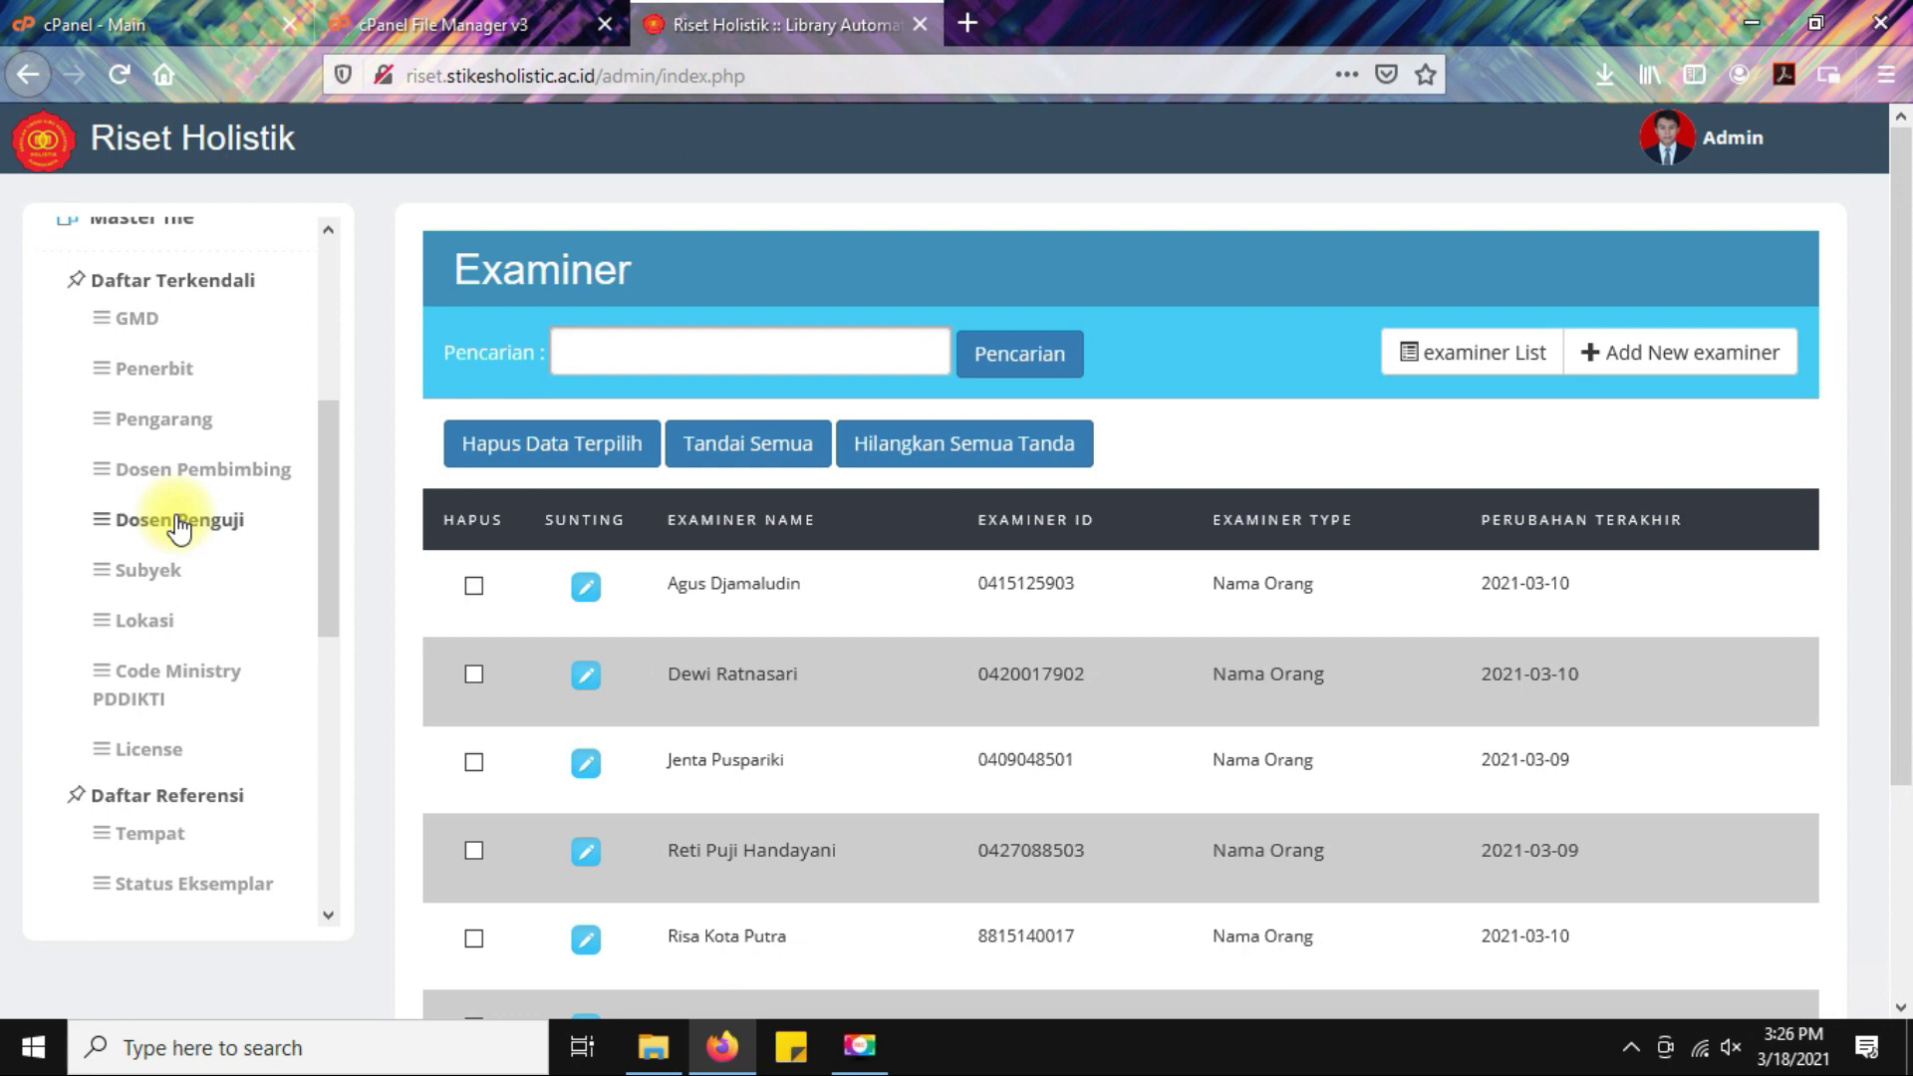
scroll(175, 508, "down", 3)
left_click(142, 446)
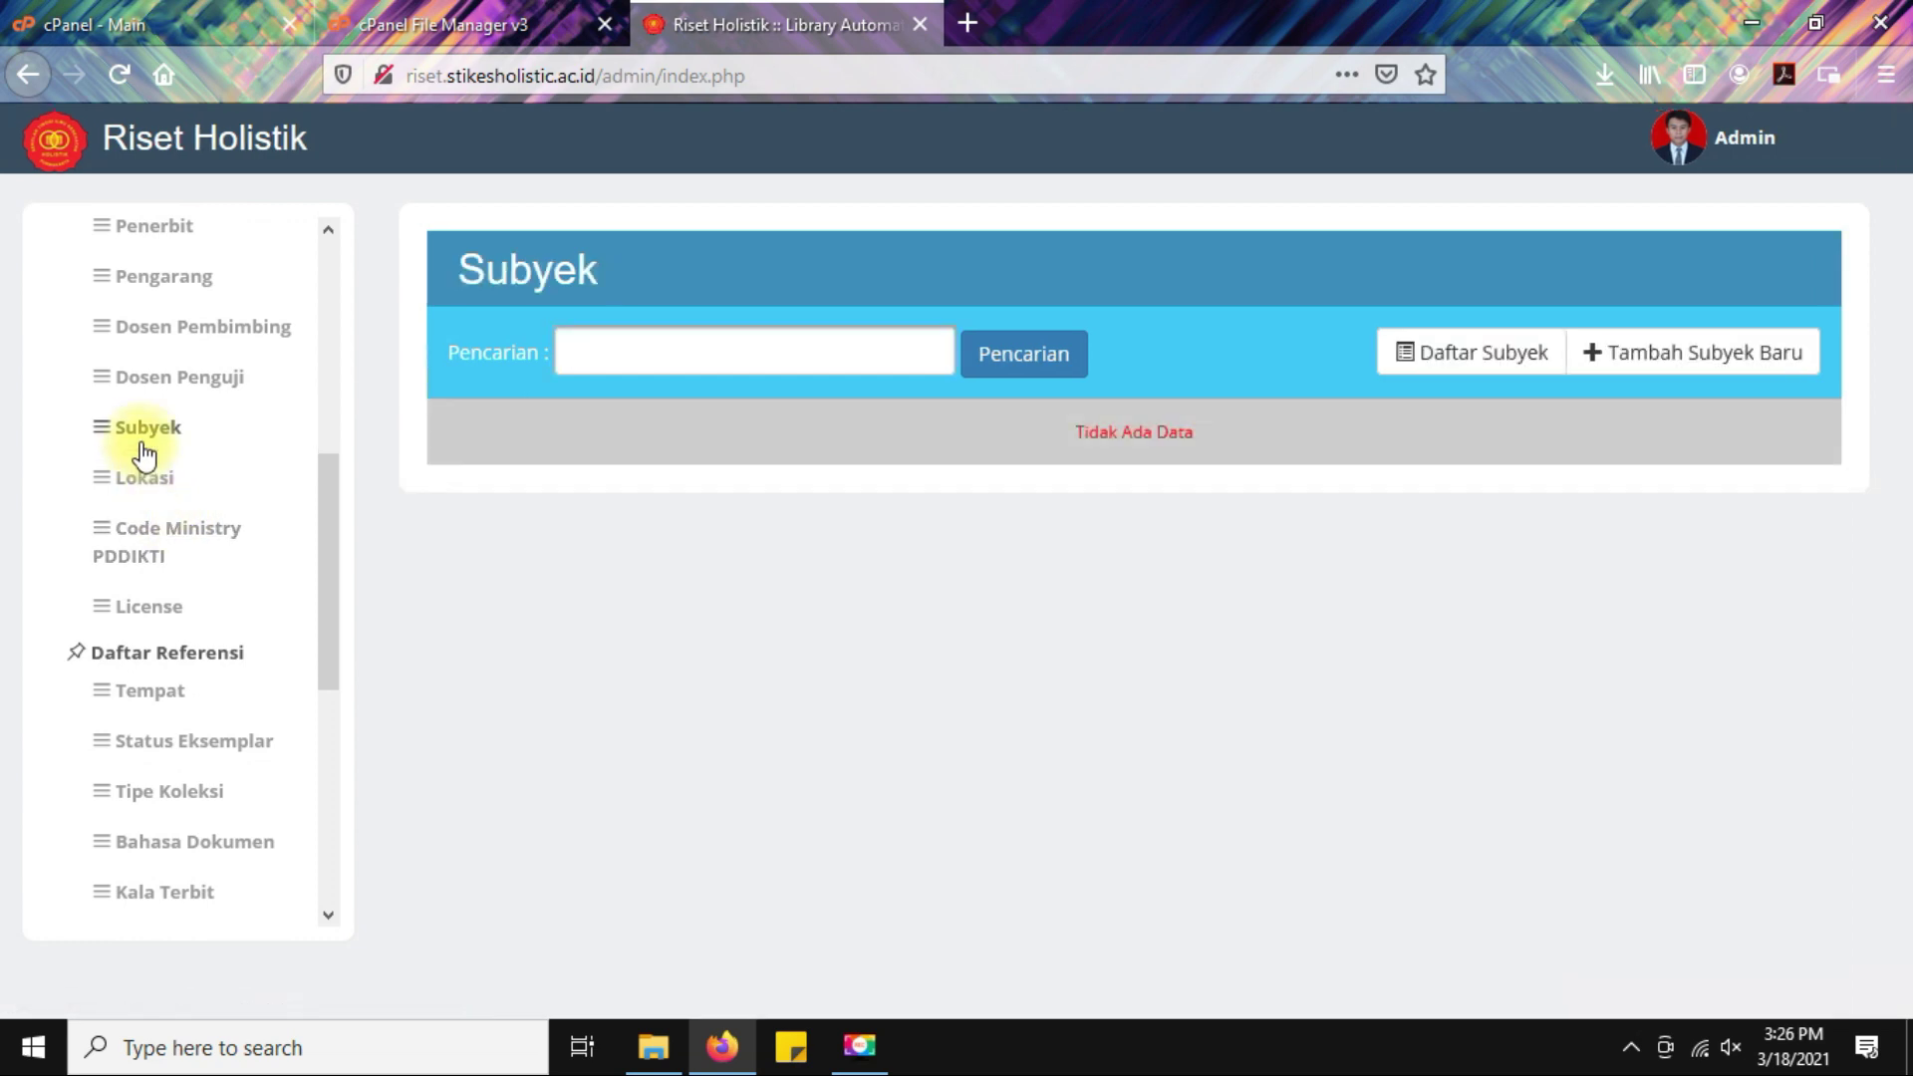
left_click(1706, 359)
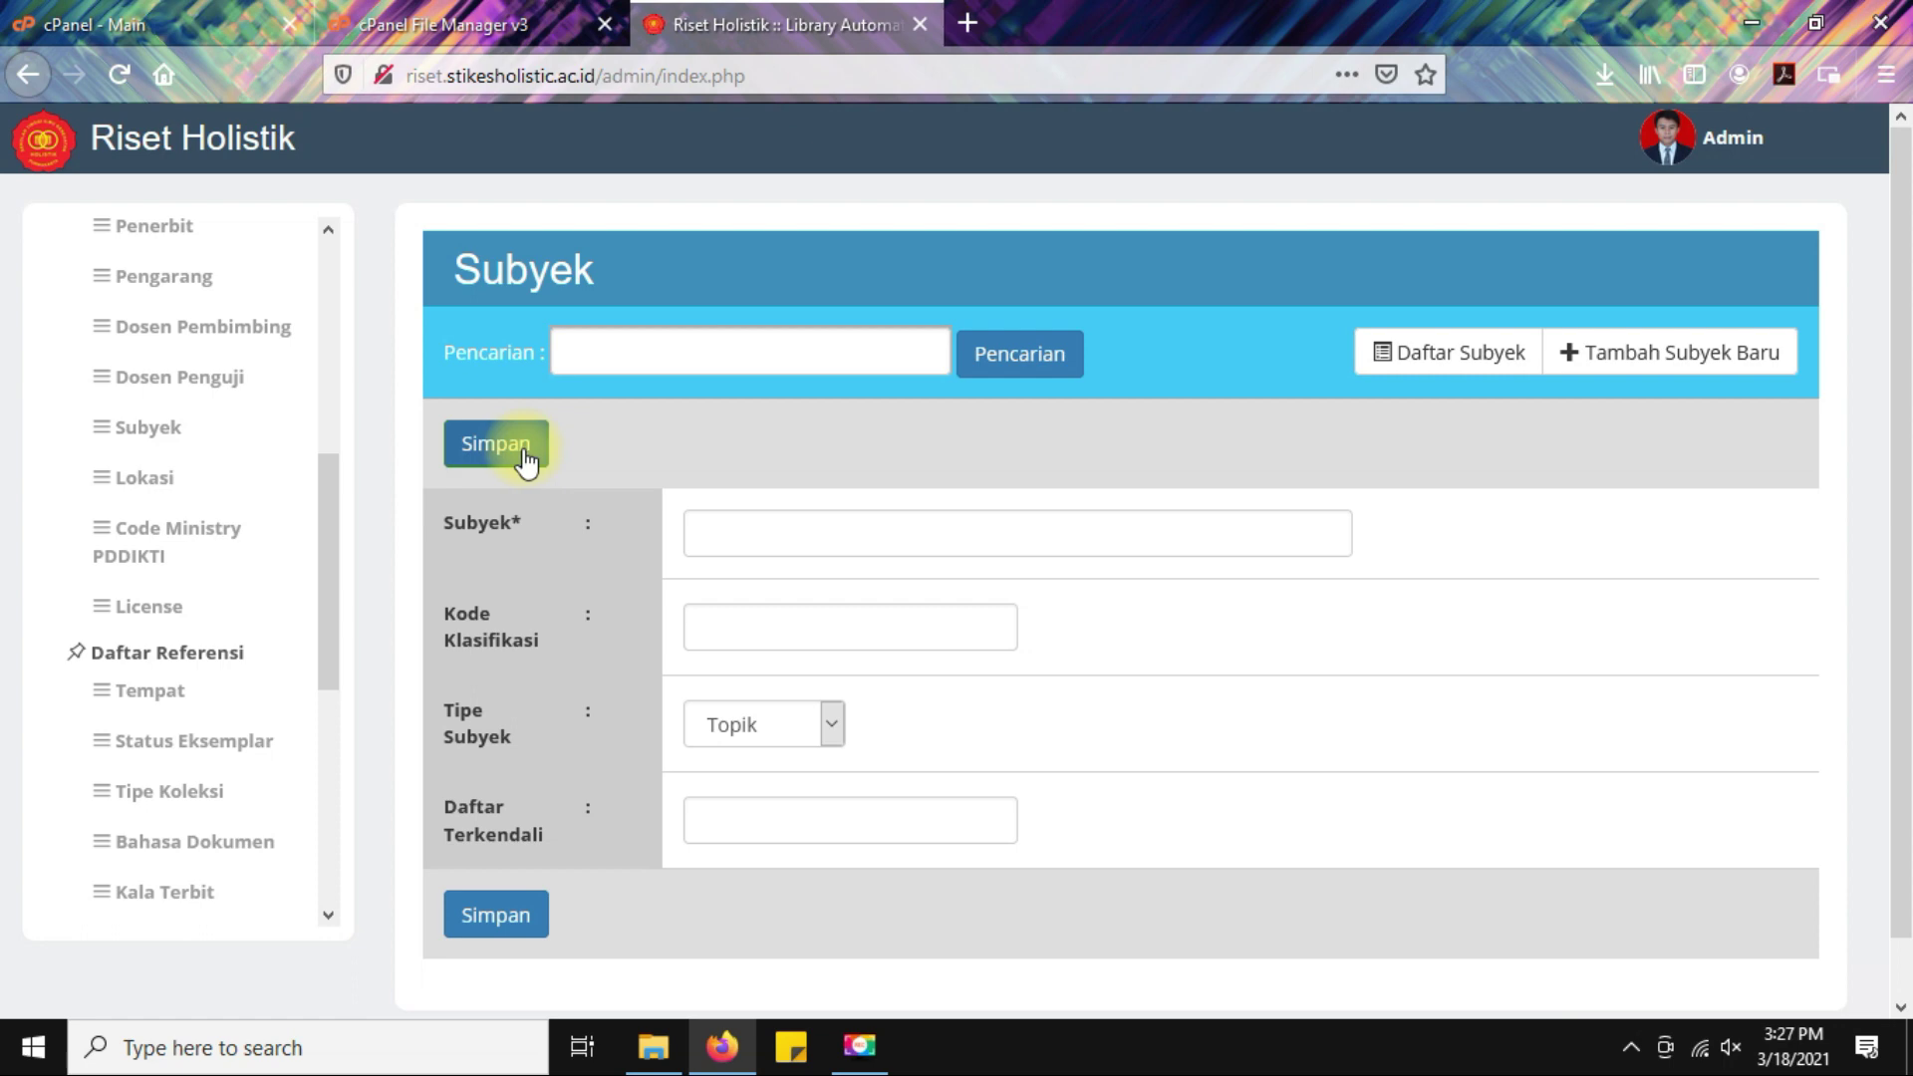
left_click(144, 487)
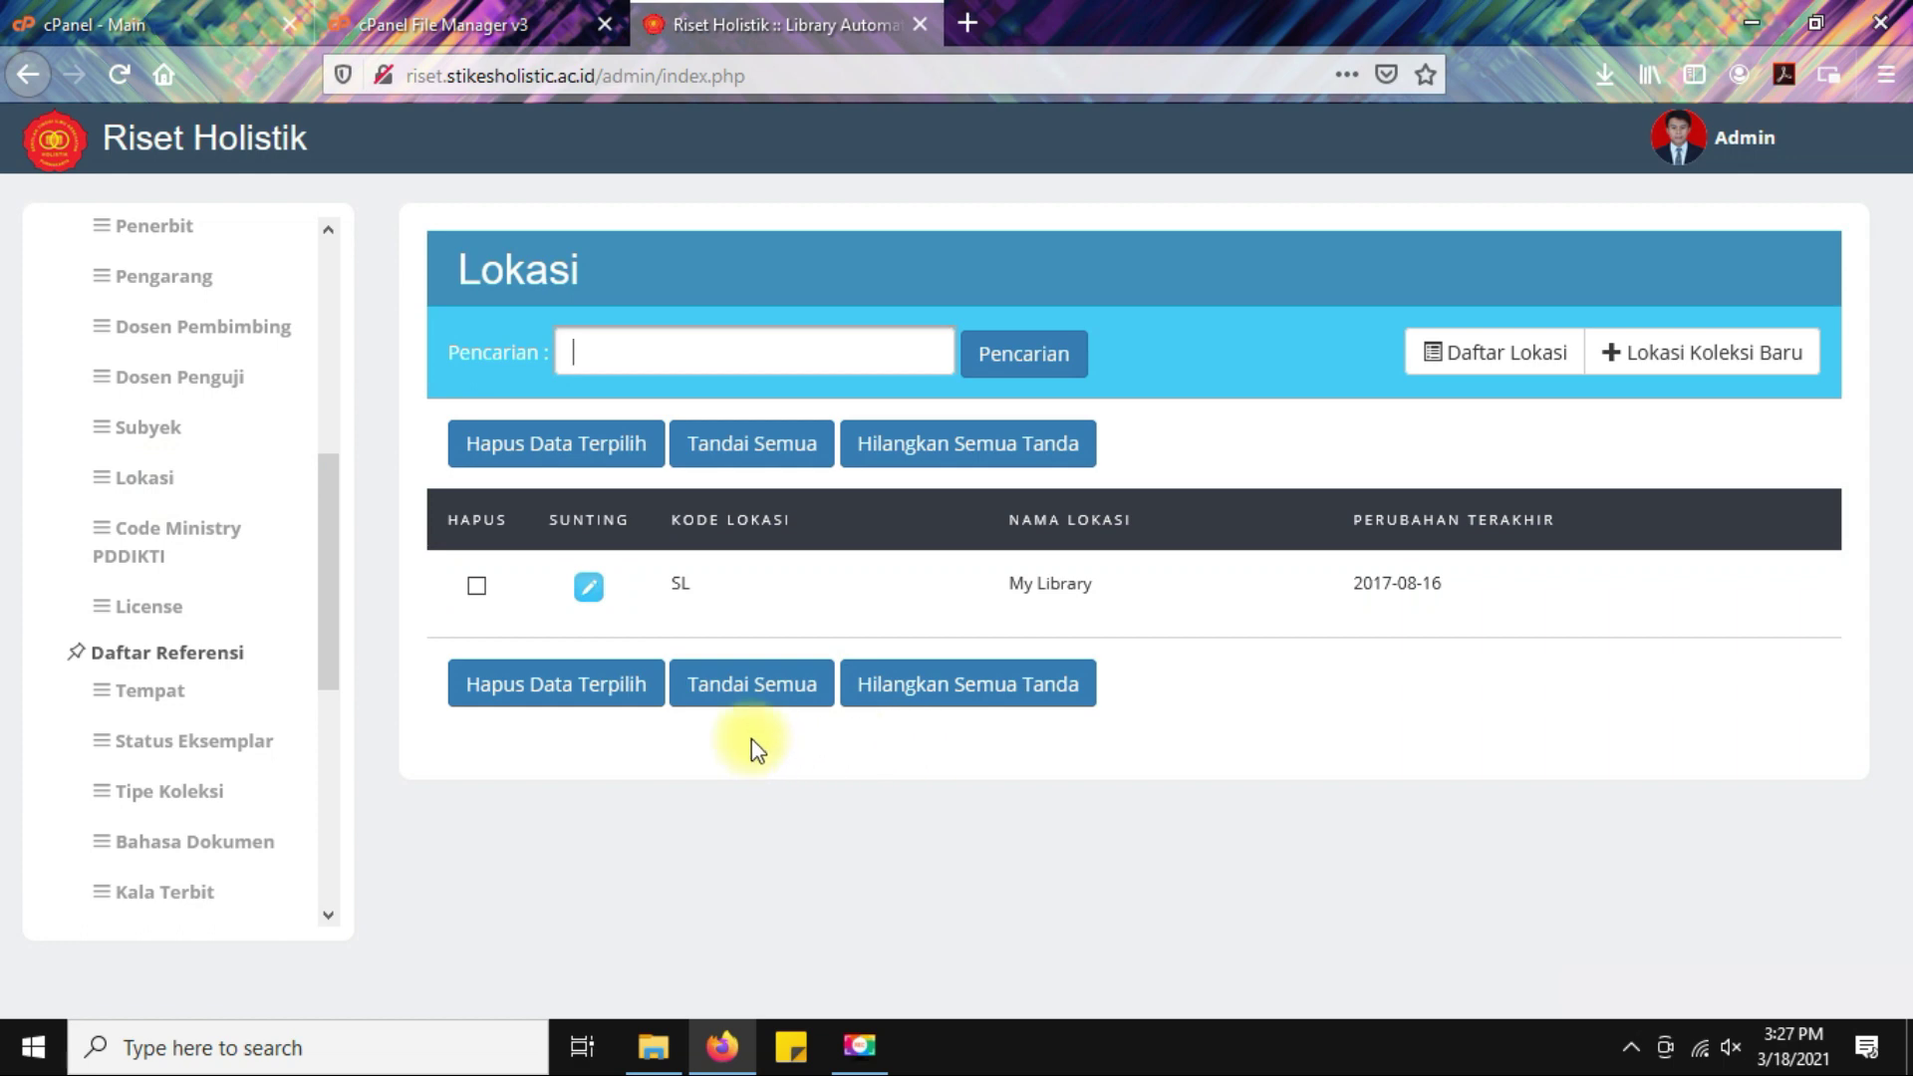
Rename location SL from My Library to Perpustakaan STIKes HOLISTIK, then open Code Ministry PDDIKTI.
left_click(595, 589)
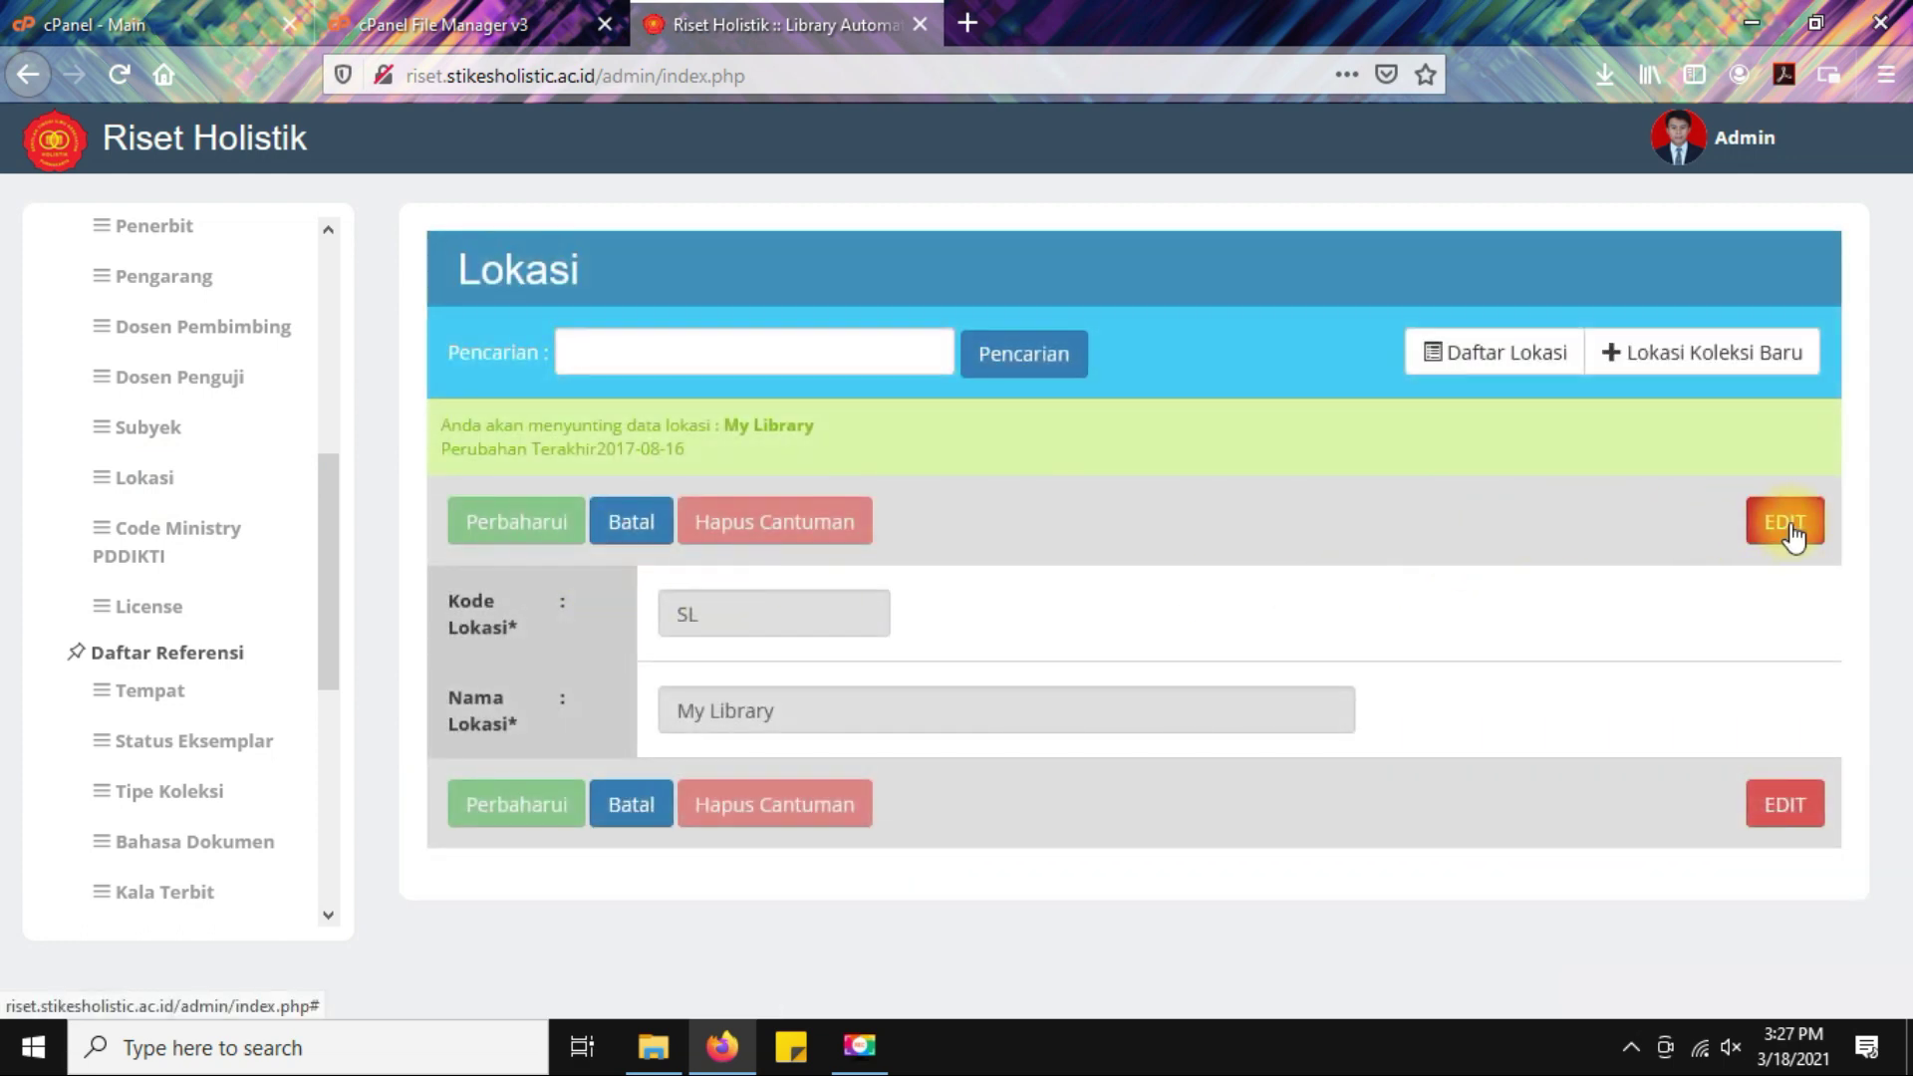
left_click(1785, 520)
left_click_drag(832, 743, 362, 713)
type("Perps")
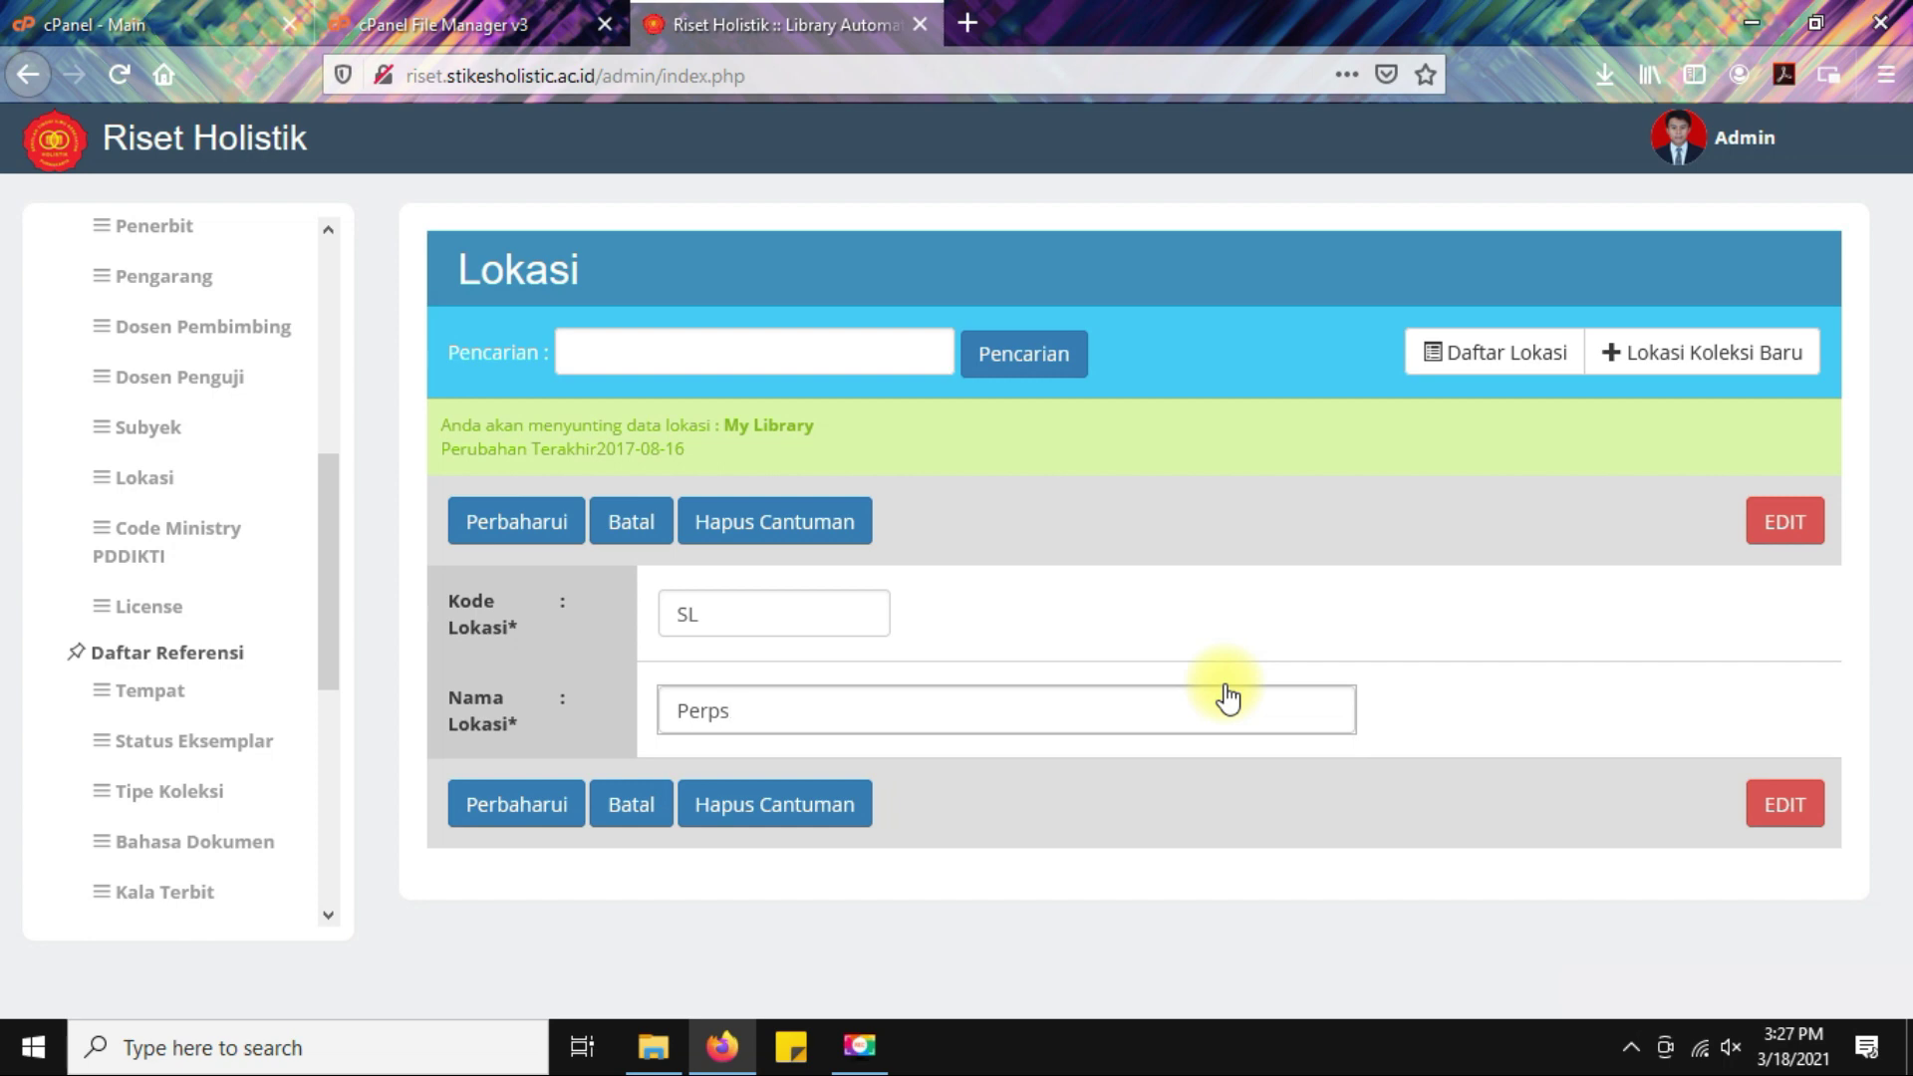
key("BackSpace")
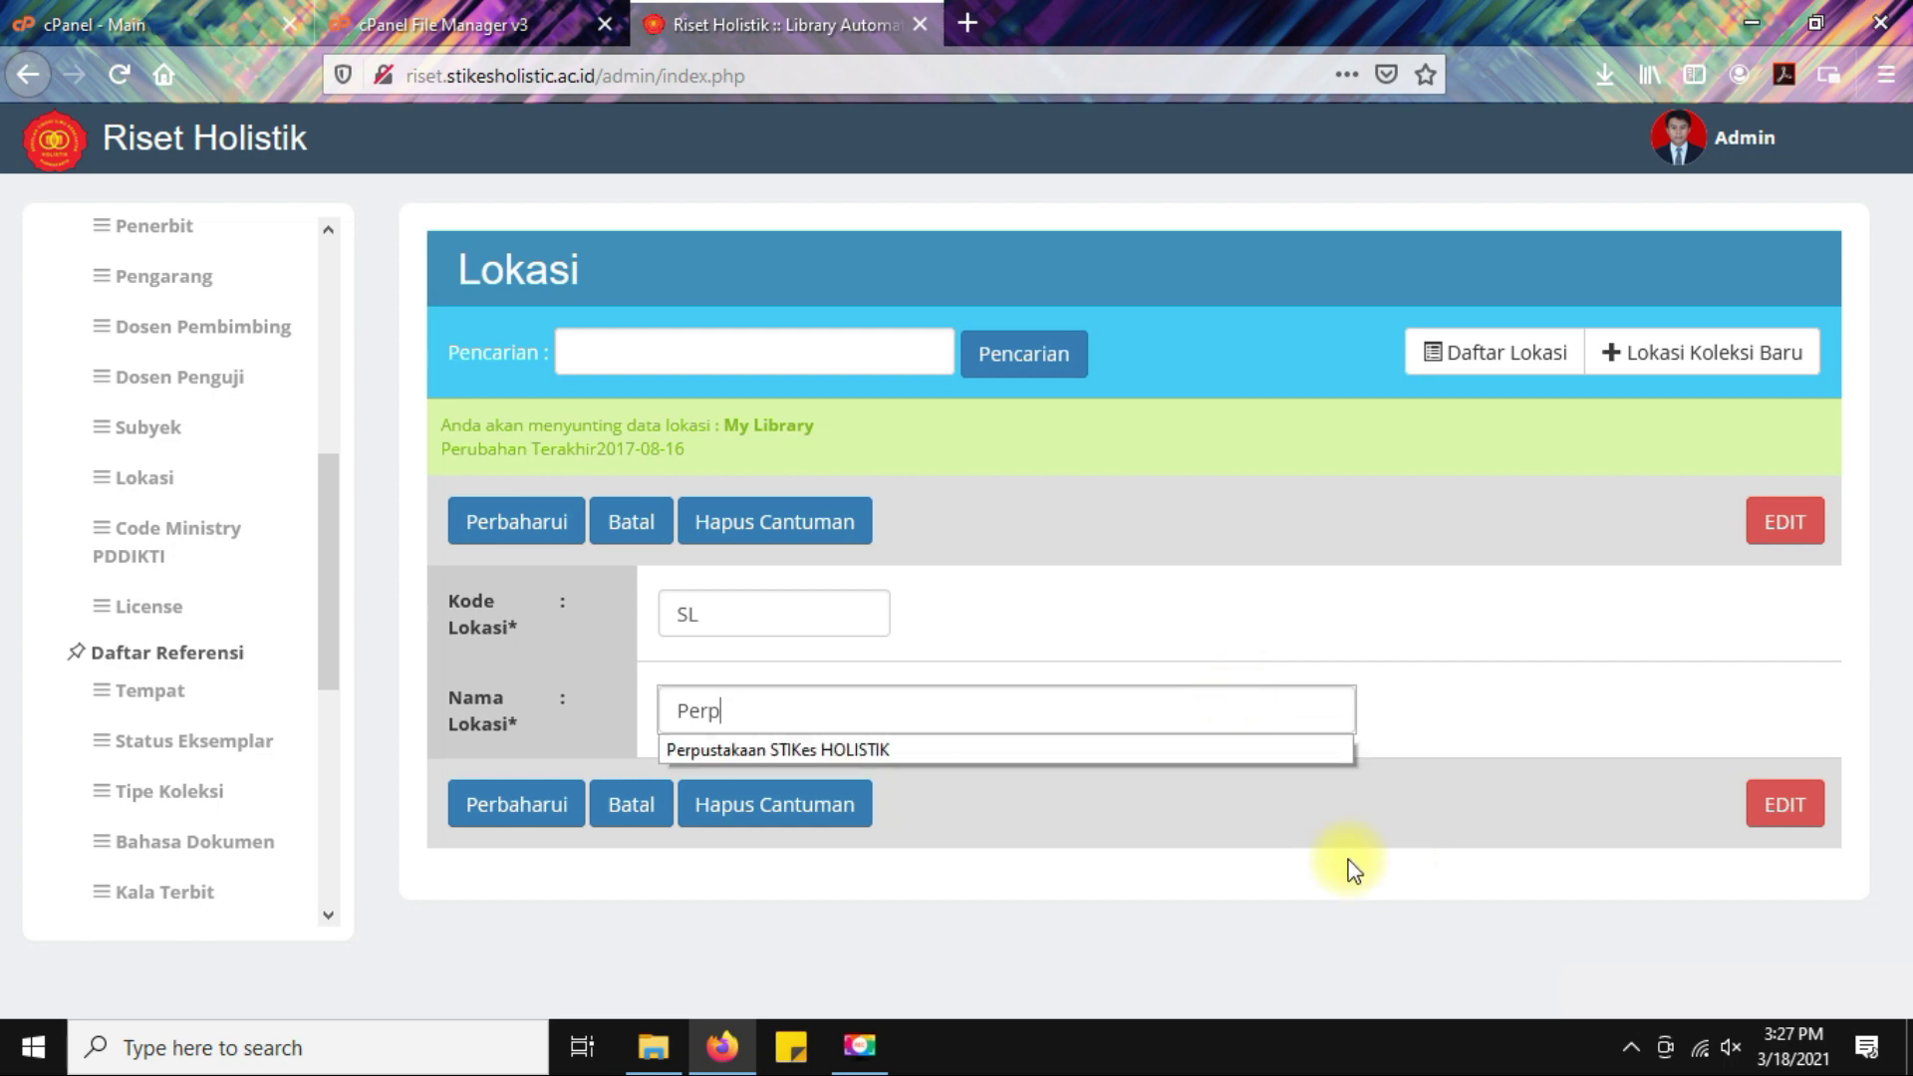
left_click(950, 753)
left_click(491, 811)
left_click(1051, 502)
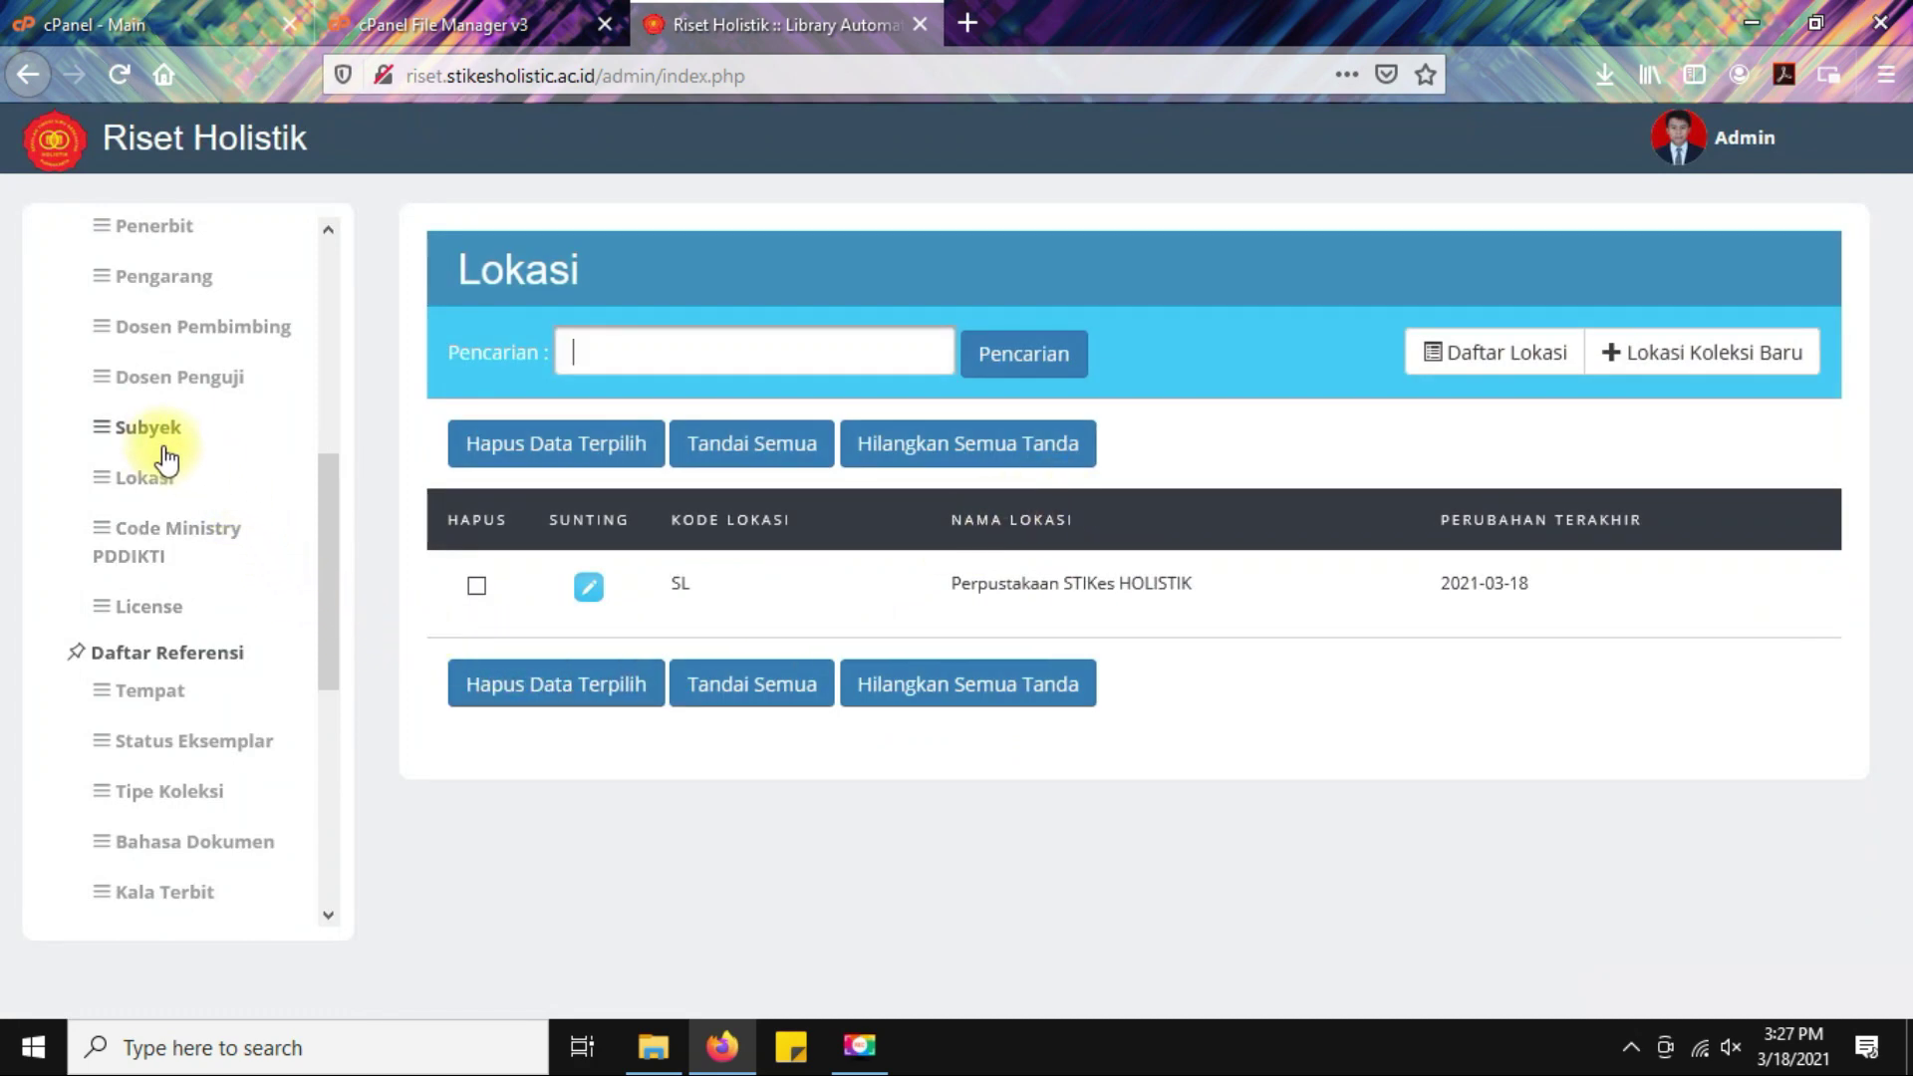
left_click(147, 546)
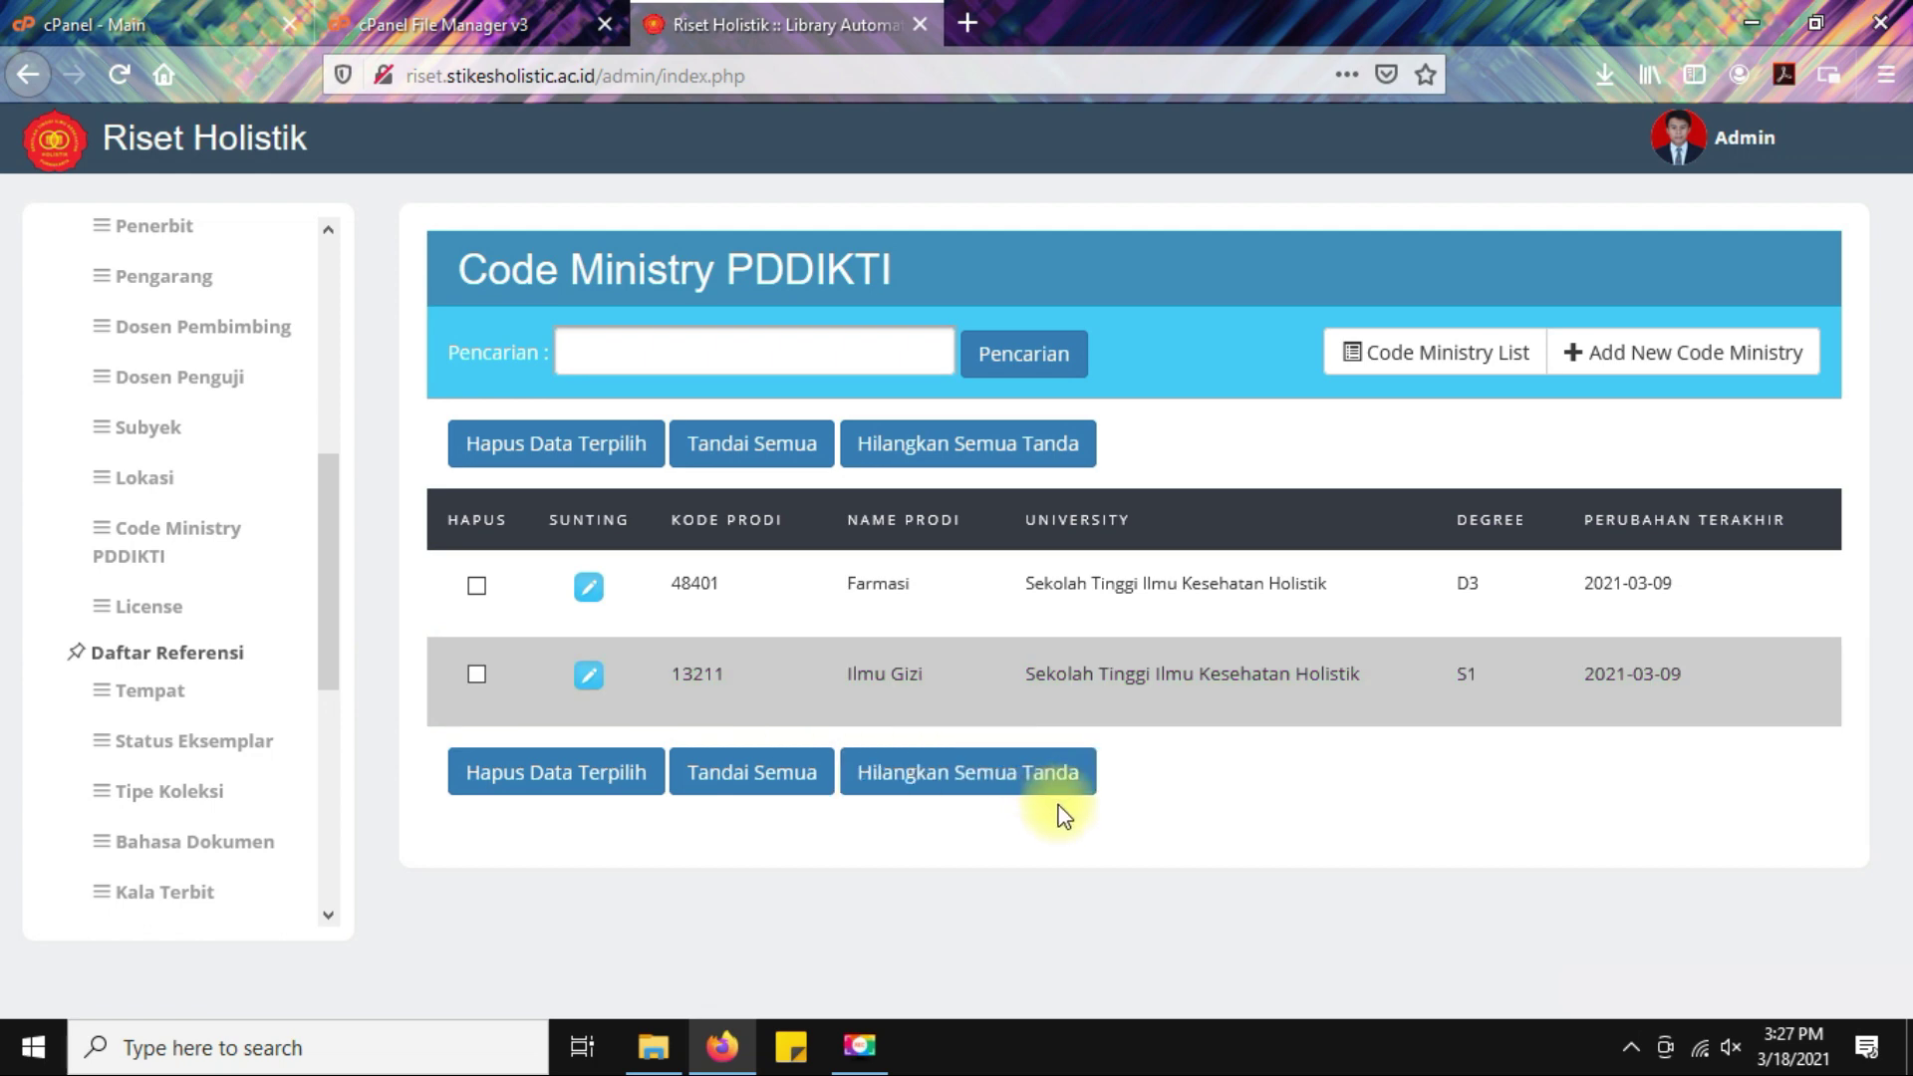
Search 'pddikti' in a new tab and open the official PDDikti website.
left_click(961, 18)
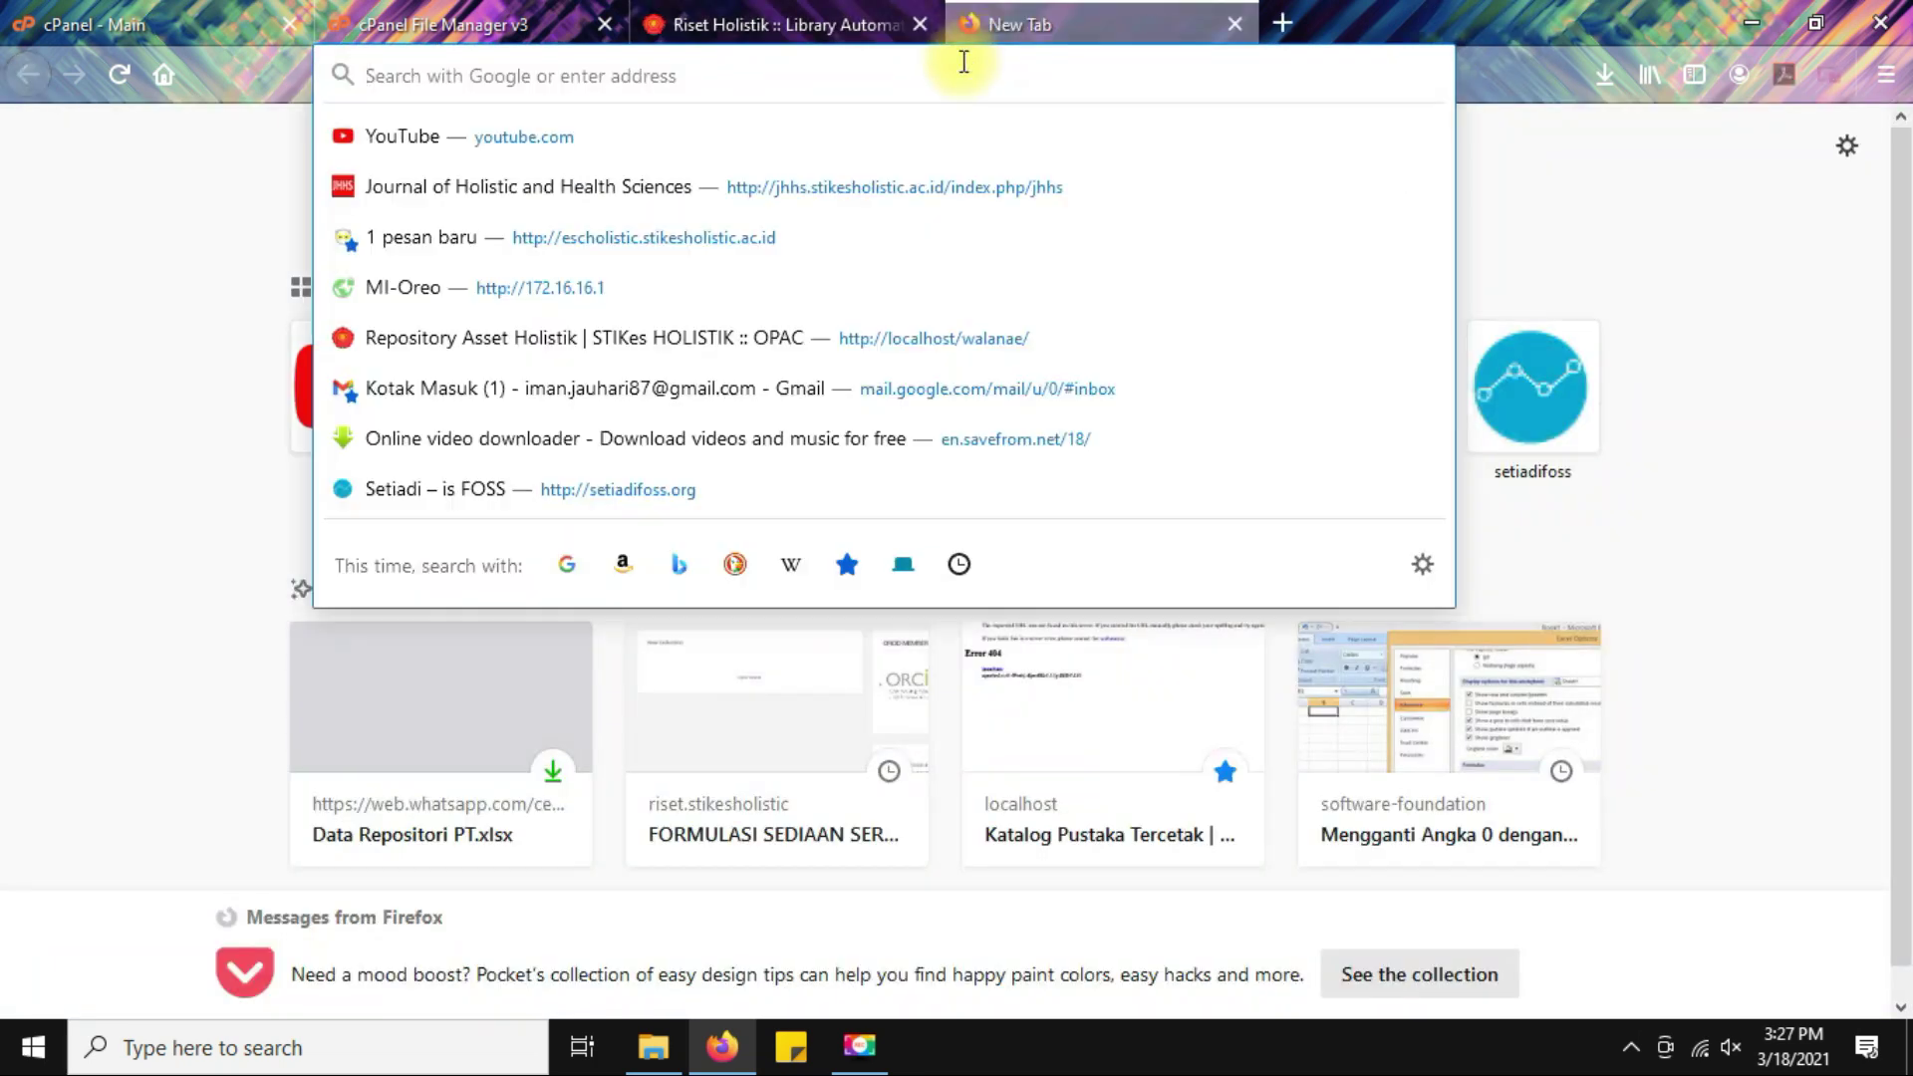
type("pddikti")
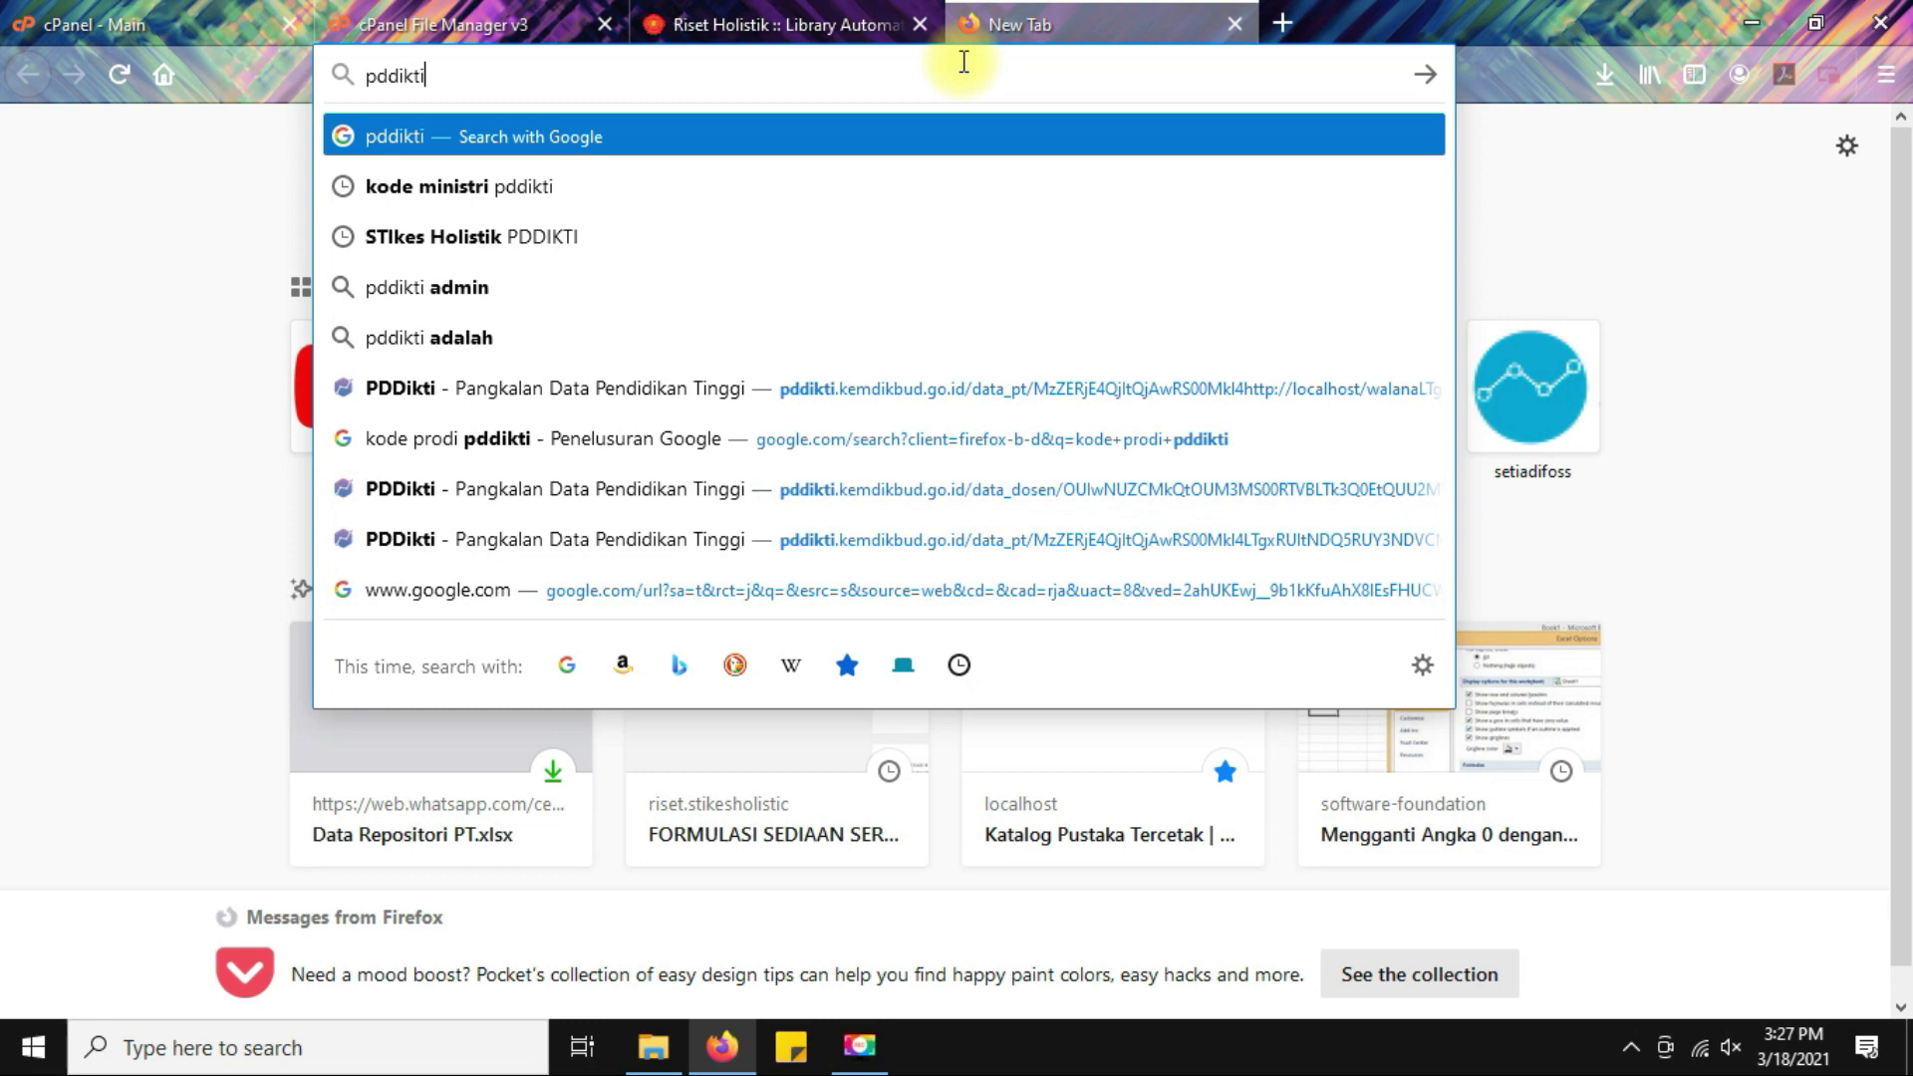
key("Return")
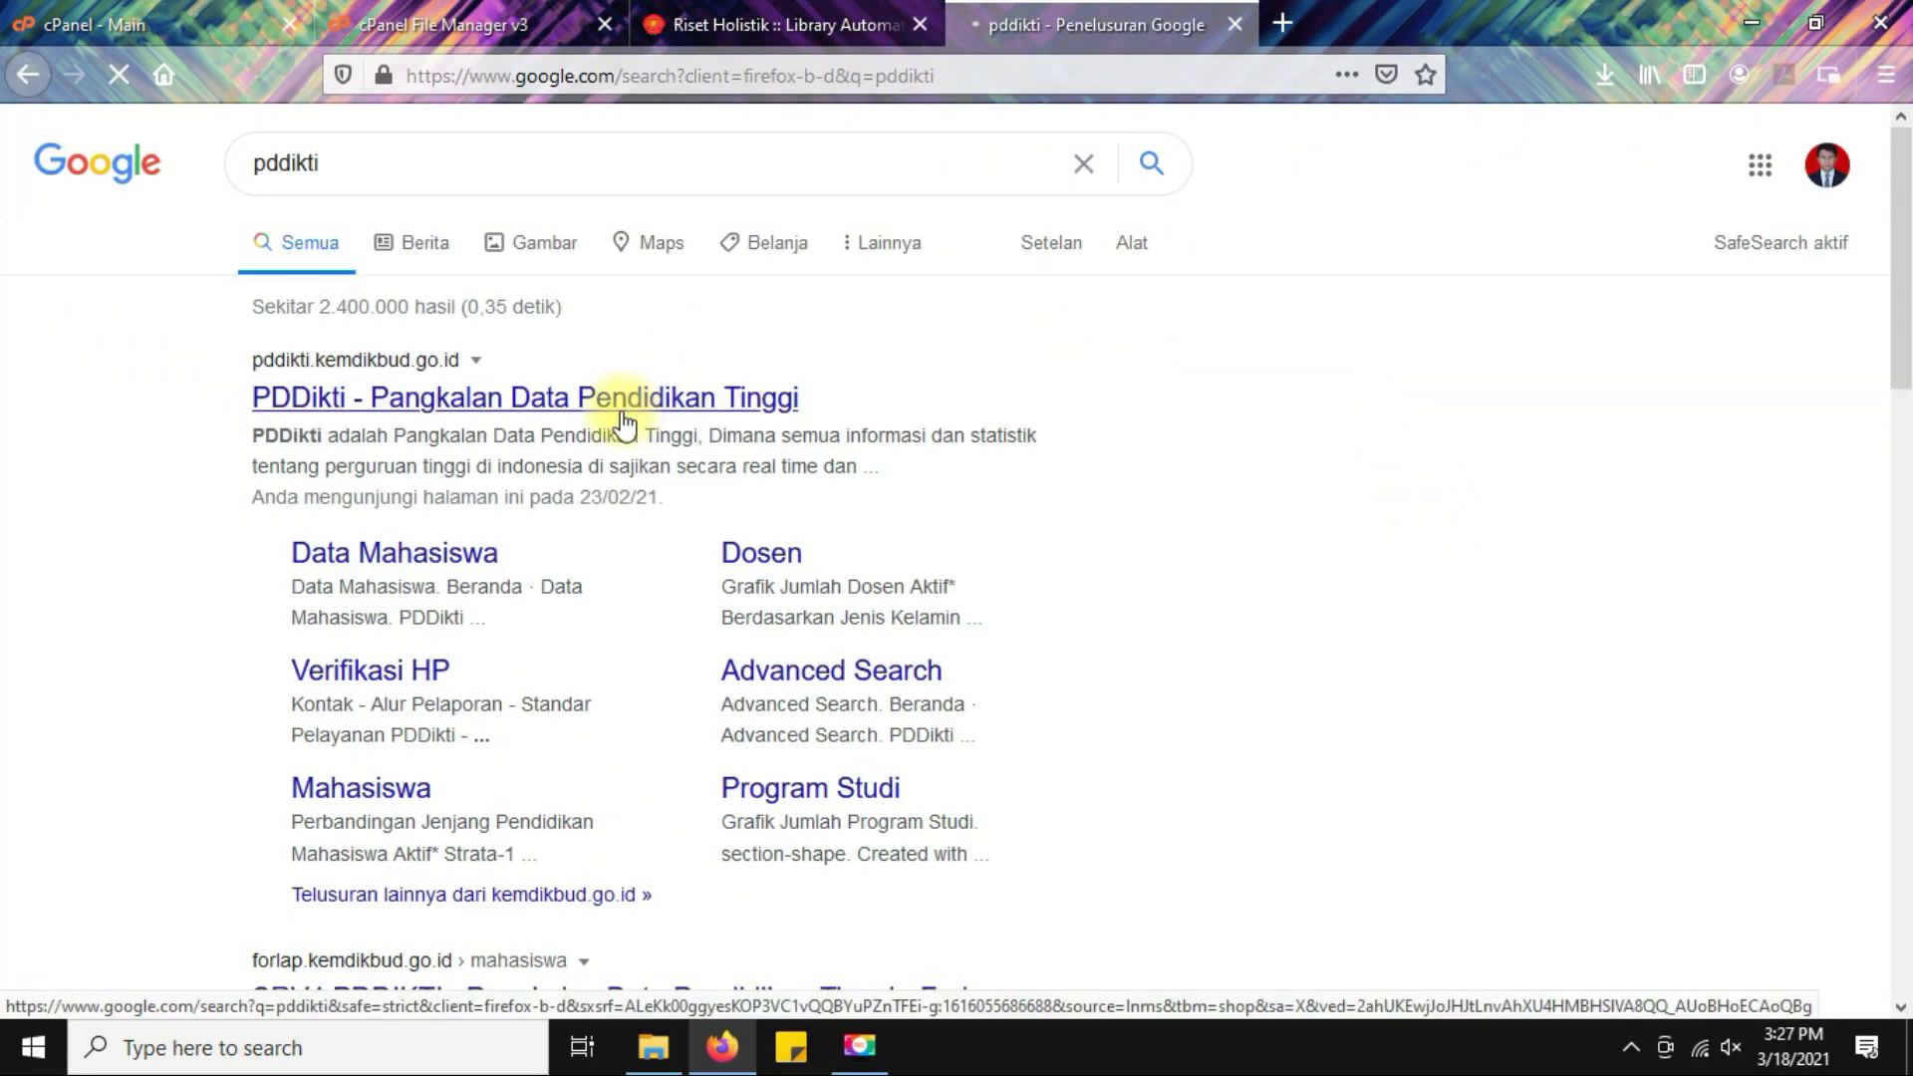
left_click(548, 416)
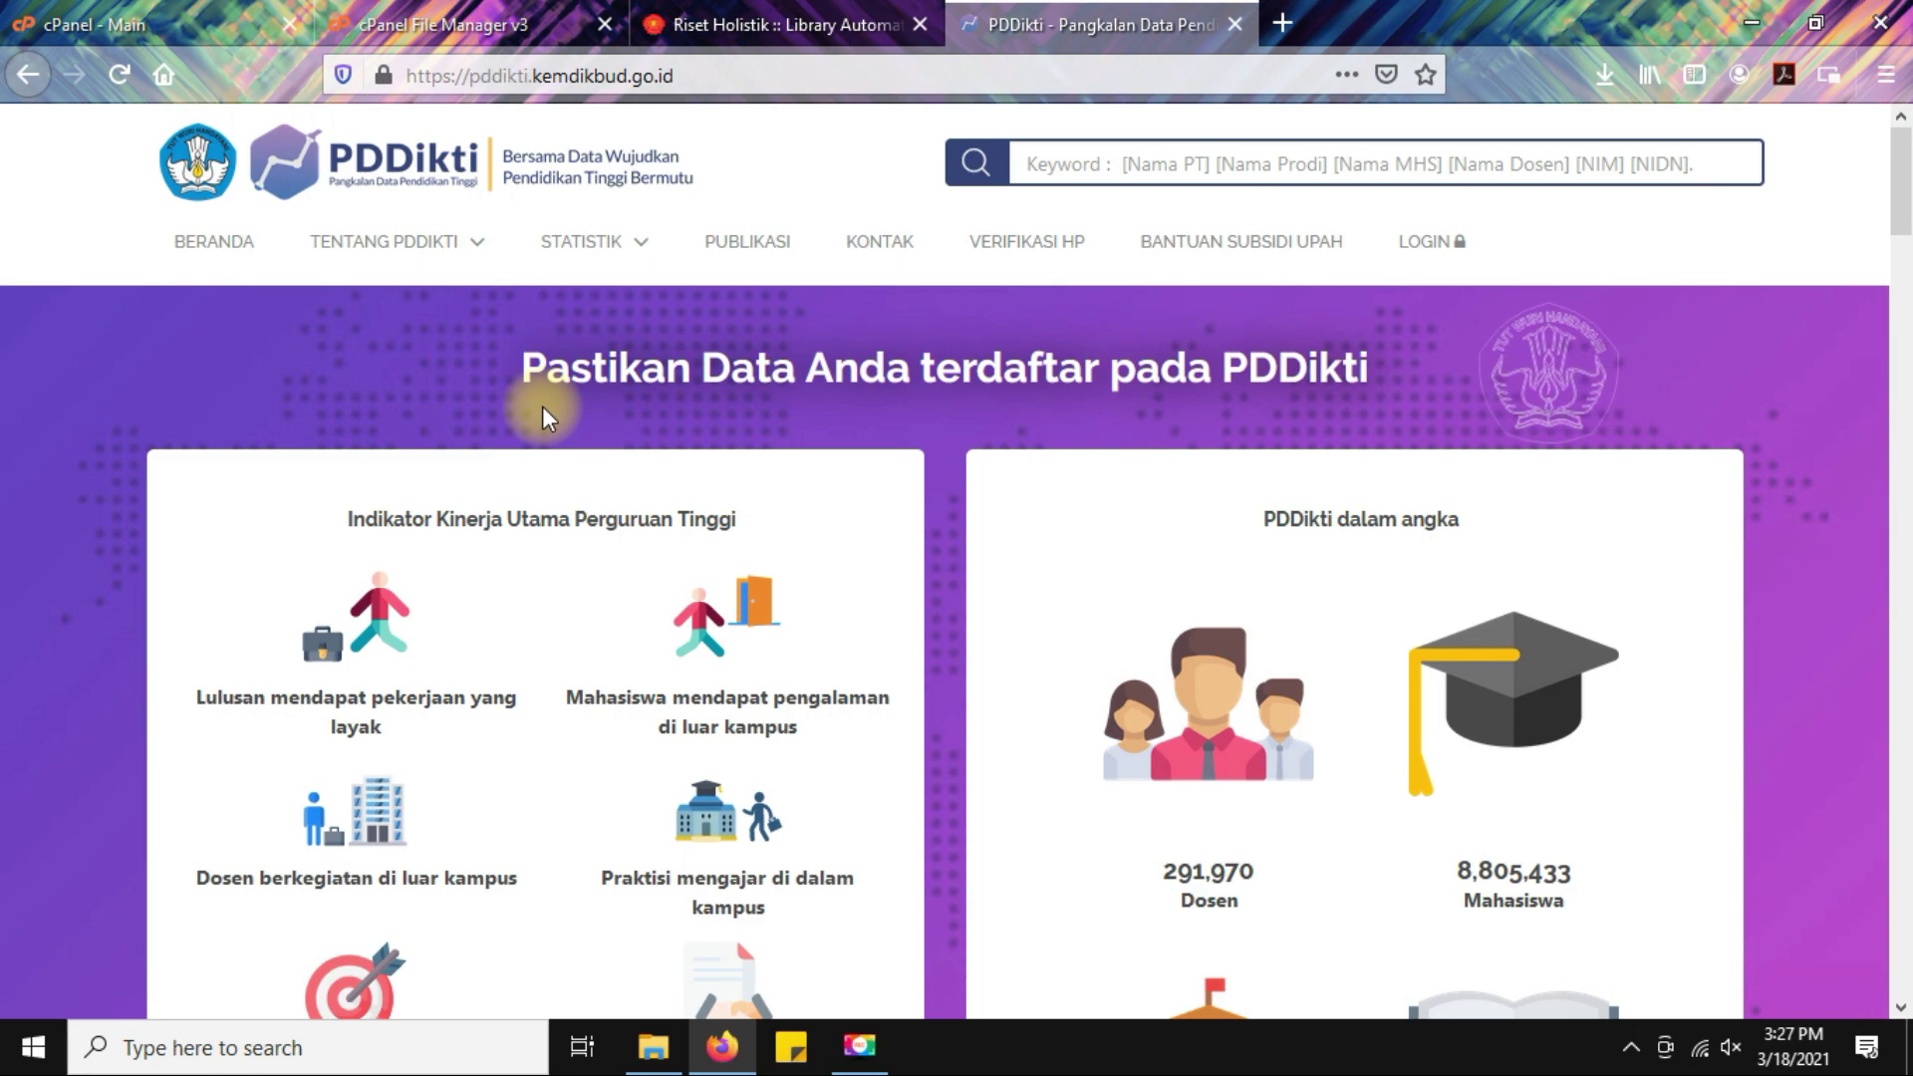
Search PDDikti for 'holistik' and open the Sekolah Tinggi Ilmu Kesehatan Holistik profile.
left_click(707, 12)
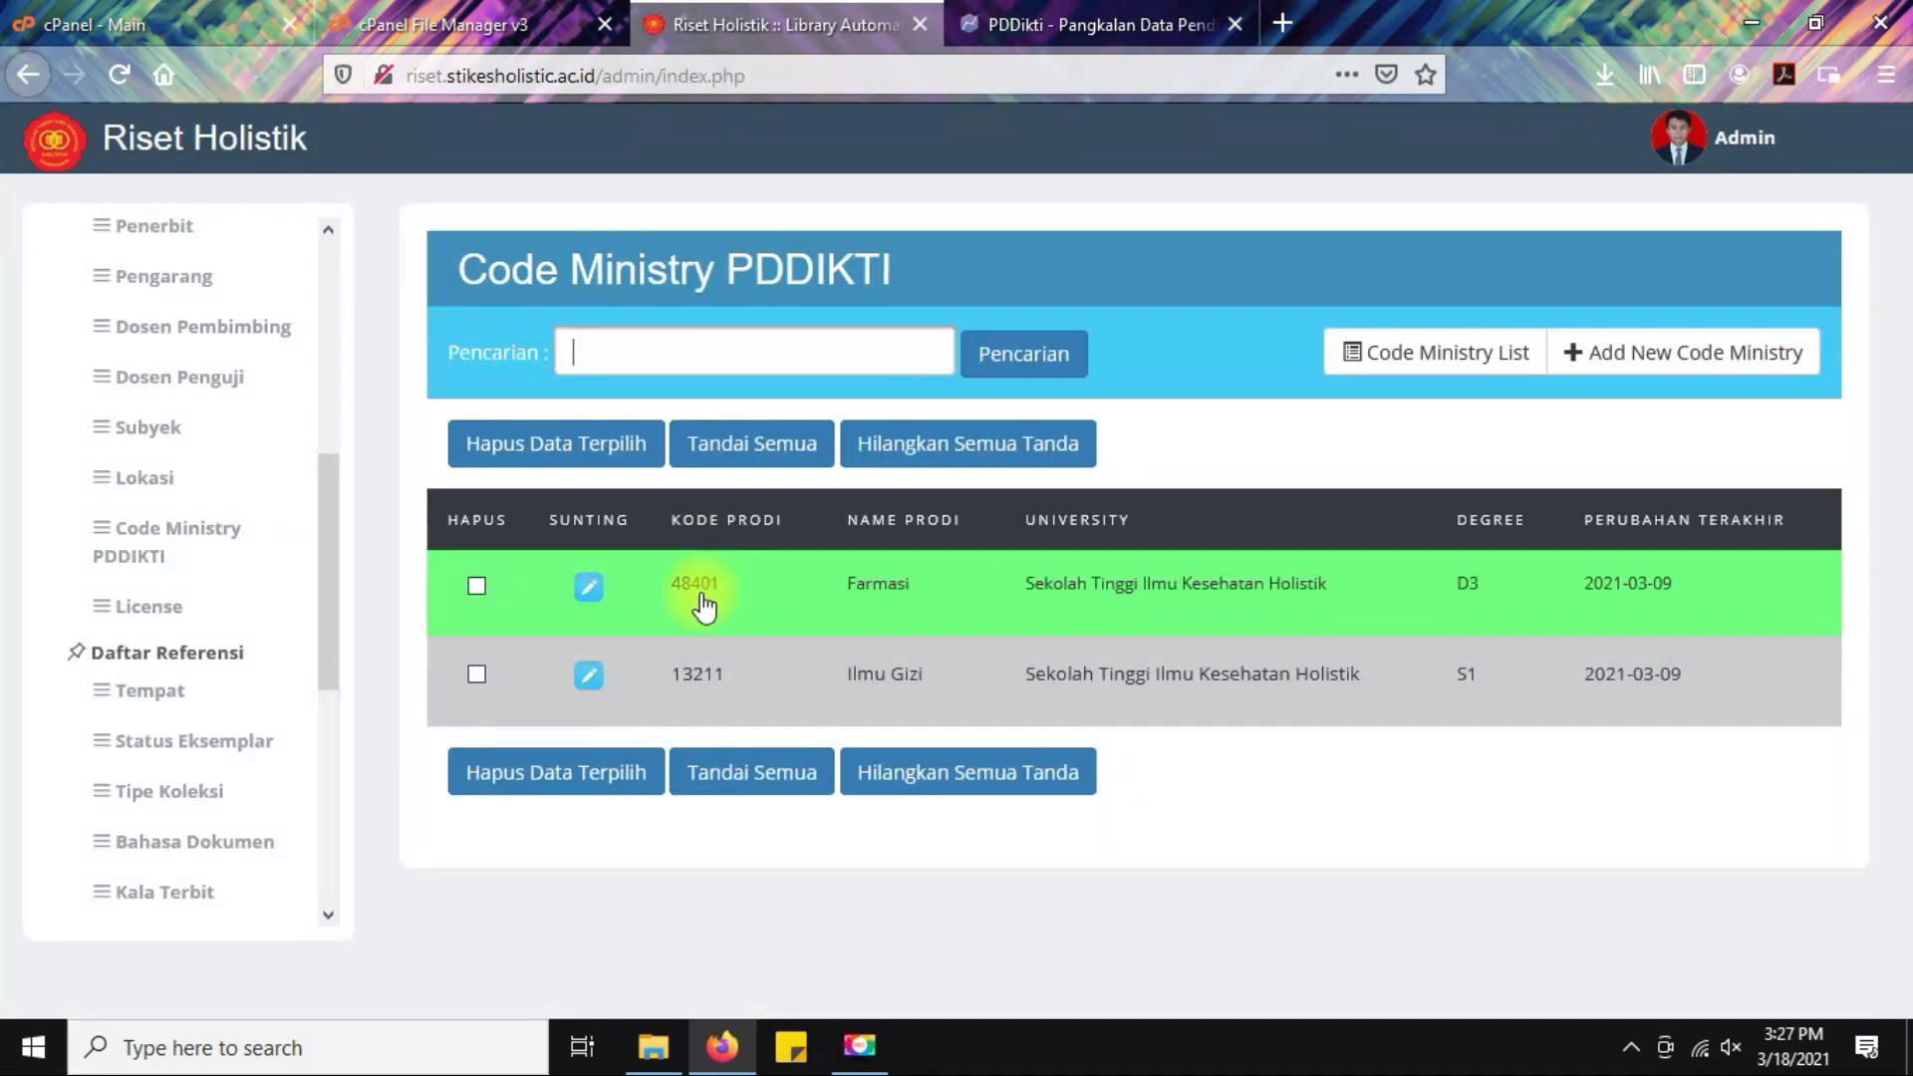
left_click(1021, 26)
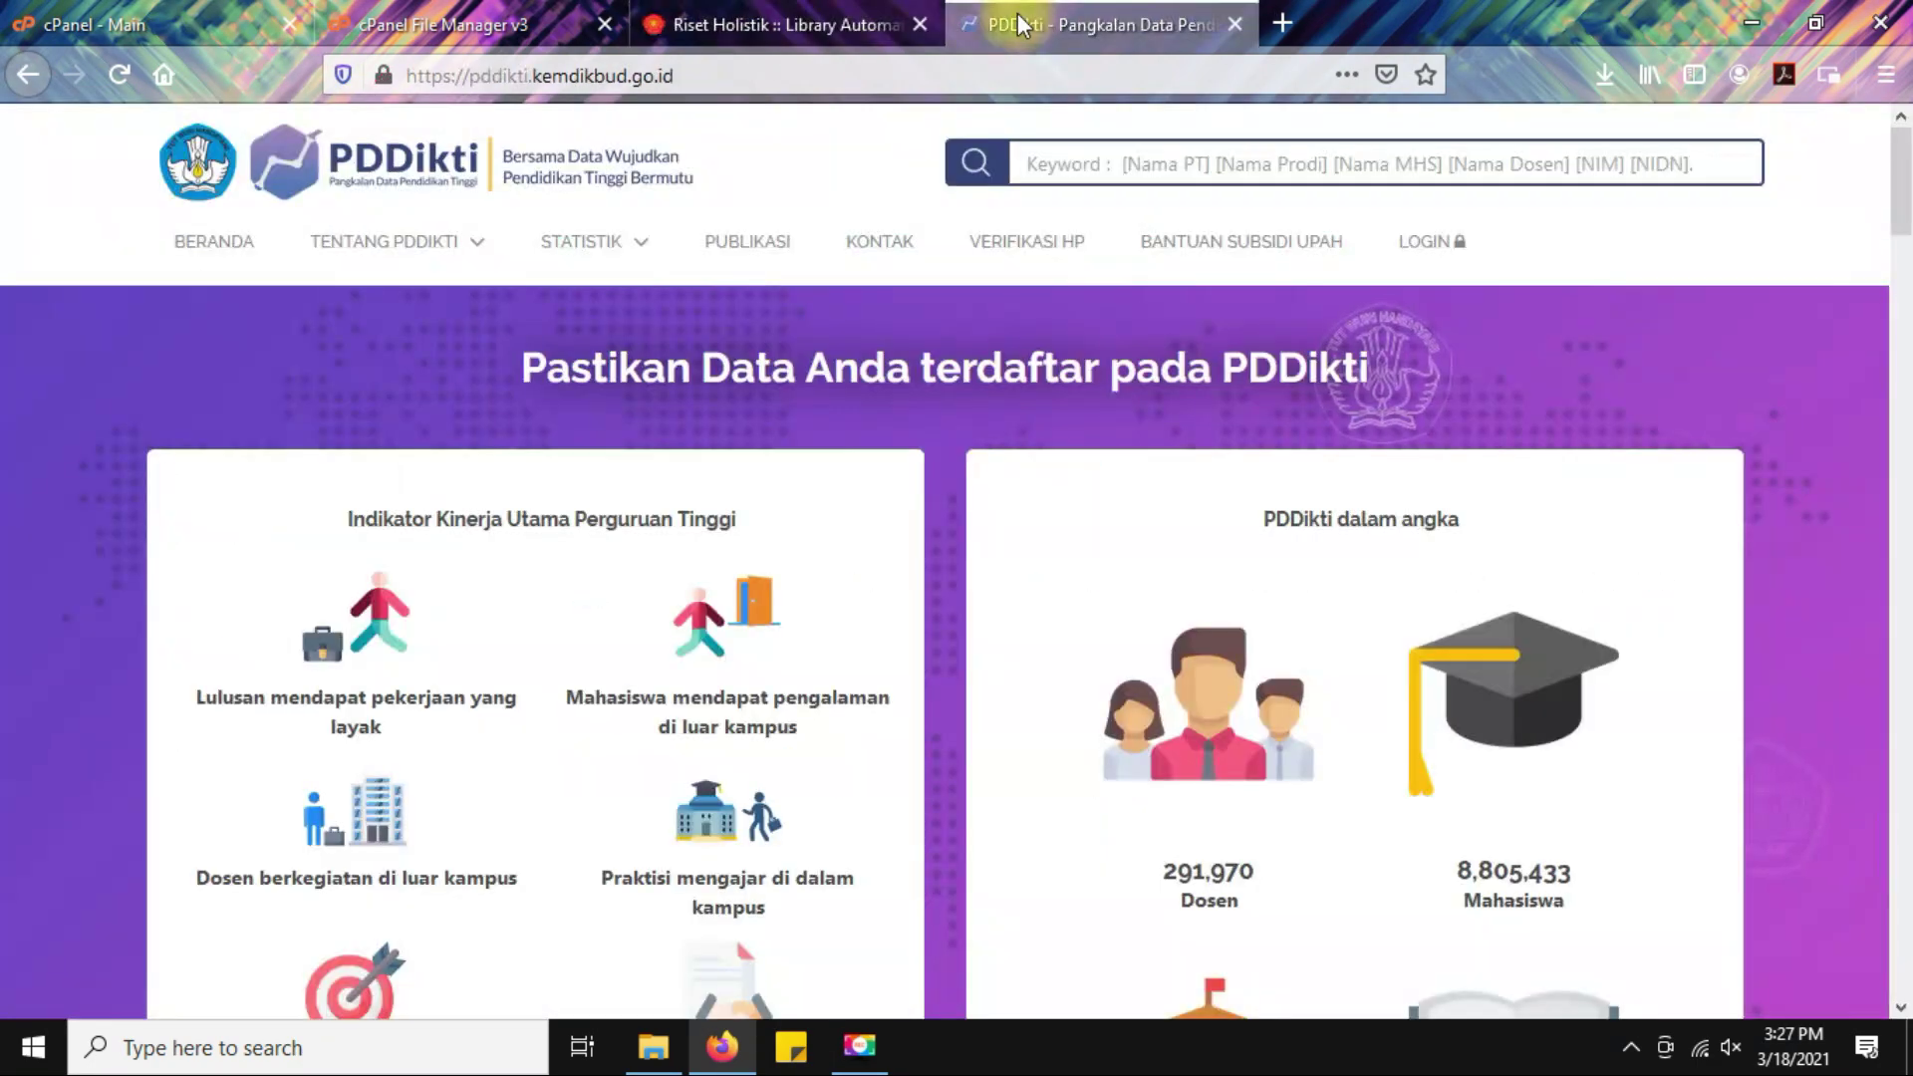
left_click(1113, 168)
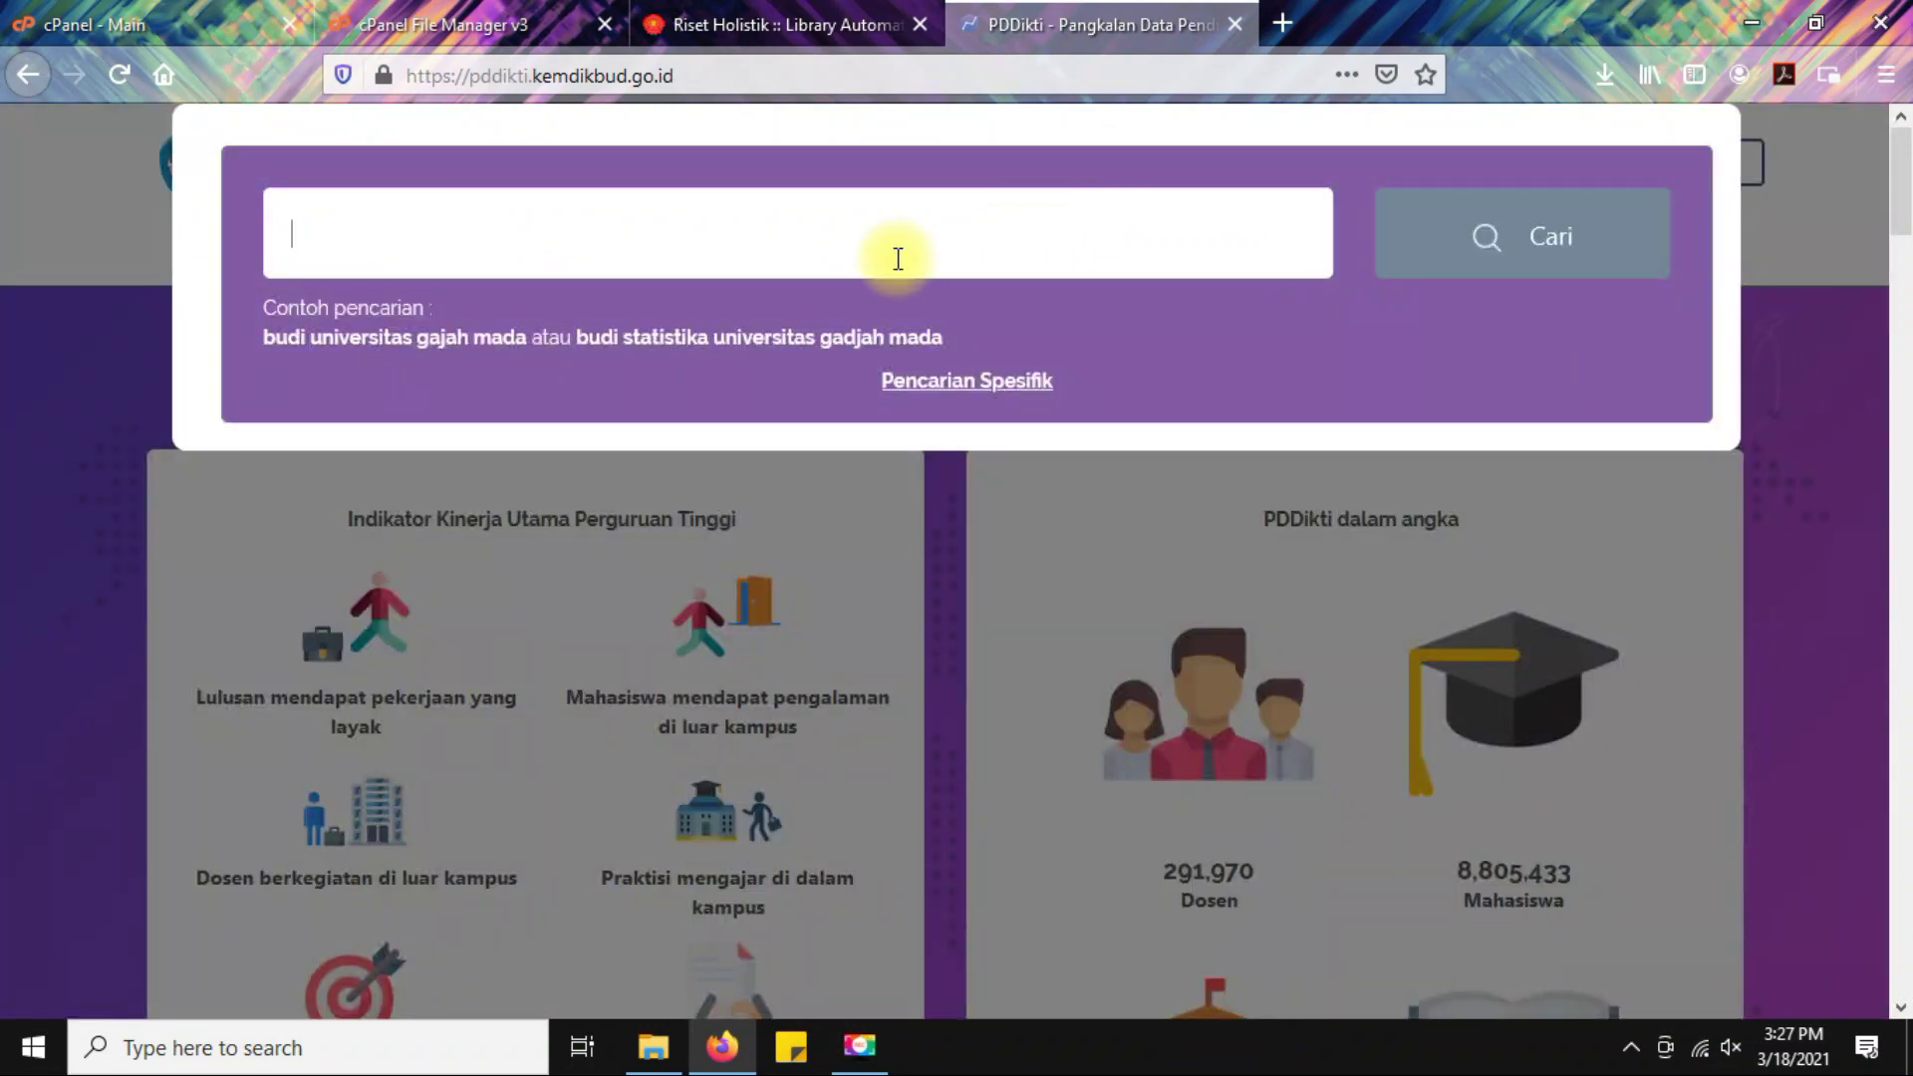
type("holistik")
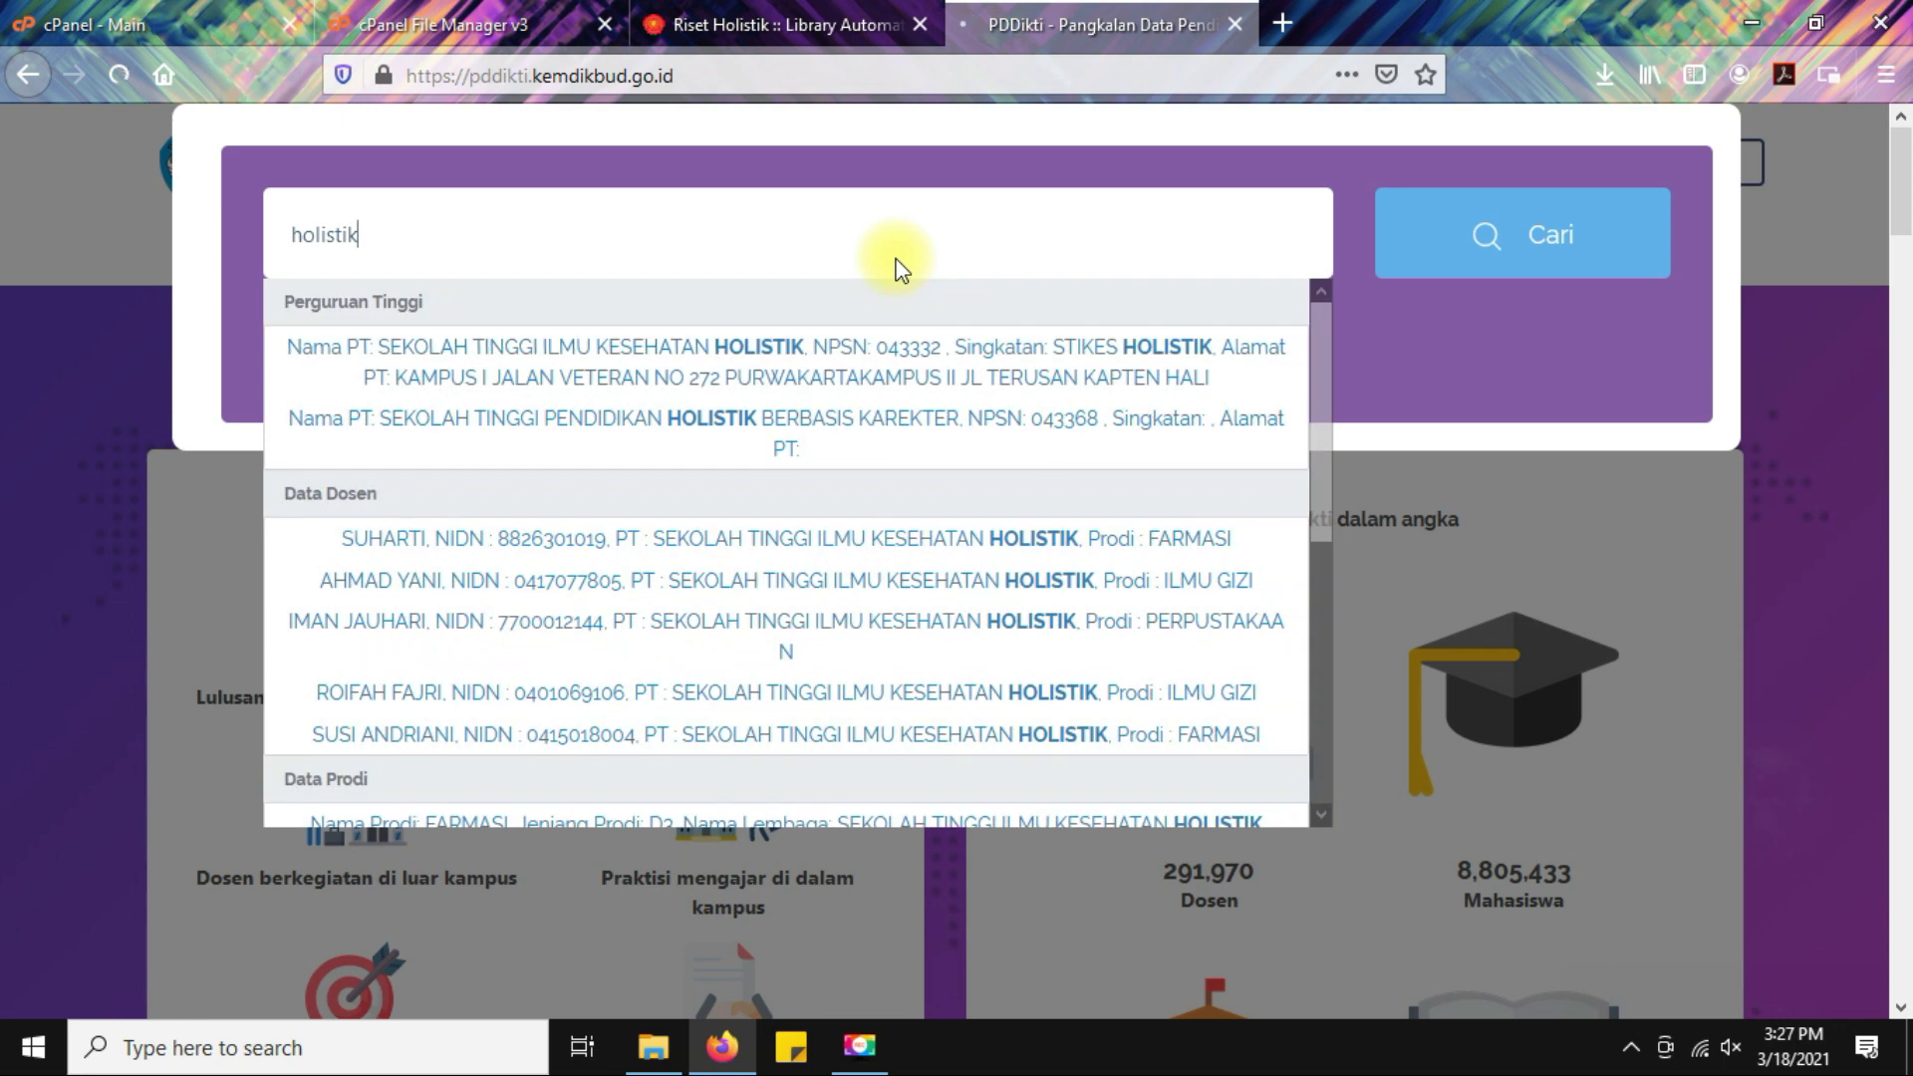
key("Return")
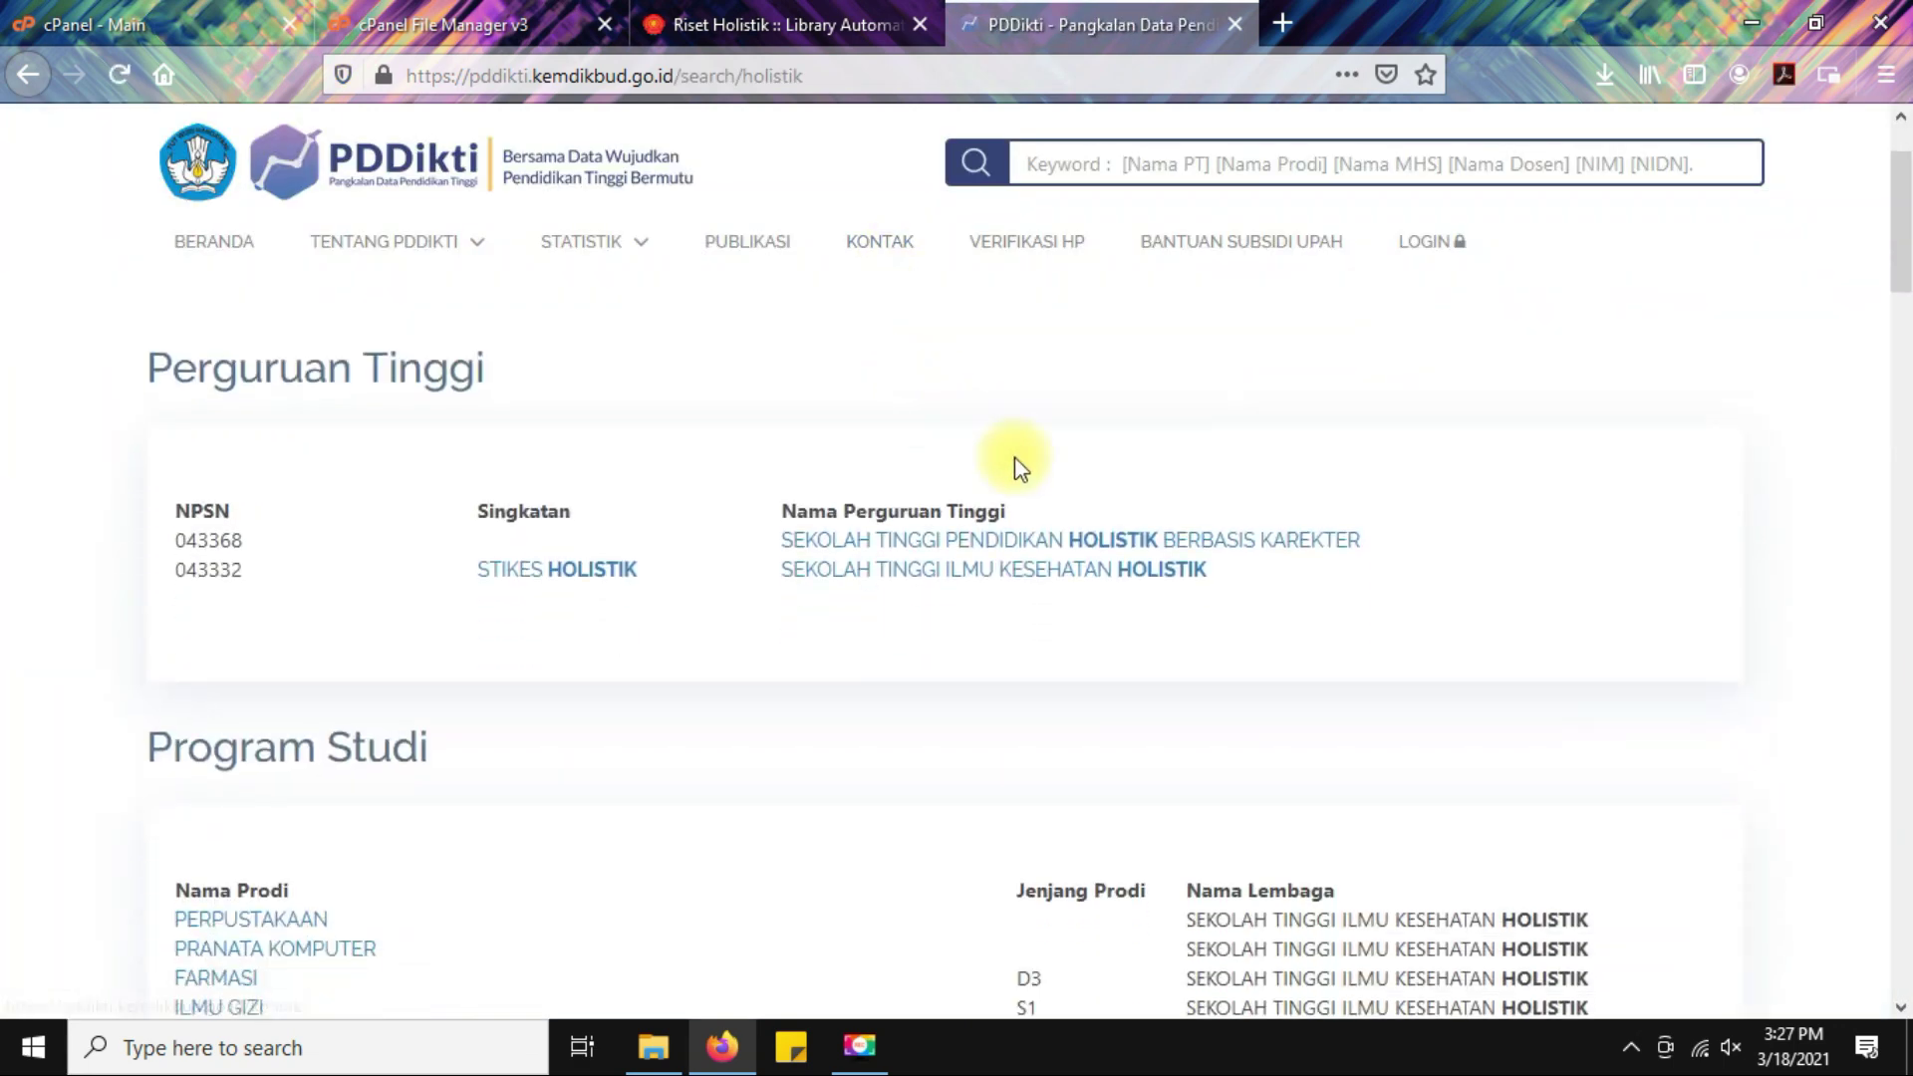
left_click(899, 591)
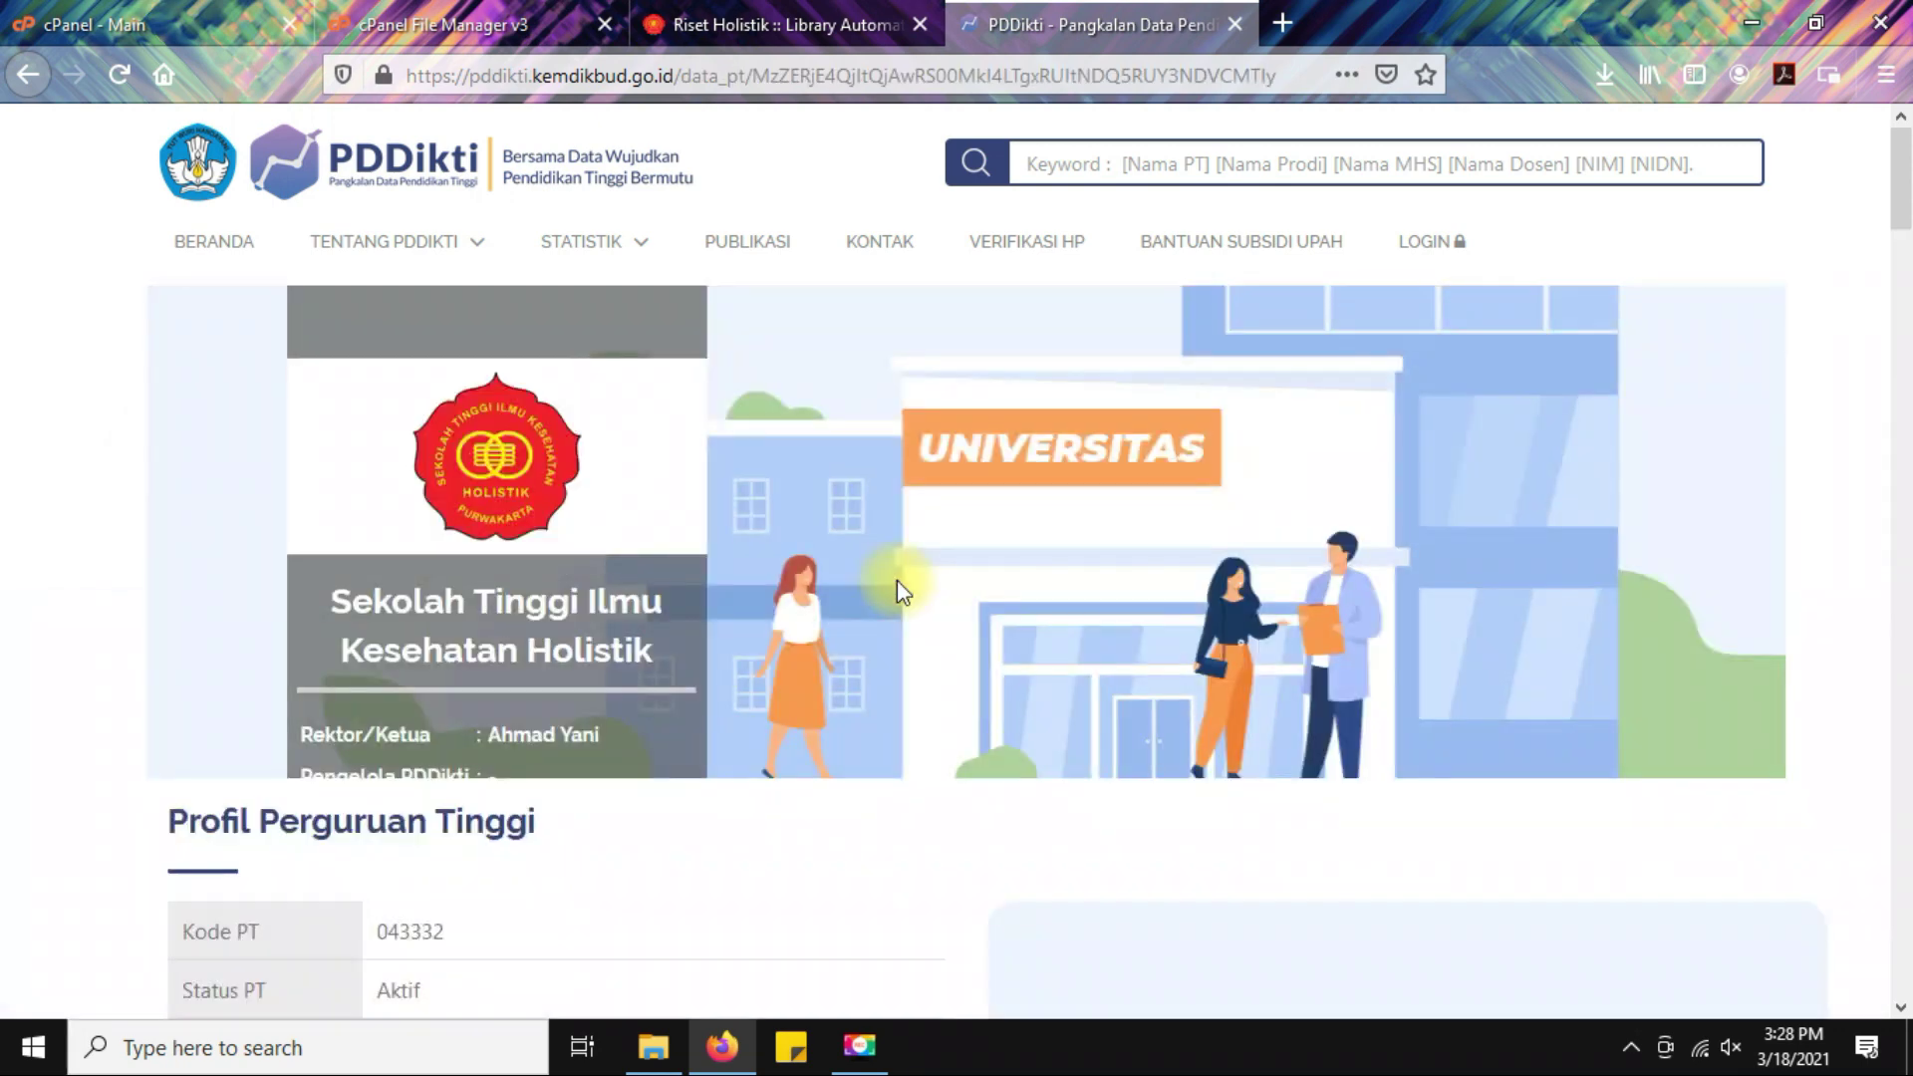
Scroll to the study program table and select the Ilmu Gizi code 13211.
scroll(899, 590, "down", 15)
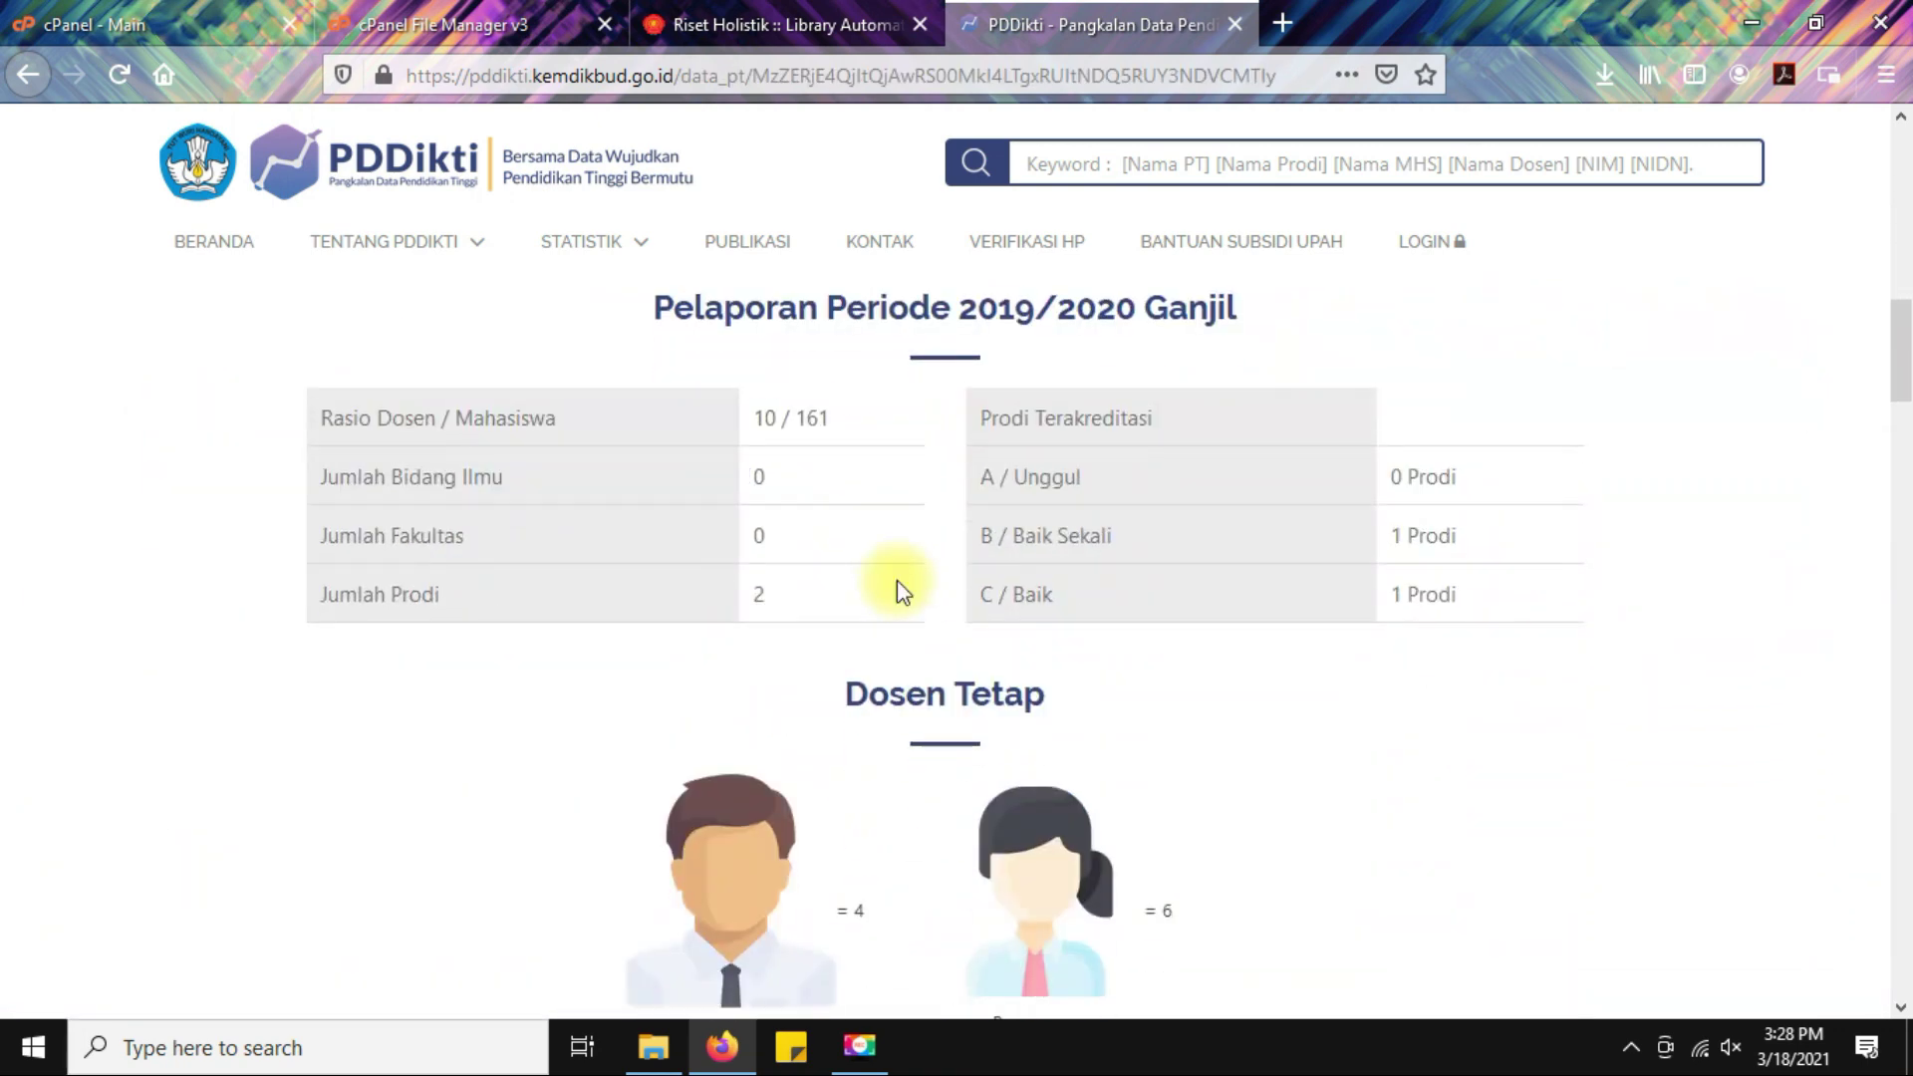
scroll(897, 580, "down", 5)
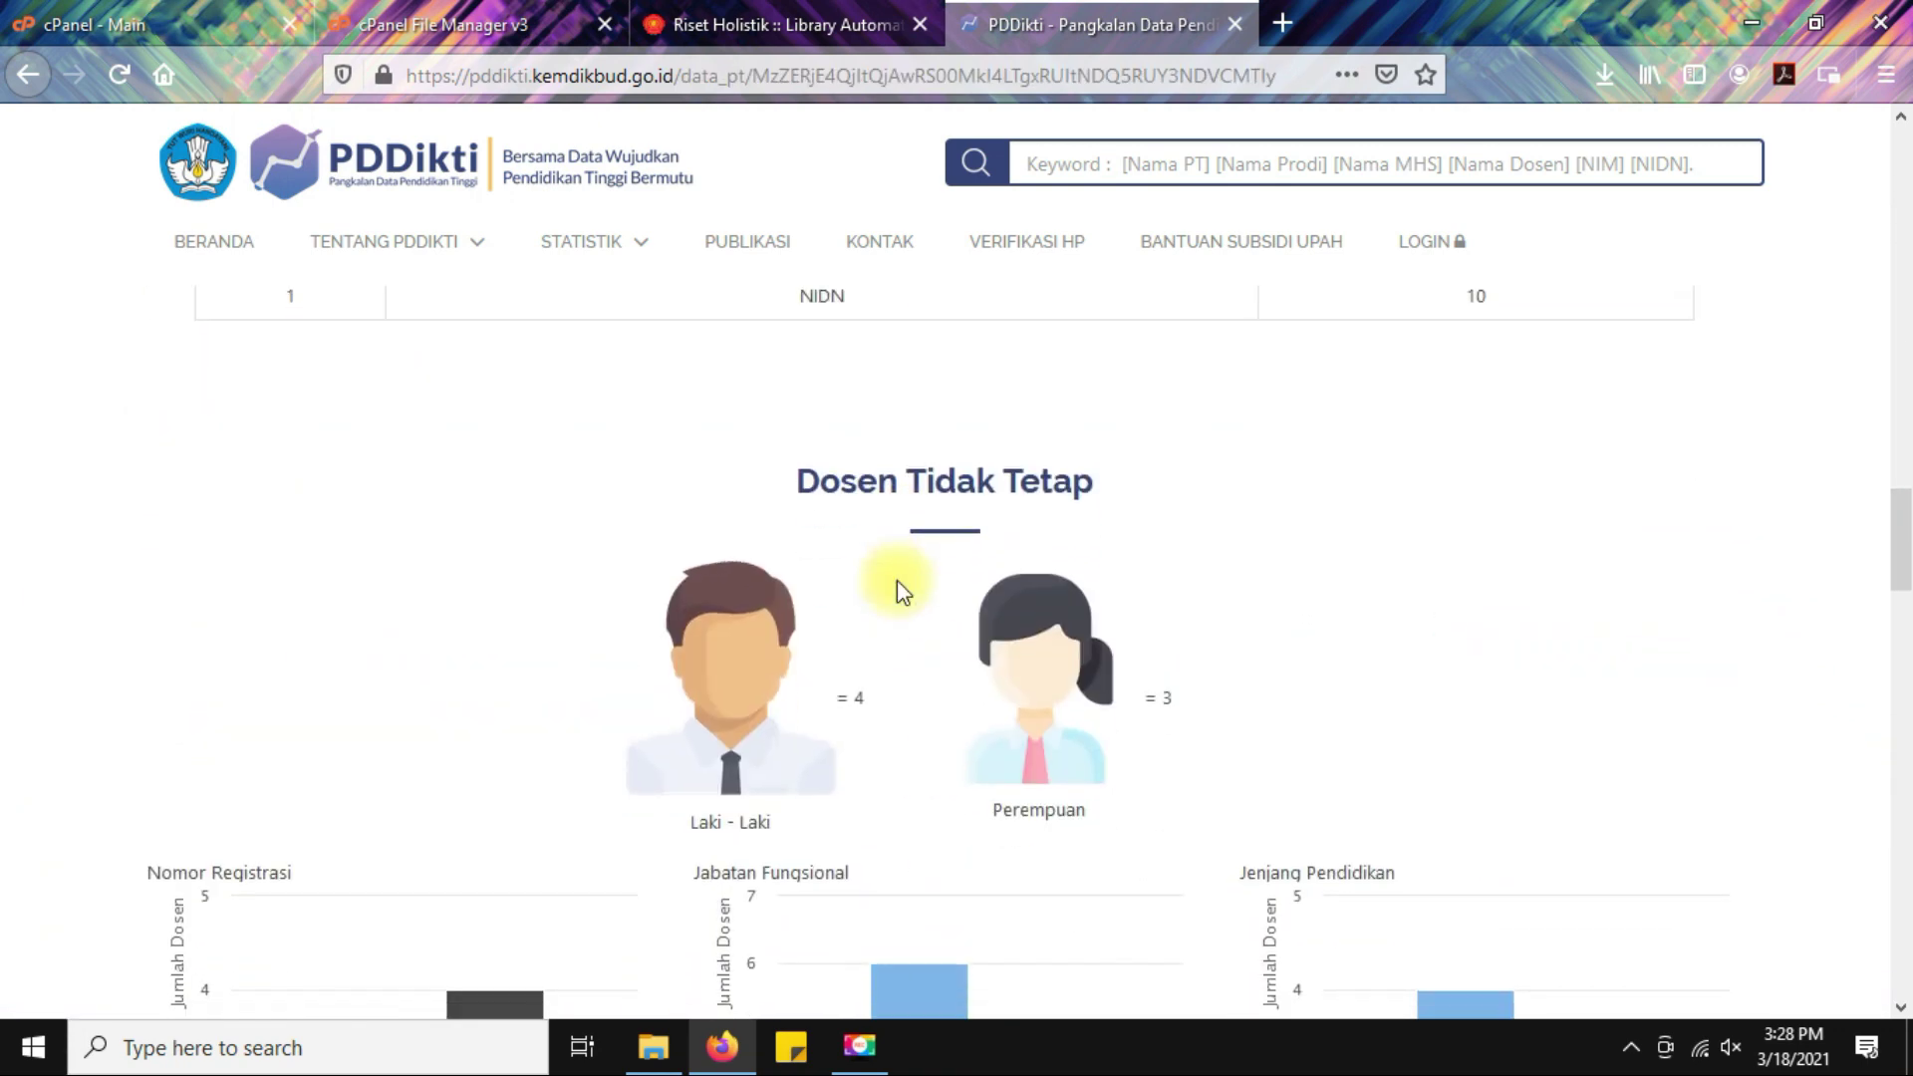
scroll(897, 580, "down", 10)
scroll(897, 580, "down", 10)
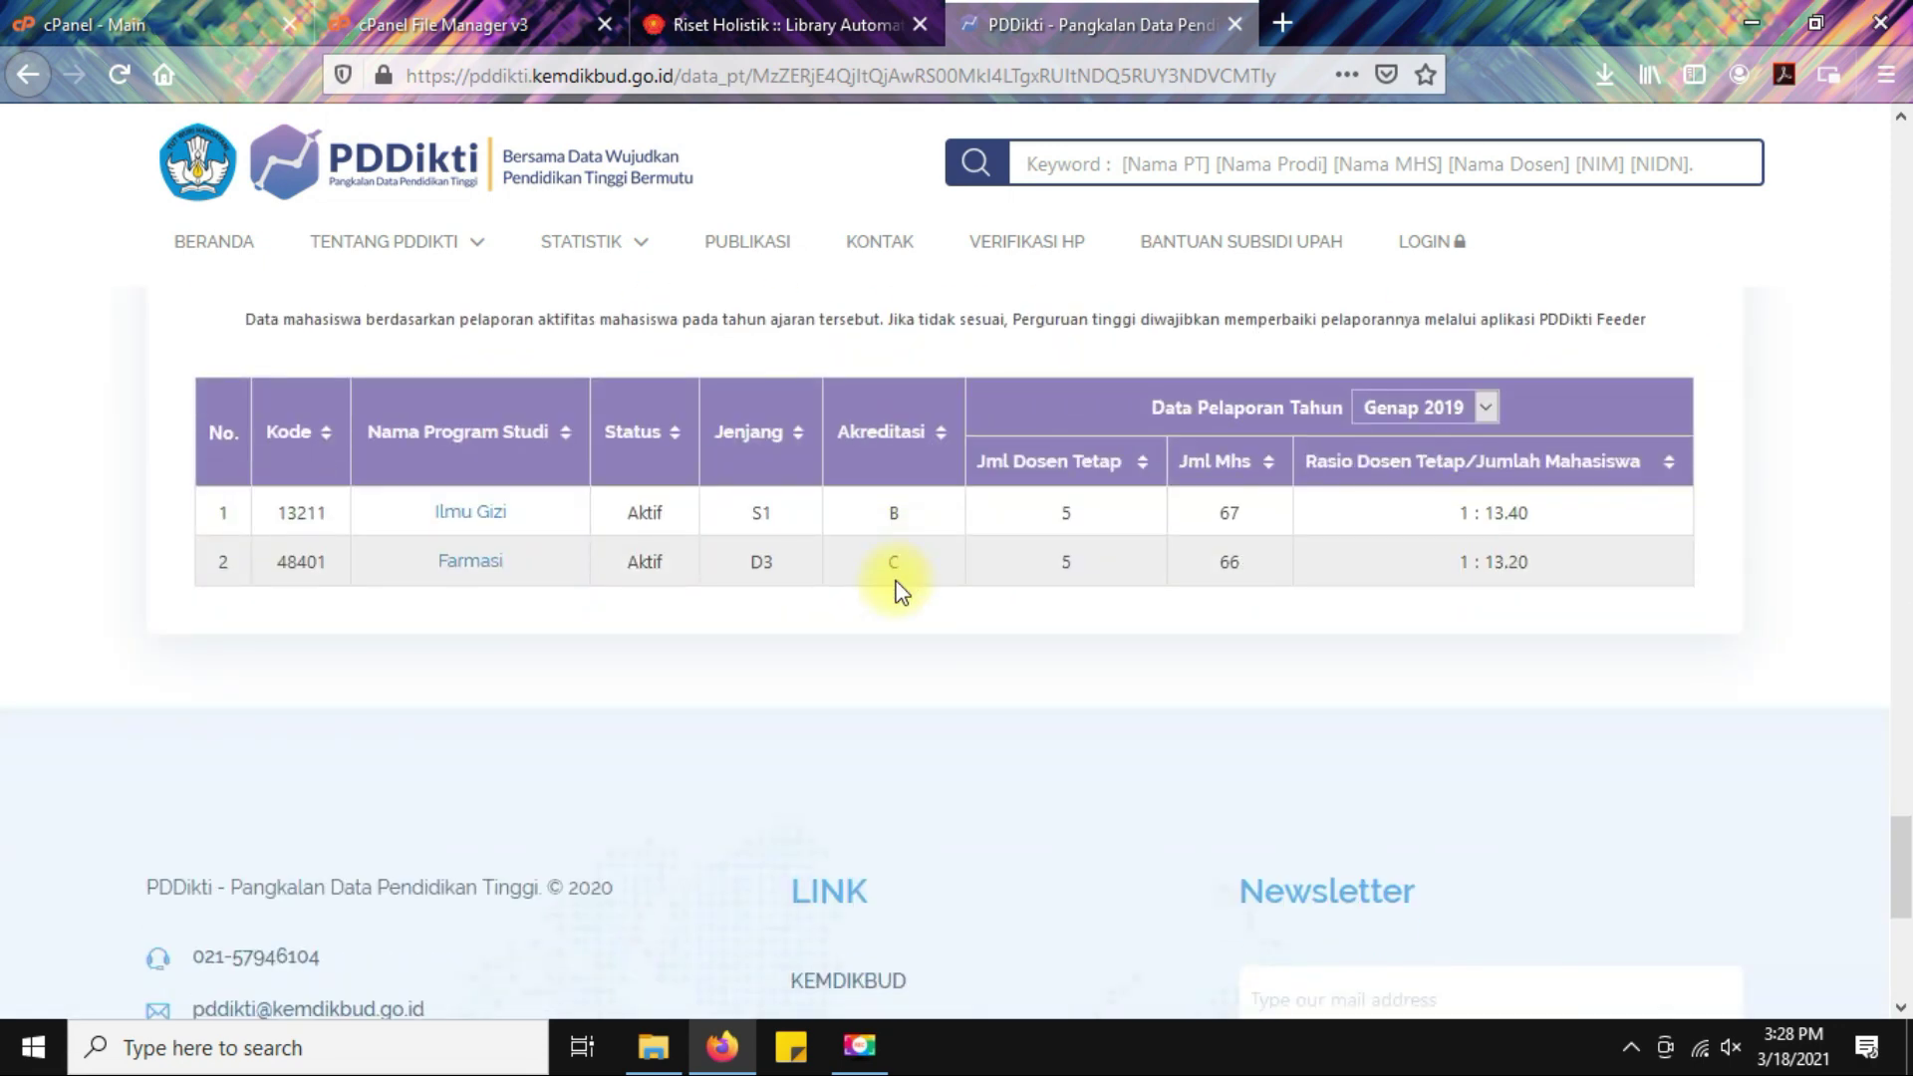
scroll(877, 576, "down", 2)
left_click_drag(269, 372, 317, 370)
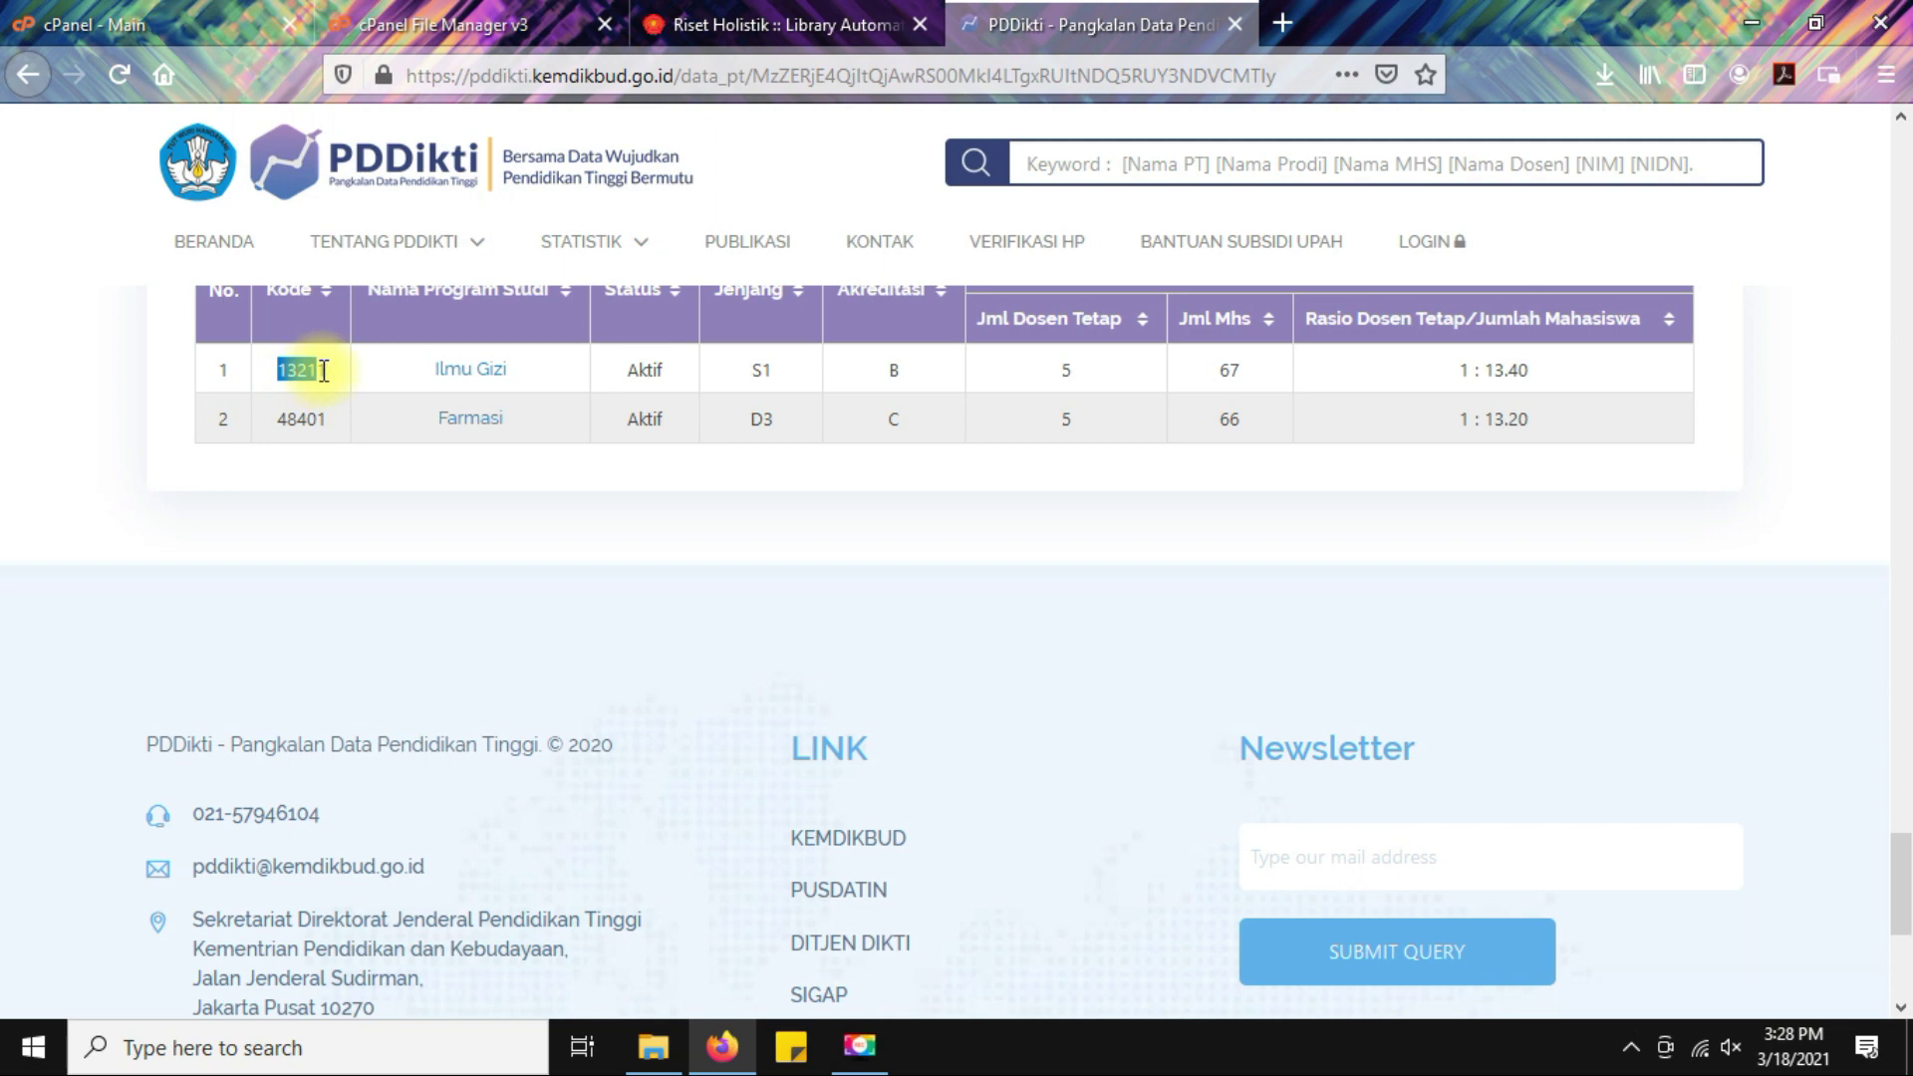
Compare codes 13211 Ilmu Gizi and 48401 Farmasi against SETIADI's Code Ministry list.
left_click(737, 24)
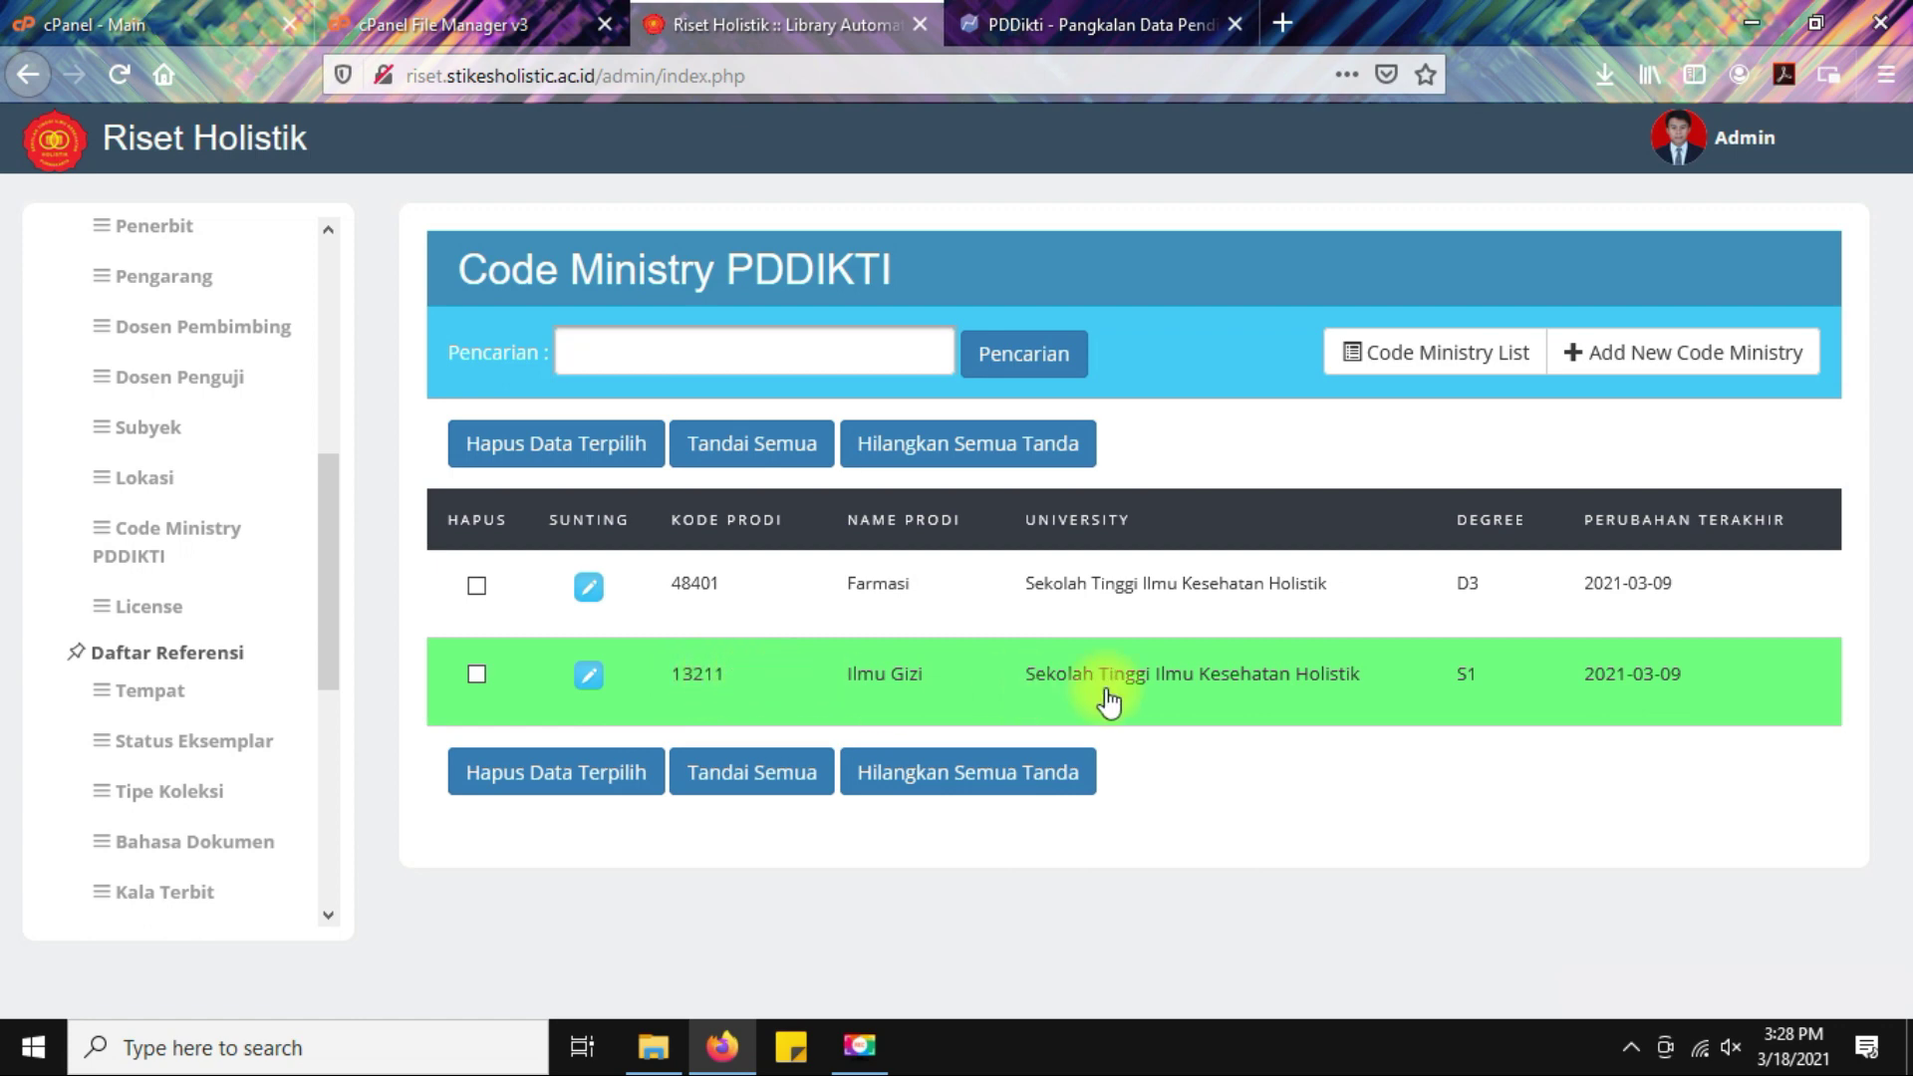
left_click(997, 26)
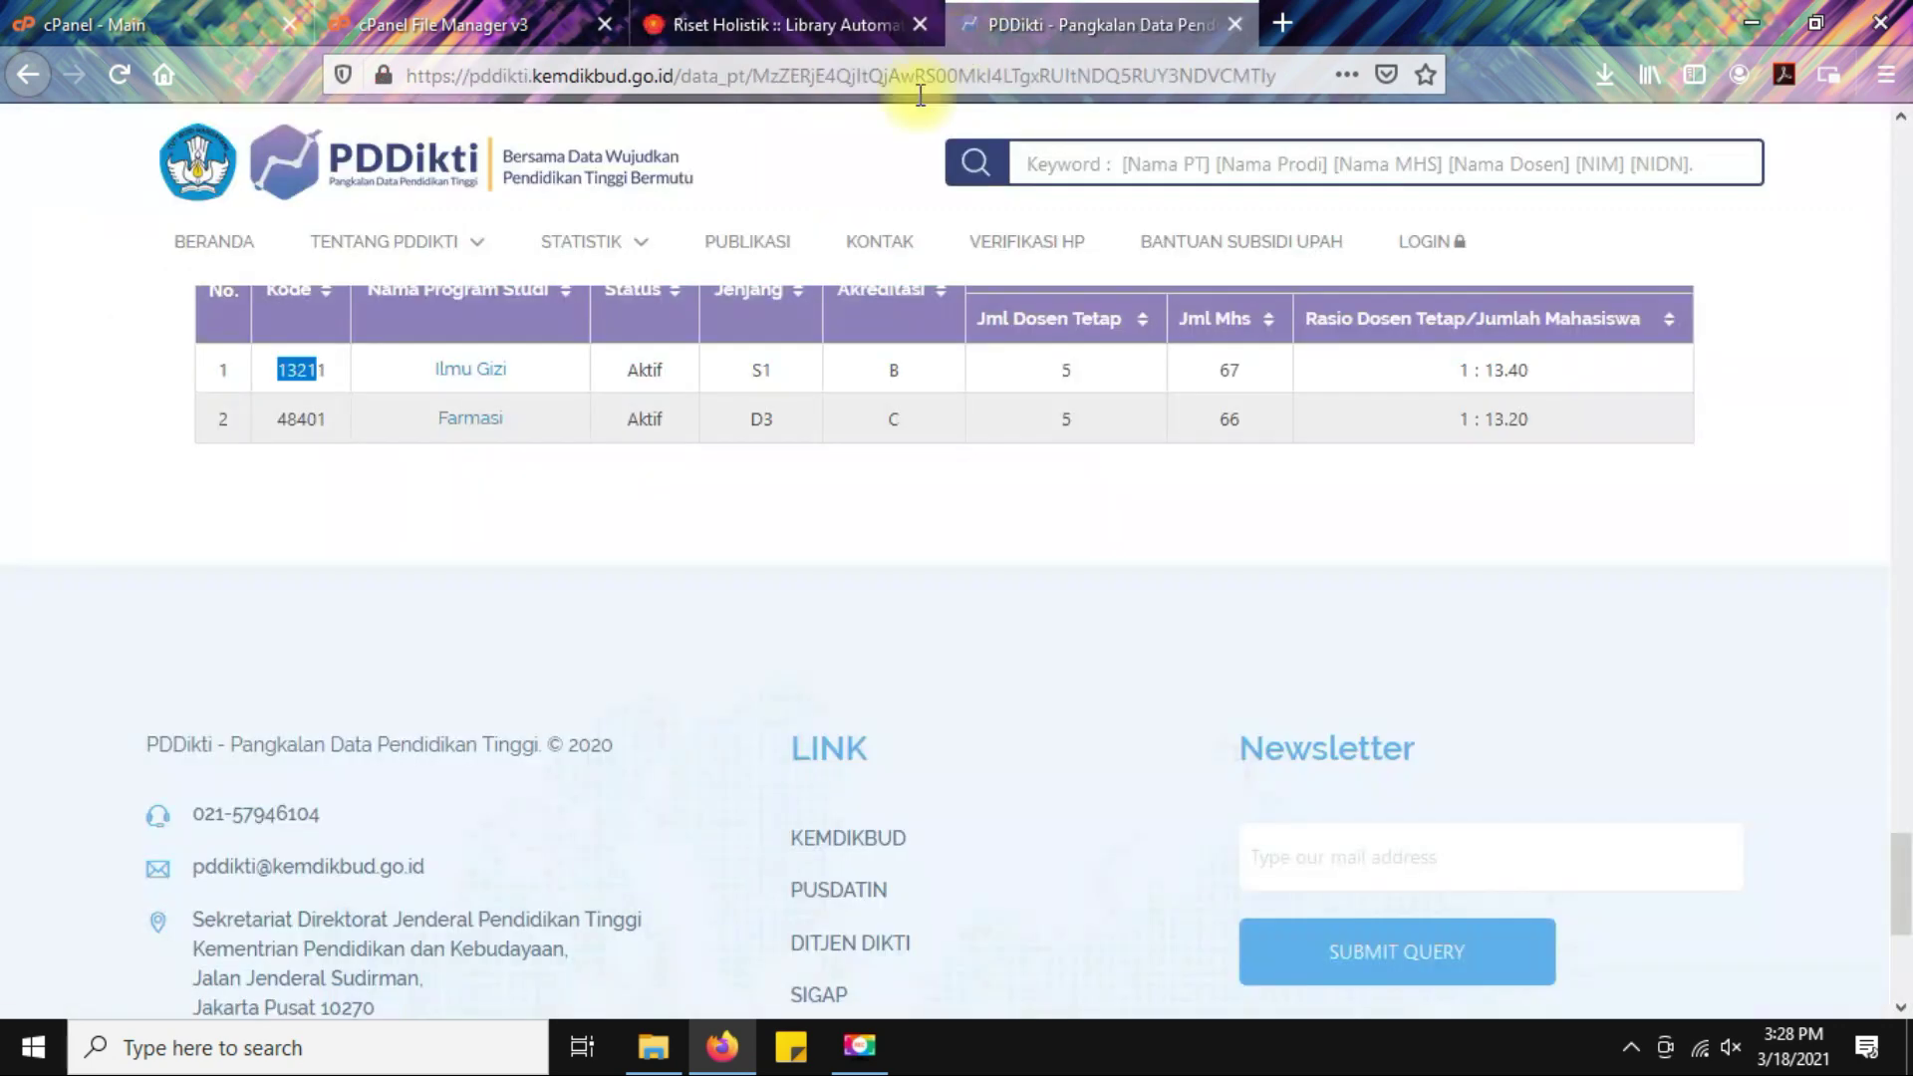
left_click(354, 511)
left_click(782, 24)
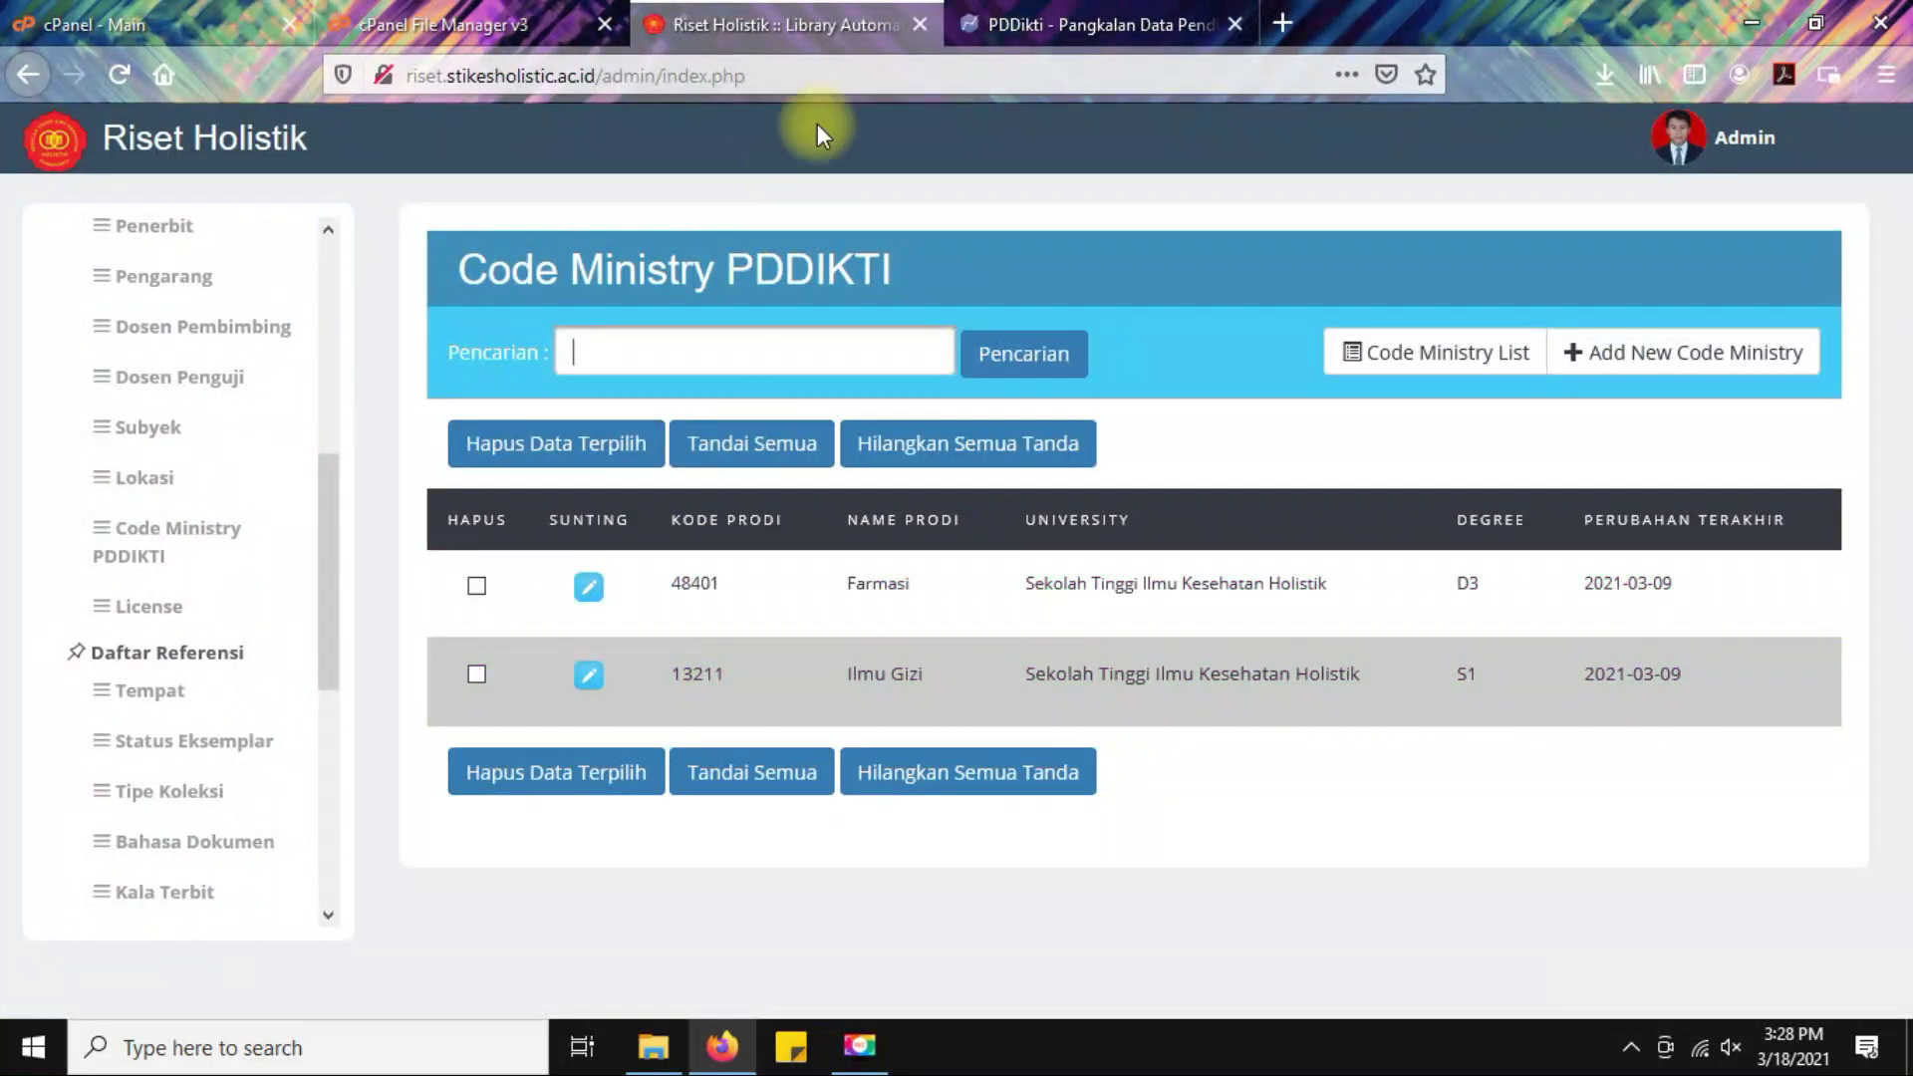
left_click(1022, 14)
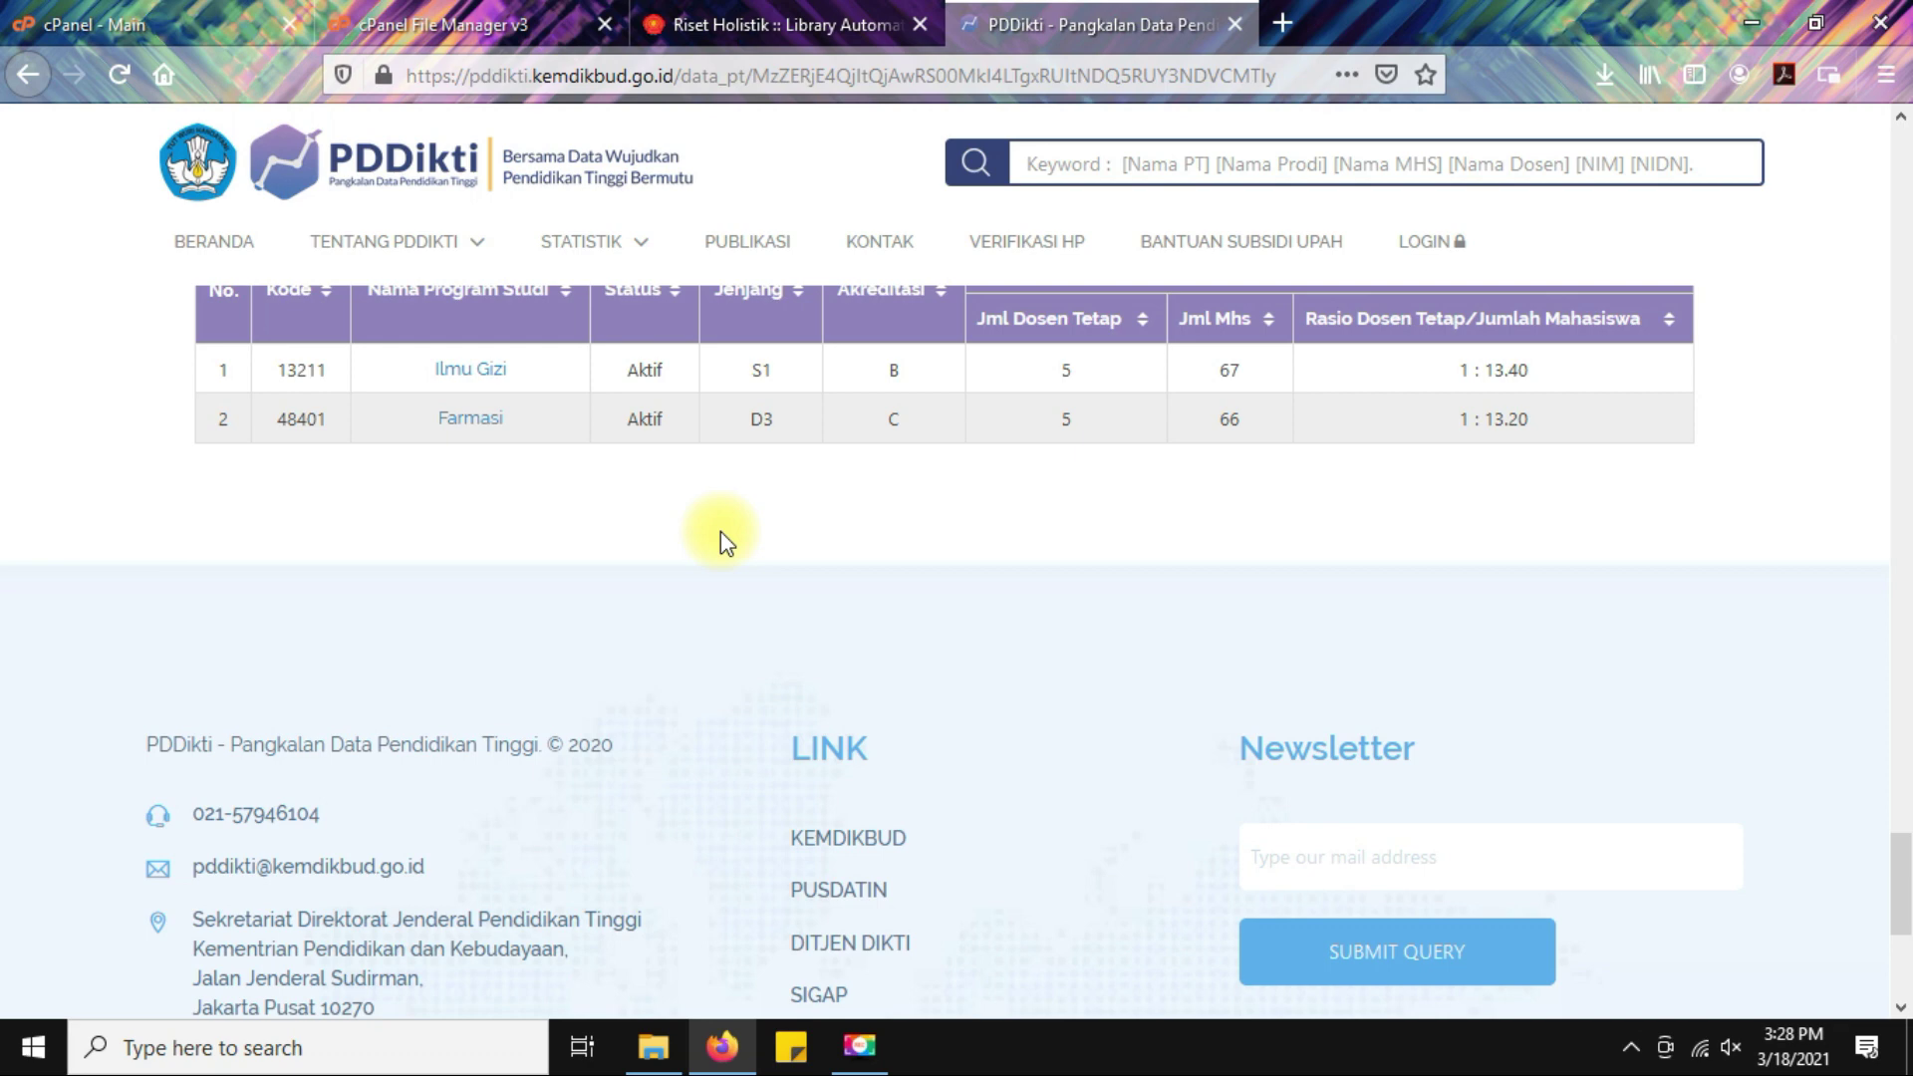
scroll(720, 531, "up", 2)
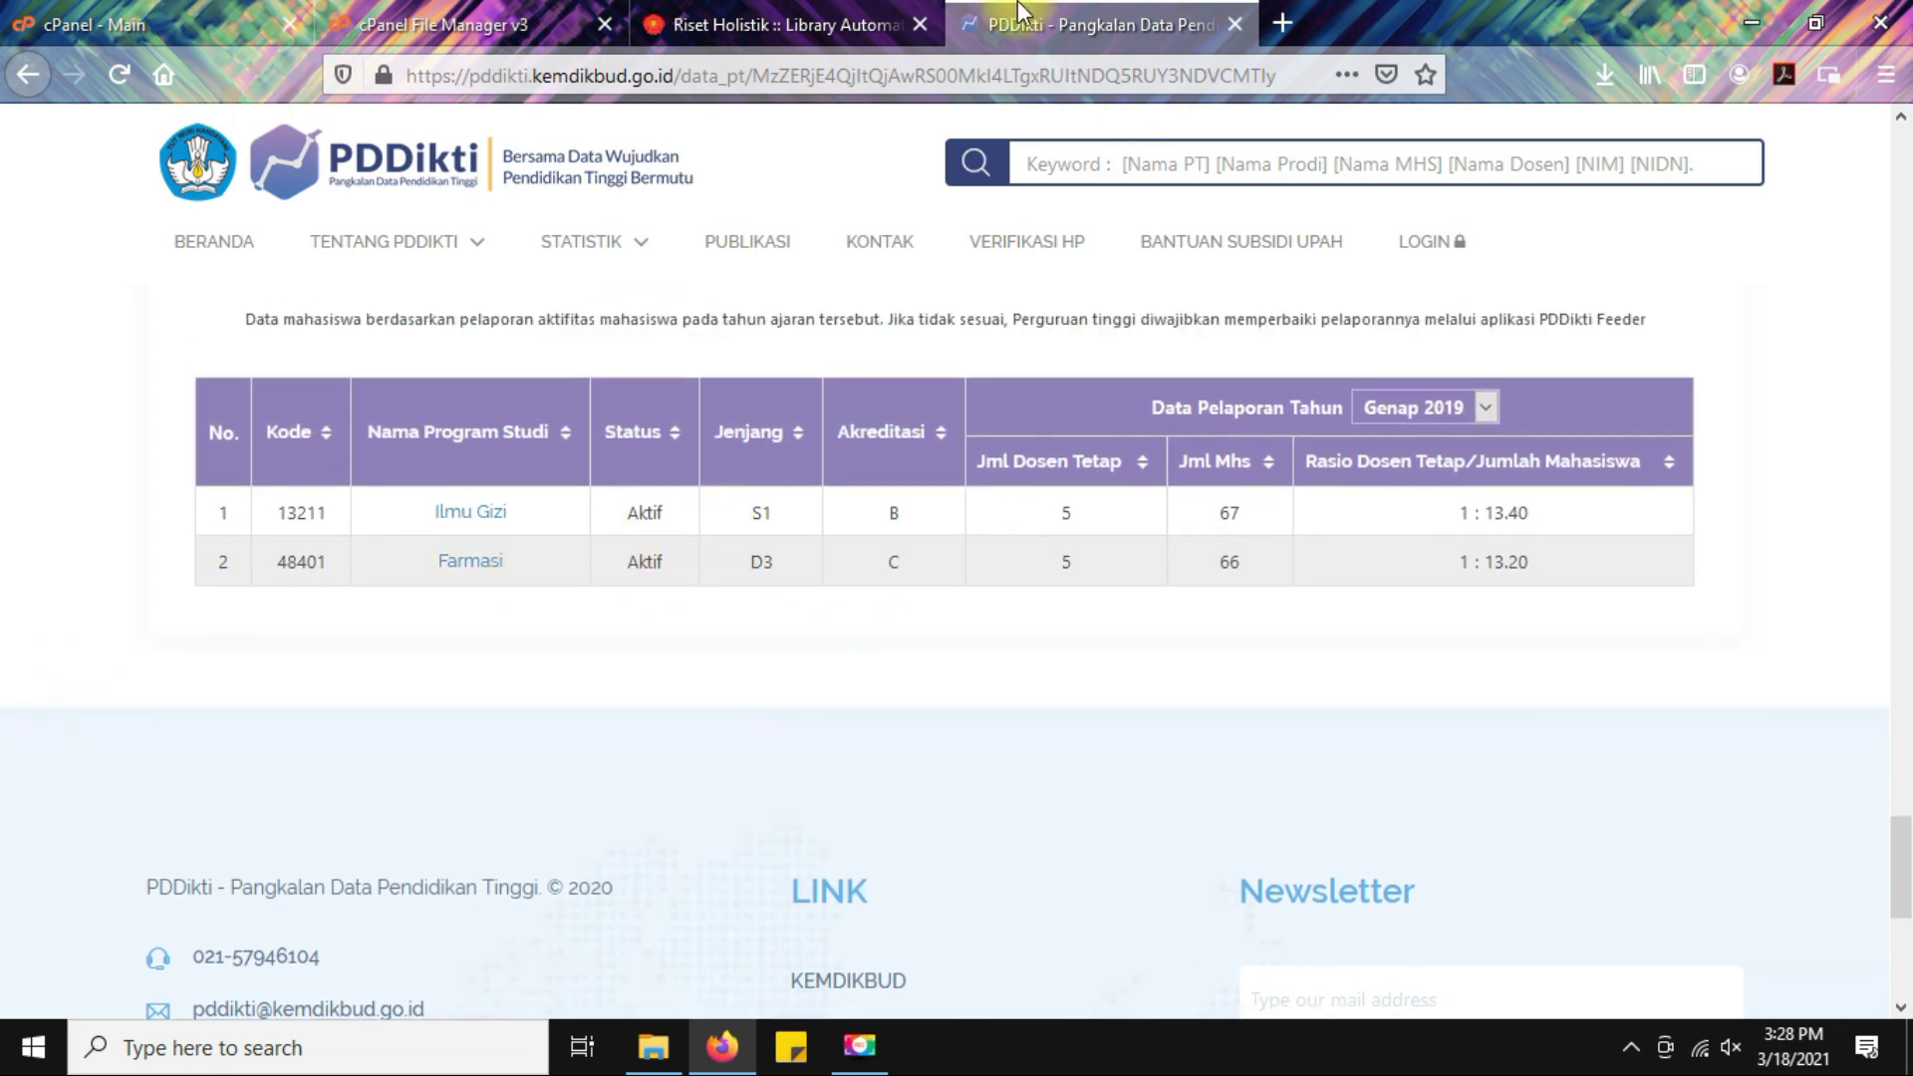
left_click(828, 5)
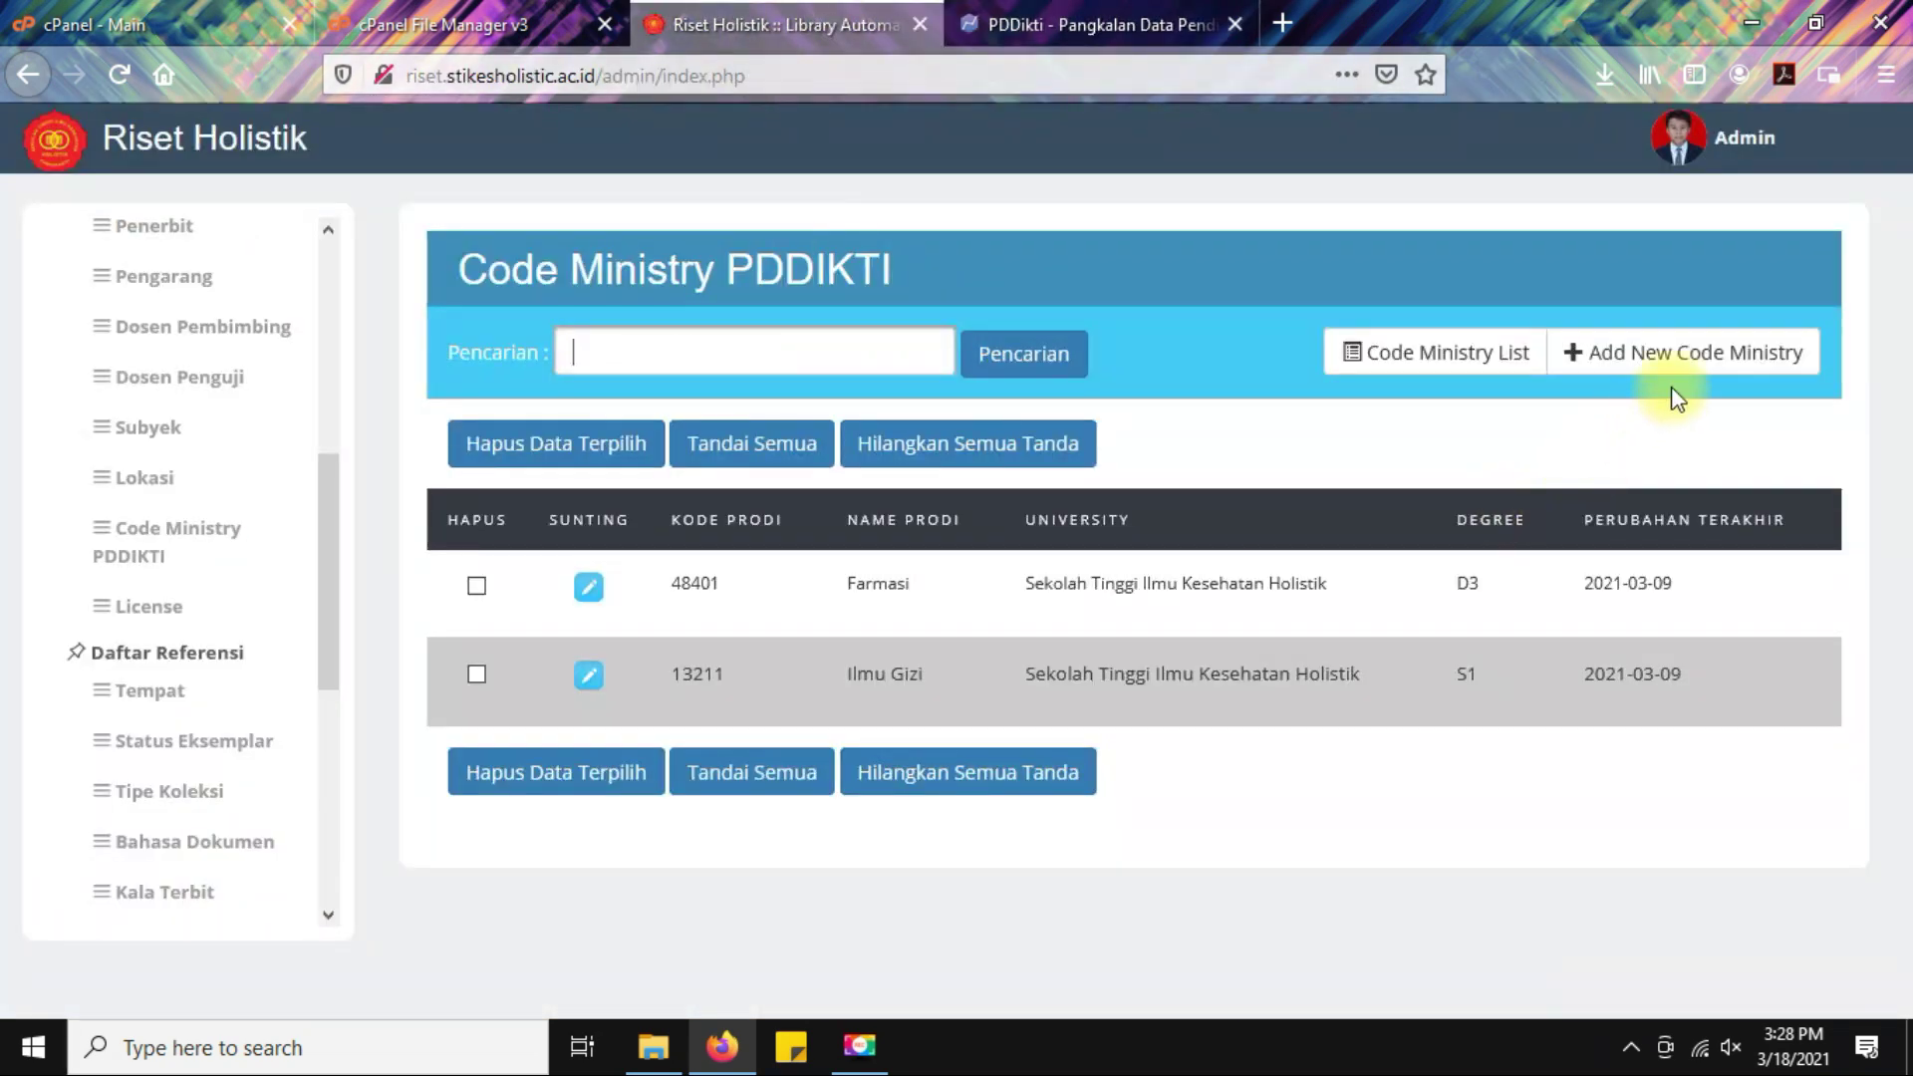
Open the Add New Code Ministry form and look over its fields, leaving Degree at D1.
left_click(1708, 366)
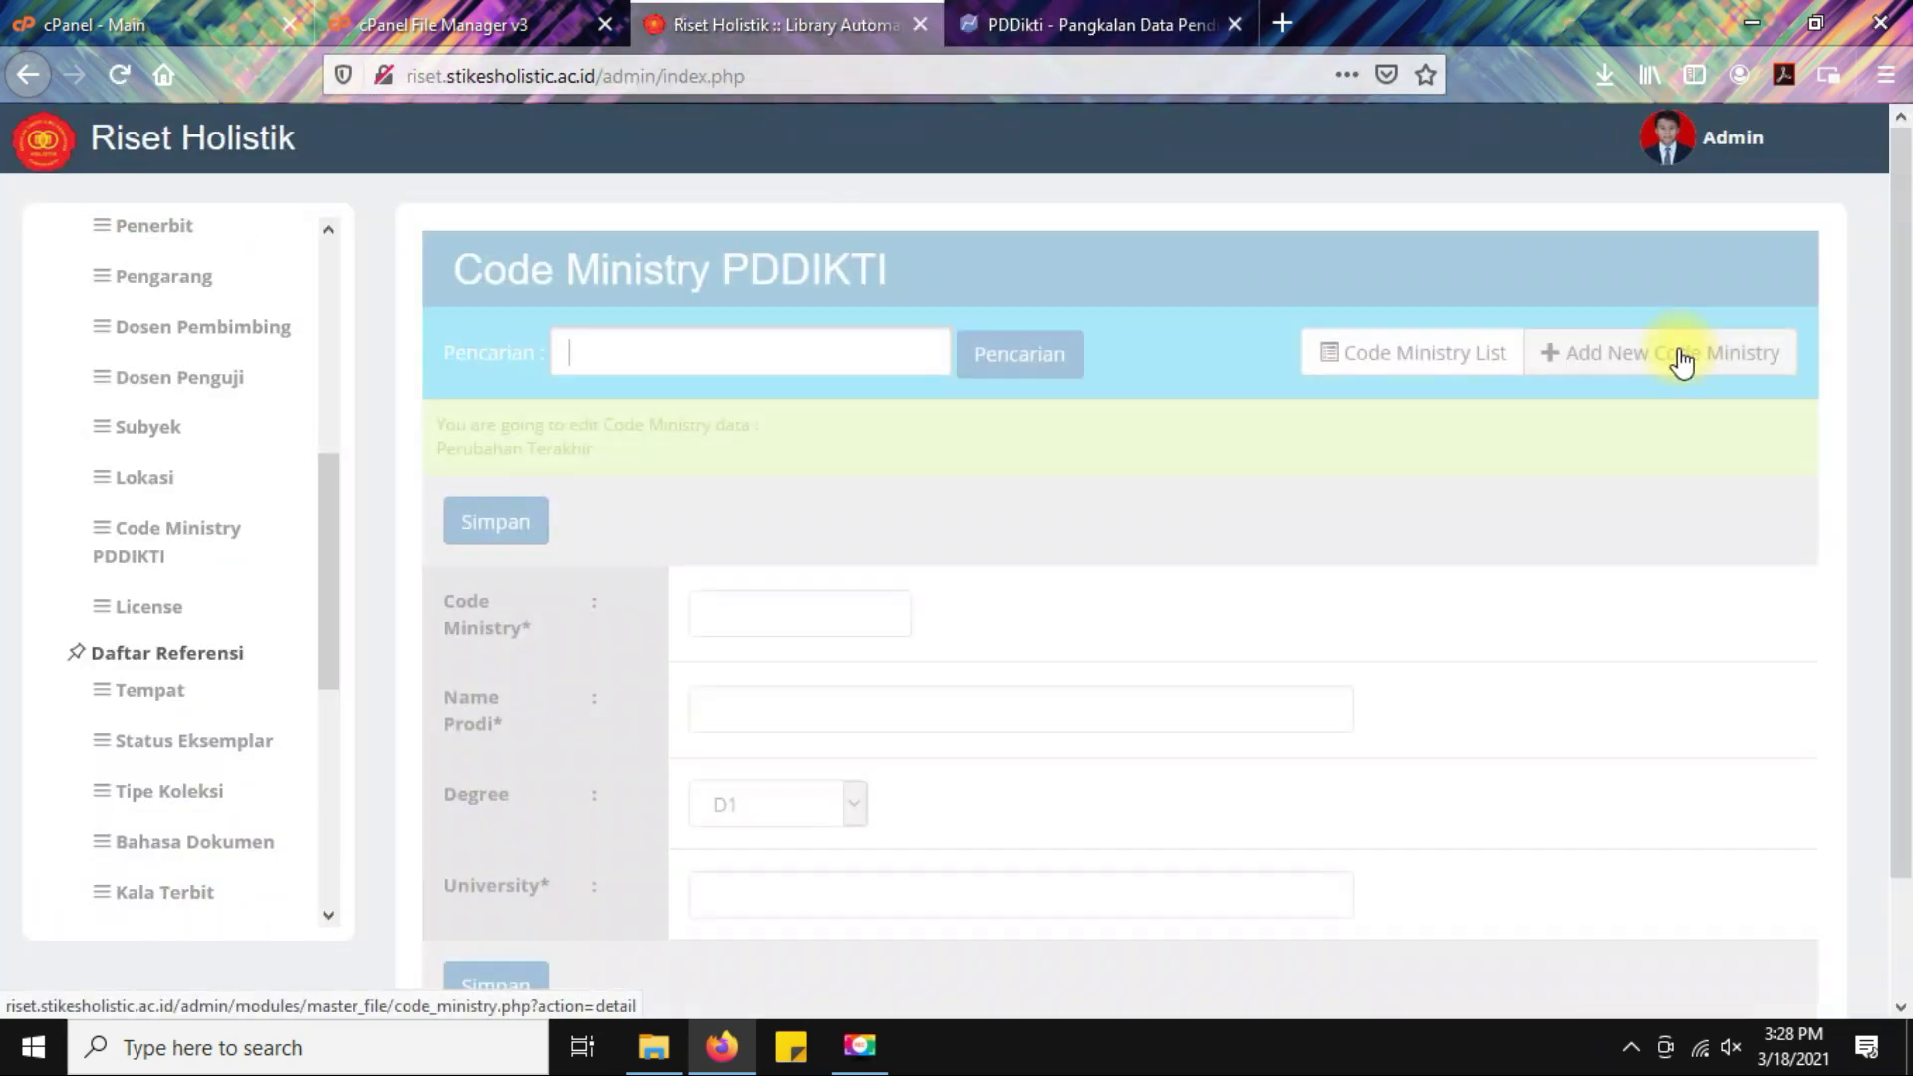
scroll(1045, 542, "down", 2)
left_click(810, 486)
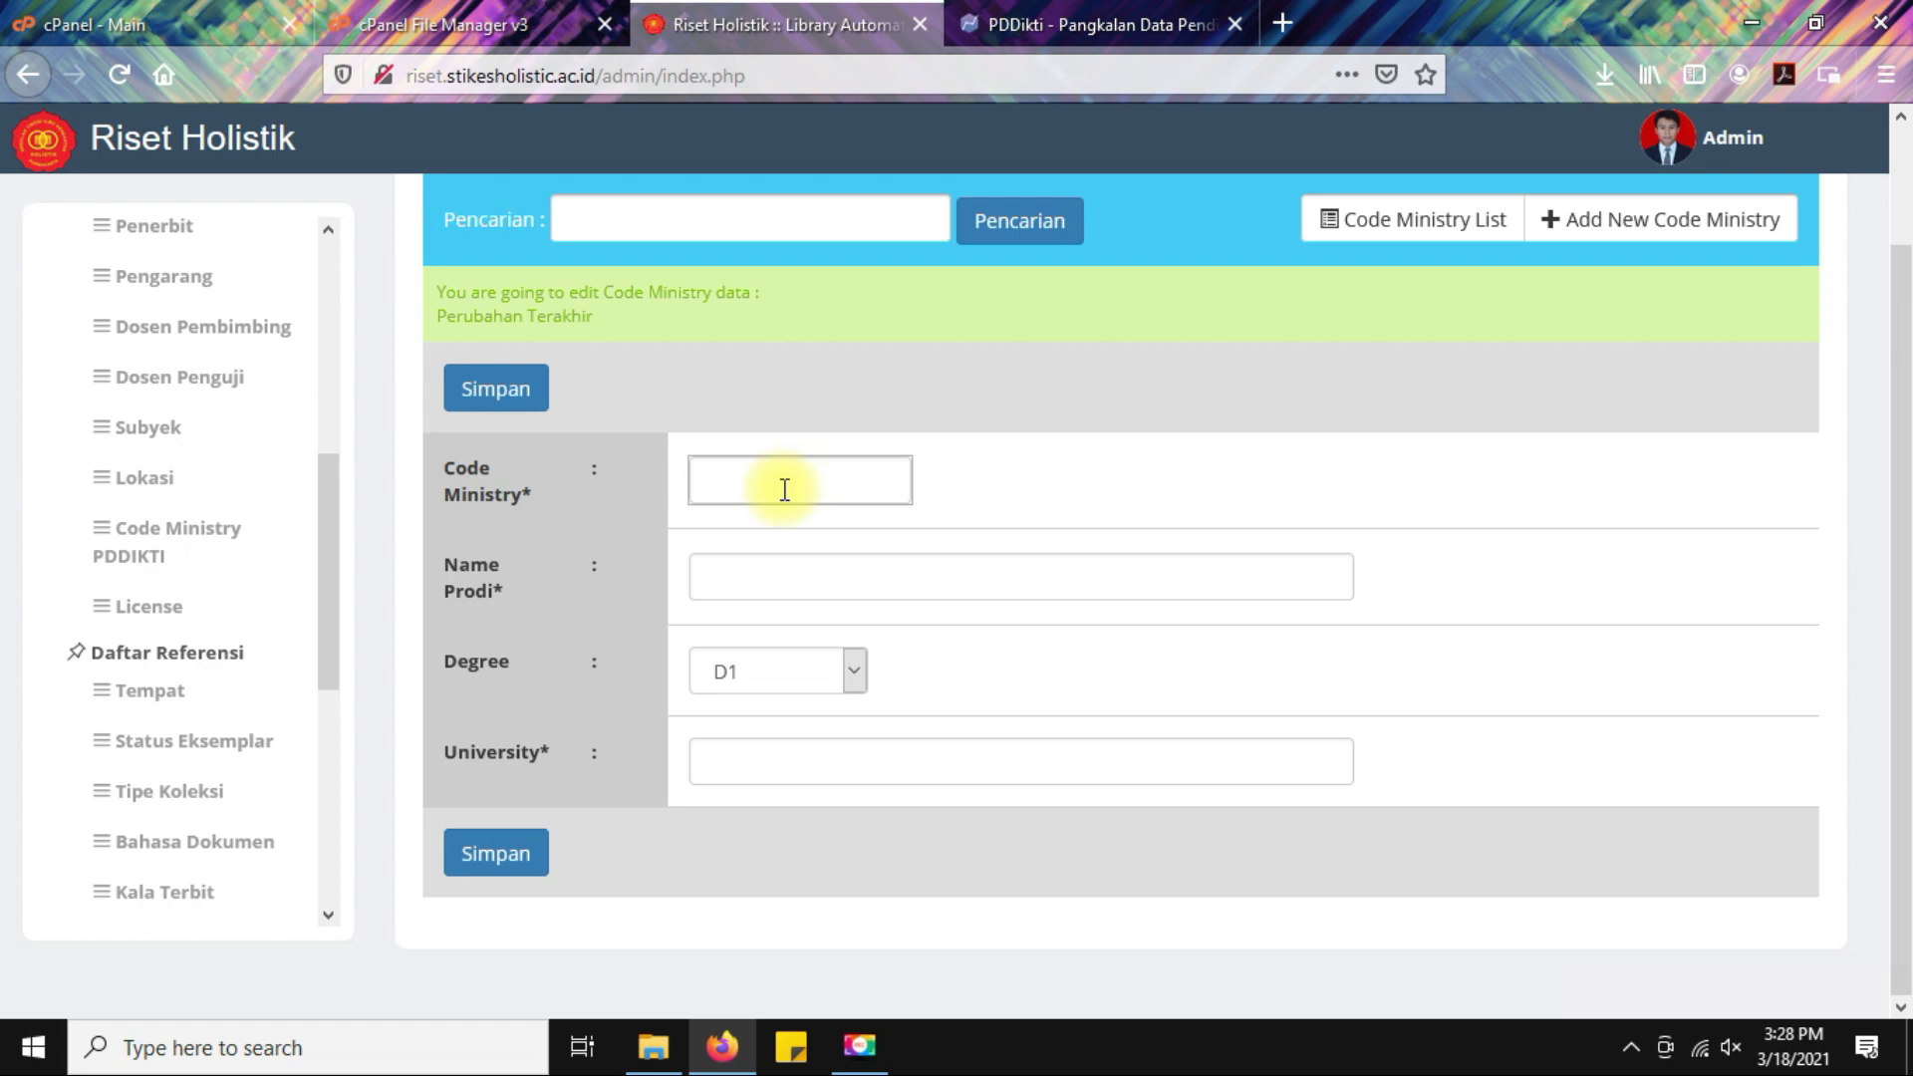
left_click(748, 580)
left_click(832, 682)
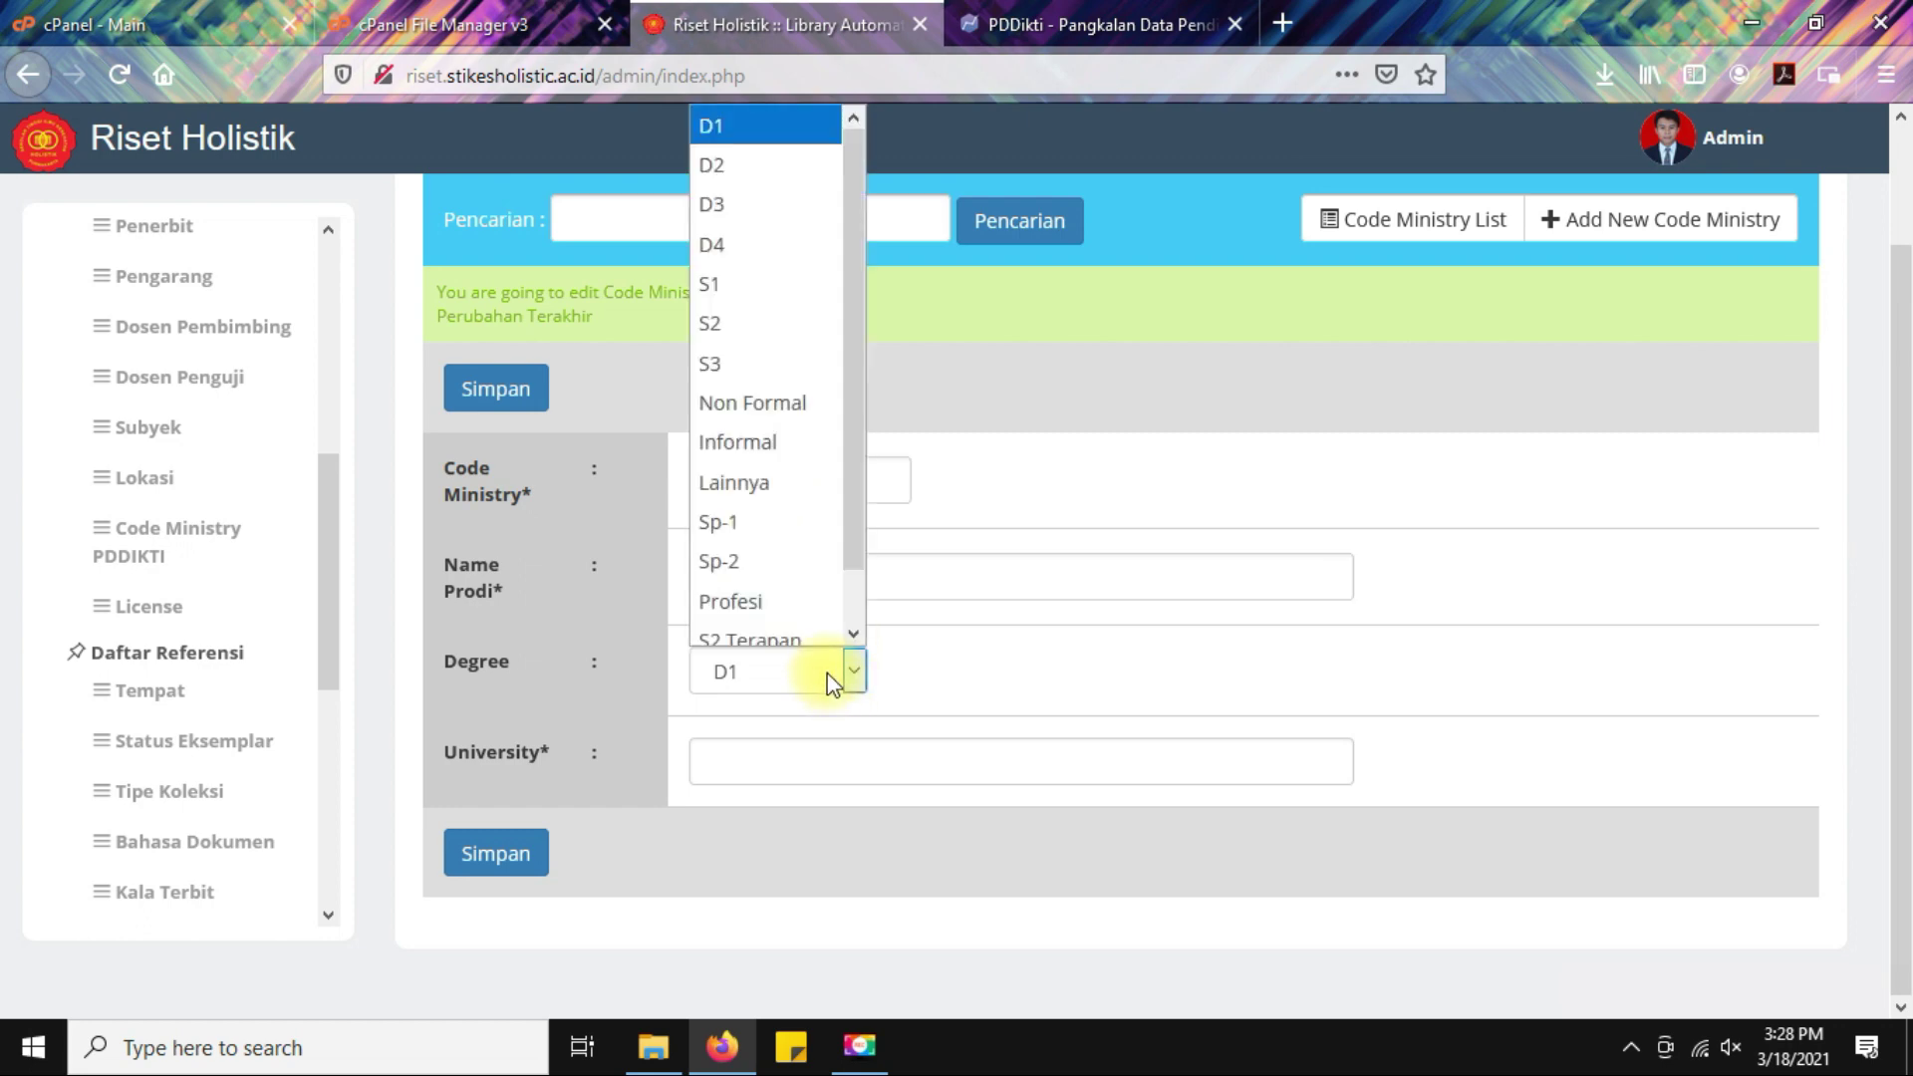
left_click(1192, 434)
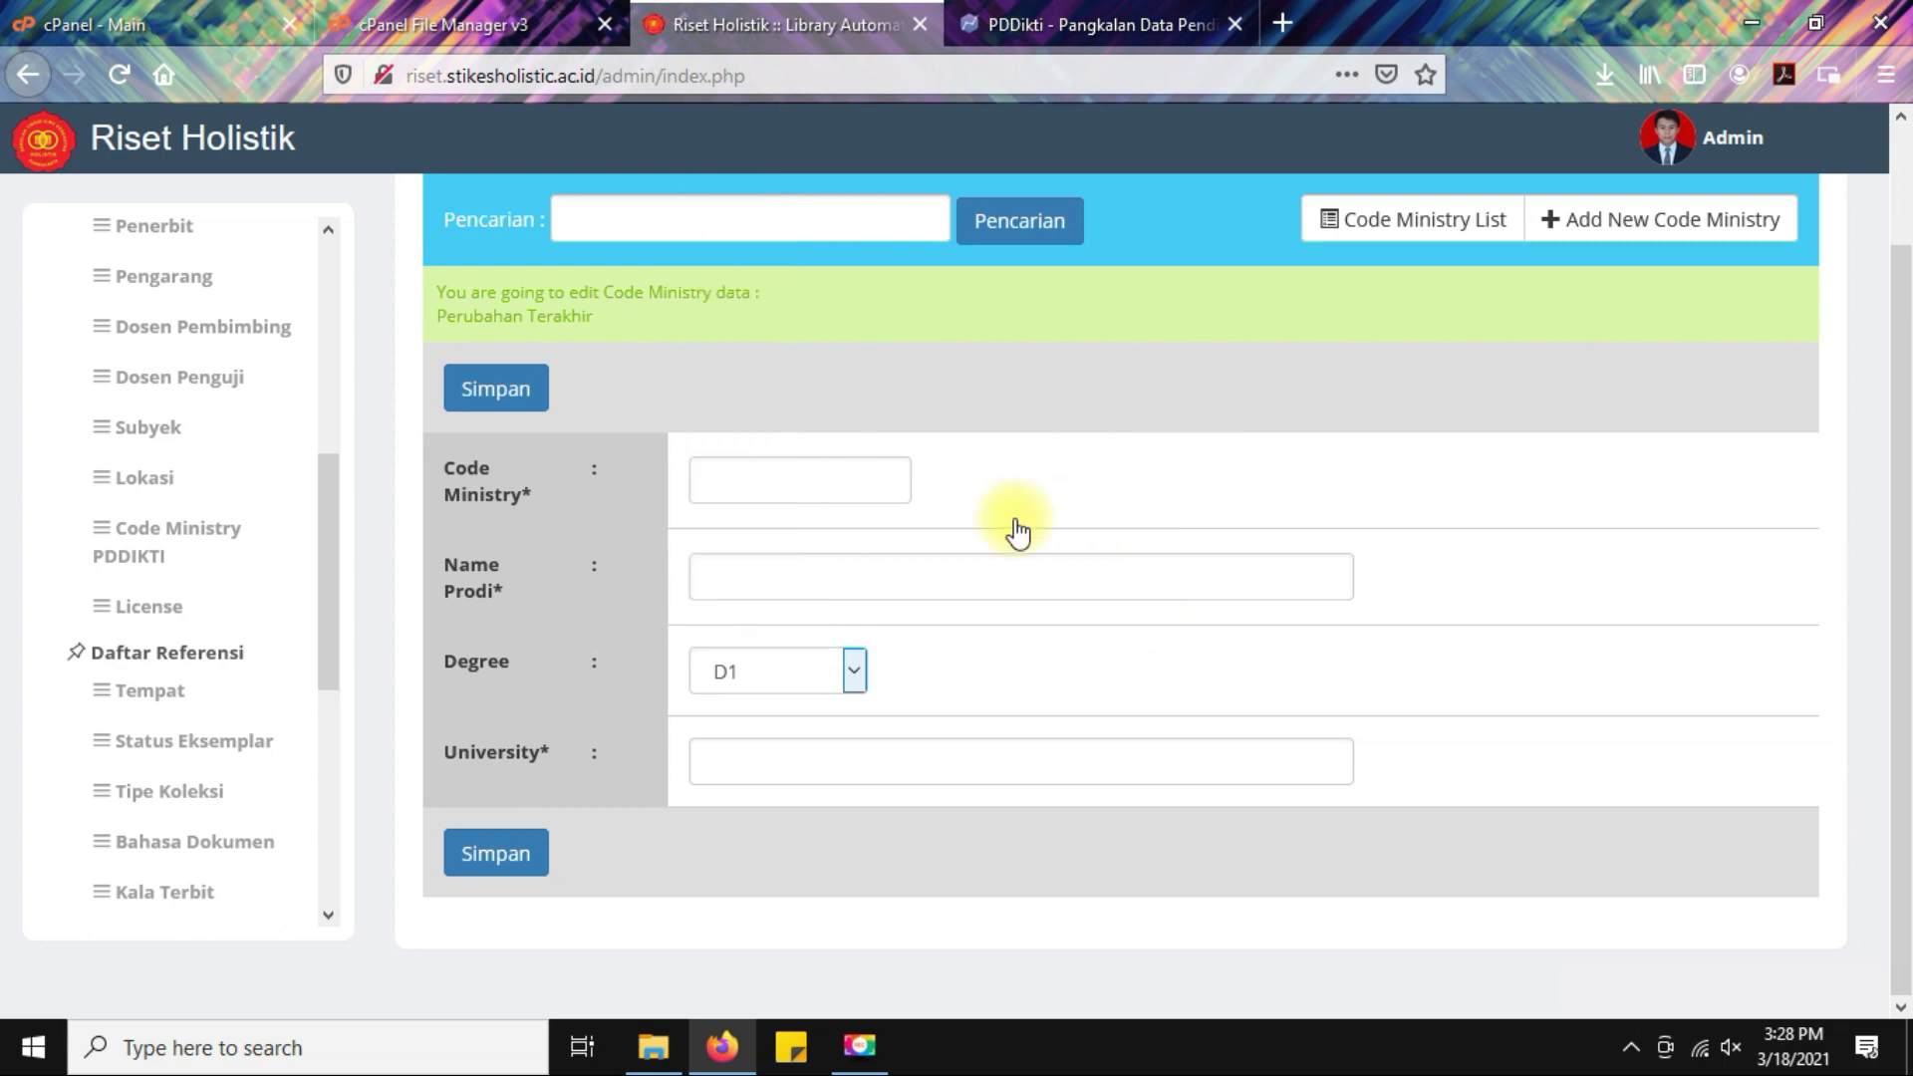
left_click(798, 766)
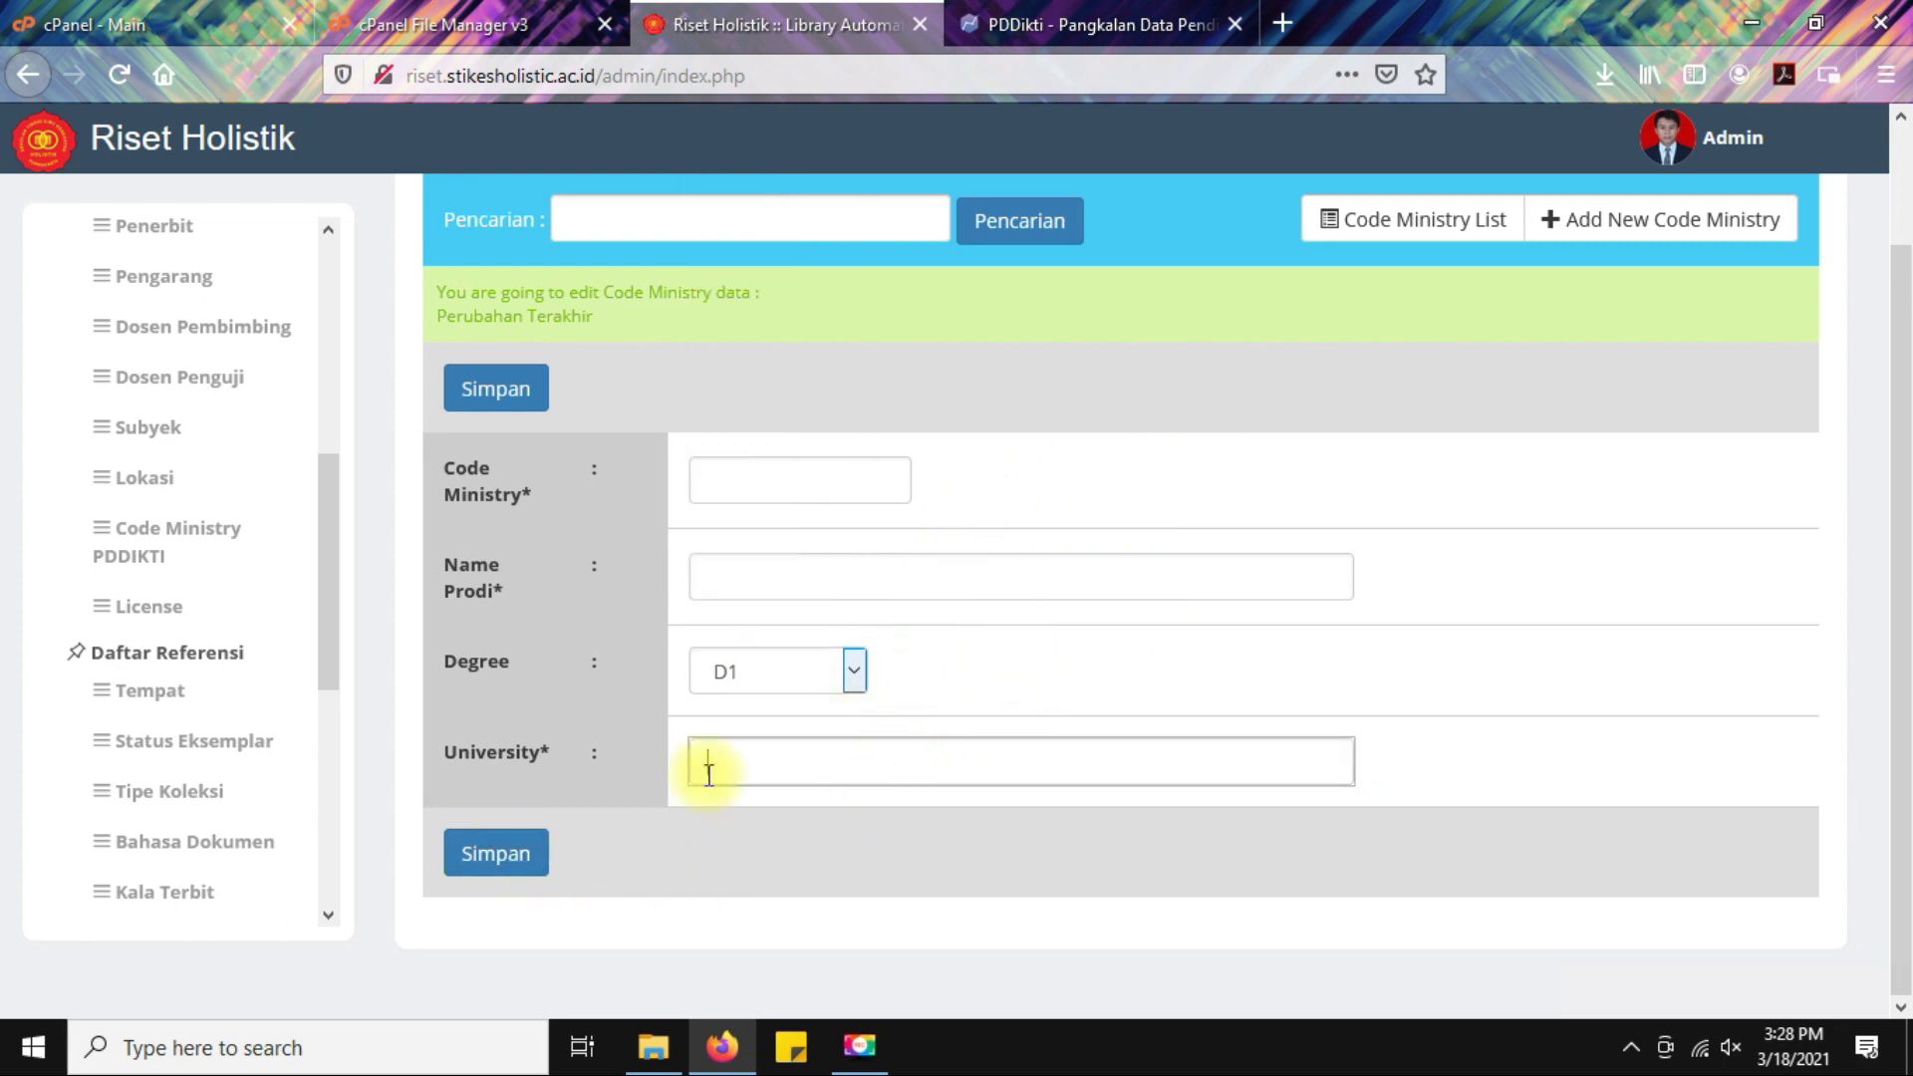
Leave the form unsaved and view the Code Ministry PDDIKTI and License lists, ending on Tempat.
left_click(180, 543)
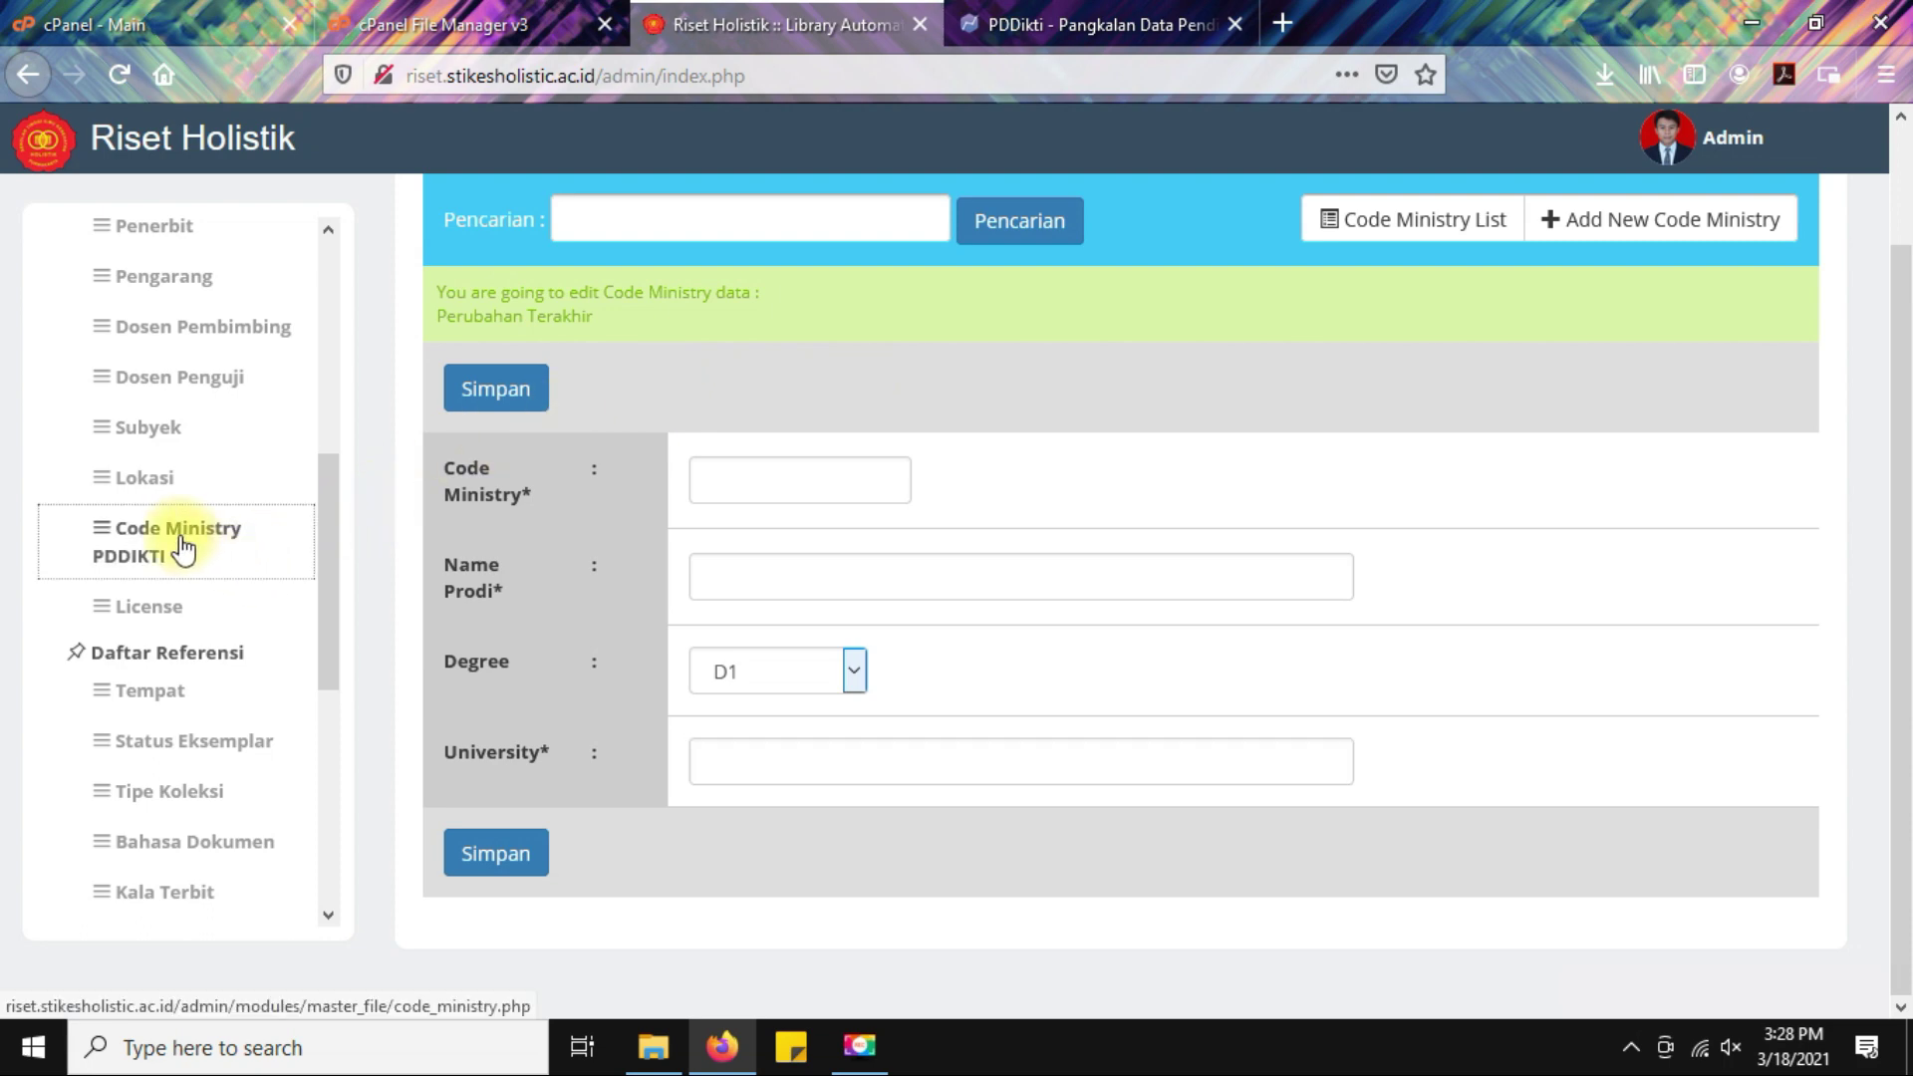
left_click(148, 604)
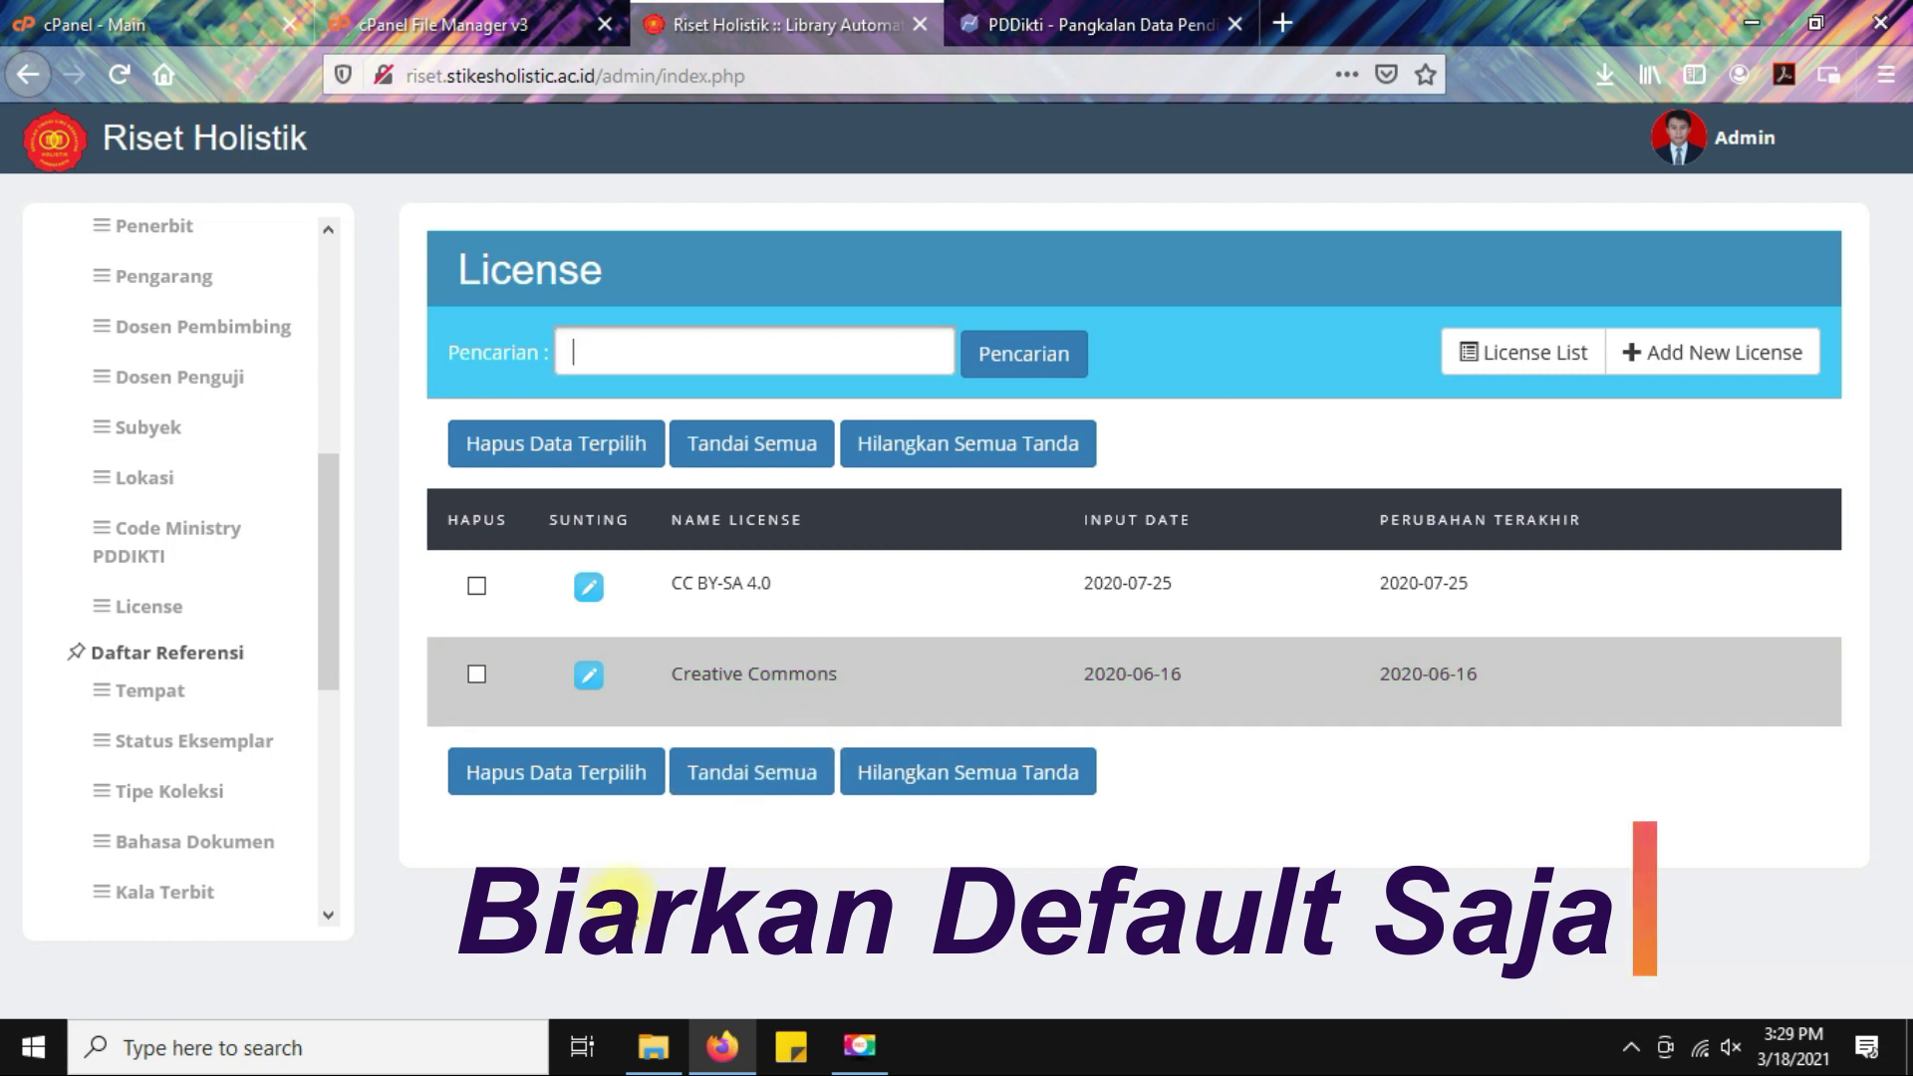
left_click(148, 698)
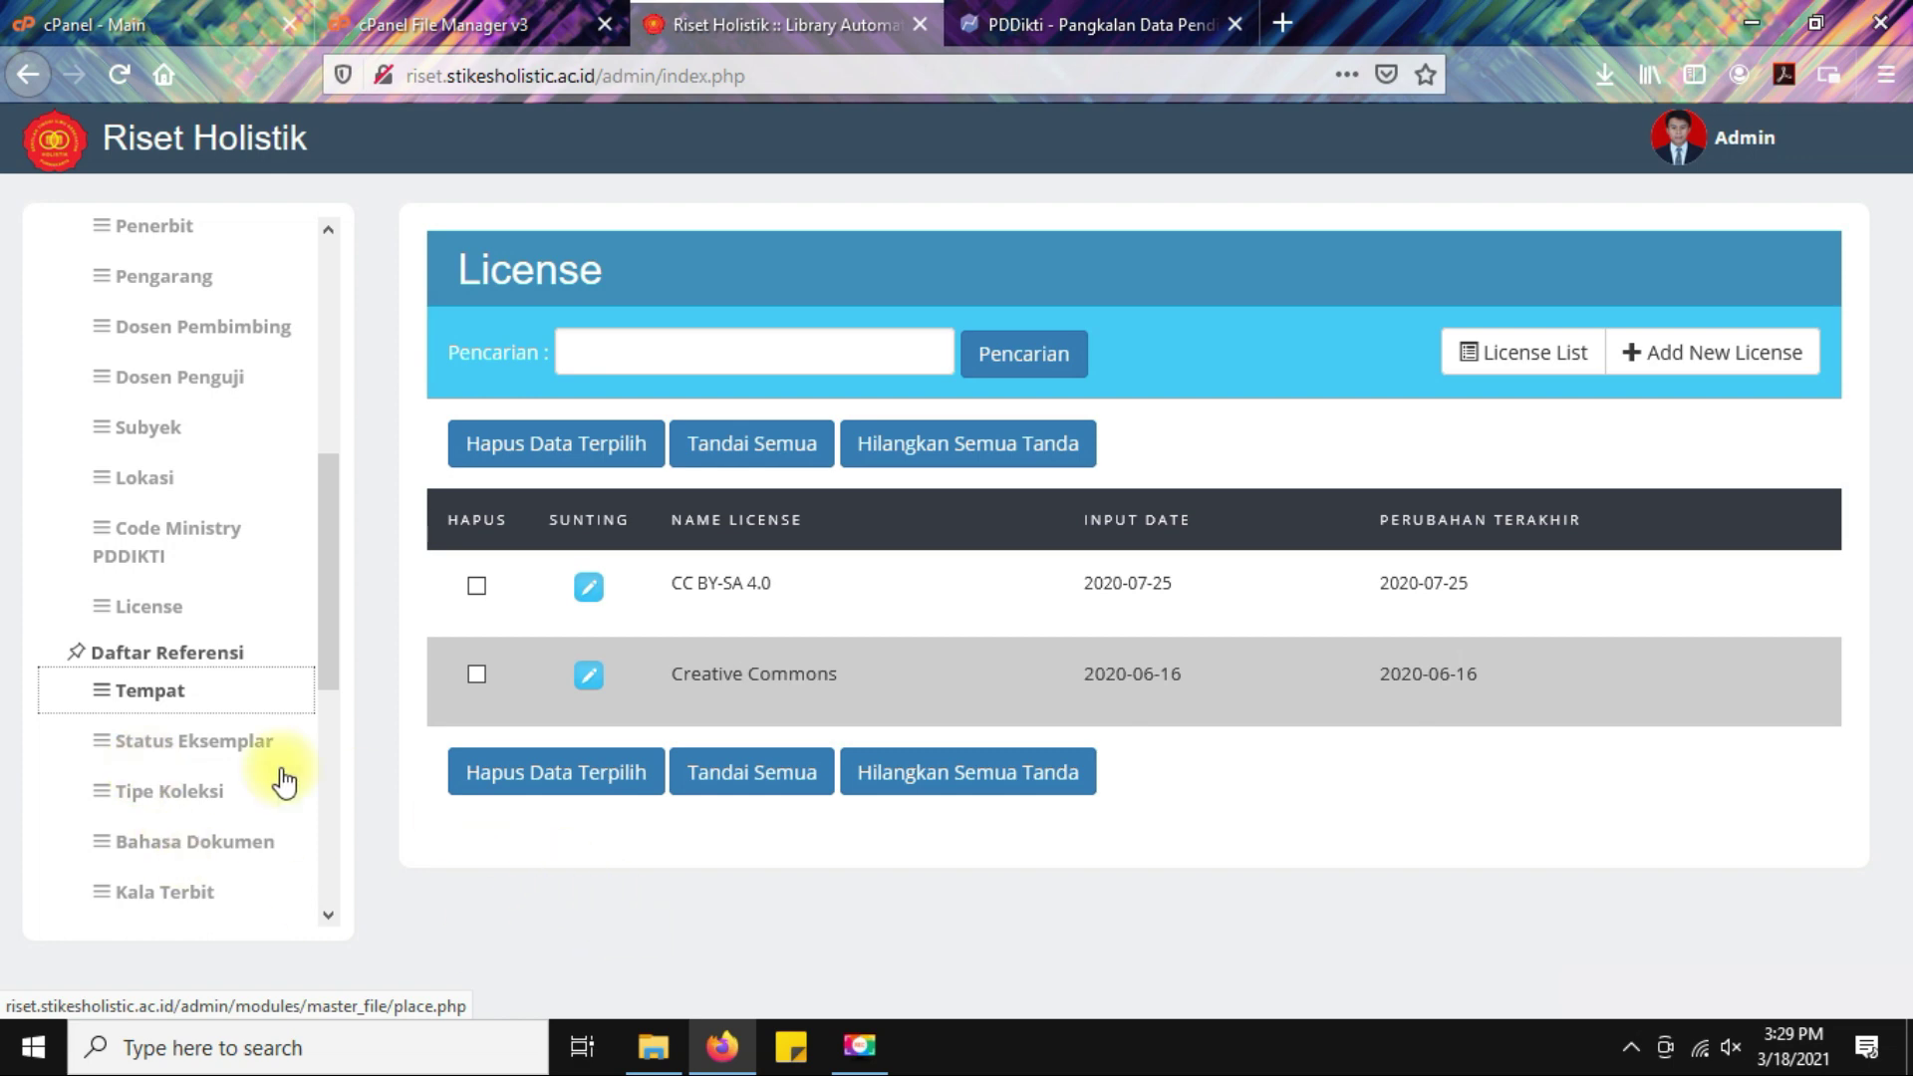
left_click(149, 698)
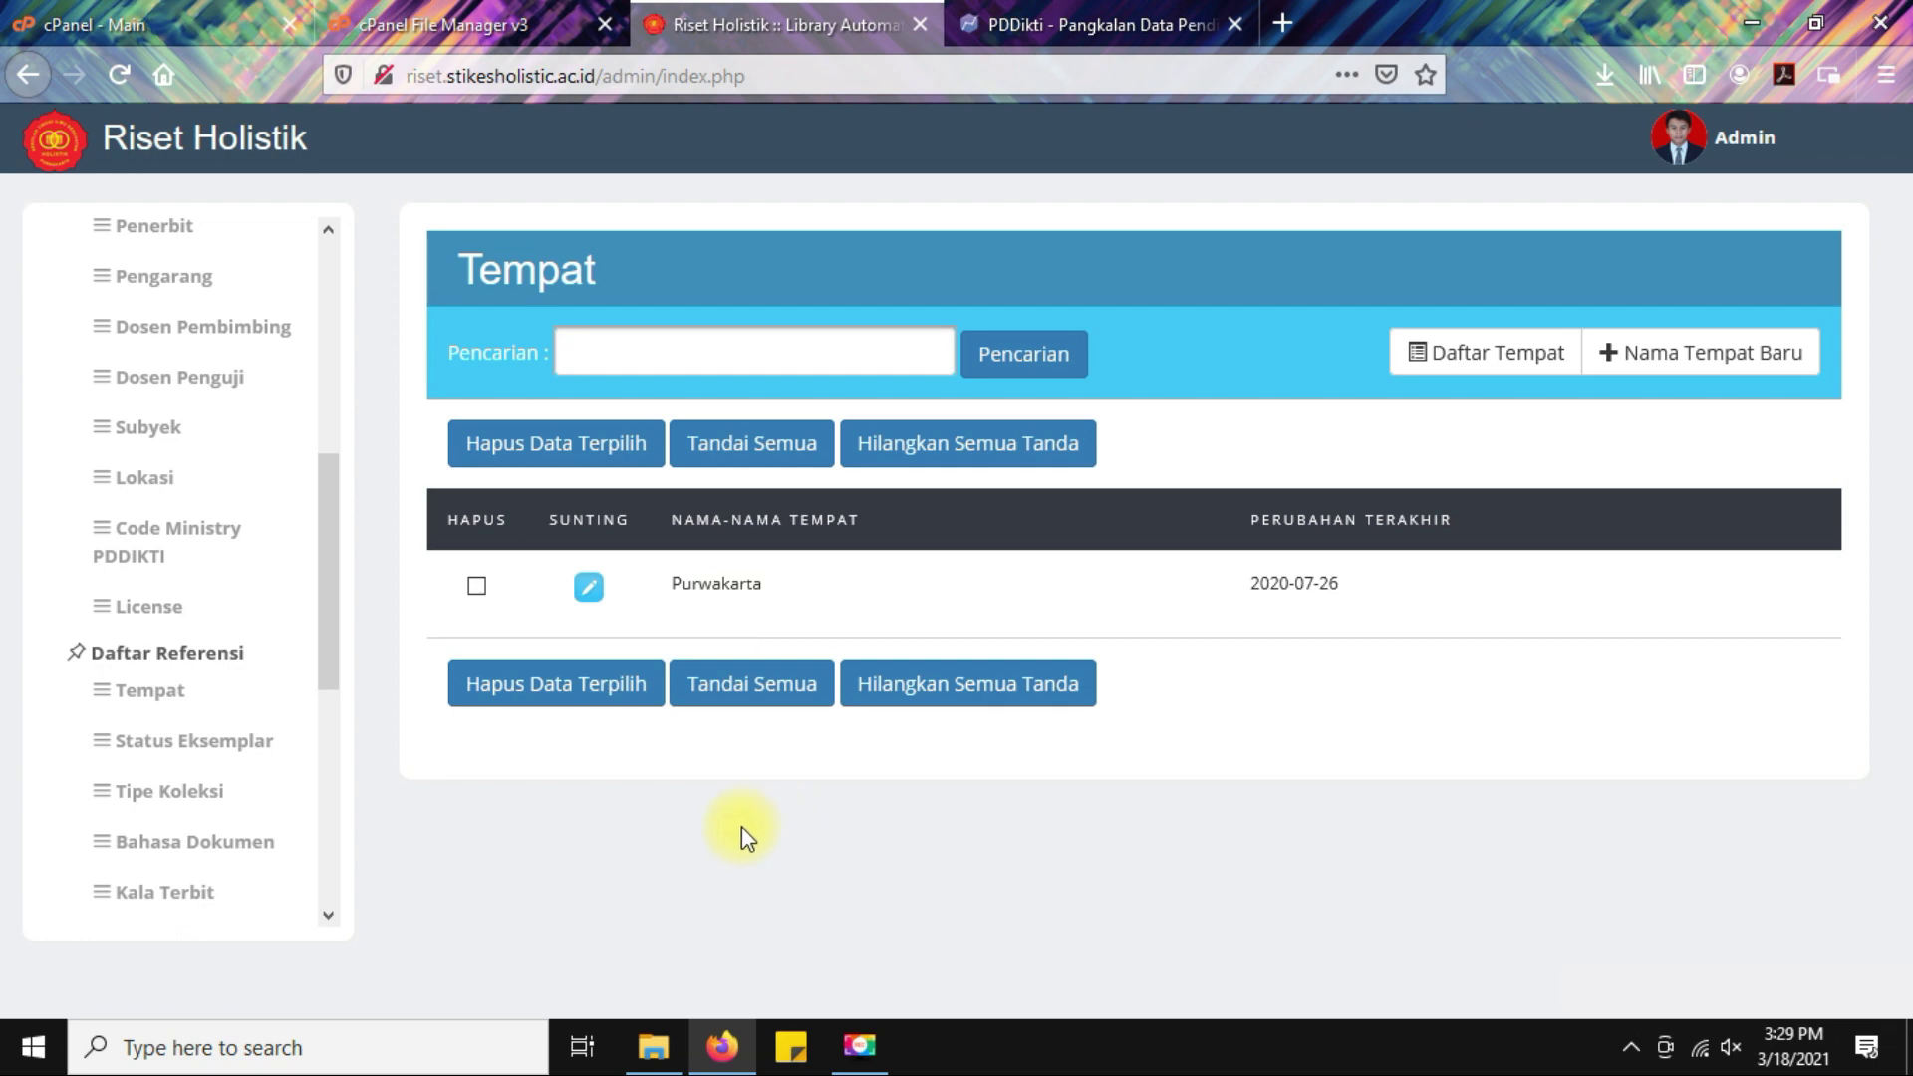
View the Status Eksemplar and Tipe Koleksi lists, then the GMD list with its SK and TA entries.
left_click(129, 745)
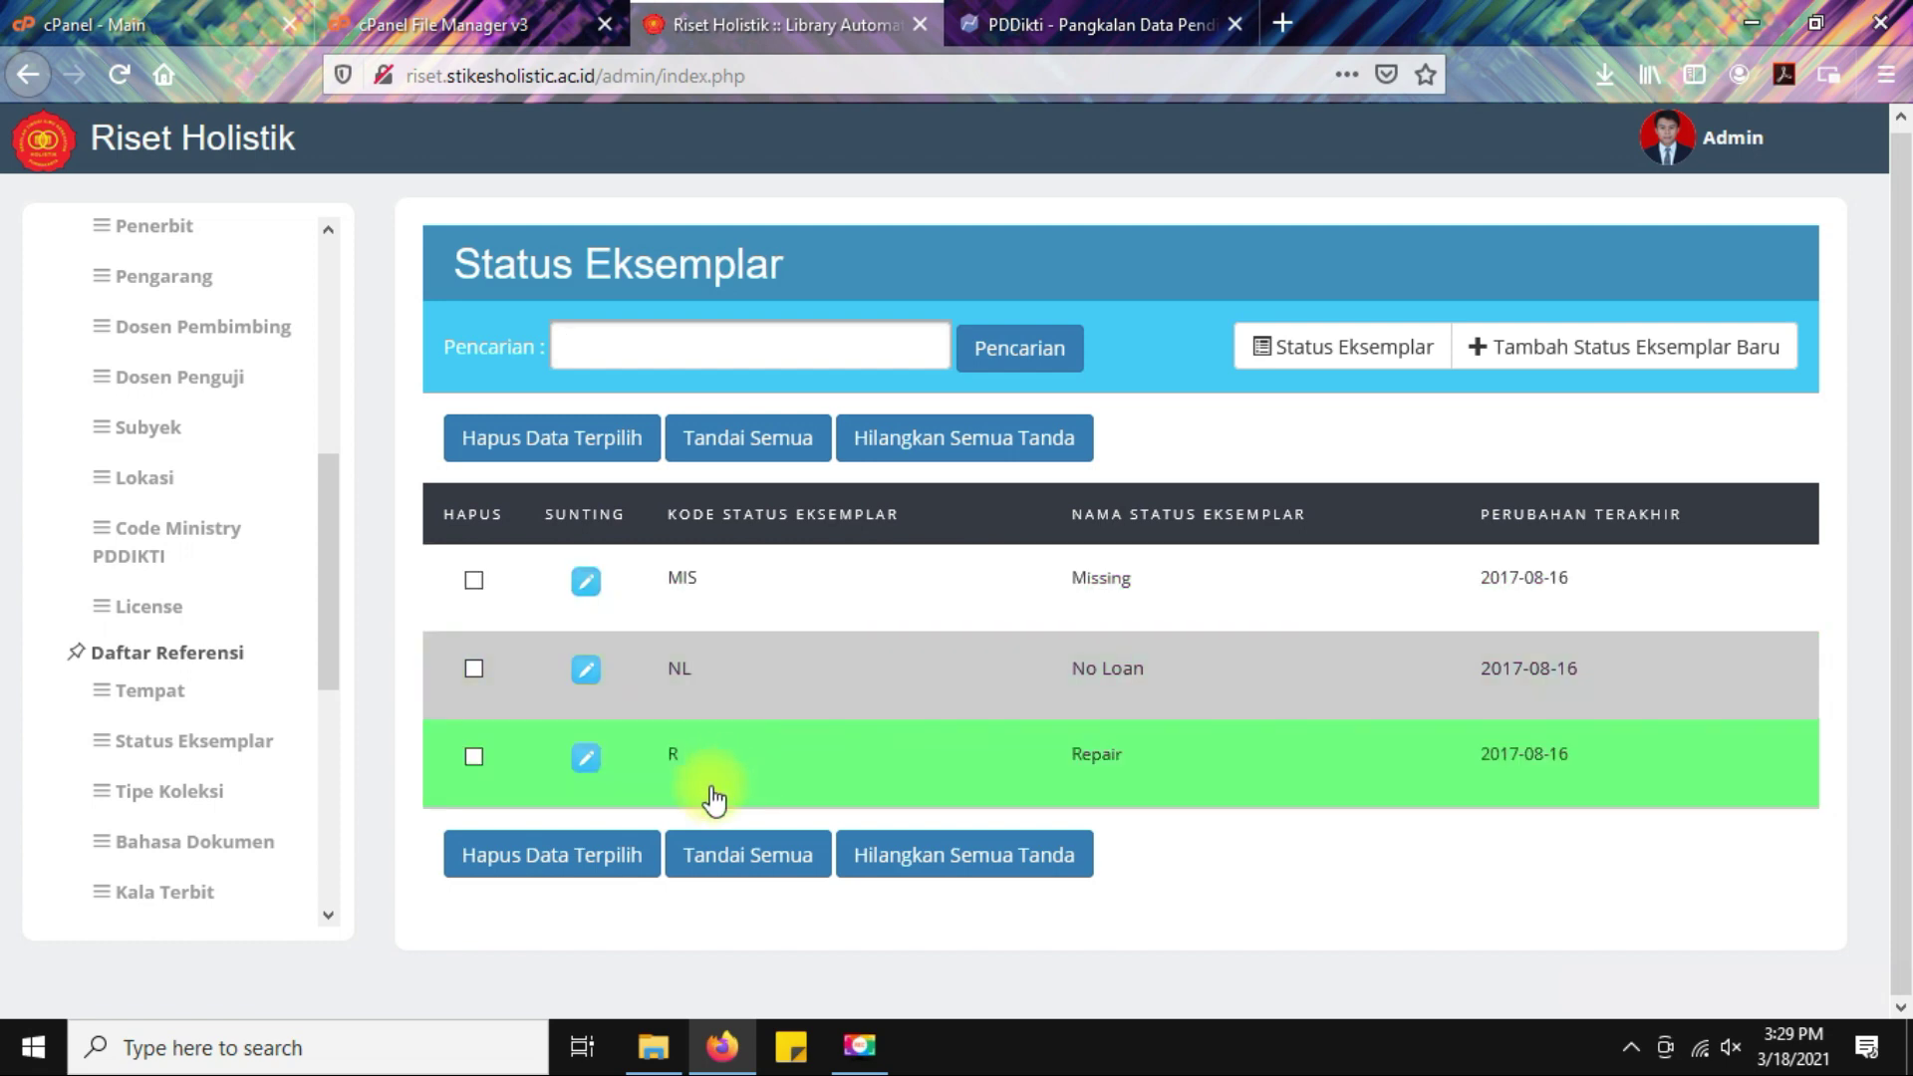
left_click(169, 797)
scroll(997, 715, "down", 1)
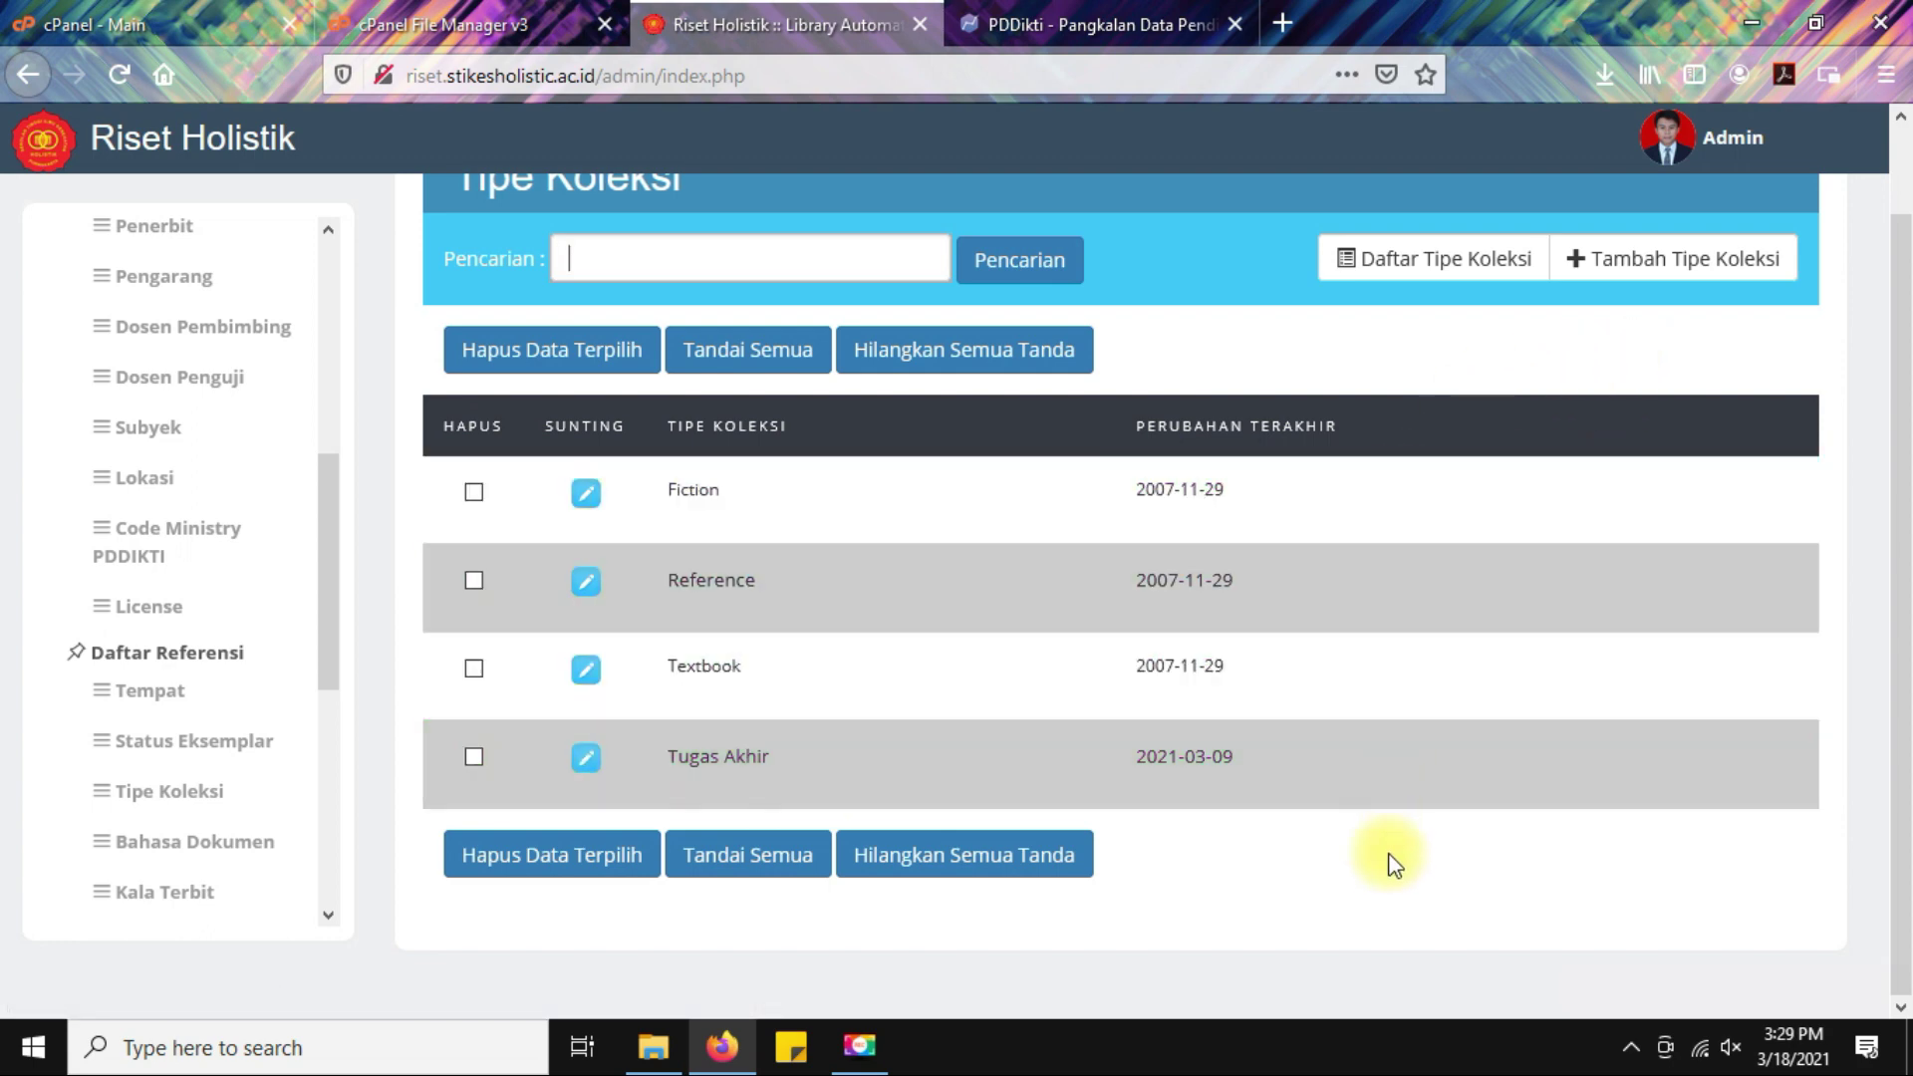
scroll(1387, 855, "up", 1)
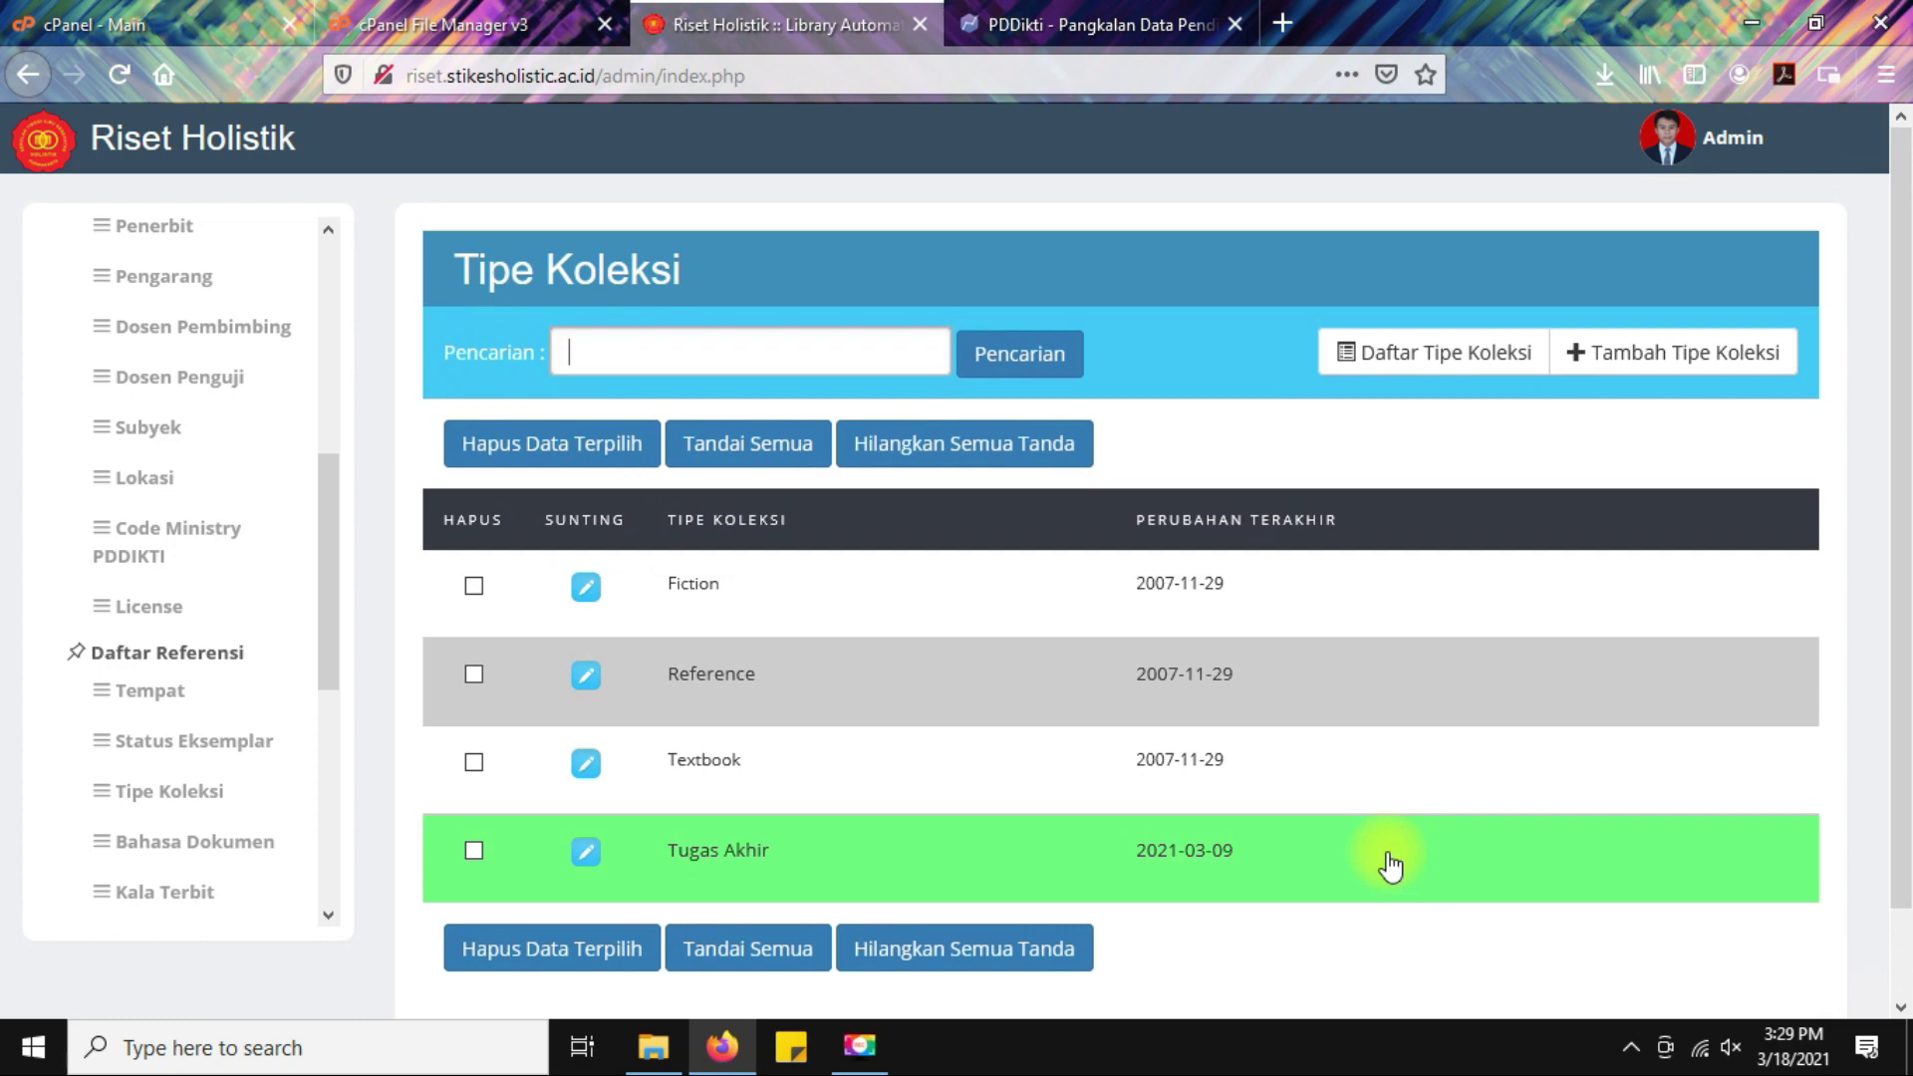
scroll(205, 726, "up", 2)
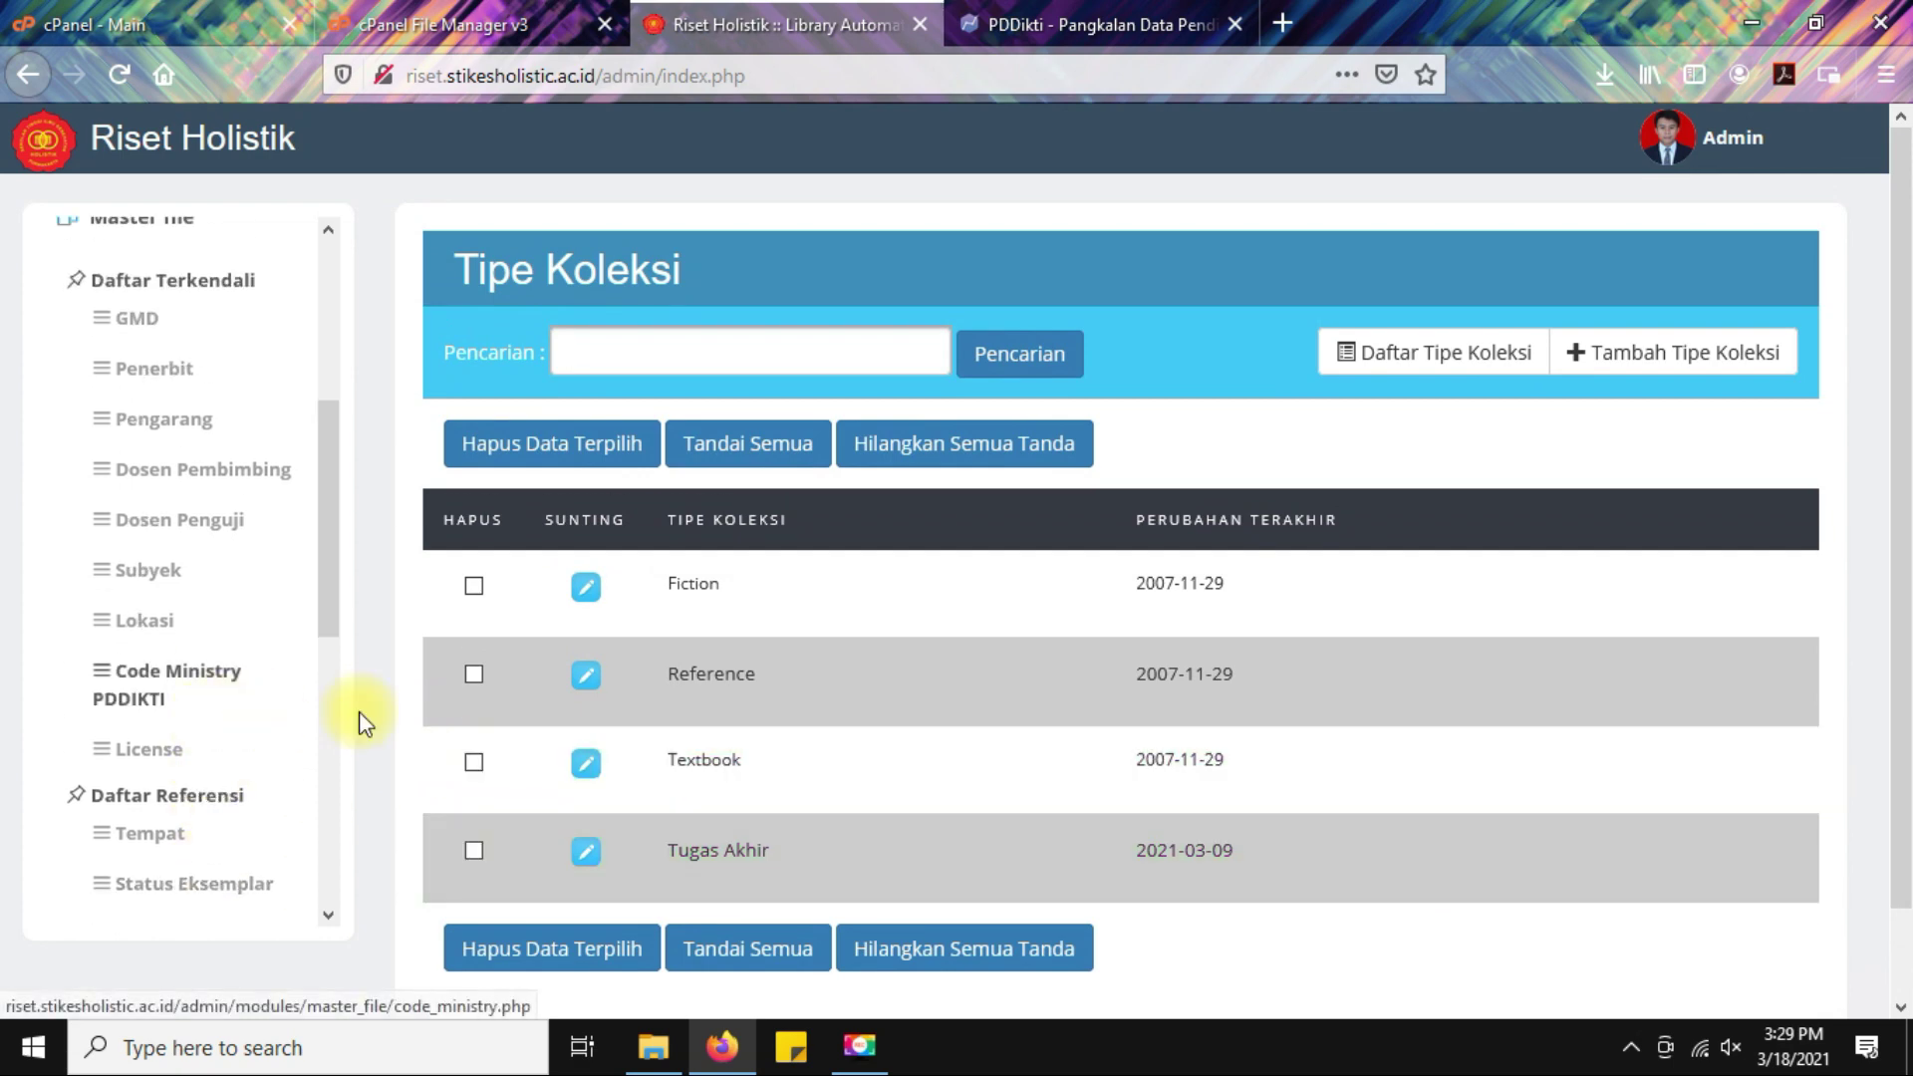
scroll(1046, 781, "down", 1)
left_click(133, 318)
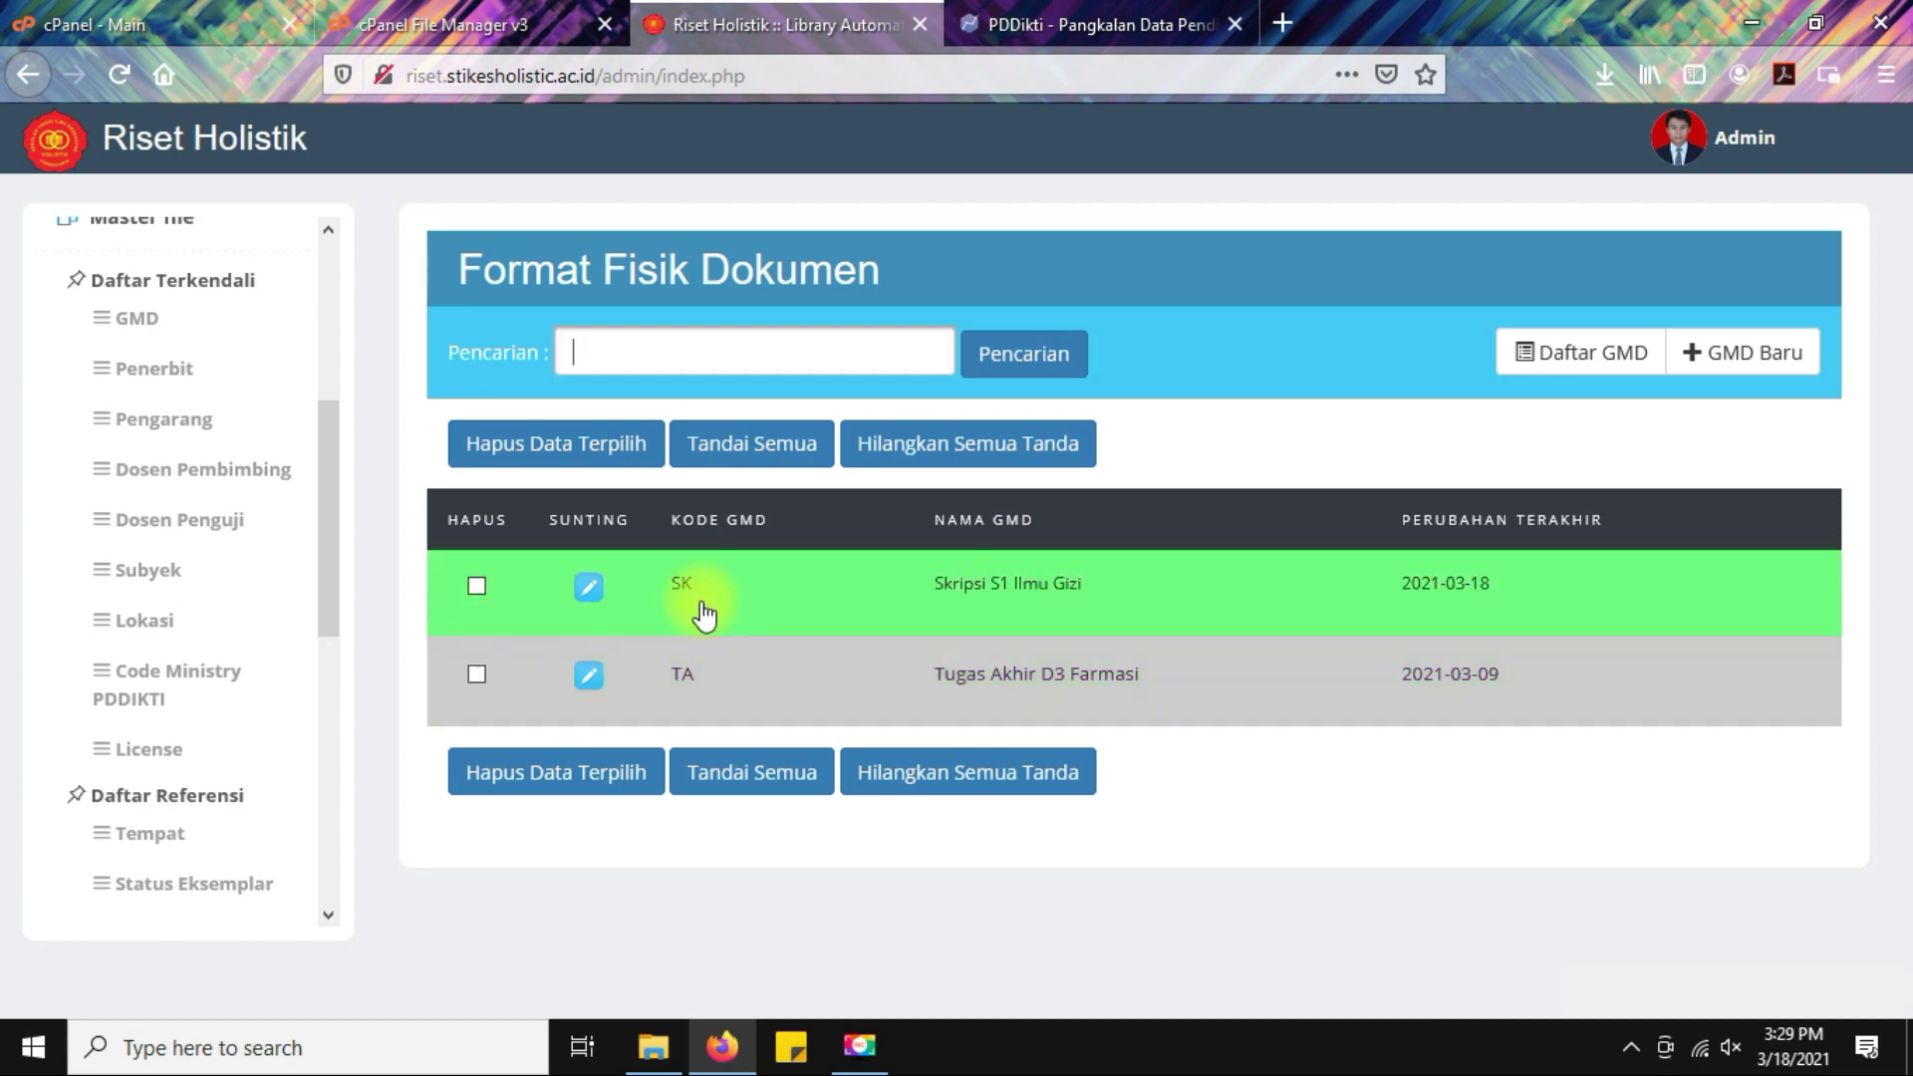
scroll(229, 738, "down", 3)
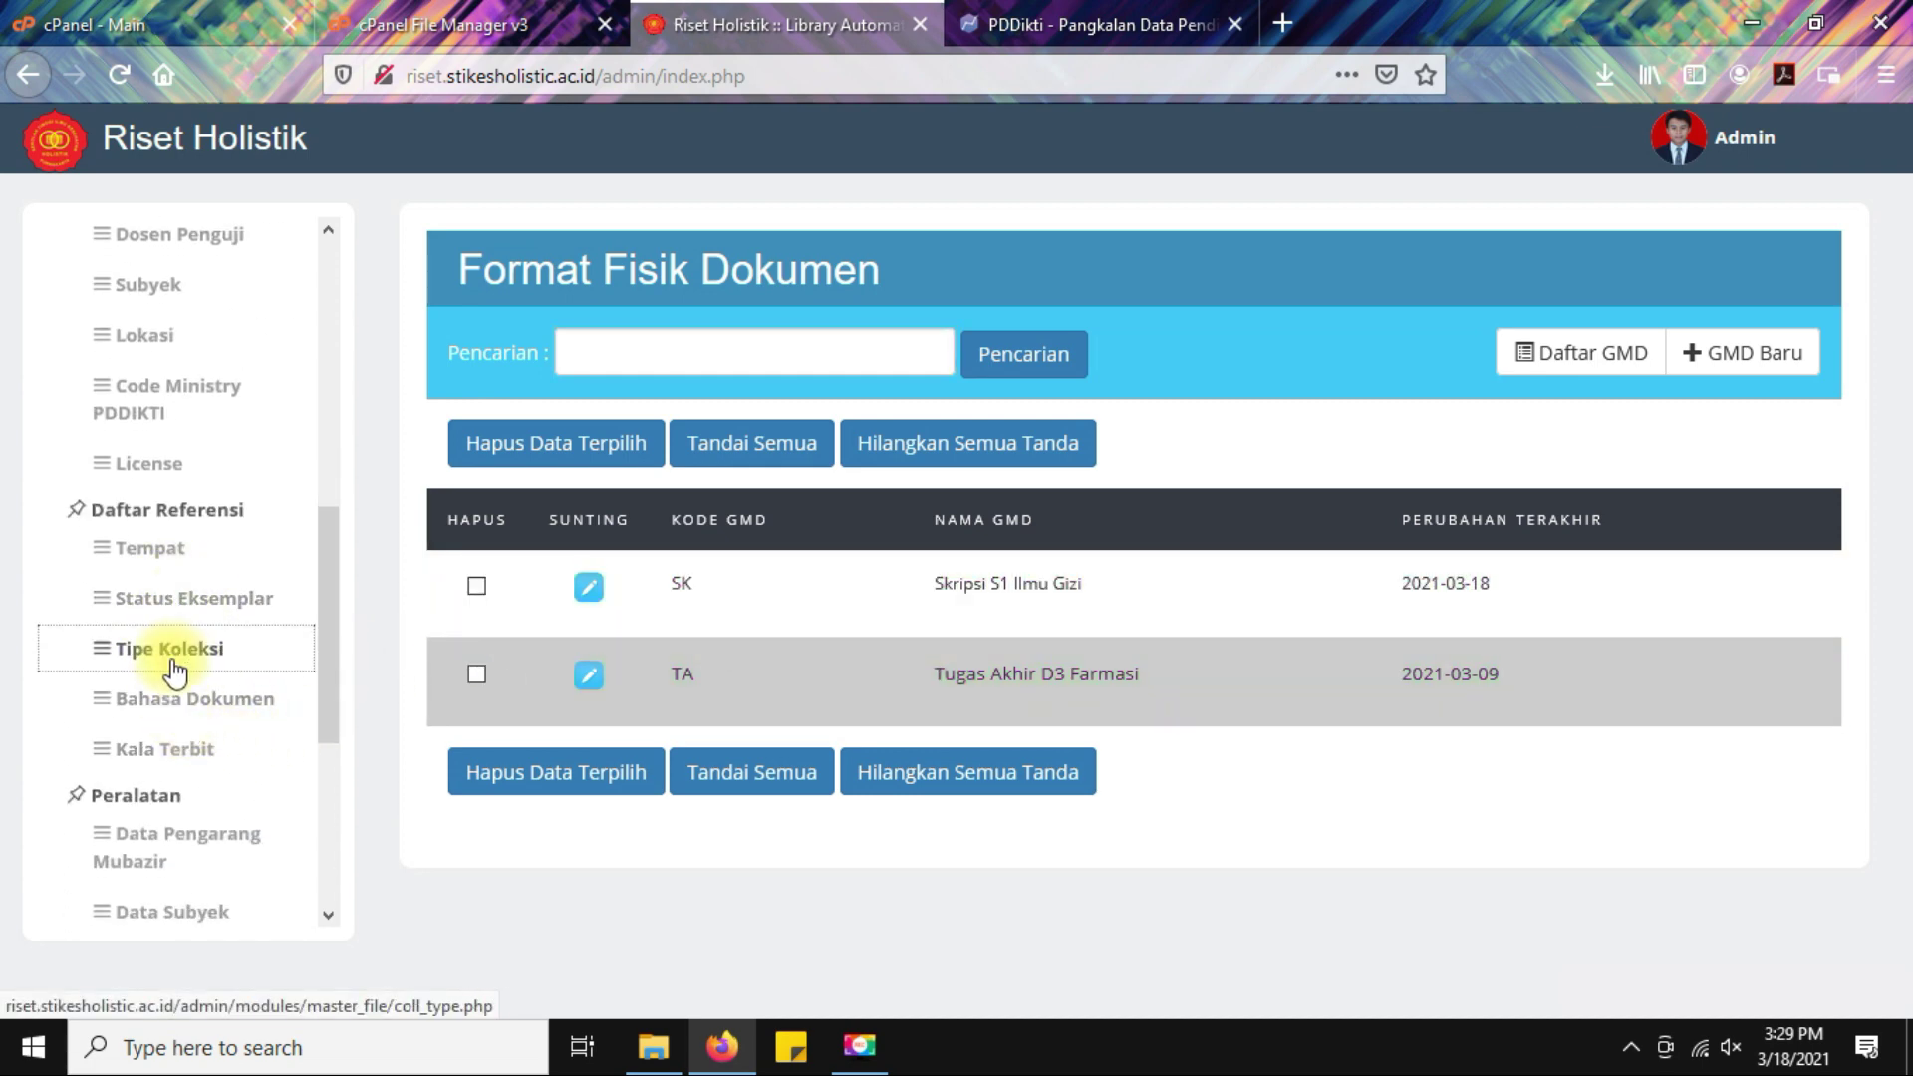
Add and save a collection type named Skripsi, then reload the Tipe Koleksi list.
left_click(172, 656)
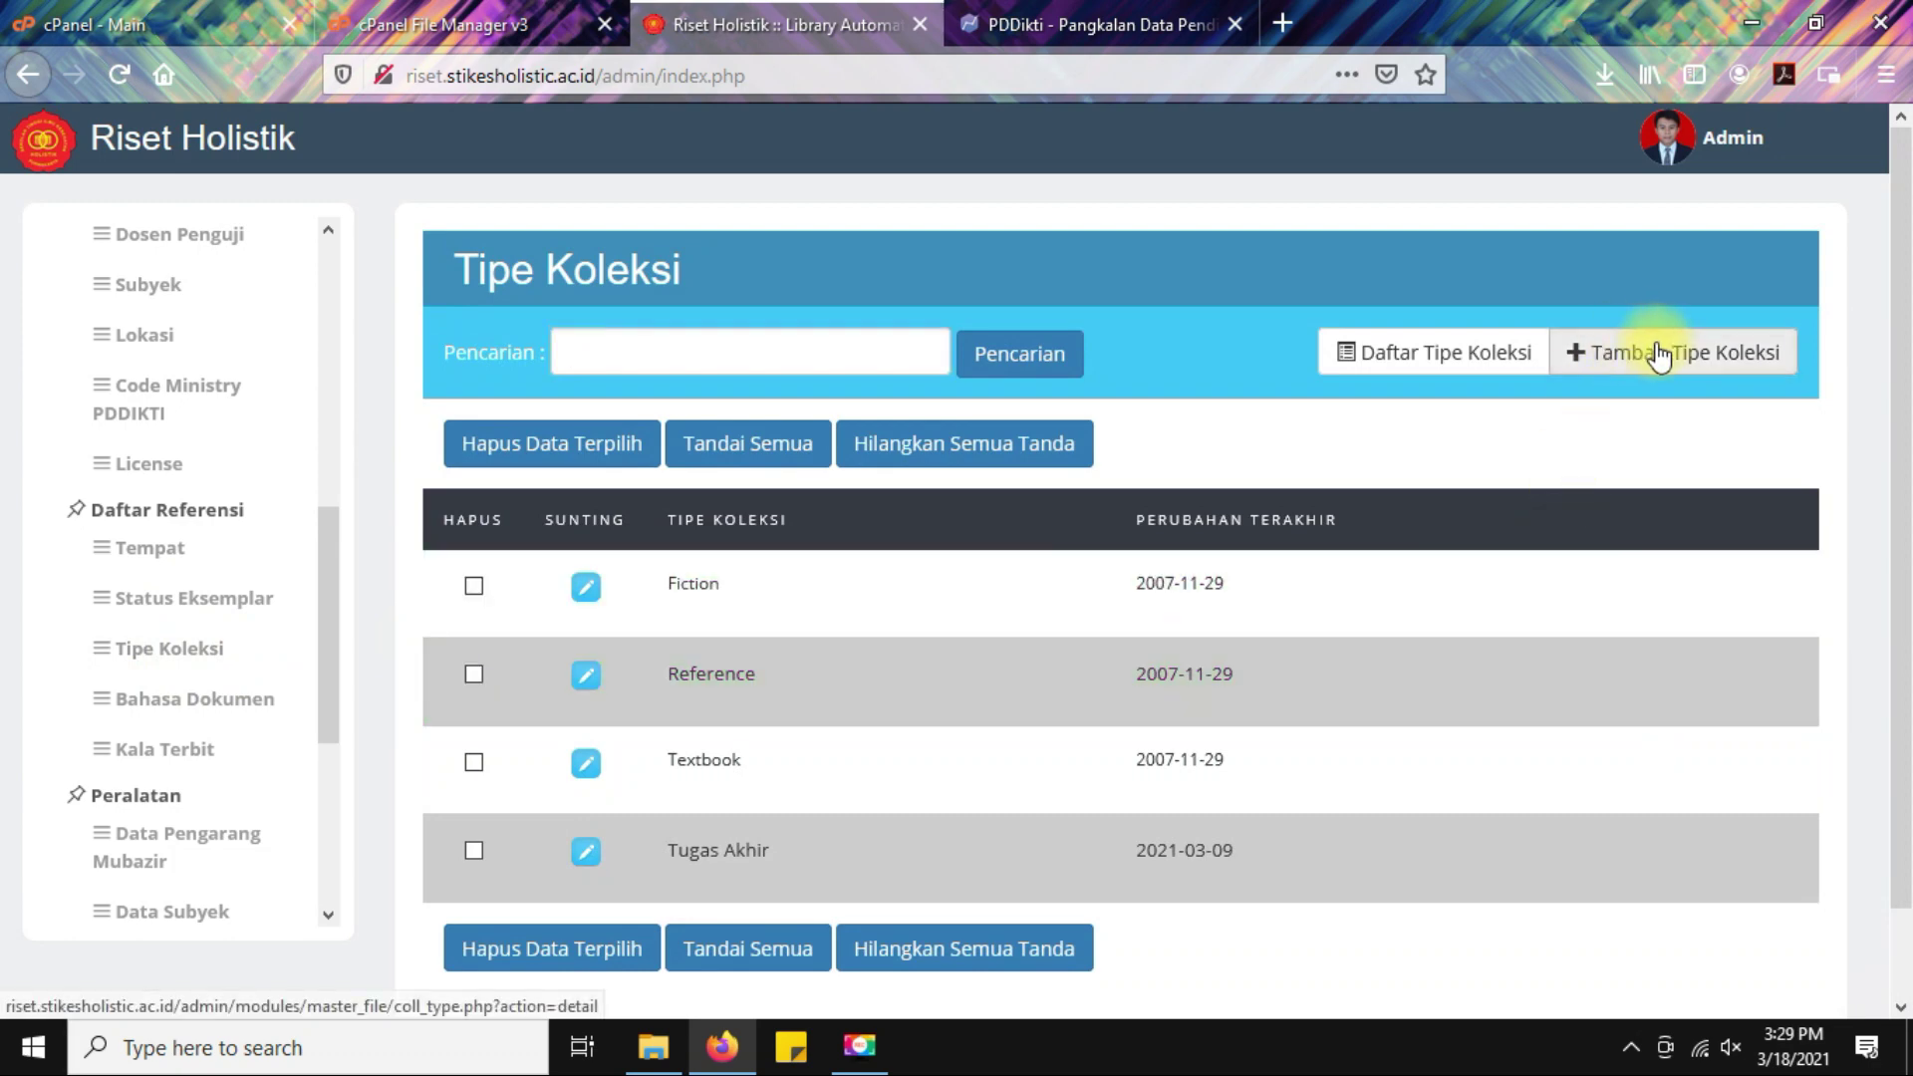
left_click(1652, 349)
left_click(850, 539)
type("Skripsi")
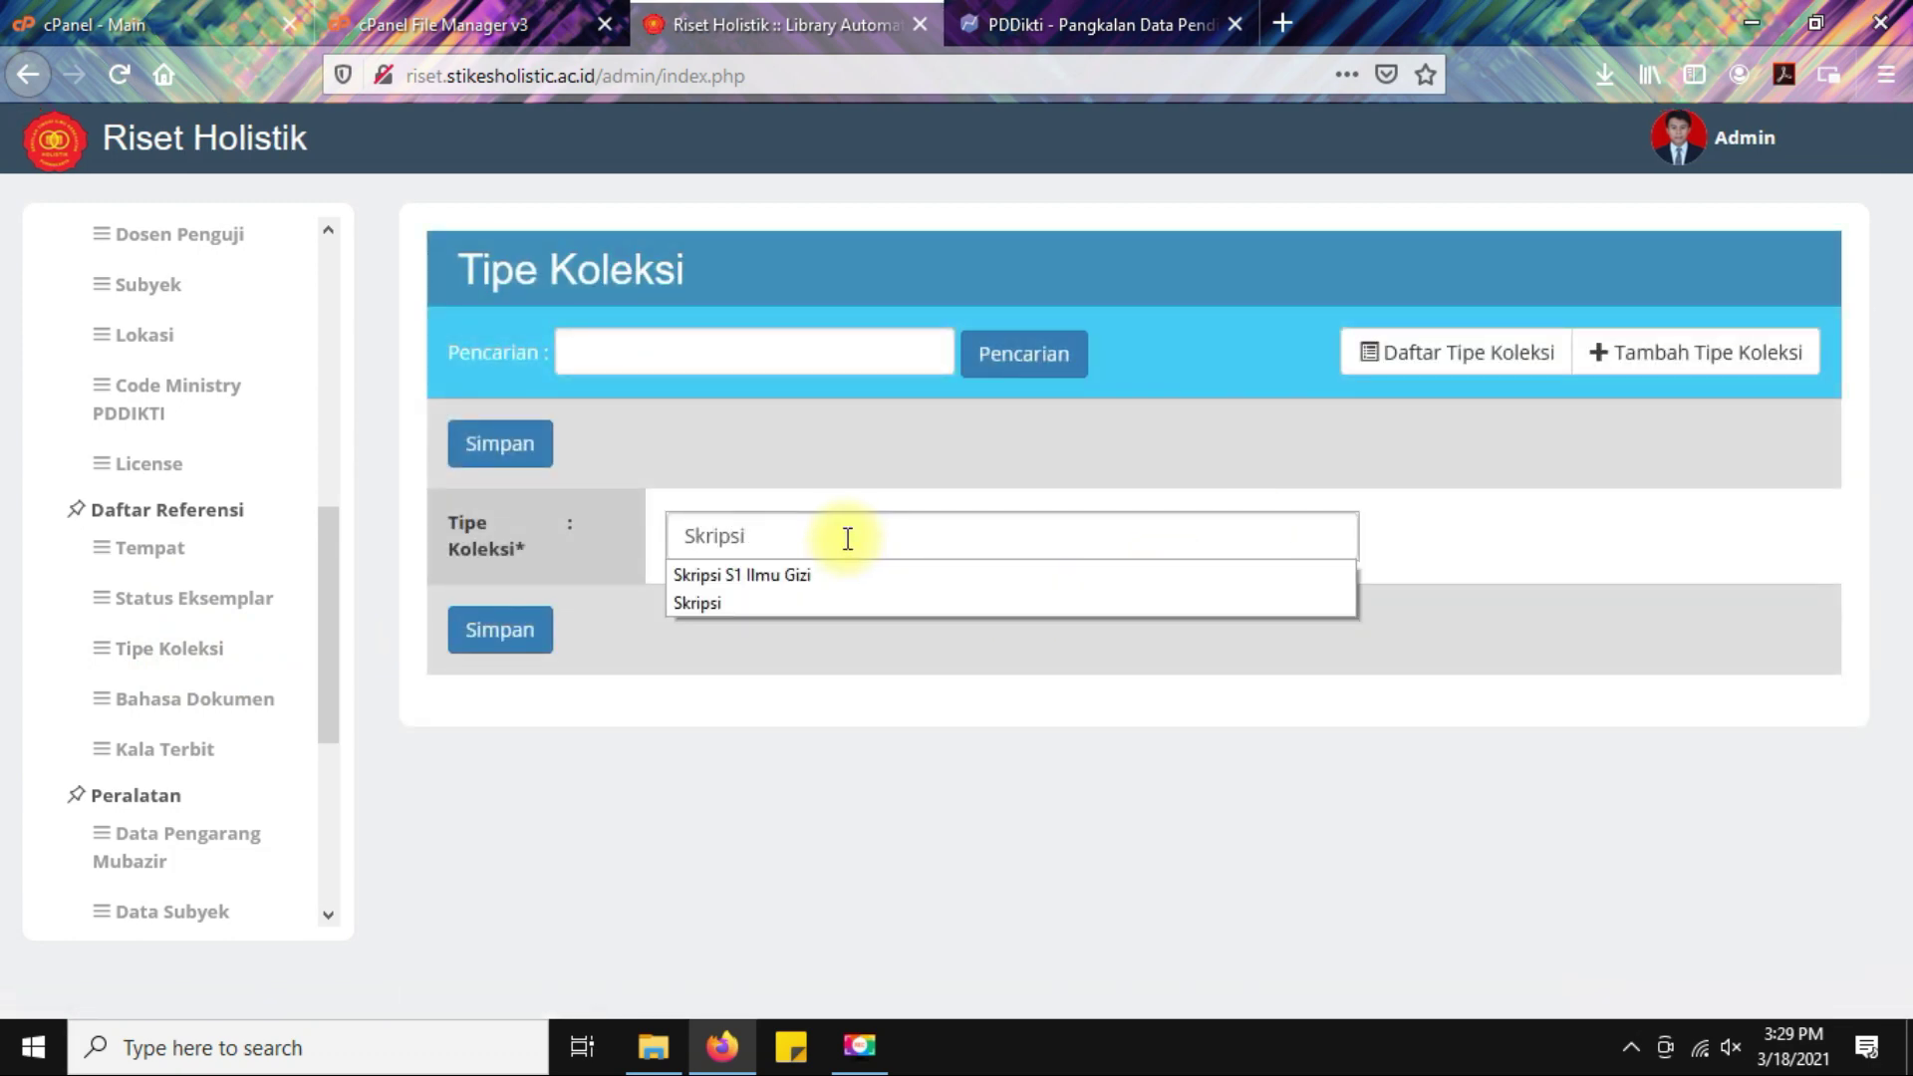
left_click(782, 719)
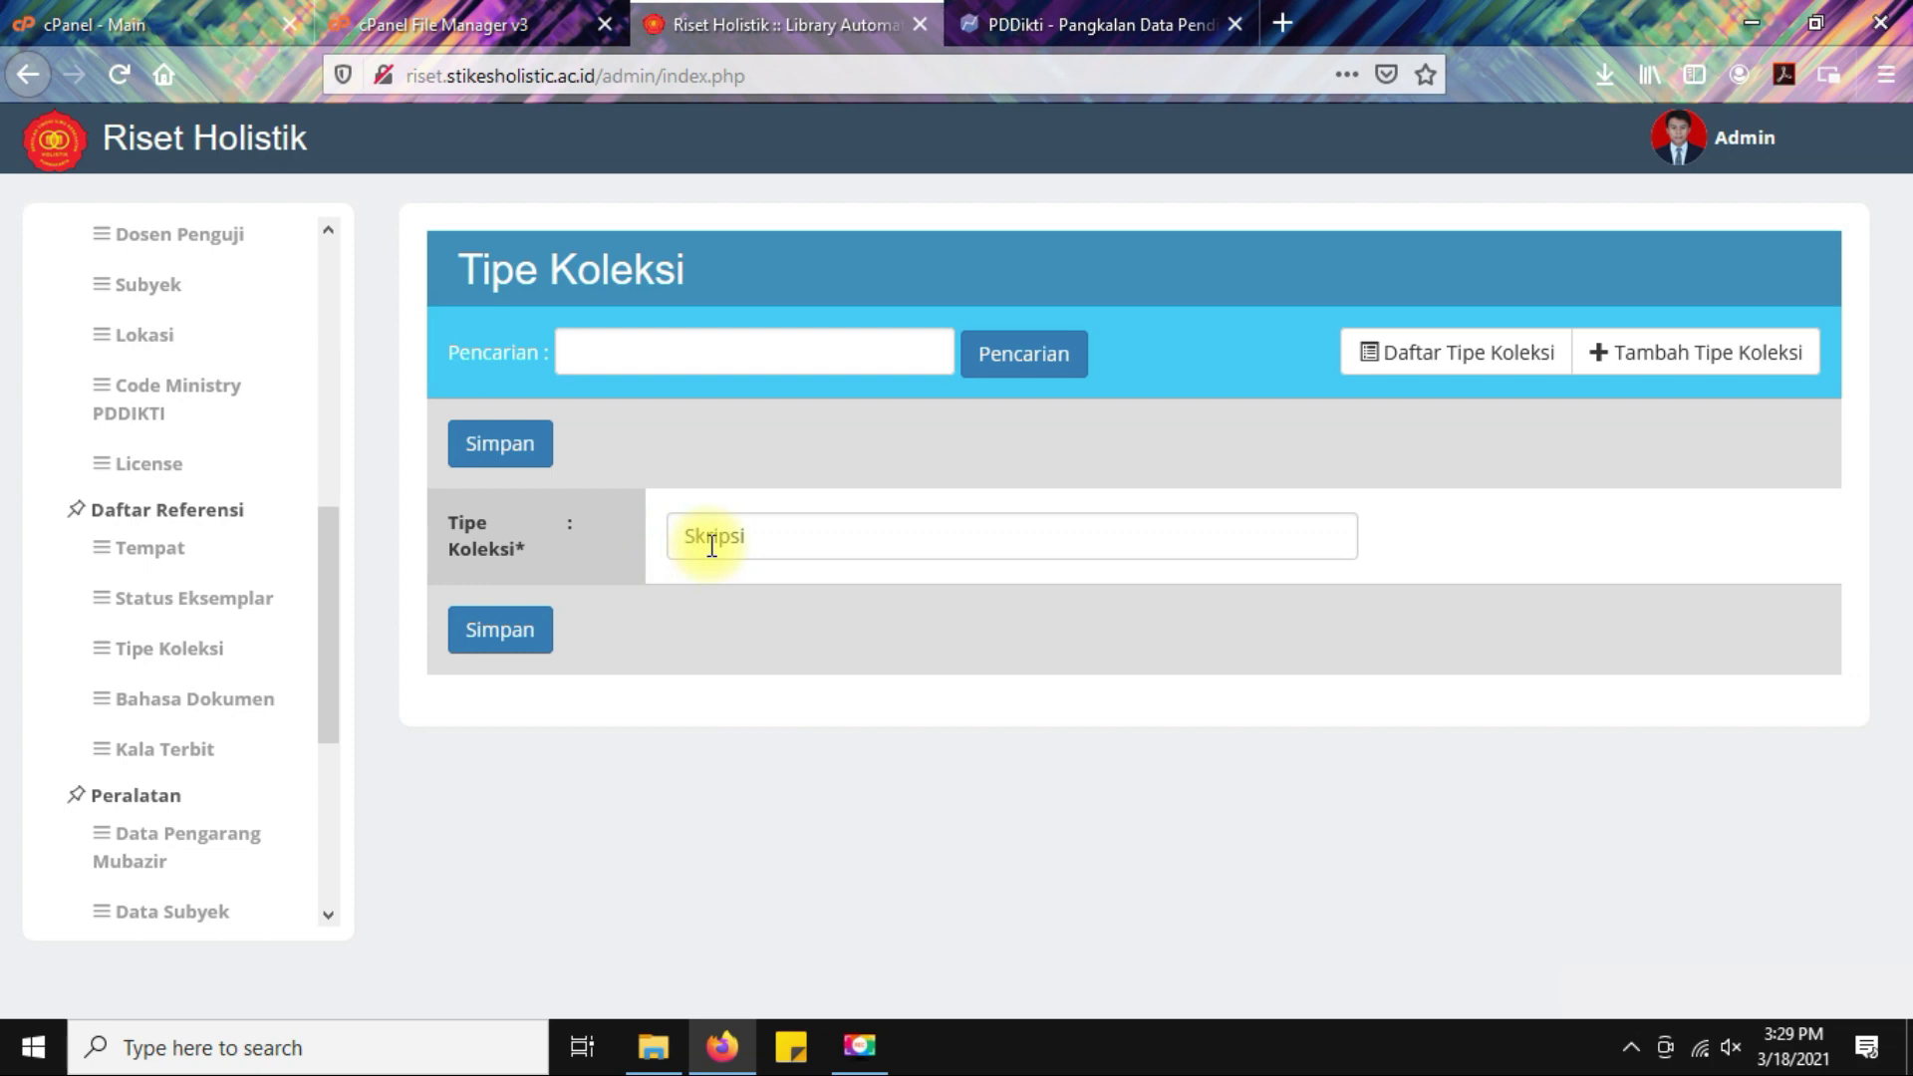
left_click(486, 444)
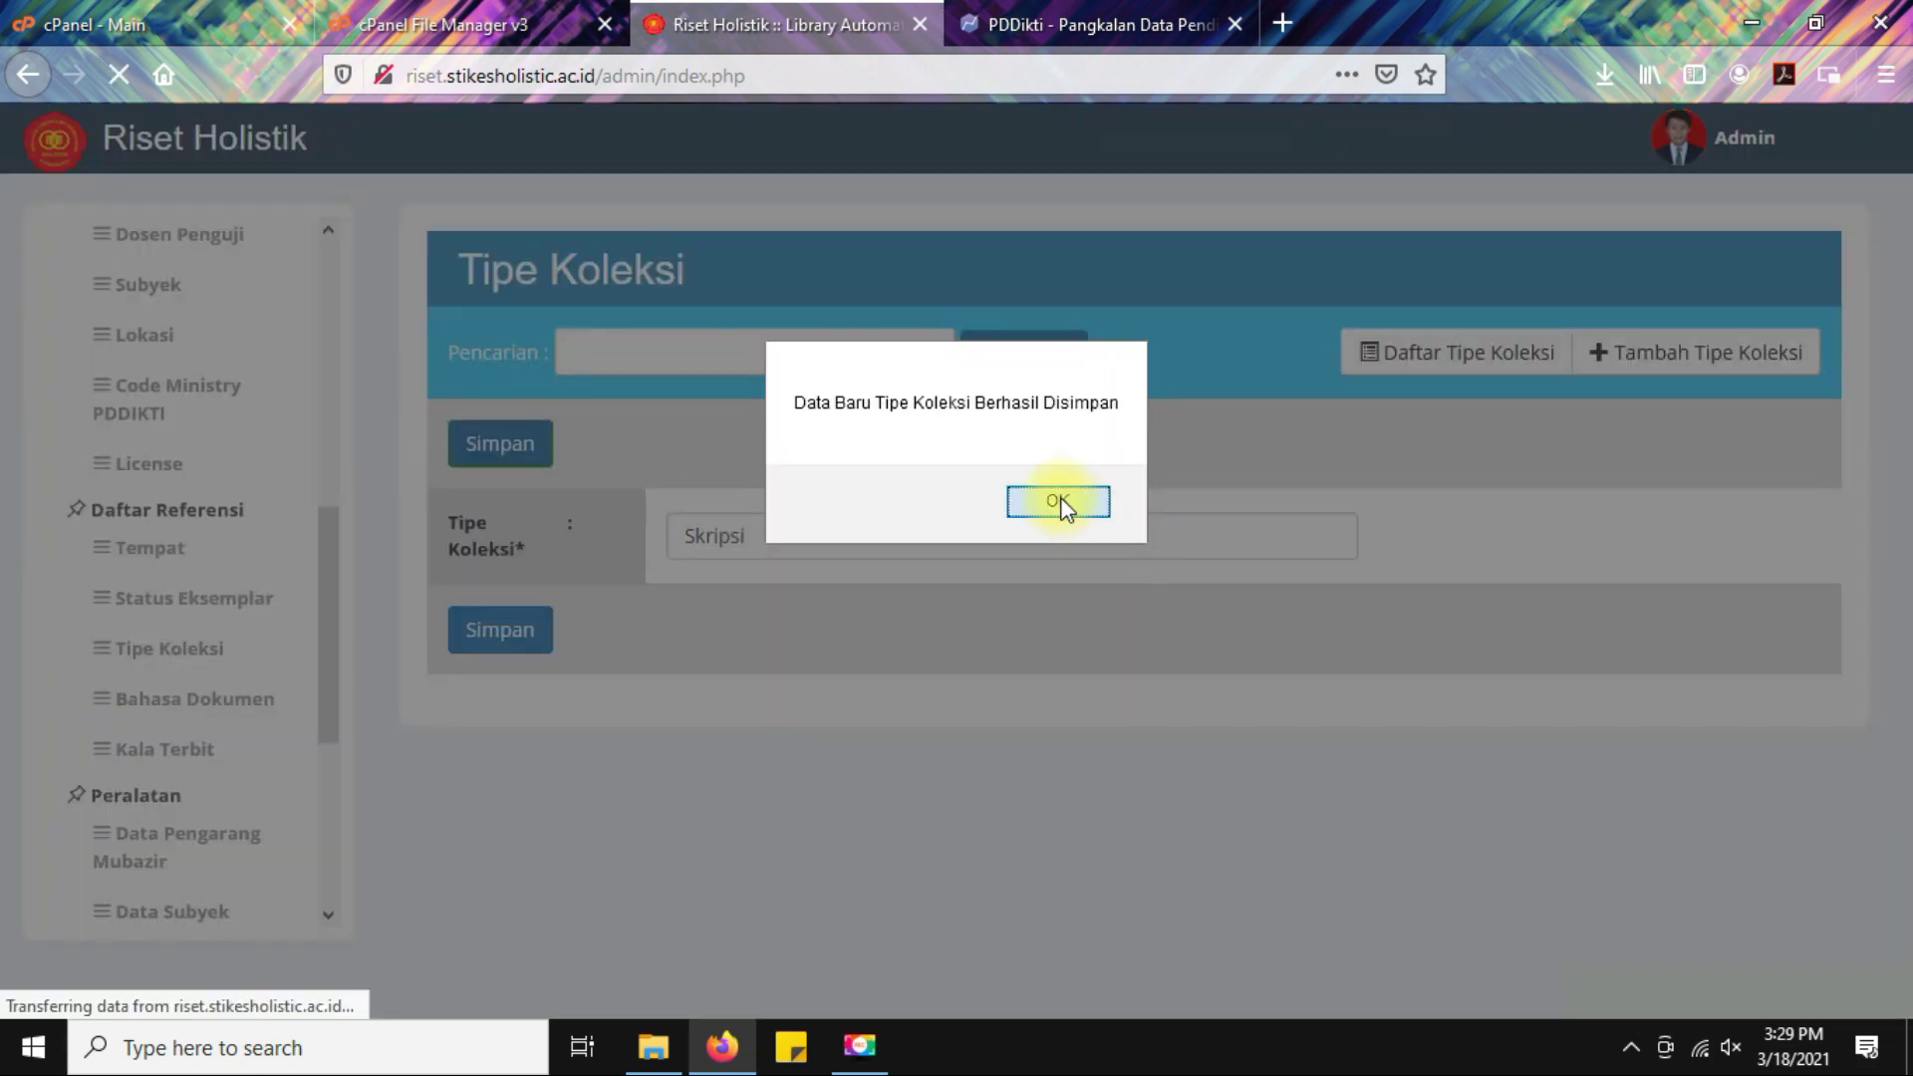
left_click(1060, 501)
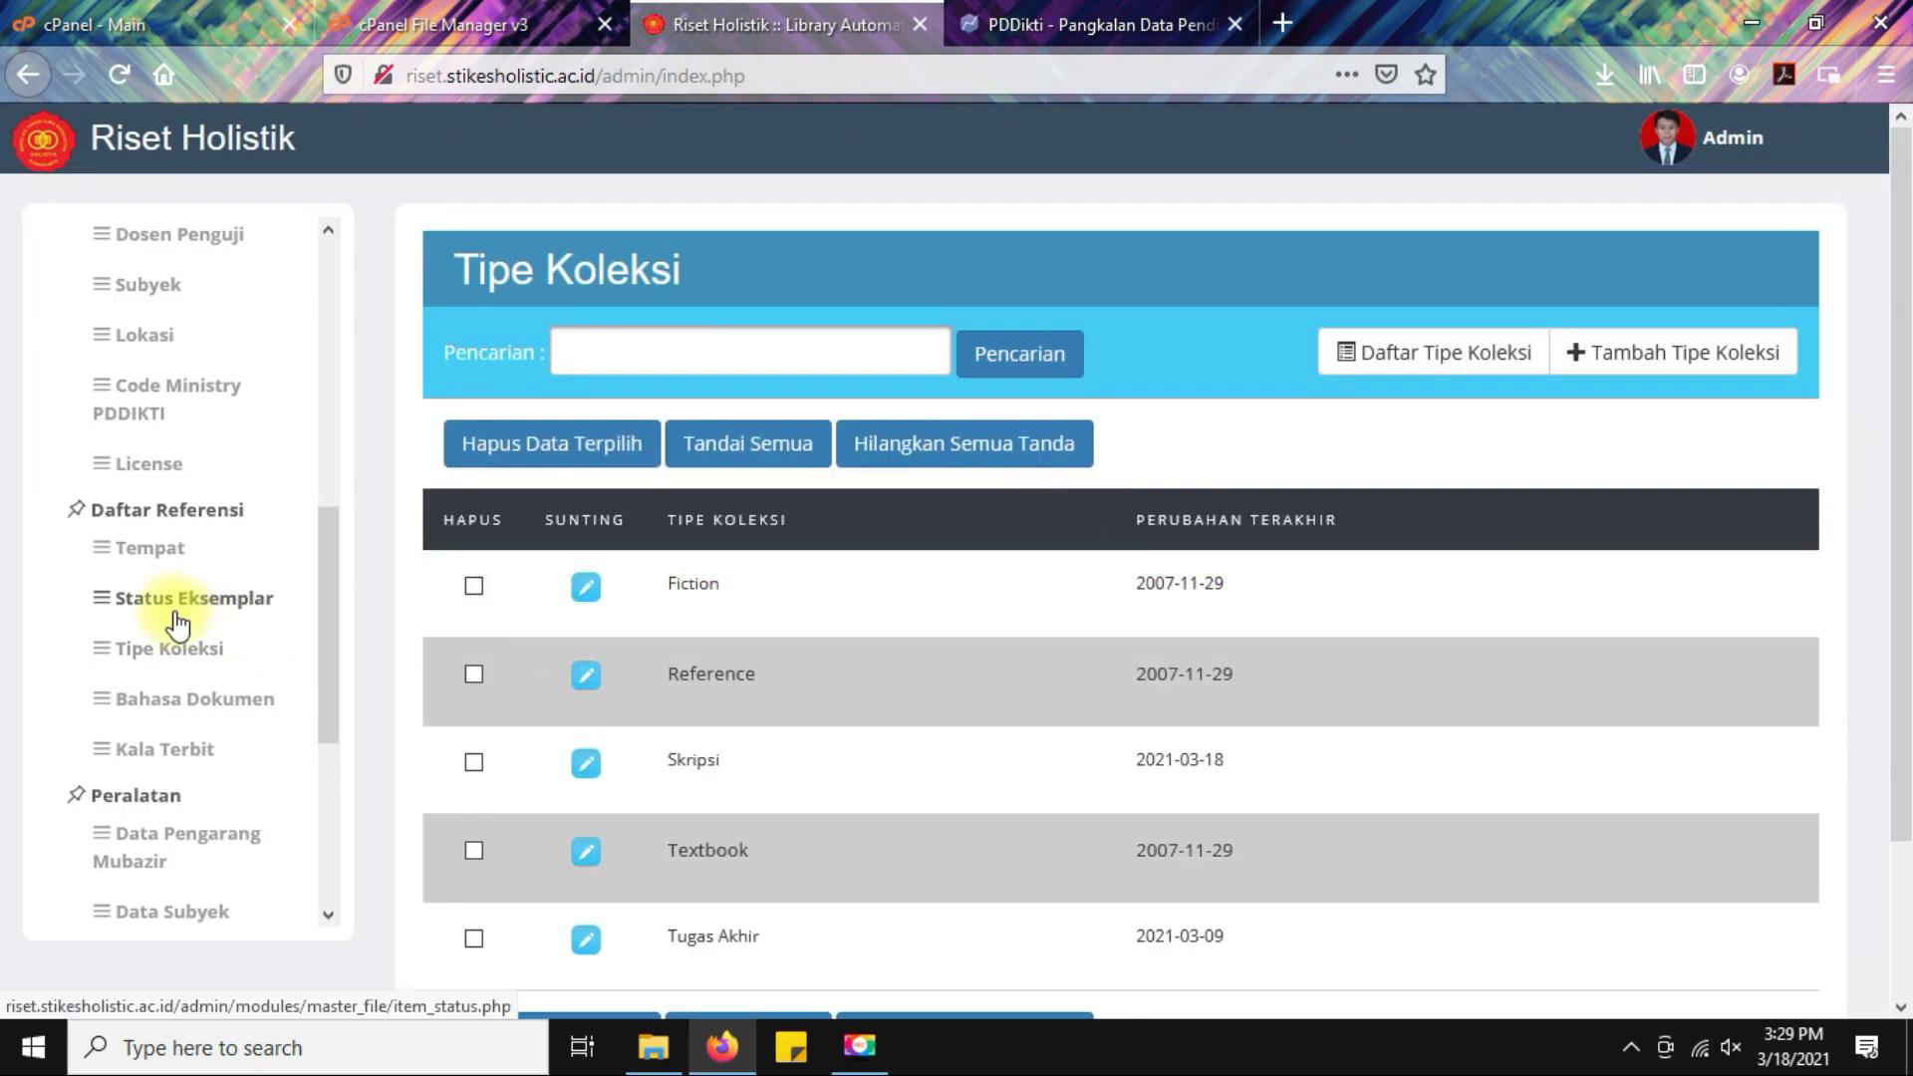
left_click(174, 658)
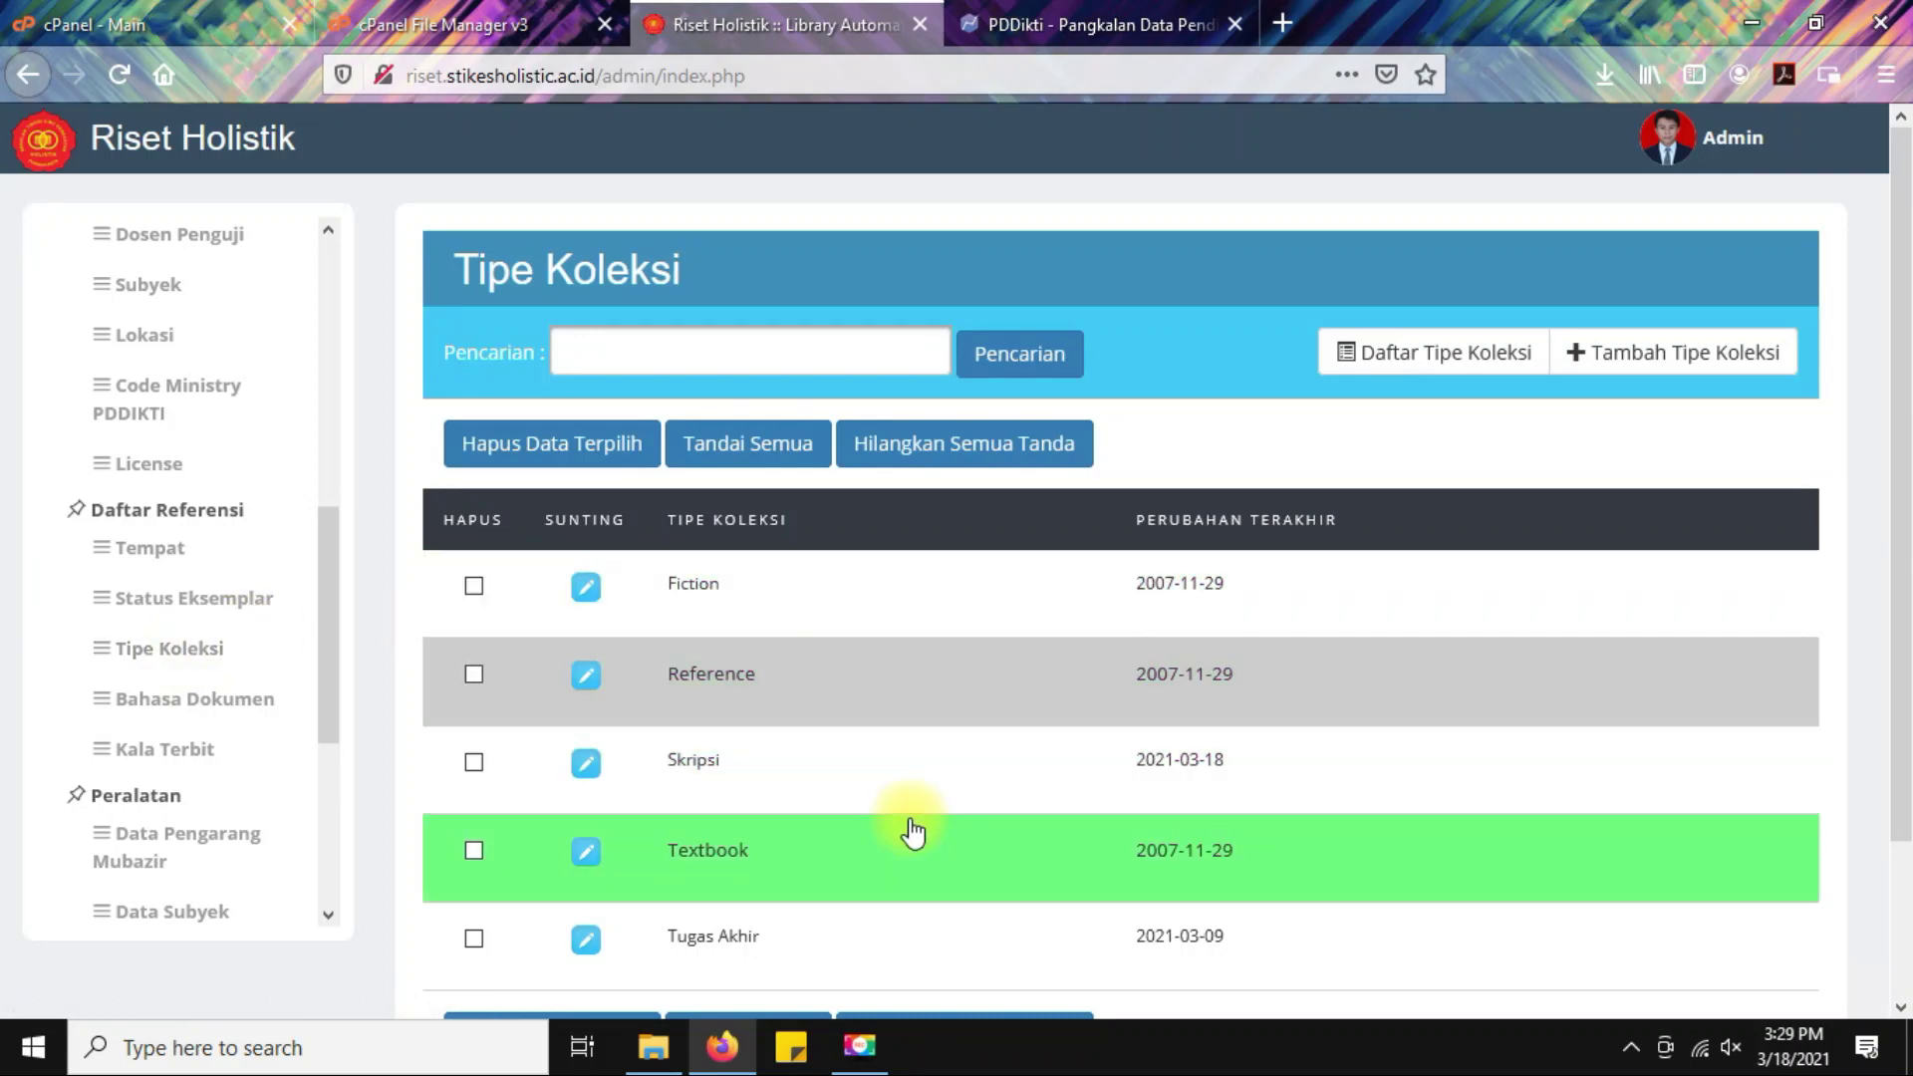
scroll(910, 833, "down", 3)
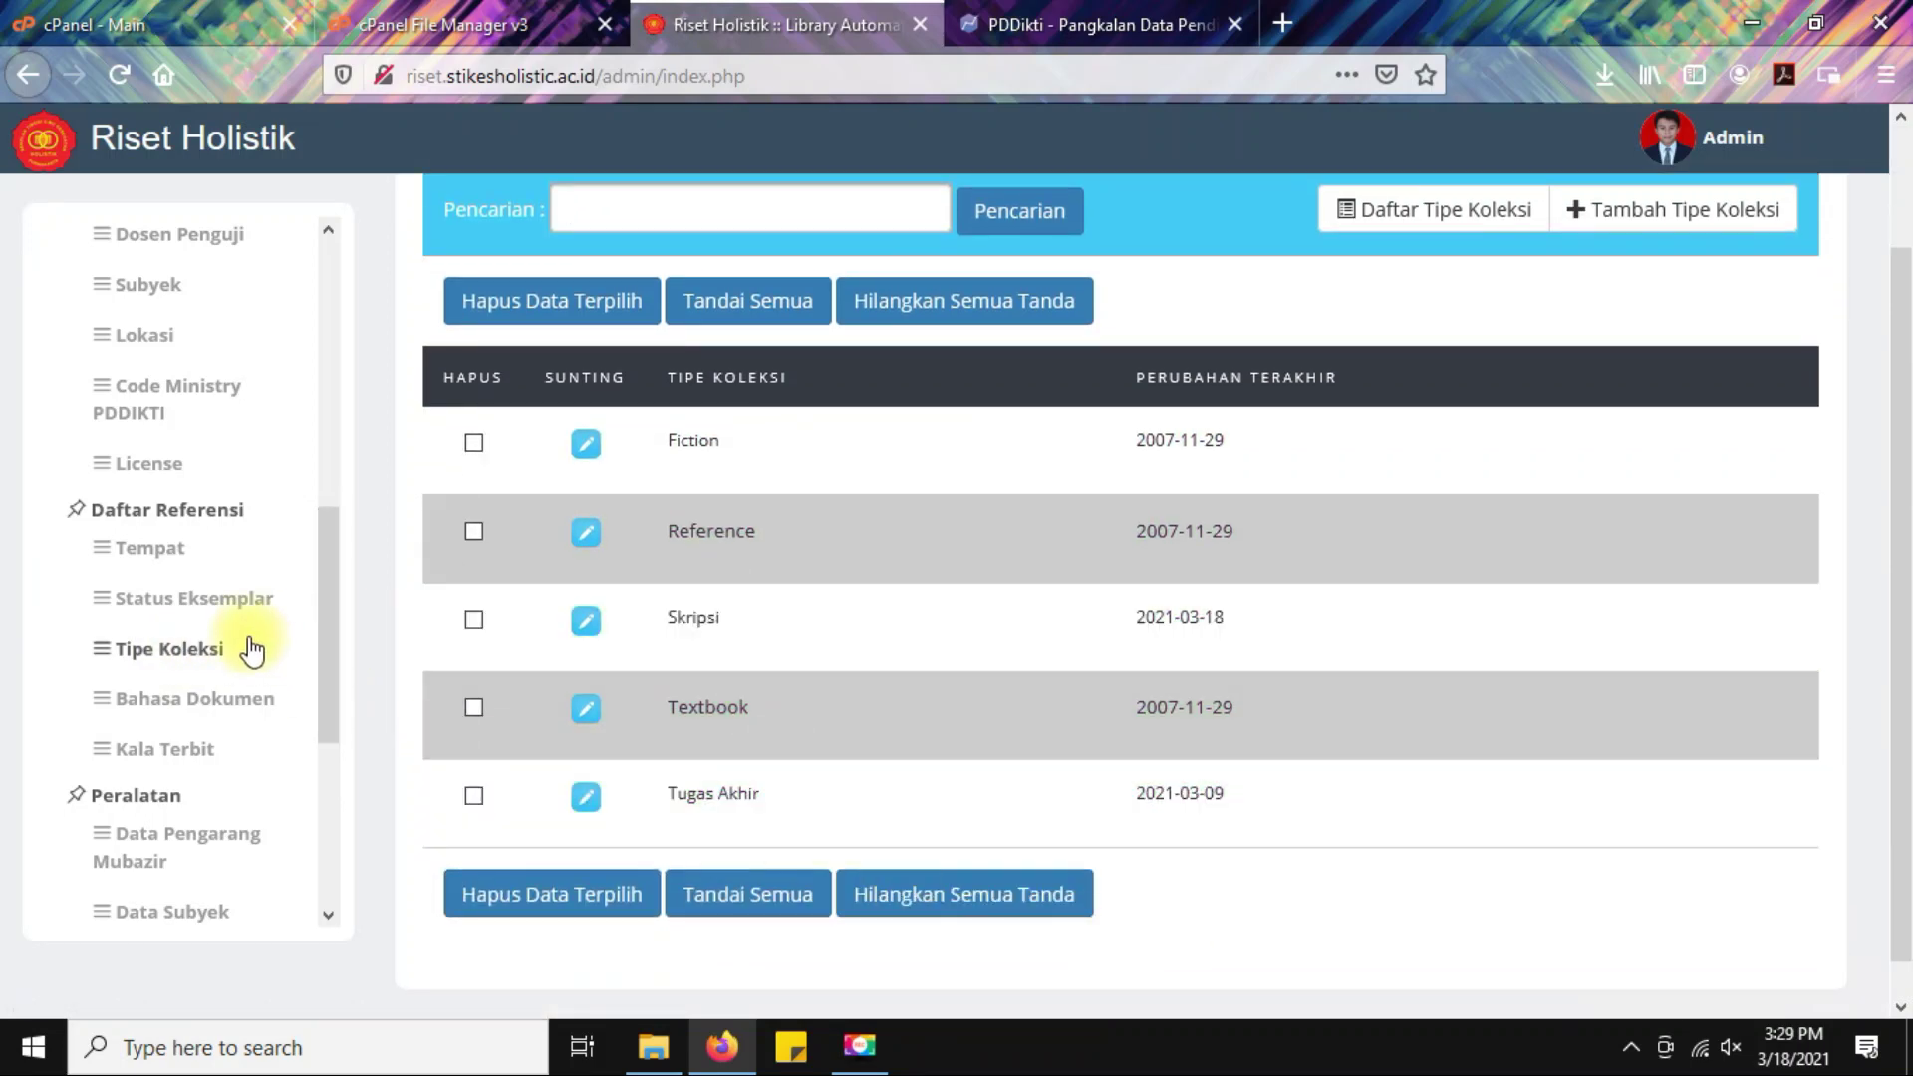
View the Bahasa Dokumen list, then the Kala Terbit publication frequencies.
left_click(169, 706)
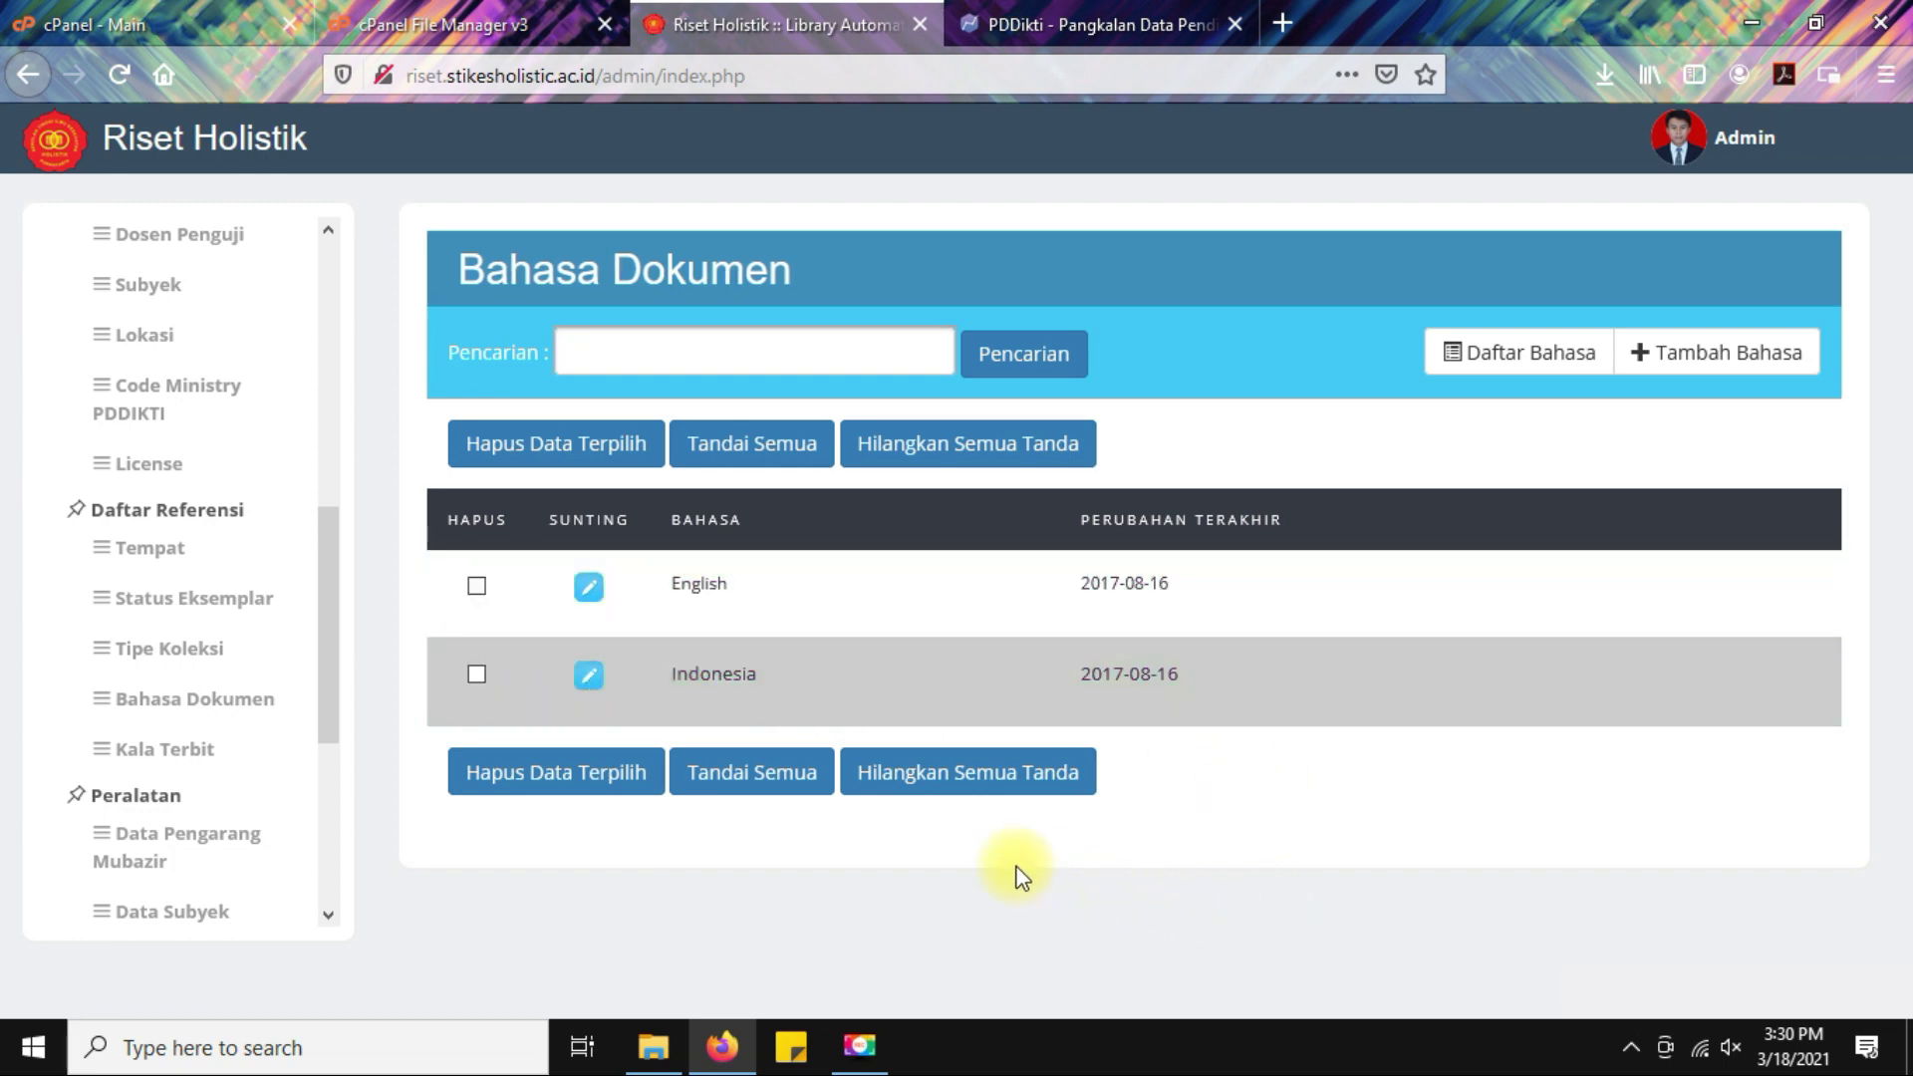
left_click(204, 752)
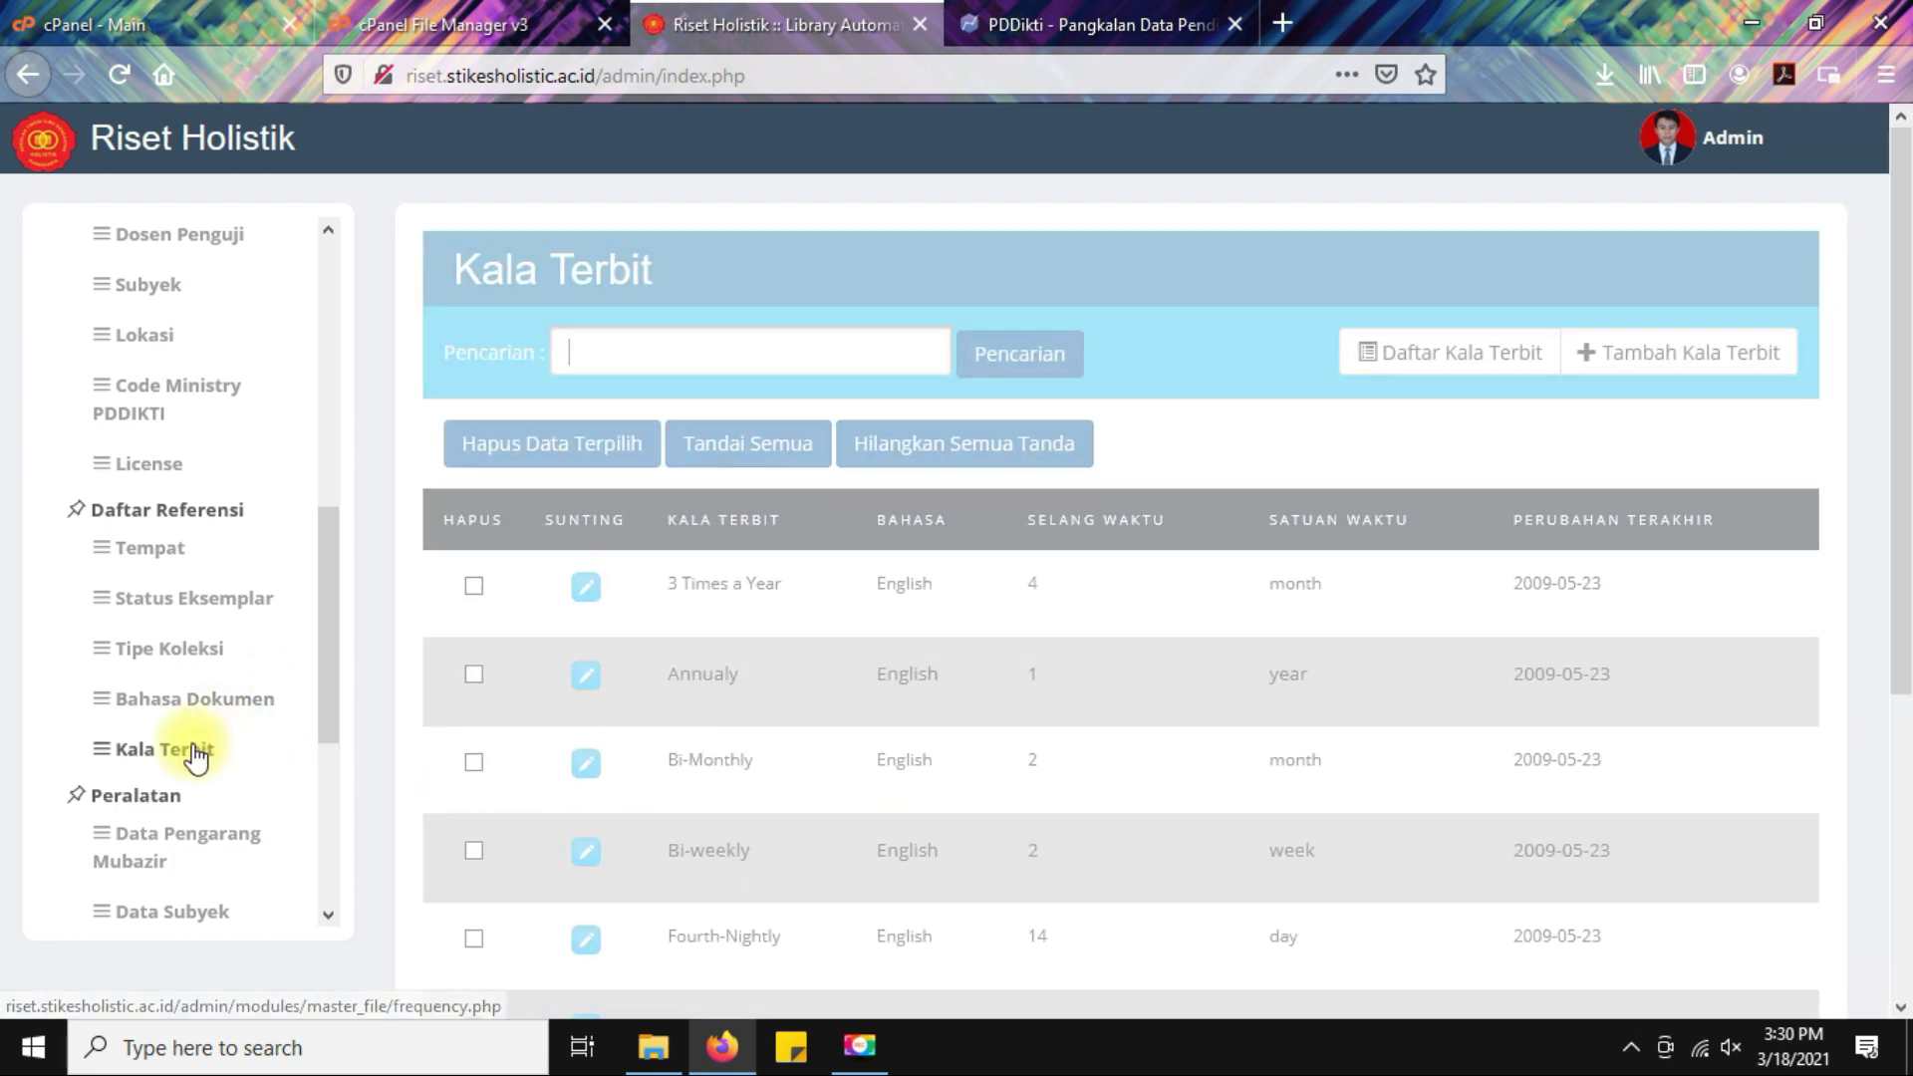
scroll(151, 760, "down", 3)
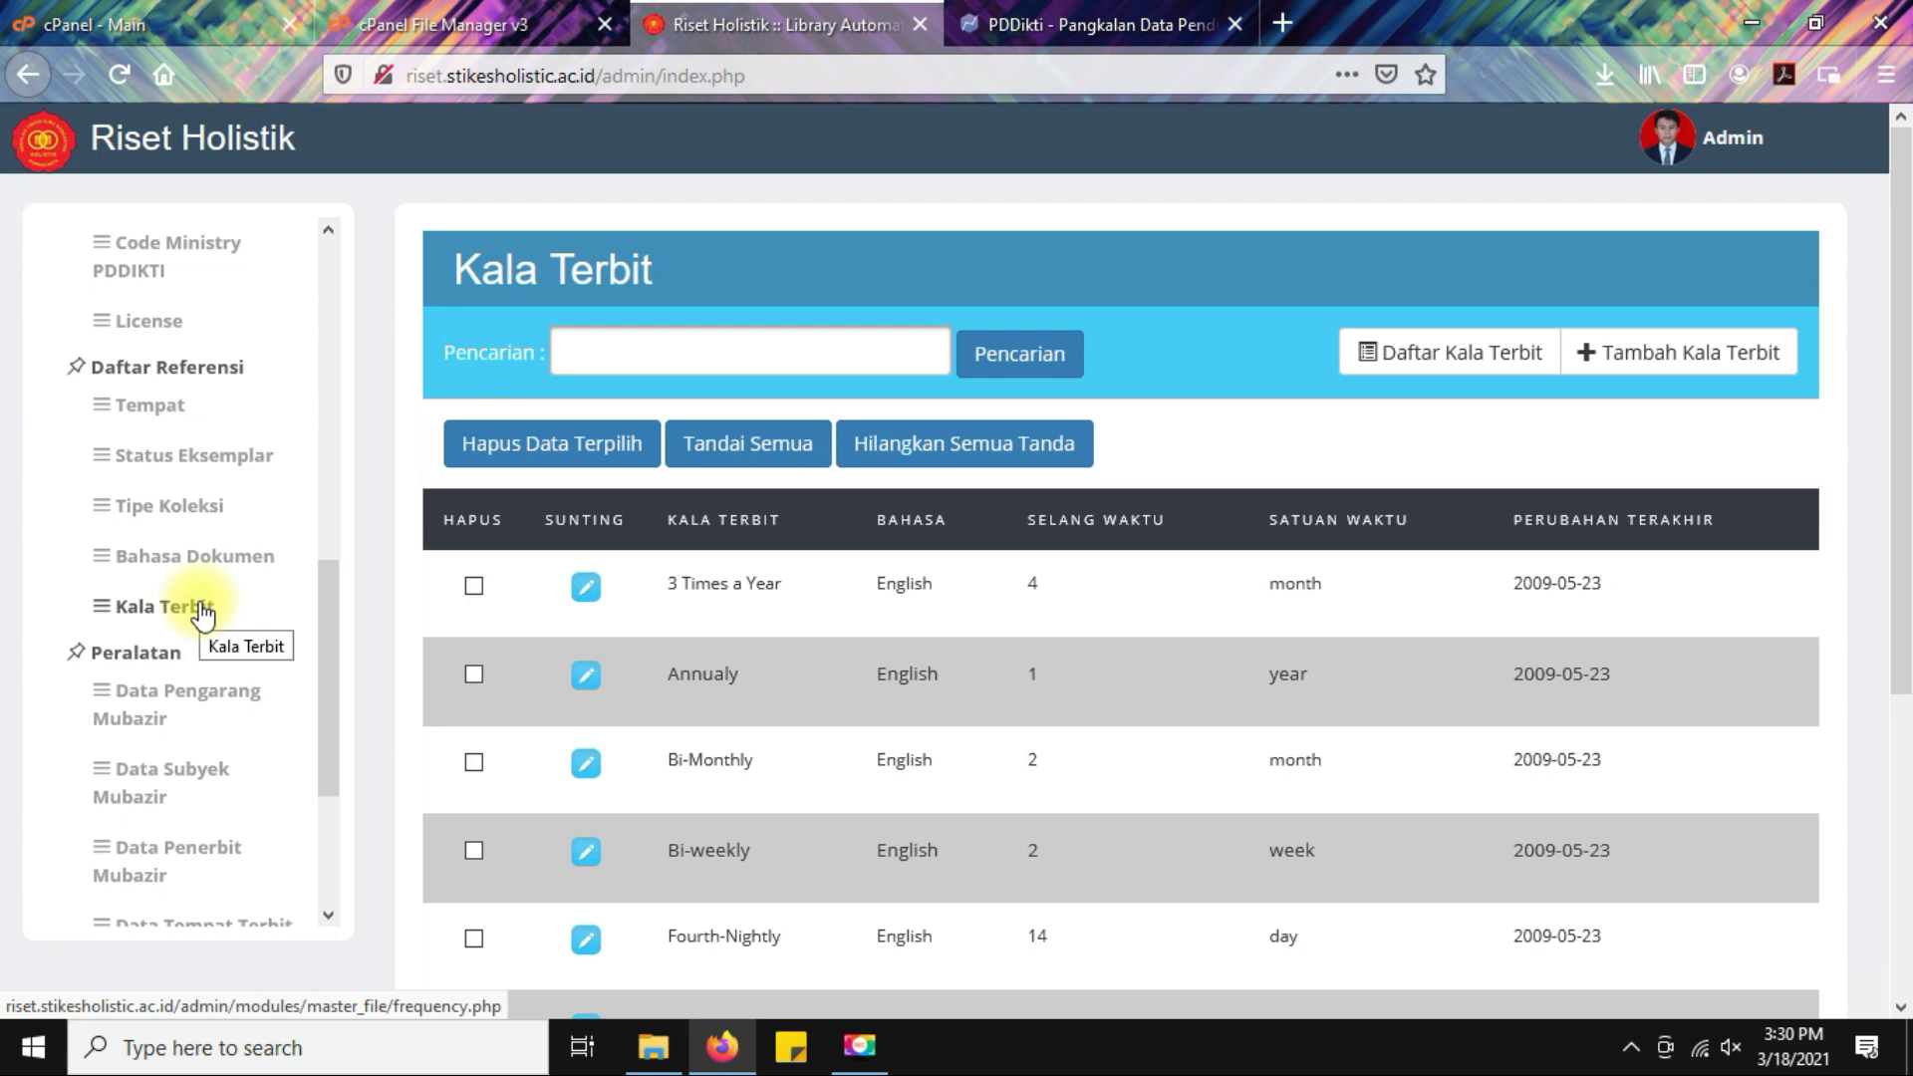
Check the orphaned author, subject, publisher and place records, then collapse and re-expand Master file.
left_click(164, 696)
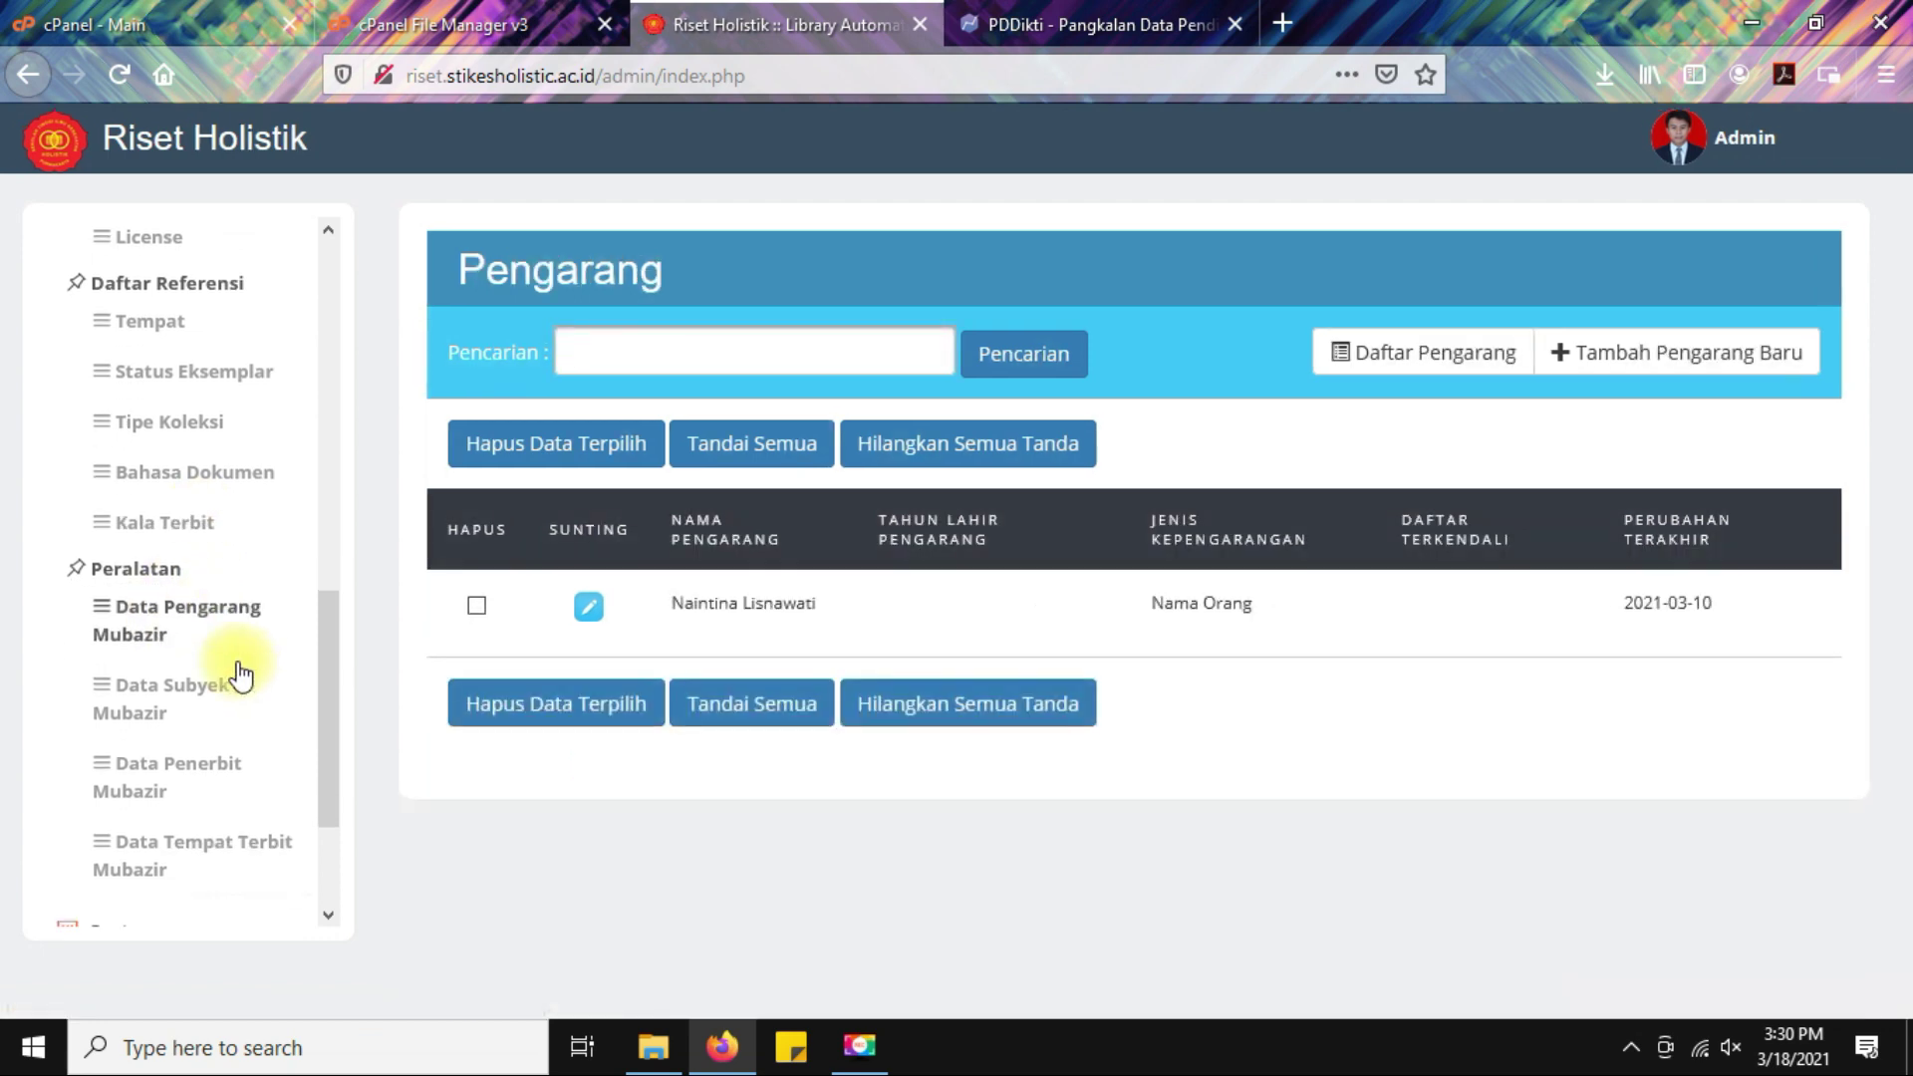
scroll(239, 674, "down", 2)
left_click(159, 501)
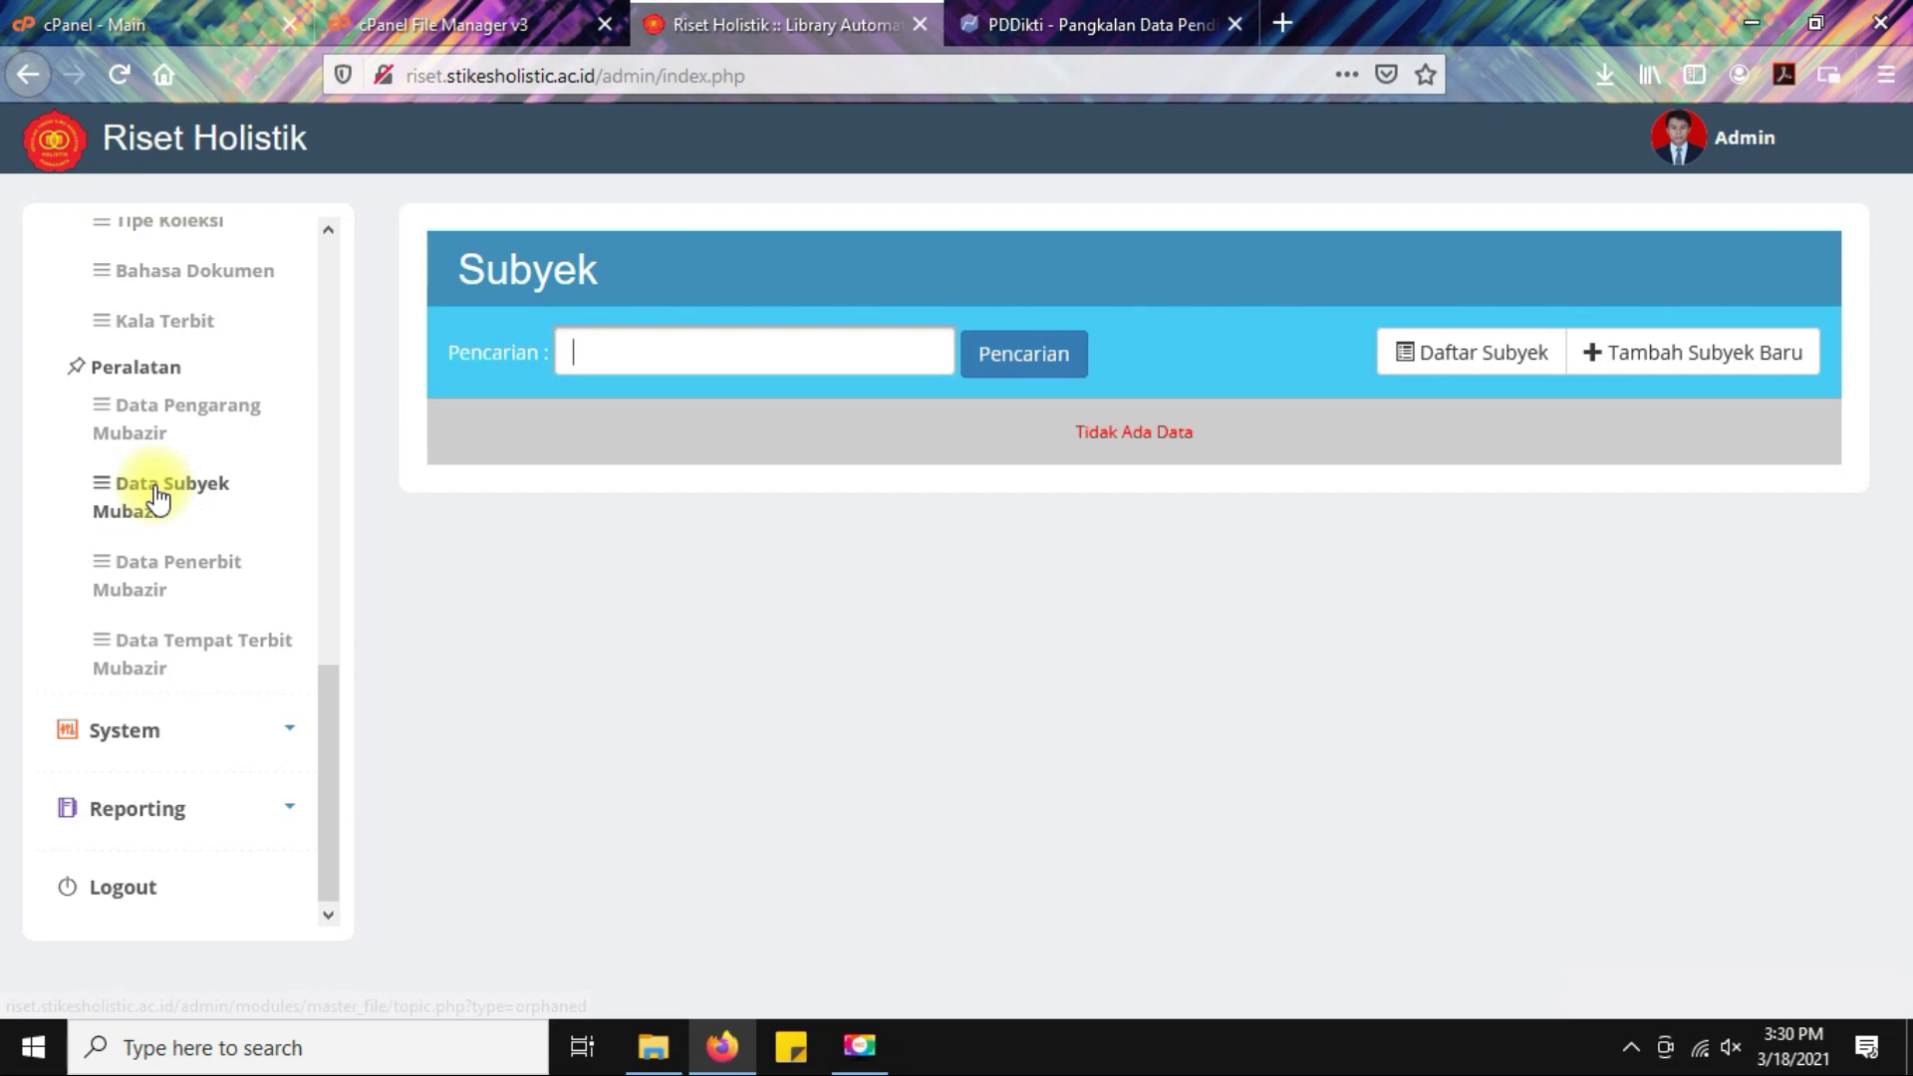
left_click(226, 583)
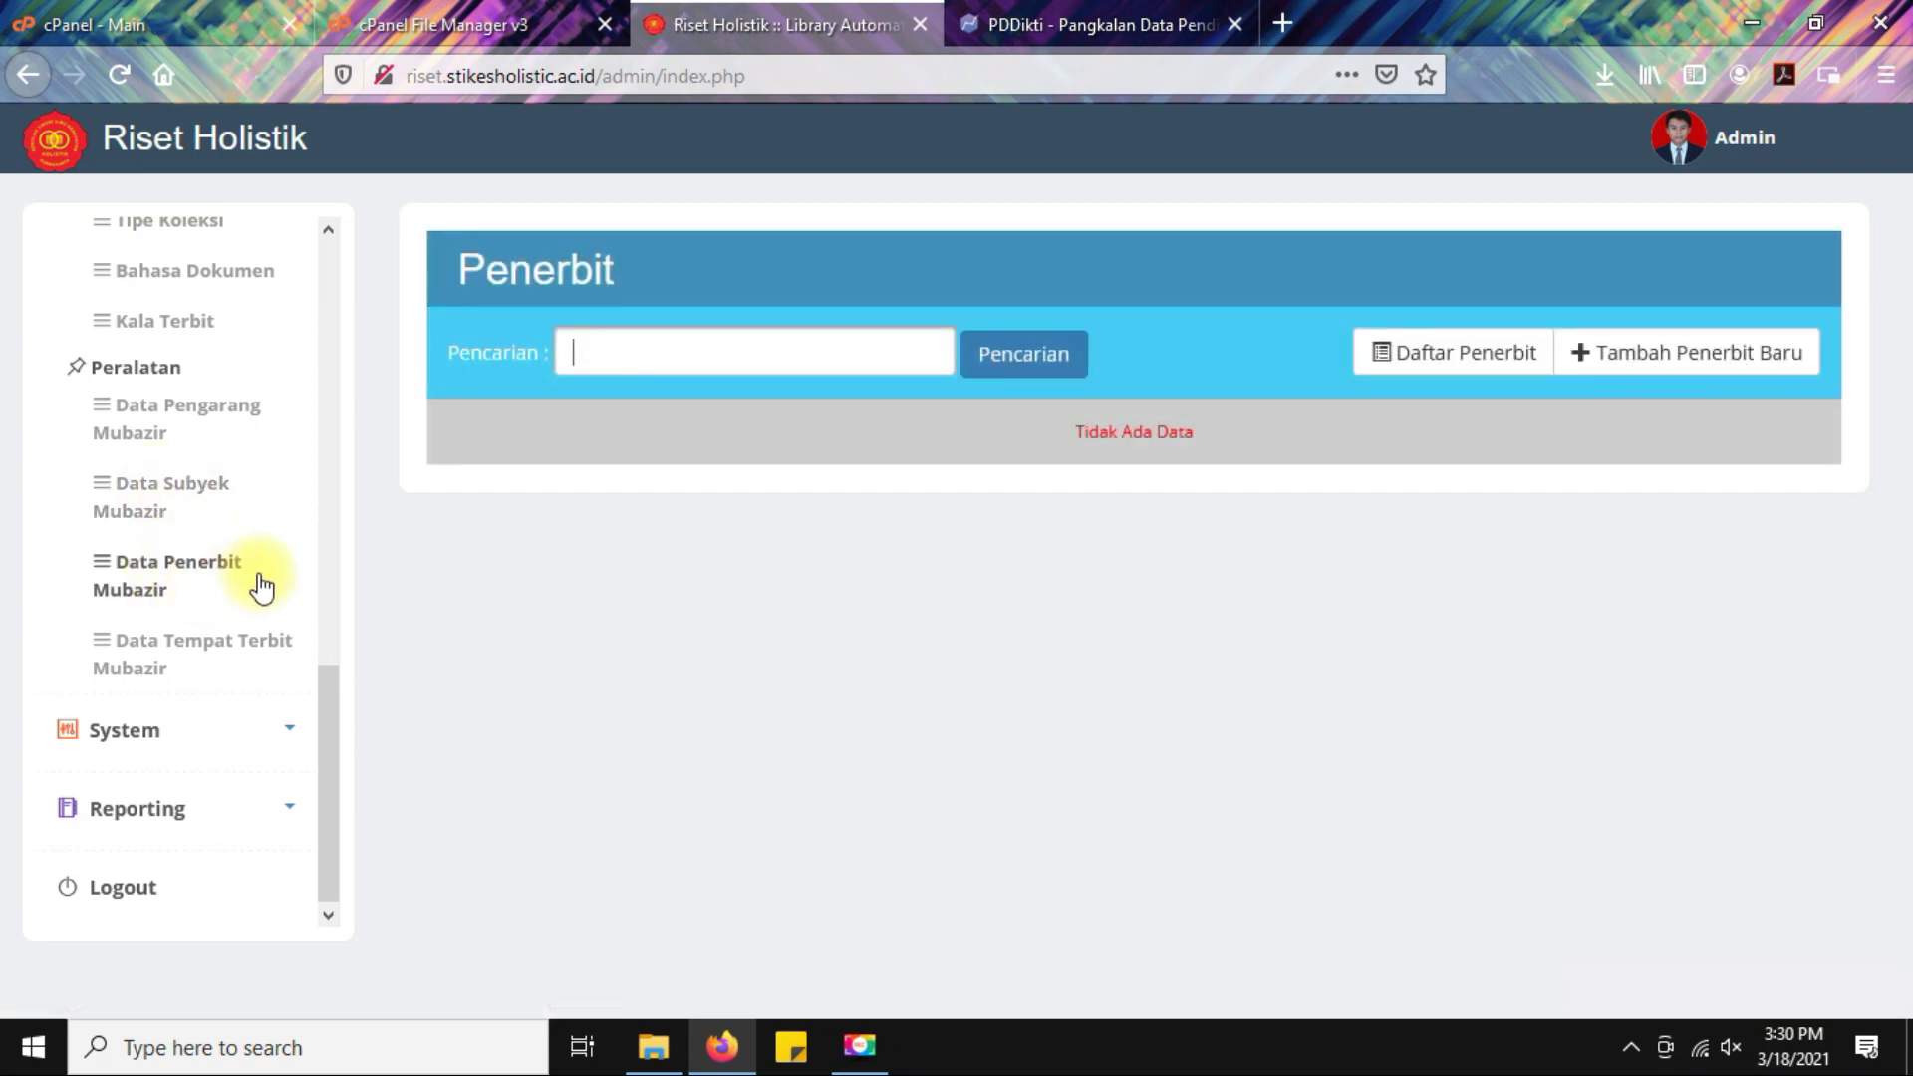
left_click(160, 662)
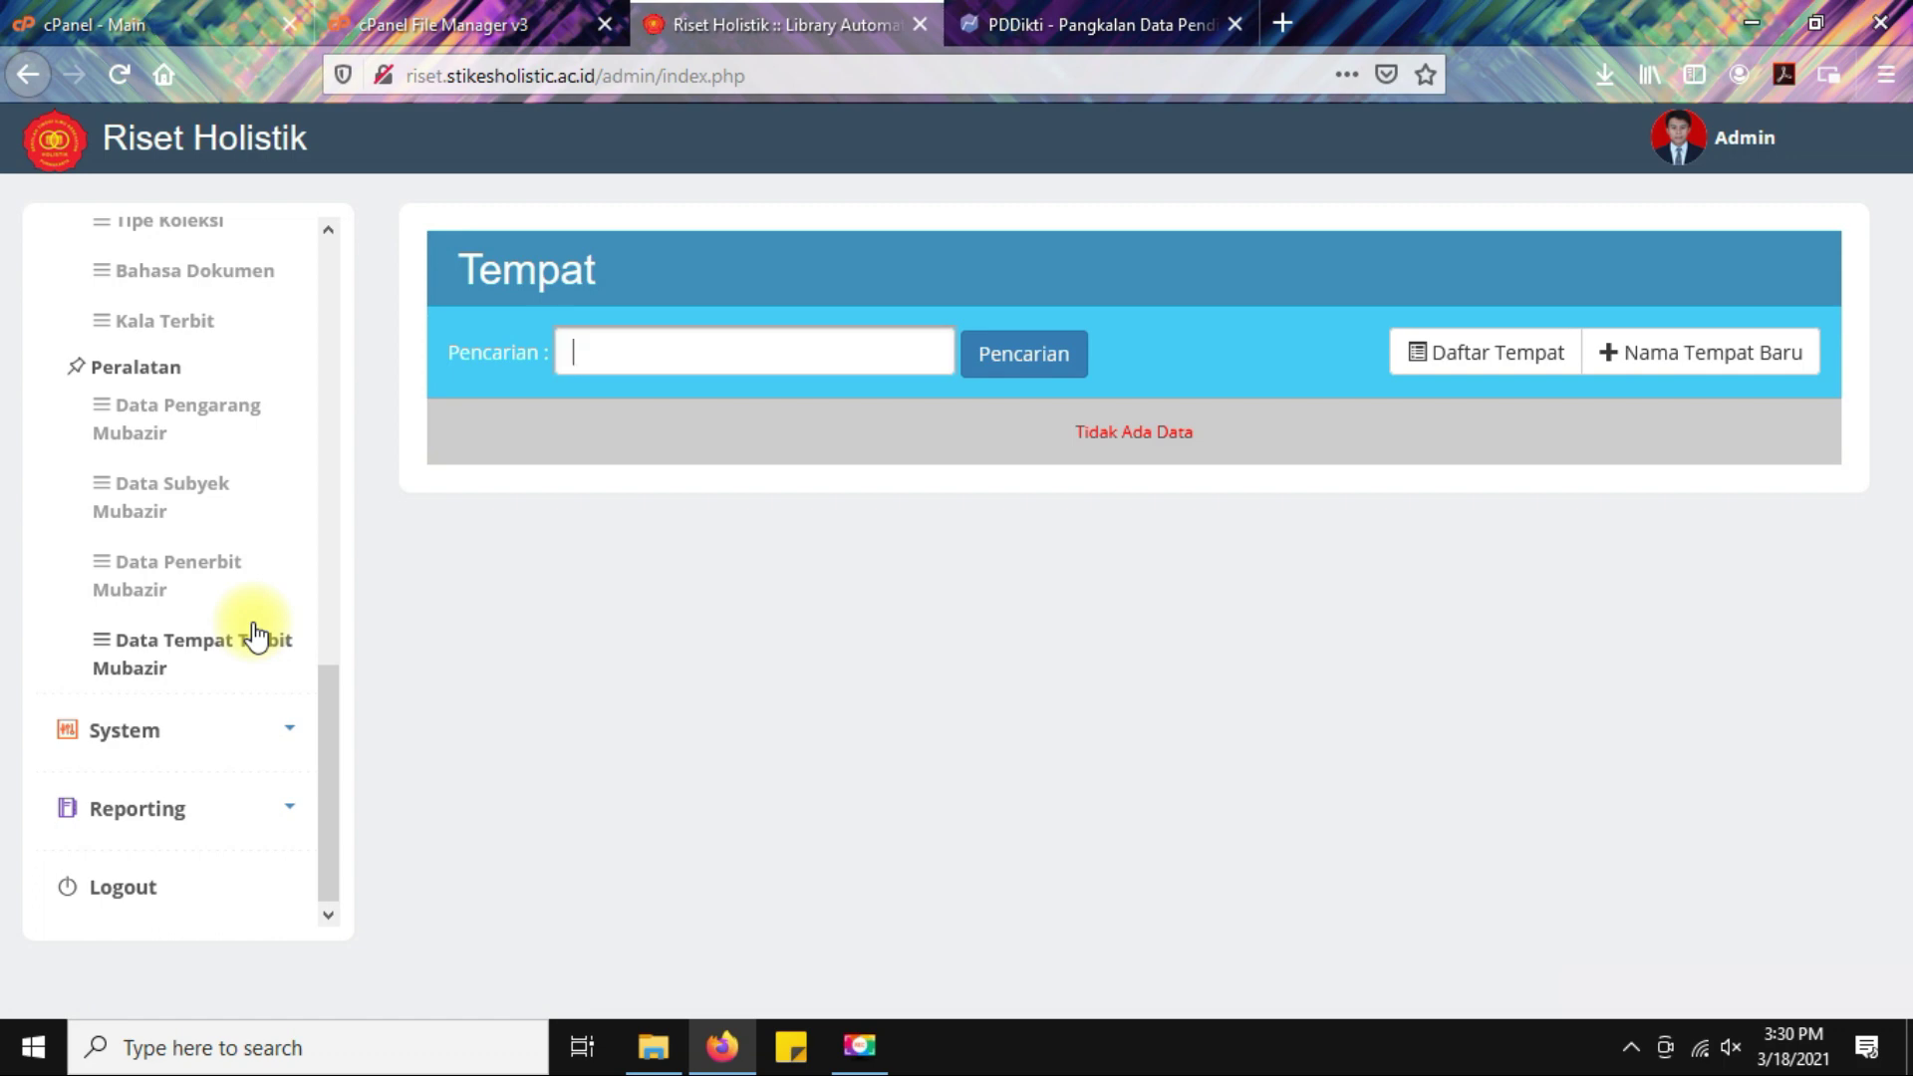
scroll(255, 634, "up", 10)
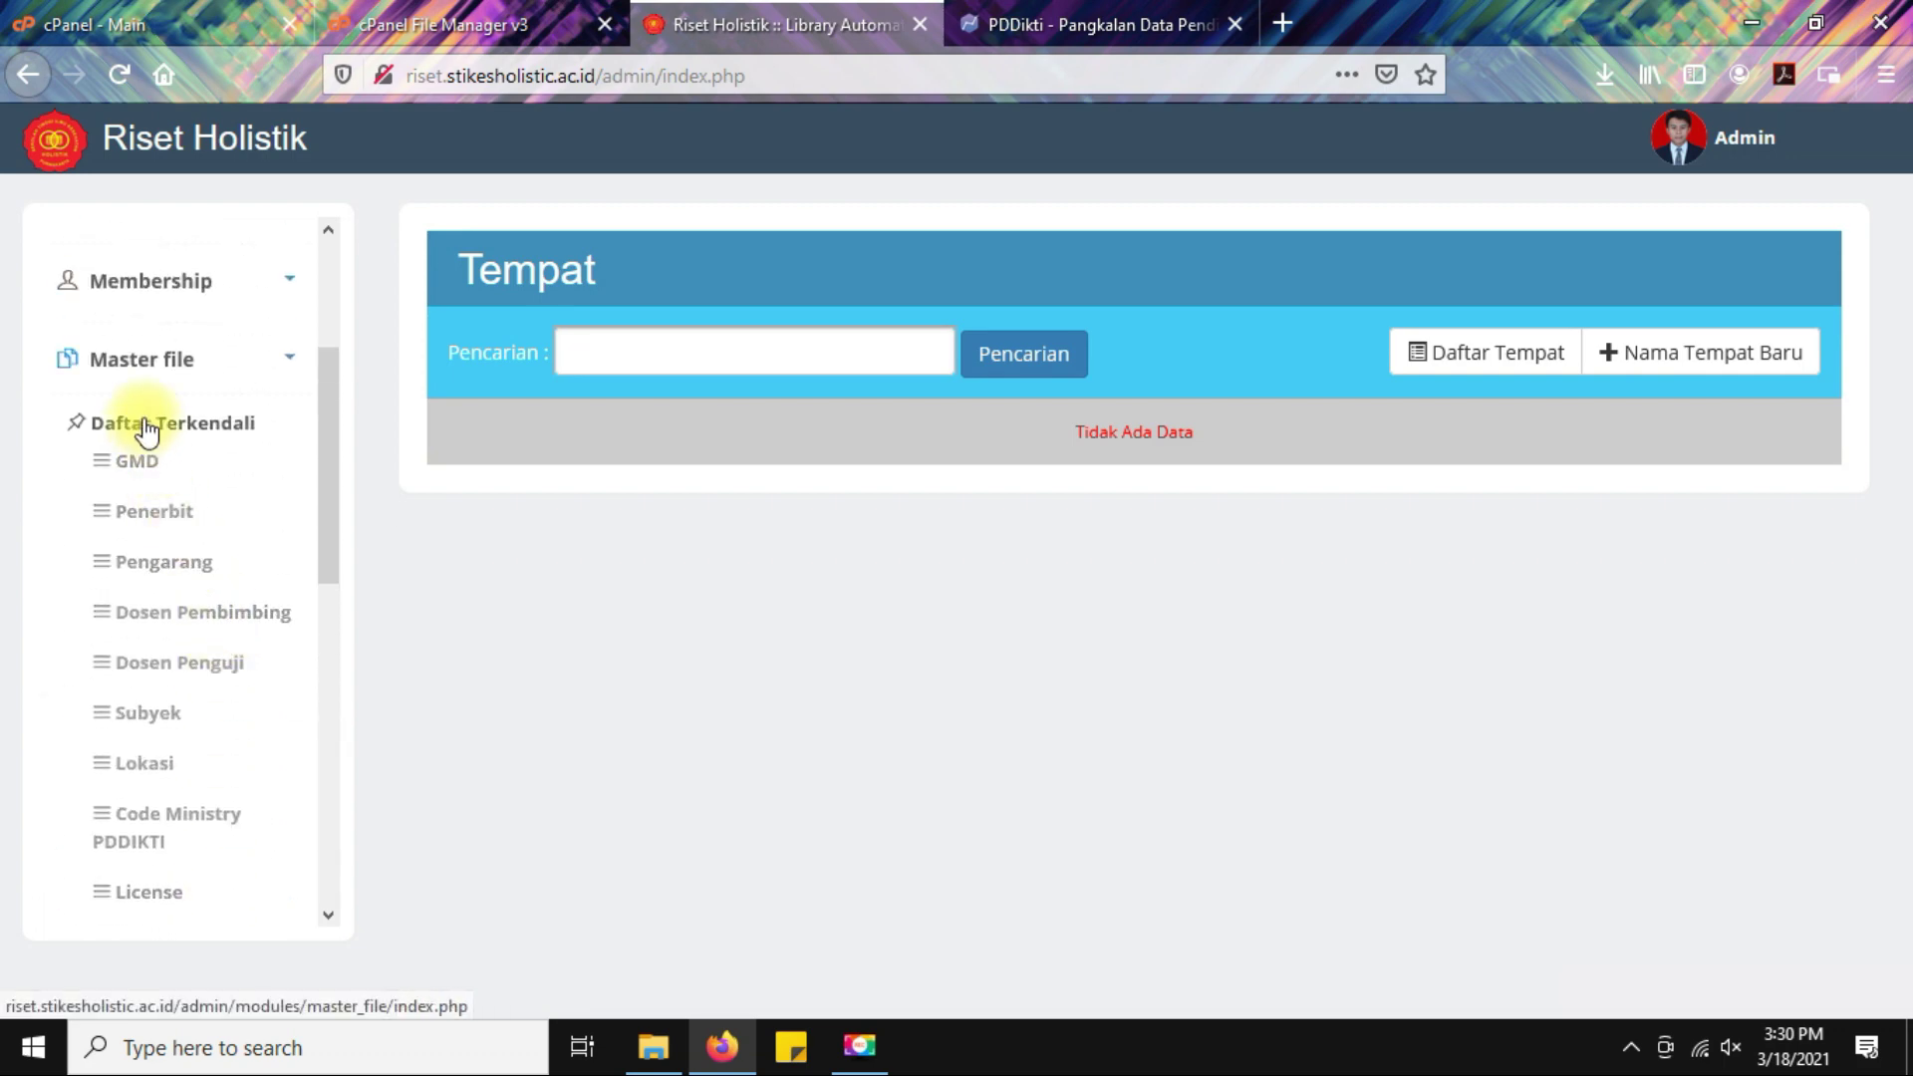
left_click(149, 361)
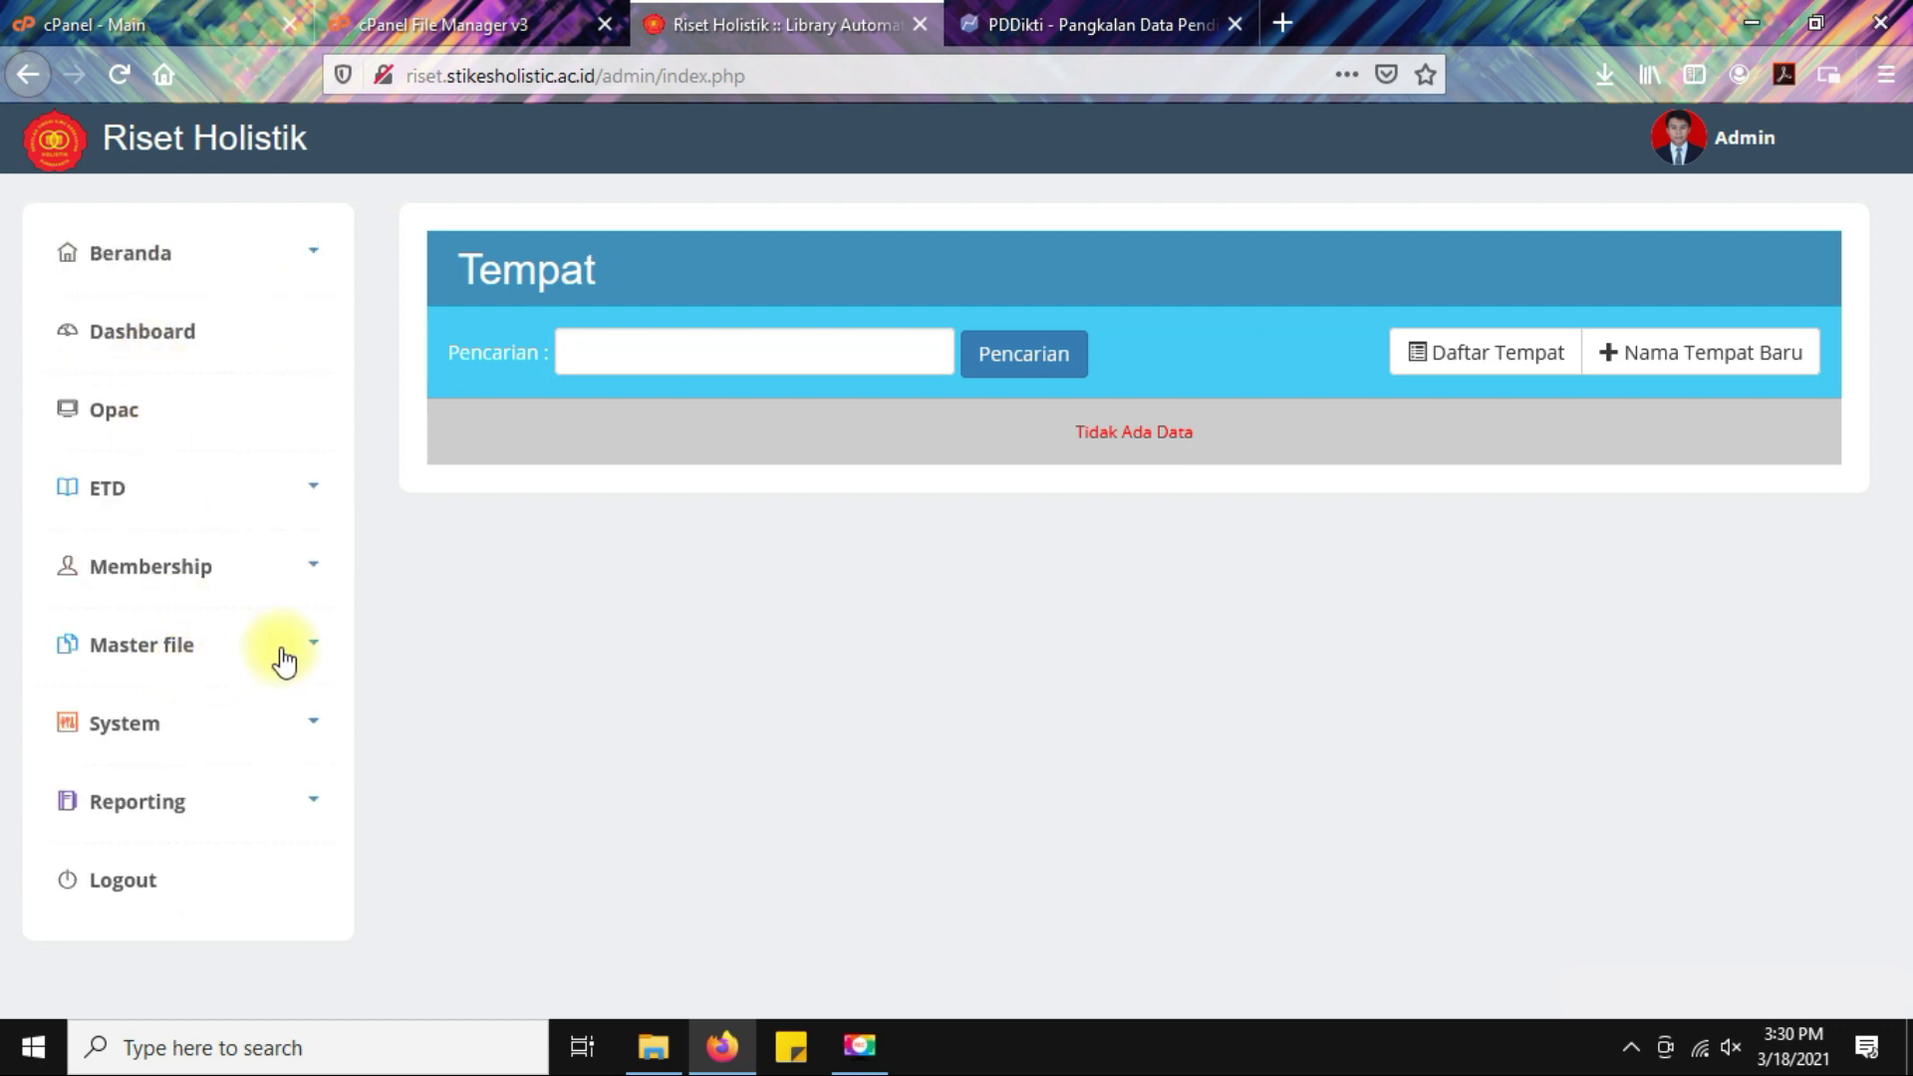
left_click(299, 655)
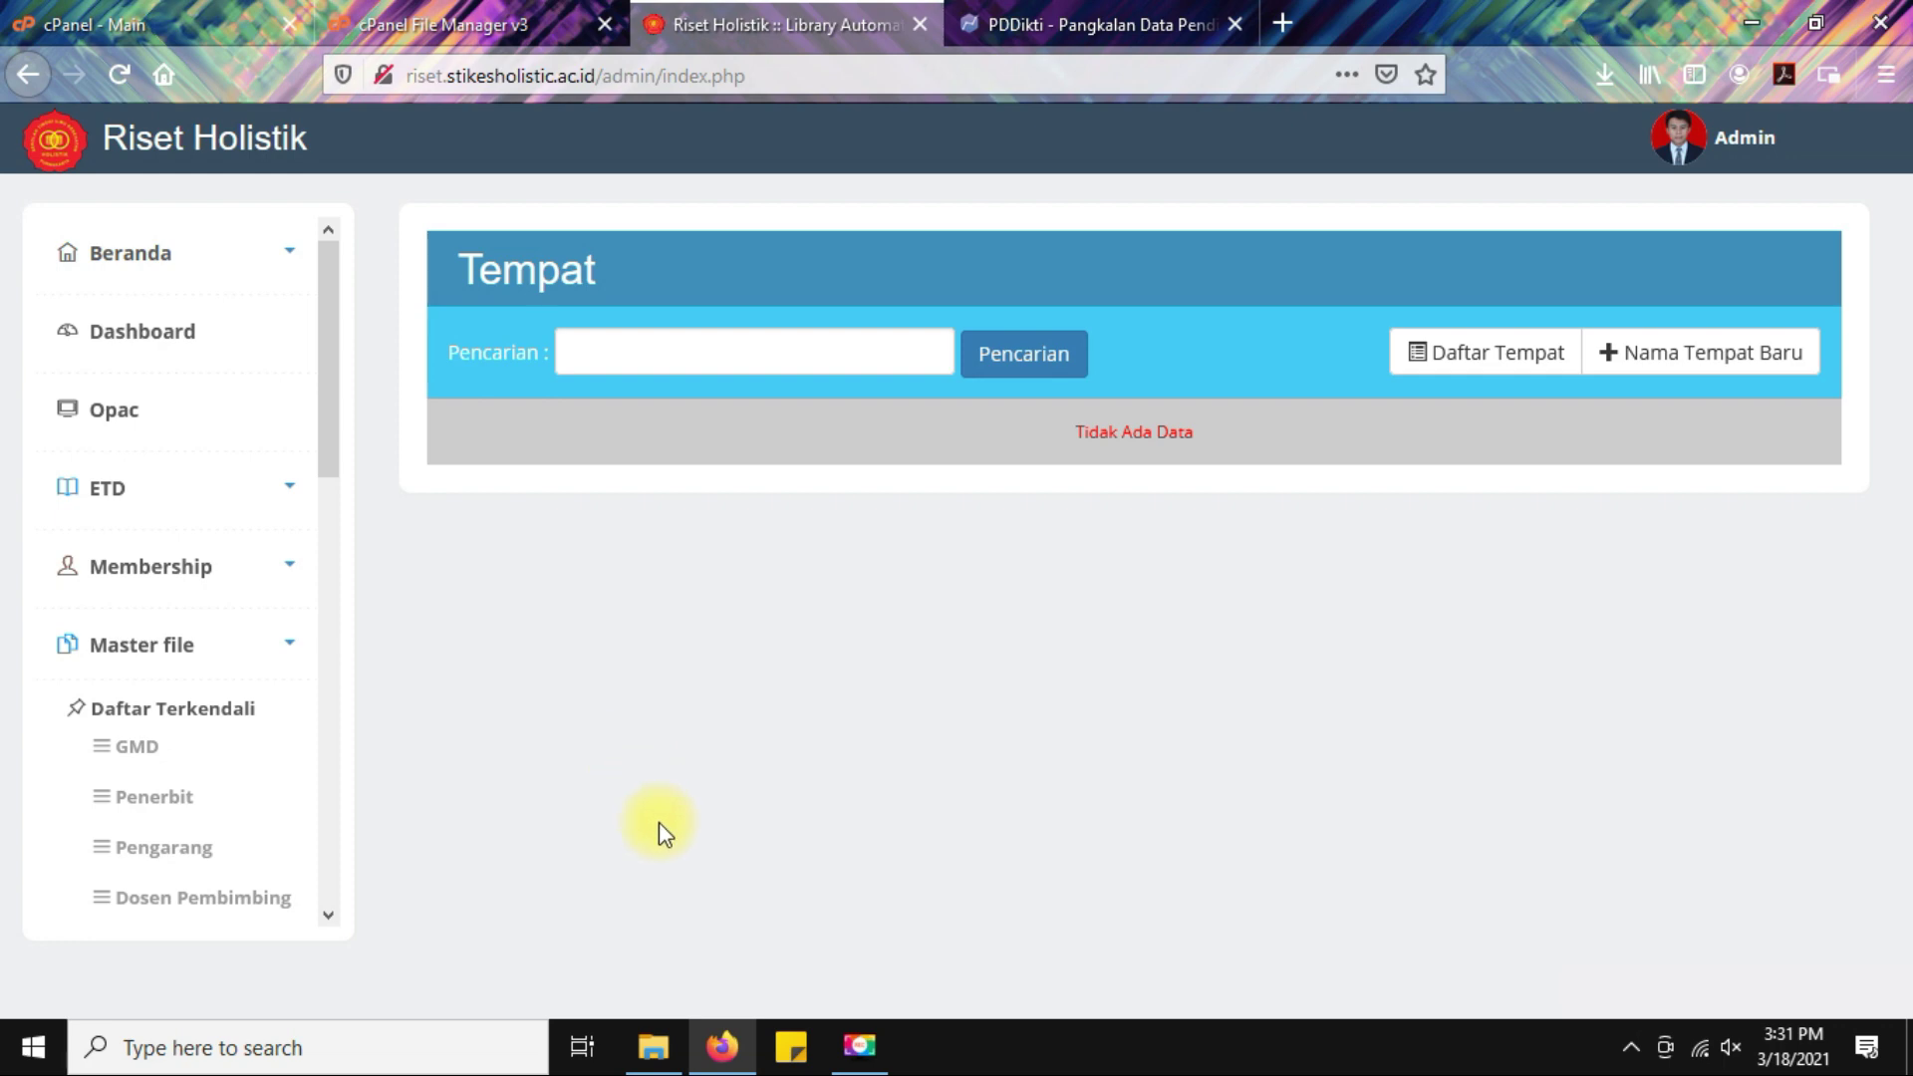
Check the first student's Cover and Scan Pengesahan PDFs in 1. Sudah Upload, then return to Firefox.
key("alt+Tab")
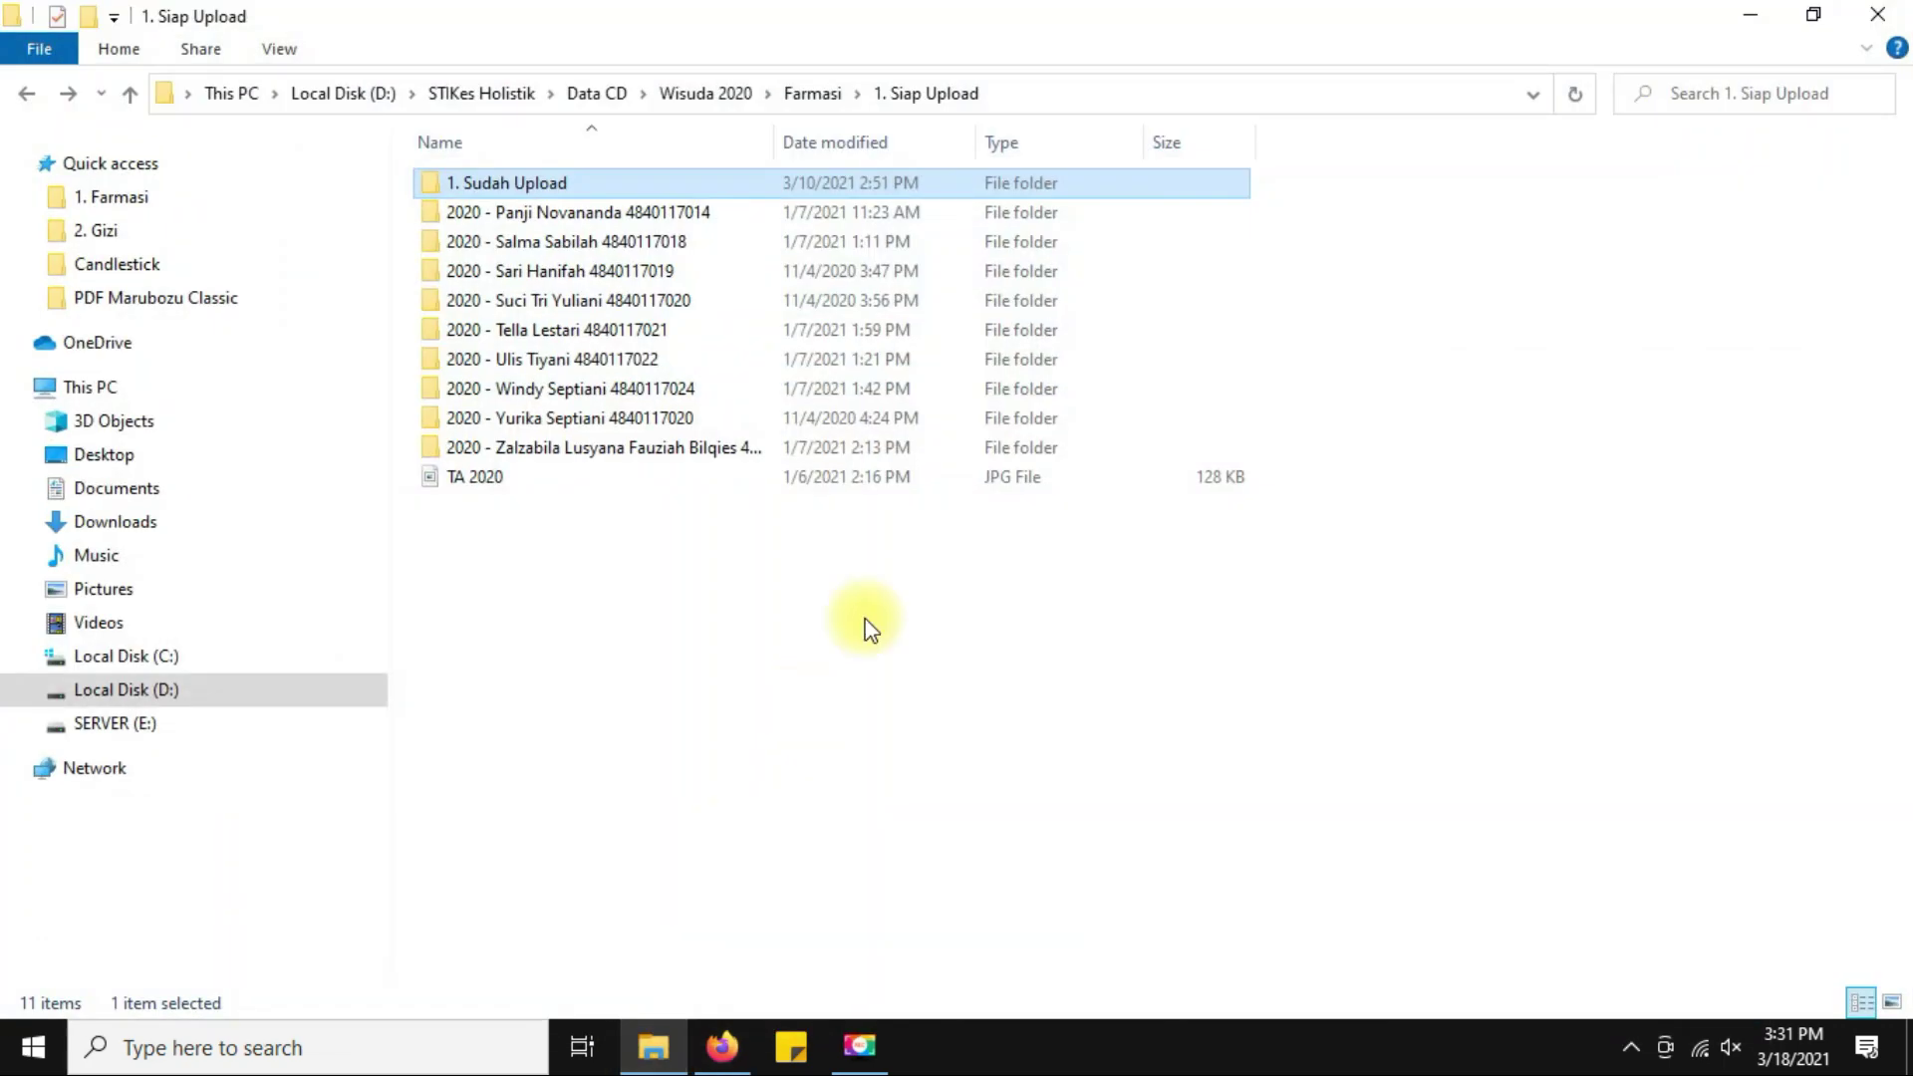
double_click(546, 187)
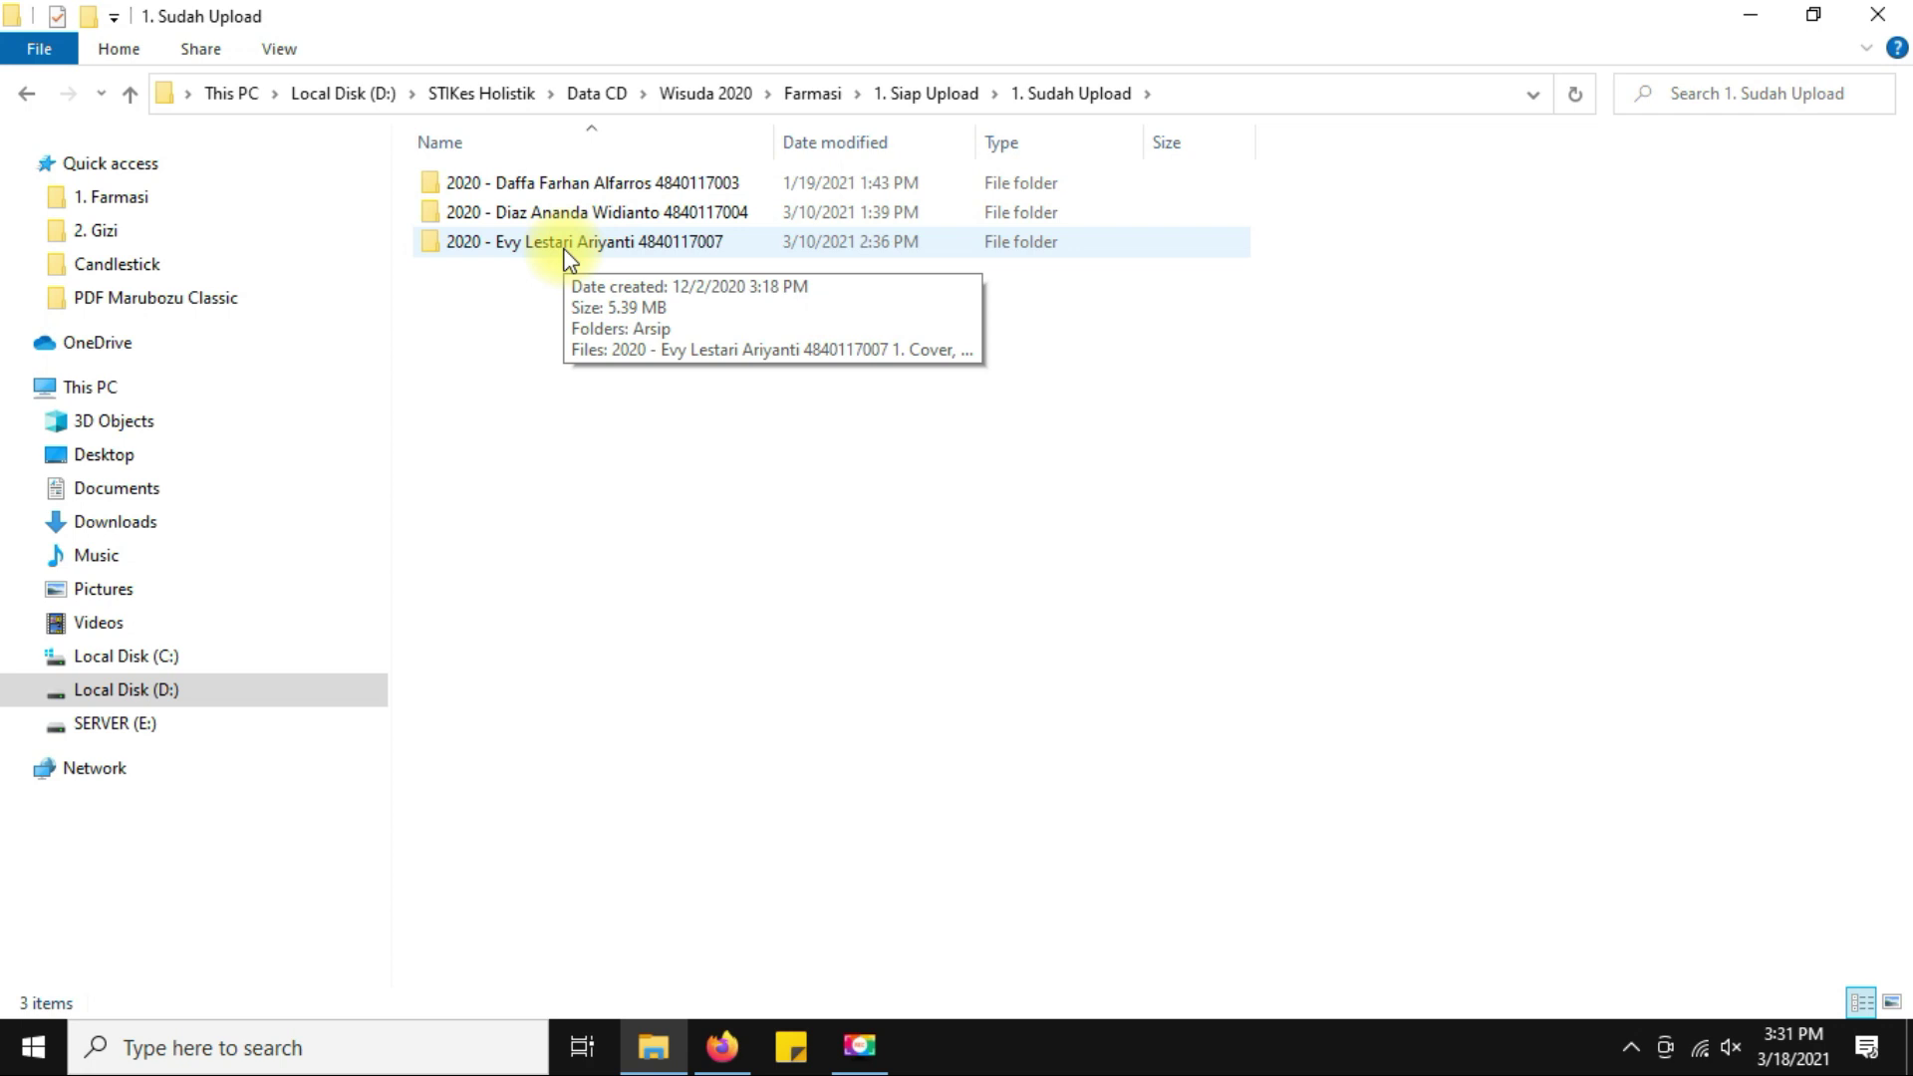
double_click(558, 184)
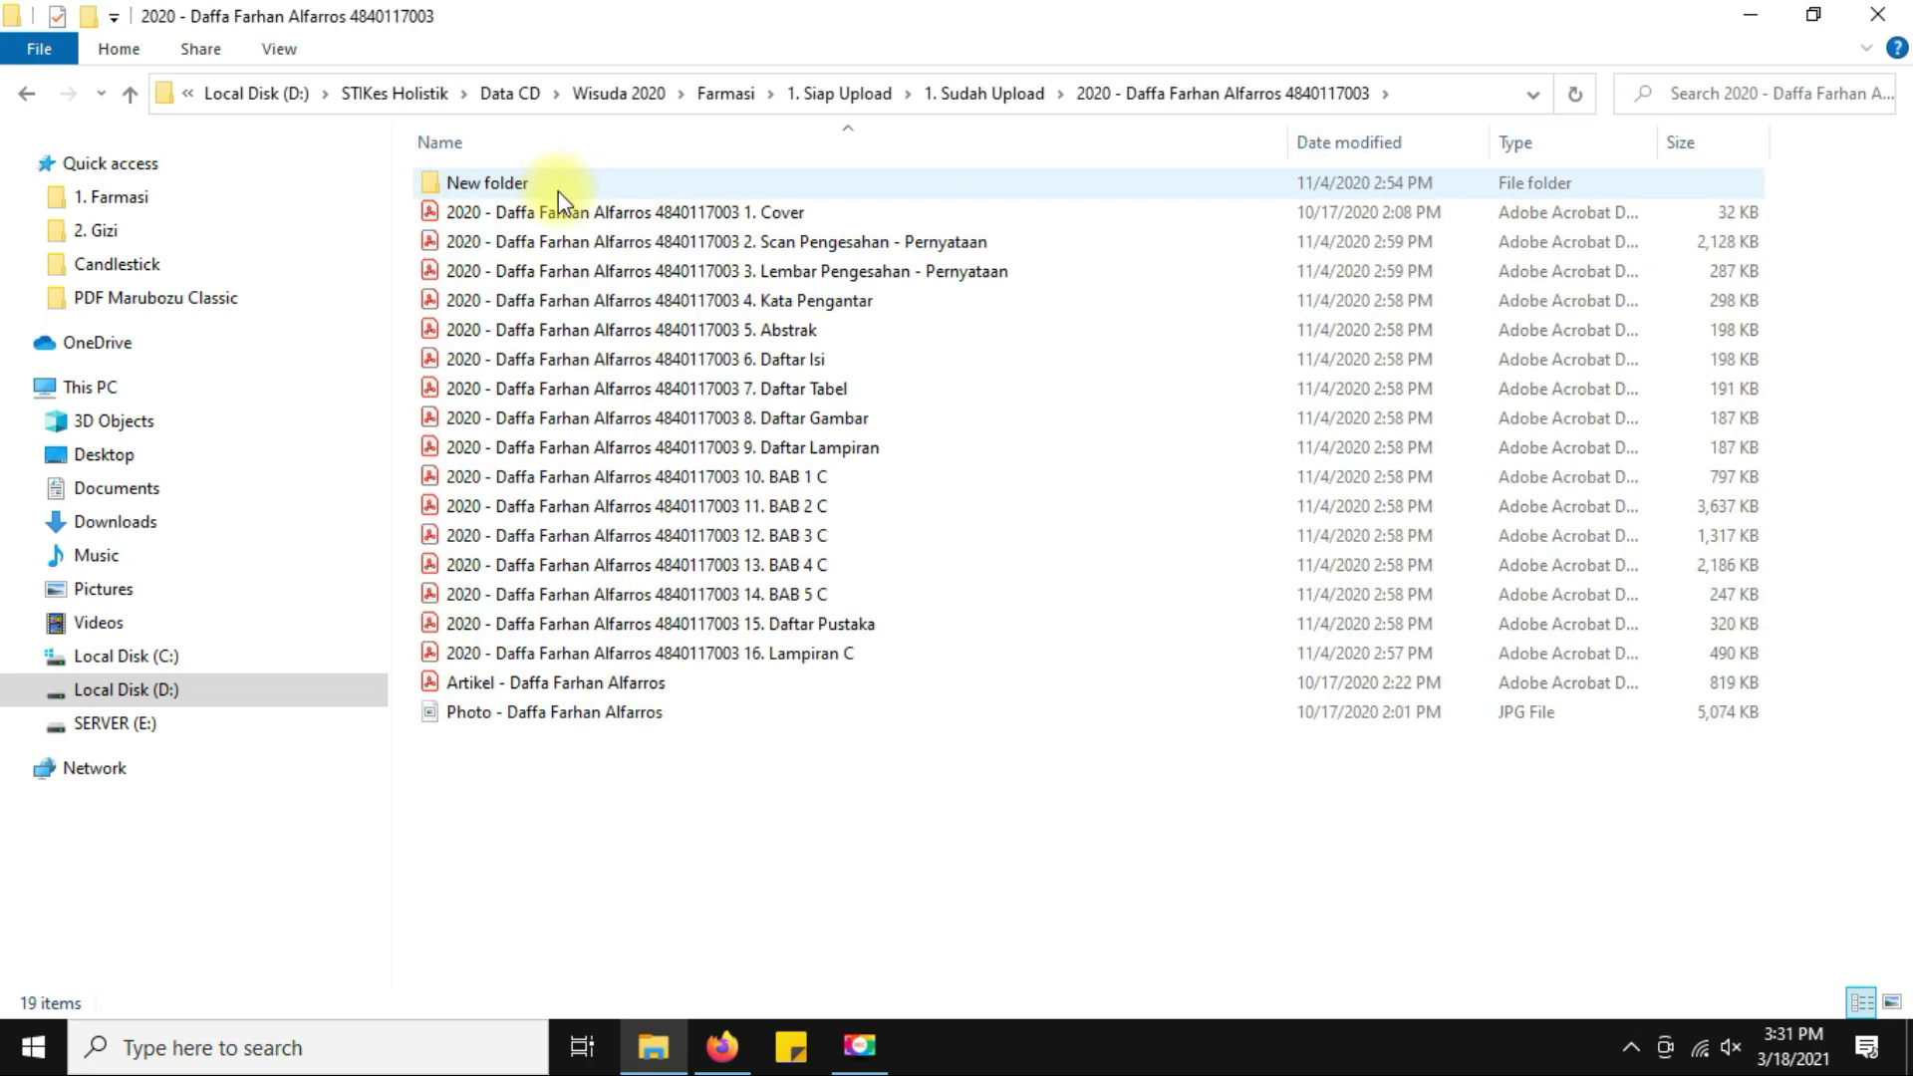
left_click(562, 215)
left_click(558, 242)
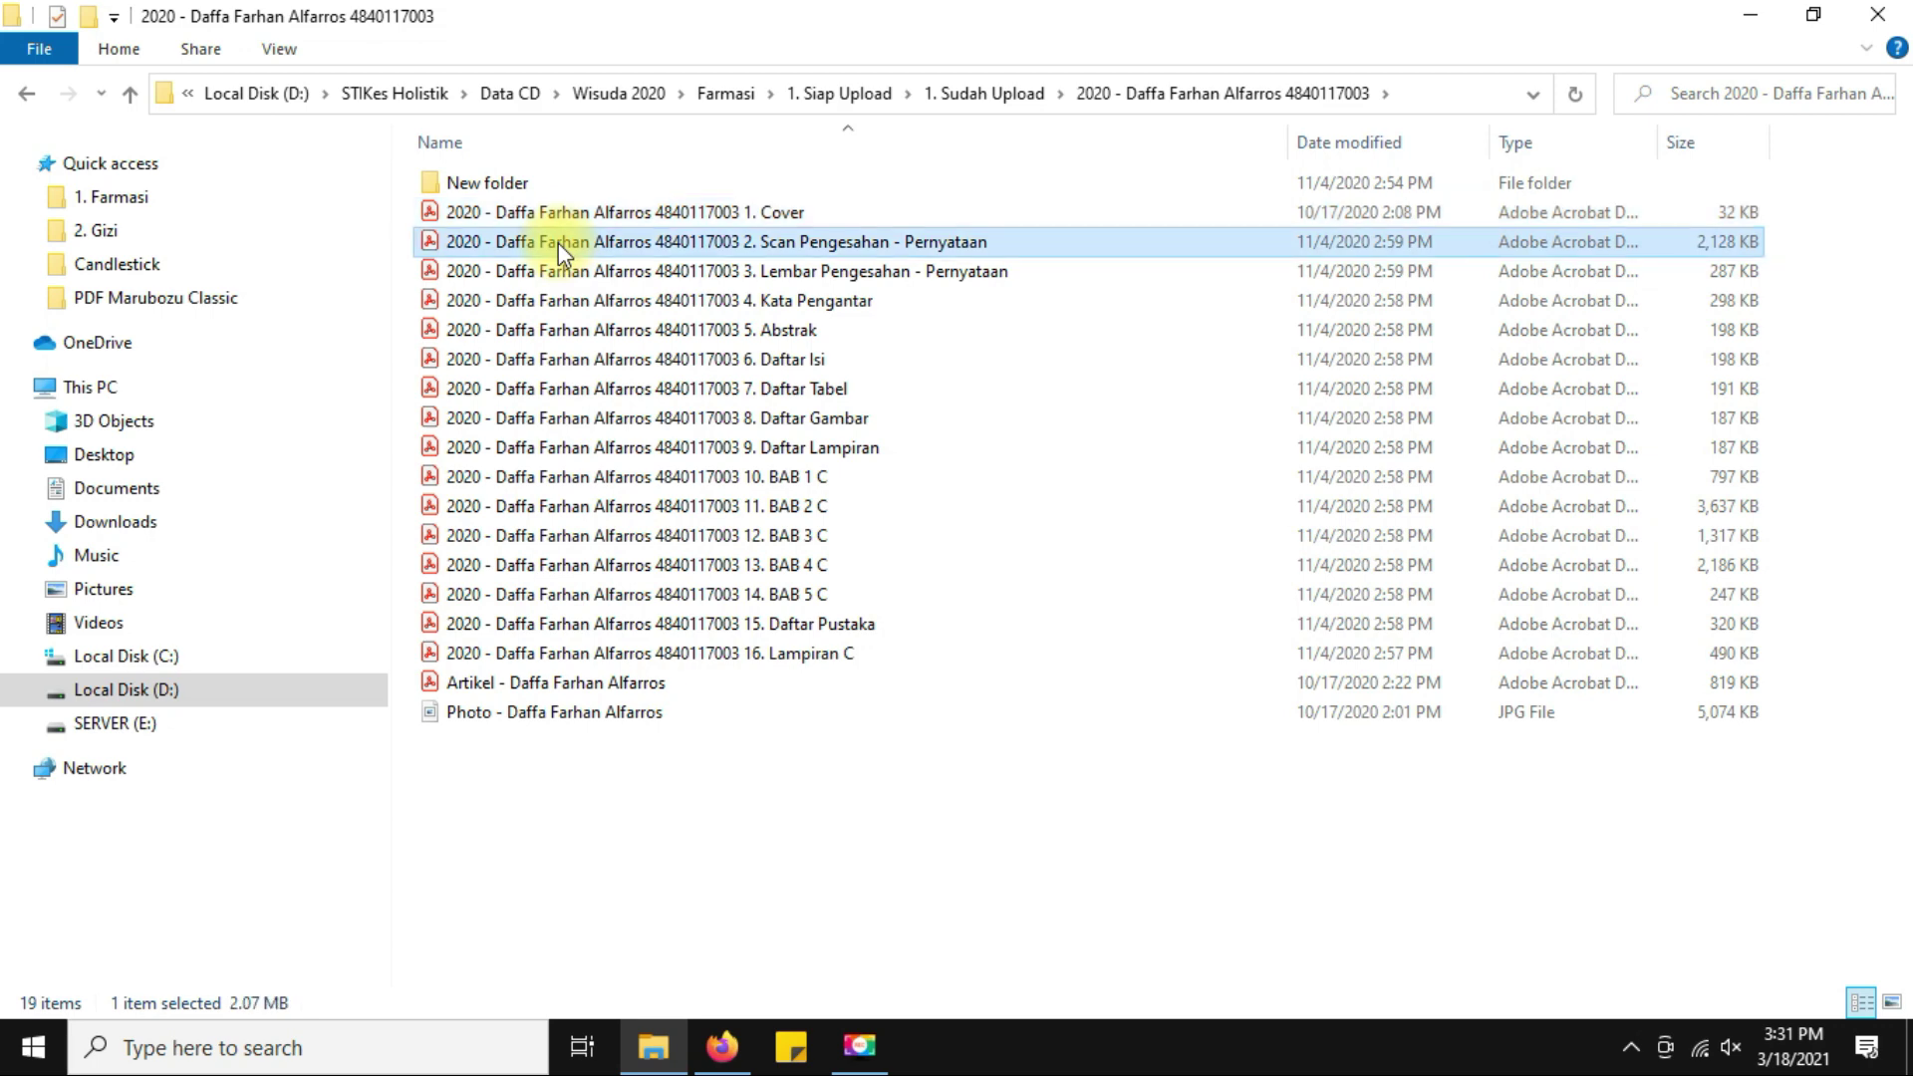
left_click(584, 211)
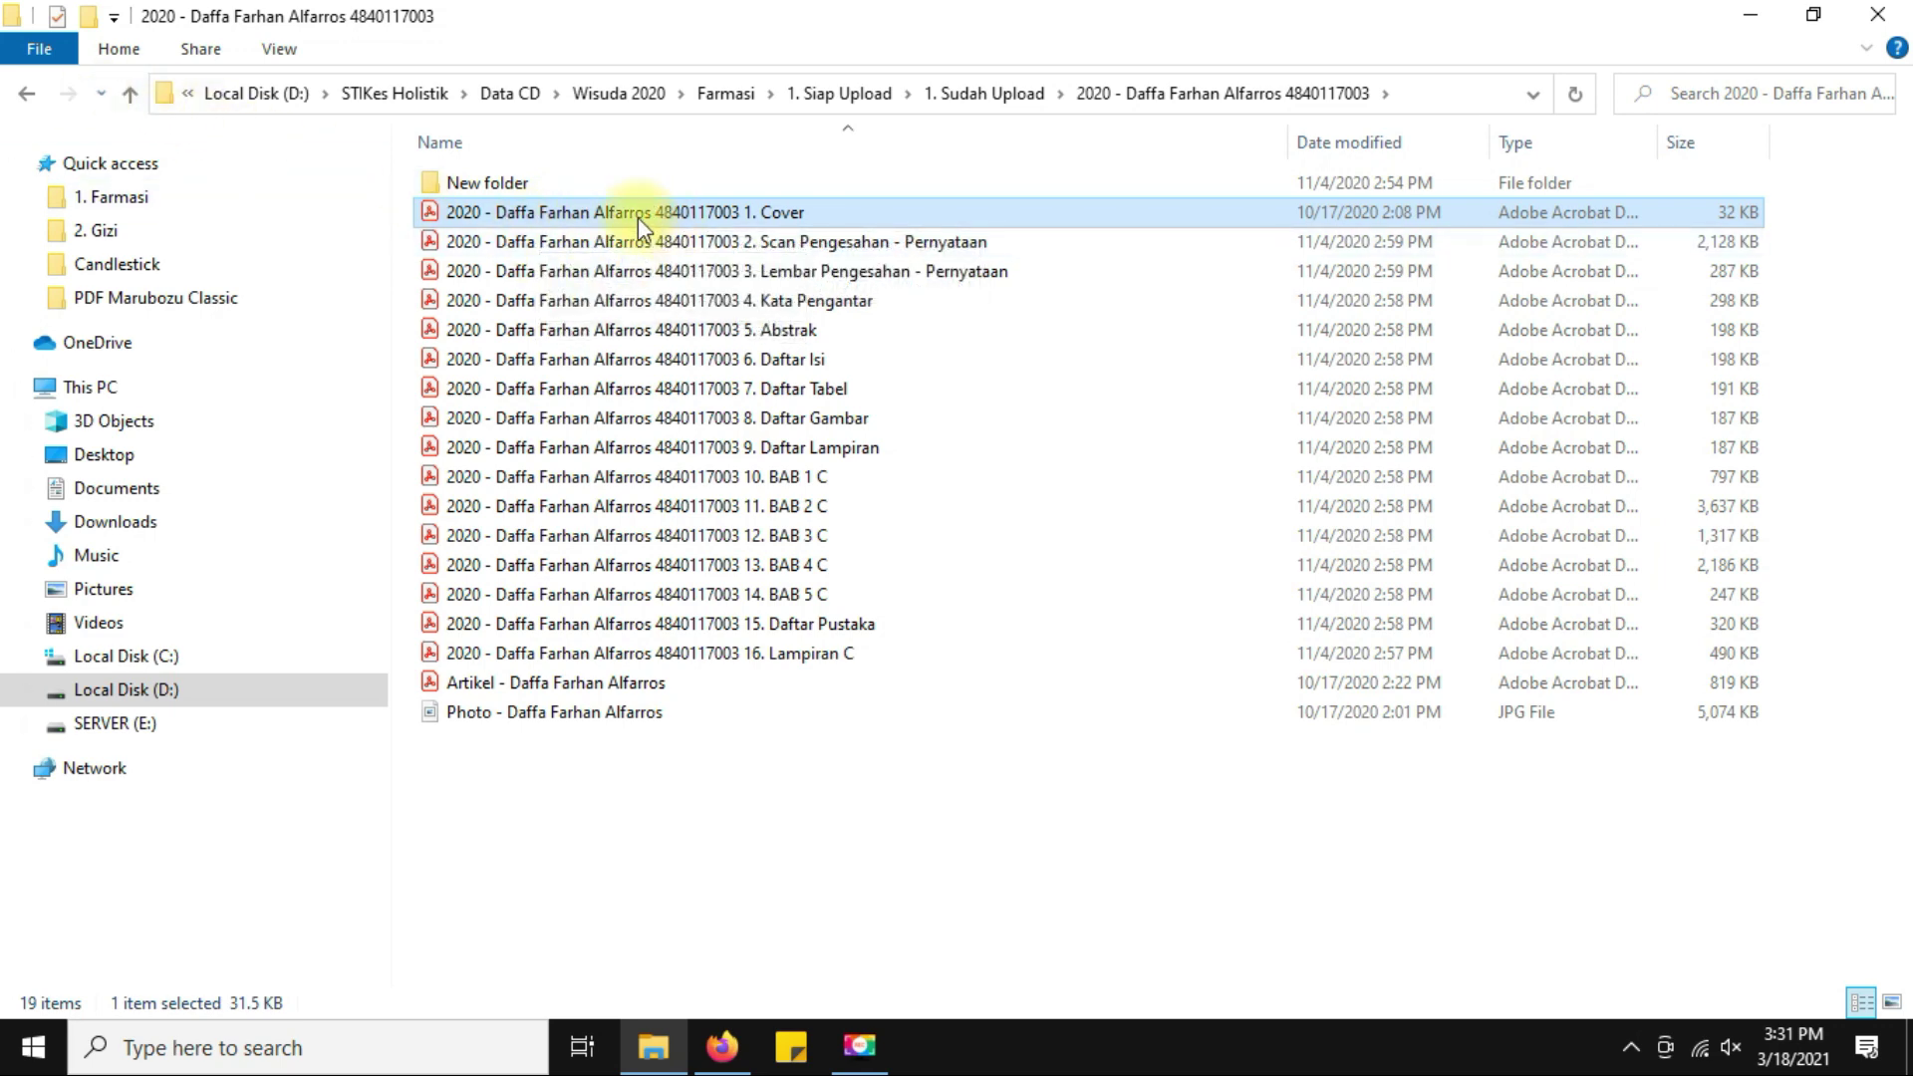
left_click(28, 94)
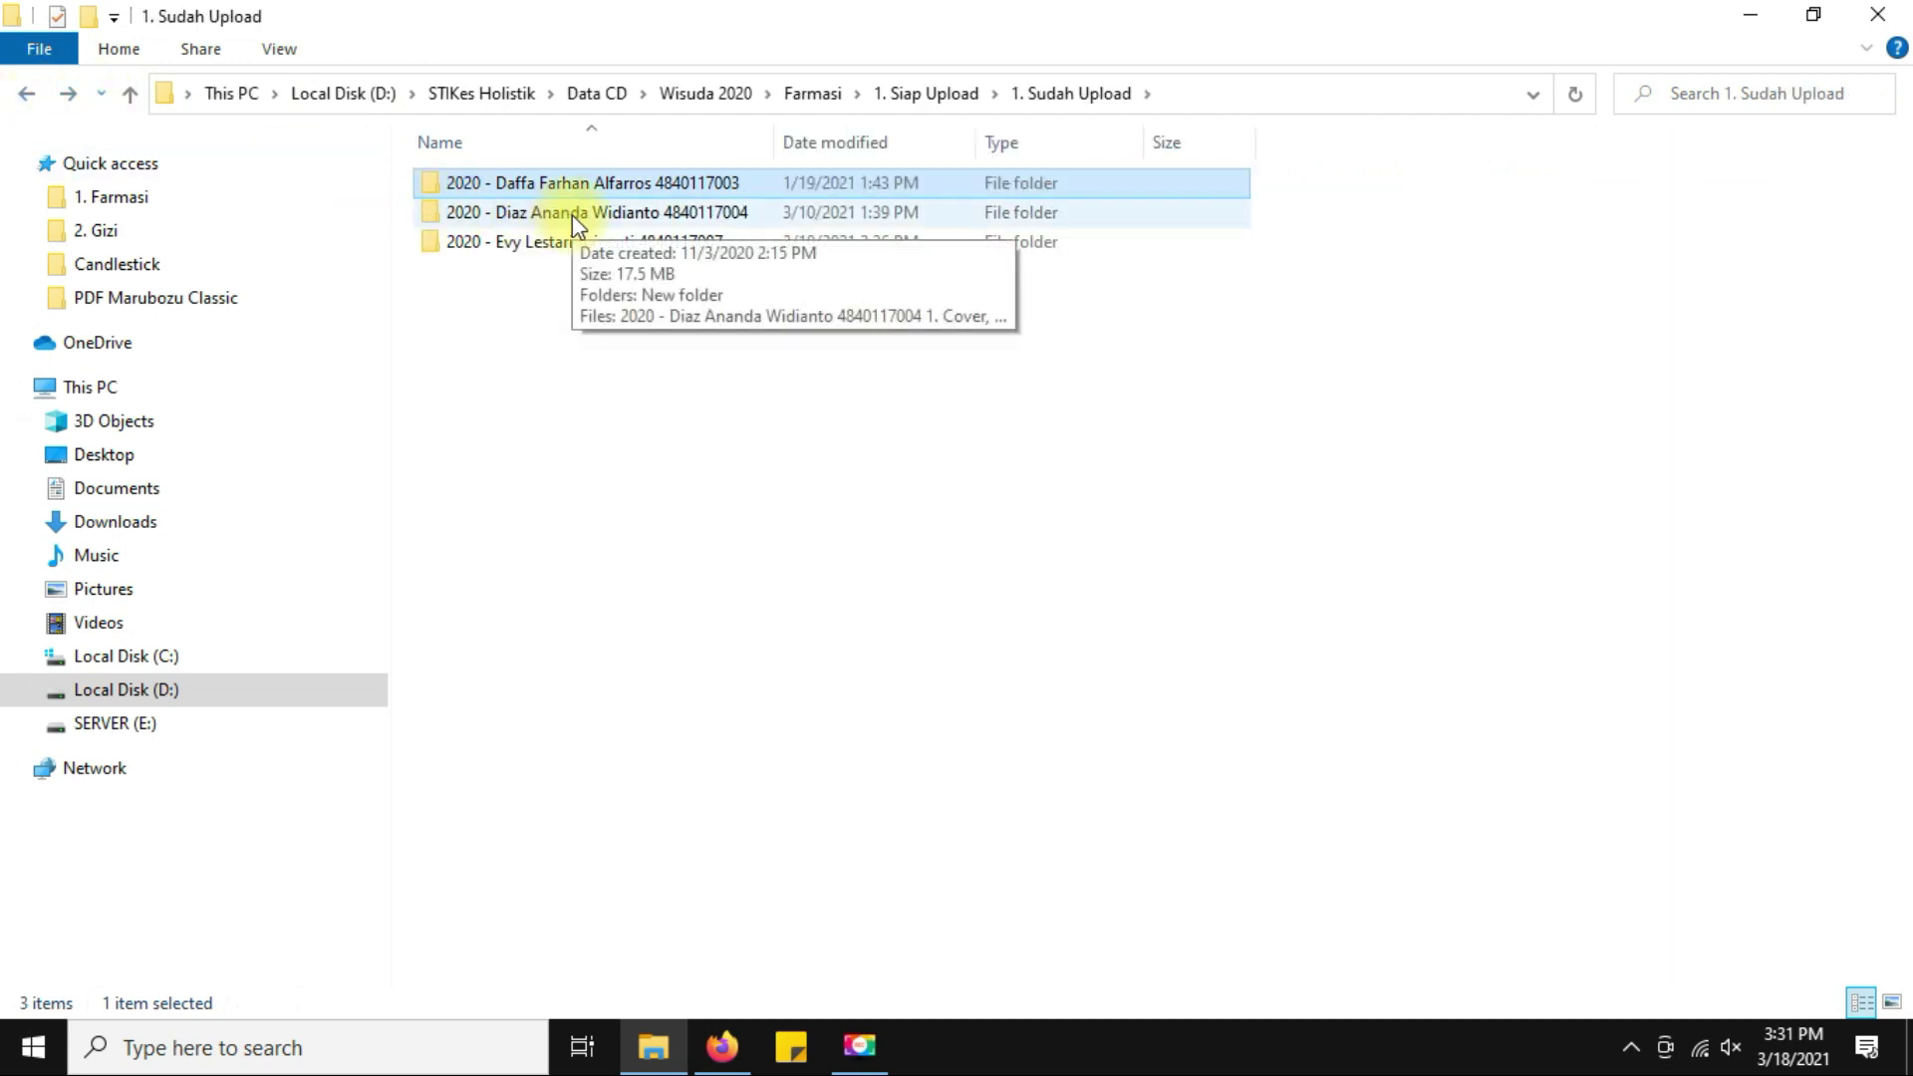
left_click(721, 1047)
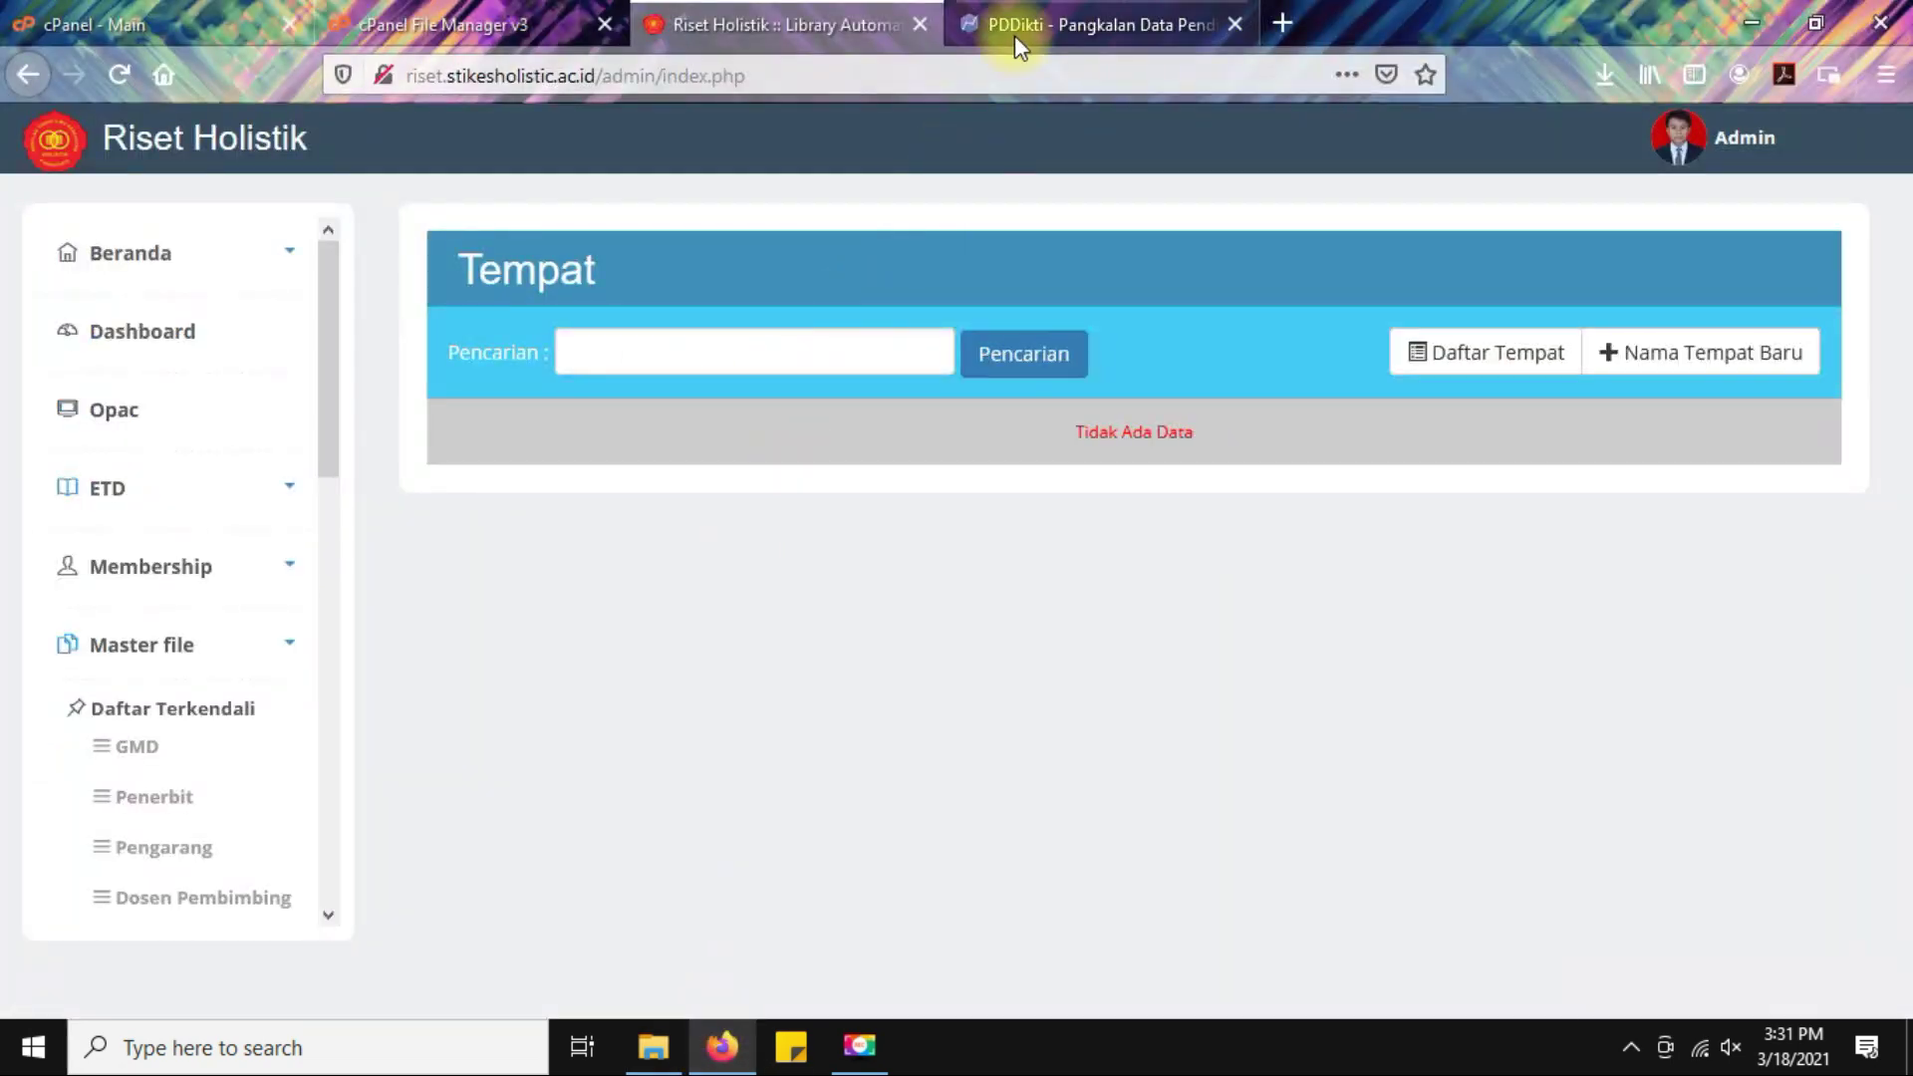
Check the uploaded thesis PDFs in the server's repository folder, then switch back to File Explorer.
left_click(451, 6)
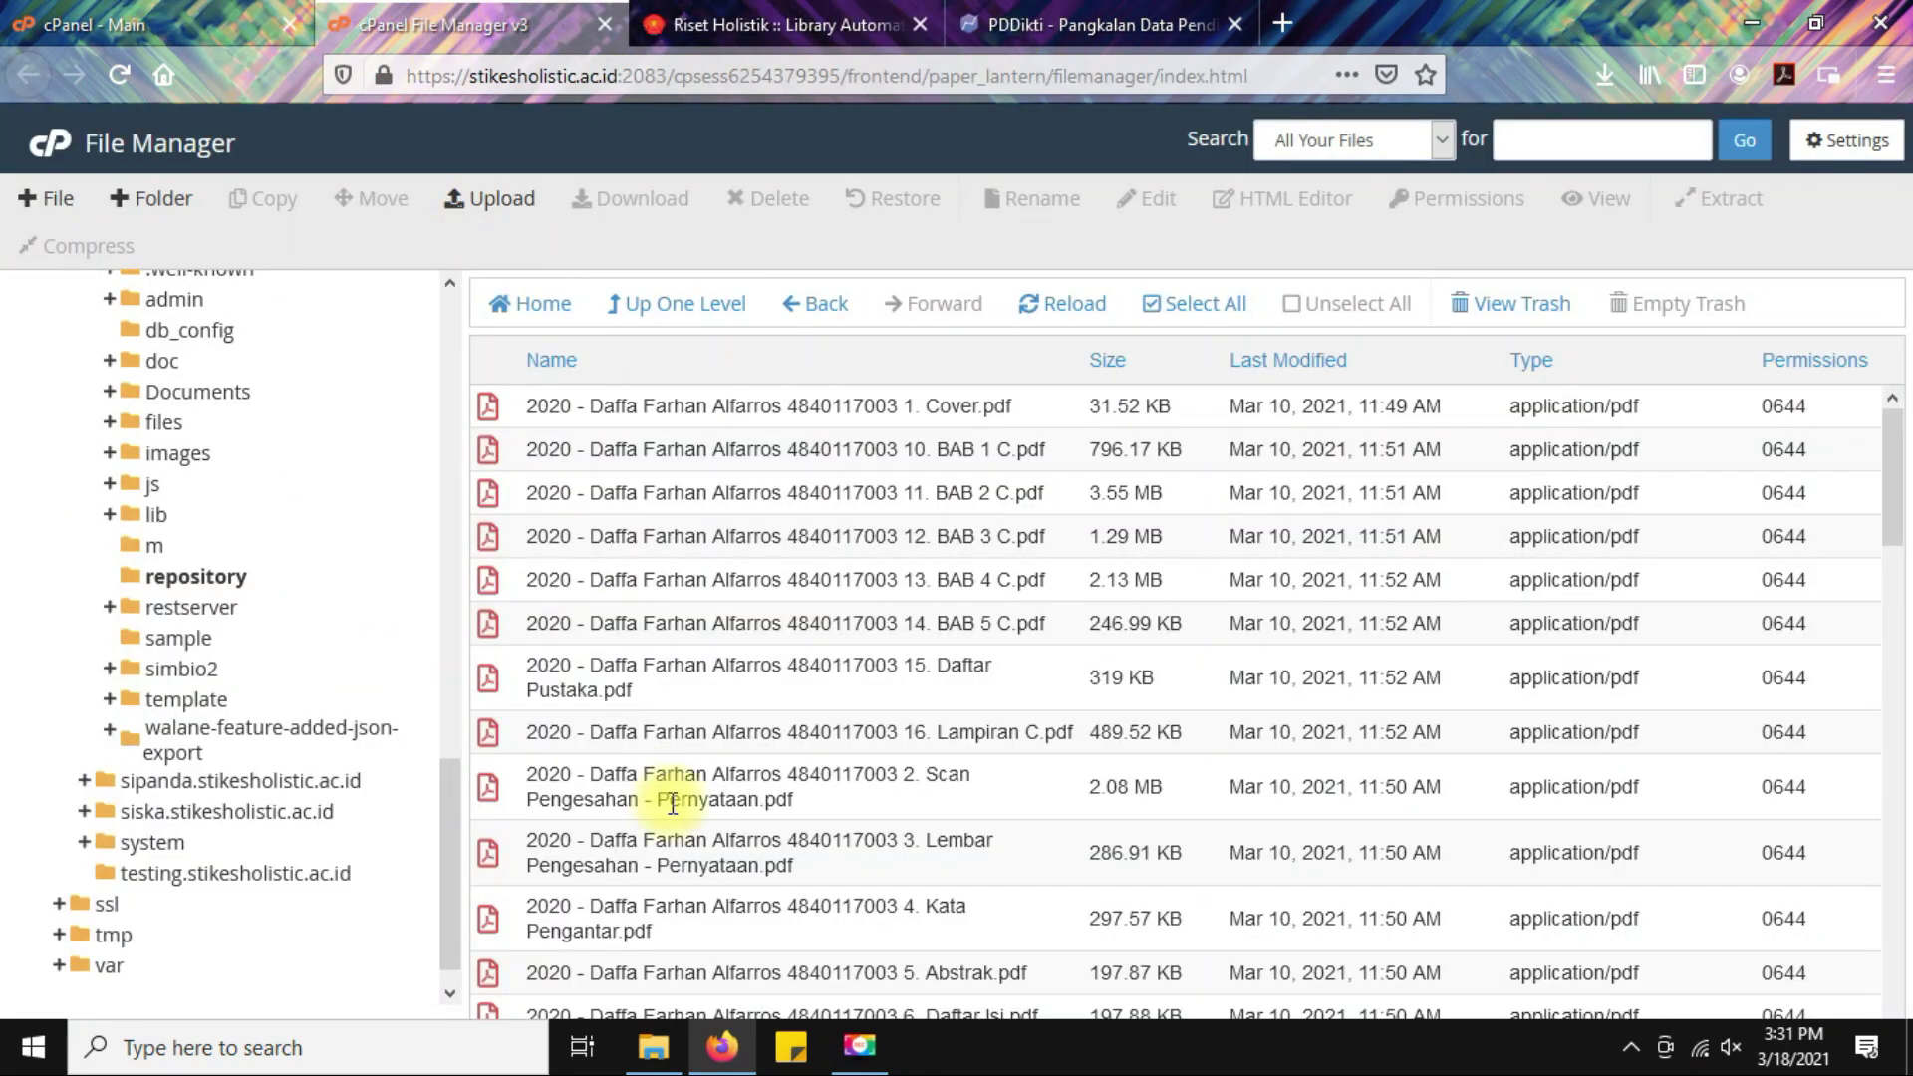
left_click(155, 575)
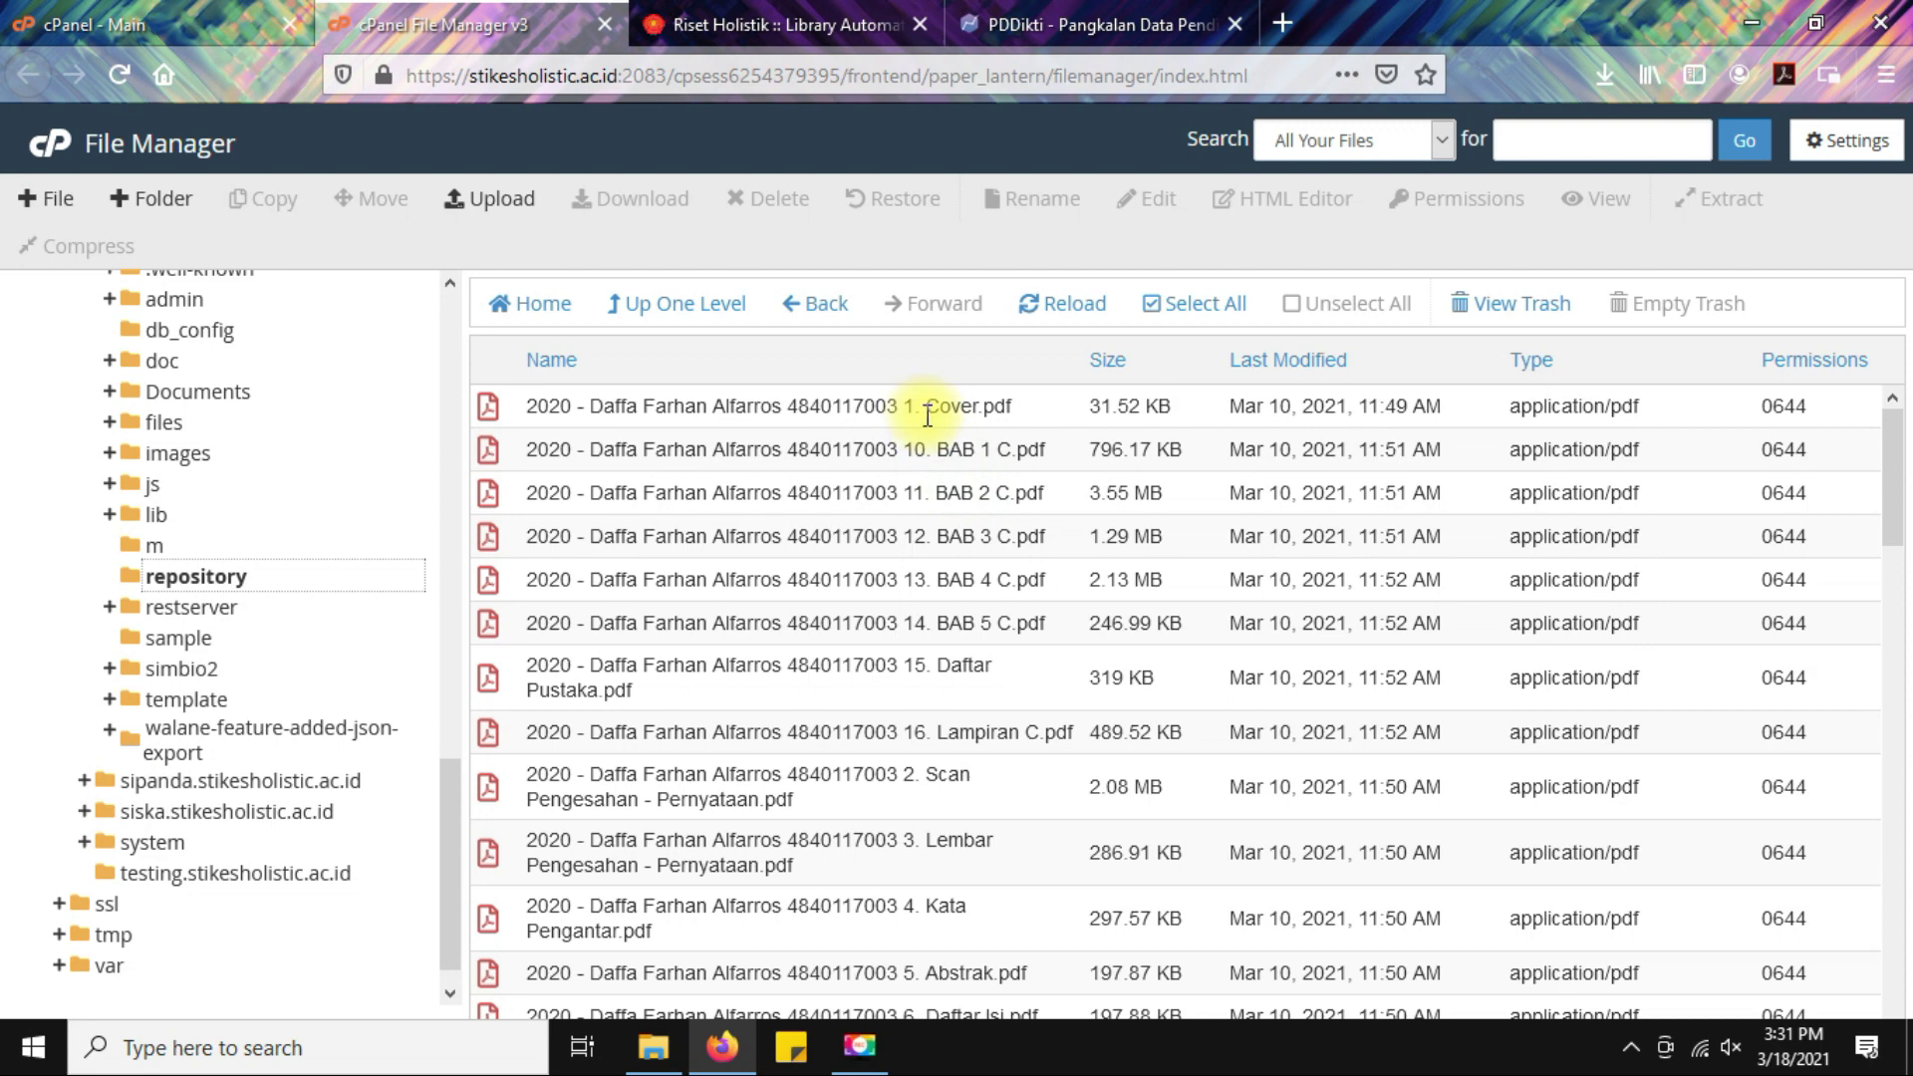
scroll(955, 758, "down", 3)
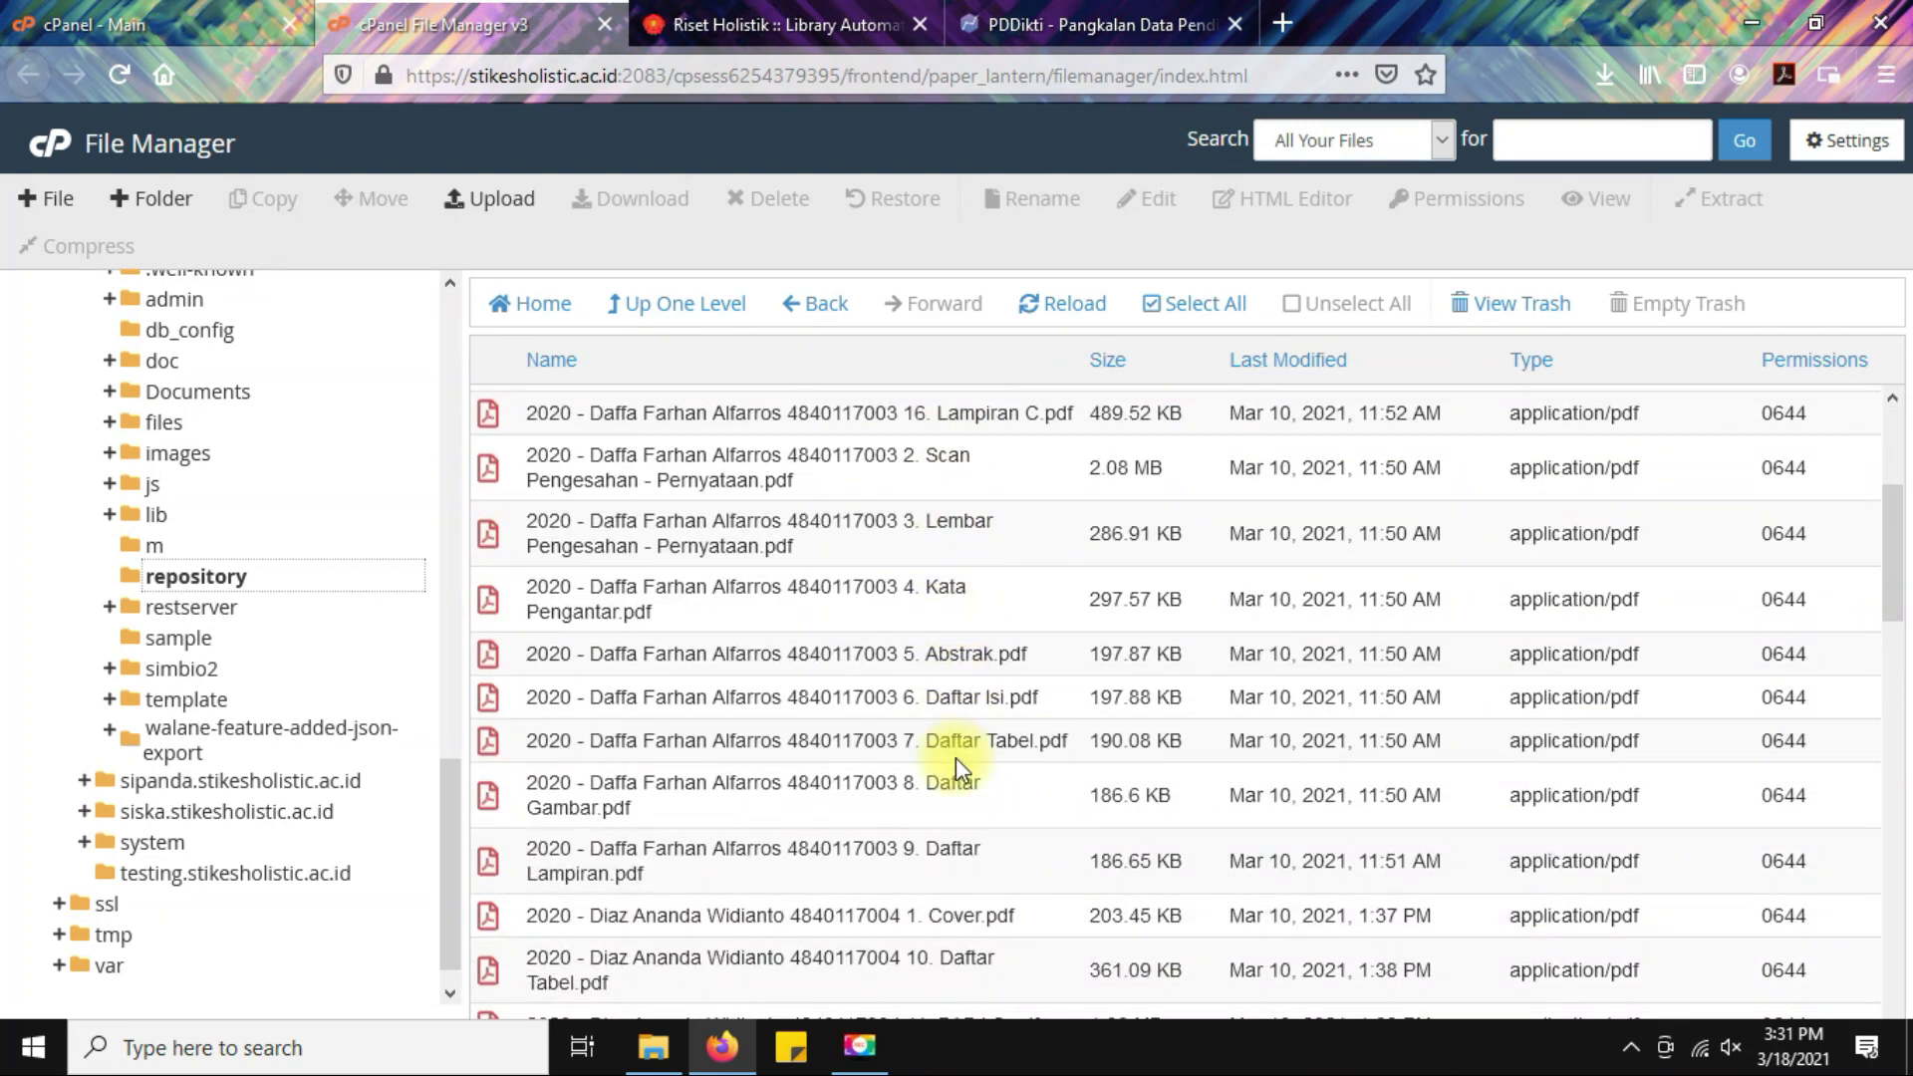
scroll(955, 757, "up", 3)
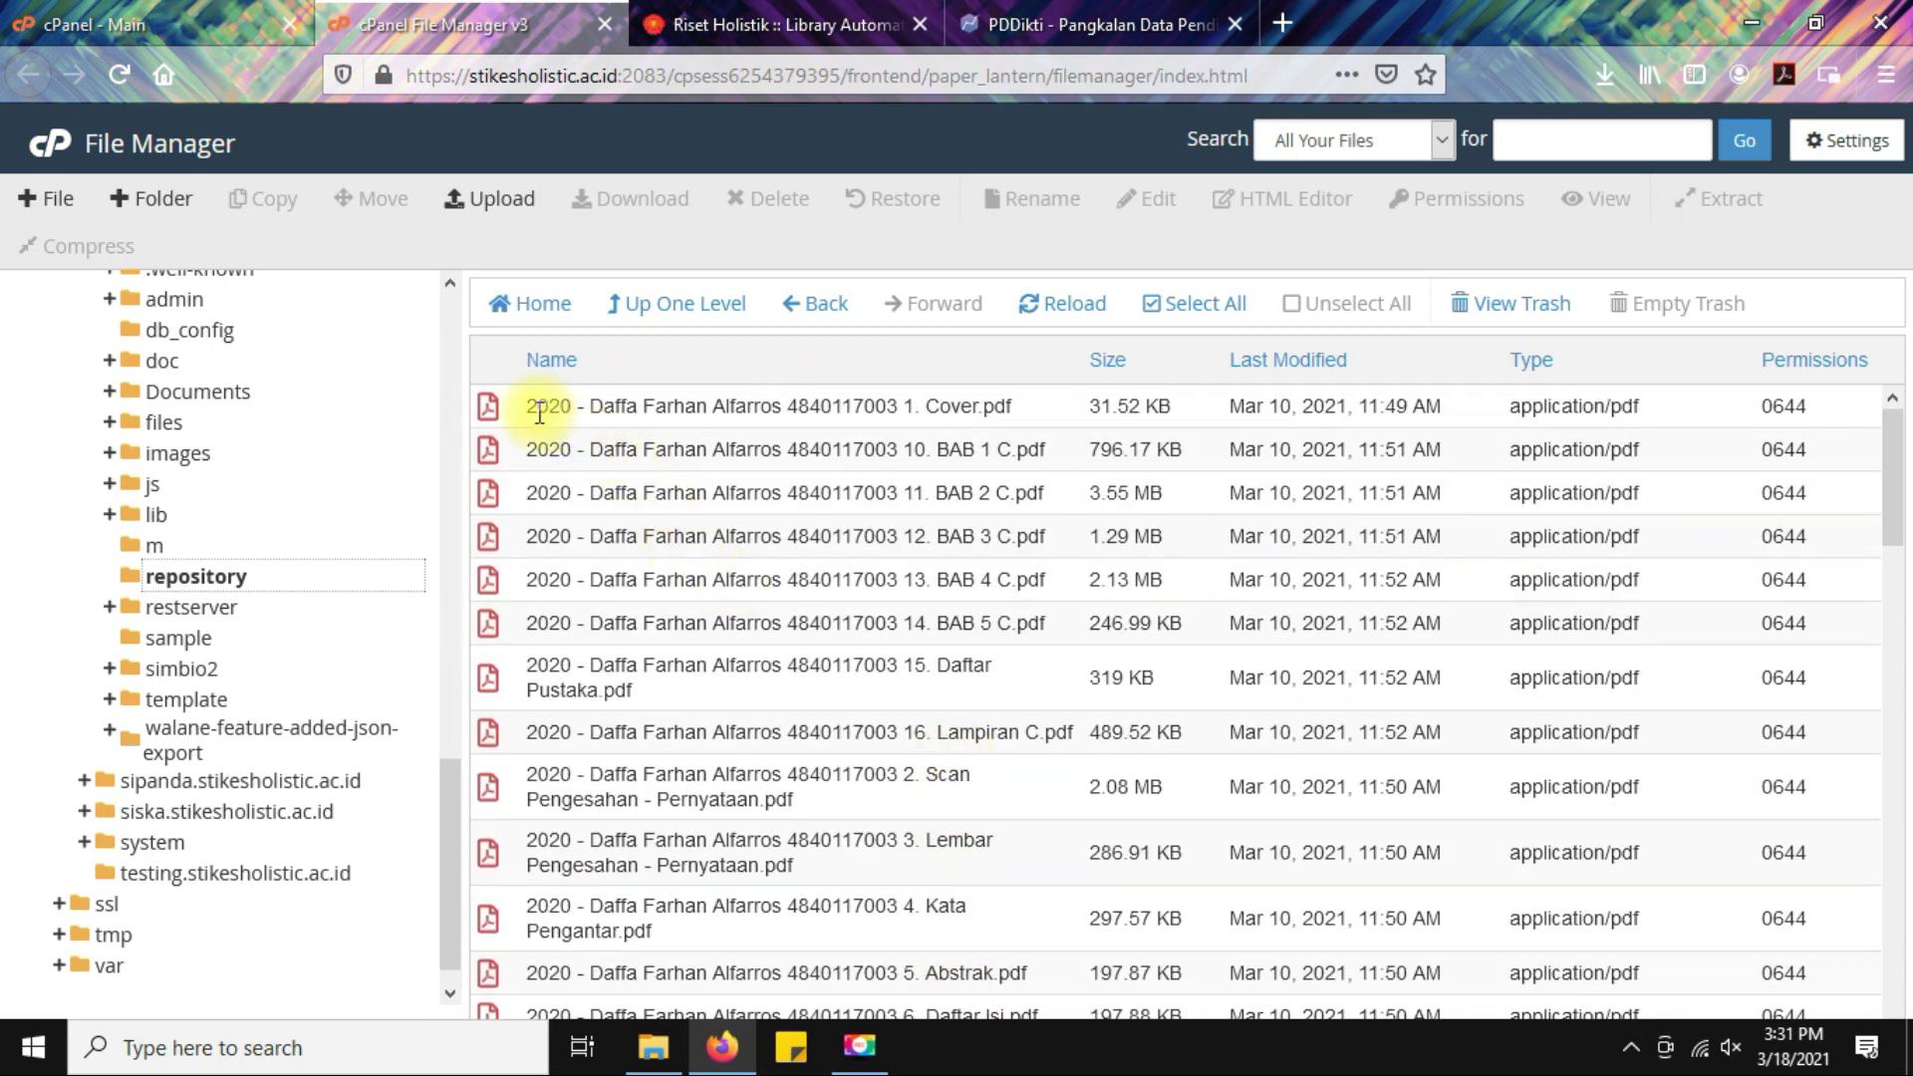
left_click_drag(539, 413, 643, 412)
left_click(839, 464)
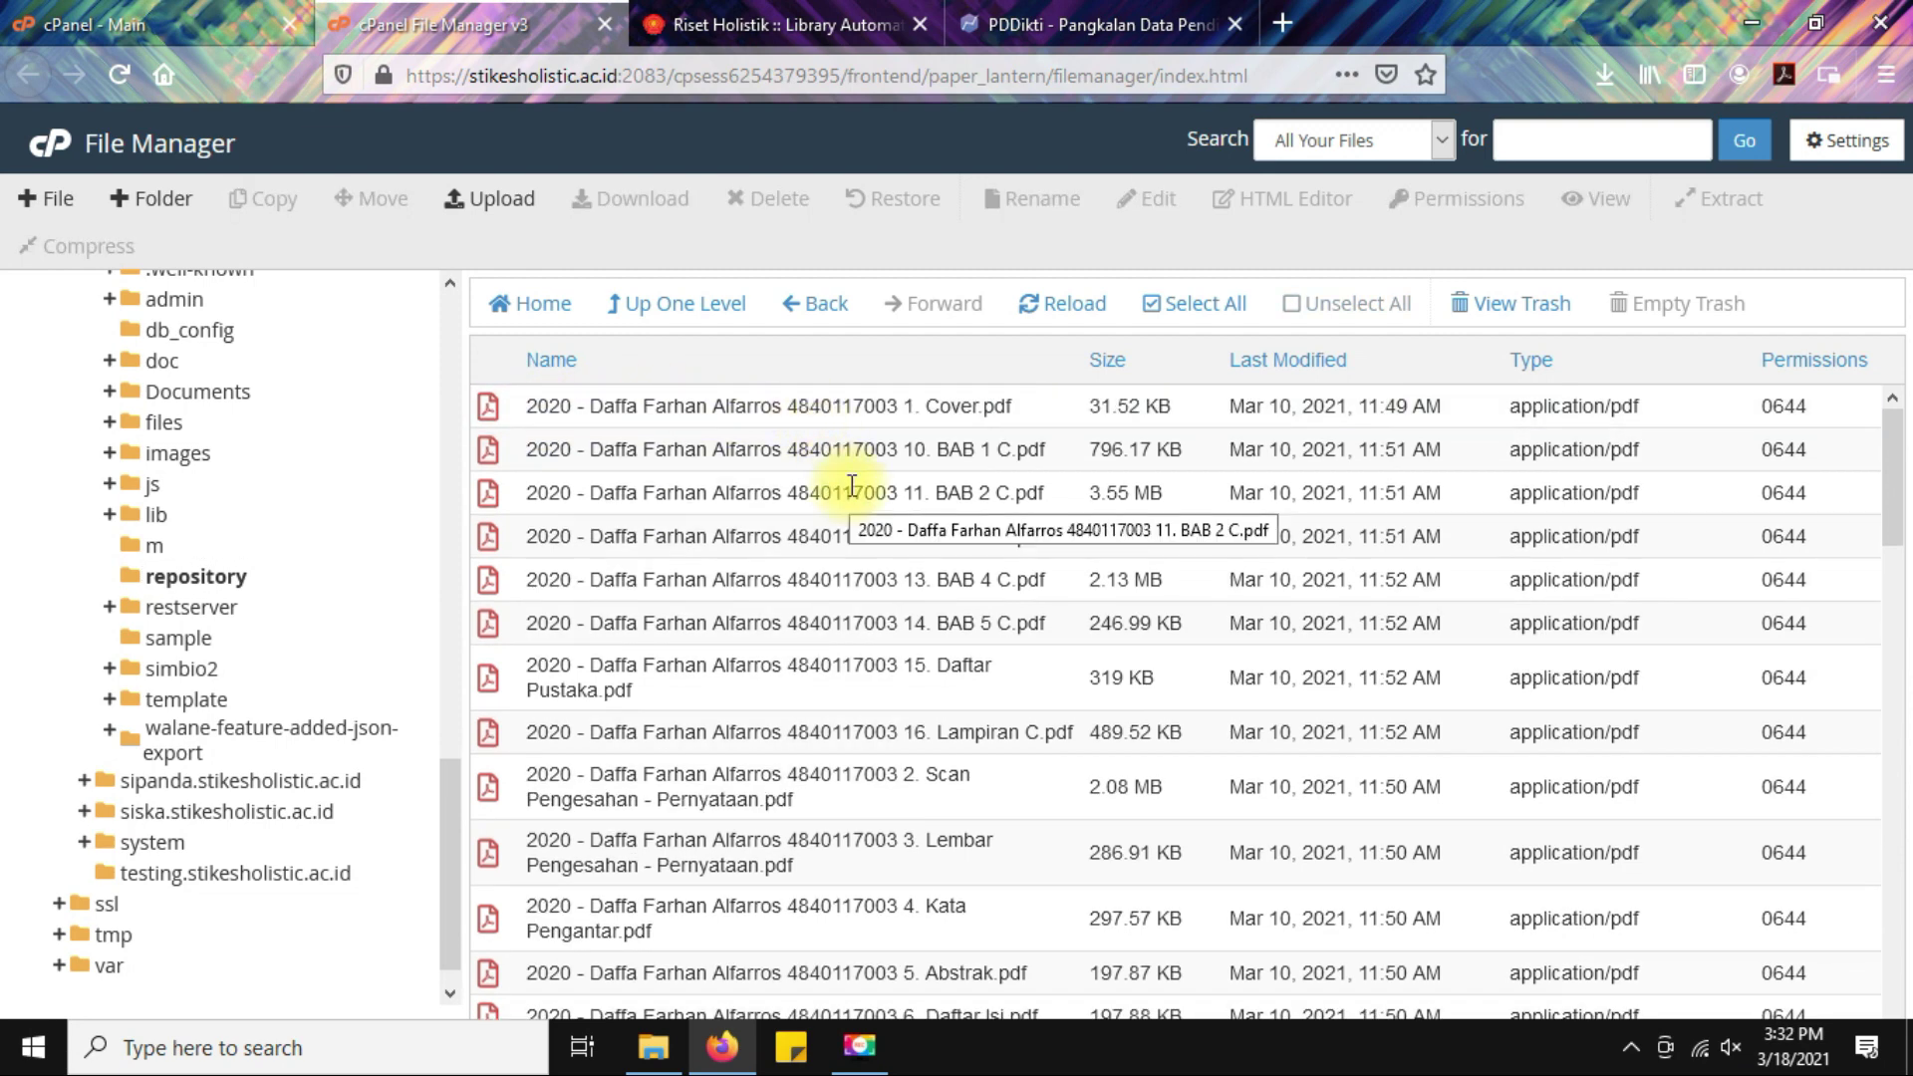
left_click(745, 14)
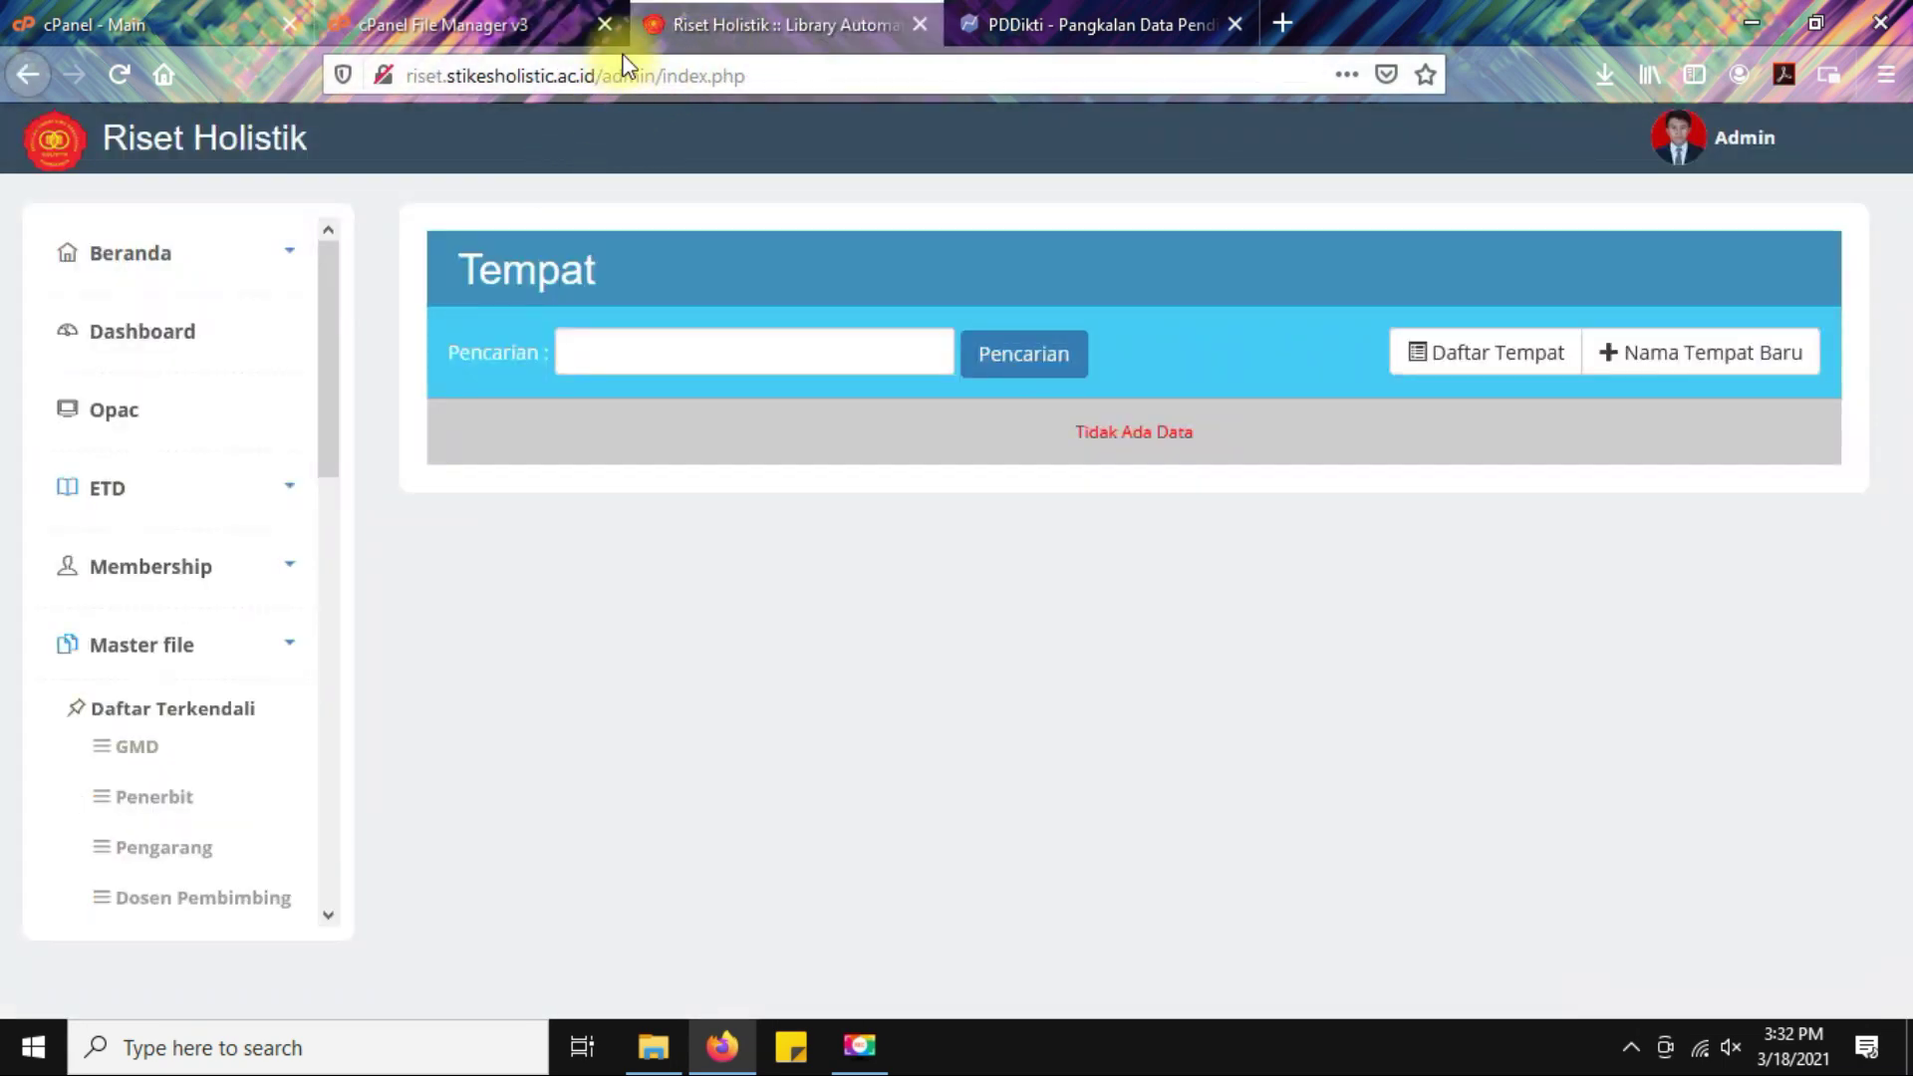
left_click(510, 16)
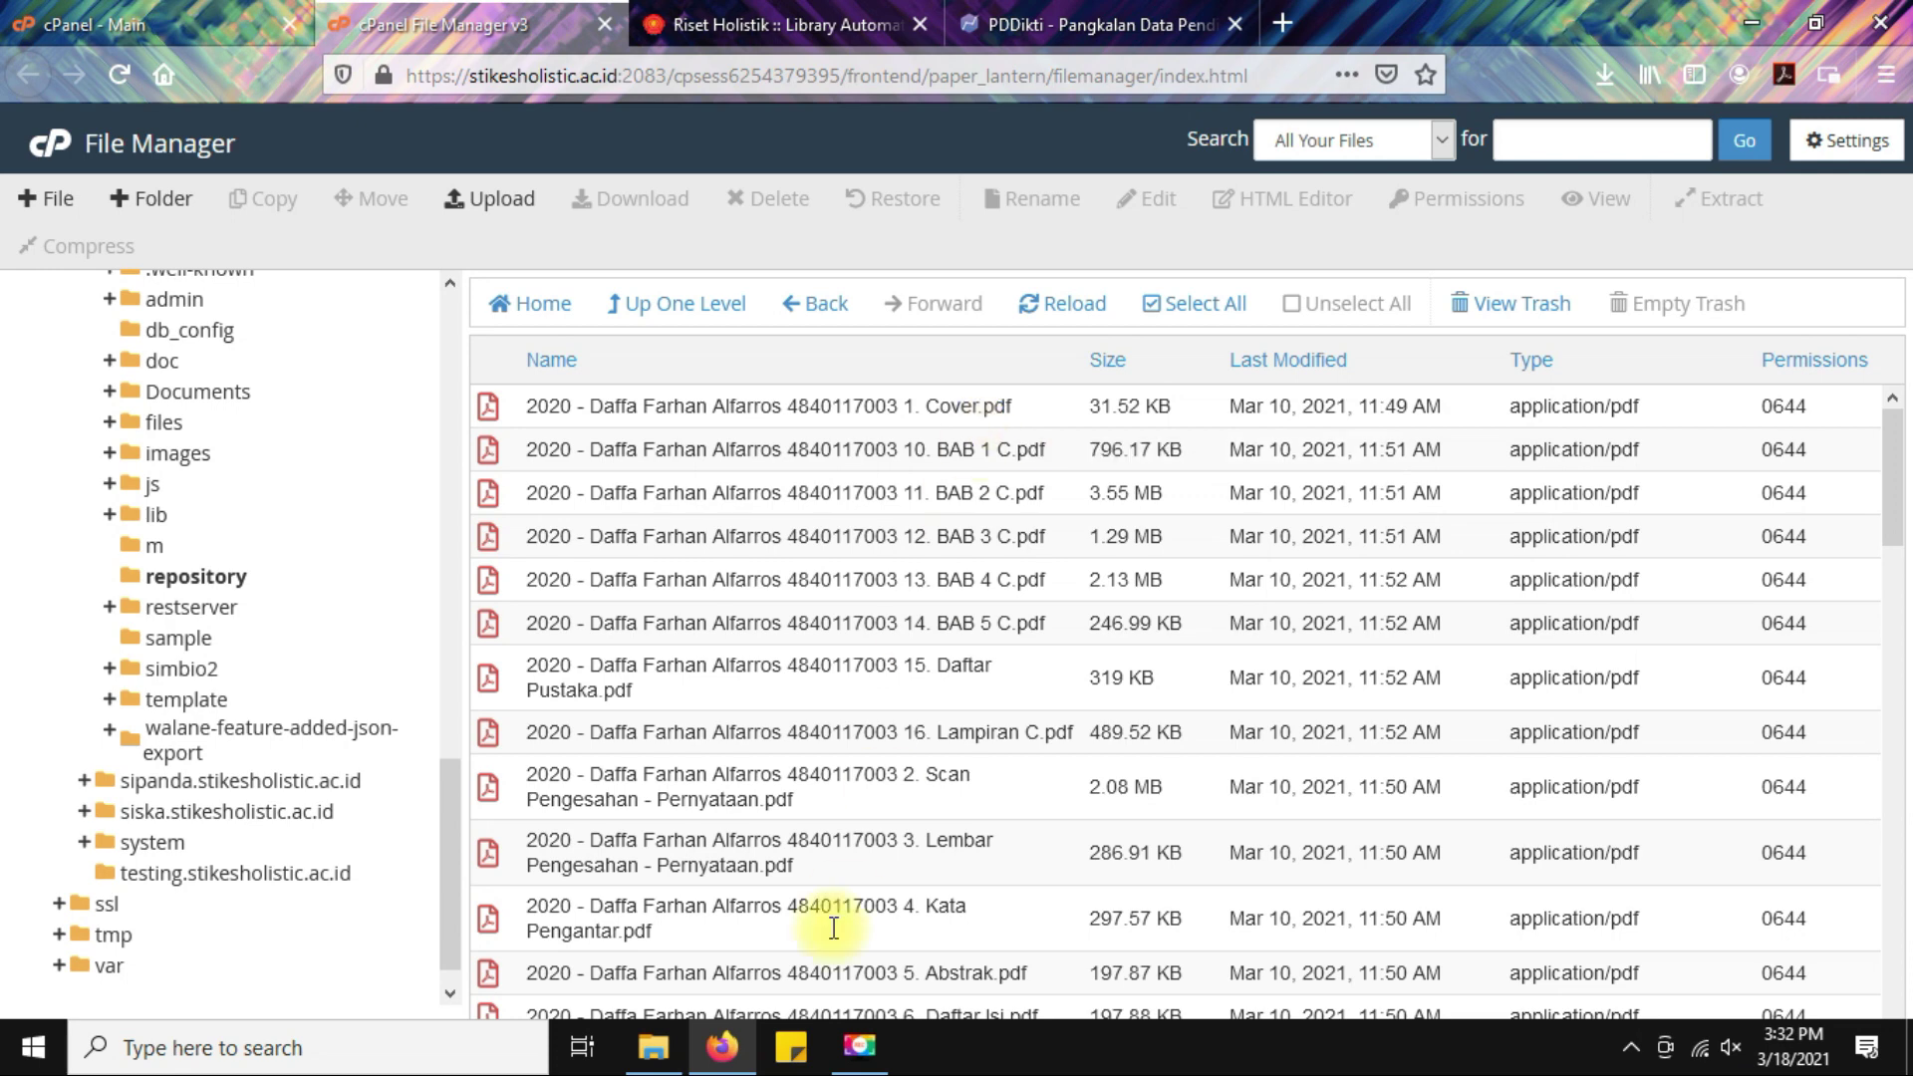
left_click(653, 1047)
Widen the name column and check the second student's Cover and Pengesahan PDFs.
double_click(631, 213)
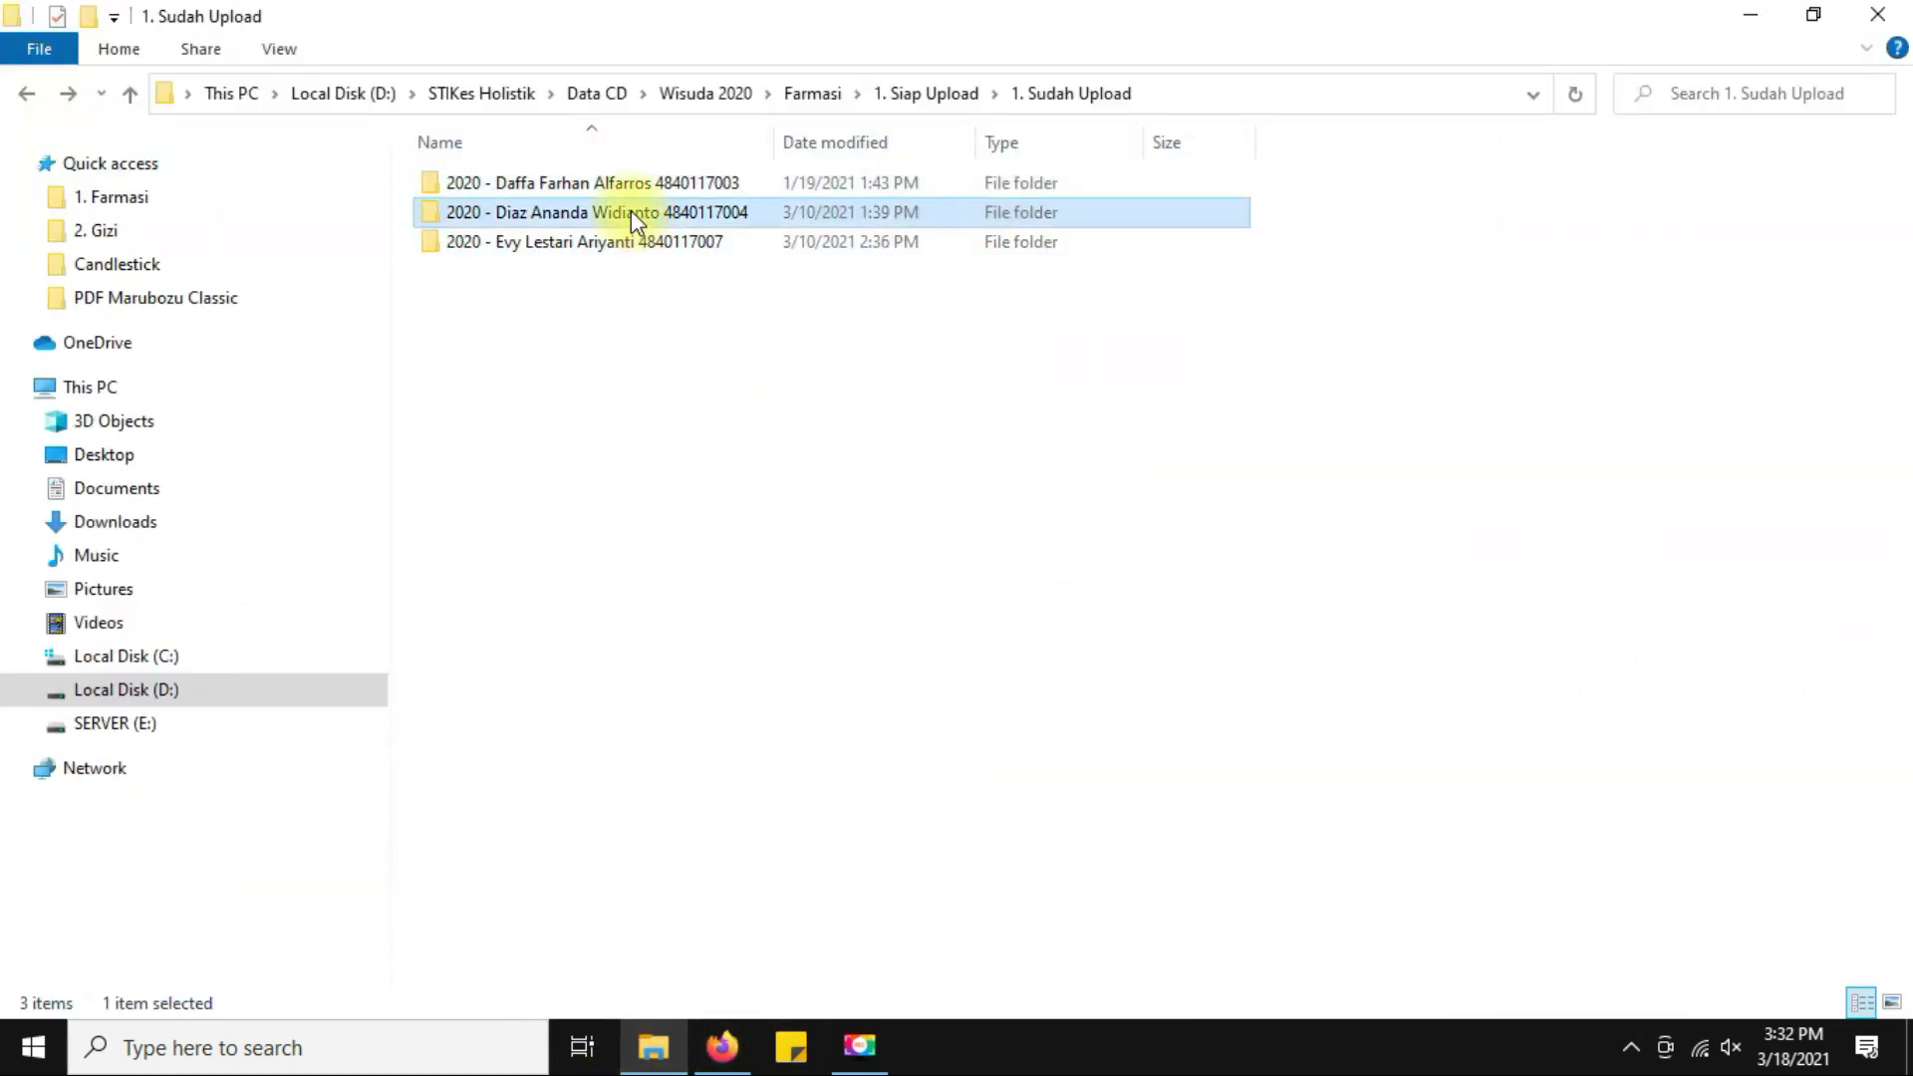
left_click_drag(772, 150, 1234, 142)
left_click(732, 241)
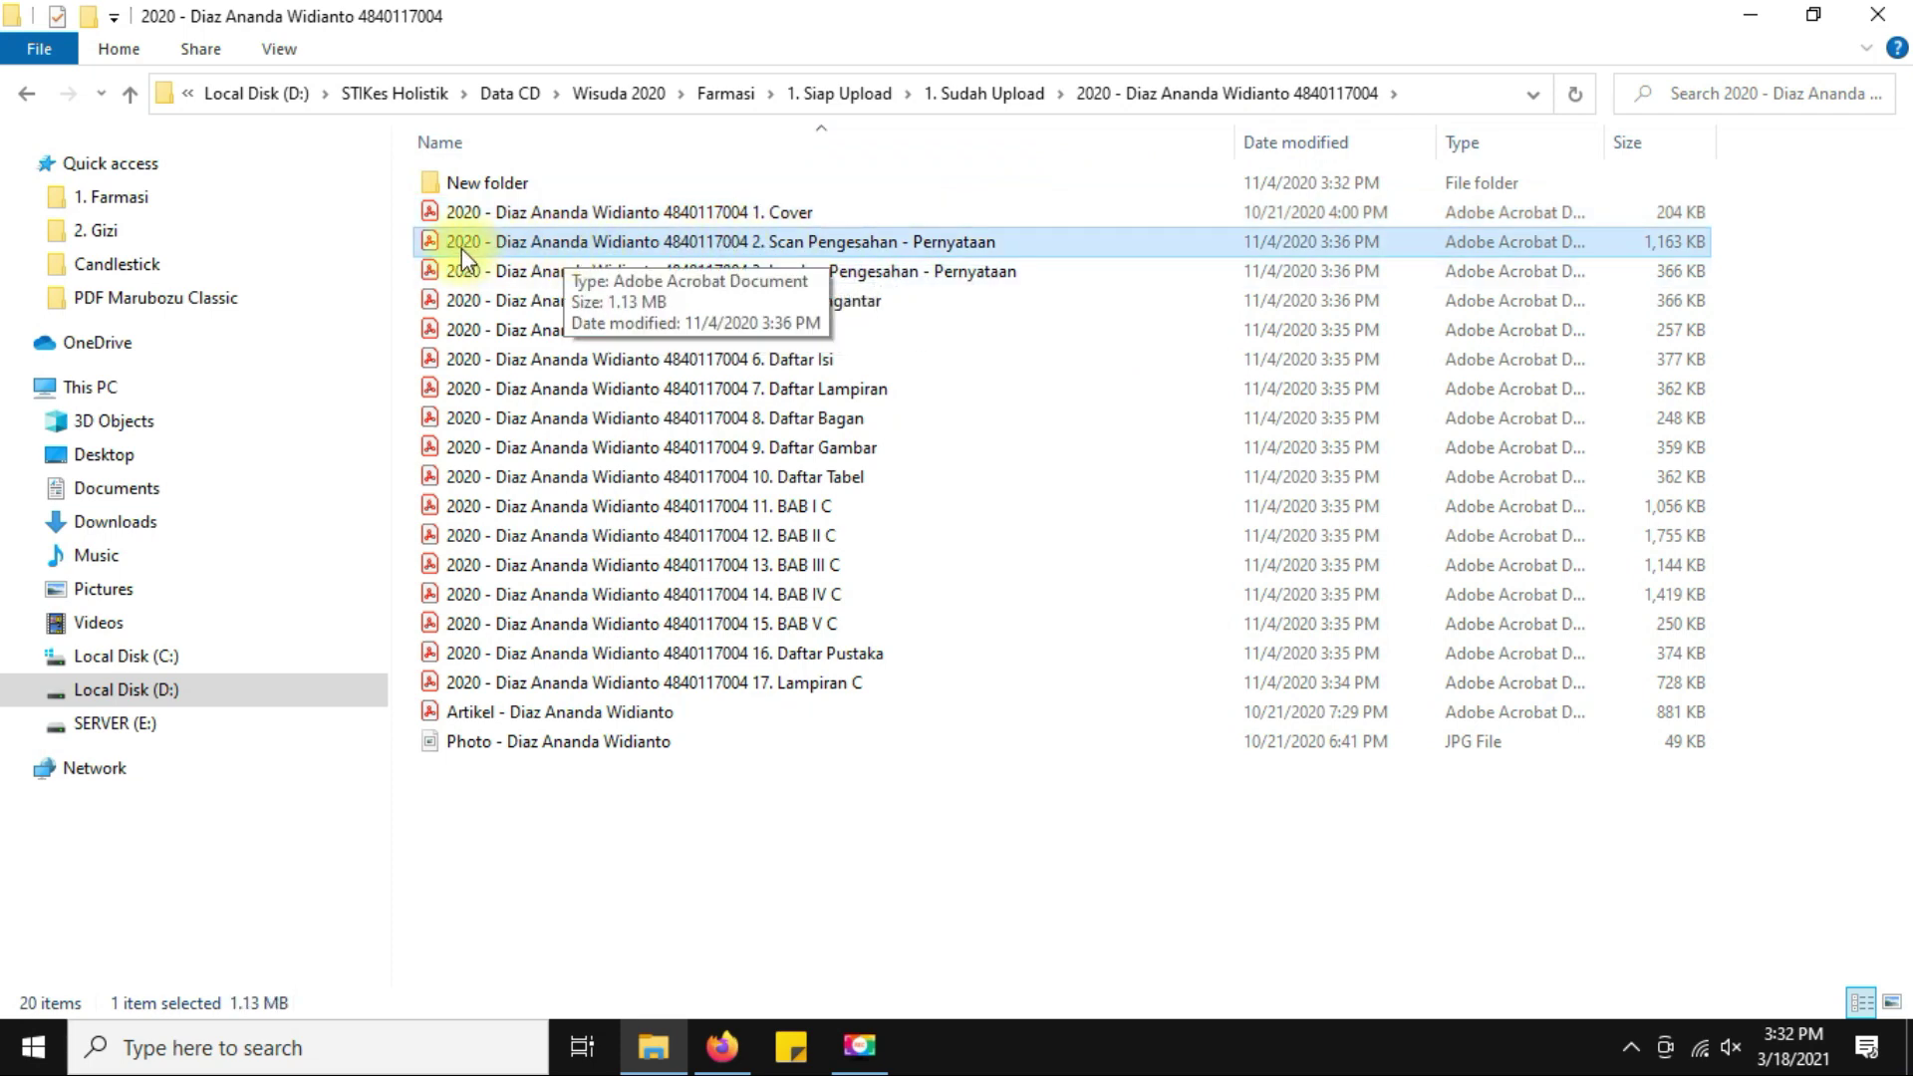
left_click(847, 269)
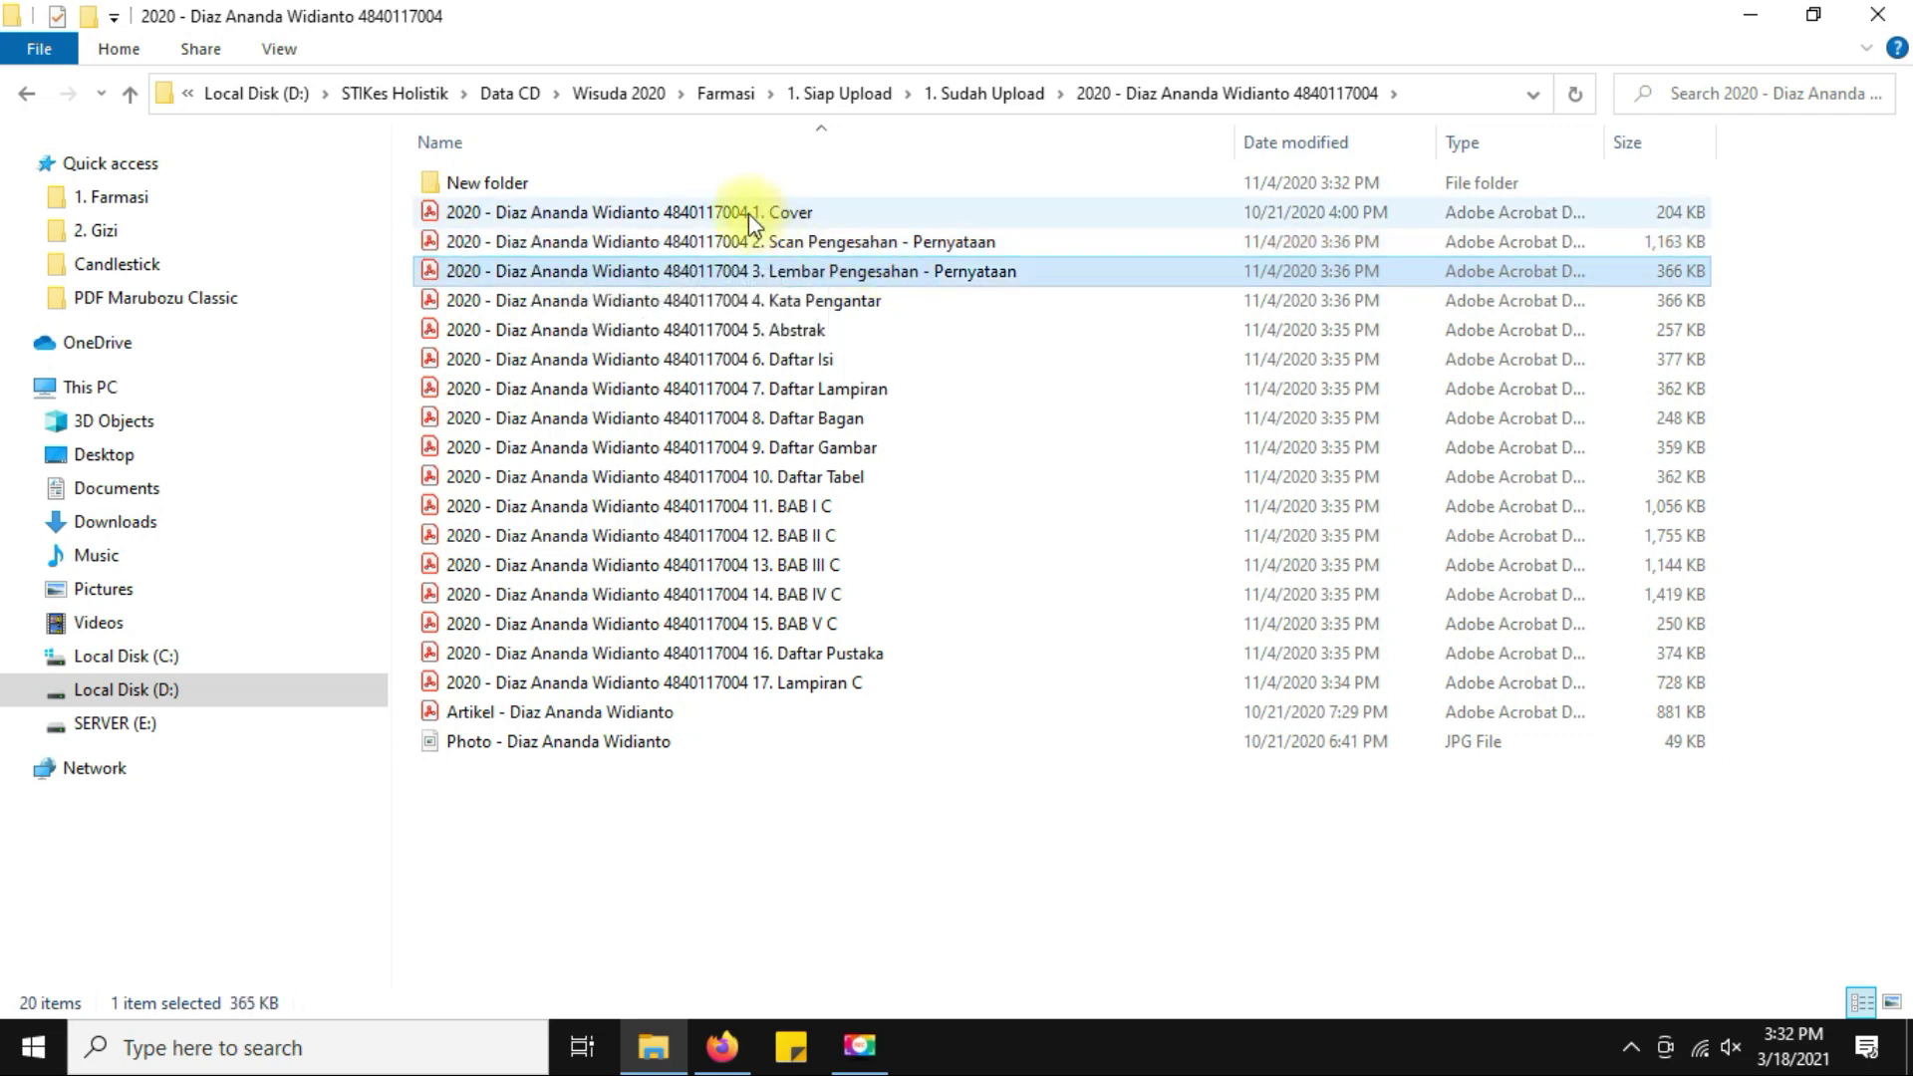
left_click(722, 214)
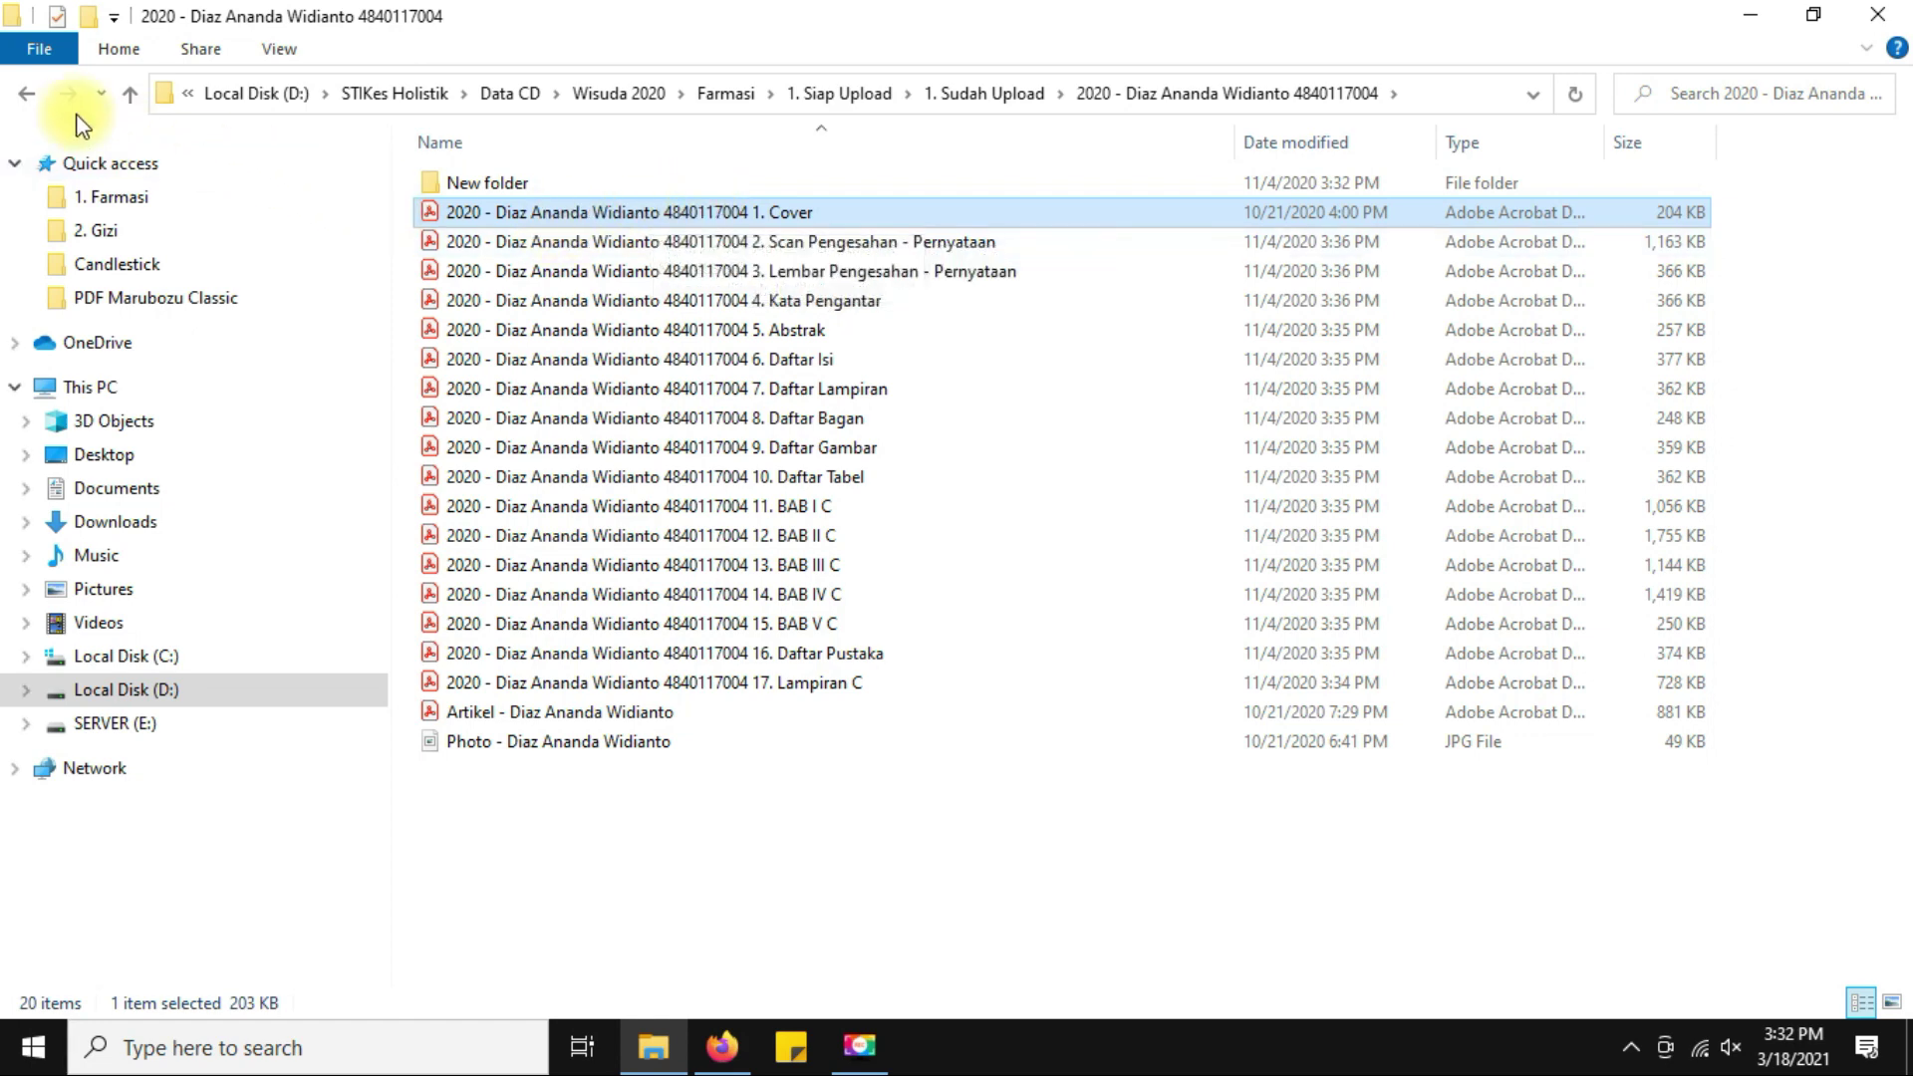
left_click(27, 93)
Check the first student's renamed Cover PDF, then go back up to 1. Siap Upload.
double_click(604, 189)
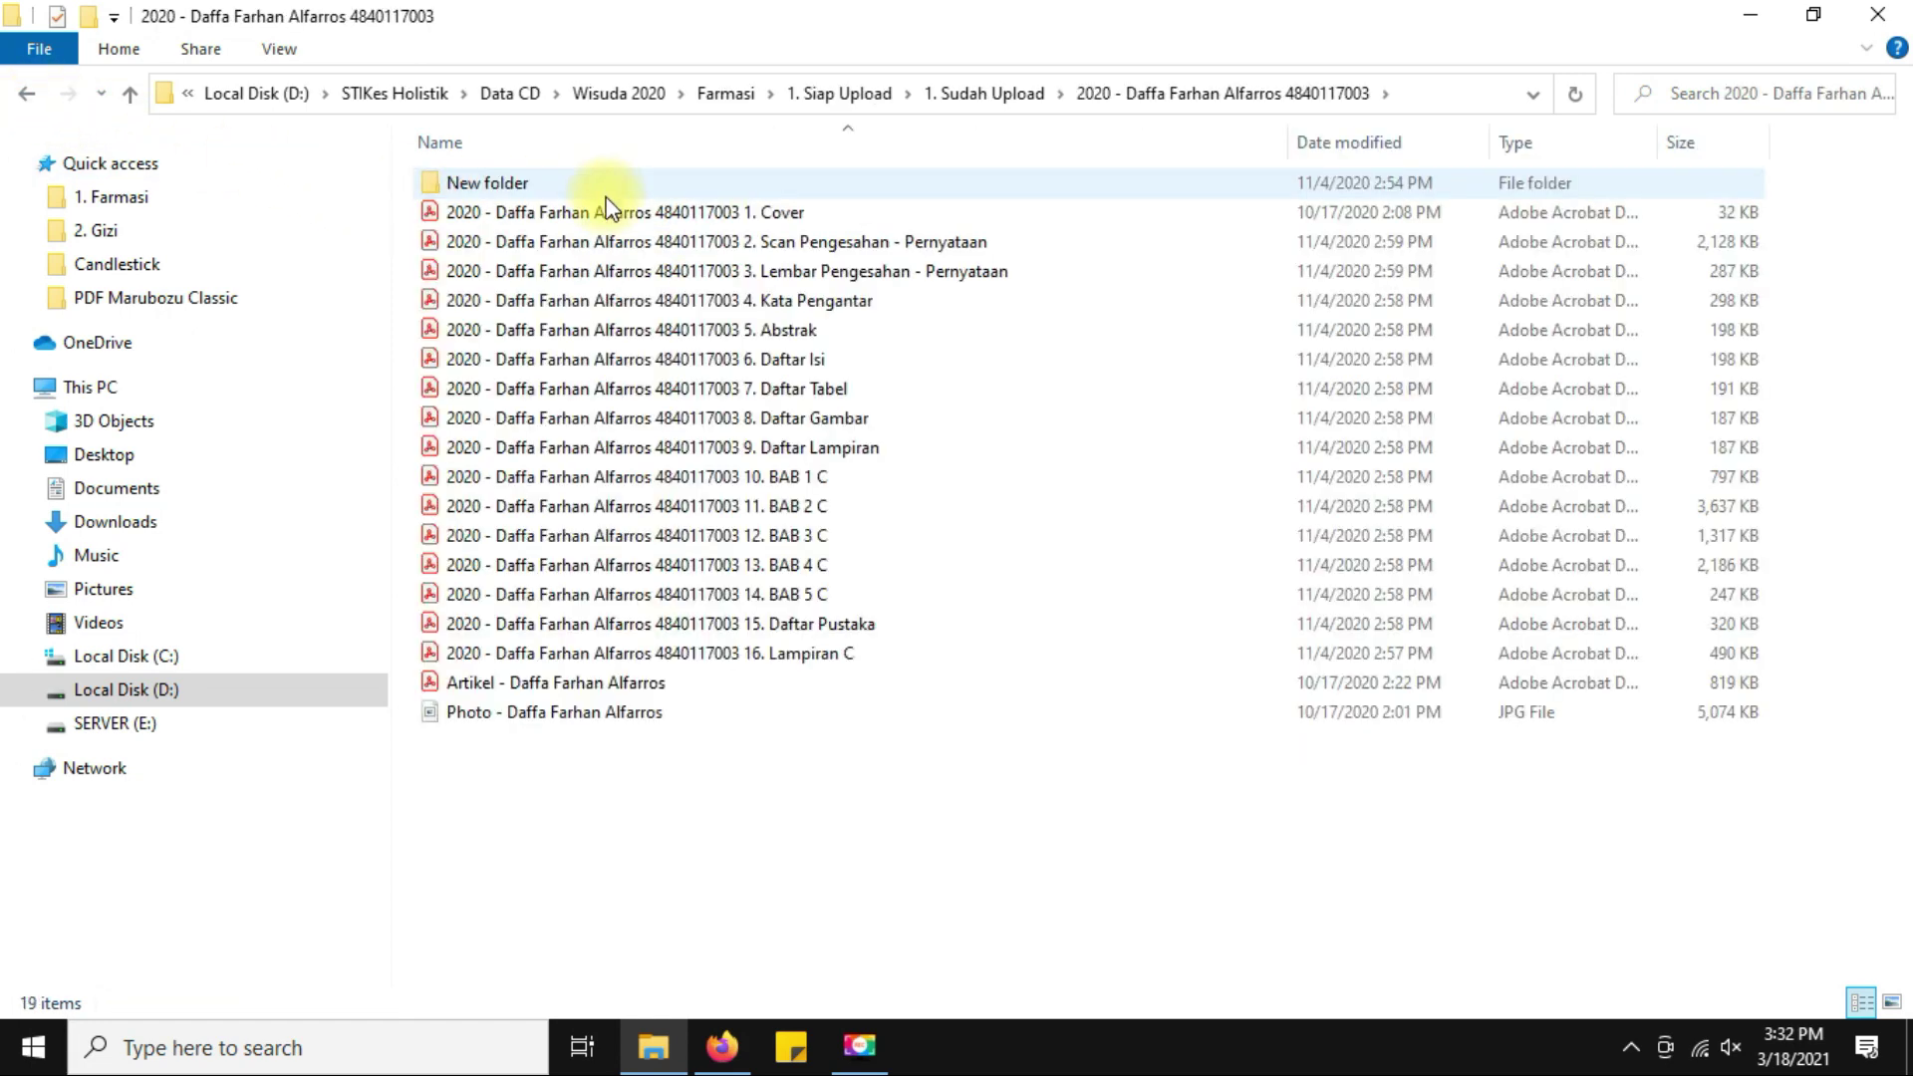
left_click(596, 215)
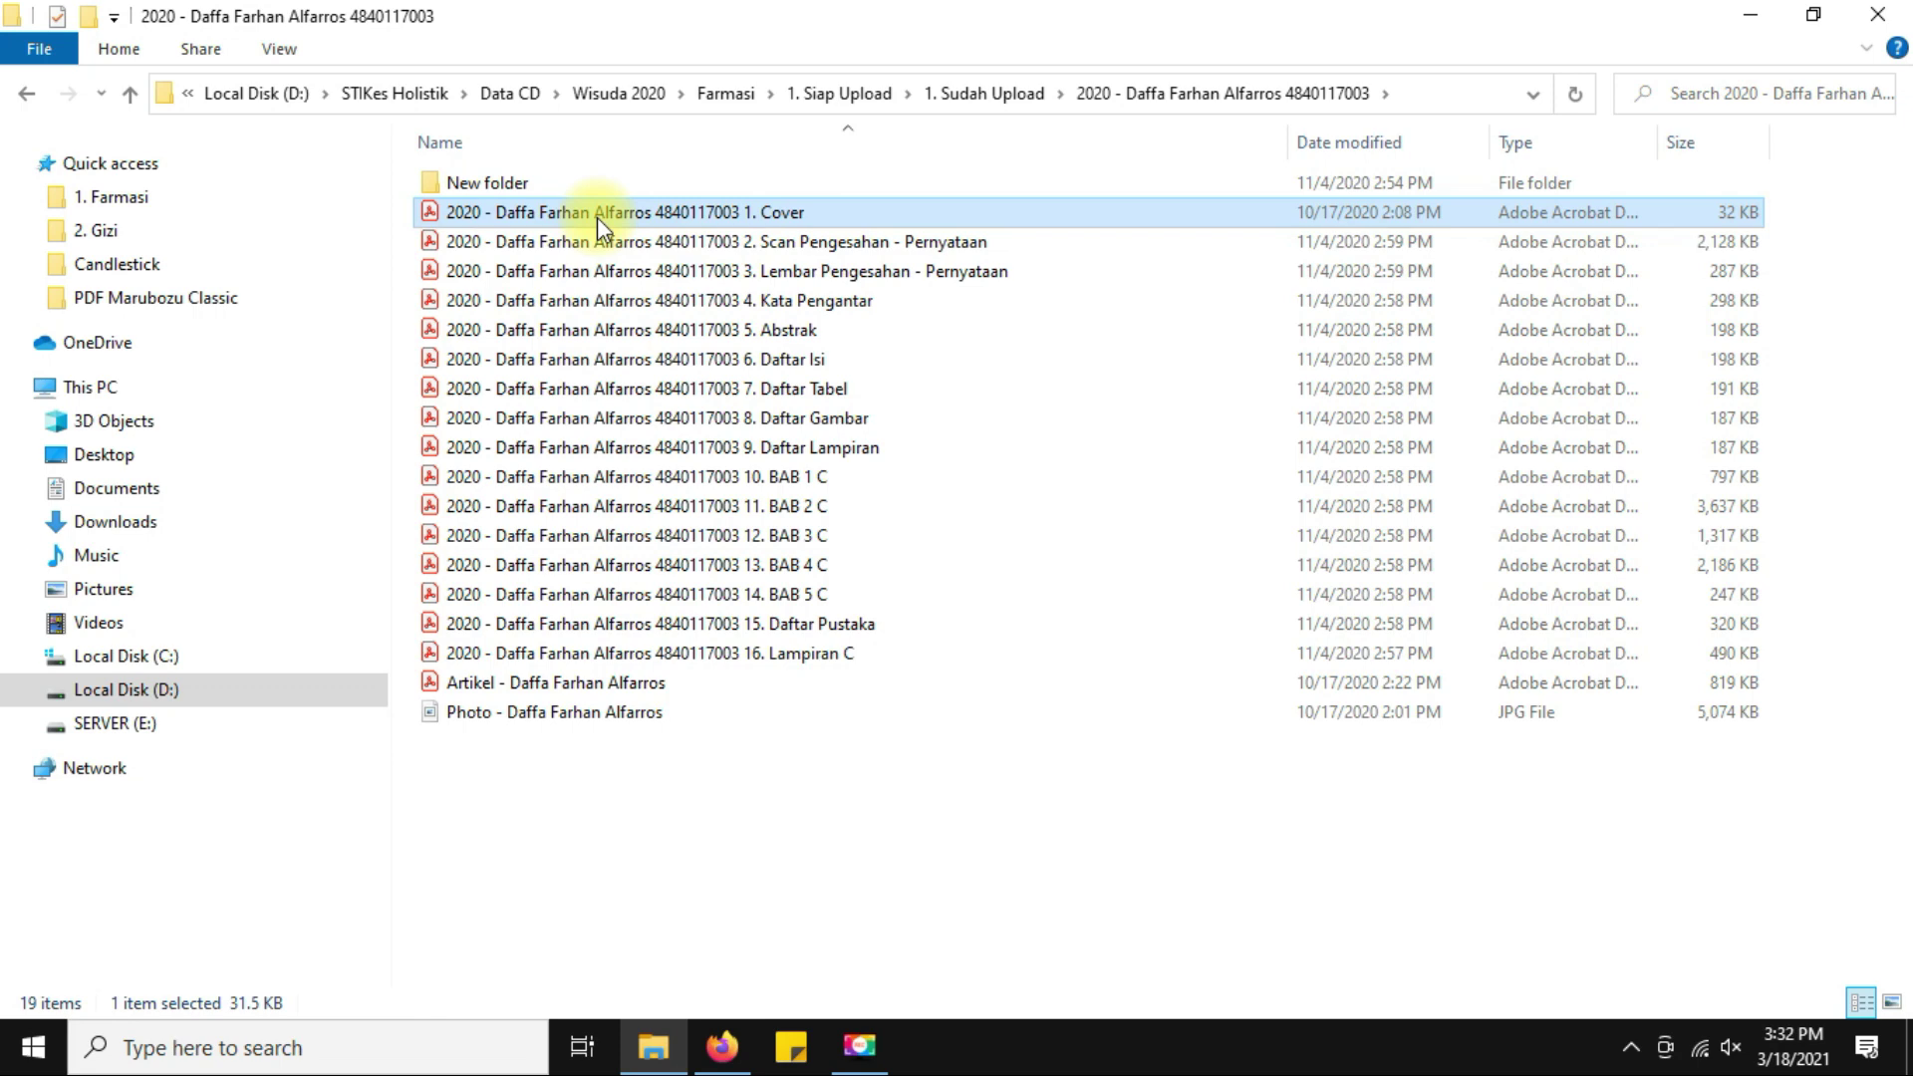
left_click(27, 93)
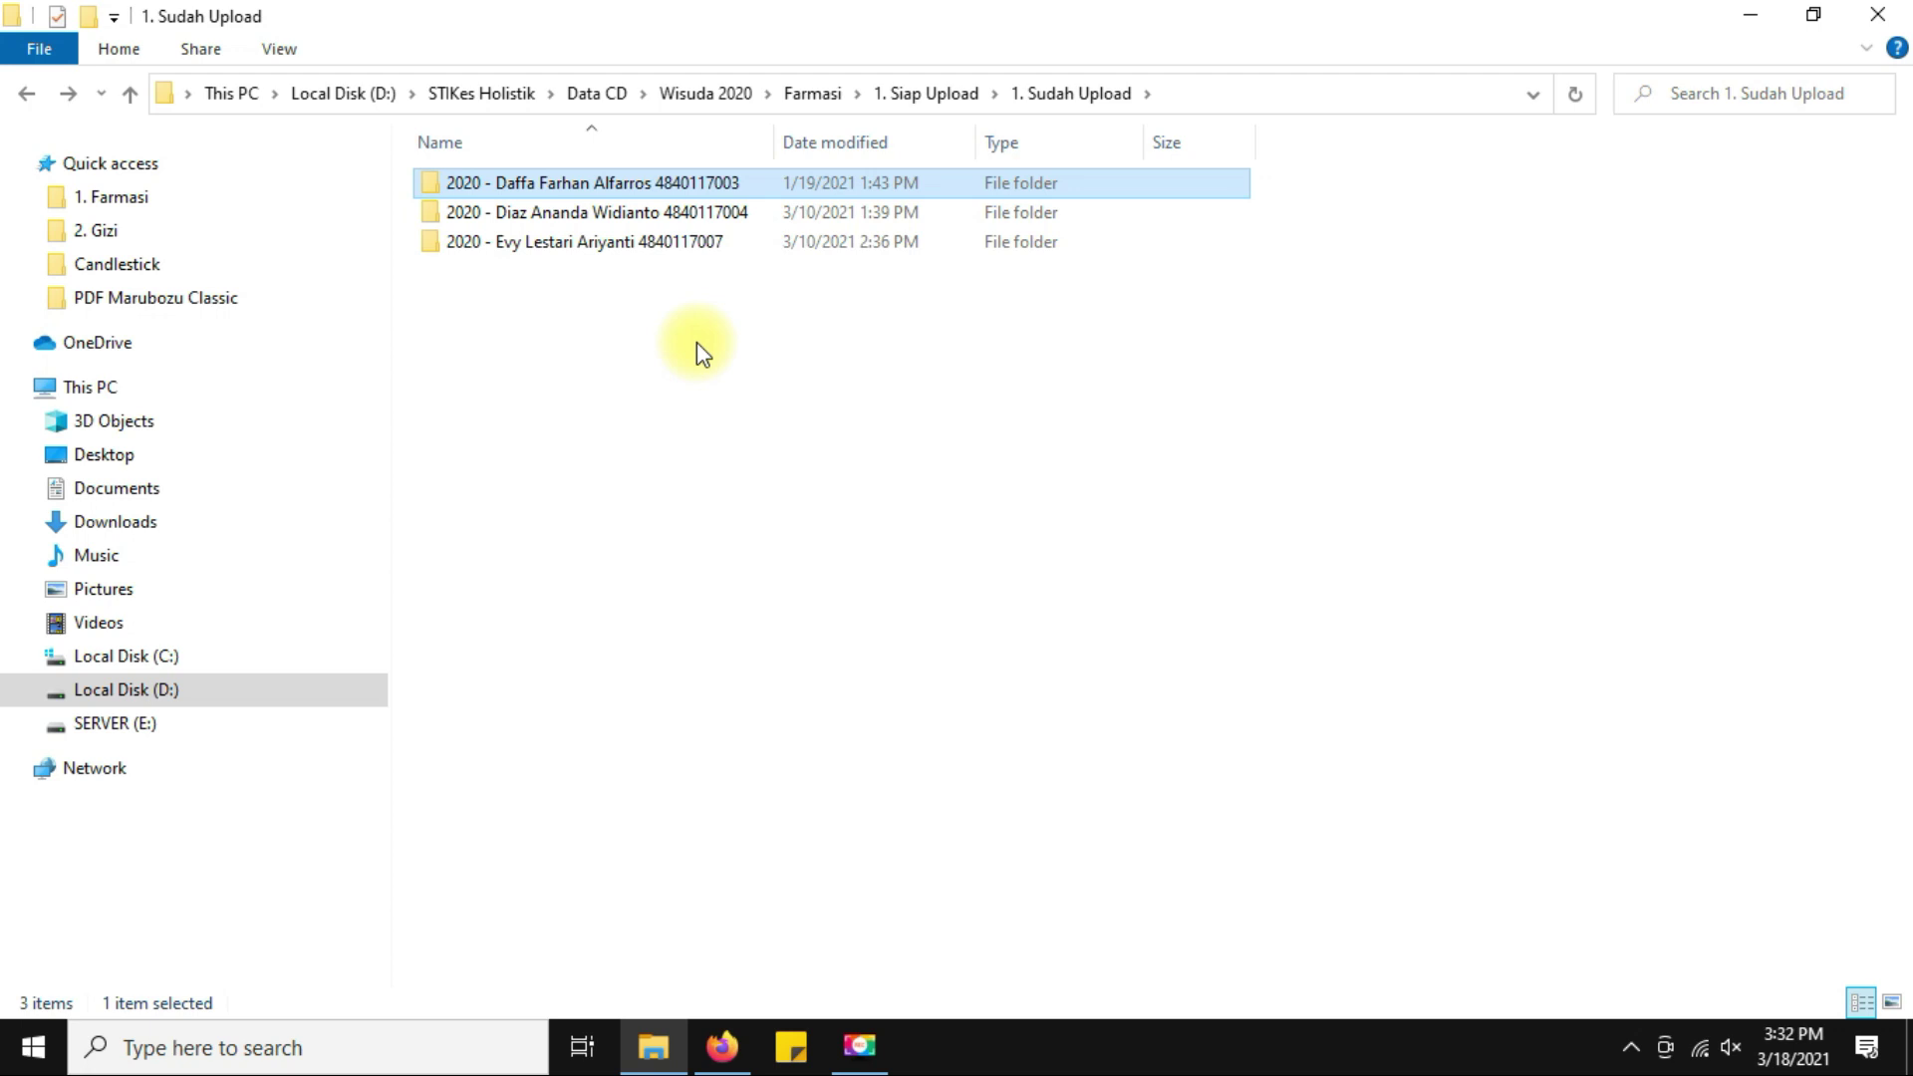
left_click(27, 92)
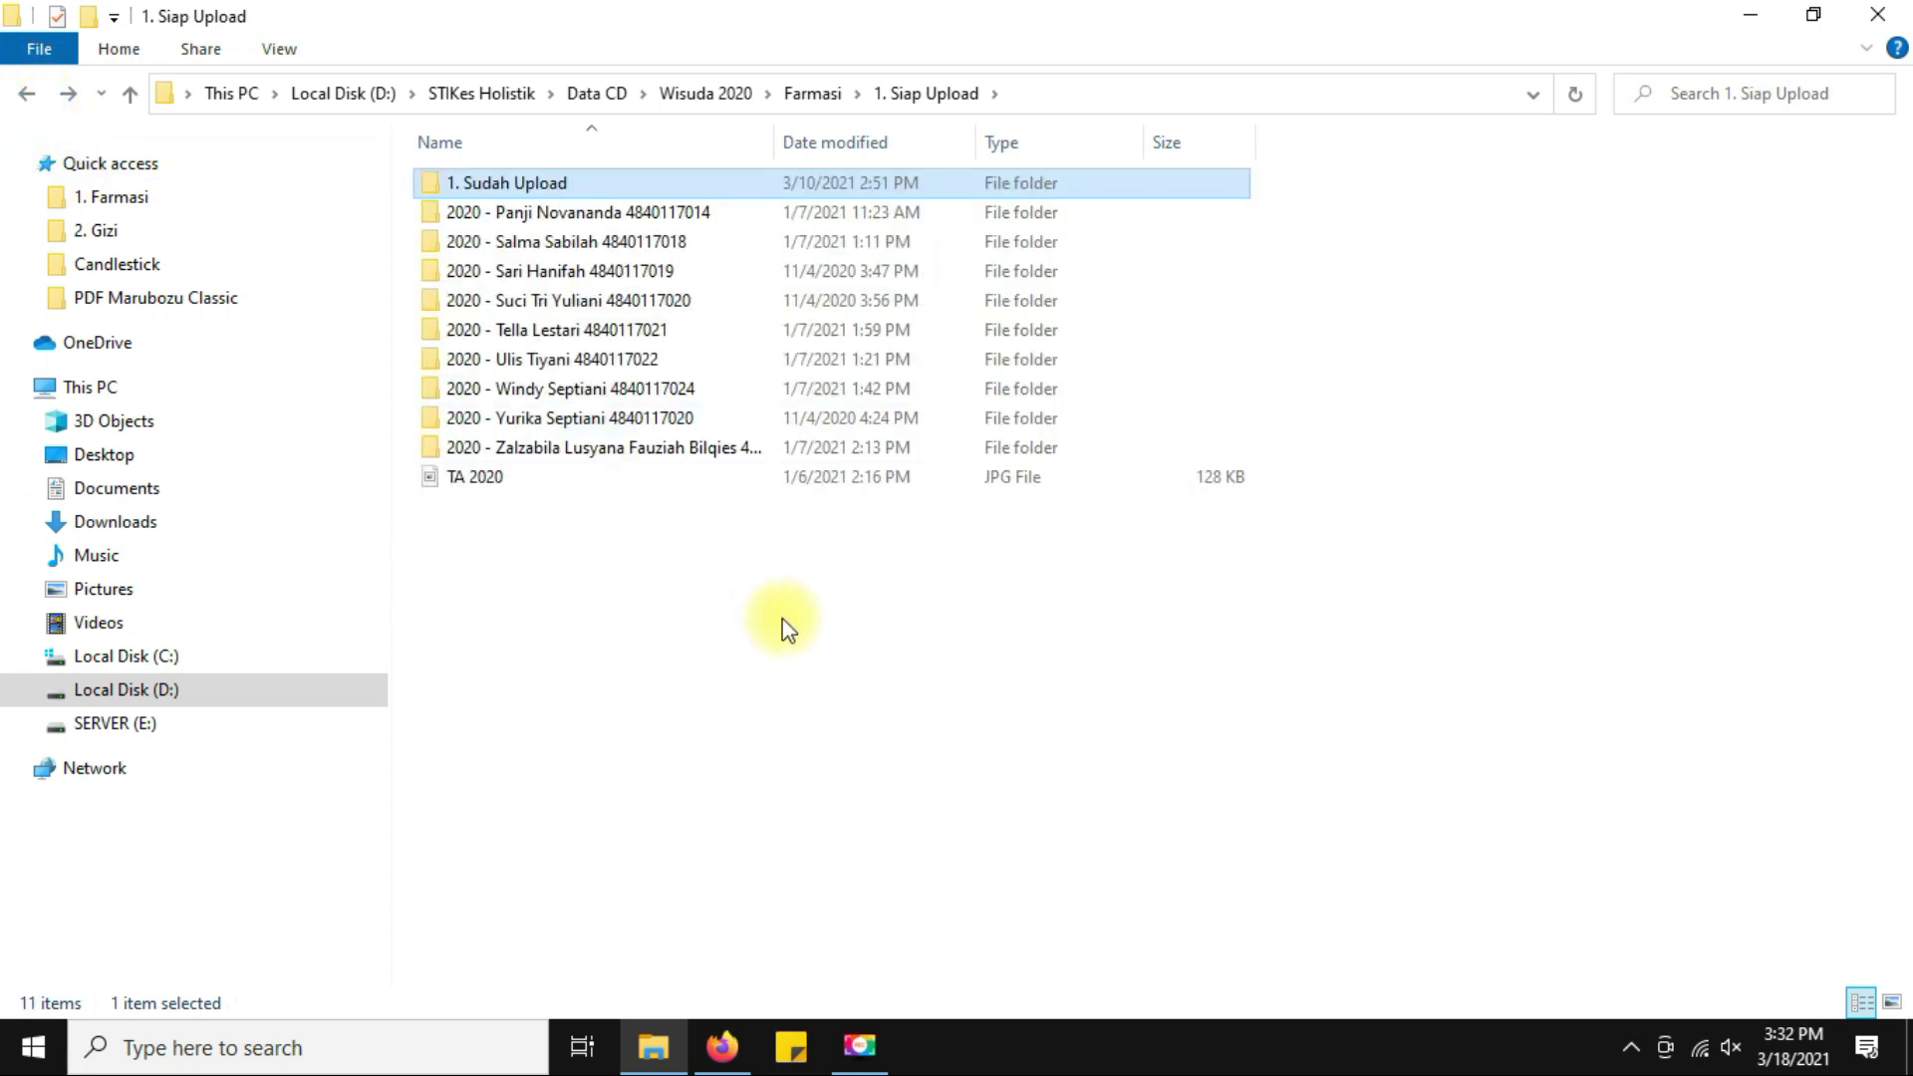
Look over the next student's PDFs and copy the student's folder name for use as a prefix.
double_click(630, 215)
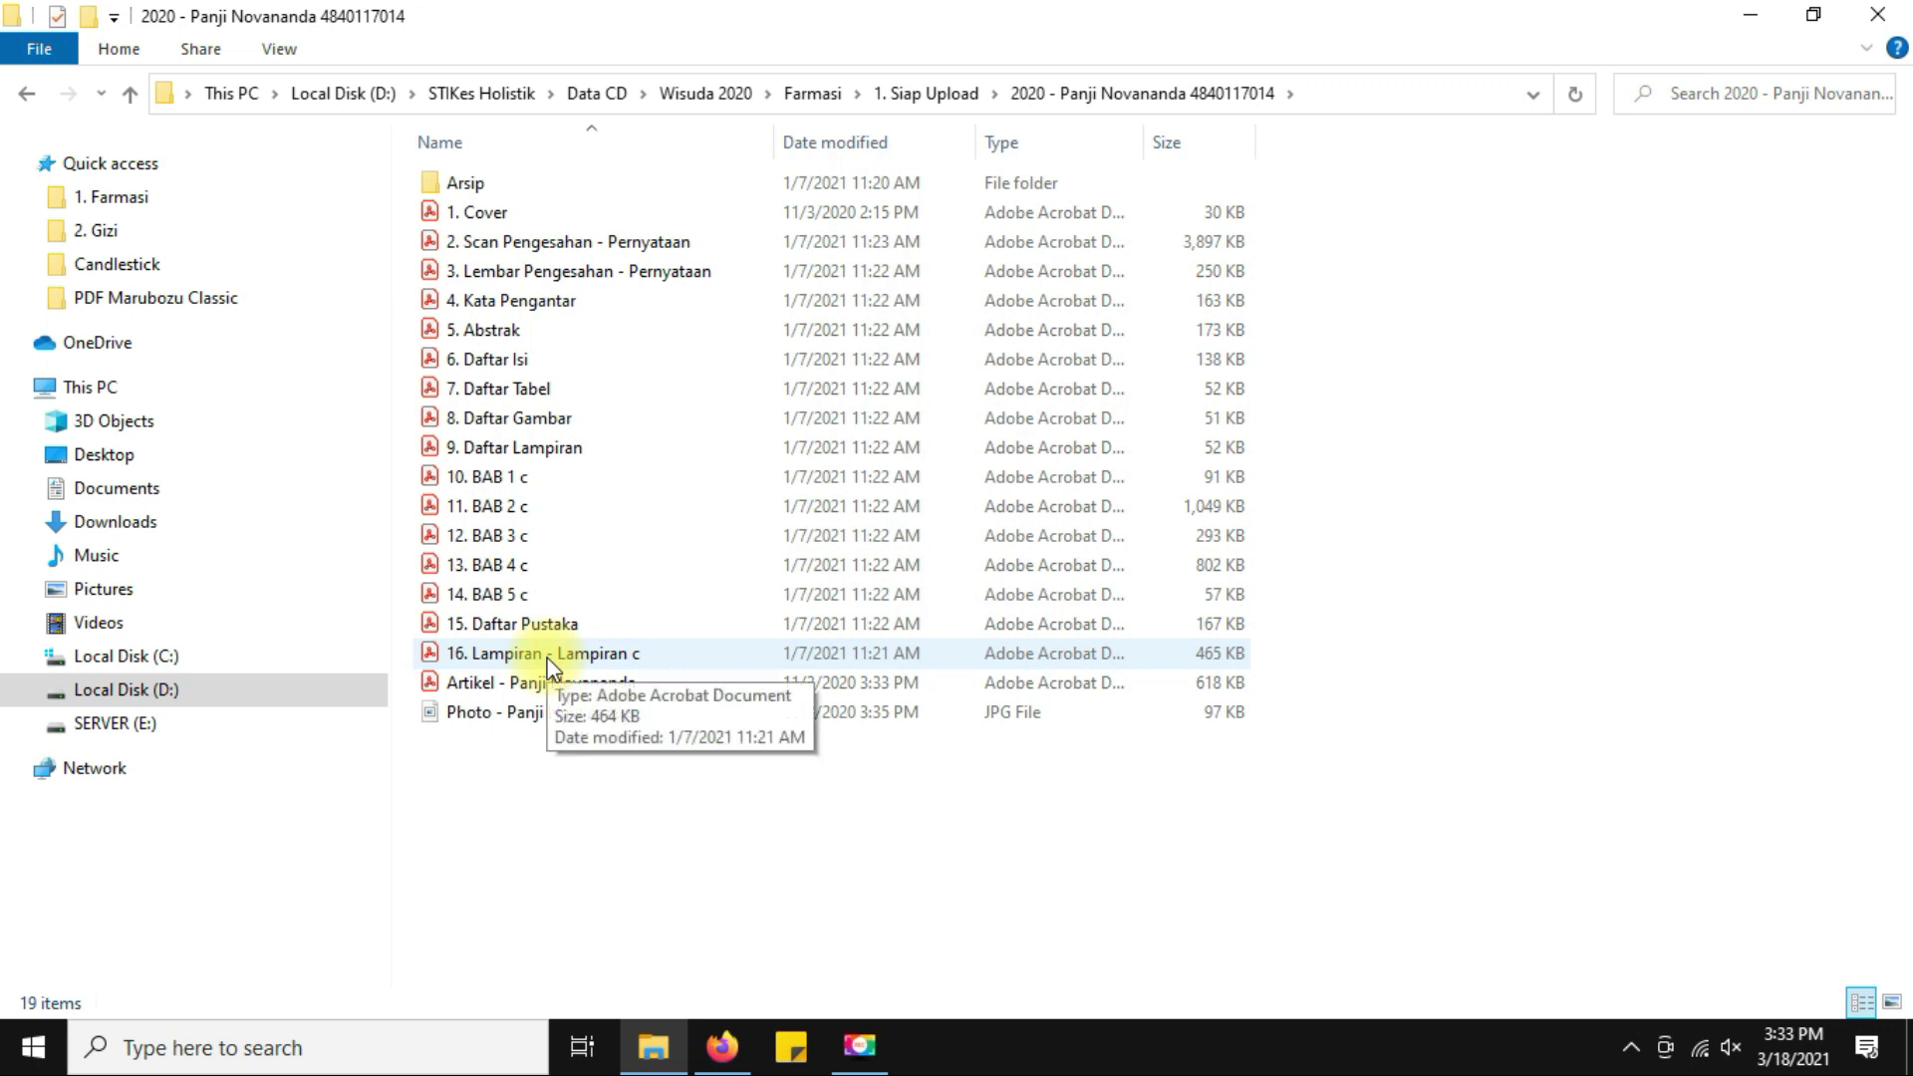
left_click(510, 212)
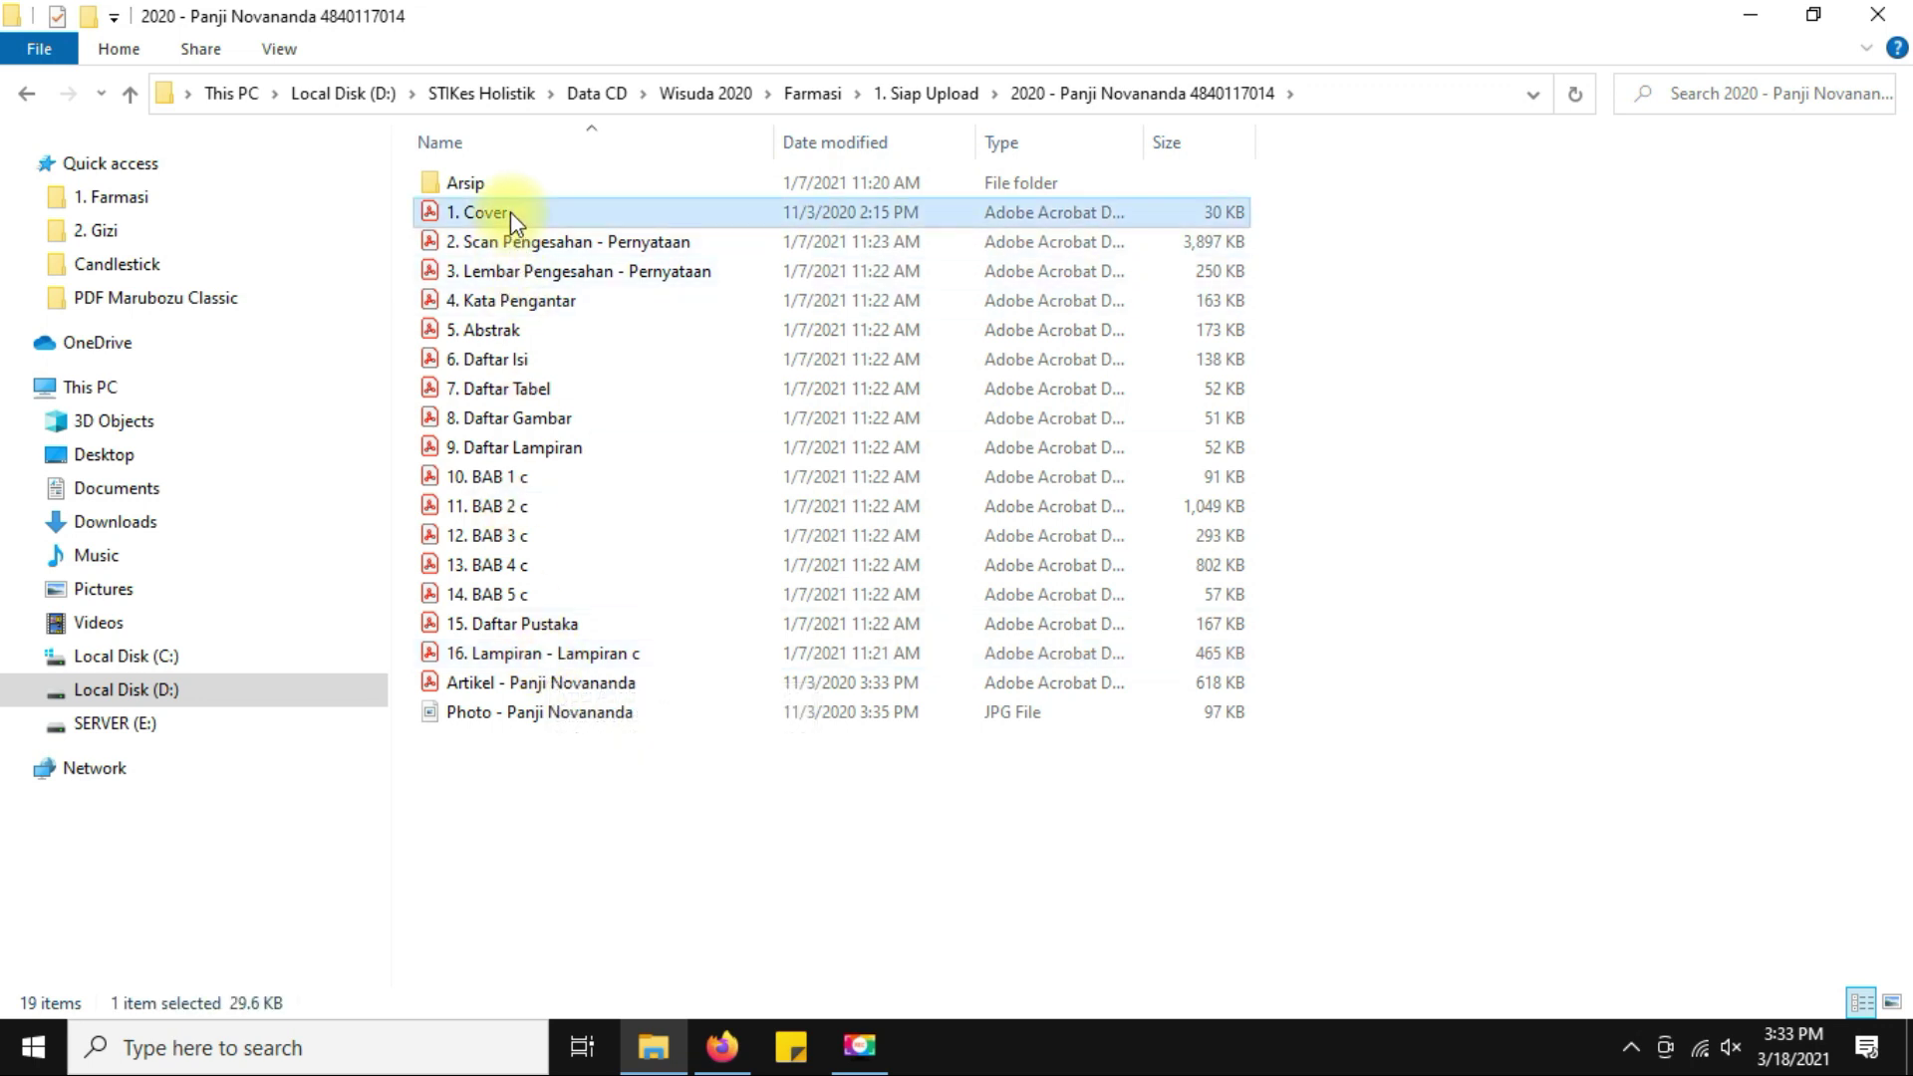
left_click(586, 244)
left_click(565, 279)
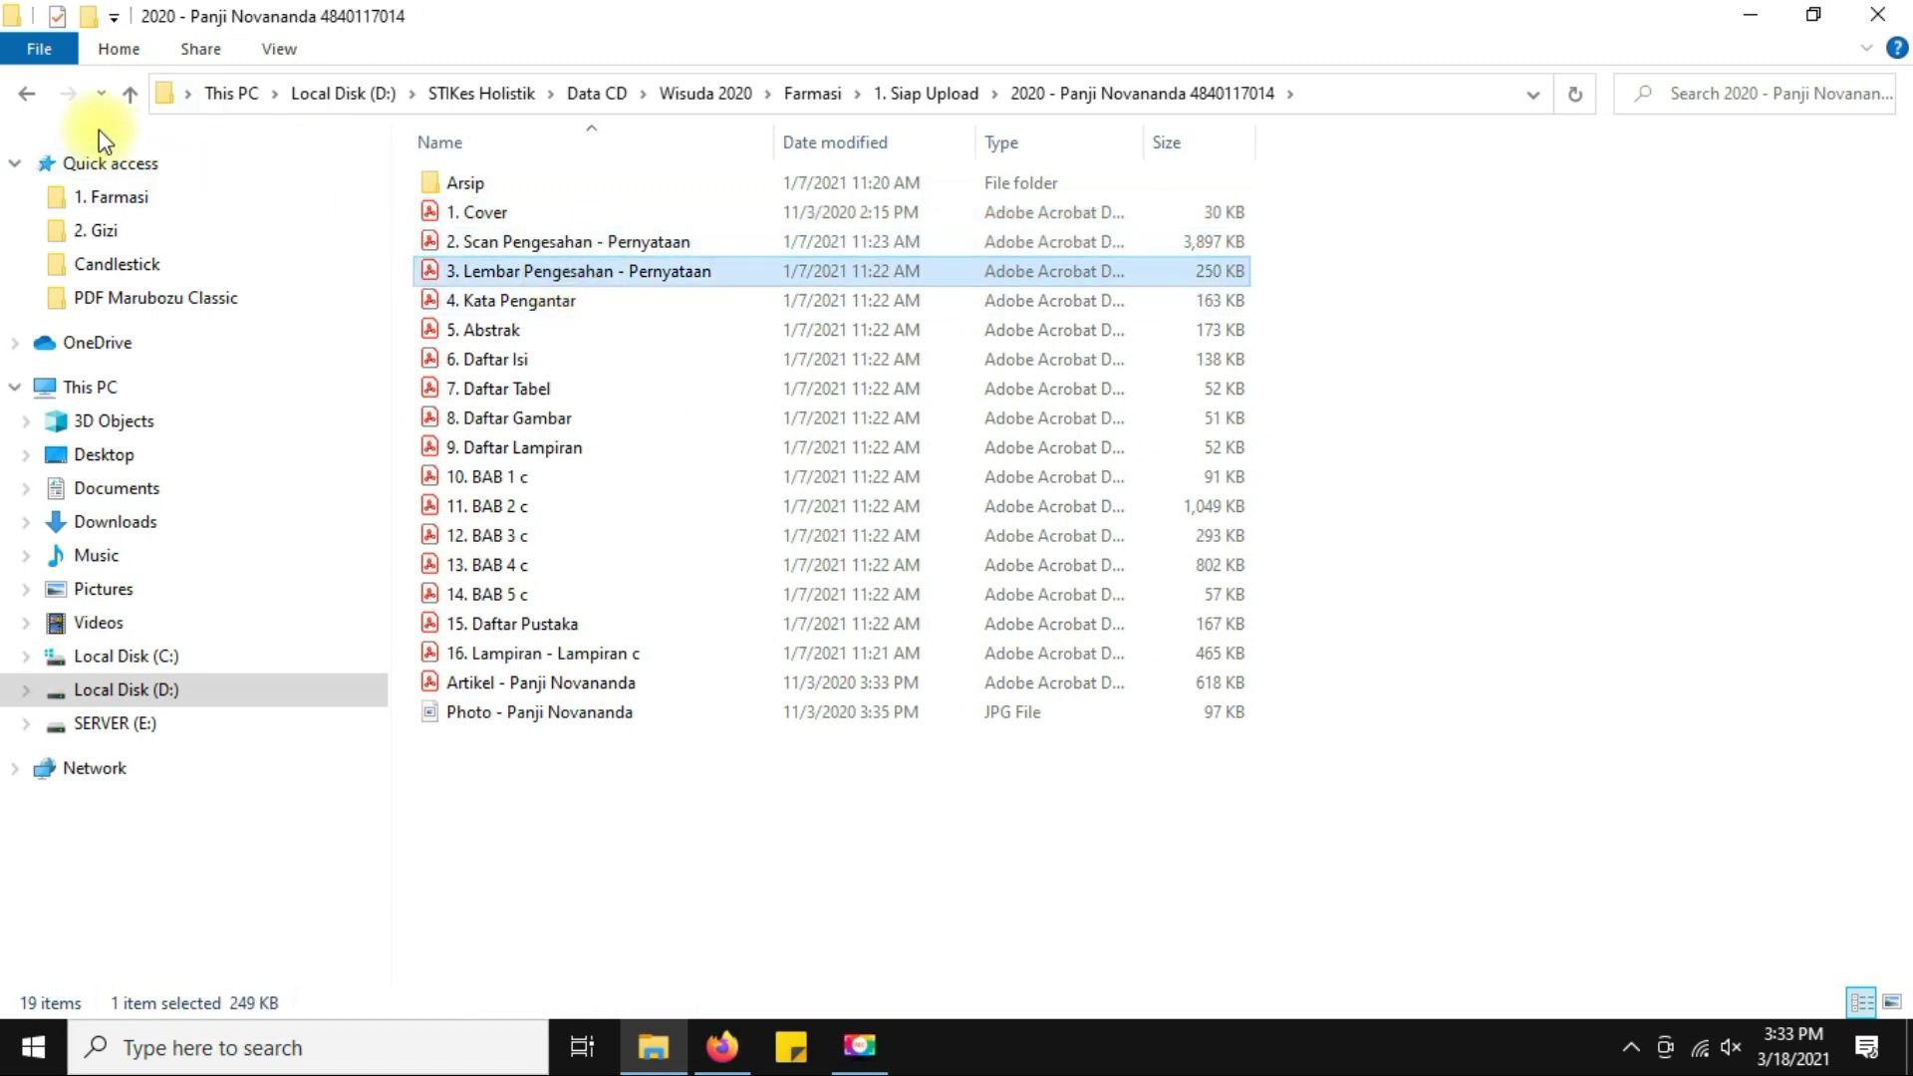
left_click(28, 93)
left_click(587, 217)
key("ctrl+c")
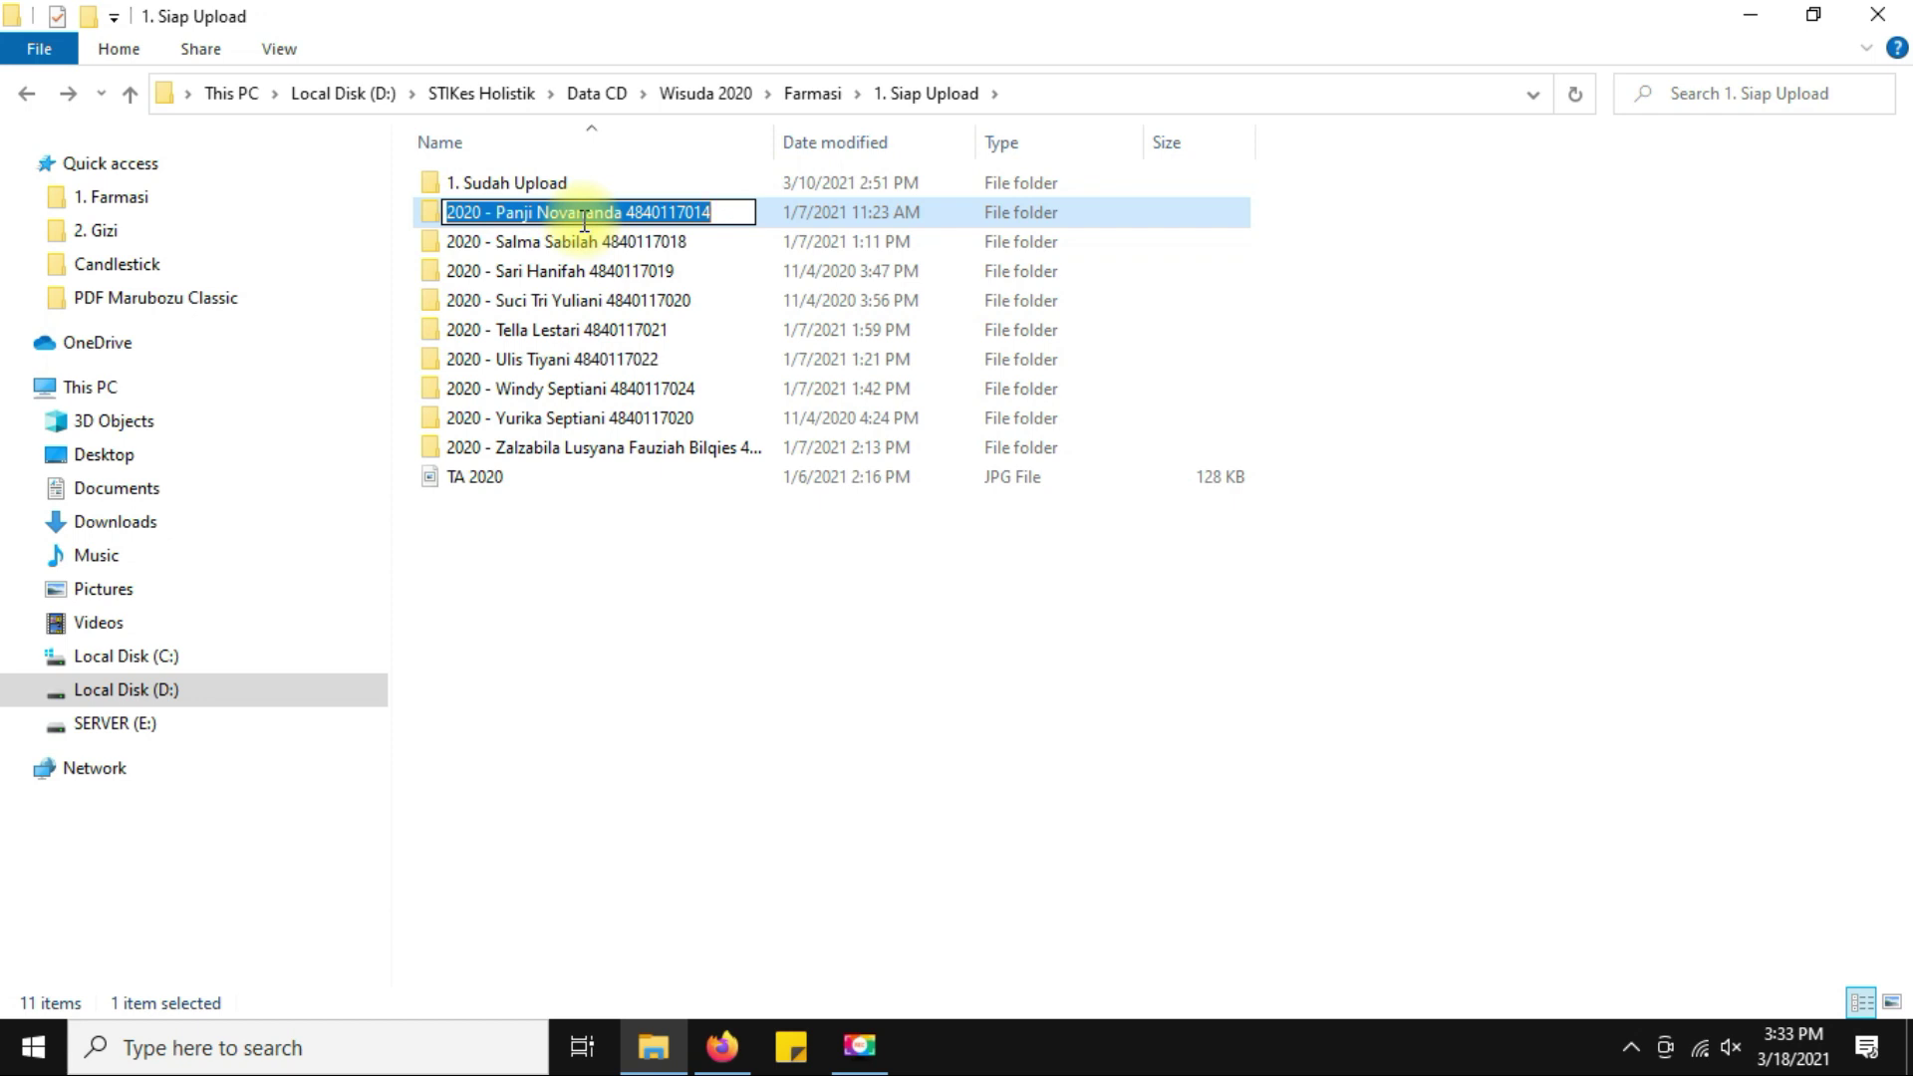
left_click(704, 244)
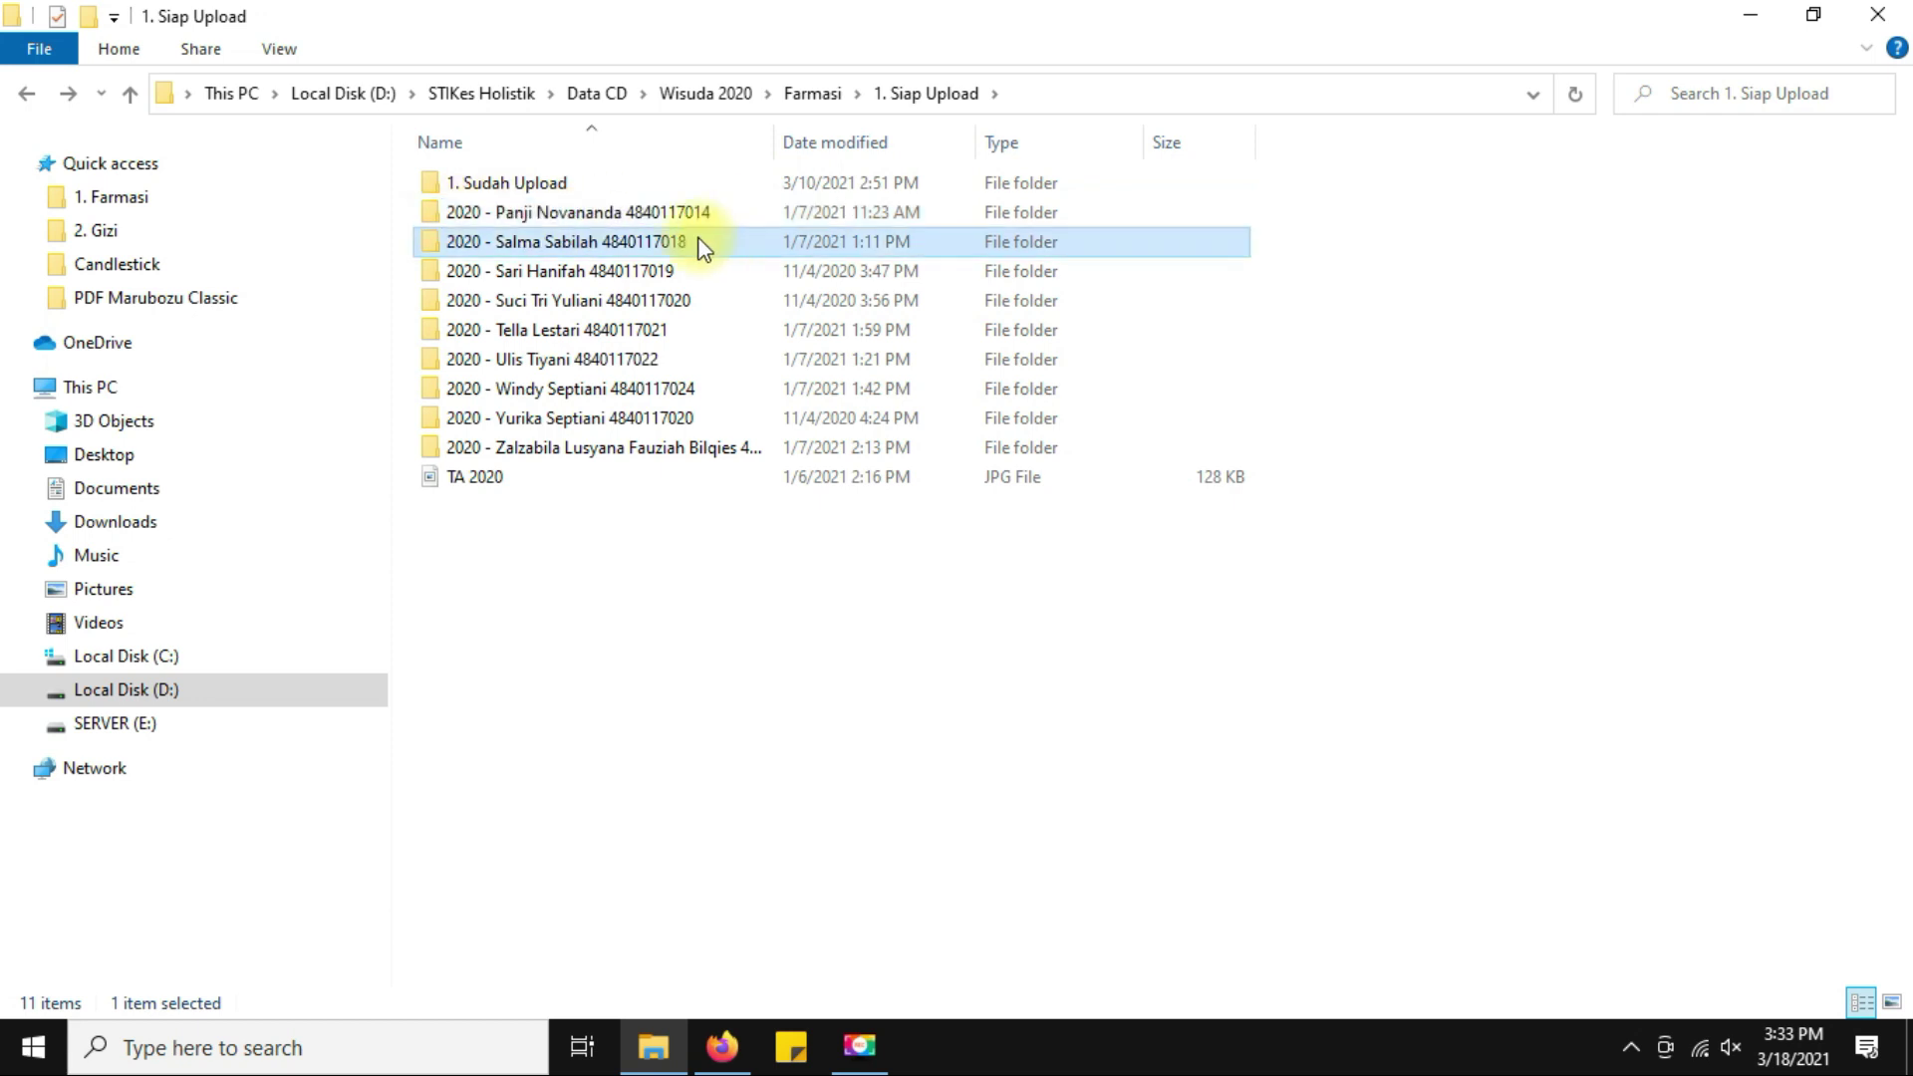
double_click(610, 217)
Prefix every PDF name, from Cover through BAB 5, with the copied folder name.
left_click(480, 209)
left_click(480, 209)
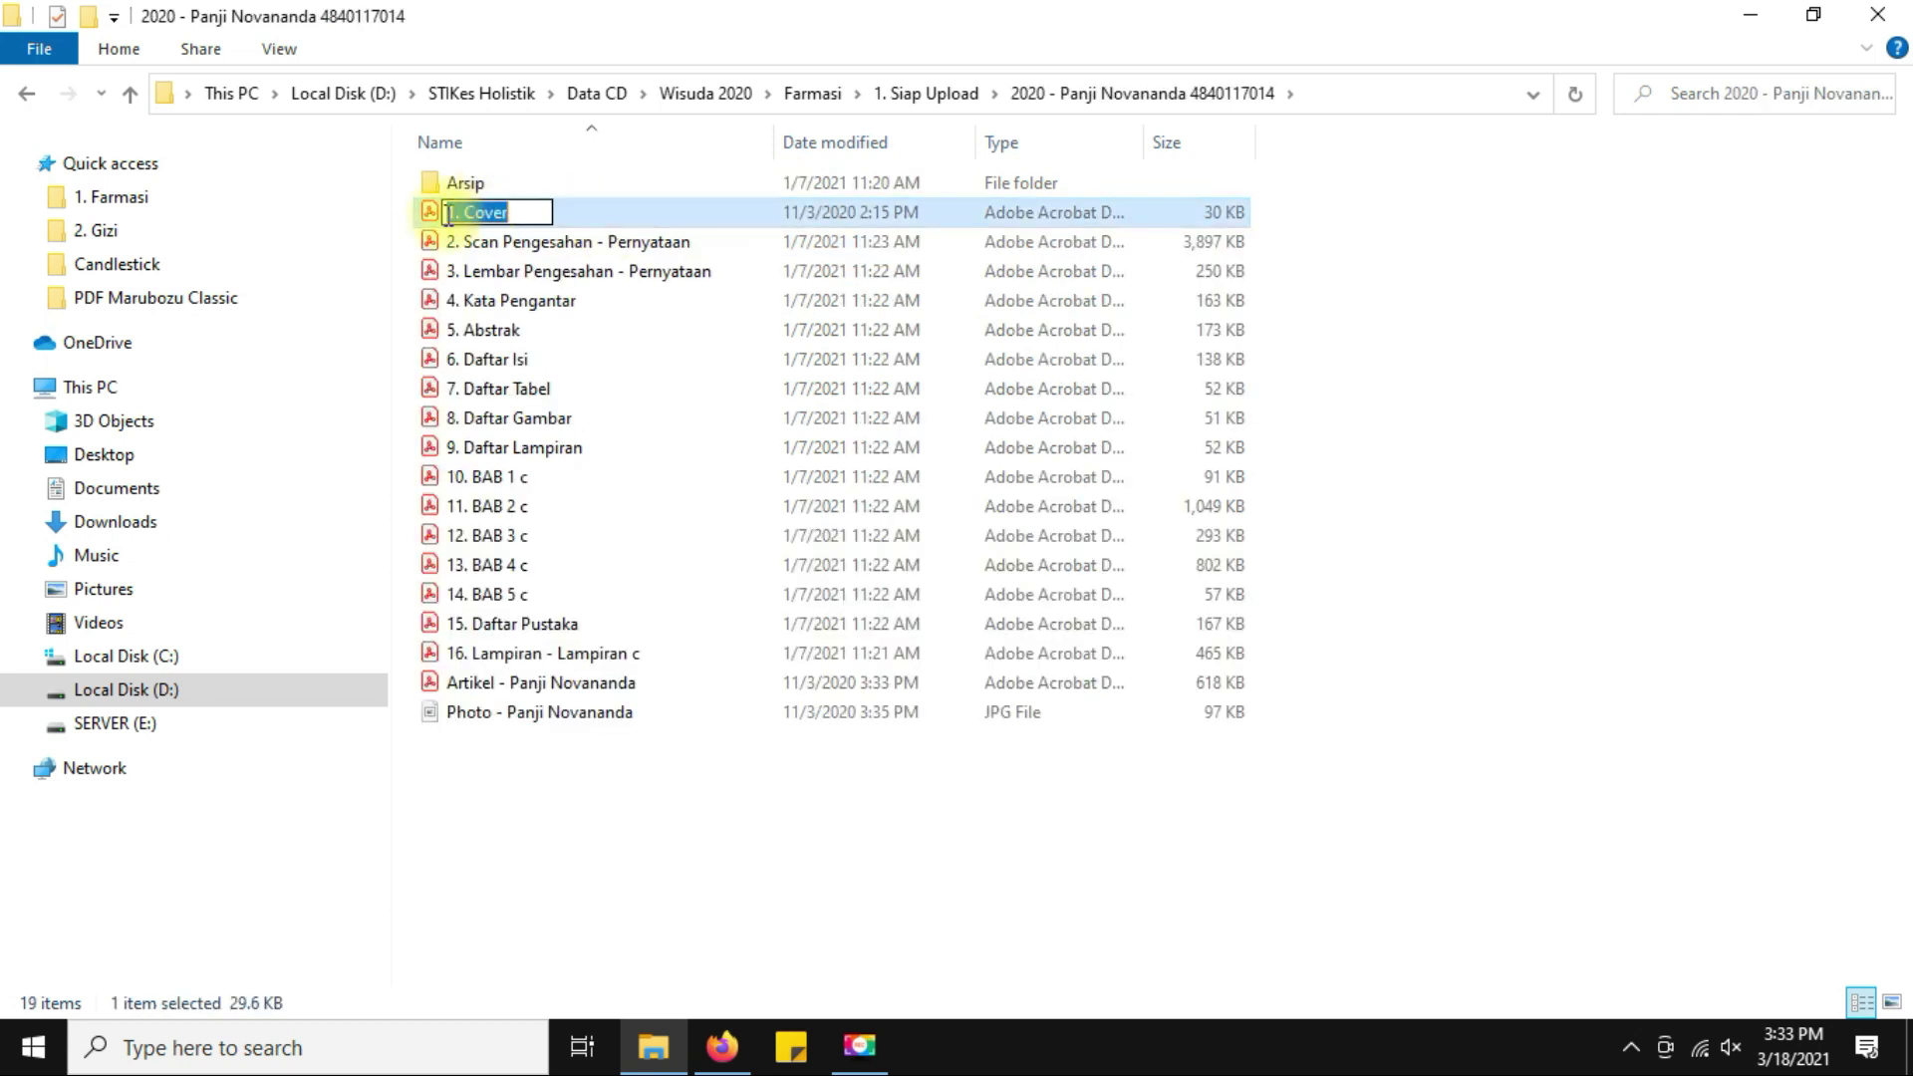
left_click(453, 212)
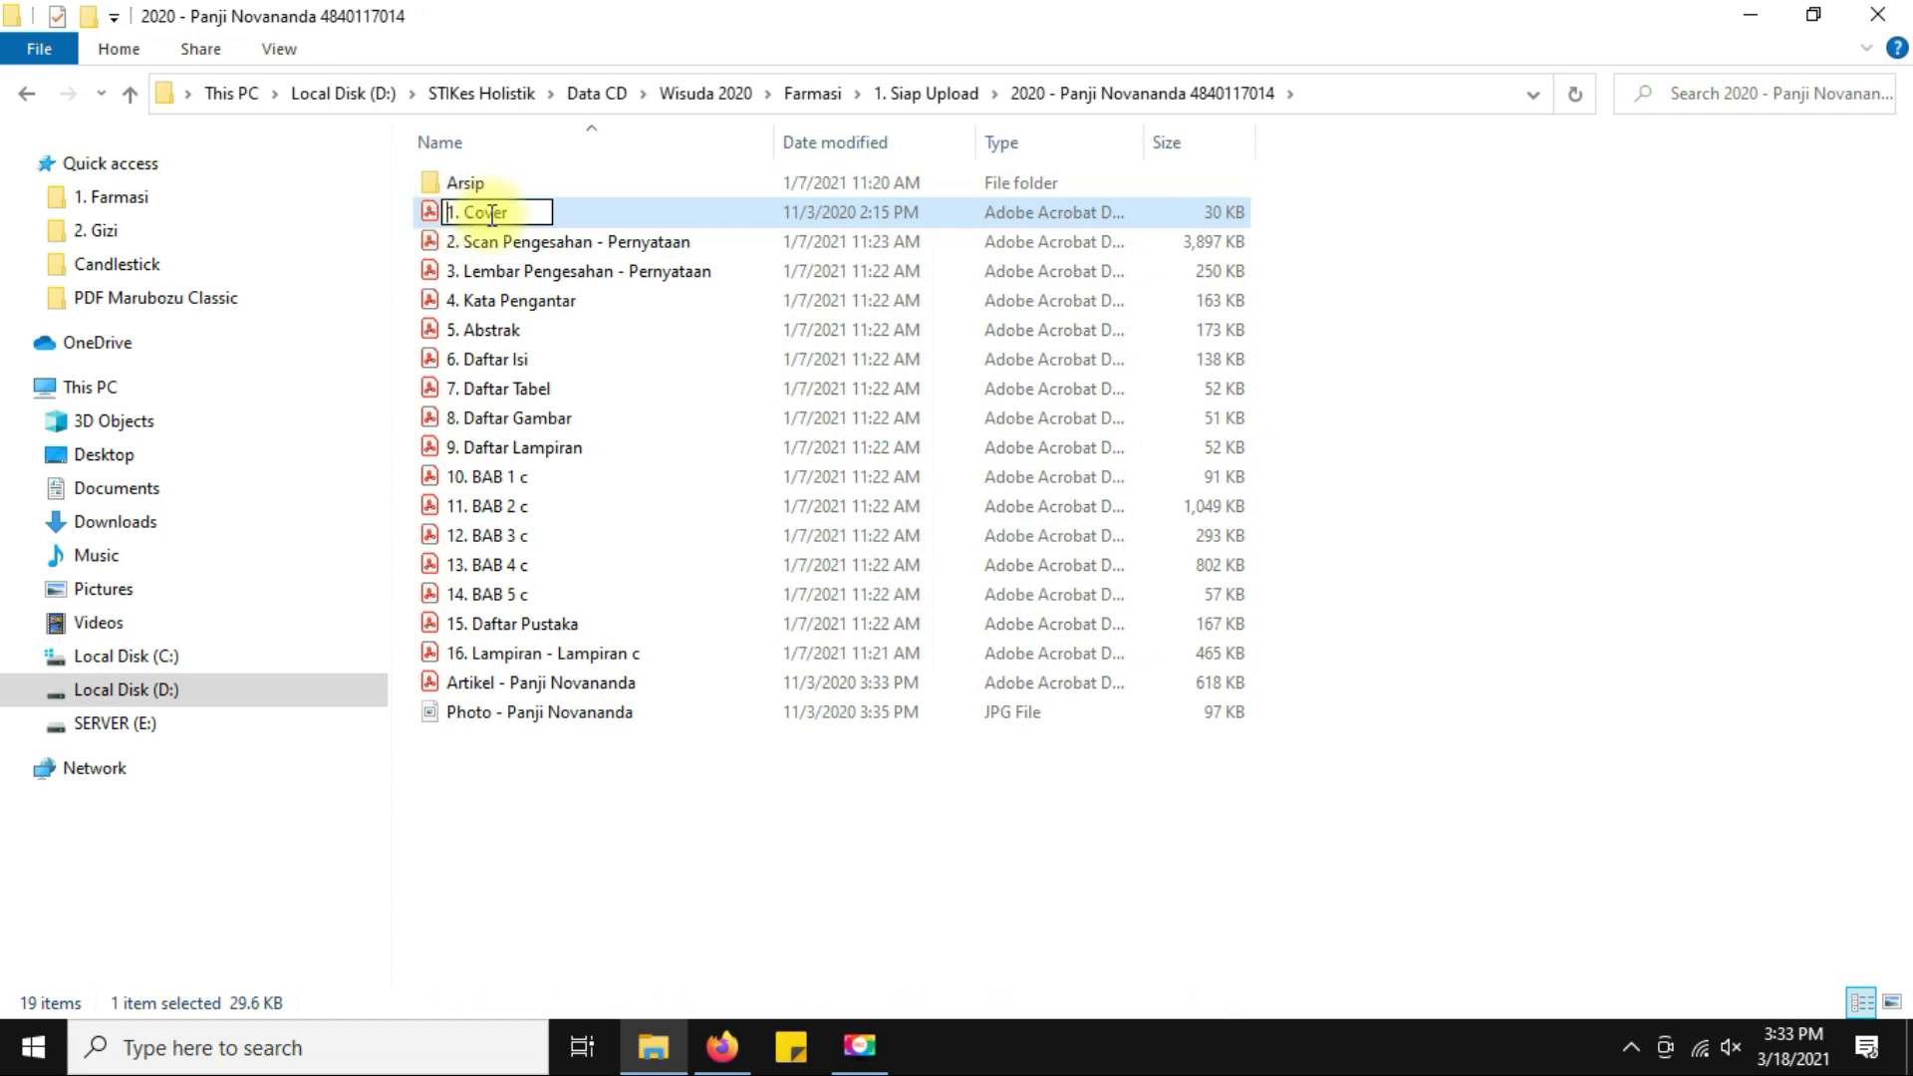
key("ctrl+v")
key("ctrl+shift+Left")
key("ctrl+shift+Left")
key("ctrl+shift+Left")
key("ctrl+shift+Left")
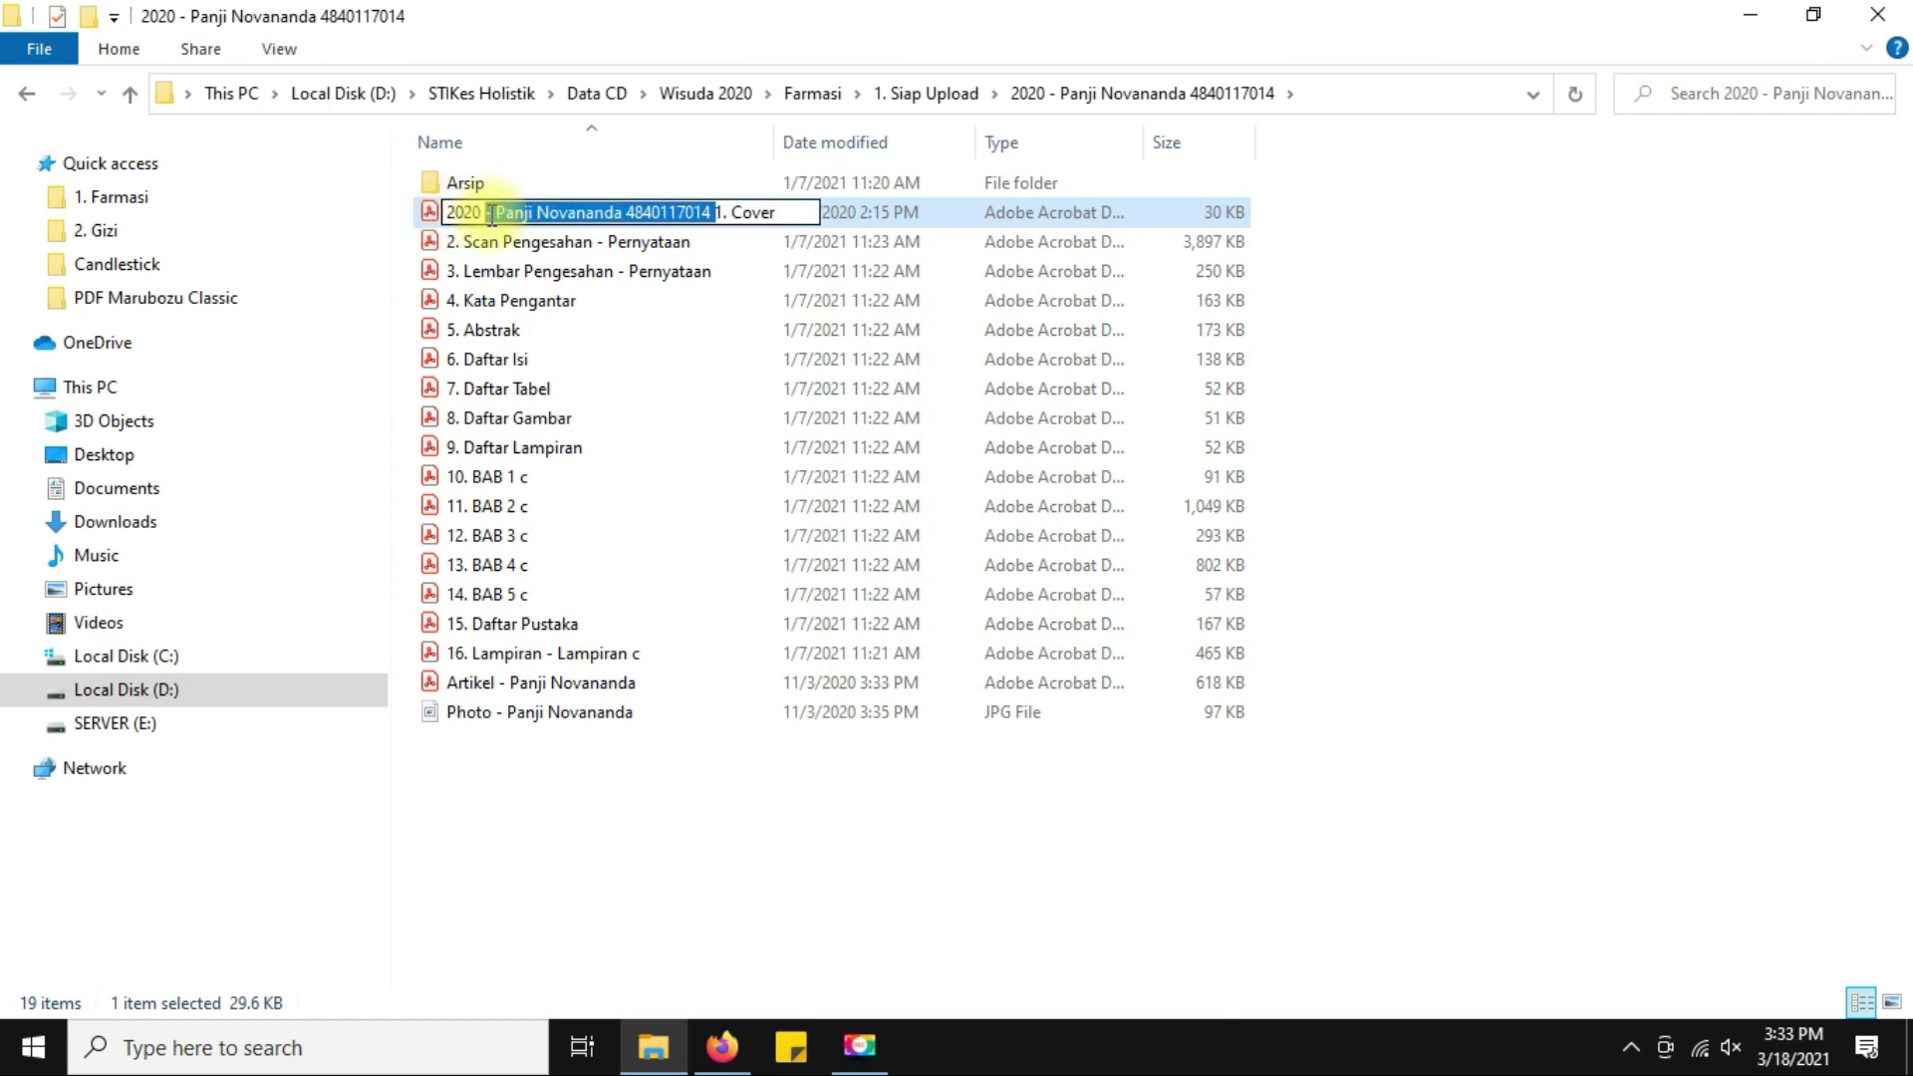
key("Tab")
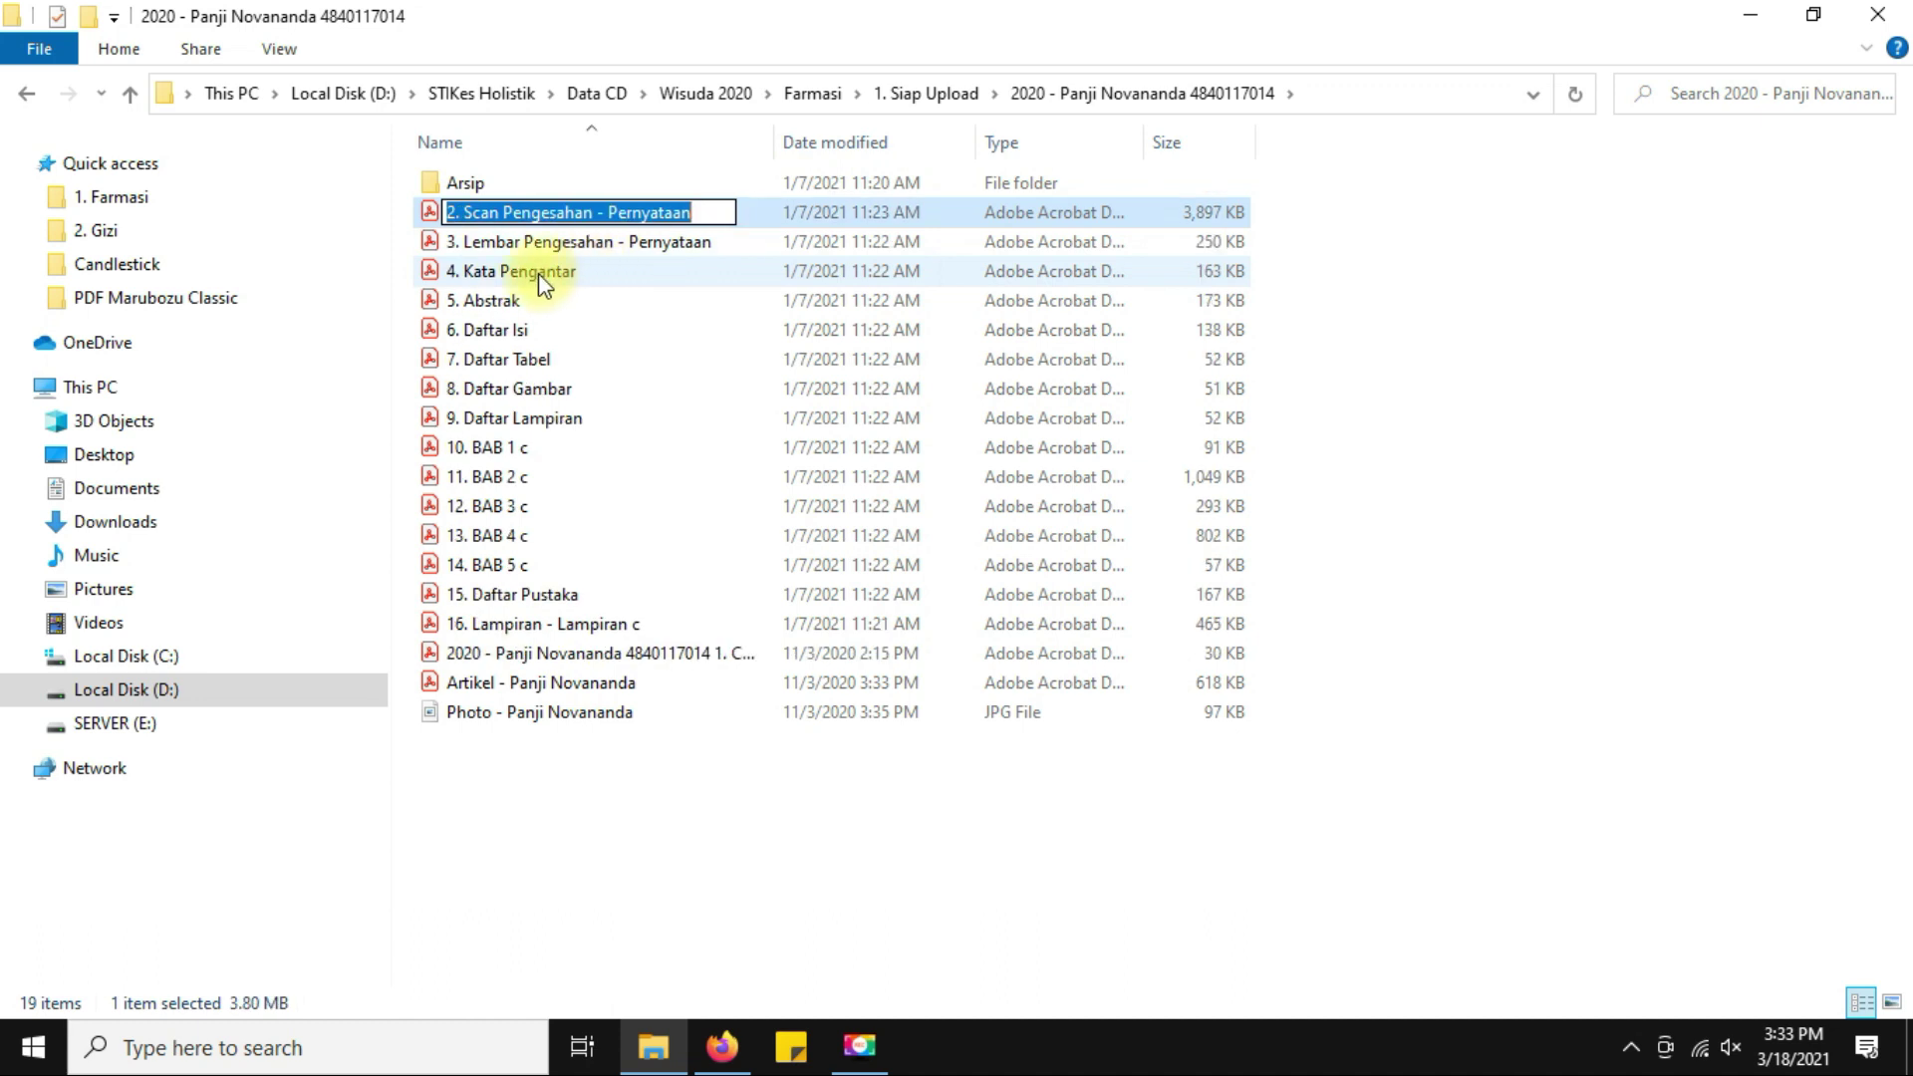
key("Home")
key("ctrl+v")
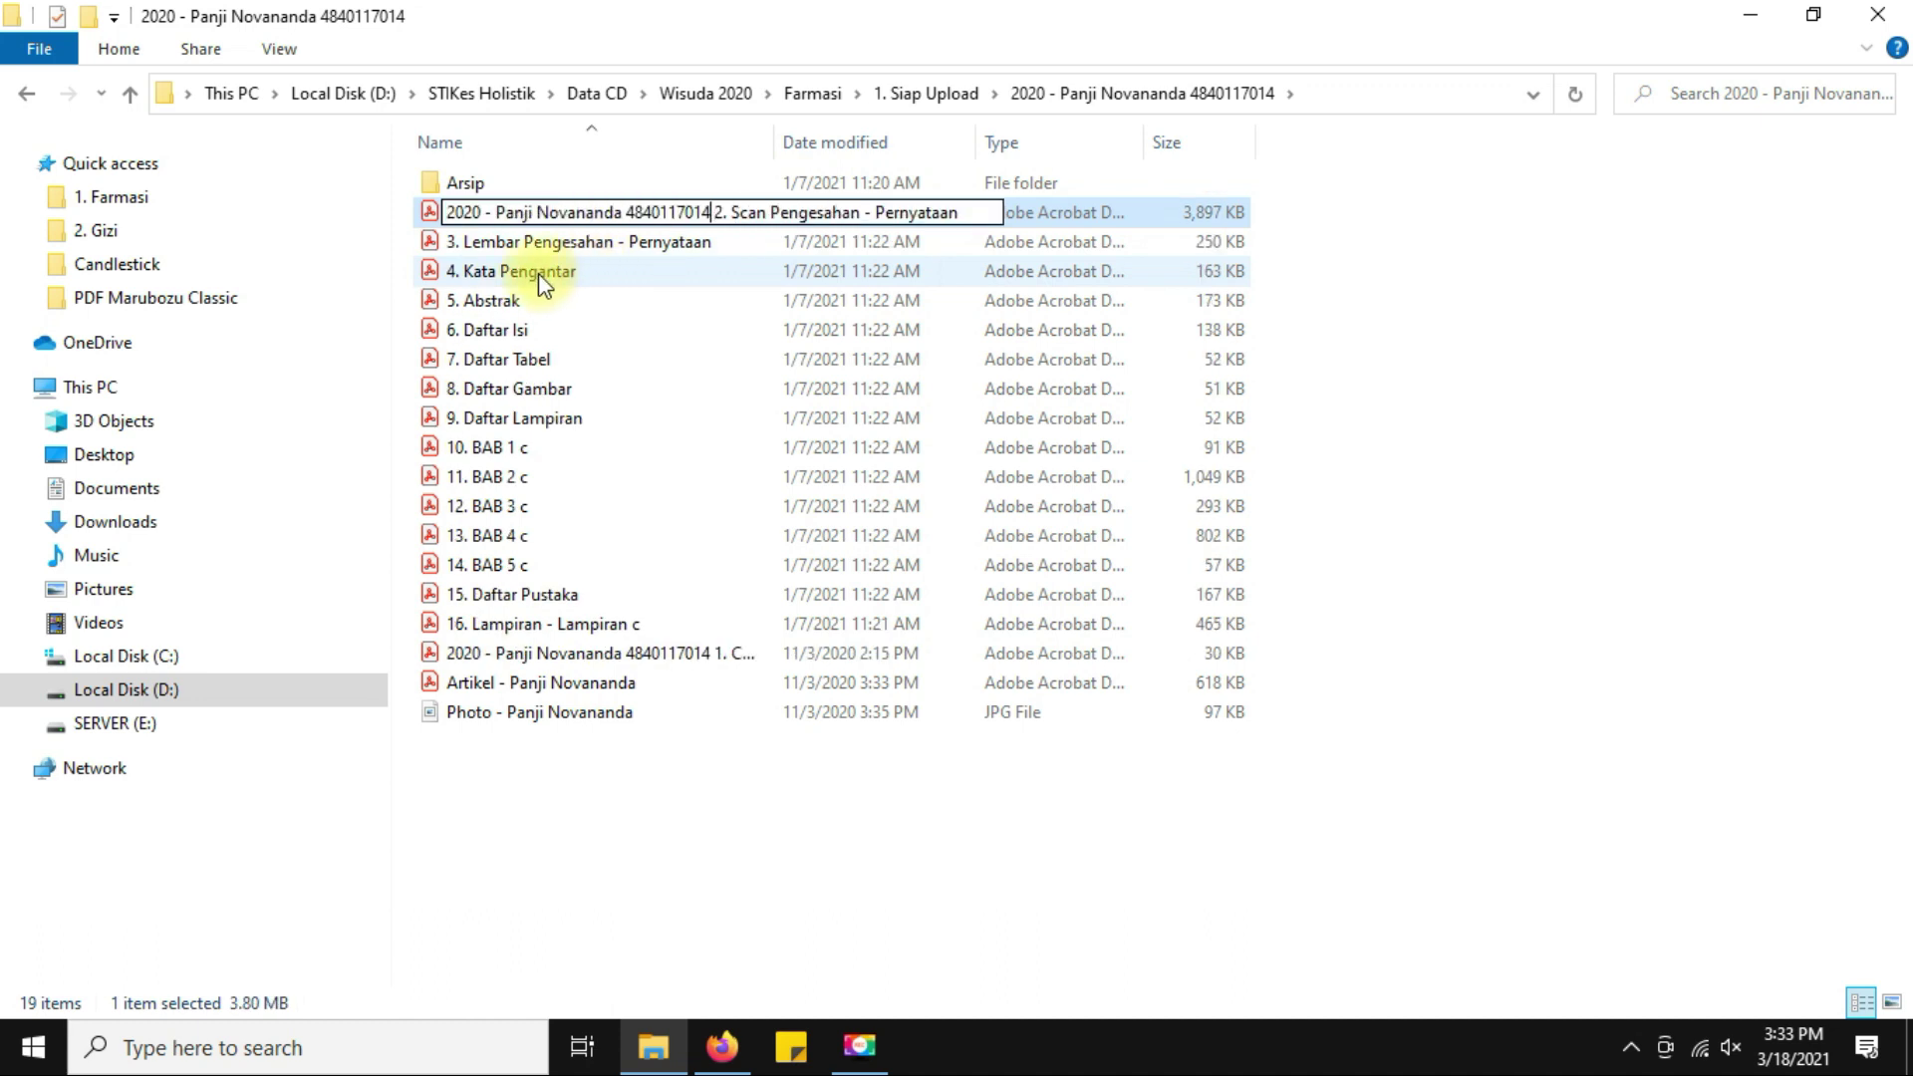
key("Tab")
key("Home")
key("ctrl+v")
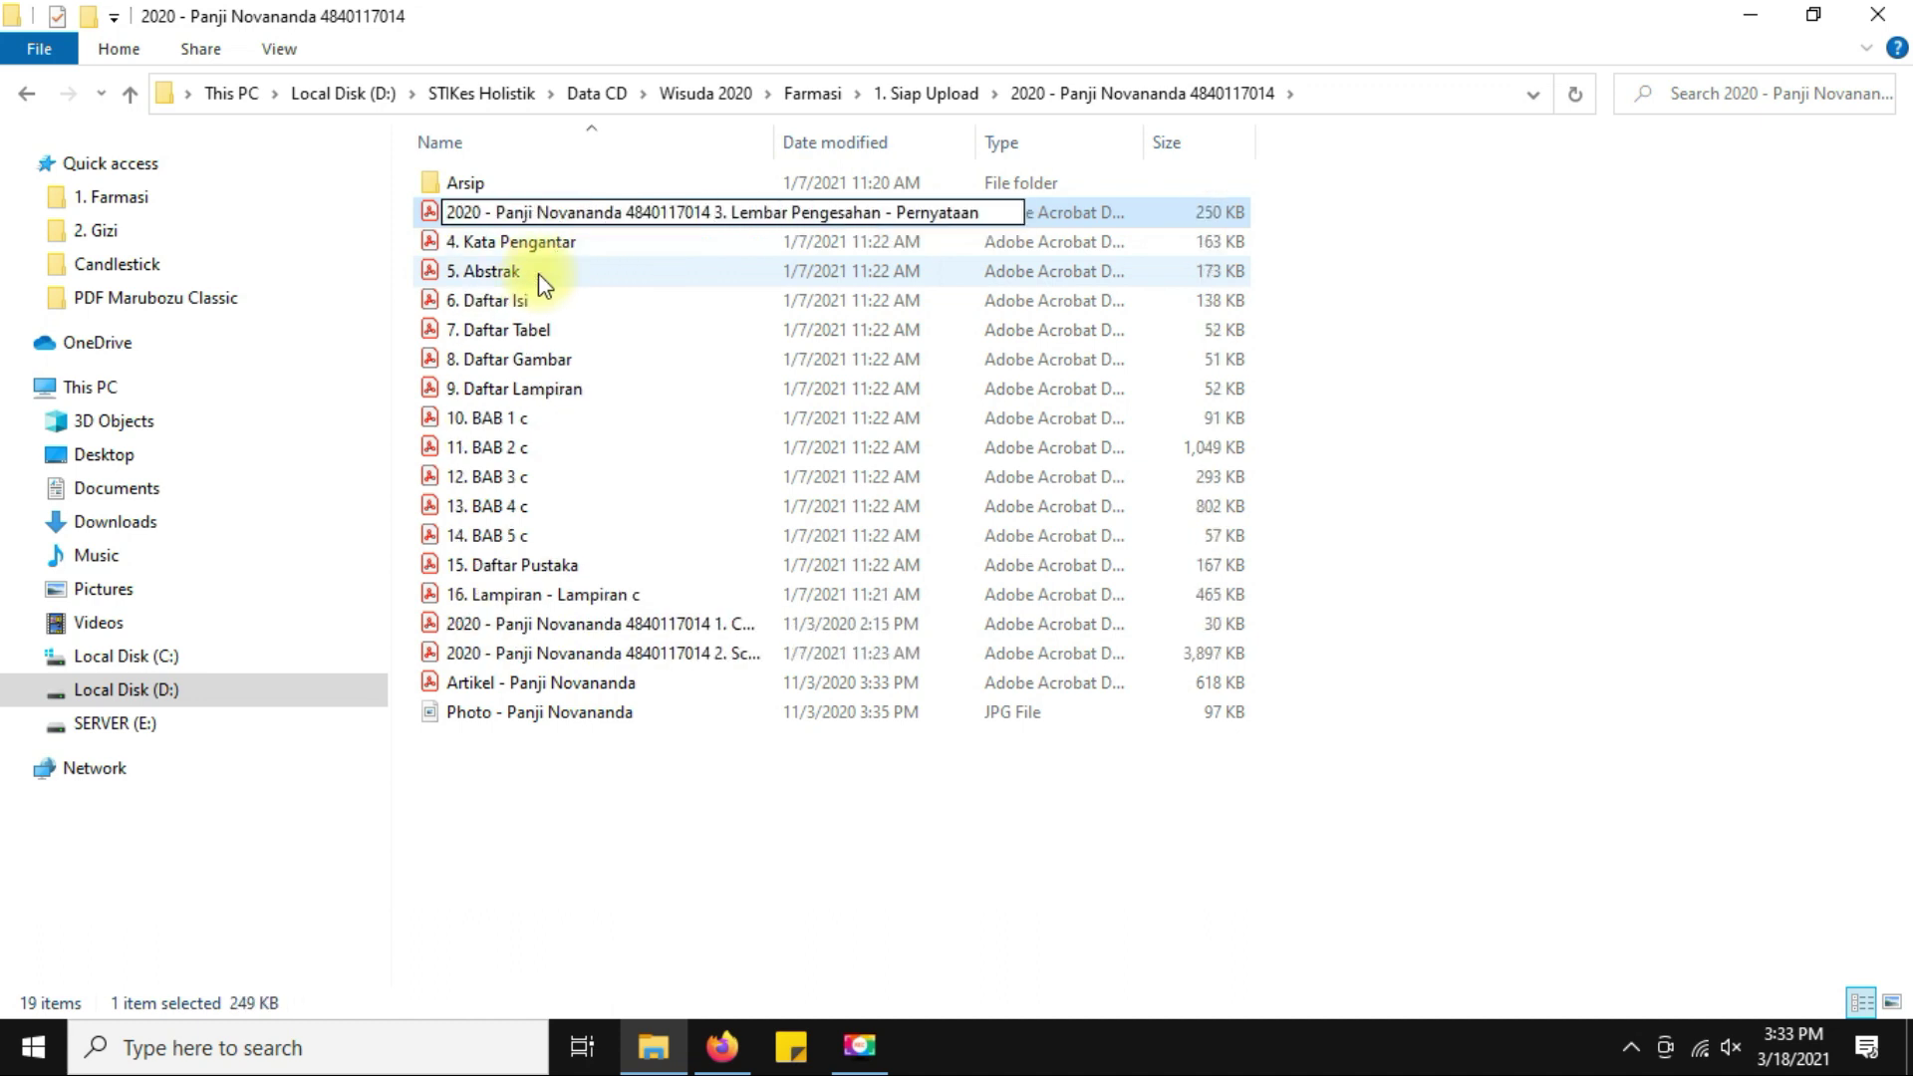
key("Tab")
key("Home")
key("ctrl+v")
key("Tab")
key("Home")
key("ctrl+v")
key("Tab")
key("Home")
key("ctrl+v")
key("Tab")
key("Home")
key("ctrl+v")
key("Tab")
key("Home")
key("ctrl+v")
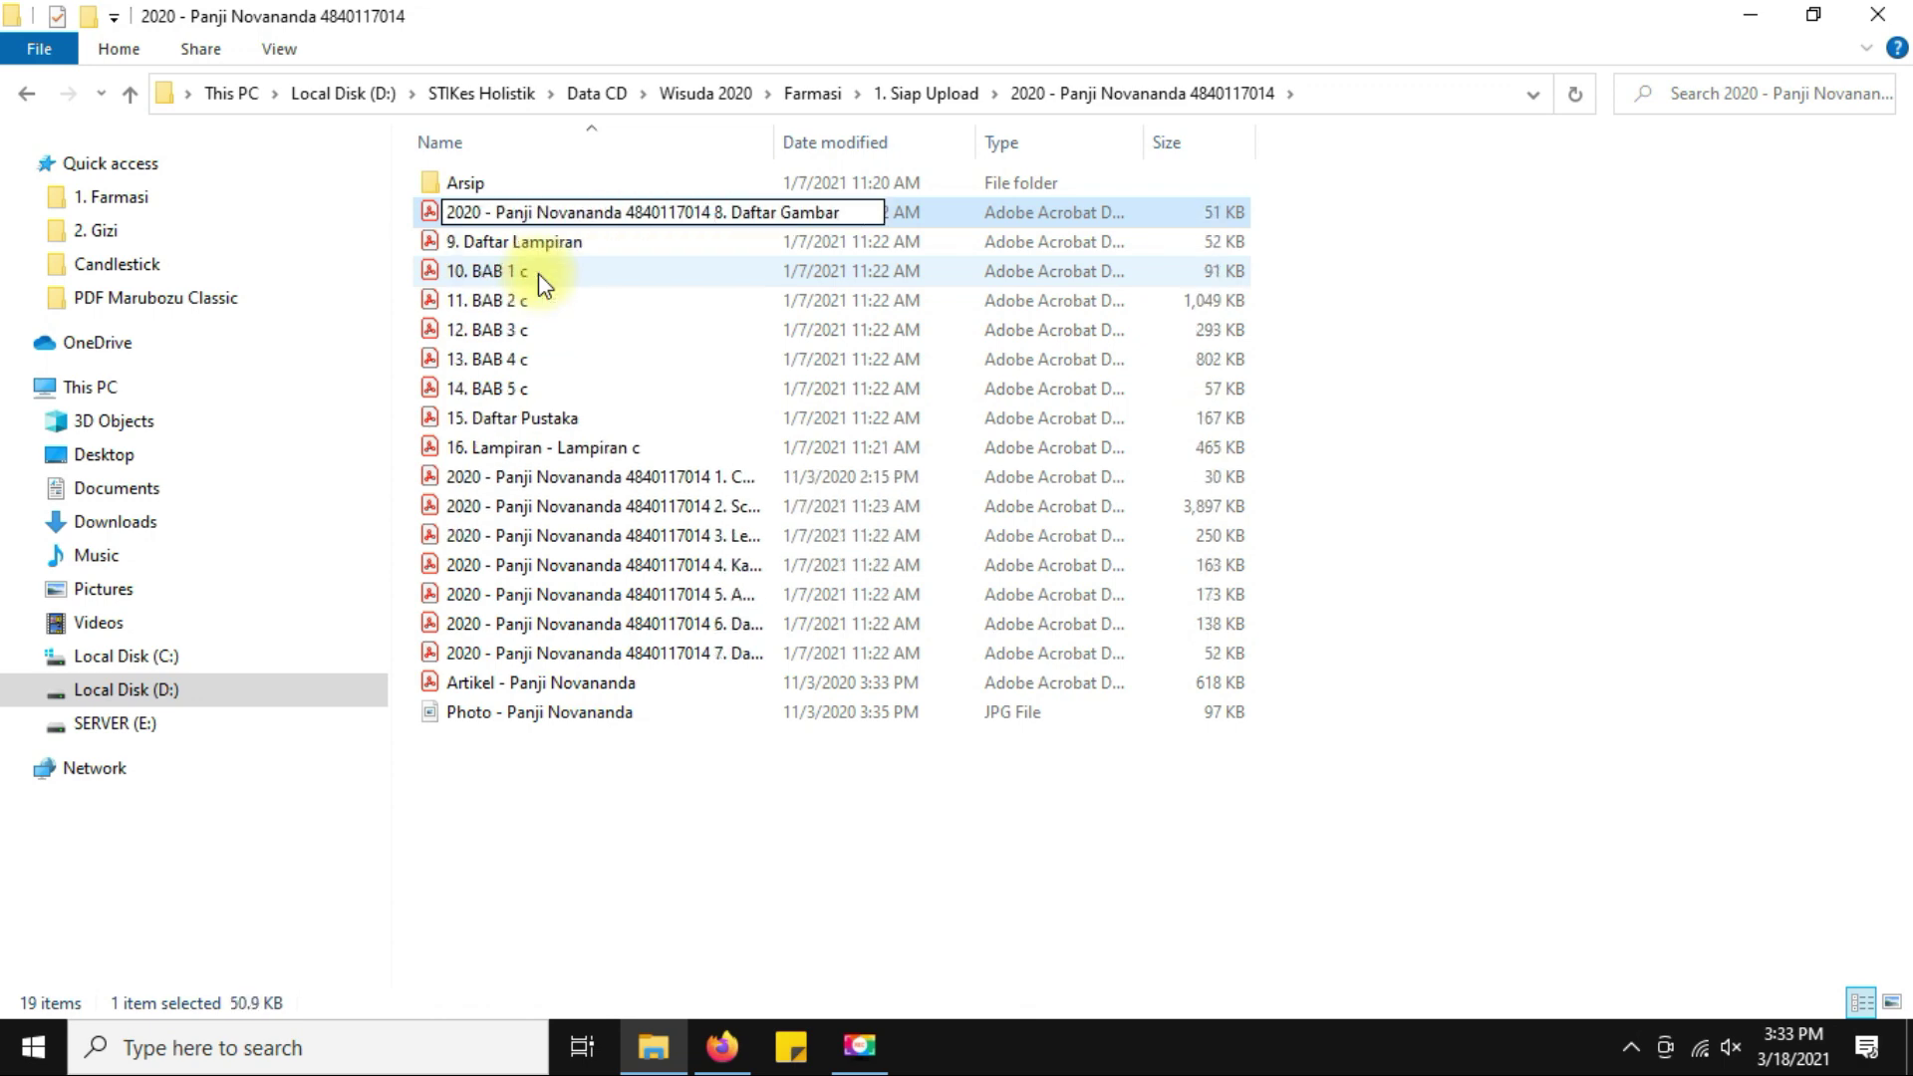
key("Tab")
key("Home")
key("ctrl+v")
key("Tab")
key("Home")
key("ctrl+v")
key("Tab")
key("Home")
key("ctrl+v")
key("Tab")
key("Home")
key("ctrl+v")
key("Tab")
key("Home")
key("ctrl+v")
key("Tab")
key("Home")
key("ctrl+v")
key("Tab")
key("Home")
key("ctrl+v")
key("Tab")
key("Home")
key("ctrl+v")
key("Return")
Remove the trailing ' c' from the BAB 1 through BAB 5 file names.
left_click_drag(774, 142, 1196, 144)
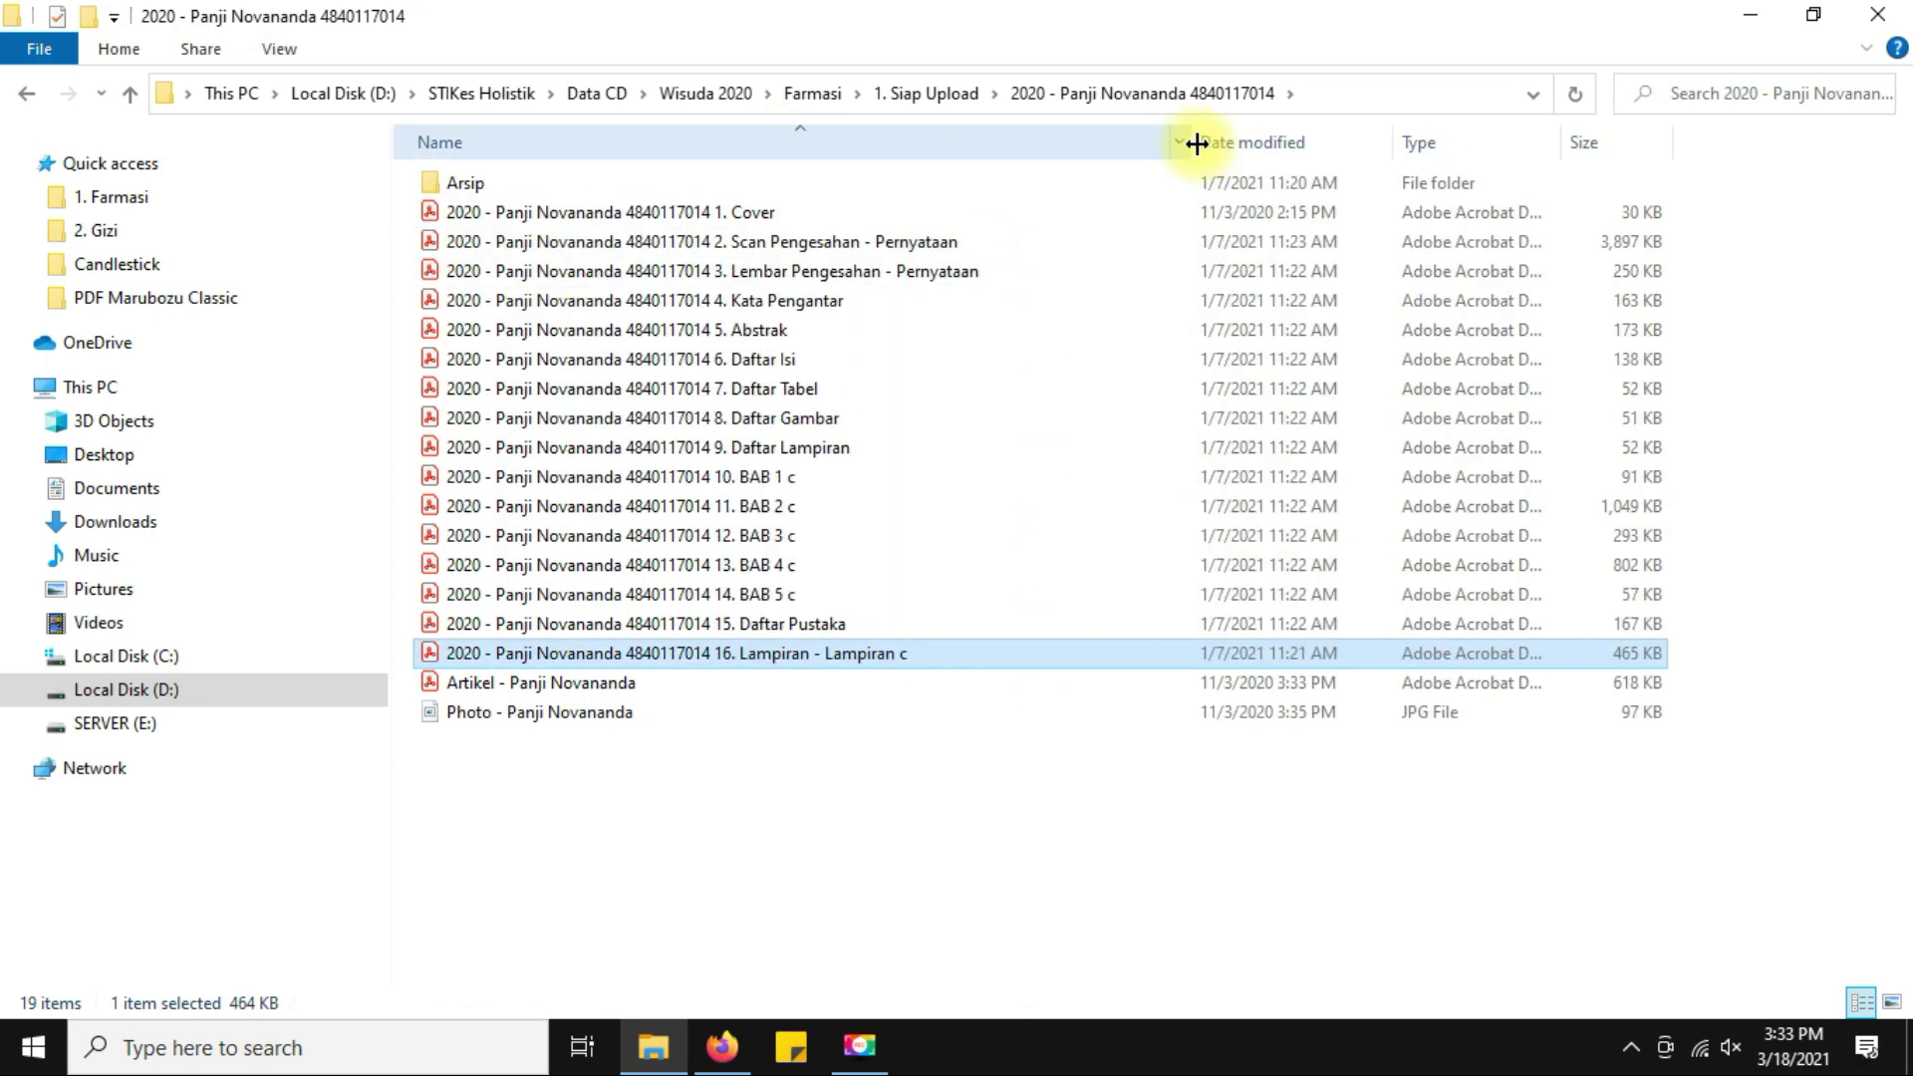
left_click(782, 477)
key("F2")
key("End")
key("BackSpace")
key("BackSpace")
key("Tab")
key("End")
key("BackSpace")
key("BackSpace")
key("Tab")
key("End")
key("BackSpace")
key("BackSpace")
key("Tab")
key("End")
key("BackSpace")
key("BackSpace")
key("Tab")
key("End")
key("BackSpace")
key("BackSpace")
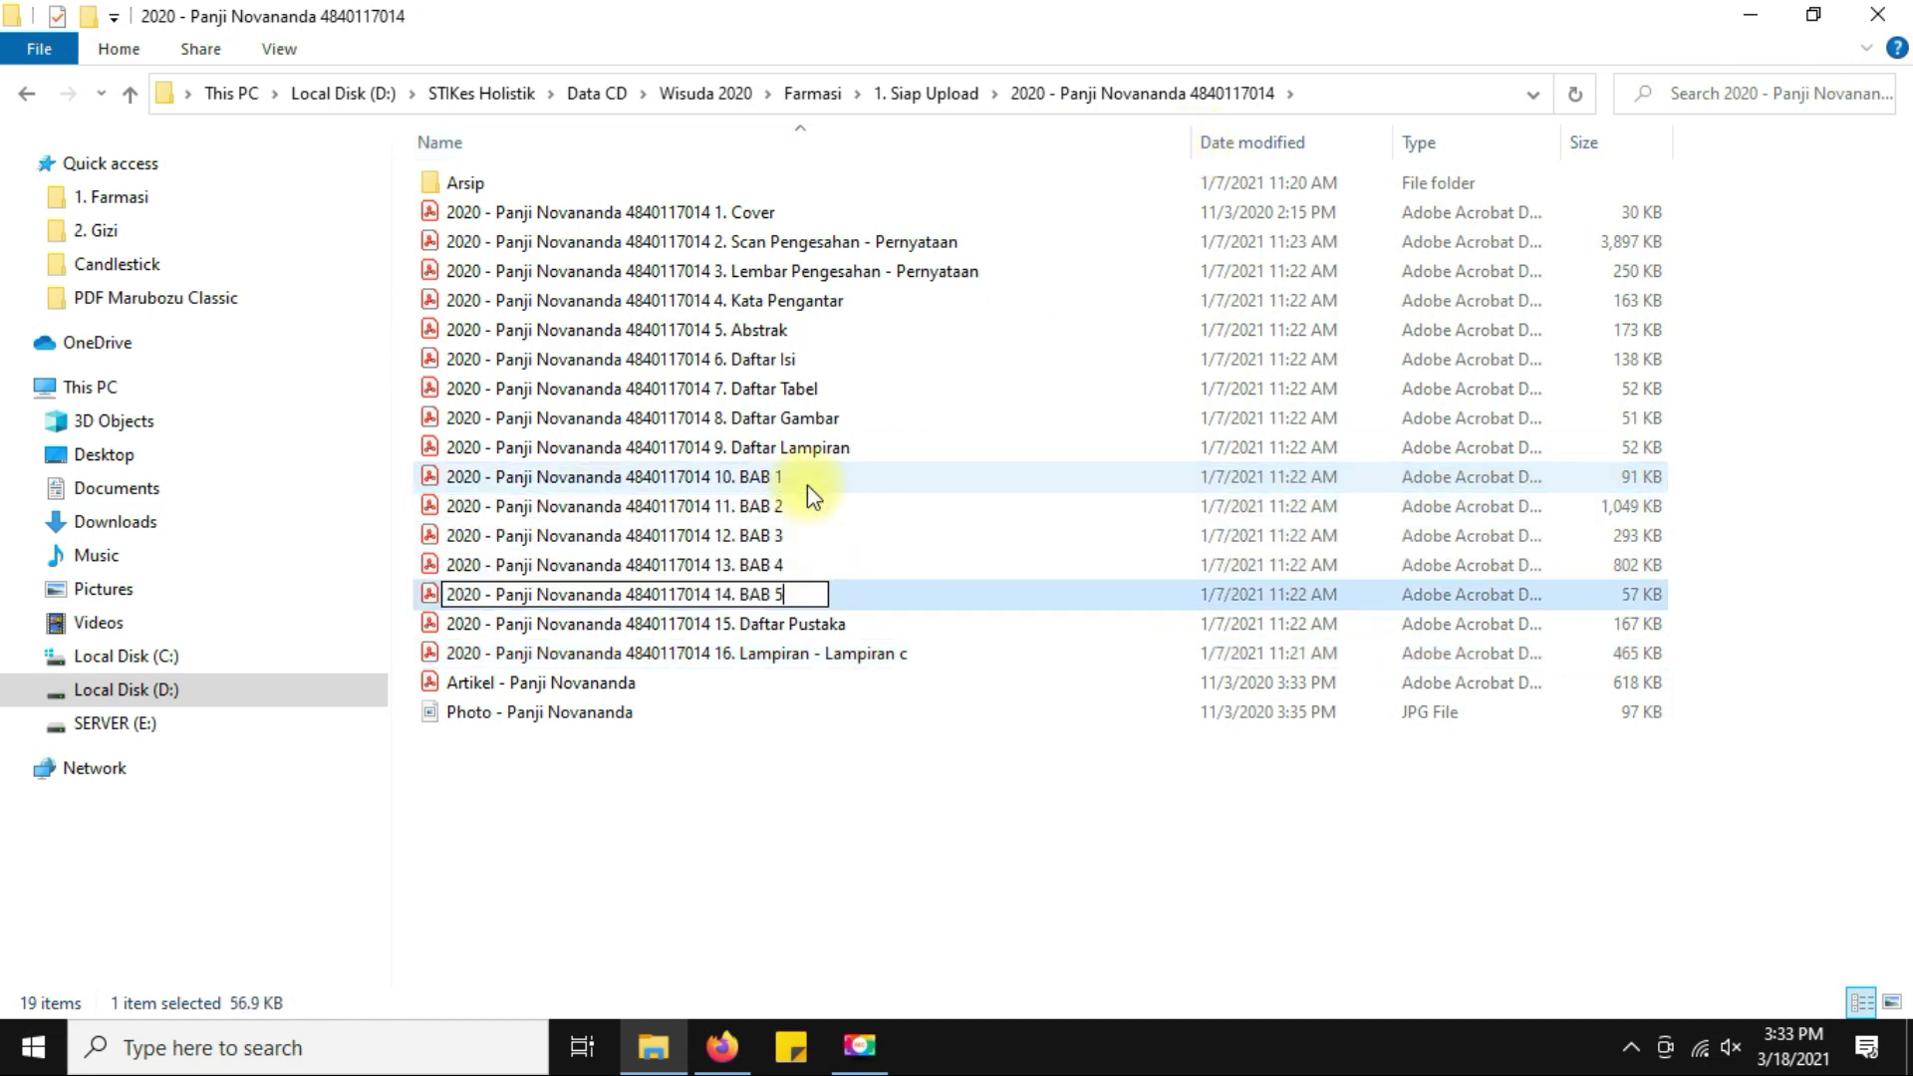
key("Return")
left_click(921, 821)
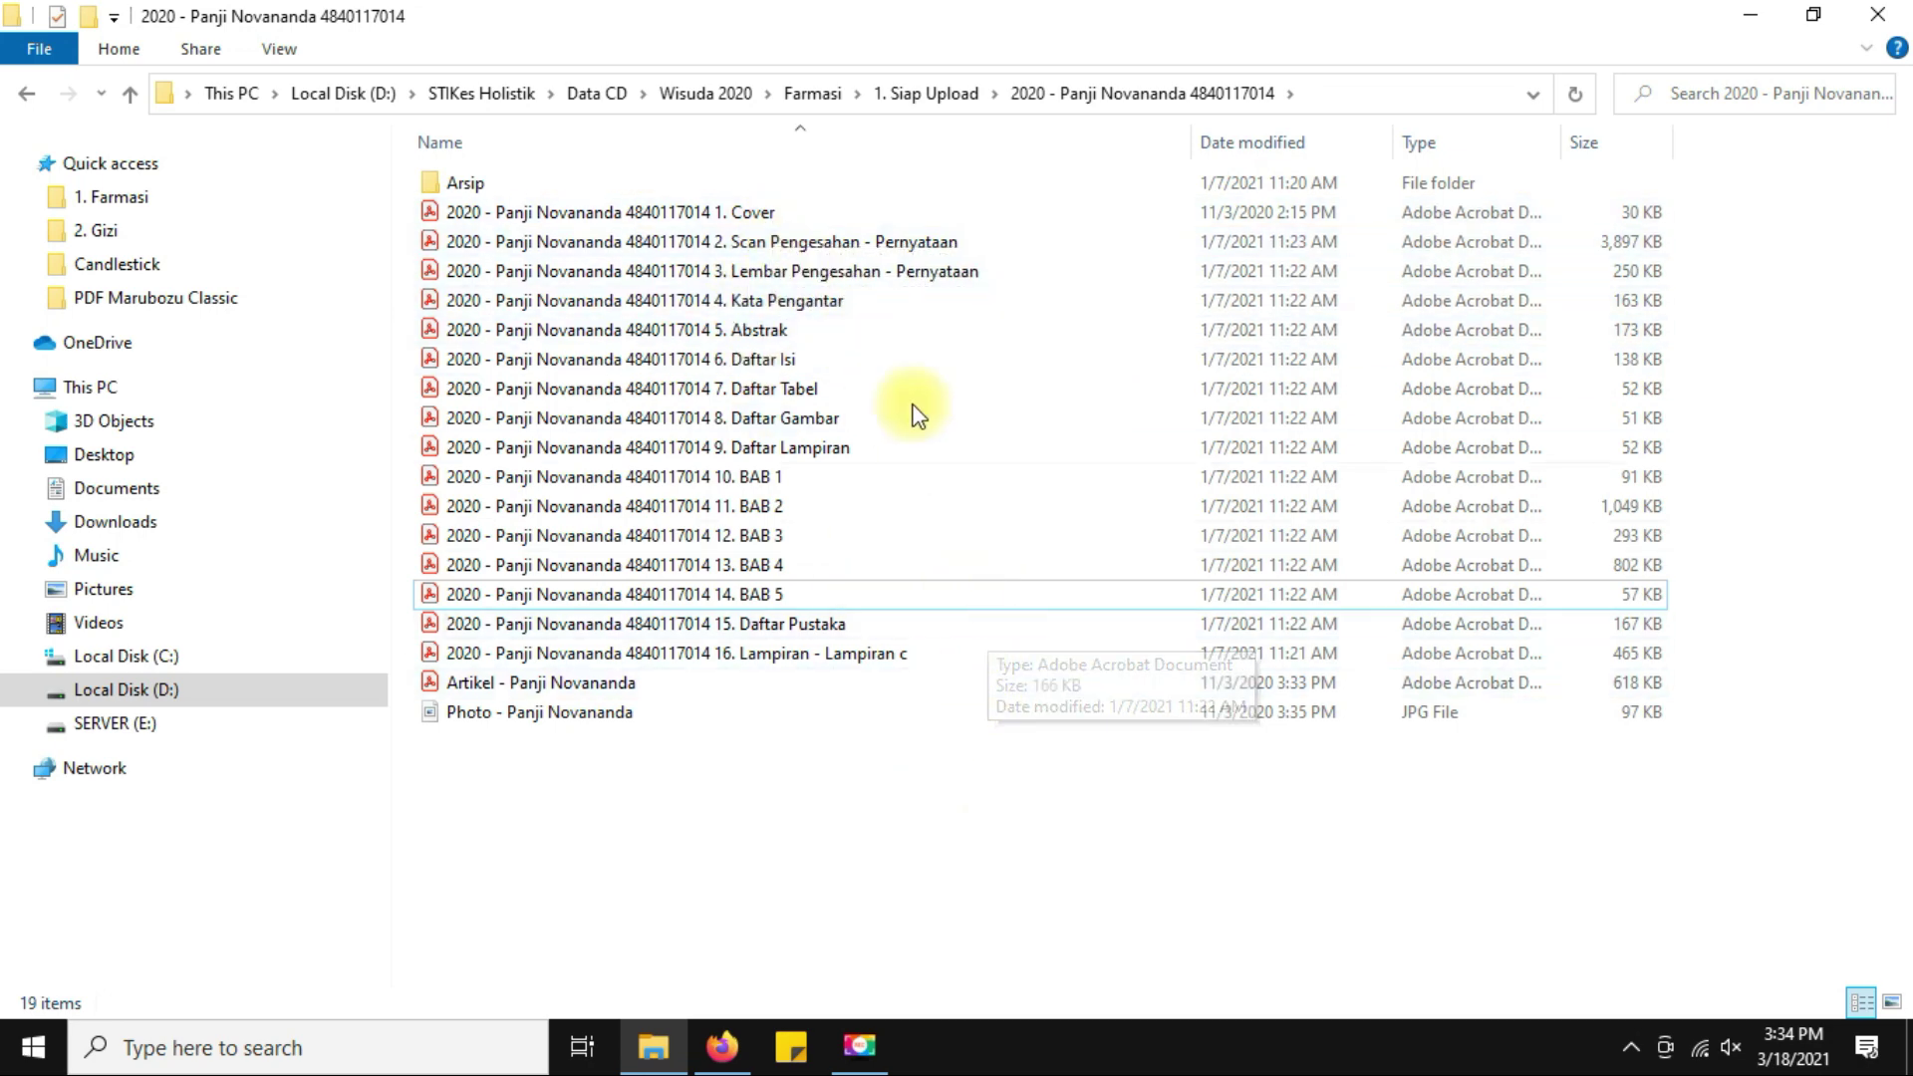
Remove the trailing 'c' from the Lampiran - Lampiran PDF name.
left_click(815, 662)
left_click(815, 662)
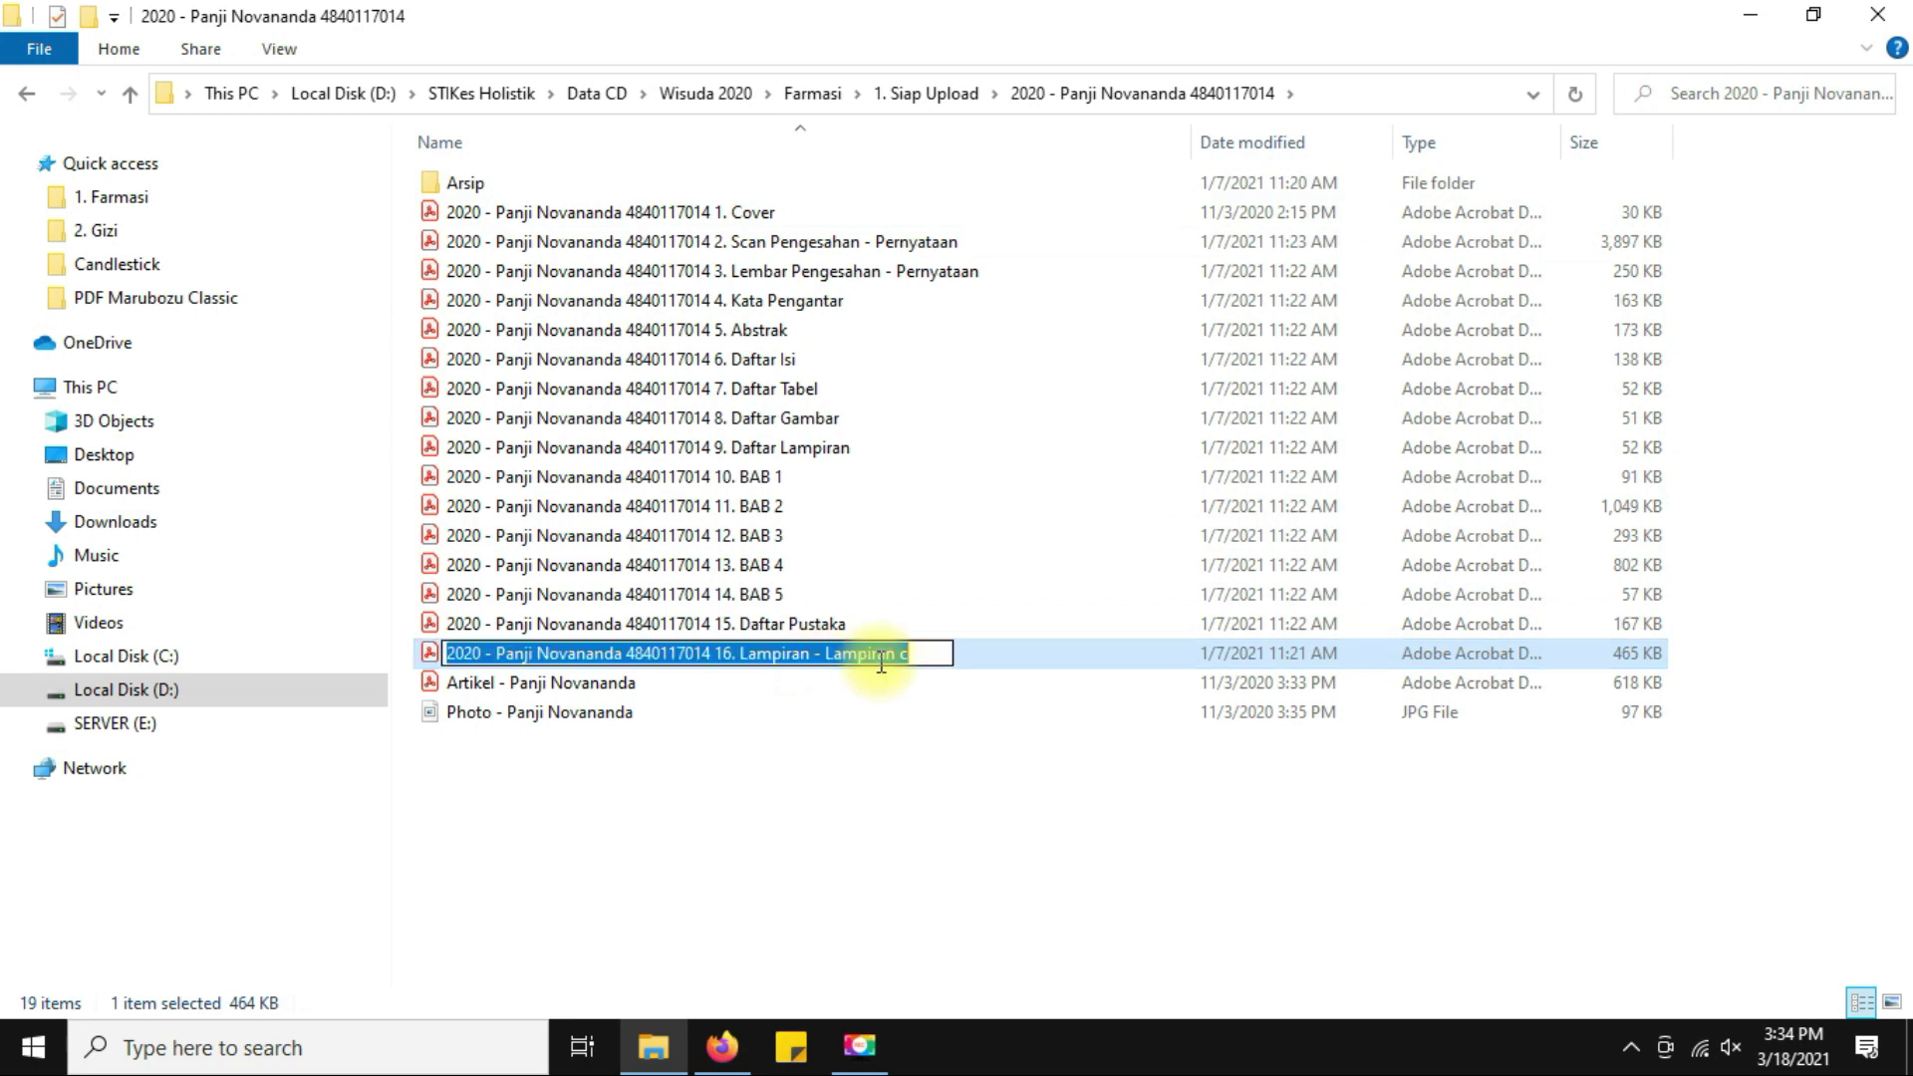
left_click(921, 653)
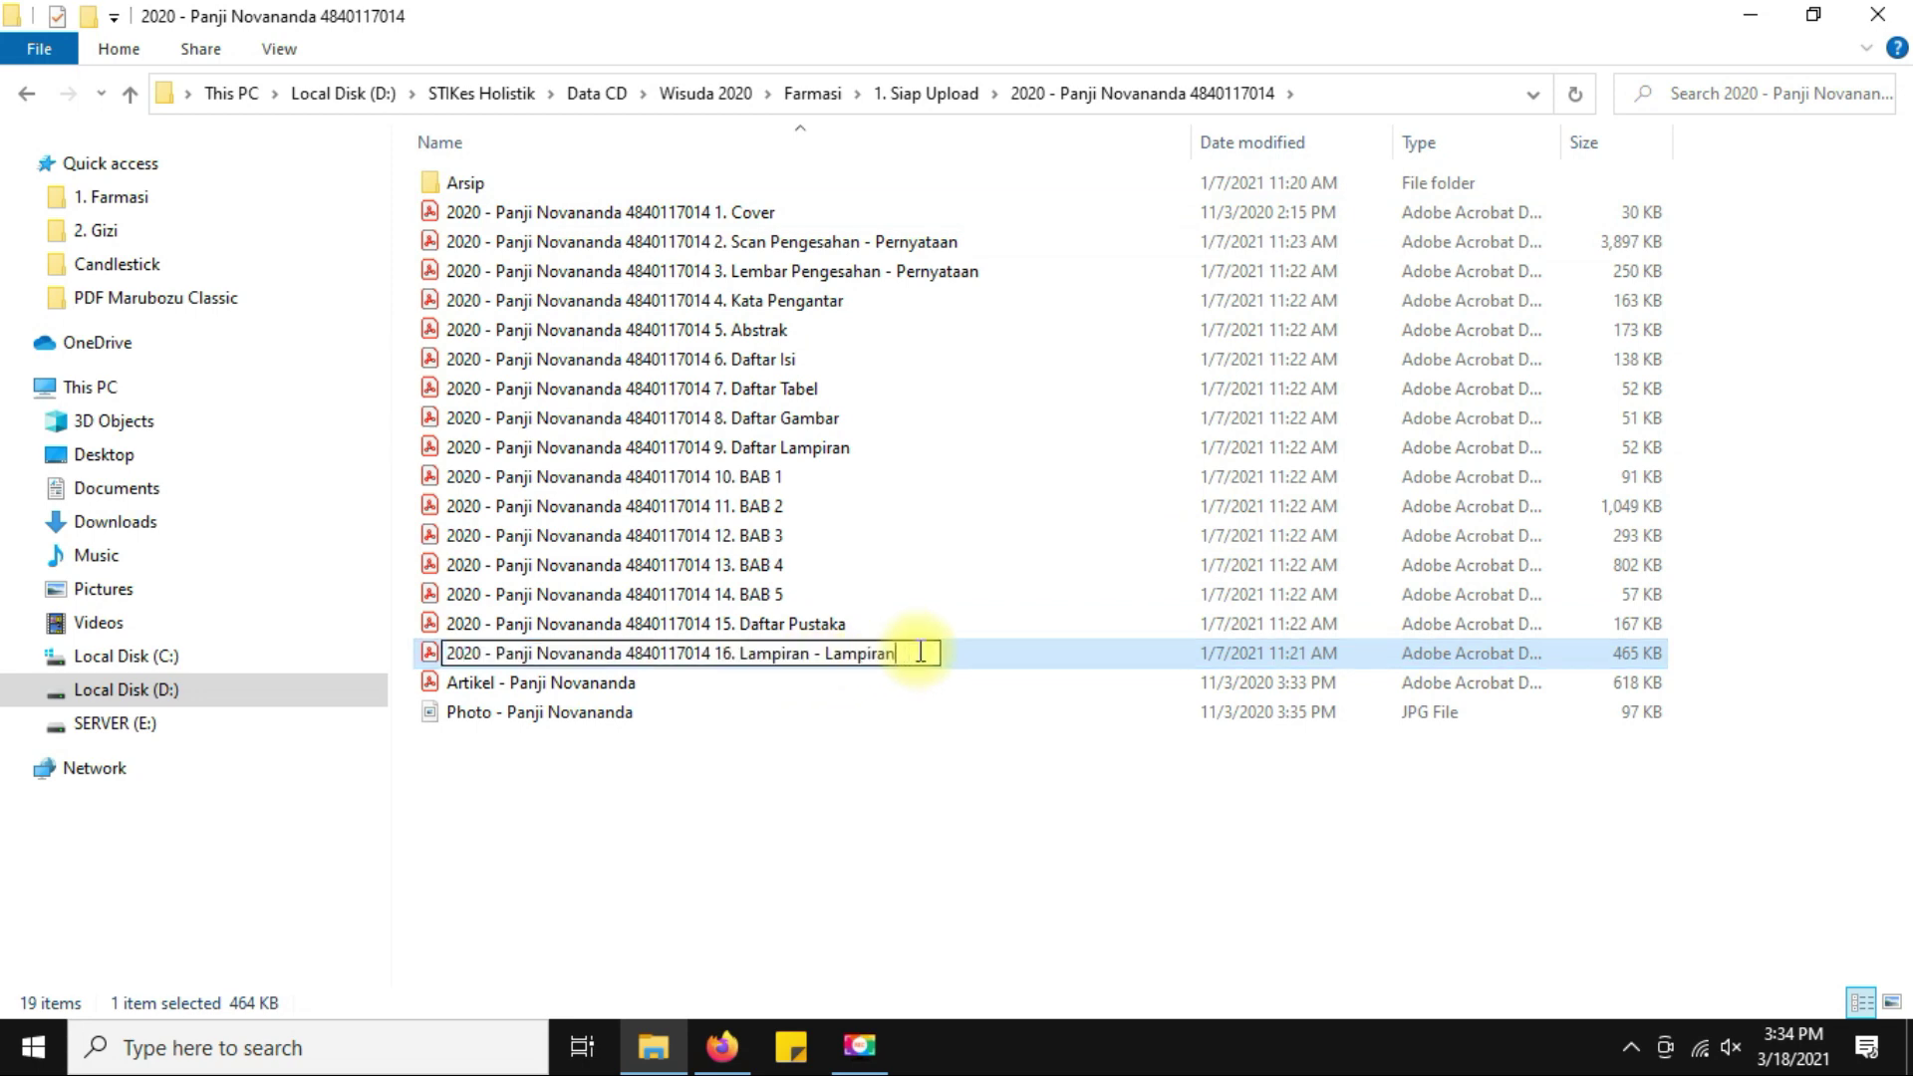
key("Return")
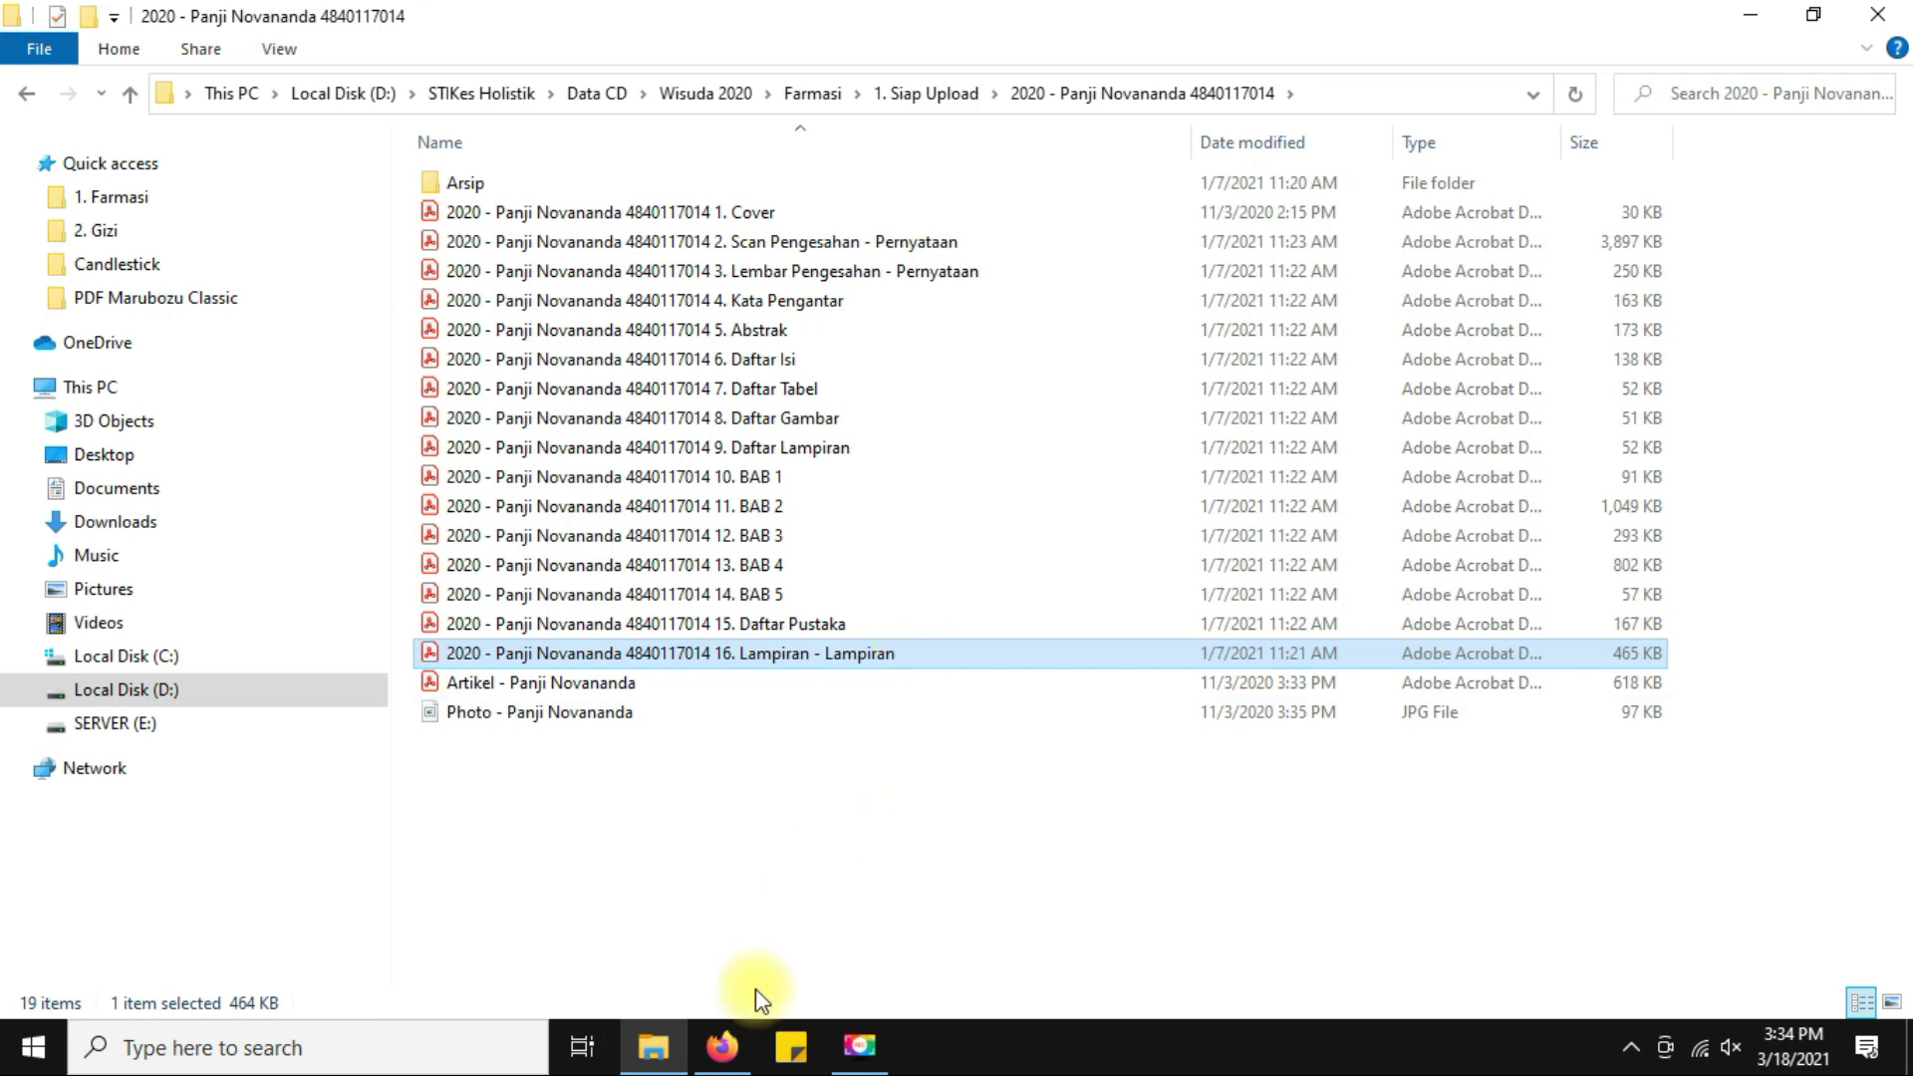
left_click(722, 1047)
Start a new ETD entry in SETIADI with GMD Tugas Akhir D3 Farmasi.
left_click(781, 20)
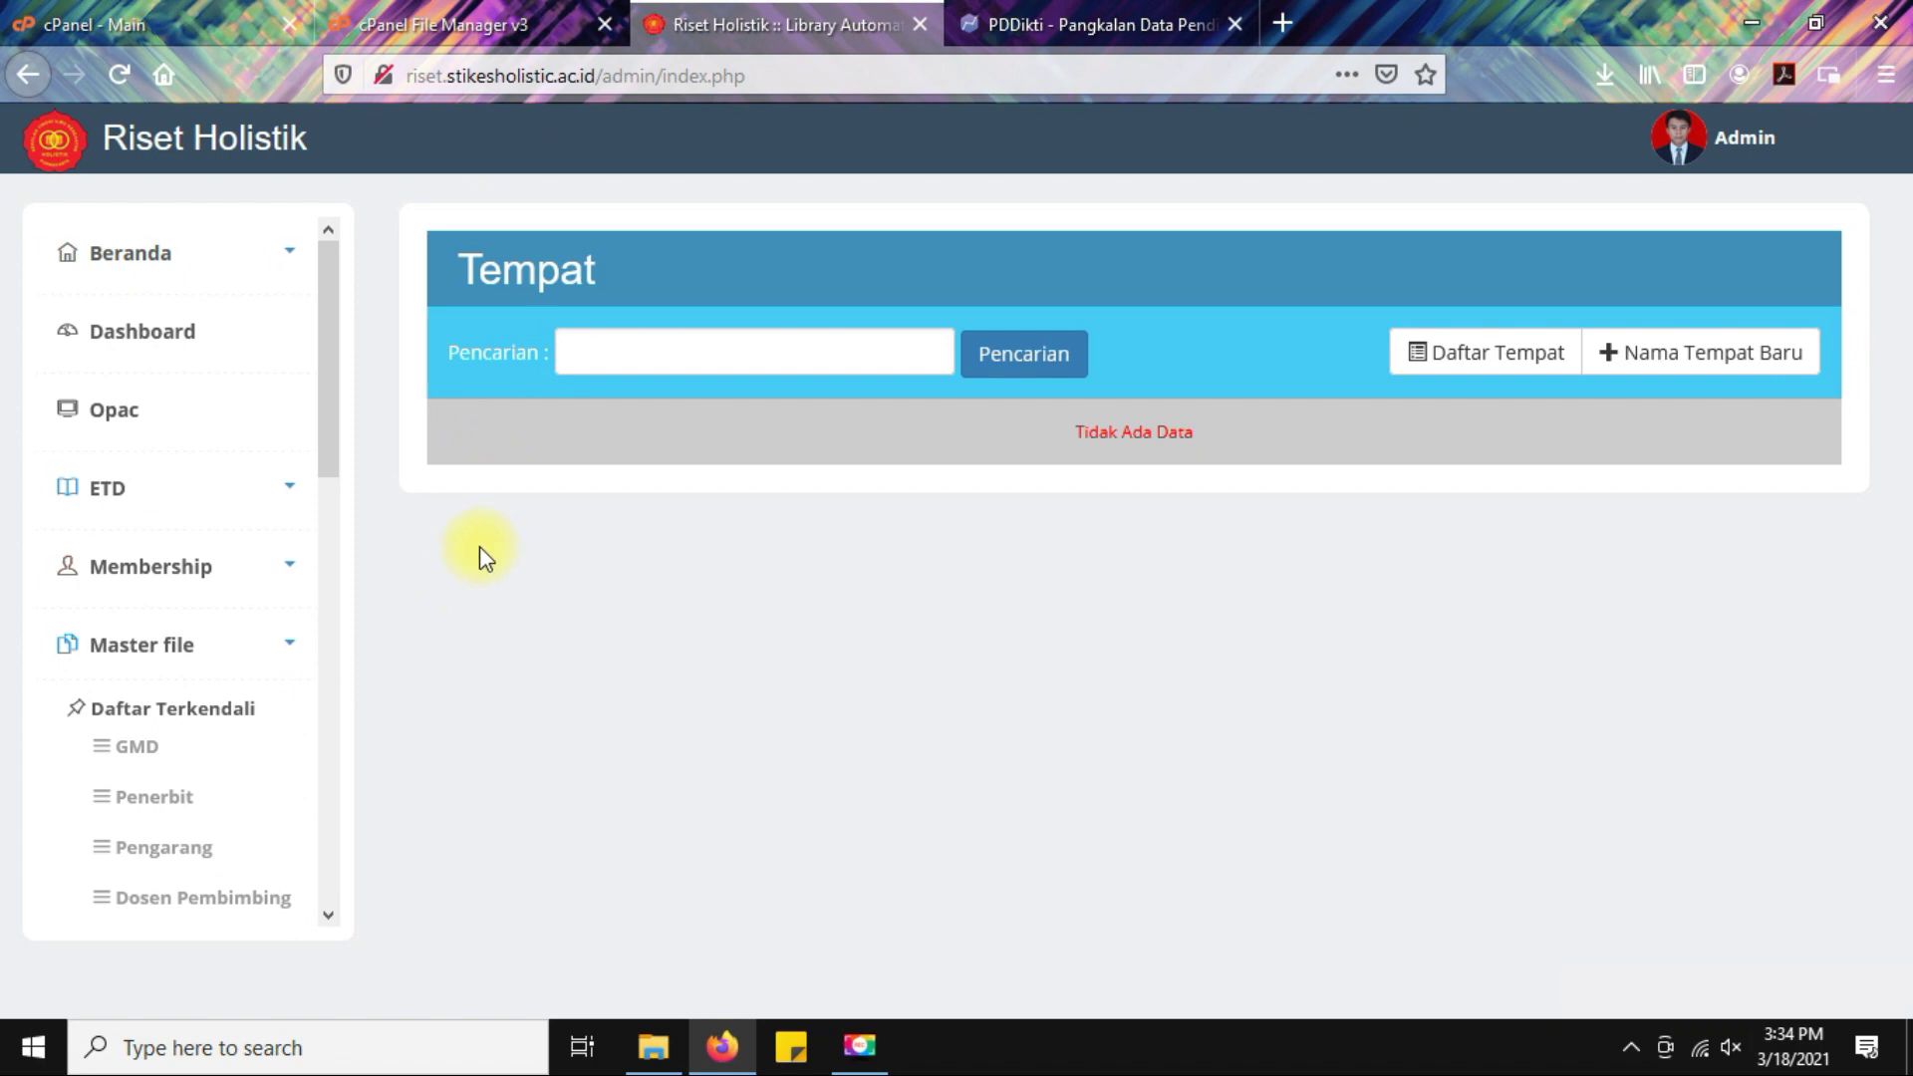
left_click(120, 504)
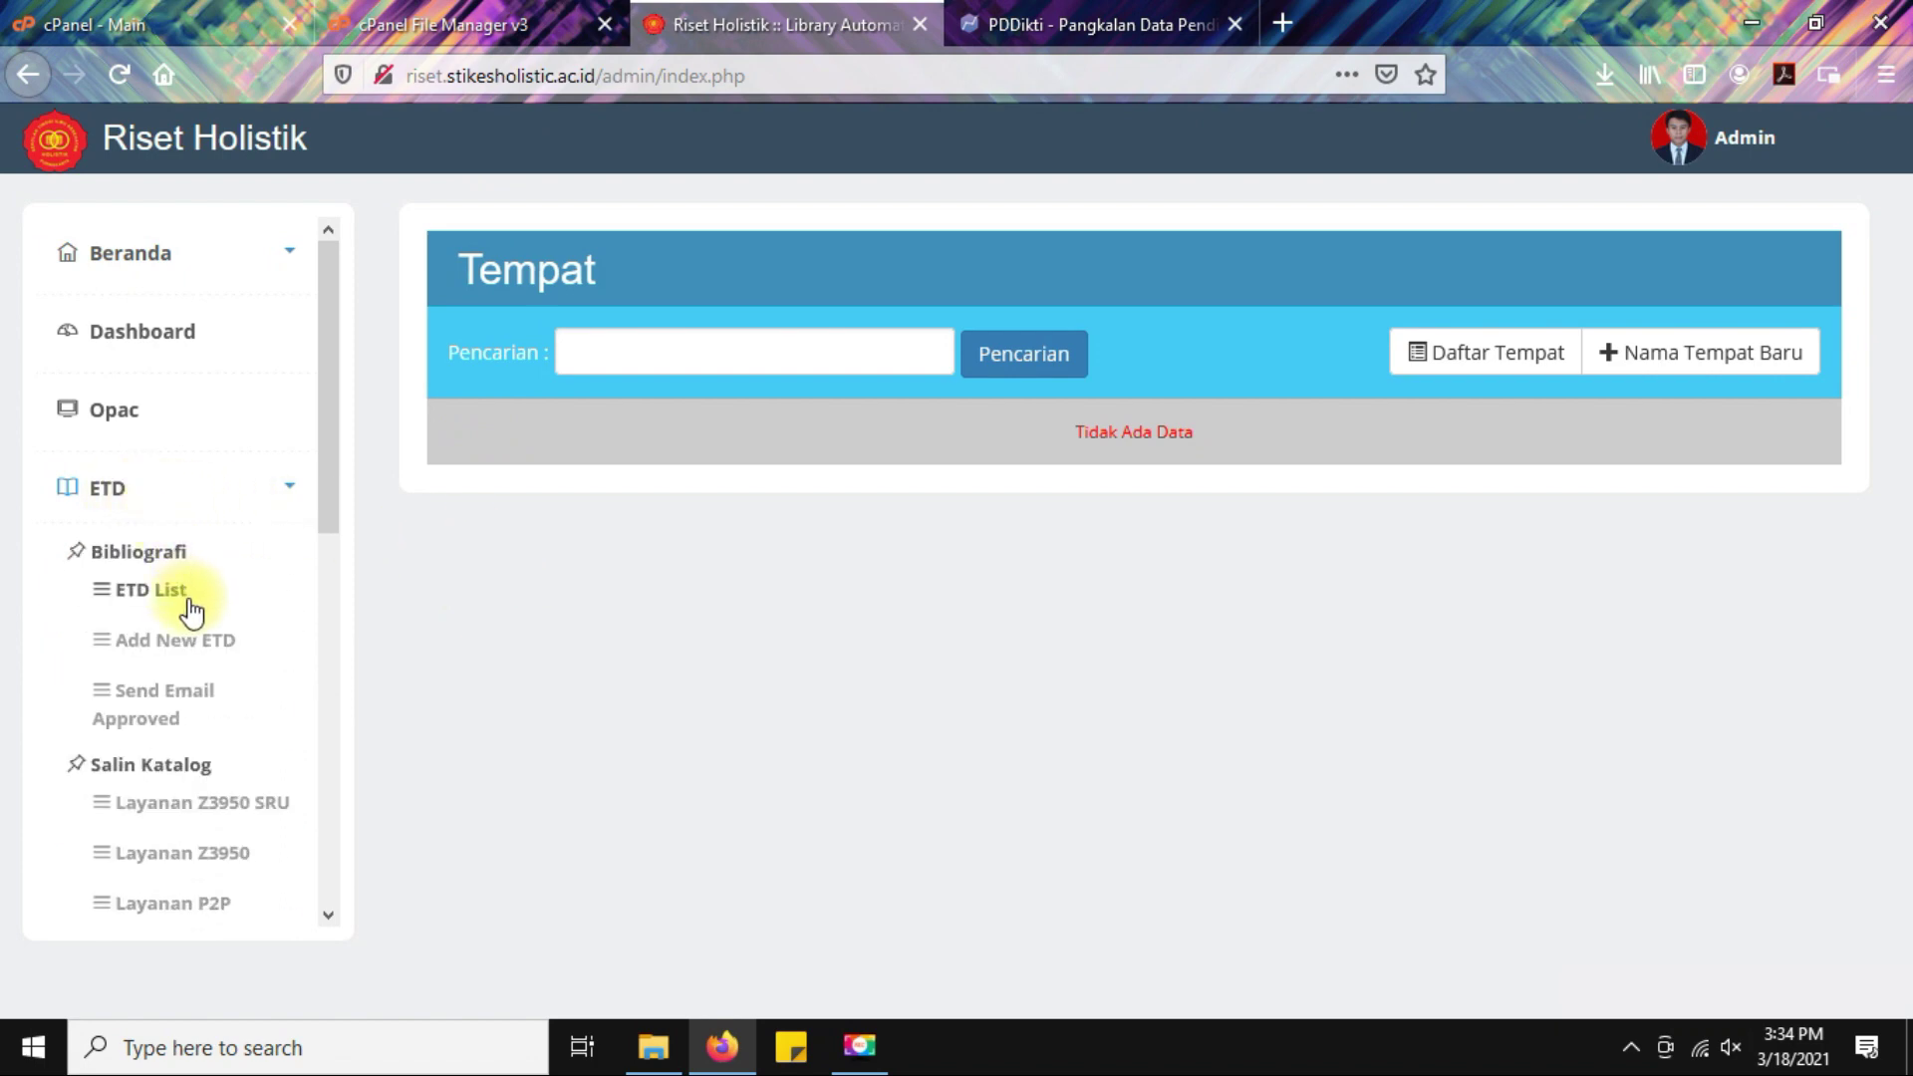
left_click(172, 650)
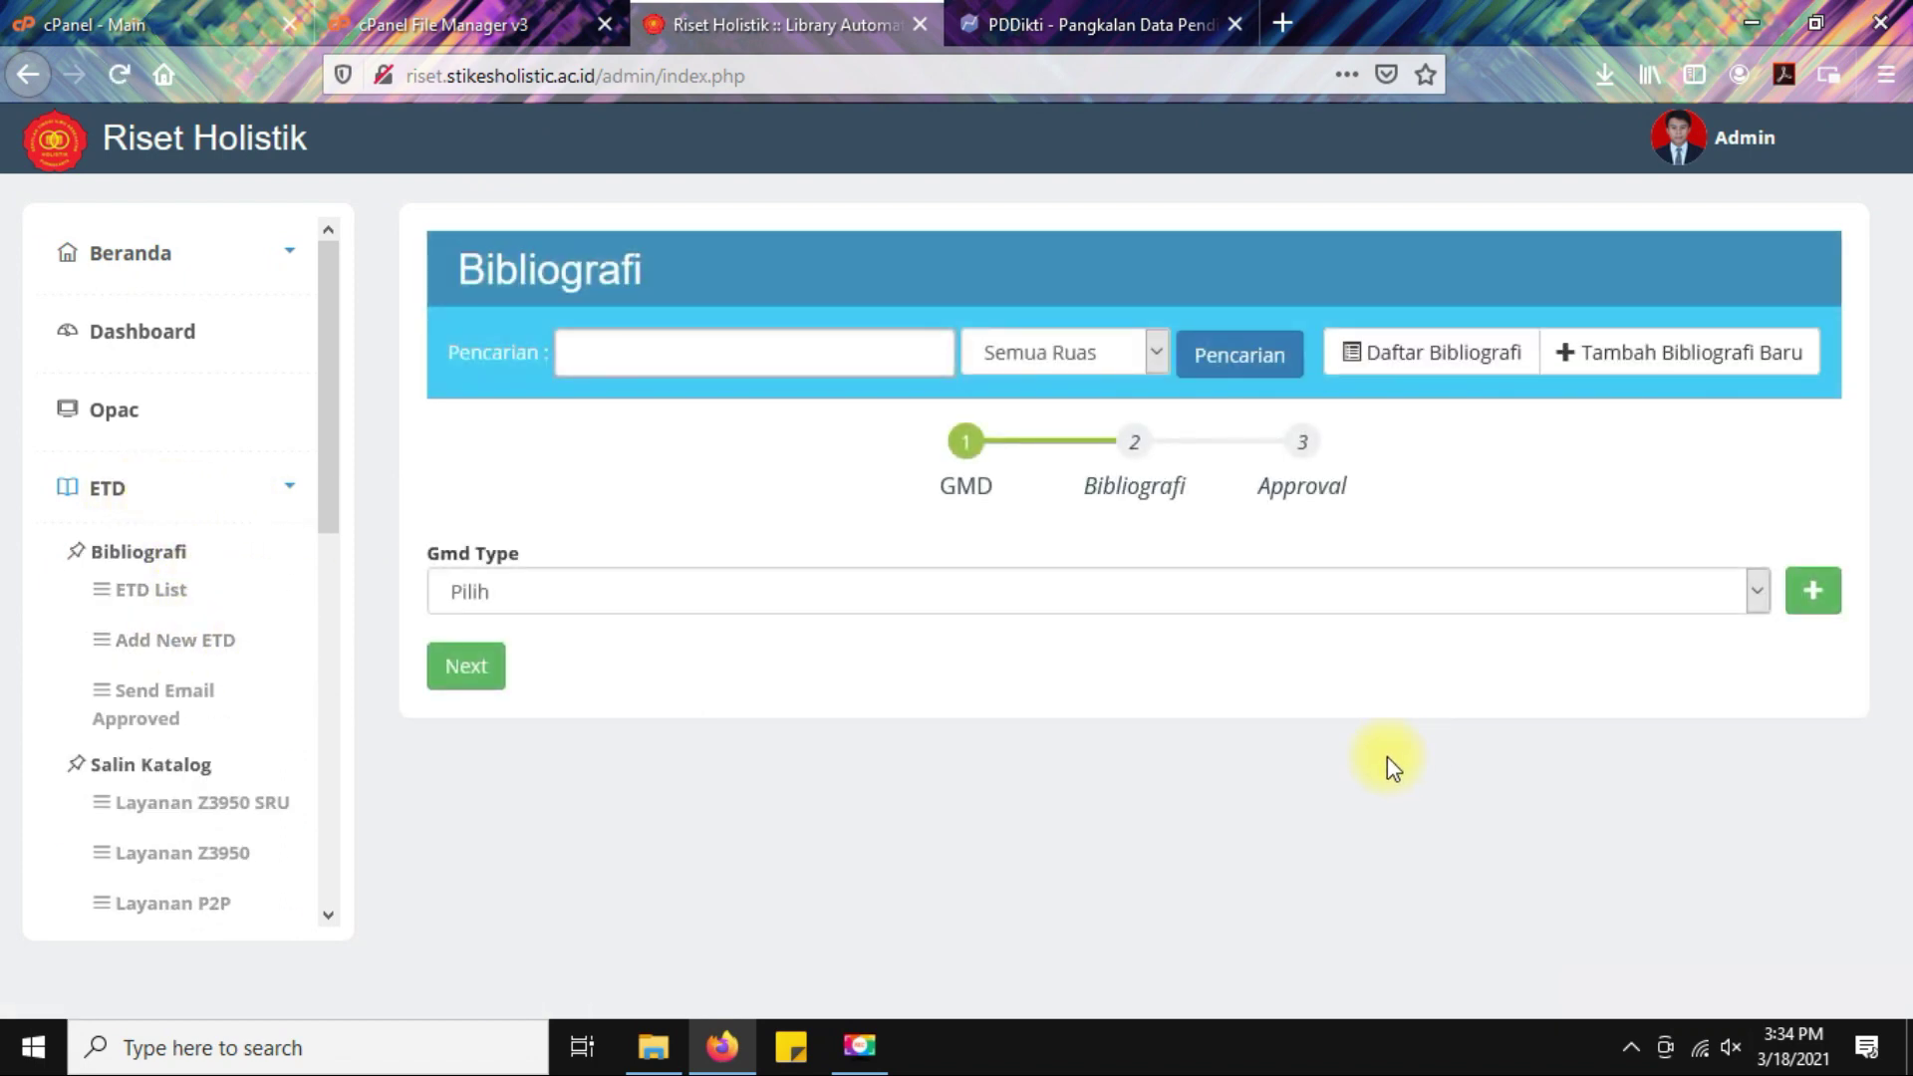
left_click(852, 596)
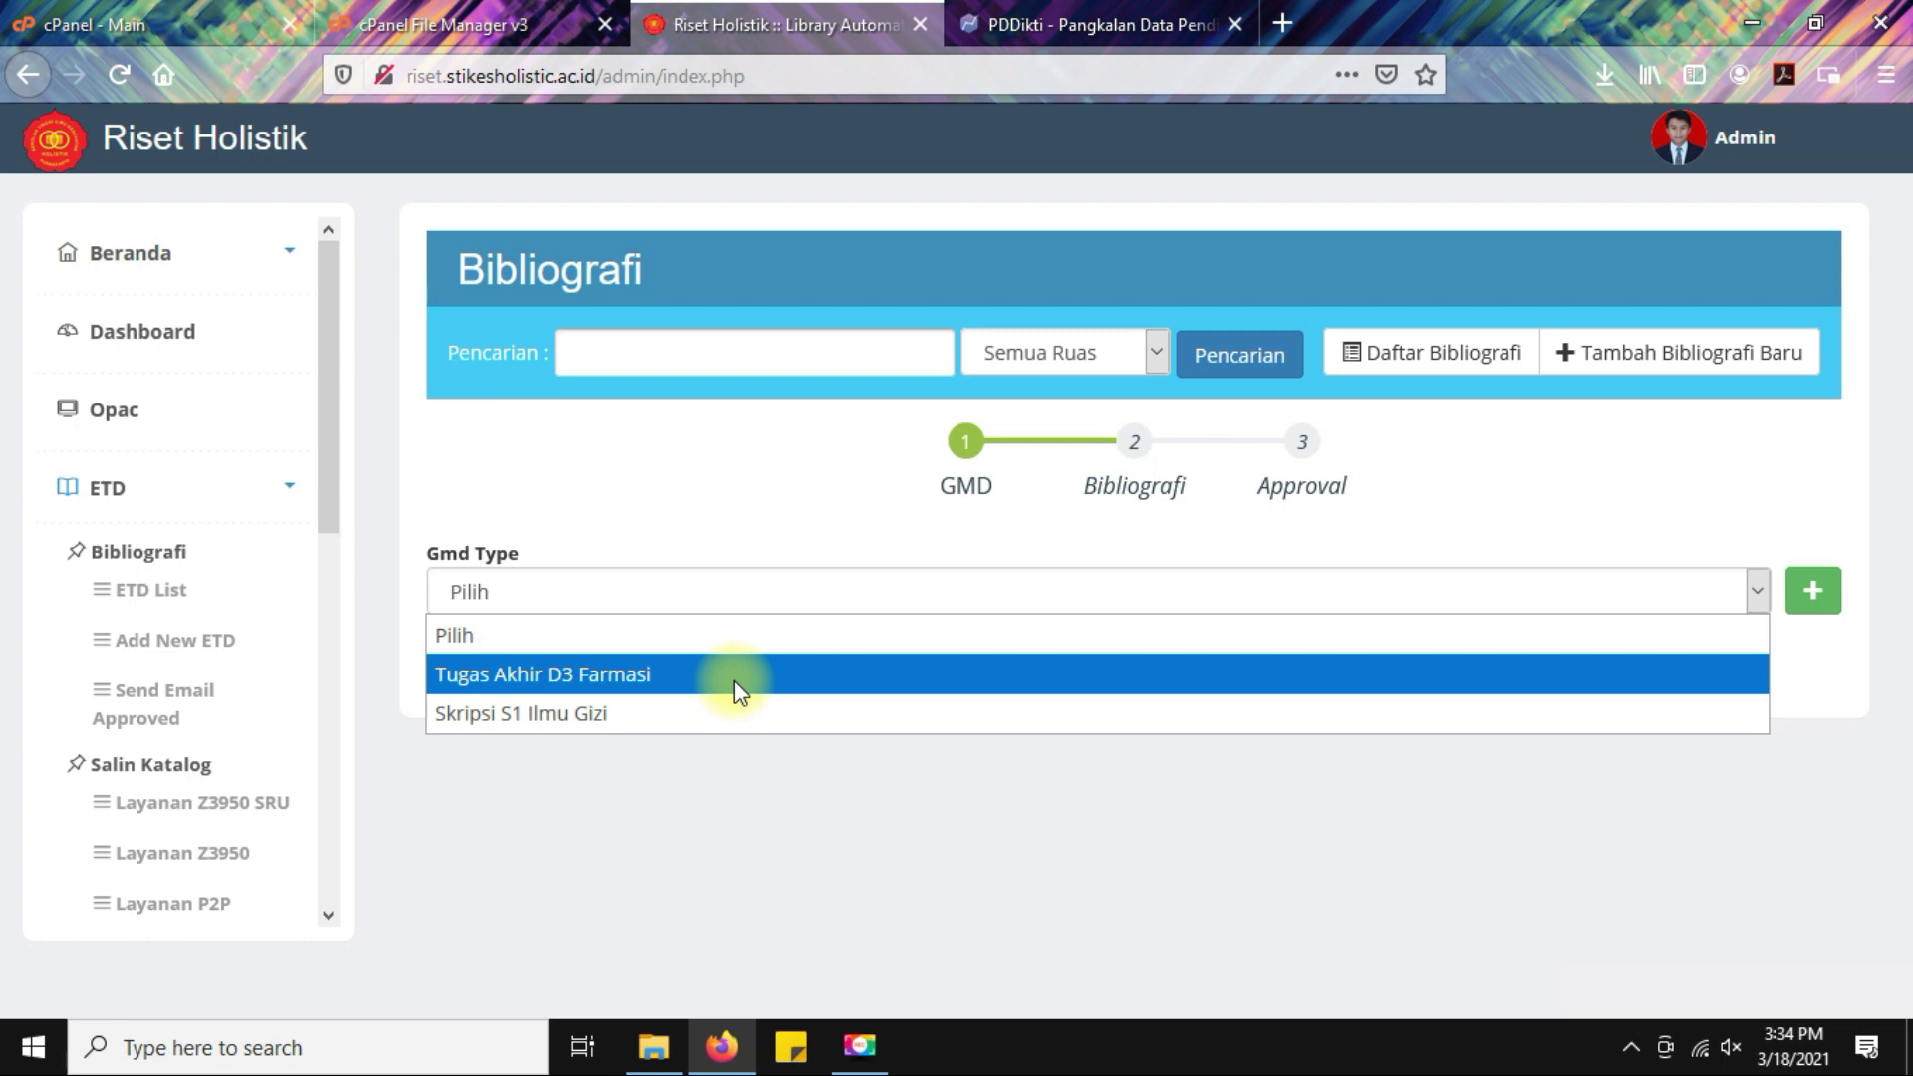
left_click(738, 678)
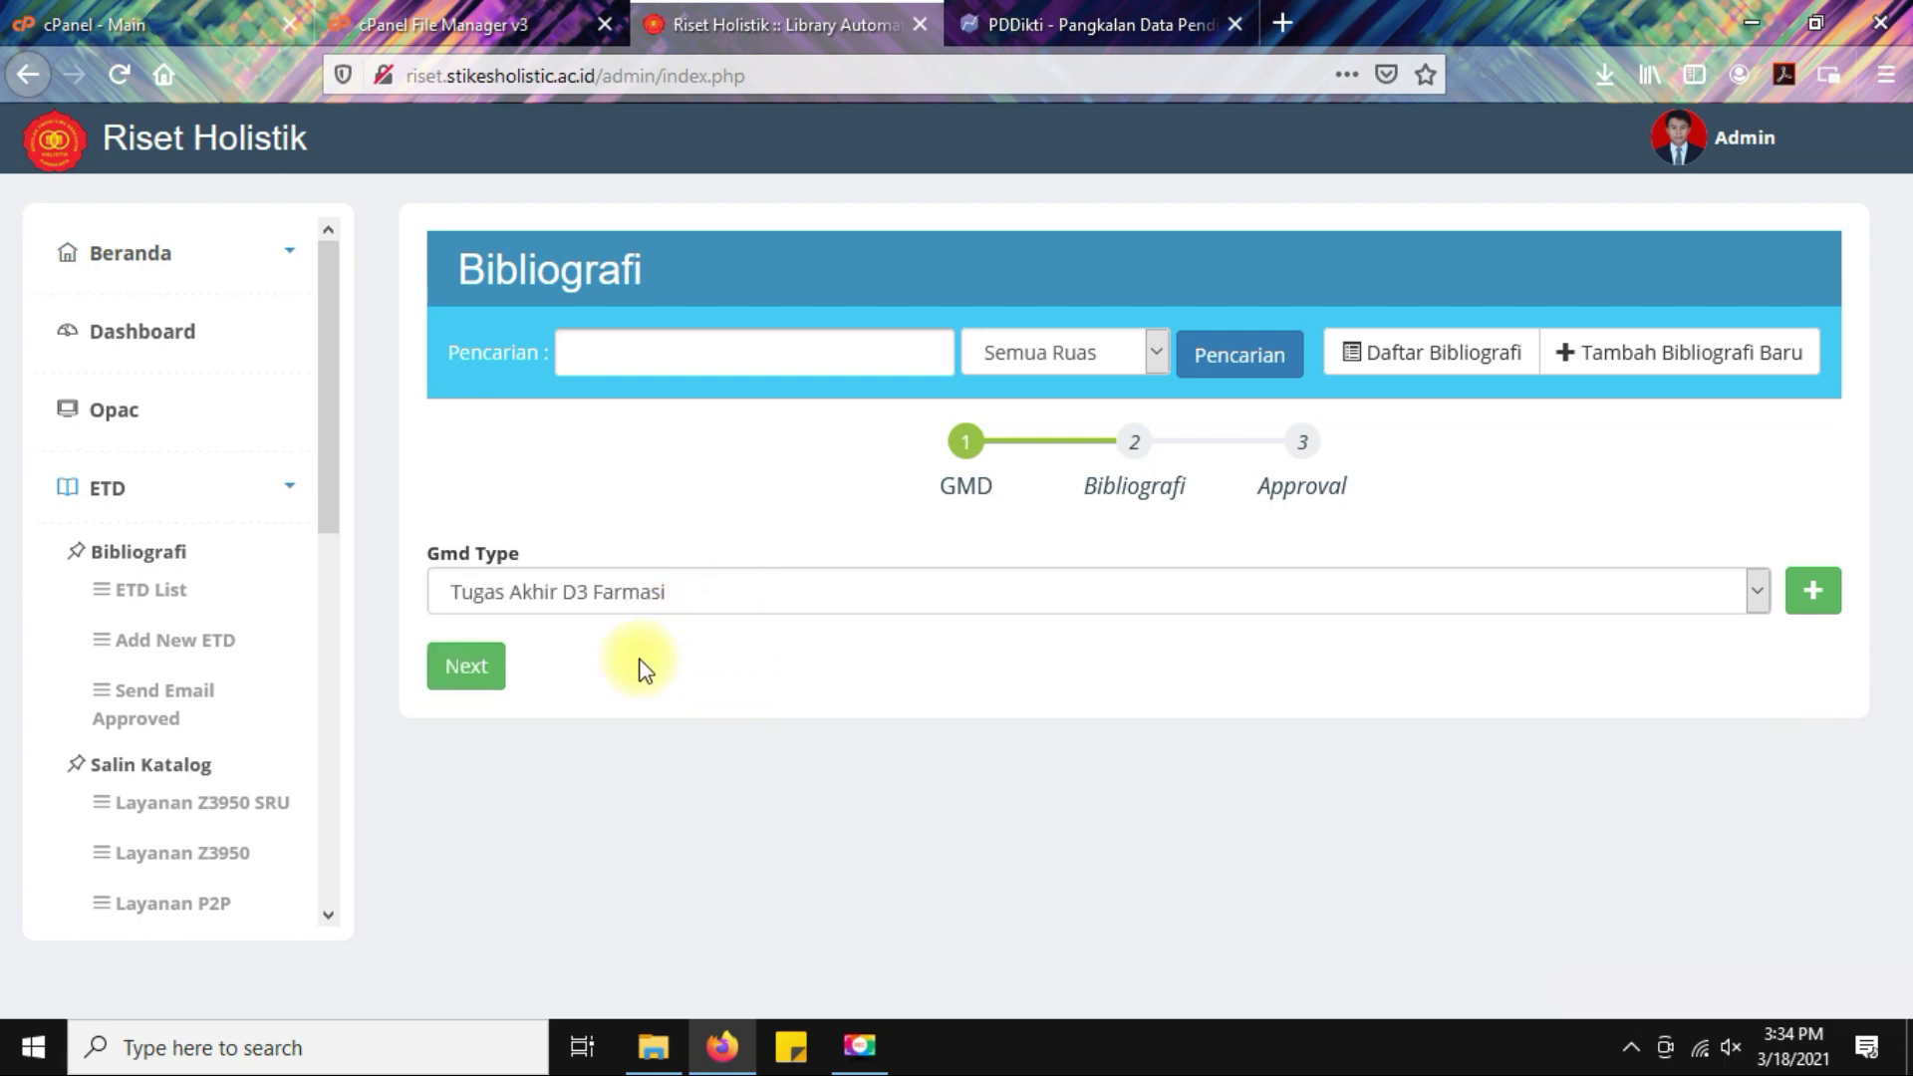
left_click(464, 665)
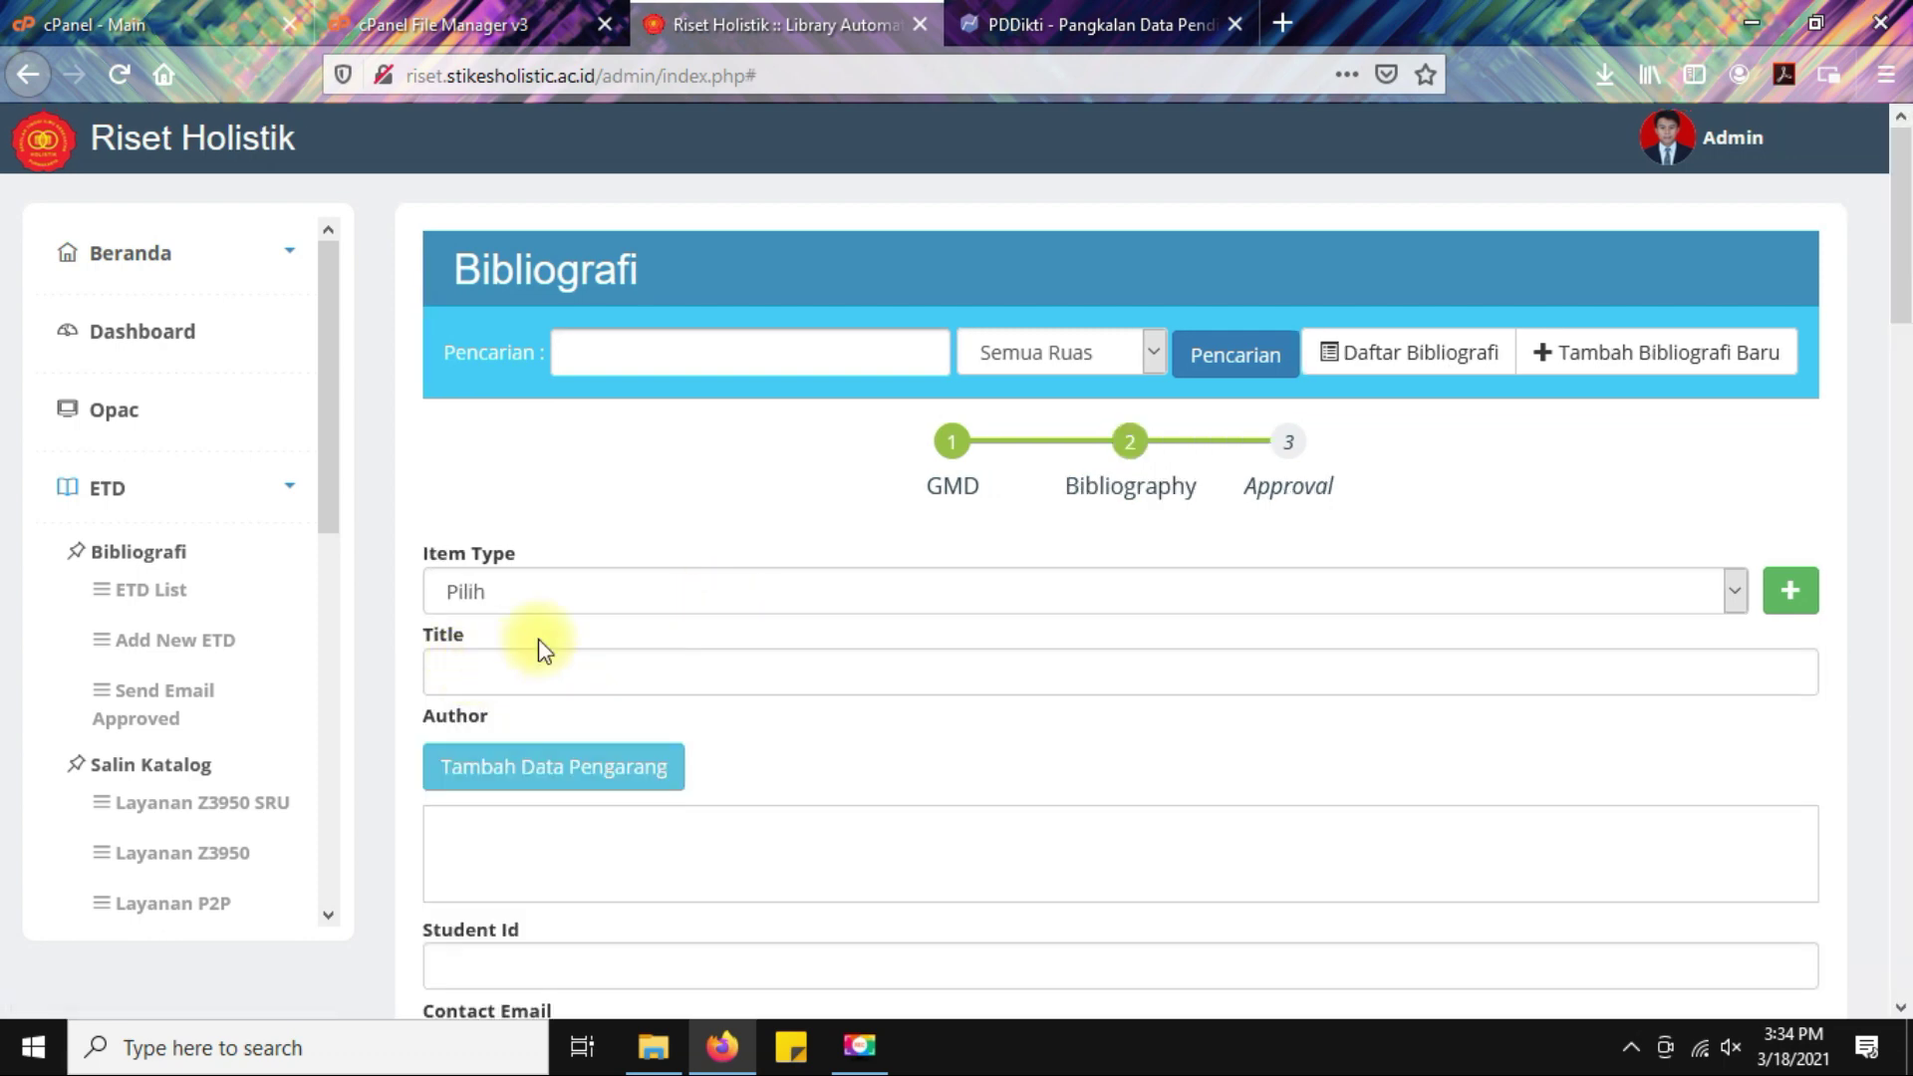
Set the item type to Tugas Akhir and go back to the thesis files.
left_click(713, 593)
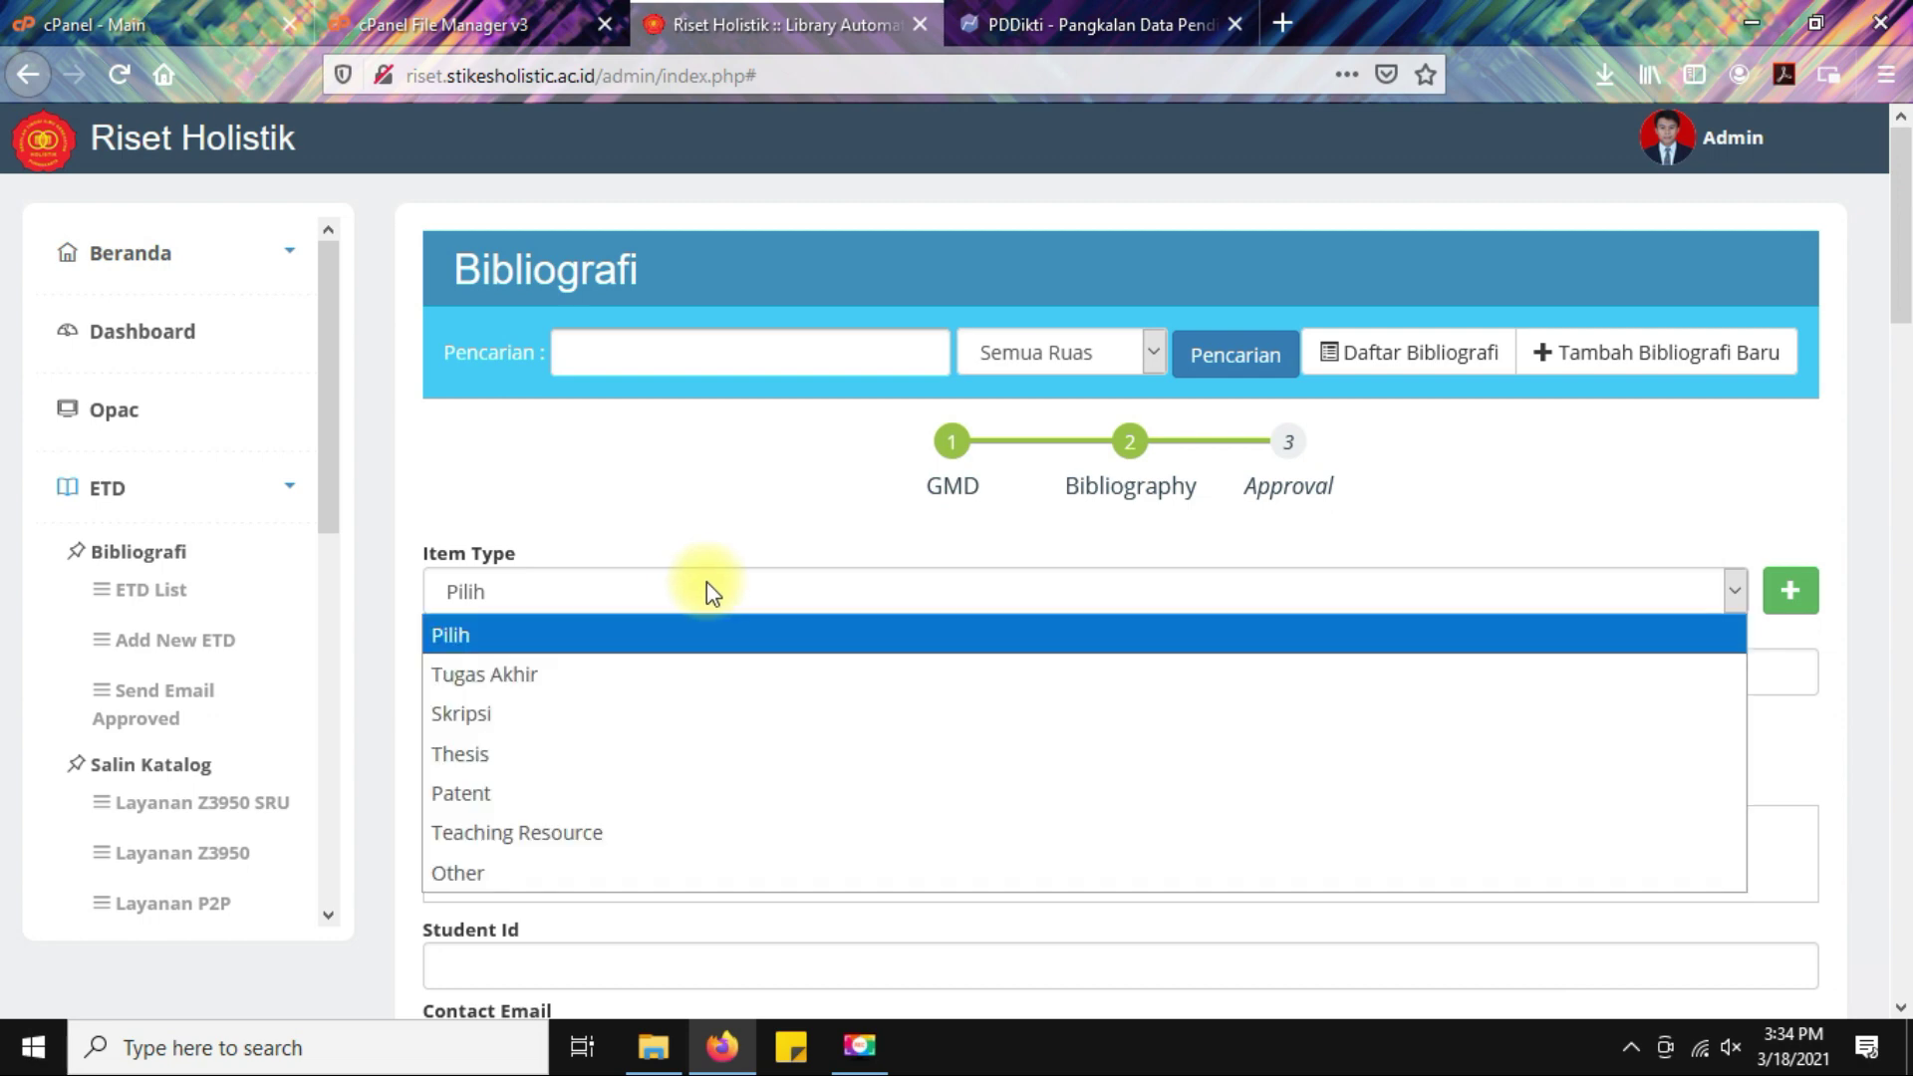
left_click(586, 688)
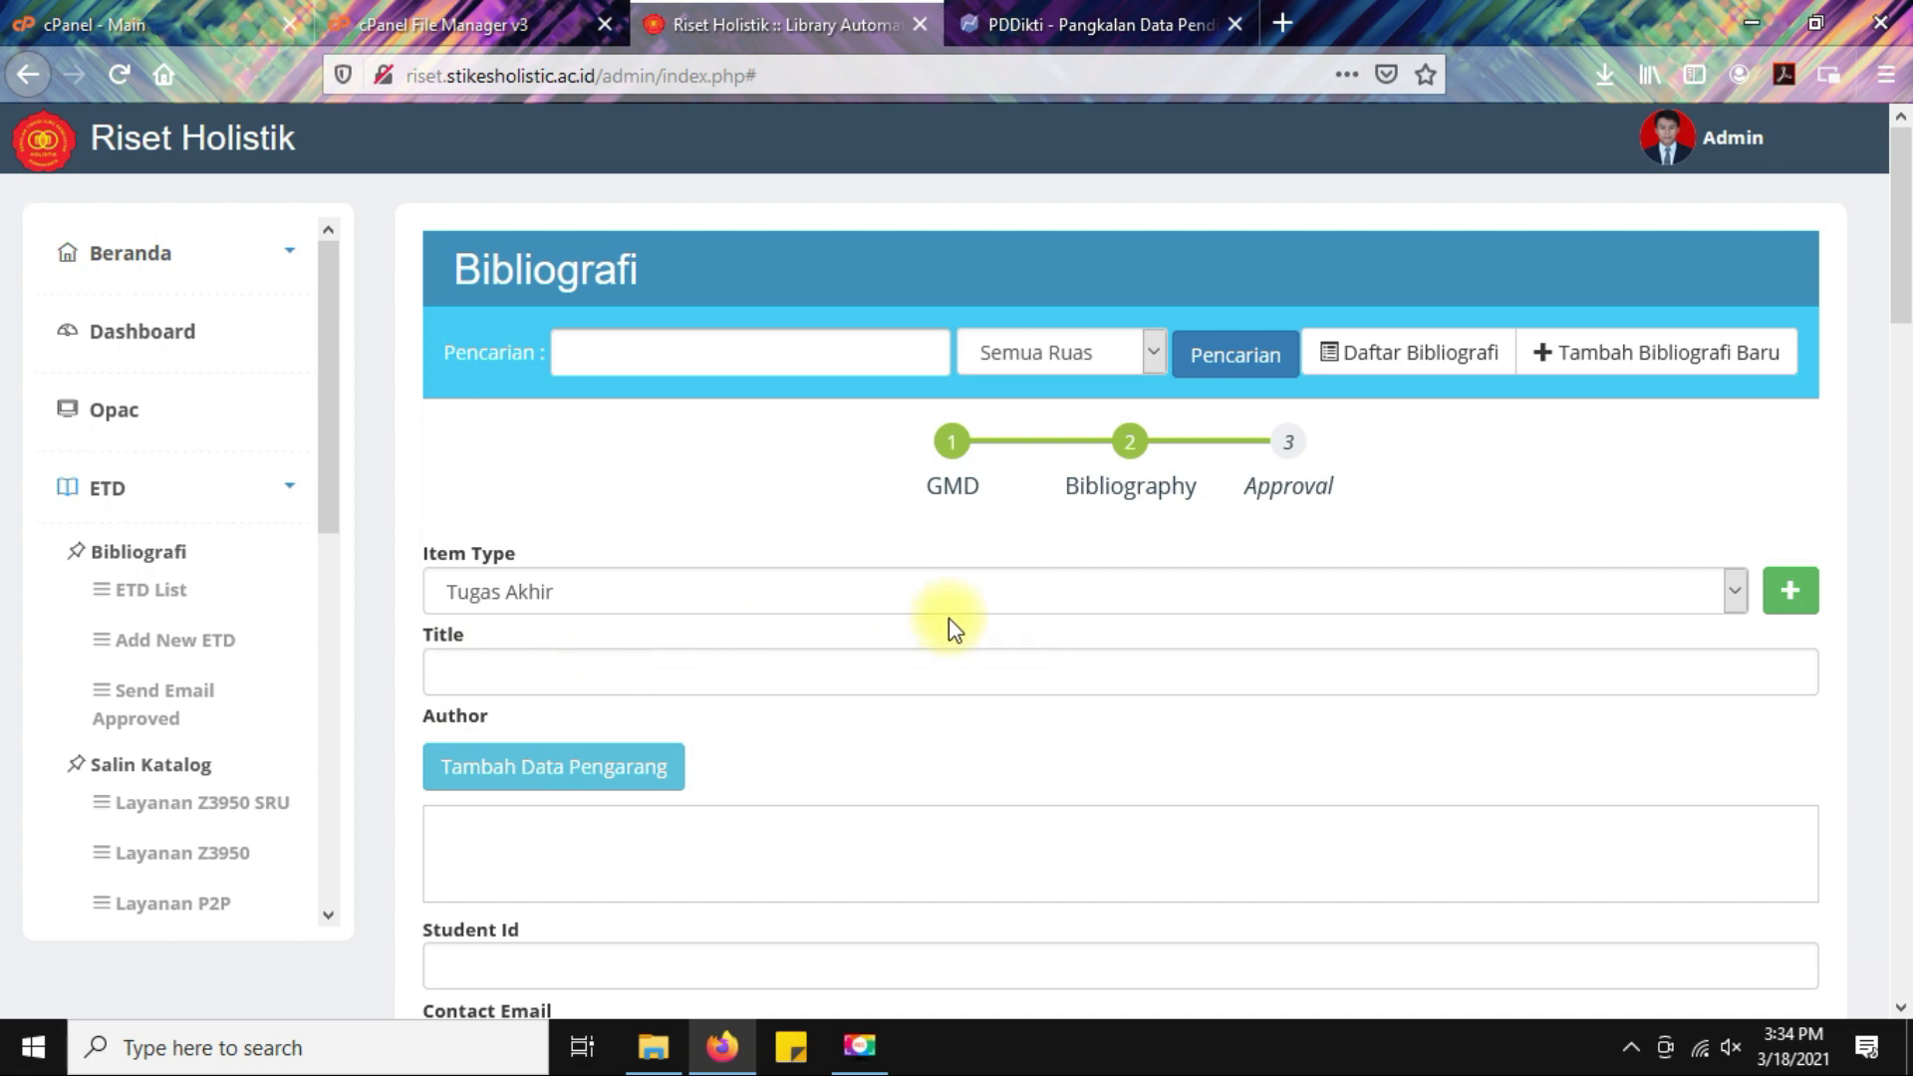
scroll(949, 624, "down", 2)
left_click(702, 539)
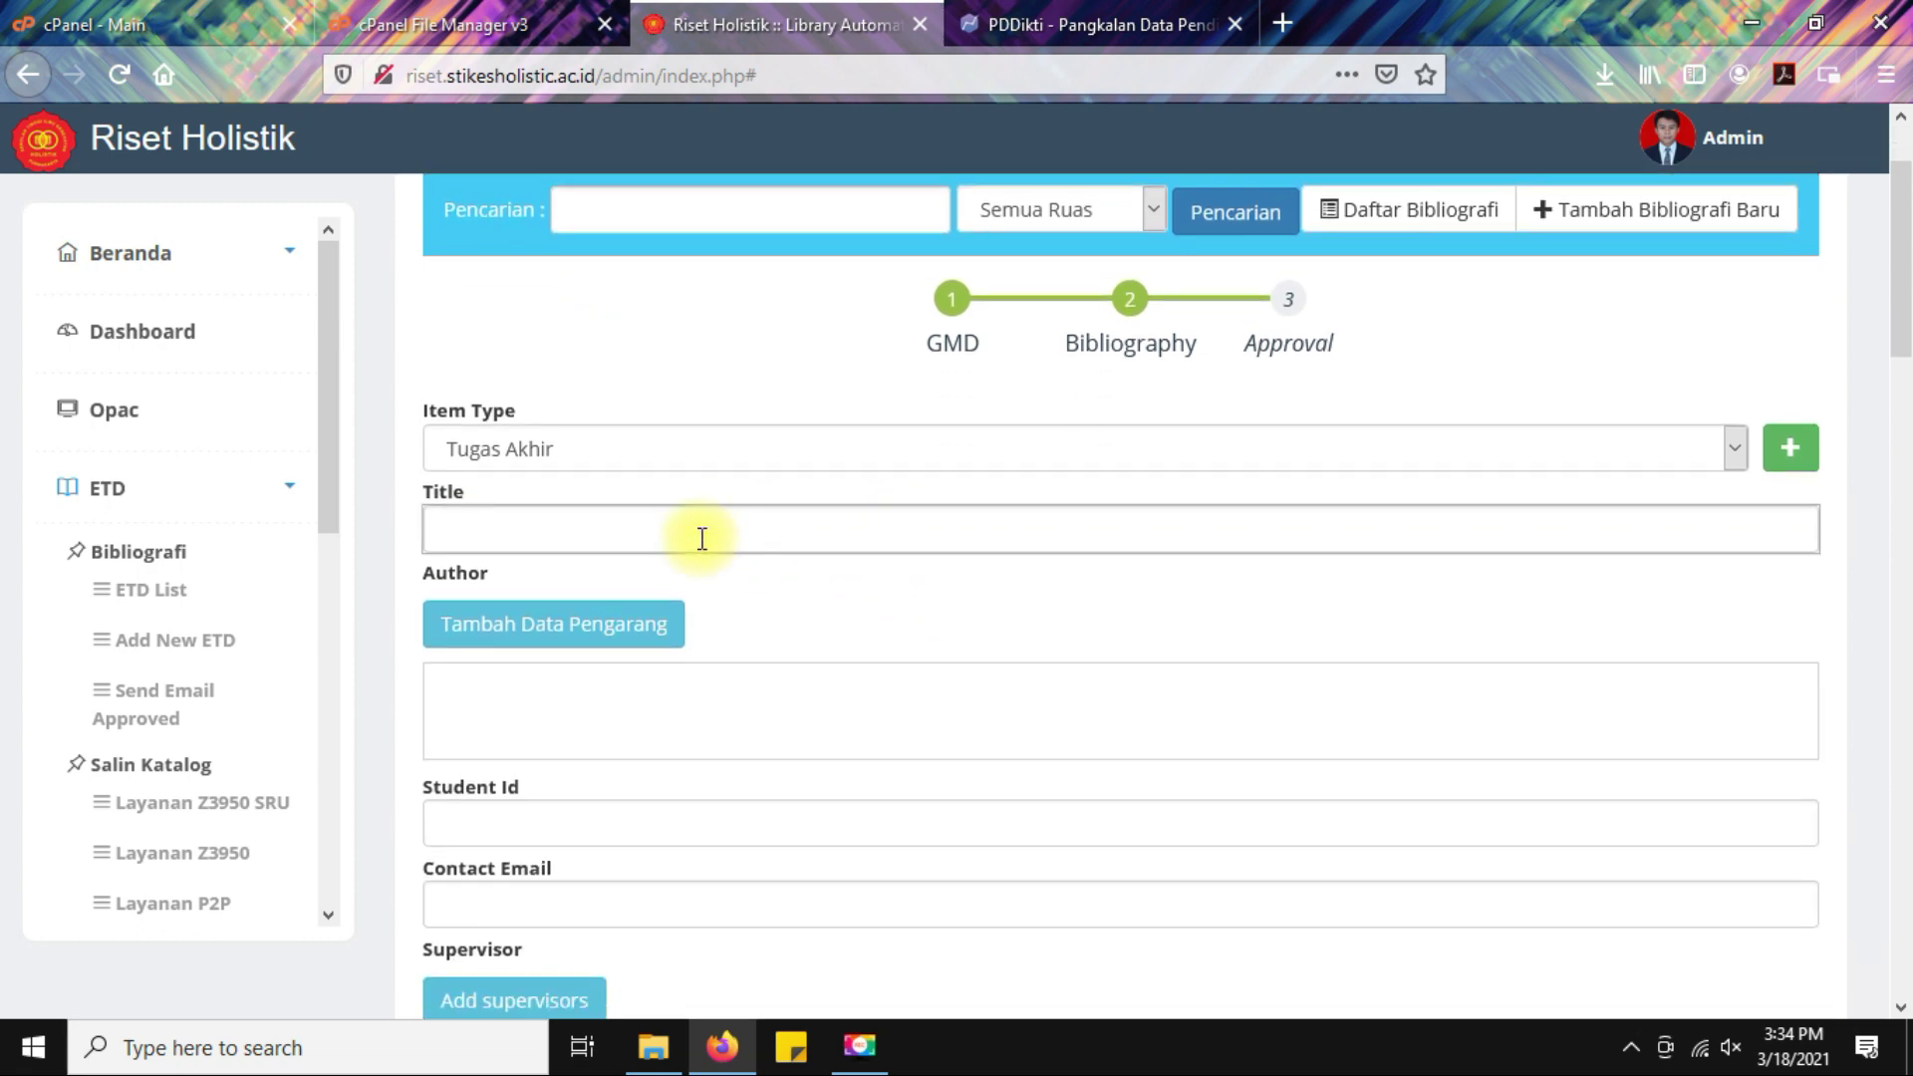
left_click(653, 1046)
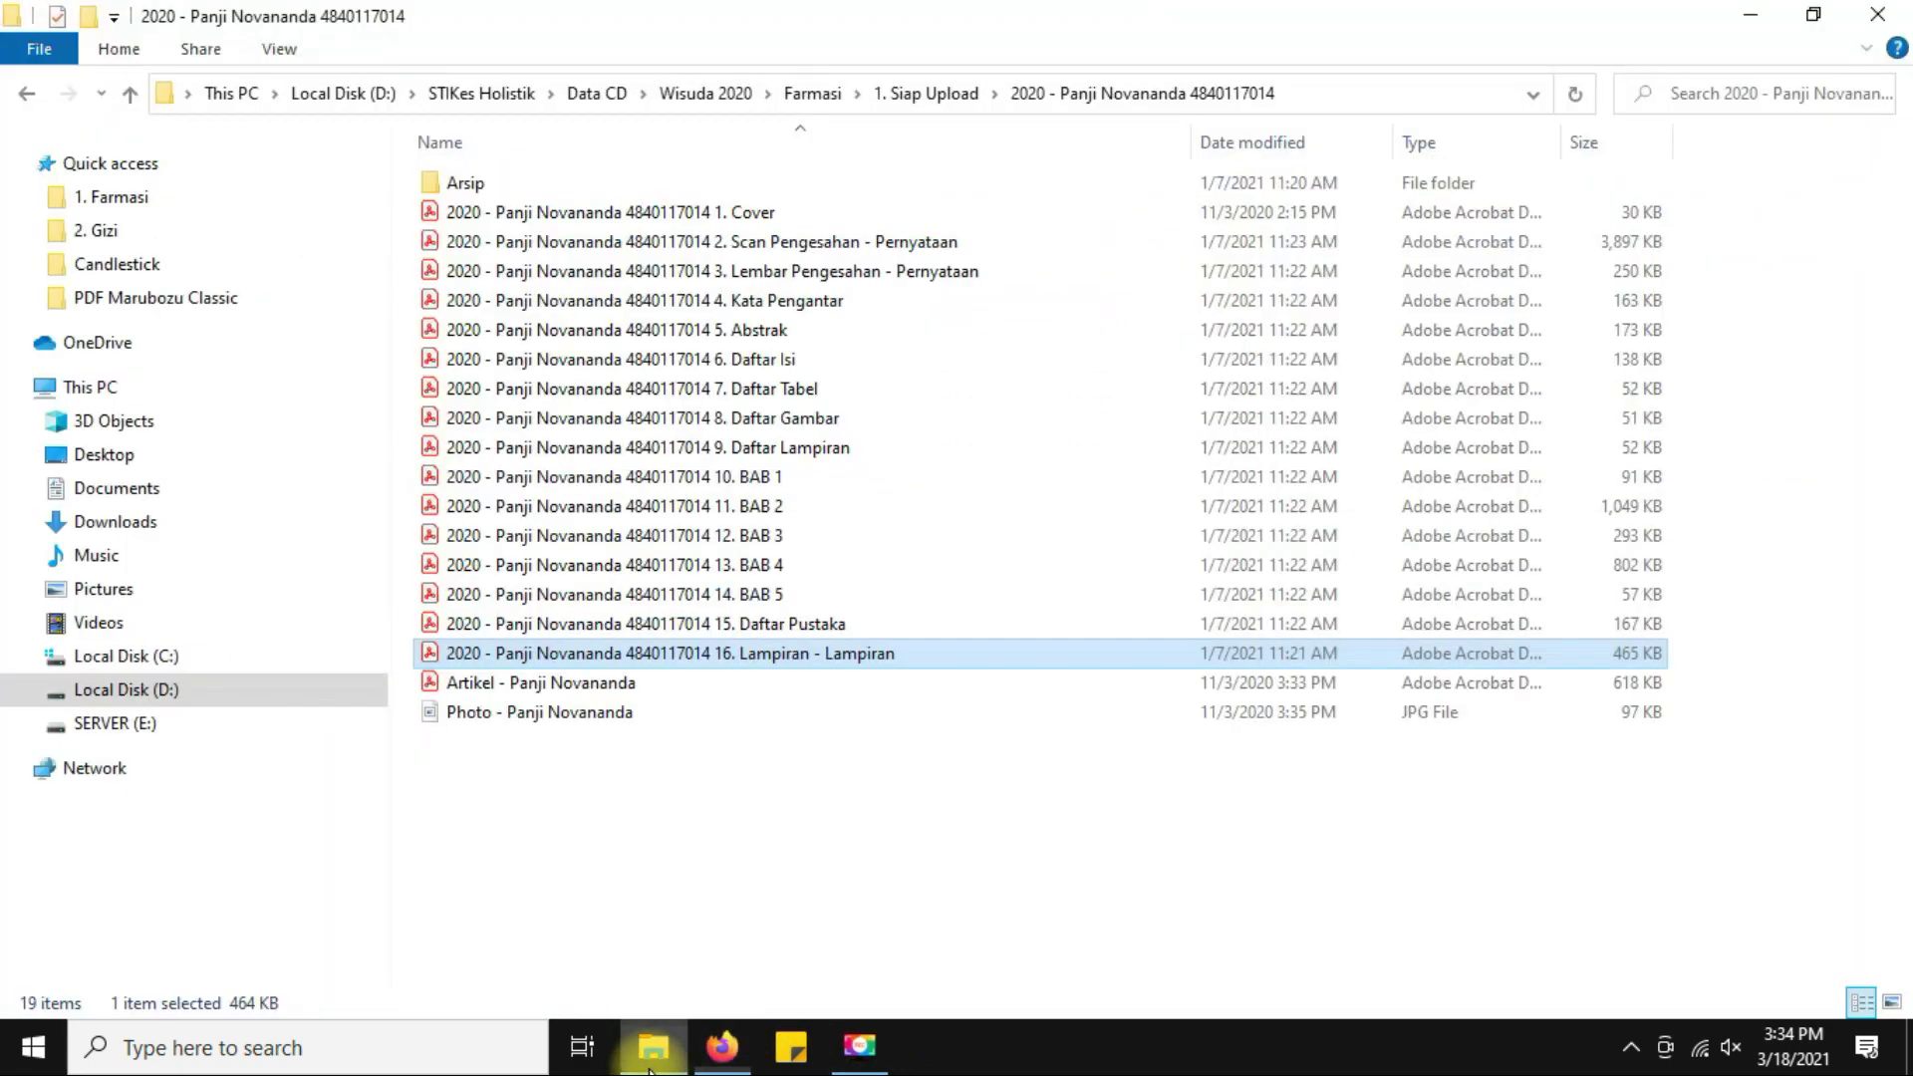
Open the Cover PDF, copy its three-line thesis title, and go back to the SETIADI form.
left_click(597, 218)
double_click(597, 219)
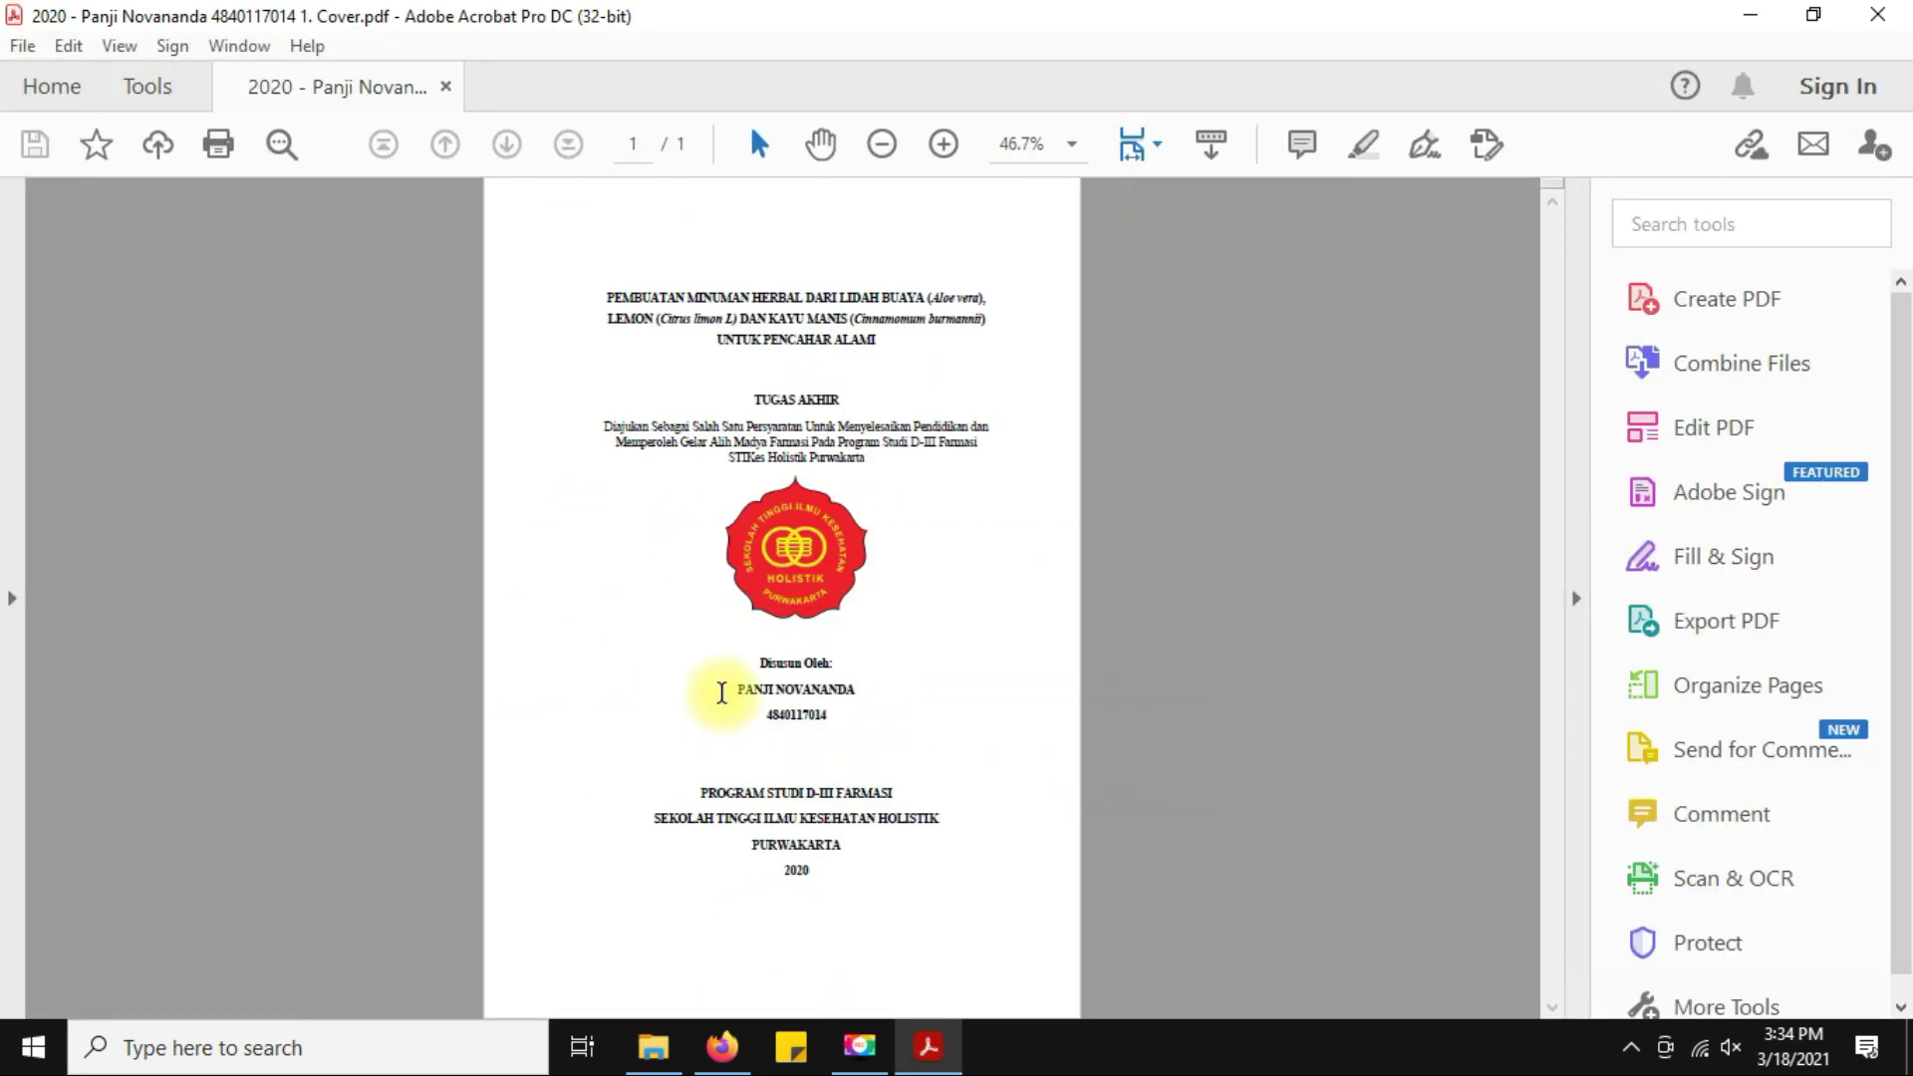
left_click_drag(595, 290, 897, 352)
key("ctrl+c")
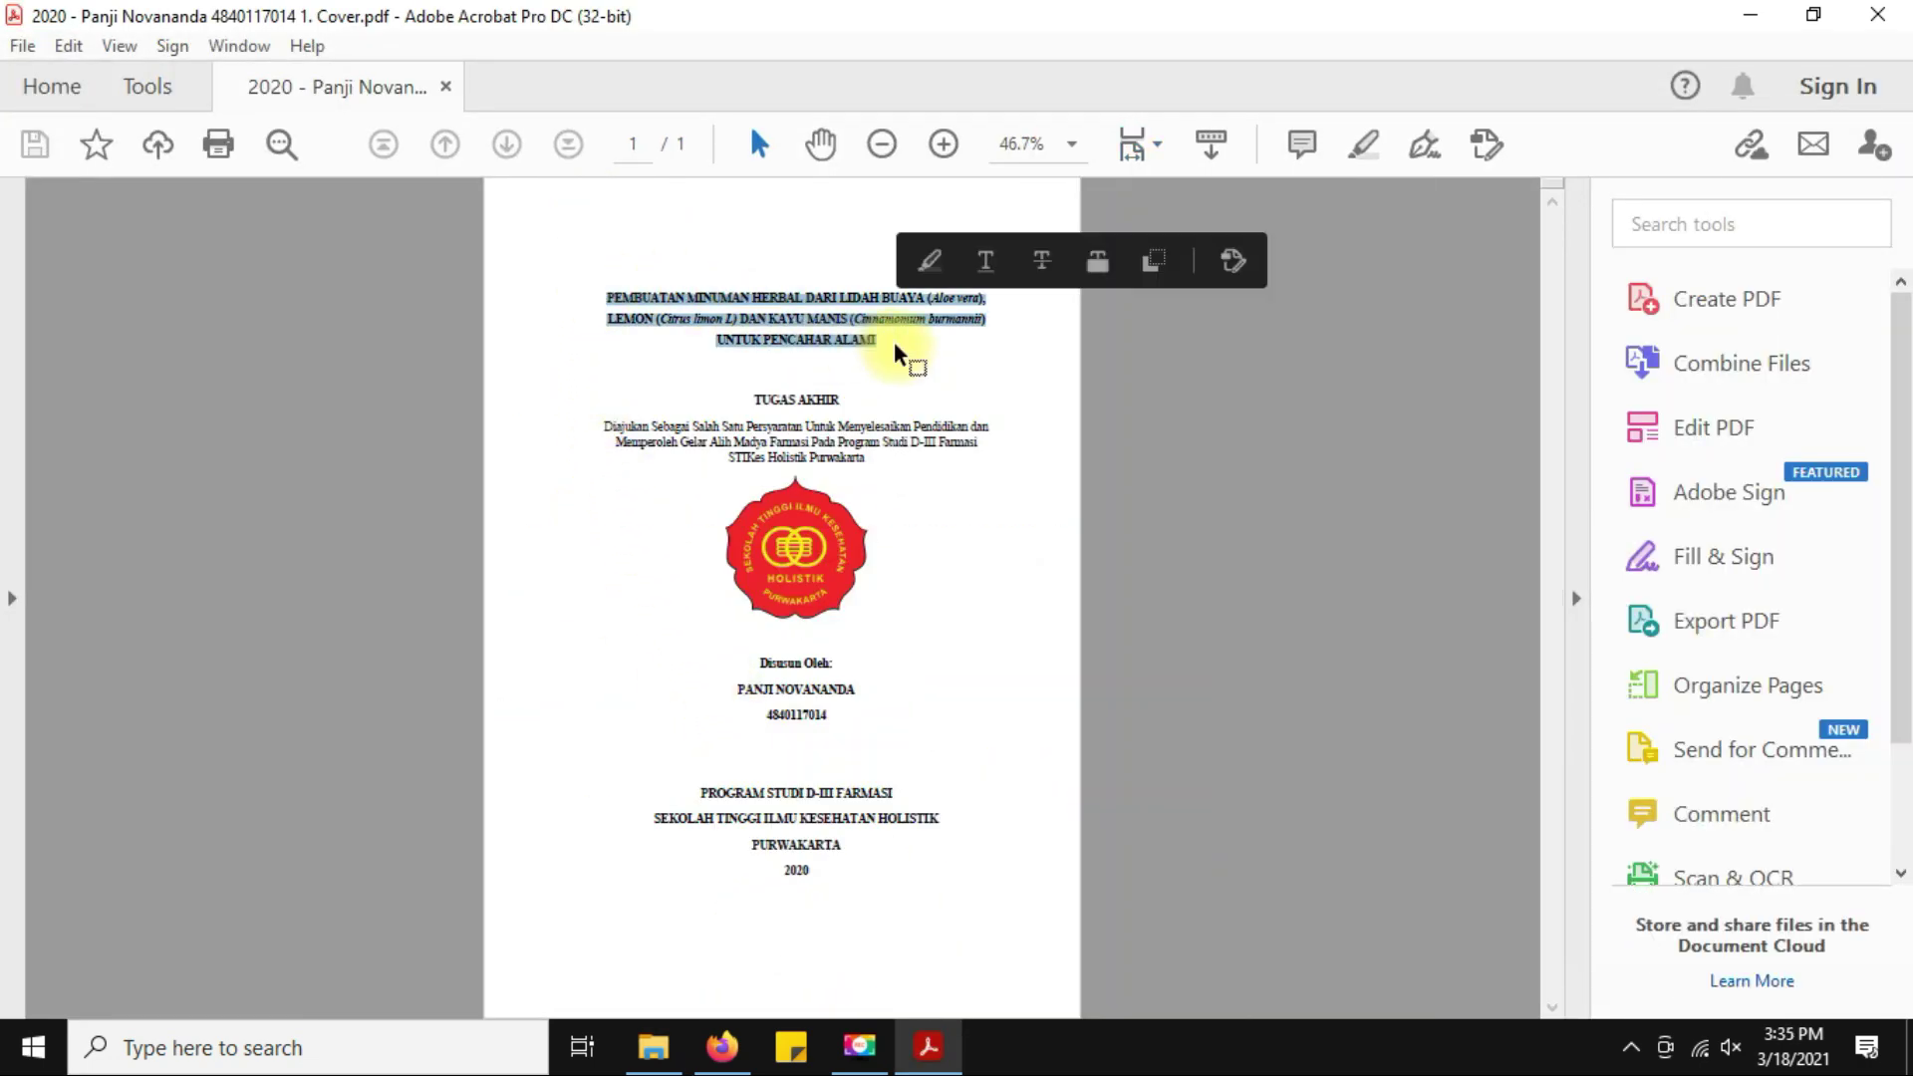
left_click(723, 1047)
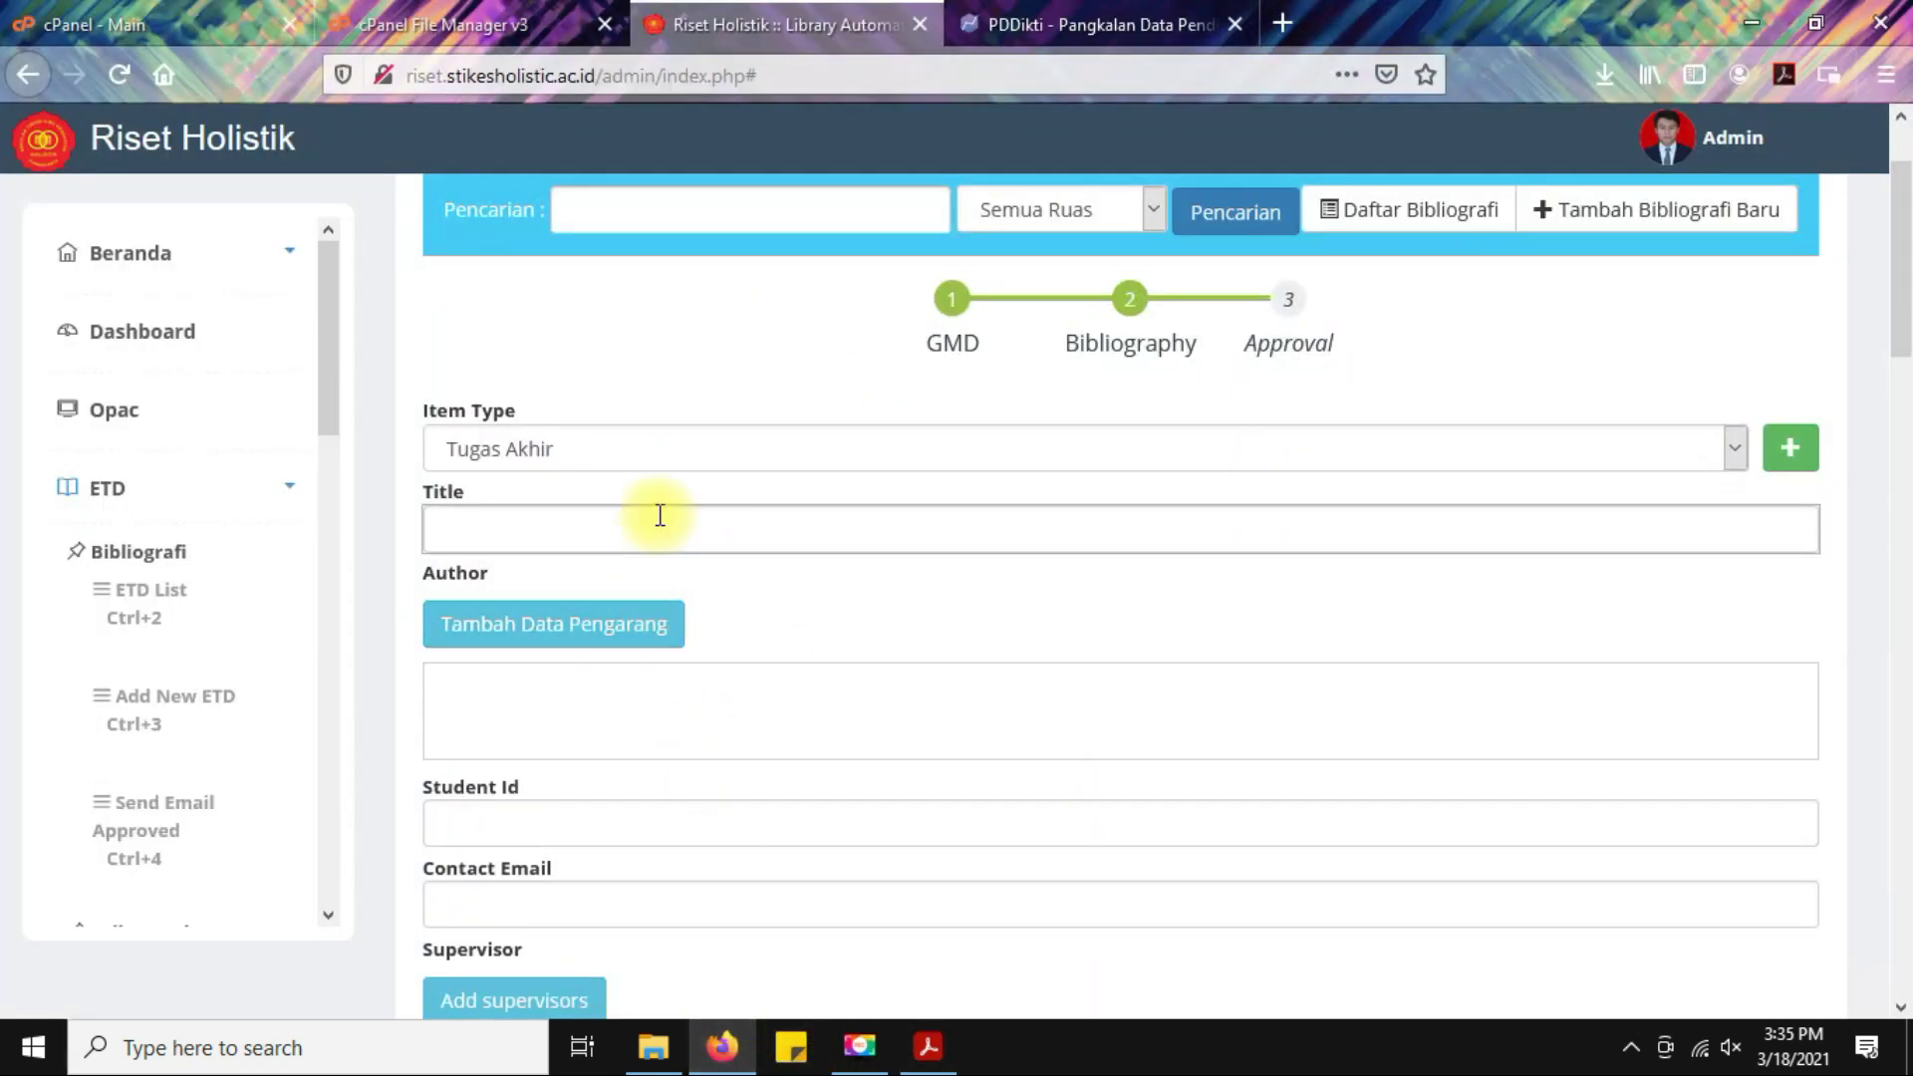
Paste the copied thesis title into the Title field.
left_click(619, 525)
key("ctrl+v")
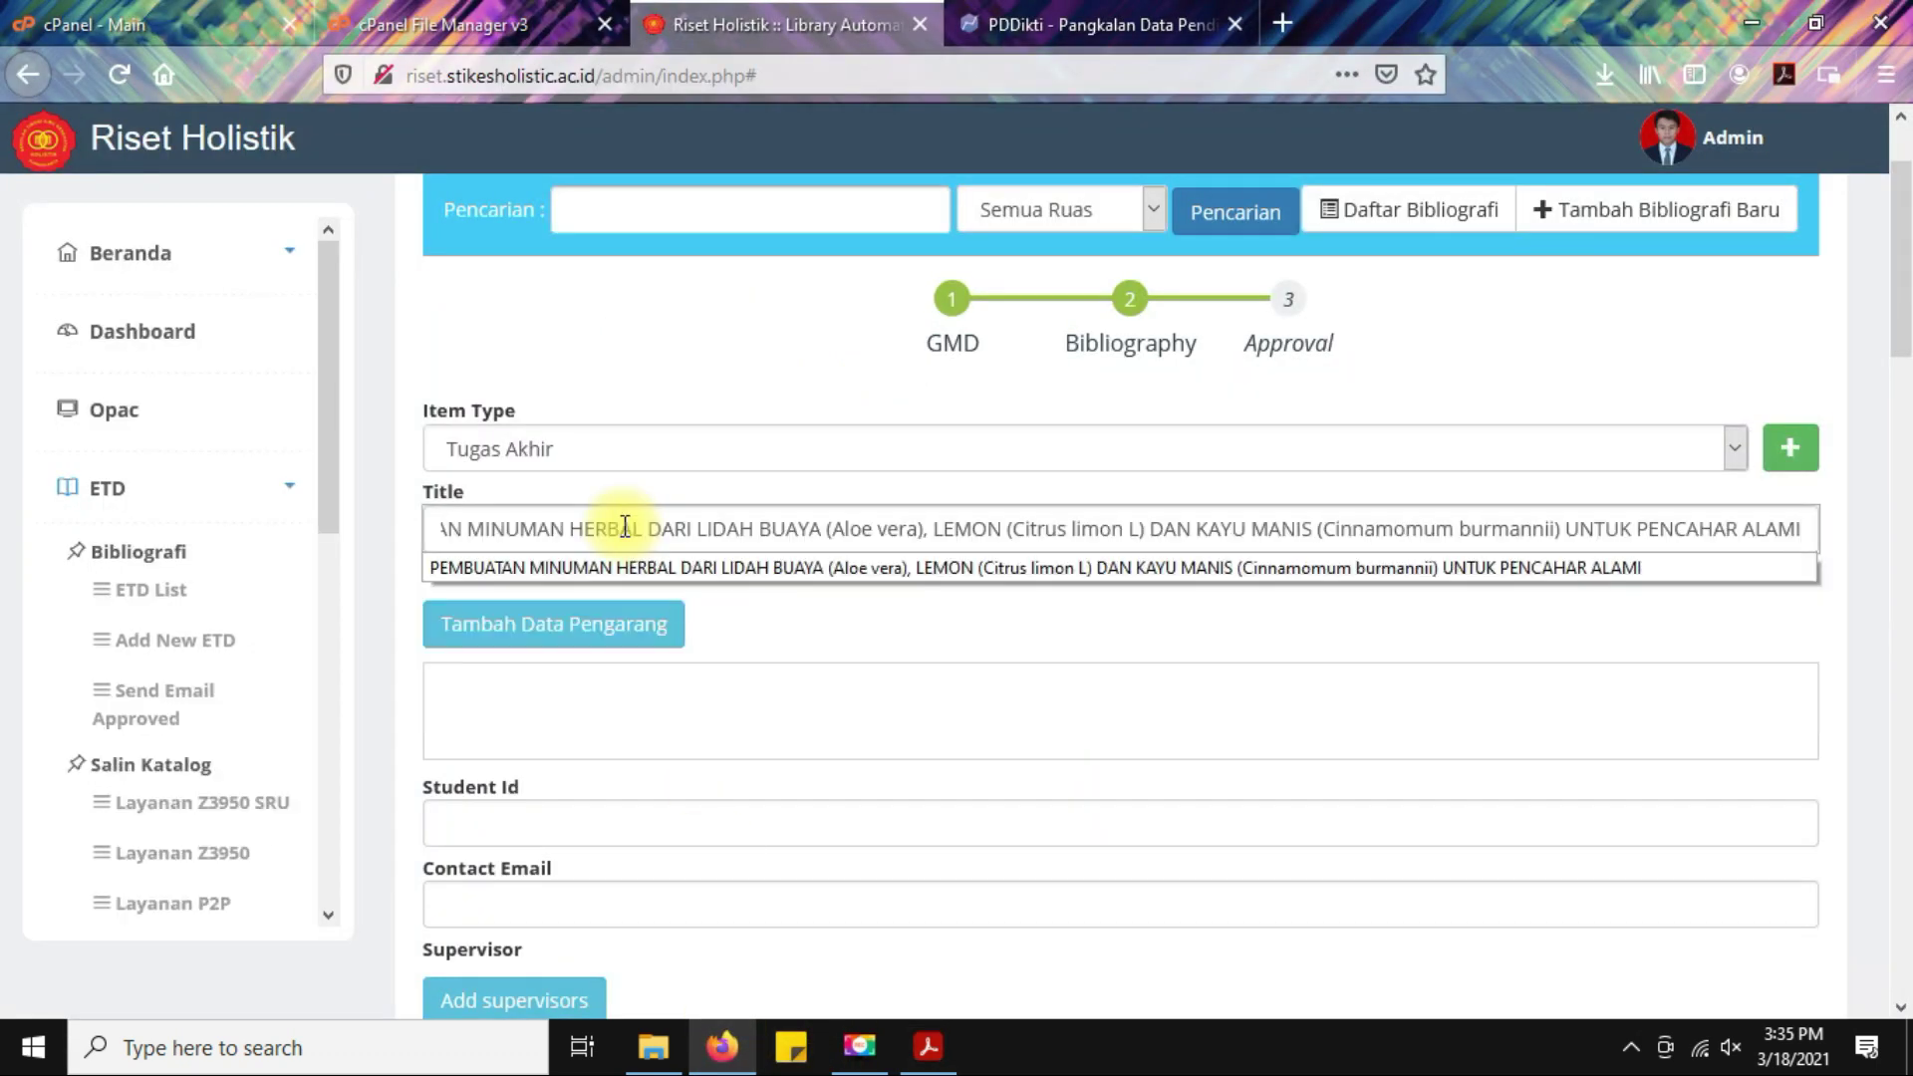
left_click(1002, 631)
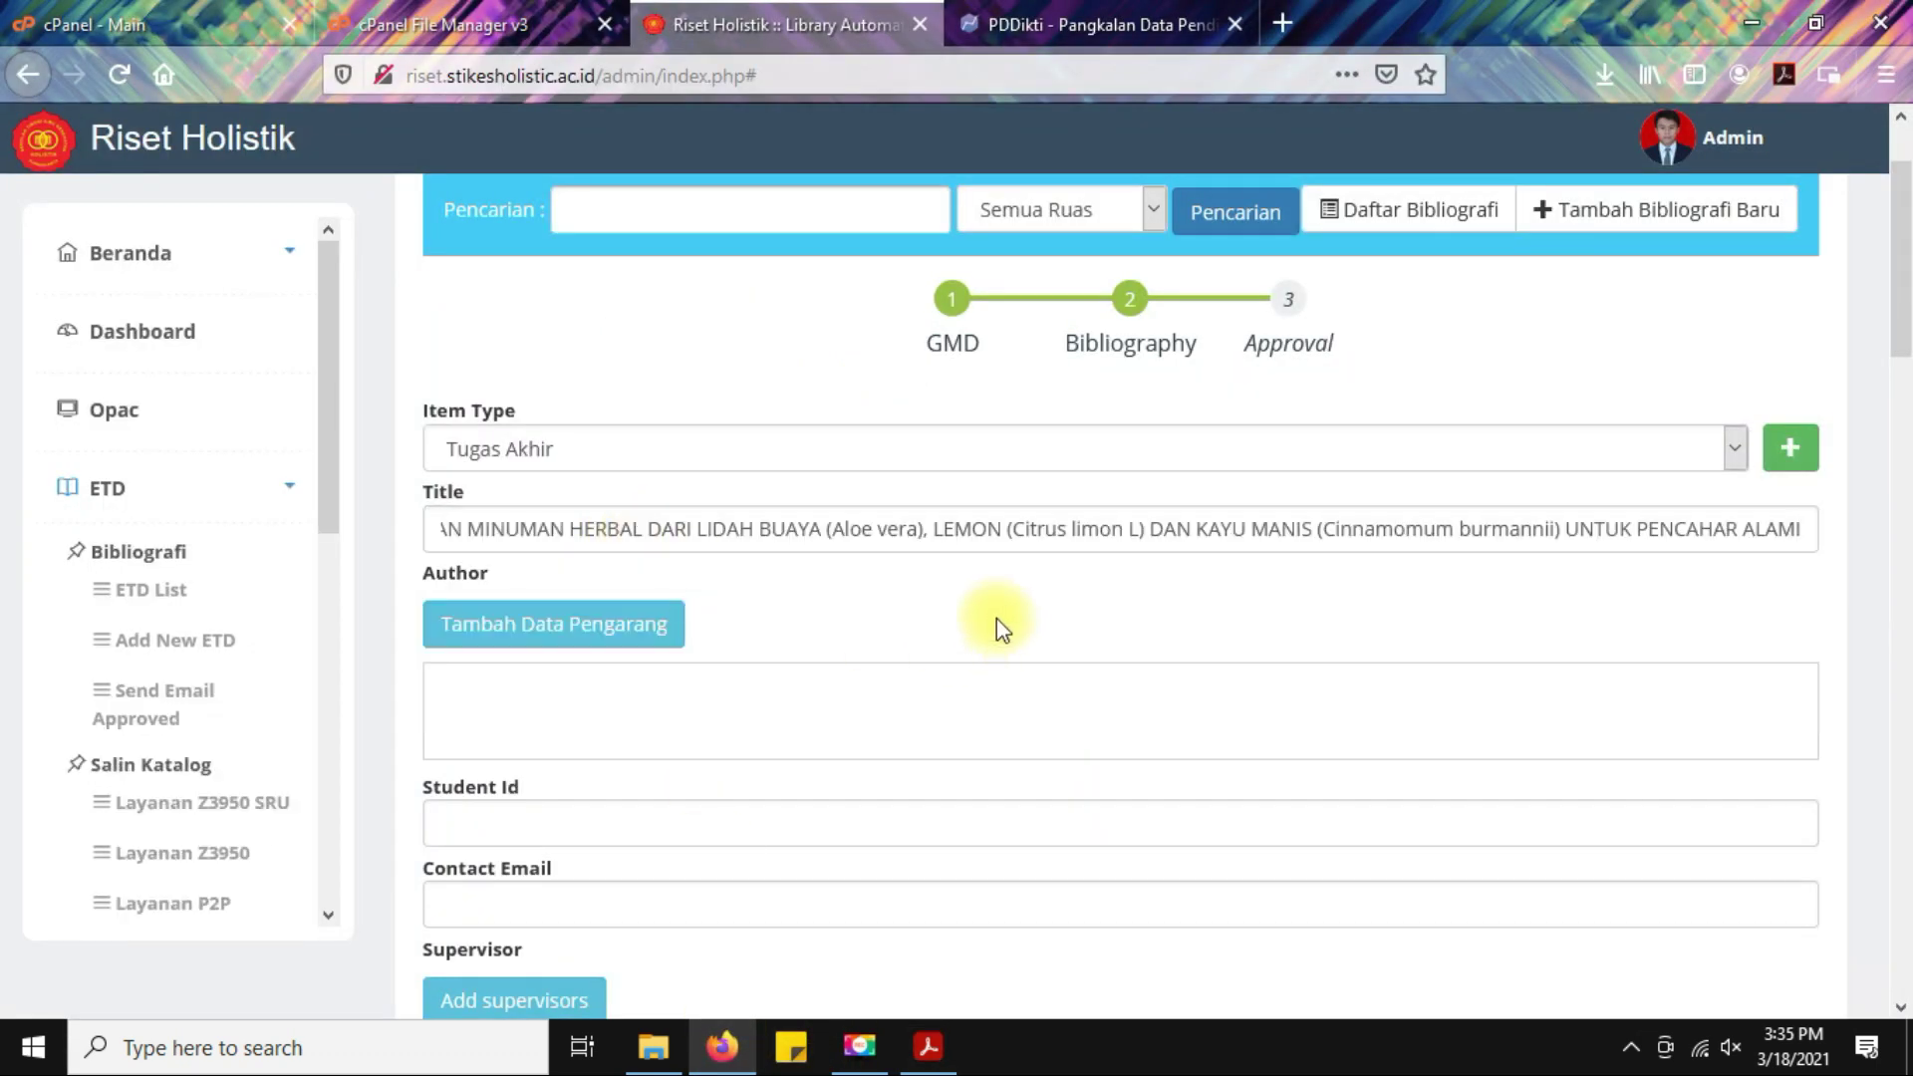
Add the student from the cover as author with the Penulis role.
left_click(593, 635)
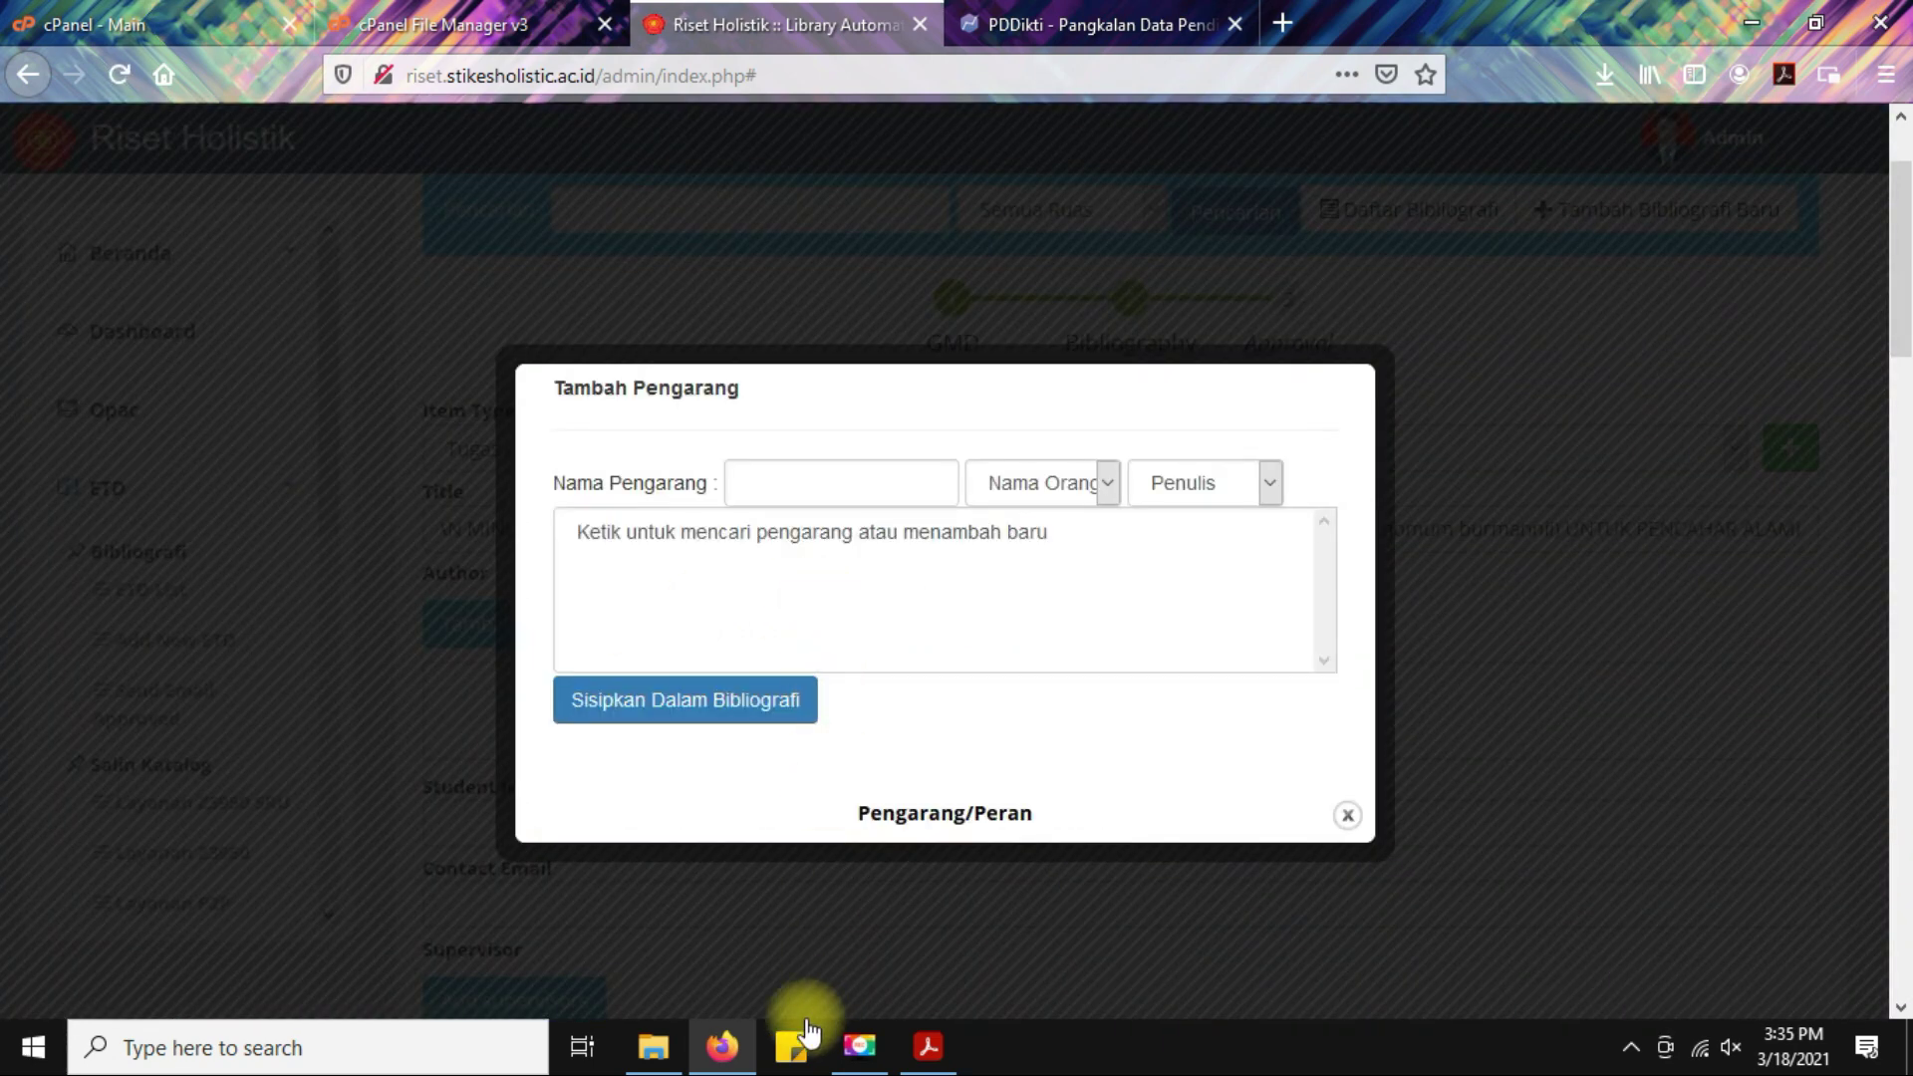
left_click(927, 1046)
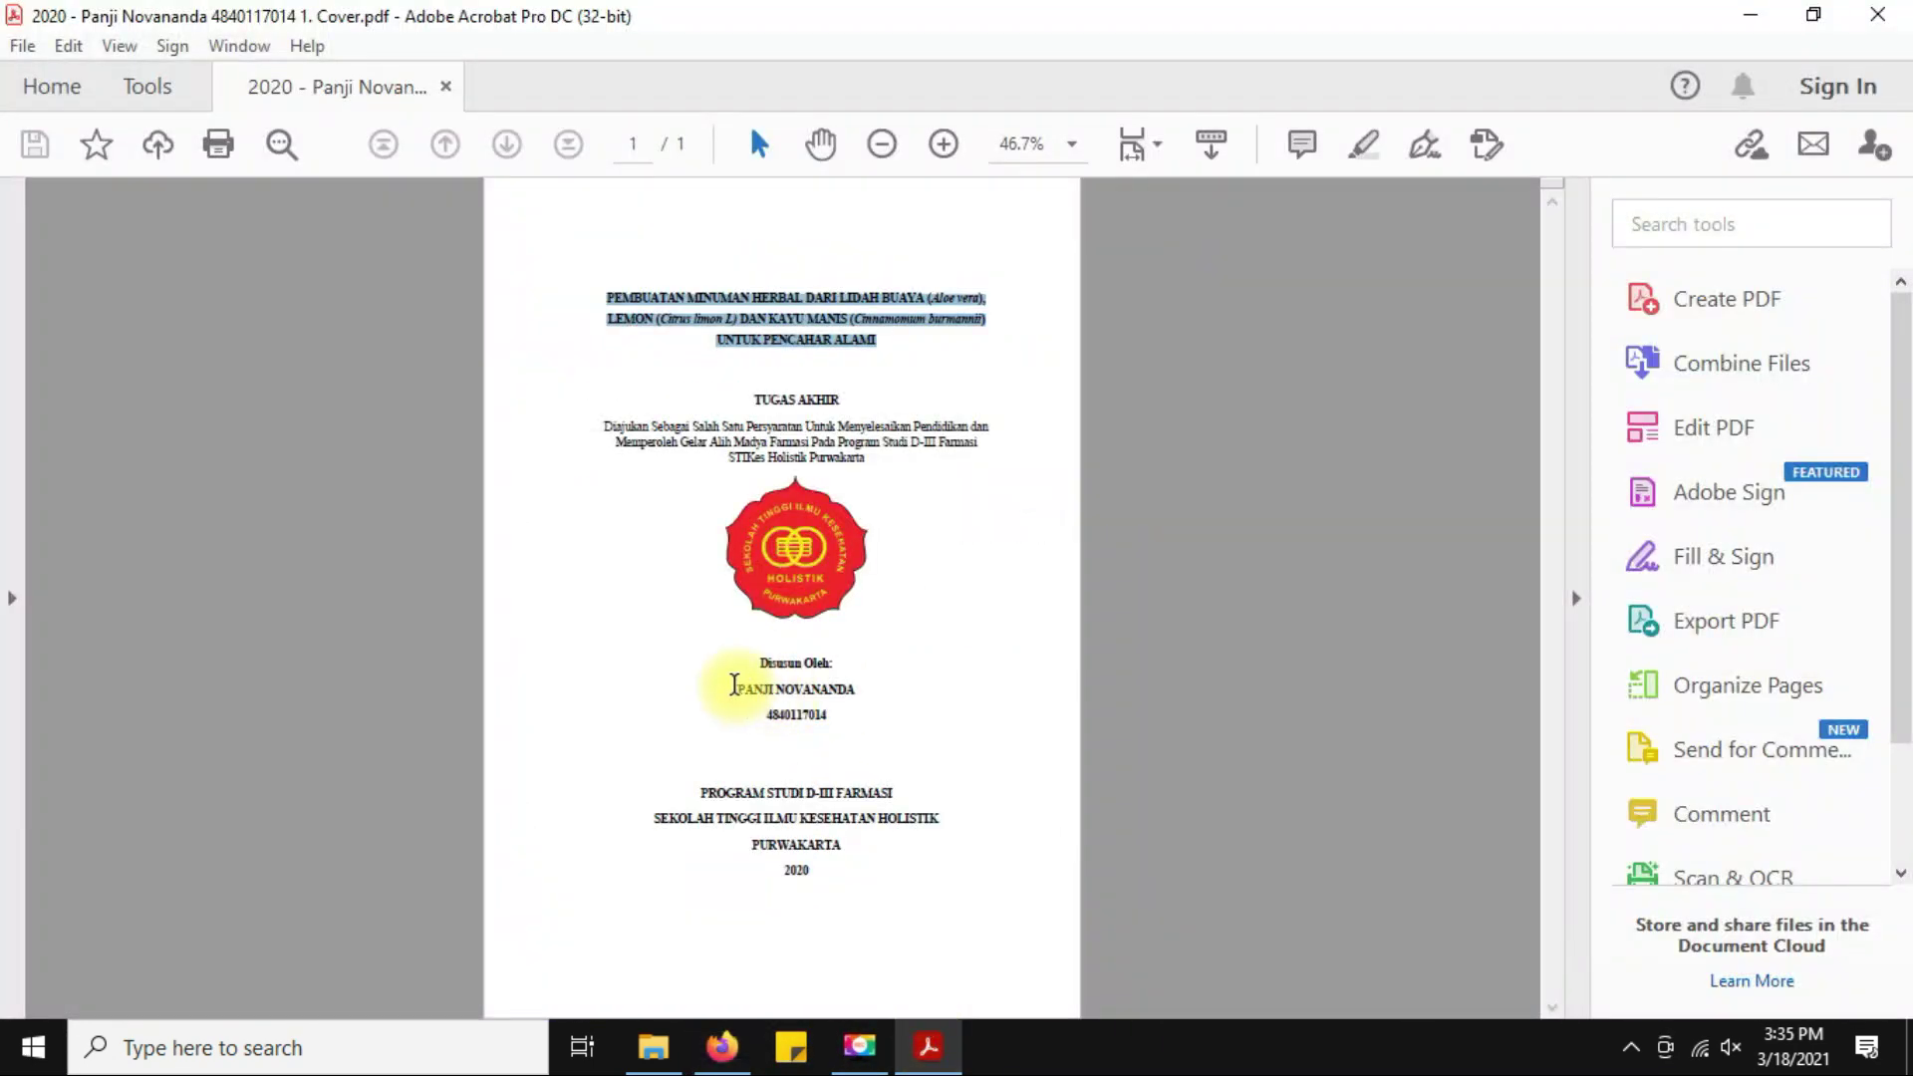
left_click_drag(734, 685, 857, 687)
key("alt+Tab")
left_click(809, 483)
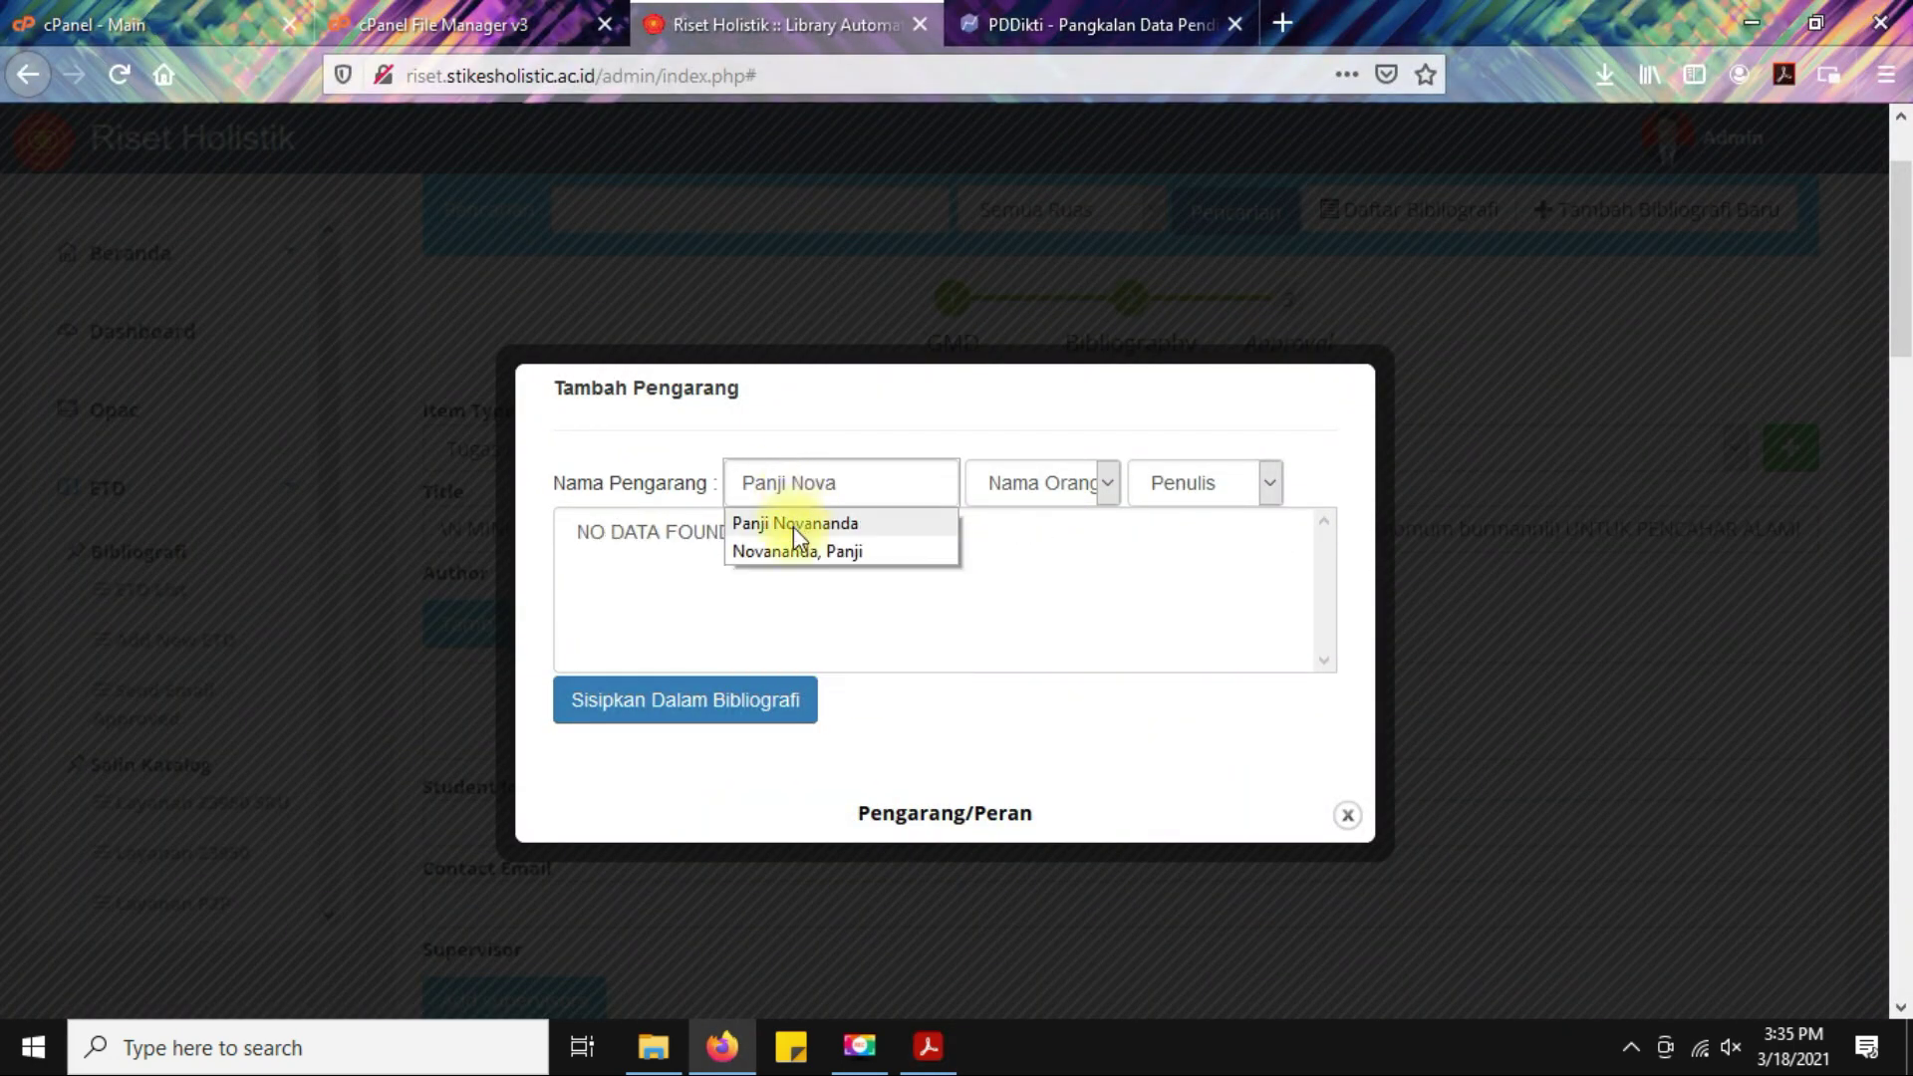
left_click(794, 524)
left_click(1221, 491)
left_click(1221, 493)
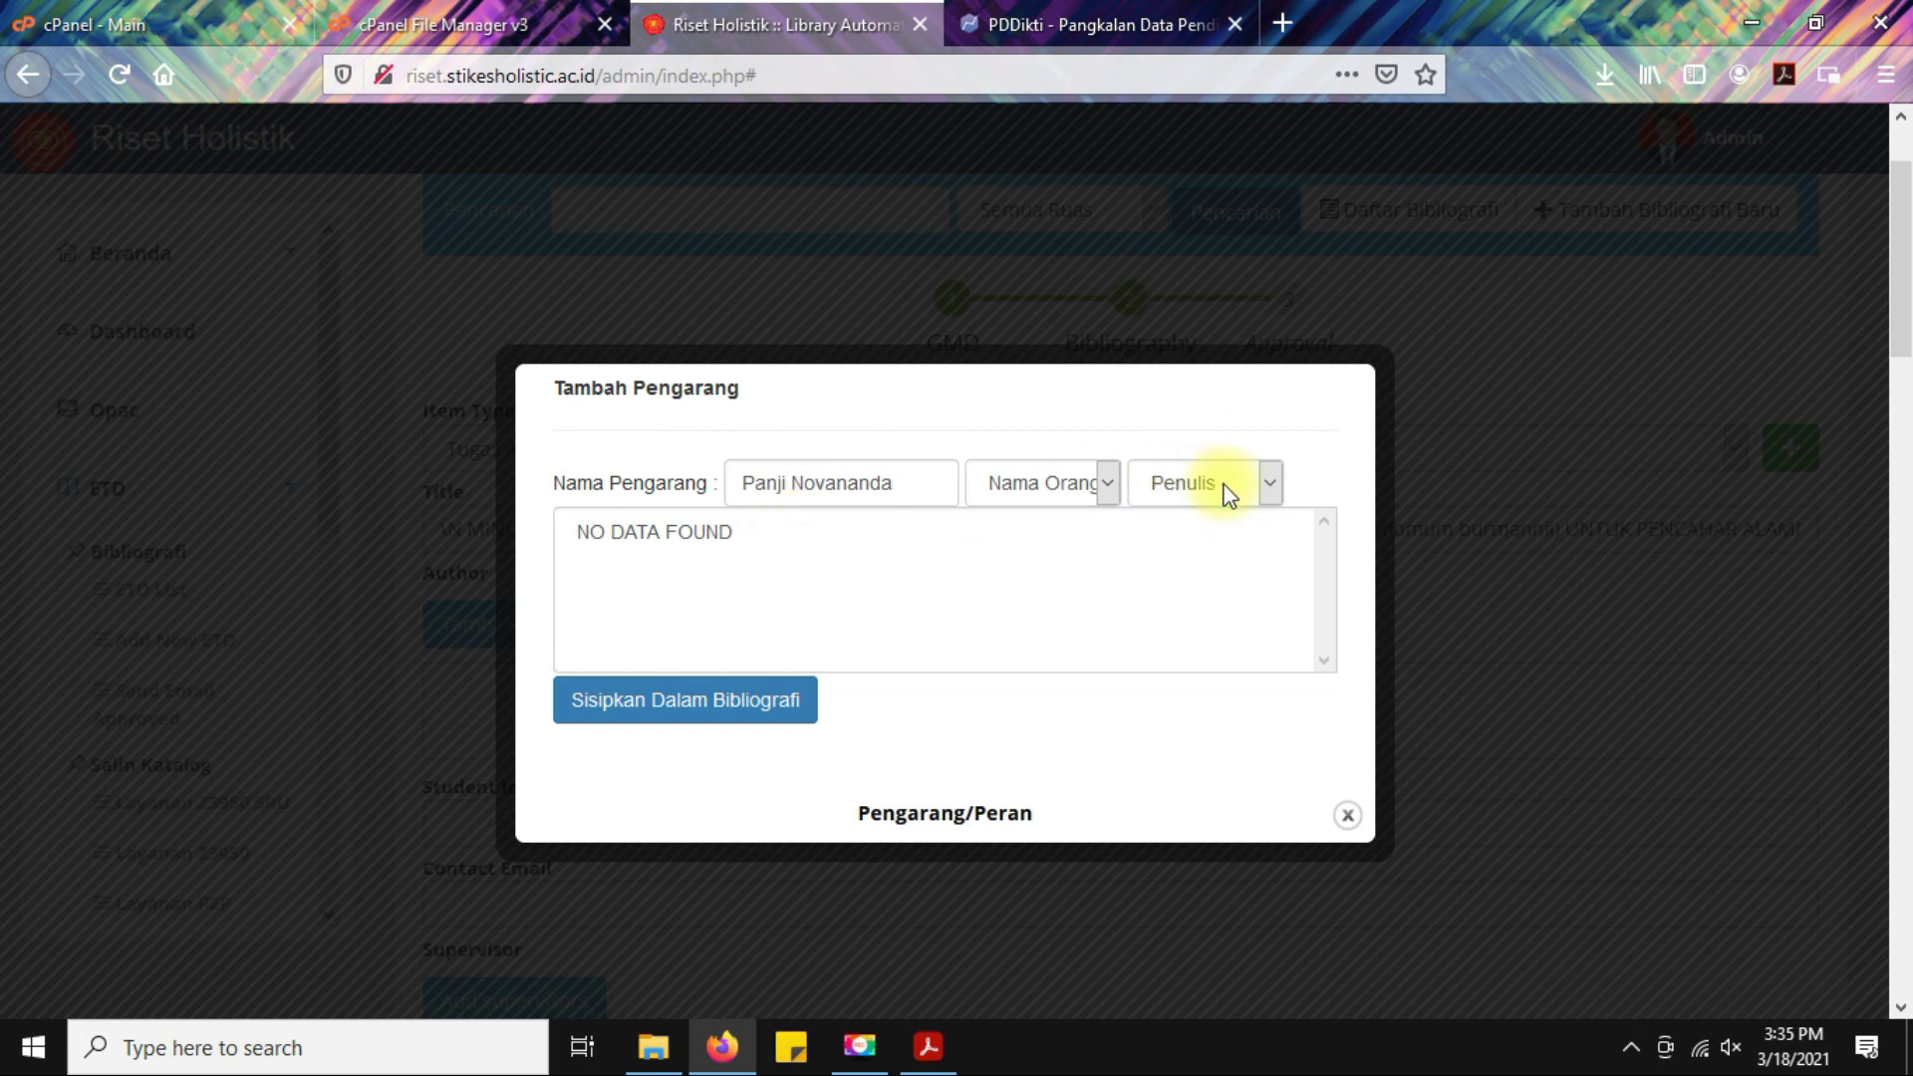
left_click(724, 688)
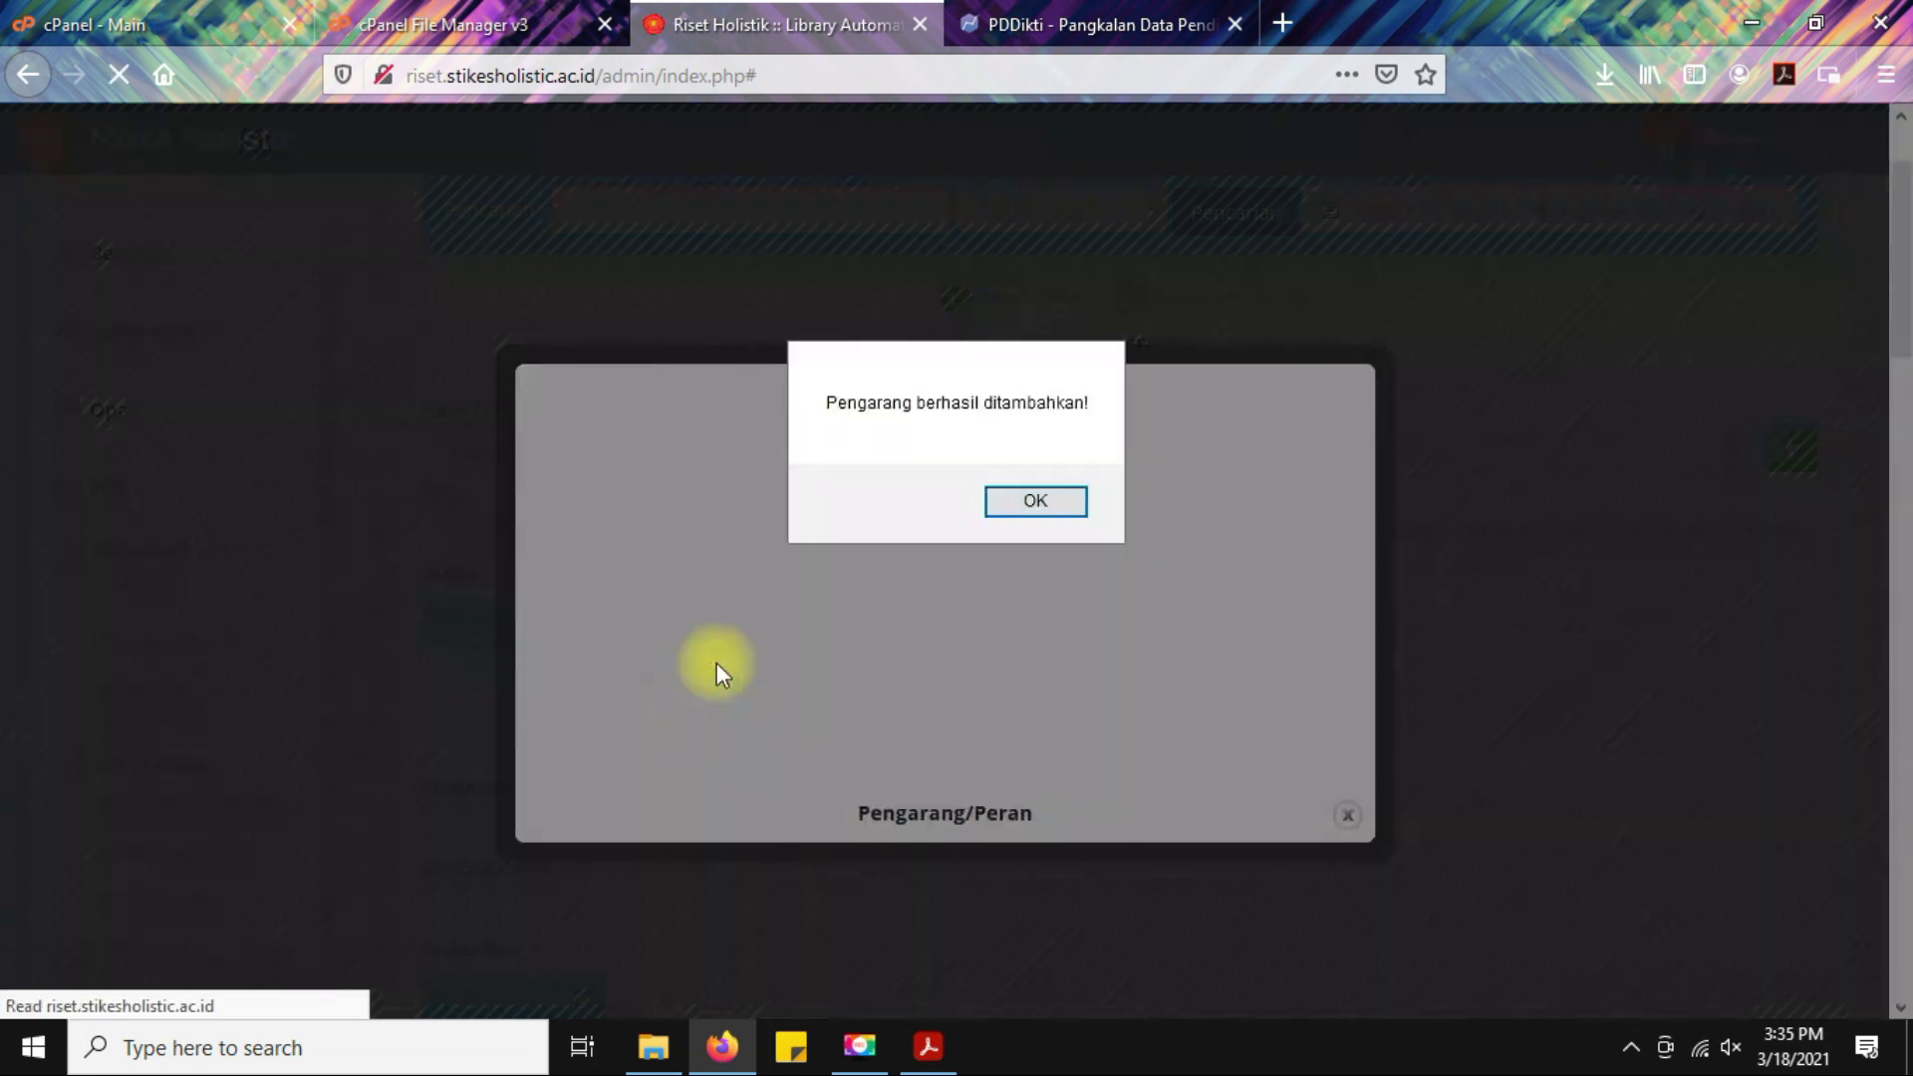
left_click(1024, 496)
left_click(1347, 815)
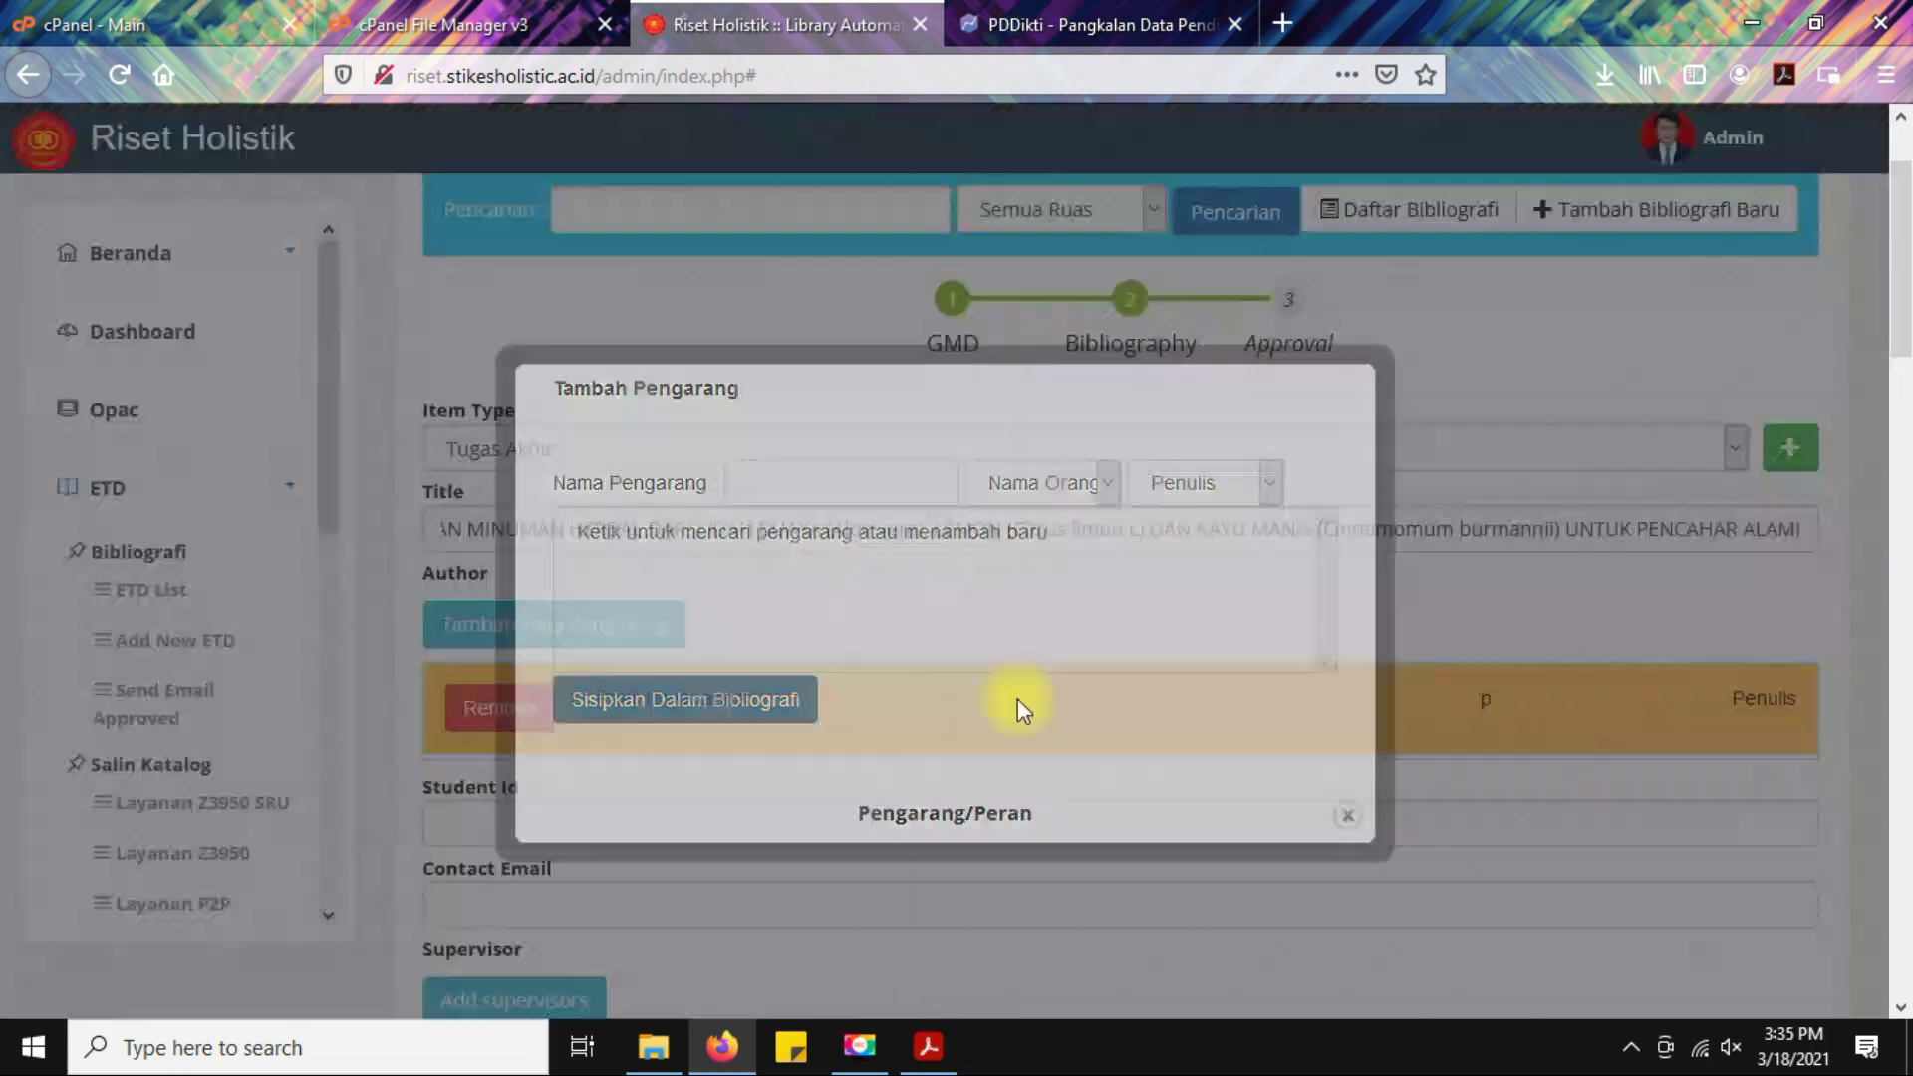
Copy the student ID number from the cover into the Student Id field.
scroll(825, 636, "down", 3)
left_click(640, 554)
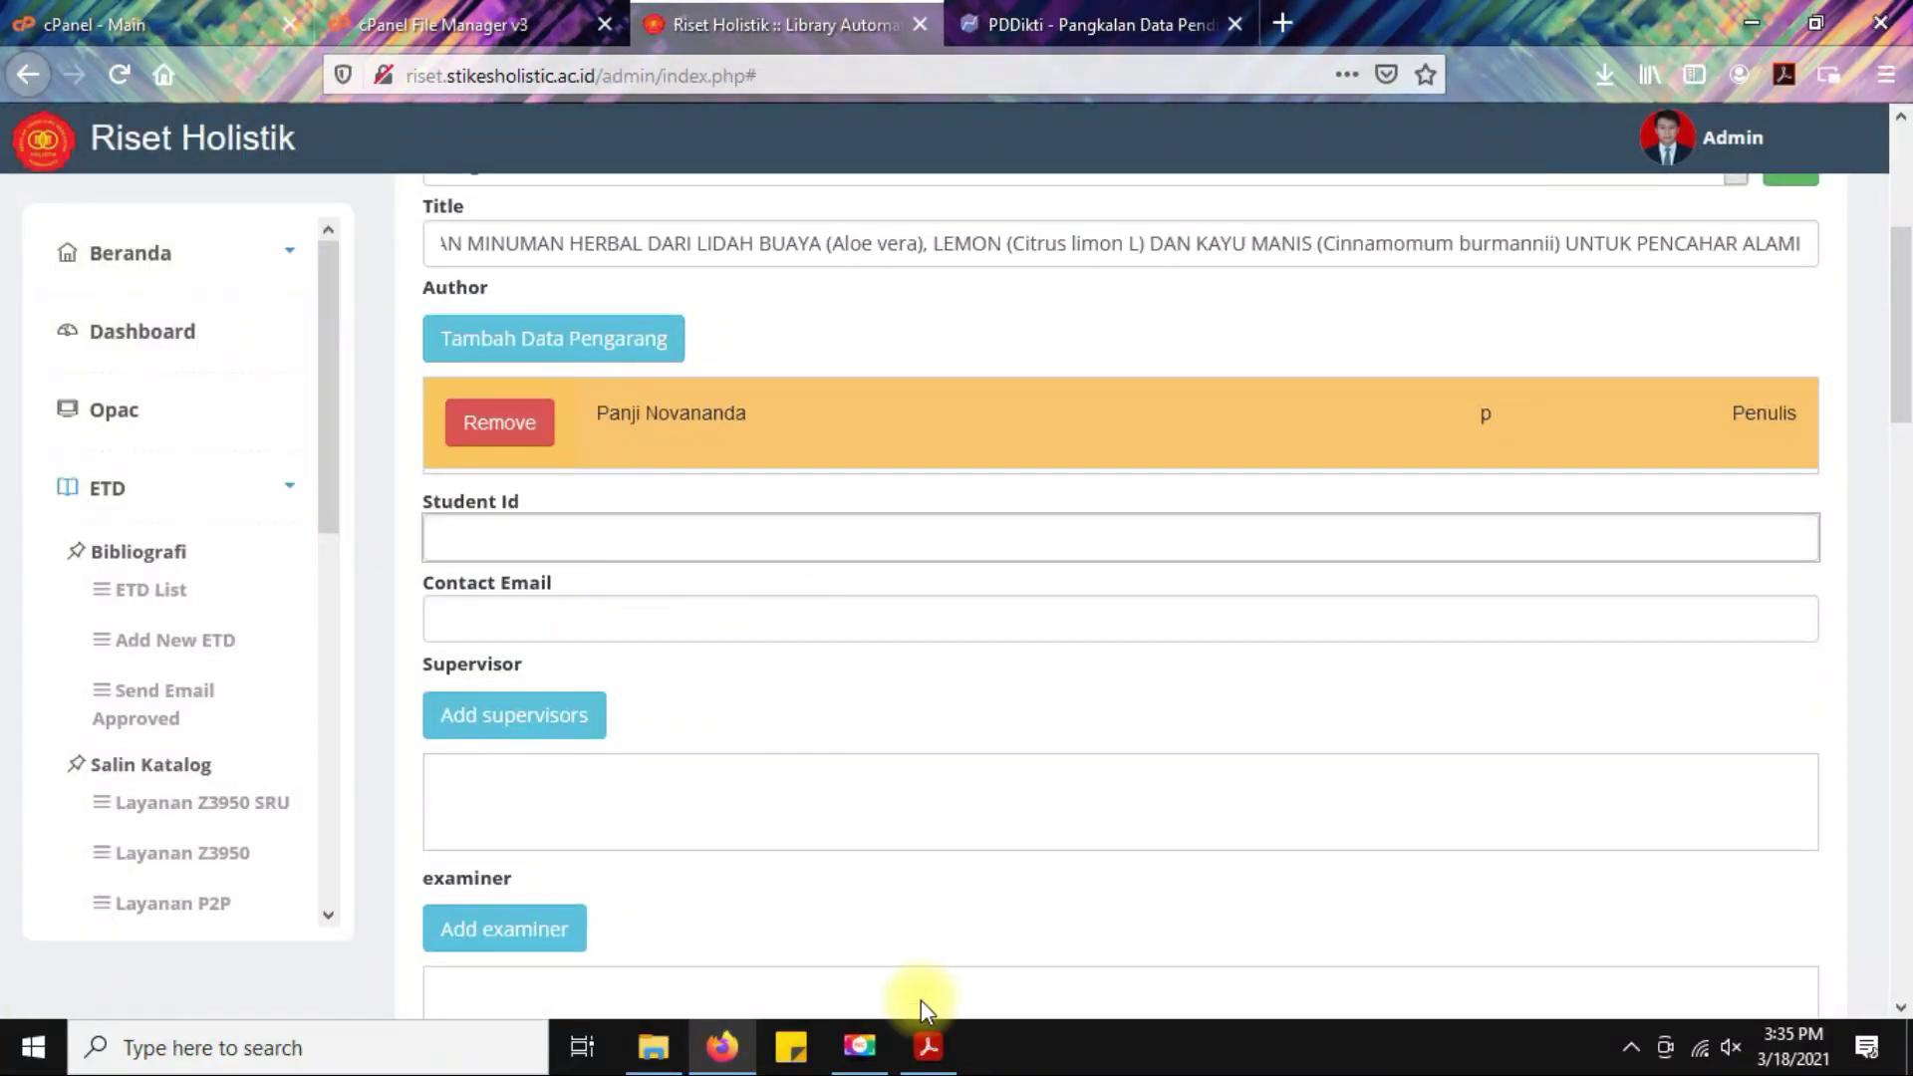
left_click(927, 1046)
double_click(763, 715)
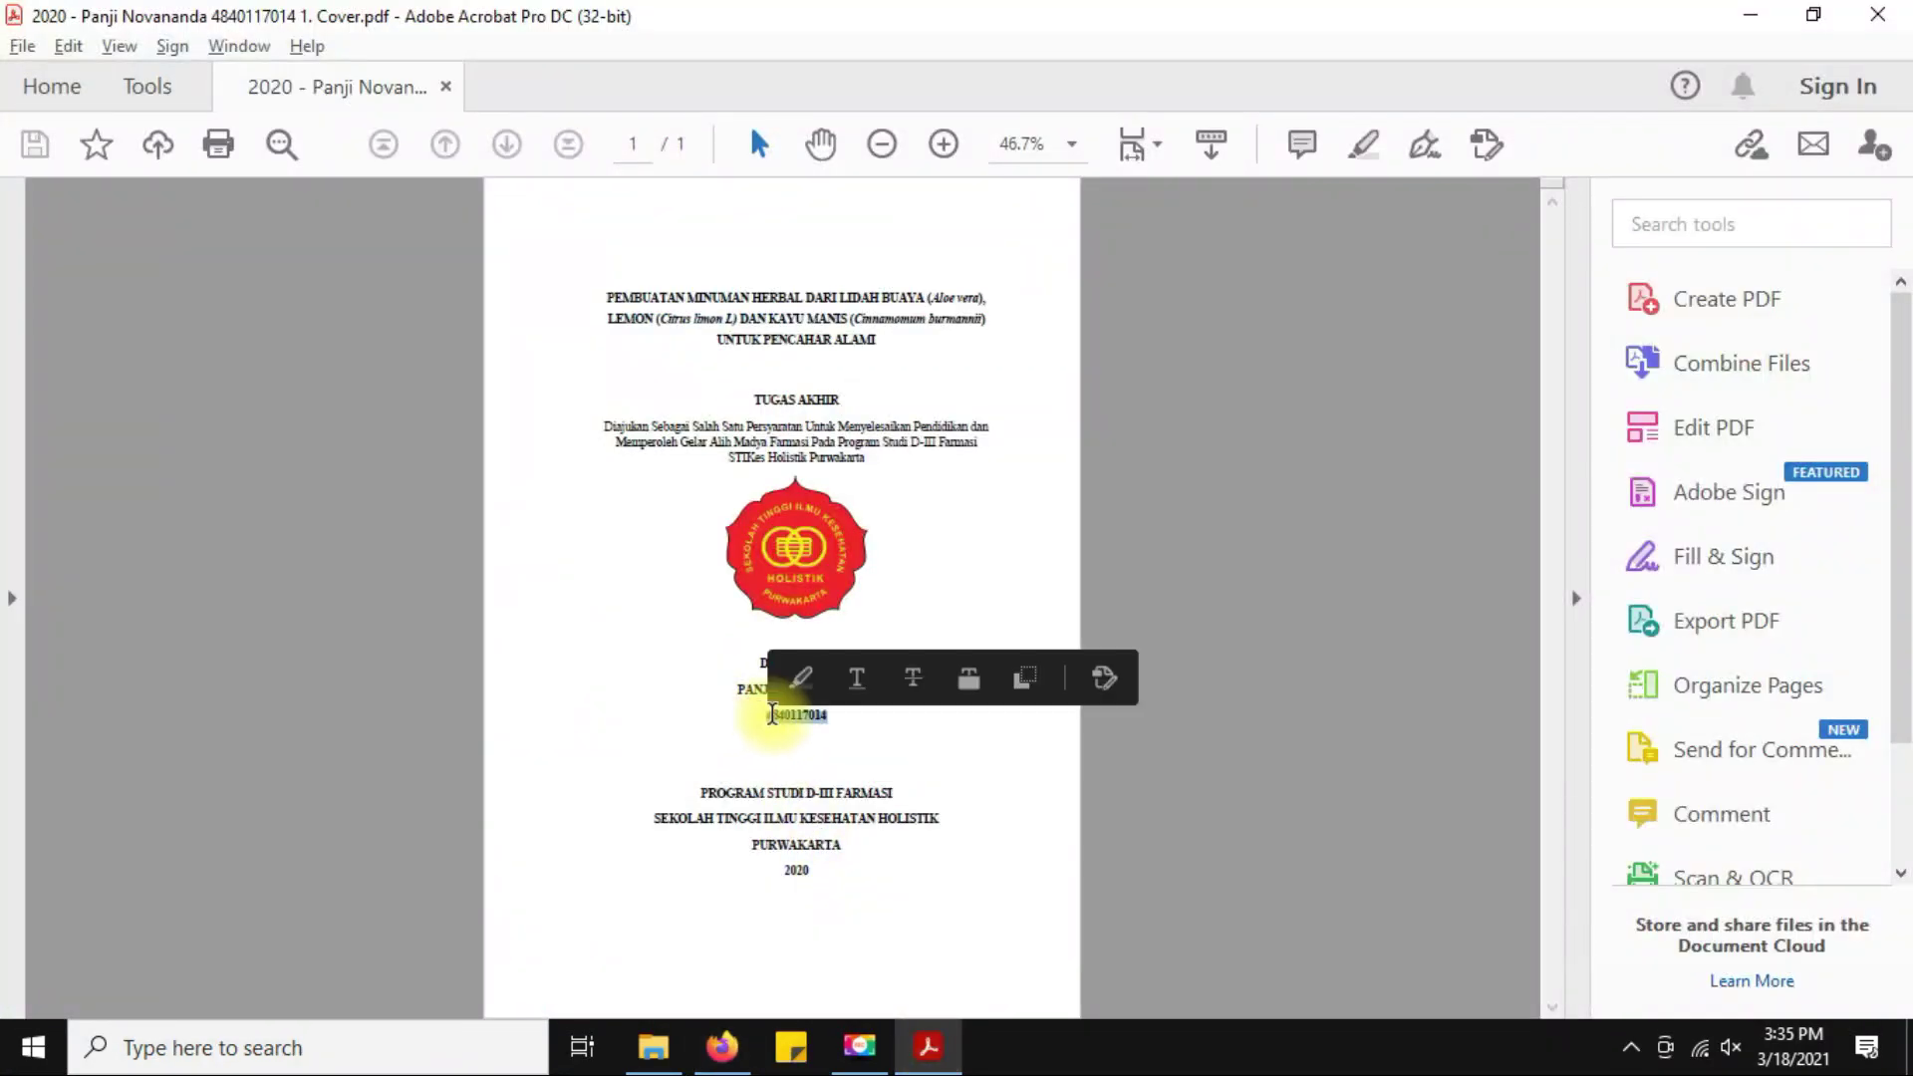
key("ctrl+c")
key("alt+Tab")
key("ctrl+v")
left_click(607, 622)
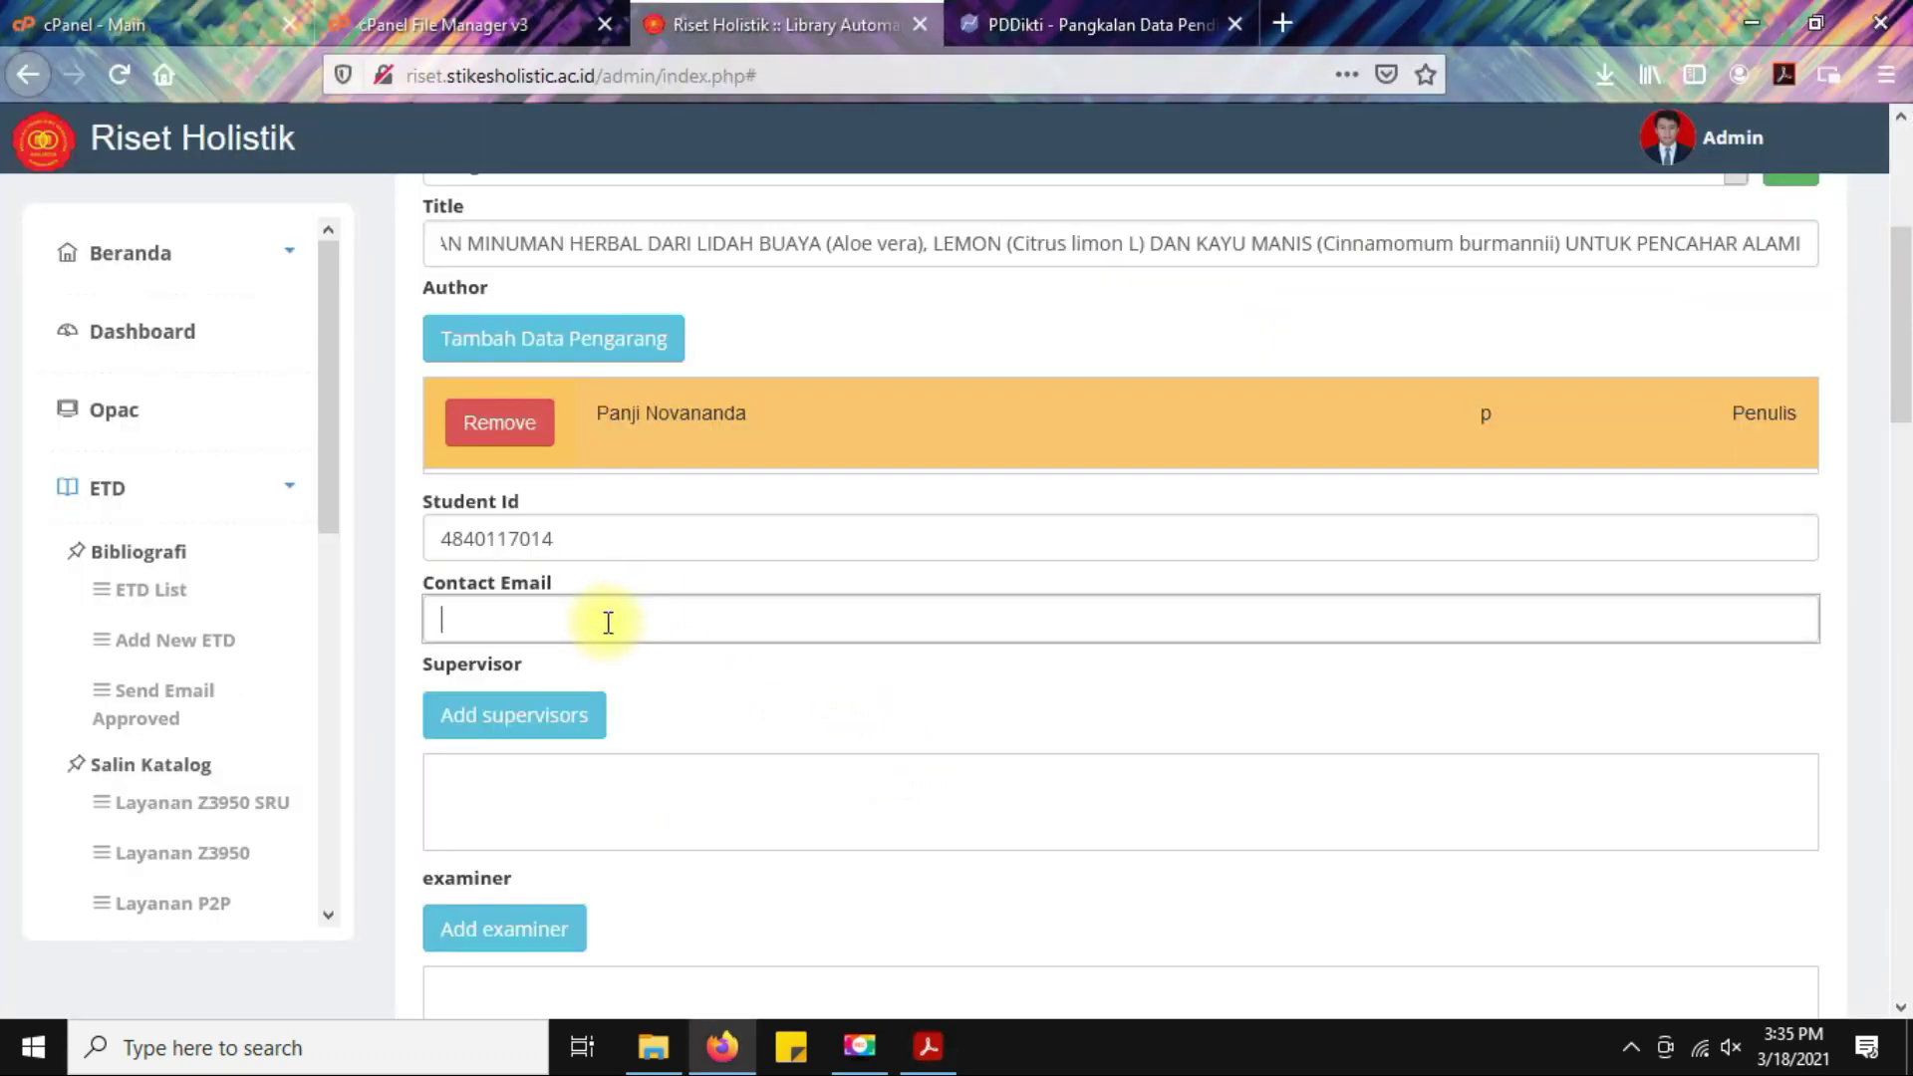
scroll(833, 628, "down", 2)
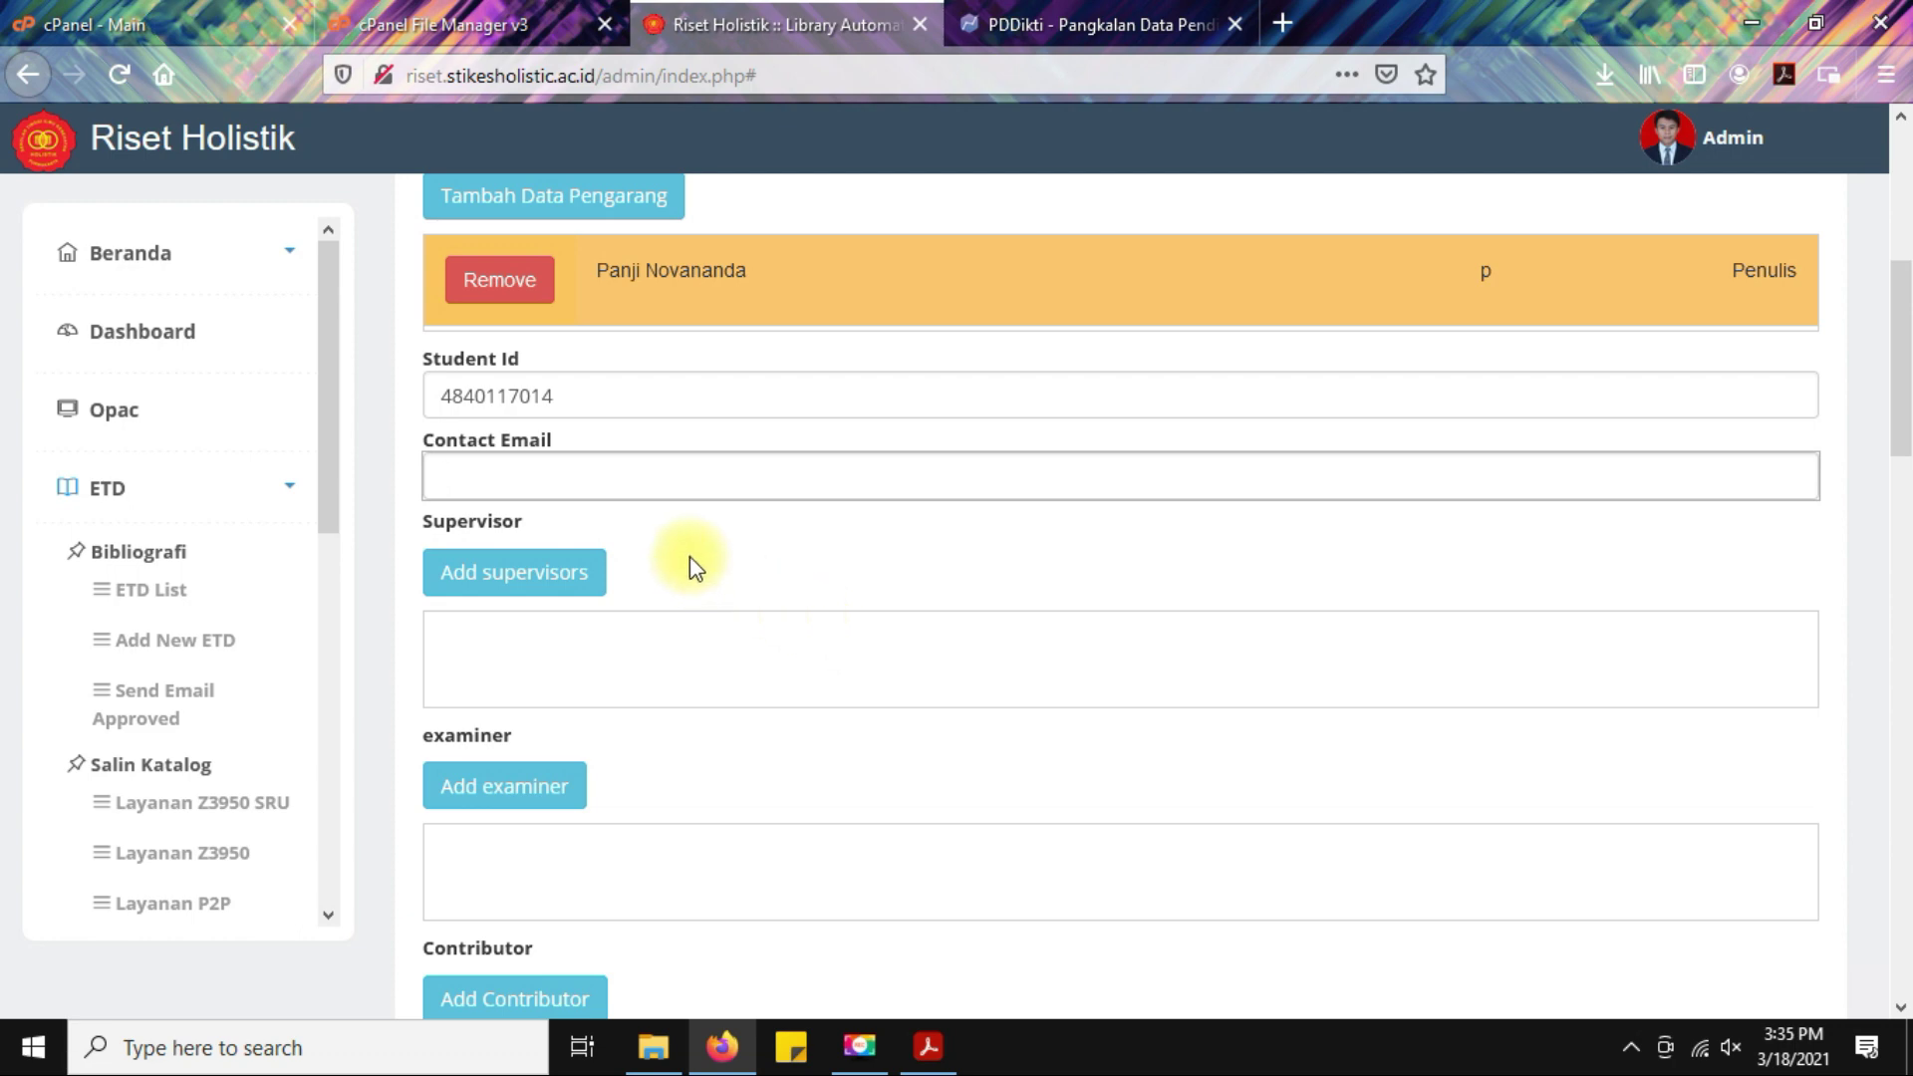
left_click(649, 1064)
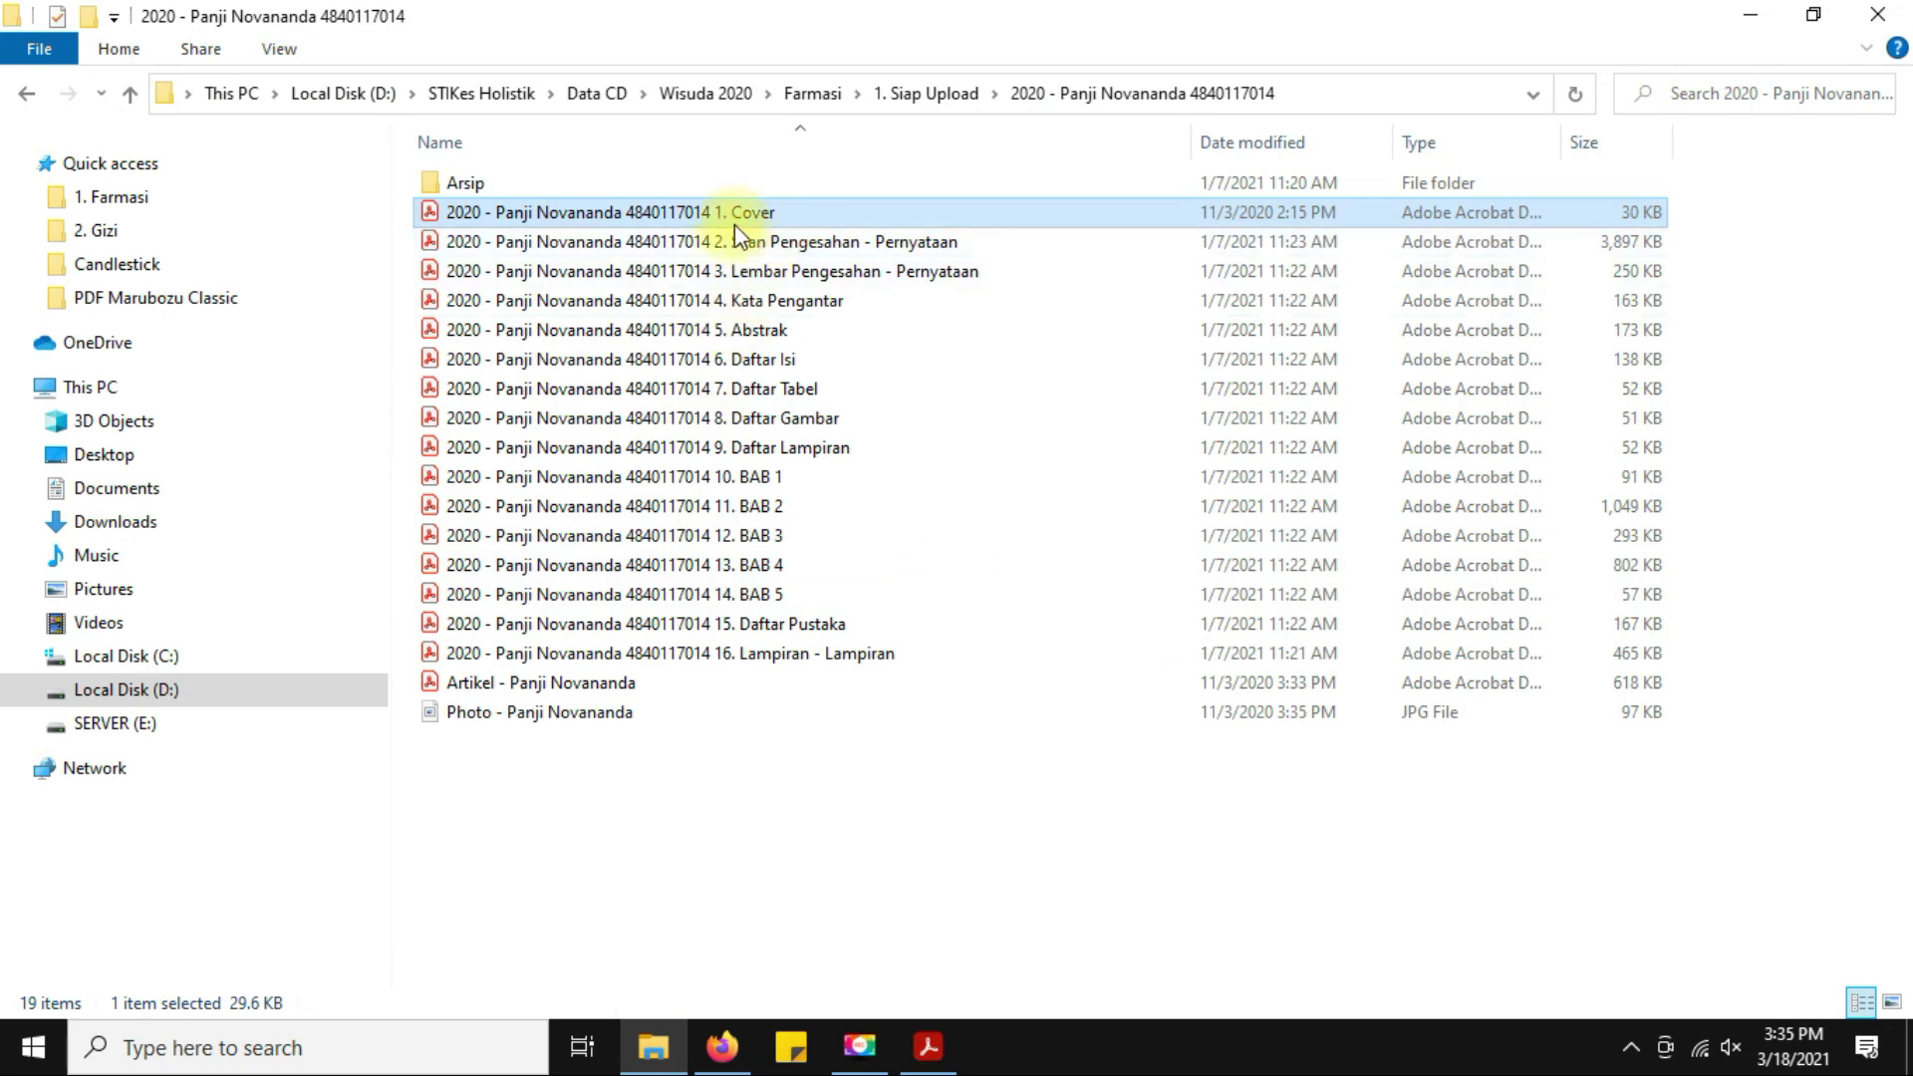
Open '3. Lembar Pengesahan - Pernyataan' and copy the Pembimbing Utama's name.
left_click(691, 269)
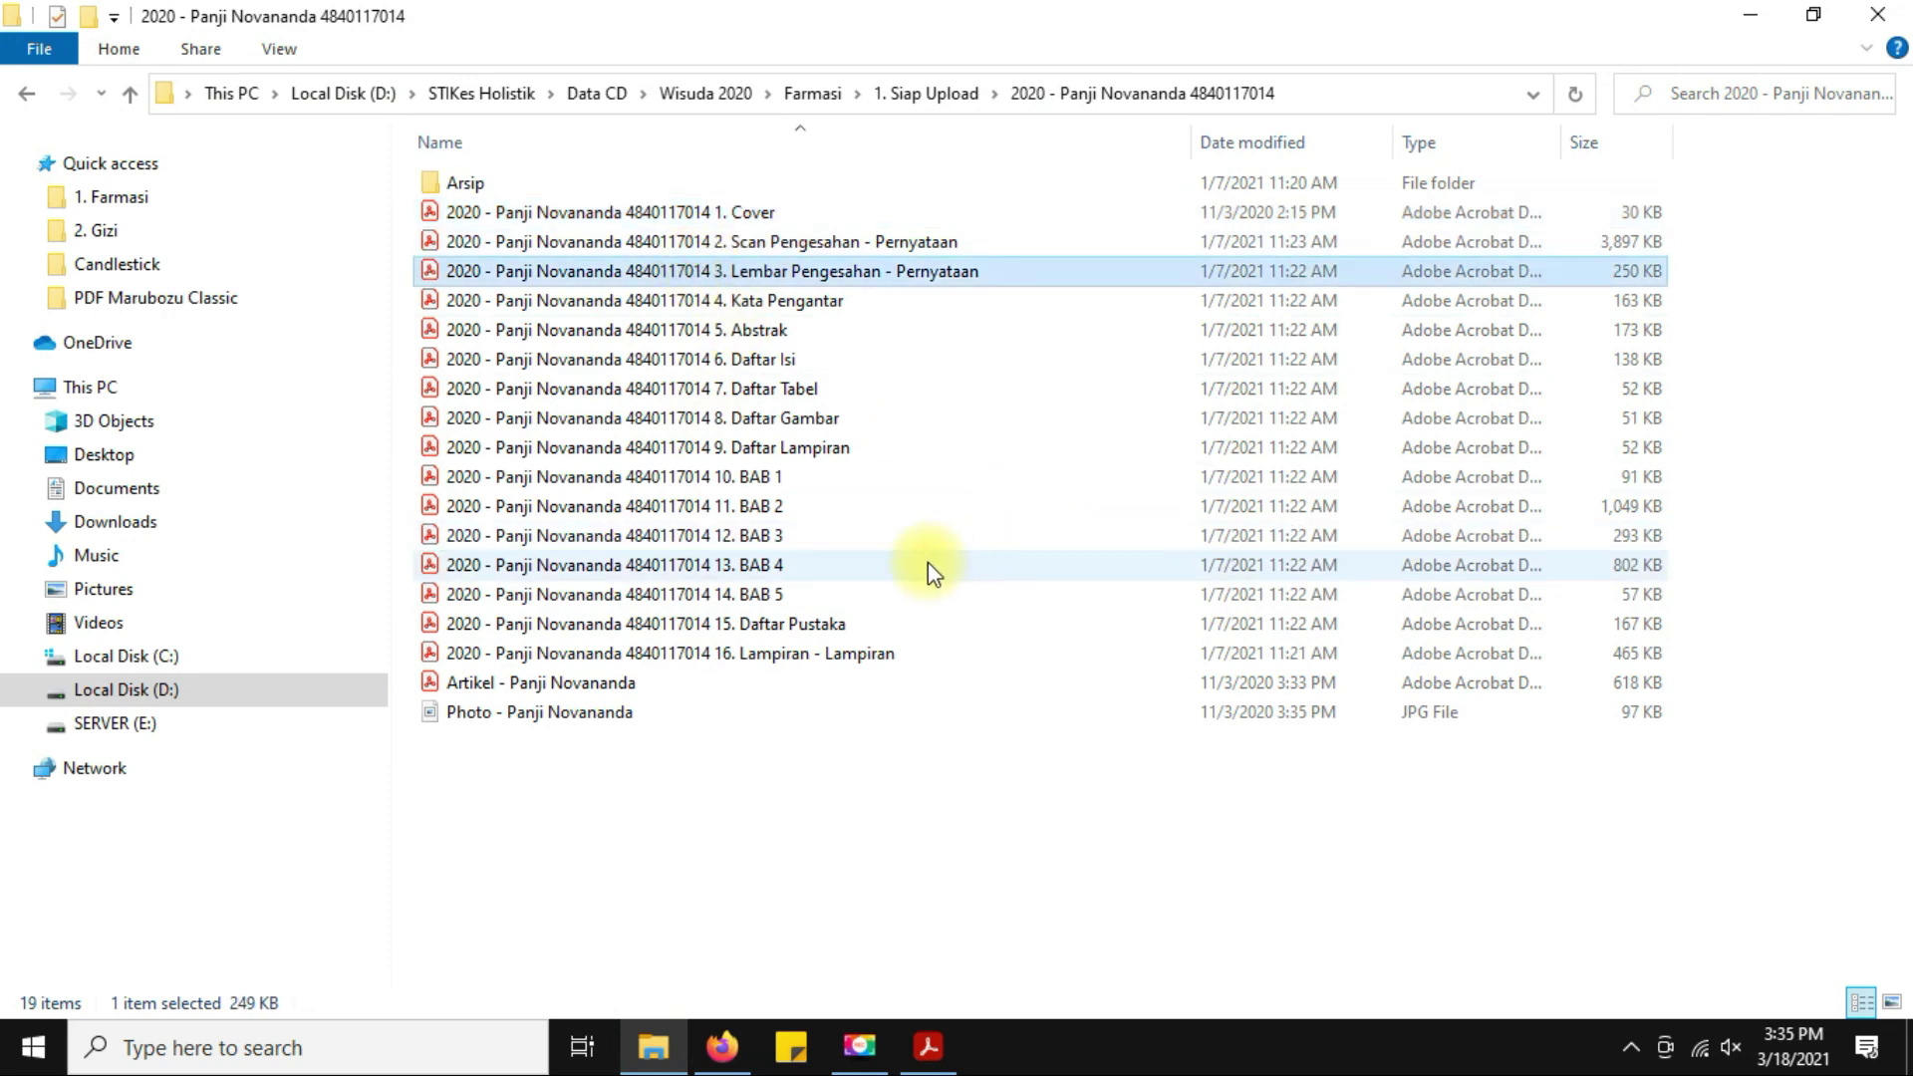
key("Return")
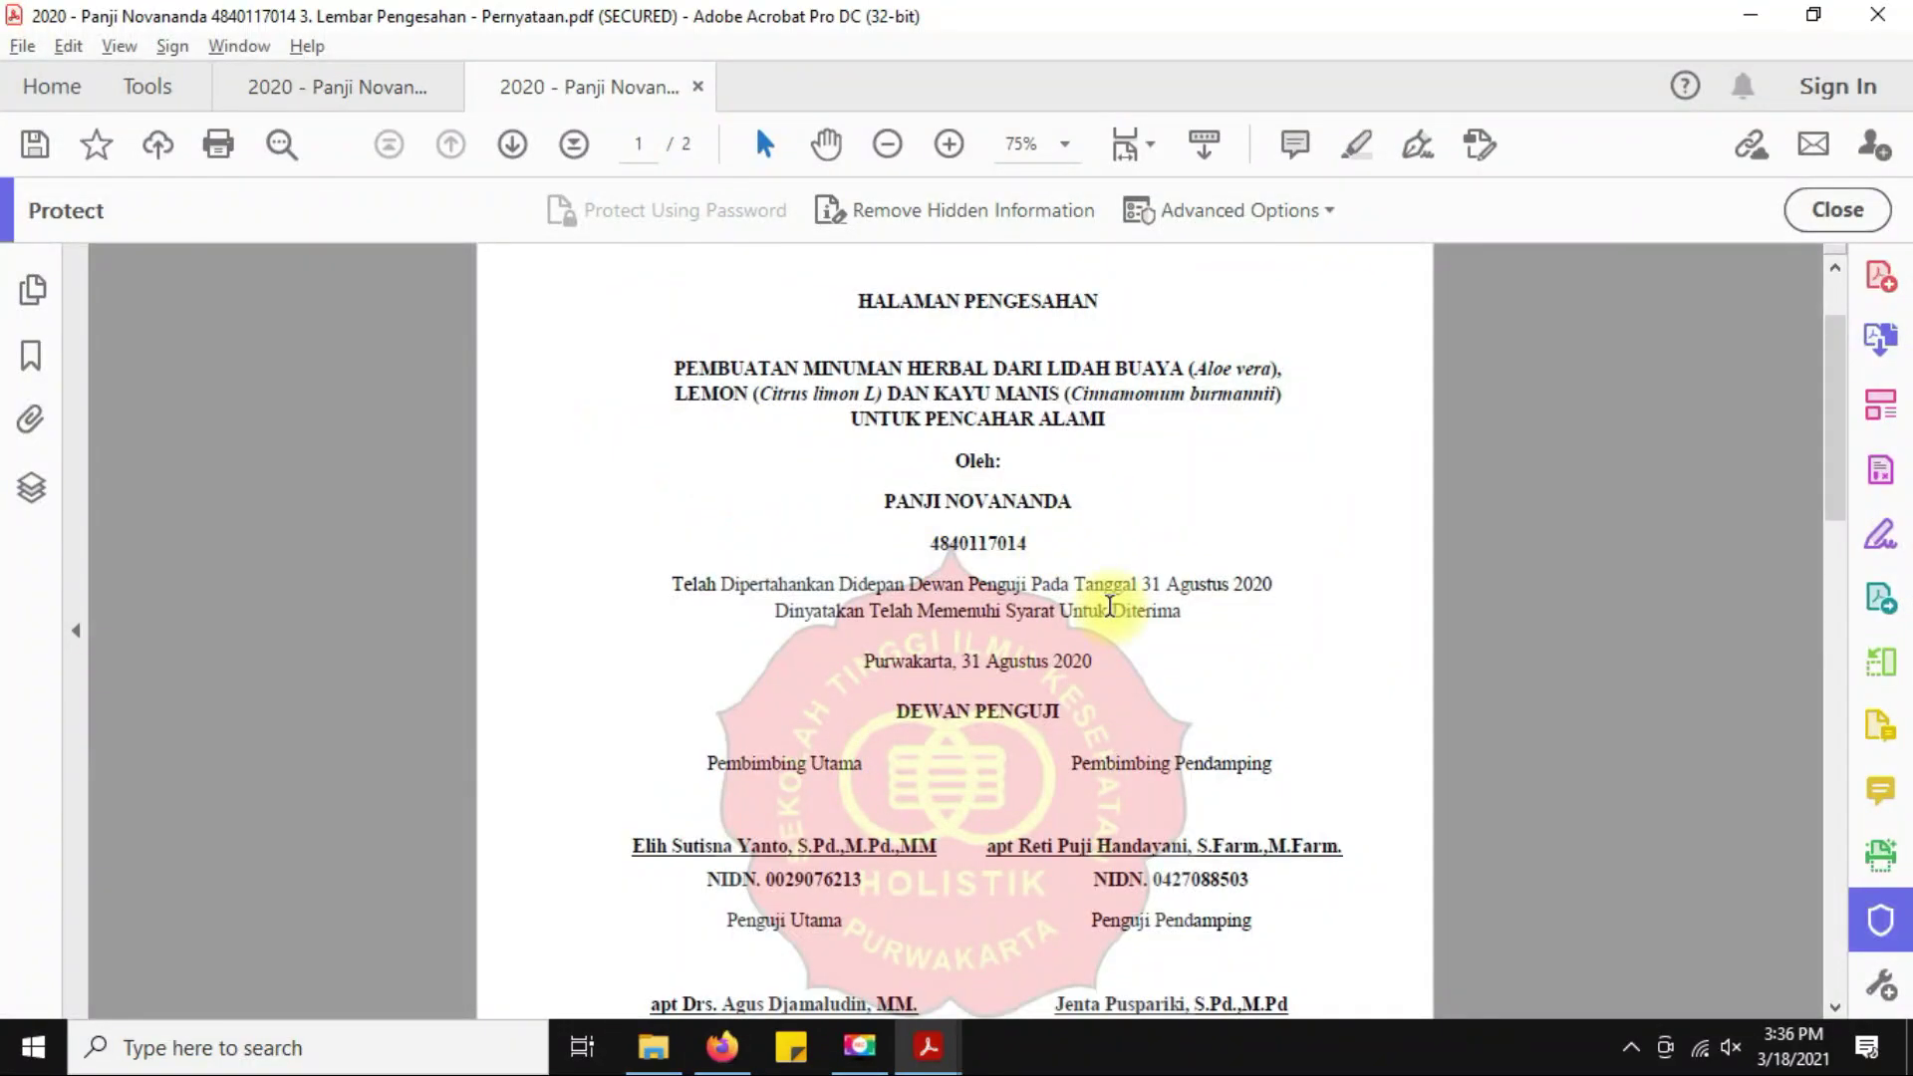
scroll(1338, 676, "down", 2)
scroll(1338, 676, "up", 3)
scroll(1339, 676, "down", 3)
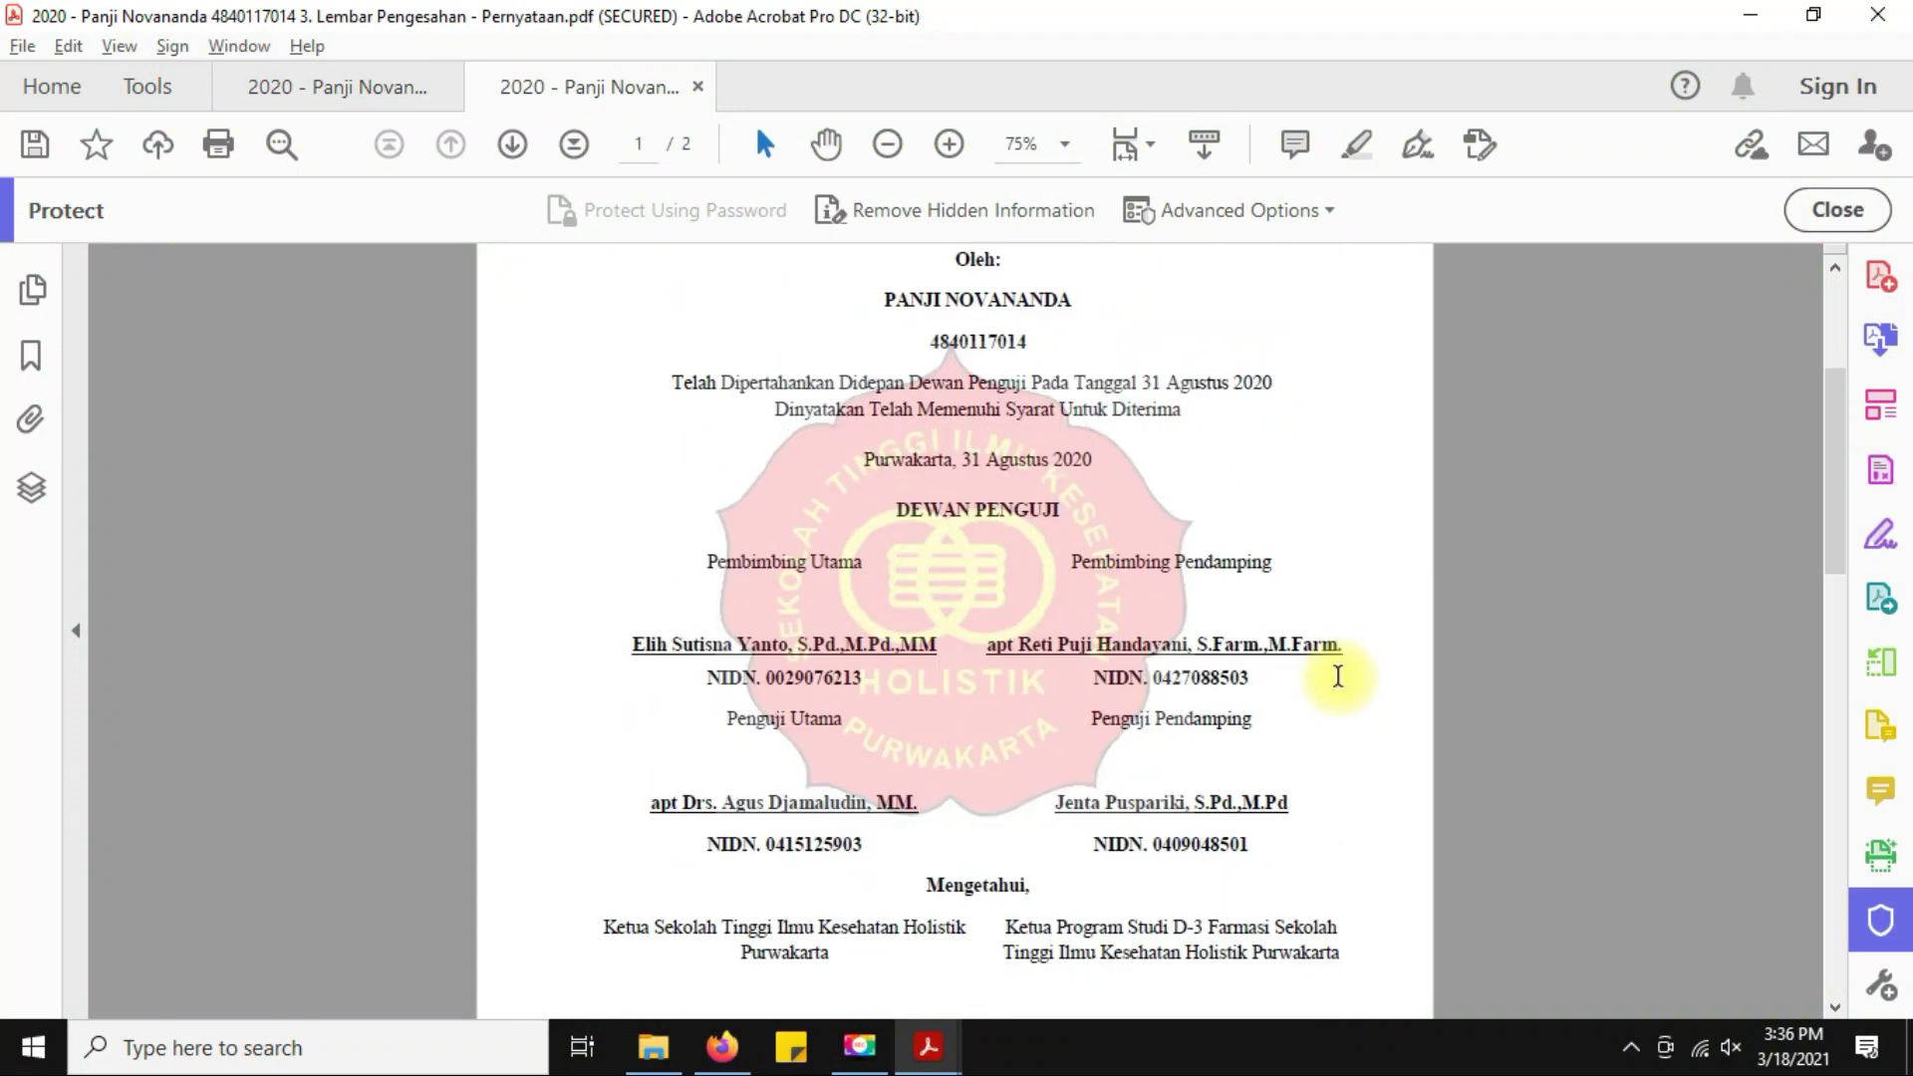
left_click_drag(630, 645, 819, 645)
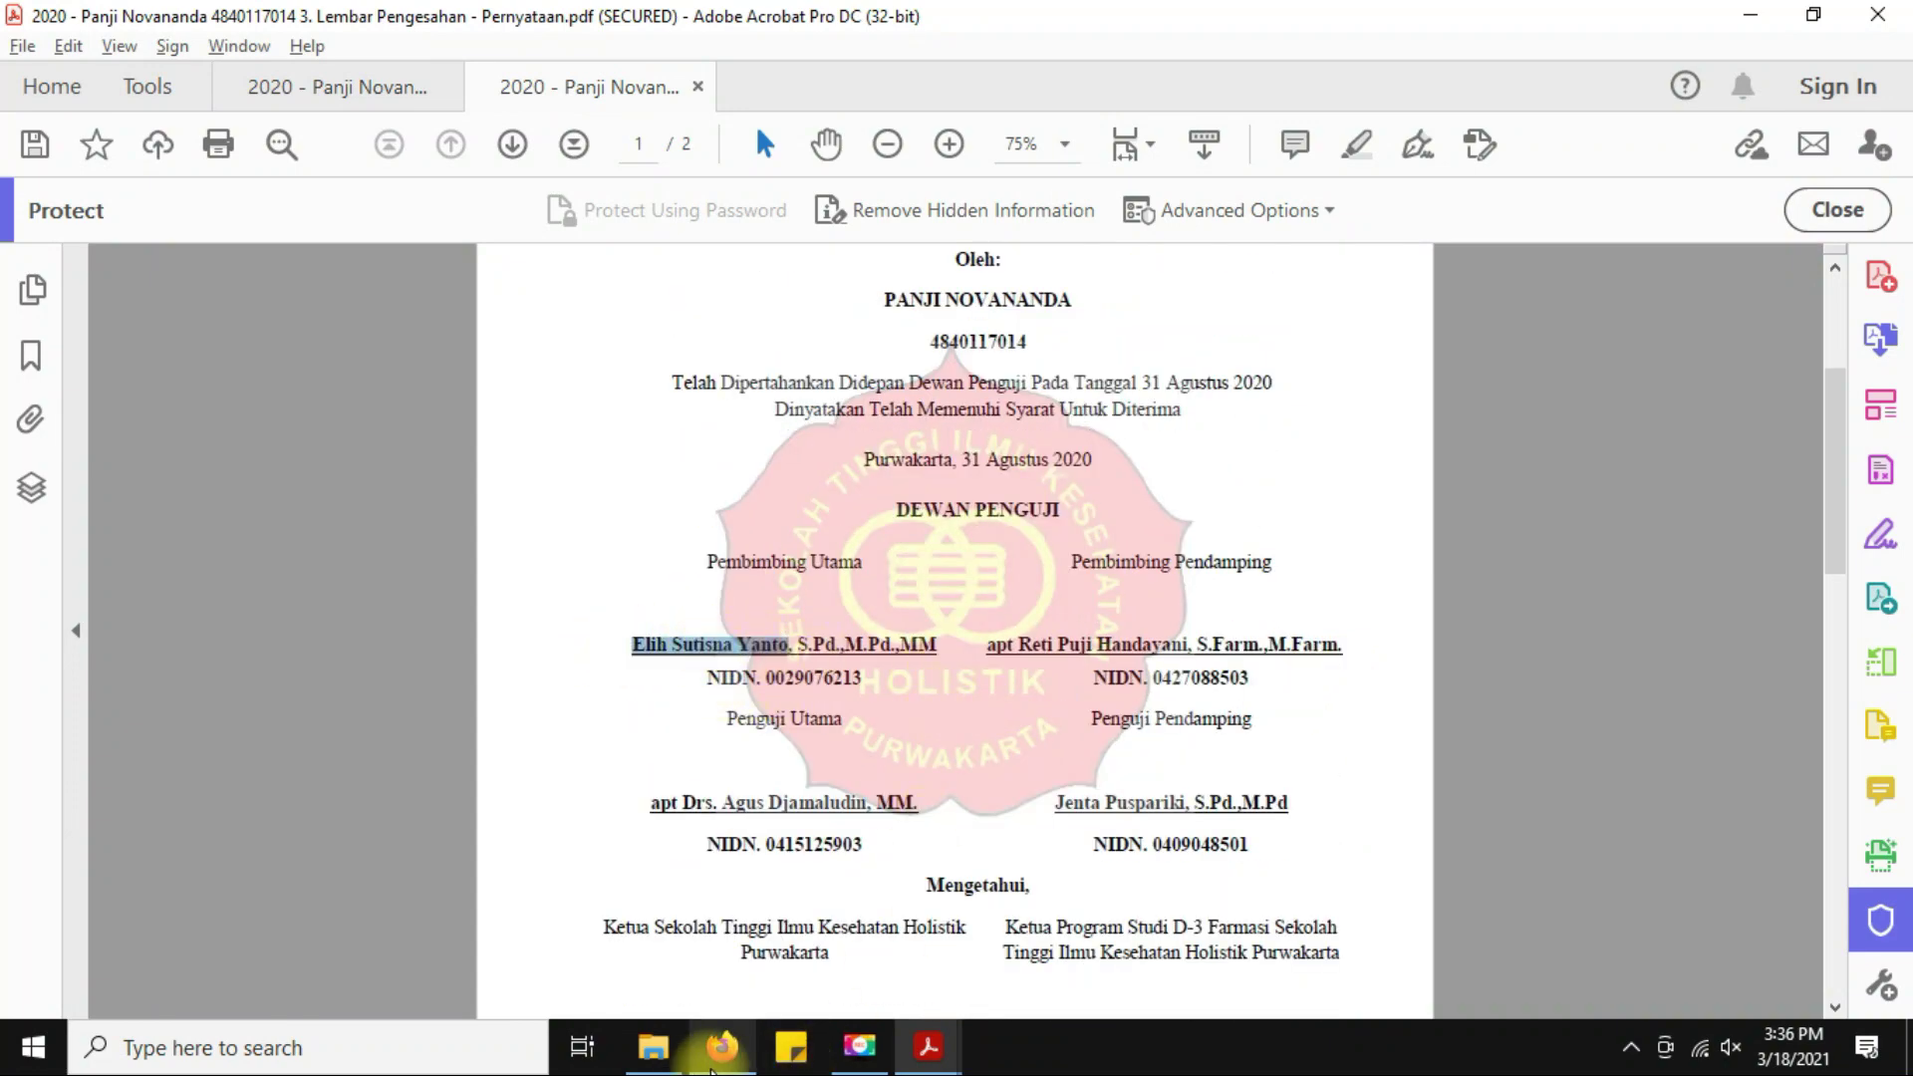
left_click(723, 1047)
Clear the supervisor name that was mistakenly pasted into Contact Email.
key("ctrl+v")
left_click_drag(619, 477, 267, 491)
key("BackSpace")
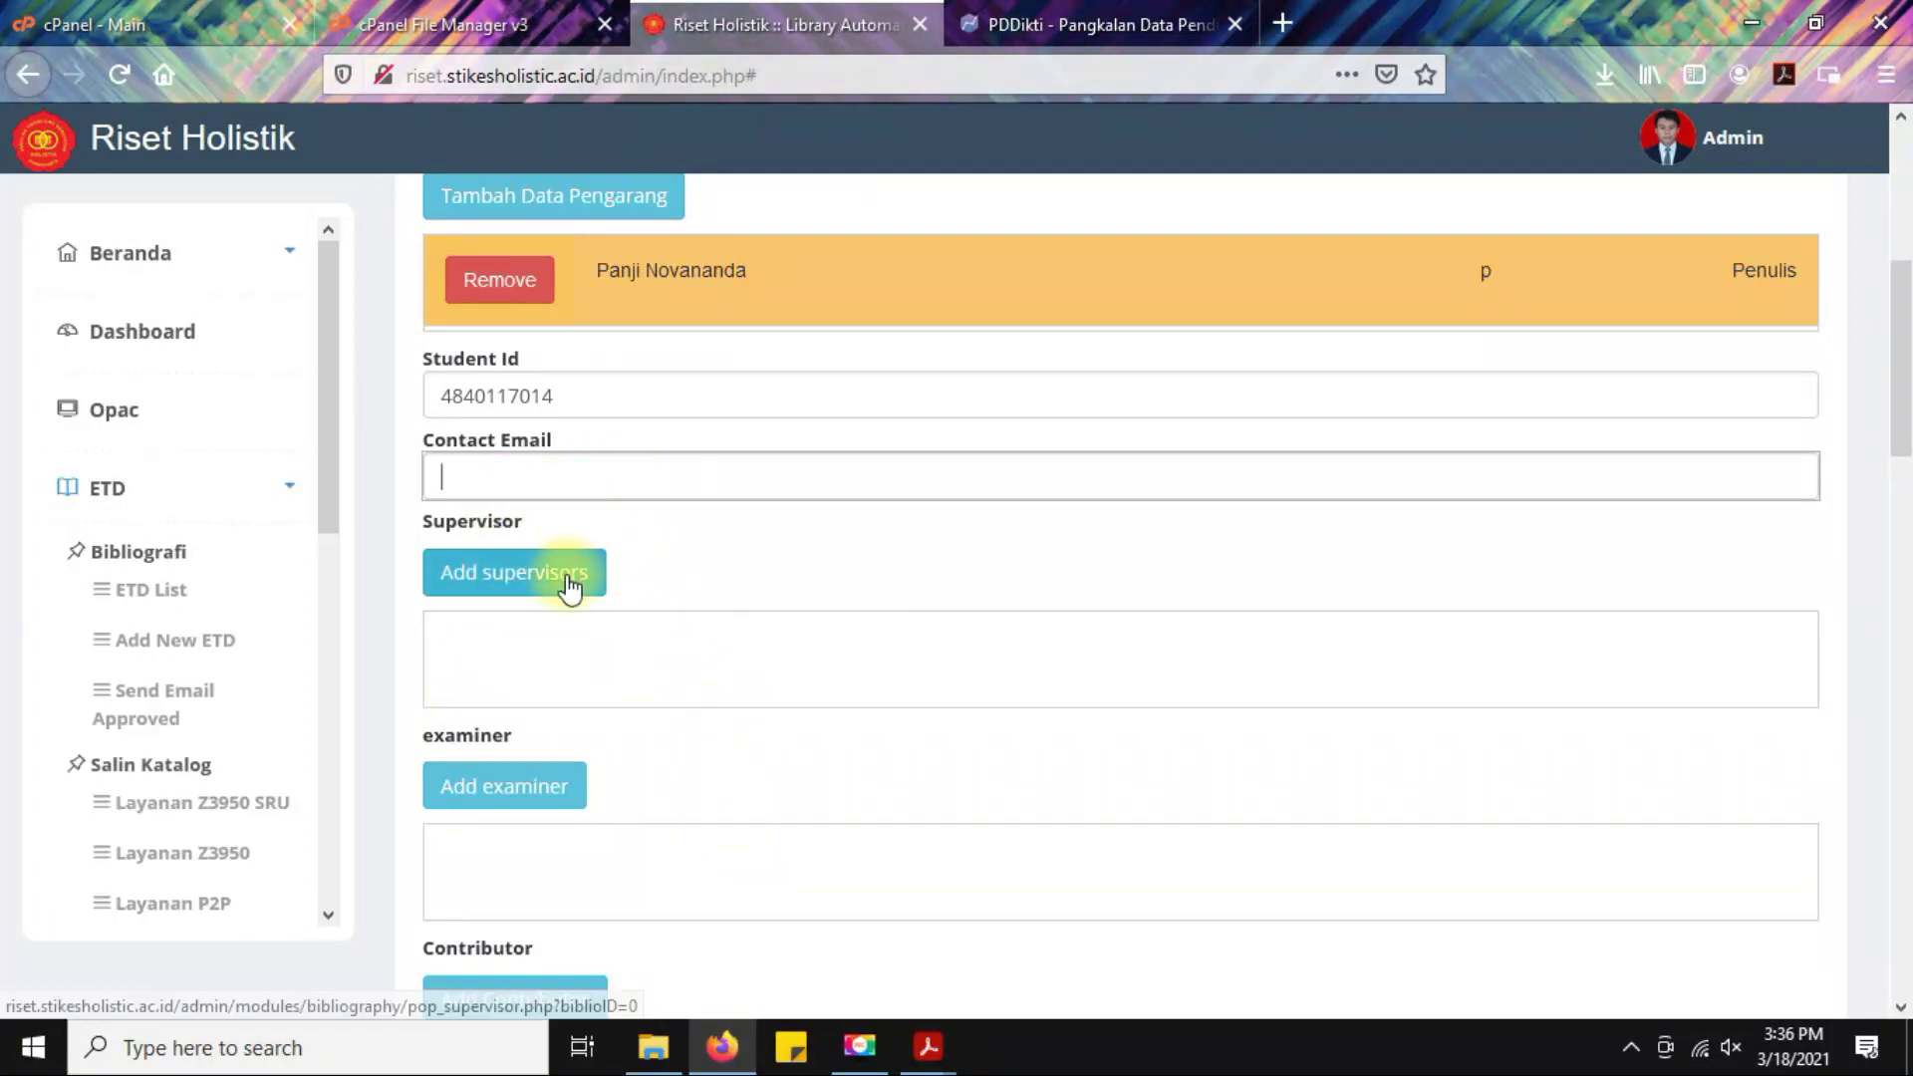
Find the main supervisor in Add Supervisor by name and NIDN from the approval sheet.
left_click(566, 575)
left_click(832, 482)
key("ctrl+v")
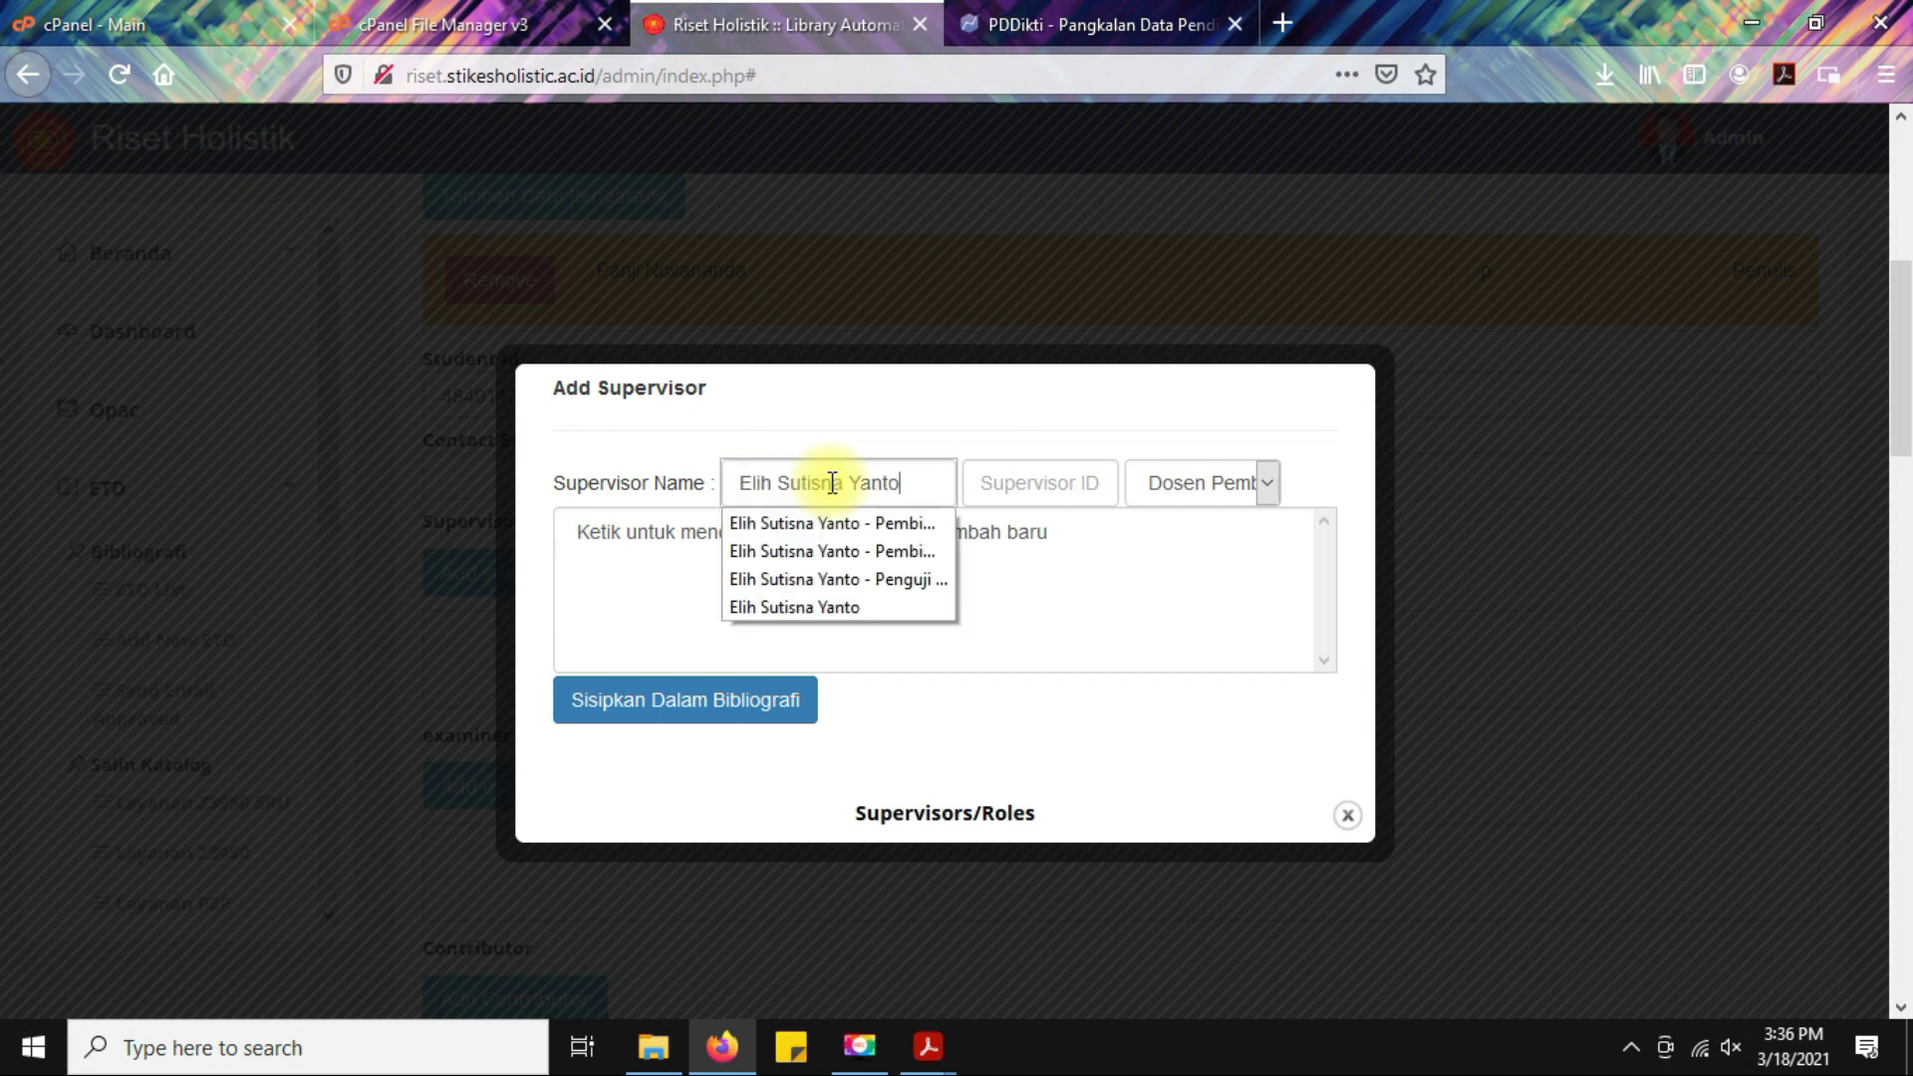
left_click(1056, 489)
key("alt+Tab")
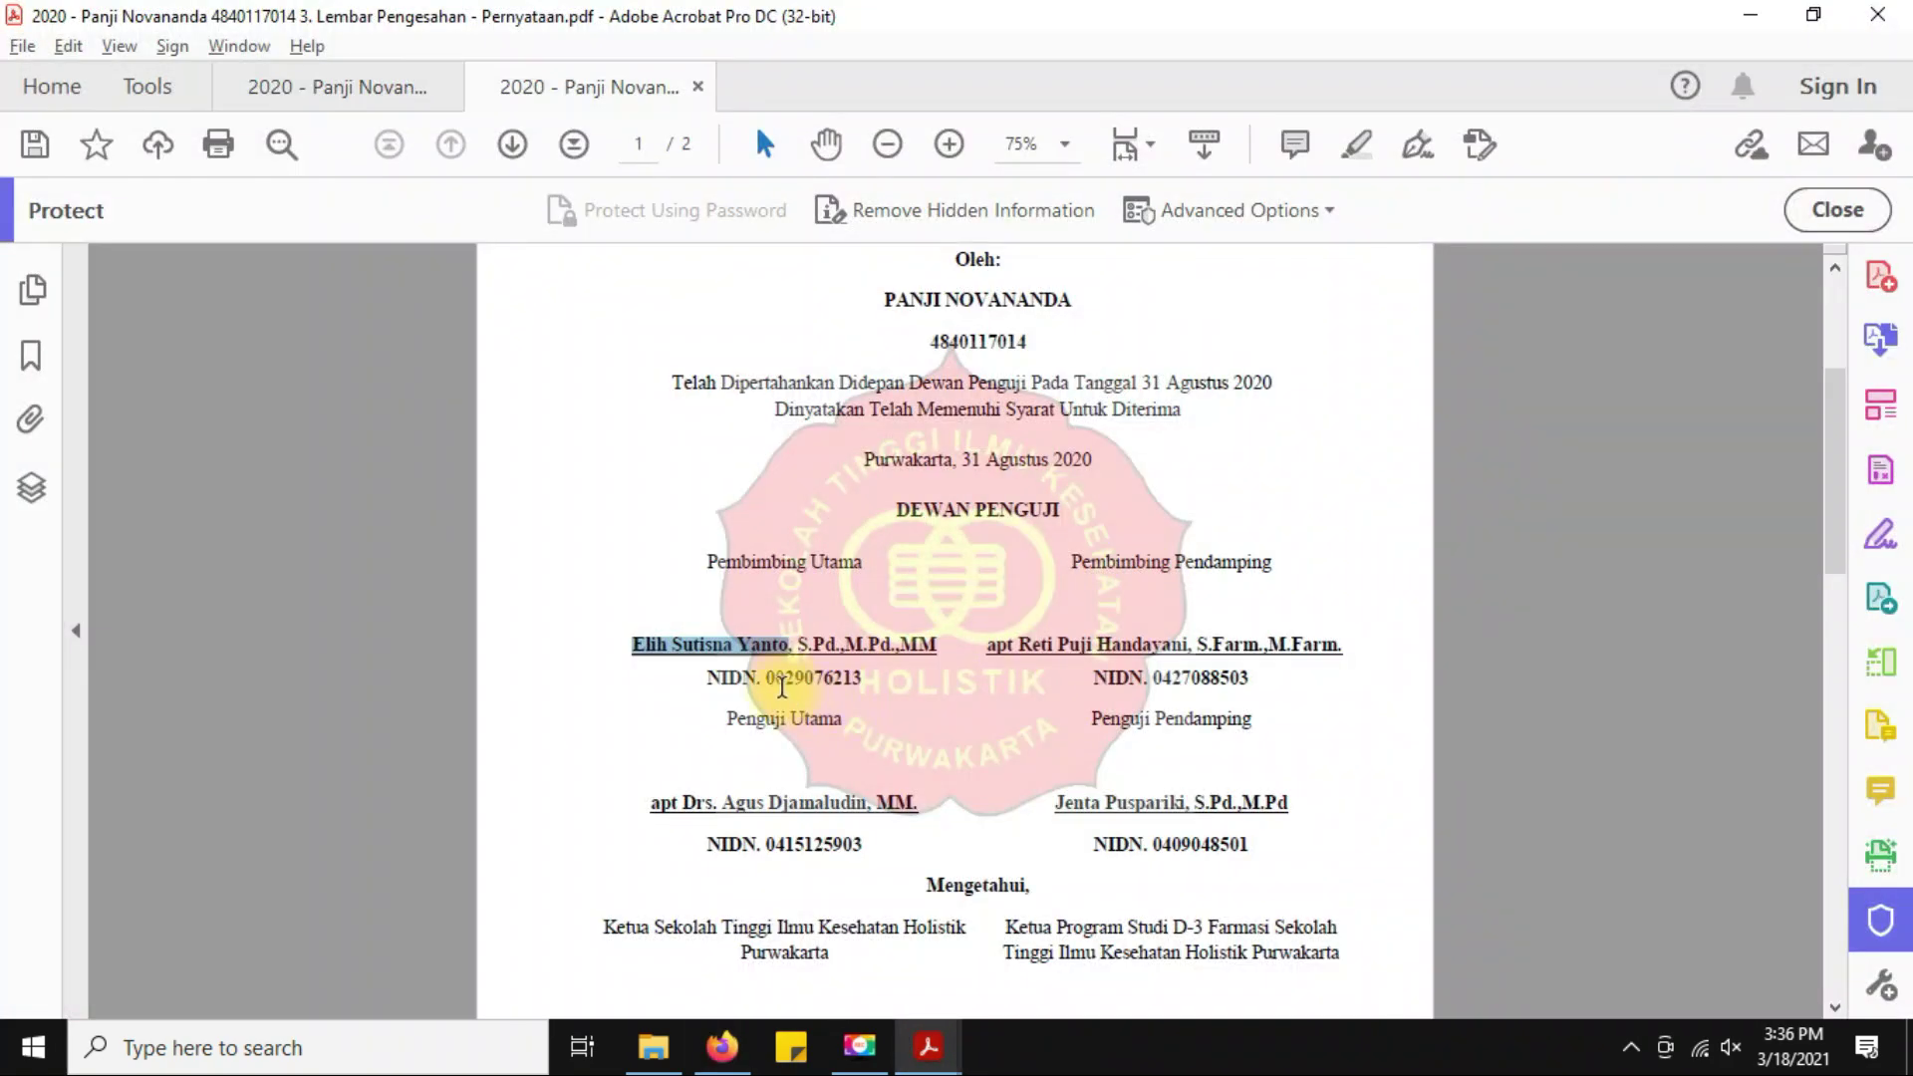
left_click_drag(774, 678, 823, 676)
left_click(823, 681)
left_click_drag(767, 674, 863, 678)
key("alt+Tab")
left_click(835, 535)
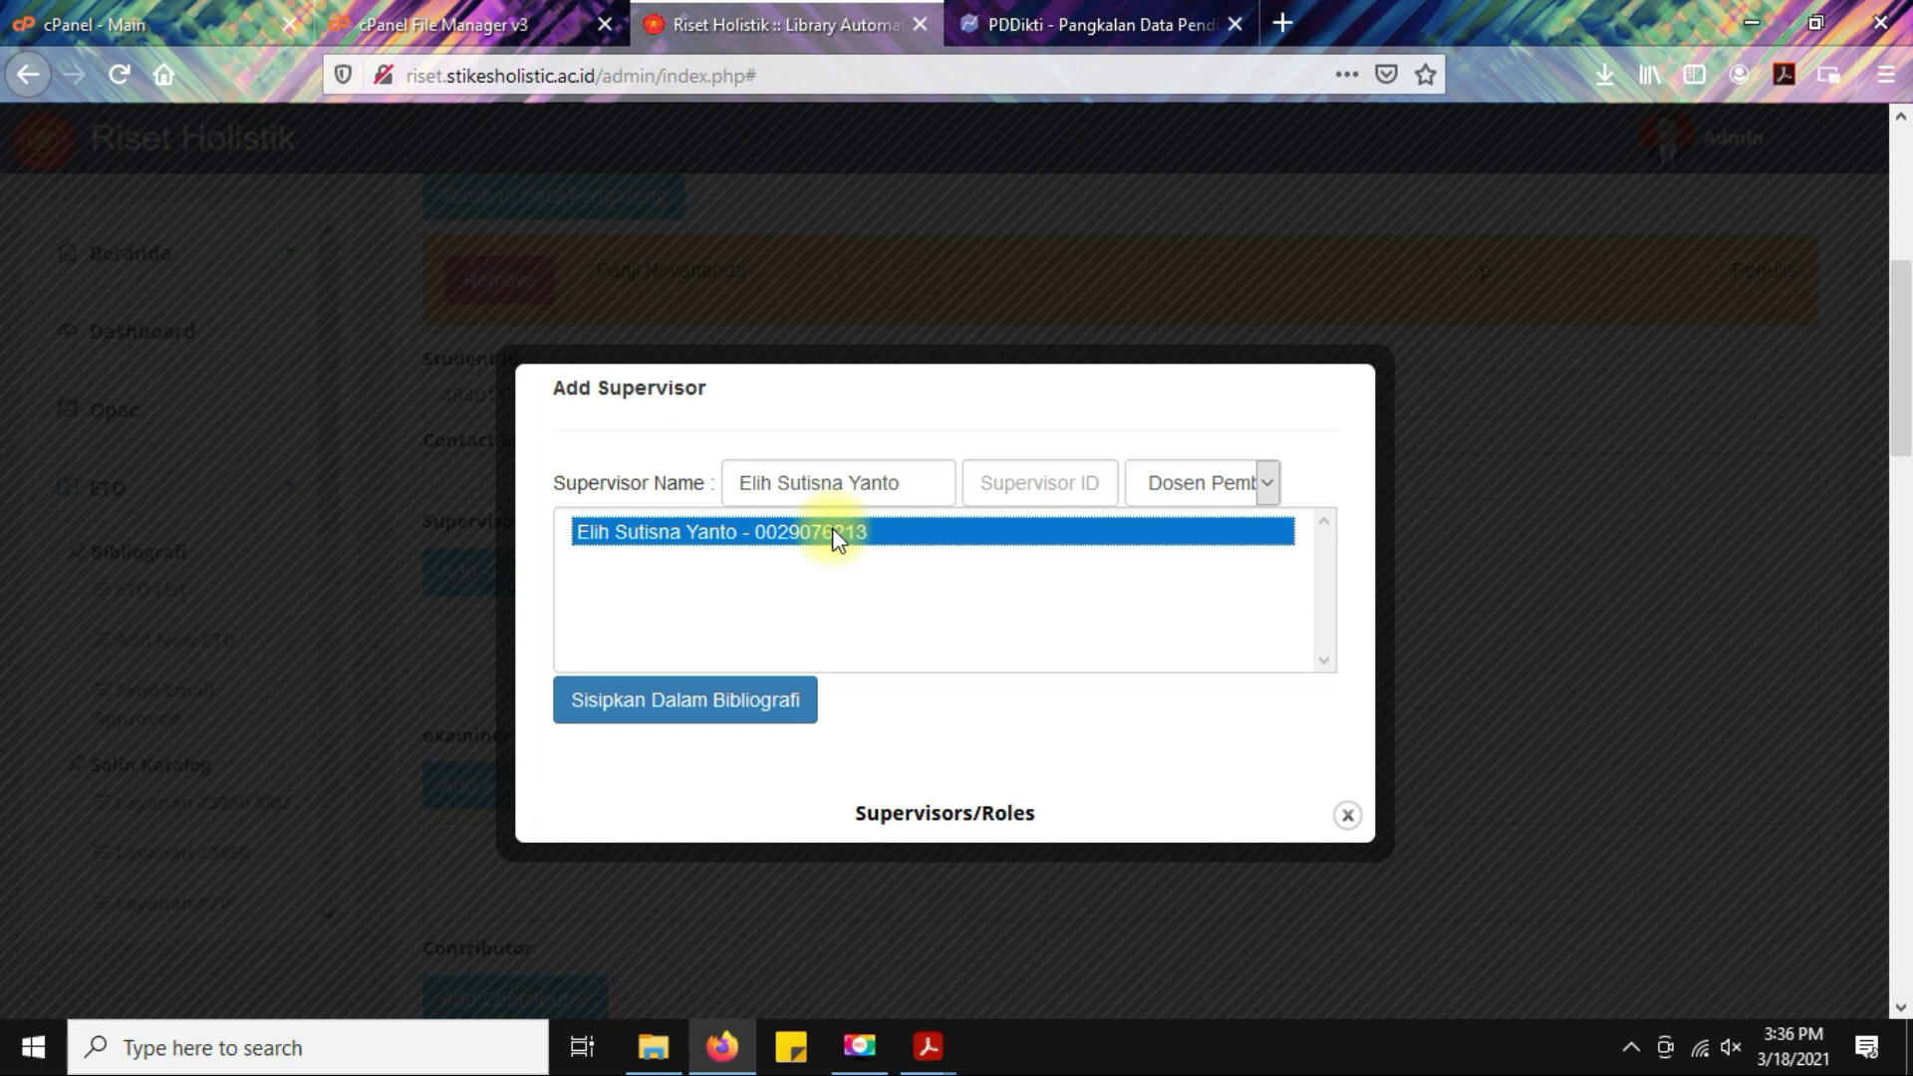
Insert the main supervisor into the bibliography as Dosen Pembimbing 1.
left_click(1264, 486)
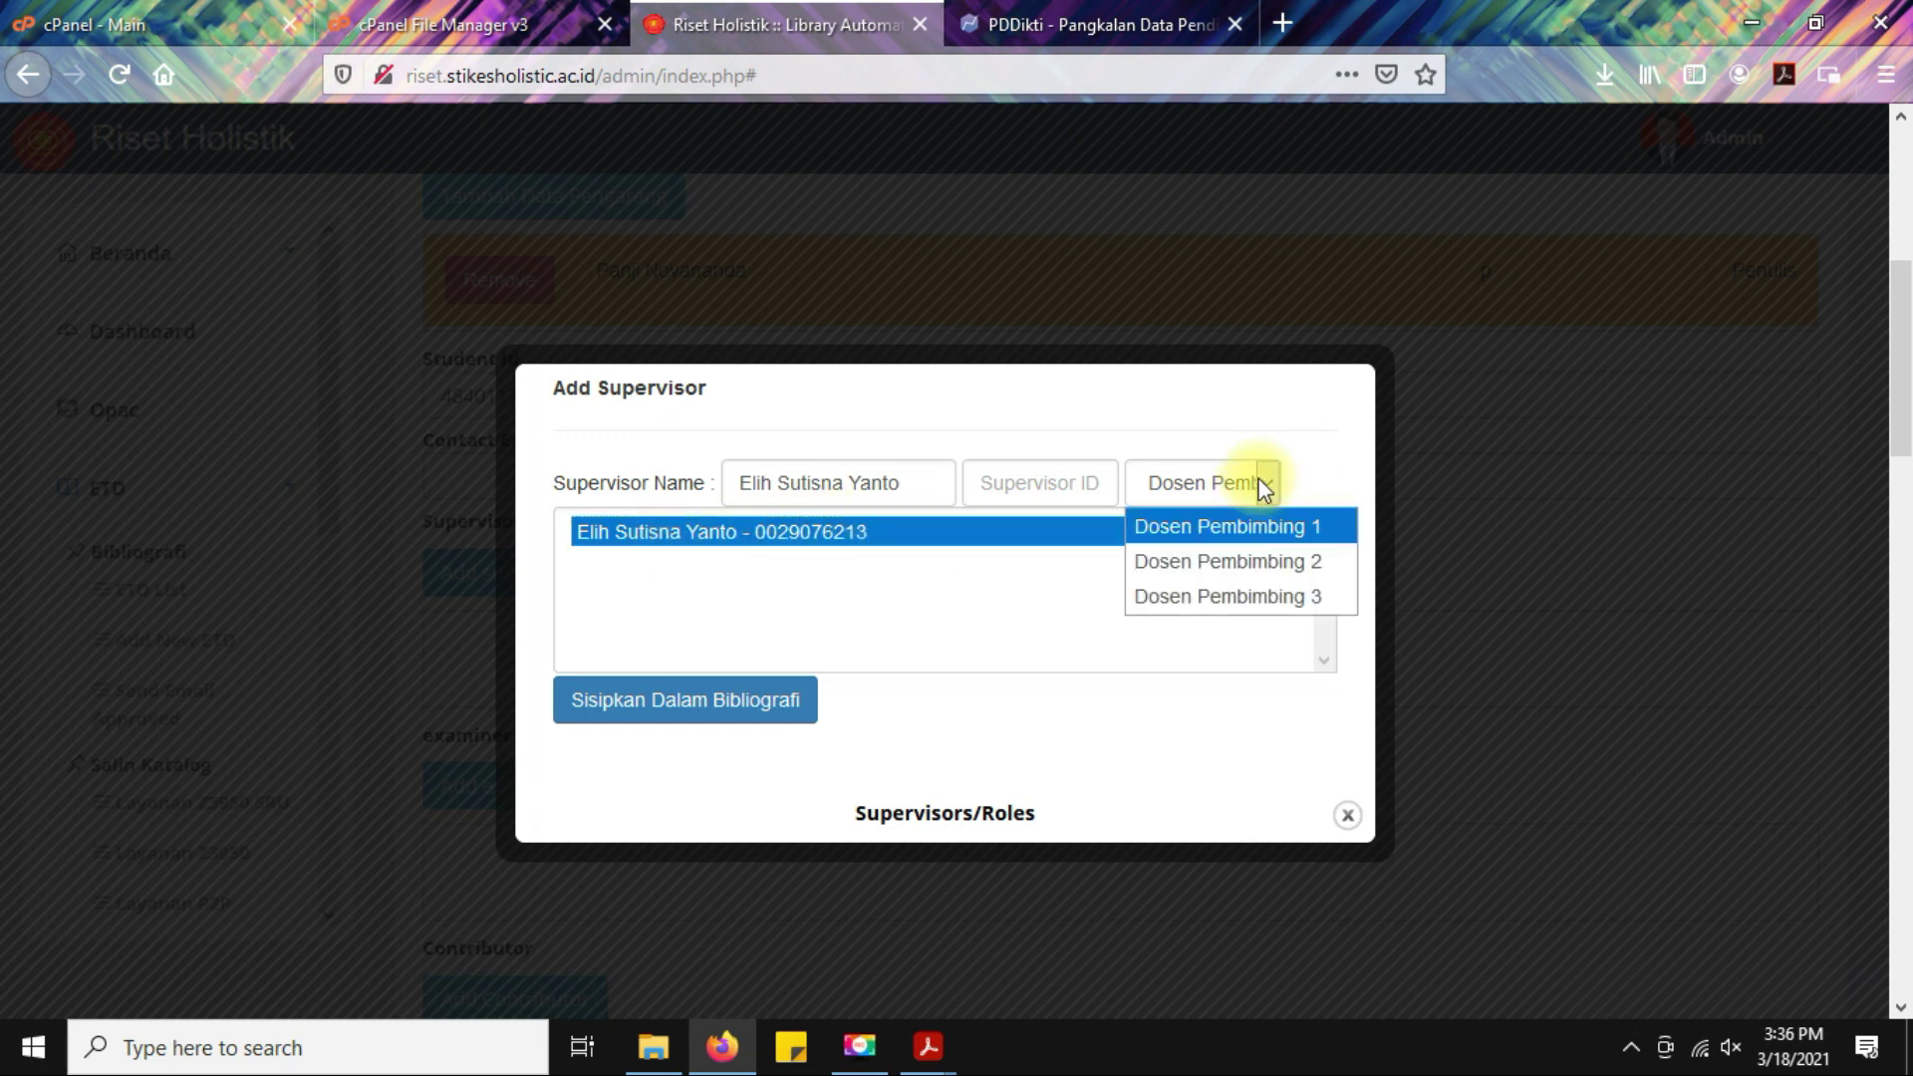
left_click(1257, 524)
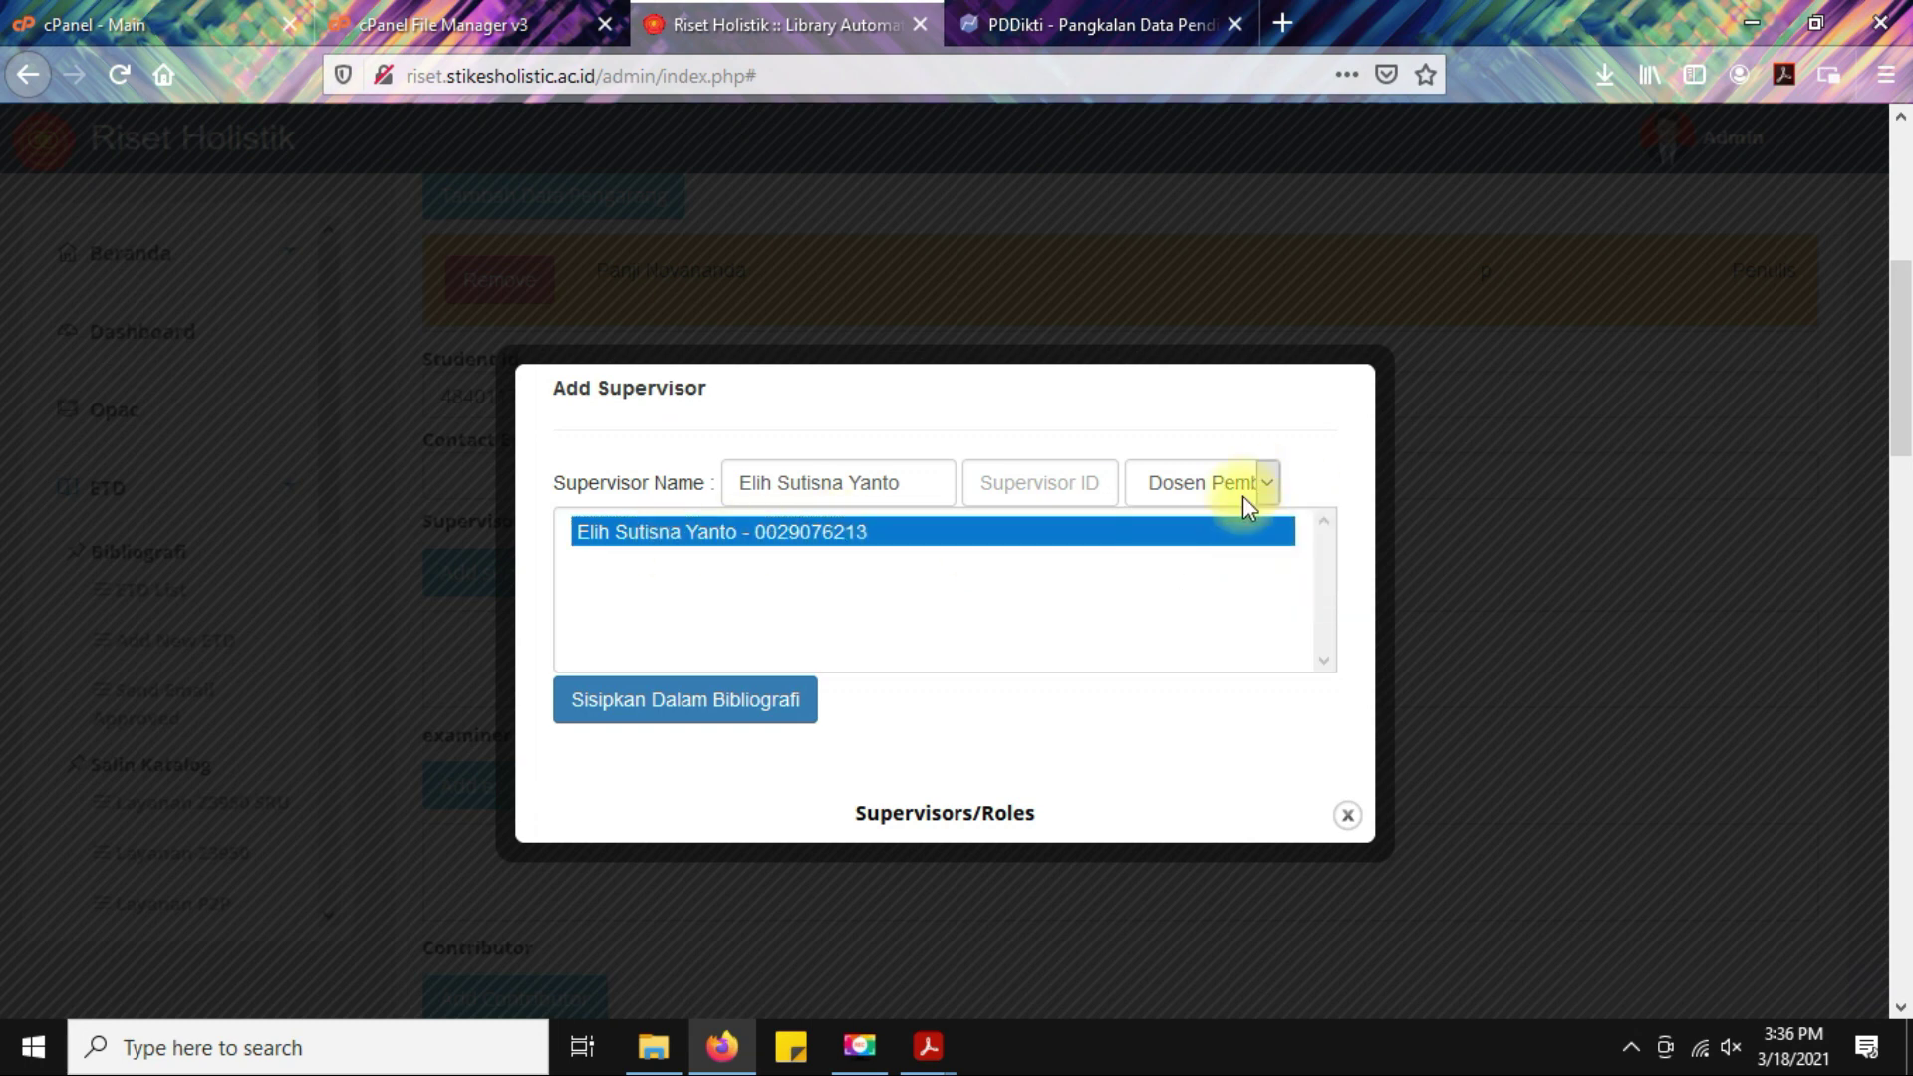
left_click(683, 703)
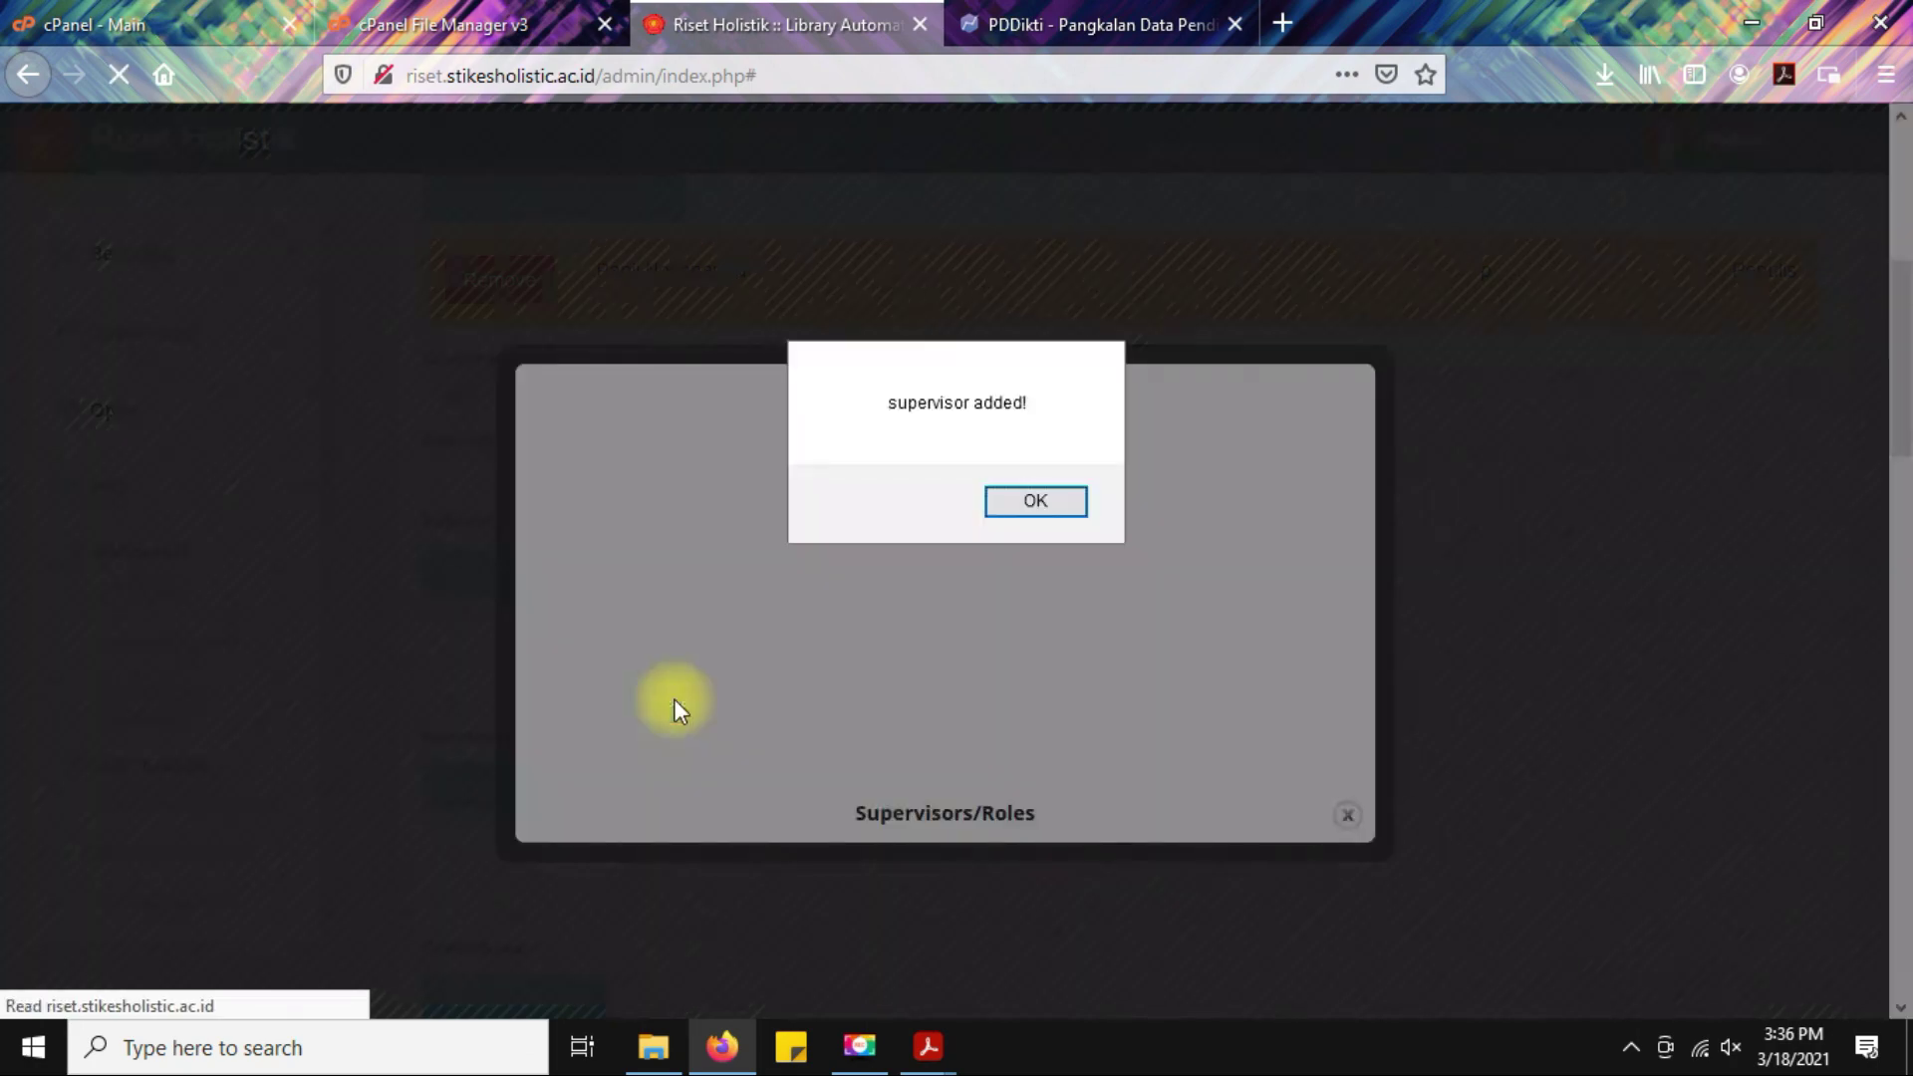
left_click(1056, 512)
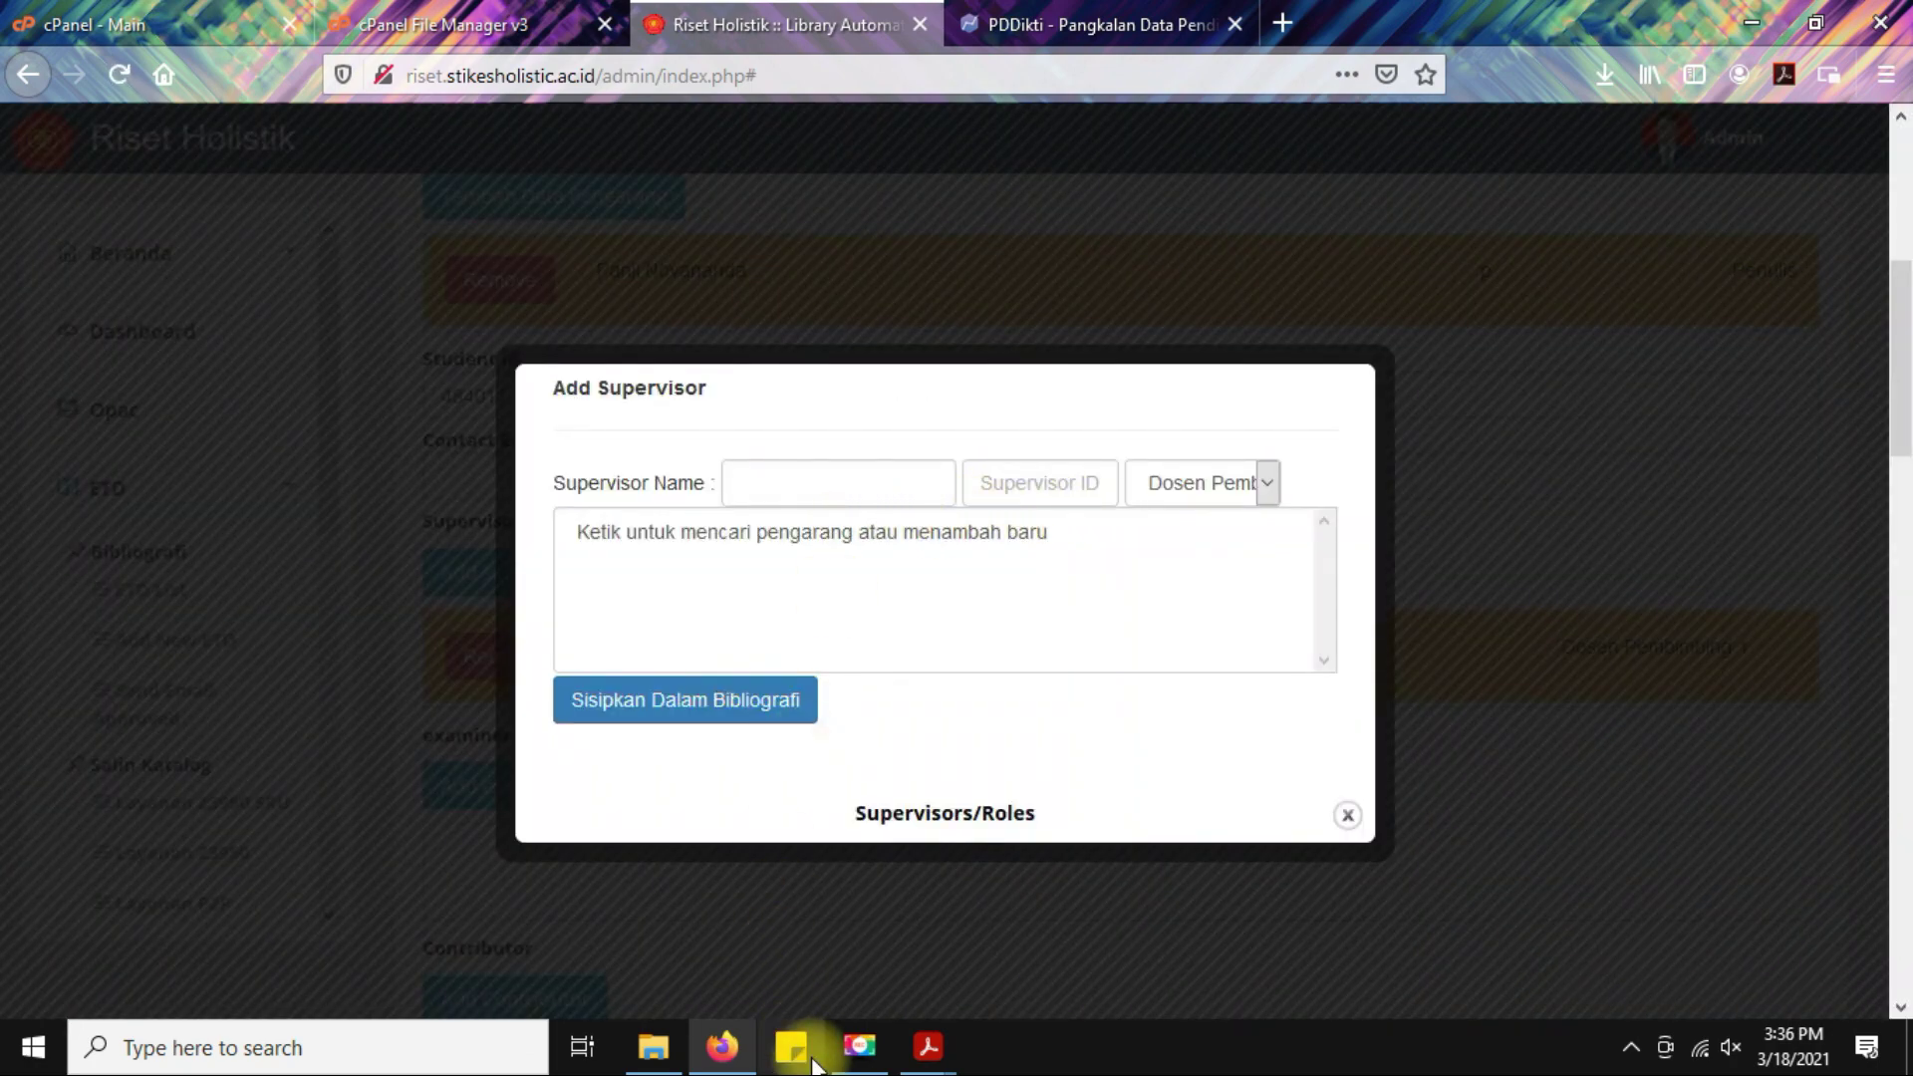
Copy the second supervisor's name from the approval sheet and select the matching entry.
mouse_move(930, 1068)
left_click(1078, 932)
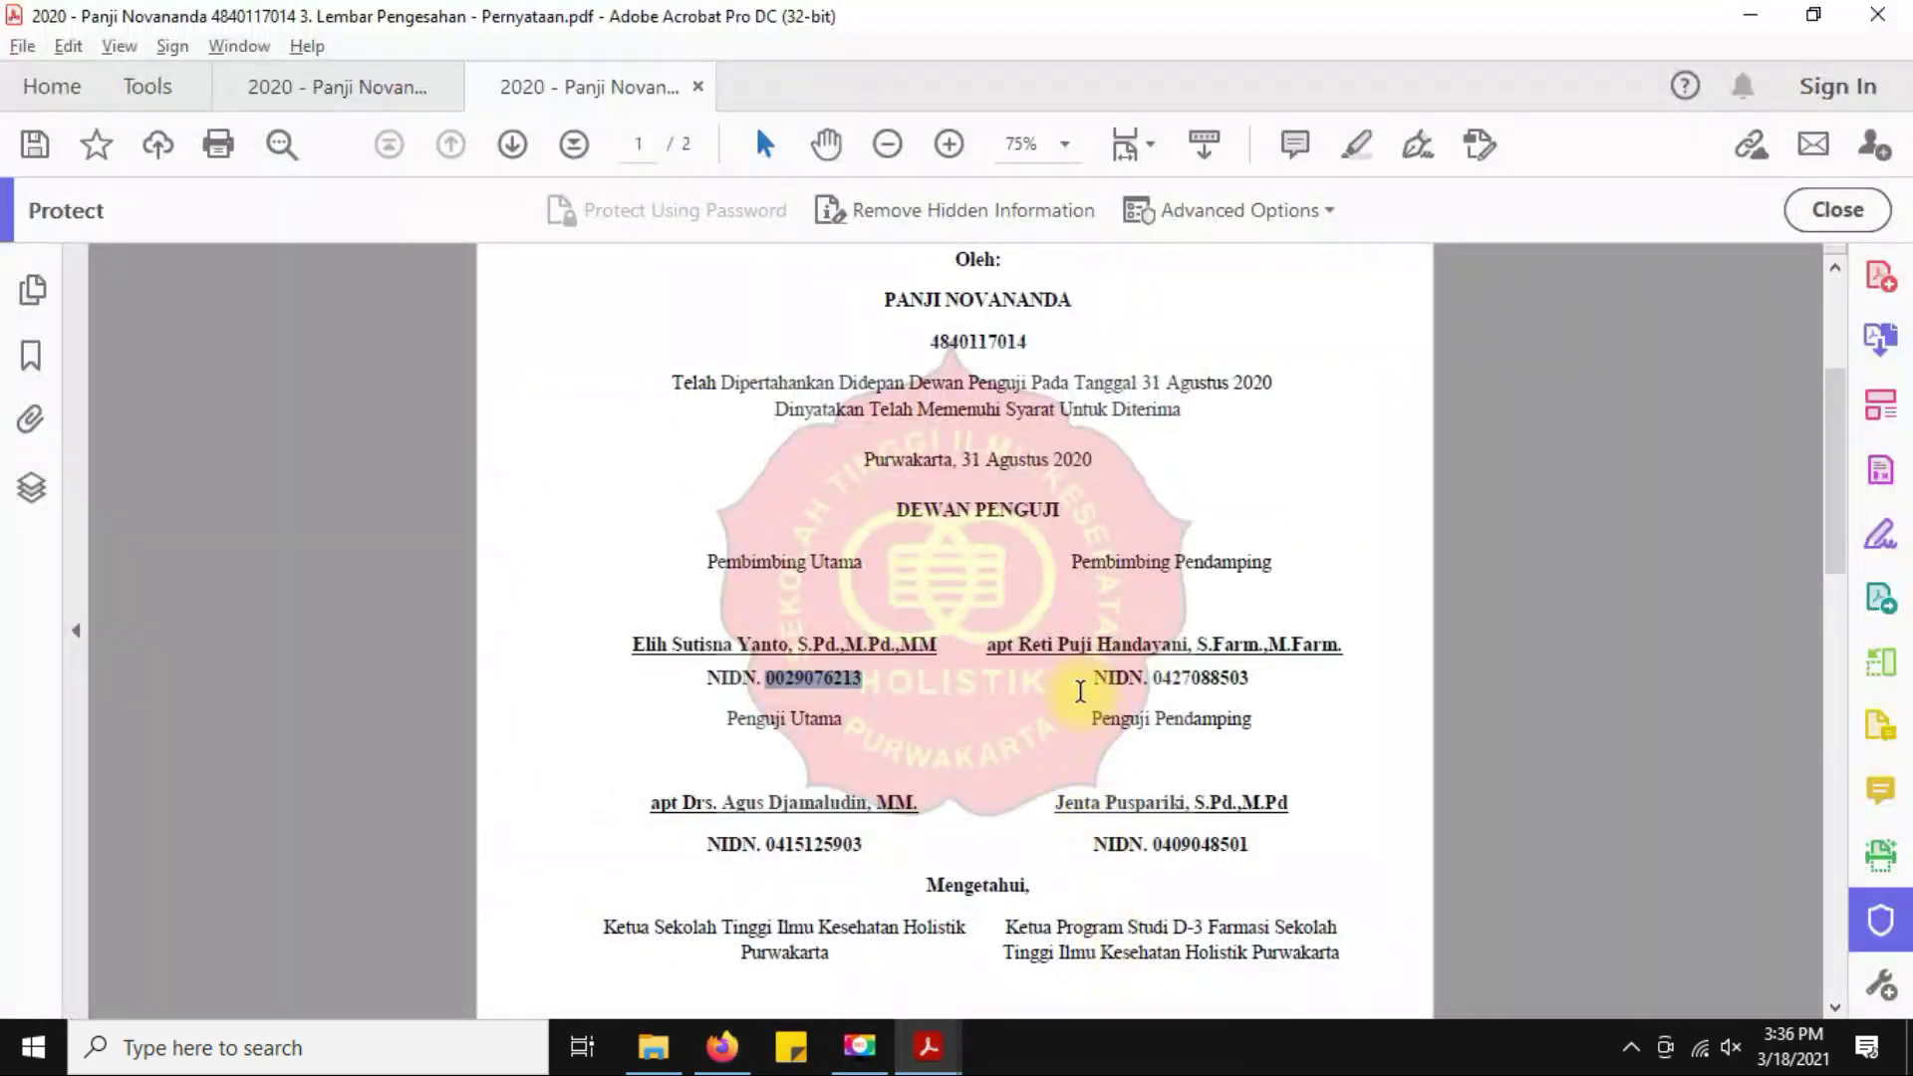
left_click_drag(1020, 640, 1174, 641)
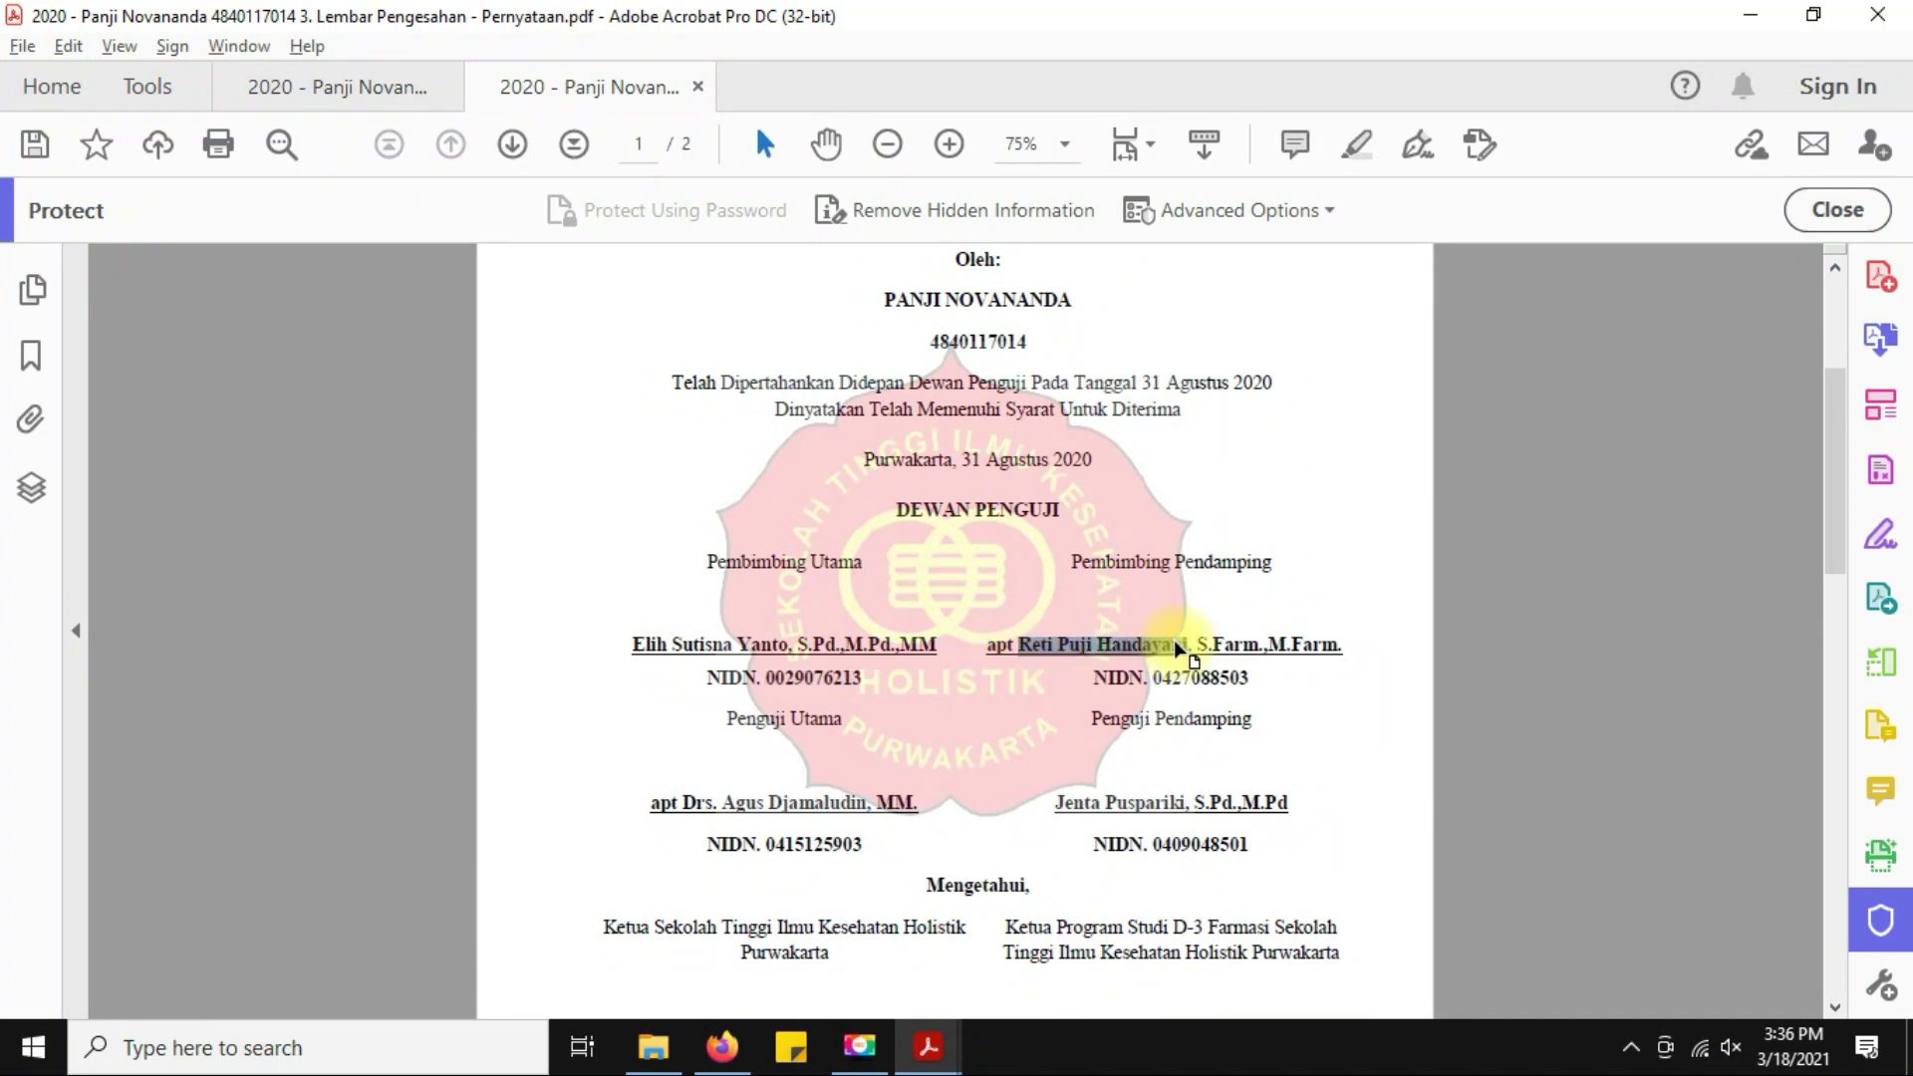
key("alt+Tab")
left_click(803, 483)
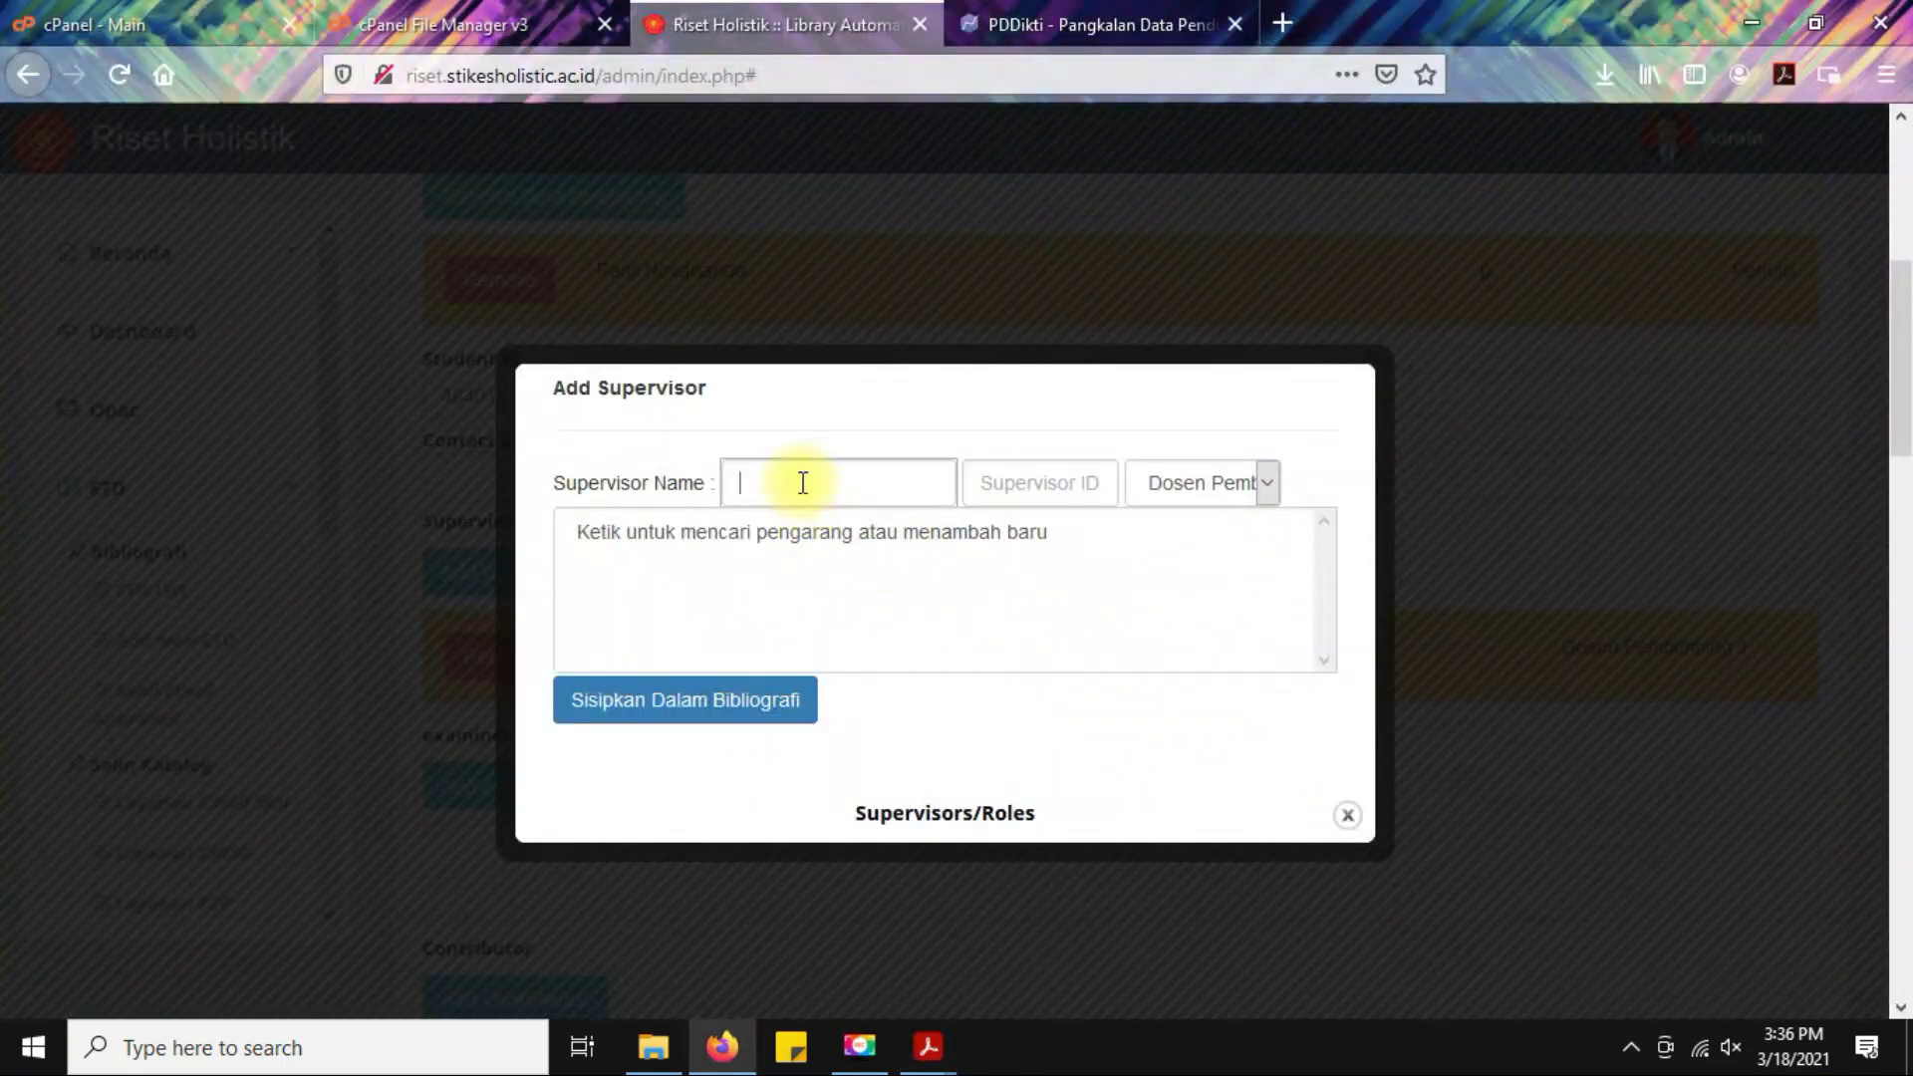
left_click(630, 613)
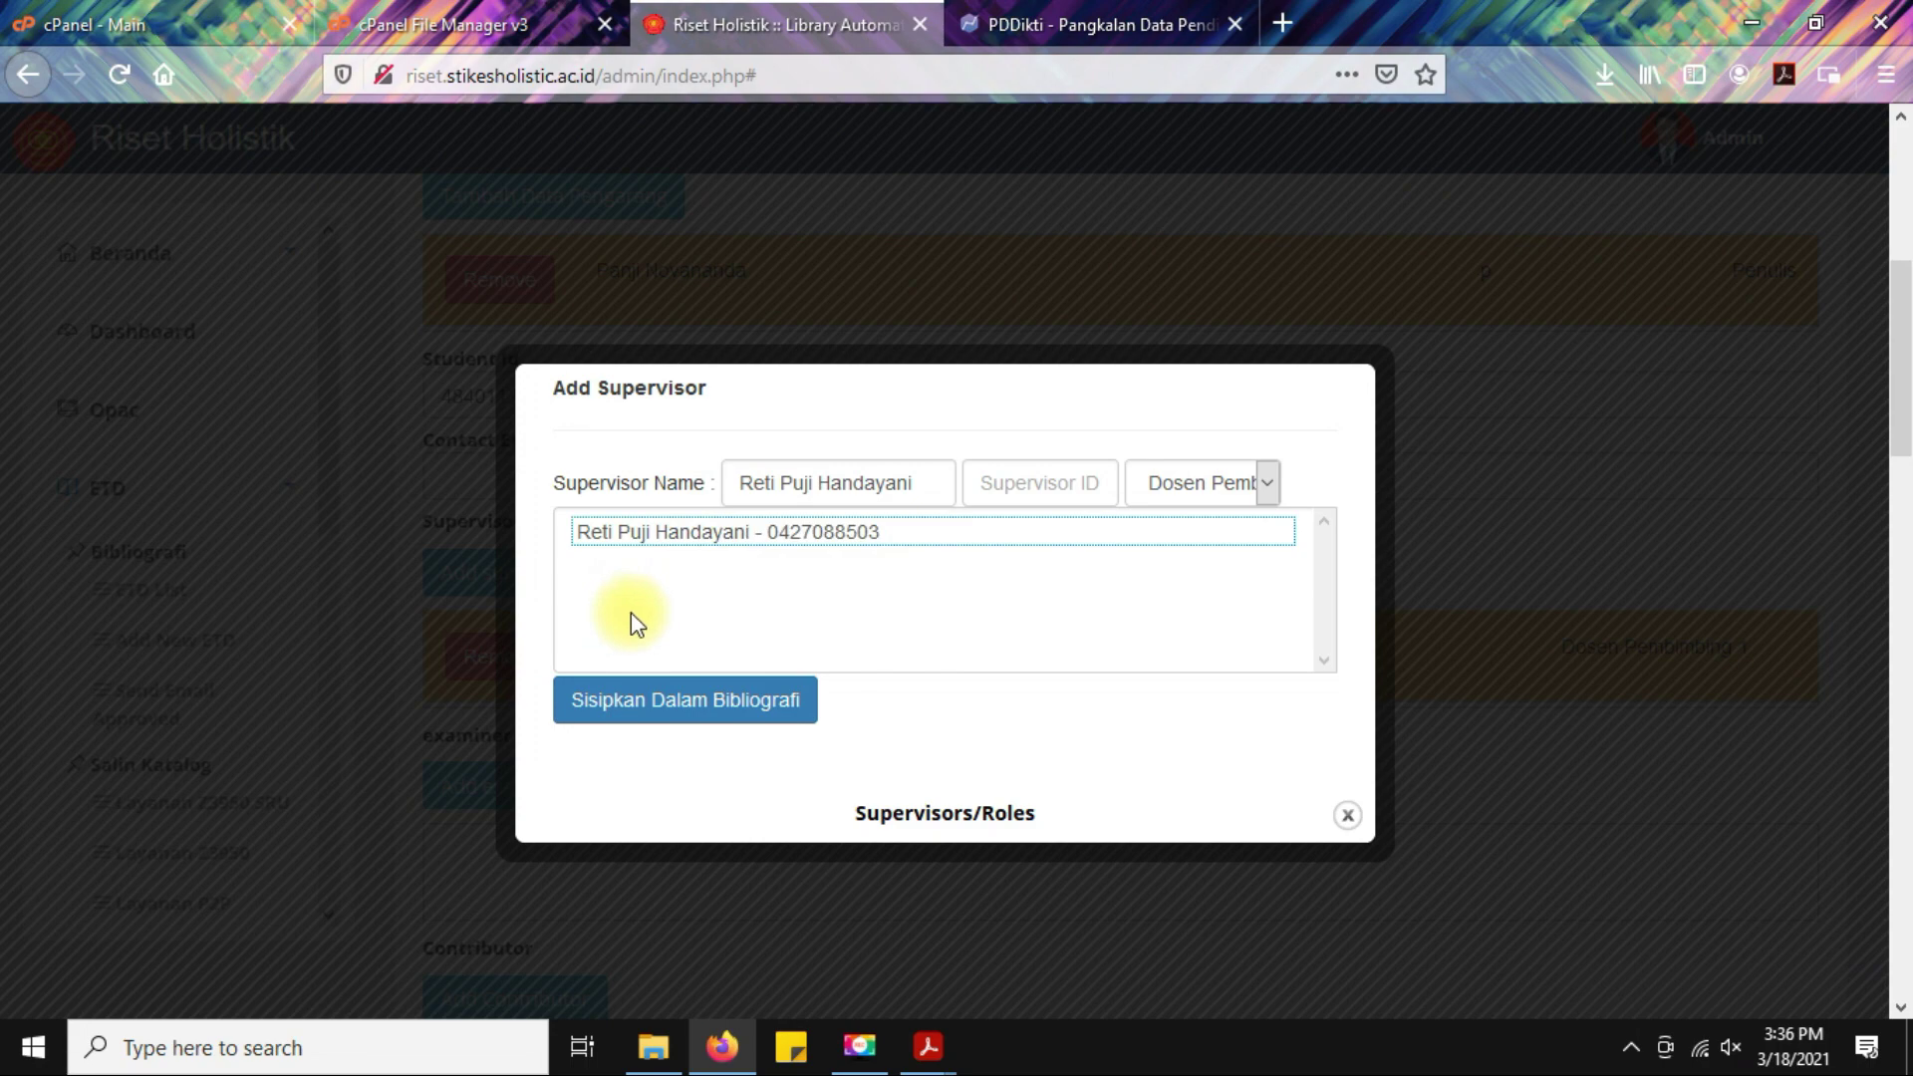
left_click(765, 539)
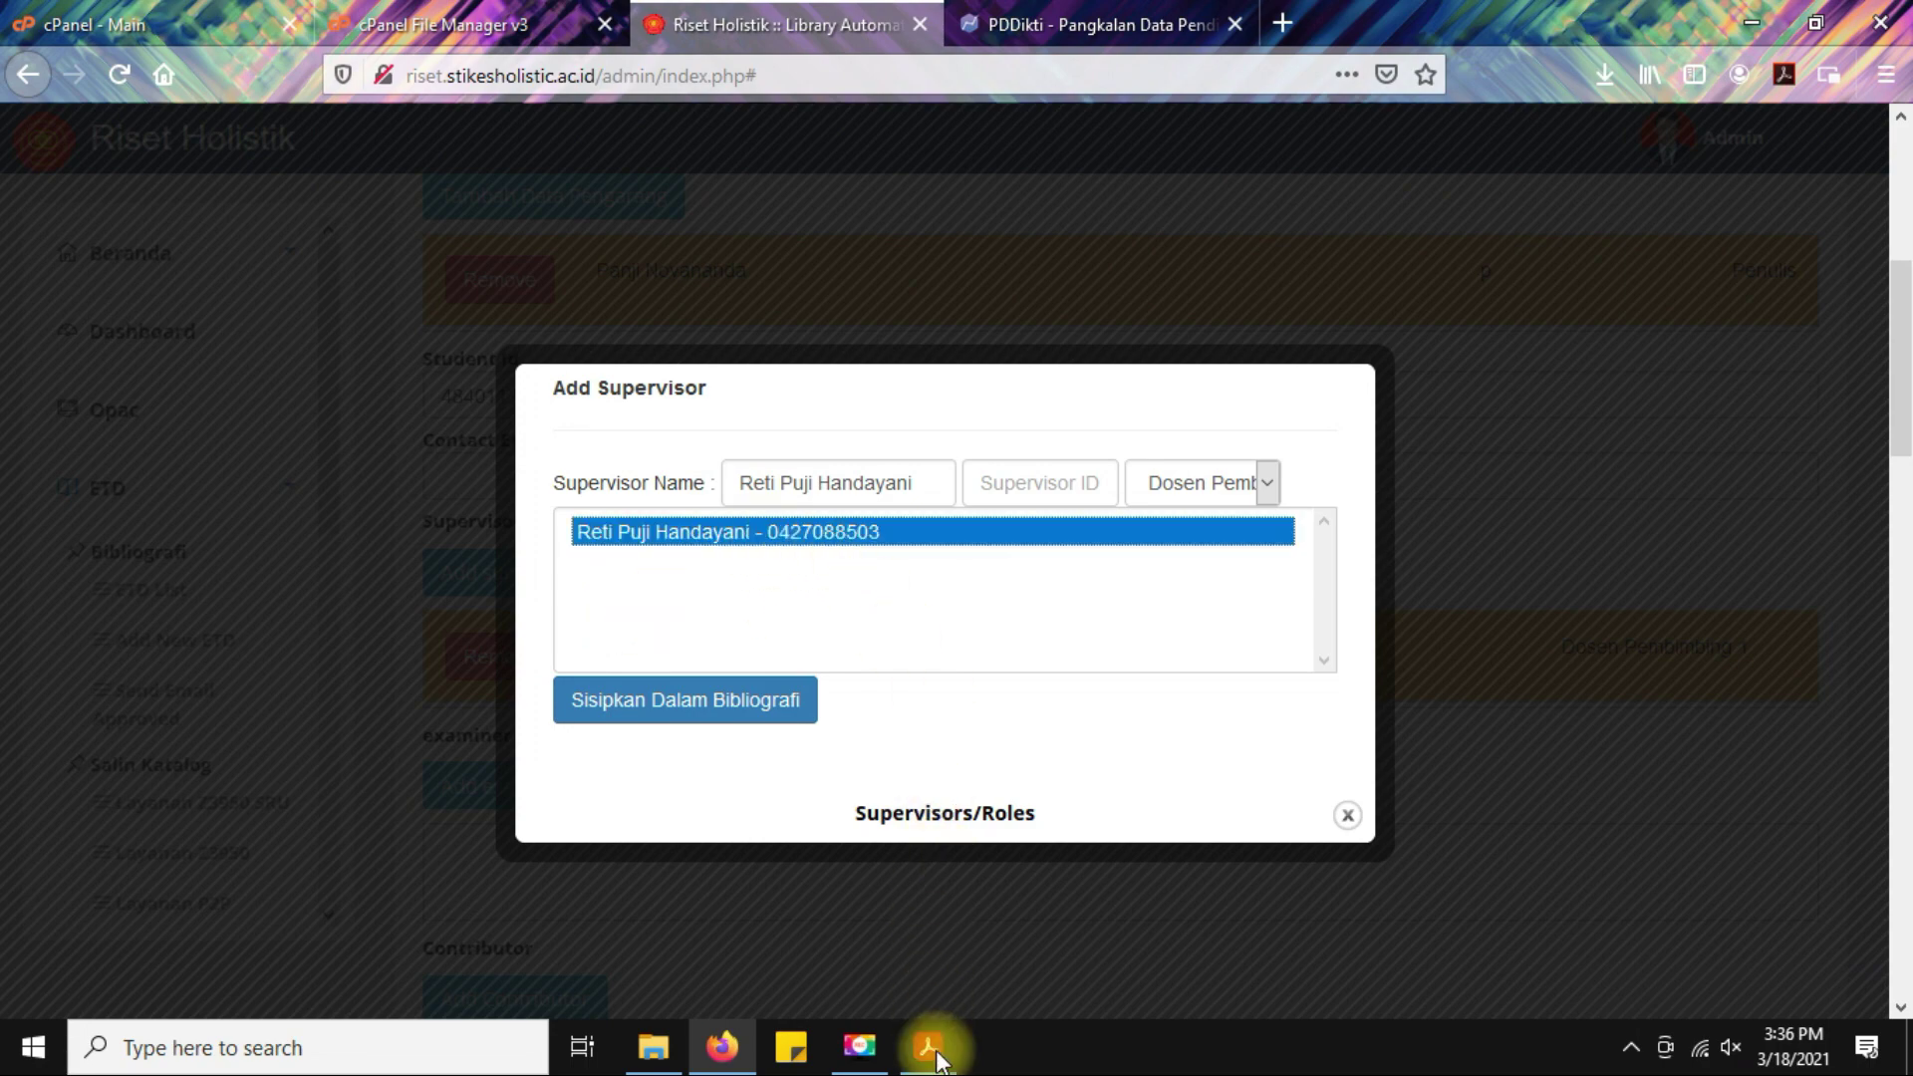
Insert the second supervisor as Dosen Pembimbing 2 and close the Add Supervisor dialog.
mouse_move(928, 1047)
left_click(1081, 952)
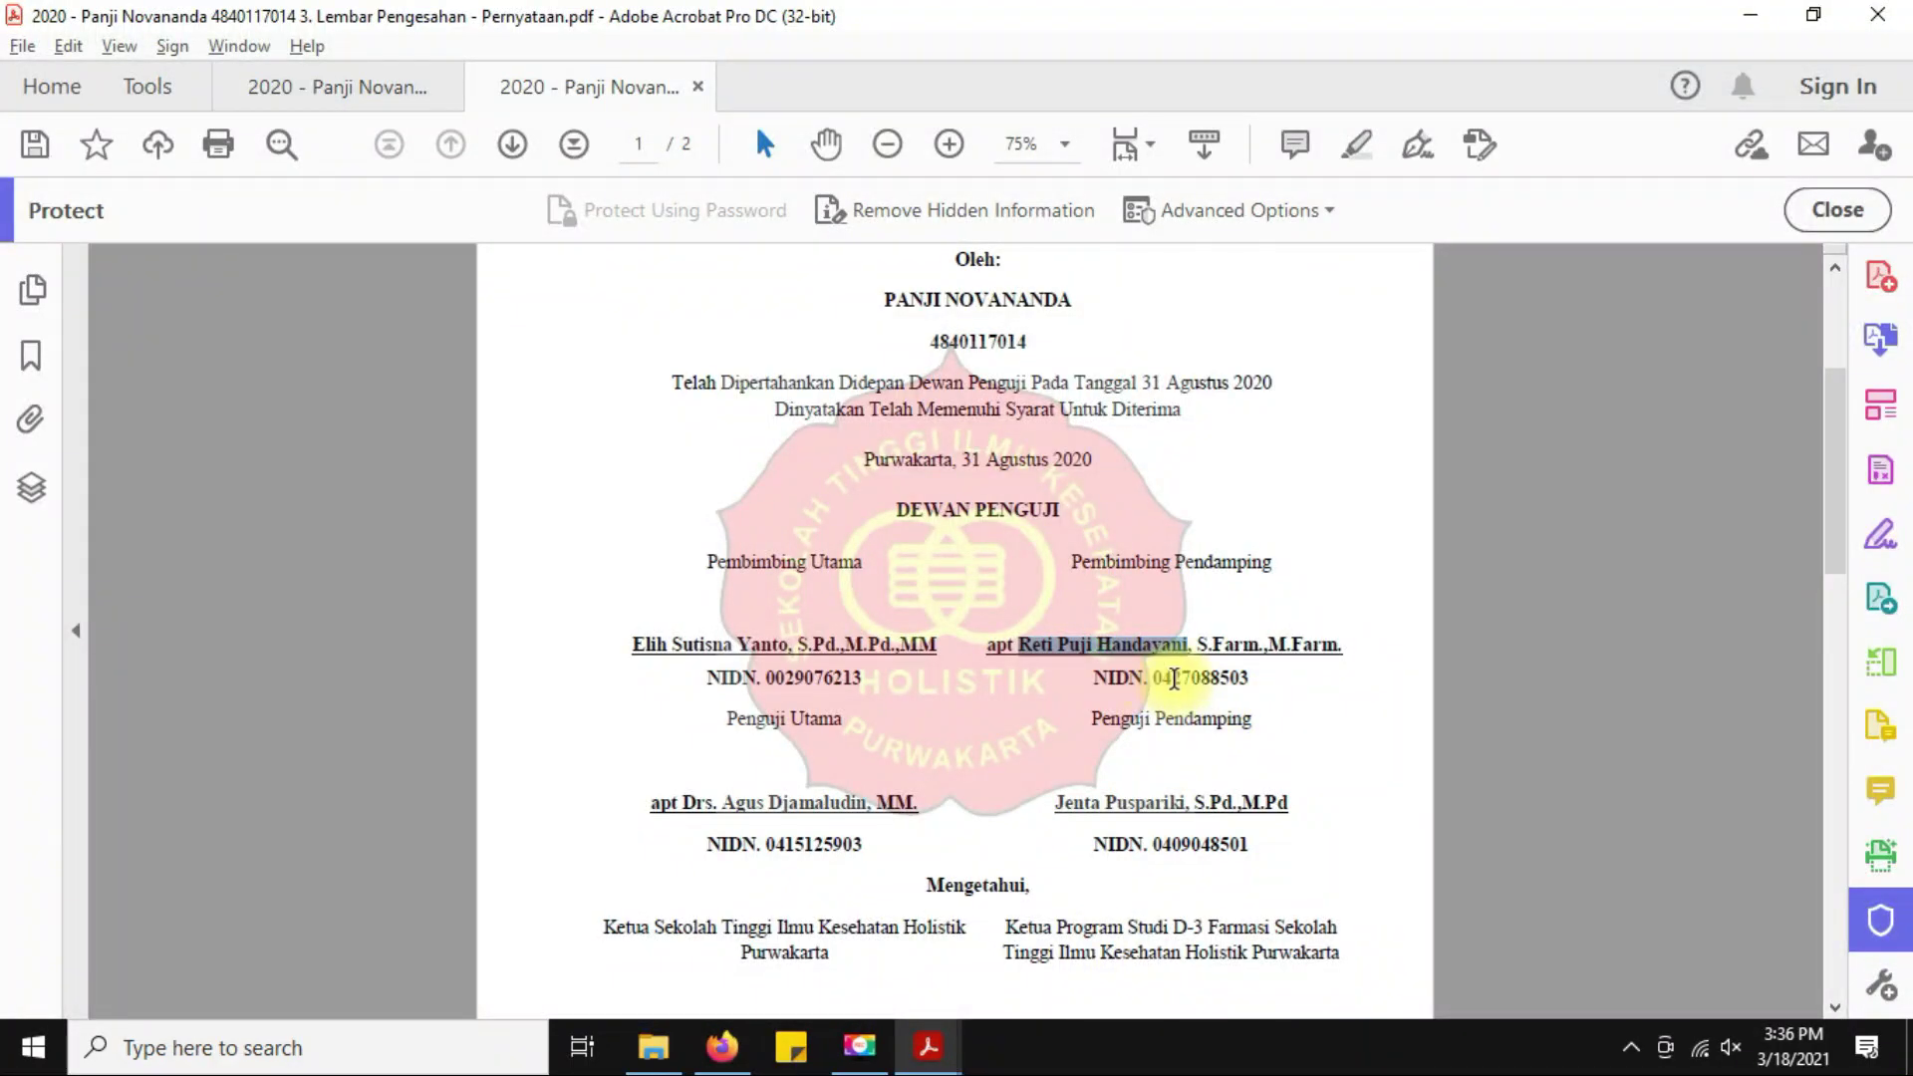
key("alt+Tab")
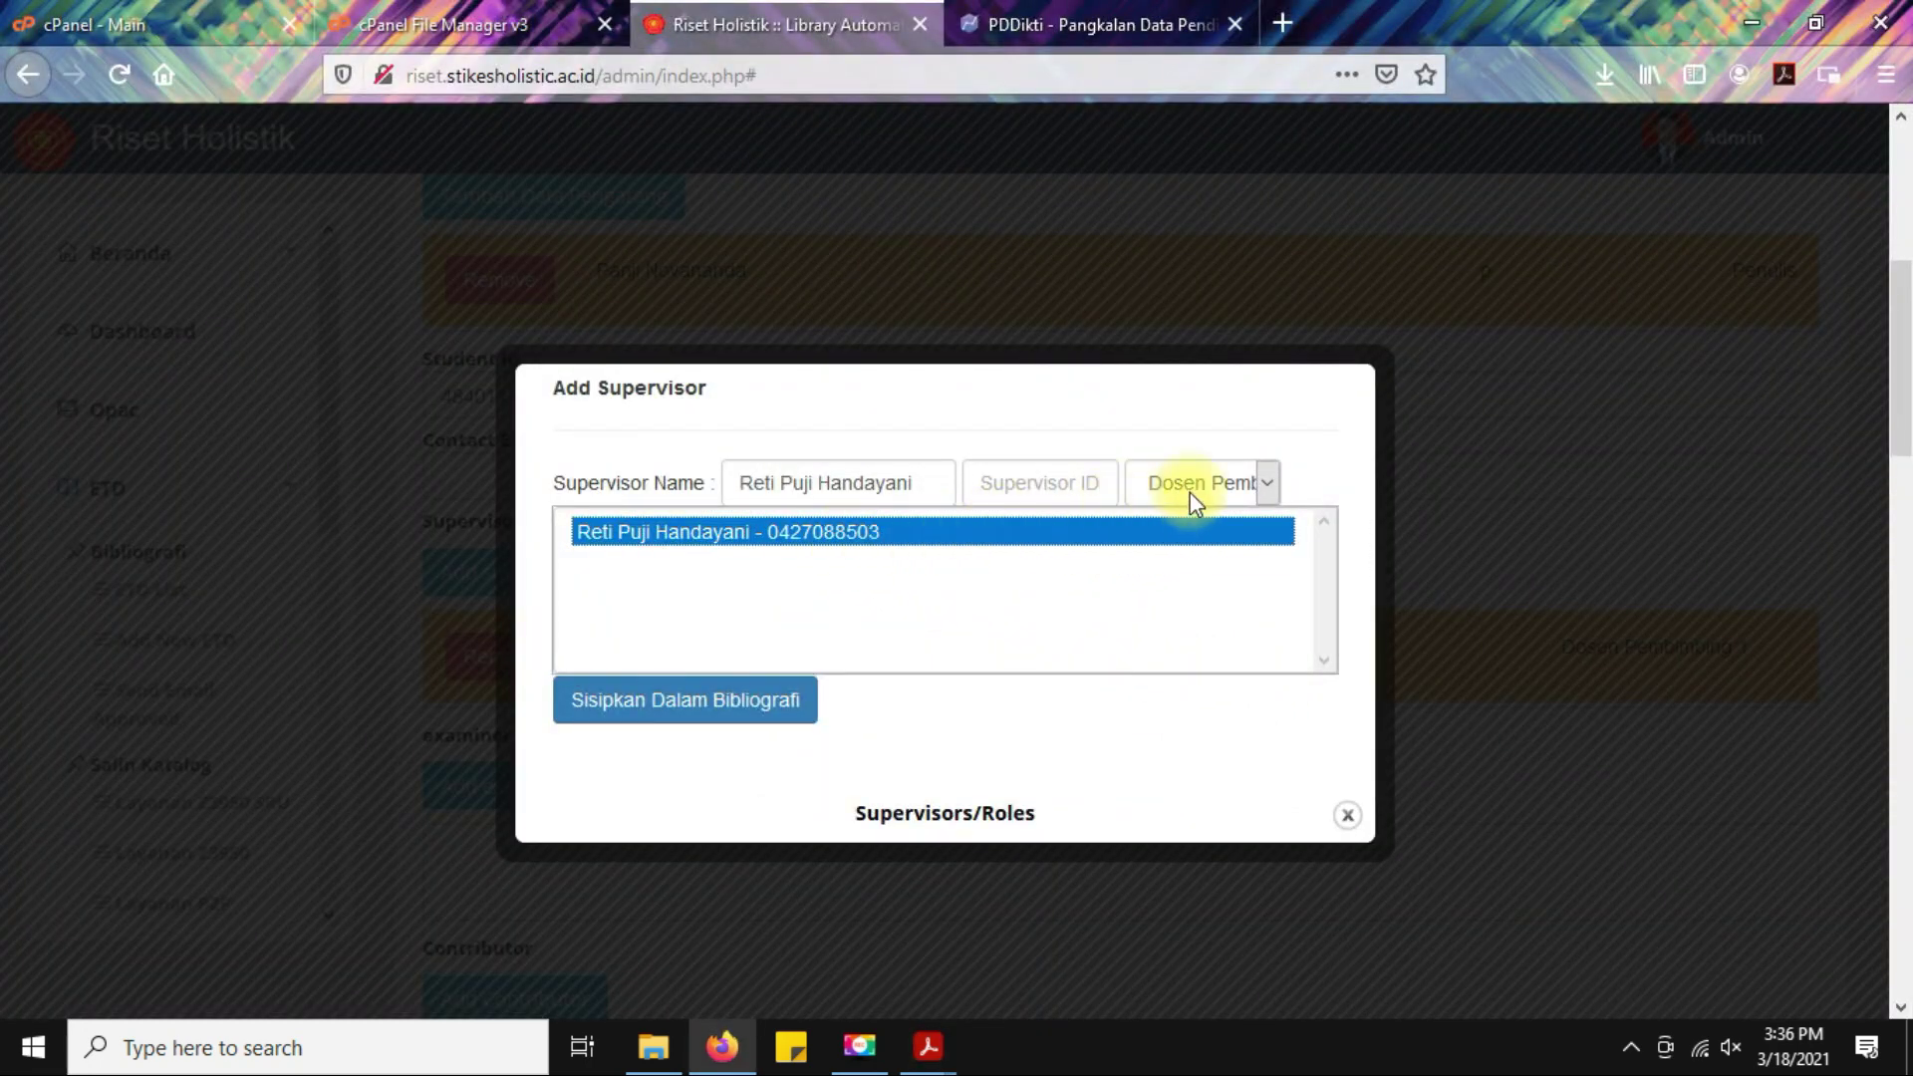
left_click(1238, 484)
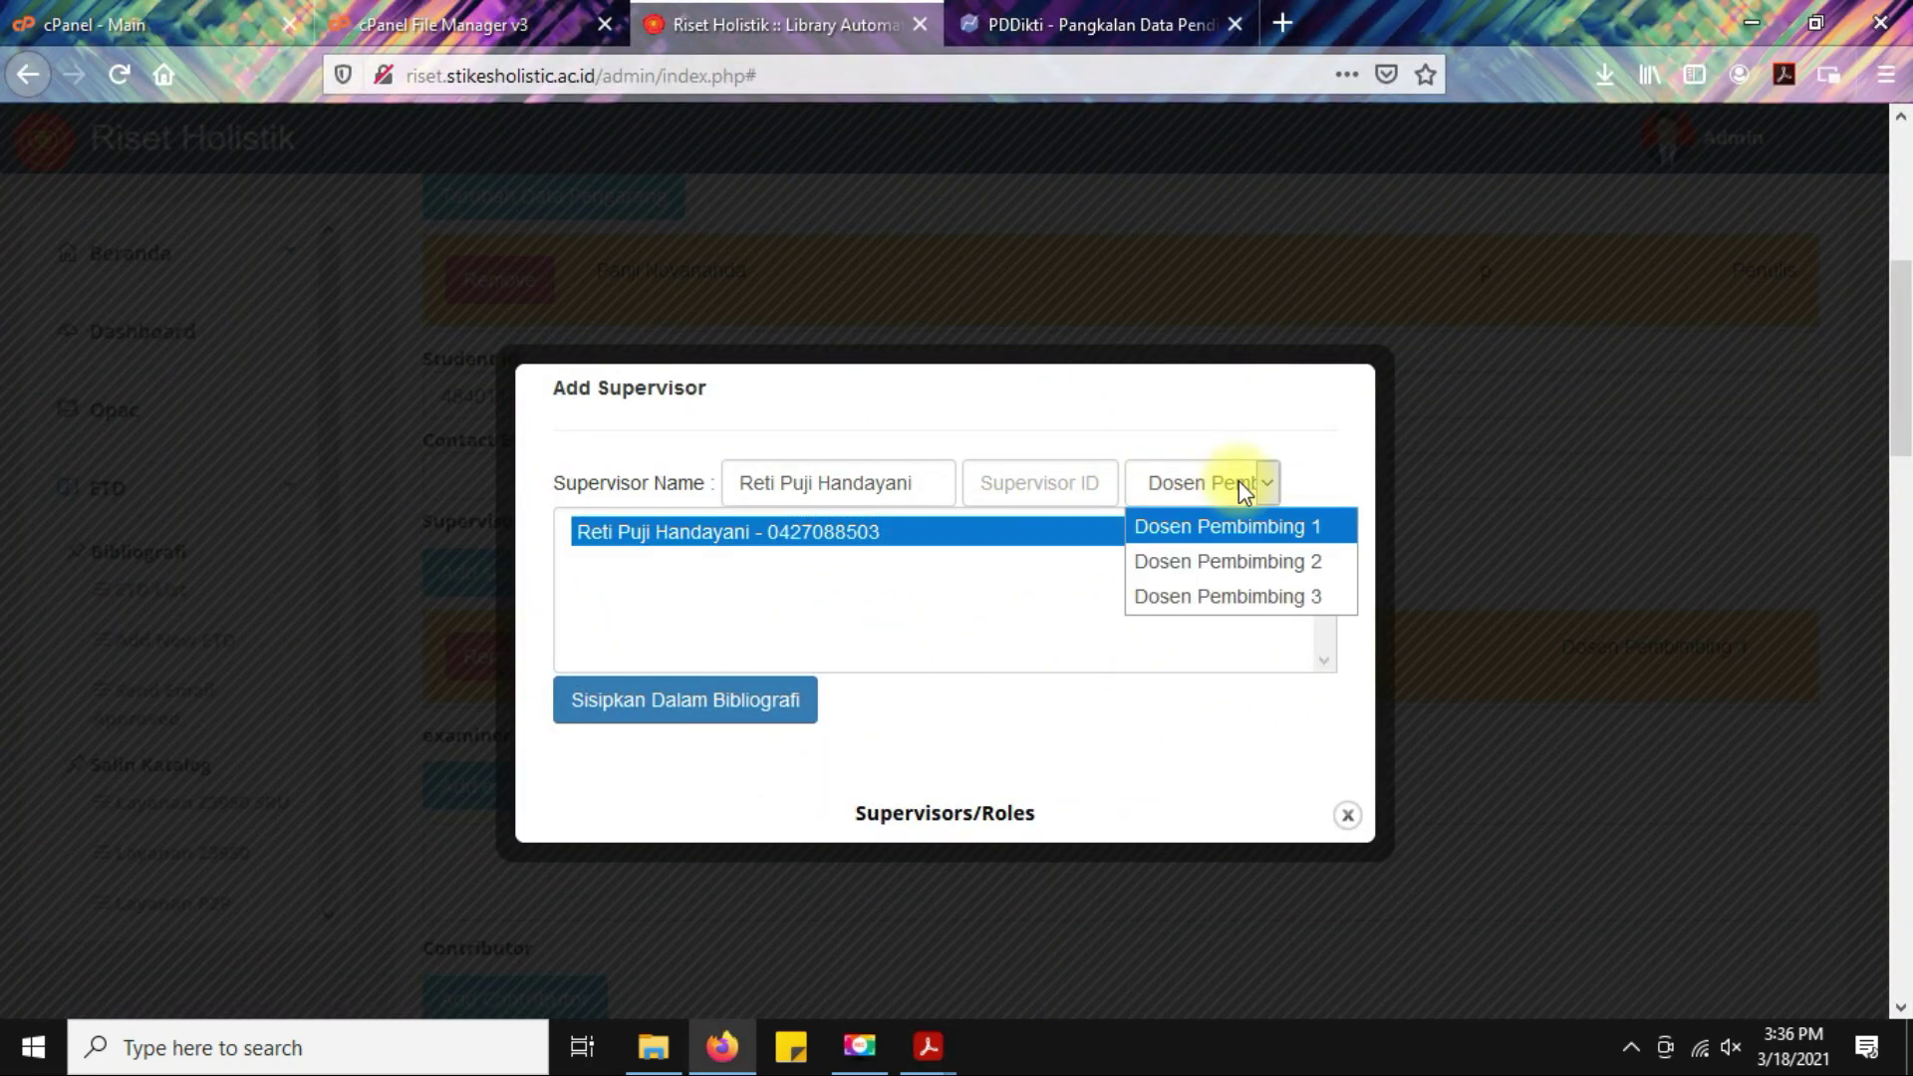
left_click(1240, 566)
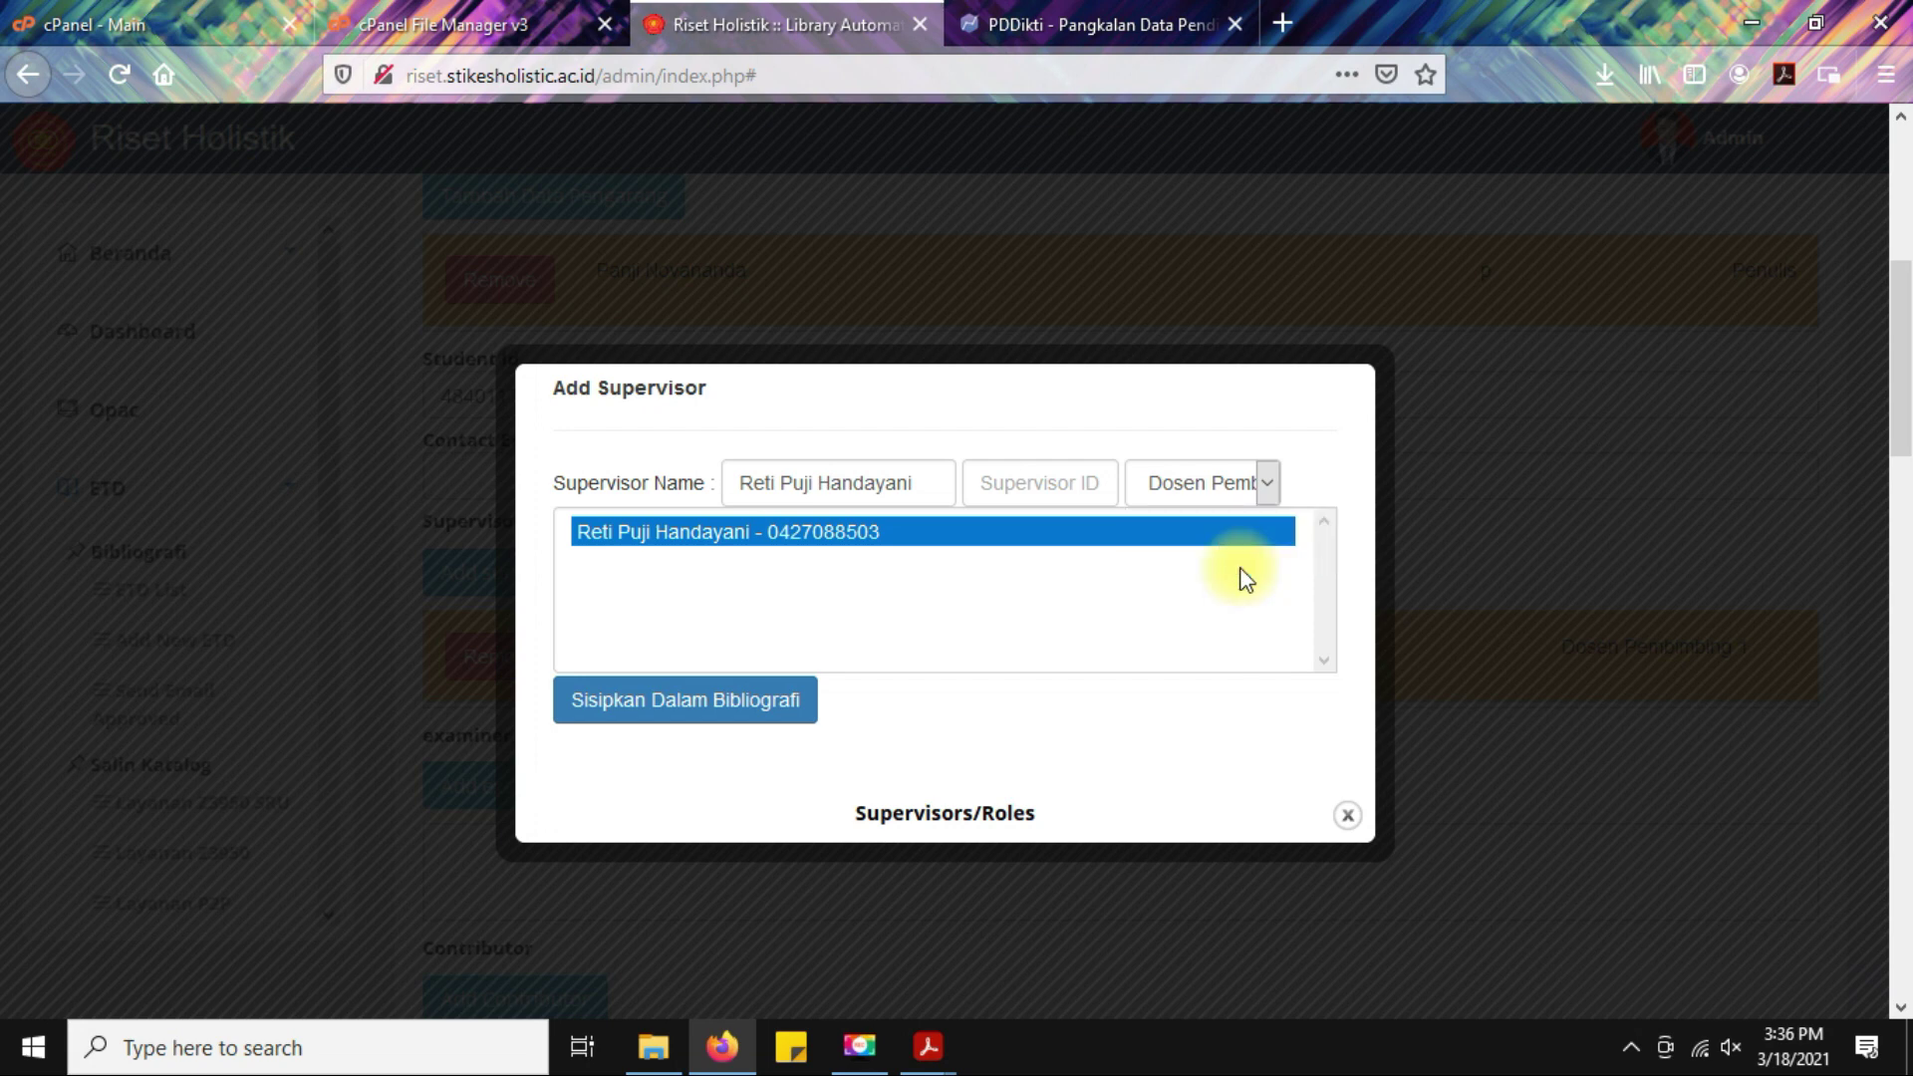
left_click(1248, 481)
left_click(1259, 564)
left_click(684, 713)
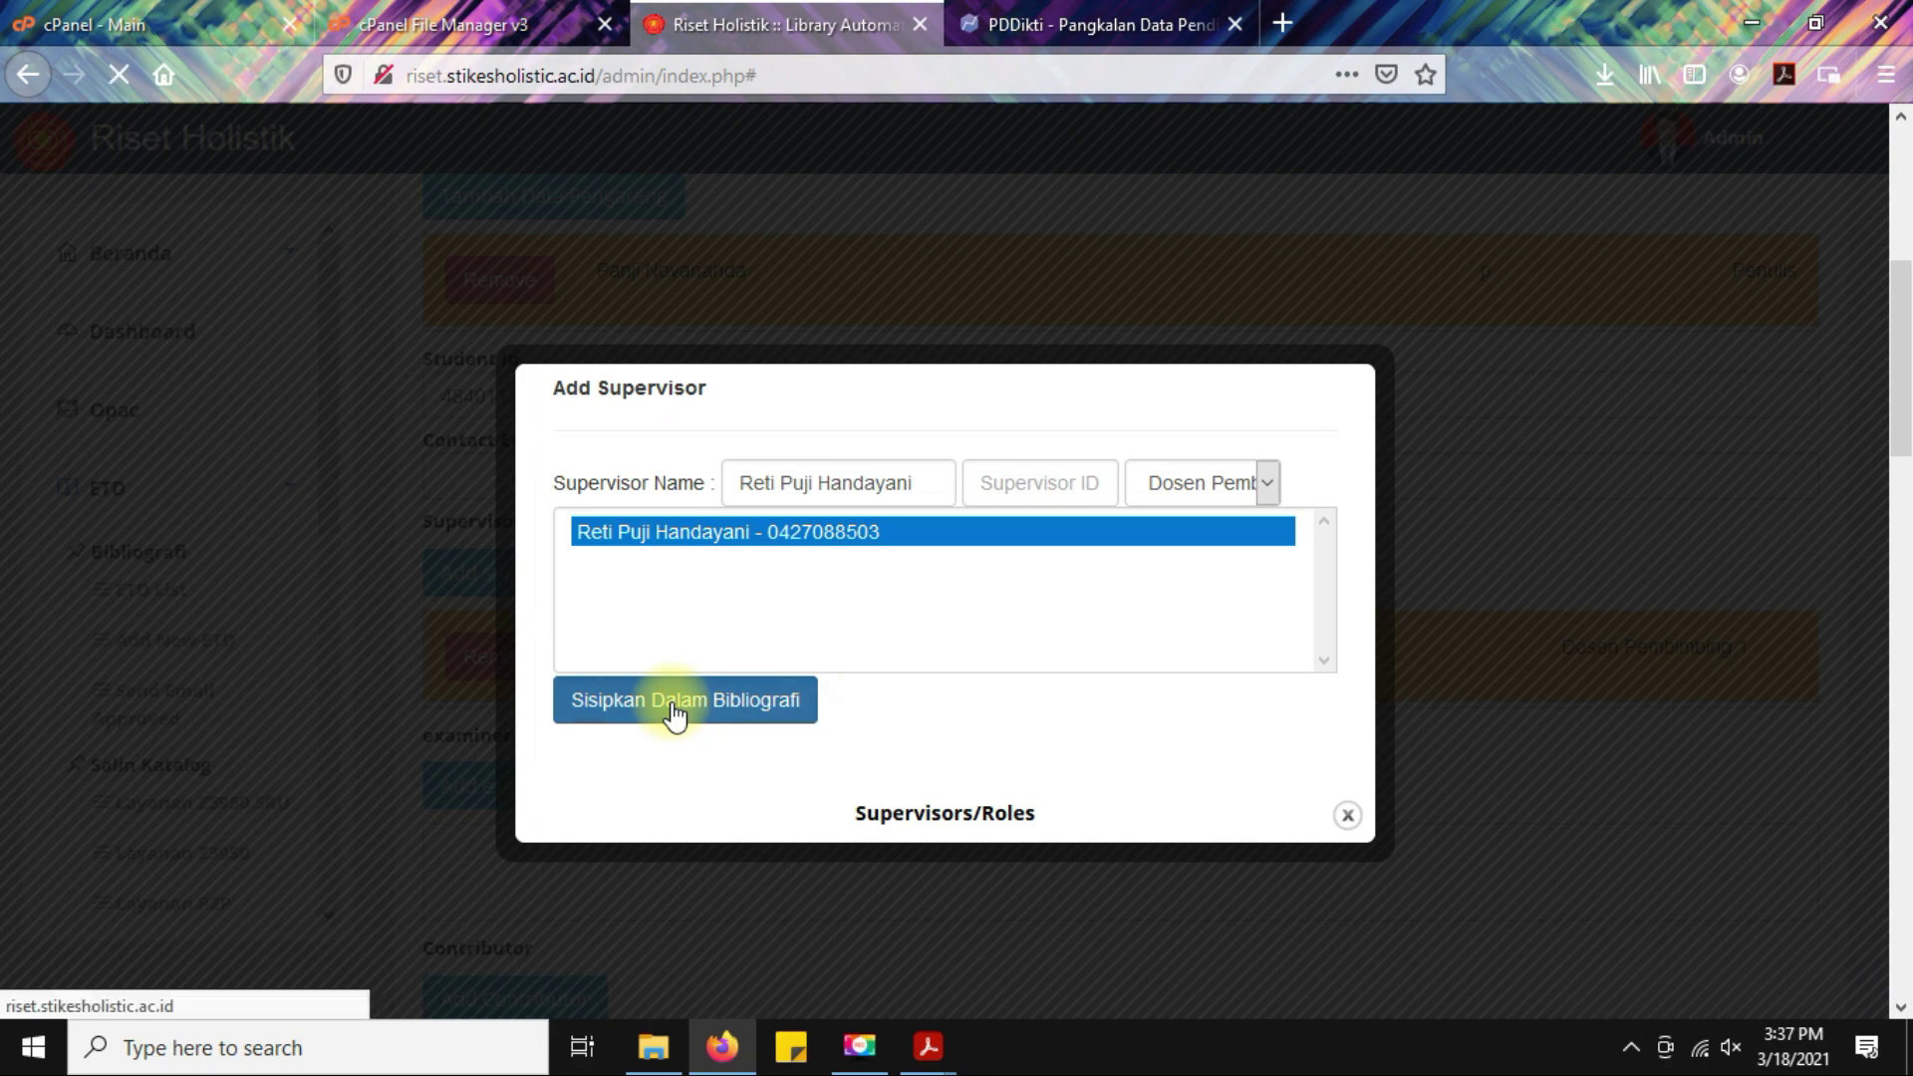
left_click(1026, 508)
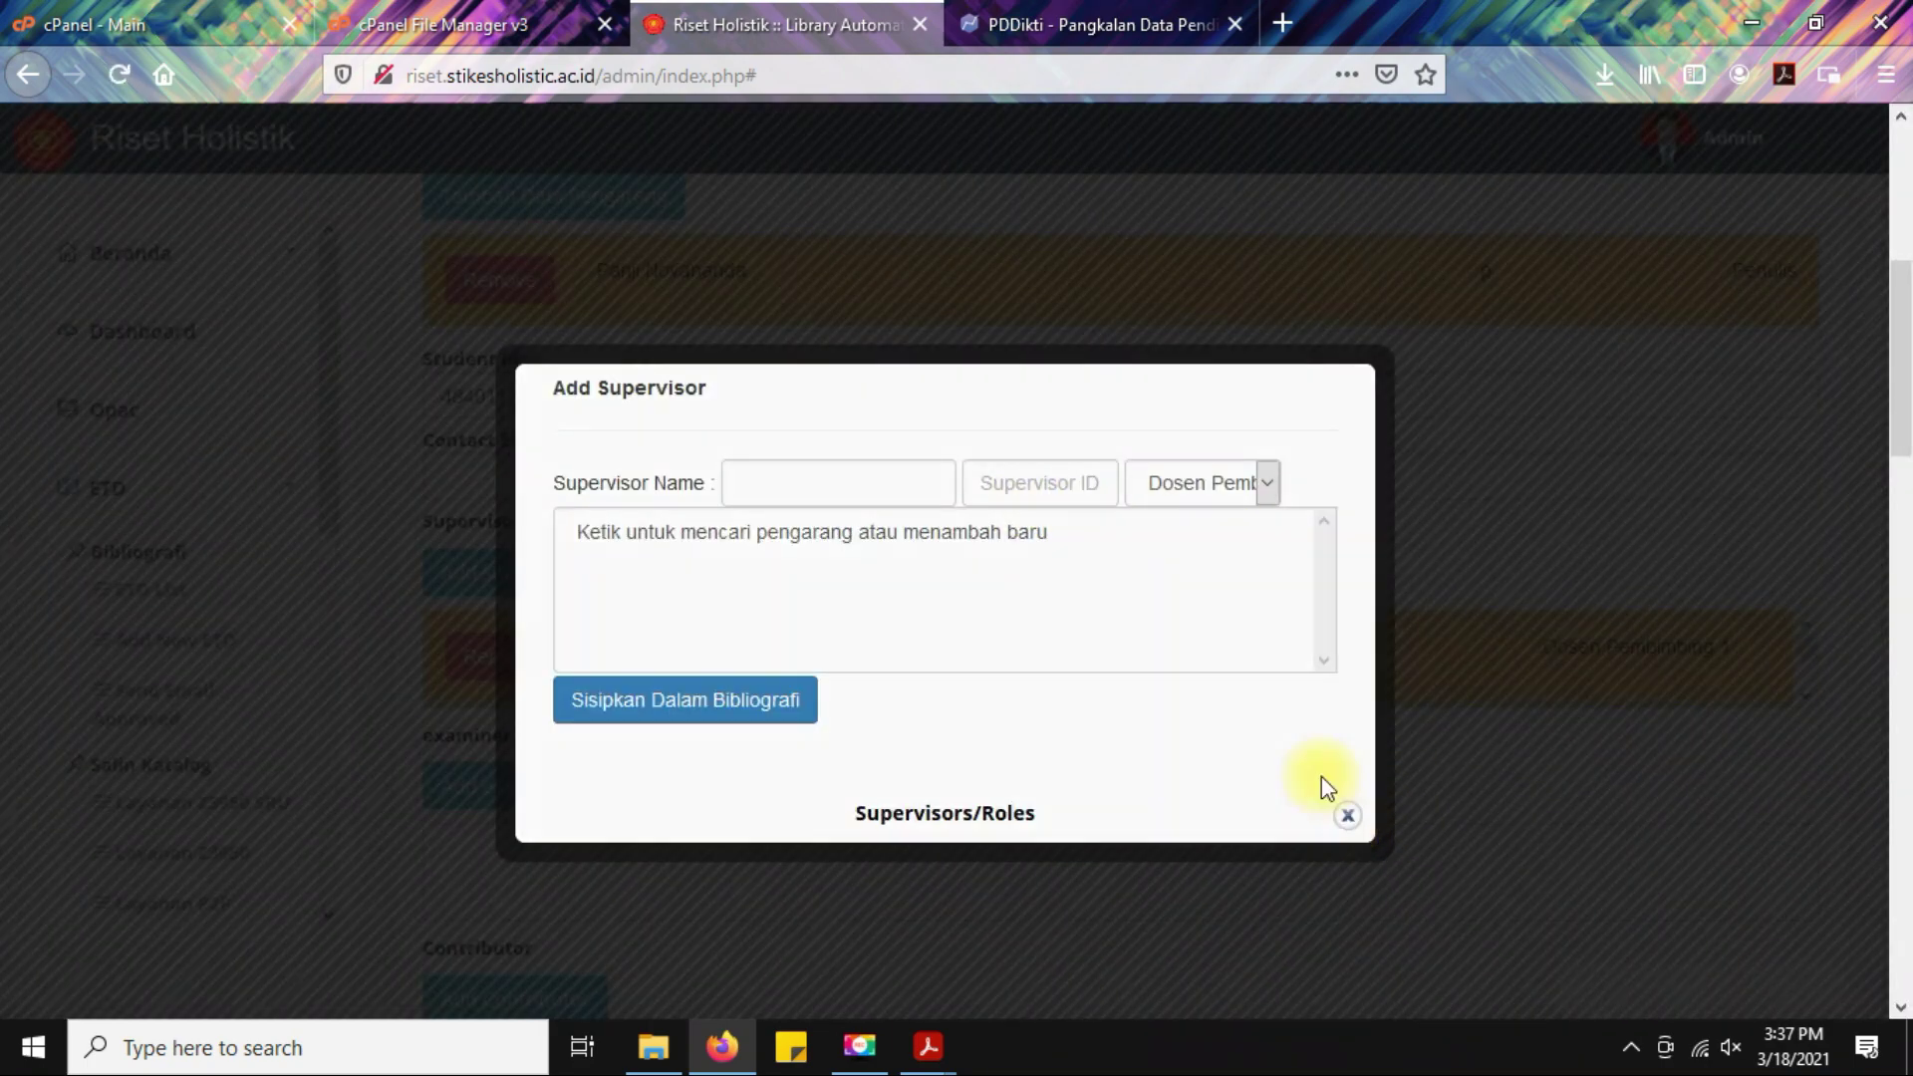
left_click(1347, 815)
scroll(1179, 548, "down", 3)
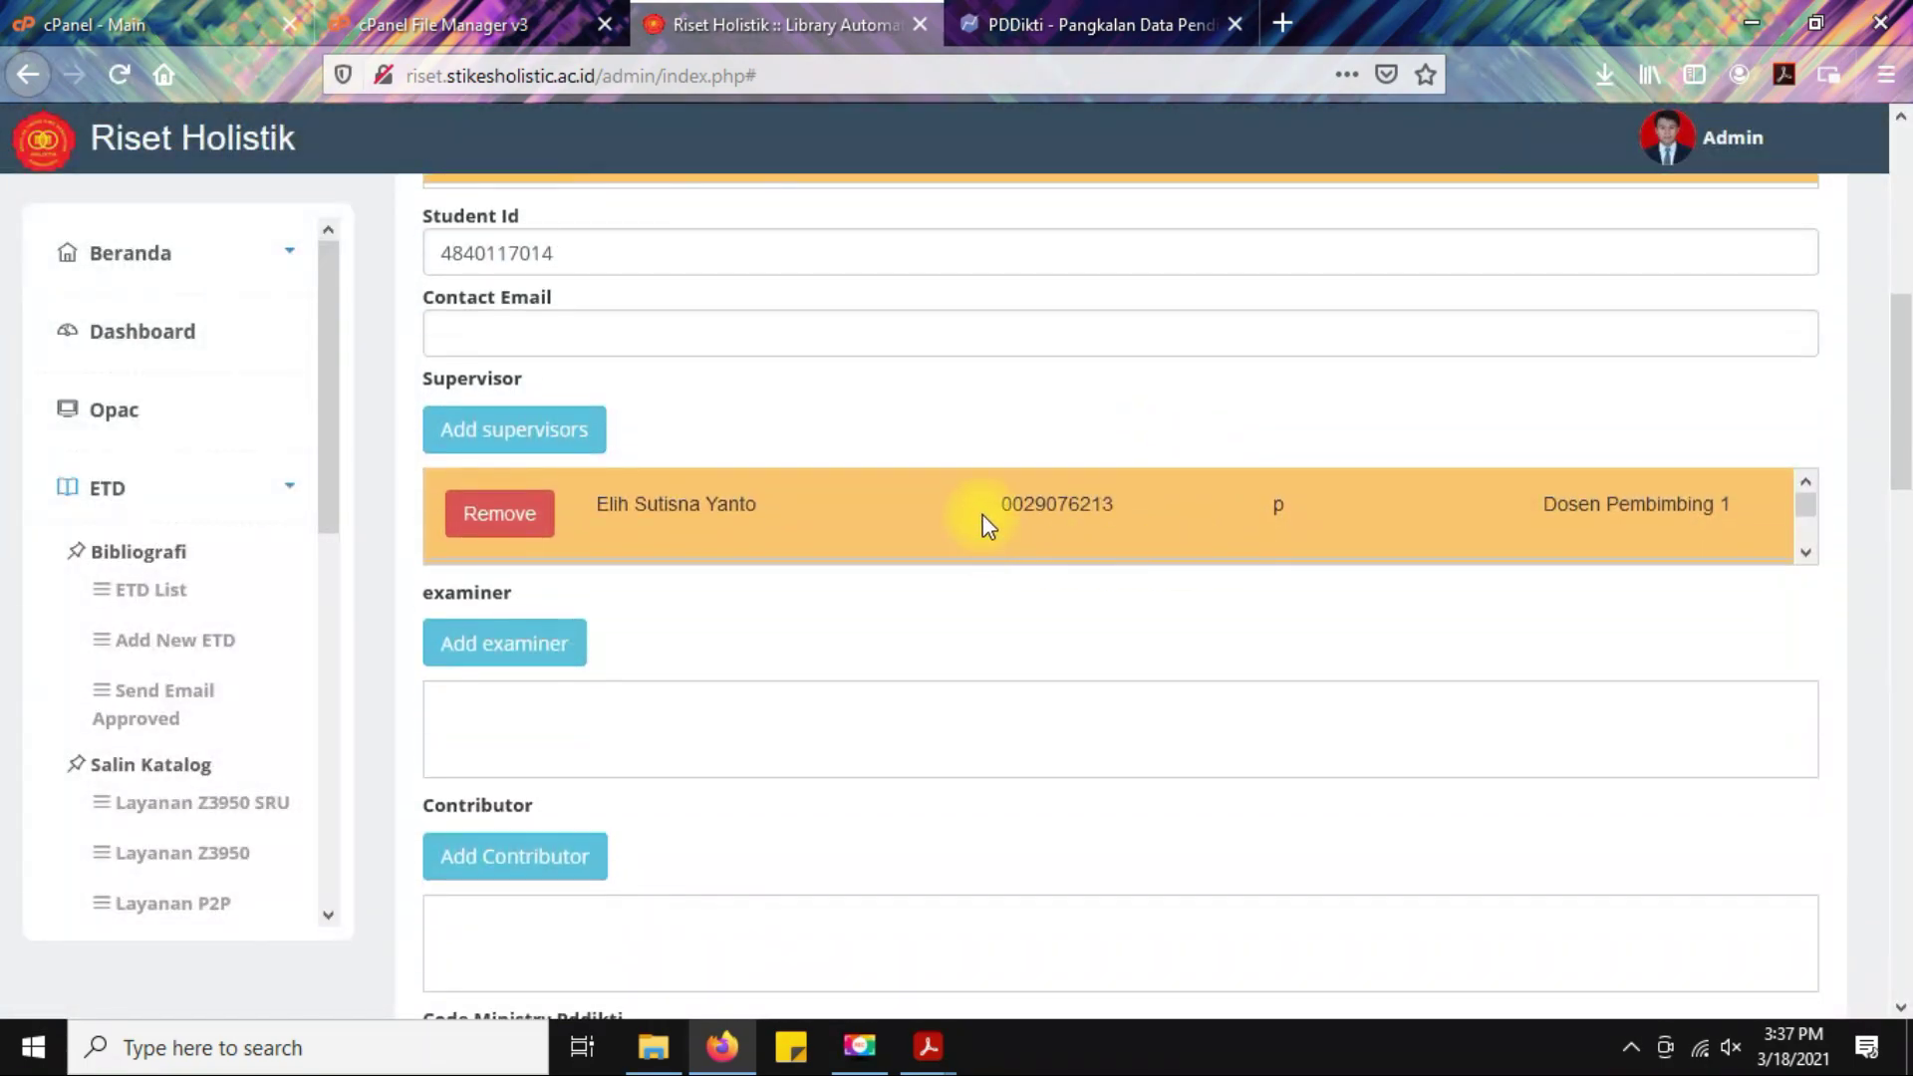
Check the Pembimbing Utama and Pembimbing Pendamping labels on the approval page.
scroll(982, 514, "down", 1)
scroll(982, 514, "up", 1)
scroll(962, 513, "down", 1)
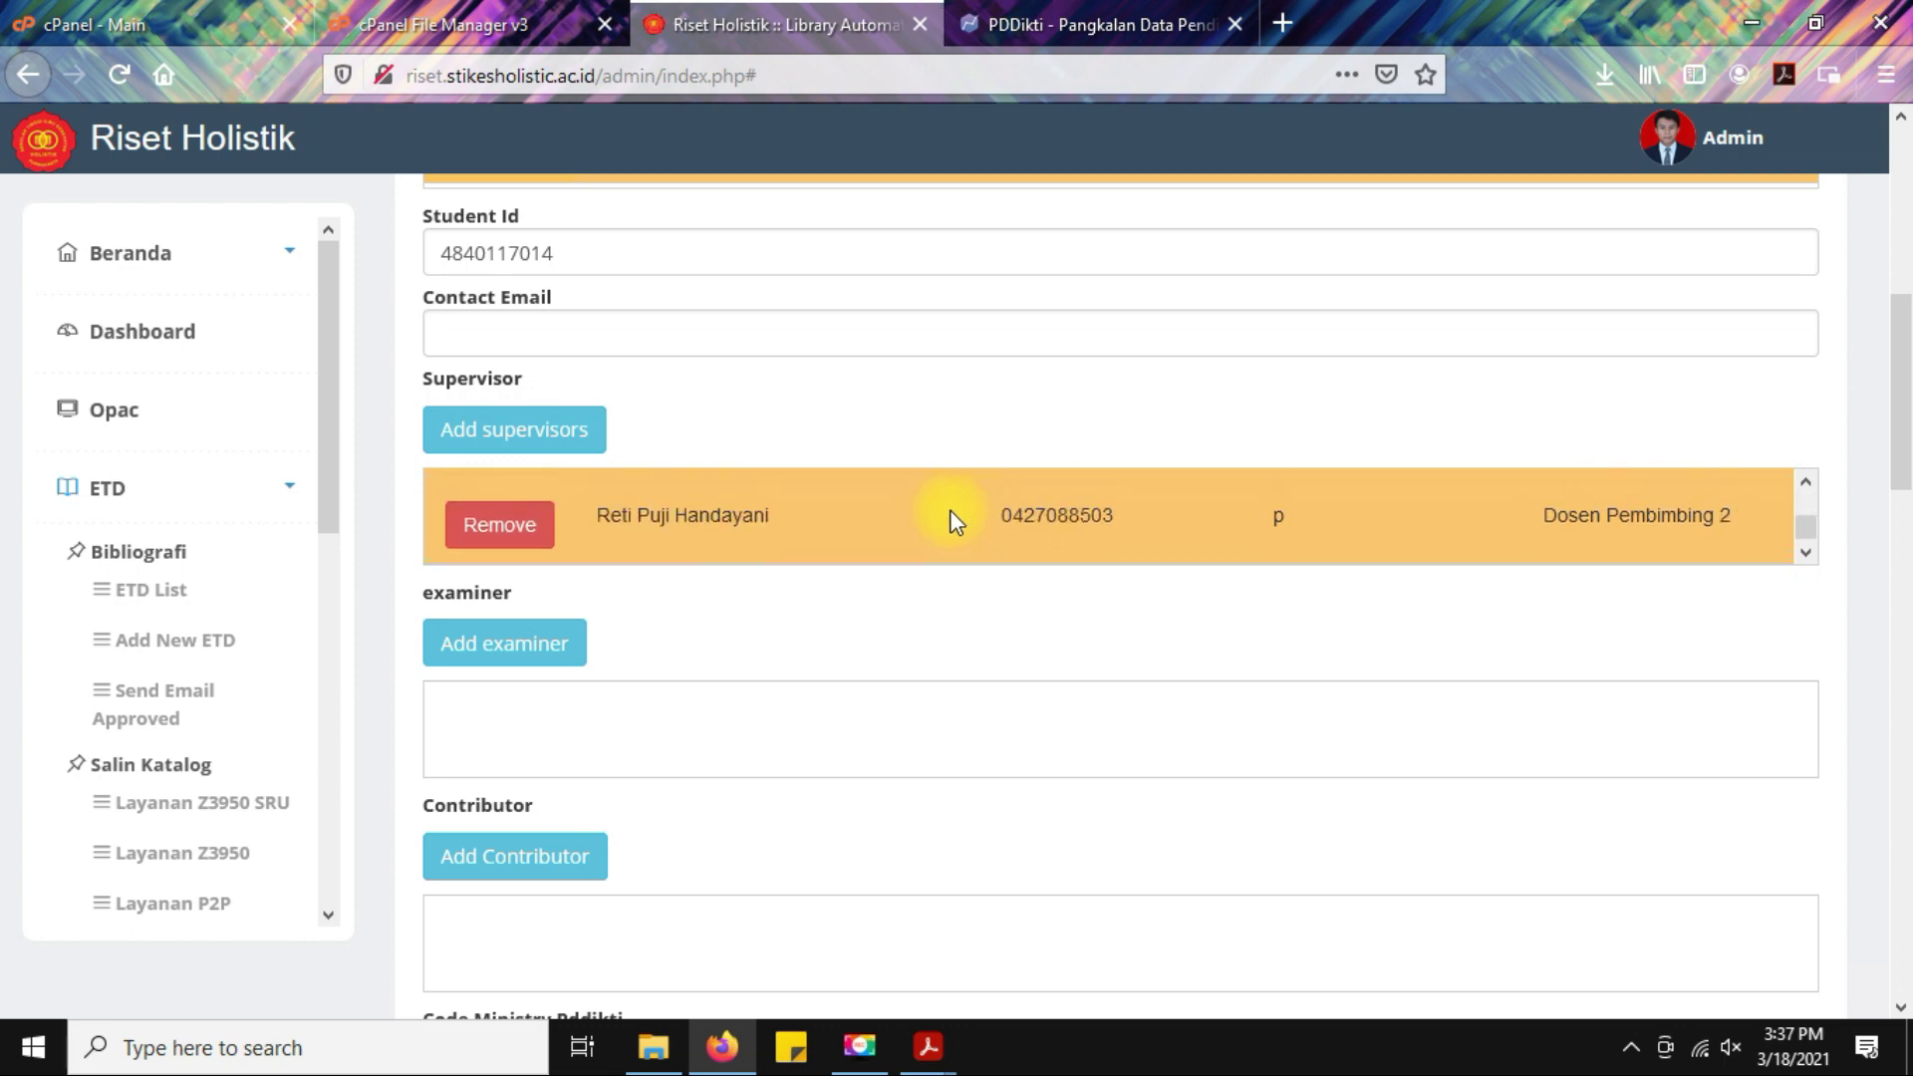
left_click(930, 1047)
left_click(1066, 902)
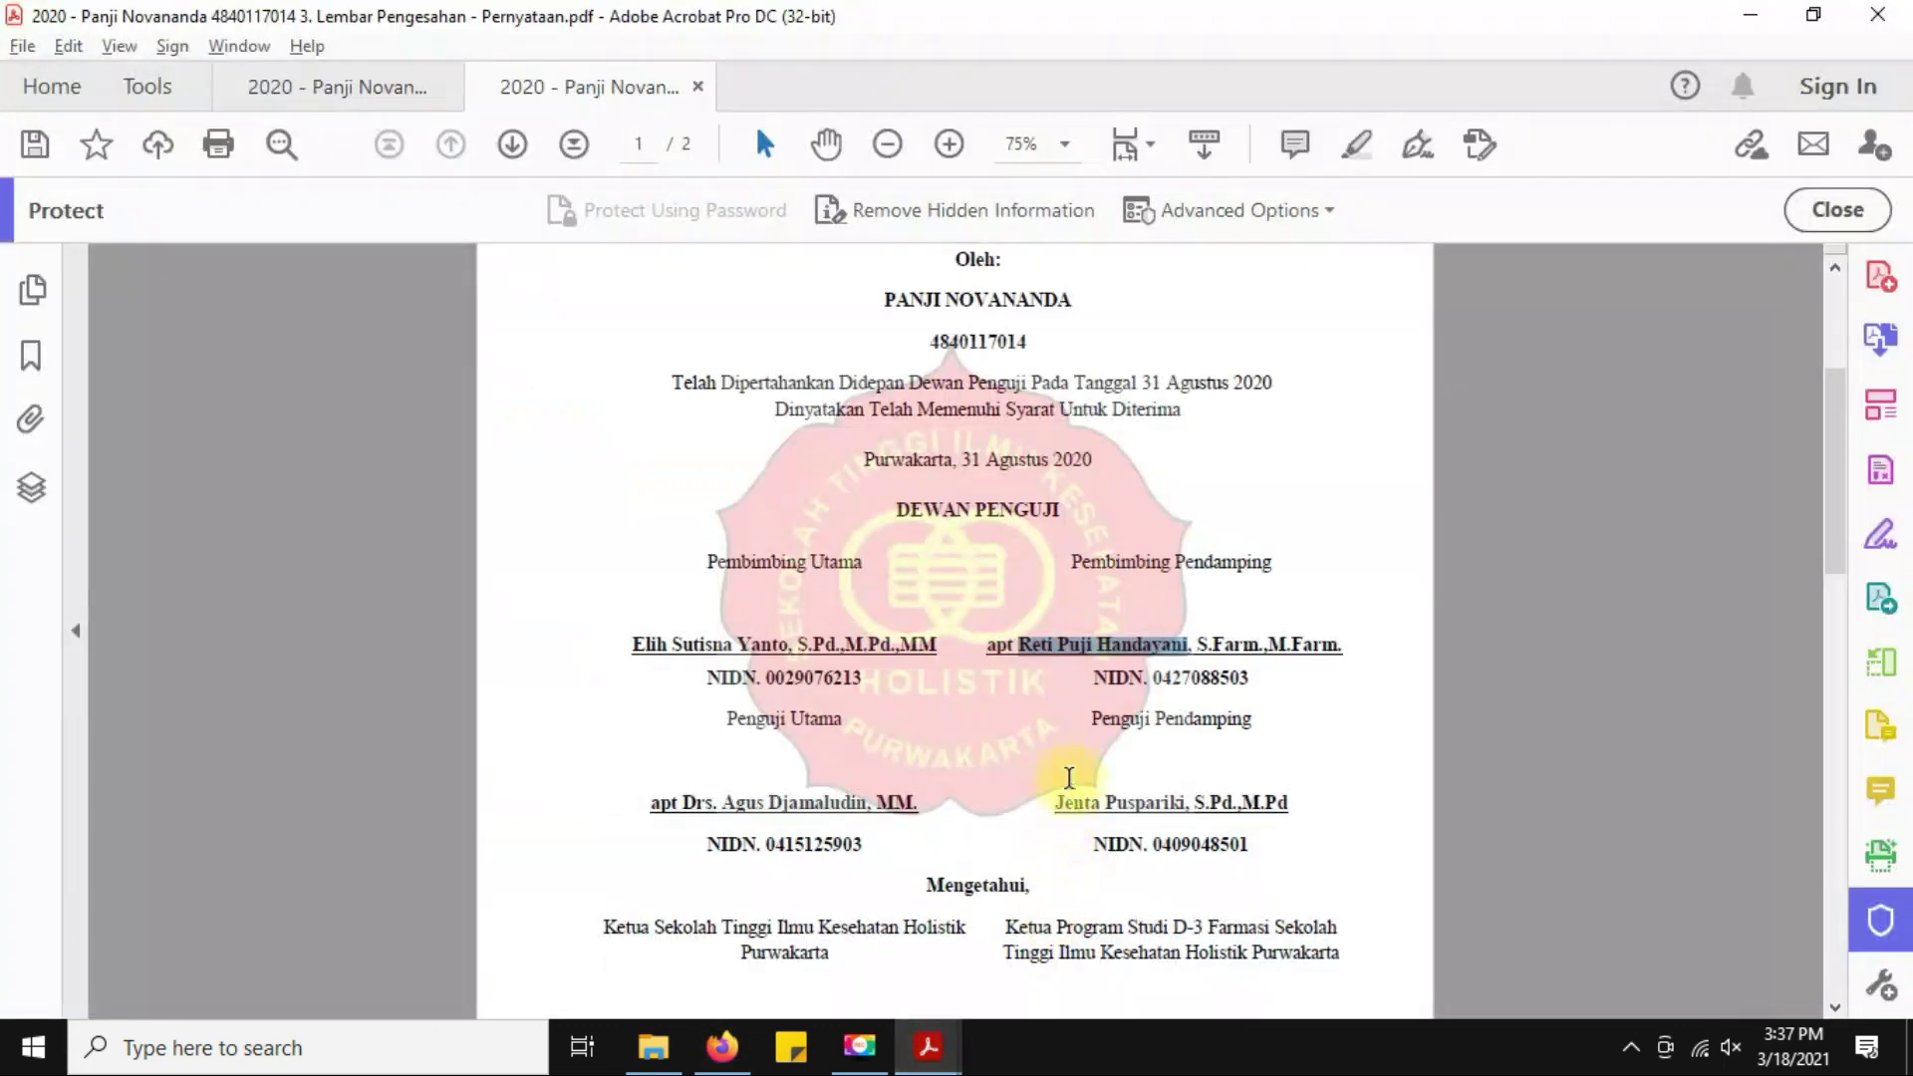
left_click_drag(706, 561, 877, 560)
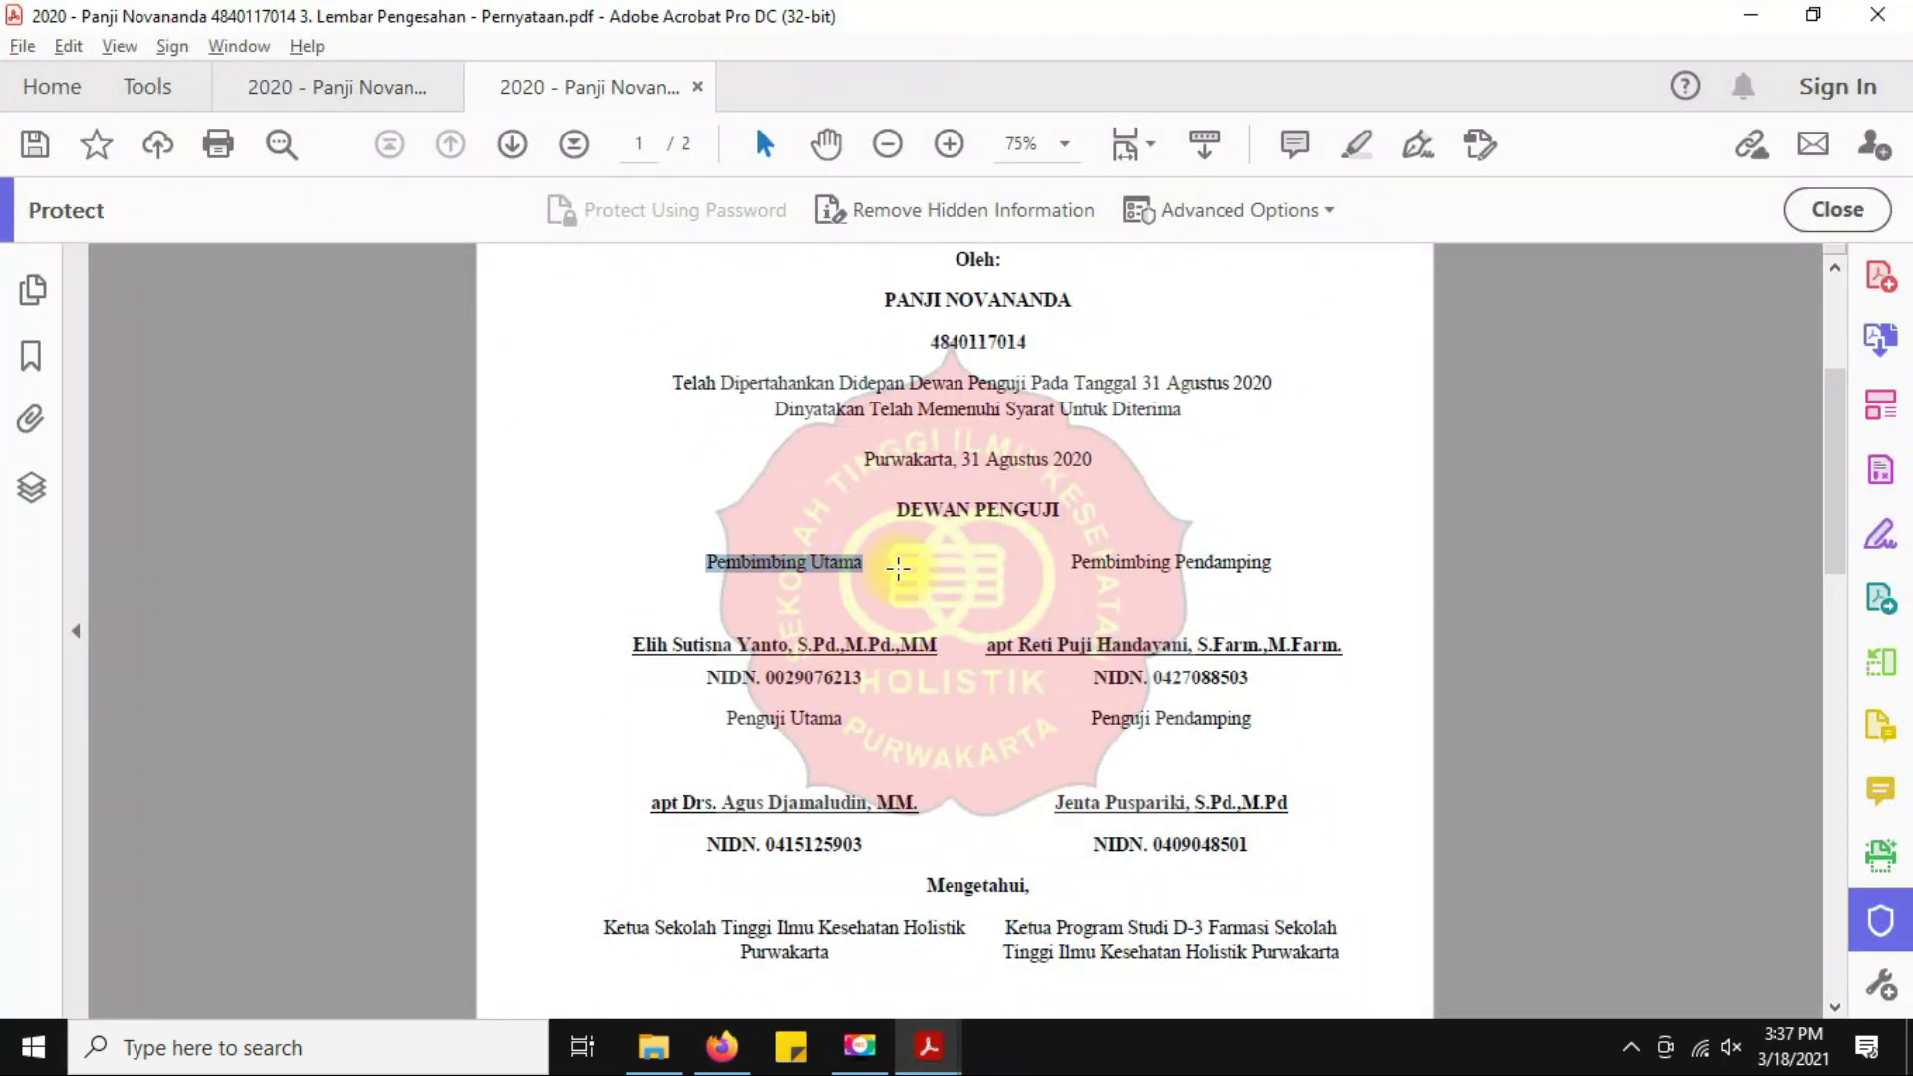
left_click_drag(1073, 561, 1250, 558)
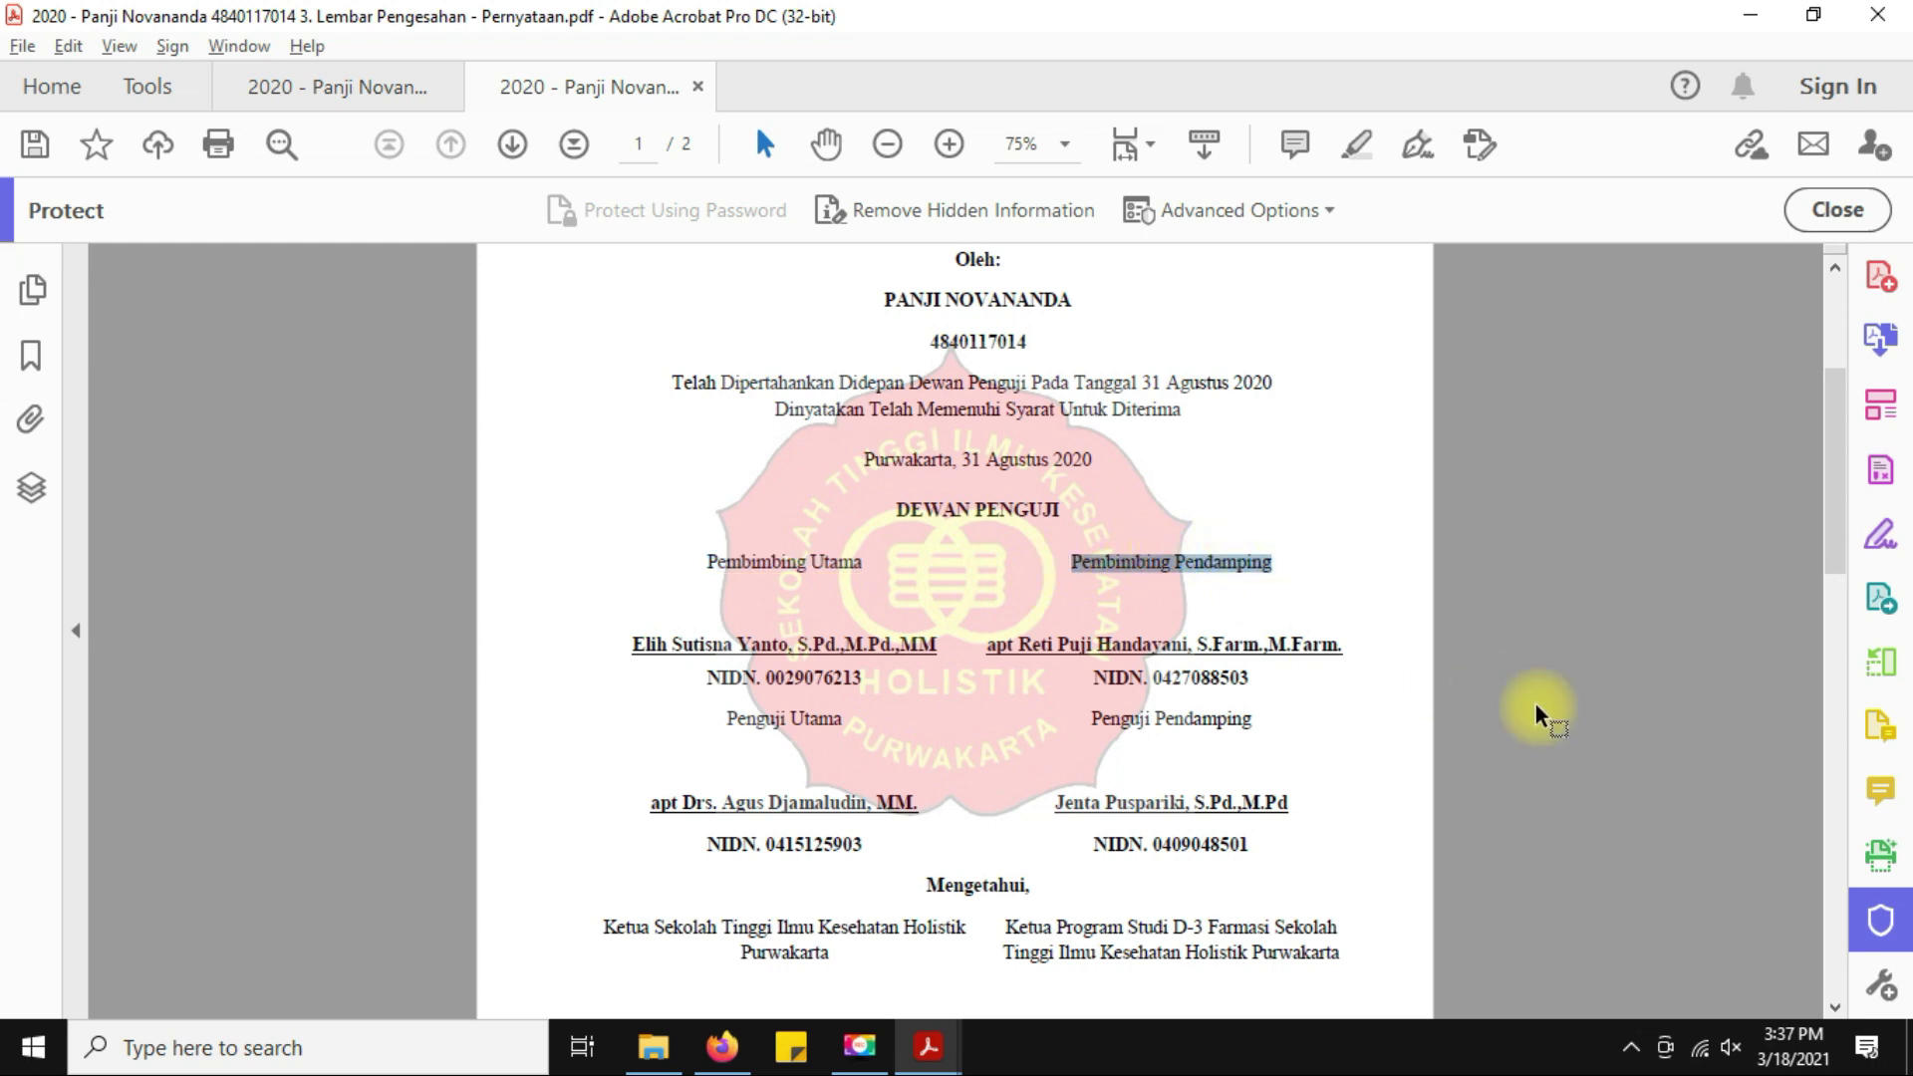
key("alt+Tab")
In Add Examiner, paste the main examiner's name from the PDF and select the matching lecturer.
scroll(902, 613, "down", 2)
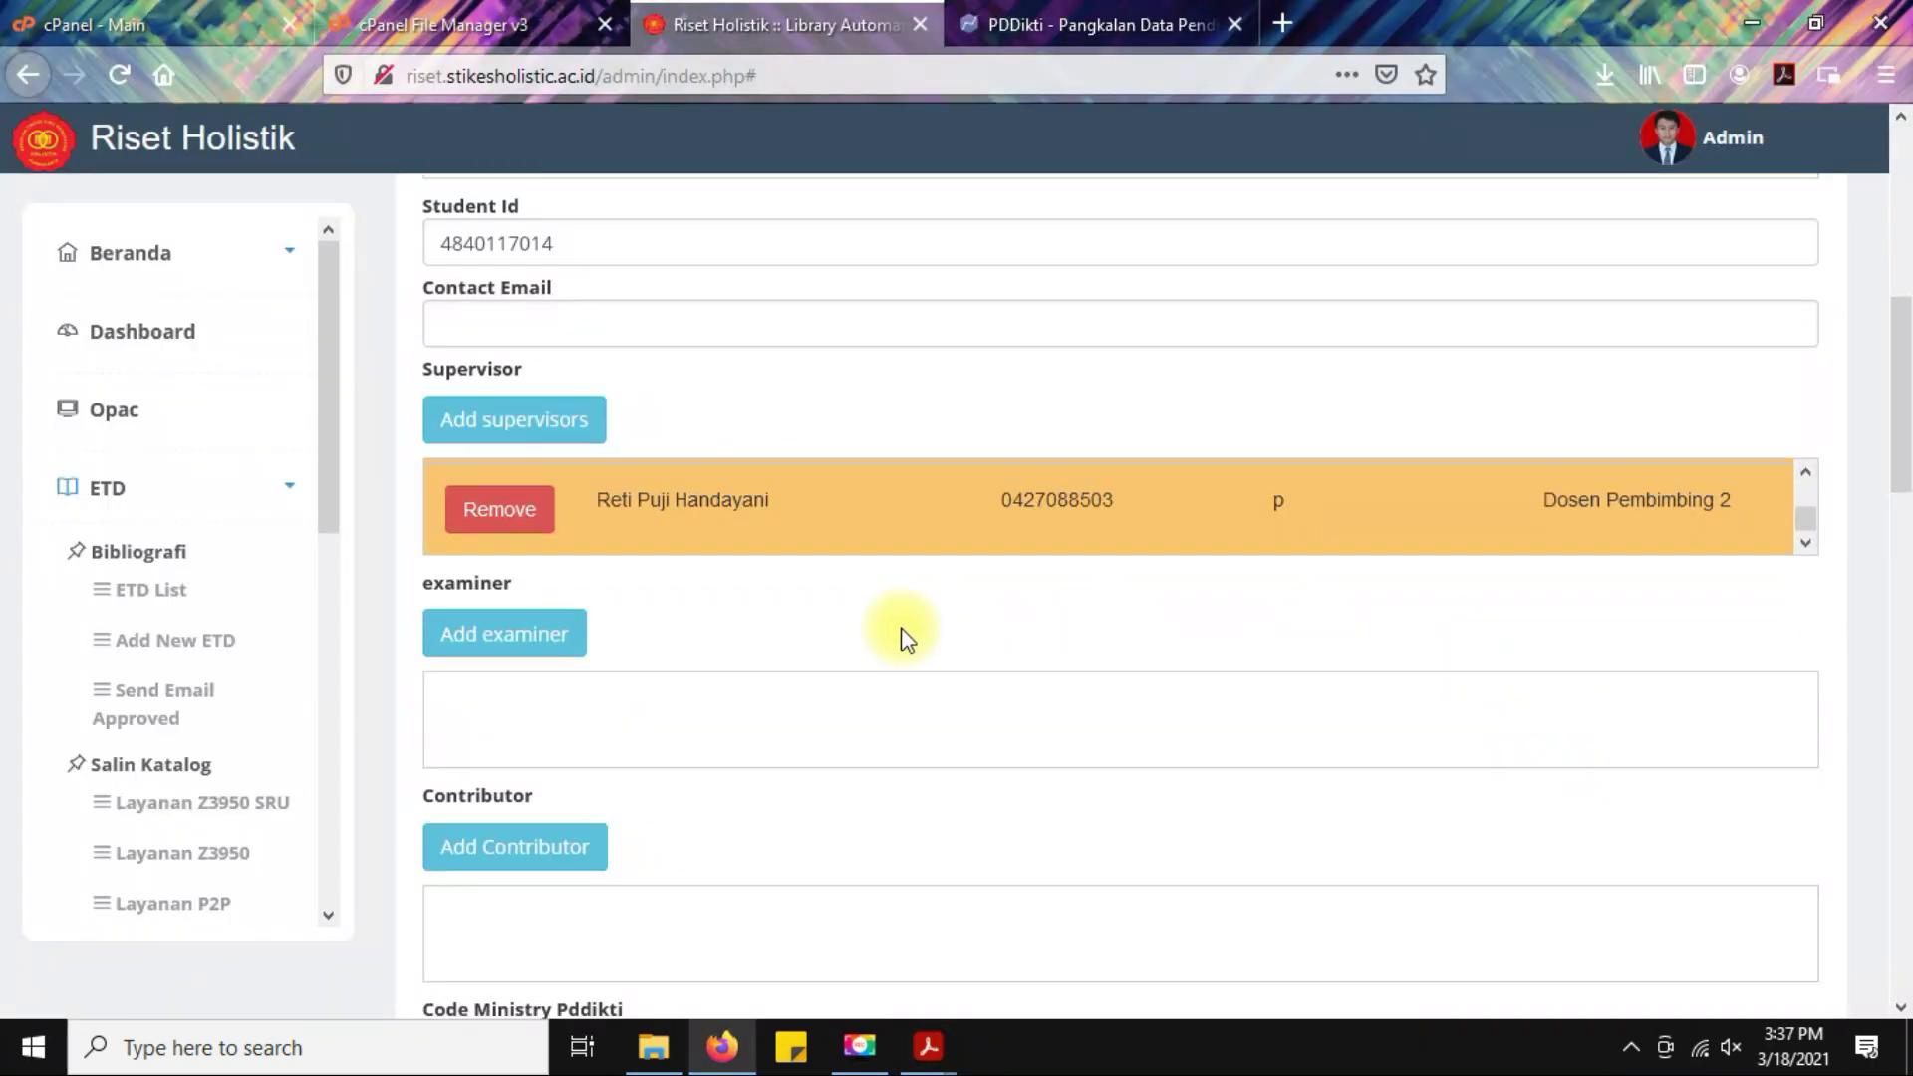
scroll(907, 637, "down", 1)
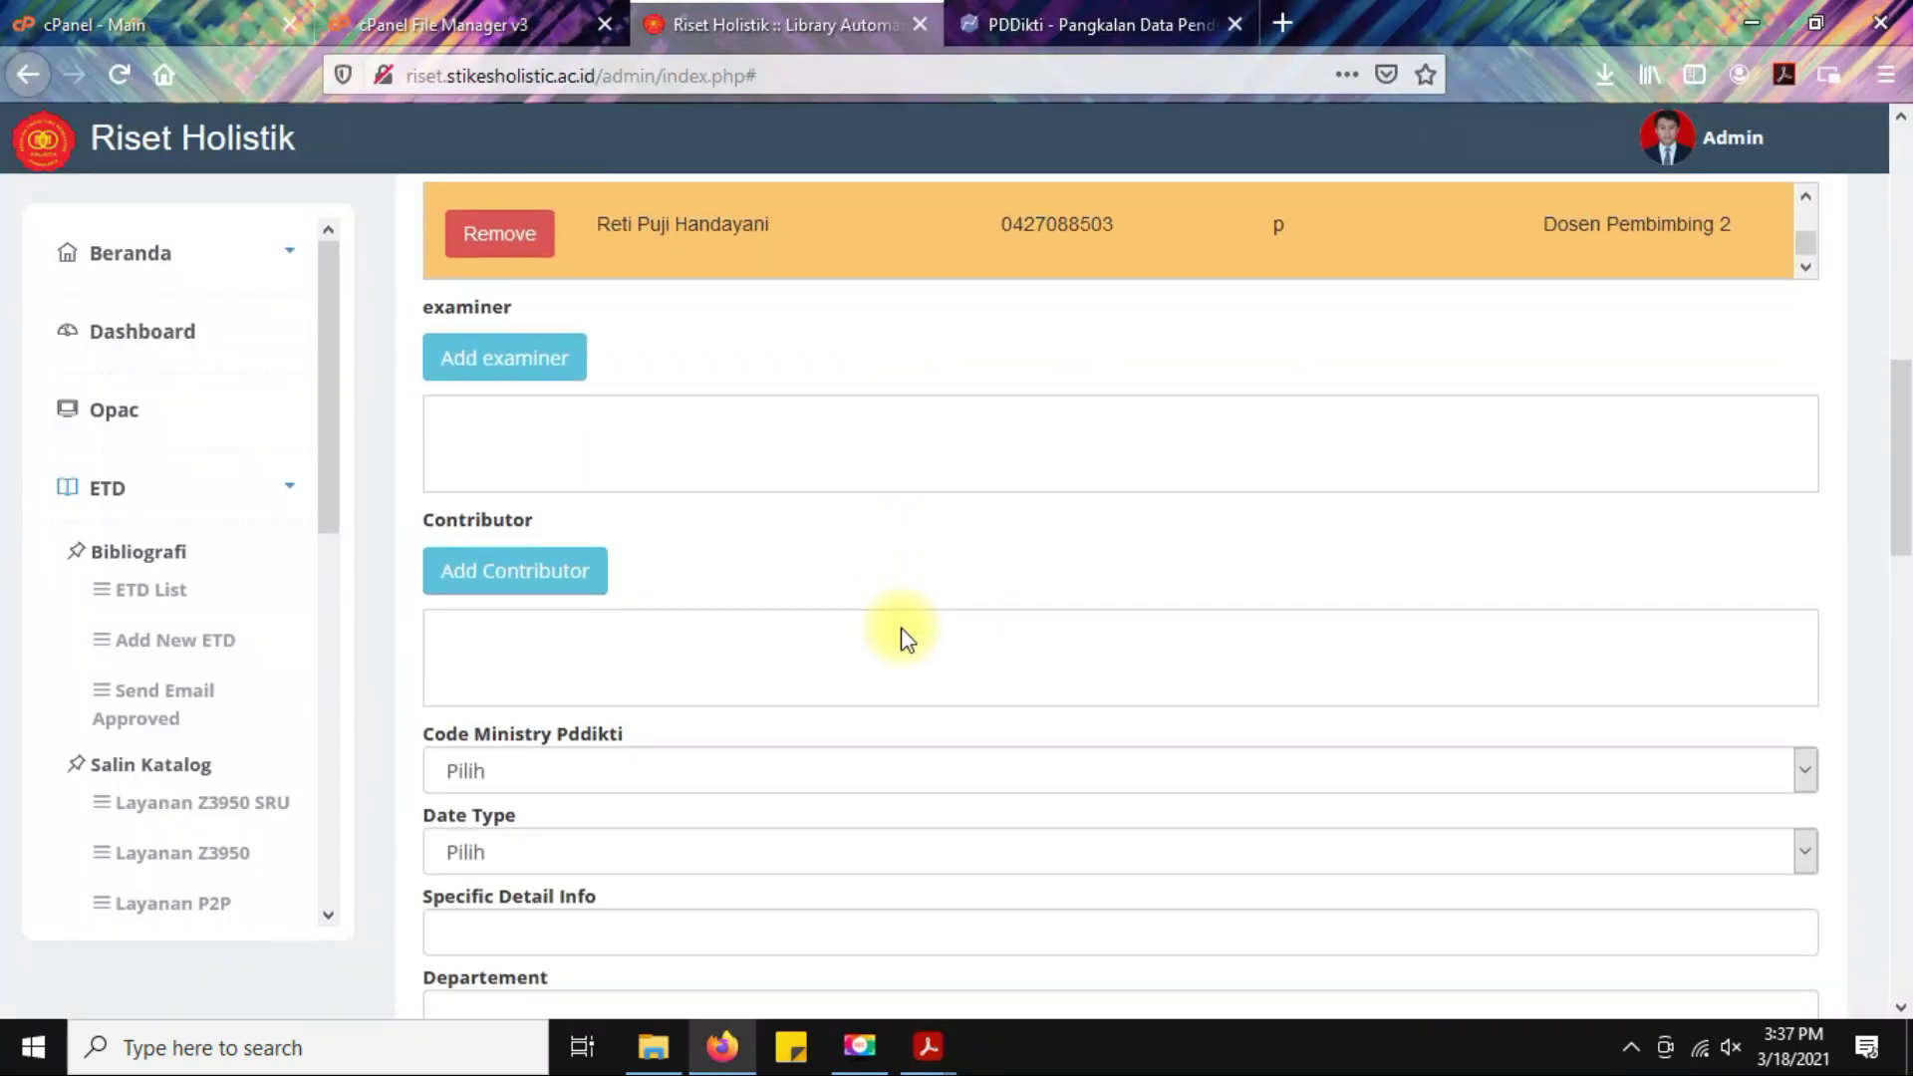
left_click(526, 370)
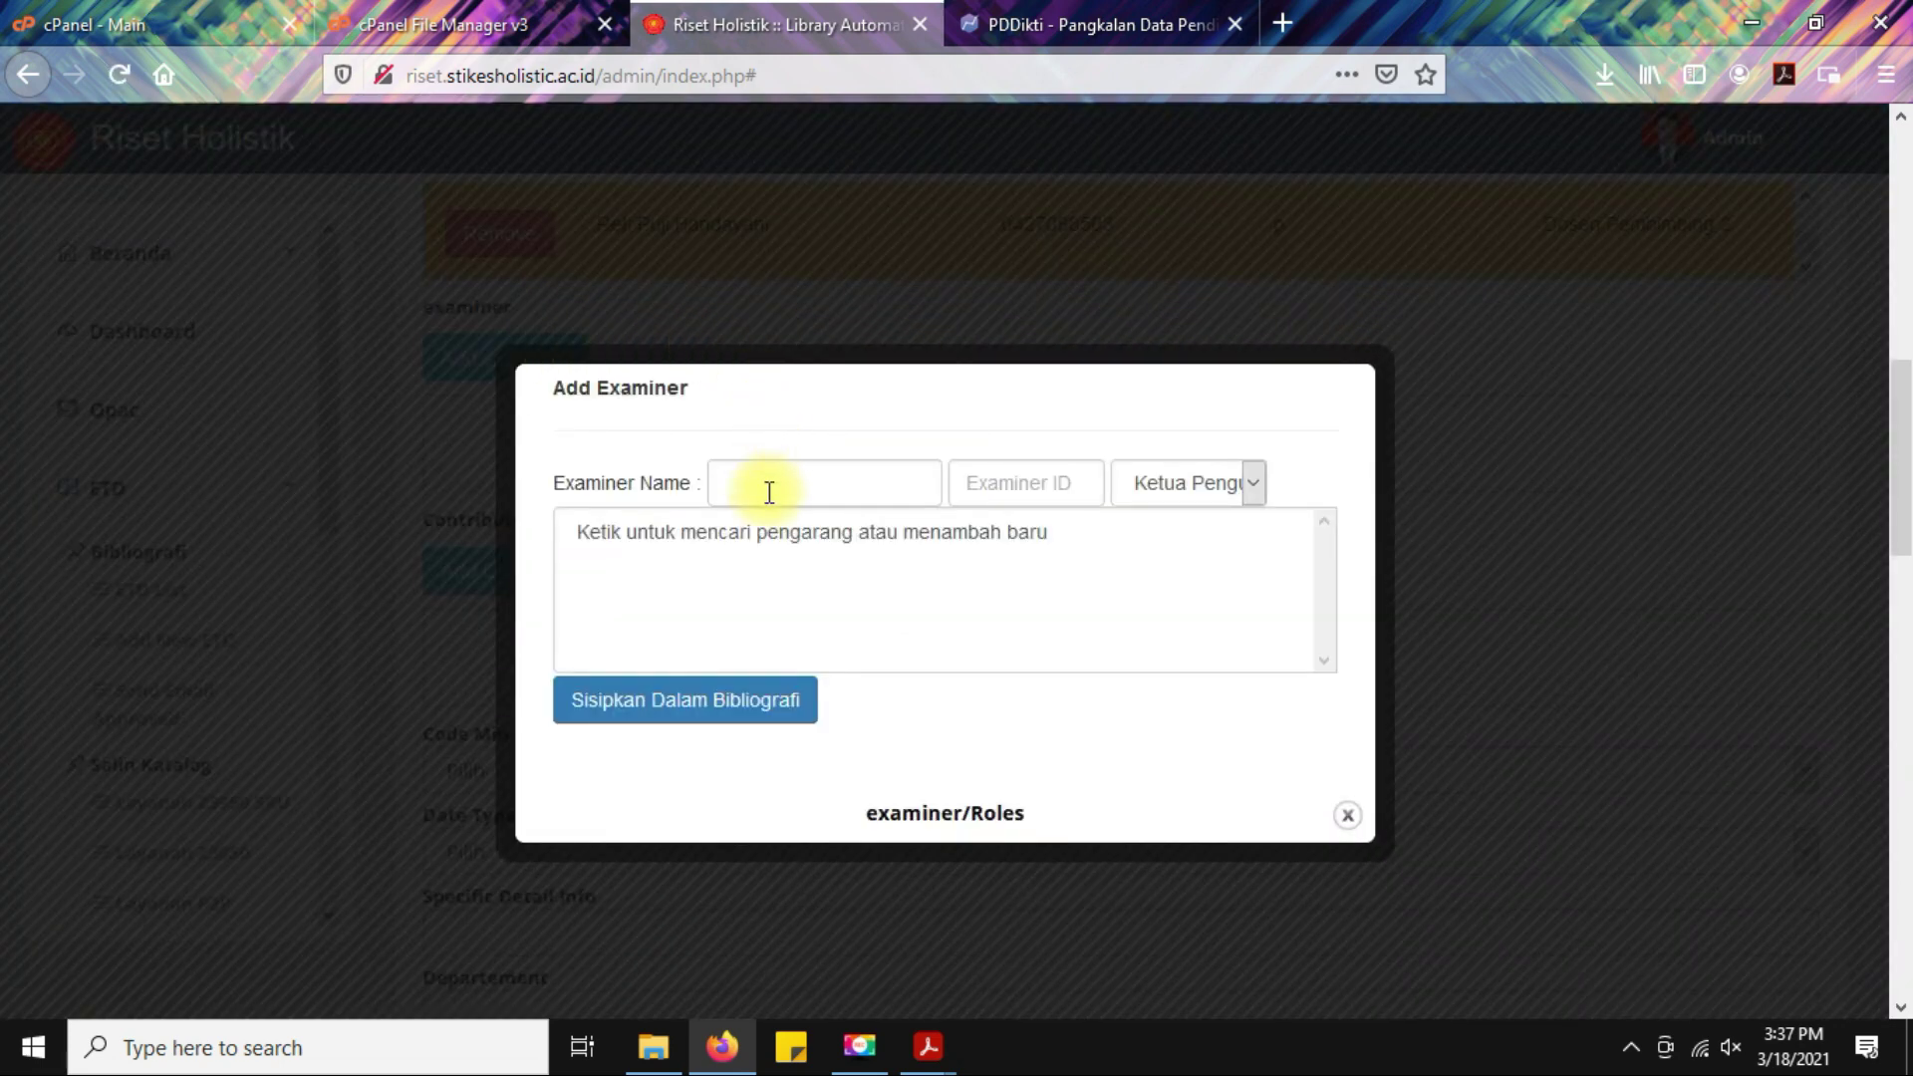
left_click(996, 927)
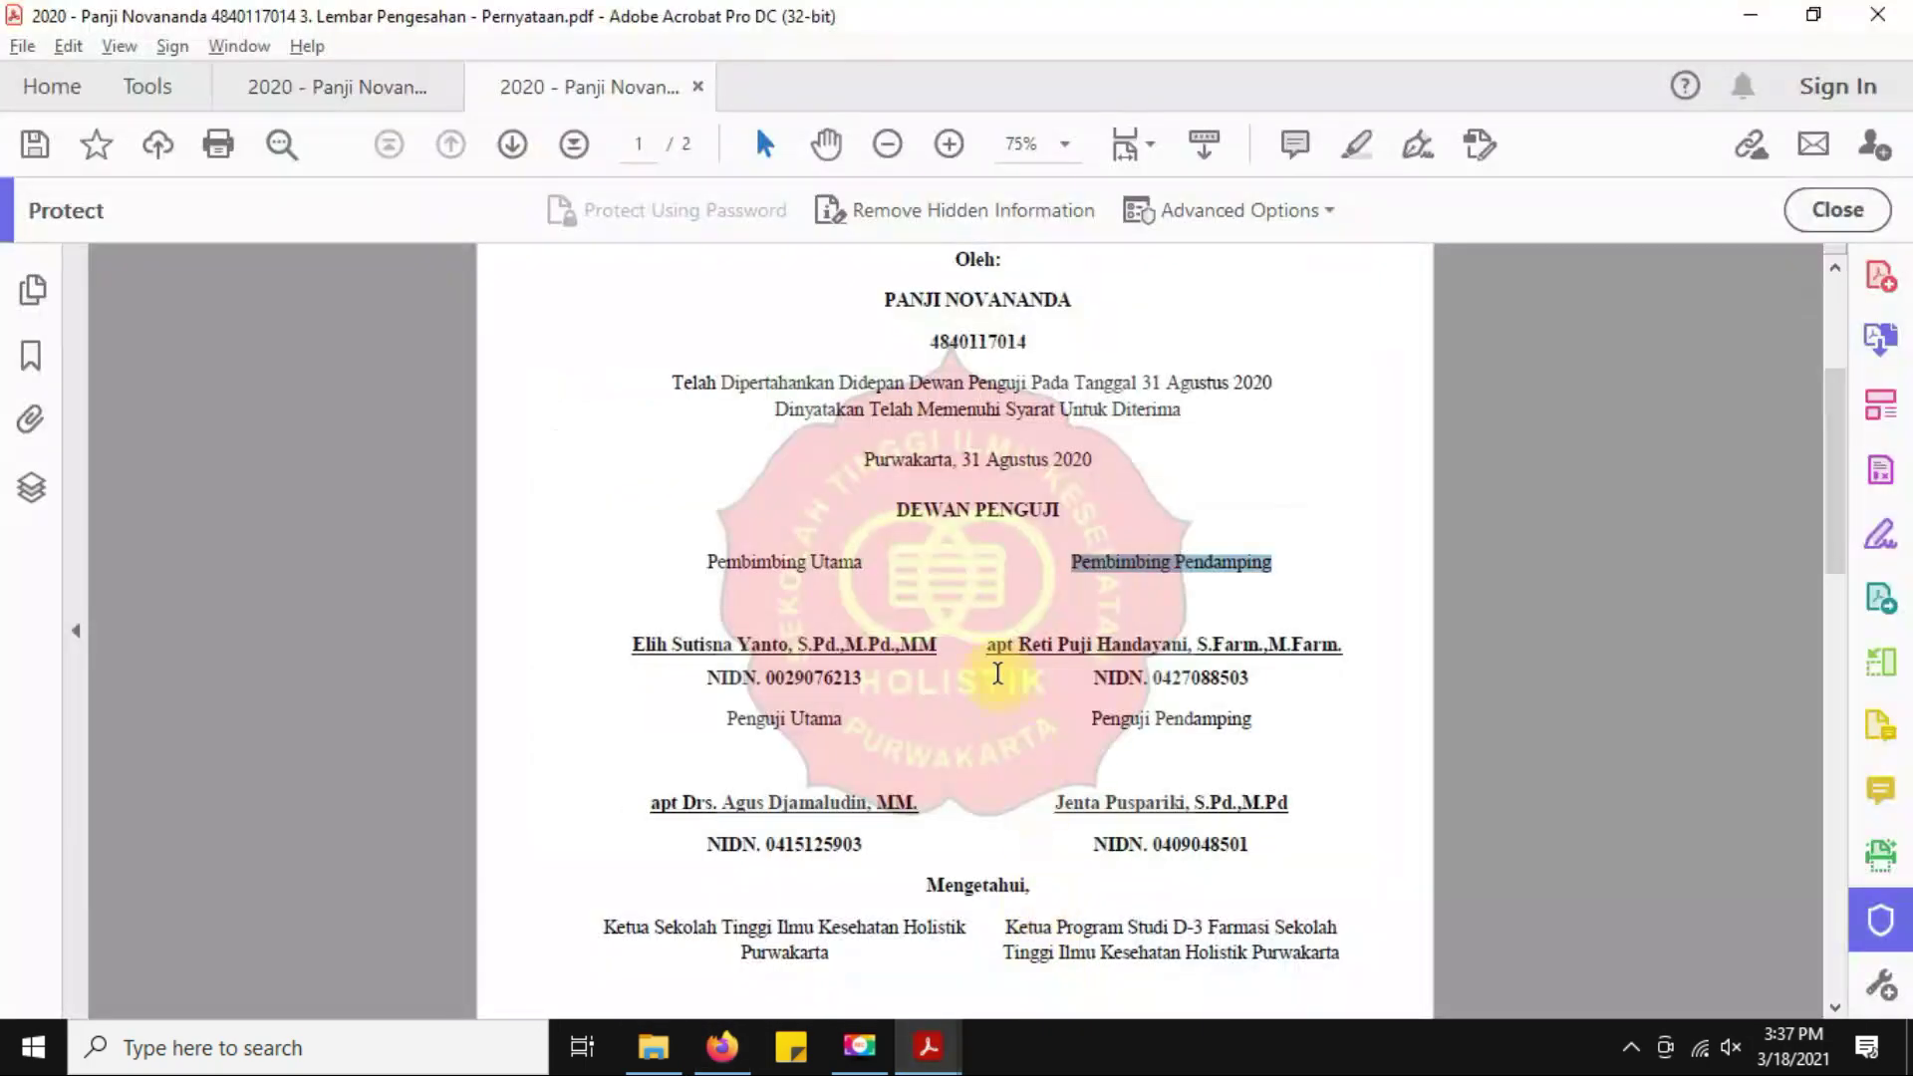
scroll(971, 652, "down", 1)
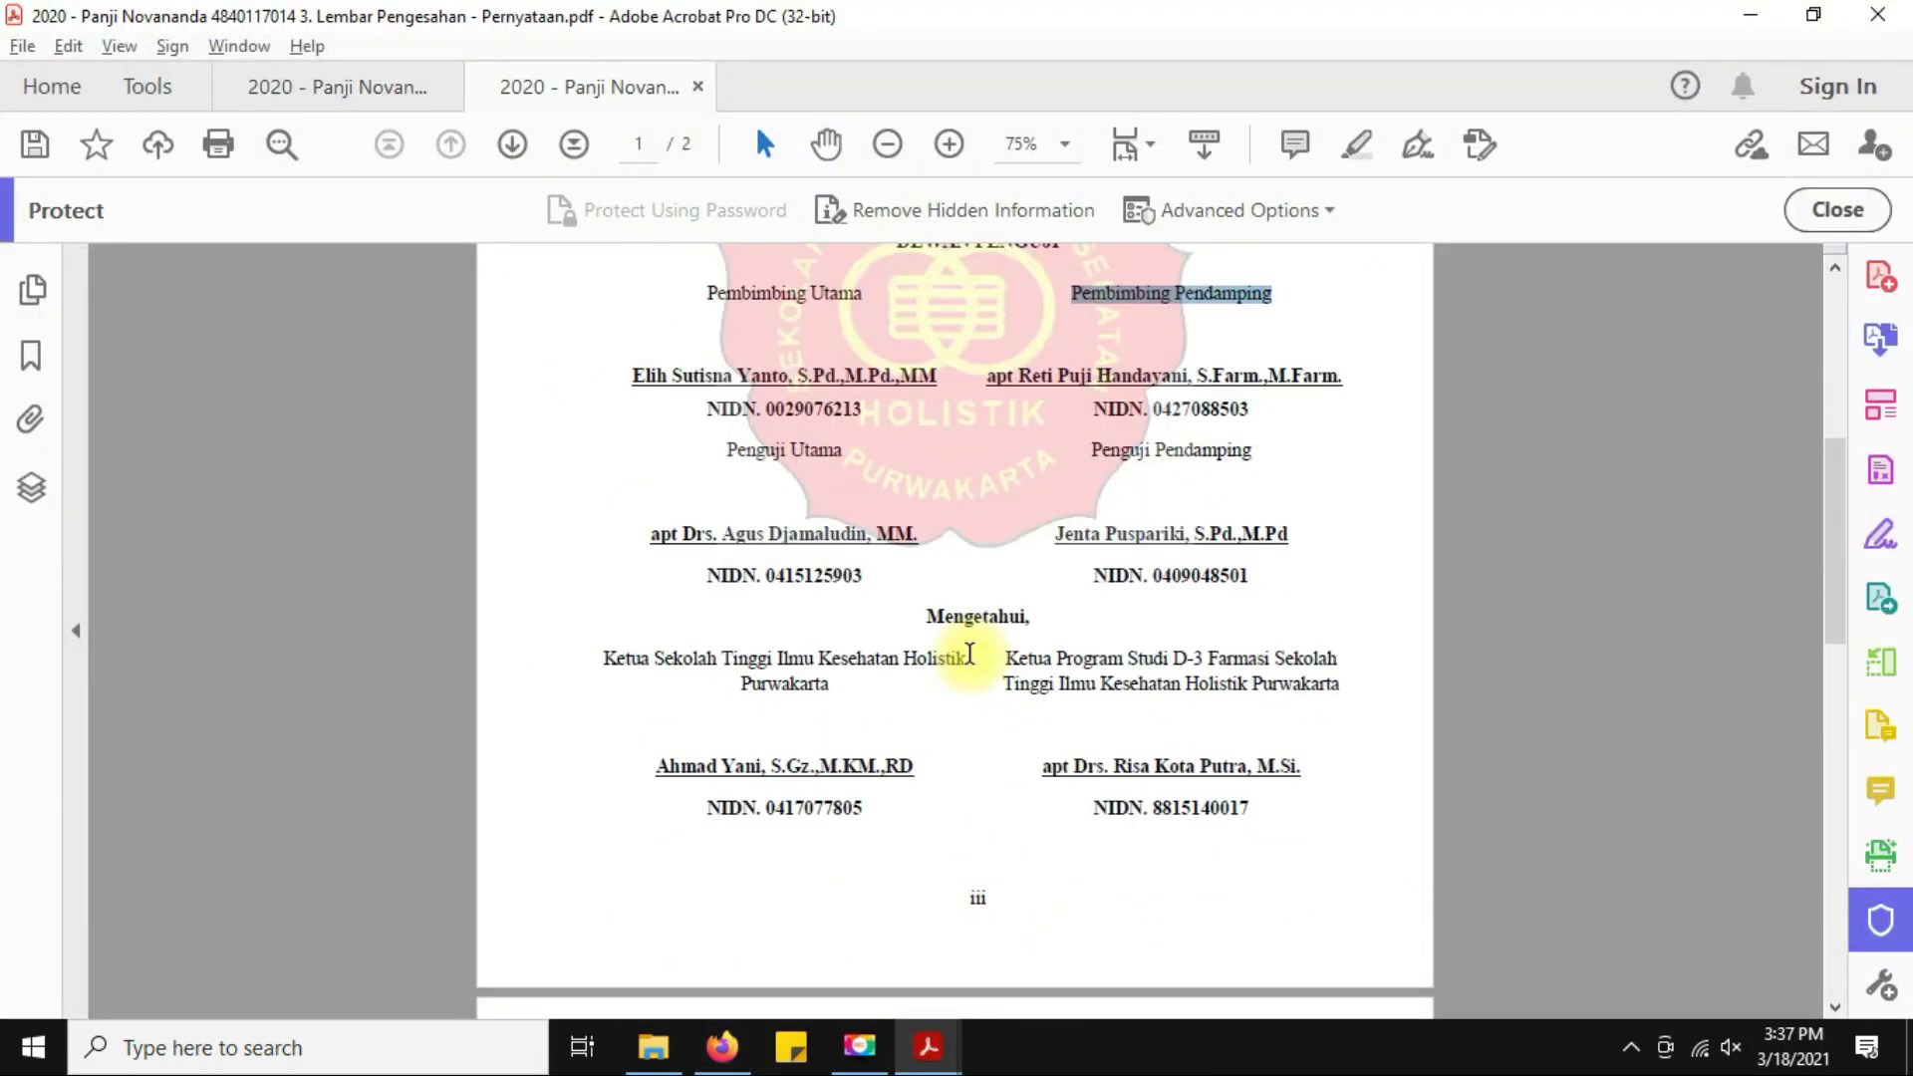
left_click_drag(723, 536, 869, 537)
key("ctrl+c")
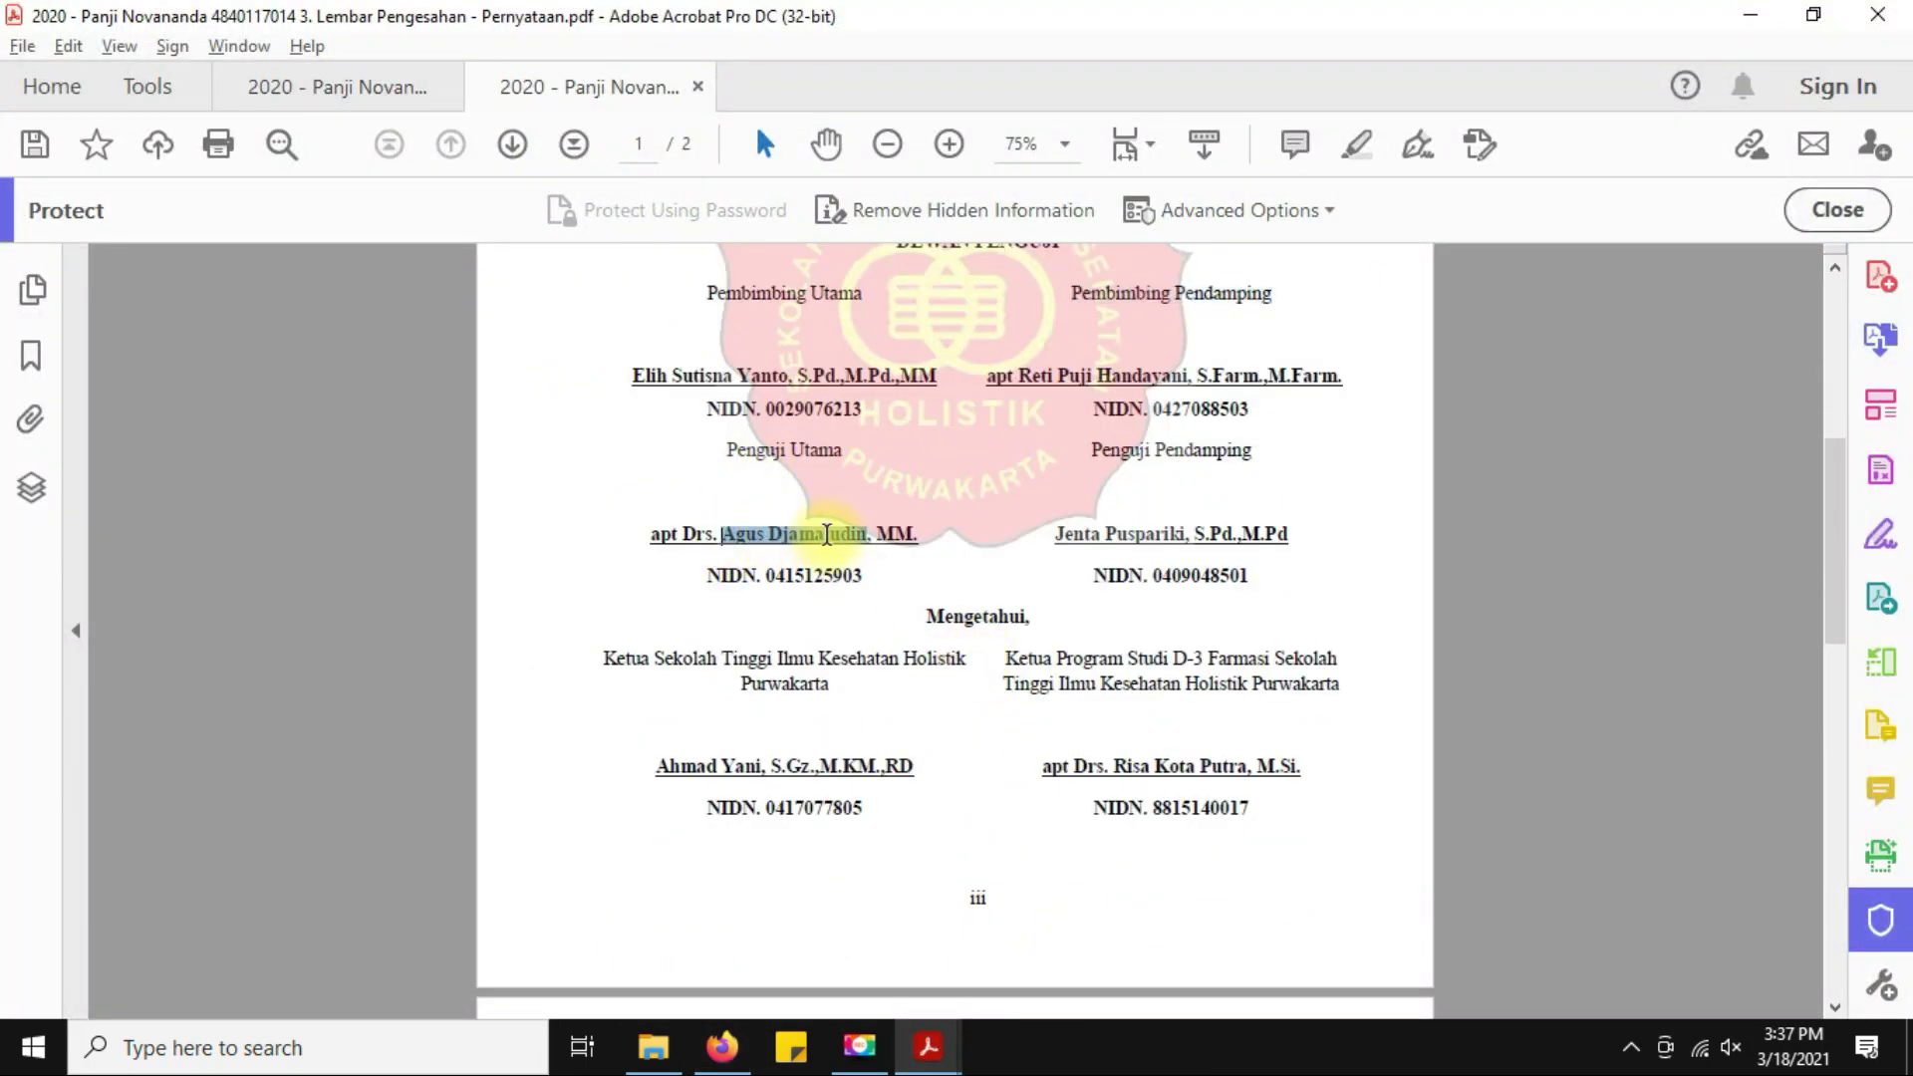
key("alt+Tab")
key("ctrl+v")
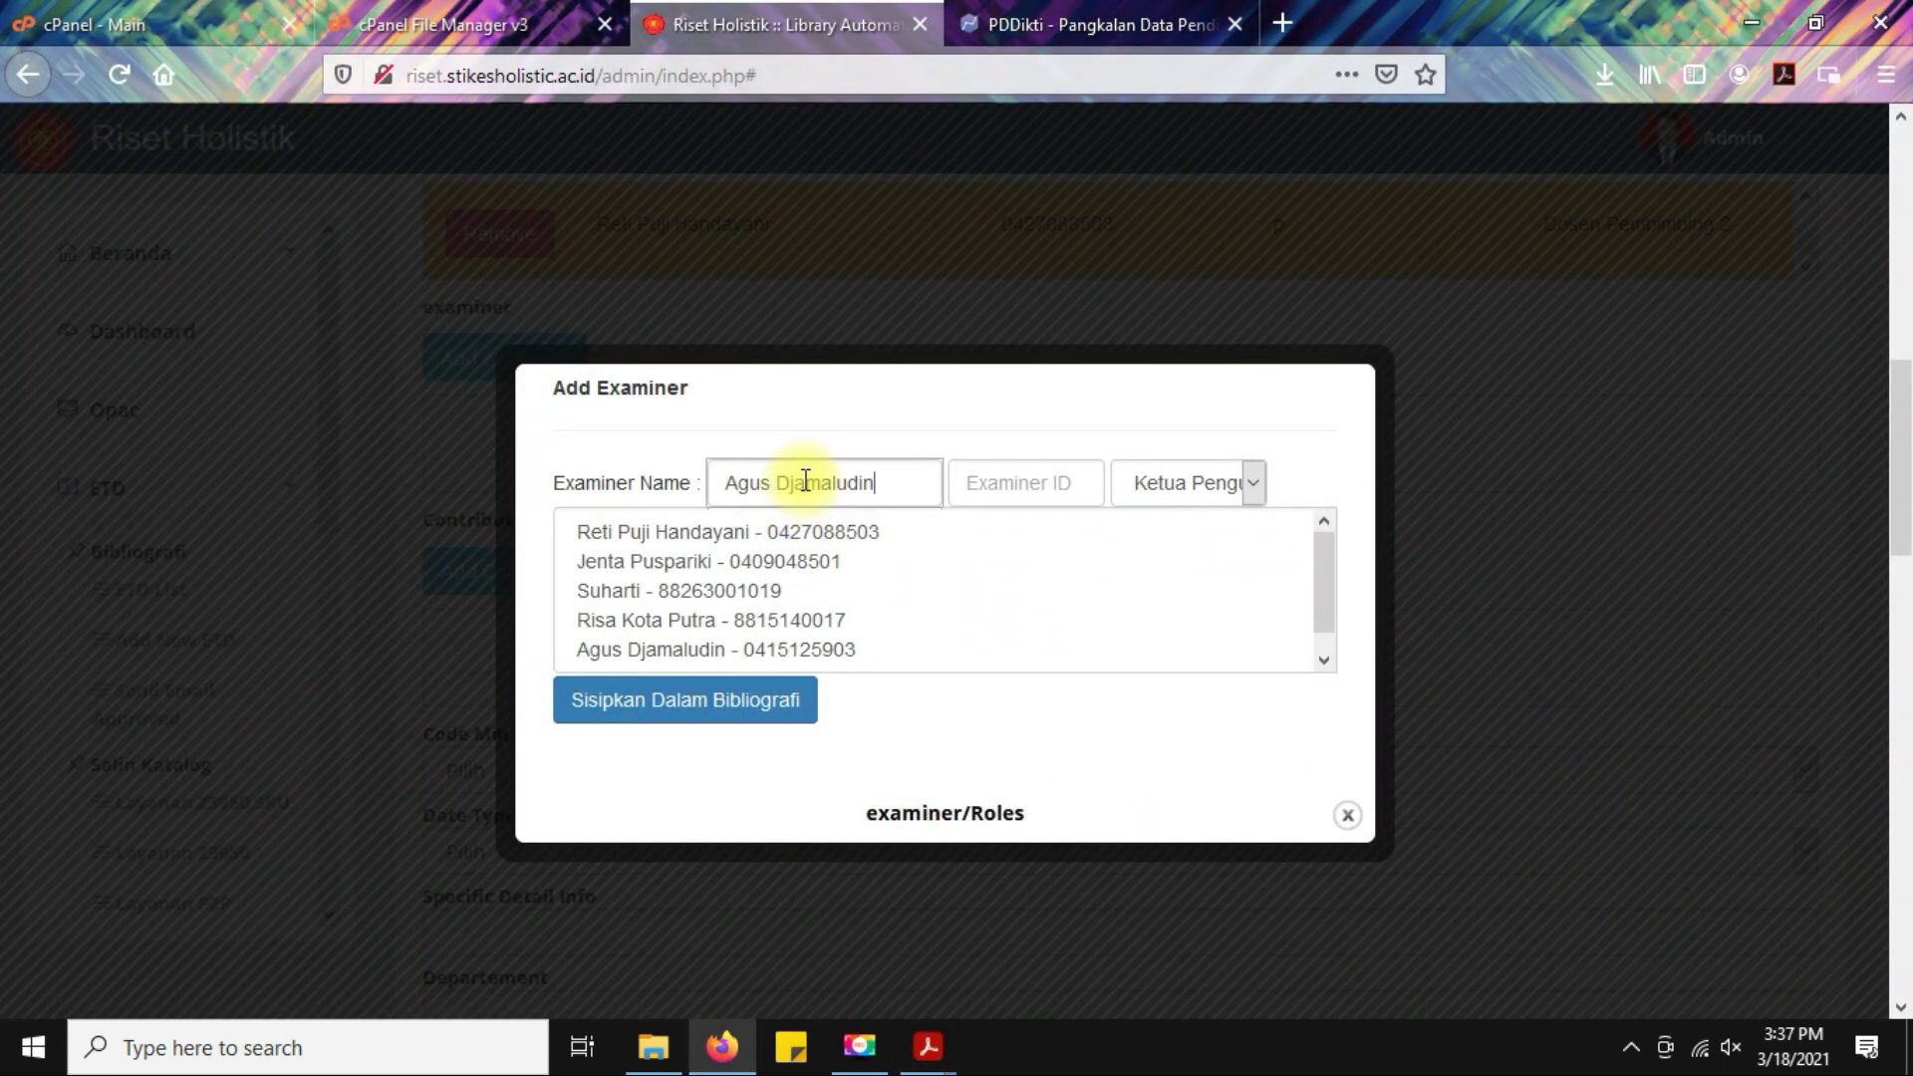
left_click(613, 608)
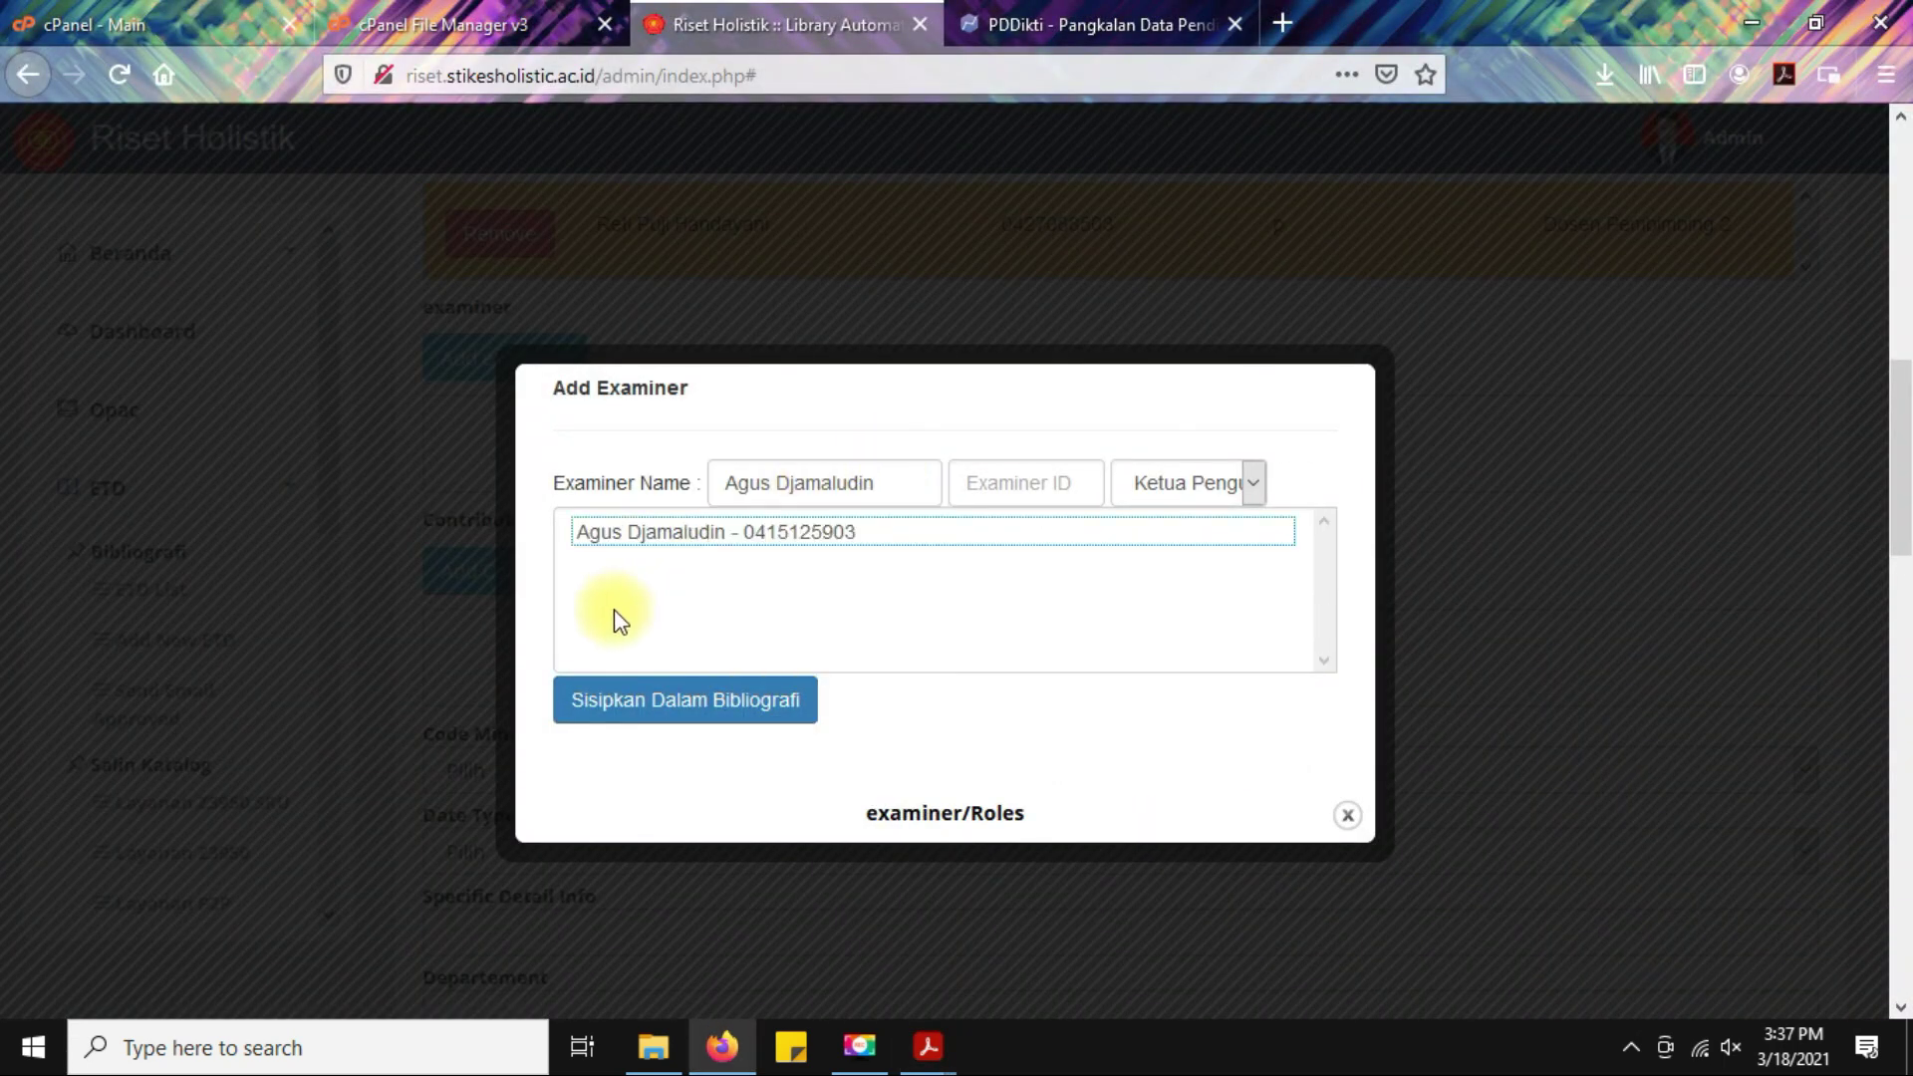
left_click(670, 538)
Keep the Ketua Penguji role and insert the examiner into the bibliography.
key("alt+Tab")
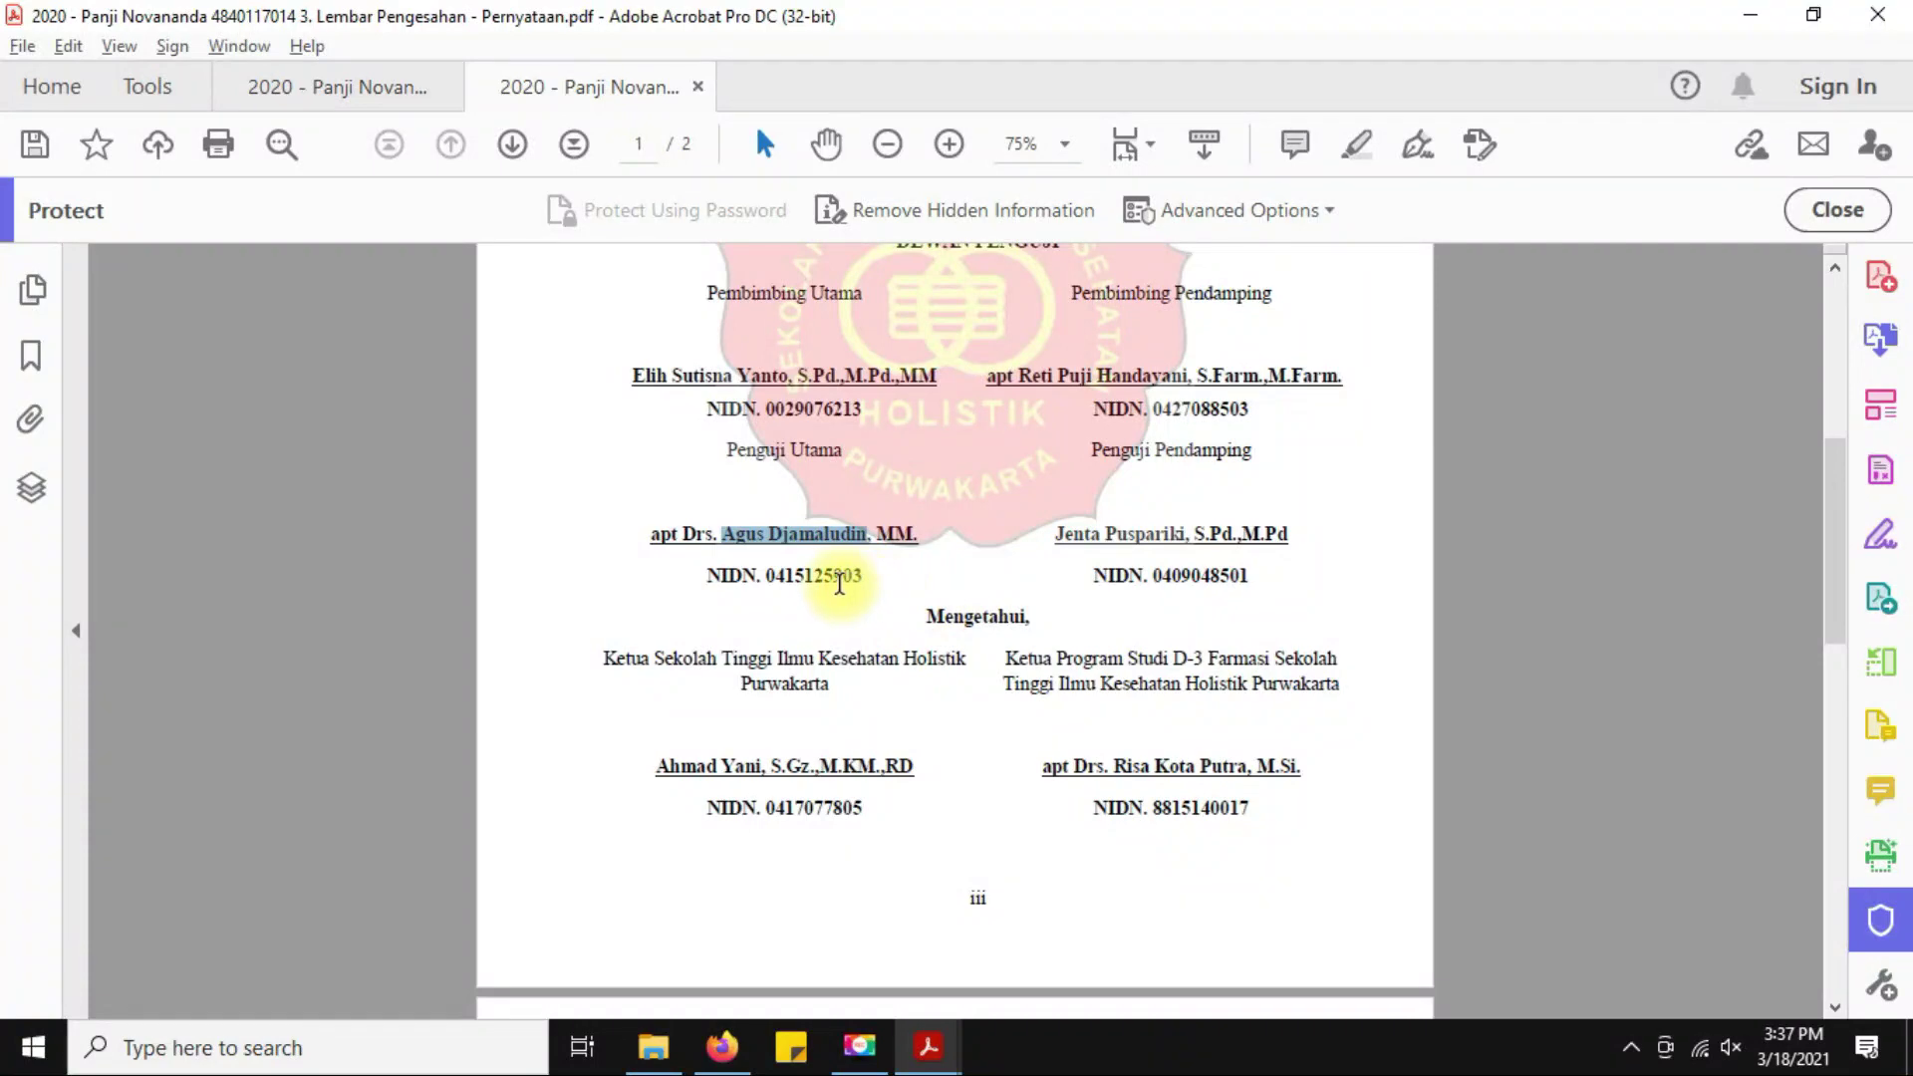
key("alt+Tab")
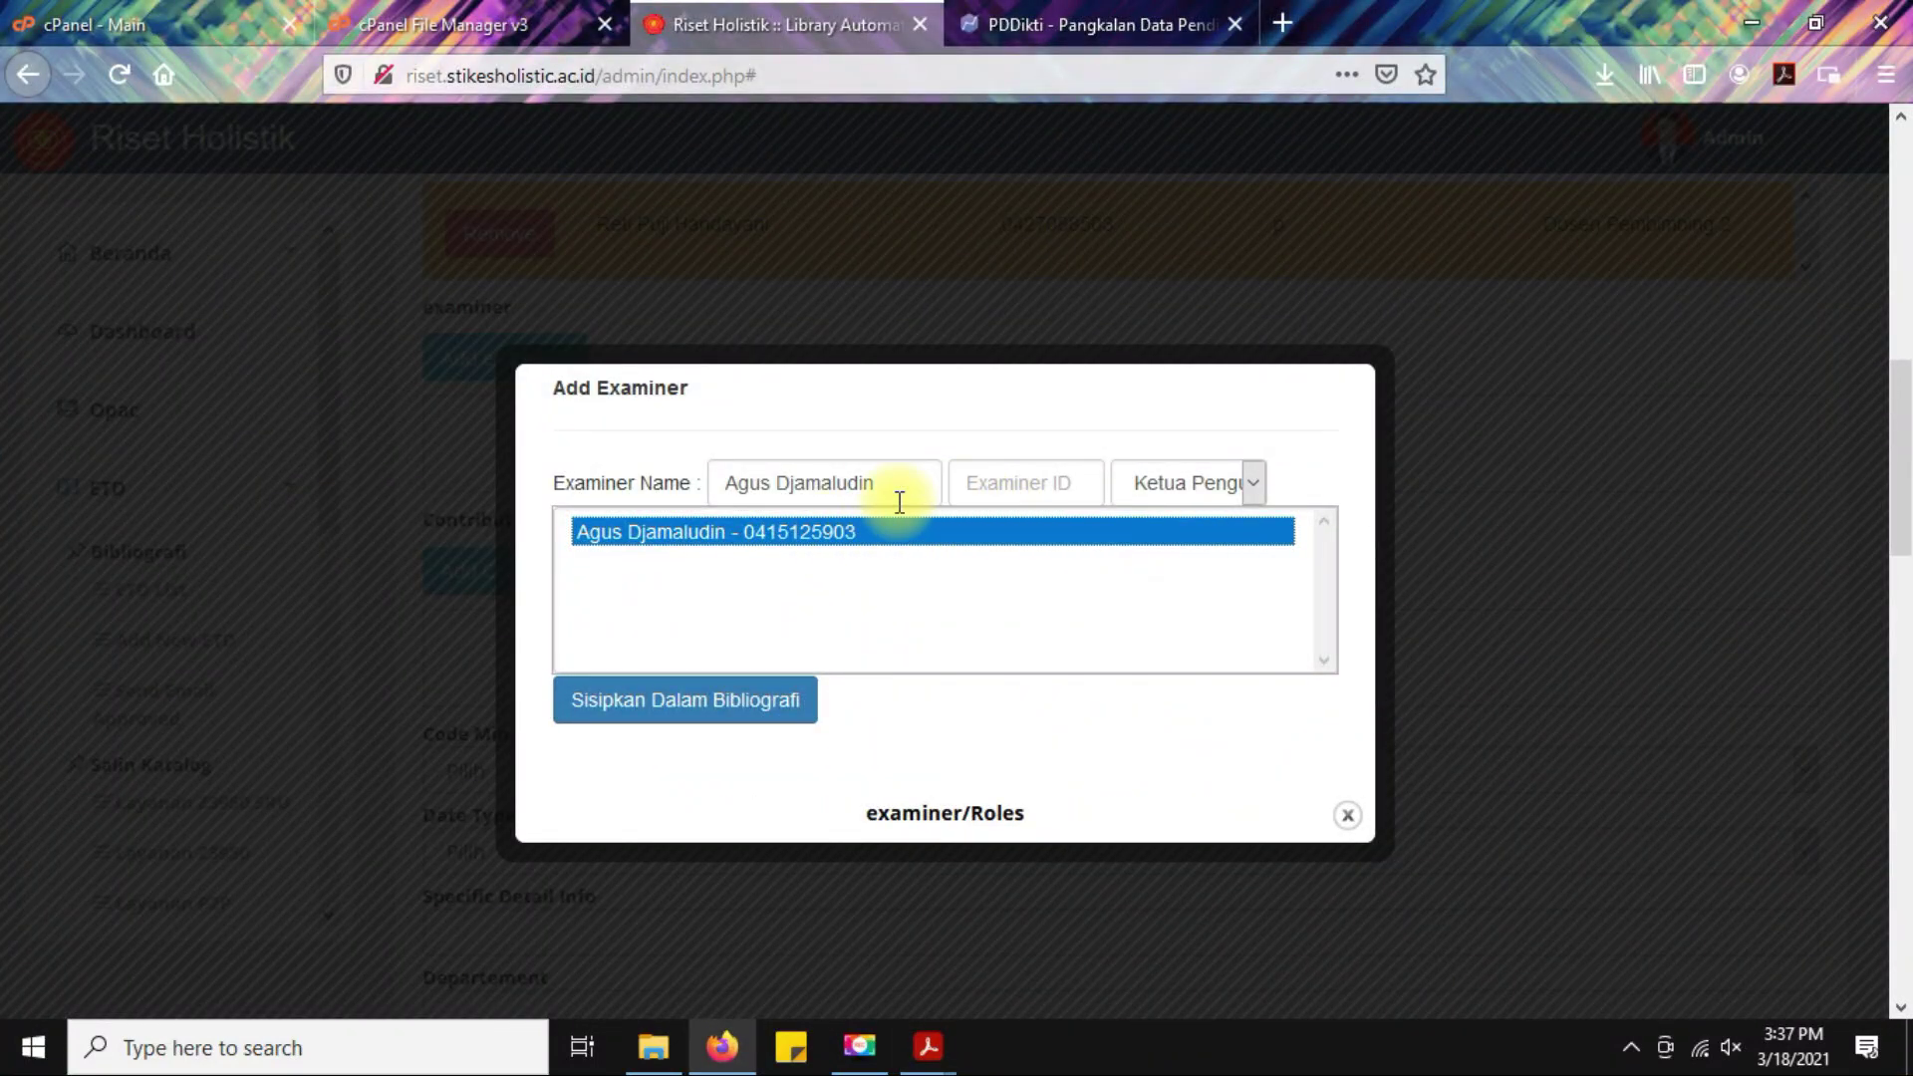
left_click(1045, 482)
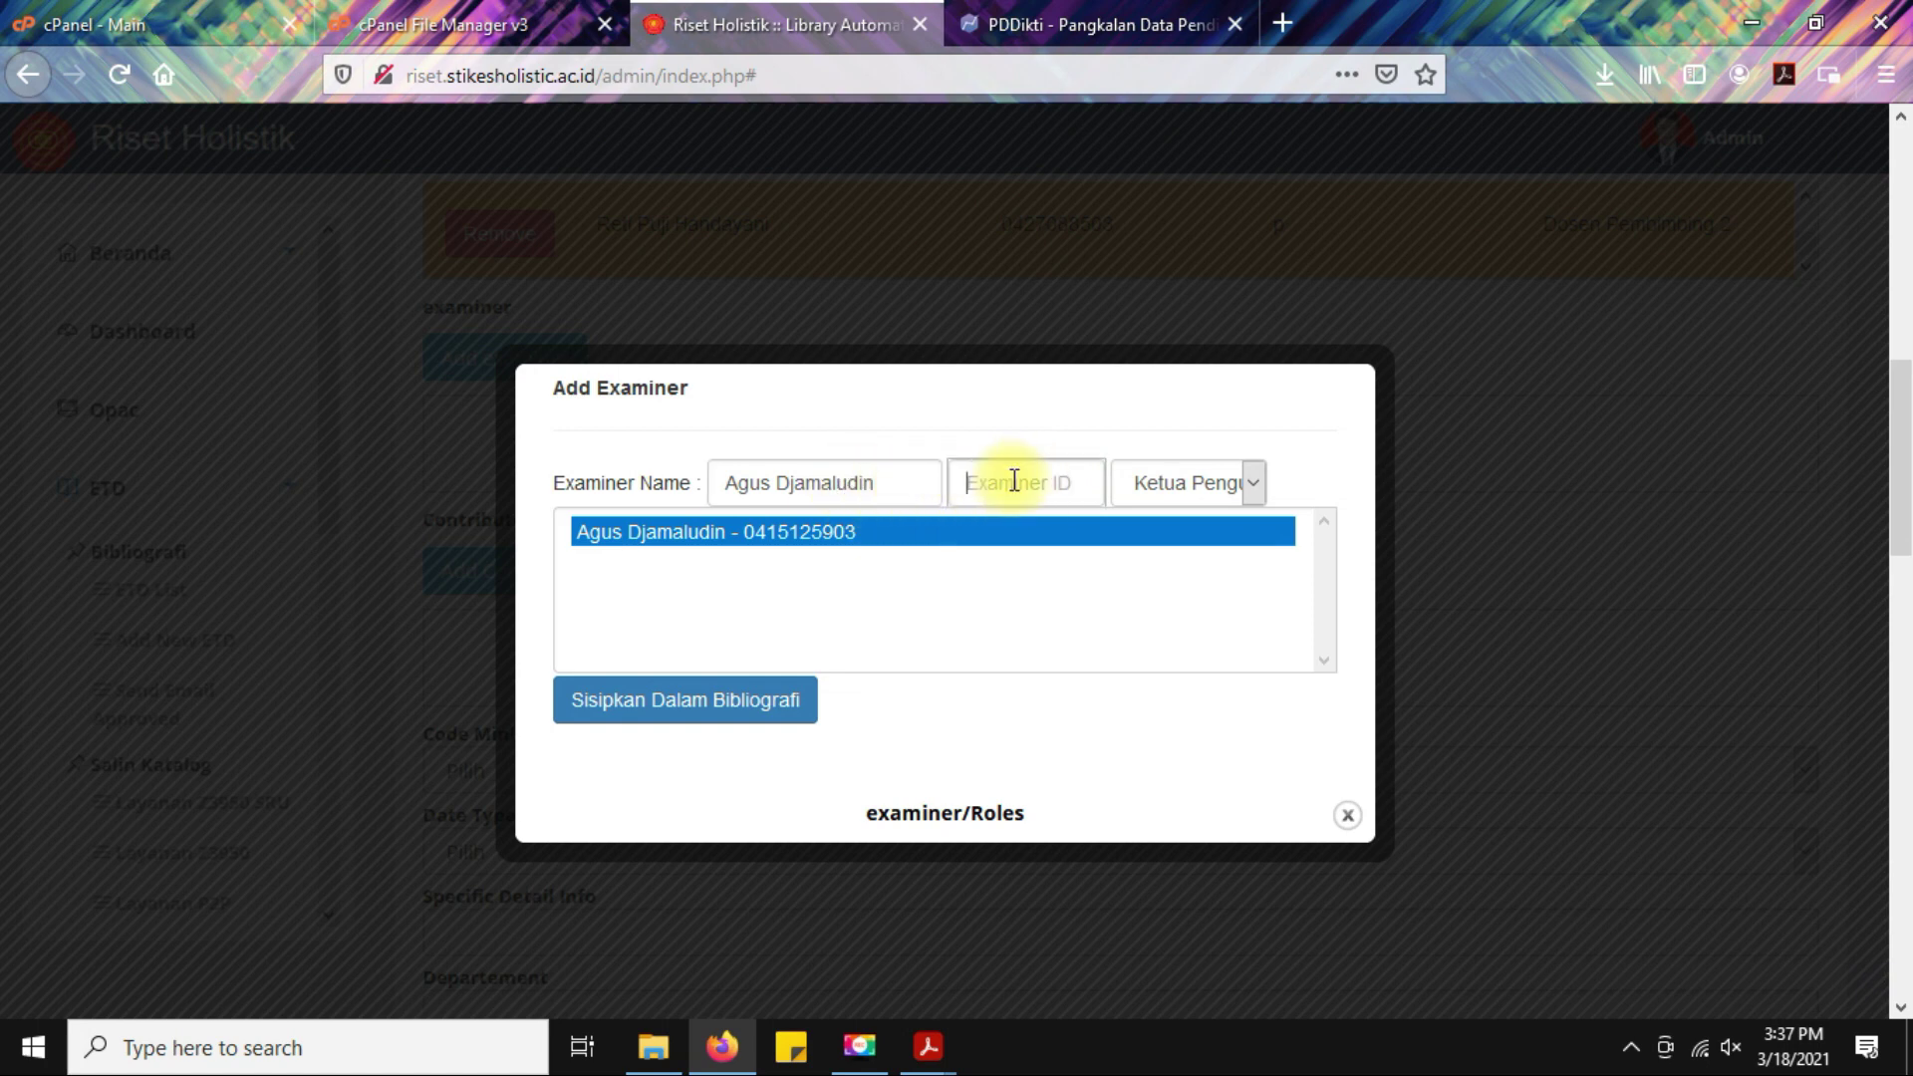
left_click(1230, 474)
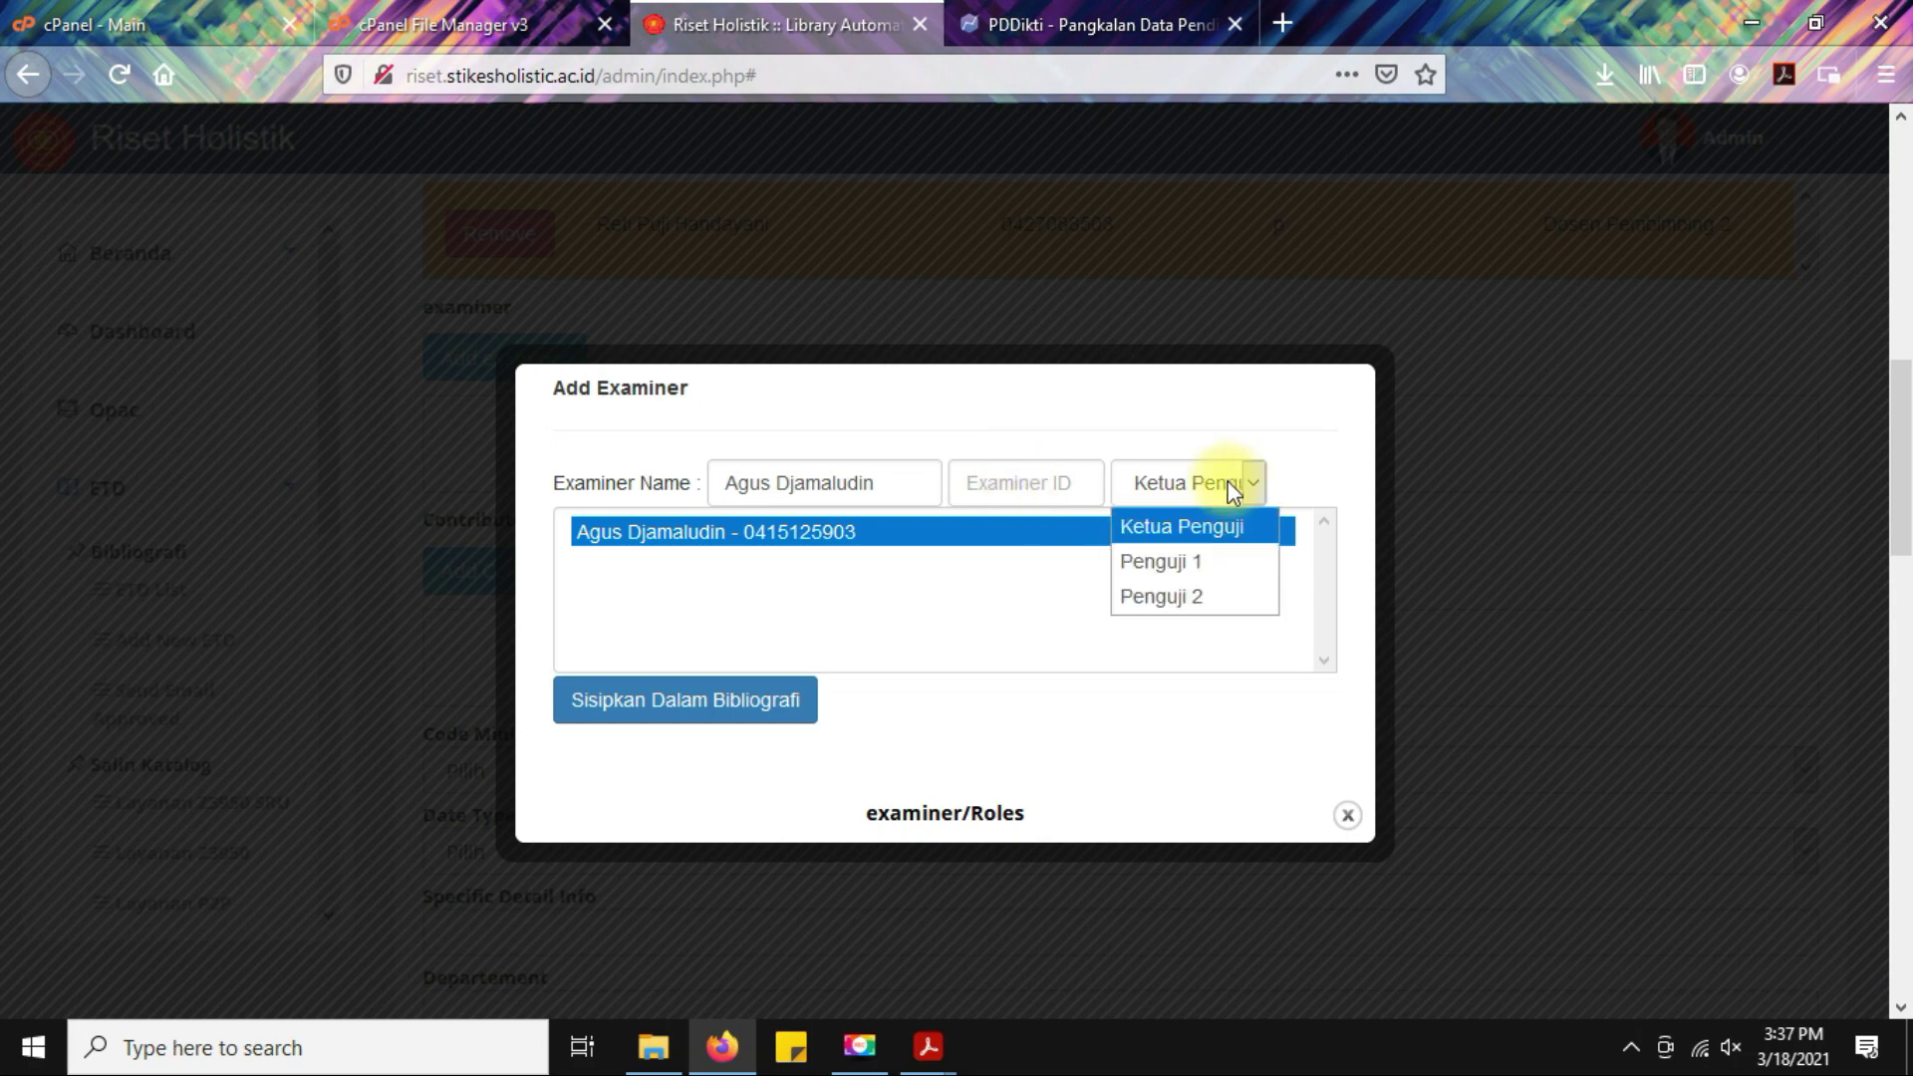
left_click(1178, 536)
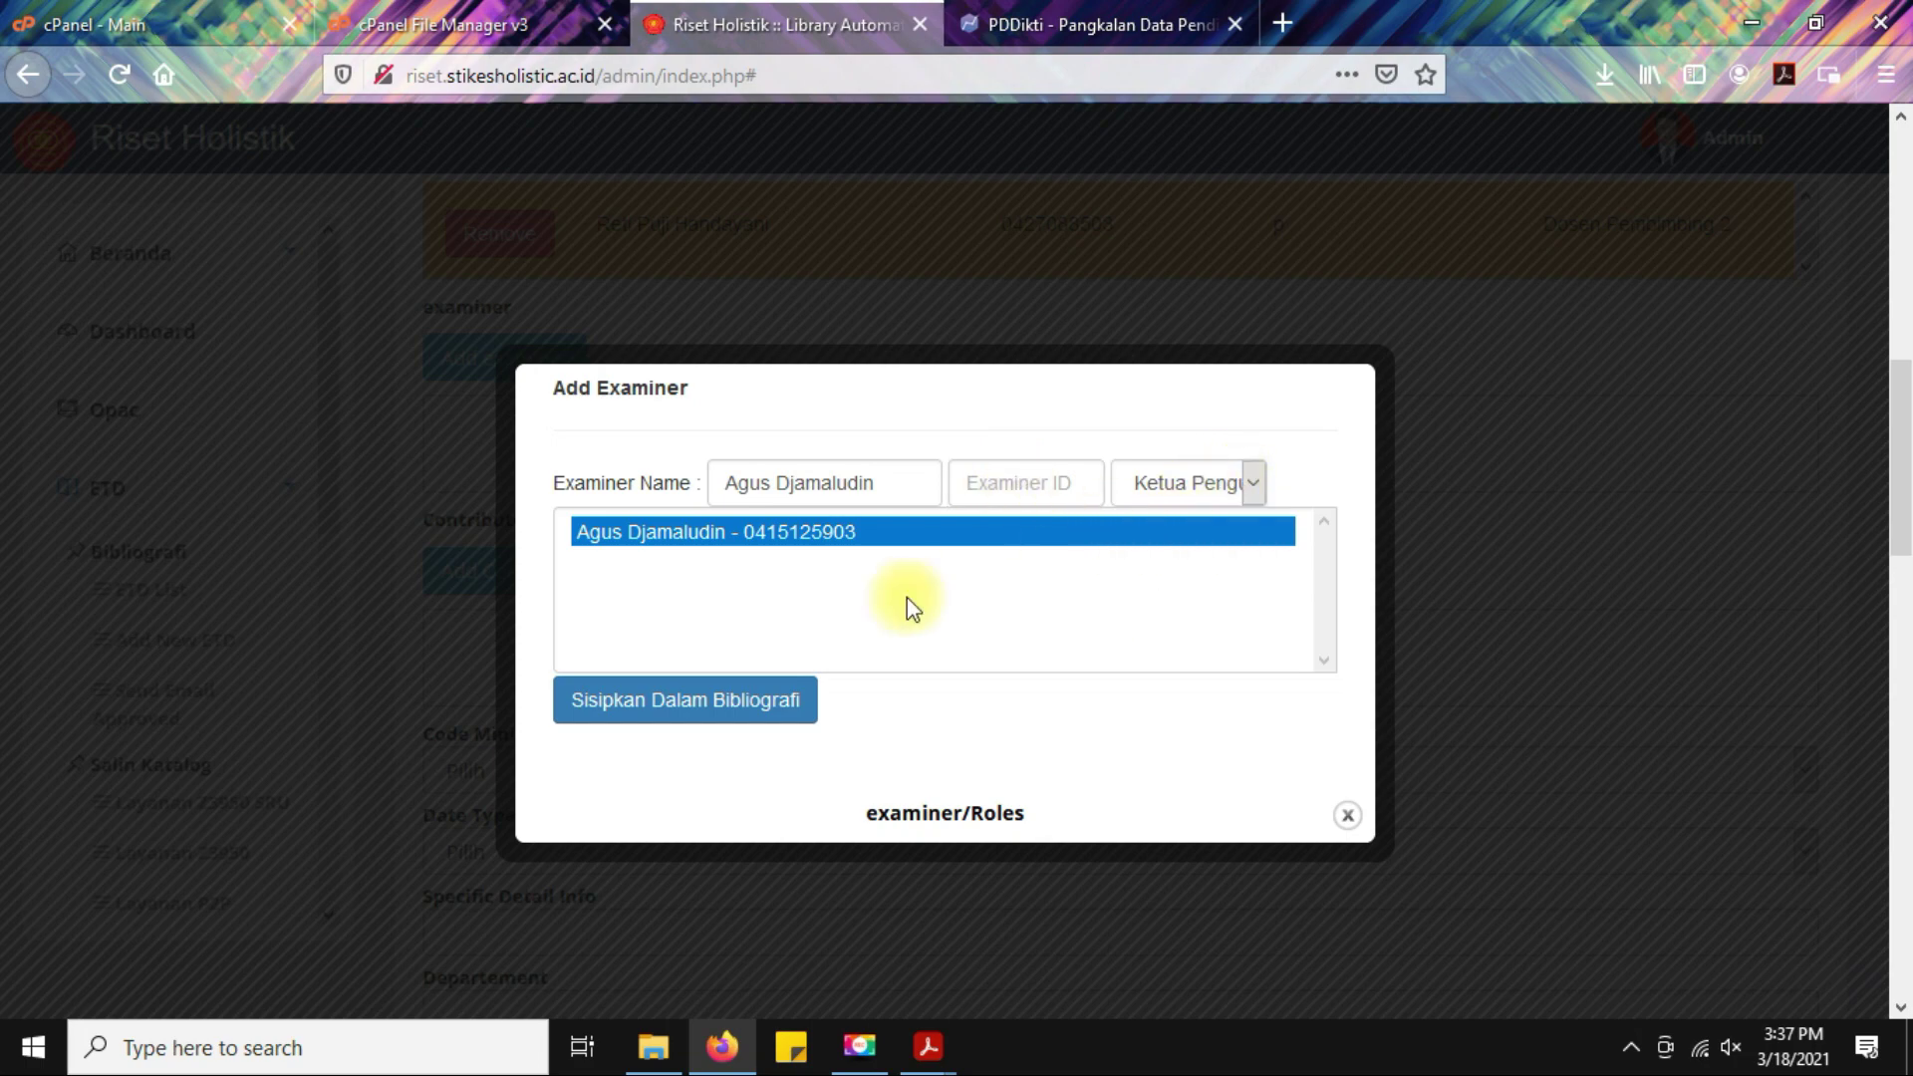
mouse_move(928, 1047)
left_click(1102, 974)
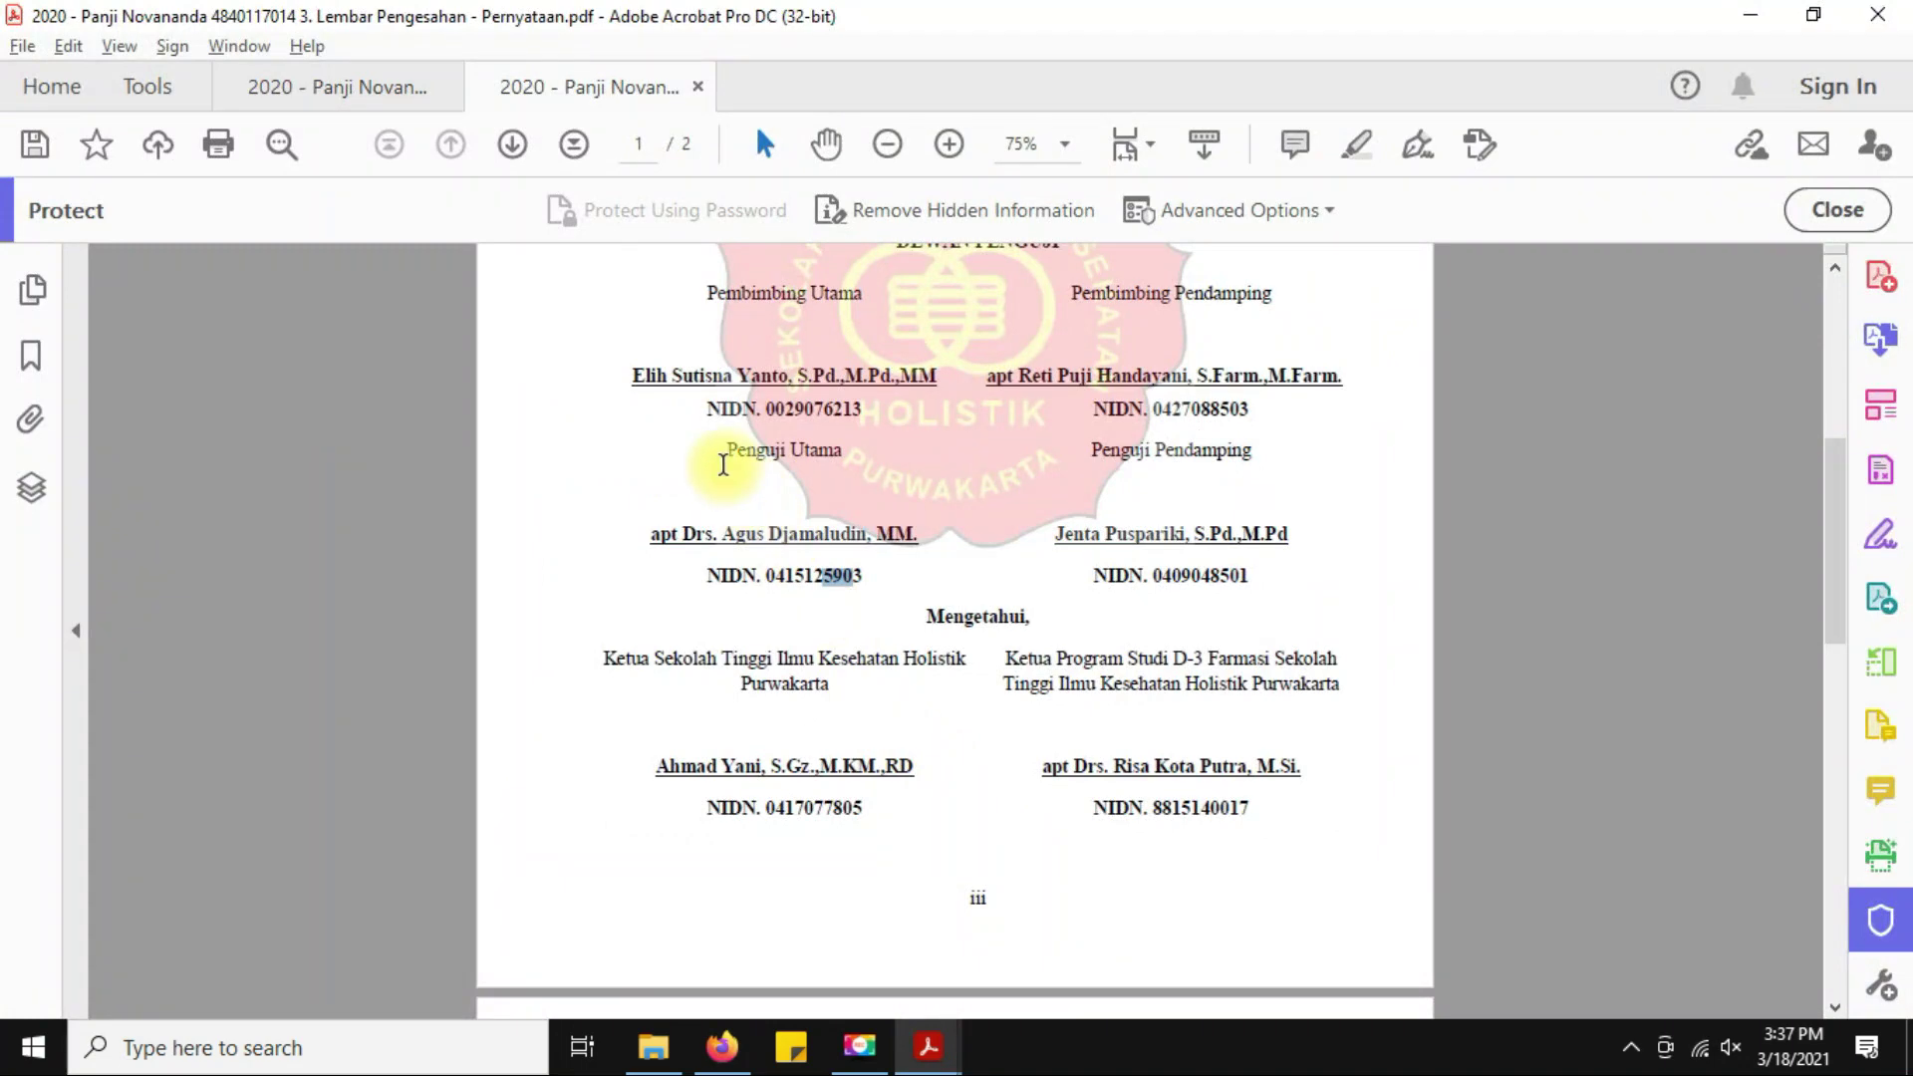
left_click_drag(762, 424, 884, 449)
left_click(817, 468)
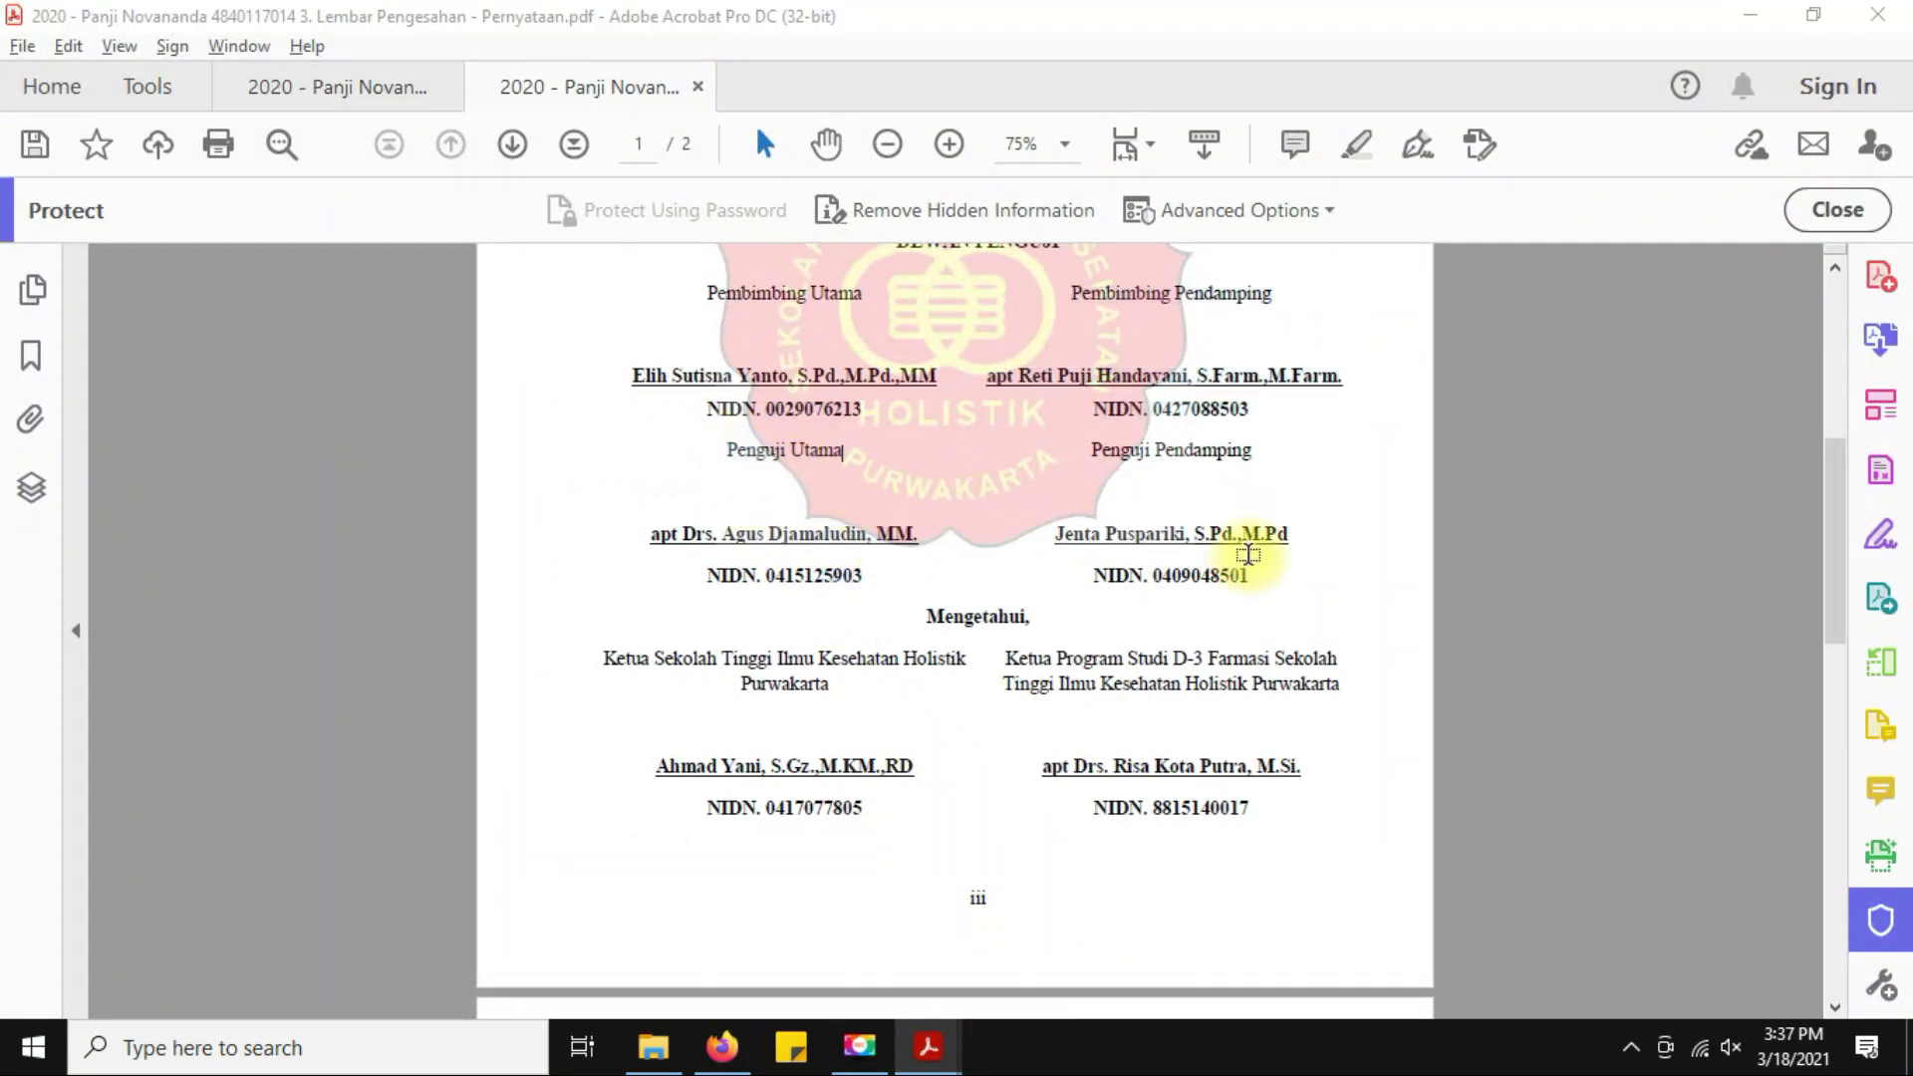
key("alt+Tab")
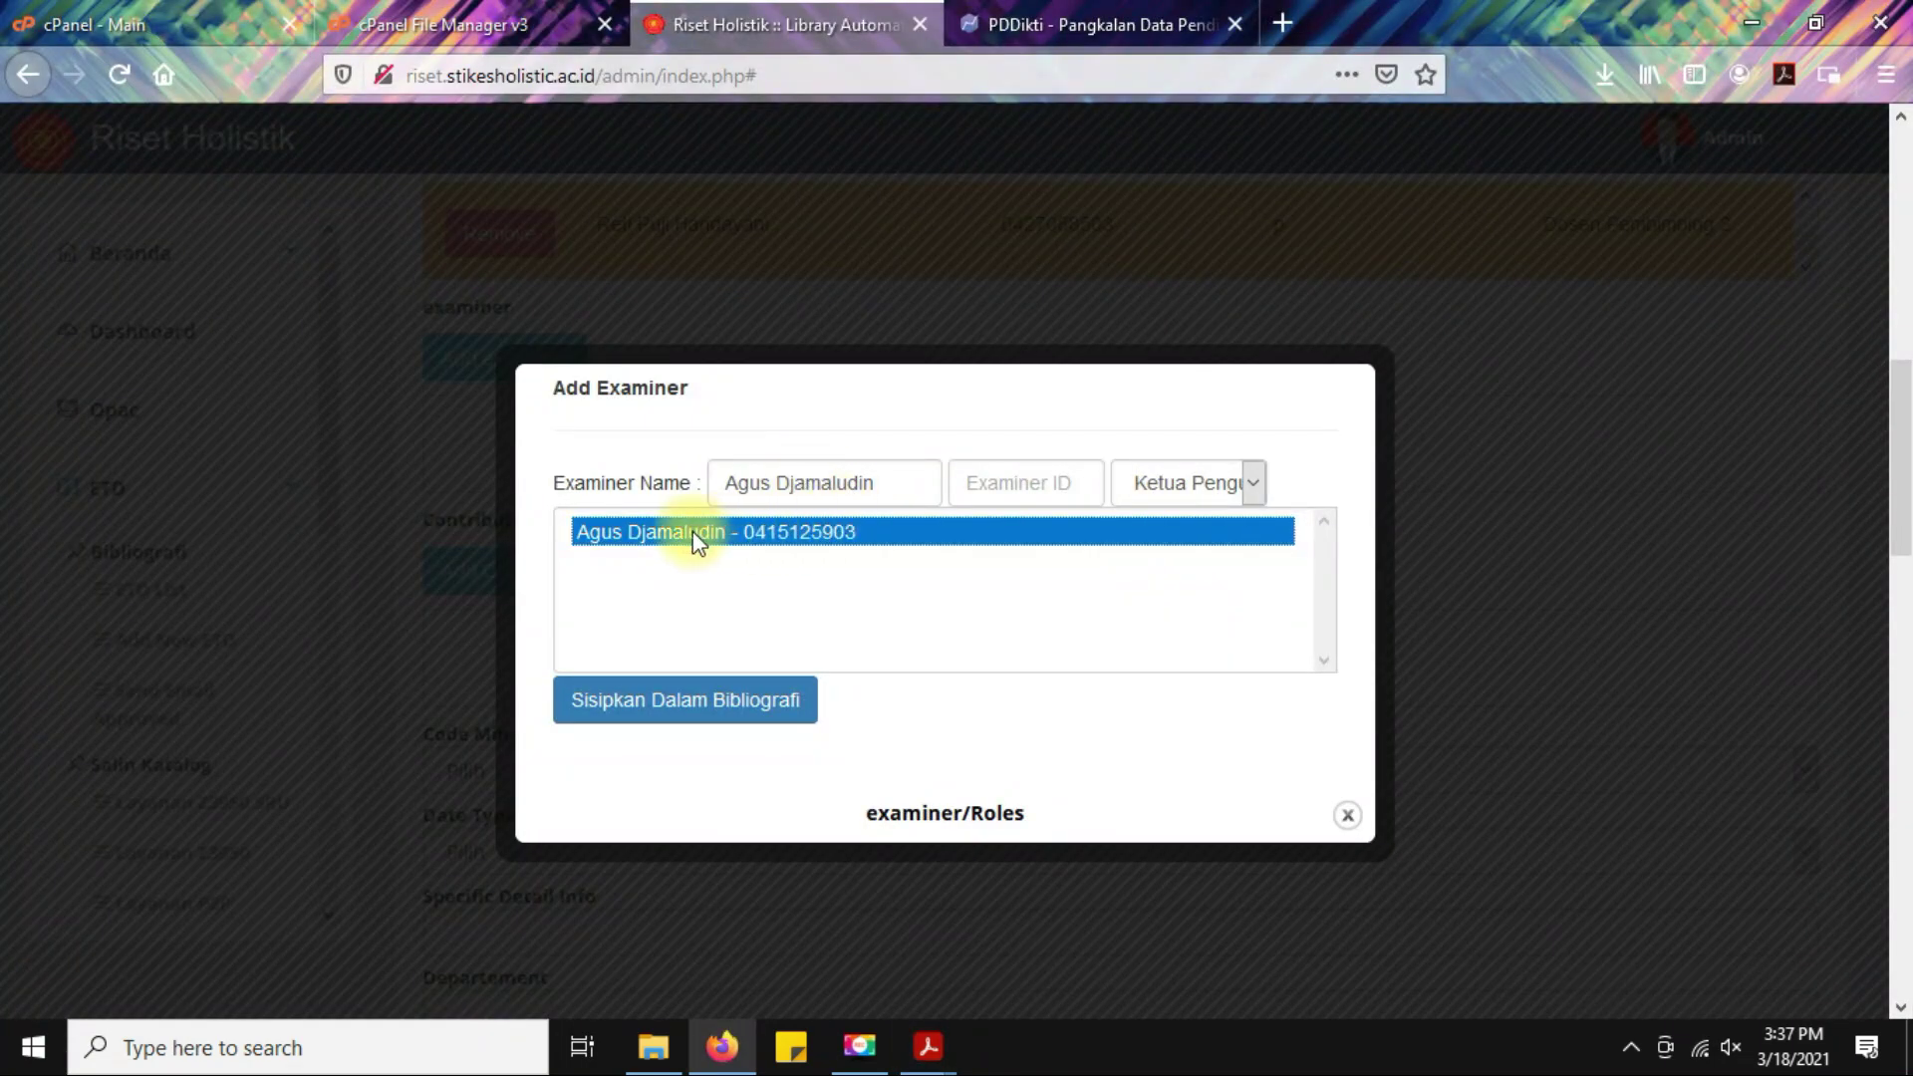
left_click(1208, 480)
left_click(1207, 534)
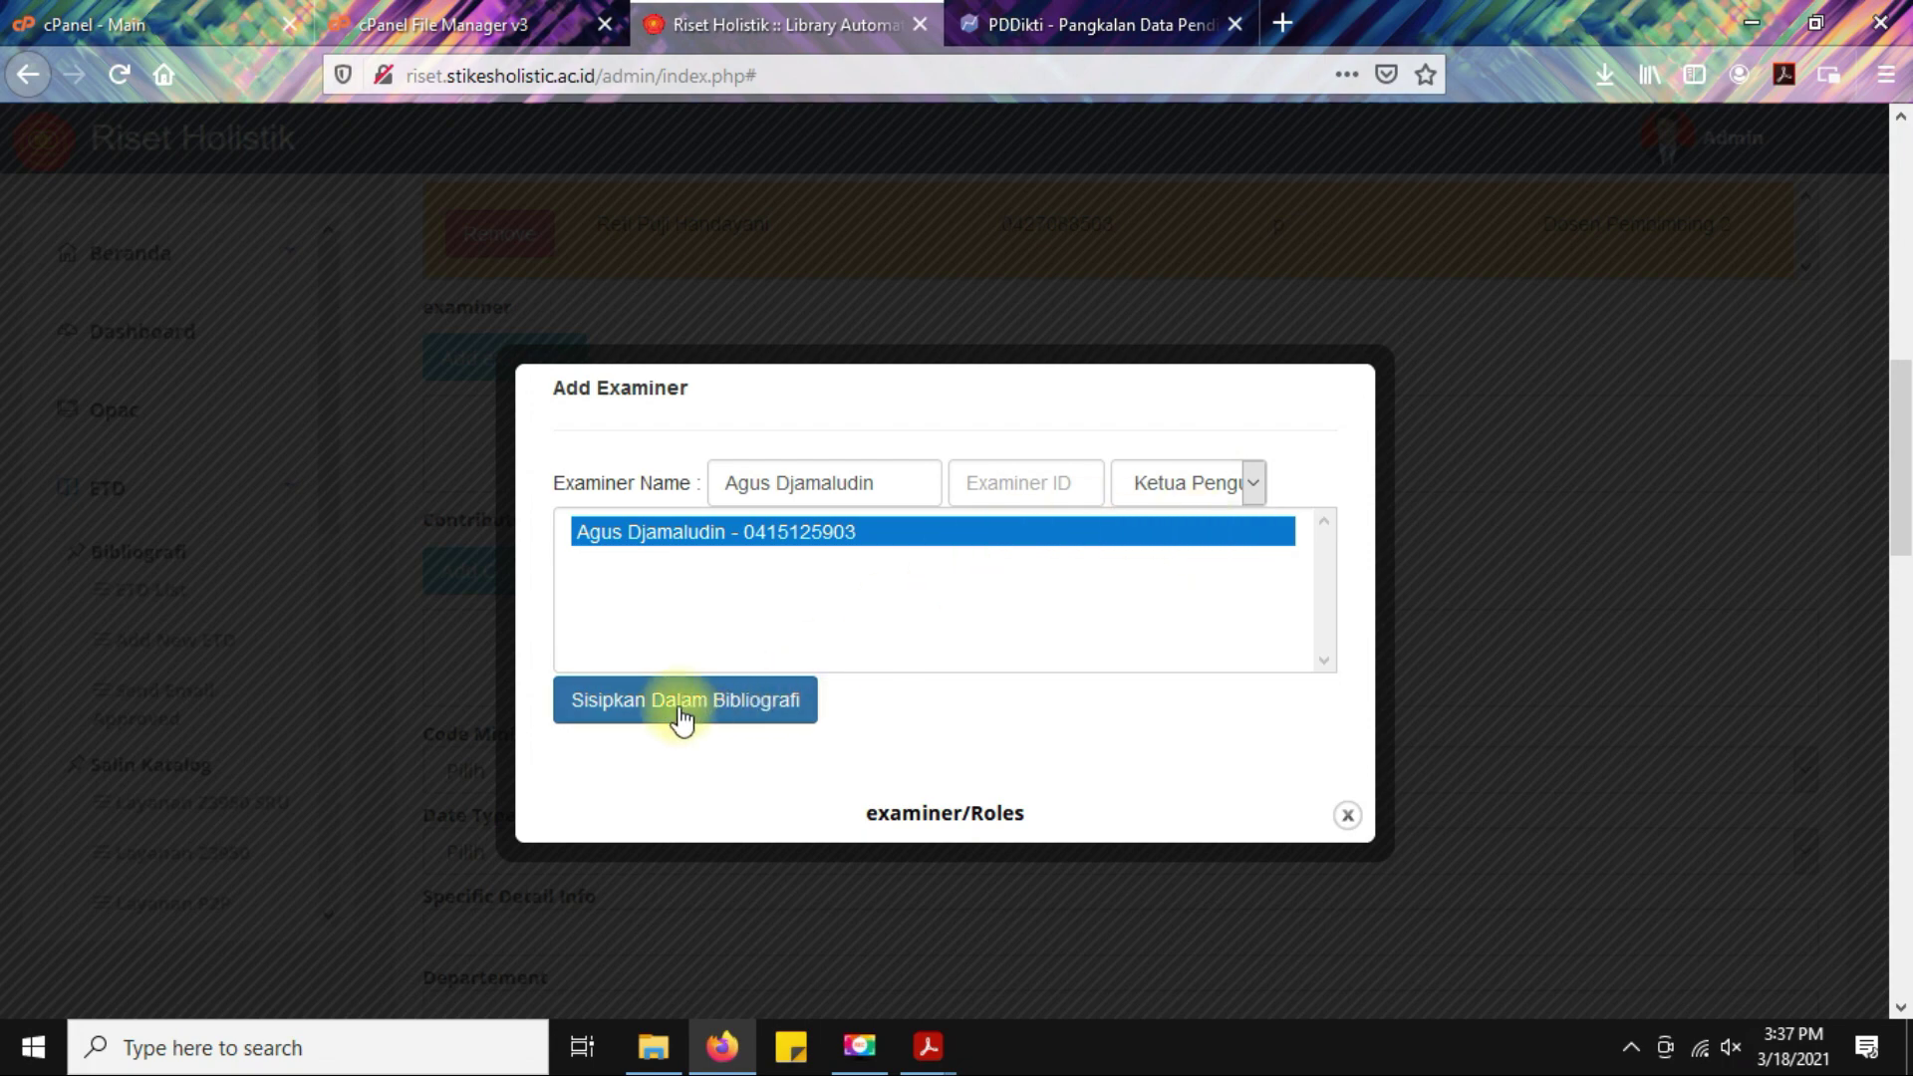
left_click(681, 707)
Paste the second examiner's name from the approval sheet and choose the matching lecturer record.
left_click(1040, 500)
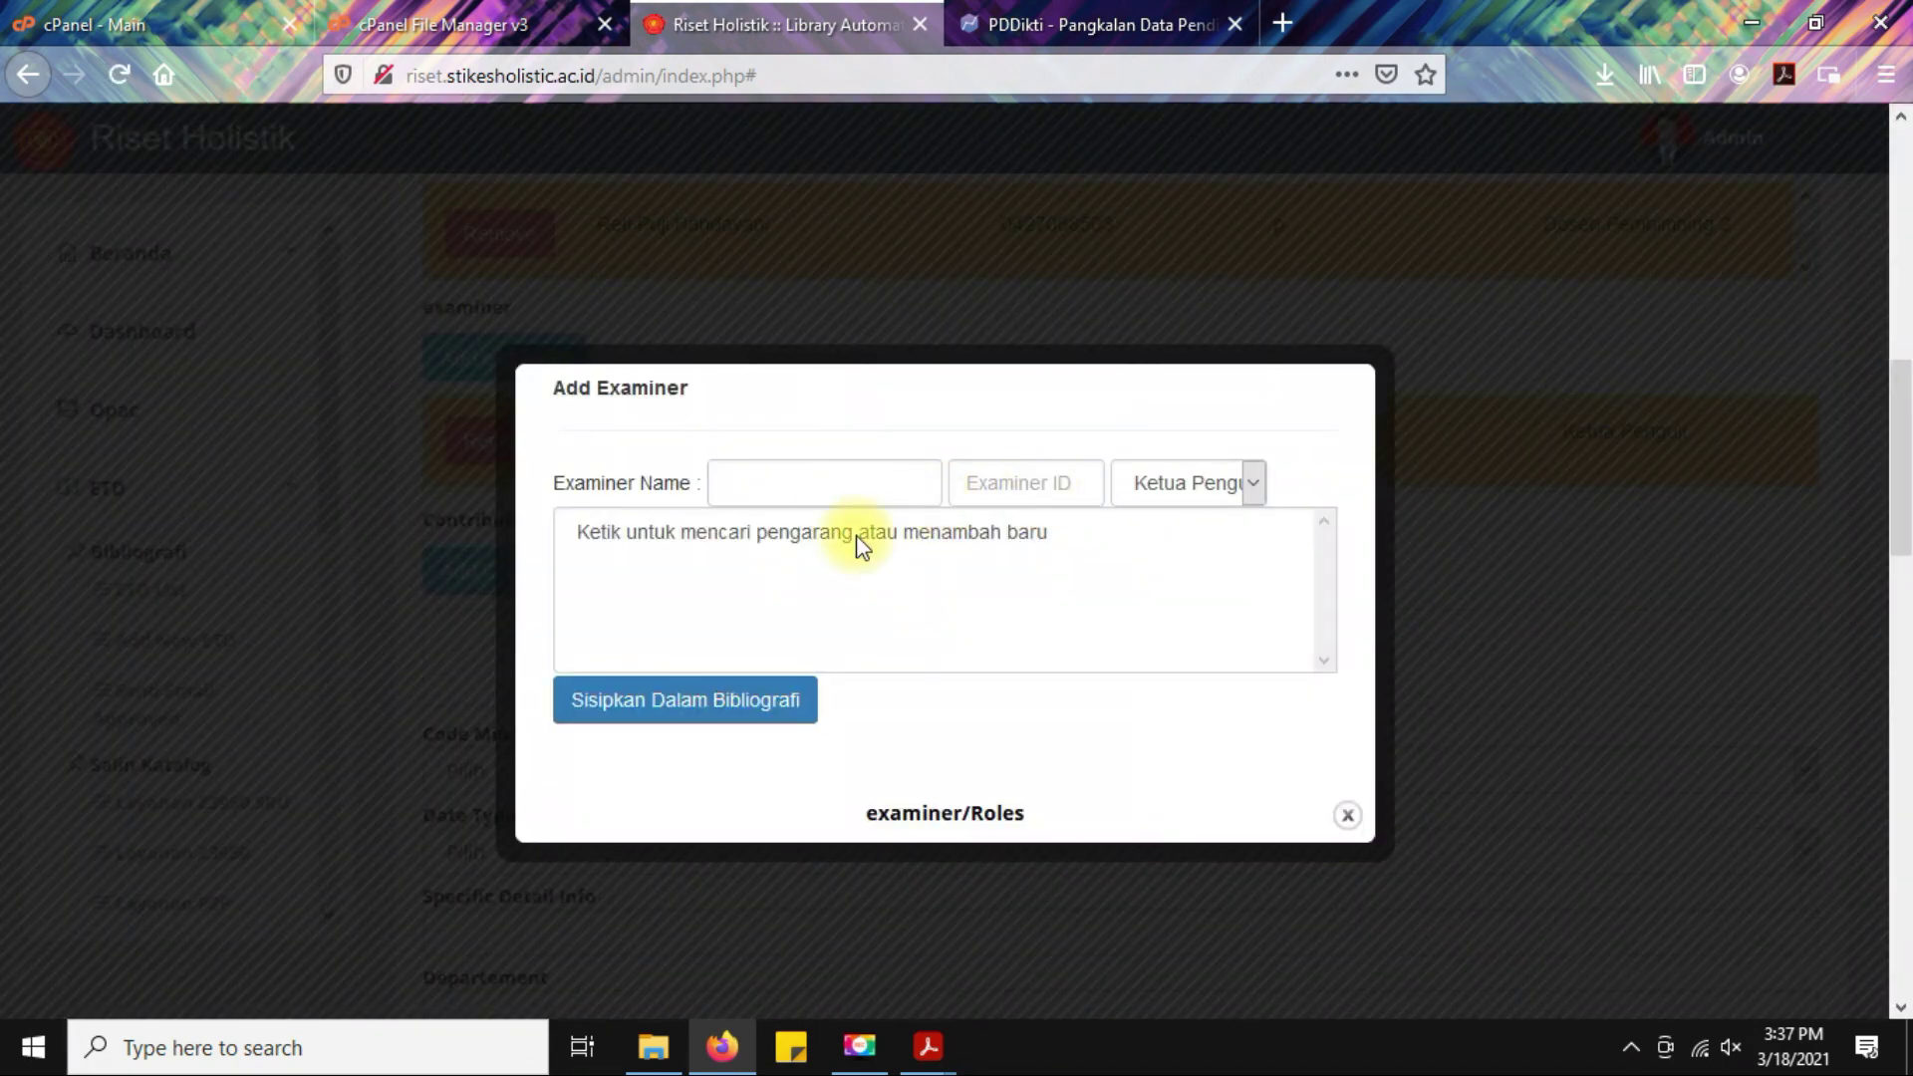
mouse_move(928, 1047)
left_click(1059, 932)
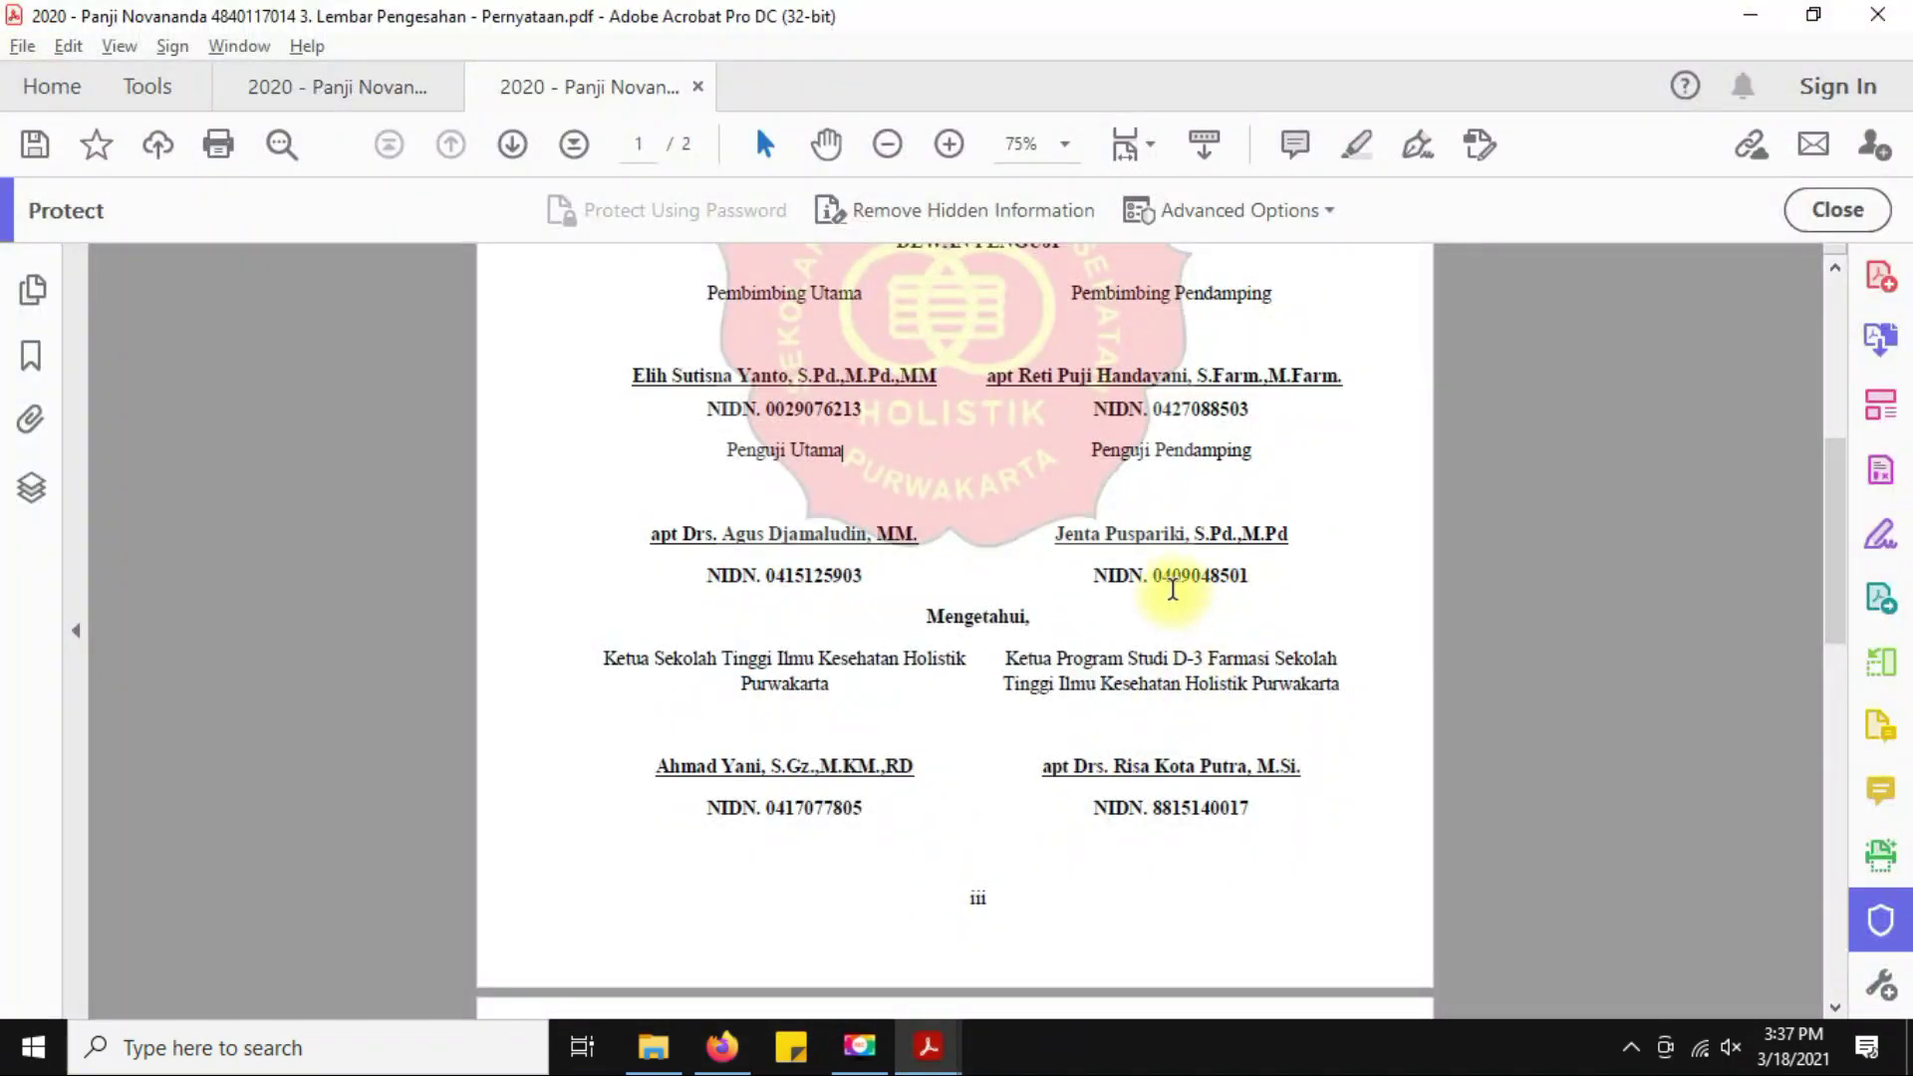
left_click_drag(1056, 534, 1188, 535)
key("ctrl+c")
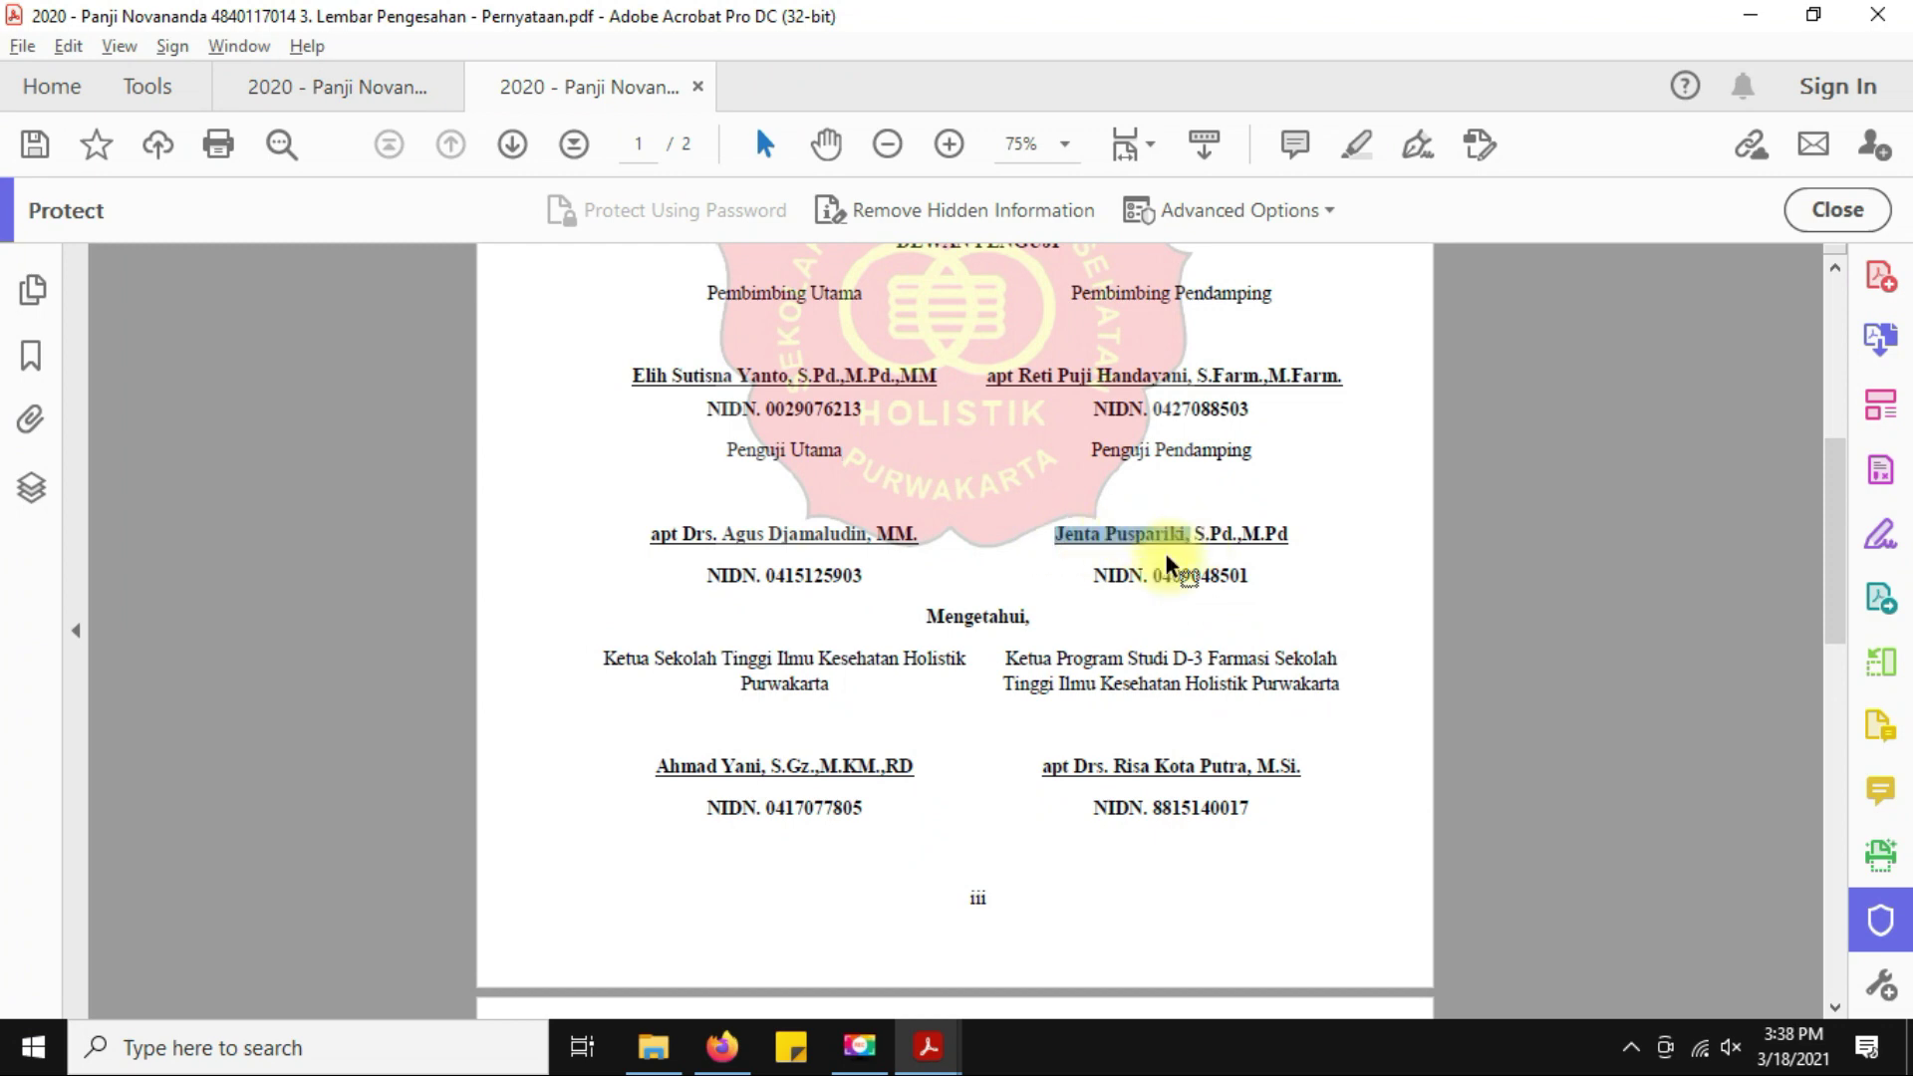
key("alt+Tab")
left_click(787, 484)
key("ctrl+v")
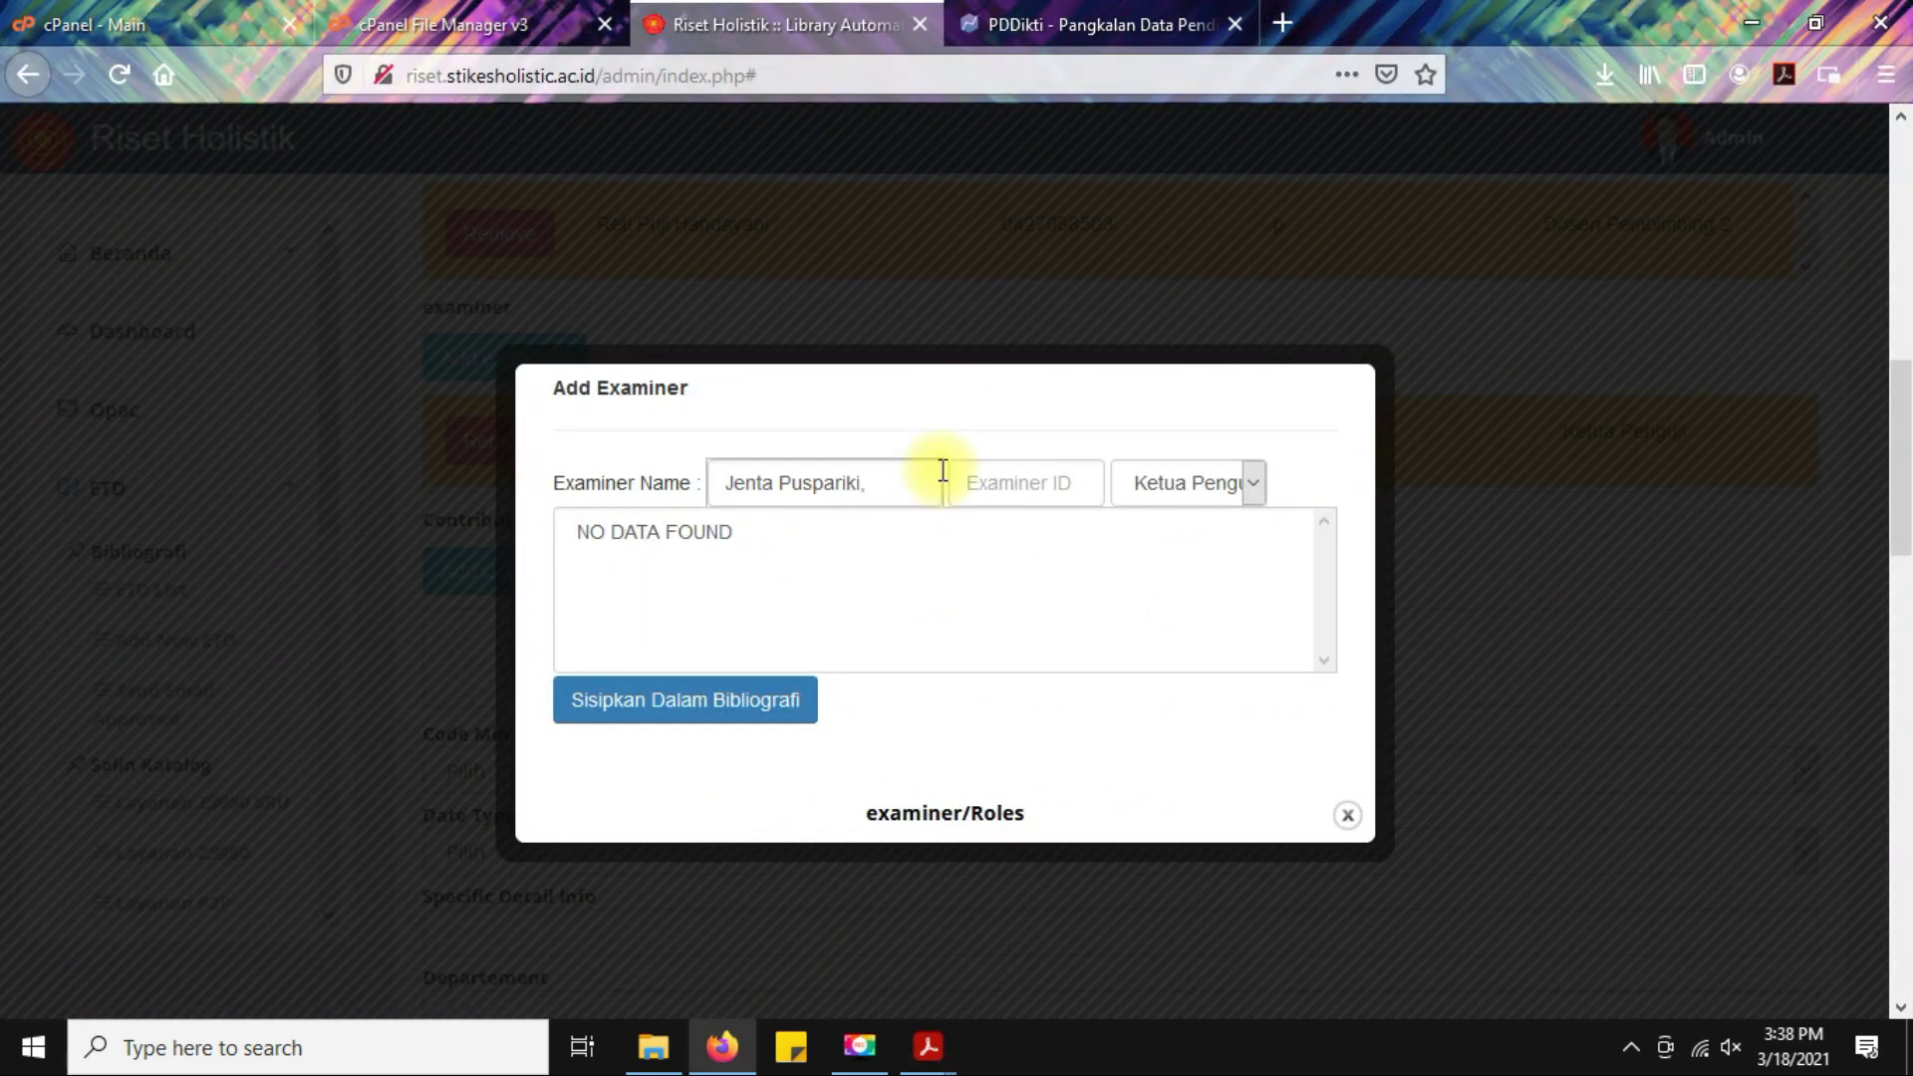
key("BackSpace")
left_click(626, 613)
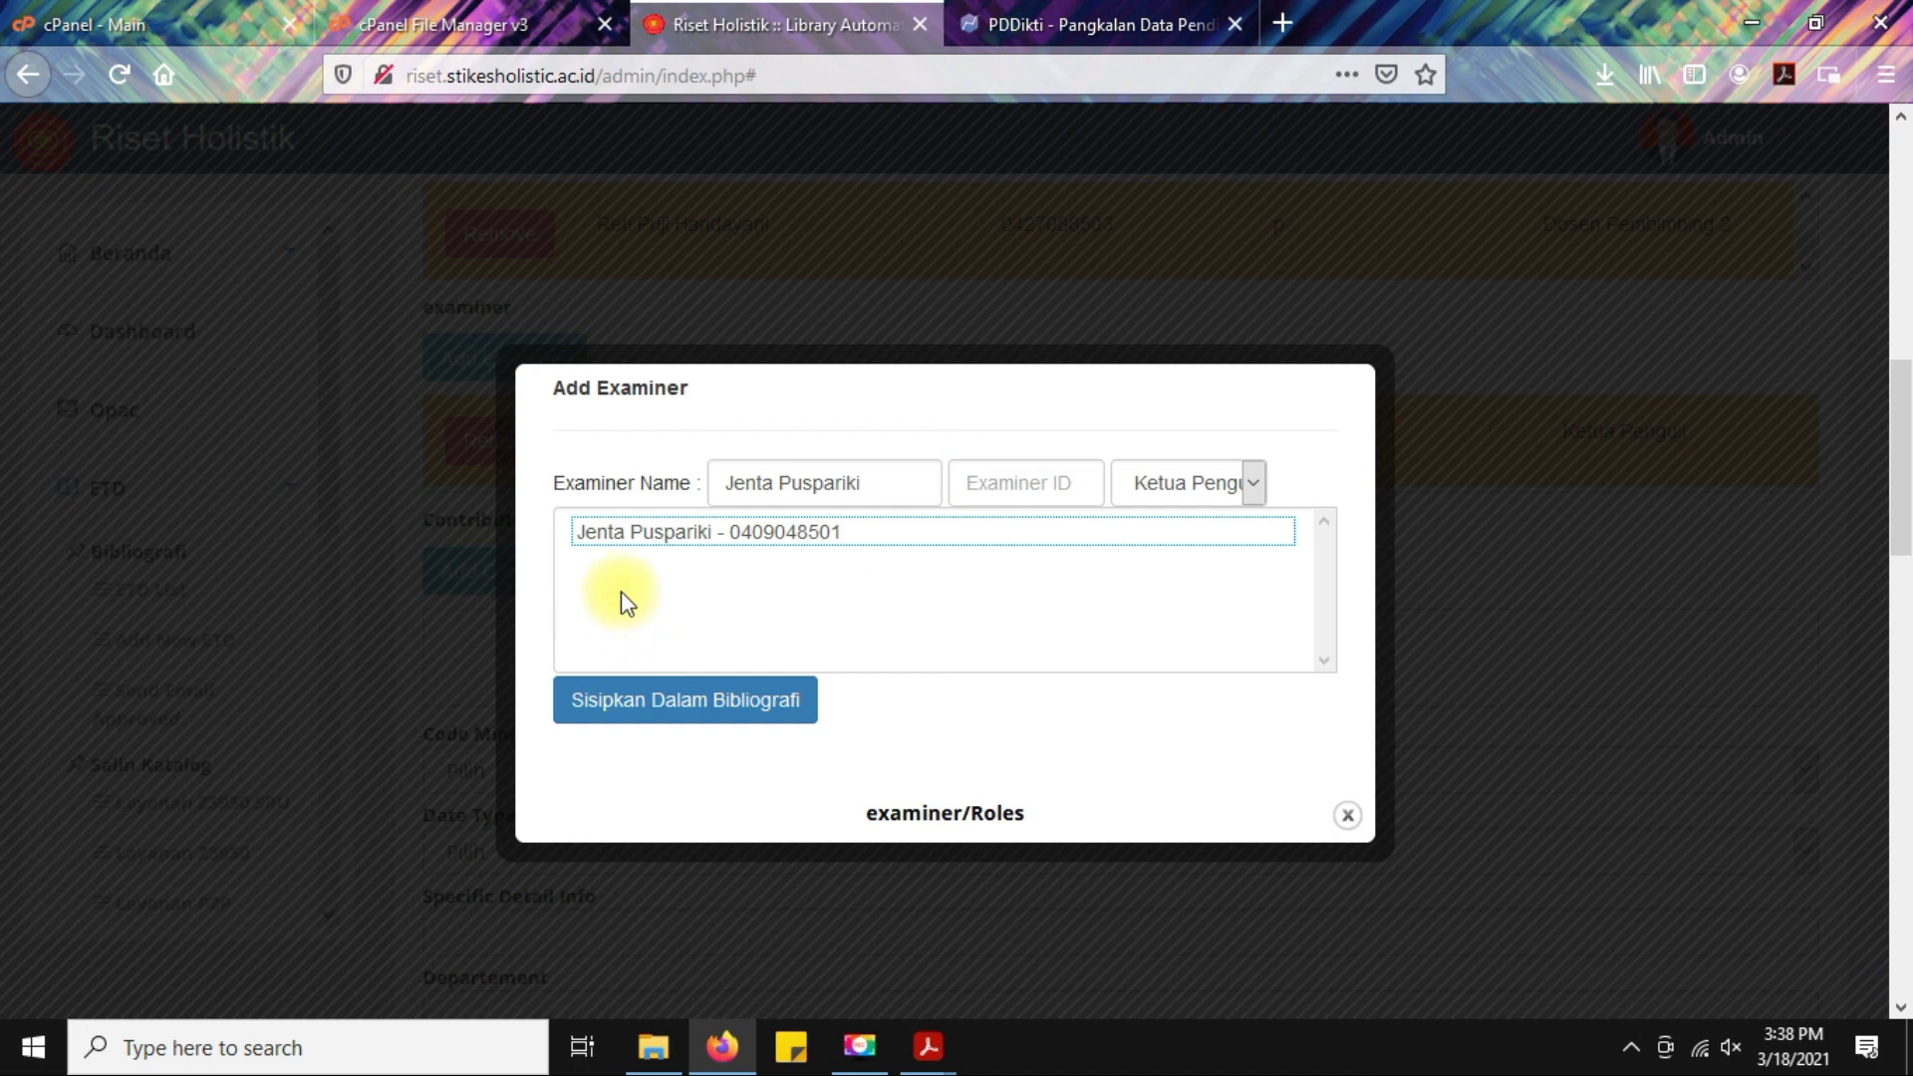
left_click(635, 543)
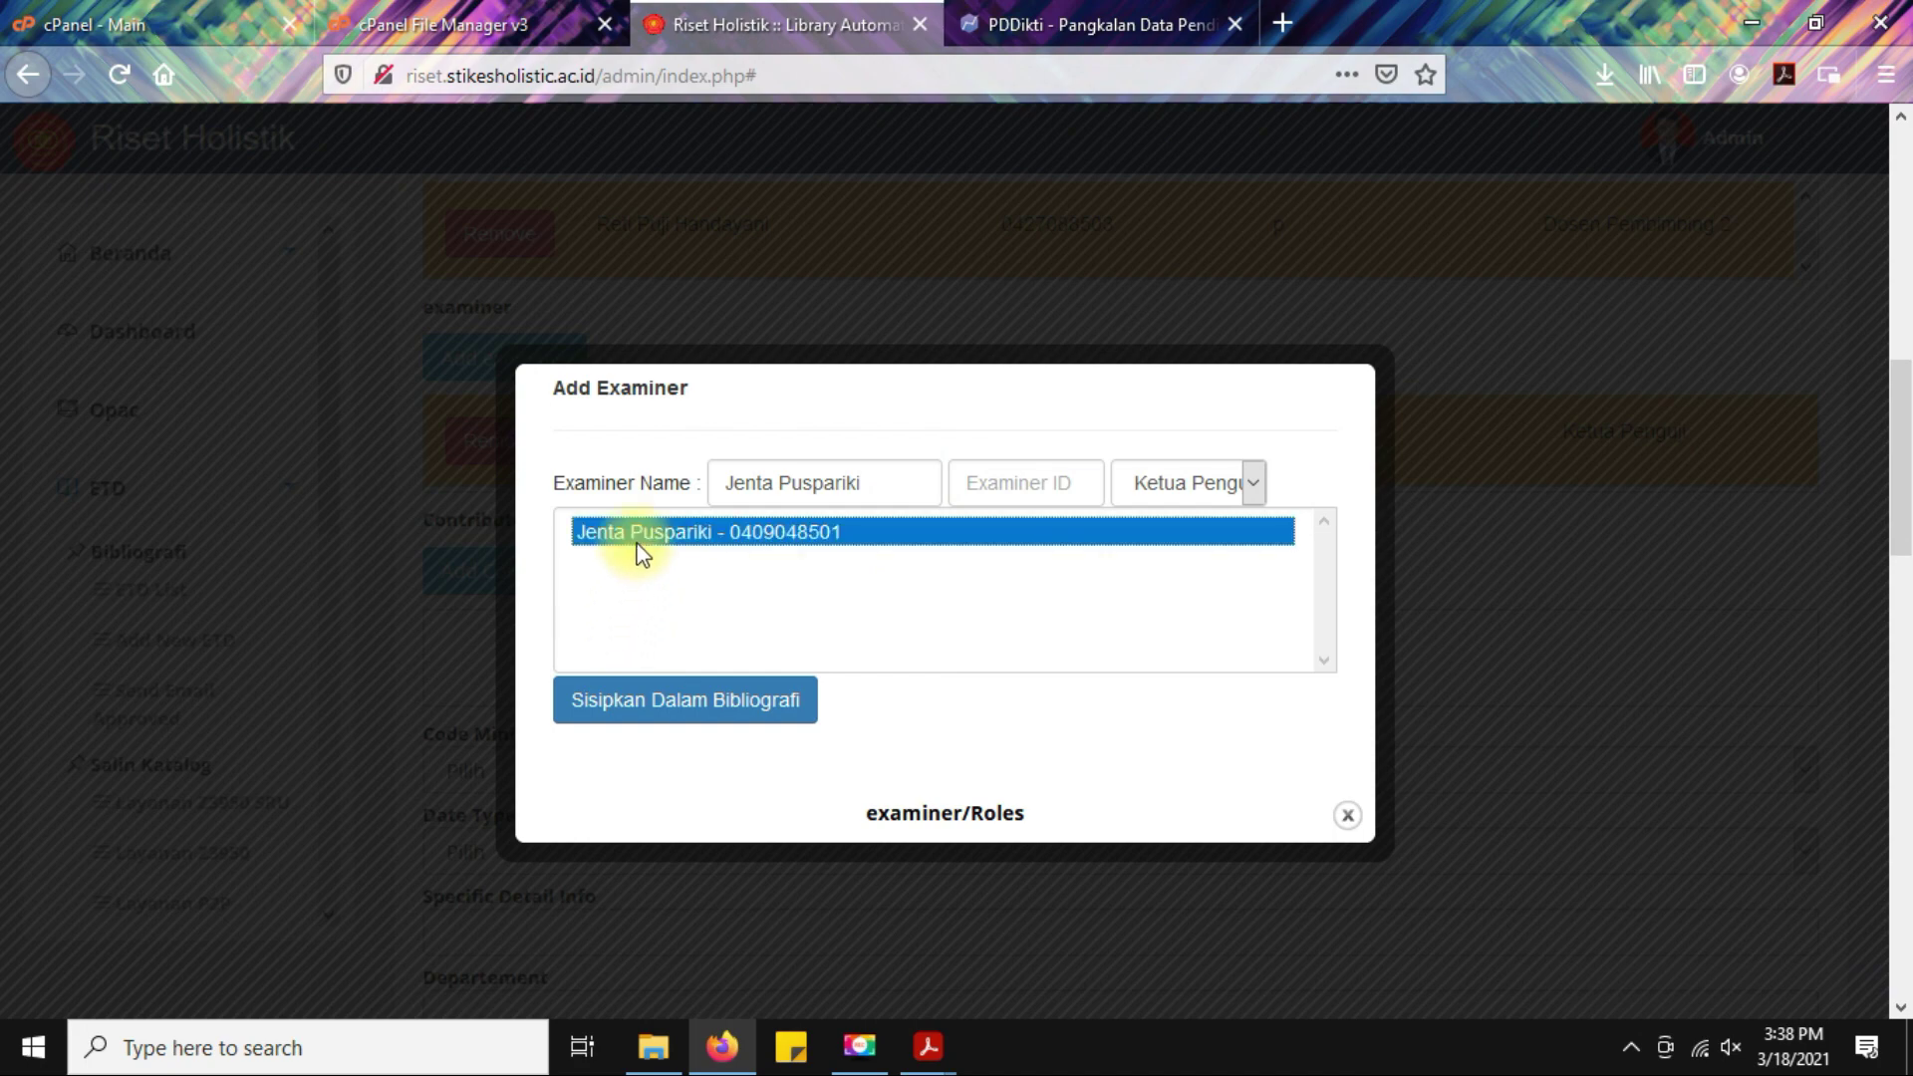
Check the examiner's NIDN on the approval sheet against the examiner name and ID fields.
key("alt+Tab")
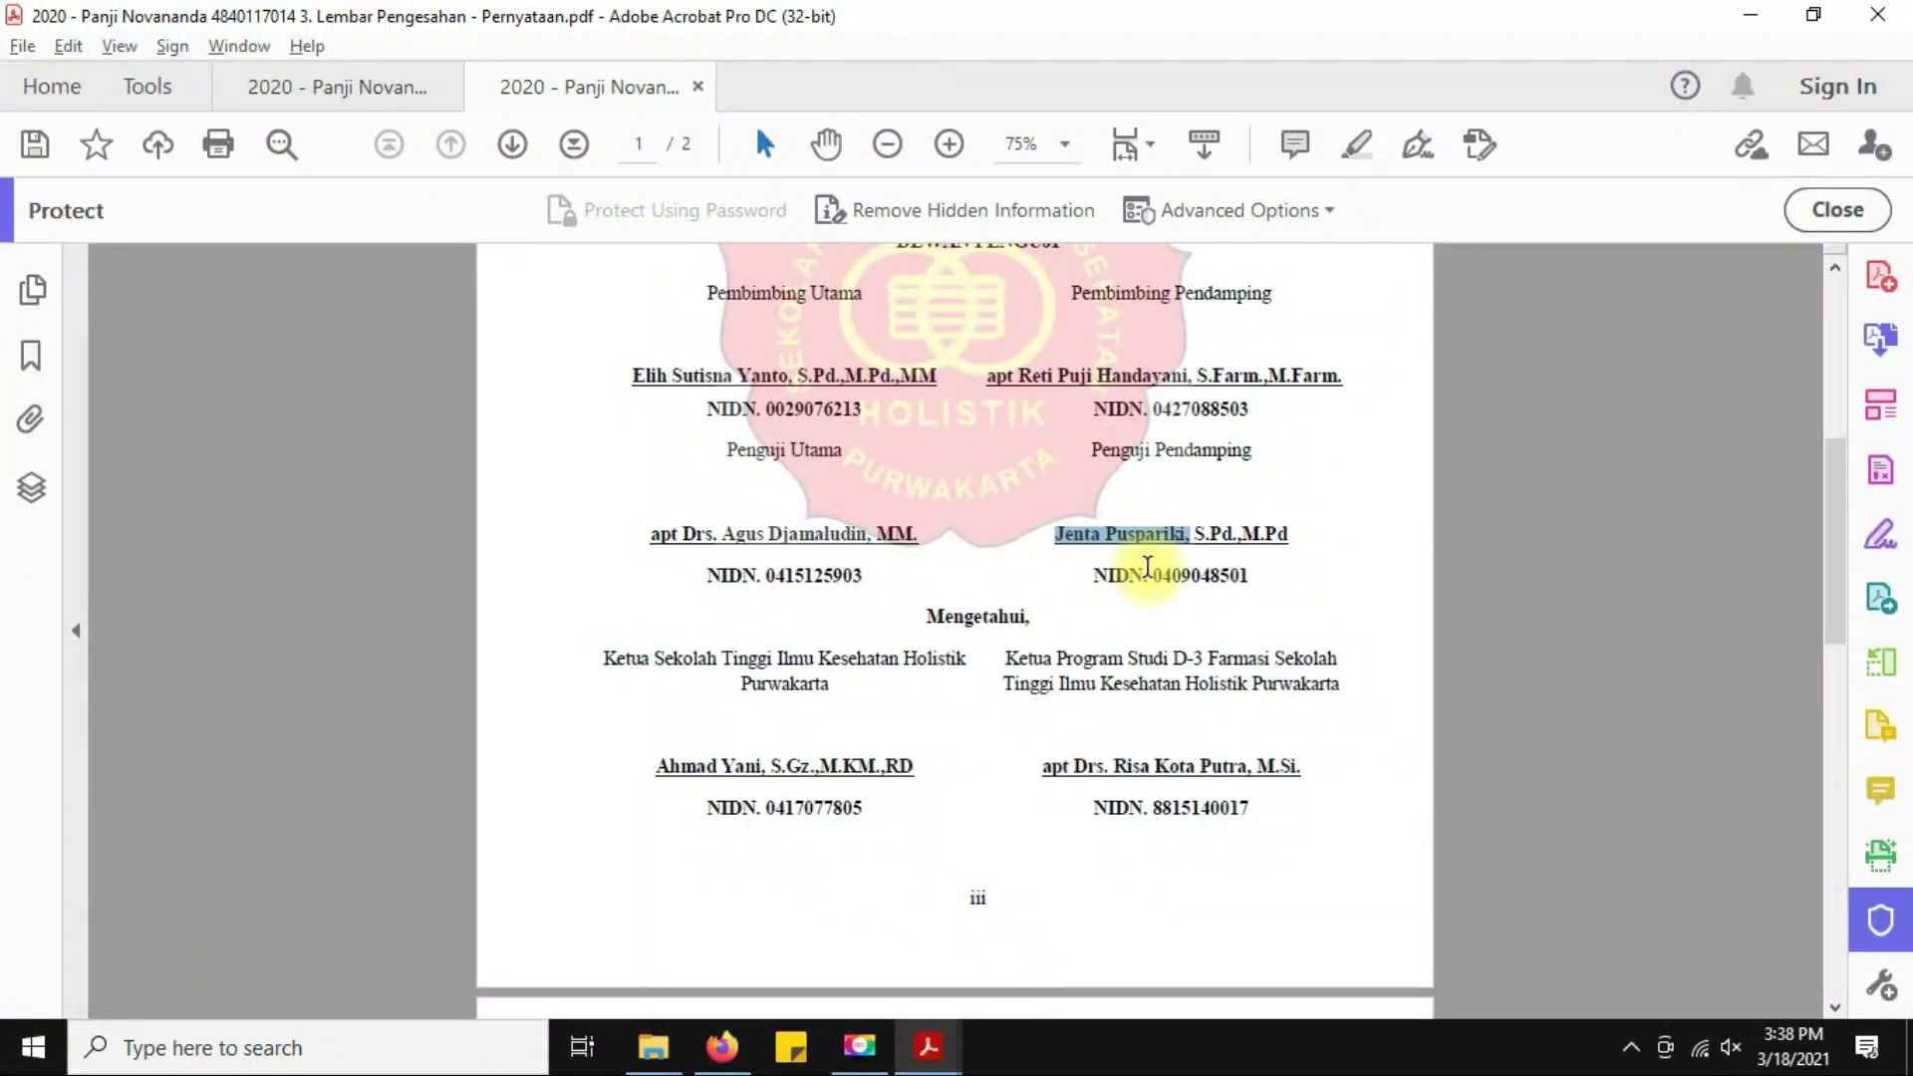
left_click(1161, 575)
left_click_drag(1160, 574, 1264, 575)
key("alt+Tab")
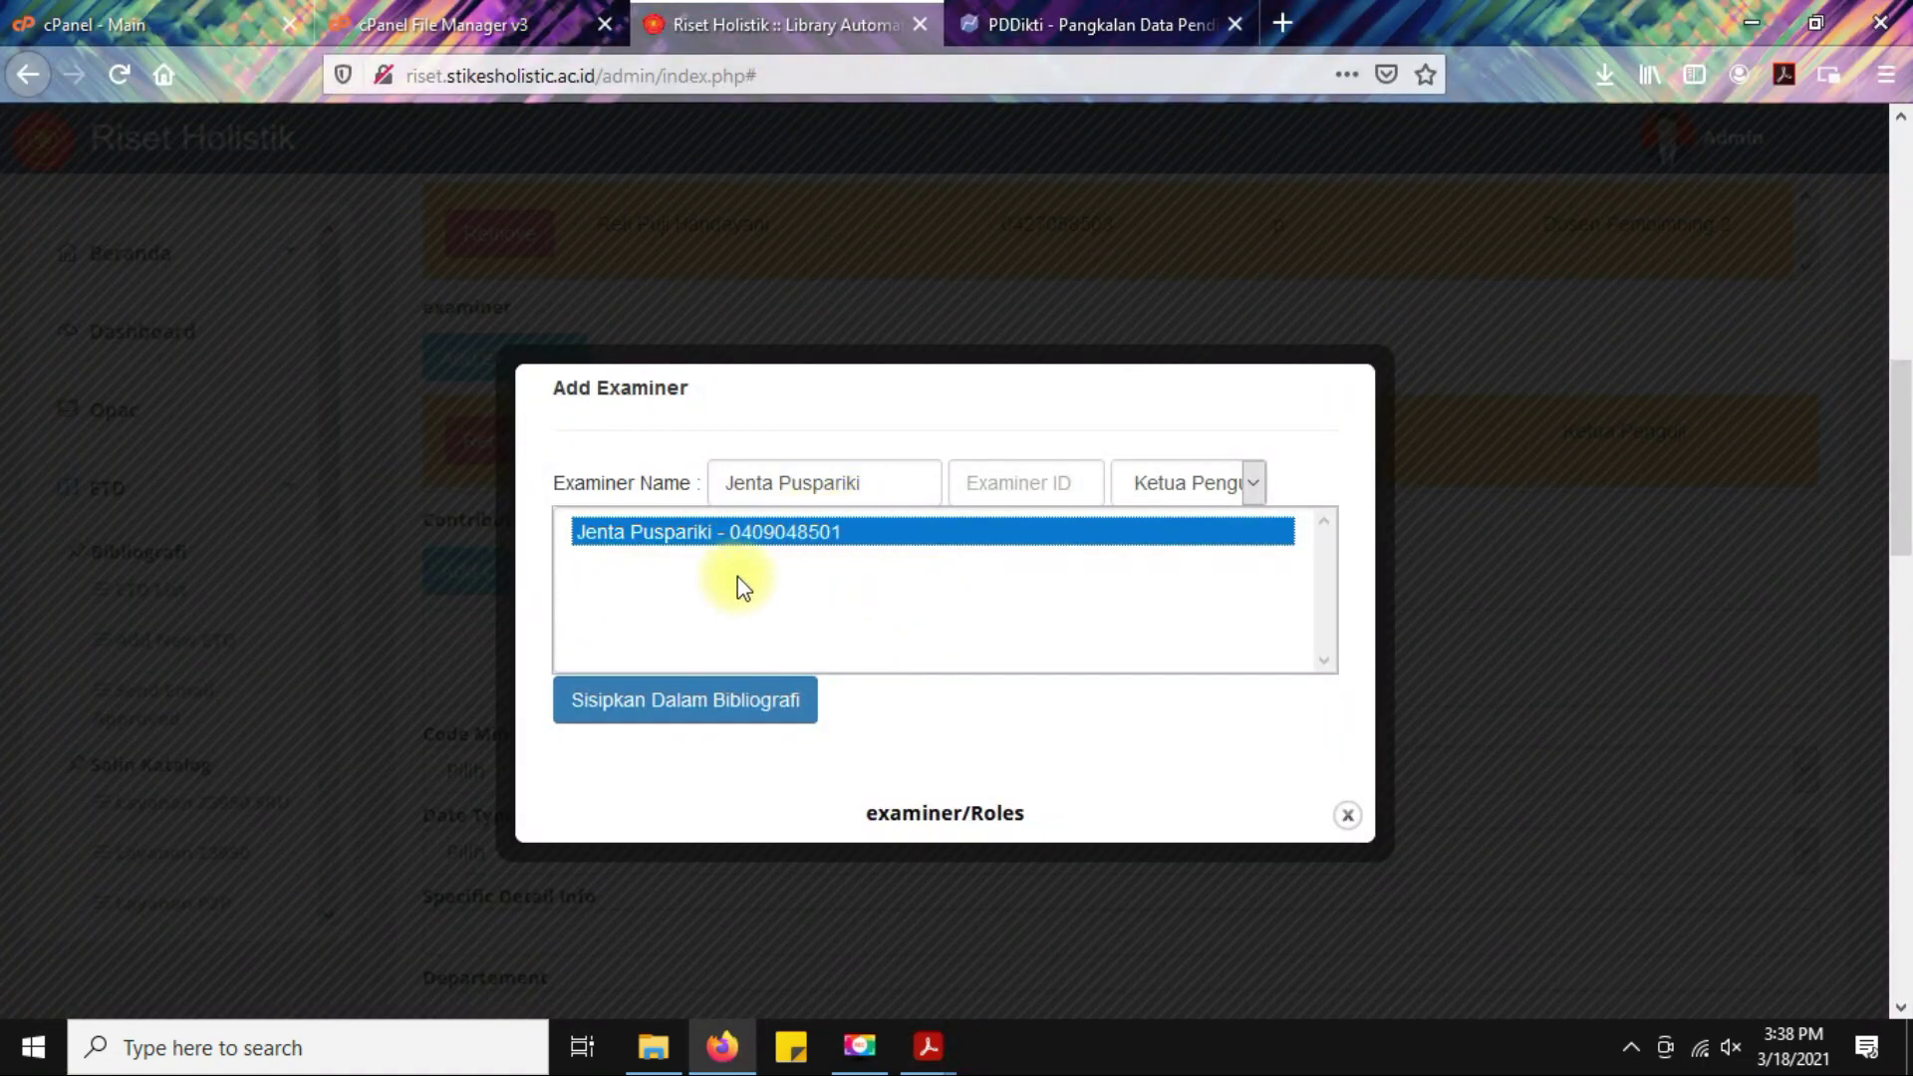
left_click(850, 478)
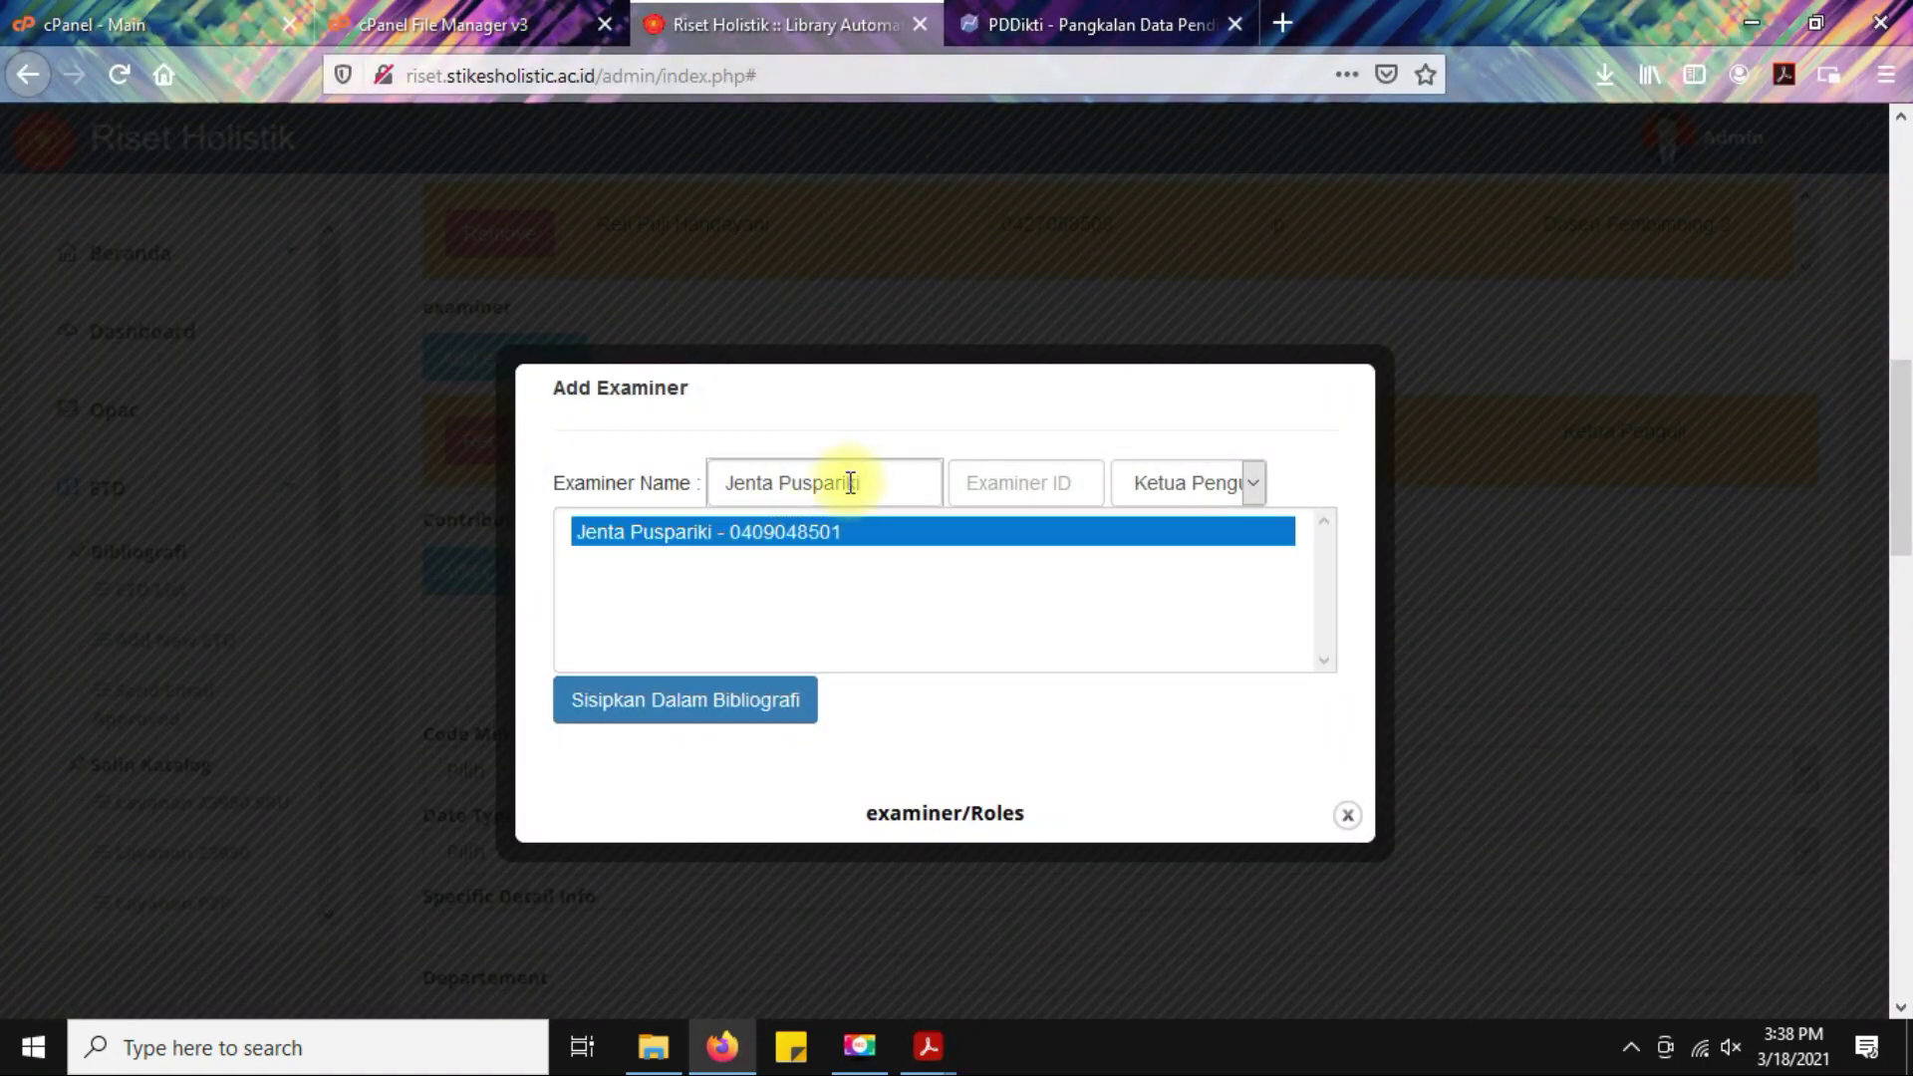
left_click(910, 482)
left_click_drag(910, 482, 757, 482)
left_click(1039, 489)
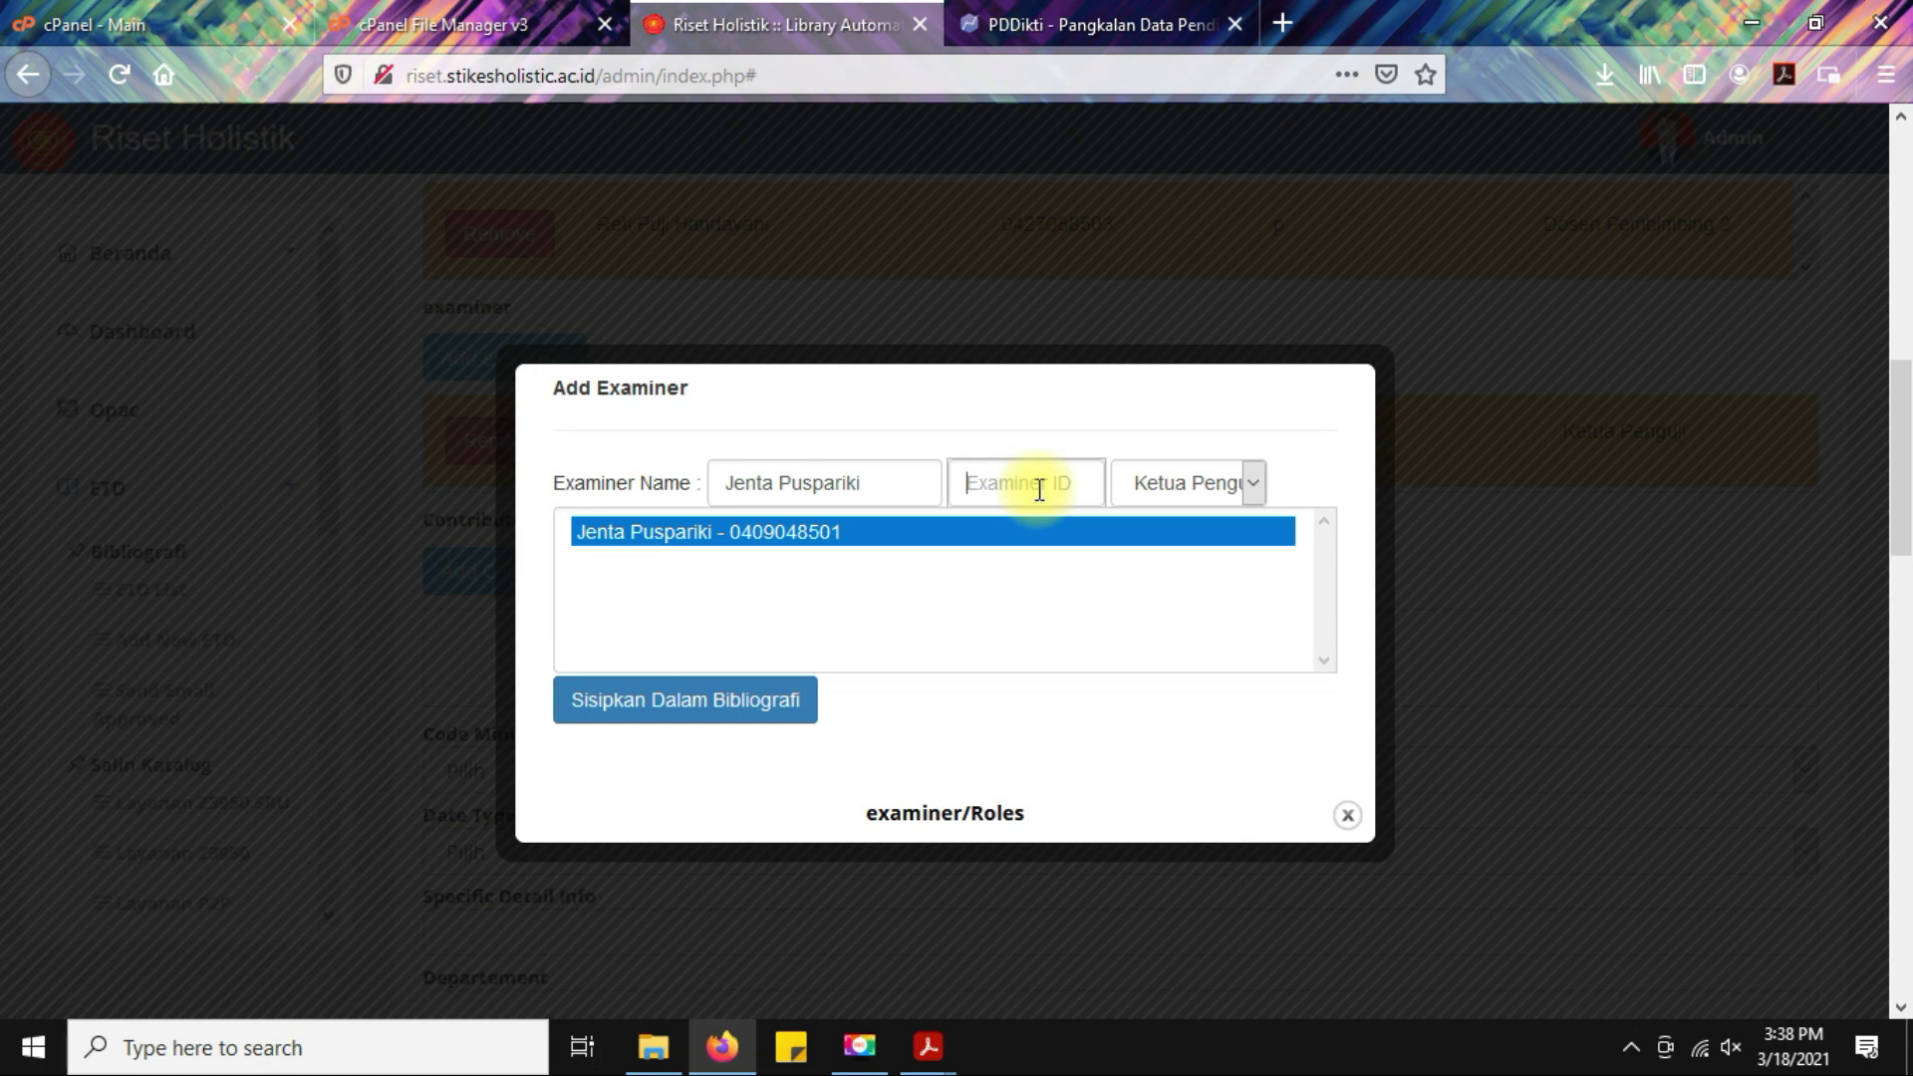
Set the examiner's role to Penguji 1, matching the Penguji Pendamping label on the approval sheet.
left_click(1218, 482)
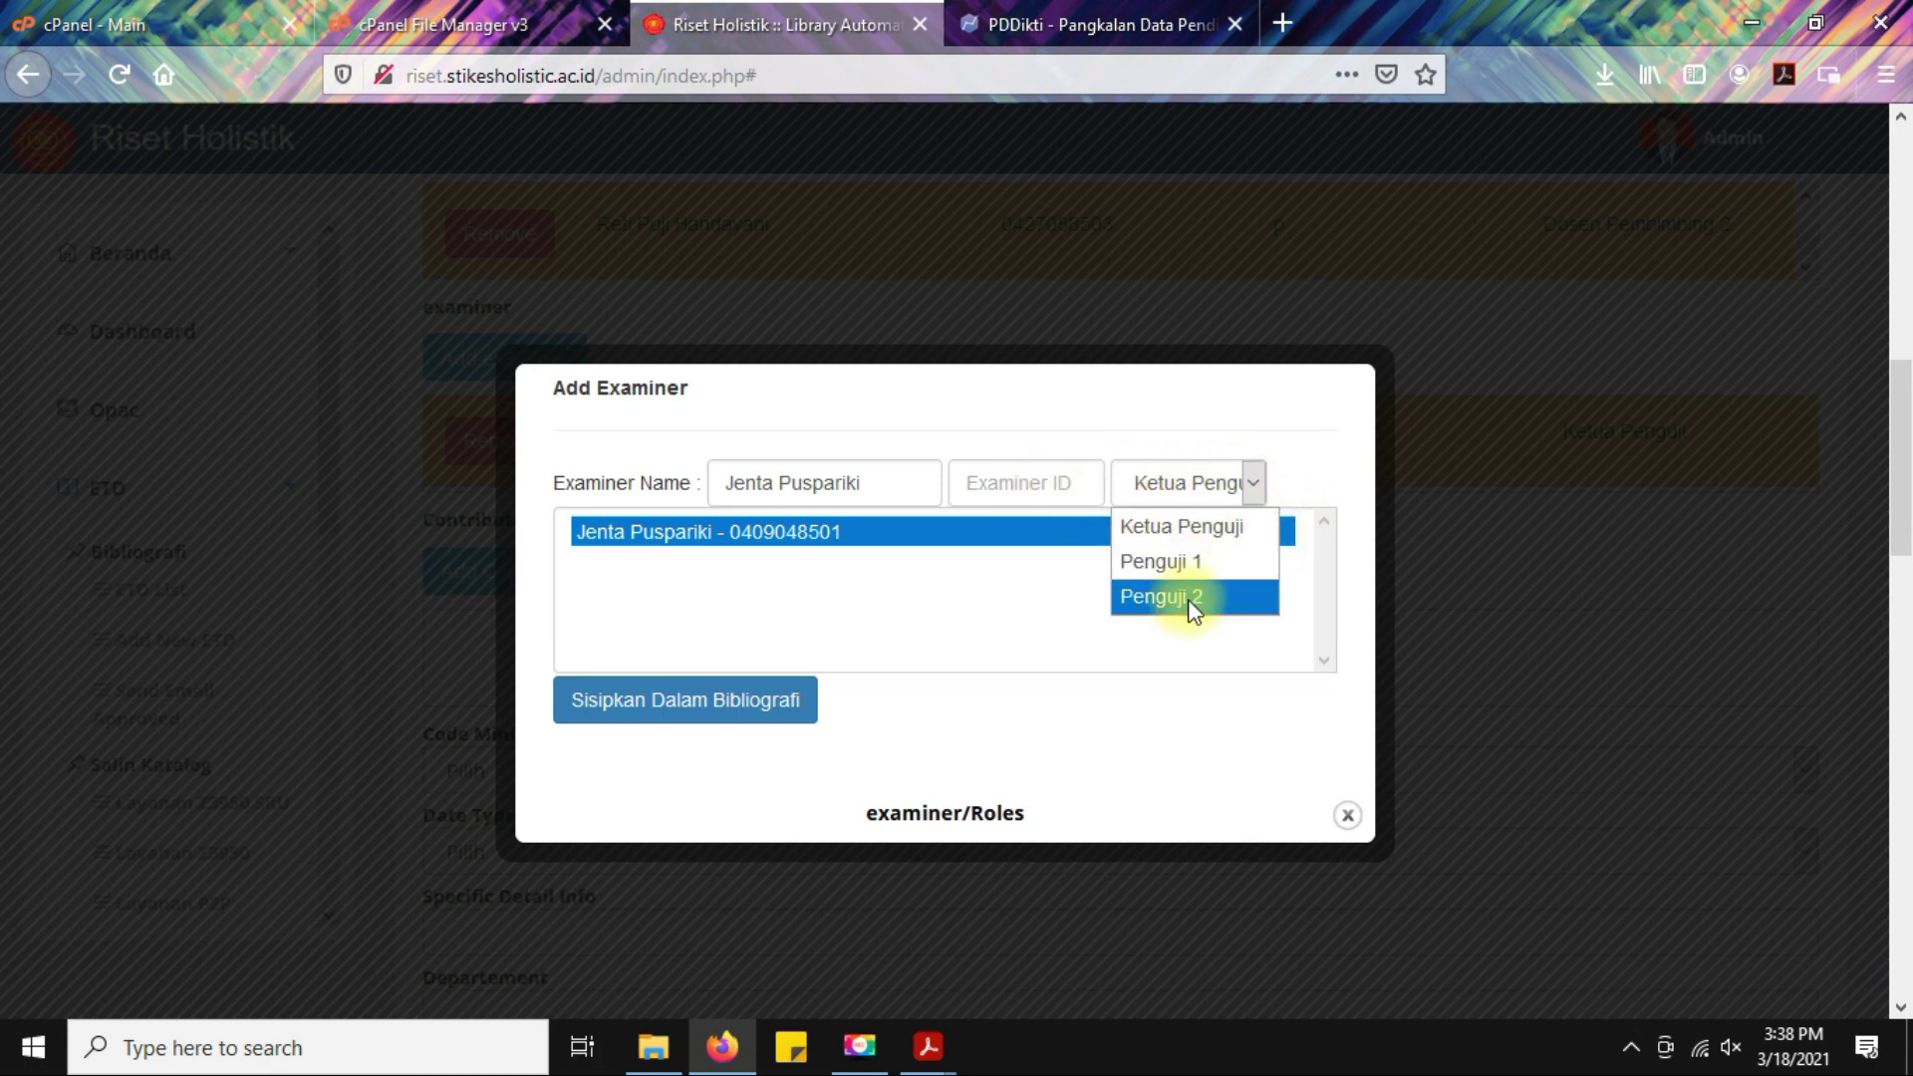
left_click(1189, 564)
left_click(722, 543)
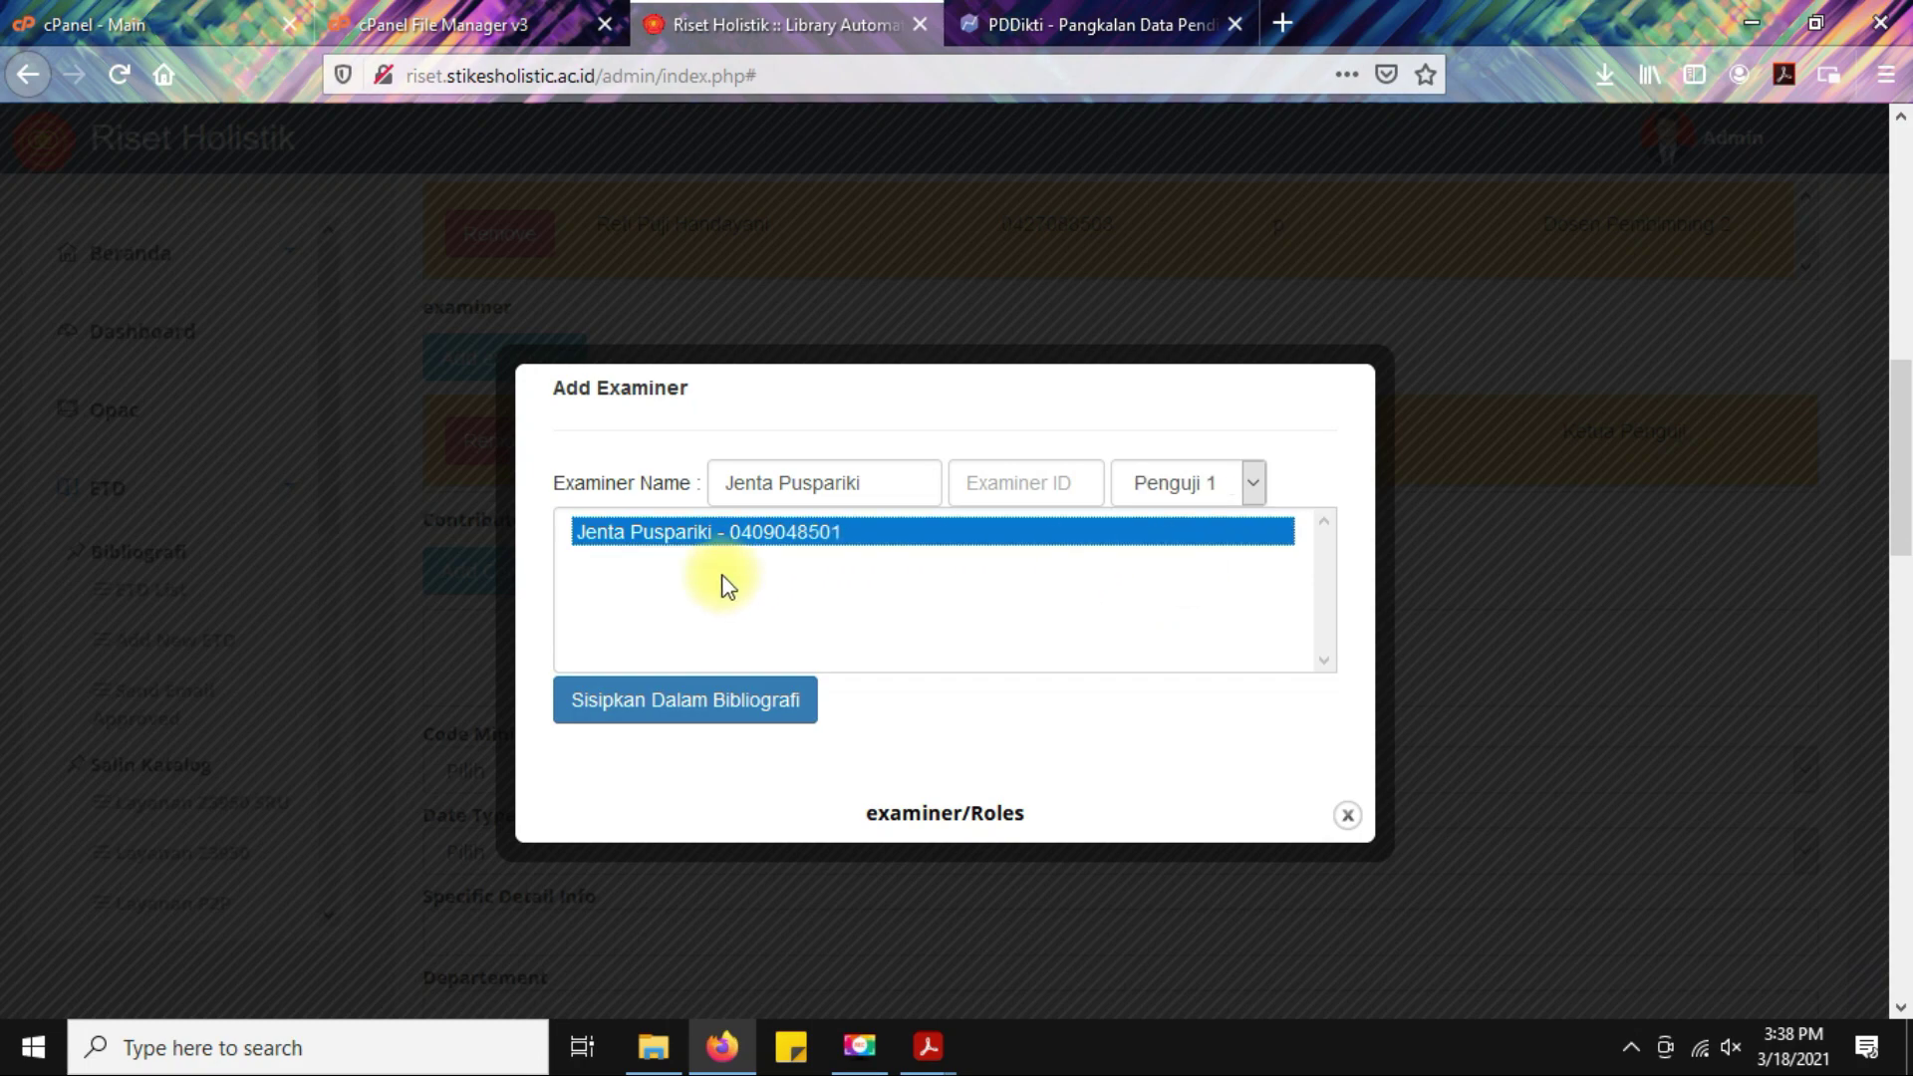
left_click(928, 1047)
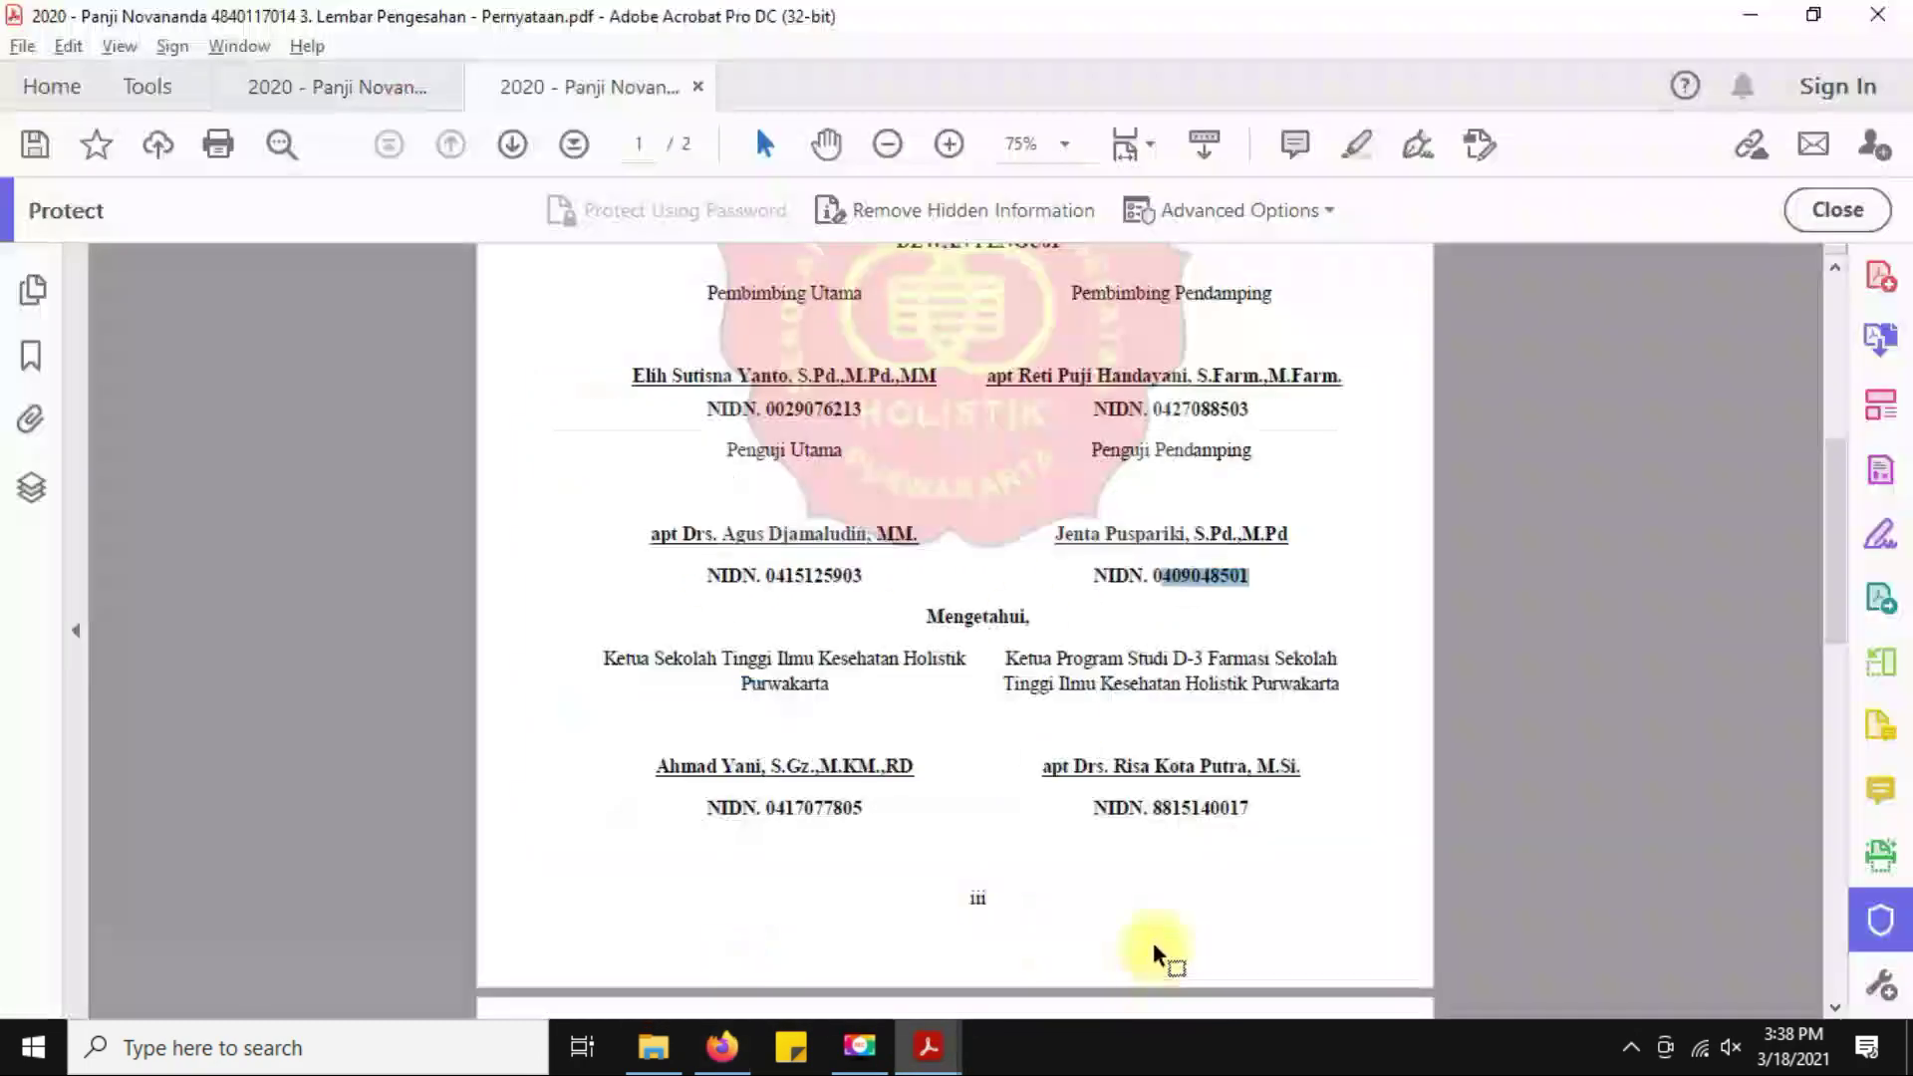
left_click_drag(1097, 450, 1272, 448)
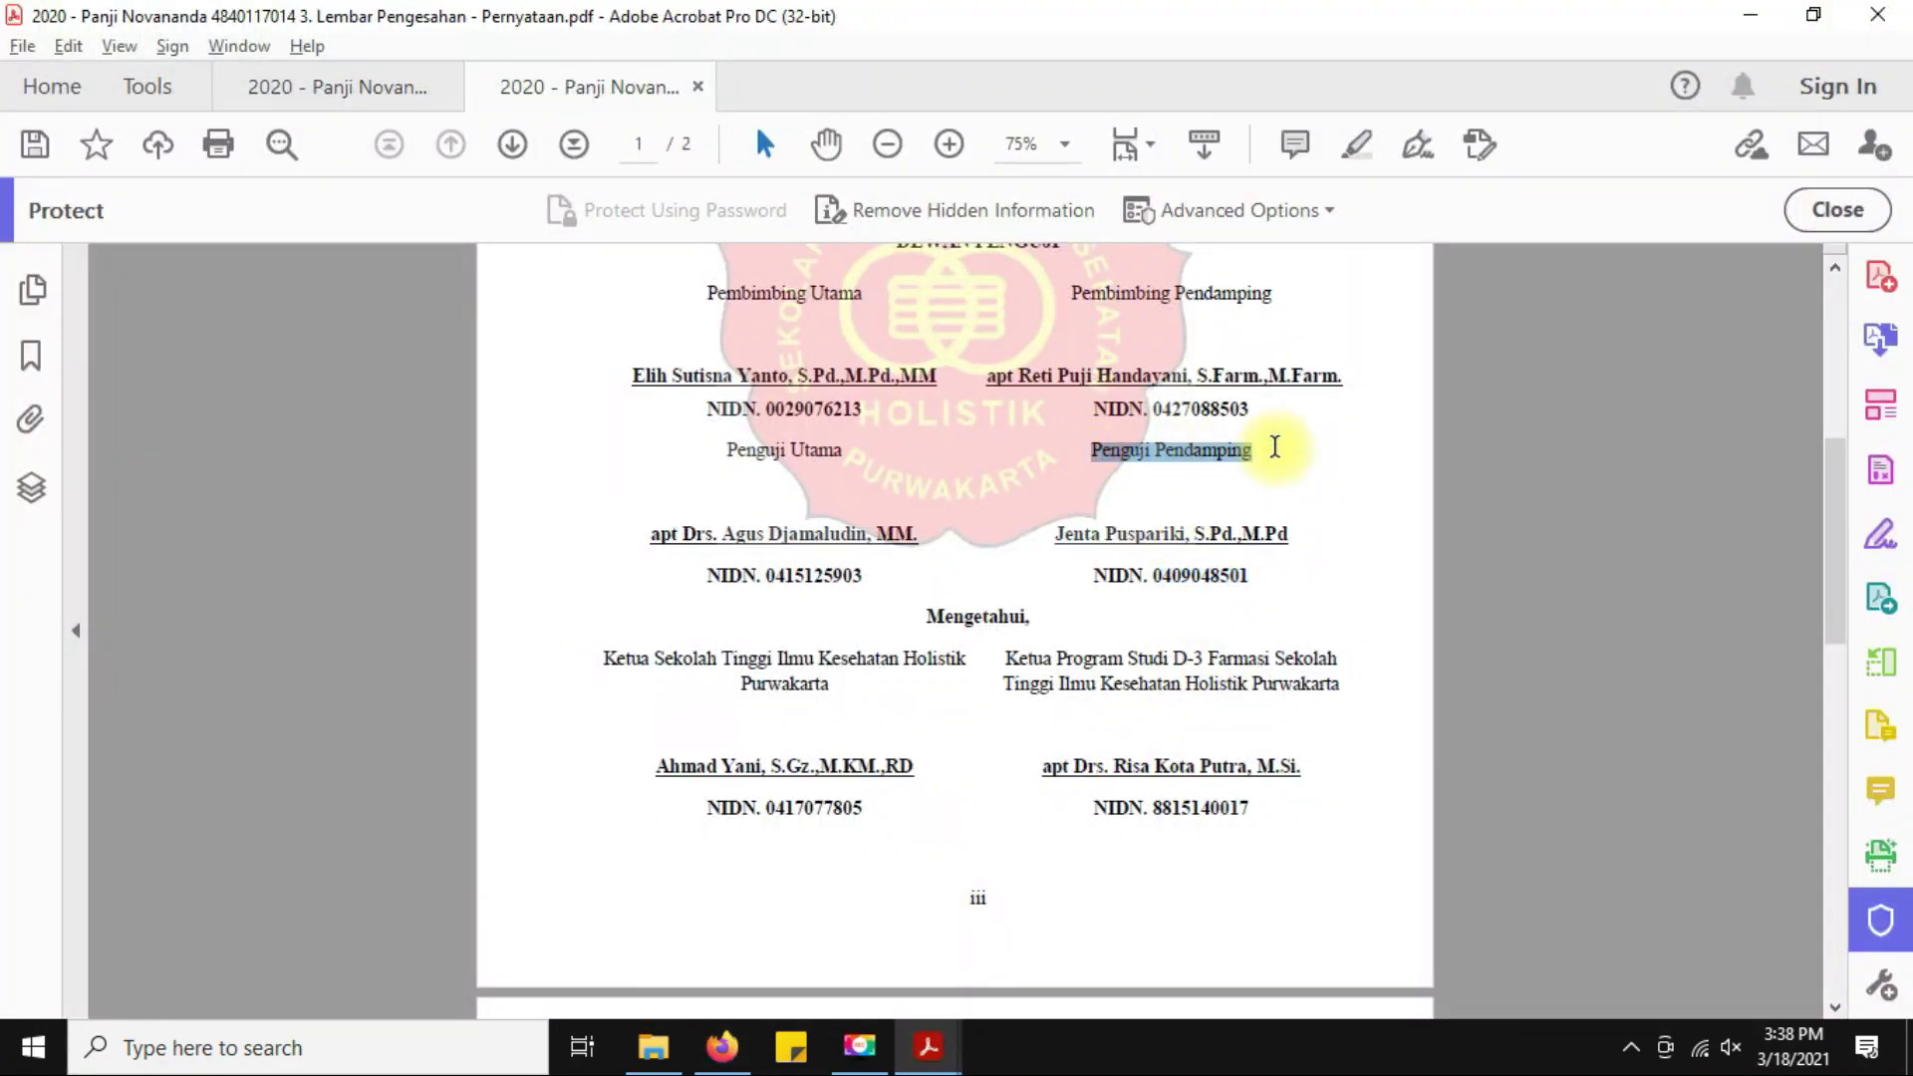
key("alt+Tab")
left_click(1156, 483)
left_click(1191, 564)
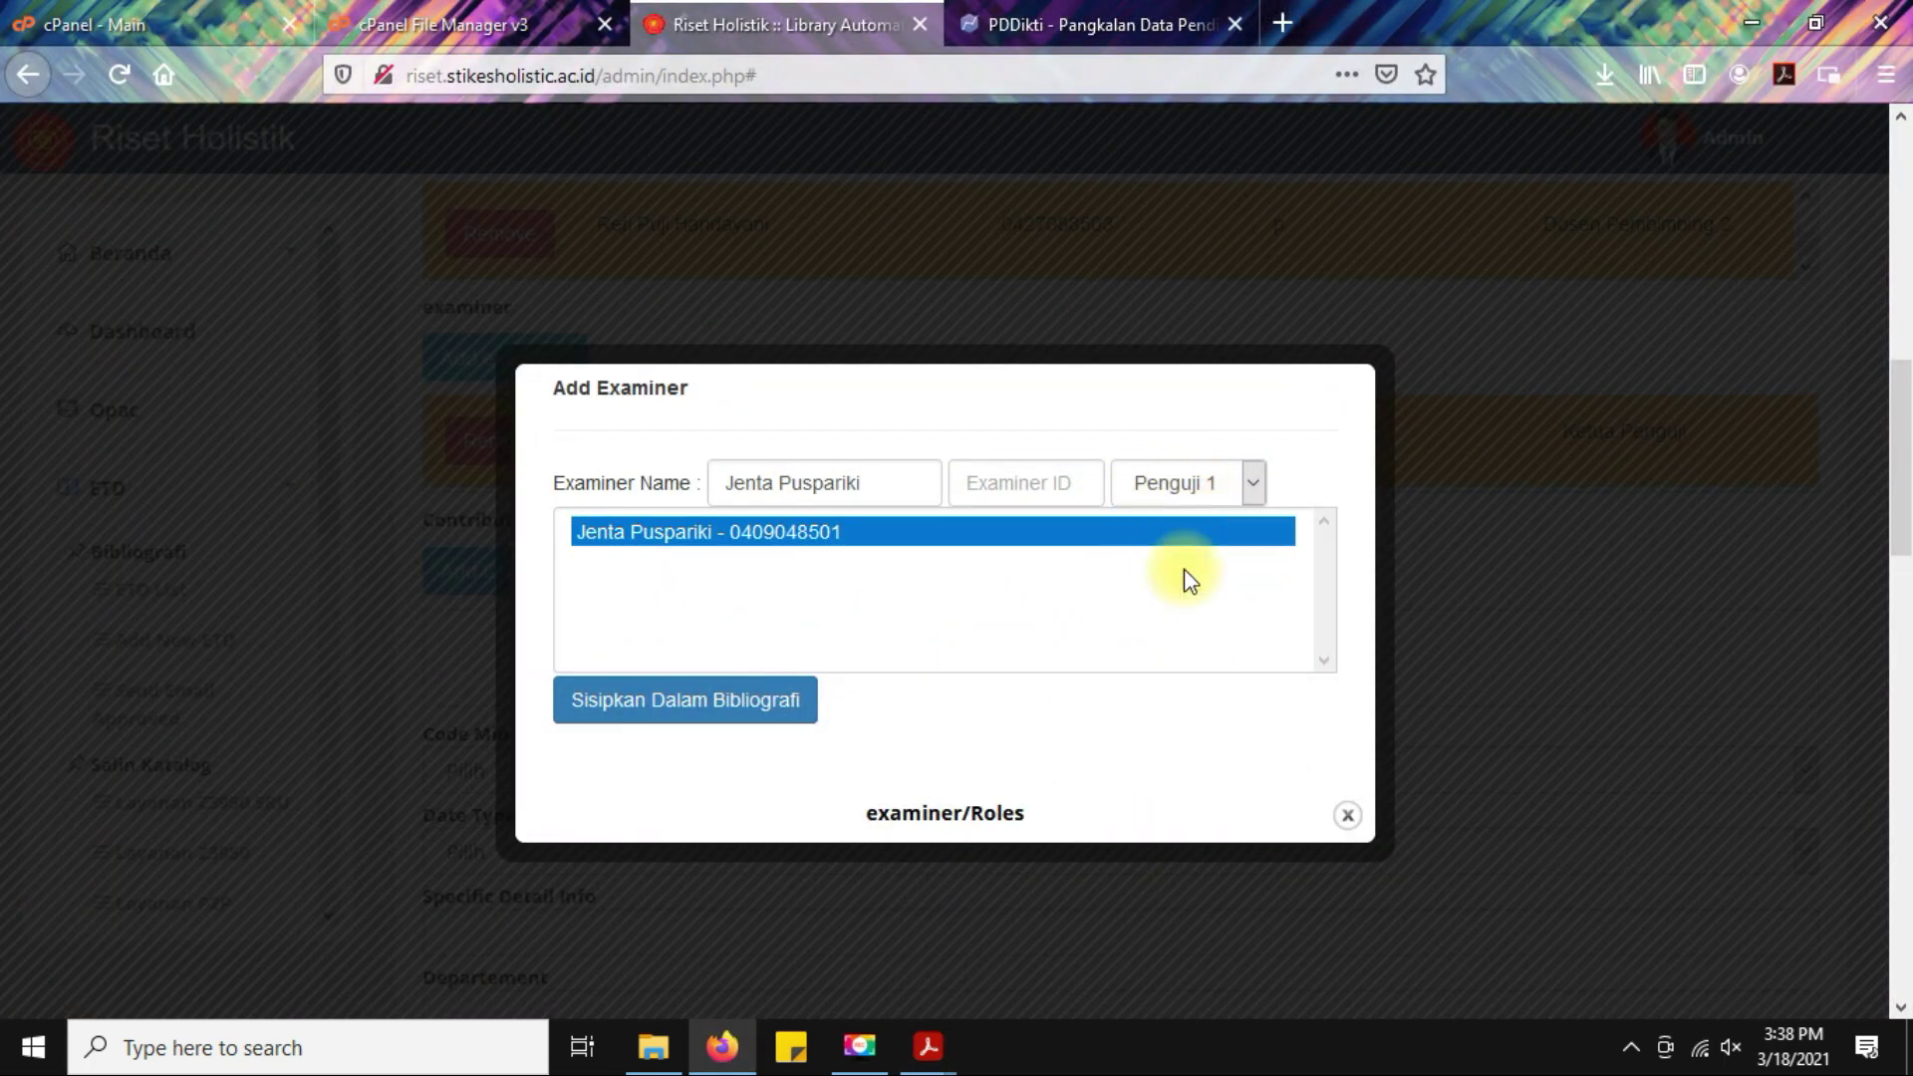
Insert the examiner into the entry with Sisipkan Dalam Bibliografi and close the Add Examiner form.
left_click(702, 713)
left_click(1036, 500)
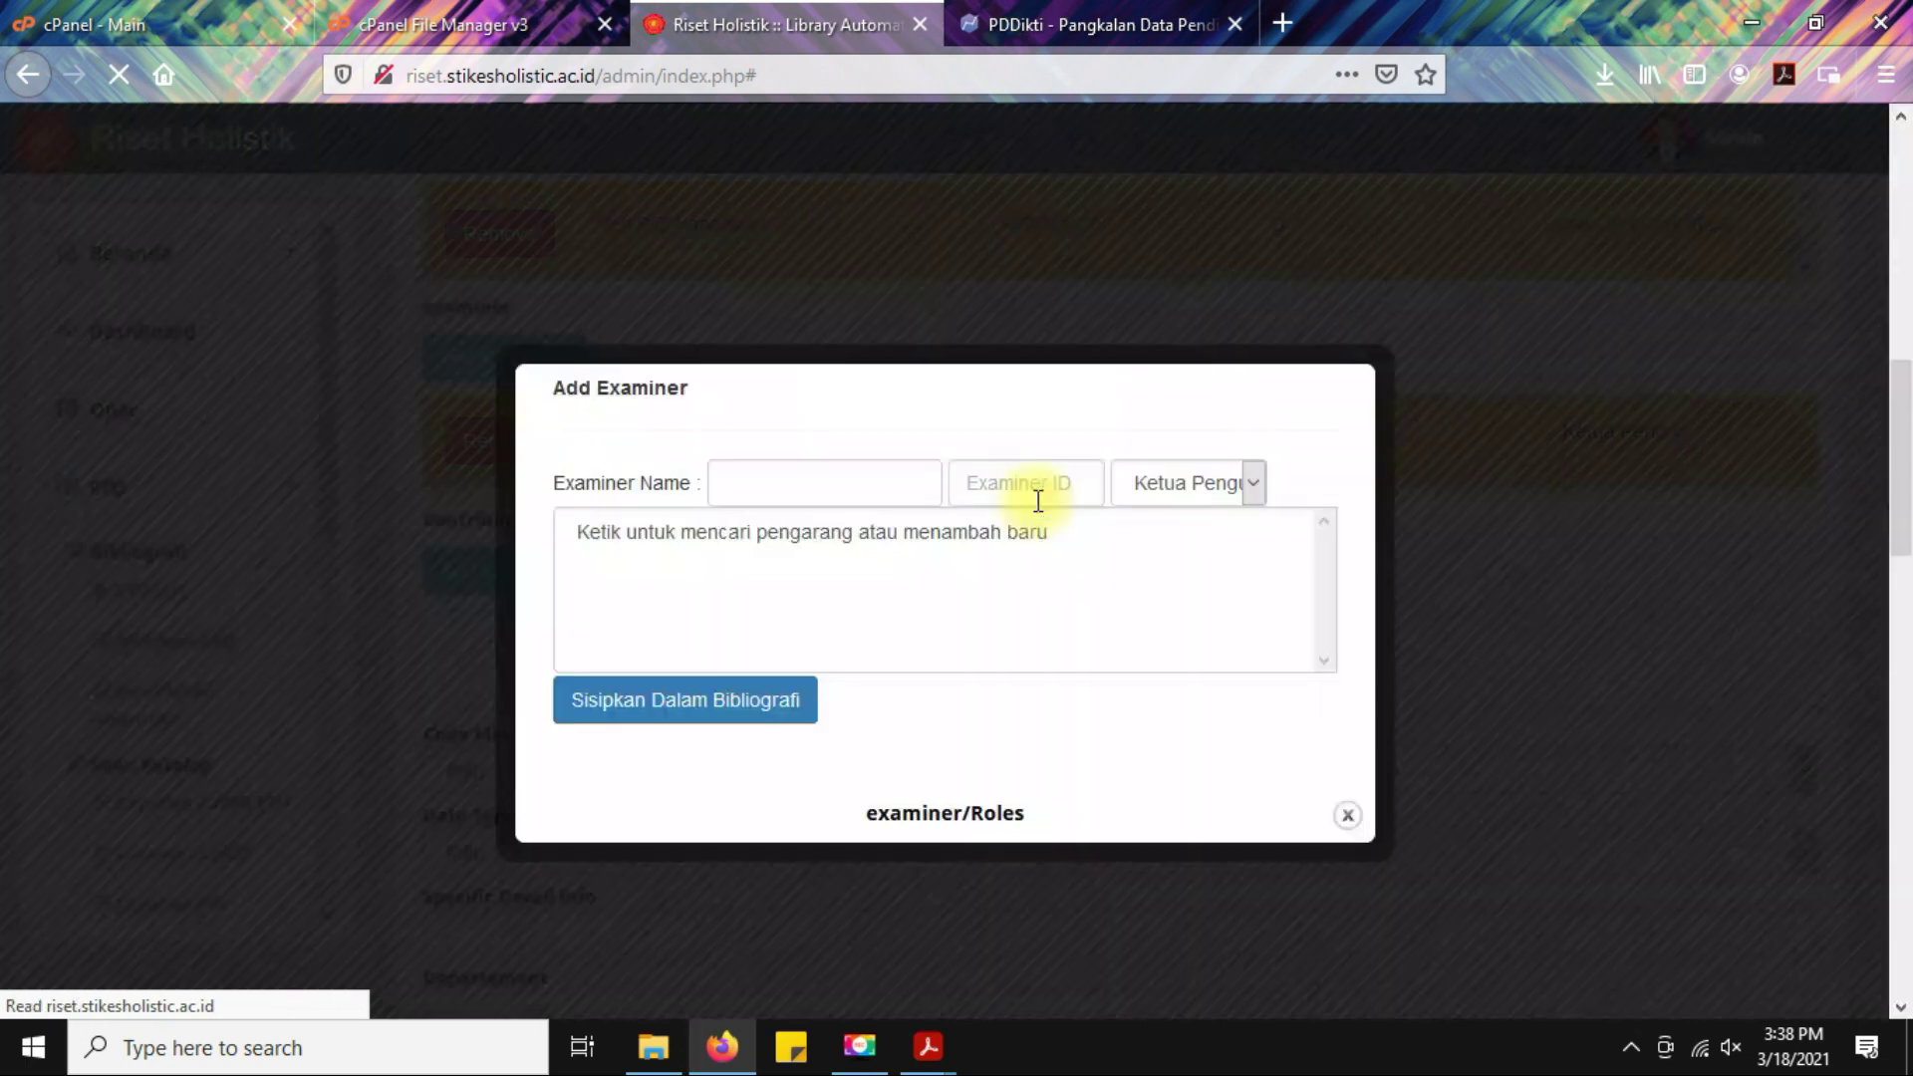
left_click(1346, 819)
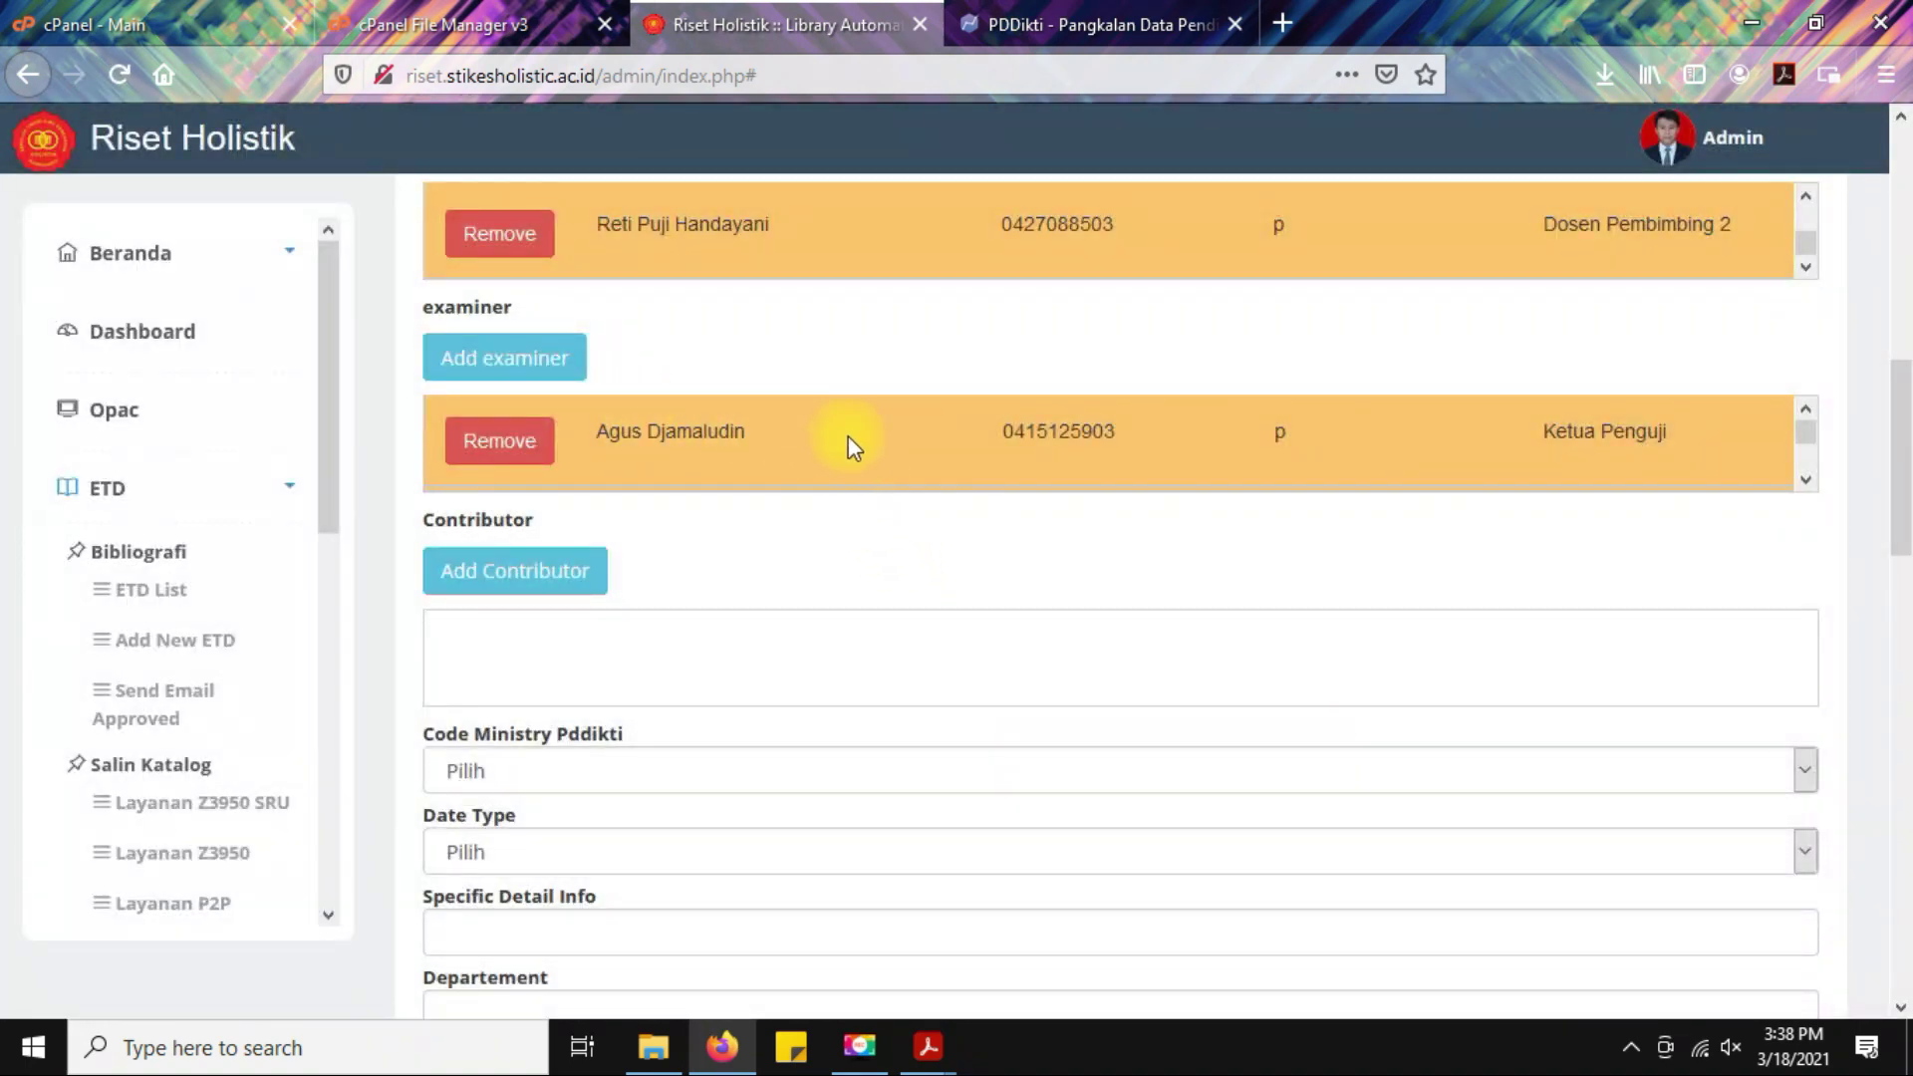
Compare the listed examiner roles with the Penguji Utama and Penguji Pendamping labels in the PDF.
left_click_drag(1541, 432, 1585, 504)
left_click(927, 1046)
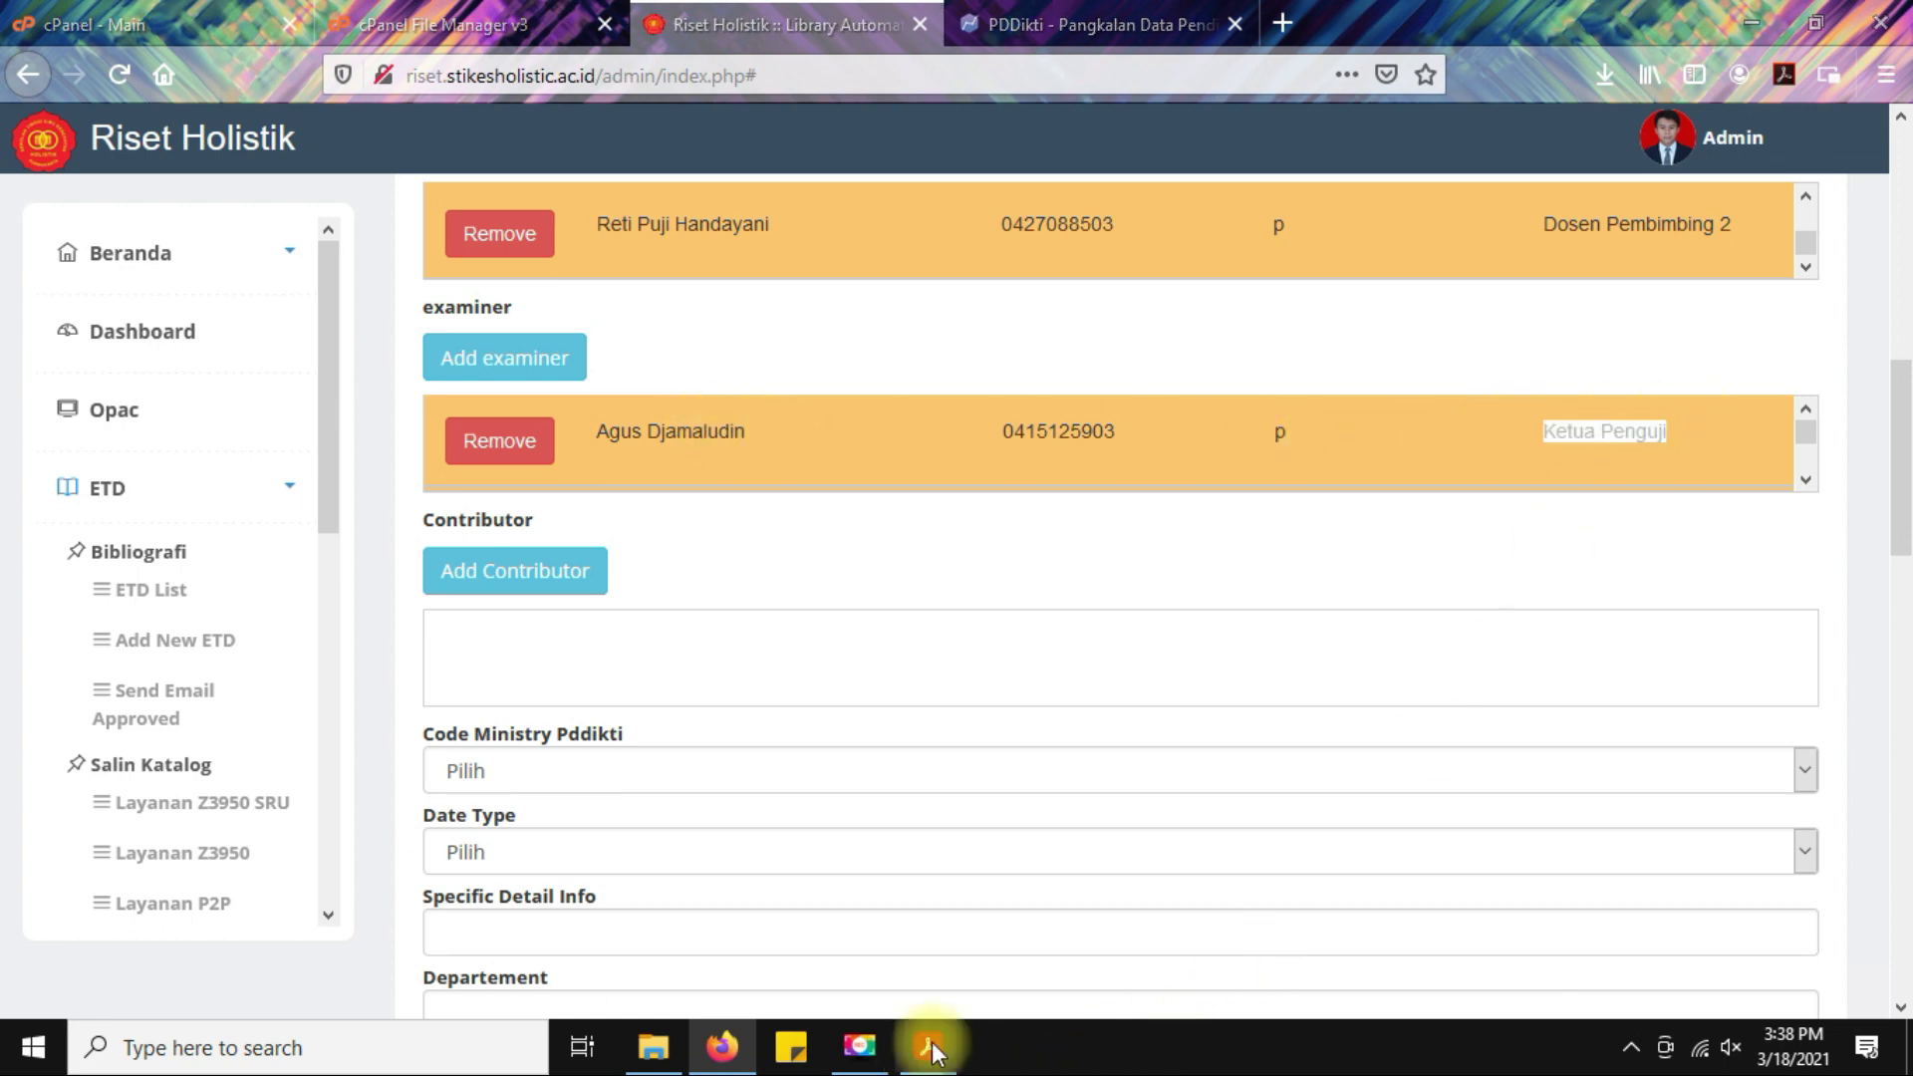
left_click_drag(728, 464, 892, 456)
left_click(850, 462)
key("alt+Tab")
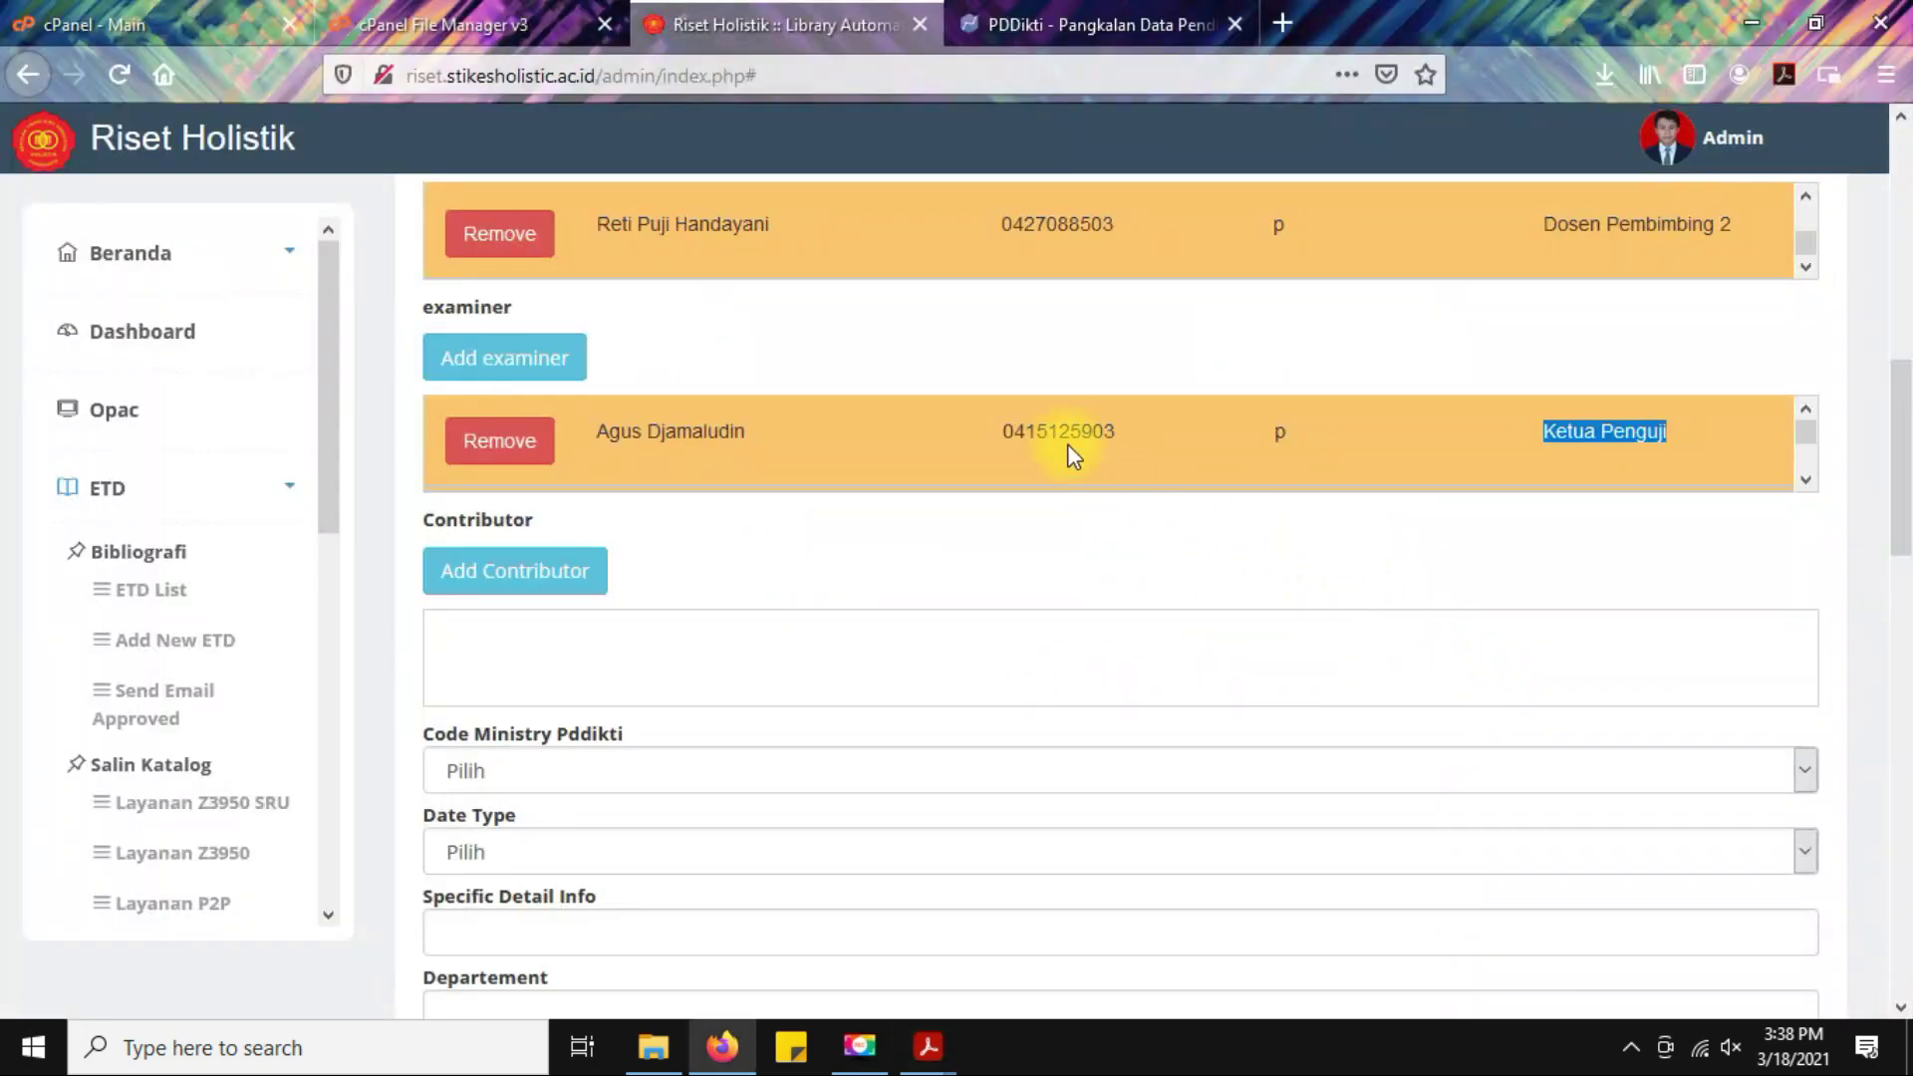
scroll(1066, 439, "down", 1)
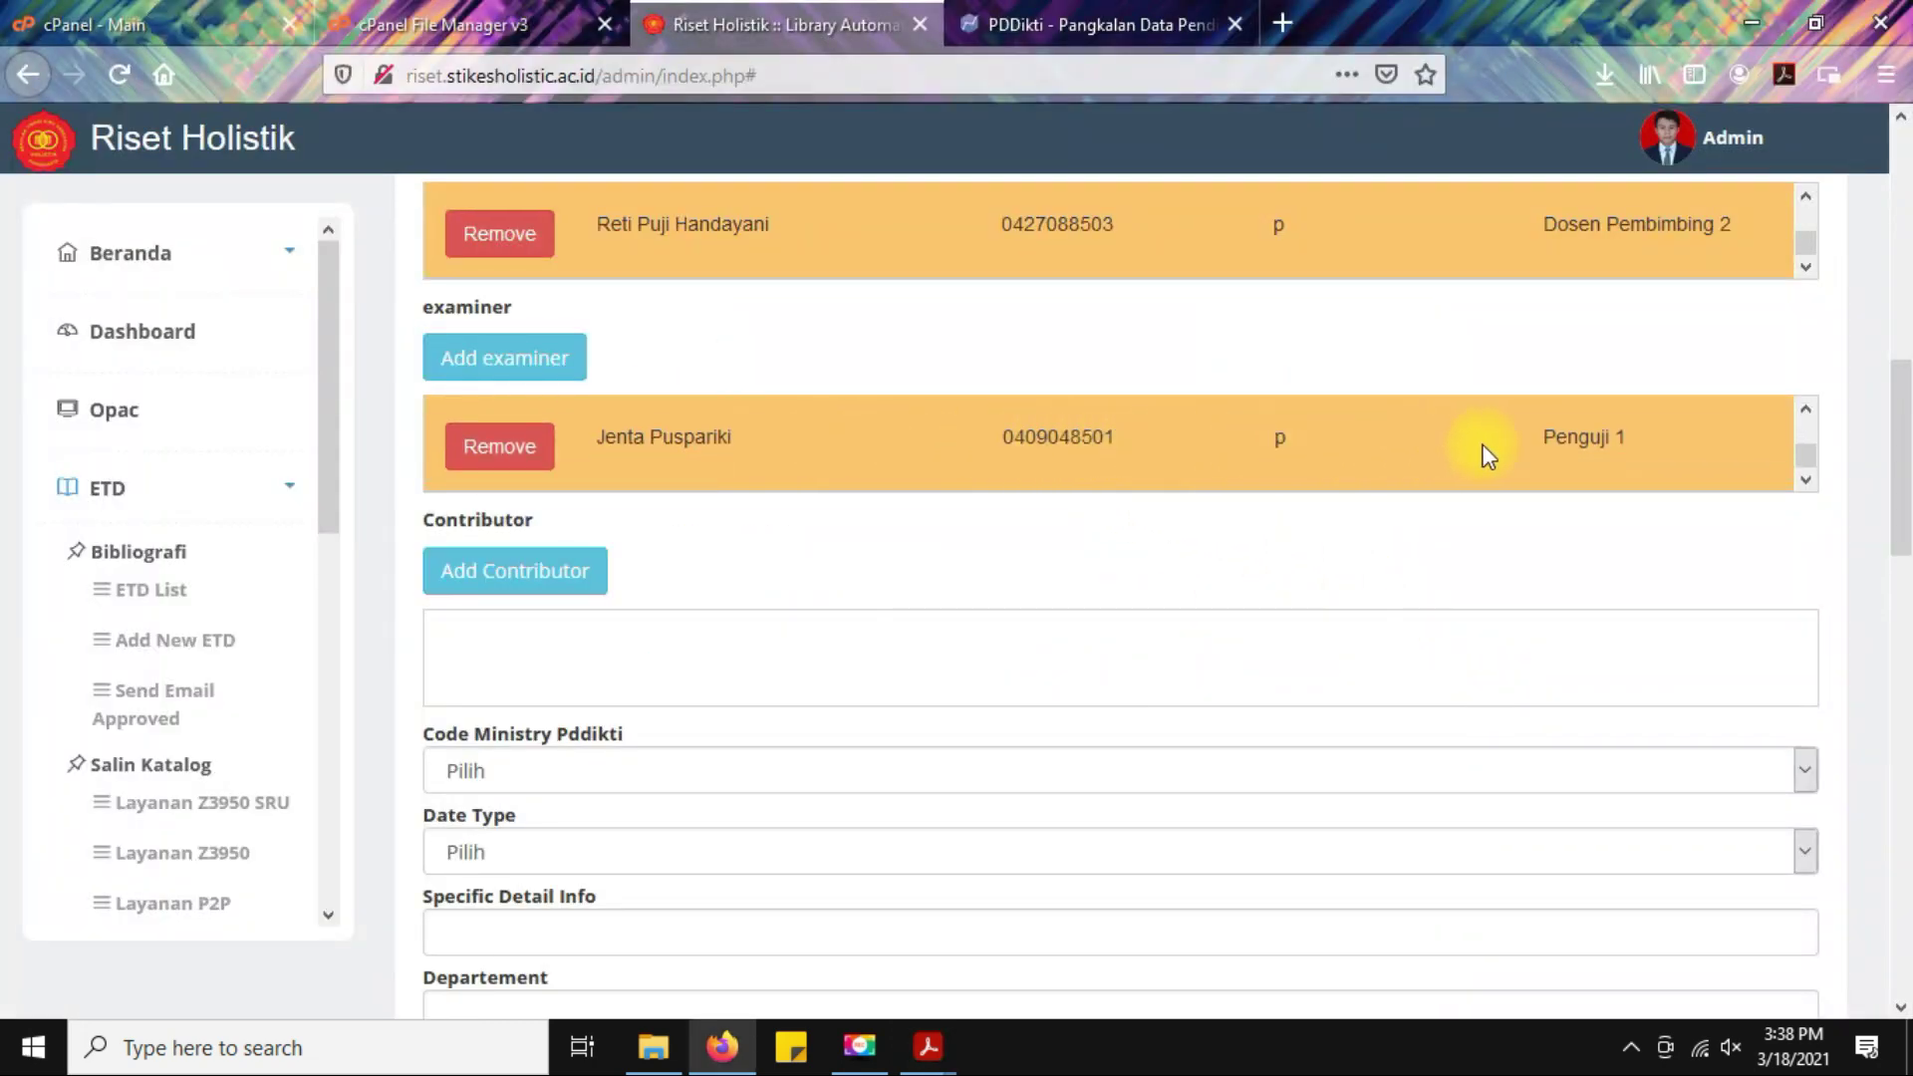
key("alt+Tab")
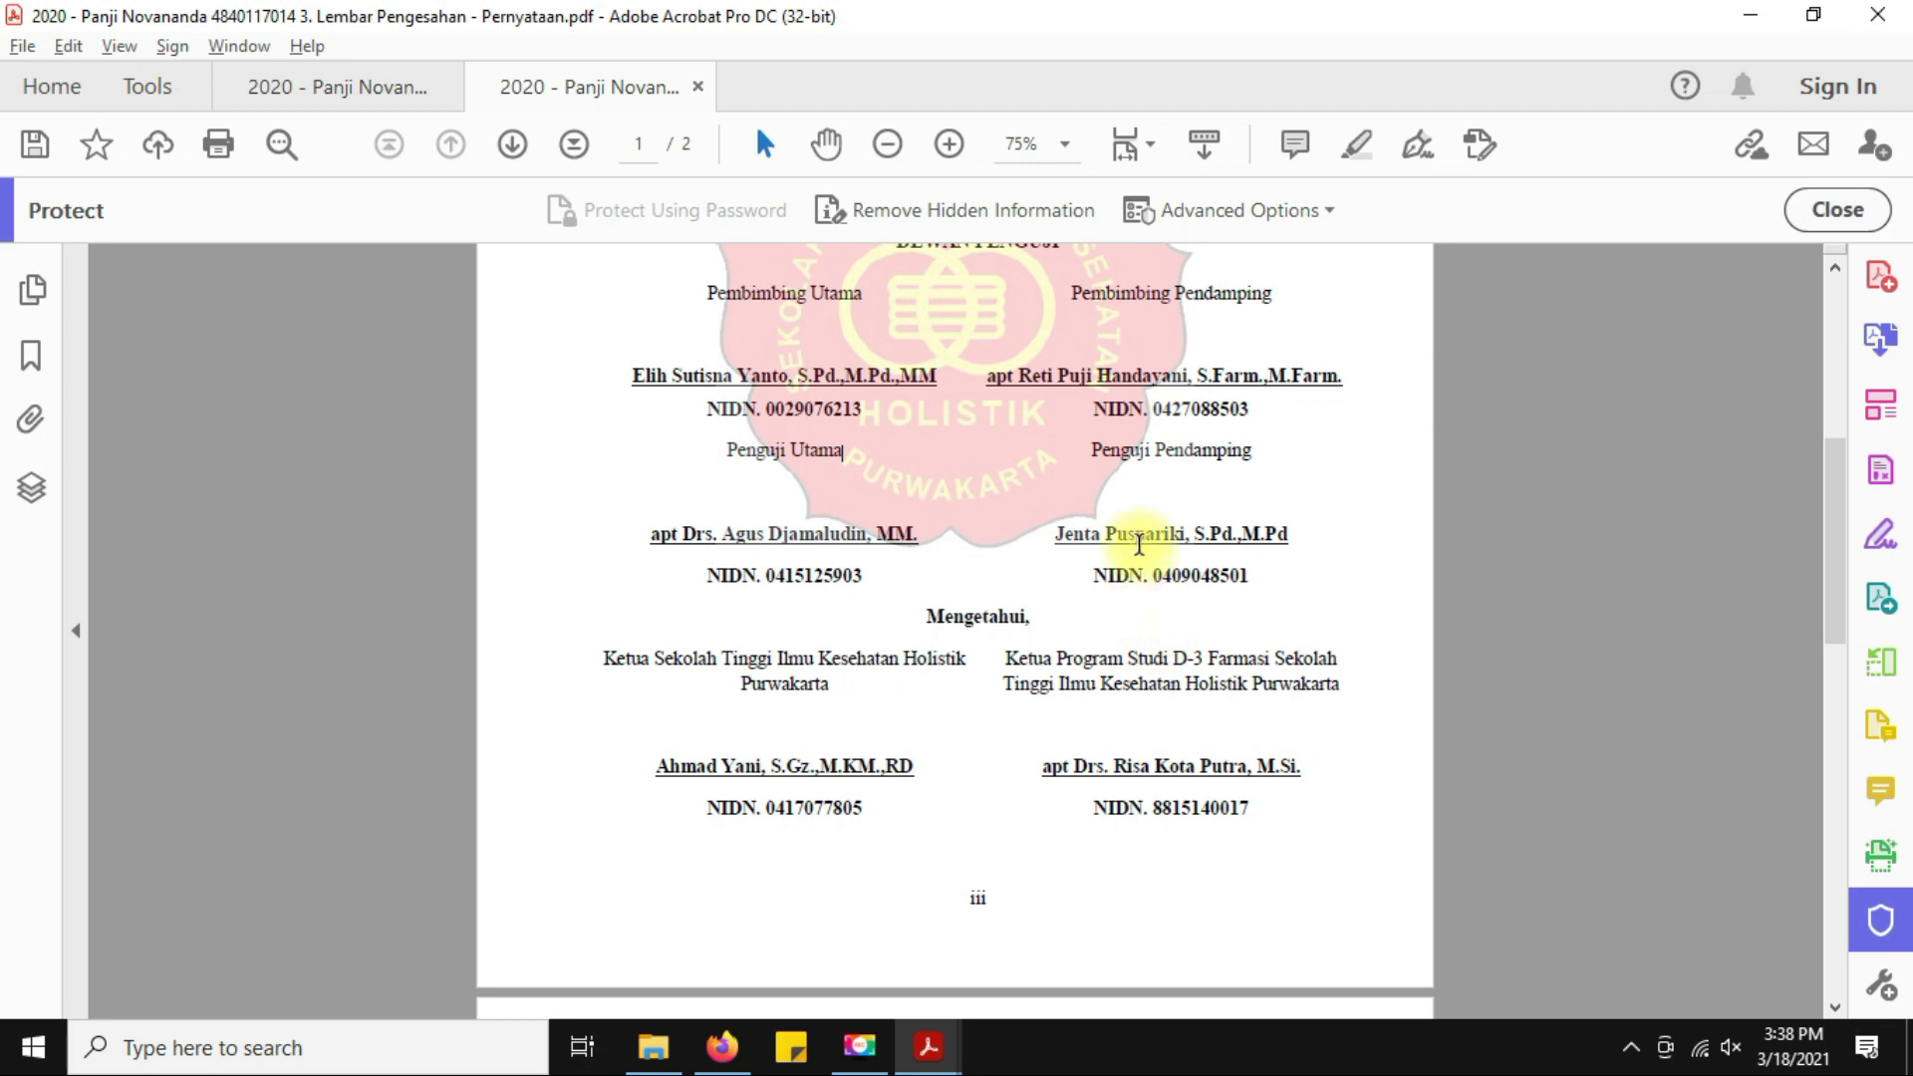
left_click_drag(1092, 453, 1253, 453)
key("alt+Tab")
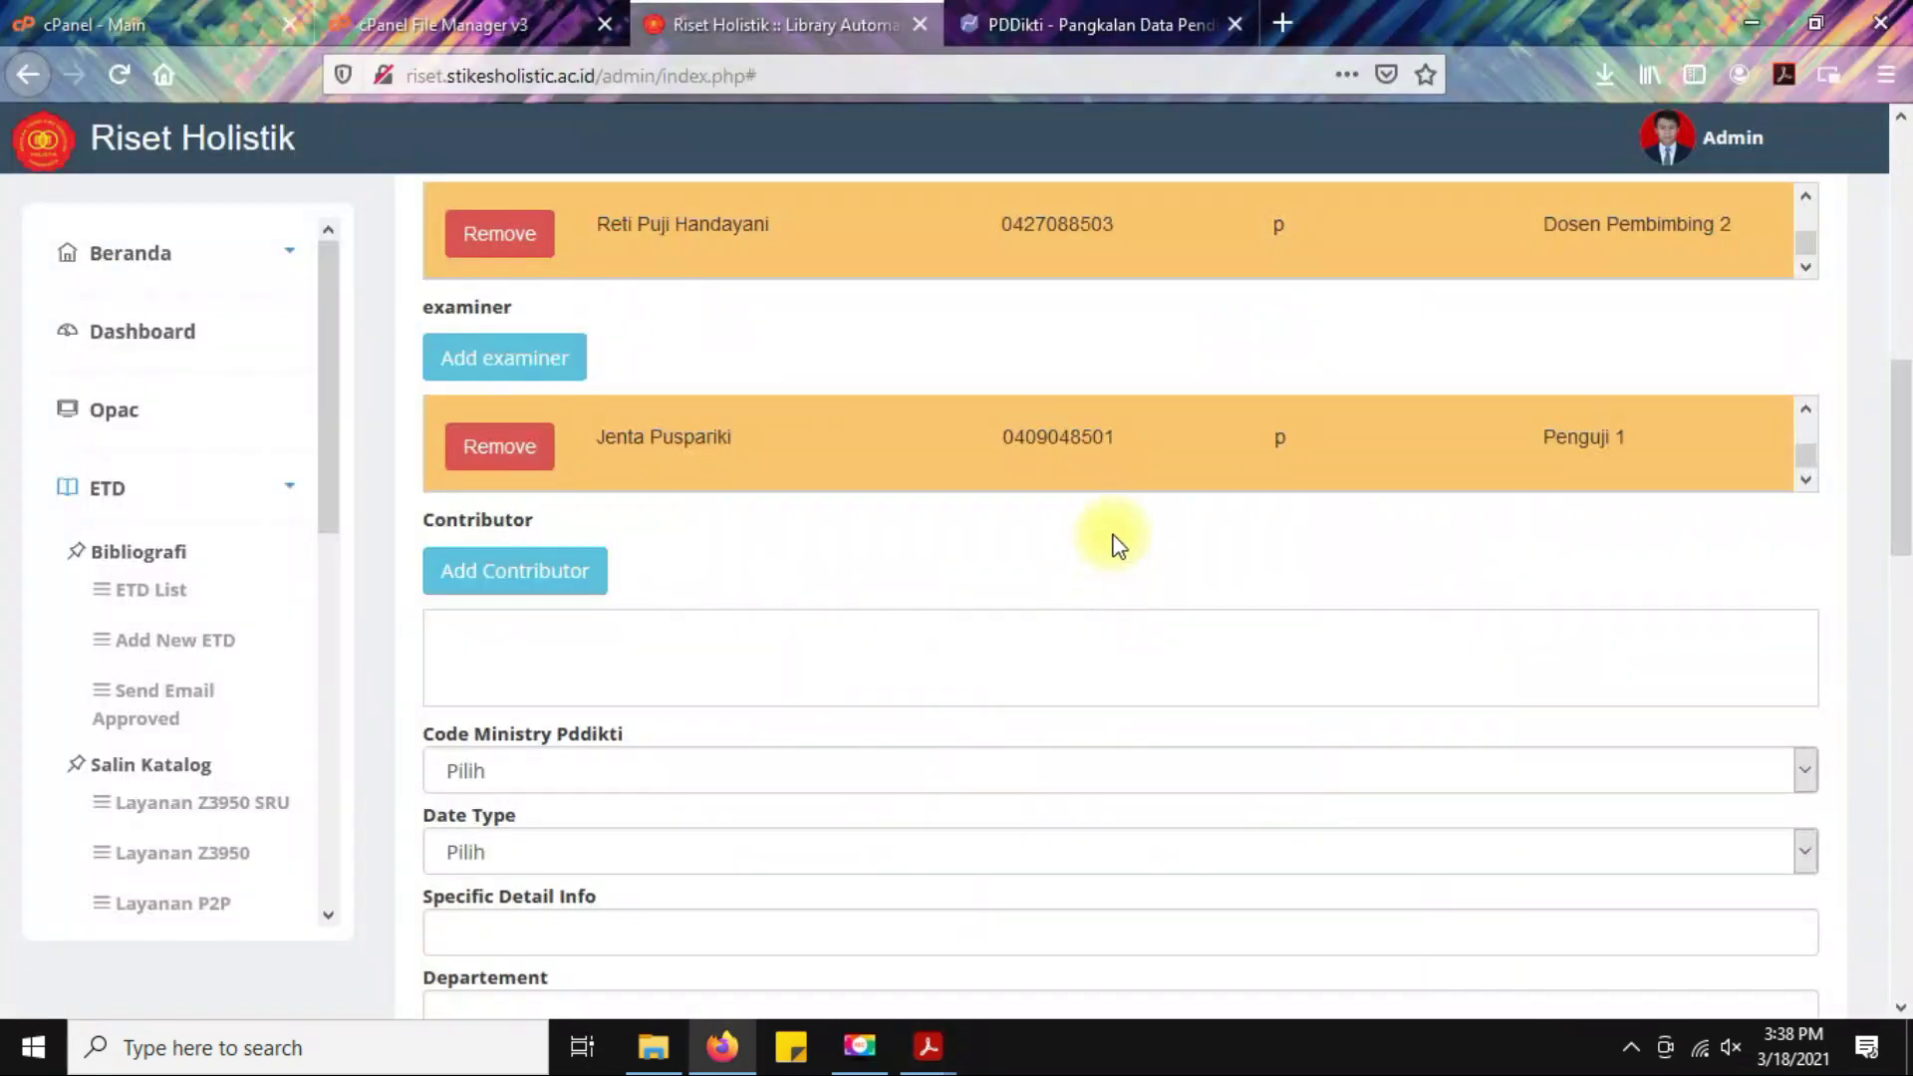
scroll(1126, 460, "up", 2)
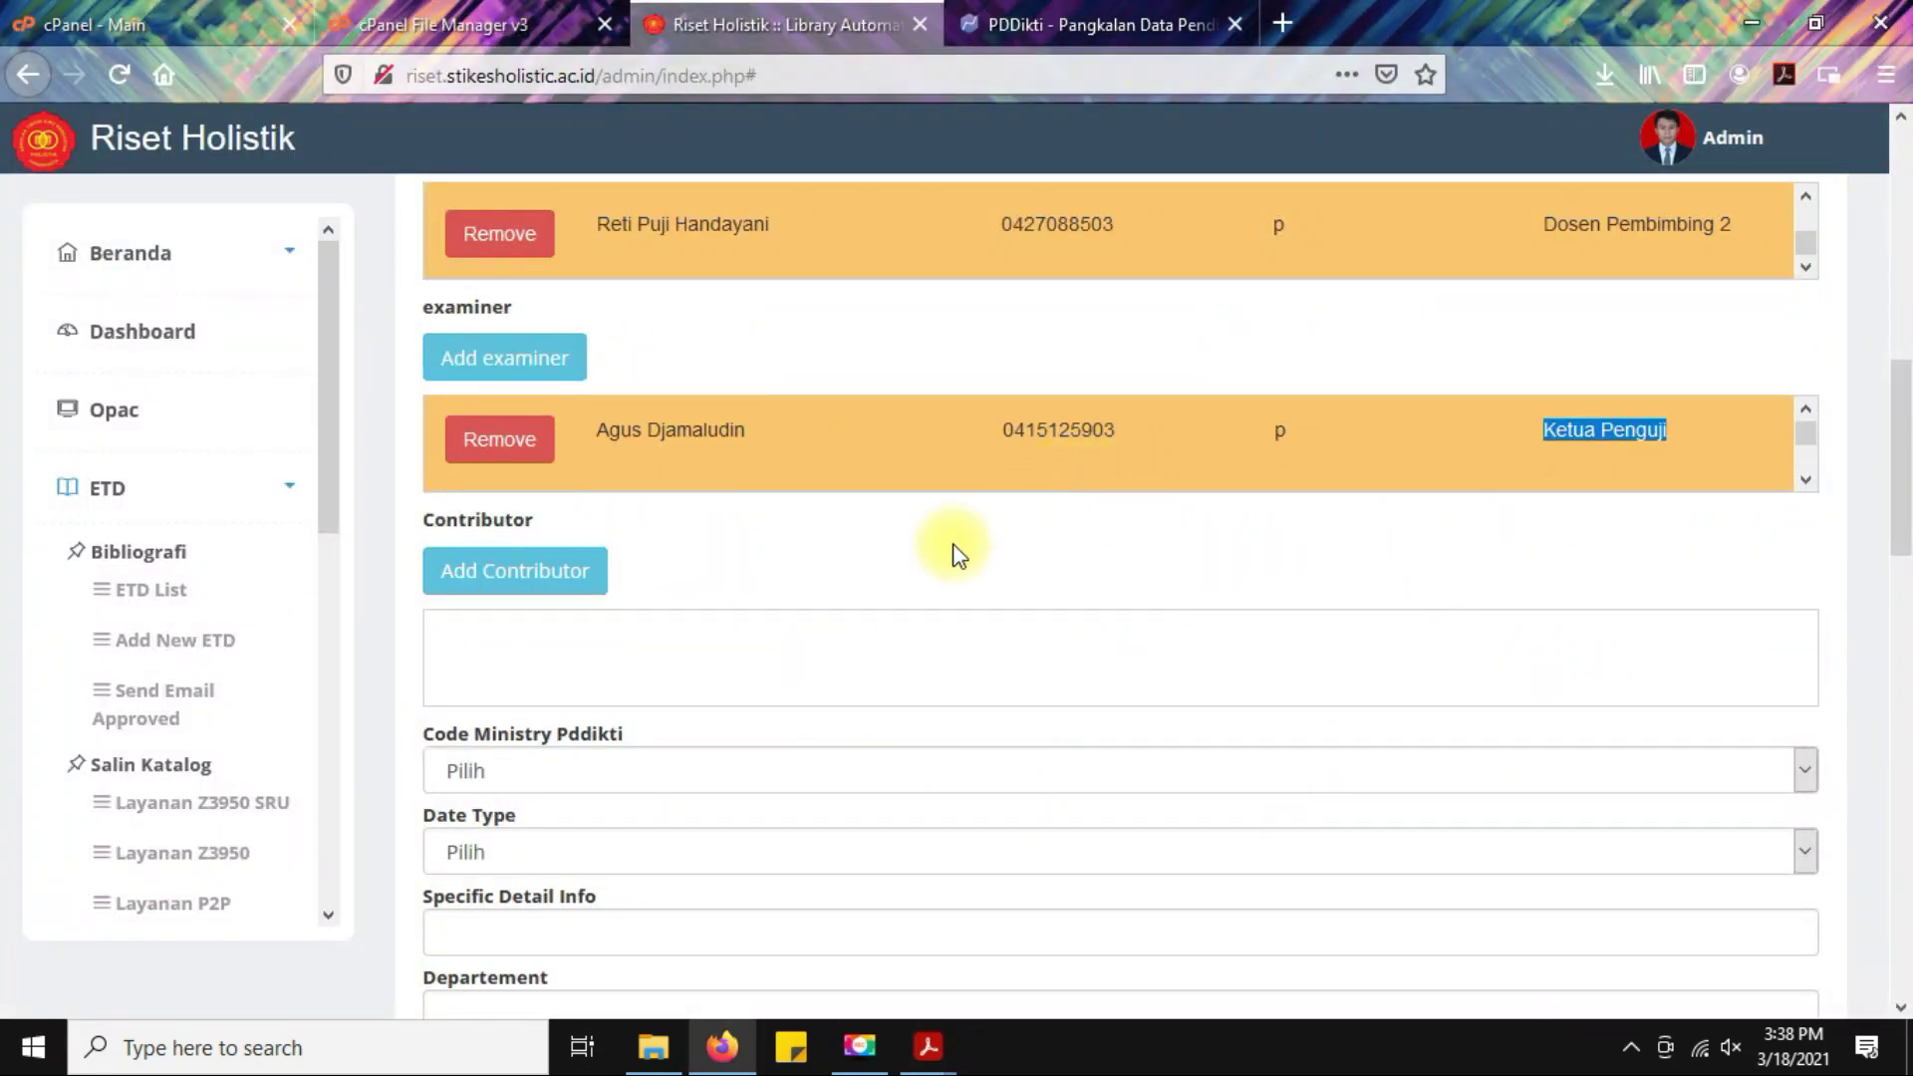
scroll(953, 544, "down", 2)
left_click(752, 413)
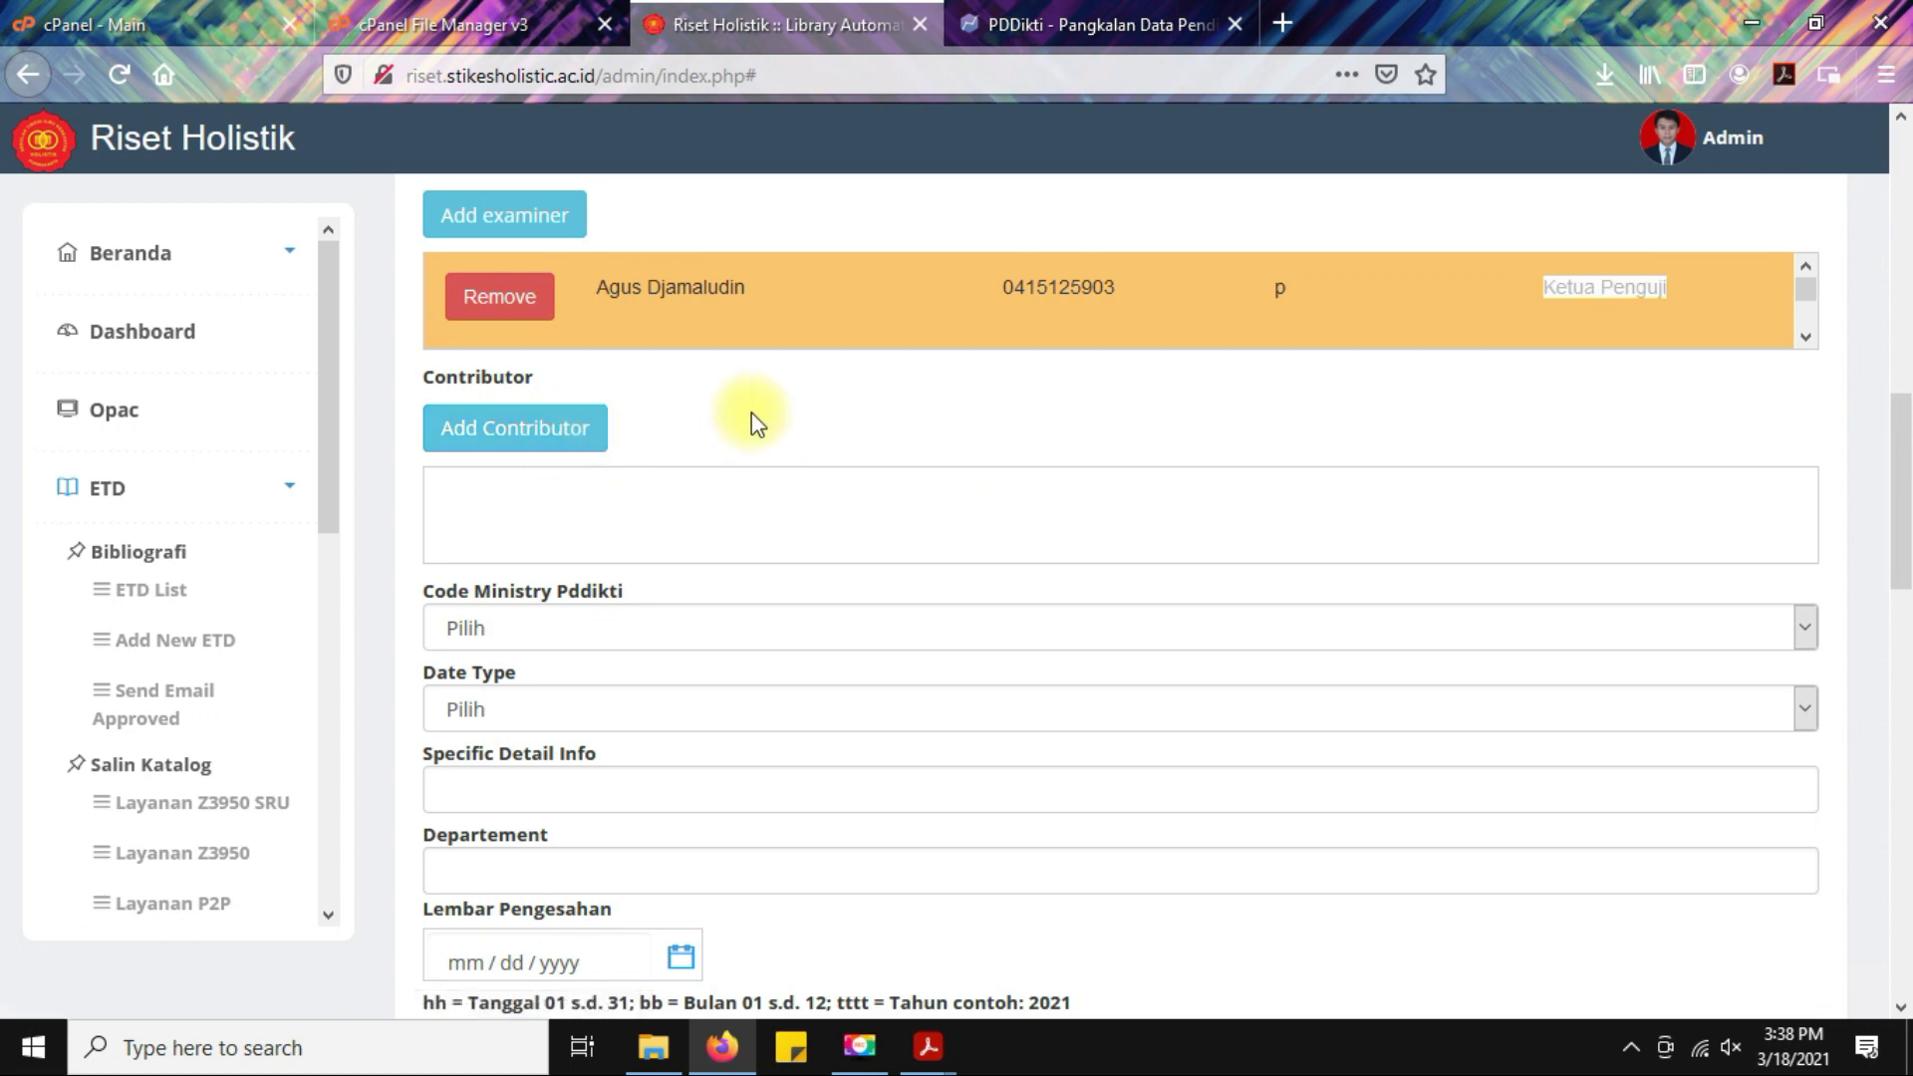
Start a new contributor and pick the thesis author's name from the suggestions, checked against the cover.
left_click(461, 428)
left_click(875, 485)
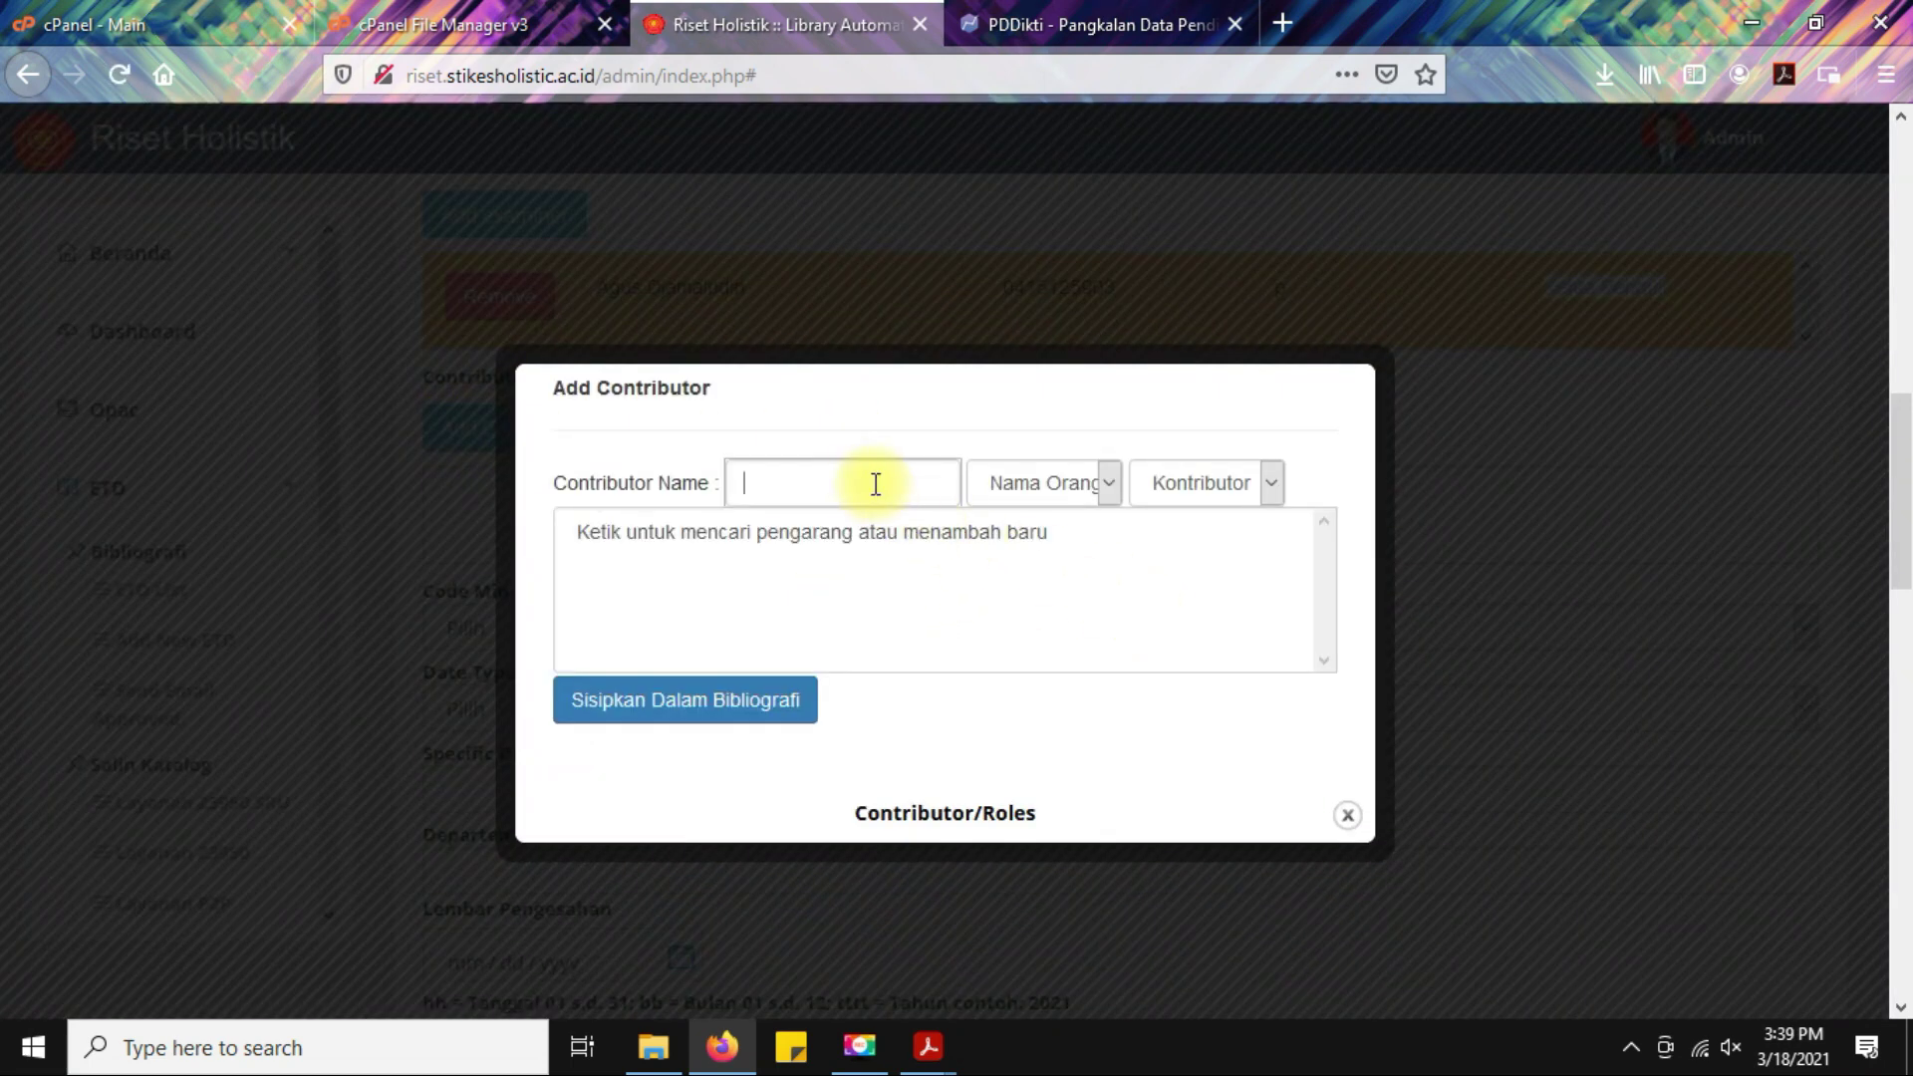
type("Panji")
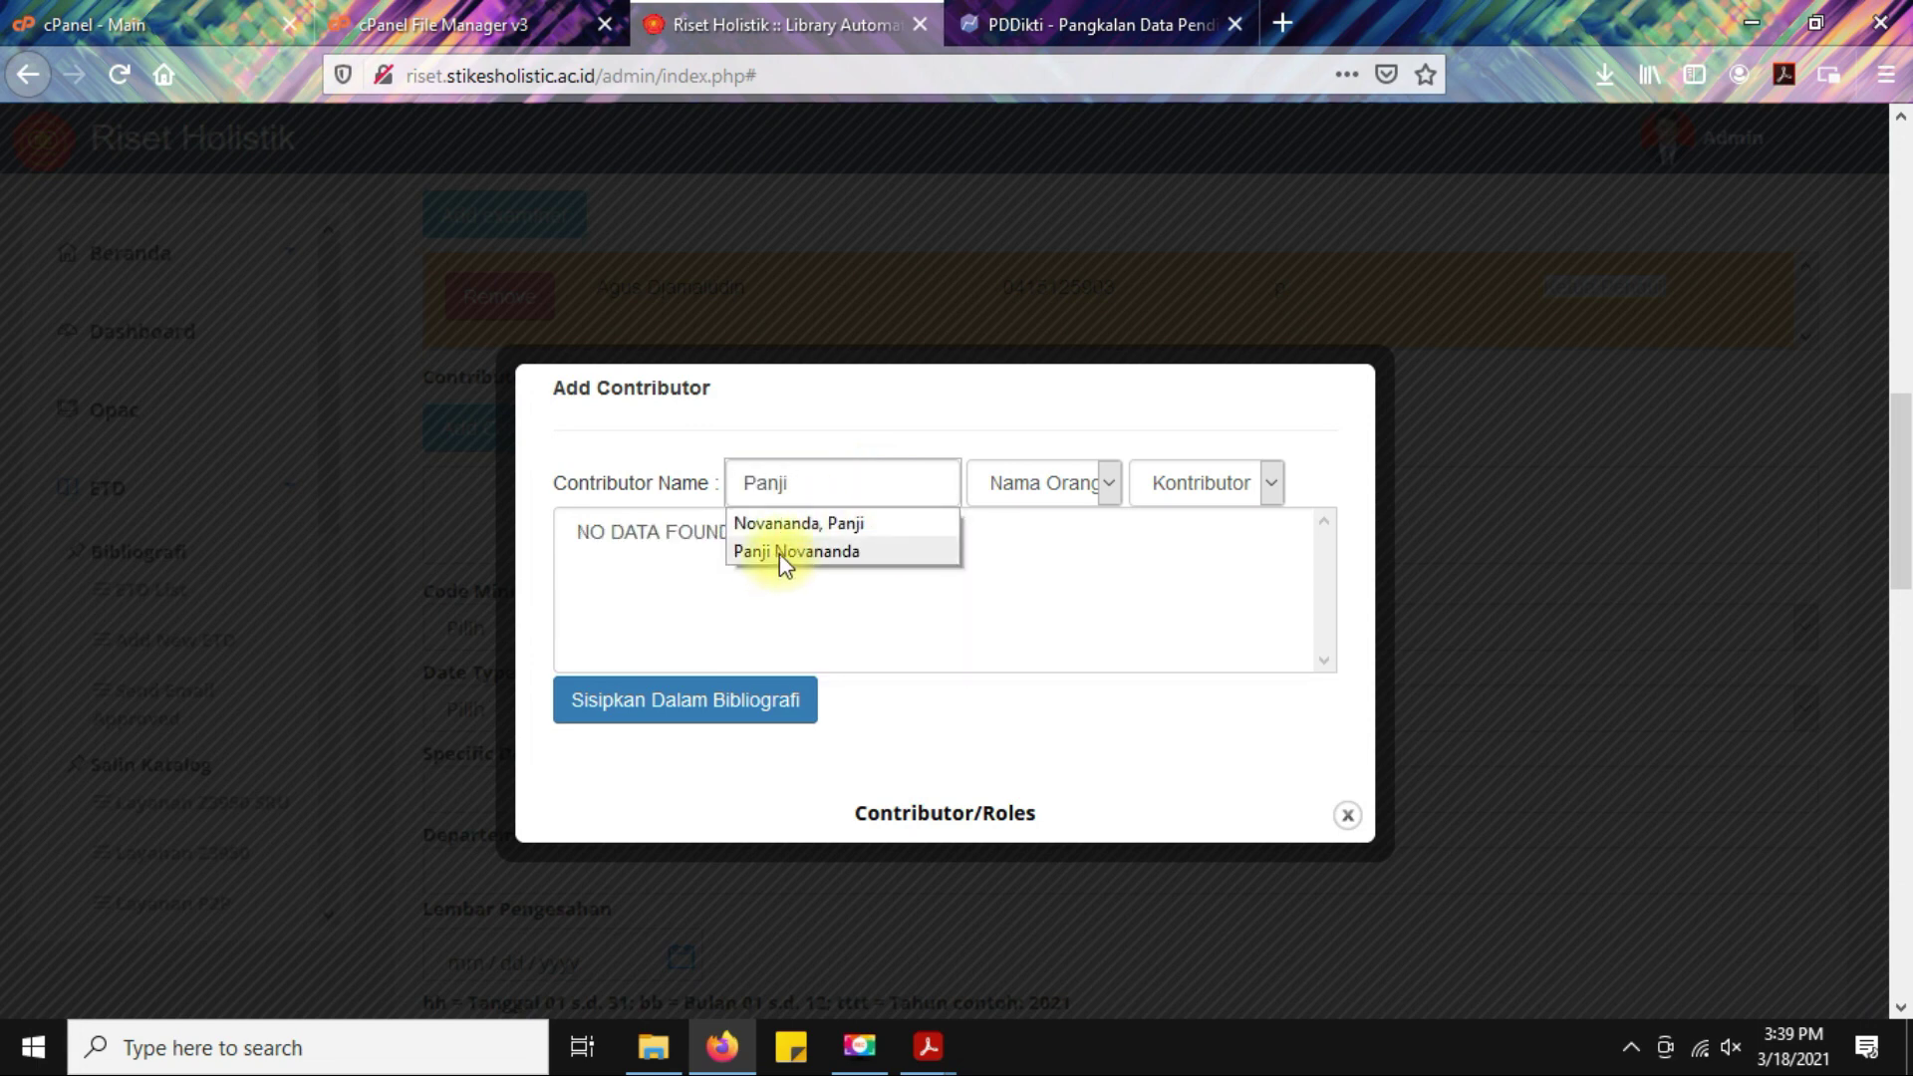
left_click(779, 552)
left_click(928, 1046)
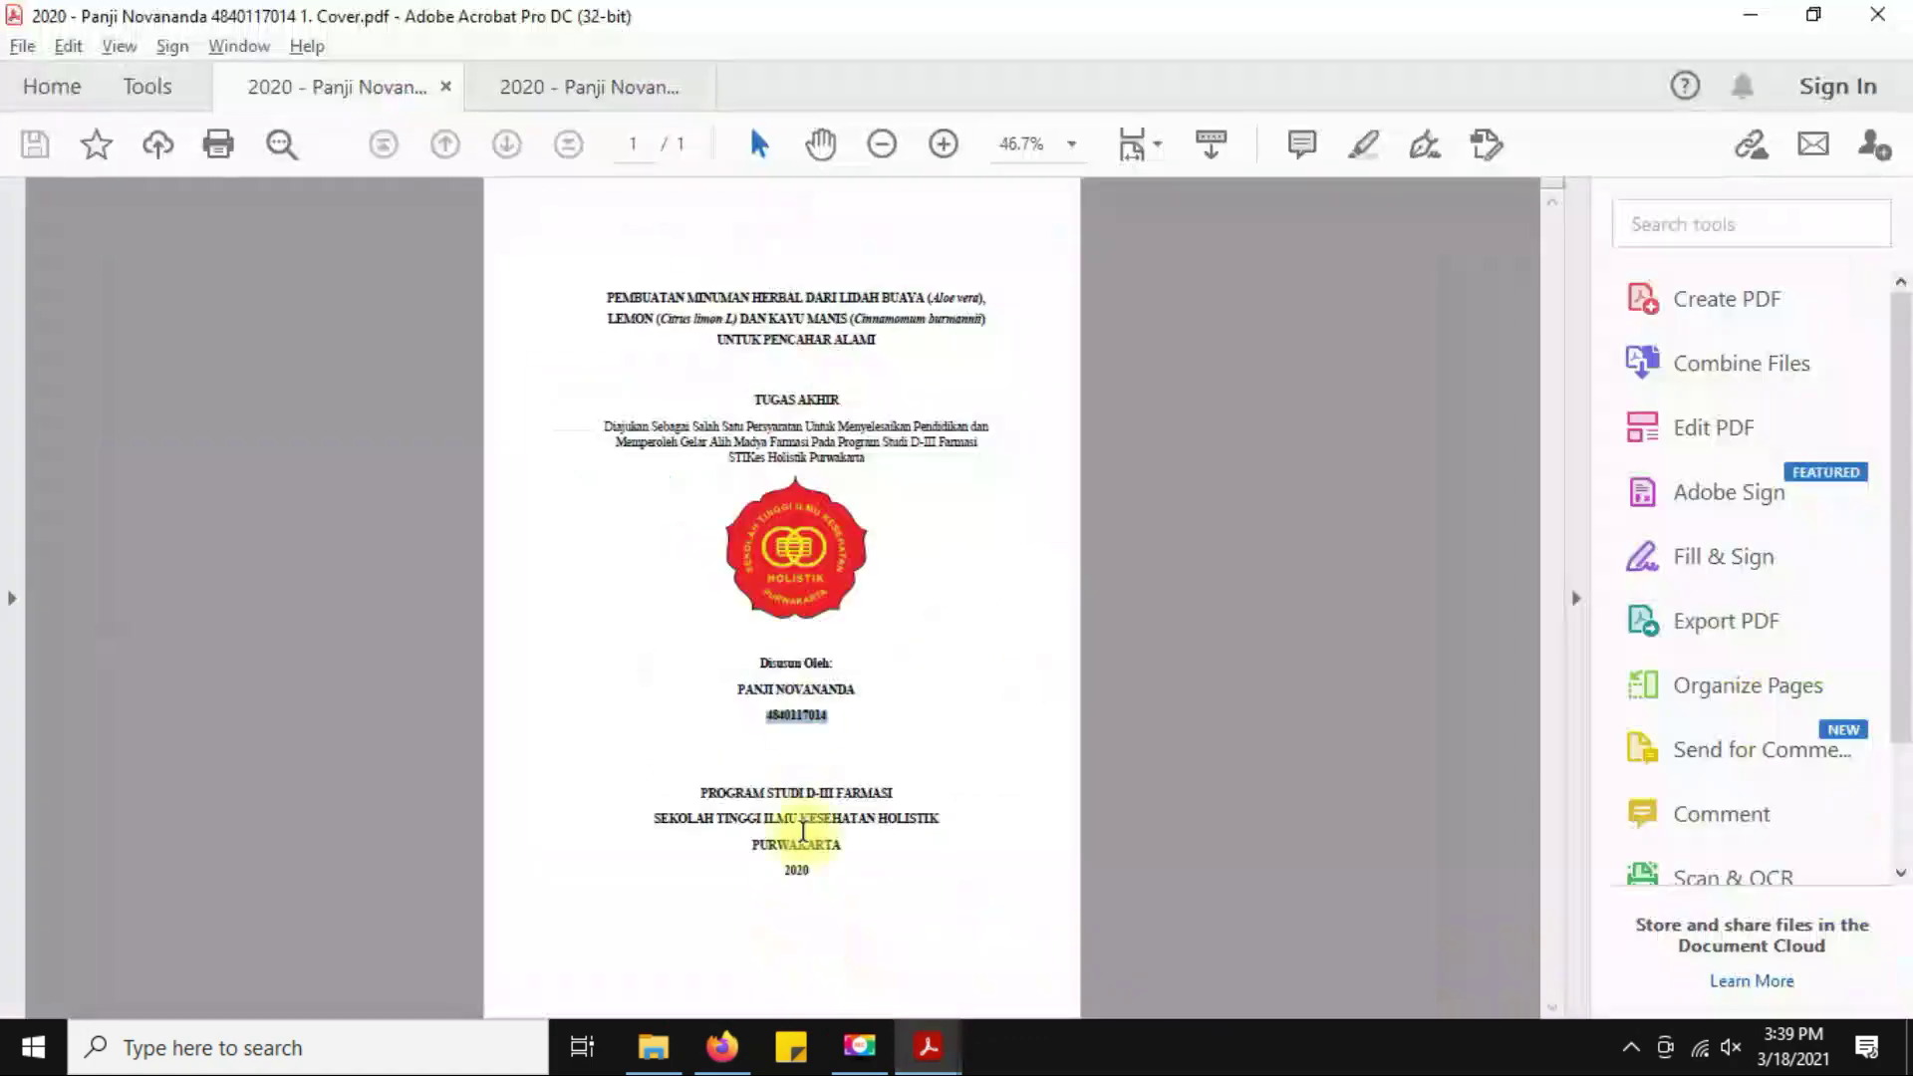
left_click_drag(719, 687, 881, 686)
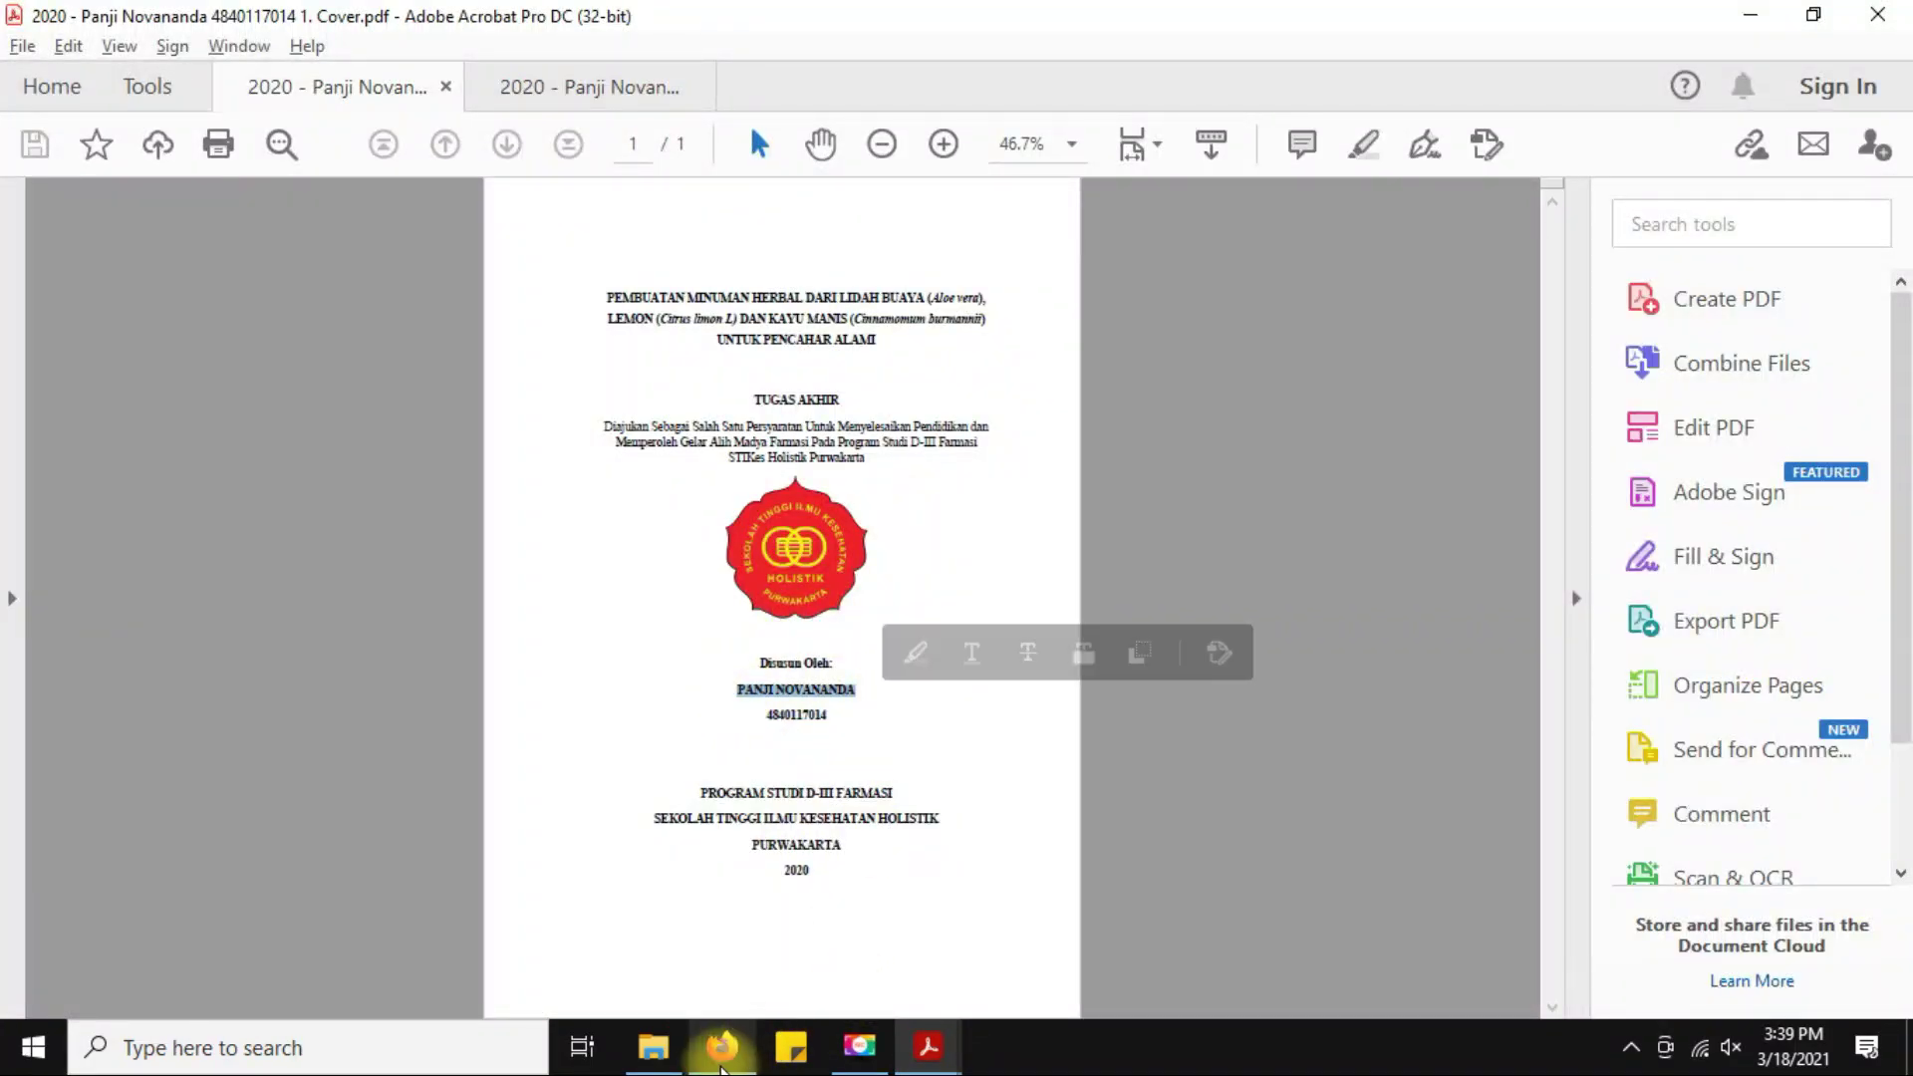
left_click(722, 1046)
Keep the role Kontributor and name type Nama Orang, then insert the contributor and close the form.
left_click(1215, 486)
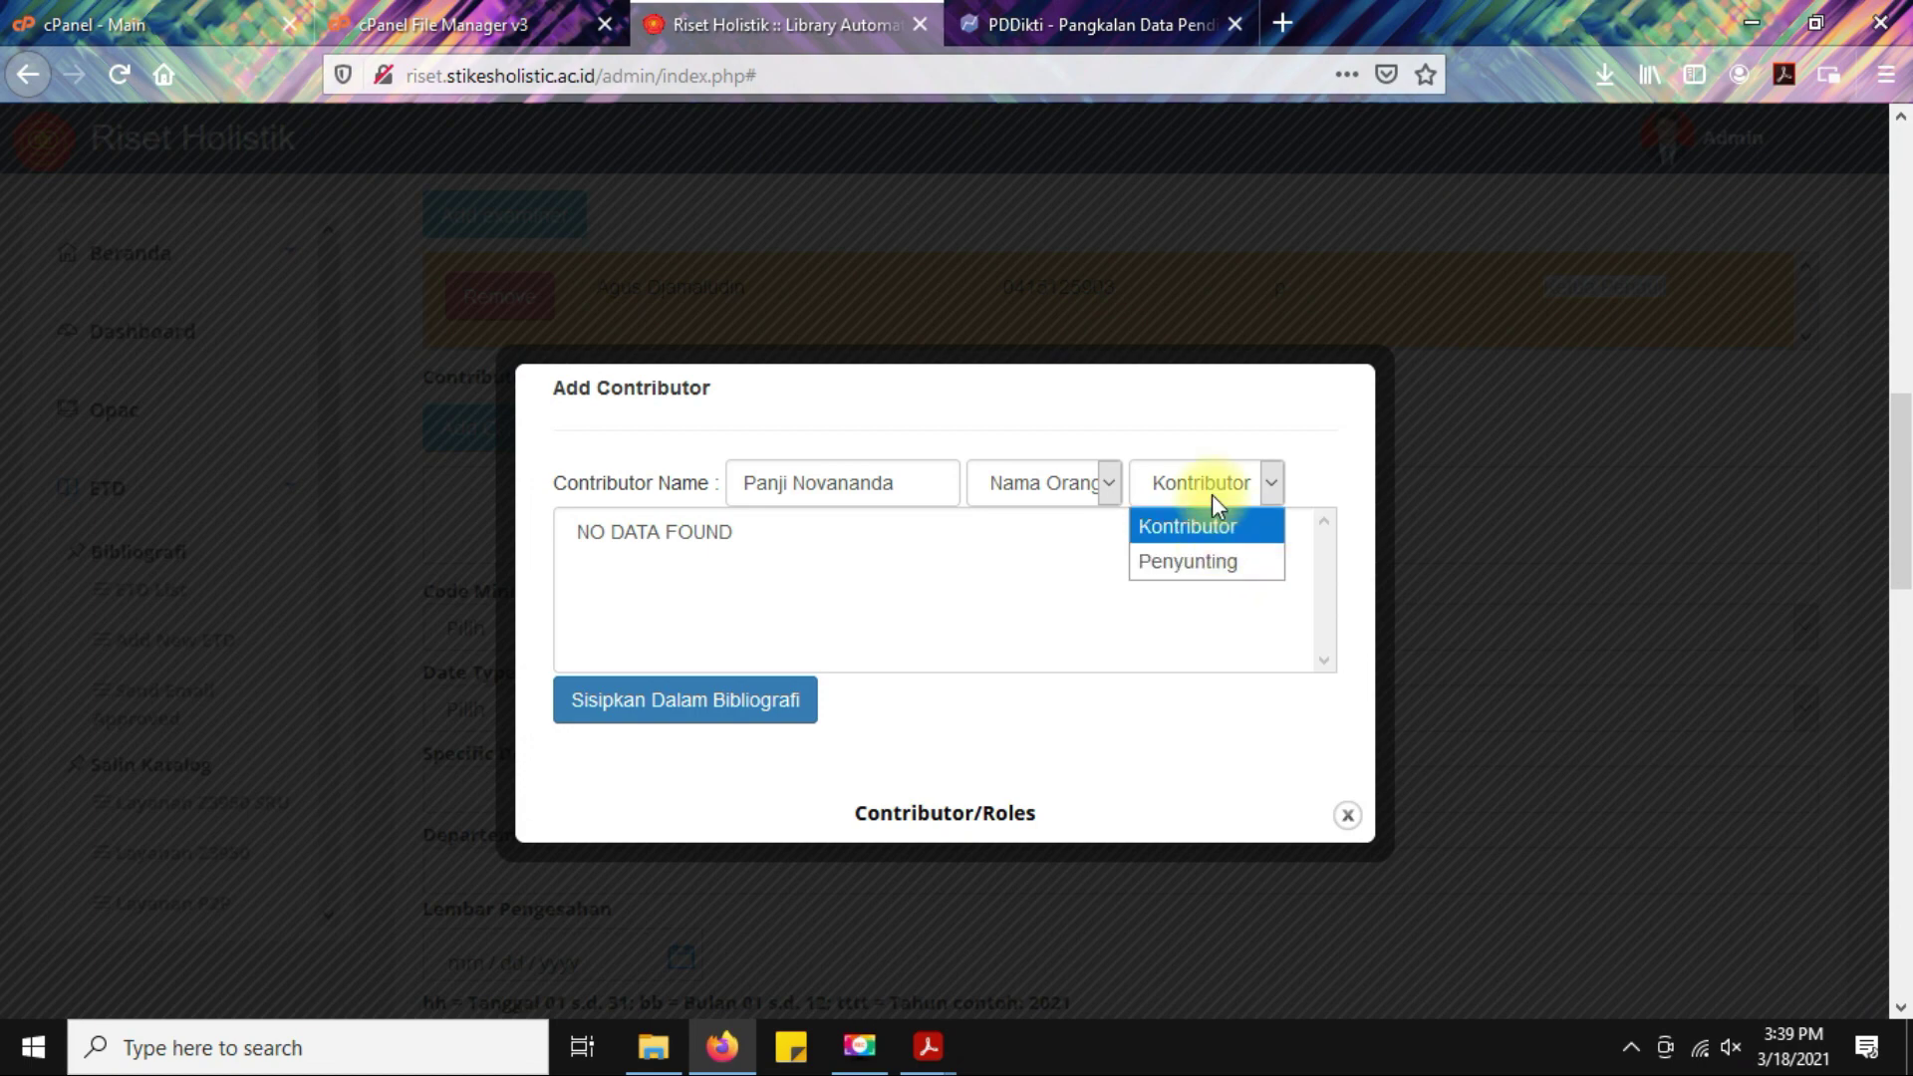
left_click(1208, 492)
left_click(1096, 485)
left_click(996, 526)
left_click(717, 702)
left_click(1036, 502)
left_click(1348, 817)
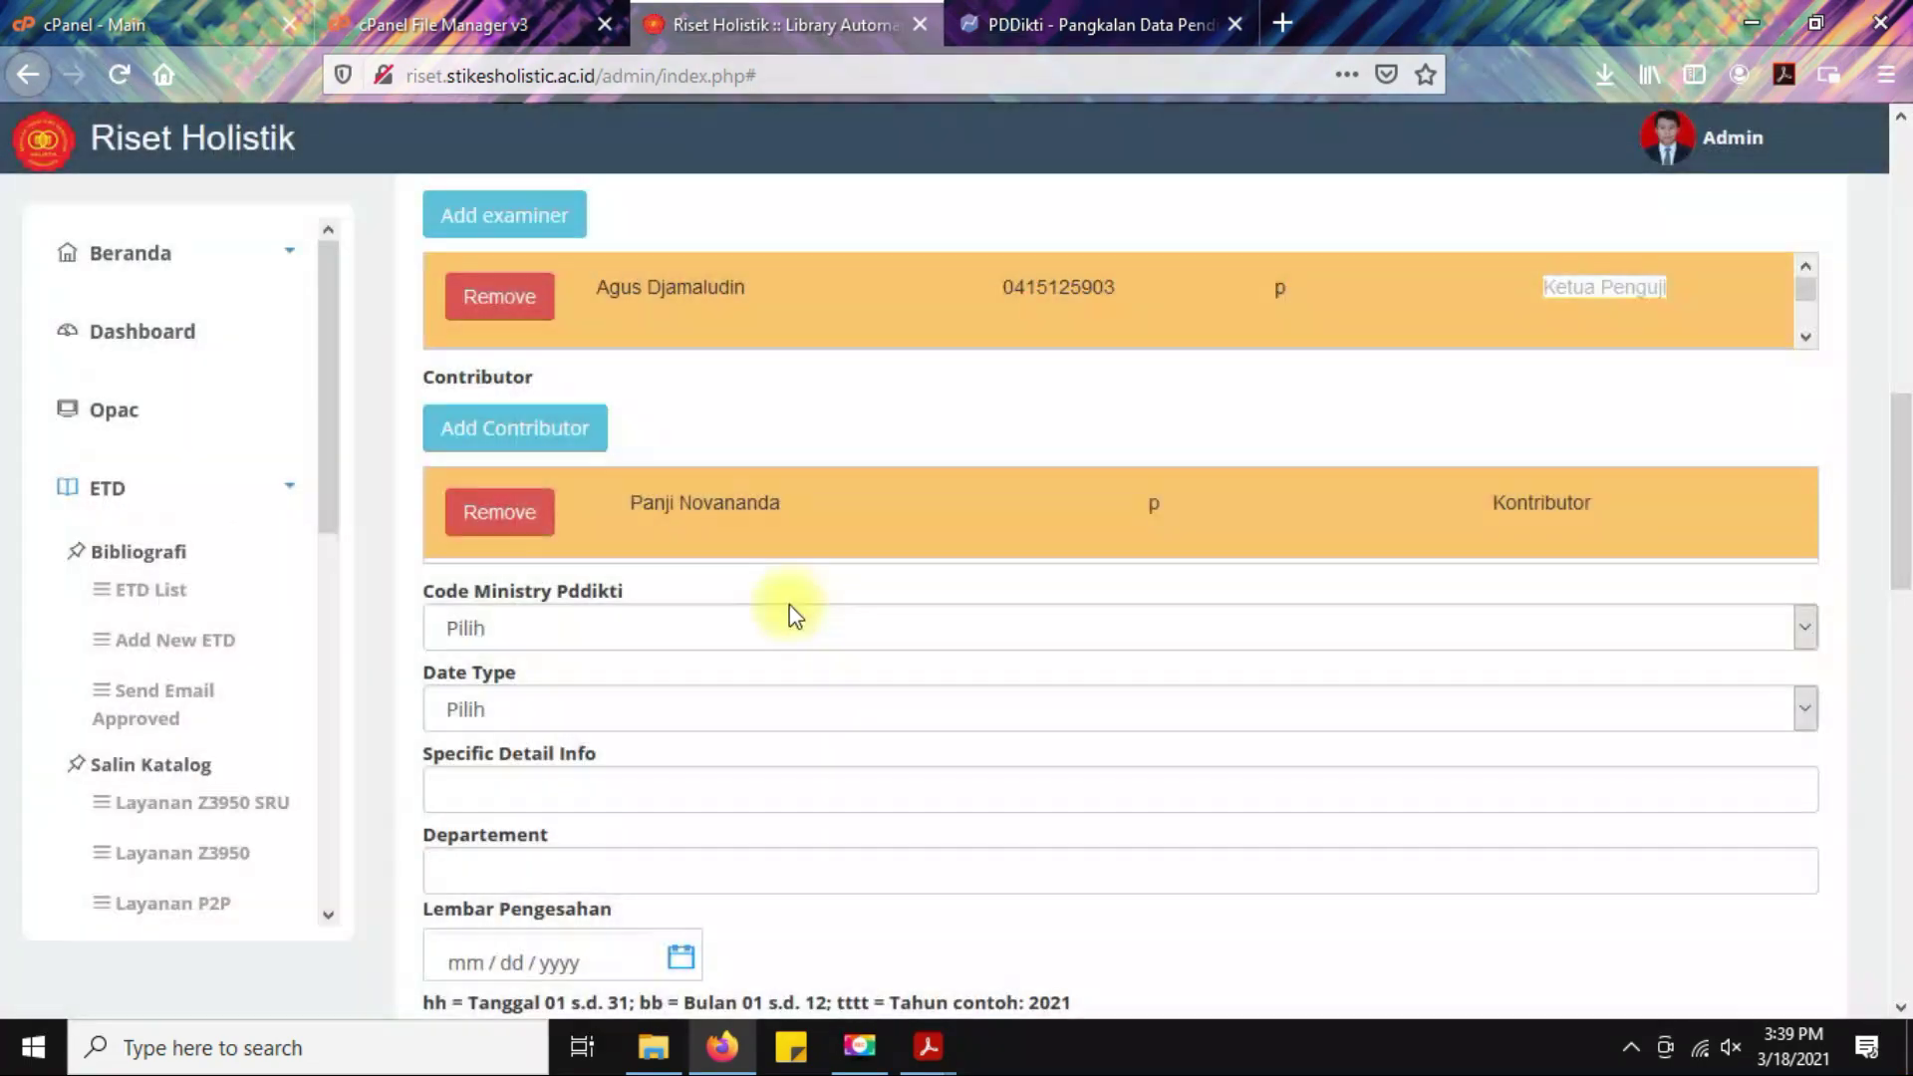
Open the Code Ministry Pddikti dropdown to list study programs such as Ilmu Gizi and Farmasi.
scroll(792, 613, "down", 3)
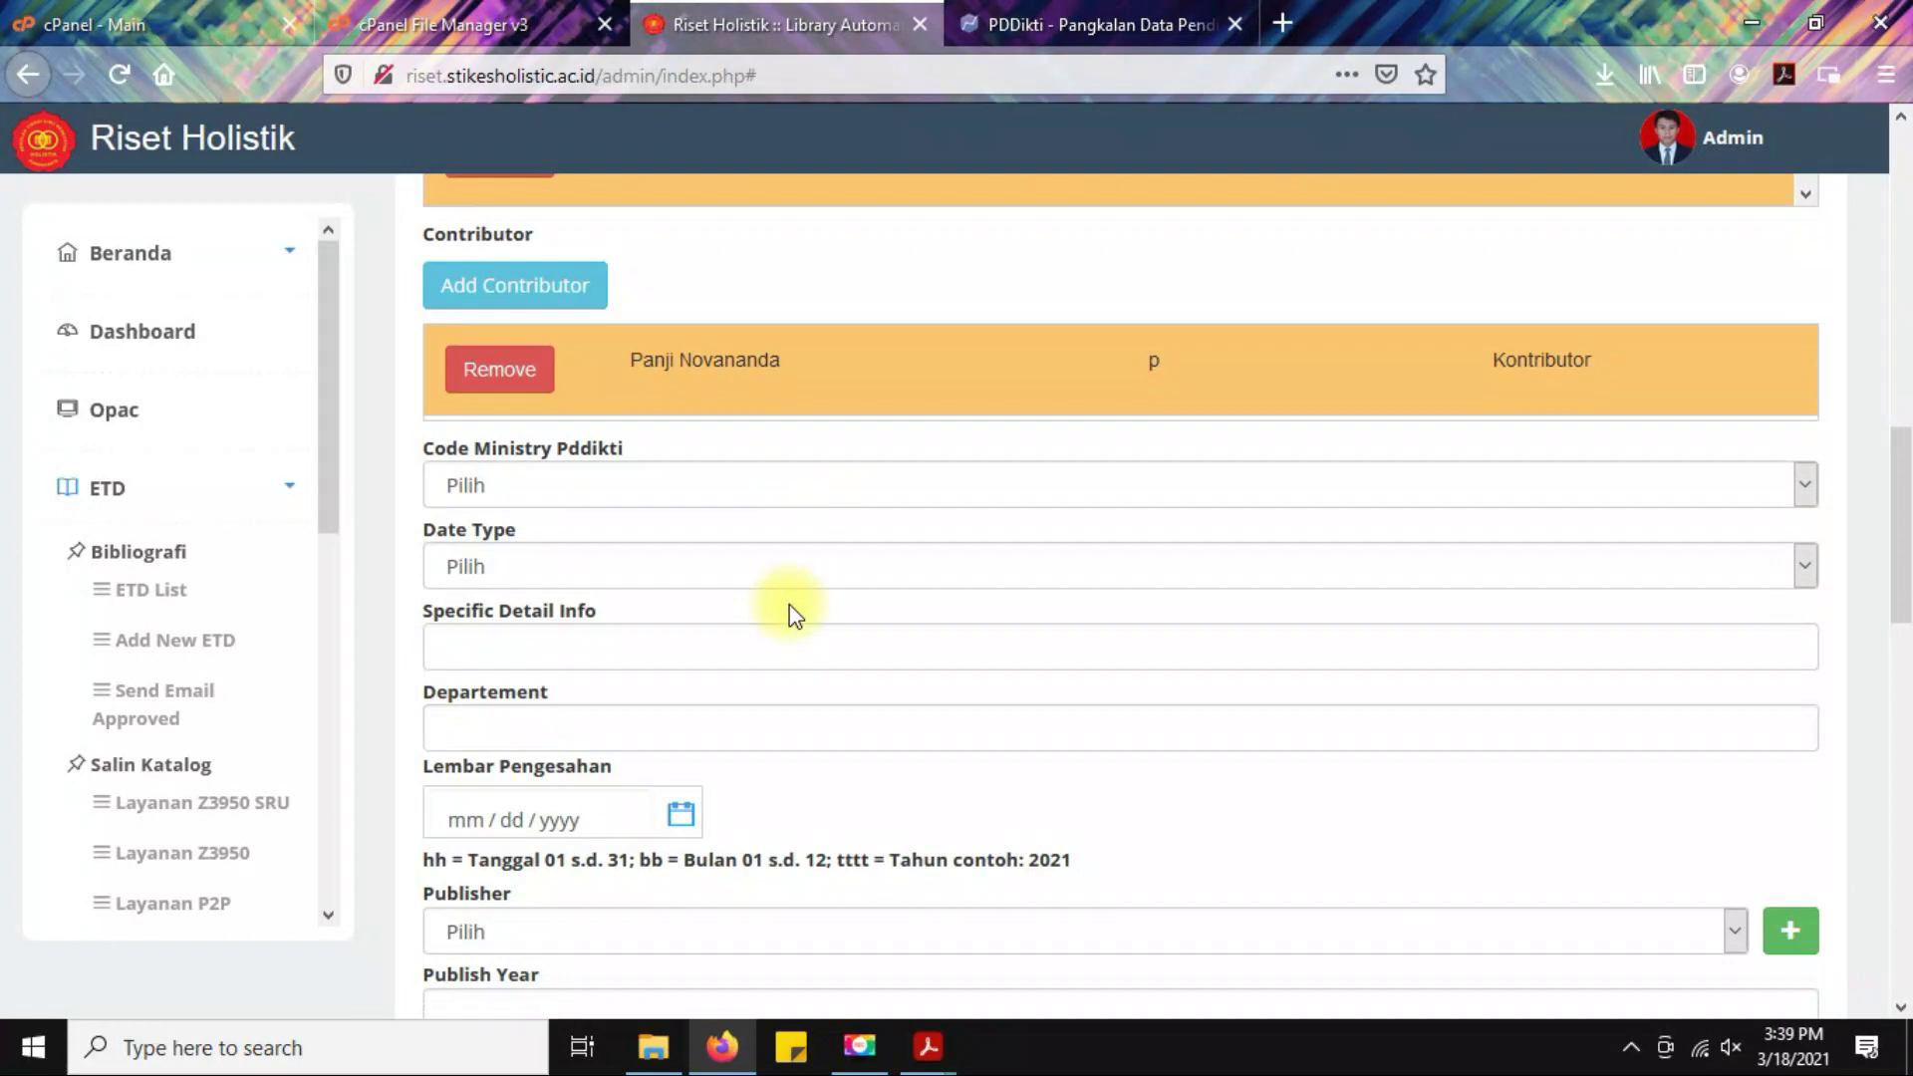
left_click(595, 489)
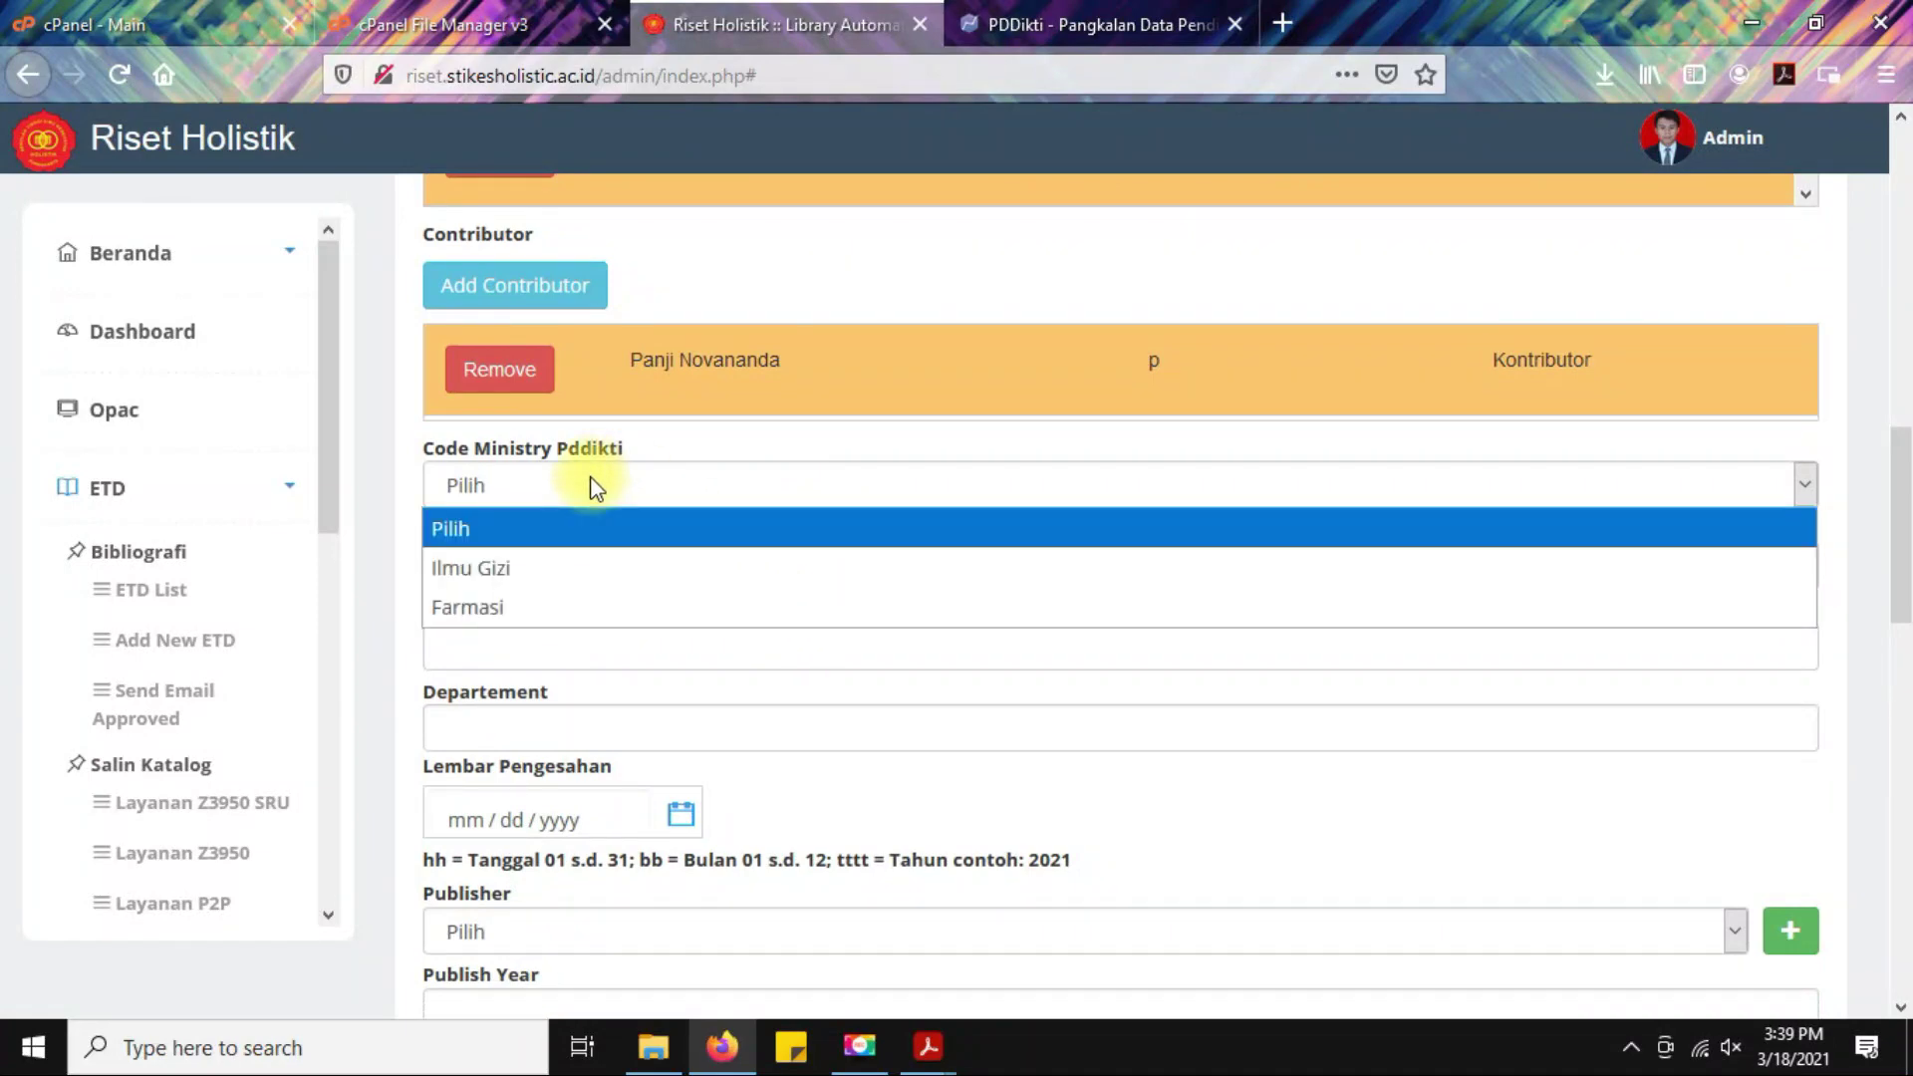
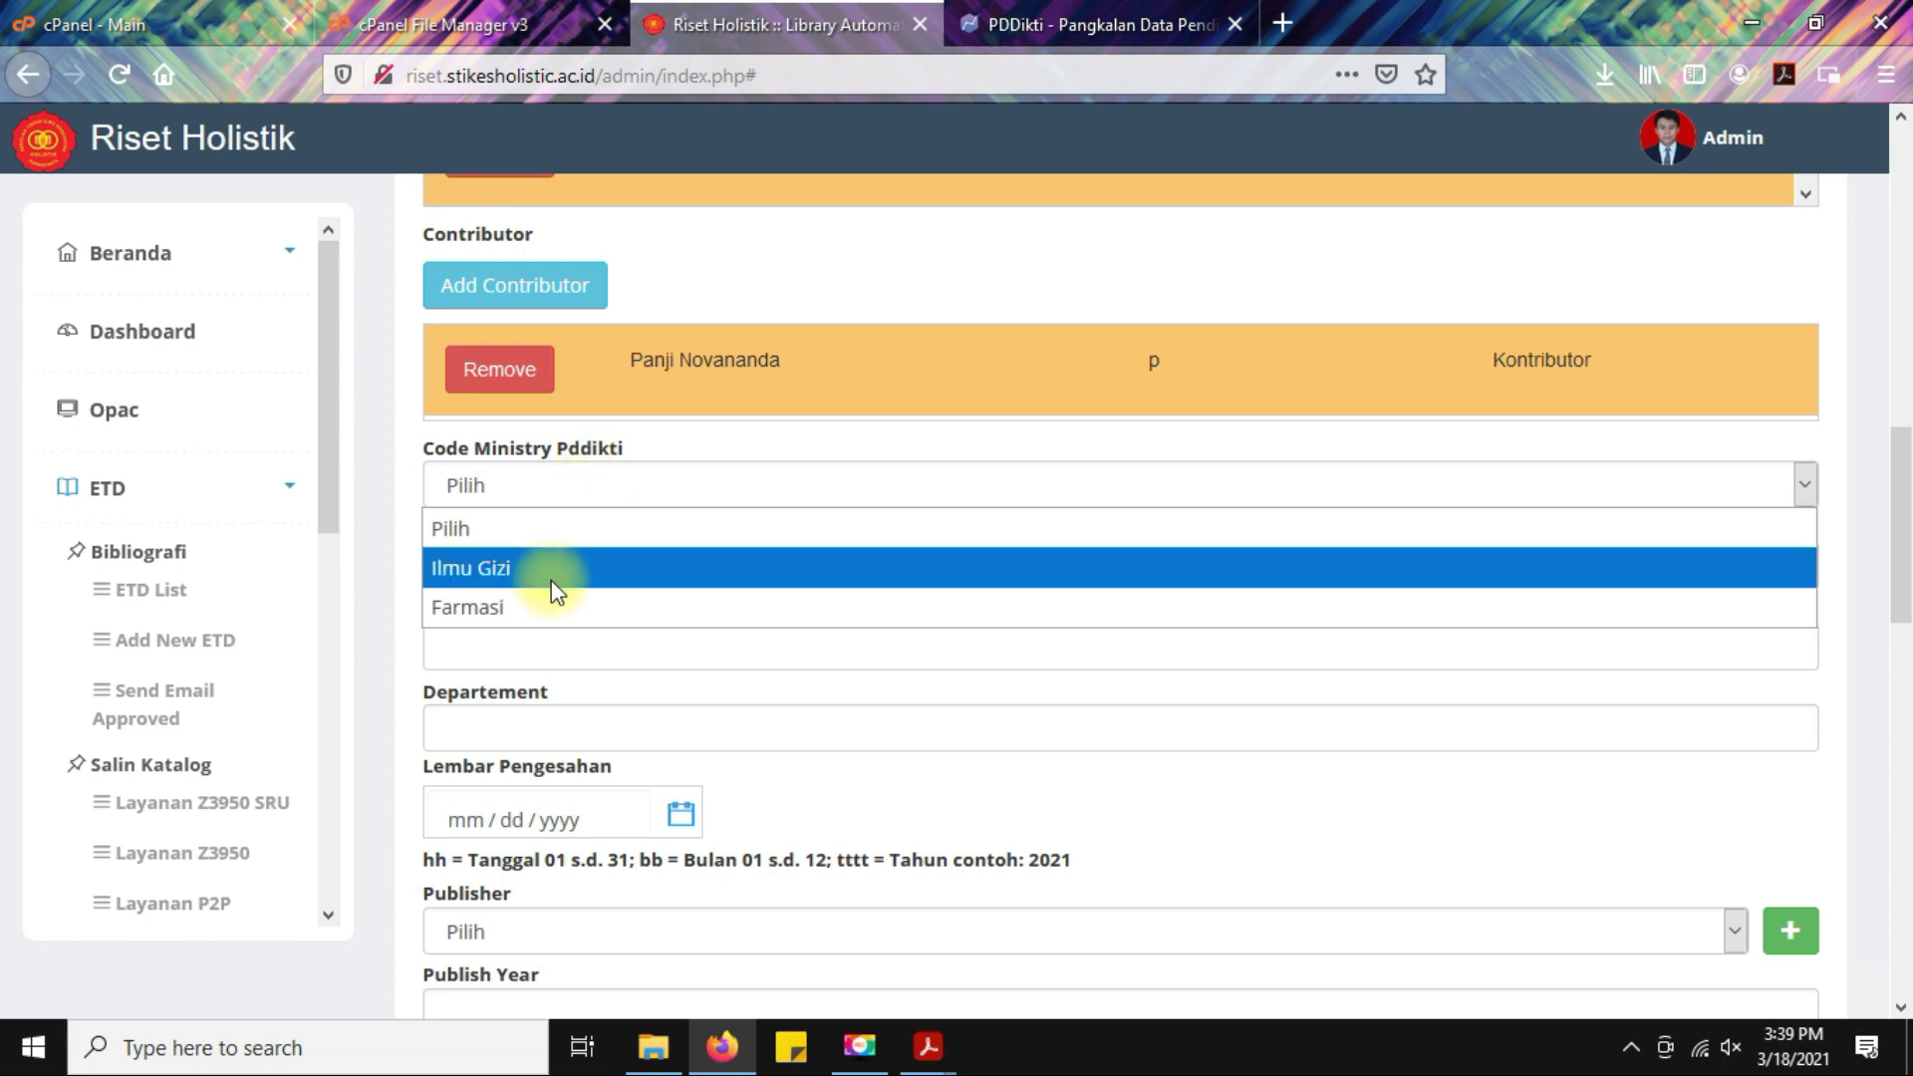
Choose Farmasi as the ministry code and Published as the date type.
left_click(501, 608)
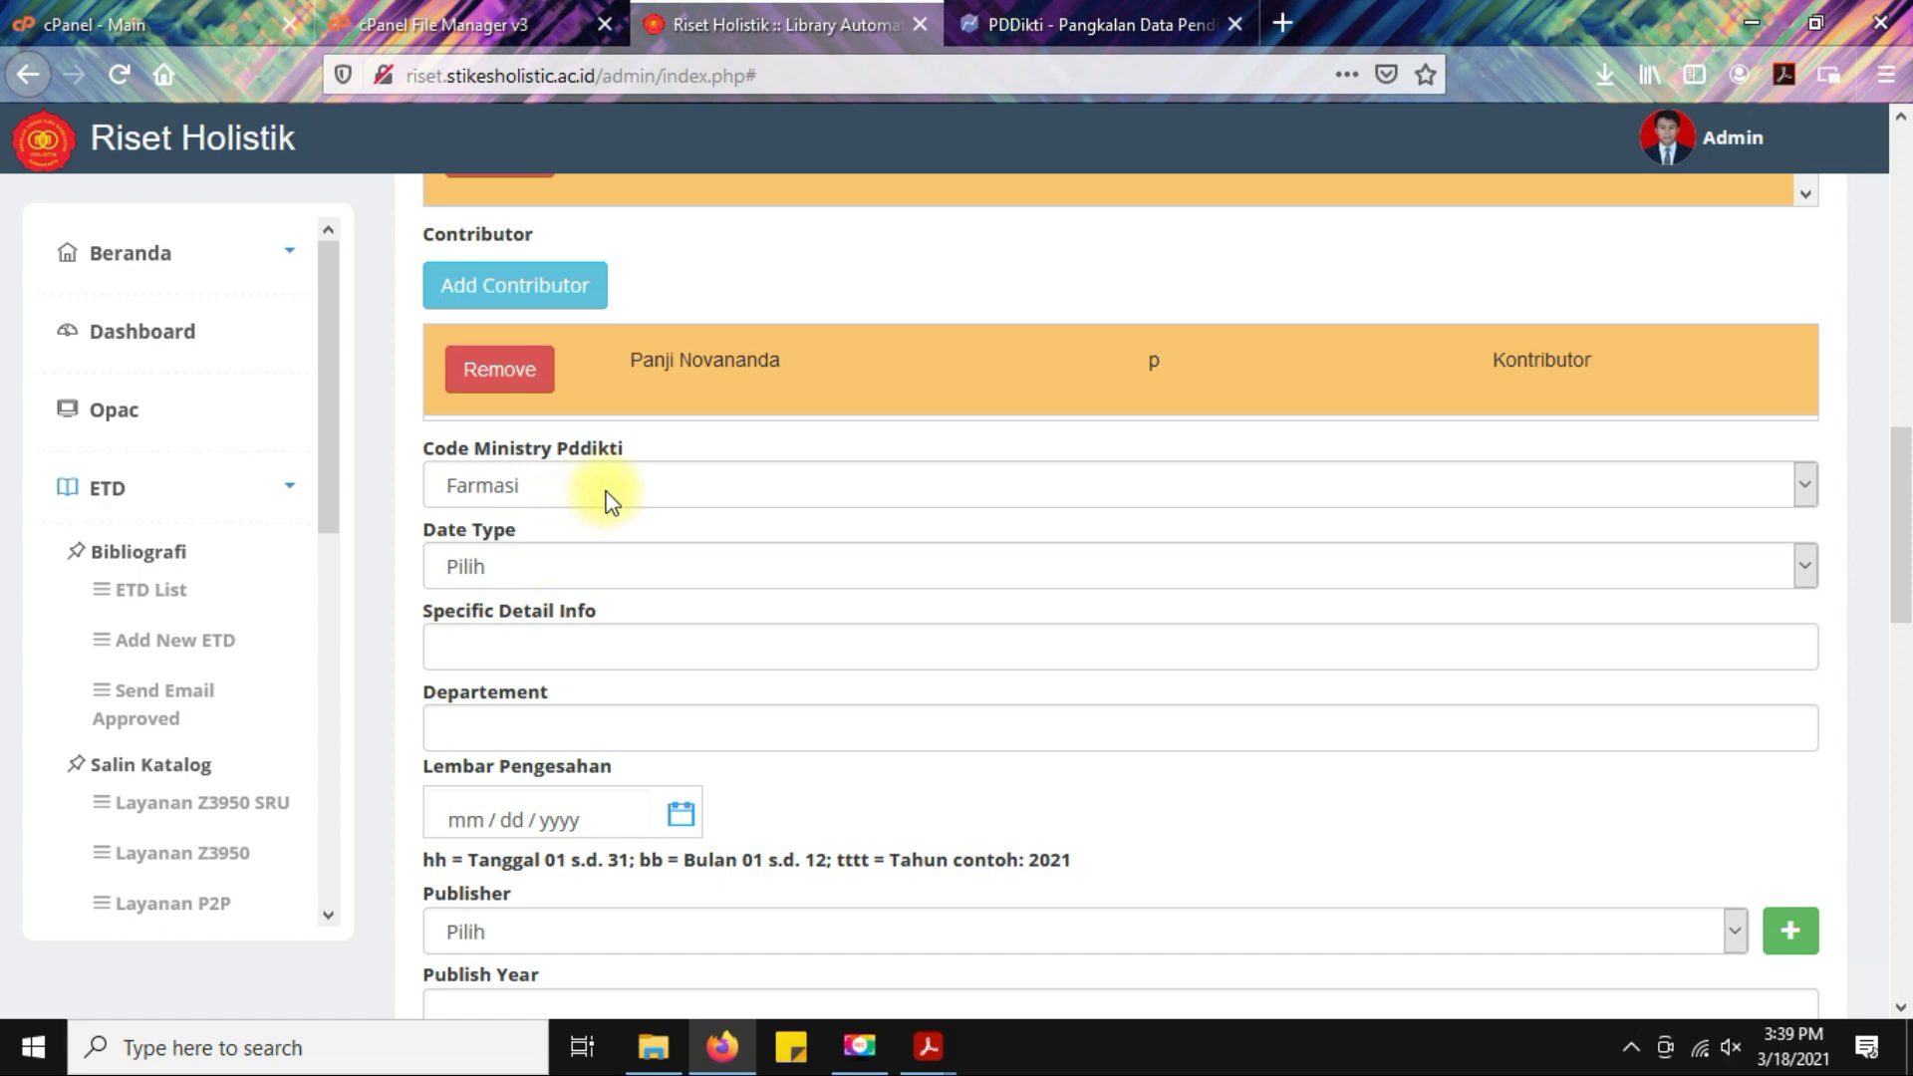
scroll(611, 495, "down", 3)
left_click(629, 434)
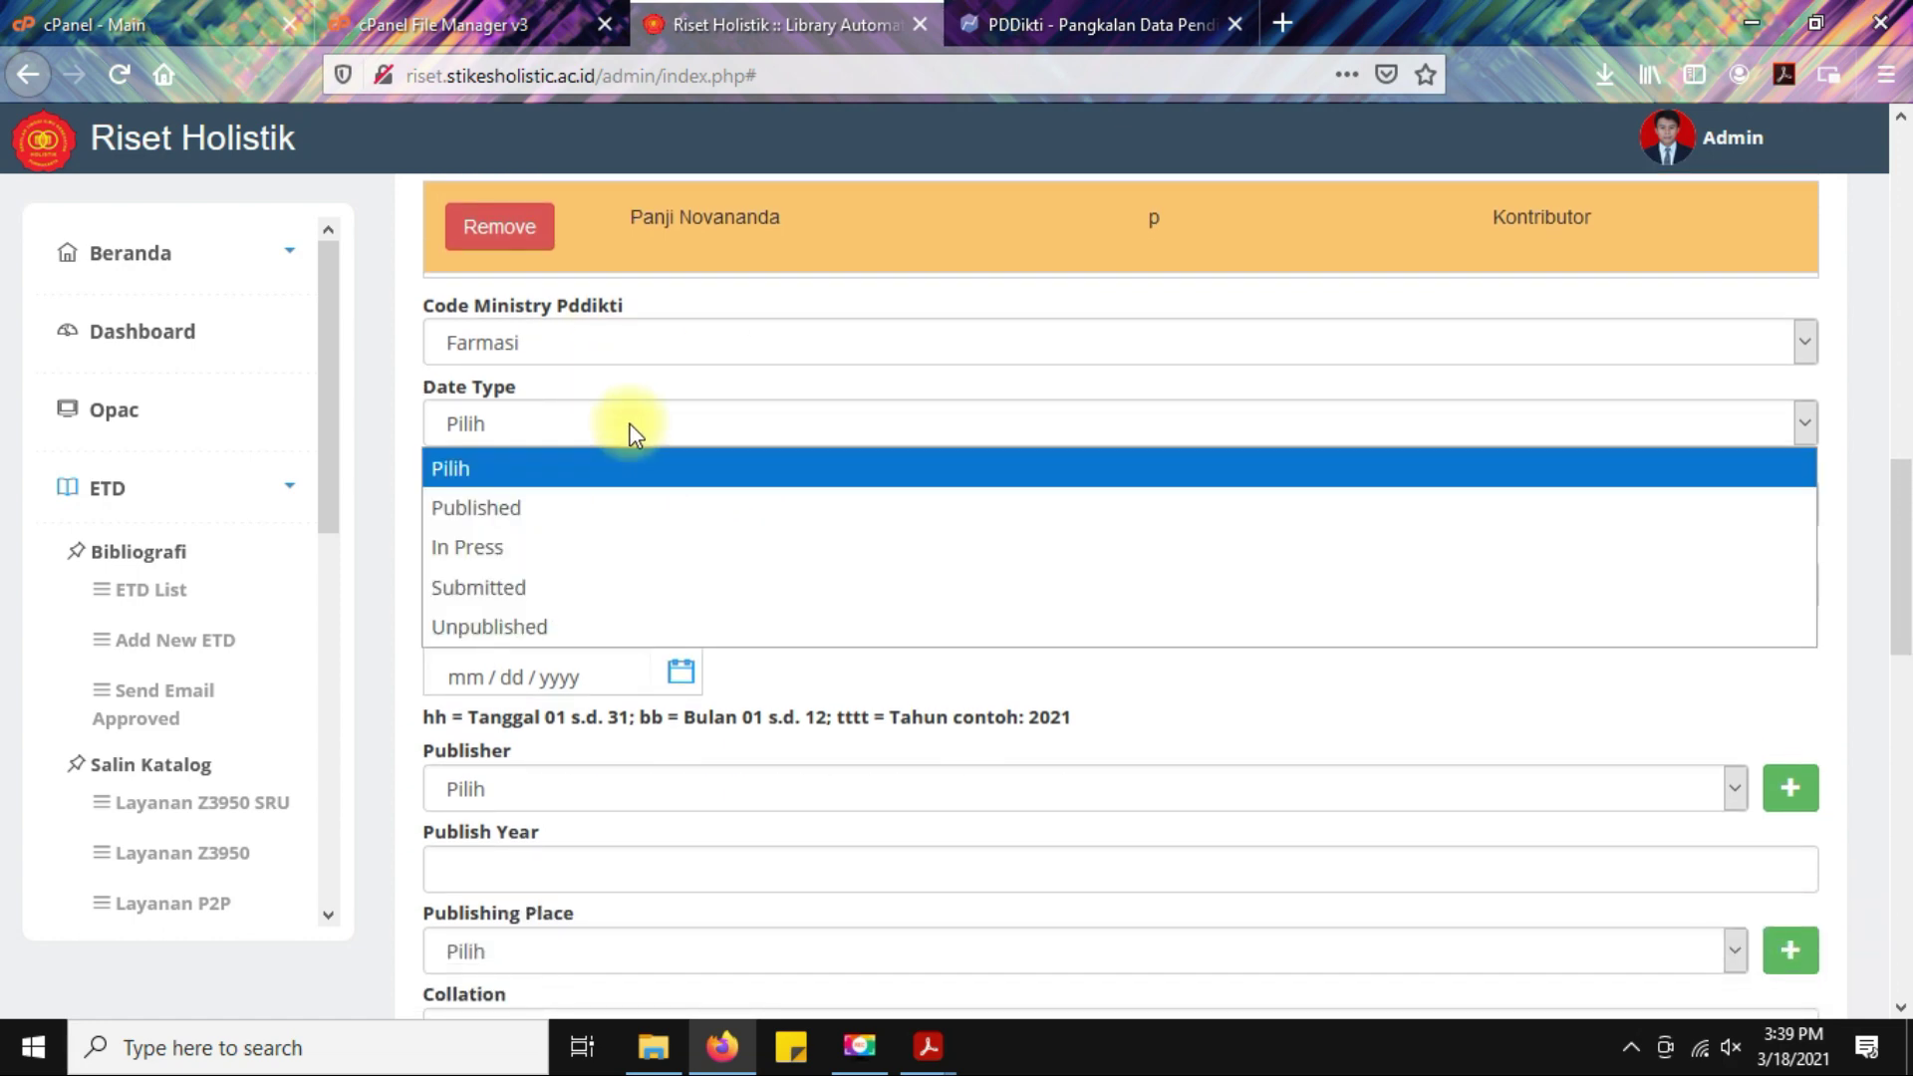
left_click(587, 509)
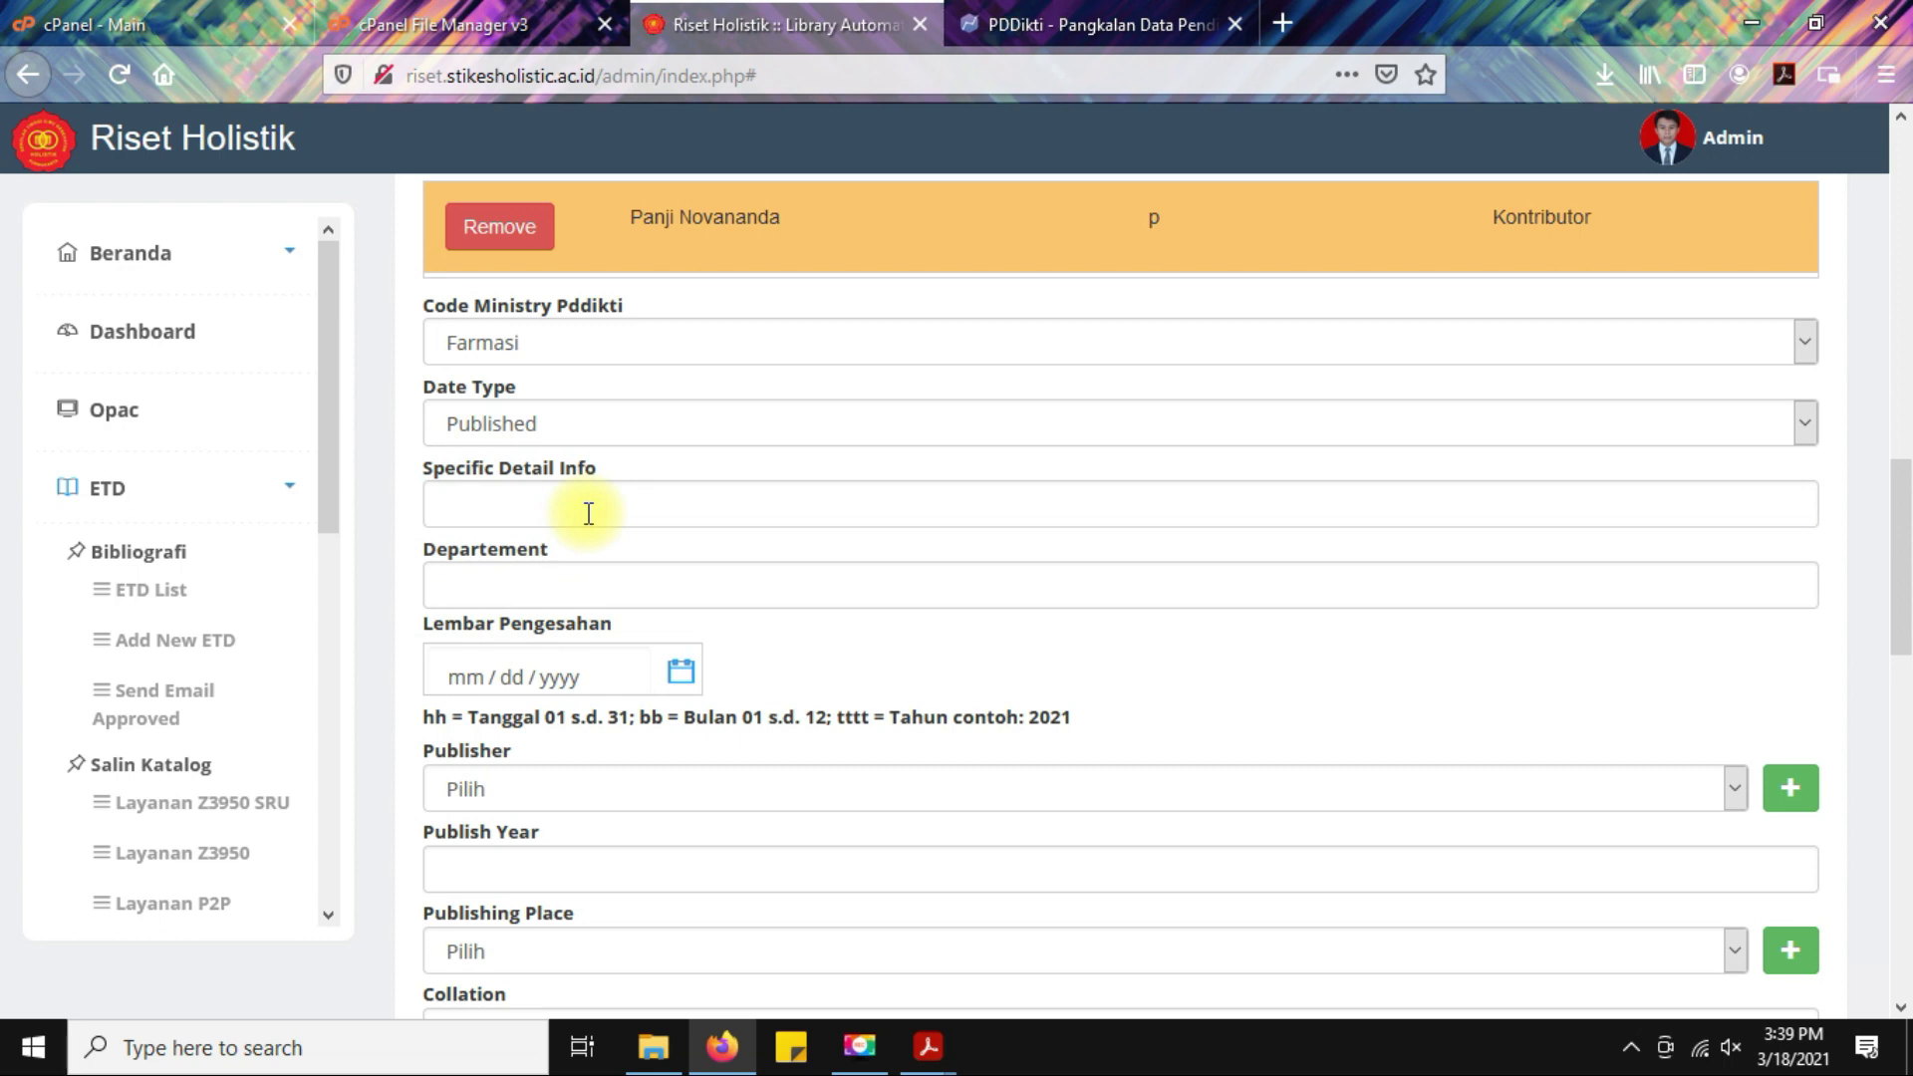
Enter 'hlm.; cm' in Specific Detail Info, then clear it and leave the field empty.
left_click(589, 513)
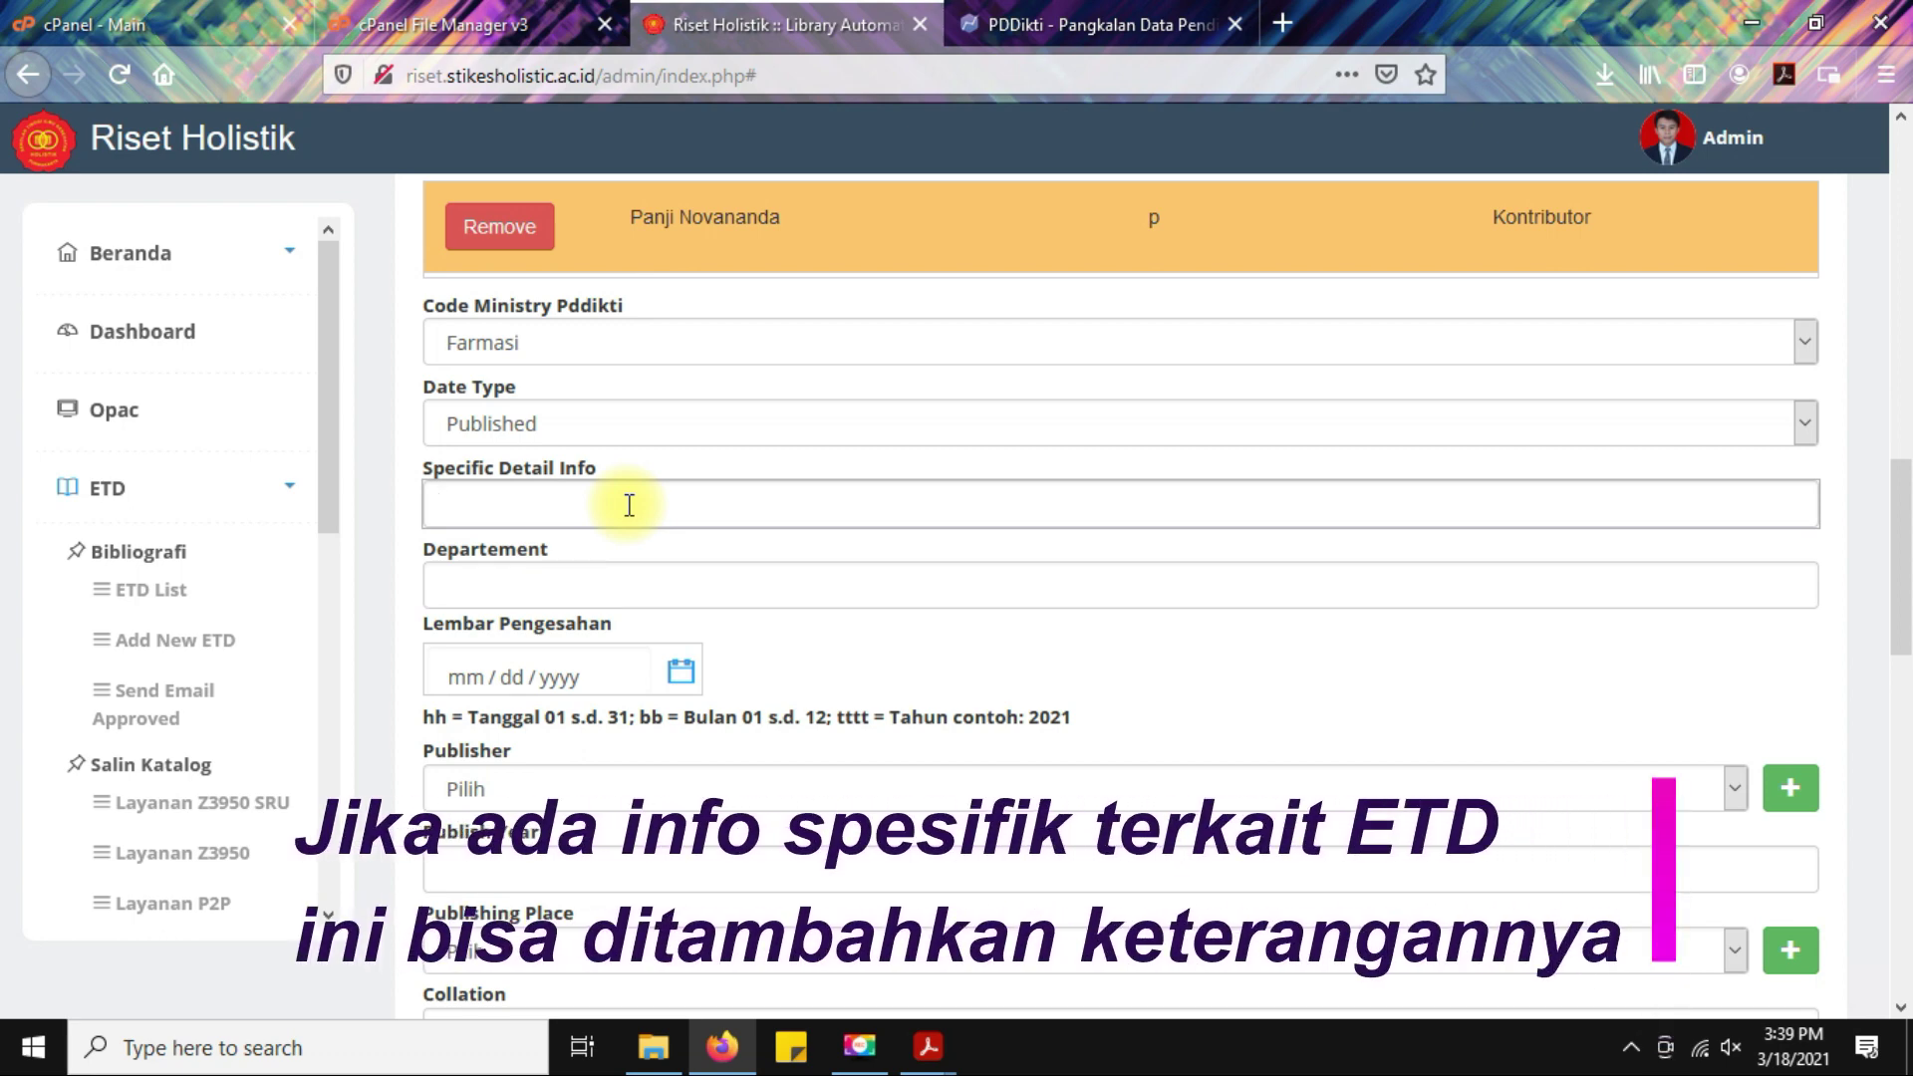
type("hlm.; cm")
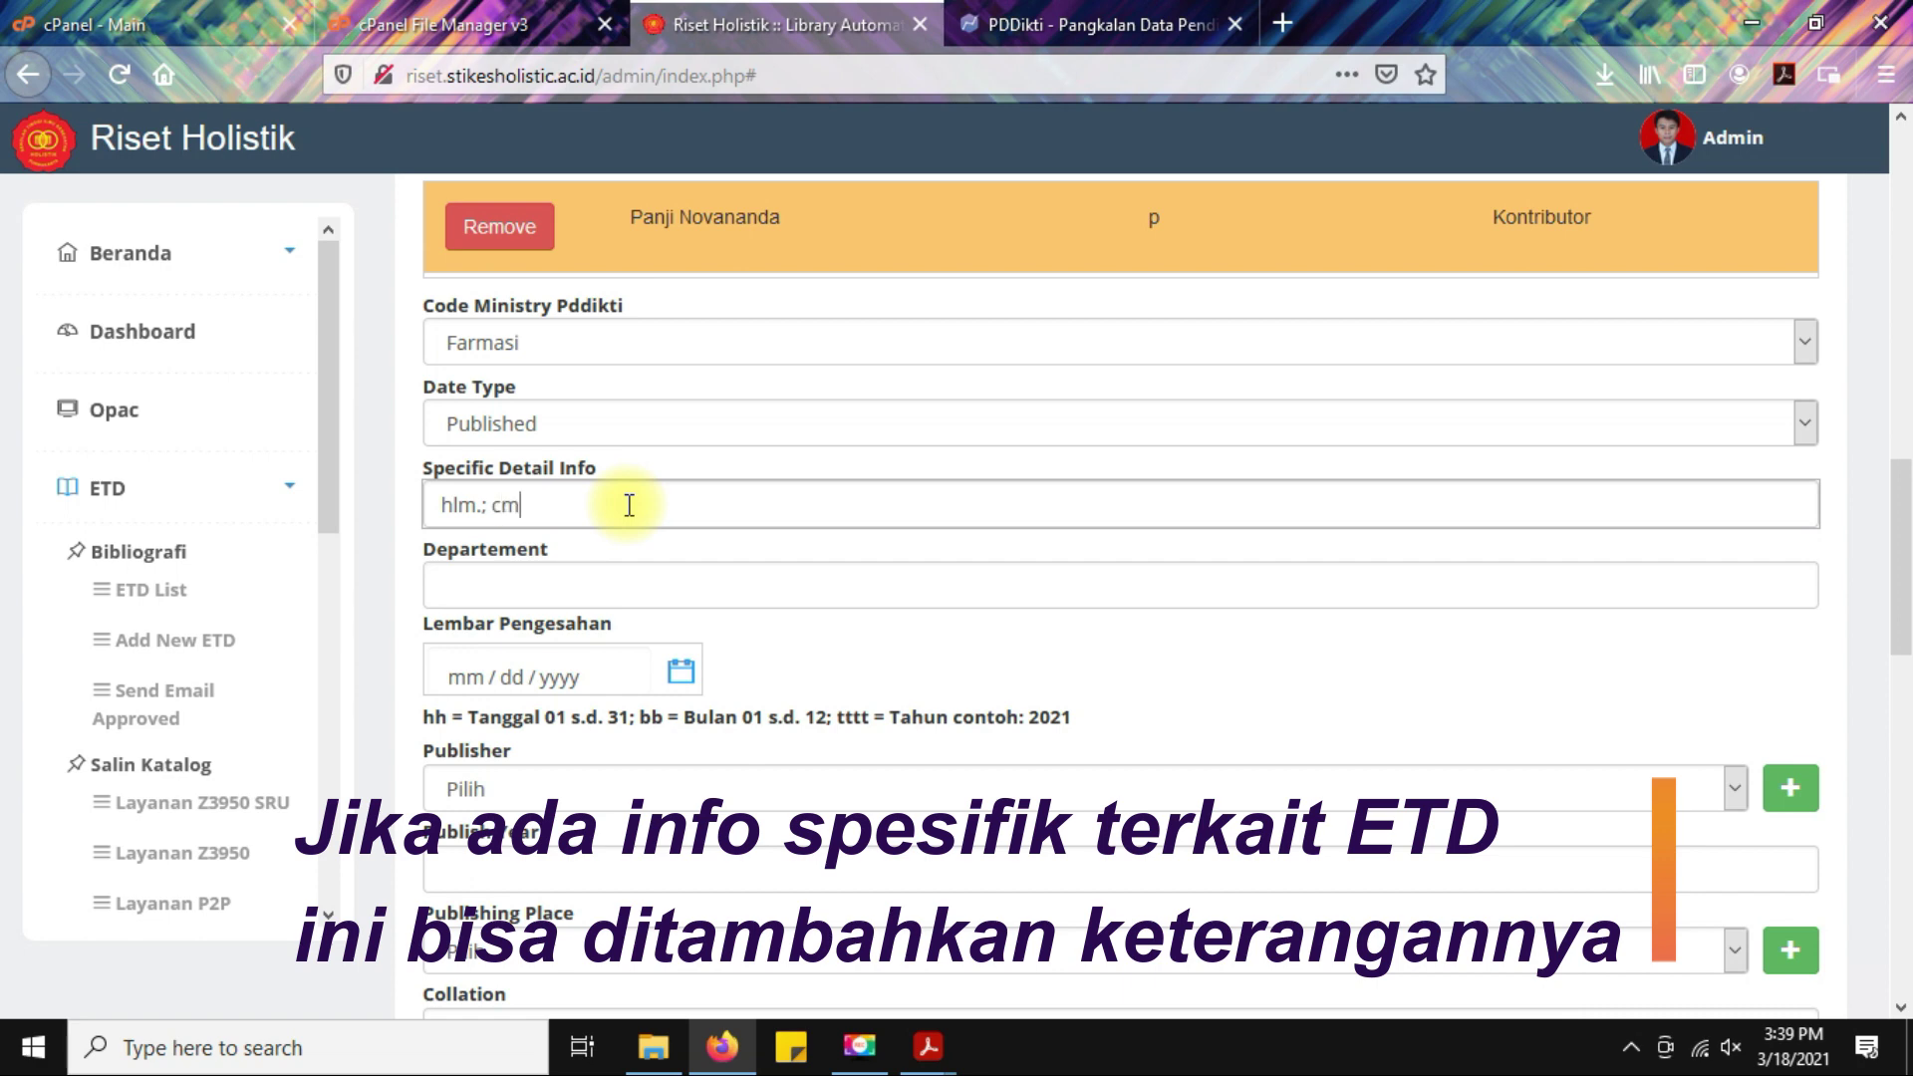
left_click_drag(629, 505, 381, 509)
key("BackSpace")
key("Tab")
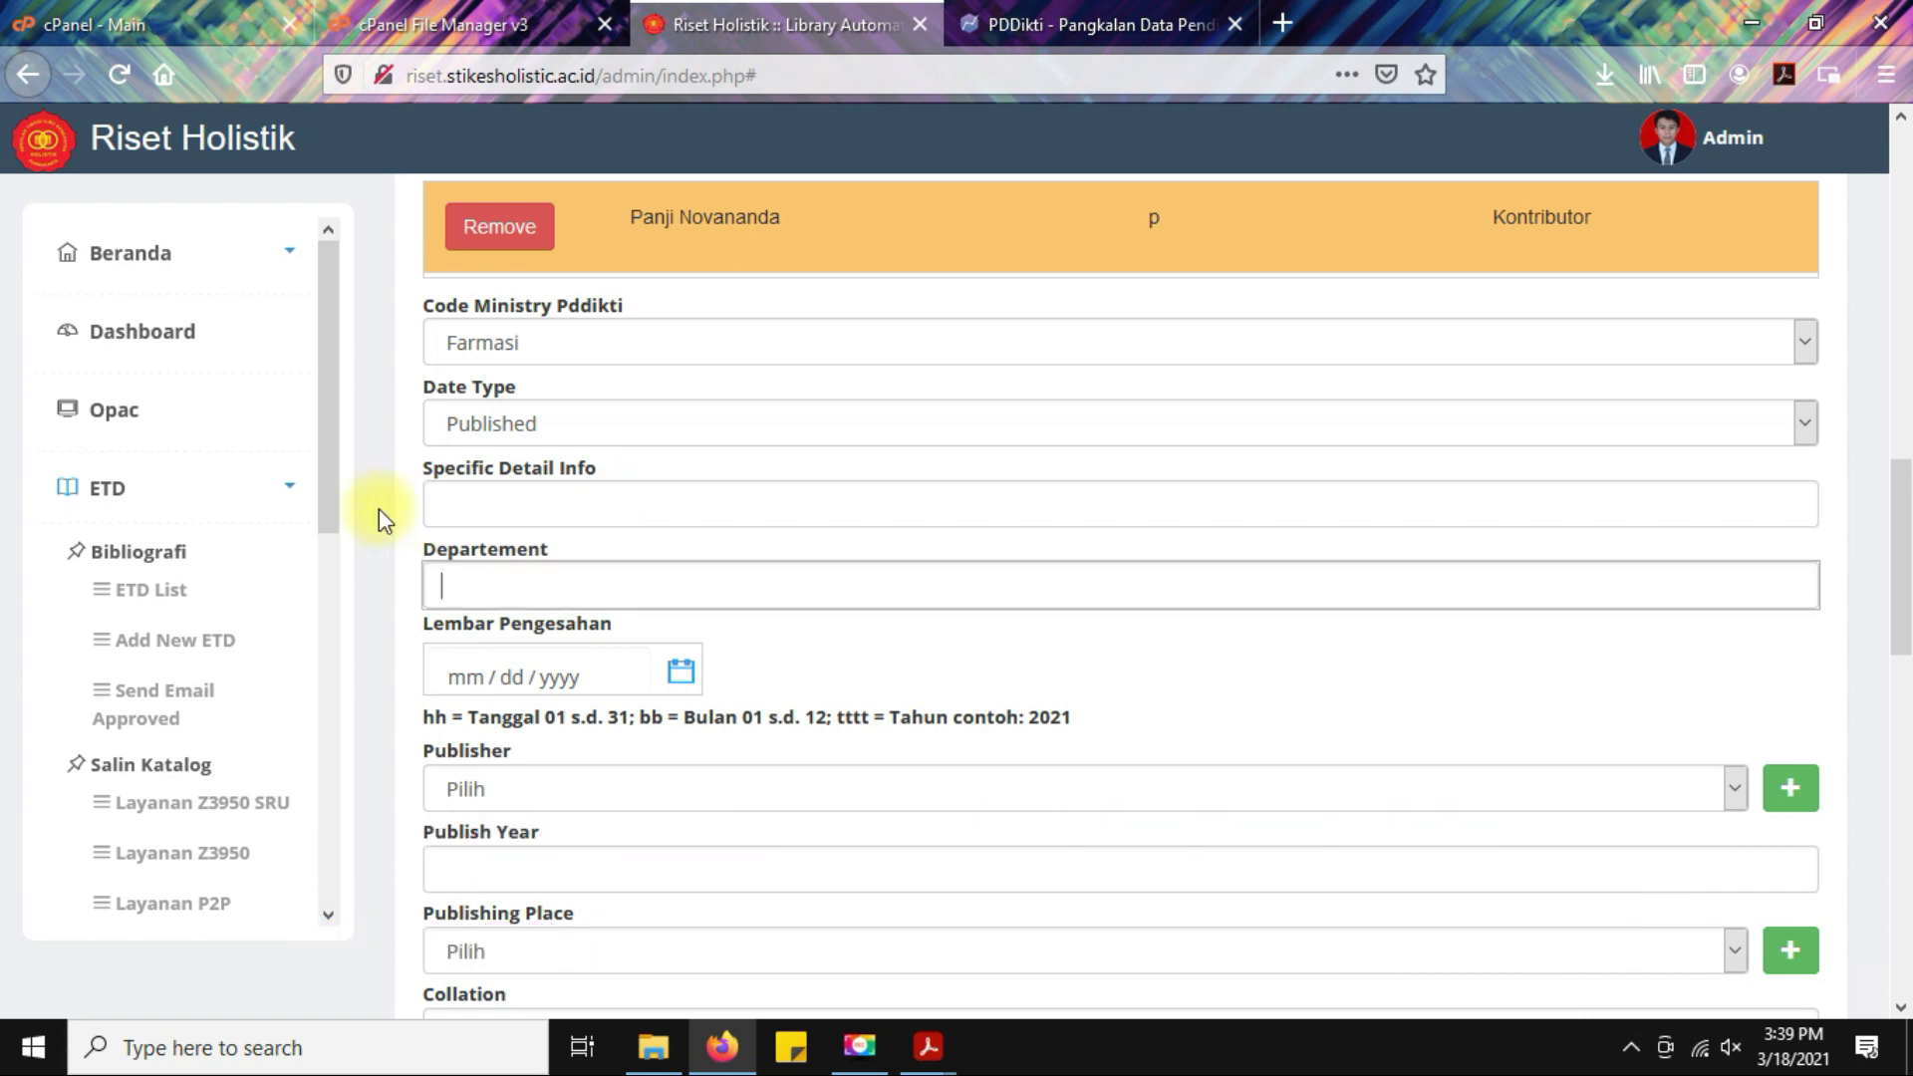
Set the department to Program Studi D3 Farmasi and bring up the approval-sheet PDF.
left_click(542, 590)
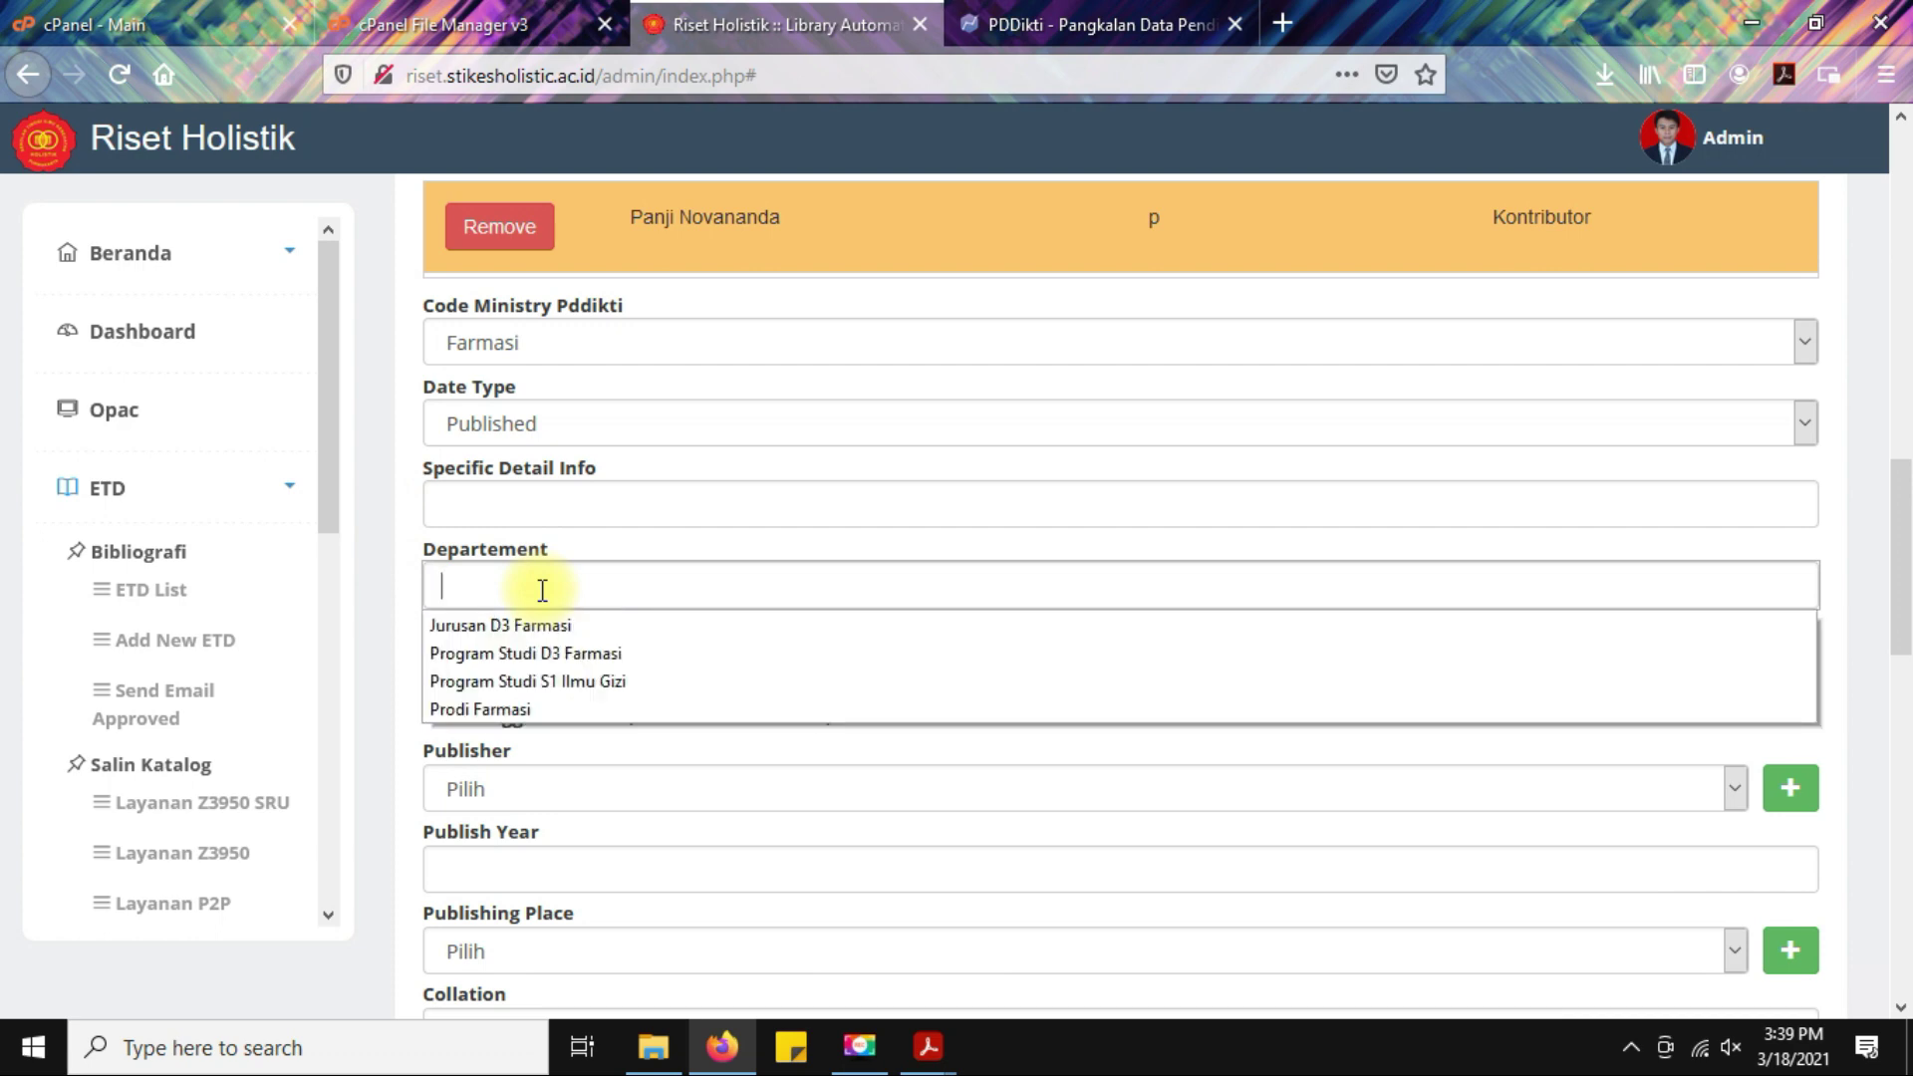
left_click(589, 655)
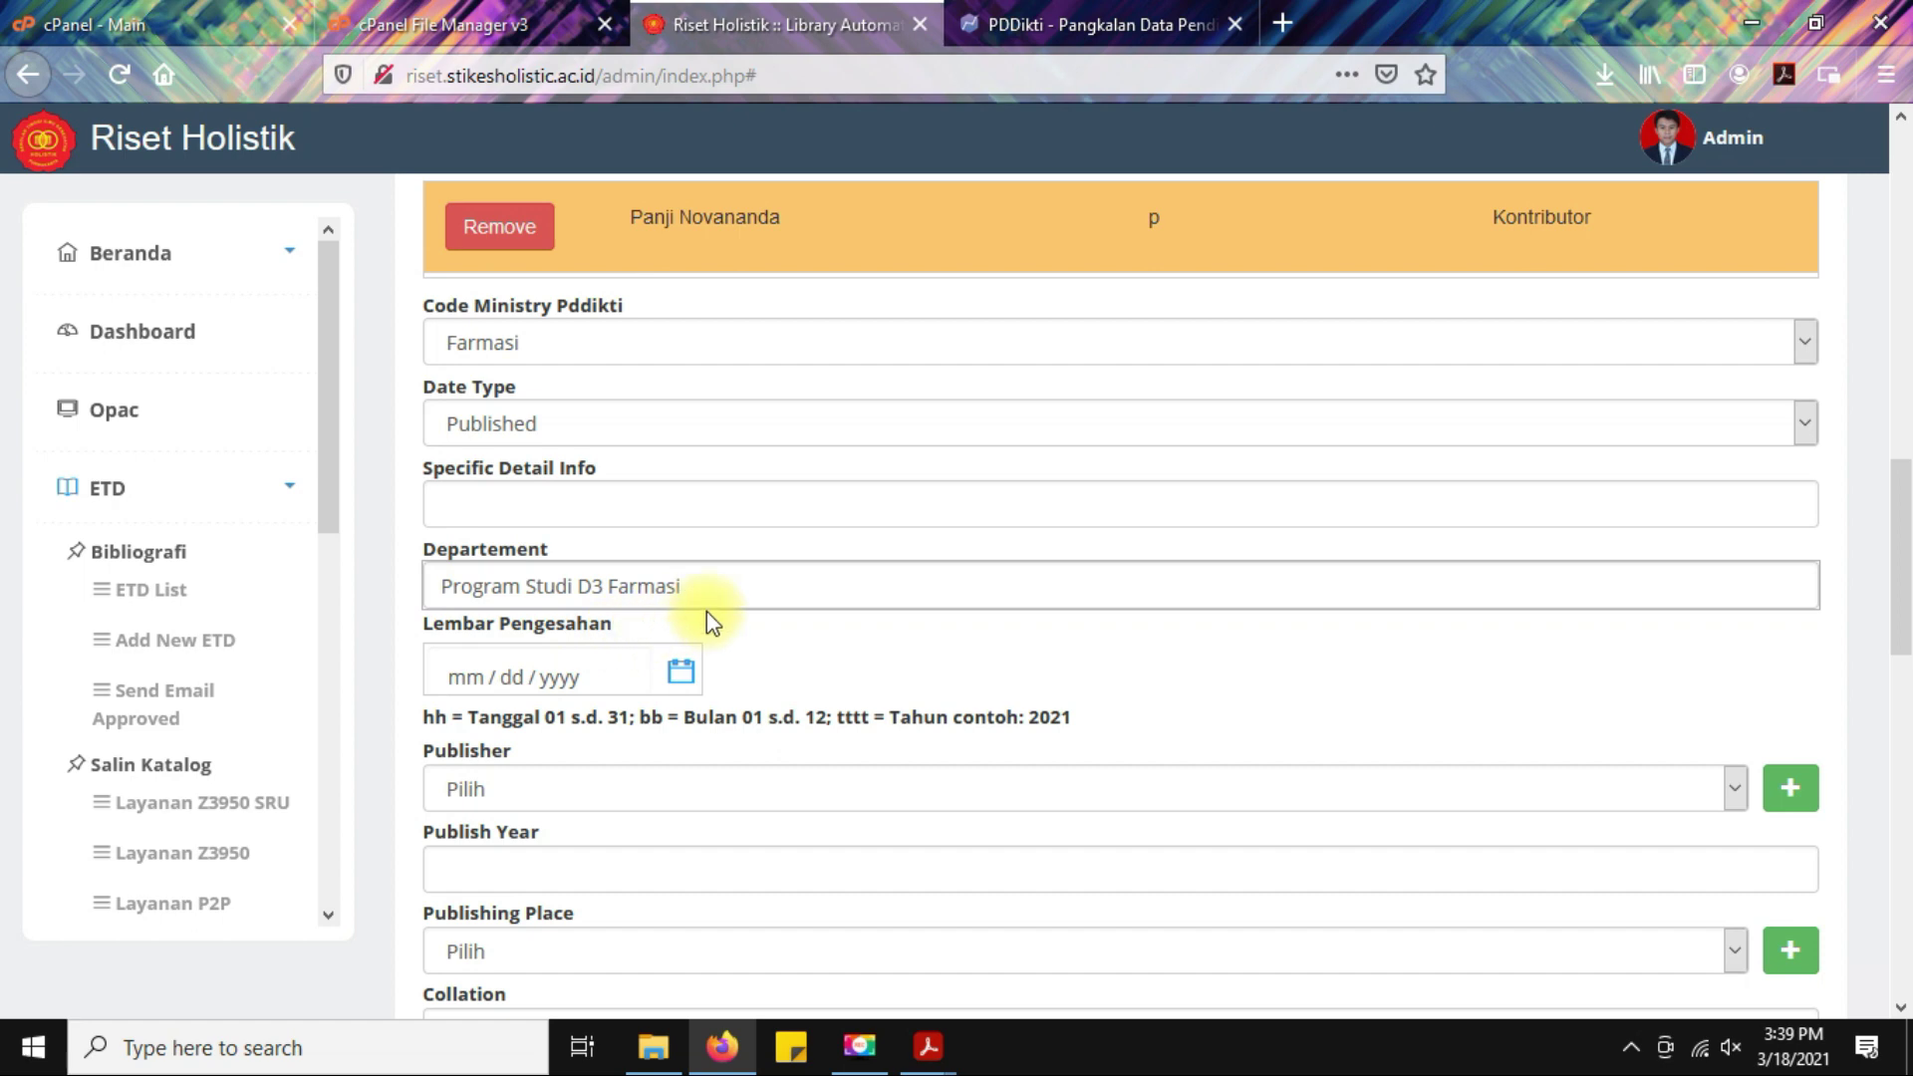
scroll(901, 623, "down", 3)
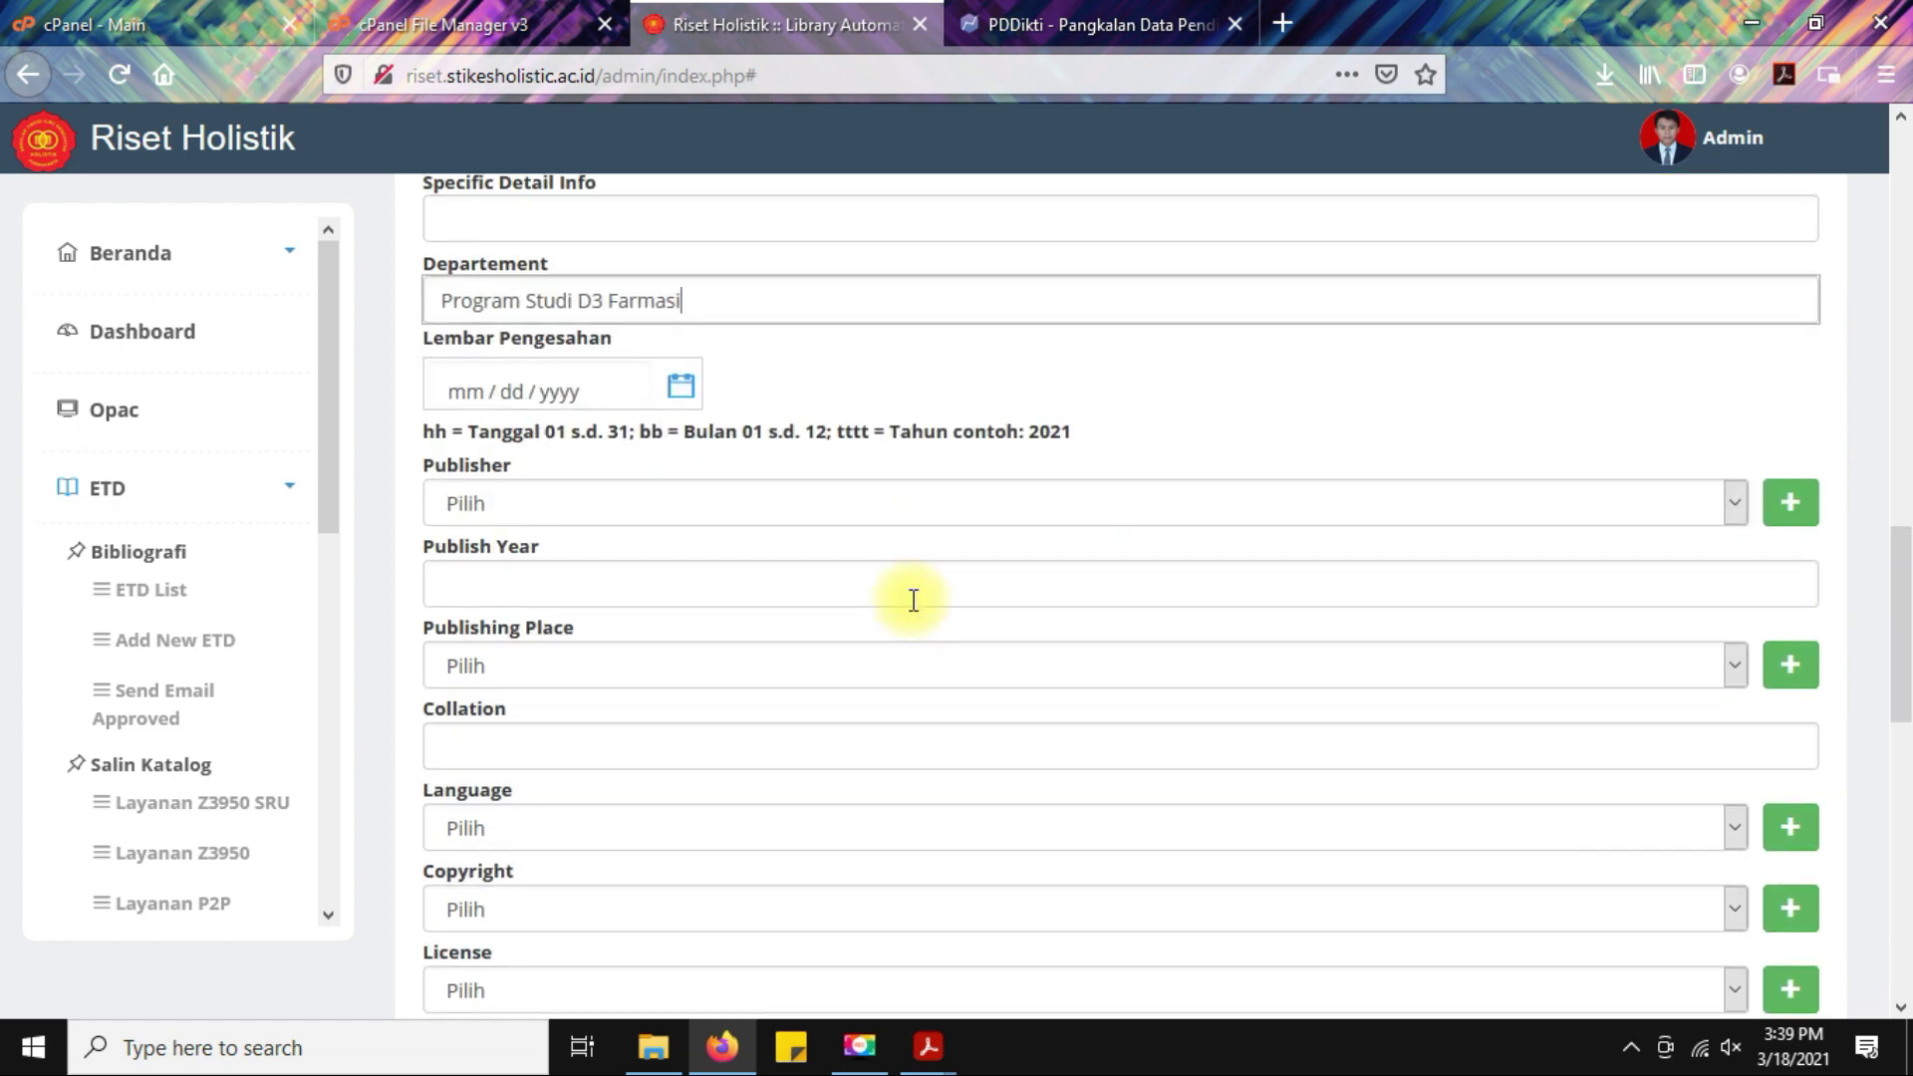
left_click(928, 1046)
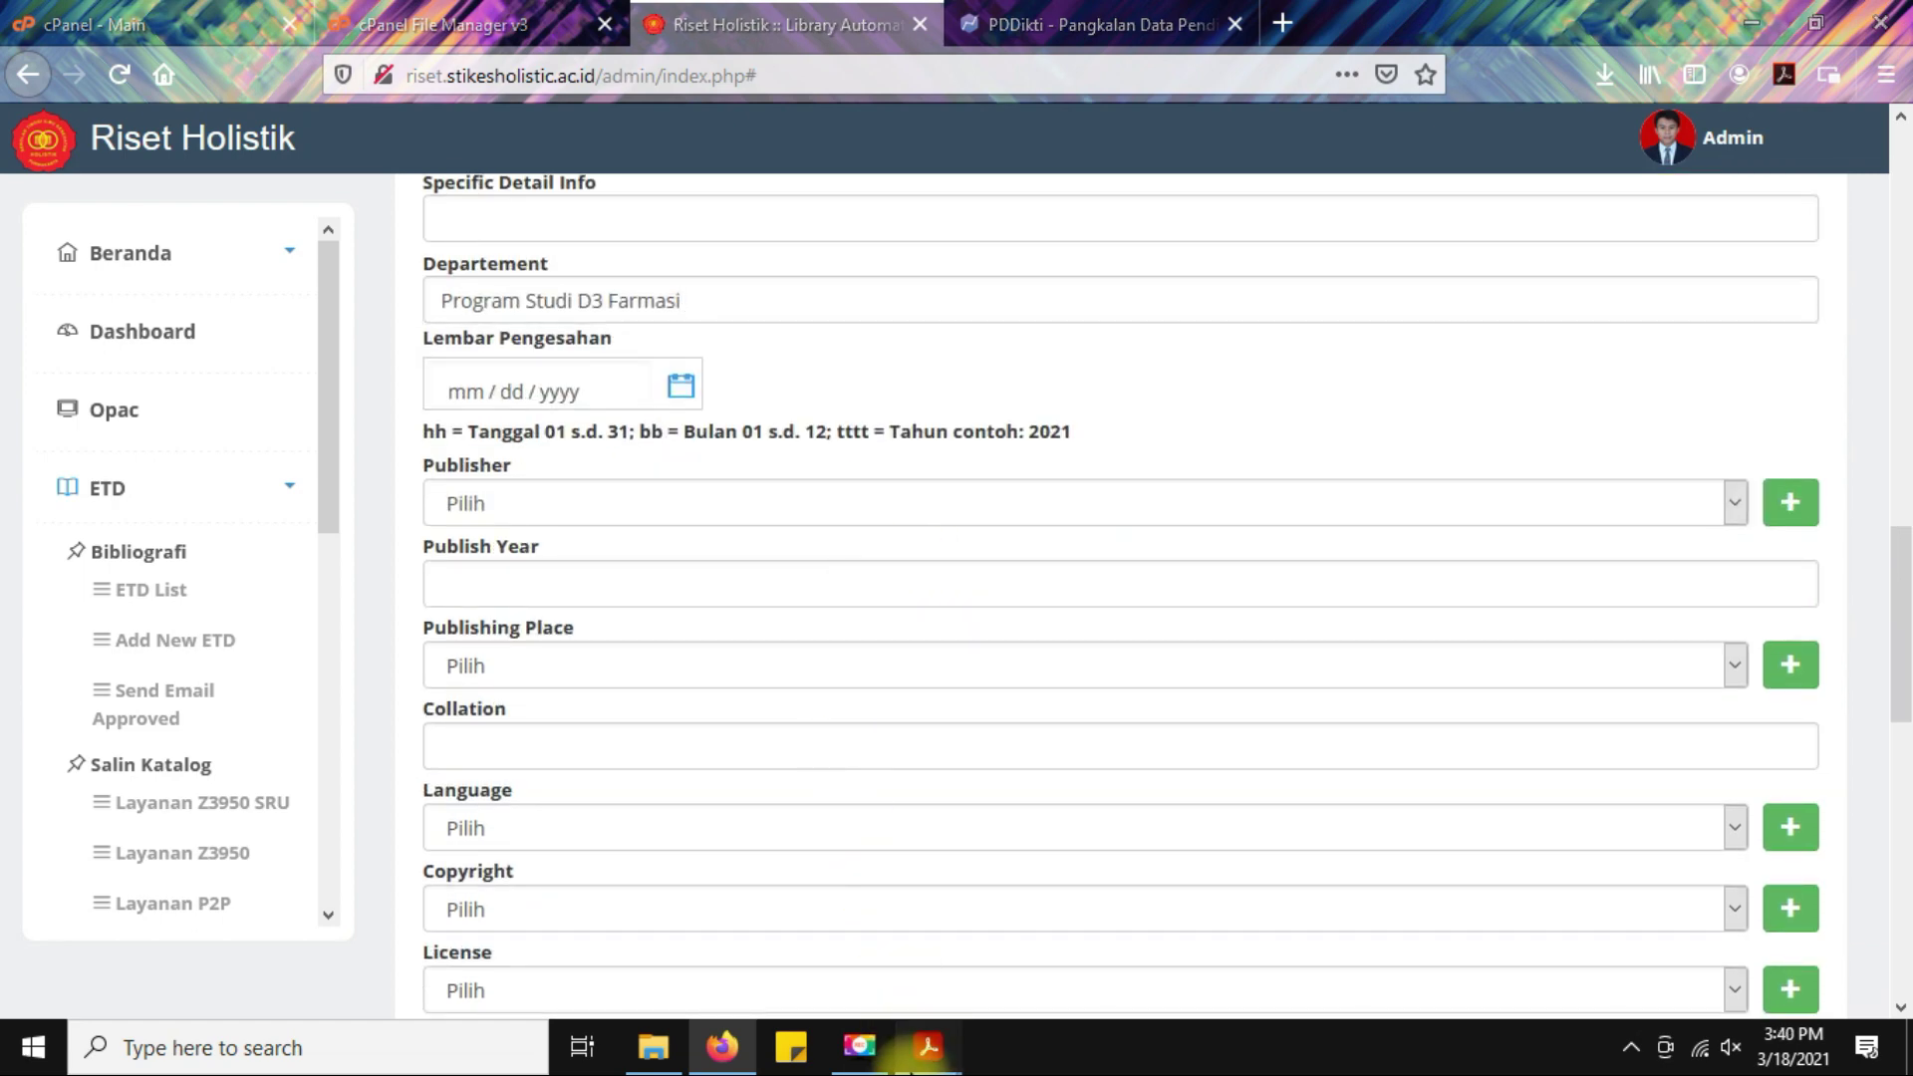
left_click(1113, 979)
Check the line 'Purwakarta, 31 Agustus 2020' on the approval sheet, then return to the ETD form.
scroll(1017, 769, "up", 5)
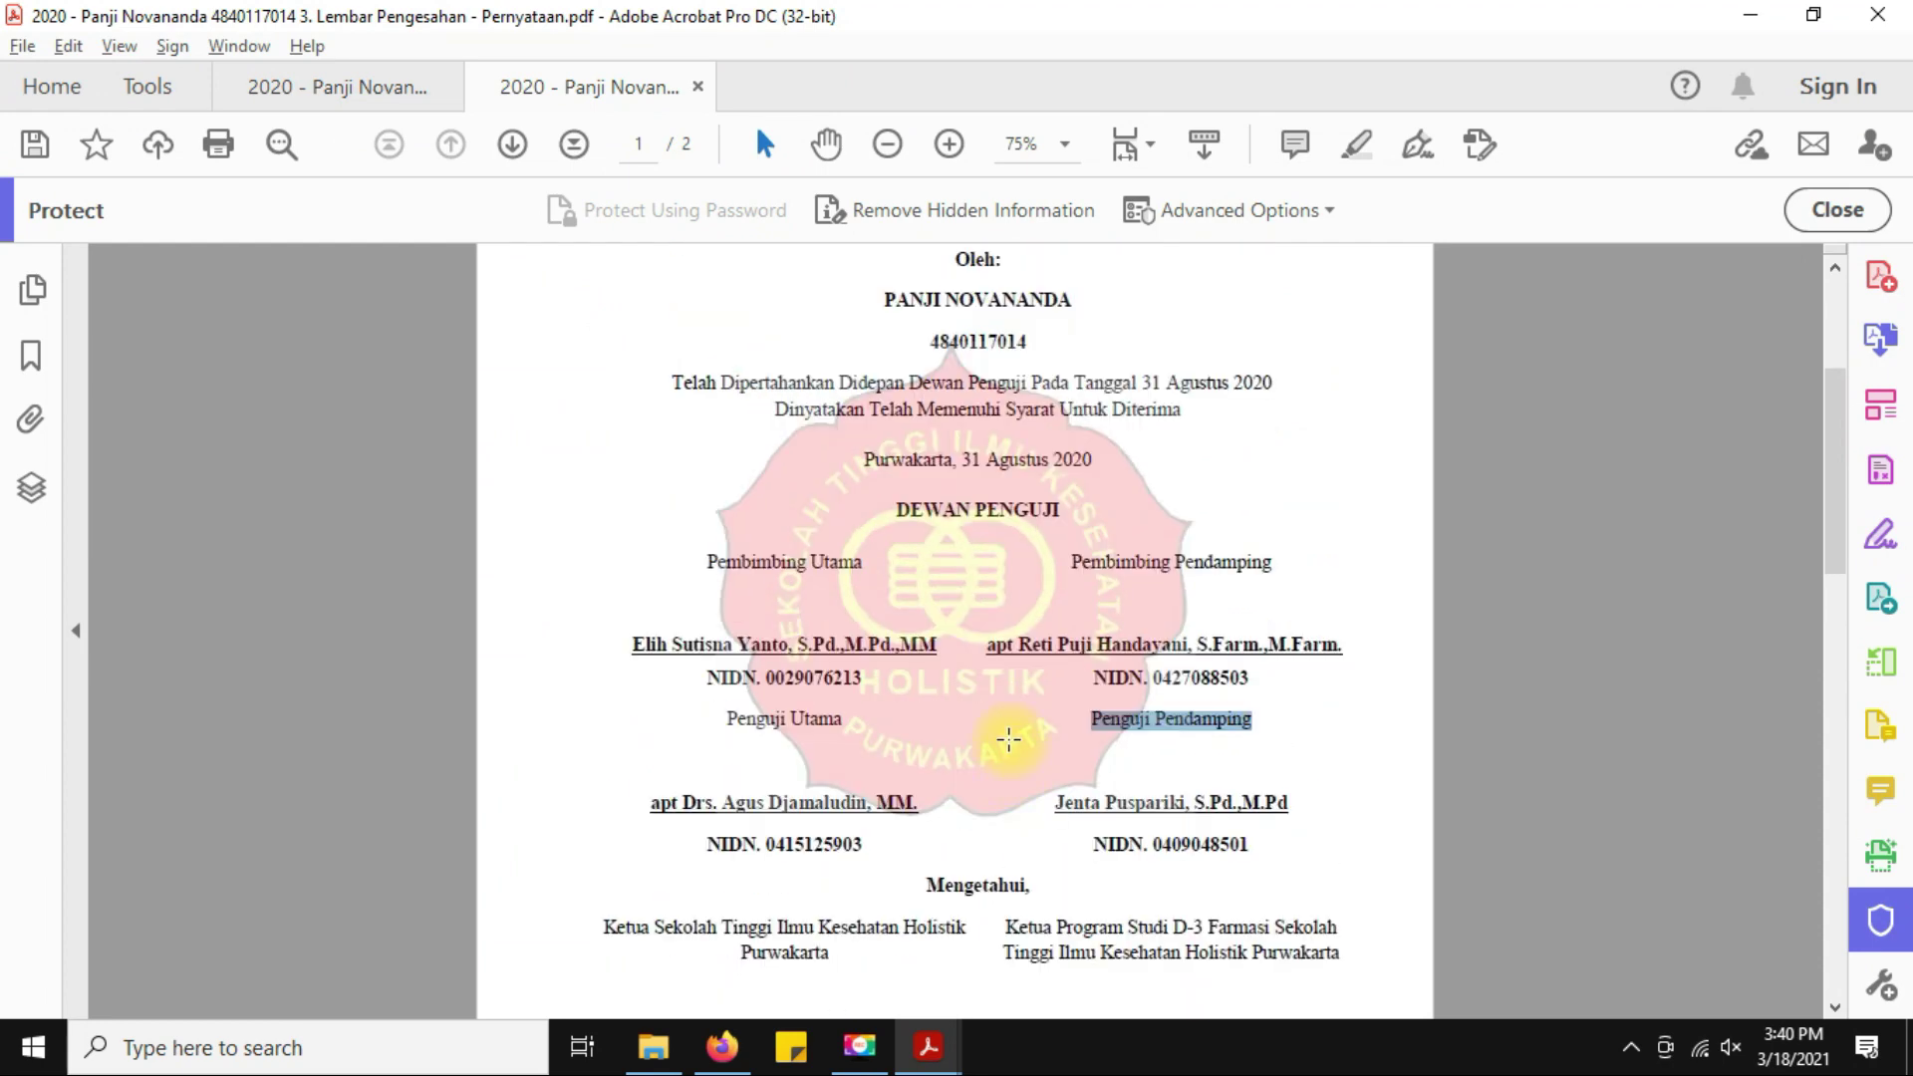
left_click_drag(873, 455, 1136, 457)
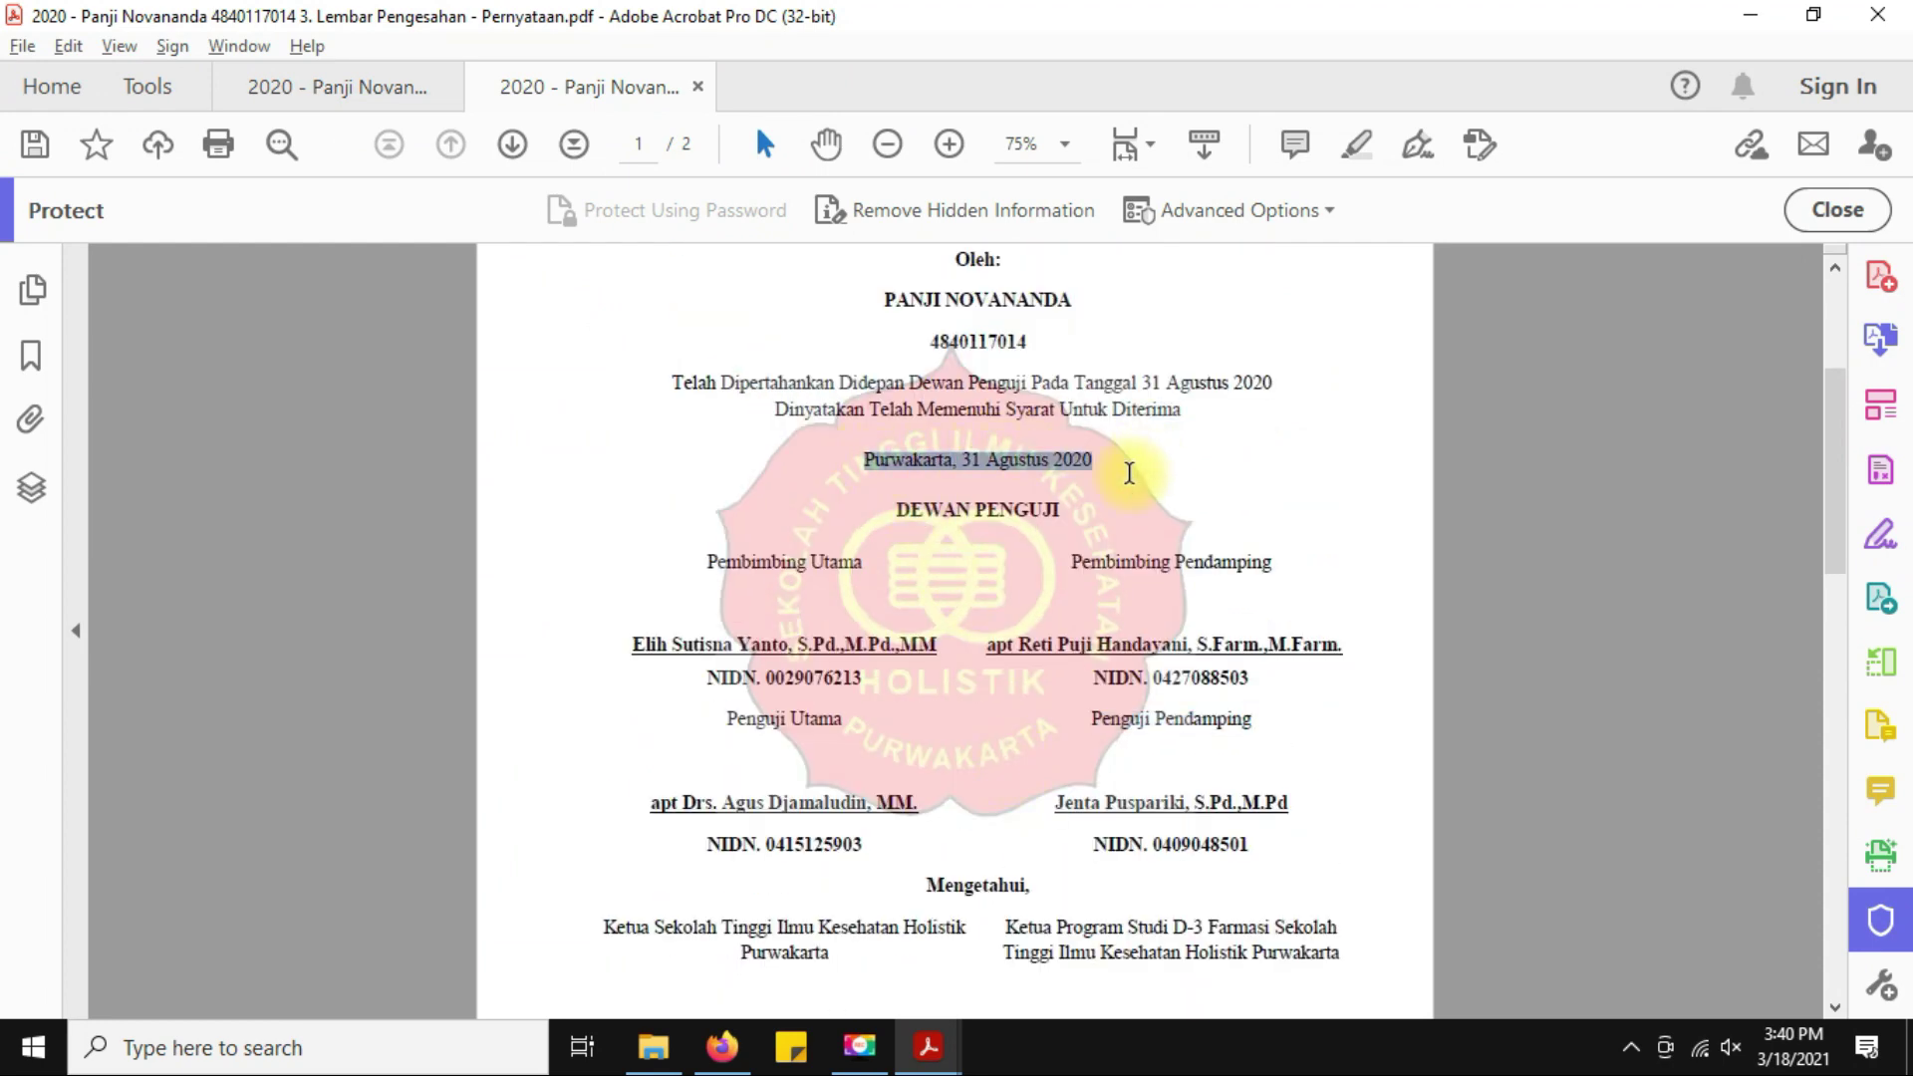
scroll(1340, 520, "up", 2)
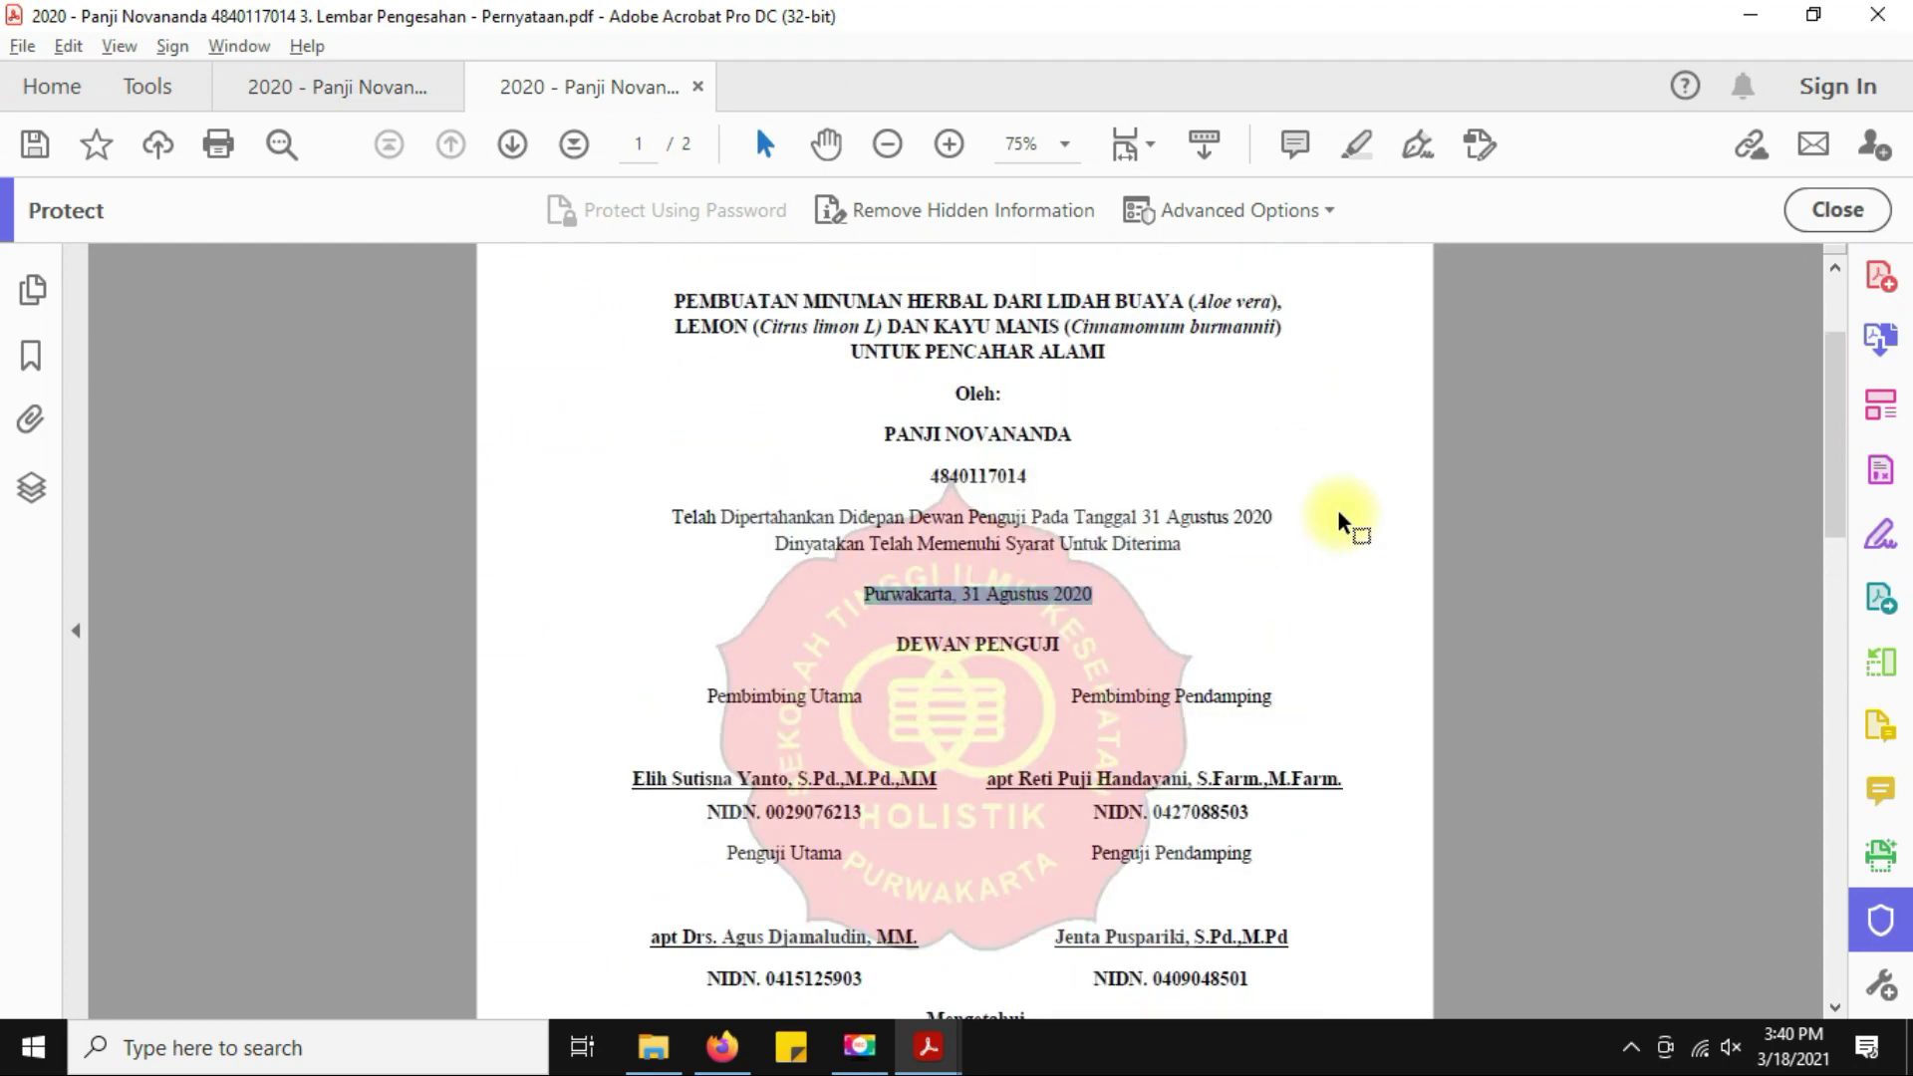
left_click(1072, 595)
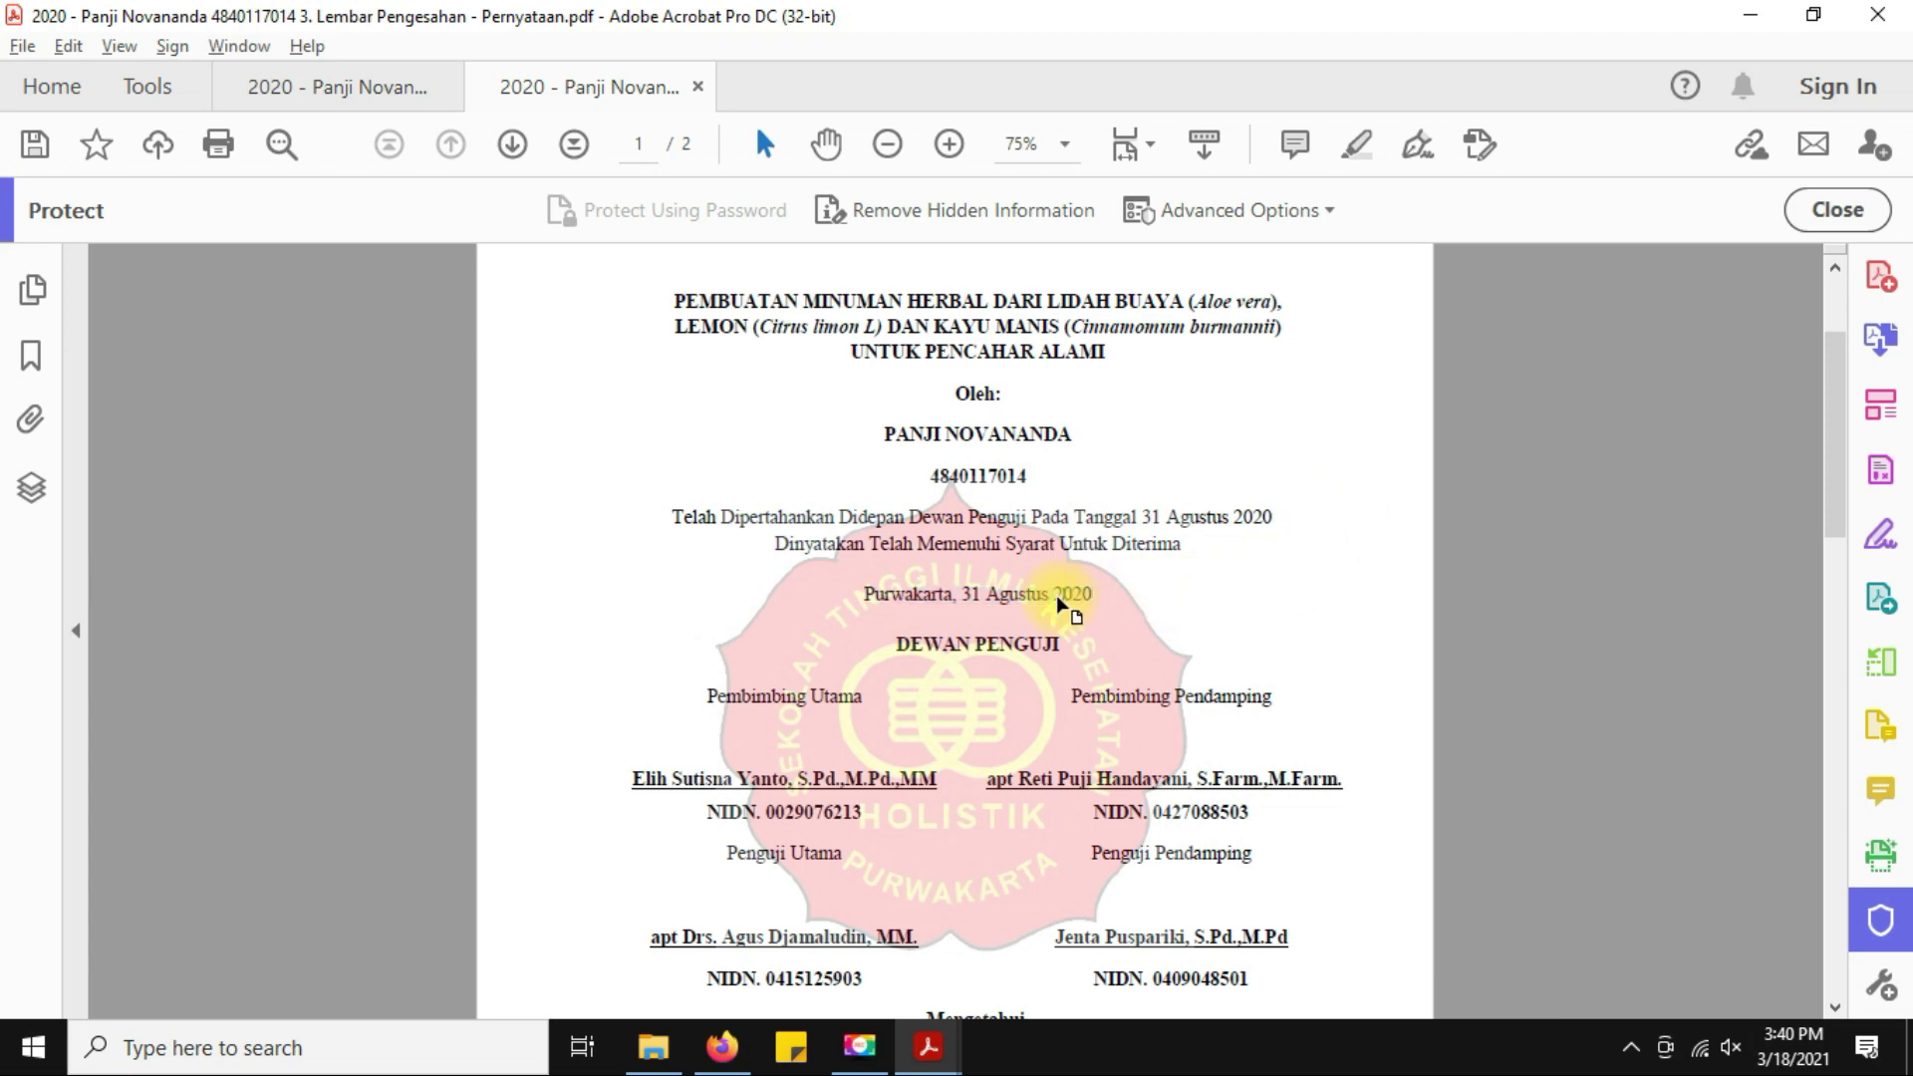
scroll(1103, 589, "down", 1)
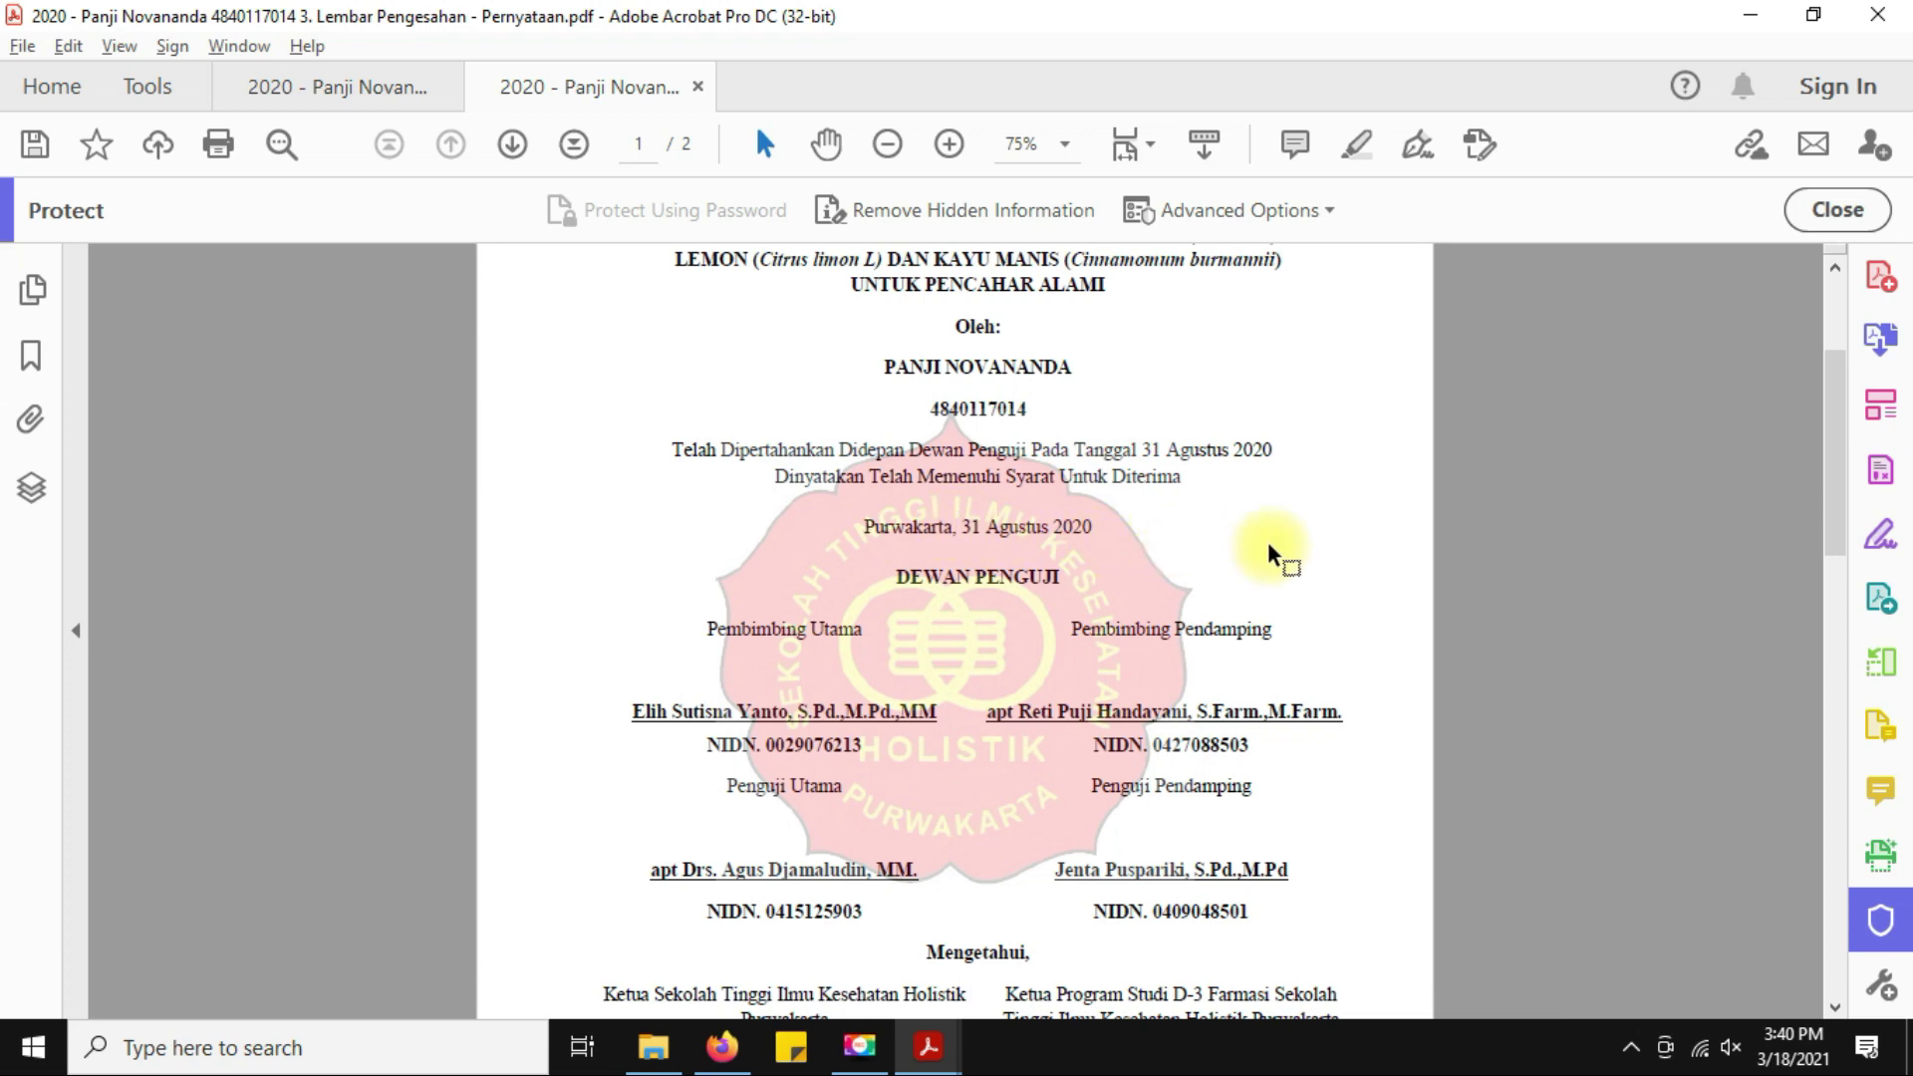
key("alt+Tab")
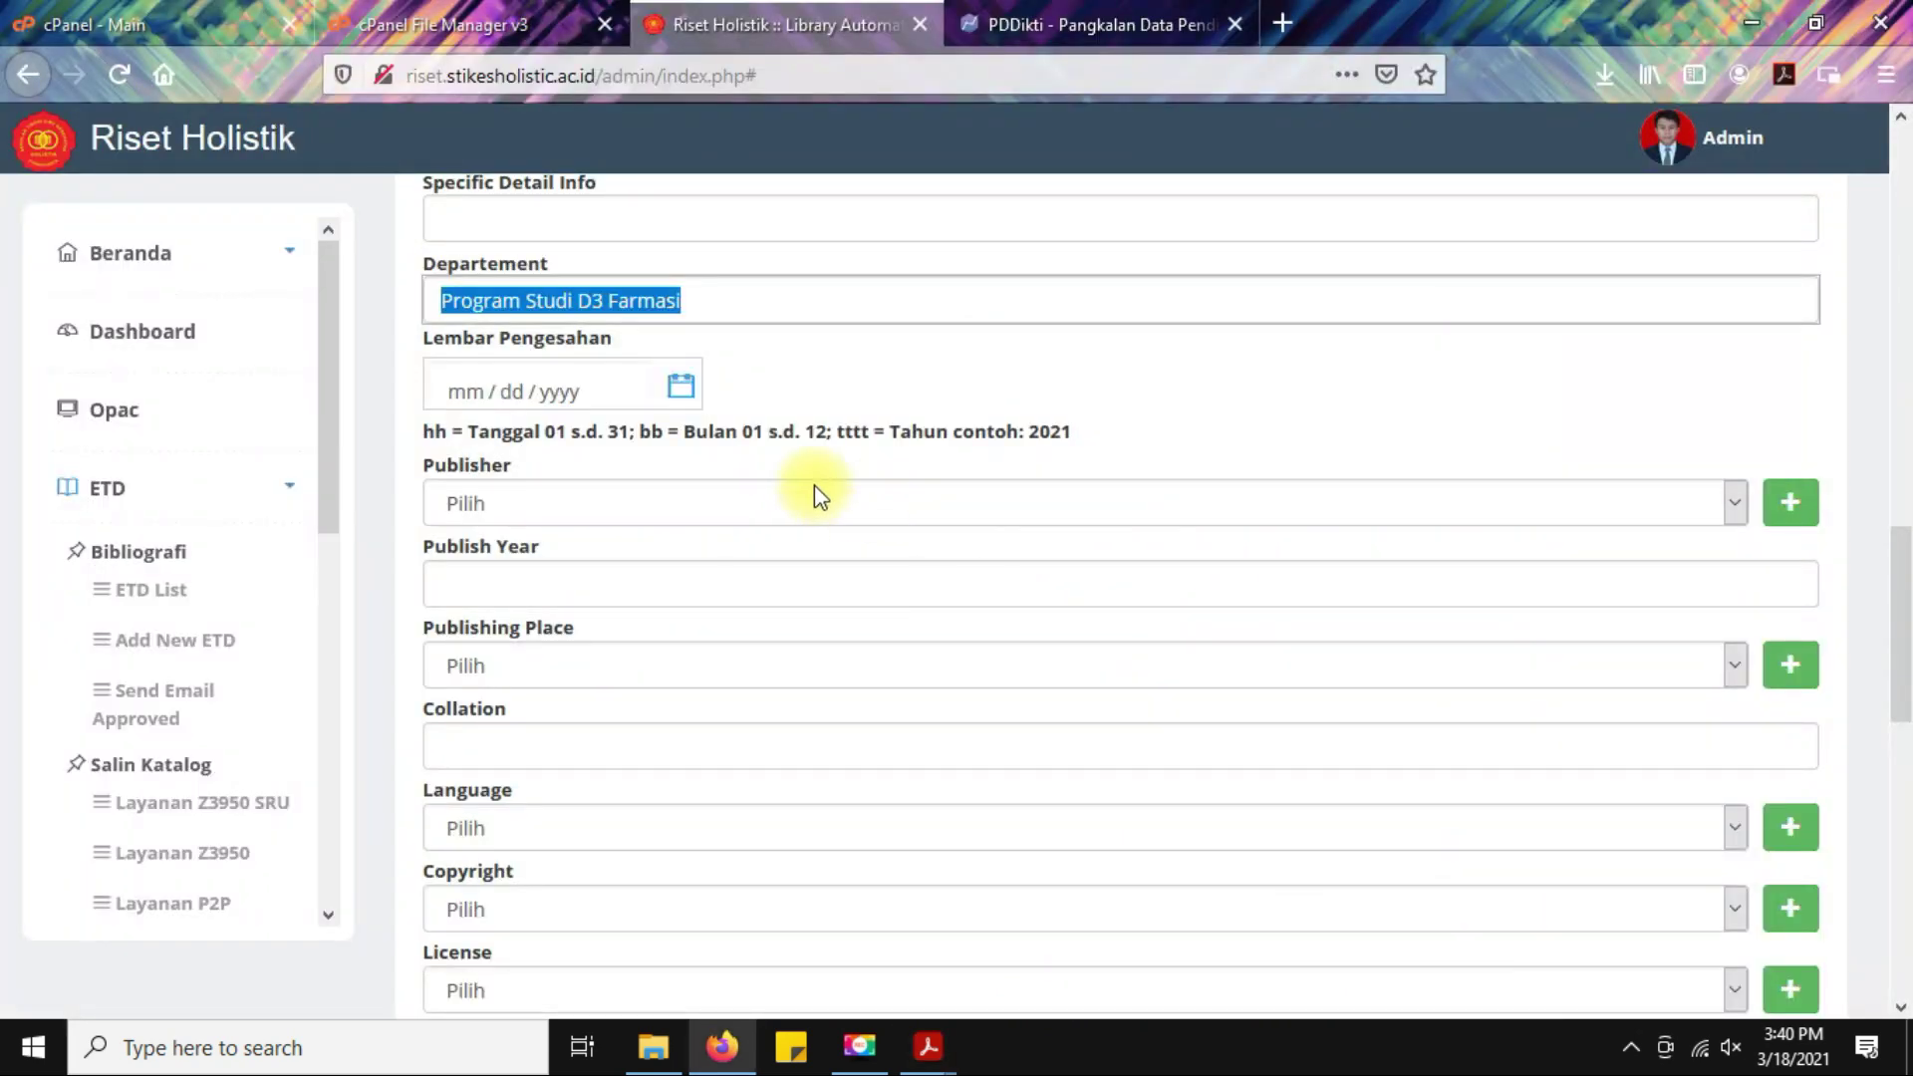
Set the approval-sheet date to 31 August 2020 with the calendar picker.
left_click(688, 388)
left_click(607, 482)
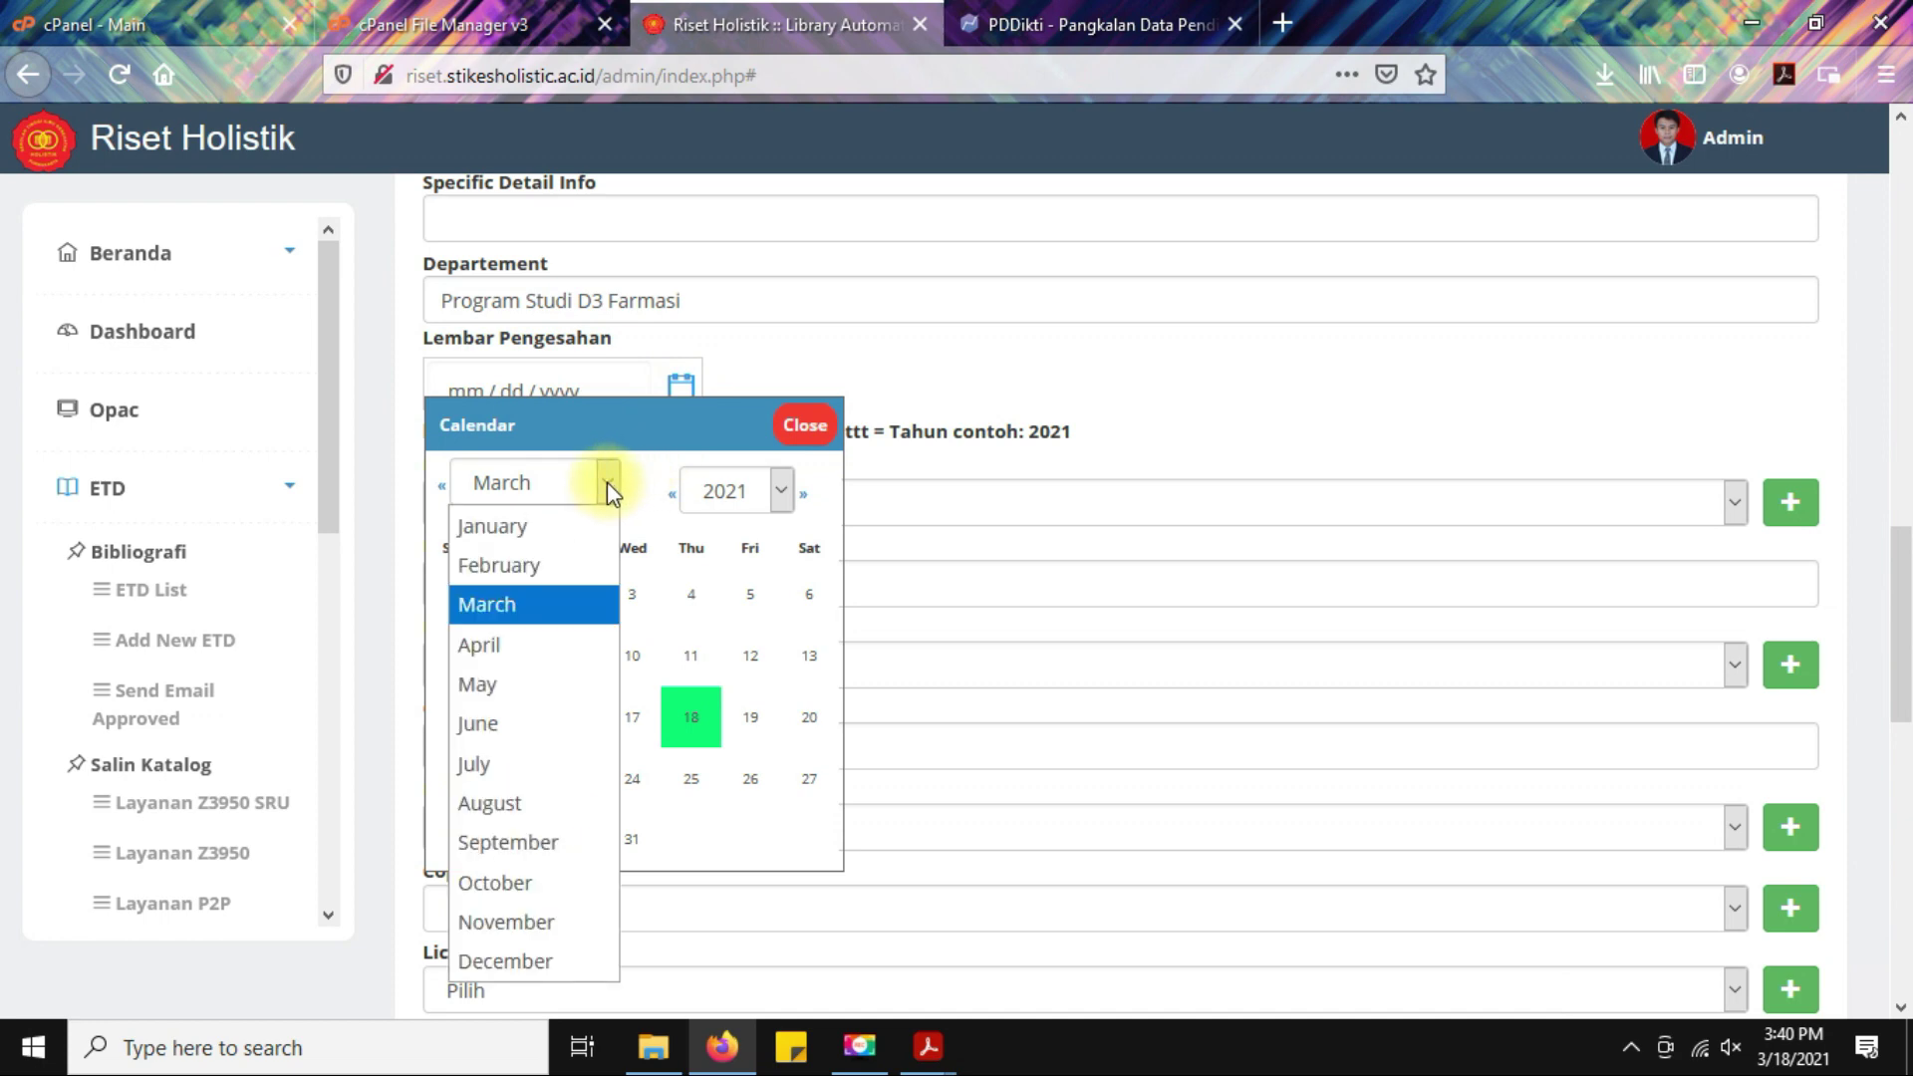
left_click(534, 799)
left_click(775, 493)
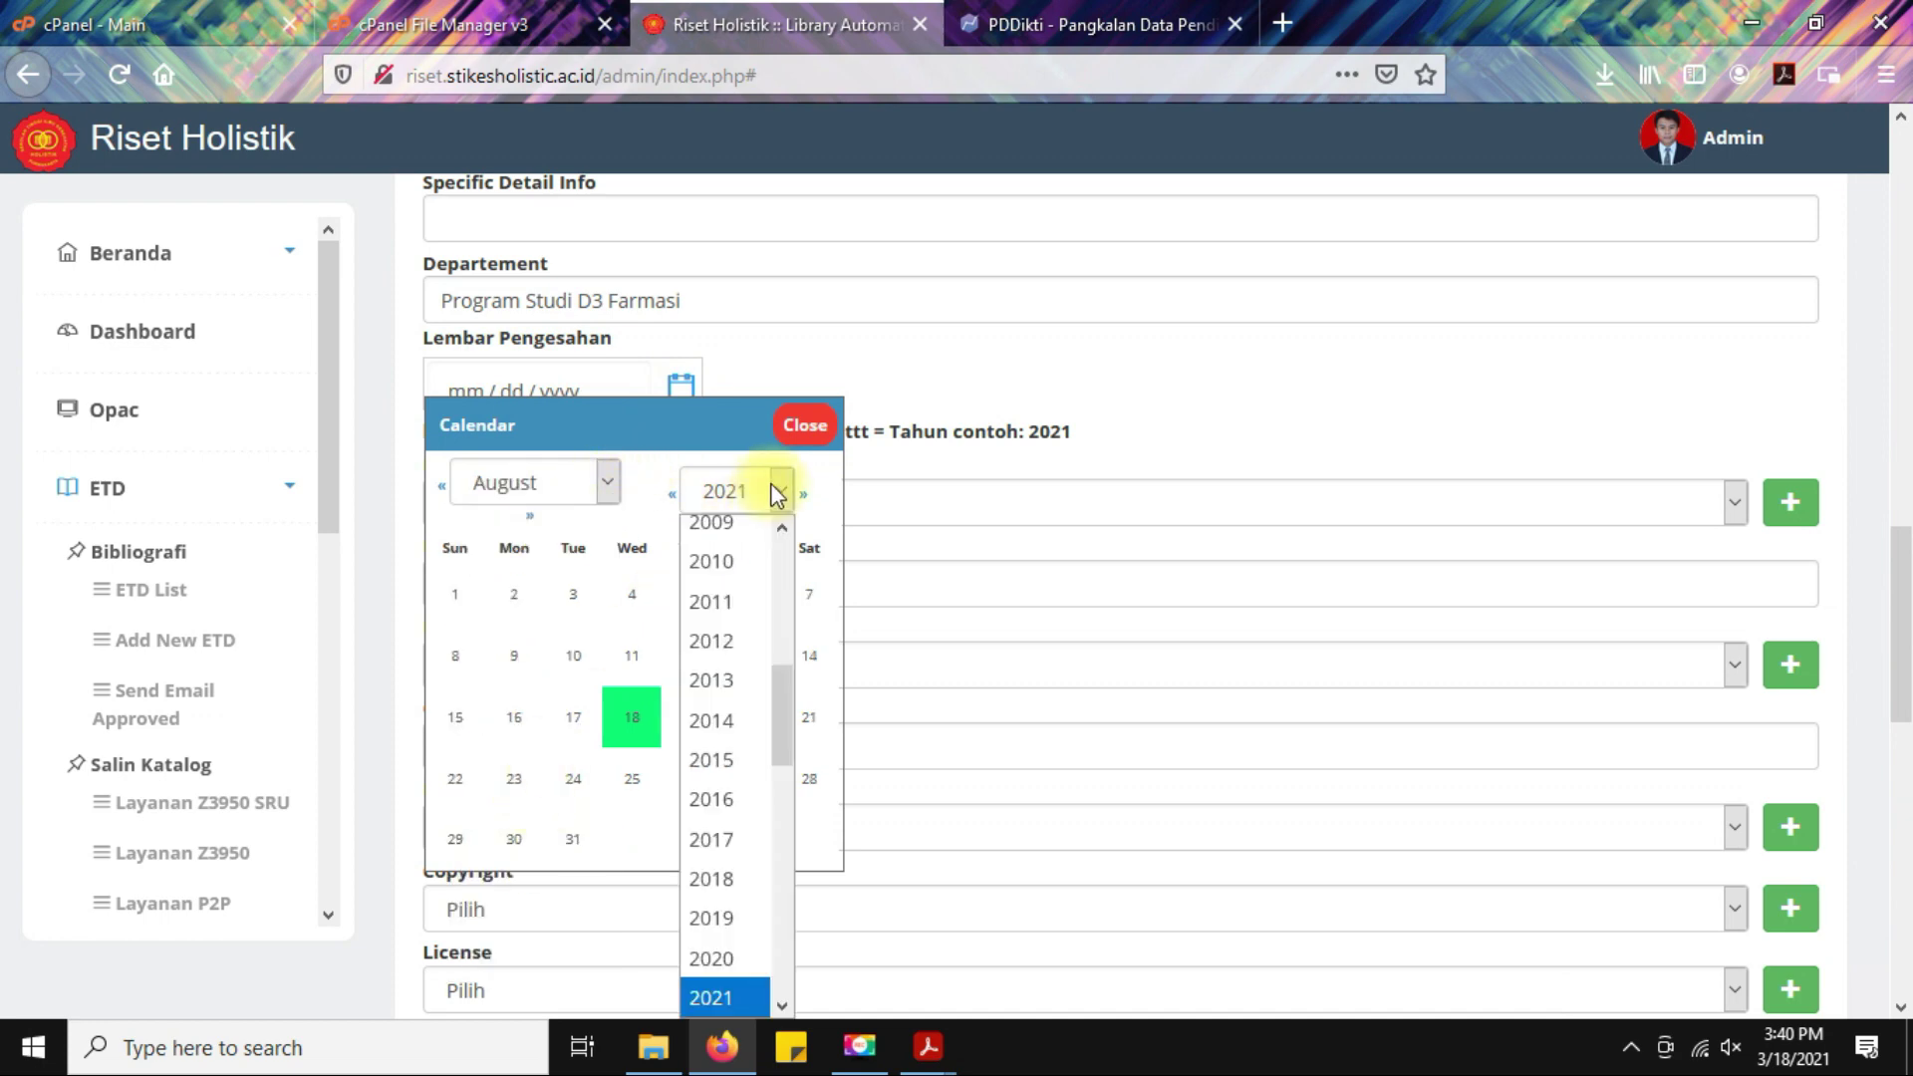
scroll(748, 877, "down", 1)
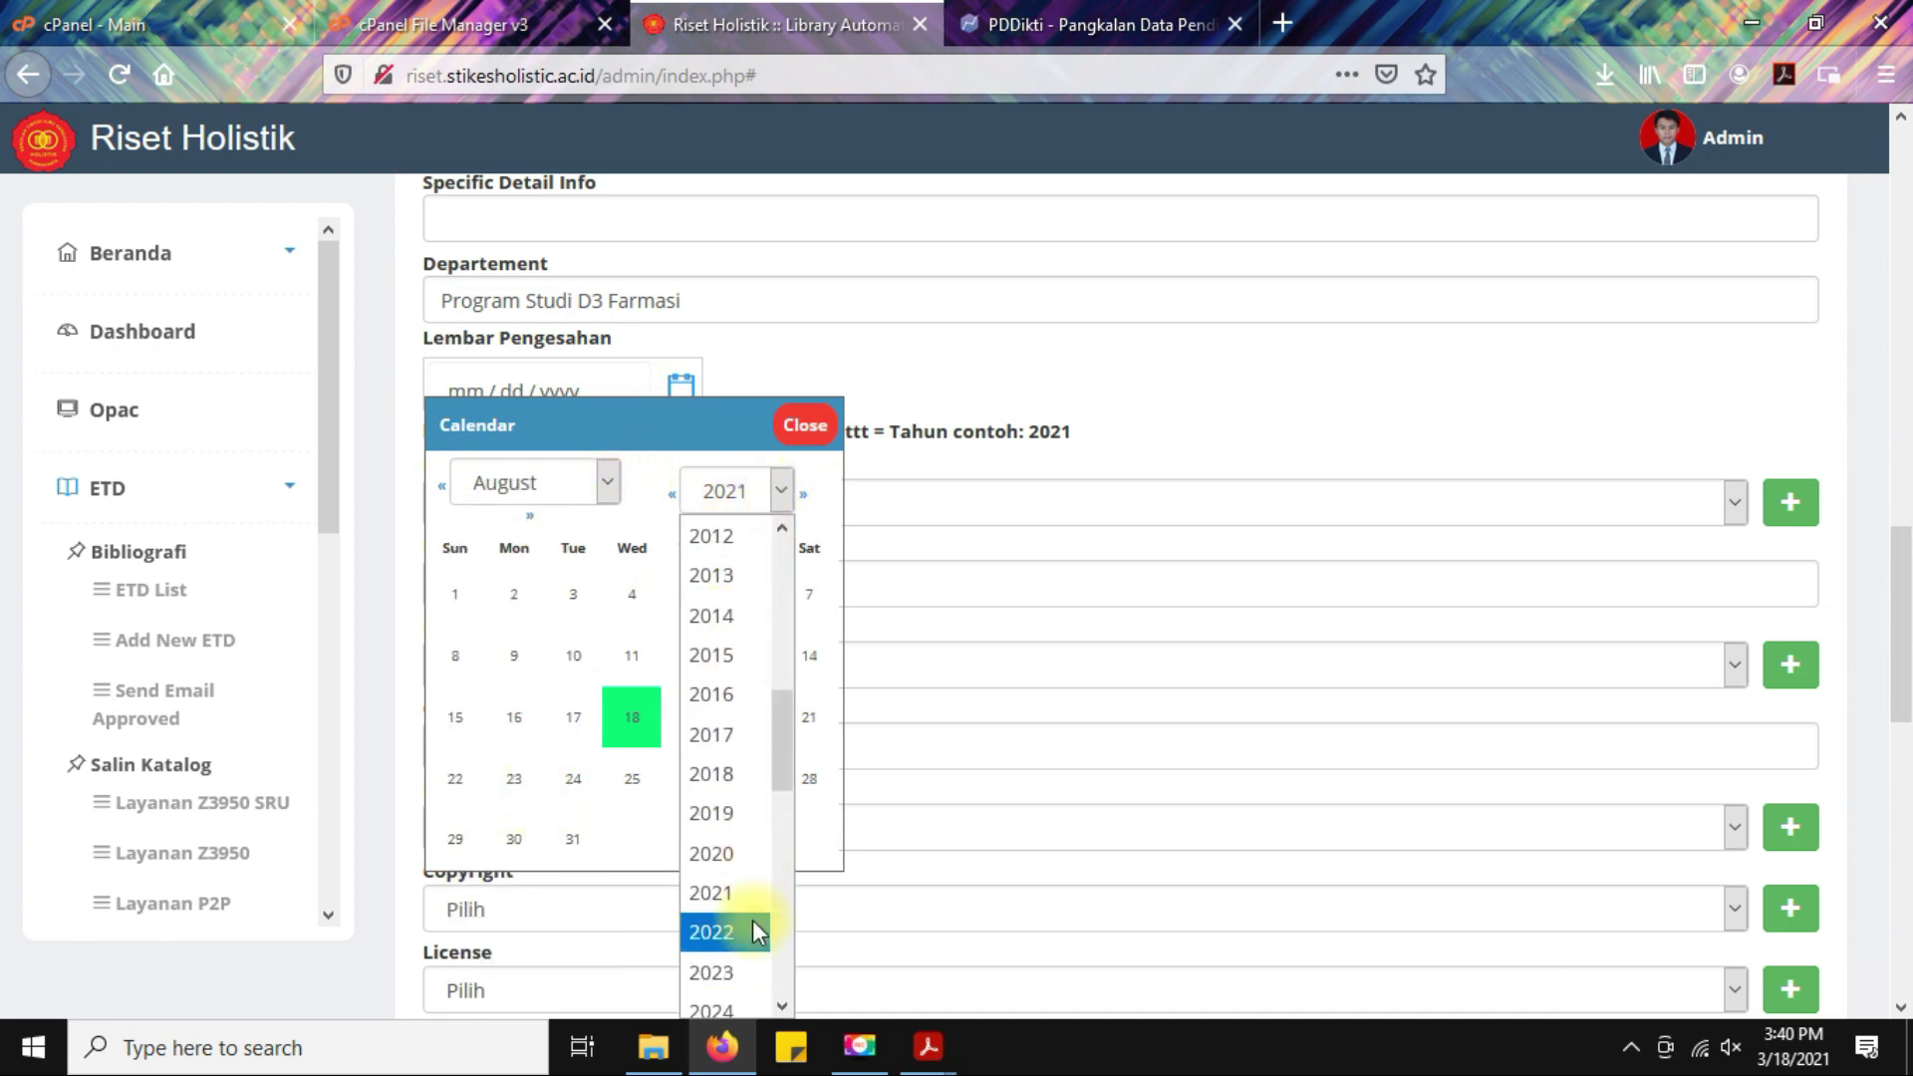
left_click(741, 867)
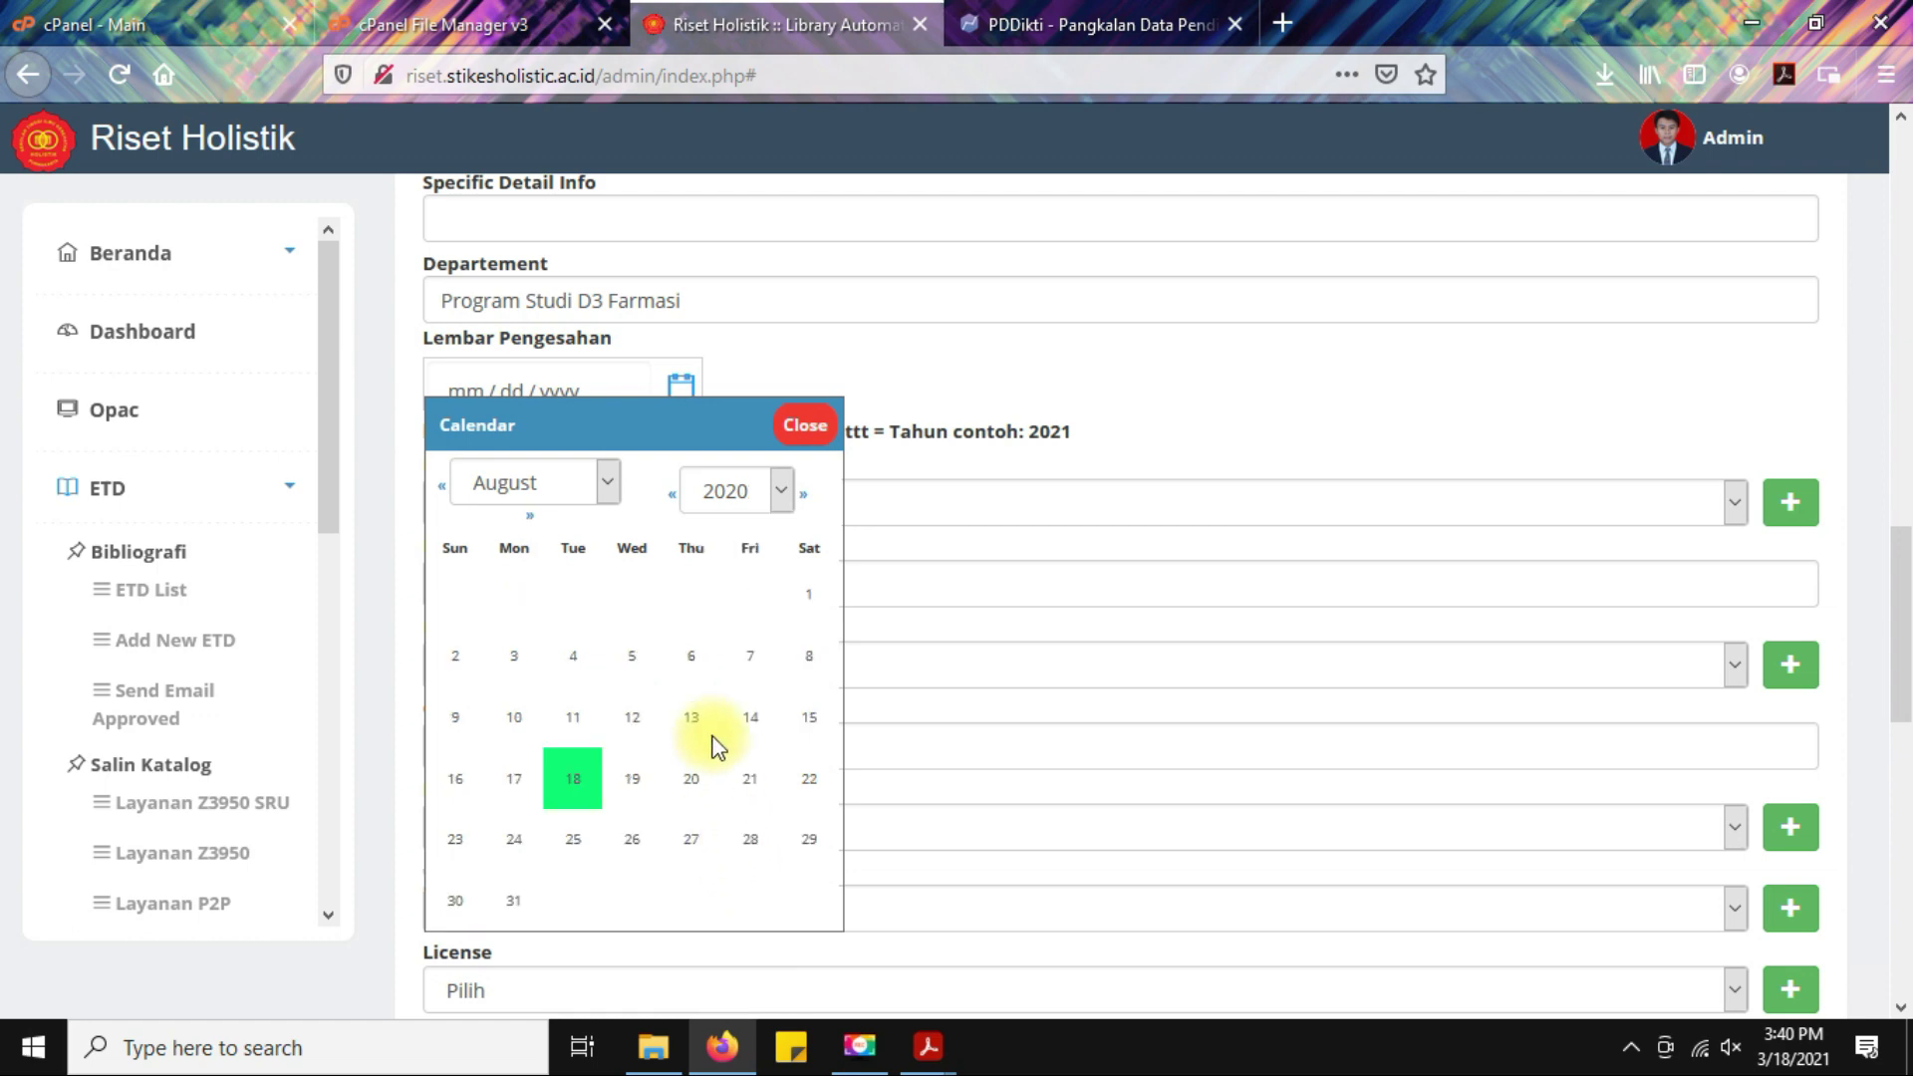
left_click(513, 907)
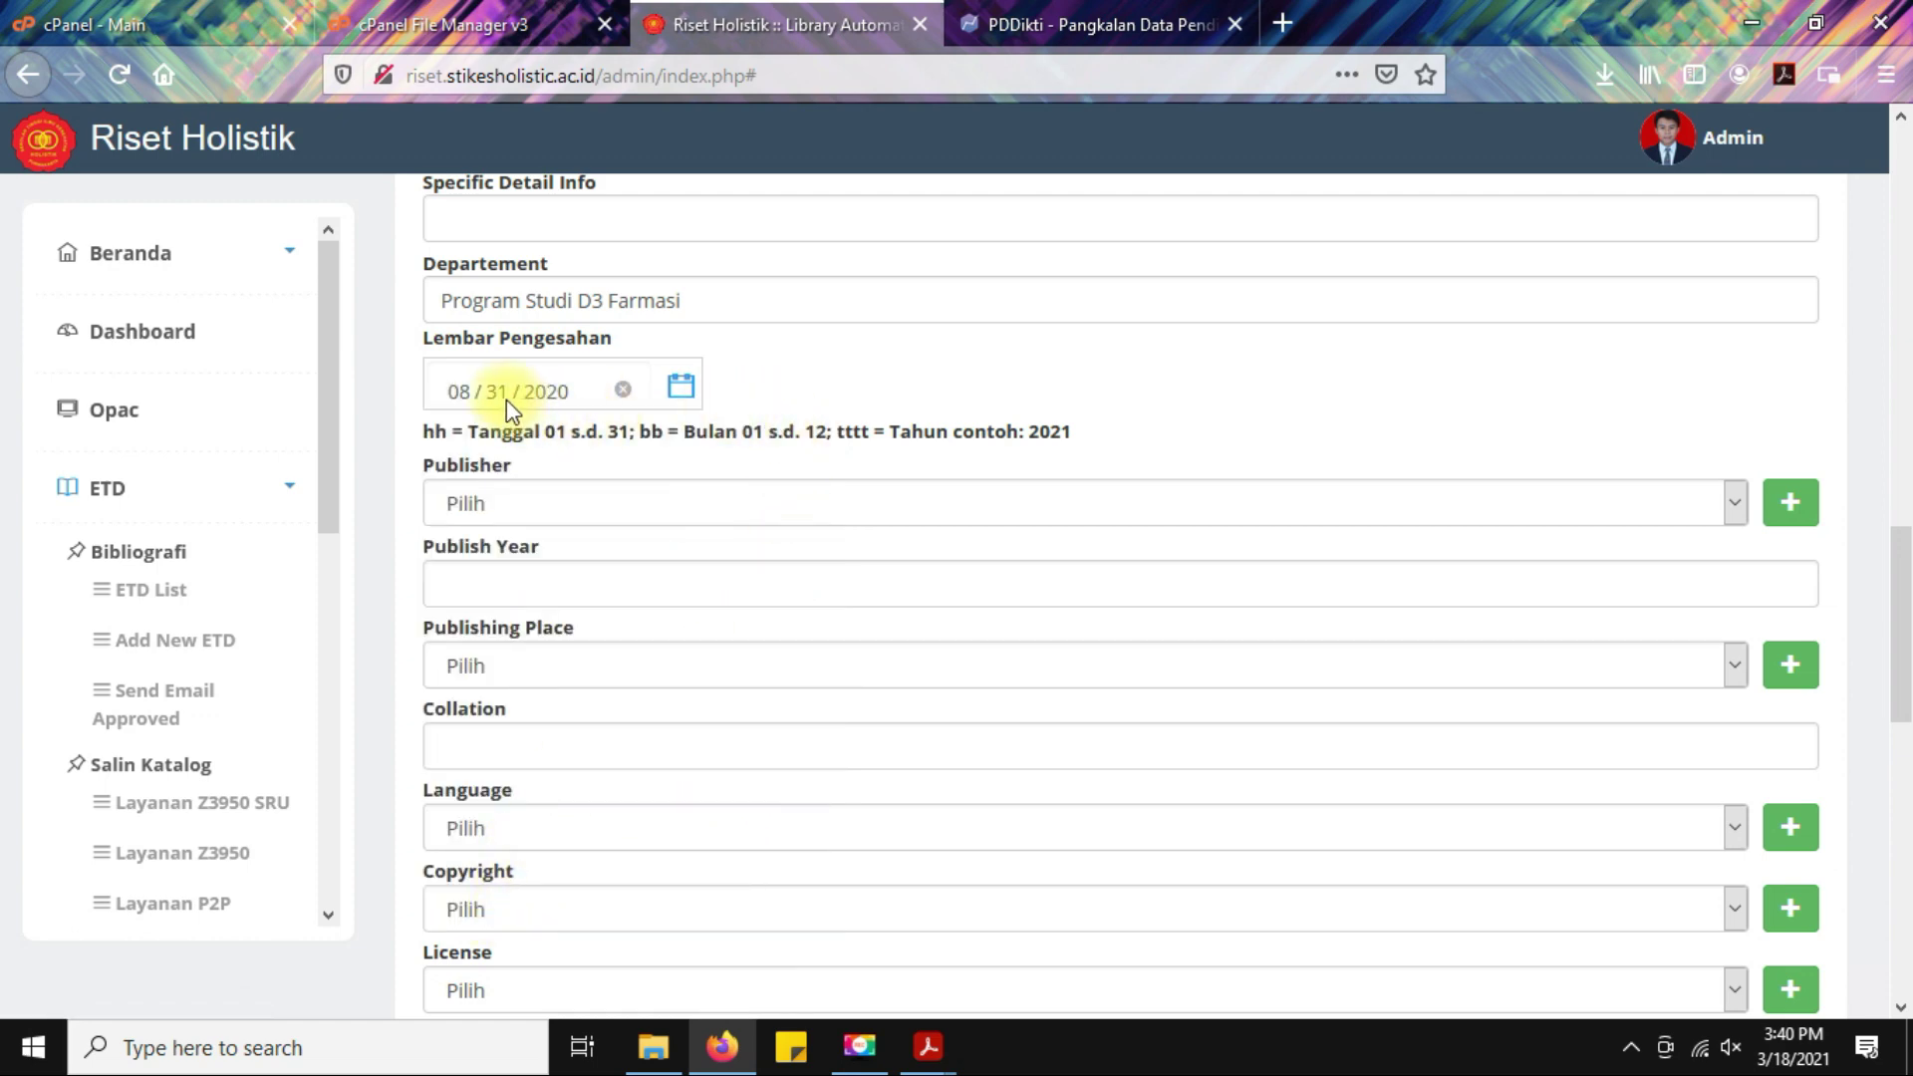
scroll(1158, 379, "down", 1)
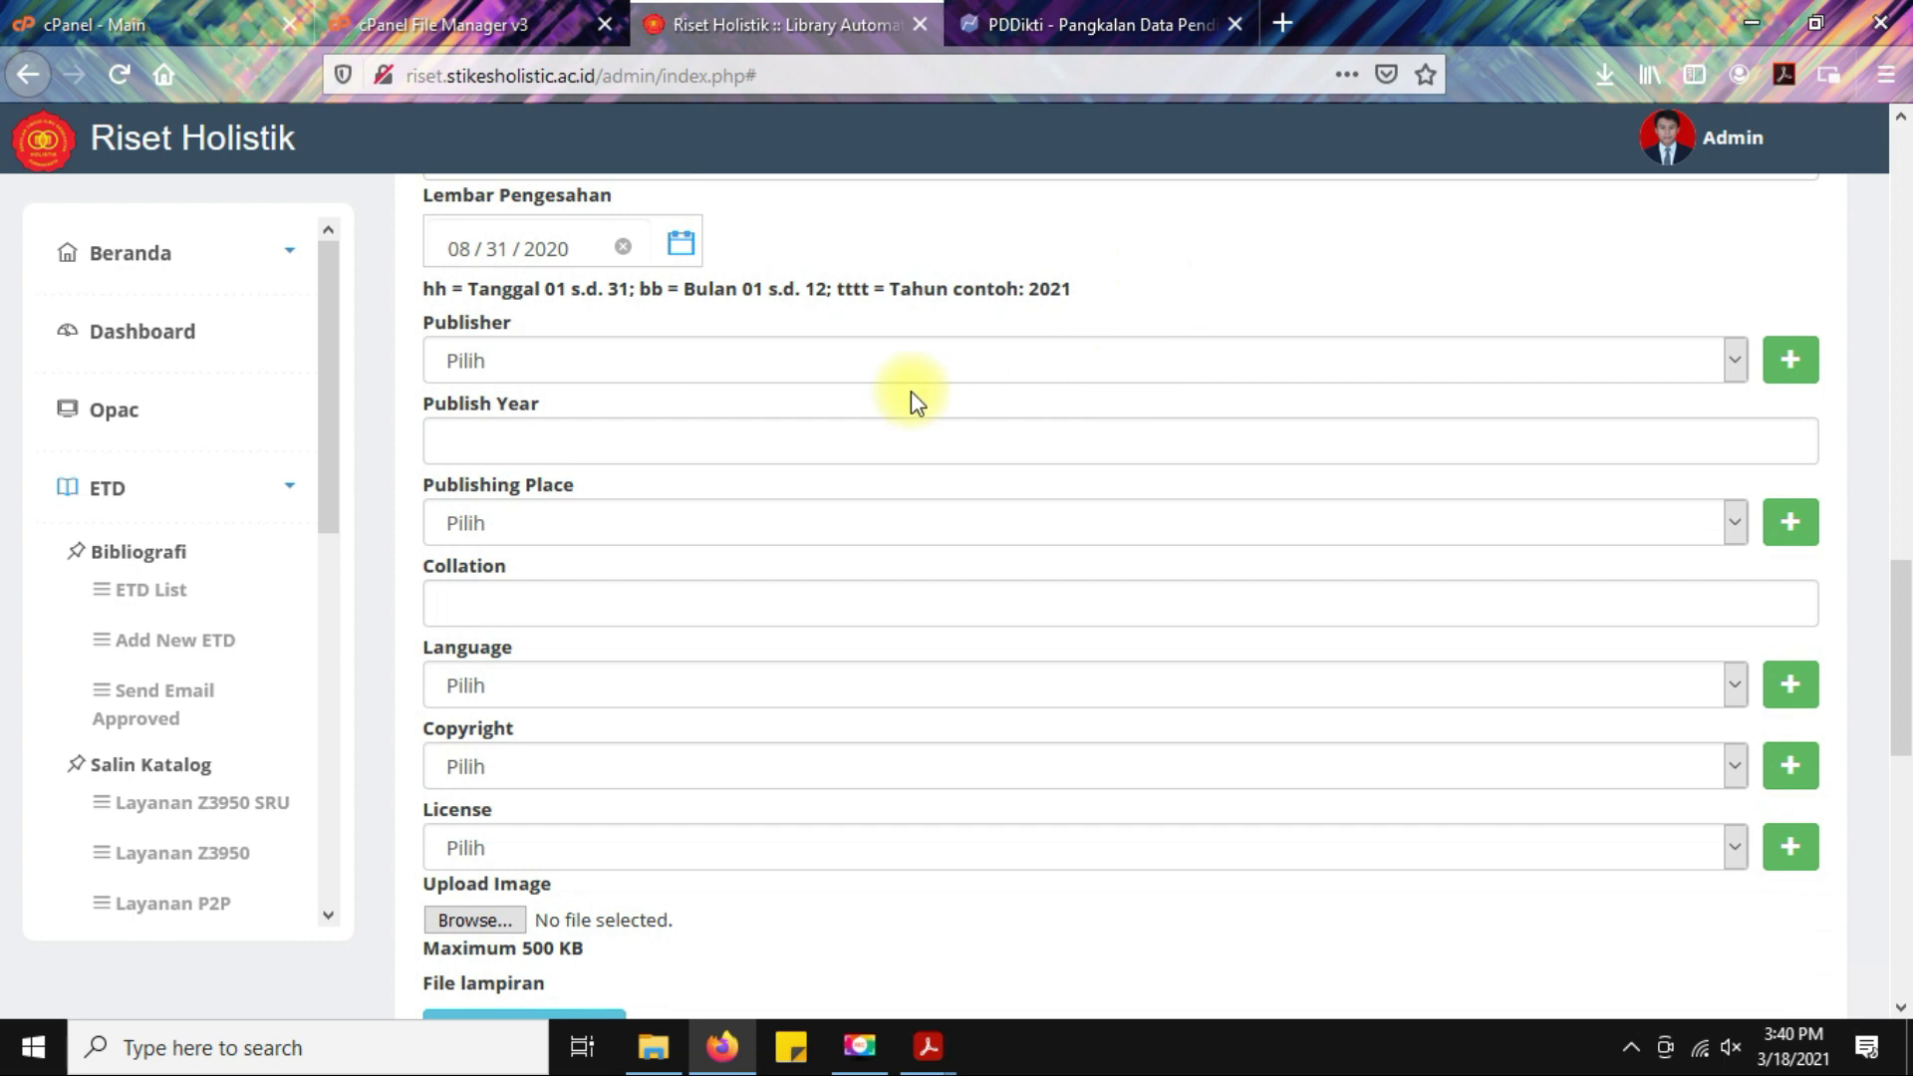
Choose Sekolah Tinggi Ilmu Kesehatan Holistik as publisher, then switch back to the PDFs.
left_click(825, 368)
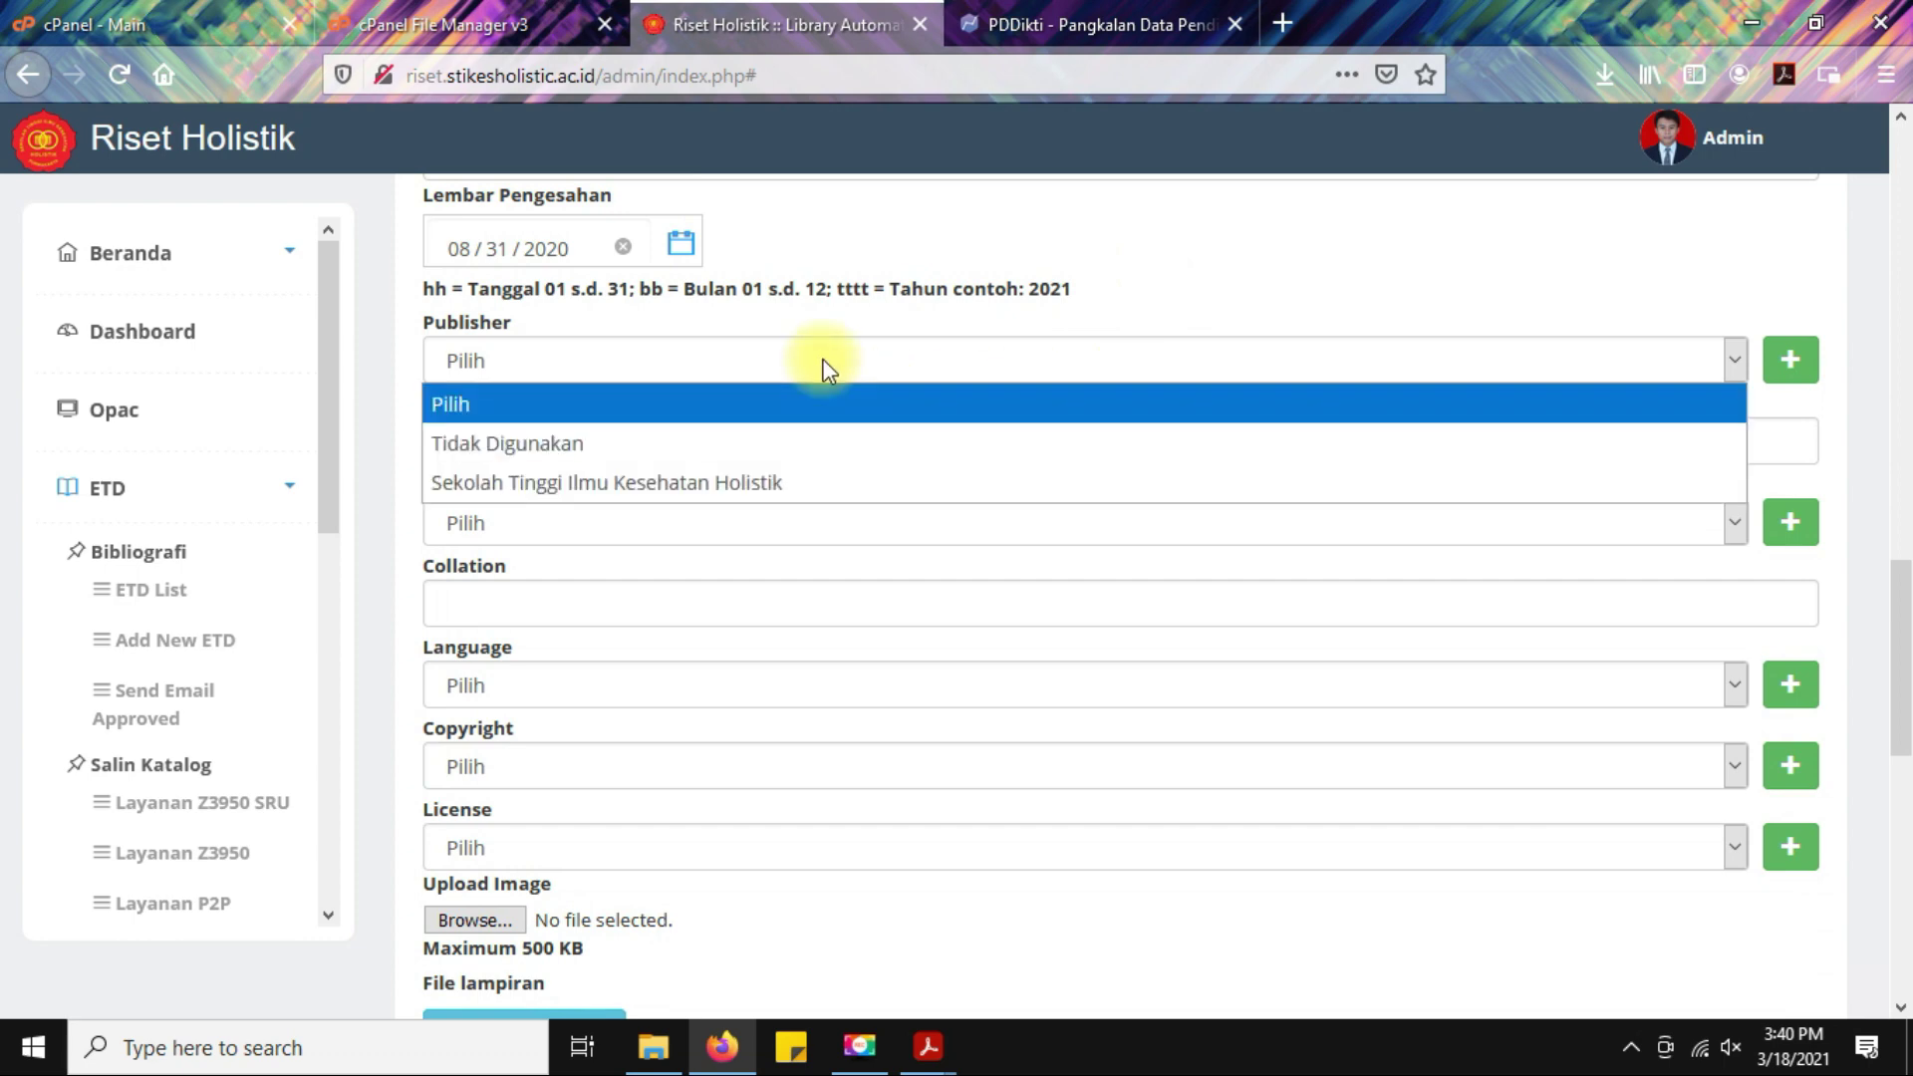
left_click(733, 482)
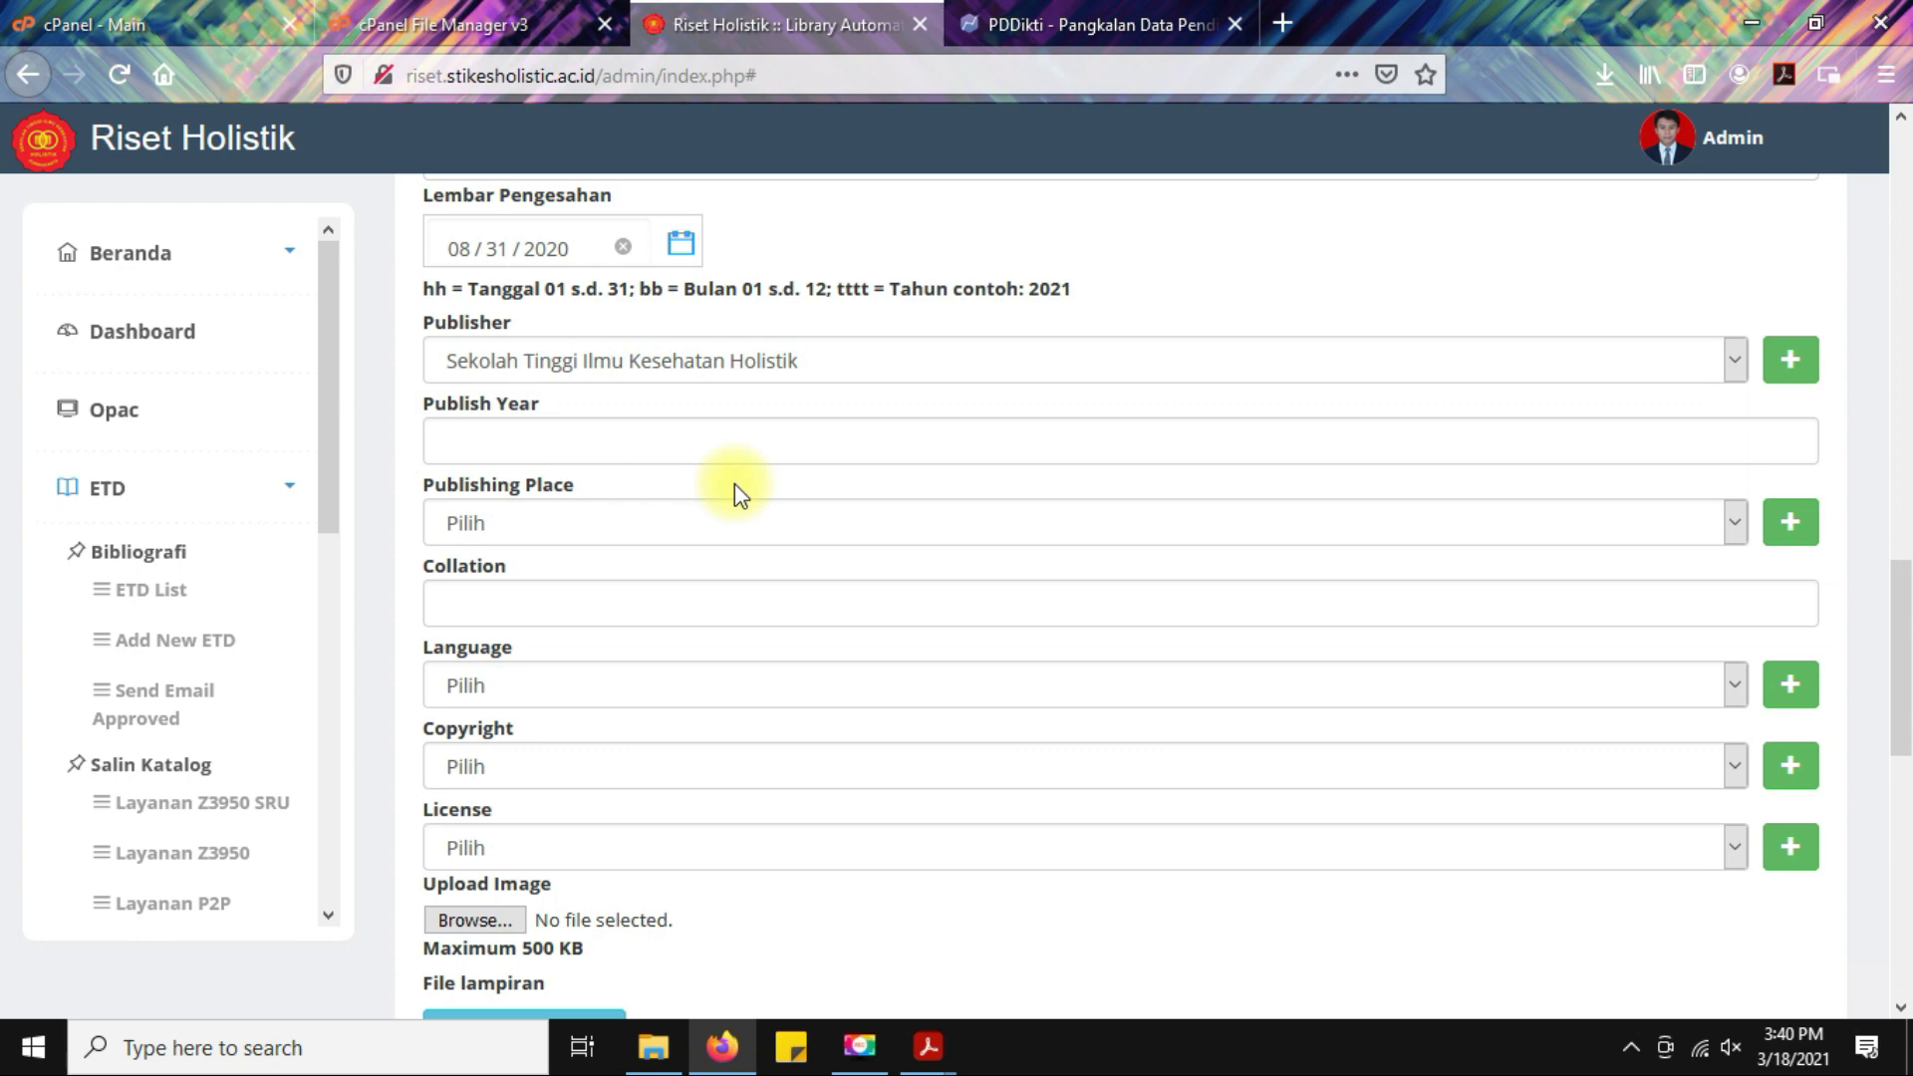
left_click(741, 441)
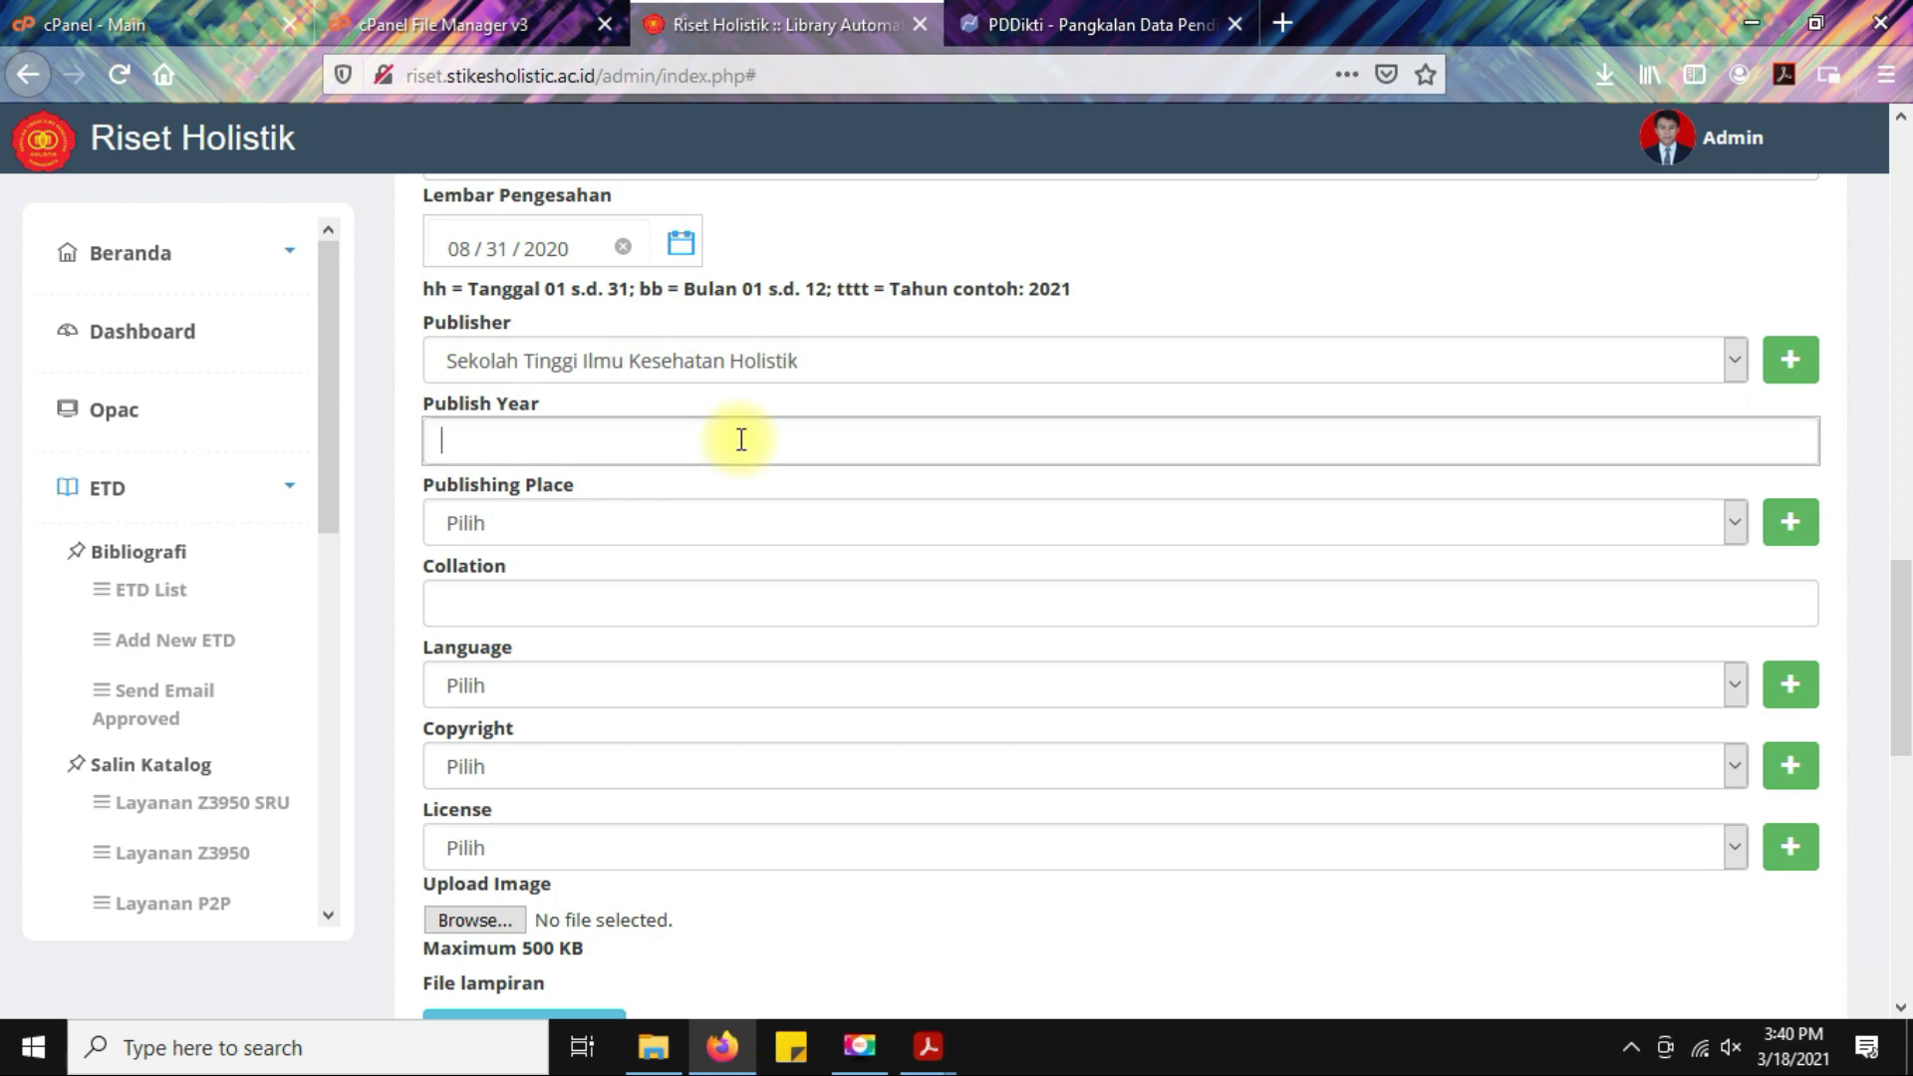
key("alt+Tab")
scroll(797, 678, "down", 1)
Take the year 2020 from the Cover PDF as publish year and choose Purwakarta as publishing place.
left_click(323, 100)
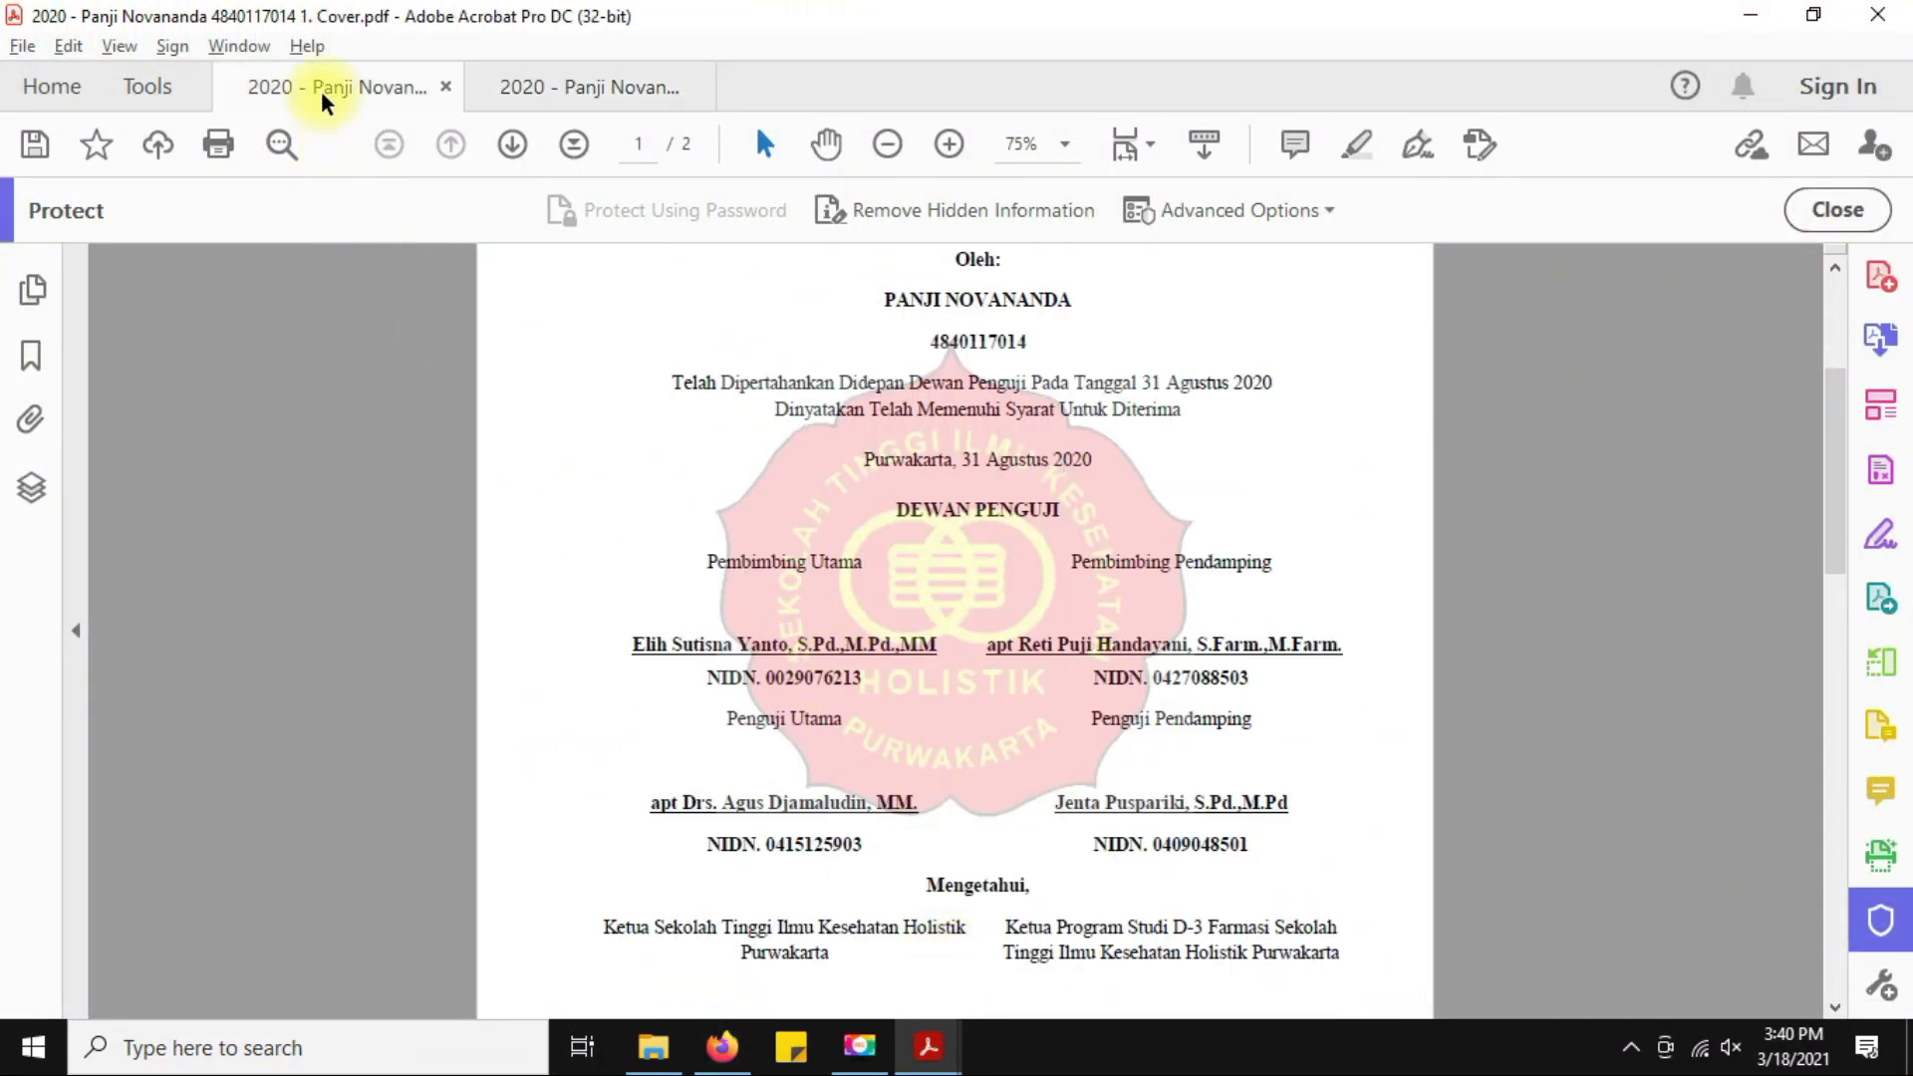
scroll(782, 881, "up", 4, "ctrl")
left_click_drag(782, 869, 944, 881)
key("alt+Tab")
type("2020")
left_click(703, 519)
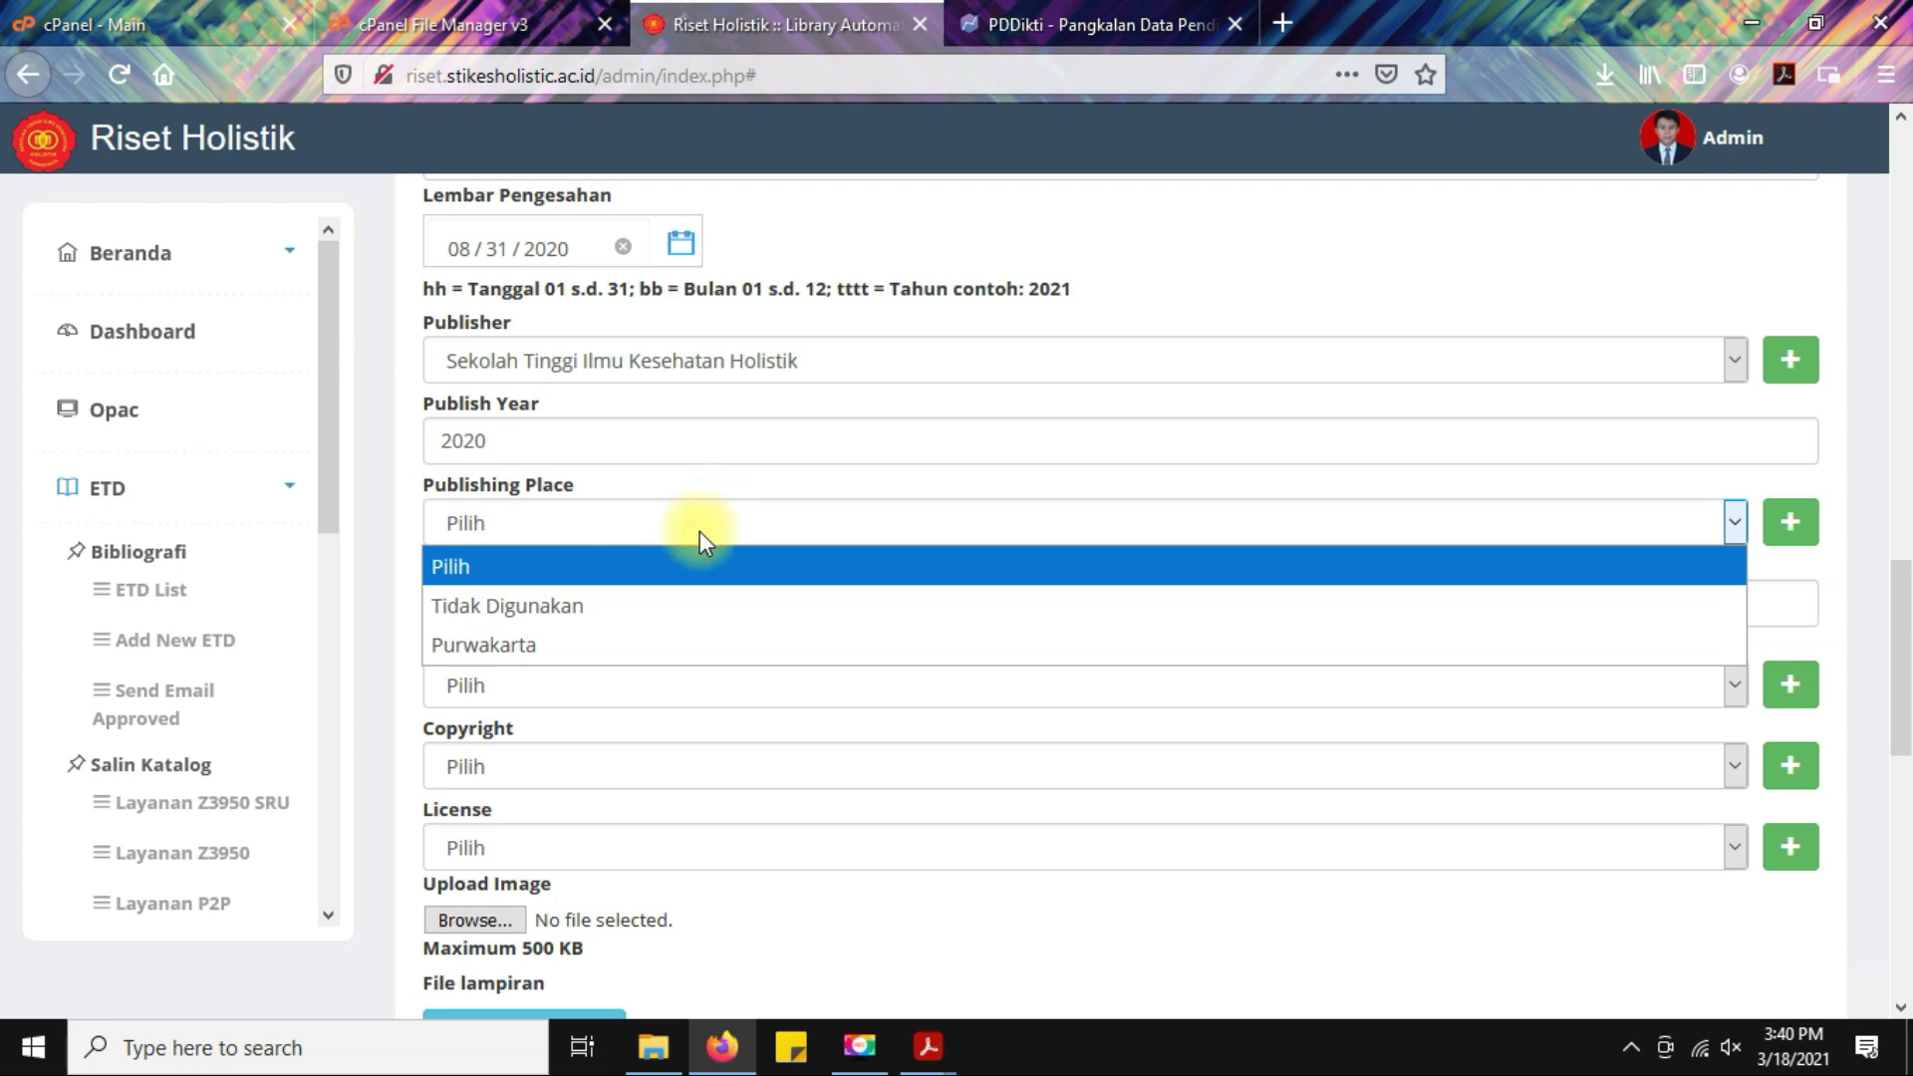
left_click(659, 646)
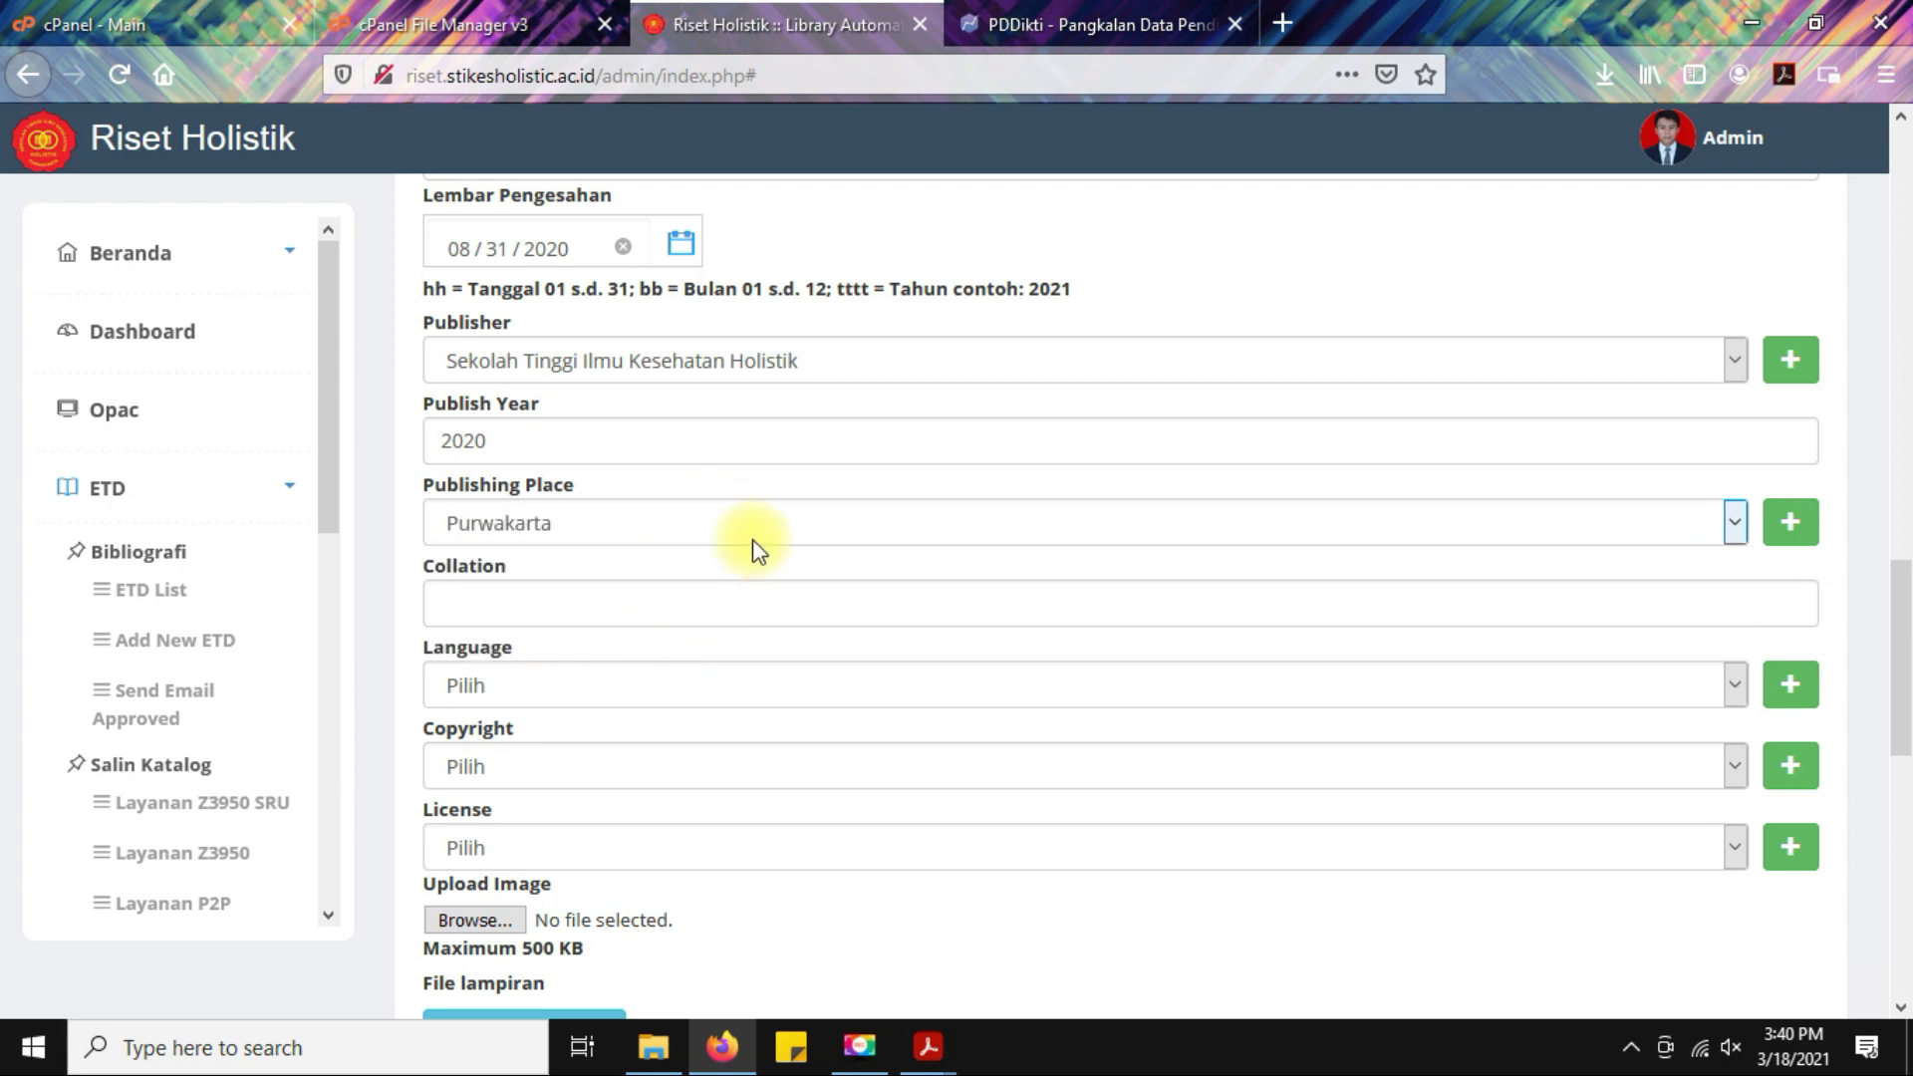
Leave Collation and licence blank; set language Indonesia and copyright Sekolah Tinggi Ilmu Kesehatan Holistik.
scroll(762, 538, "down", 2)
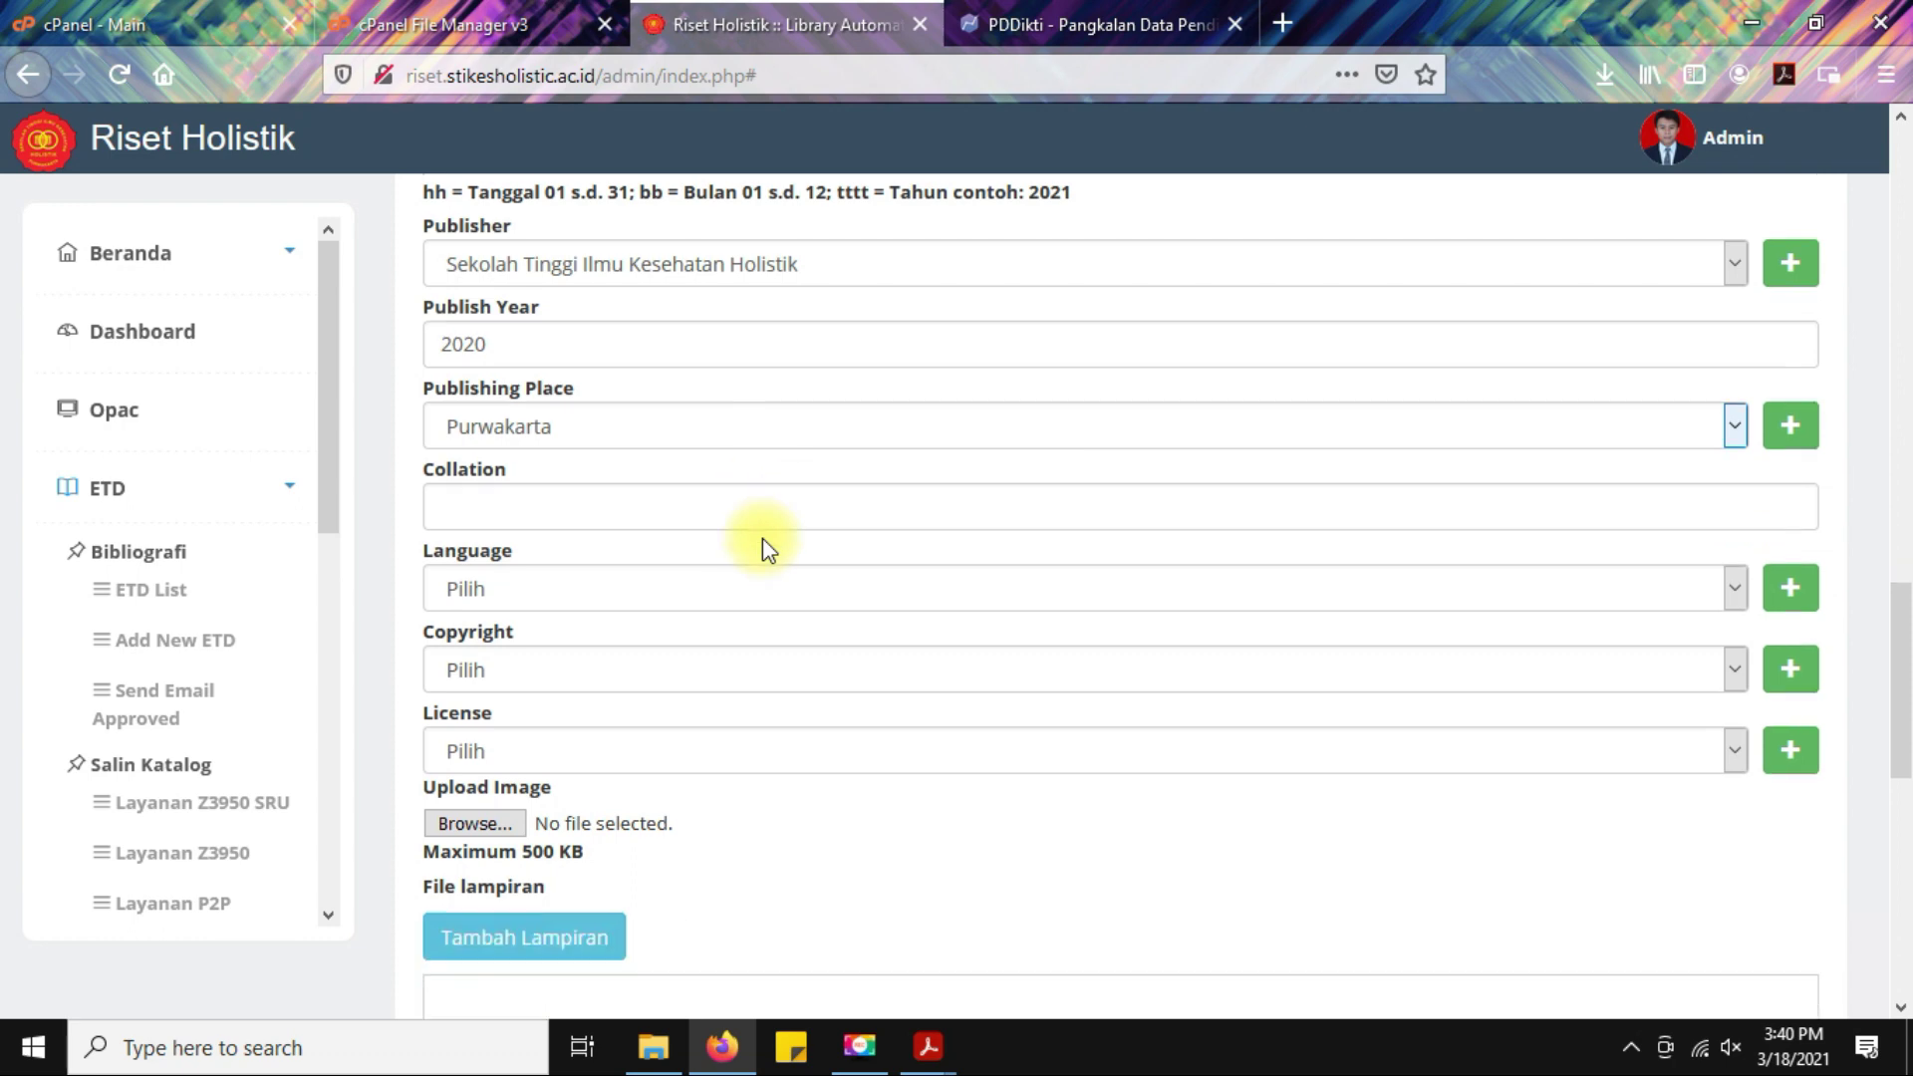
left_click(721, 459)
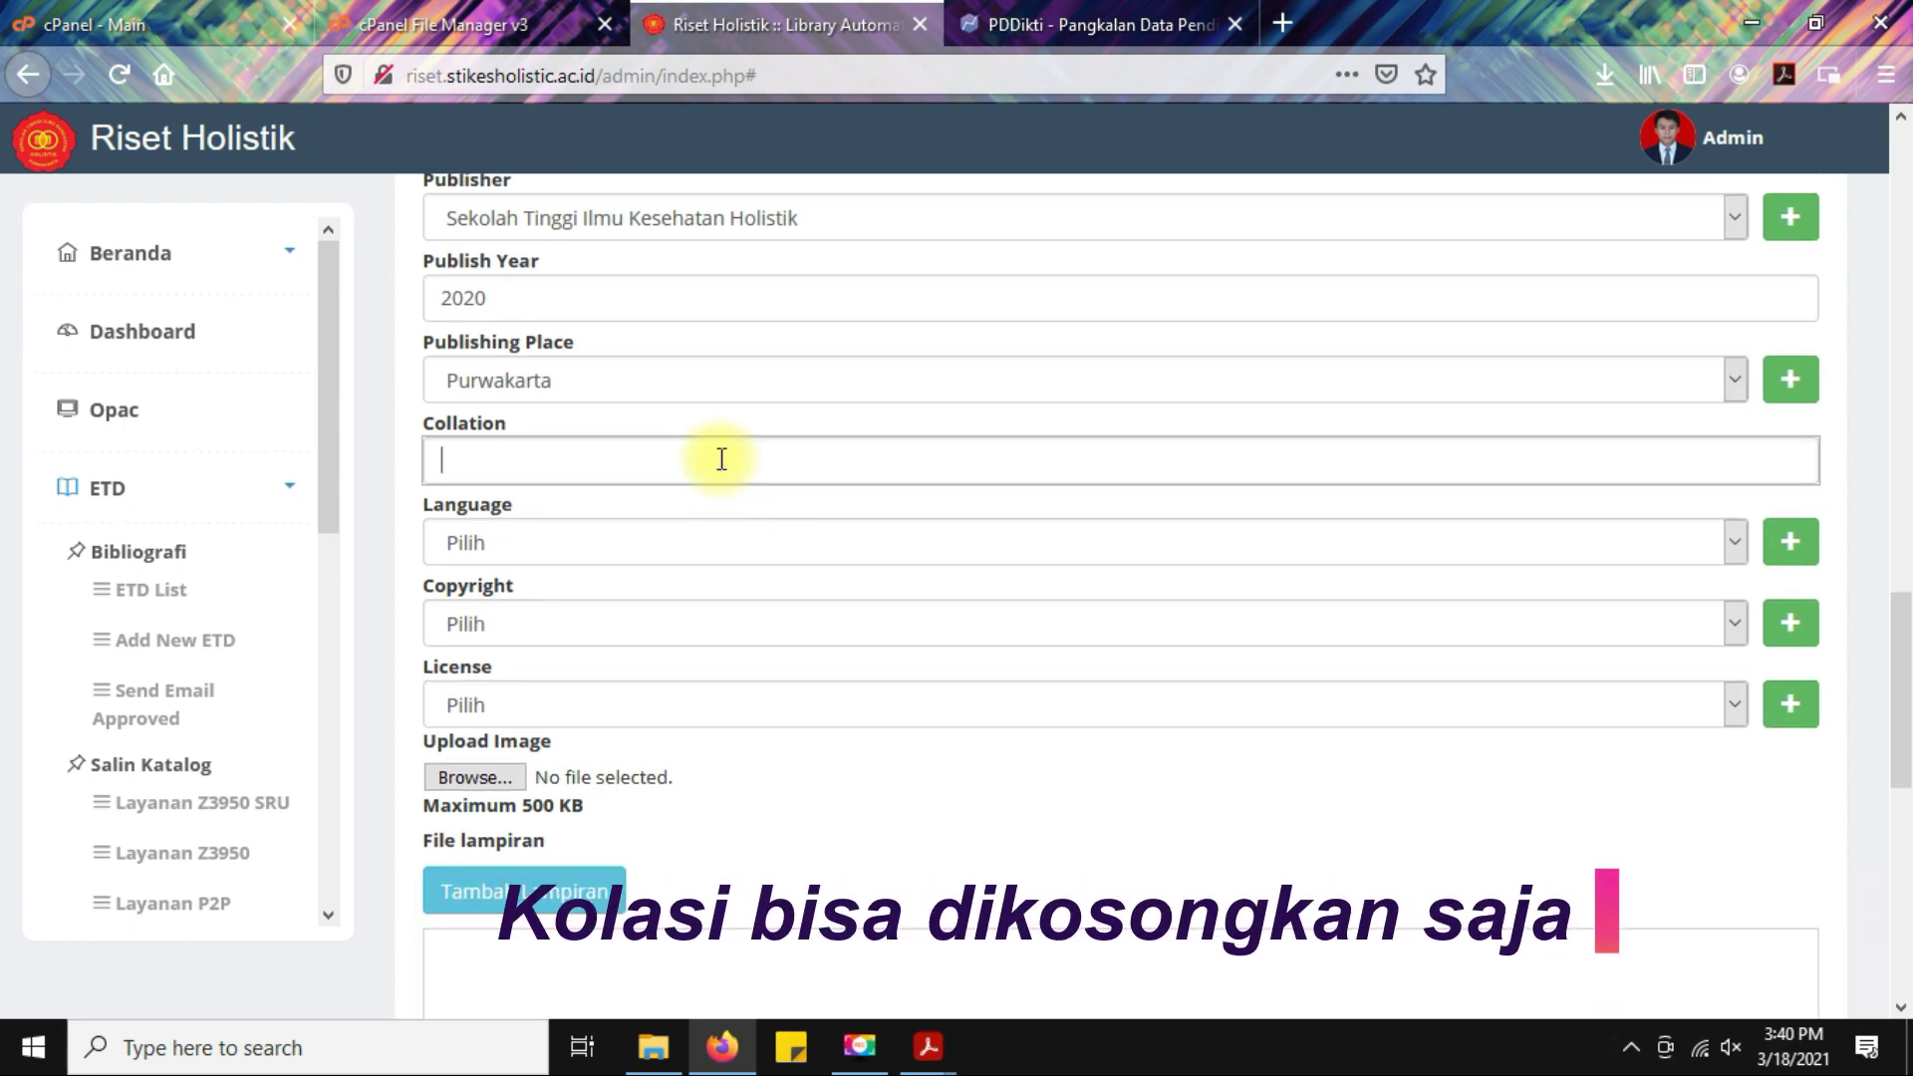
scroll(721, 464, "down", 2)
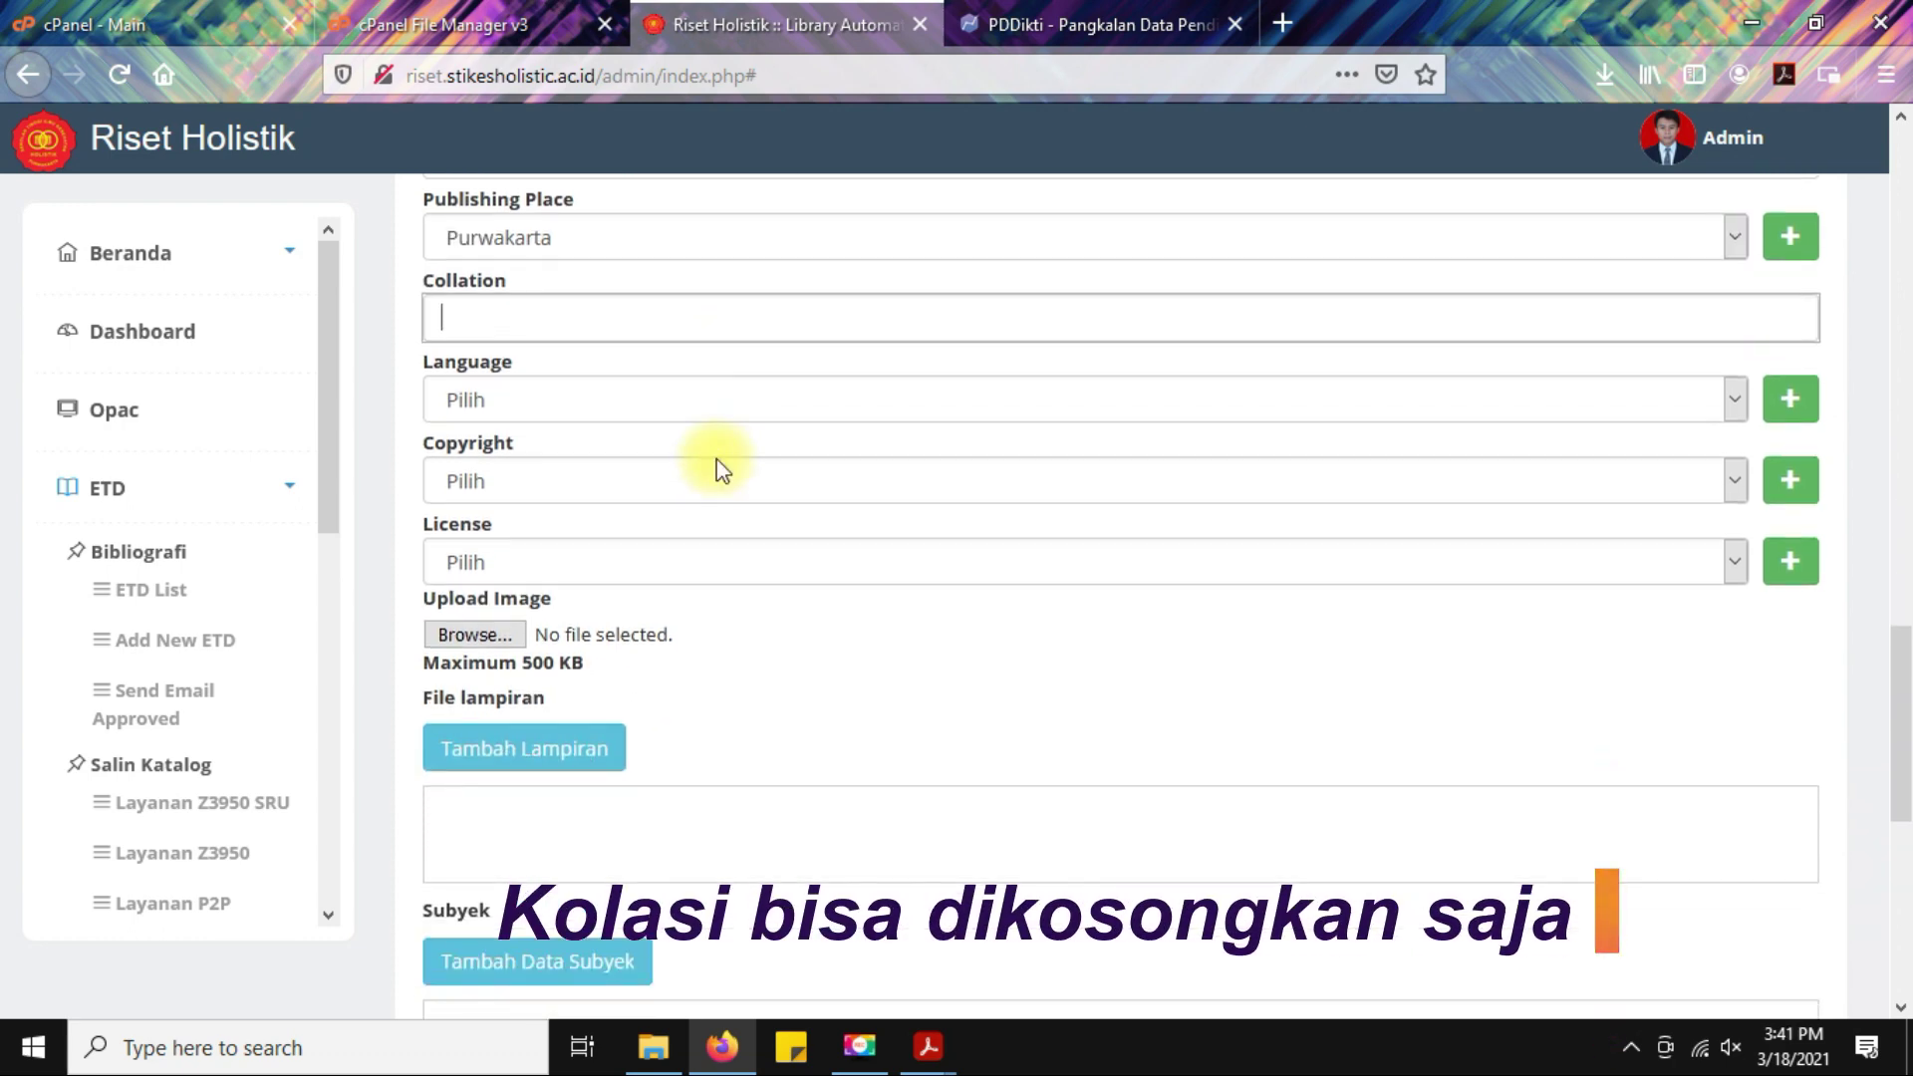
left_click(692, 405)
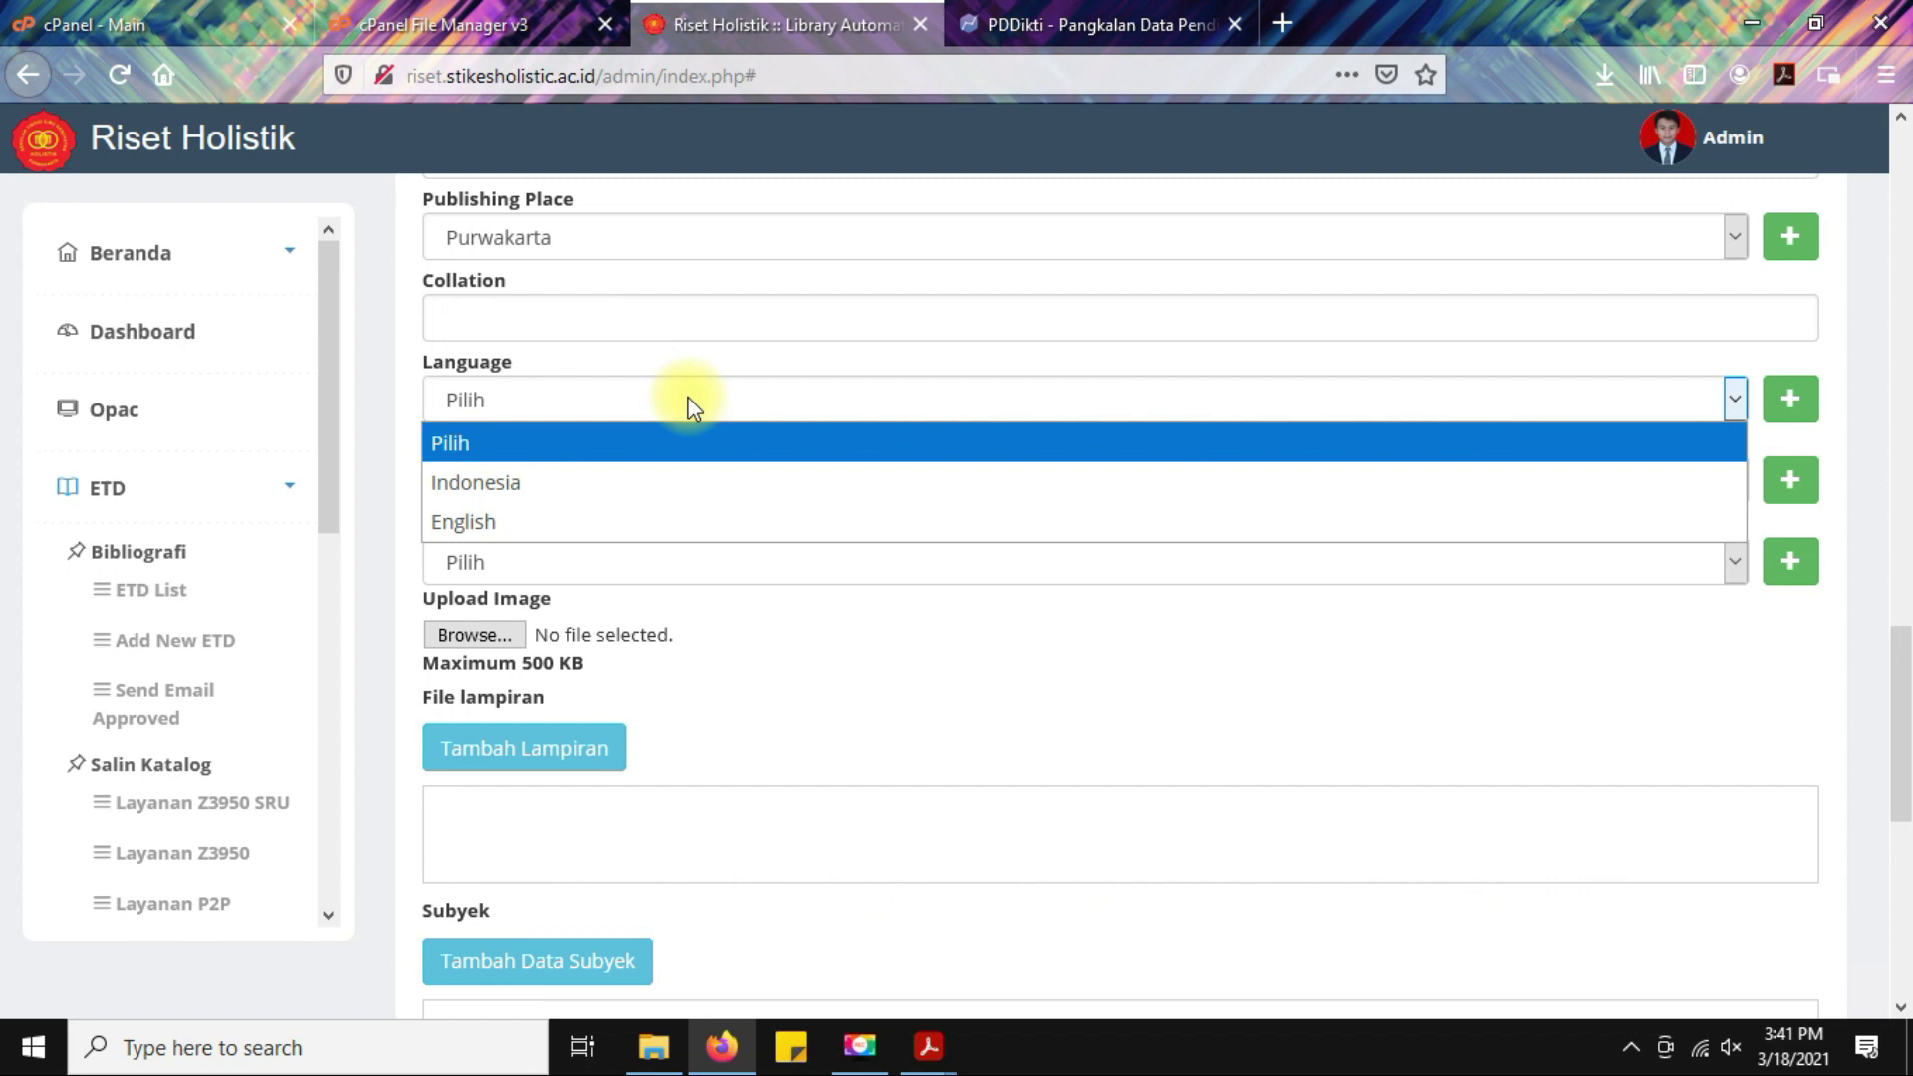
left_click(666, 482)
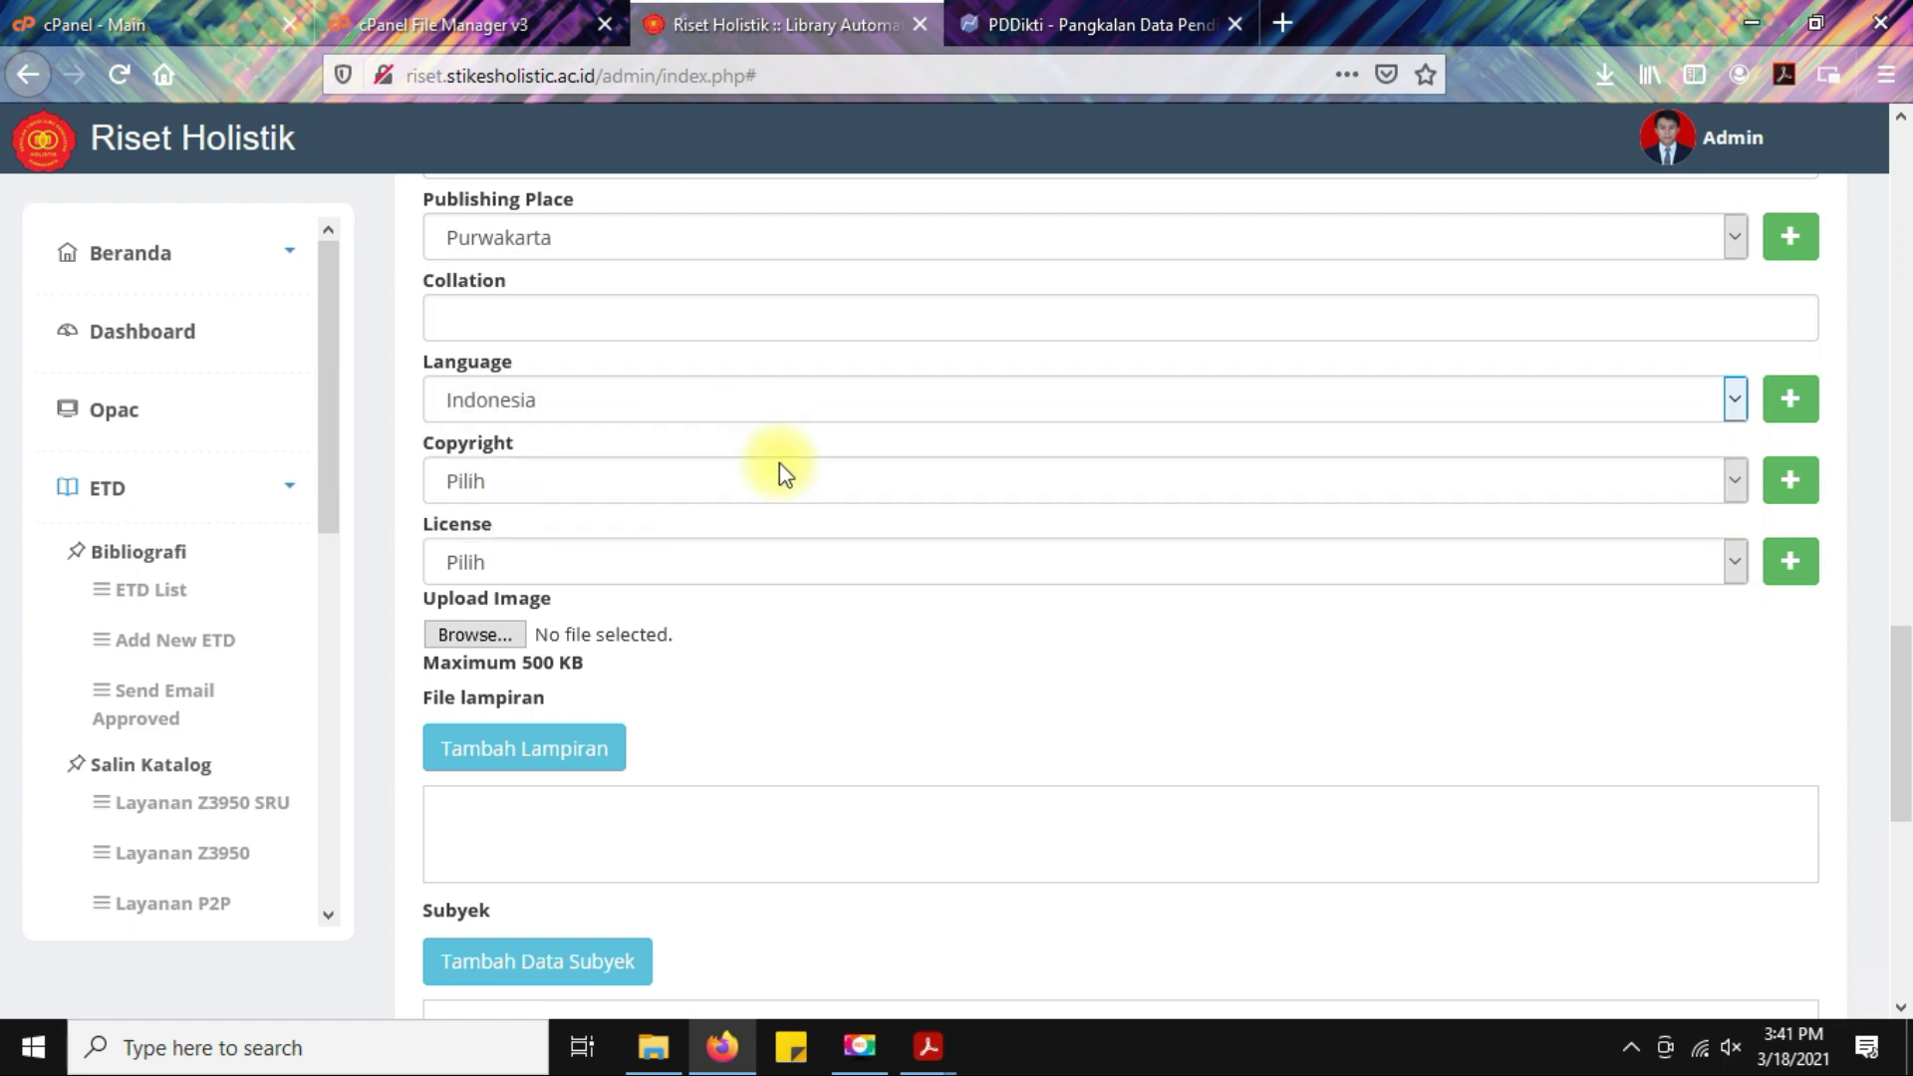
left_click(719, 482)
left_click(684, 564)
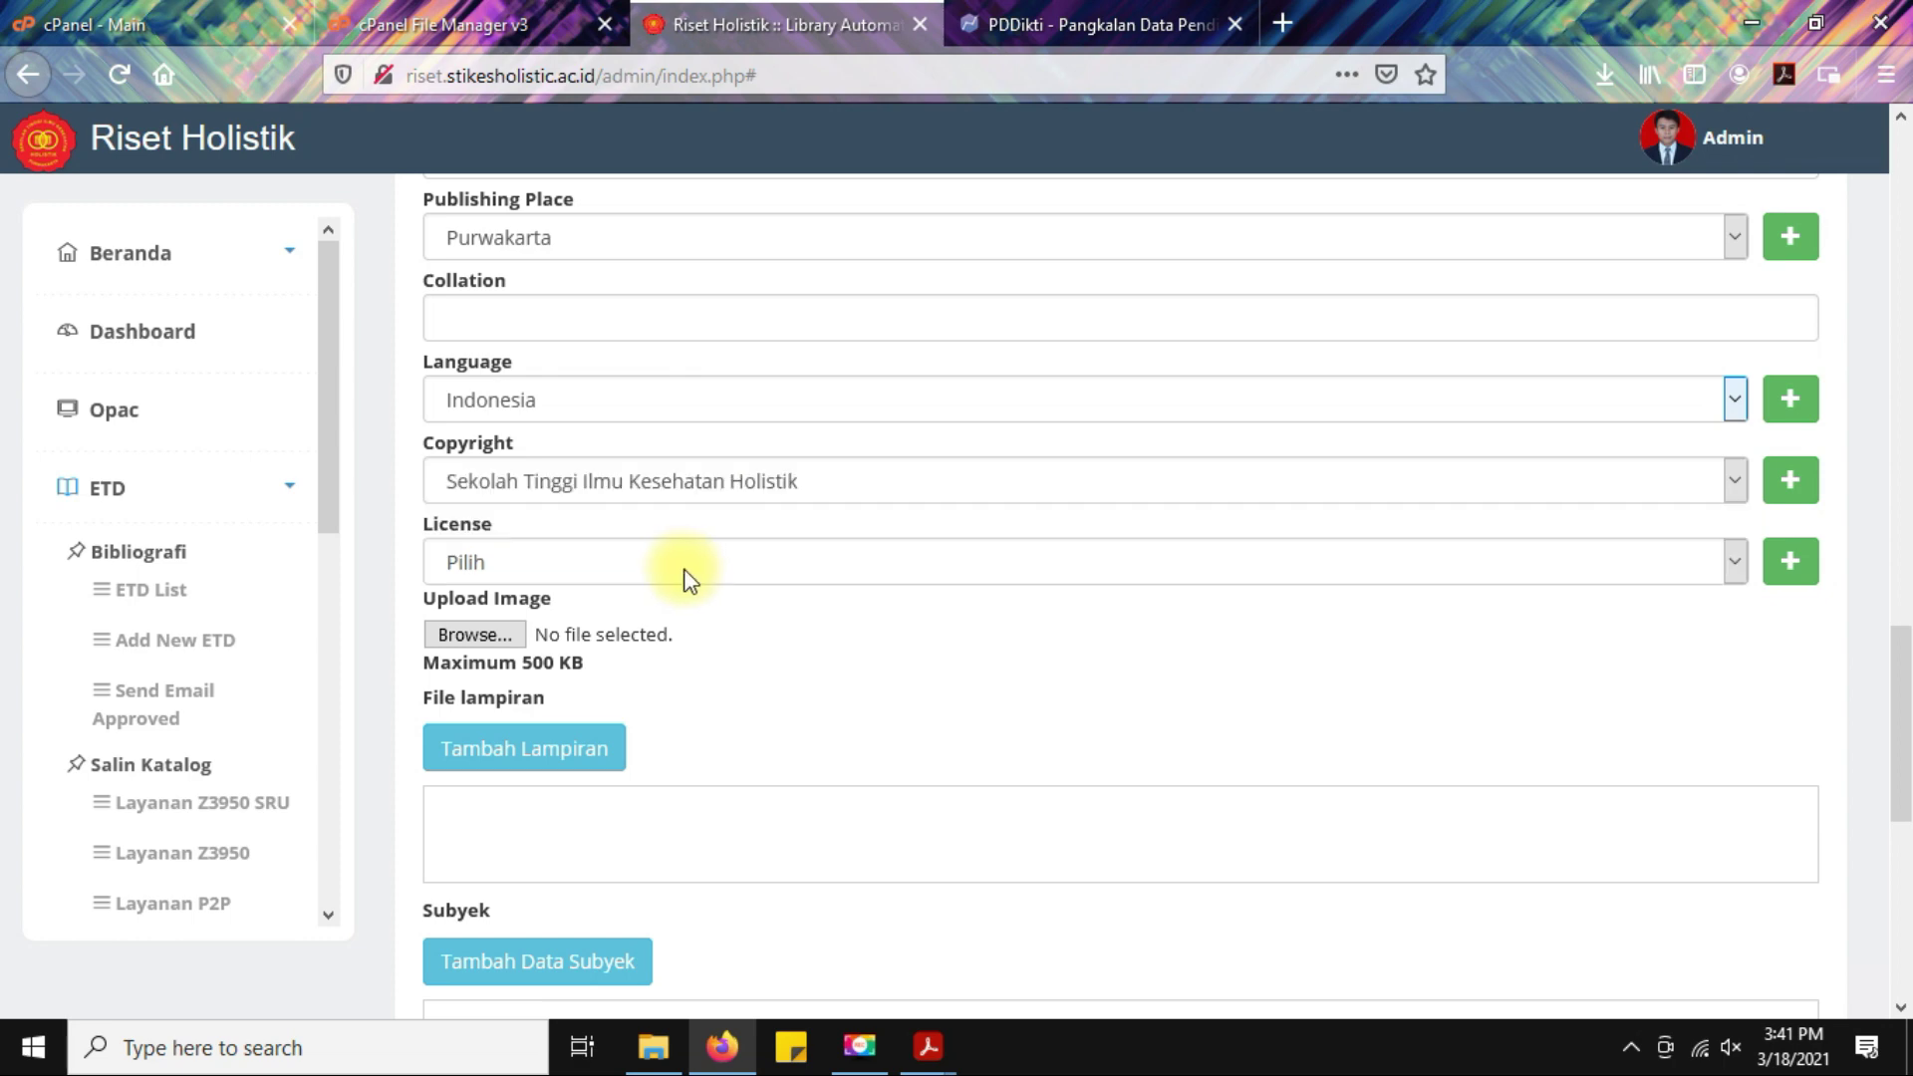
scroll(803, 492, "down", 2)
left_click(726, 413)
left_click(732, 417)
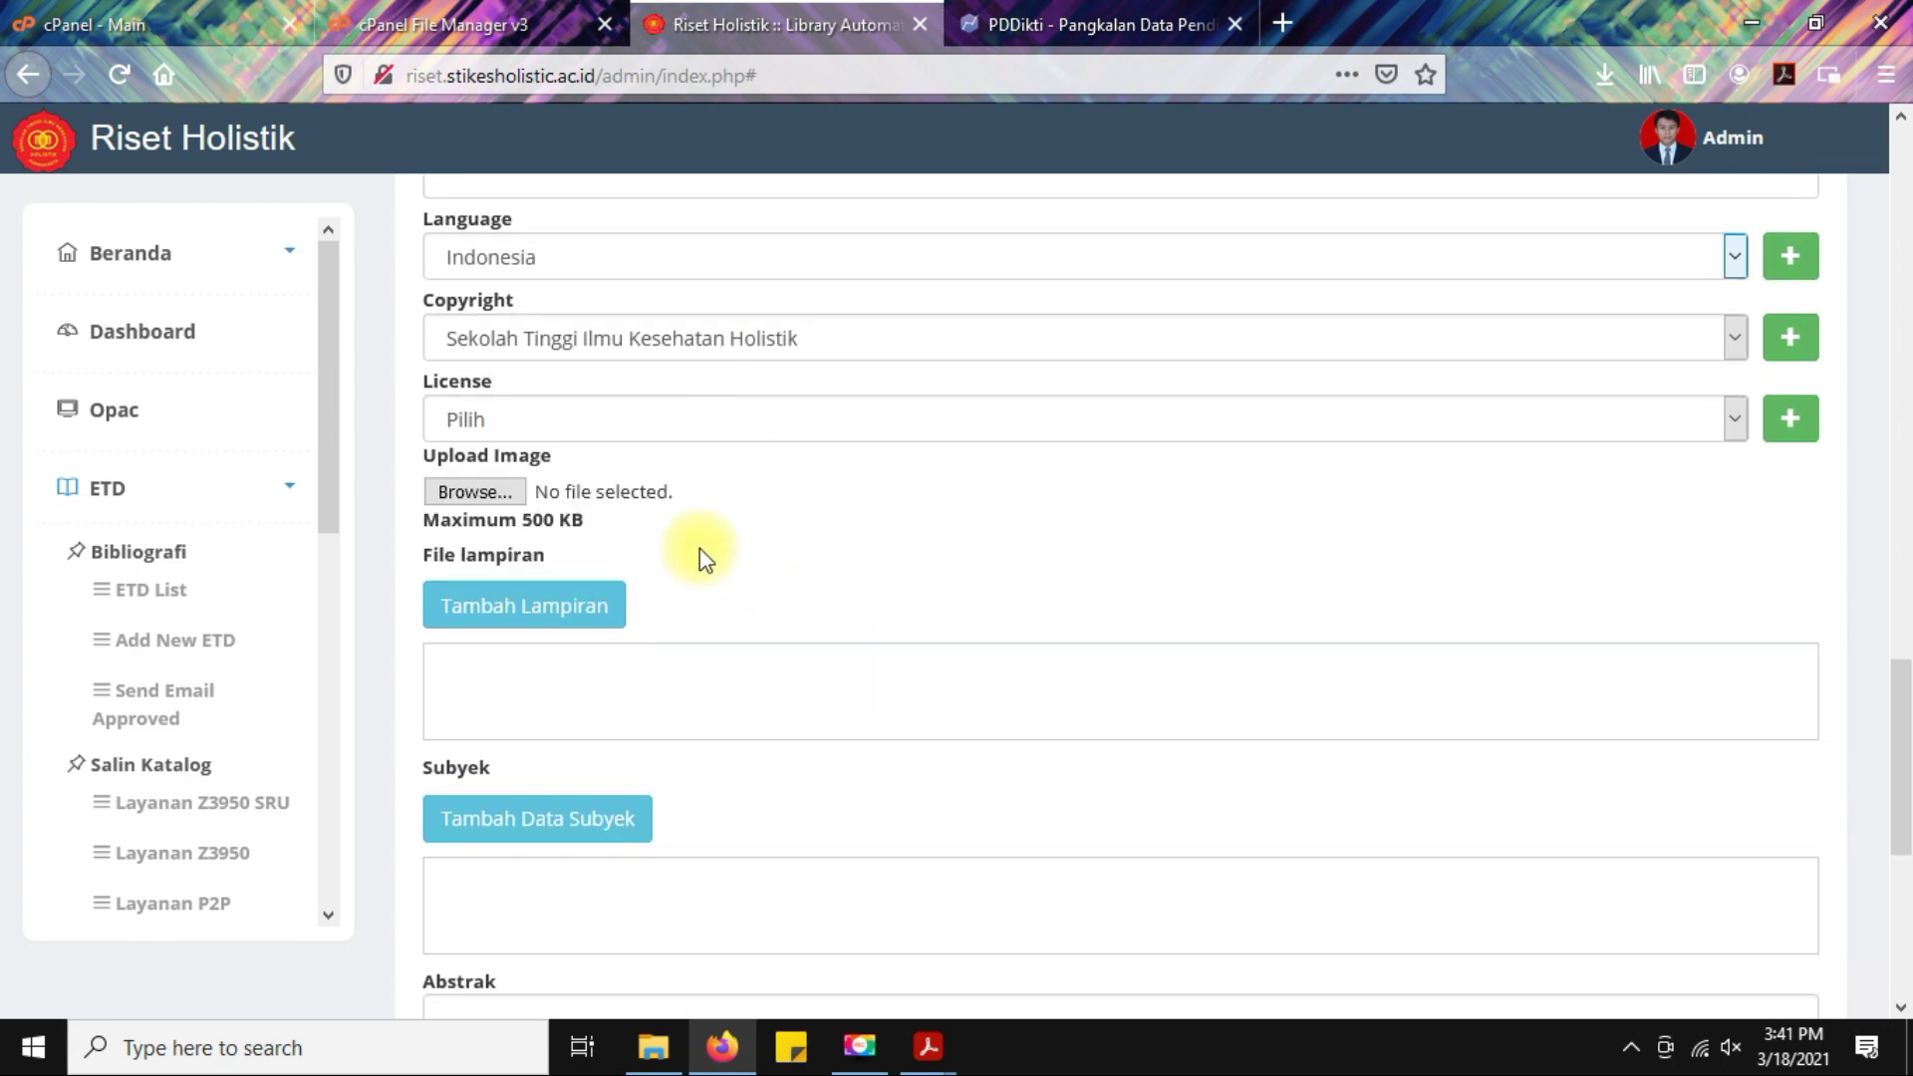
Browse to D:\STIKes Holistik\Data CD\Wisuda 2020\Farmasi\1. Siap Upload for the record image.
left_click(477, 492)
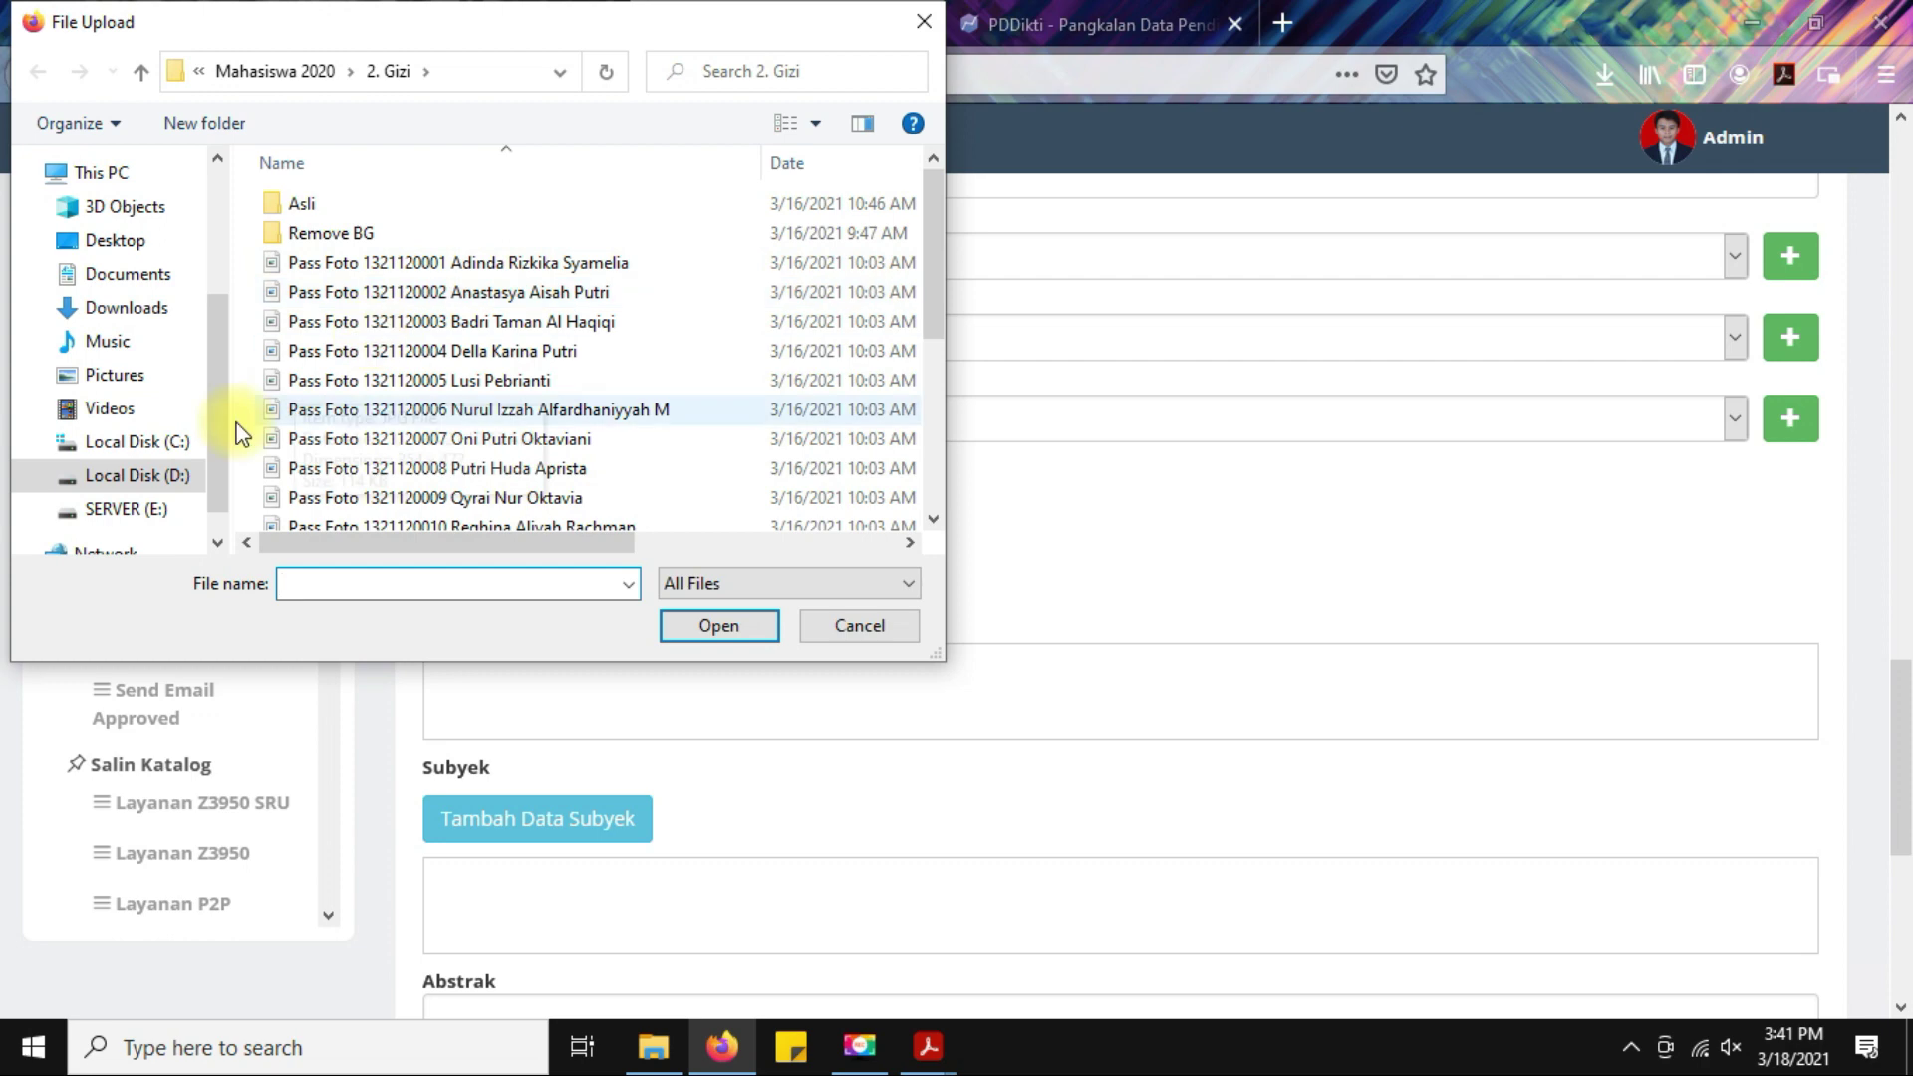
left_click(130, 479)
scroll(410, 482, "down", 1)
double_click(340, 427)
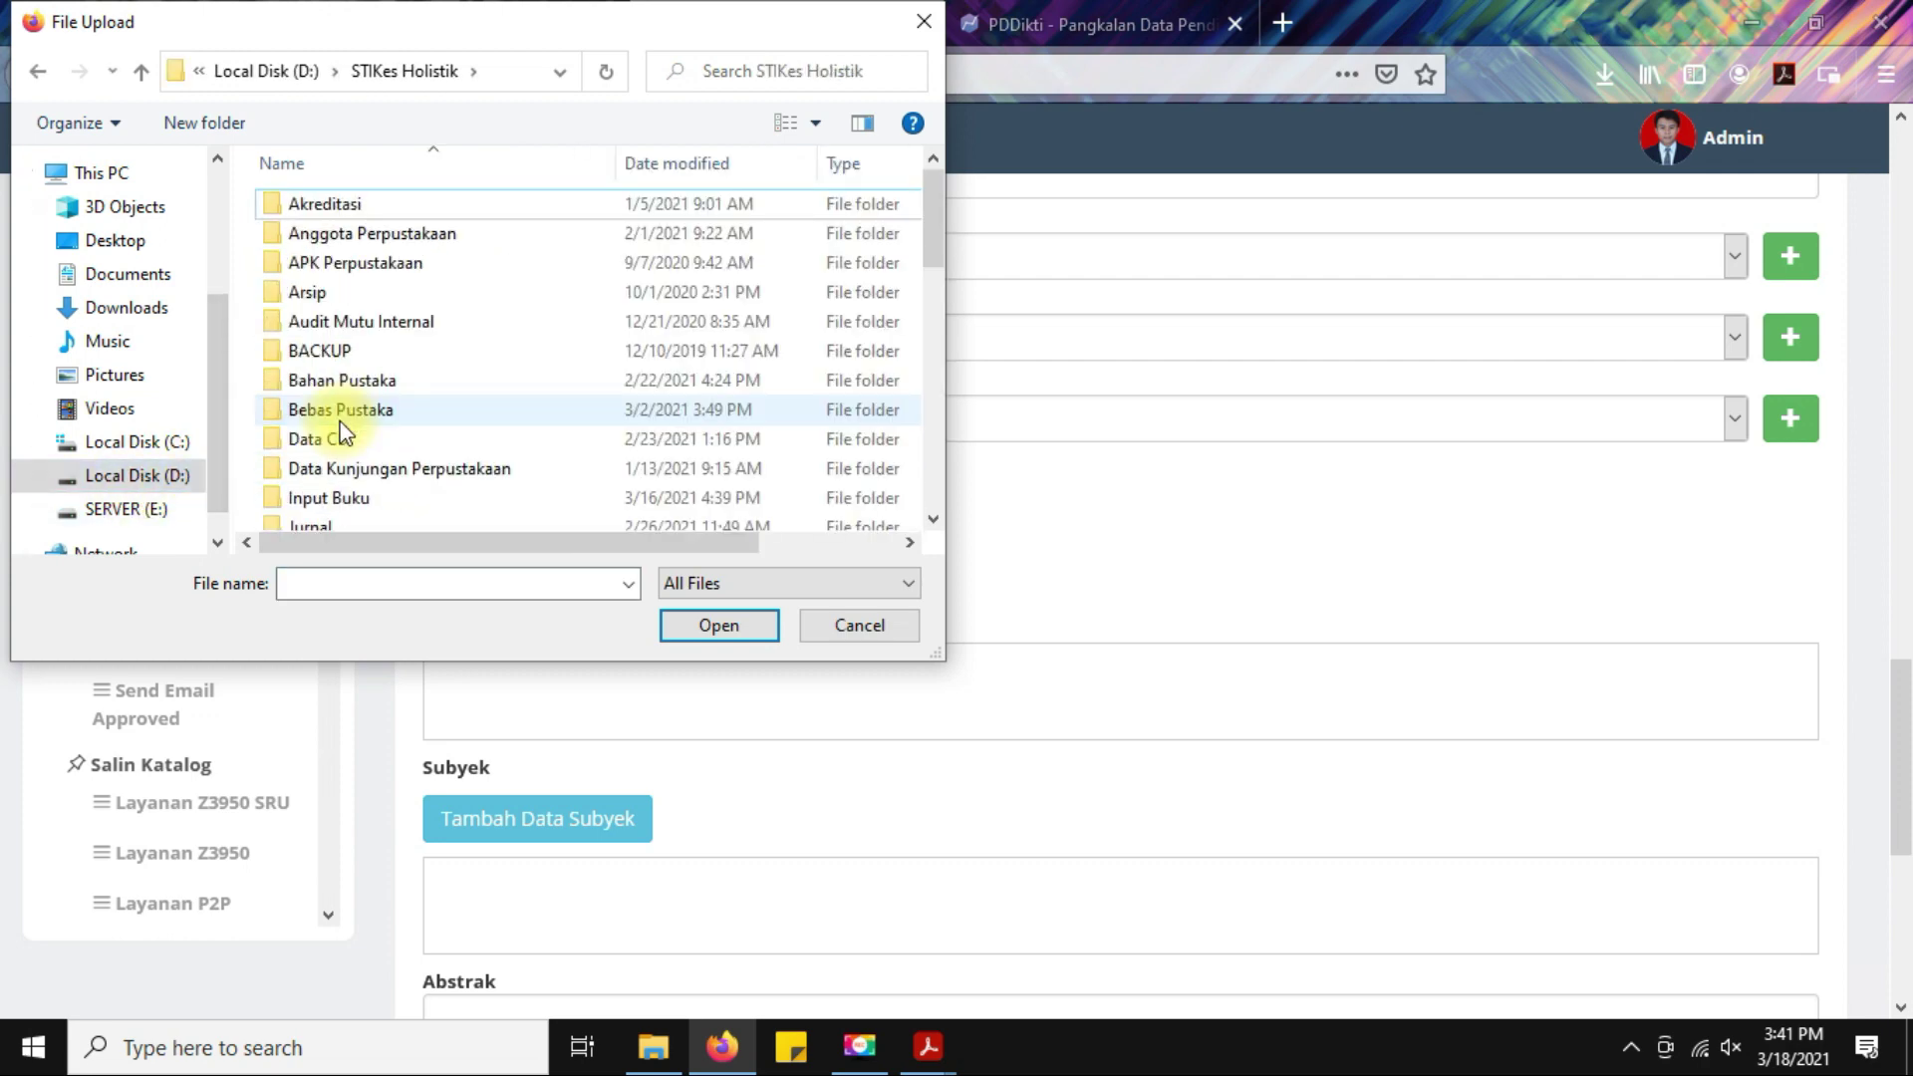
scroll(340, 431, "down", 2)
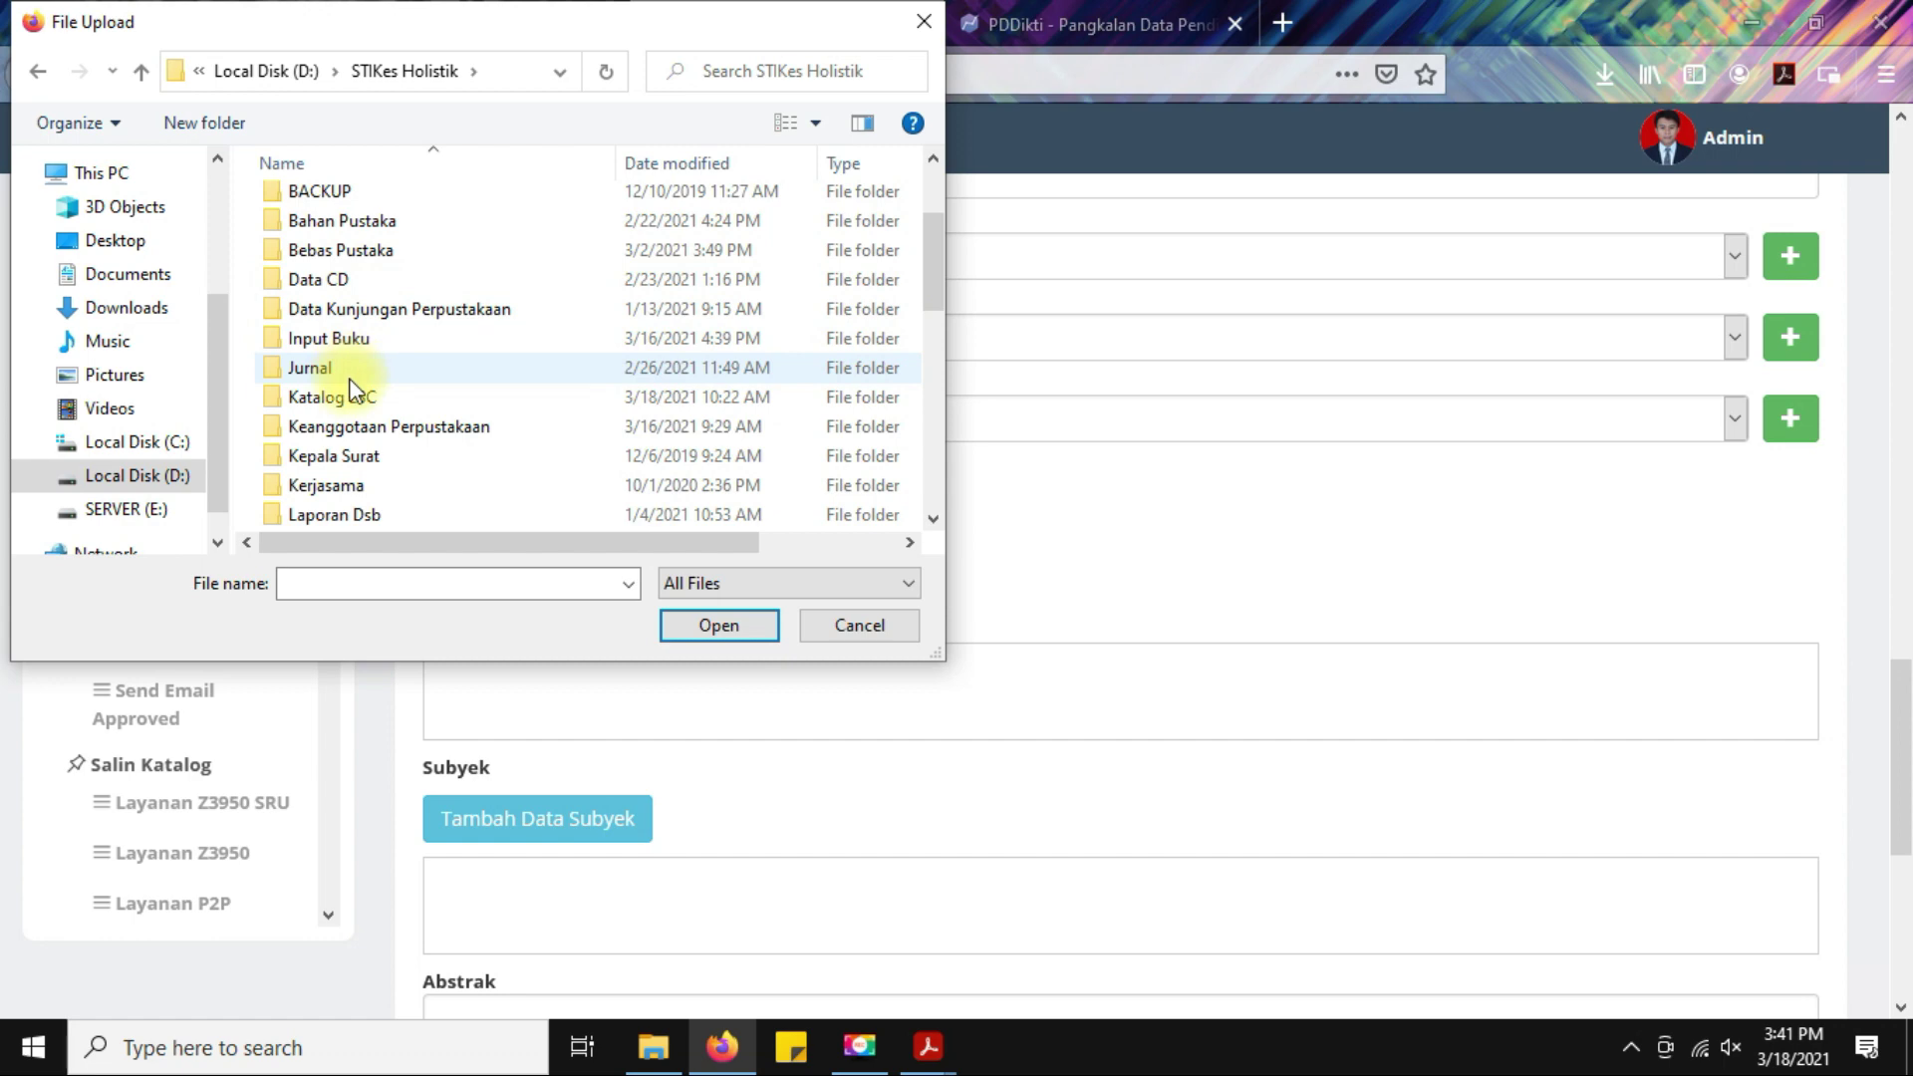
double_click(349, 280)
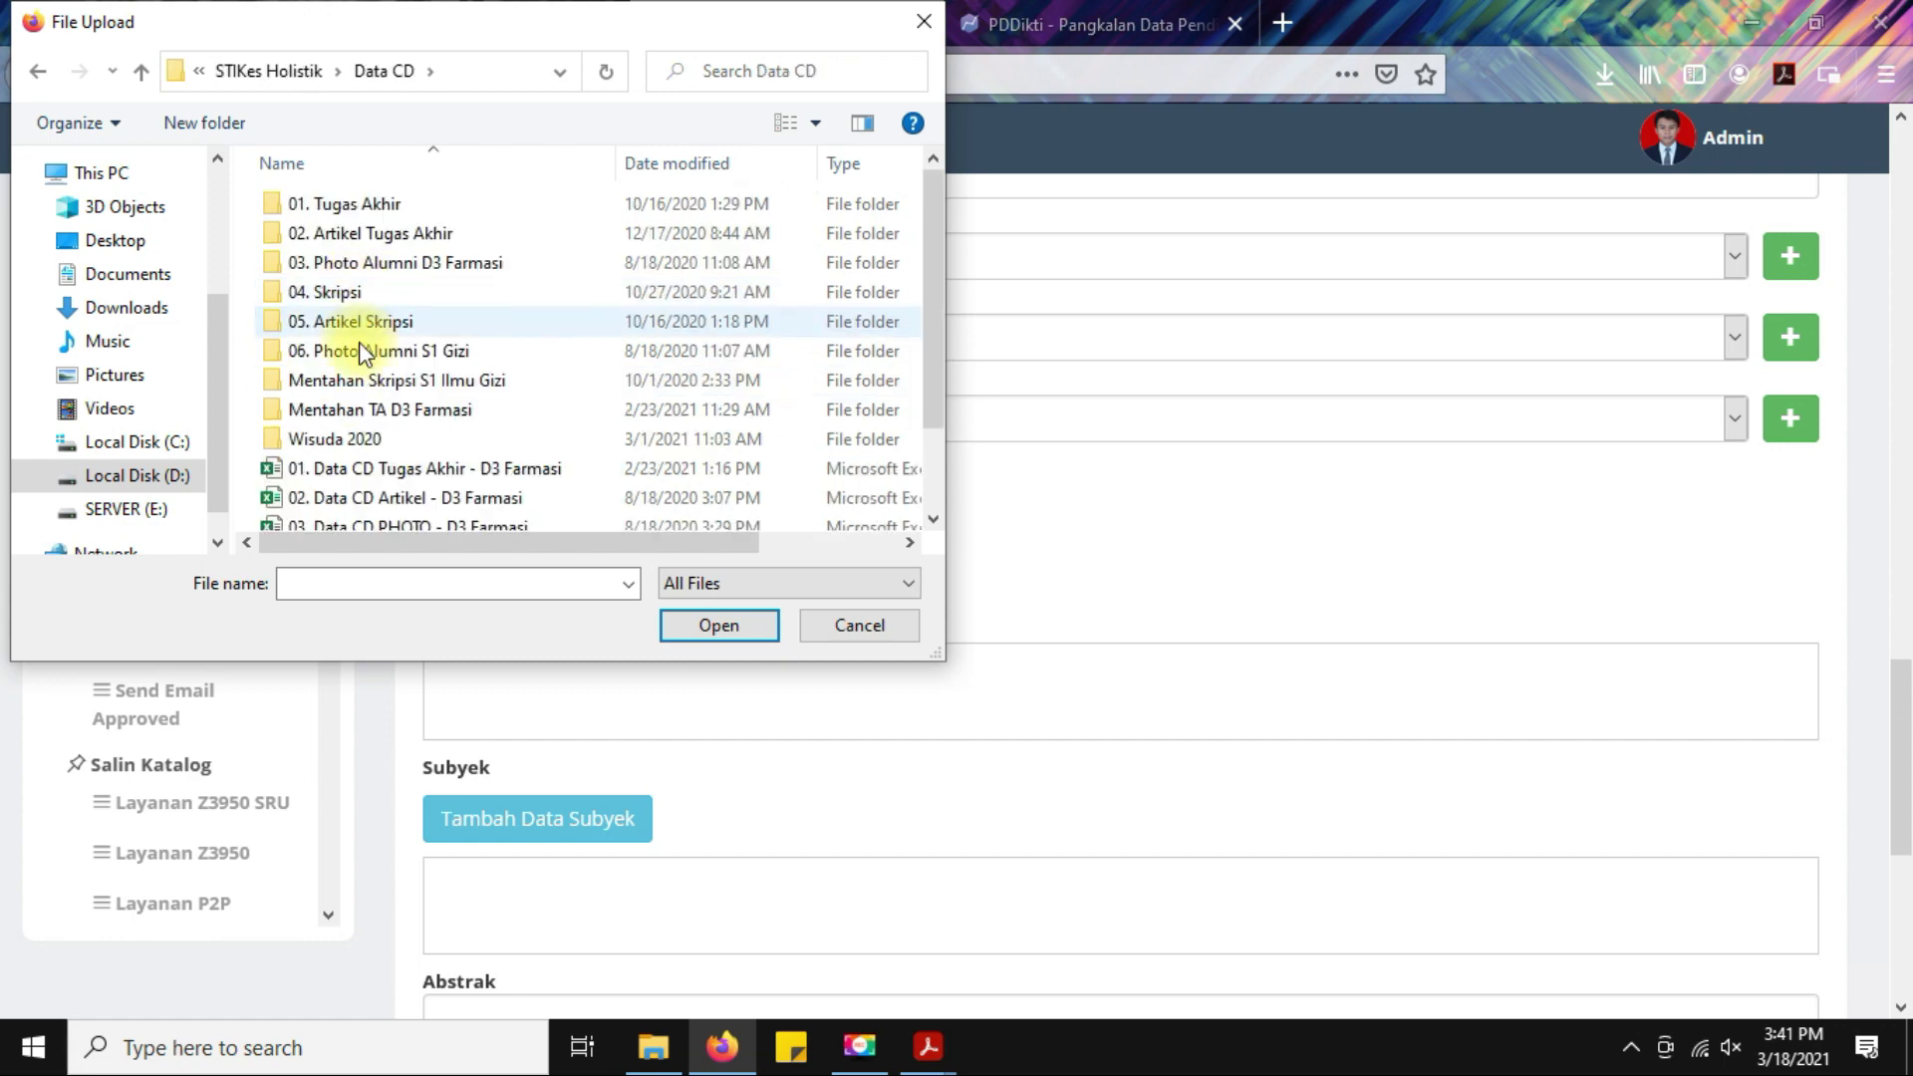
double_click(362, 438)
double_click(317, 233)
double_click(329, 215)
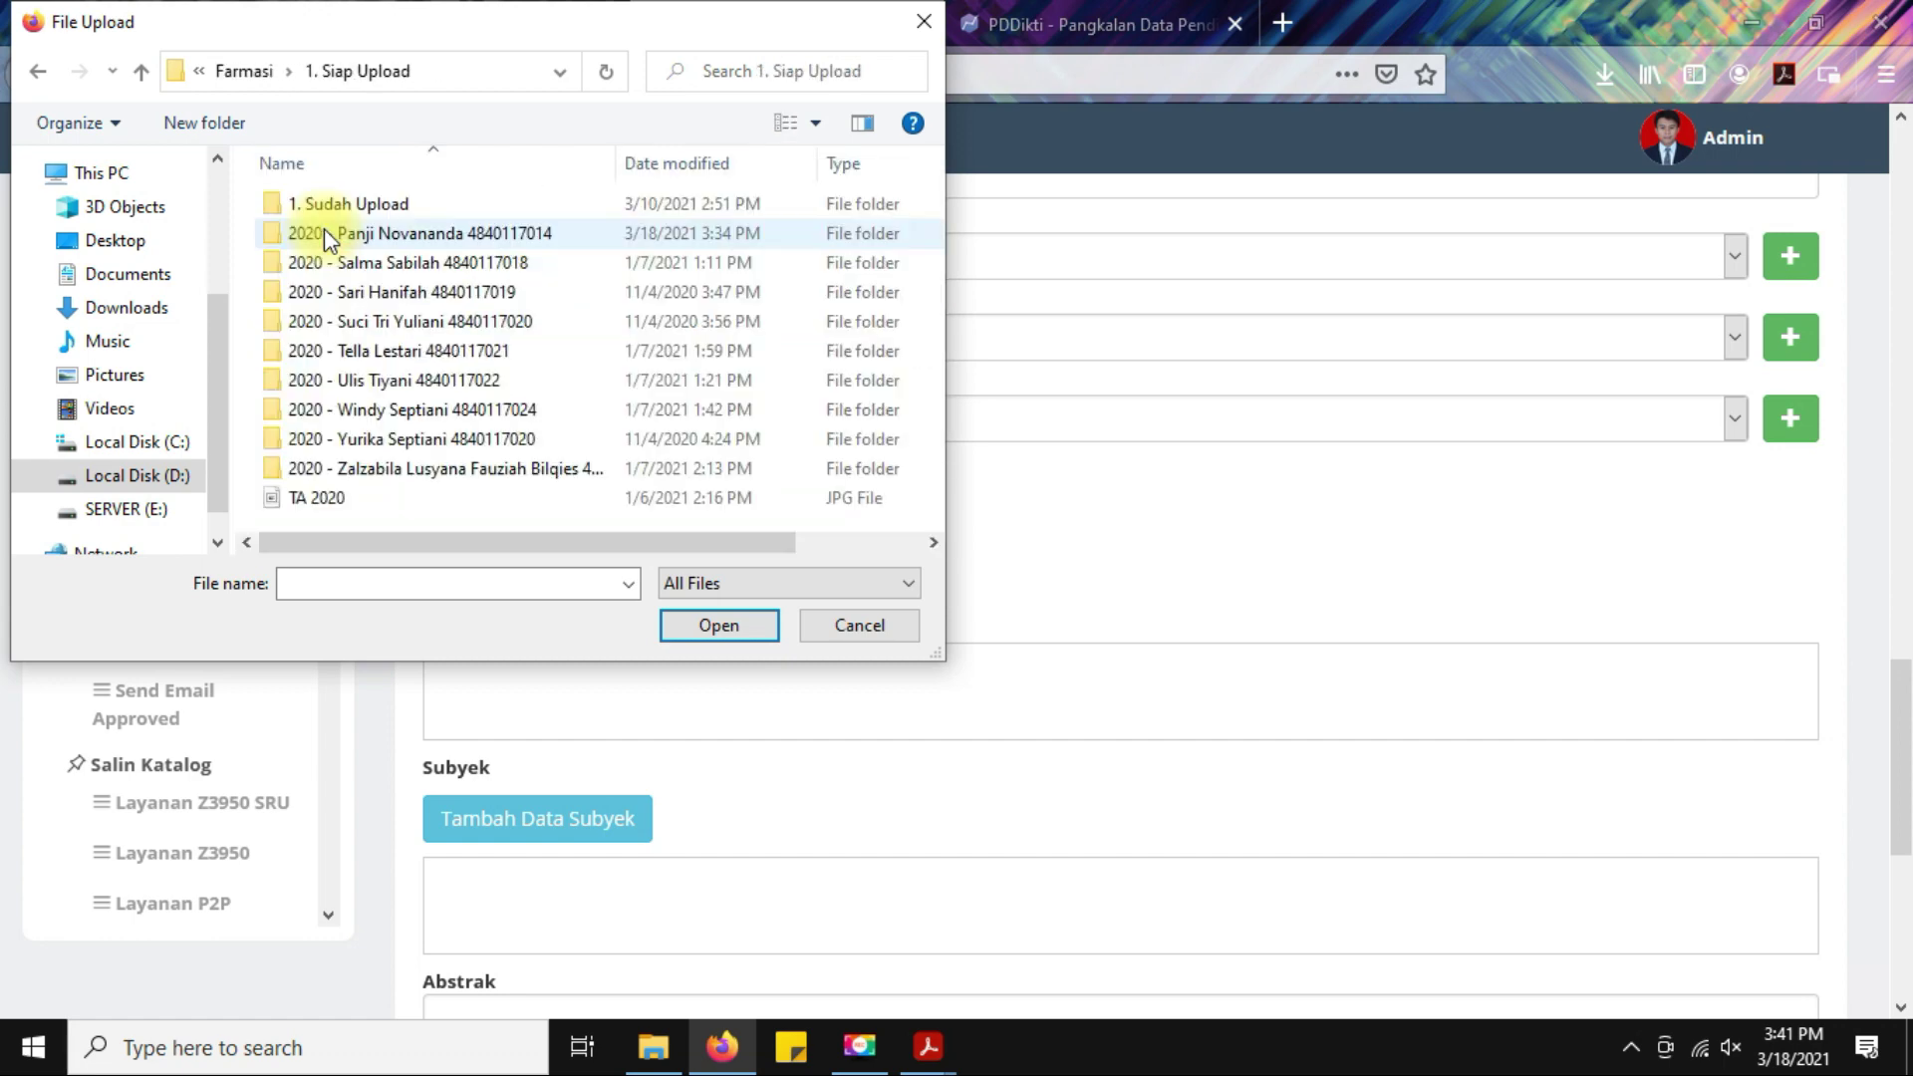
Switch the folder to medium icons and choose TA 2020 as the record image.
scroll(399, 329, "right", 1)
scroll(442, 406, "left", 1)
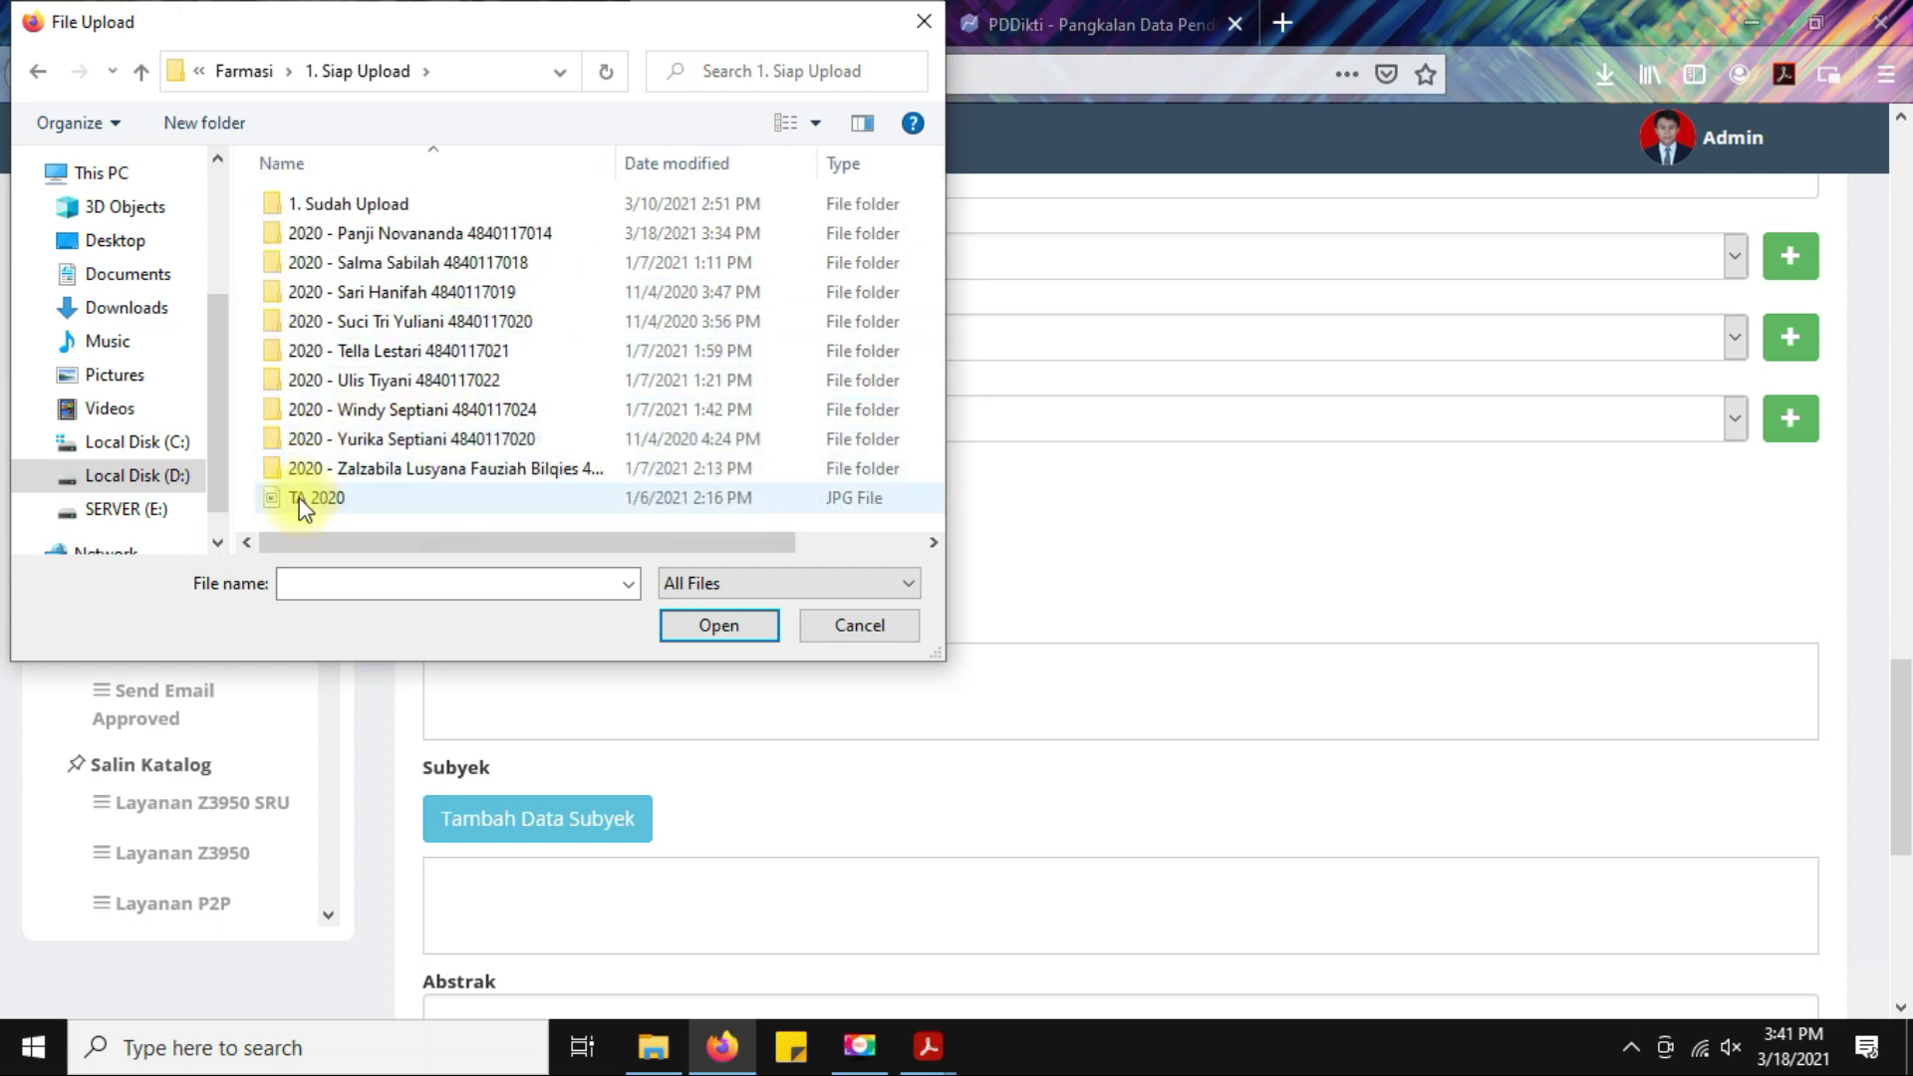
left_click(813, 124)
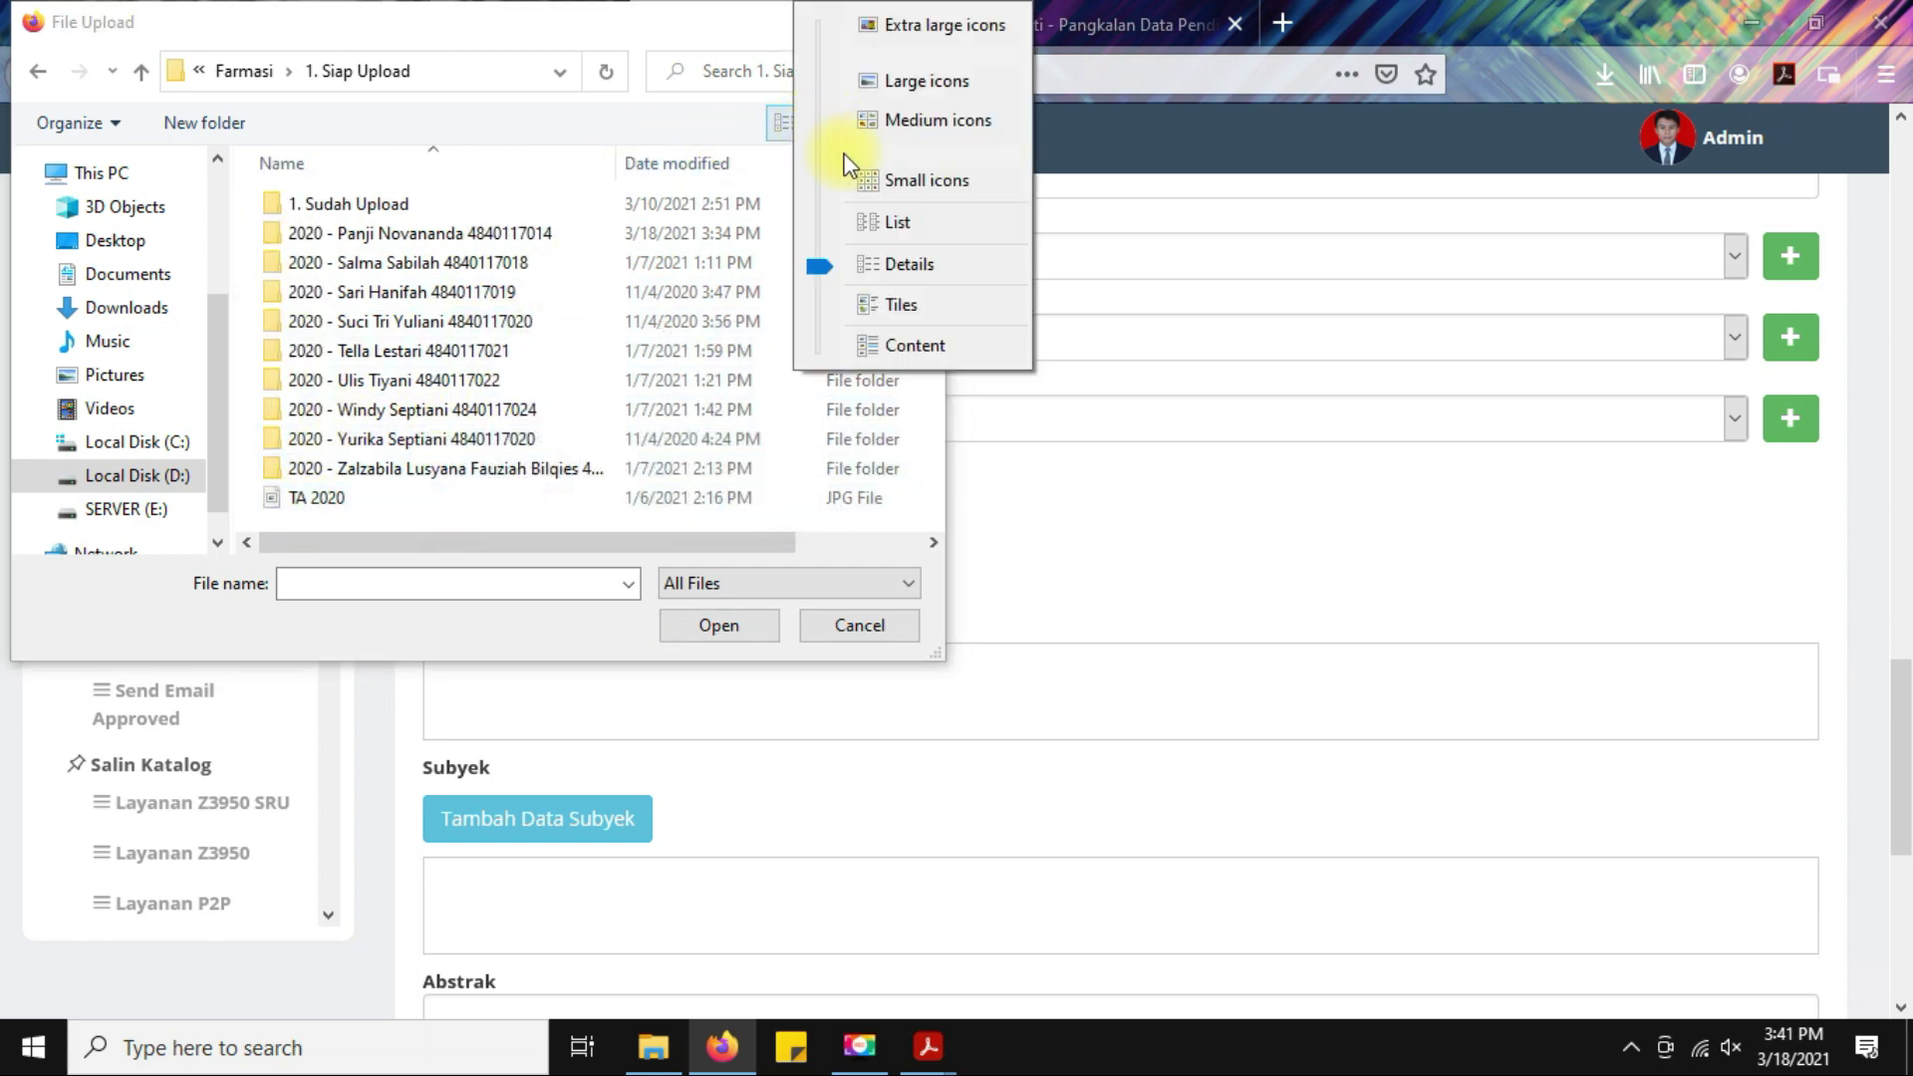
left_click(908, 121)
left_click(806, 353)
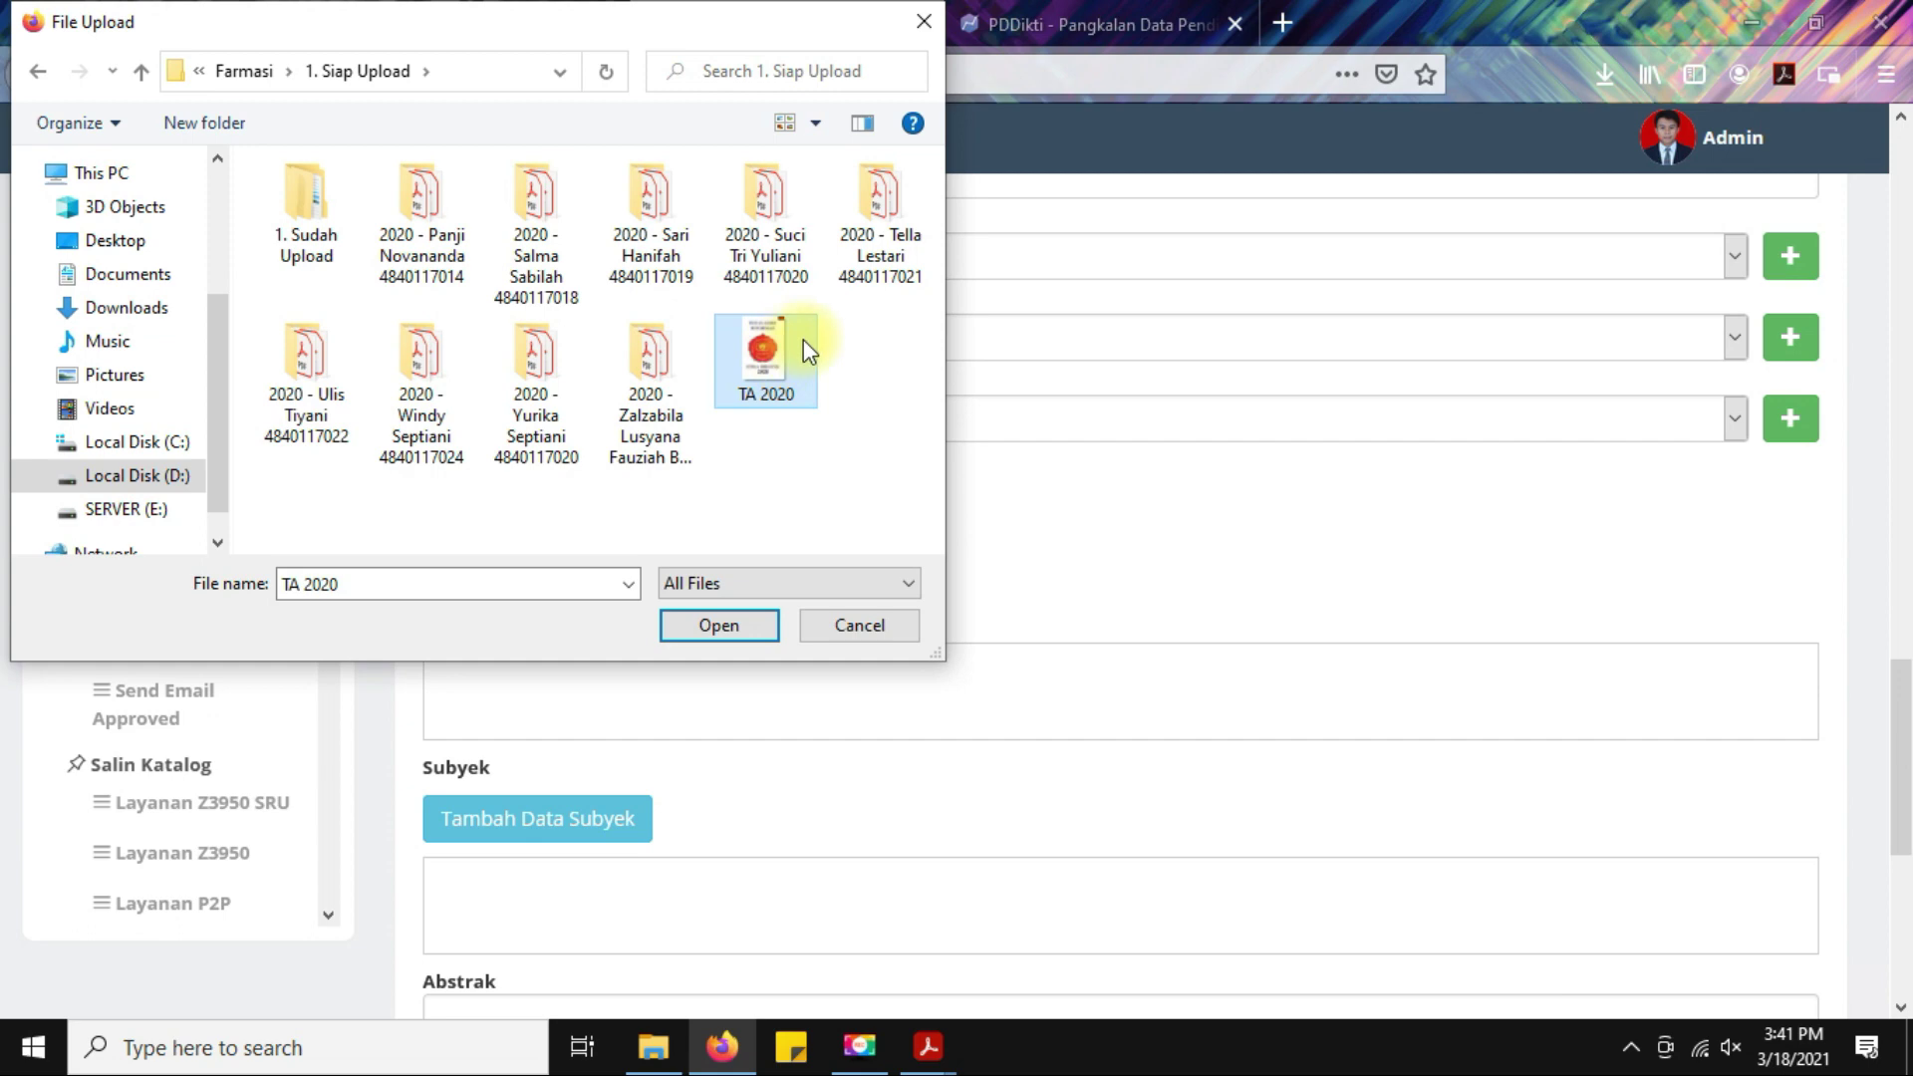
double_click(778, 371)
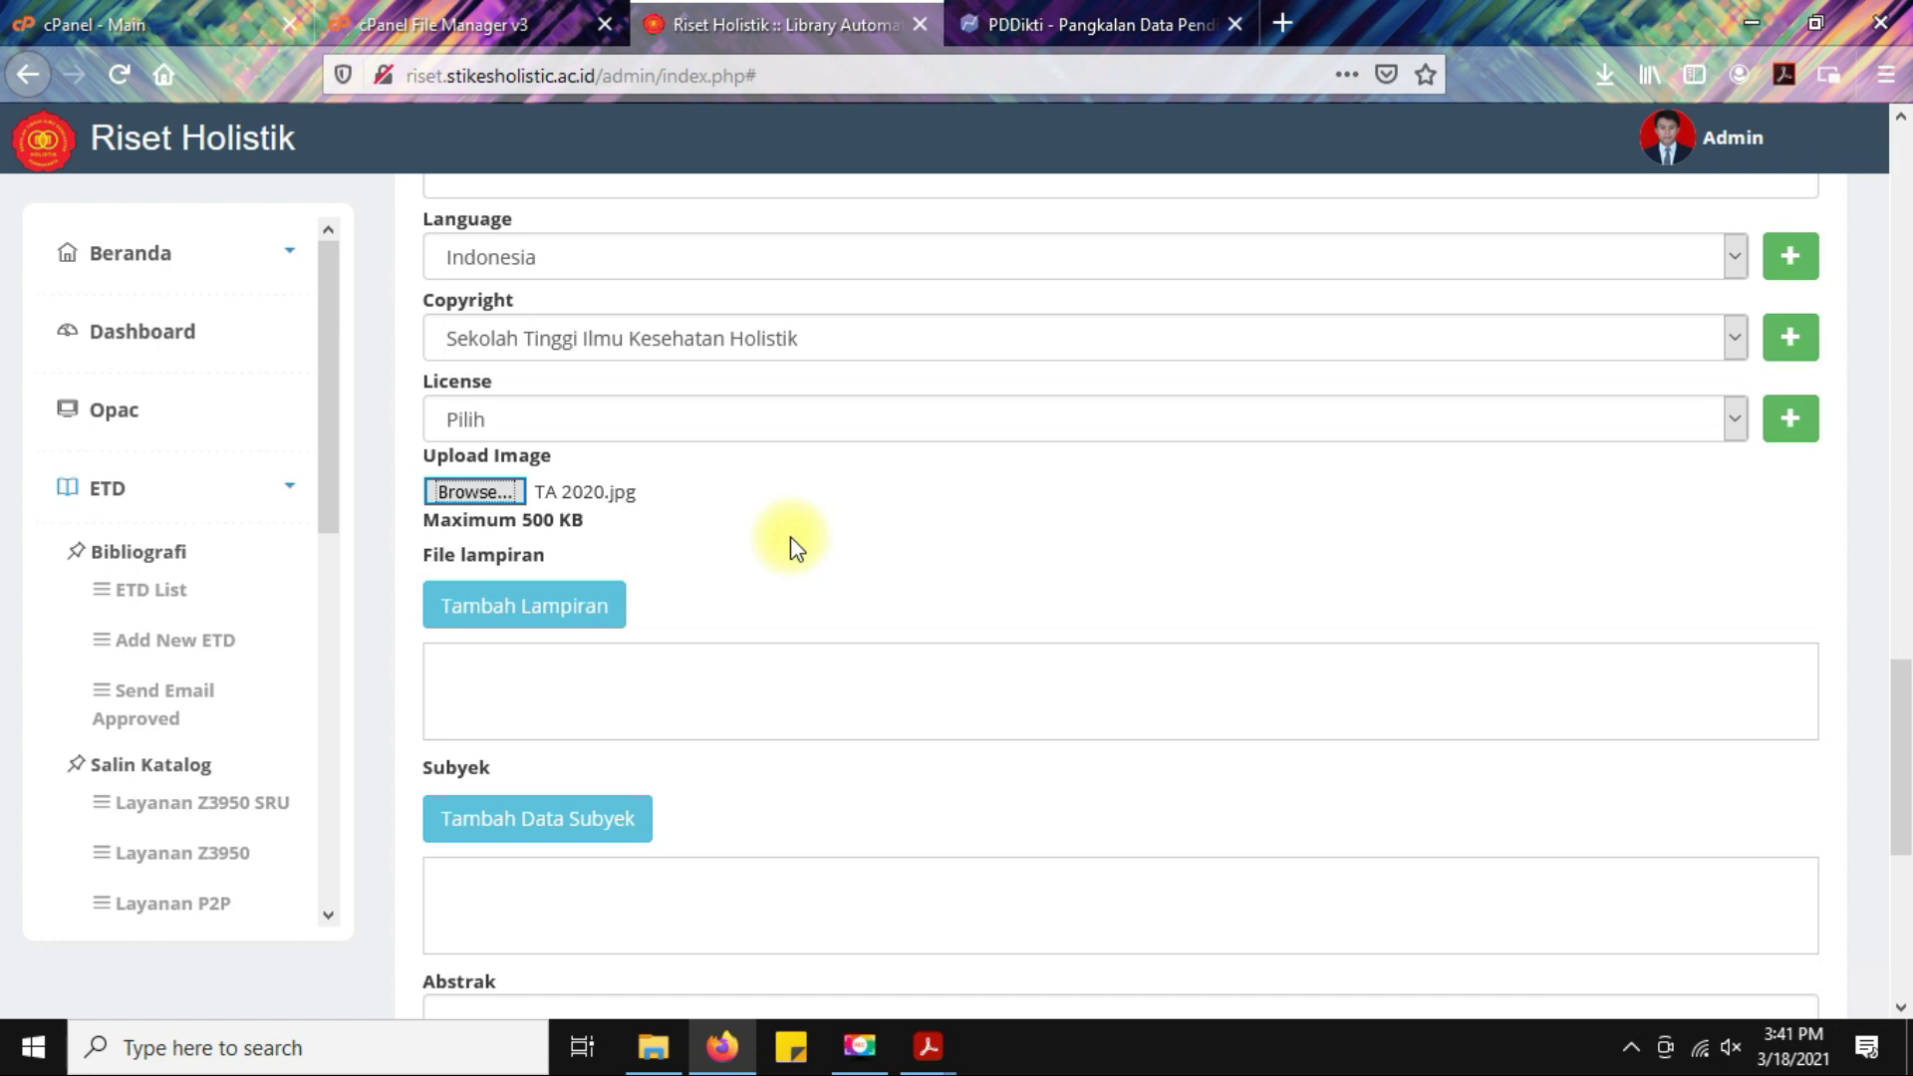
Start a new file attachment and title it Cover.
scroll(791, 536, "down", 2)
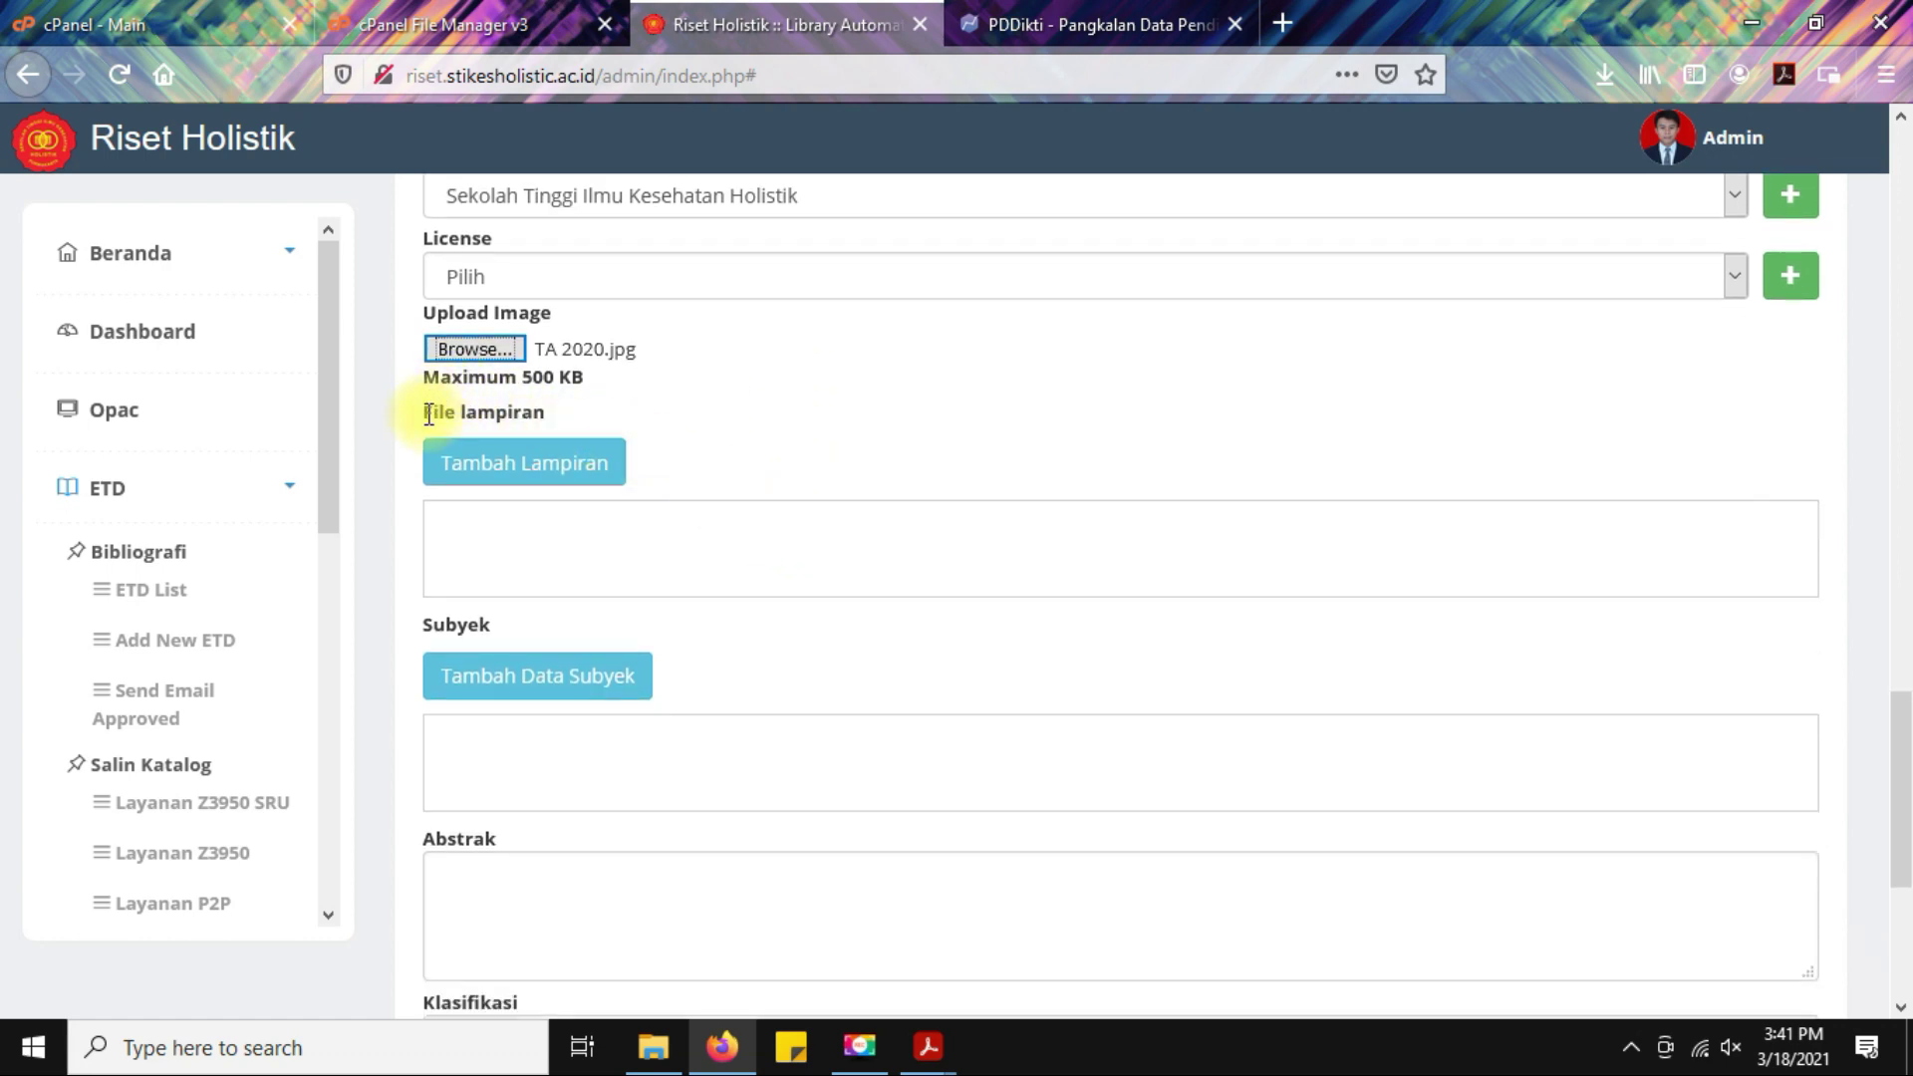
left_click_drag(427, 413, 575, 423)
left_click(828, 411)
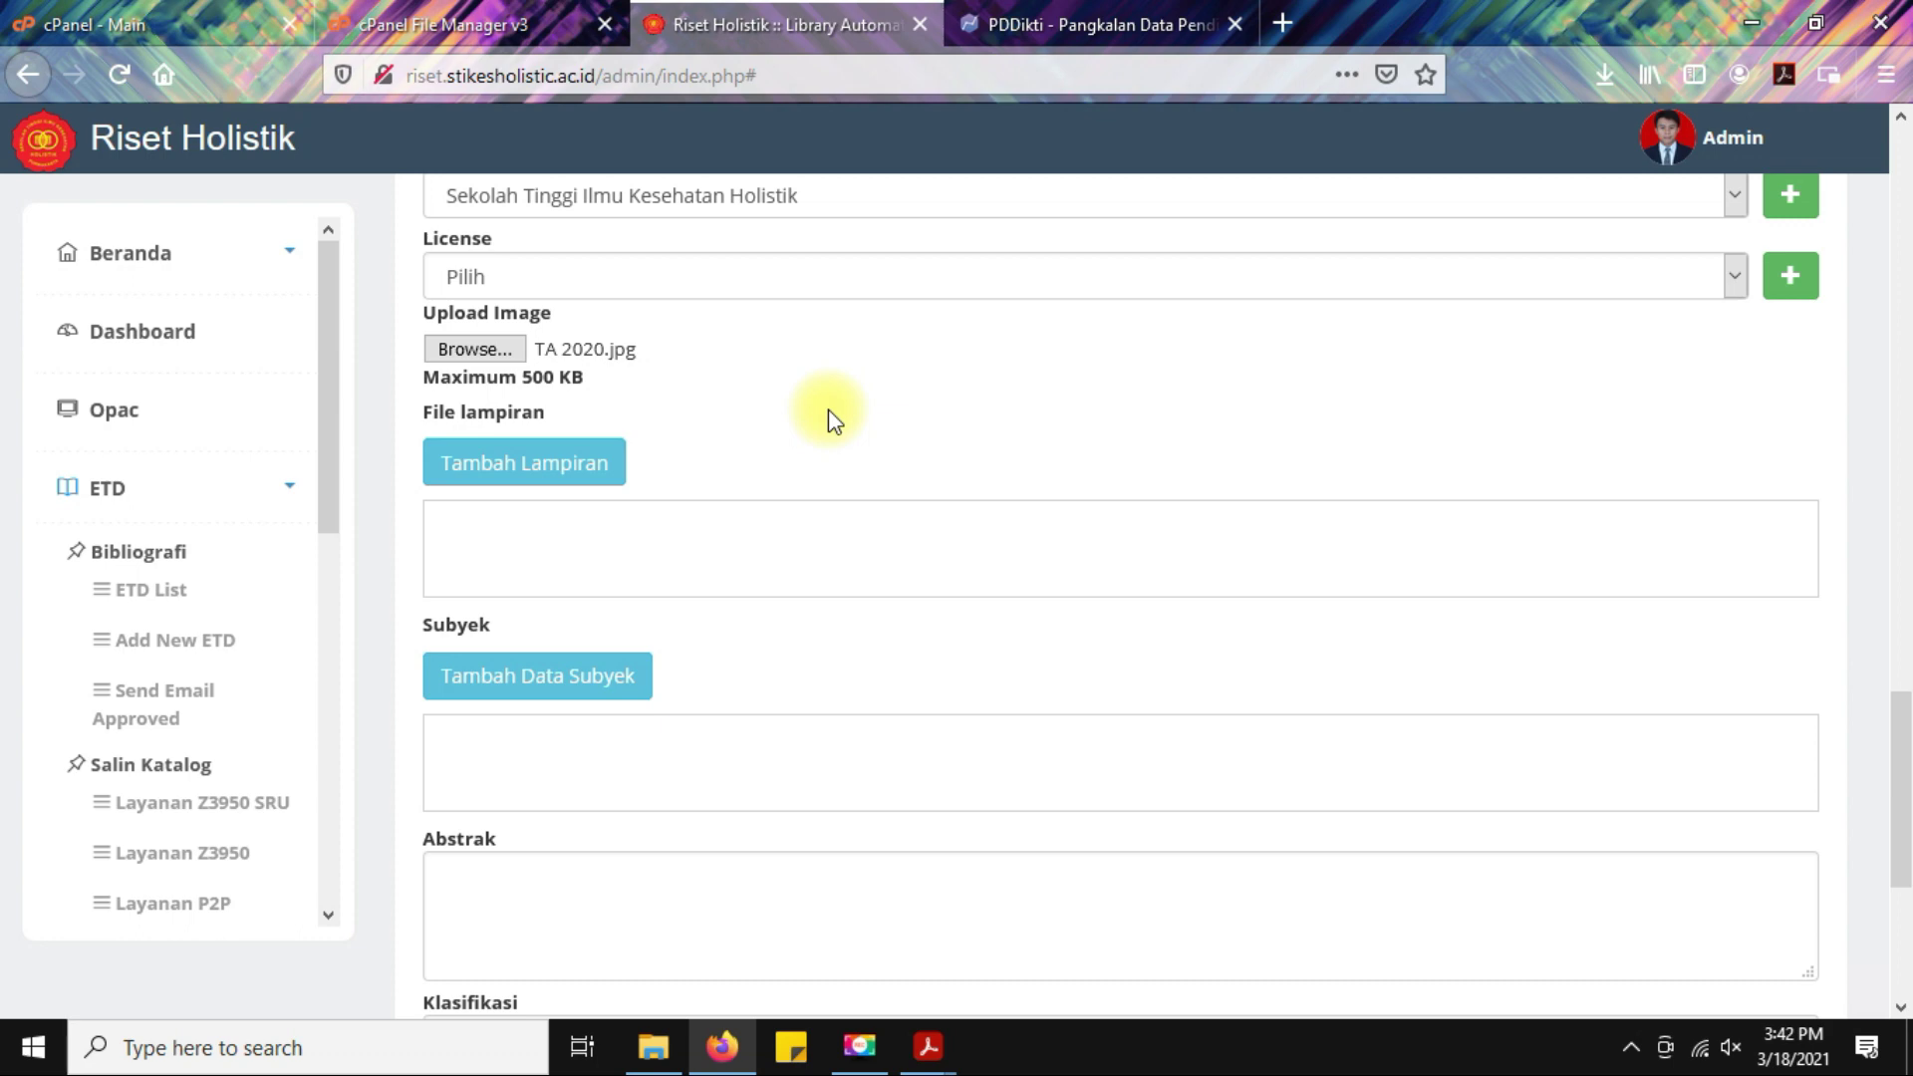
left_click(538, 468)
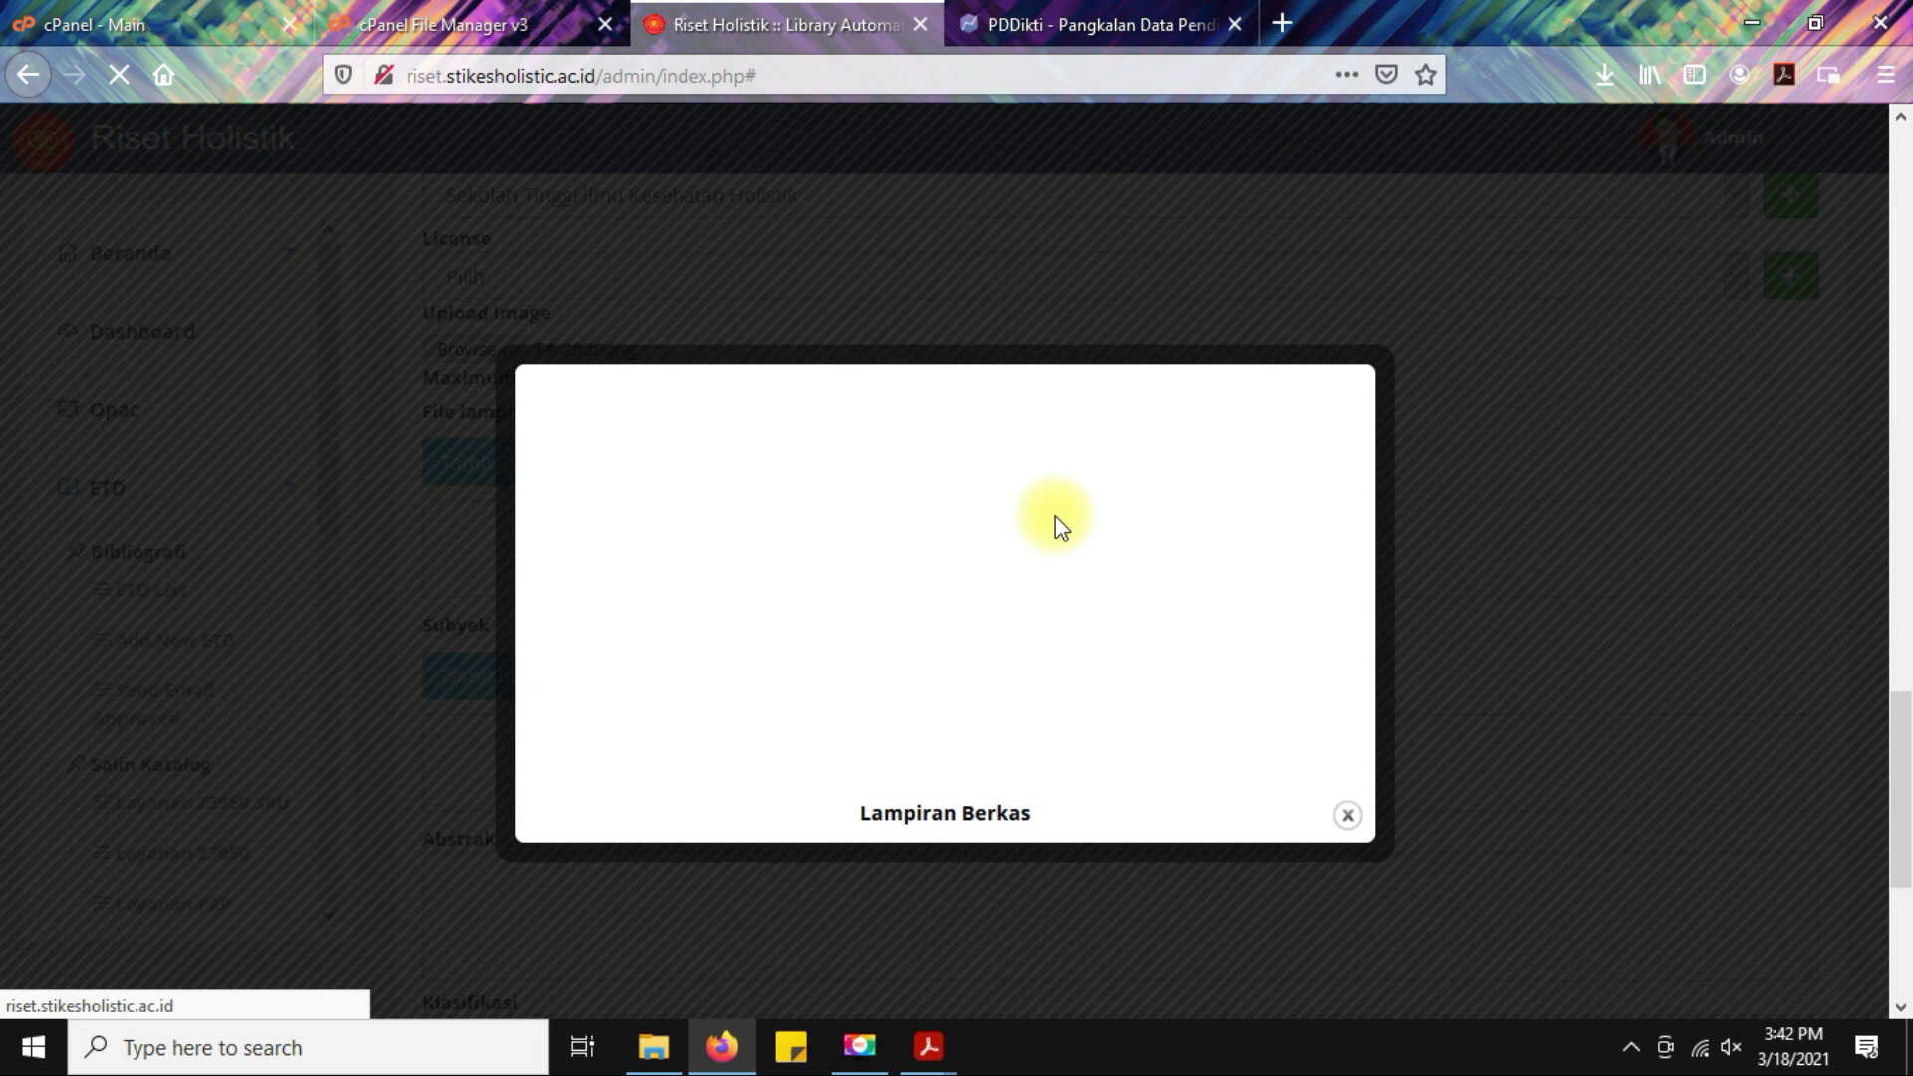
left_click(980, 516)
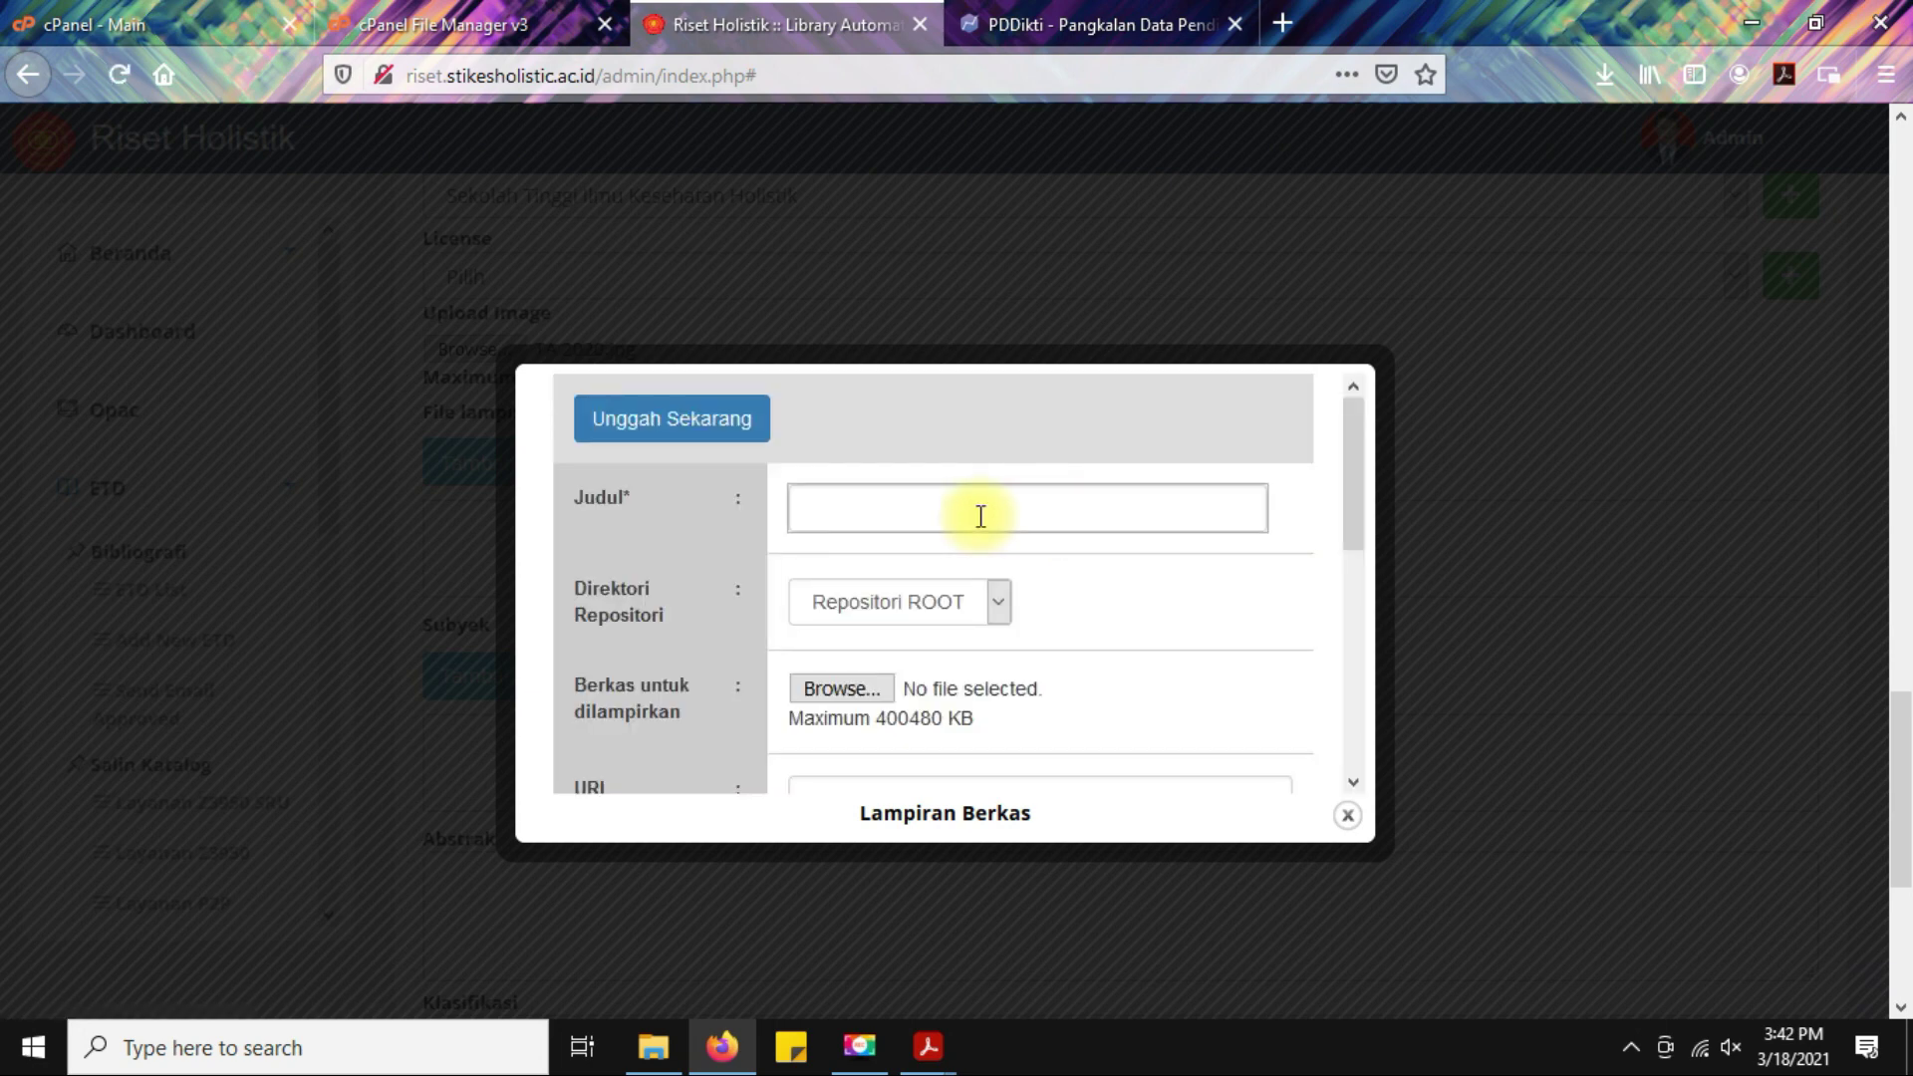
type("Cover")
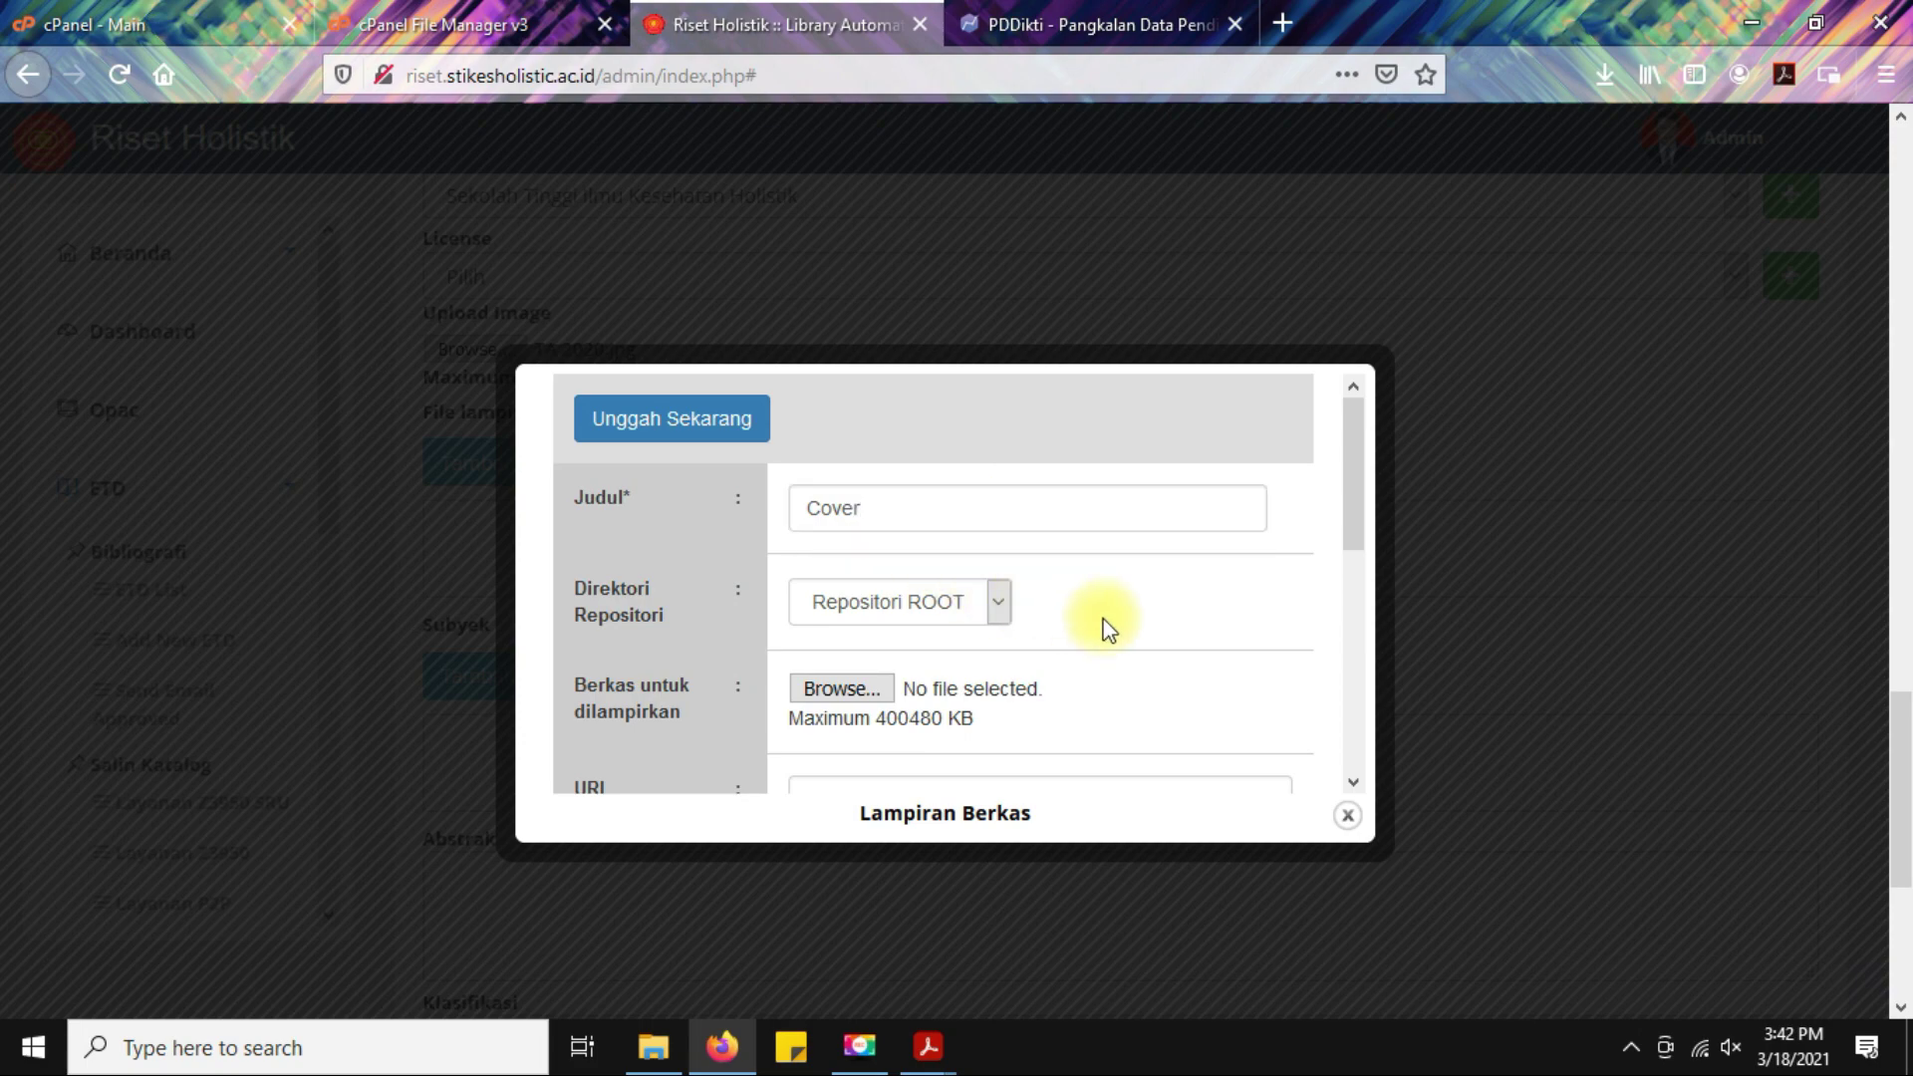
Select the Cover PDF from the thesis author's folder, upload it, and dismiss the success message.
left_click(857, 689)
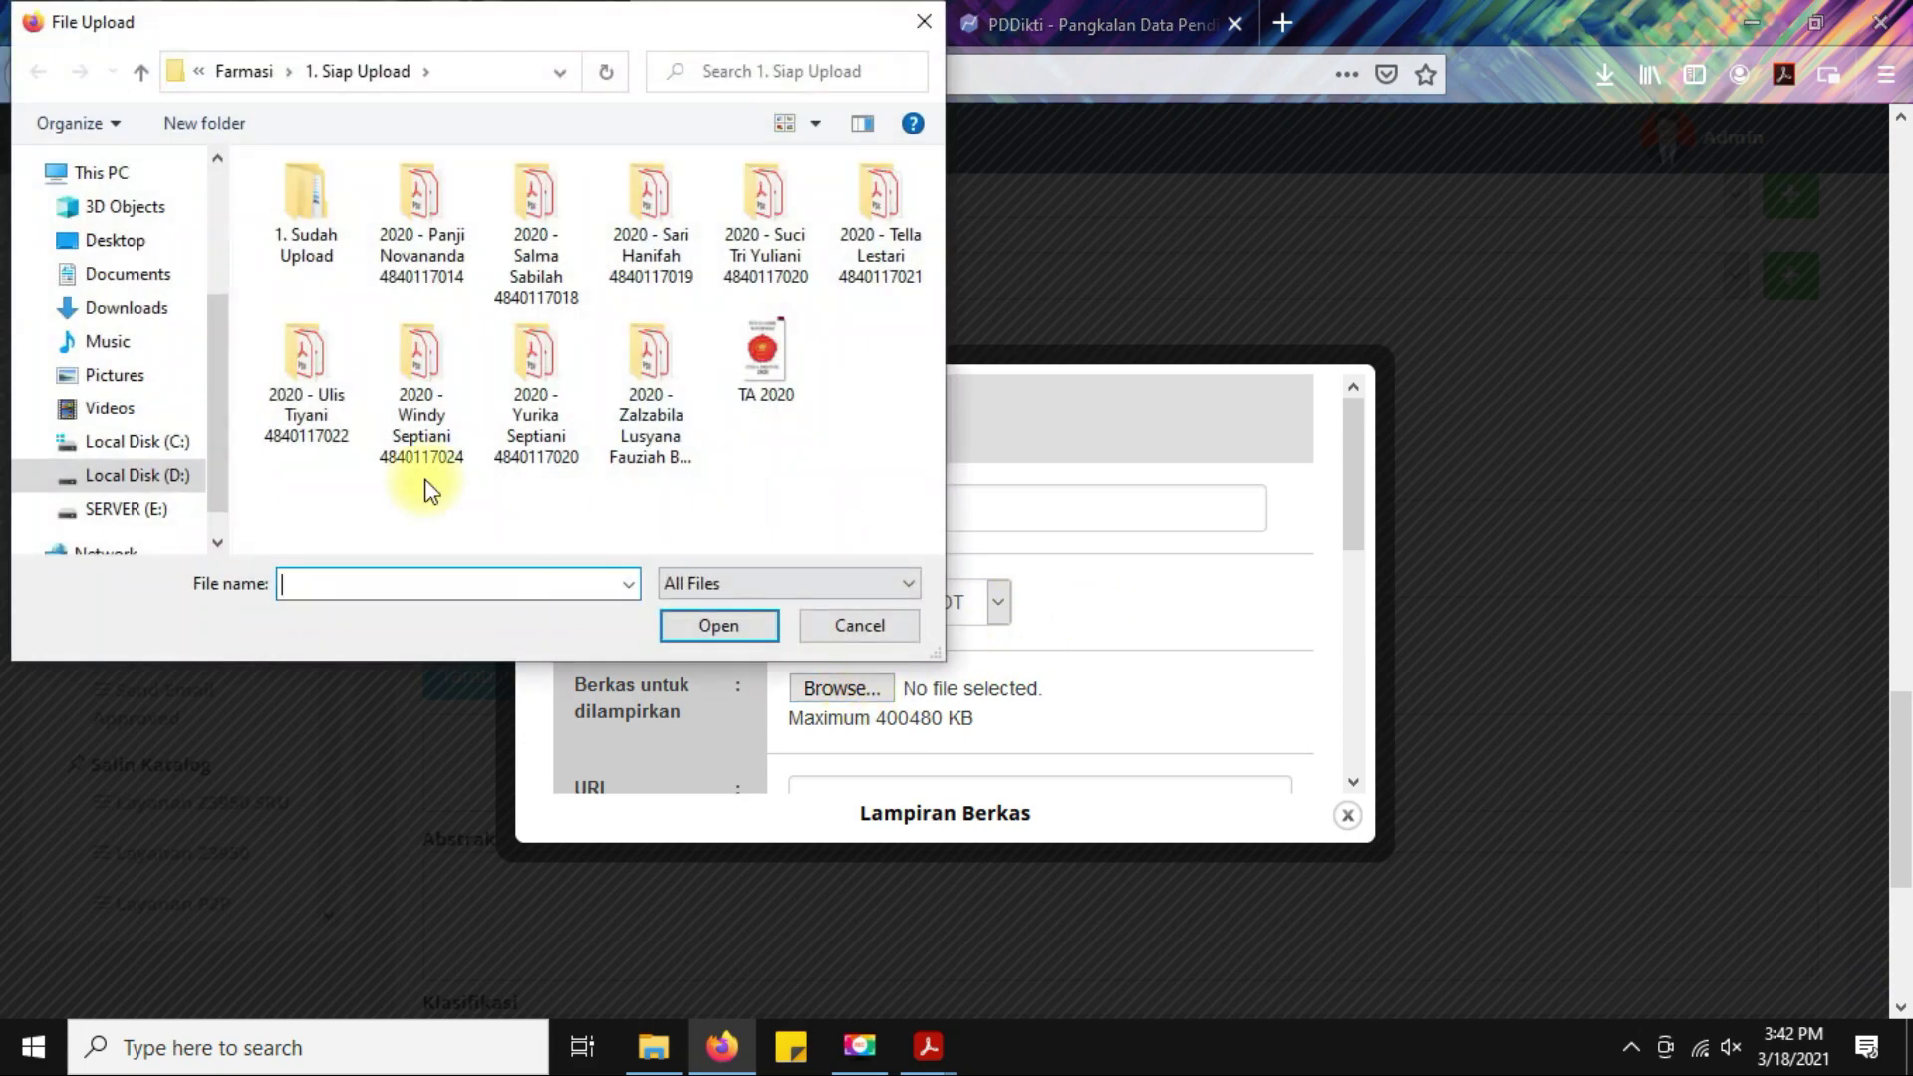
double_click(433, 201)
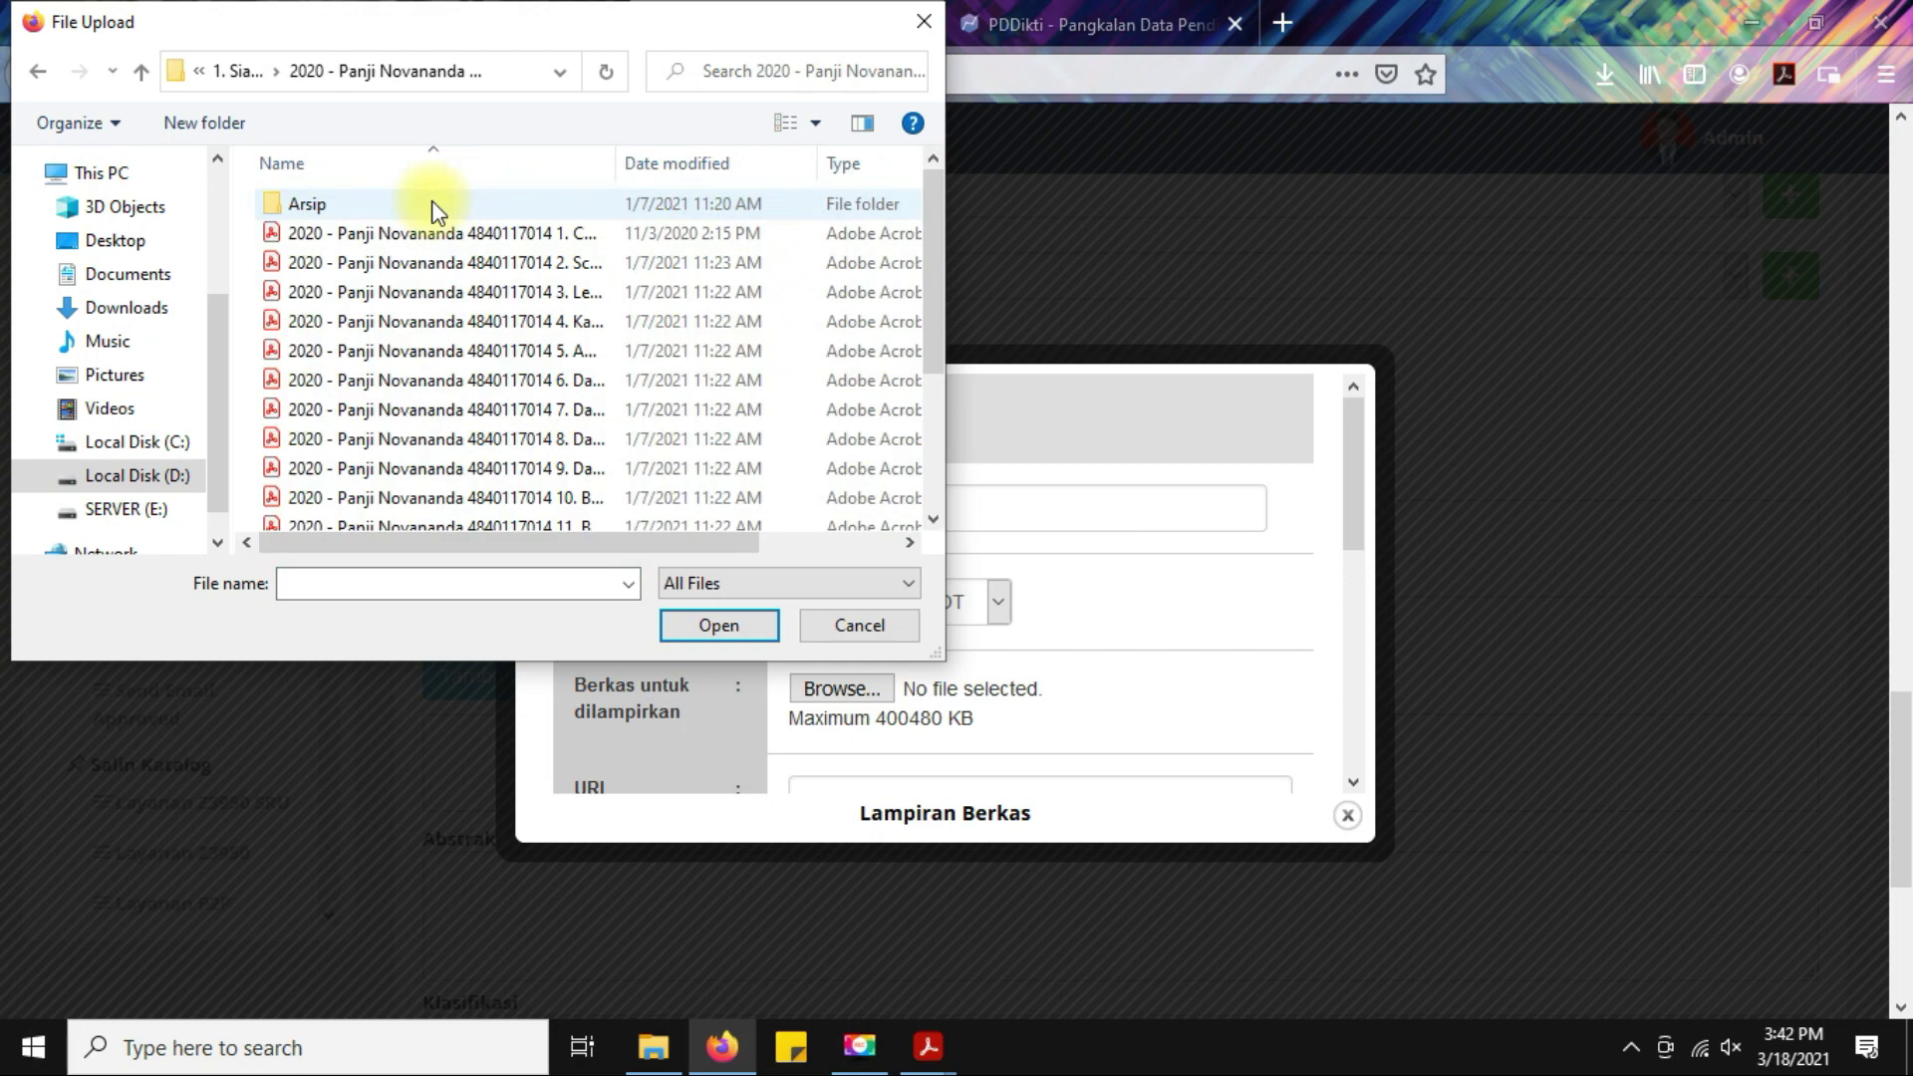
left_click_drag(614, 170, 810, 170)
left_click(559, 236)
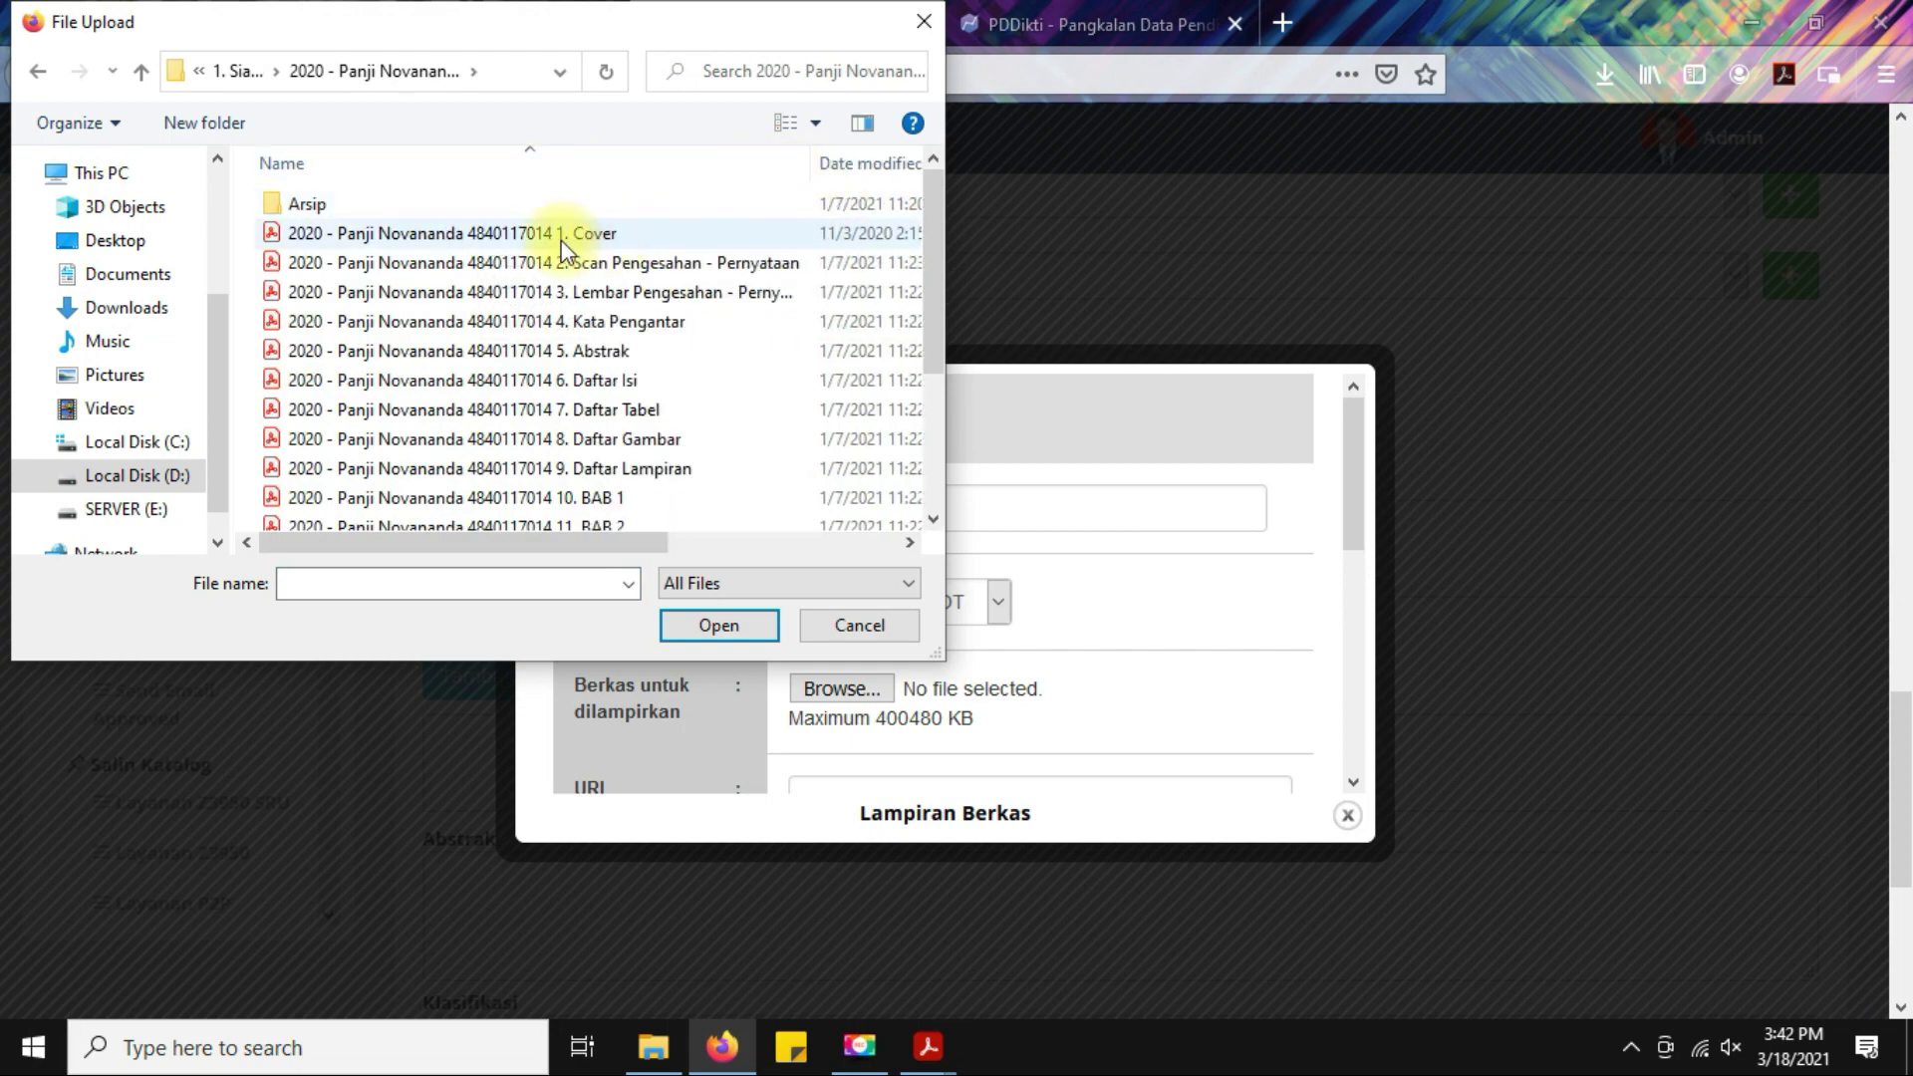
left_click(718, 626)
scroll(1085, 550, "down", 5)
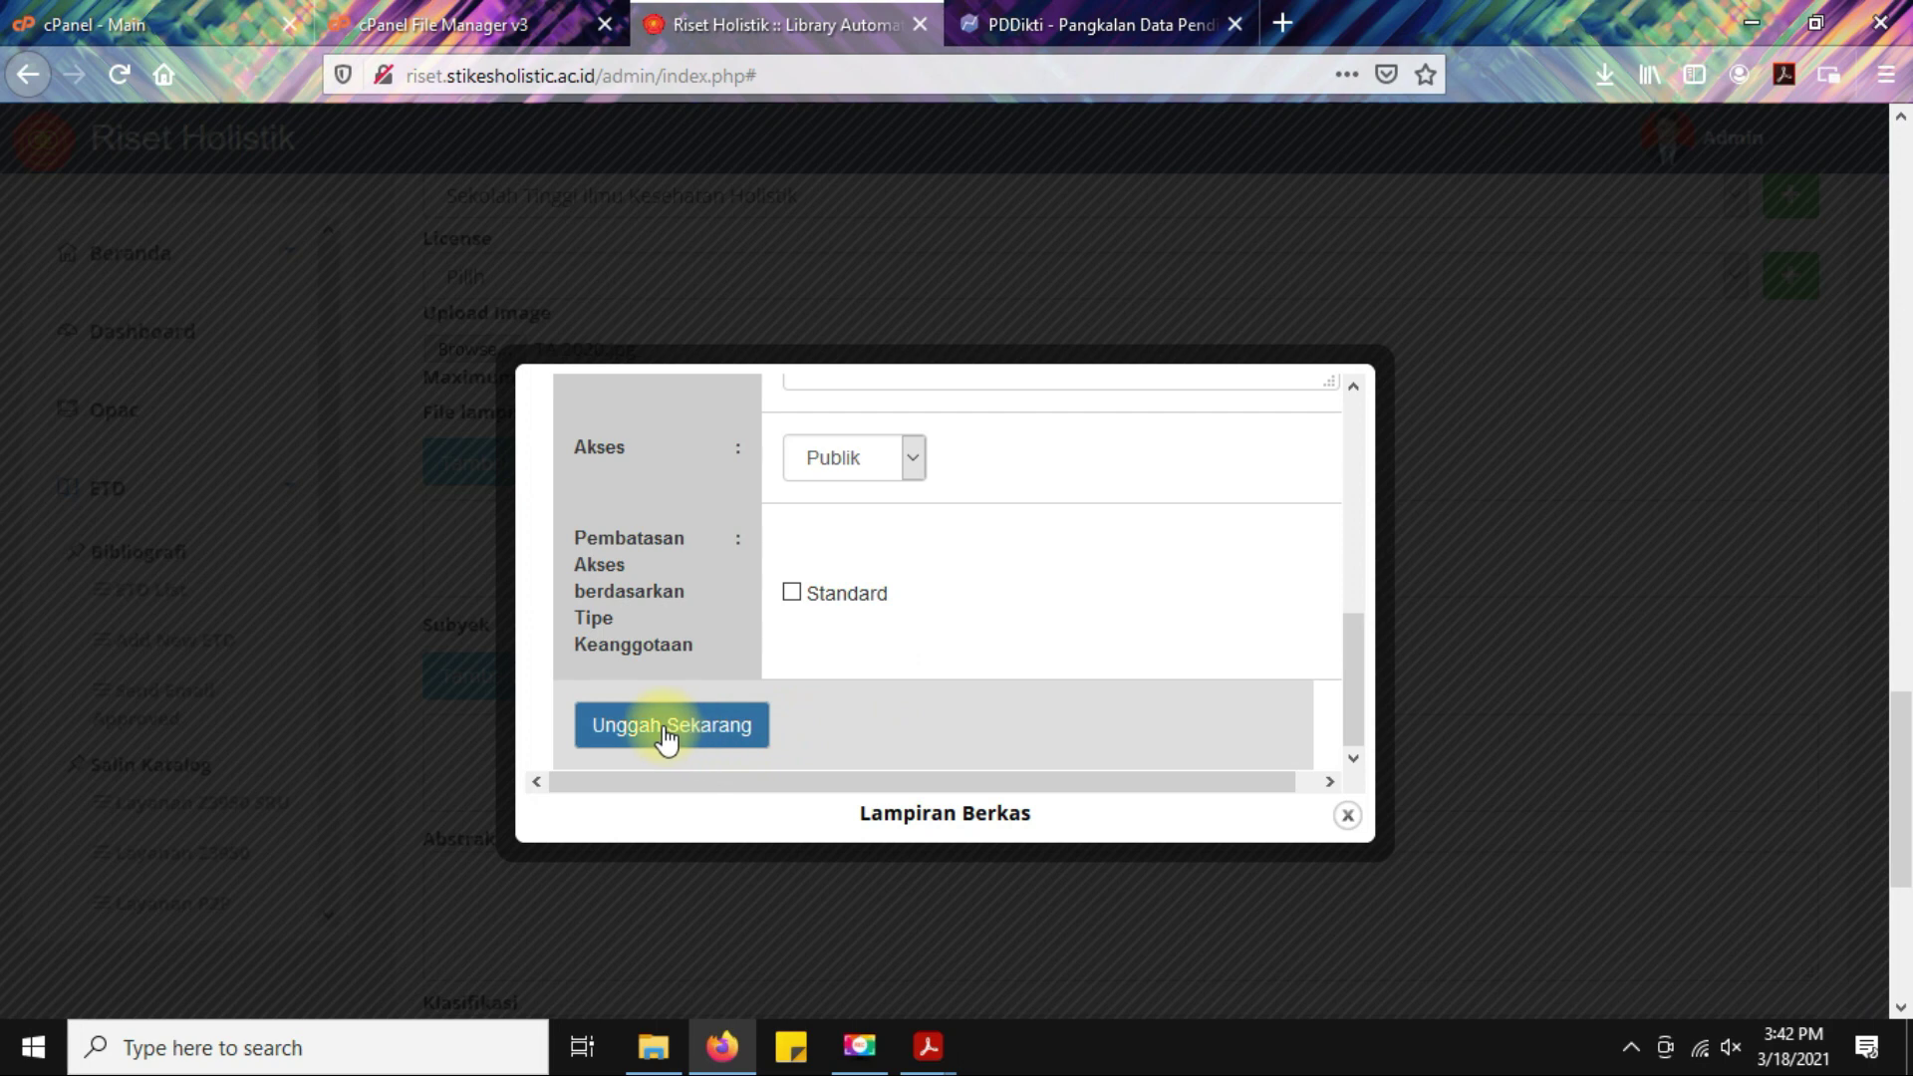
left_click(668, 728)
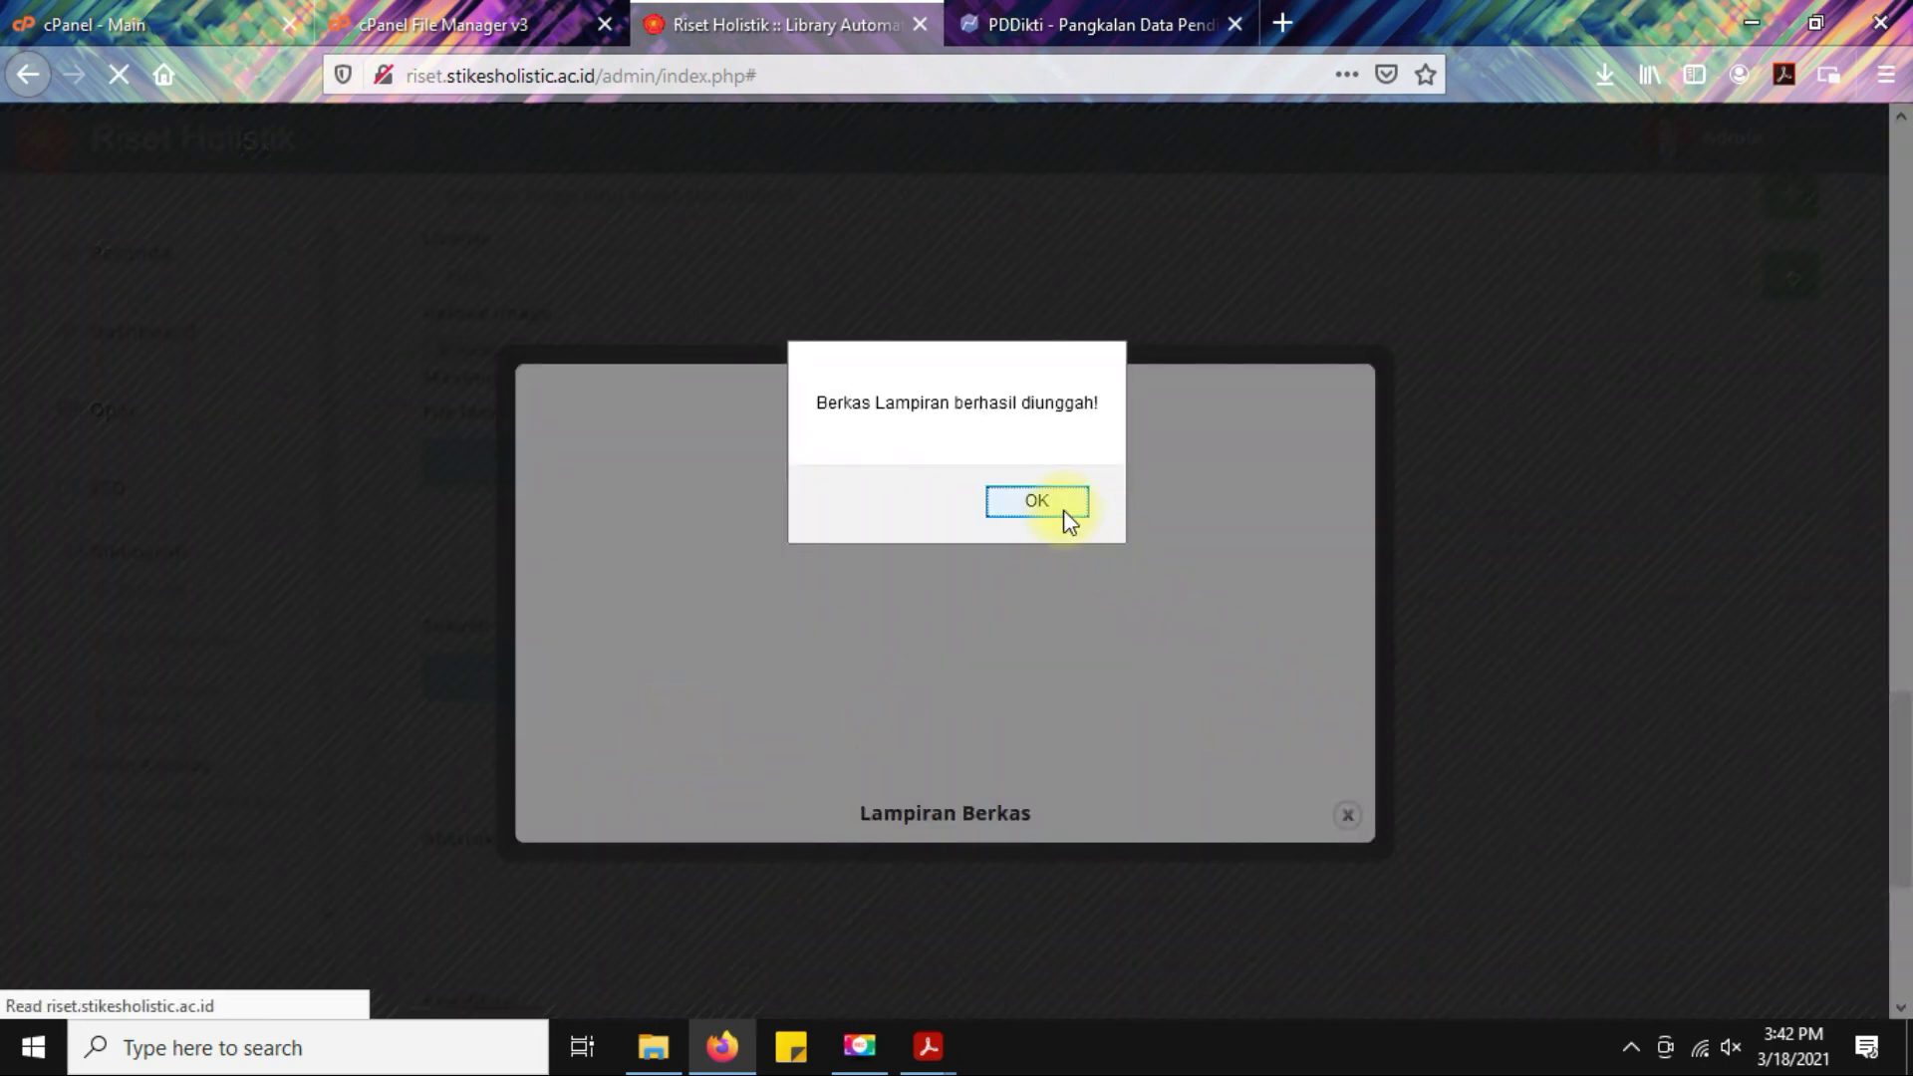
left_click(1038, 502)
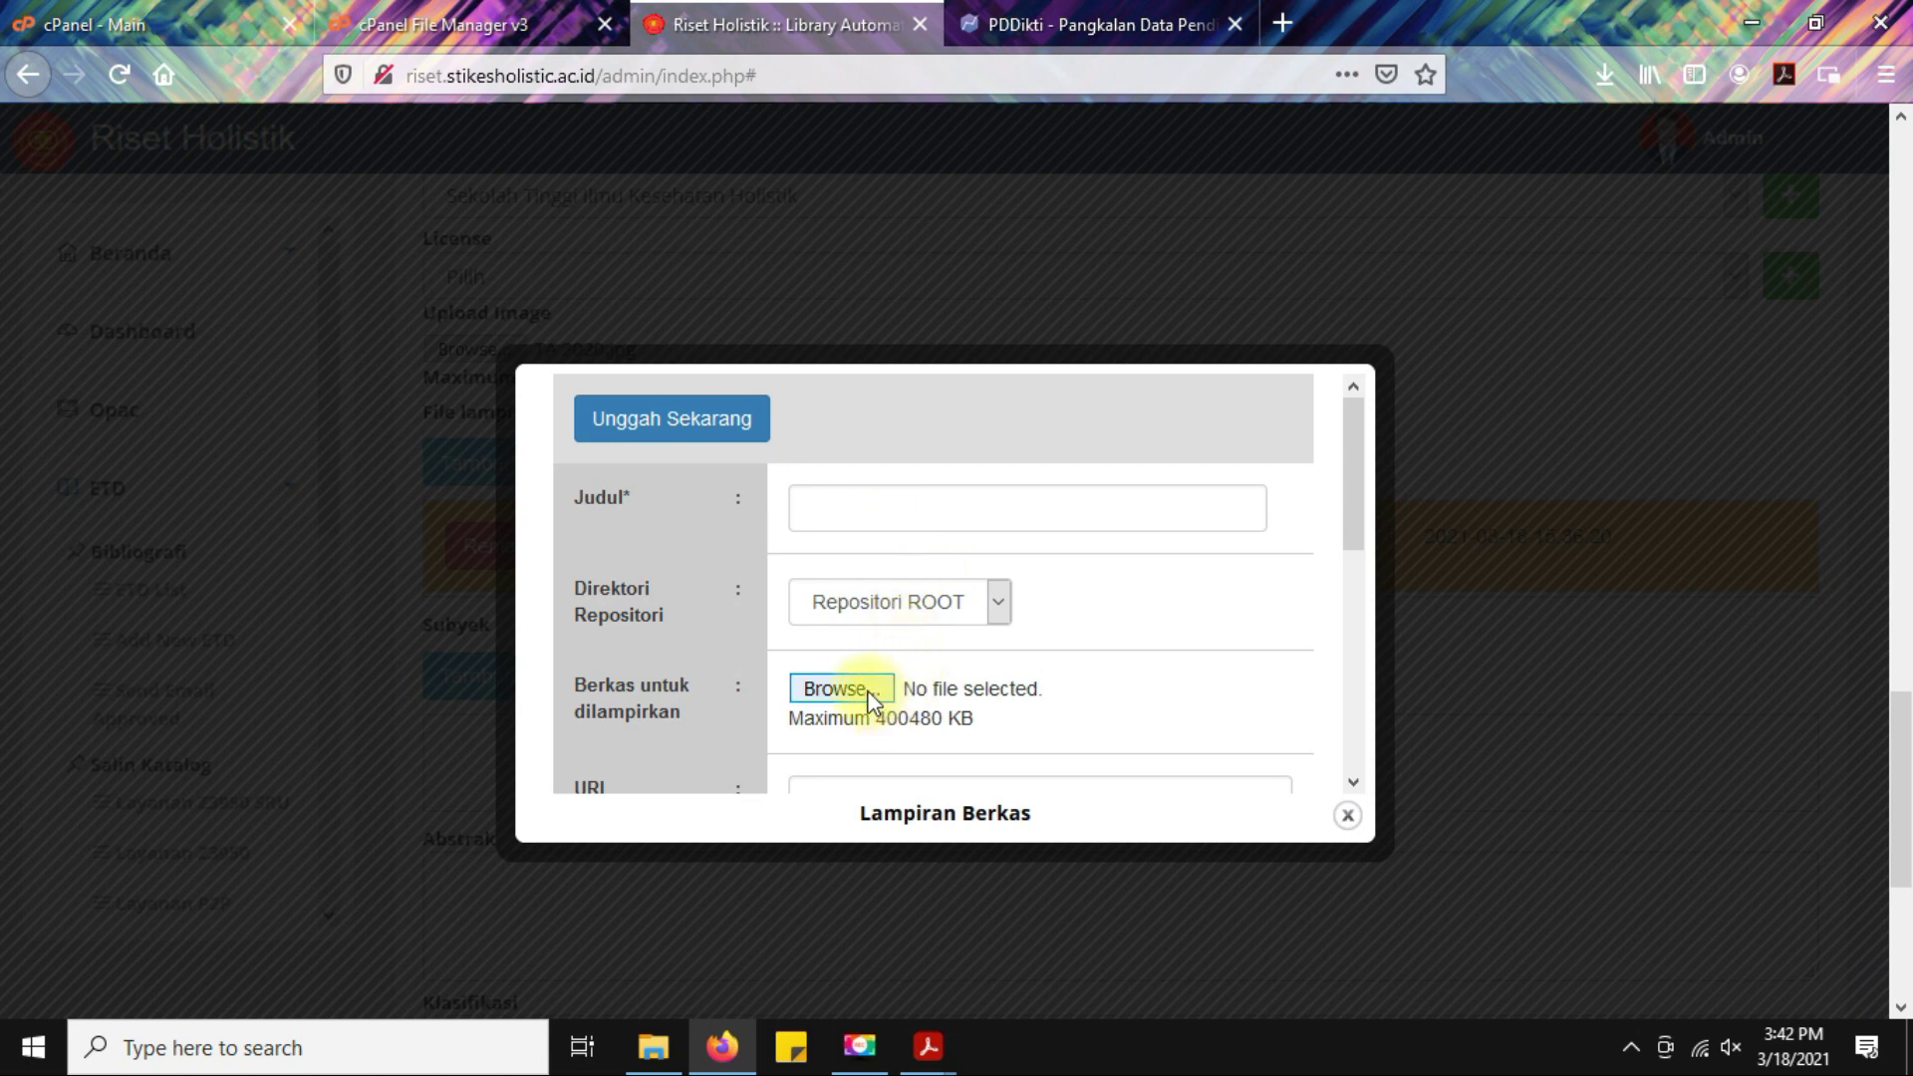
Try the title 'Bab 1', then settle on the 2. Scan Pengesahan - Pernyataan file.
left_click(863, 509)
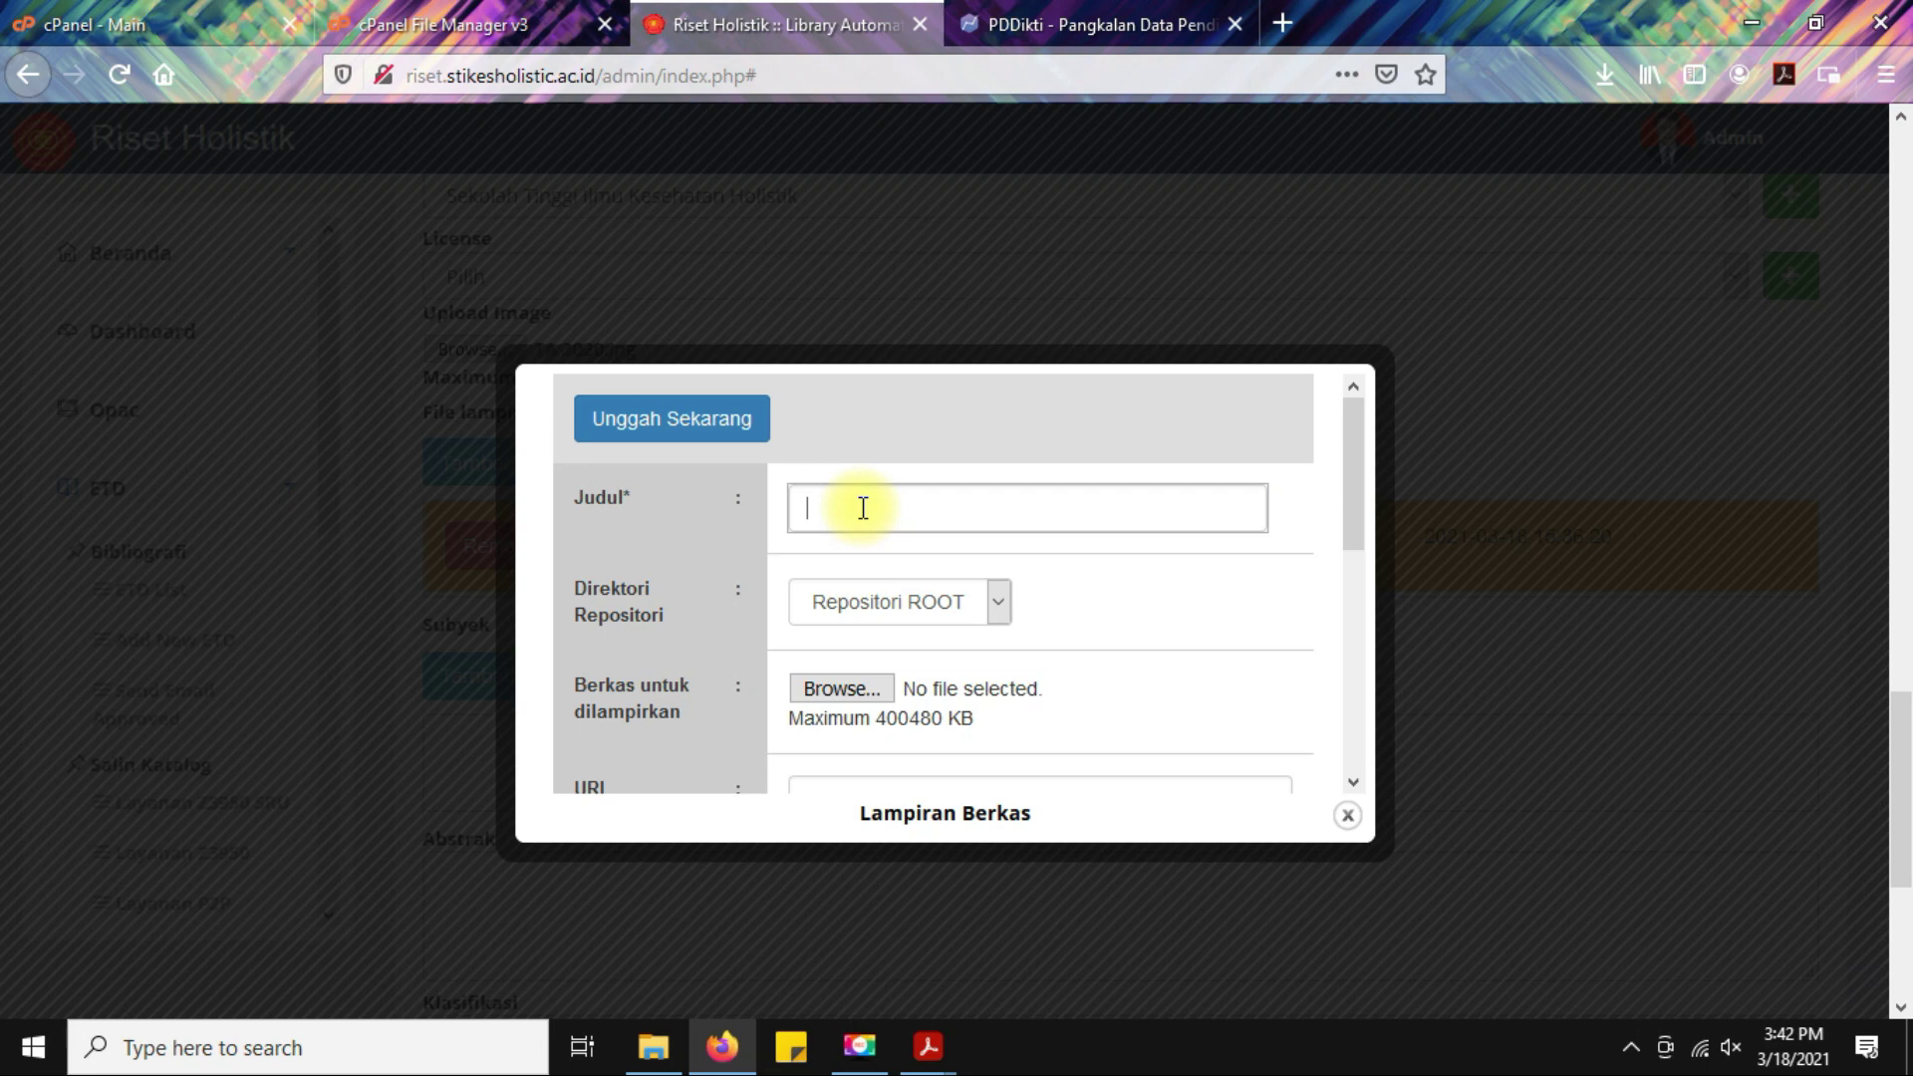
type("Bab 1")
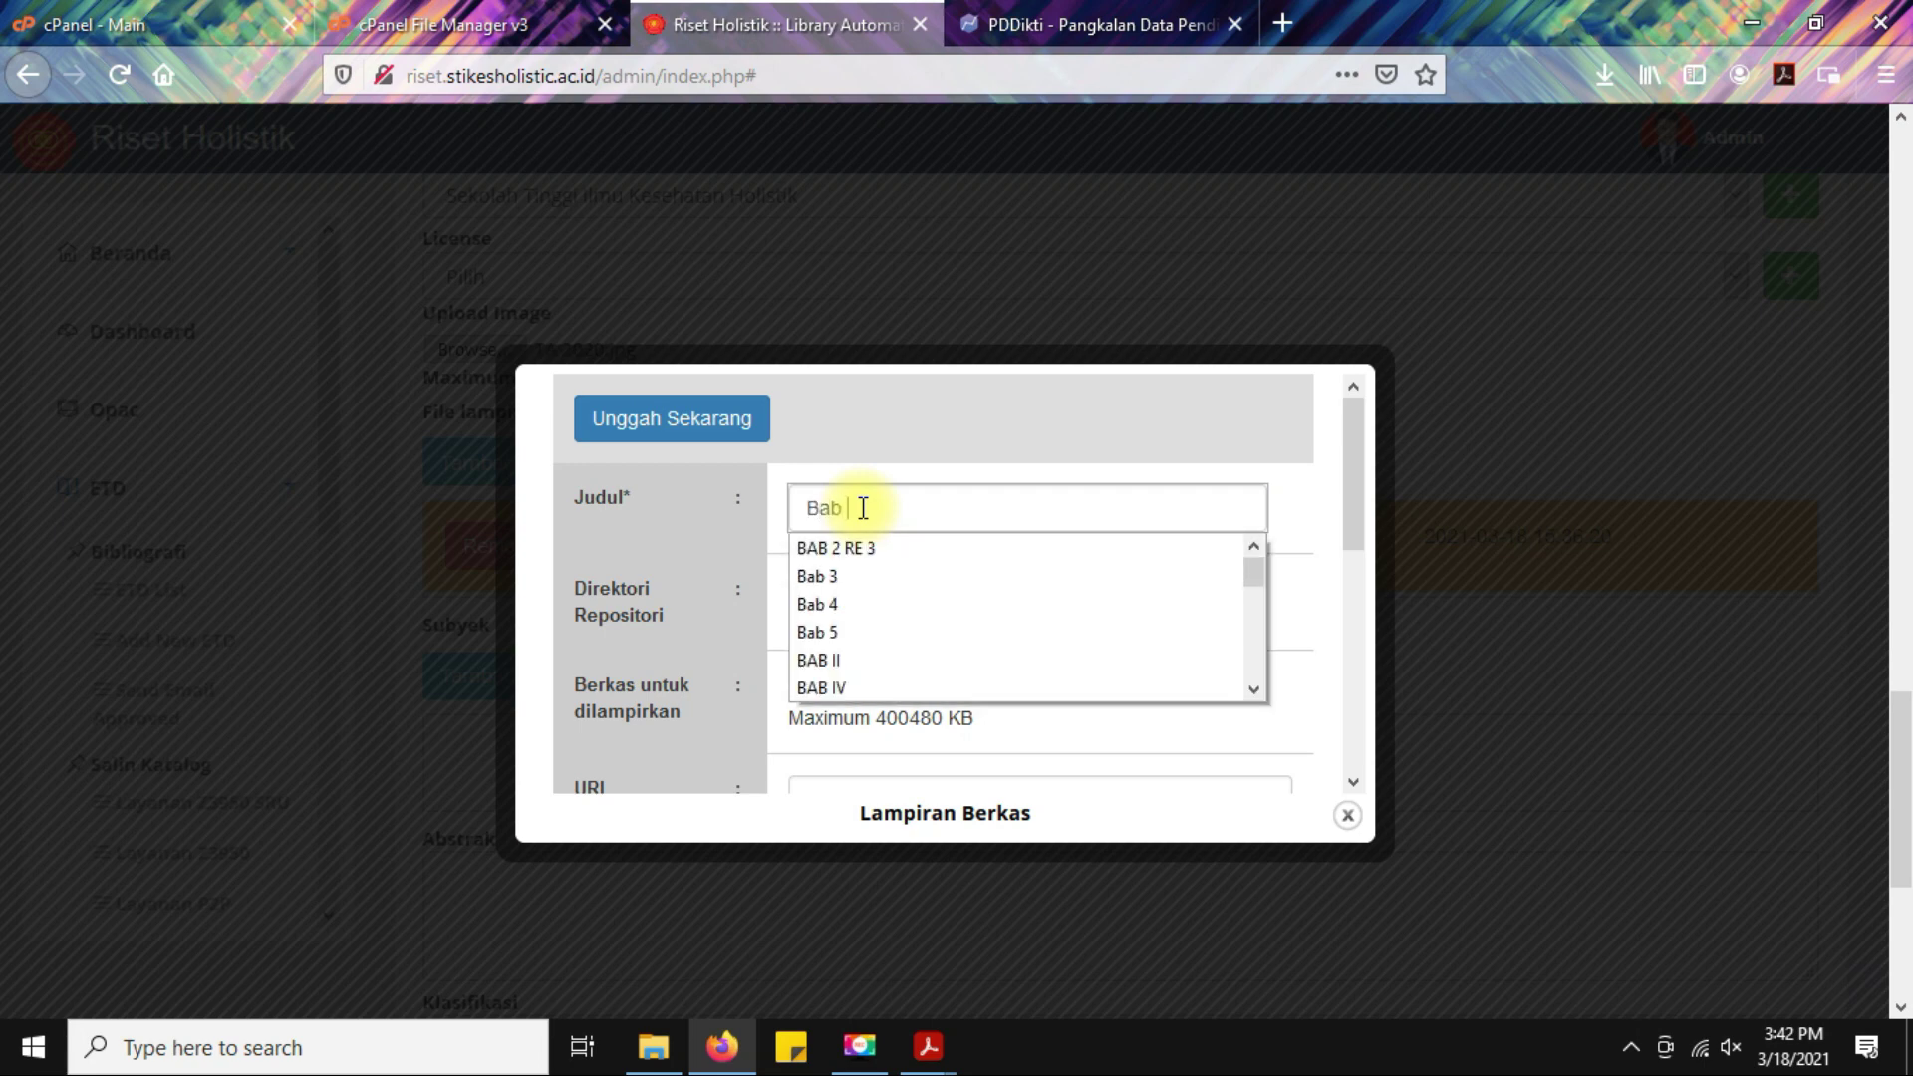
left_click(1110, 662)
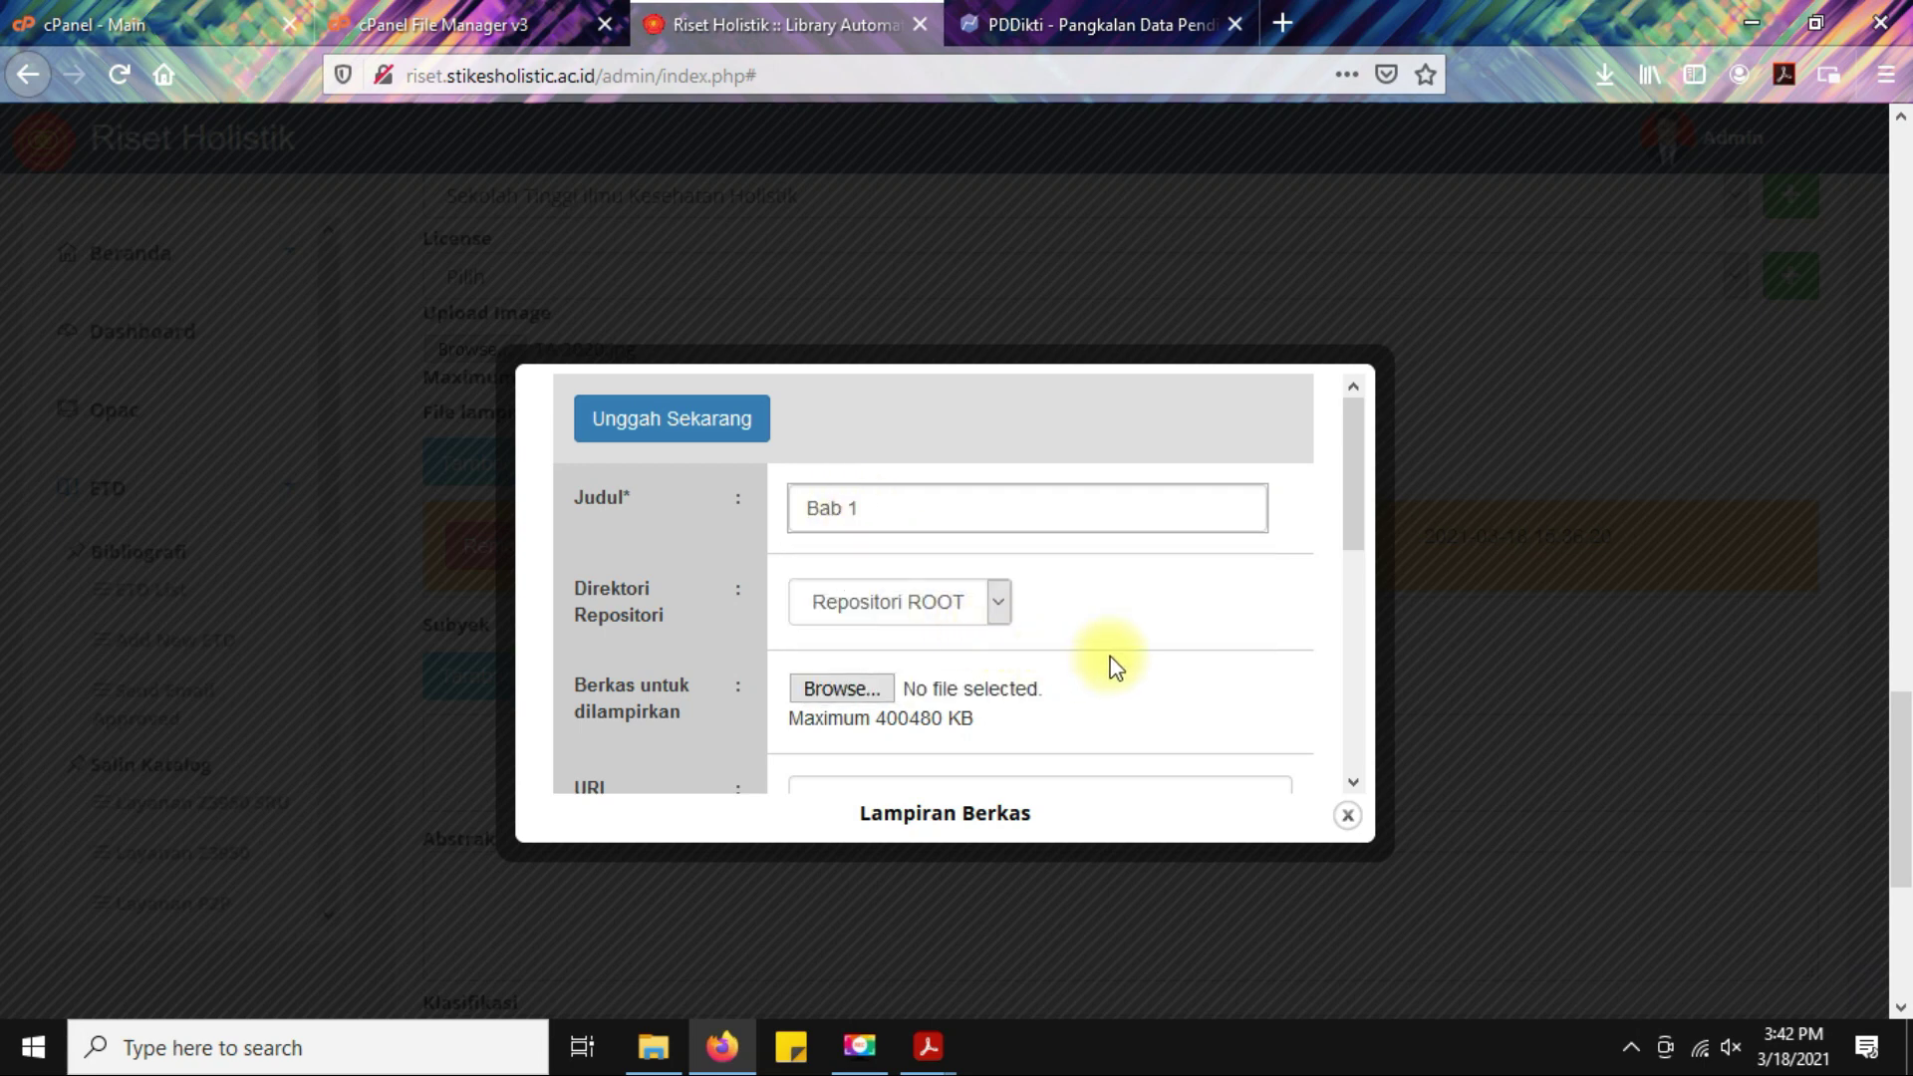
scroll(912, 634, "down", 2)
left_click(837, 547)
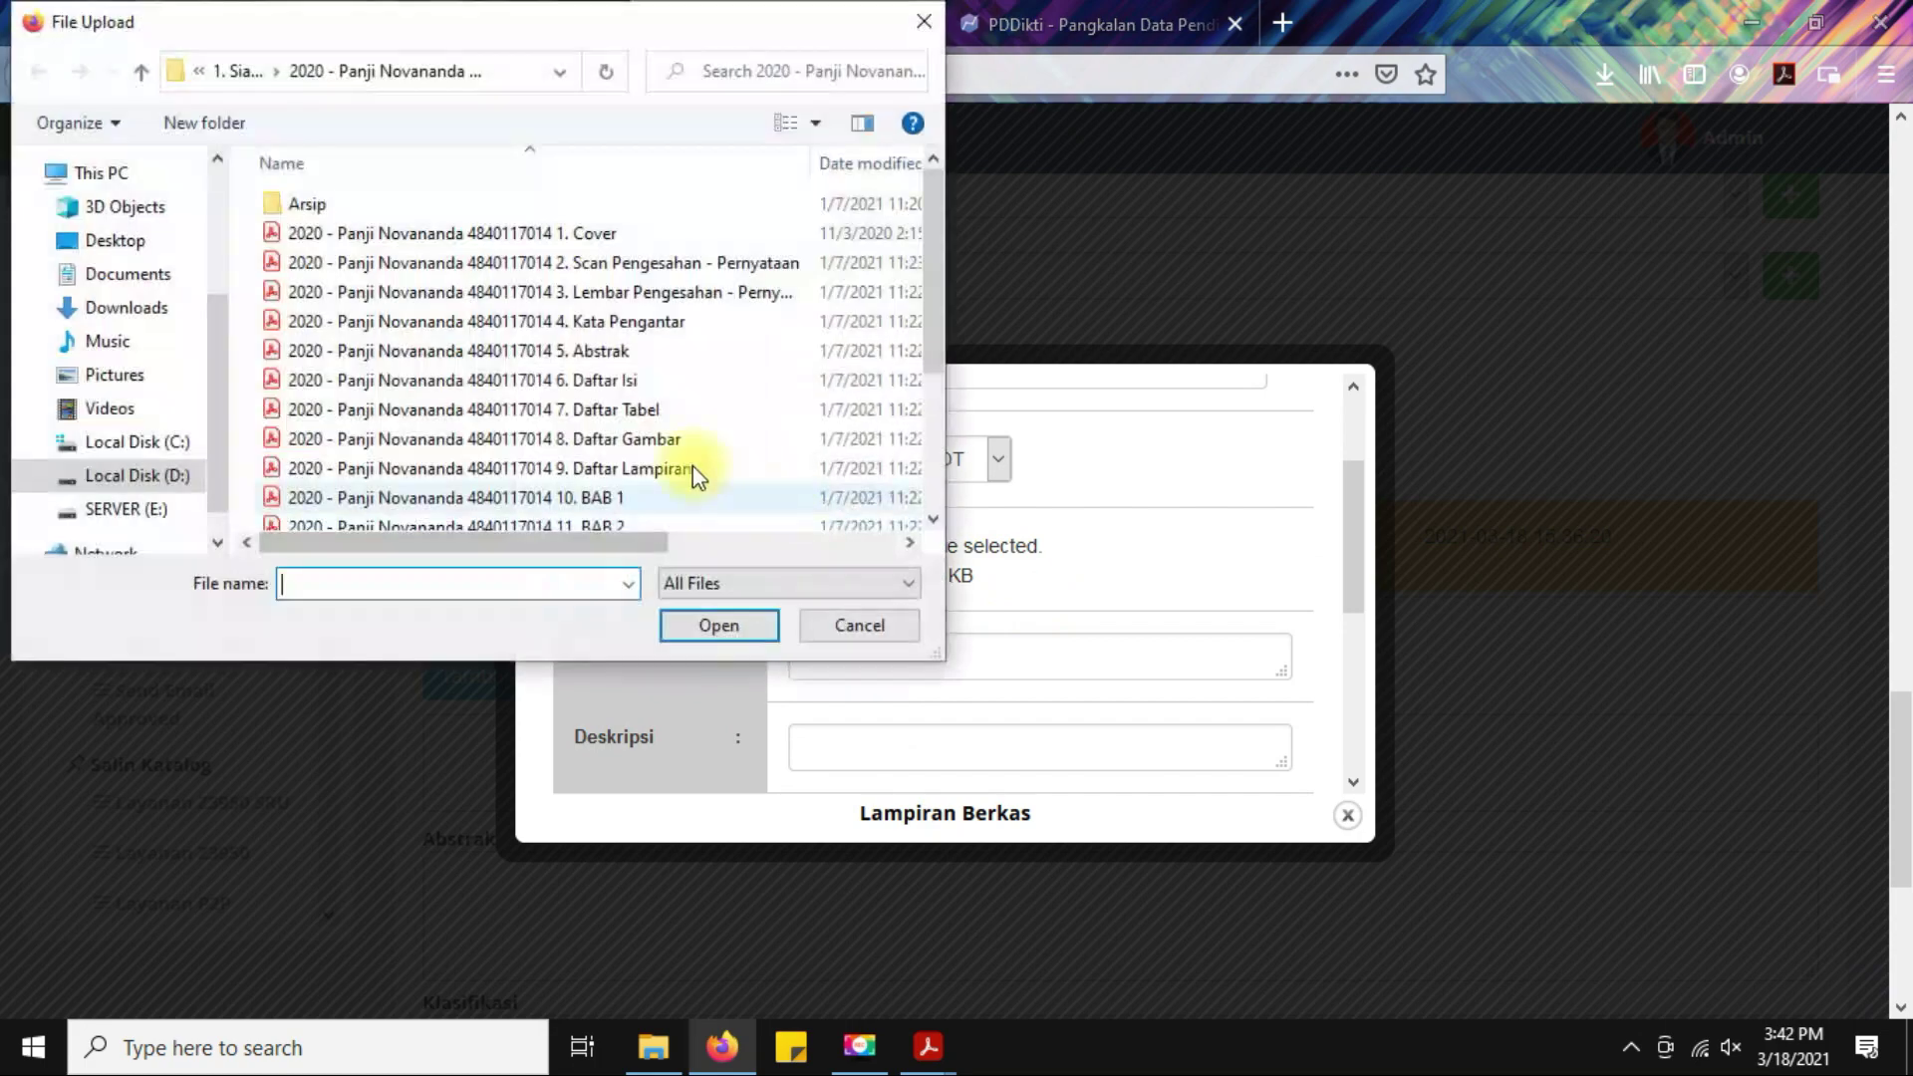
scroll(469, 399, "down", 3)
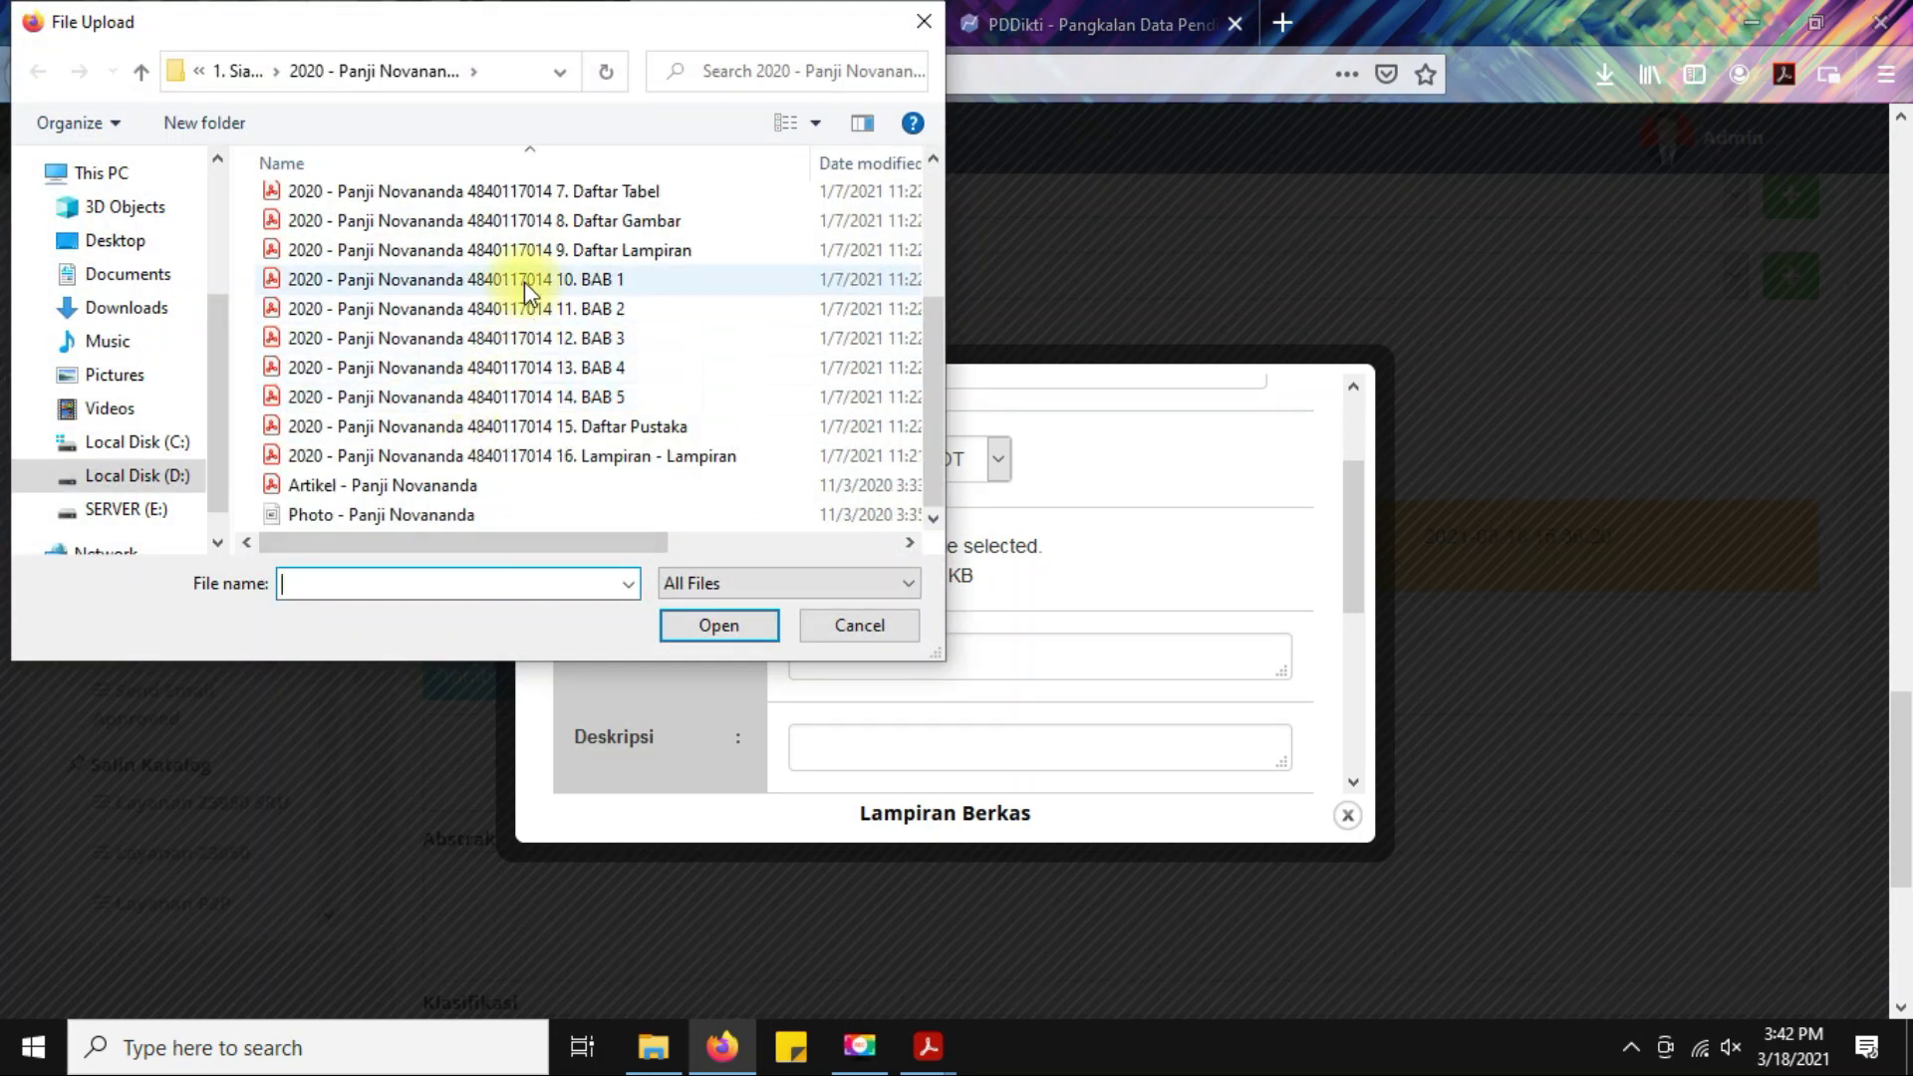
left_click(524, 280)
scroll(618, 453, "up", 3)
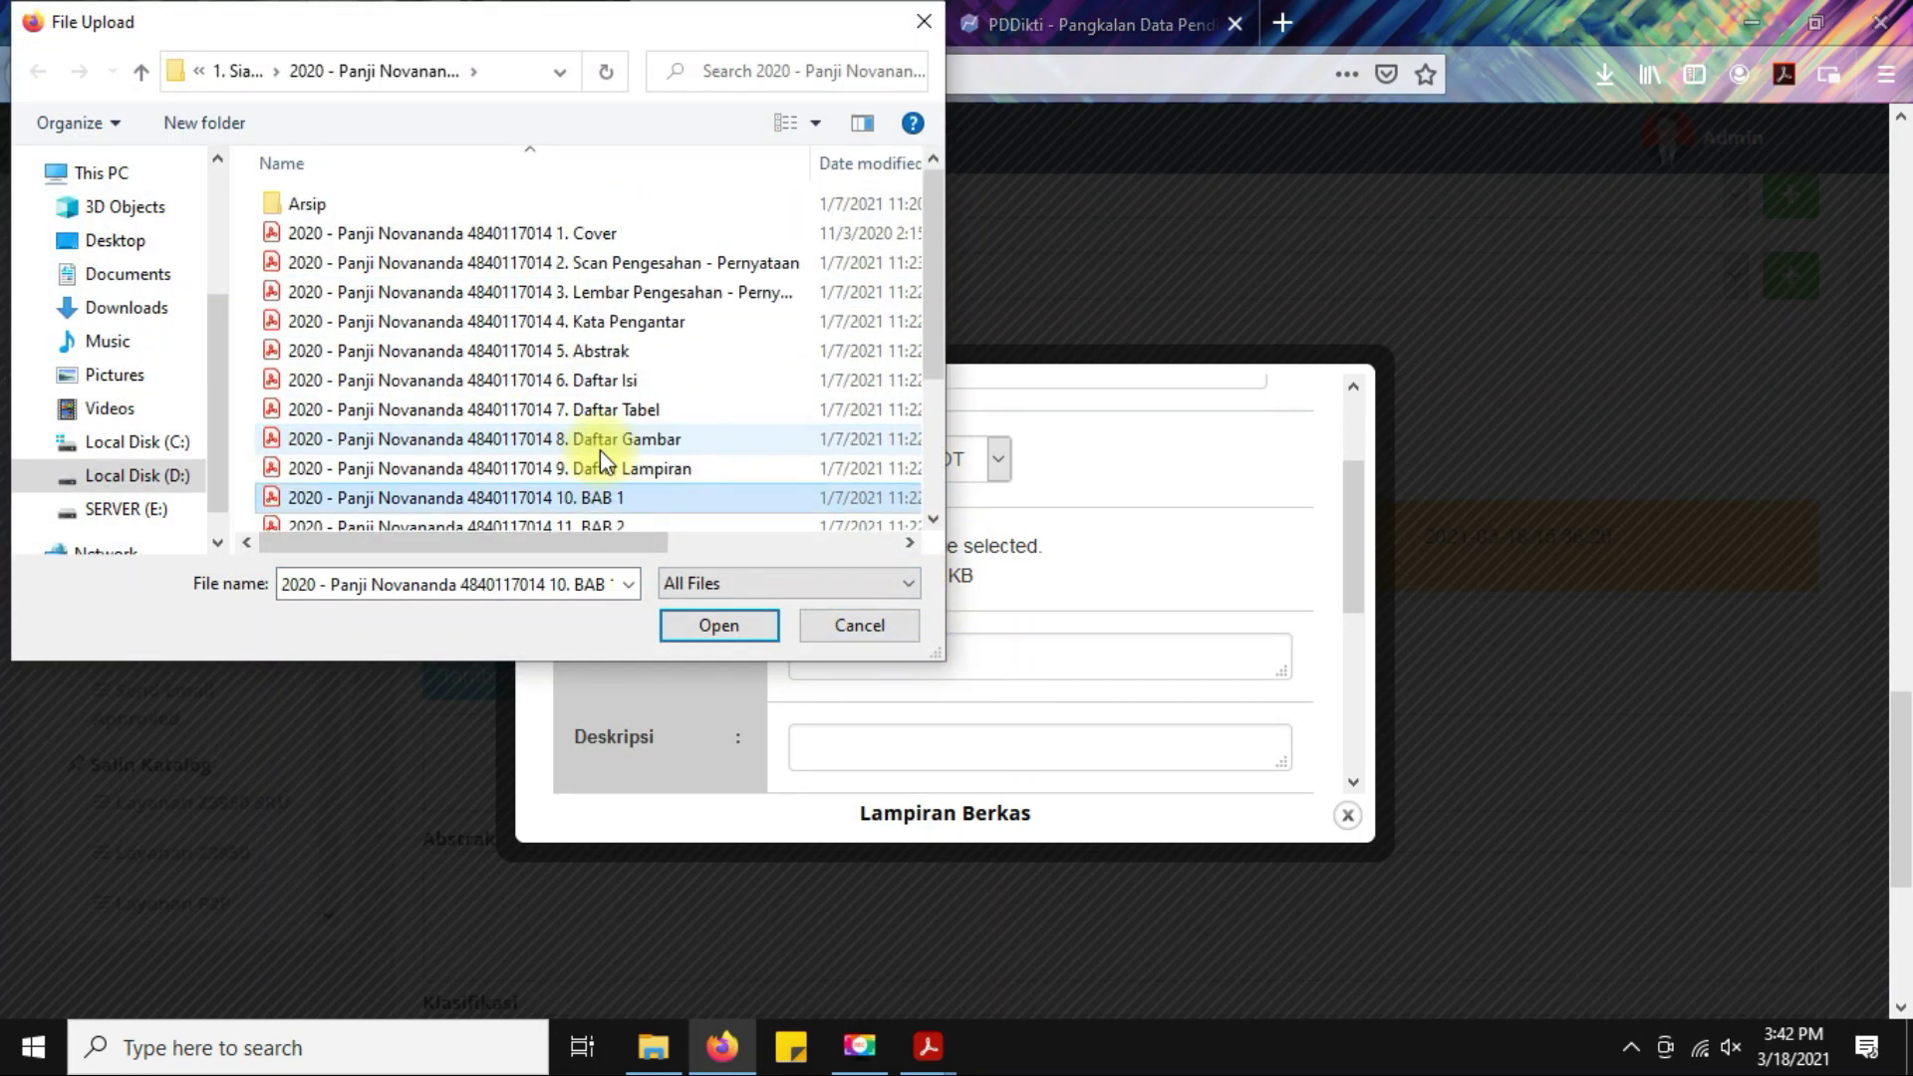
left_click(586, 238)
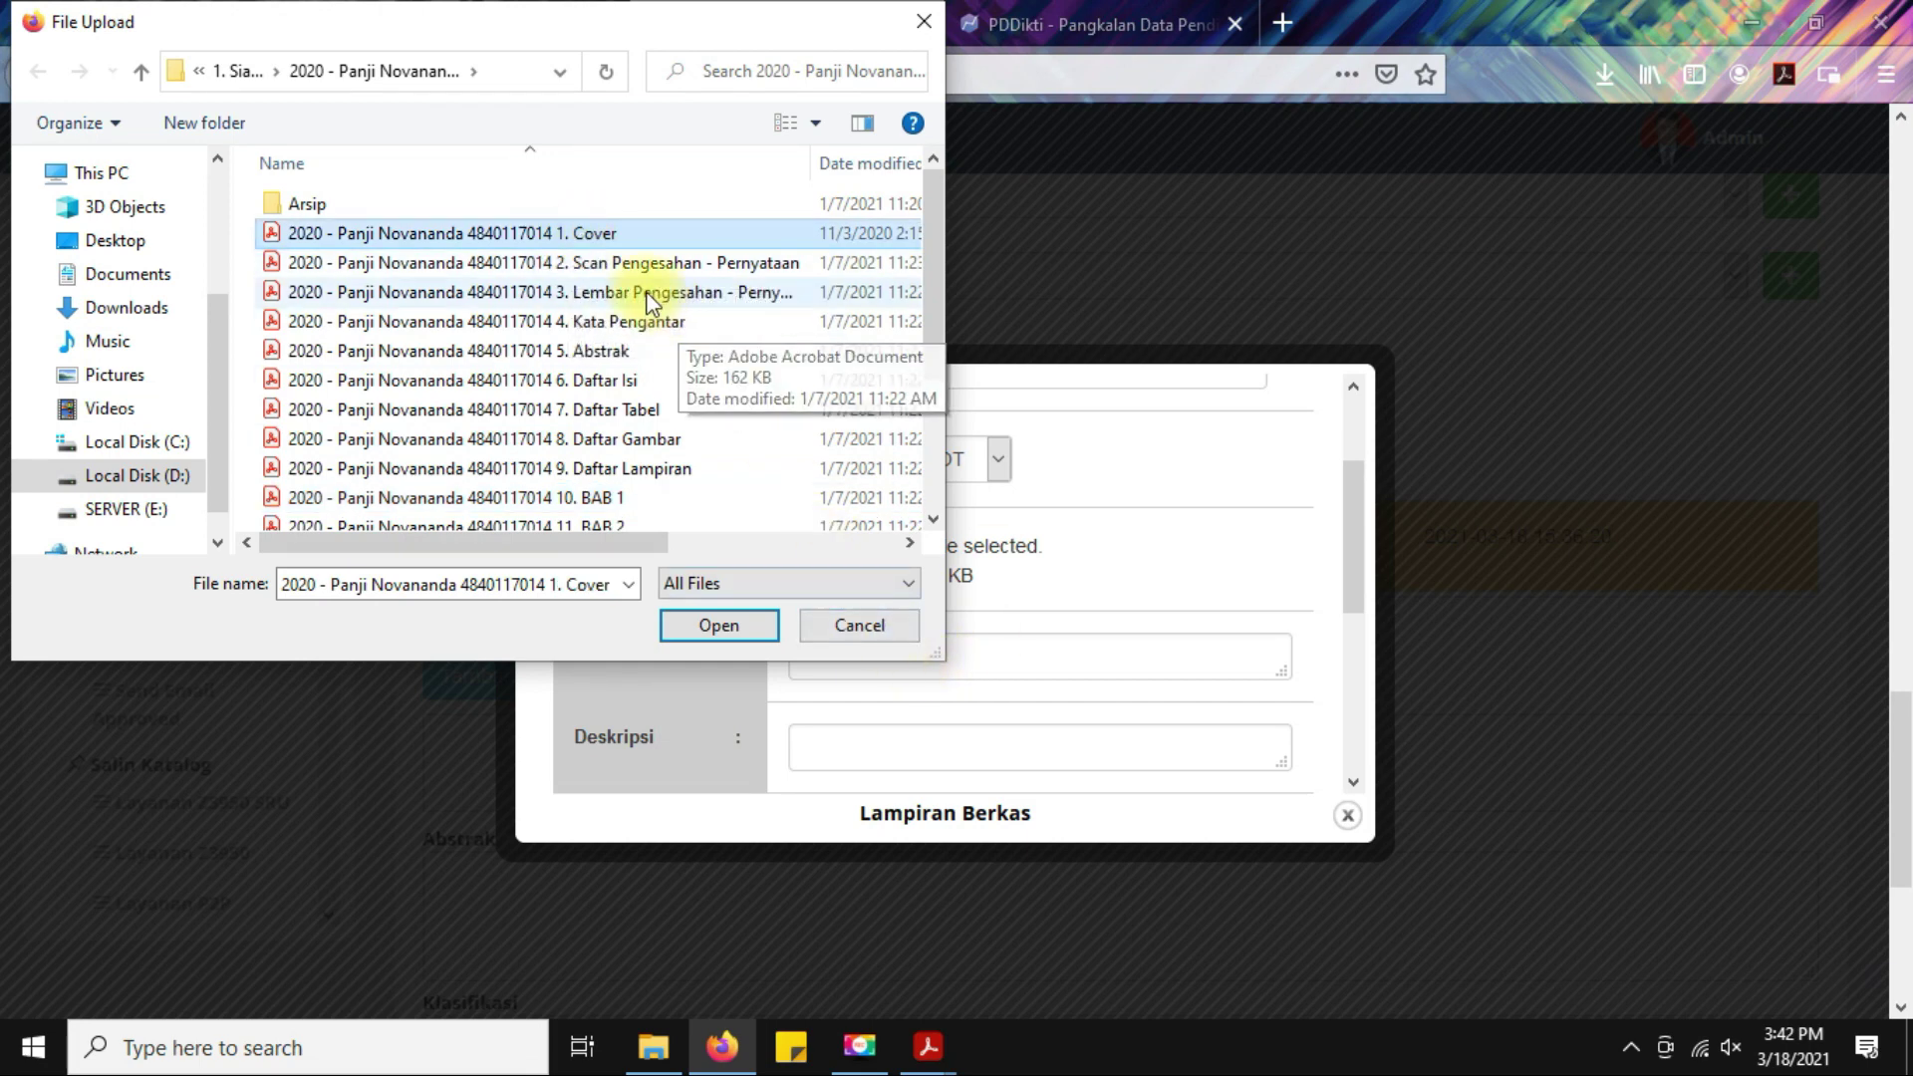
left_click(590, 262)
Title the attachment 'Scan Pengesahan - Pernyataan' from its file name and upload it.
left_click(543, 584)
left_click(413, 587)
left_click_drag(388, 584, 748, 581)
key("ctrl+c")
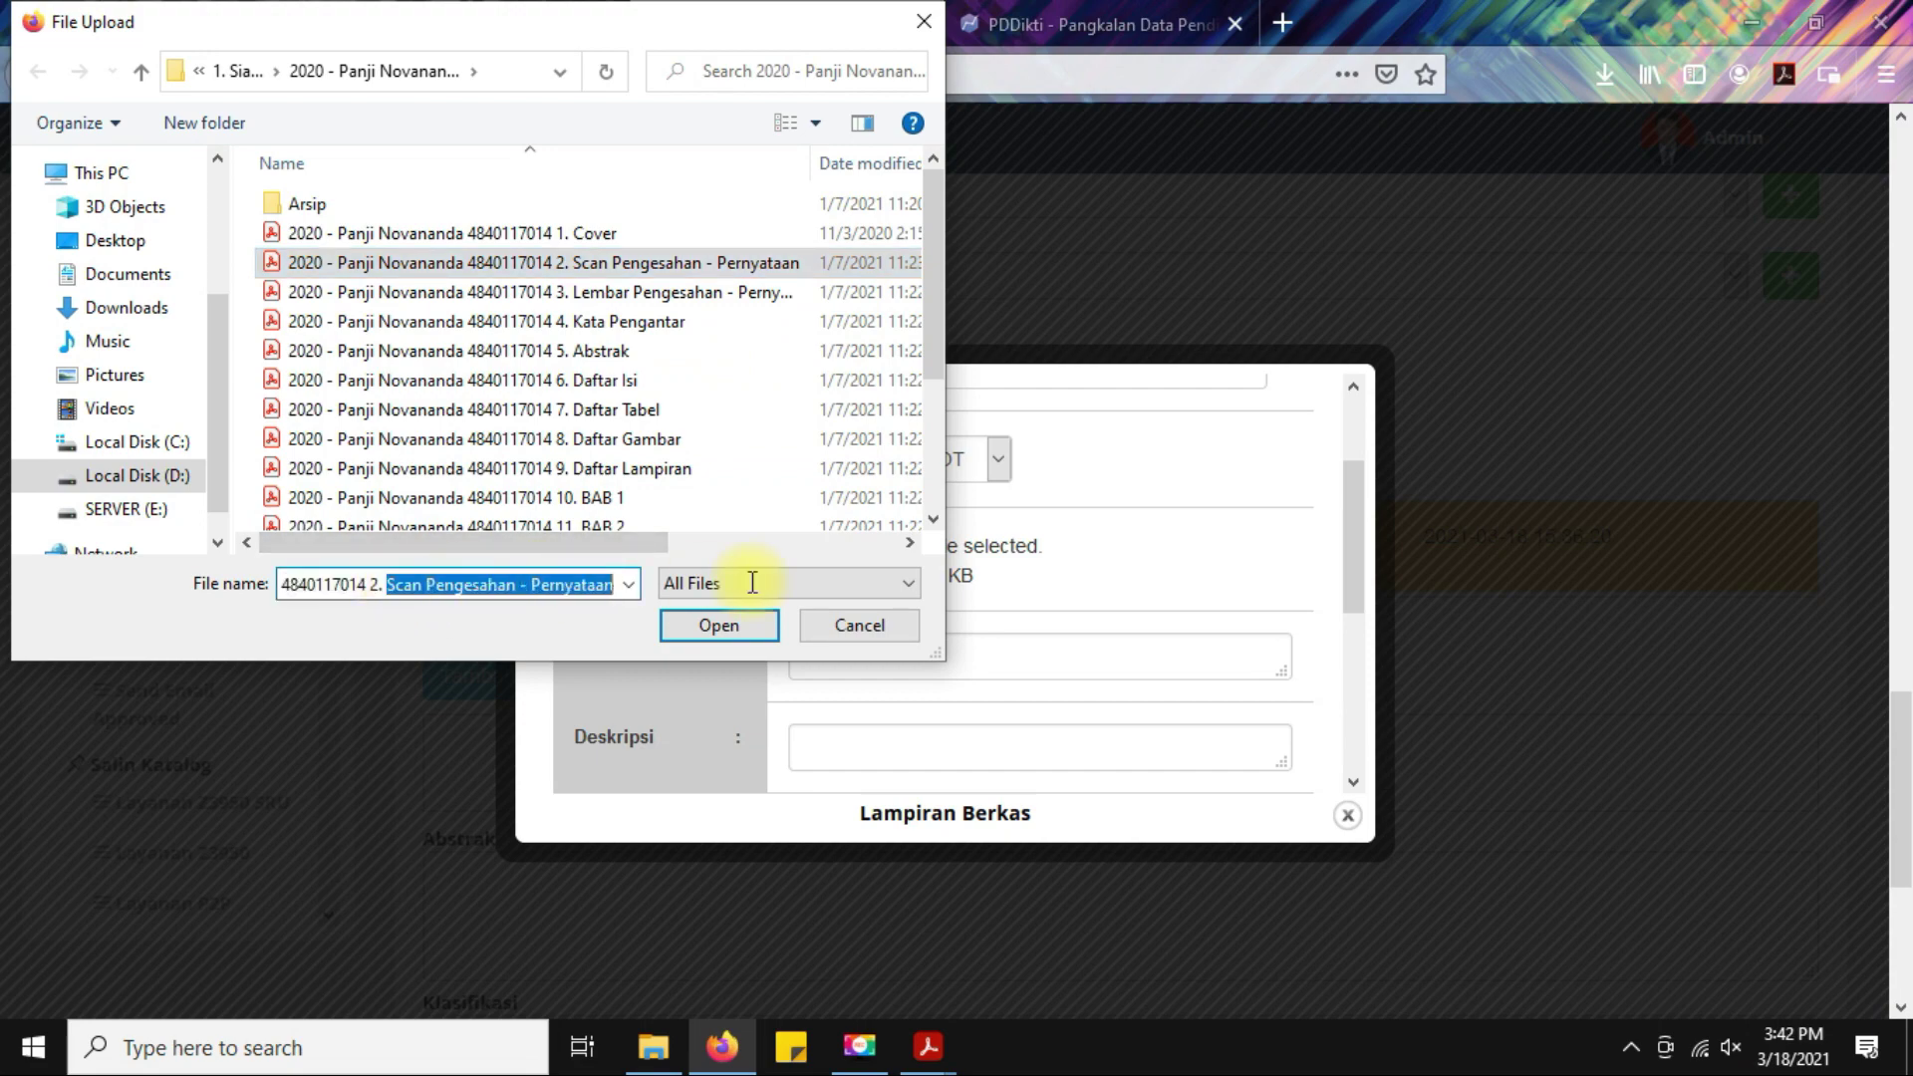
left_click(732, 625)
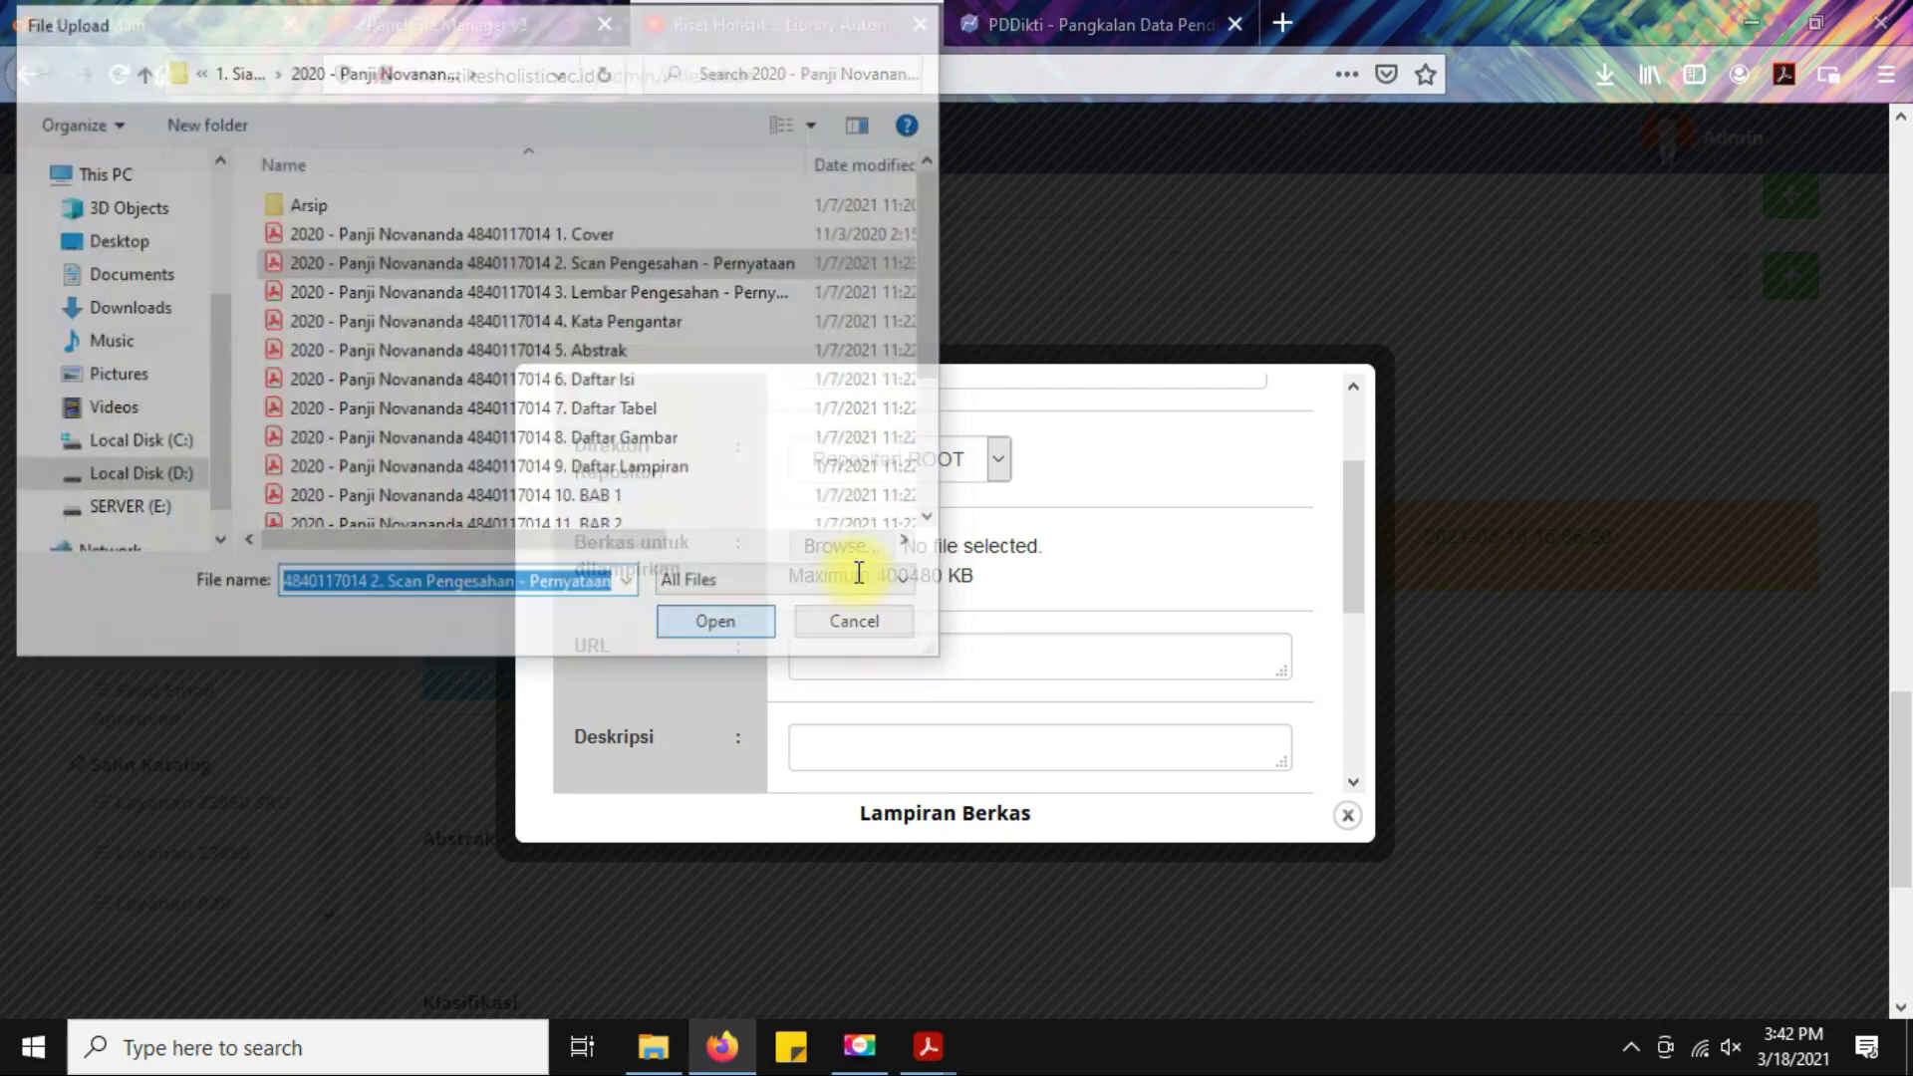
scroll(1007, 478, "up", 3)
left_click_drag(957, 500, 698, 505)
key("ctrl+v")
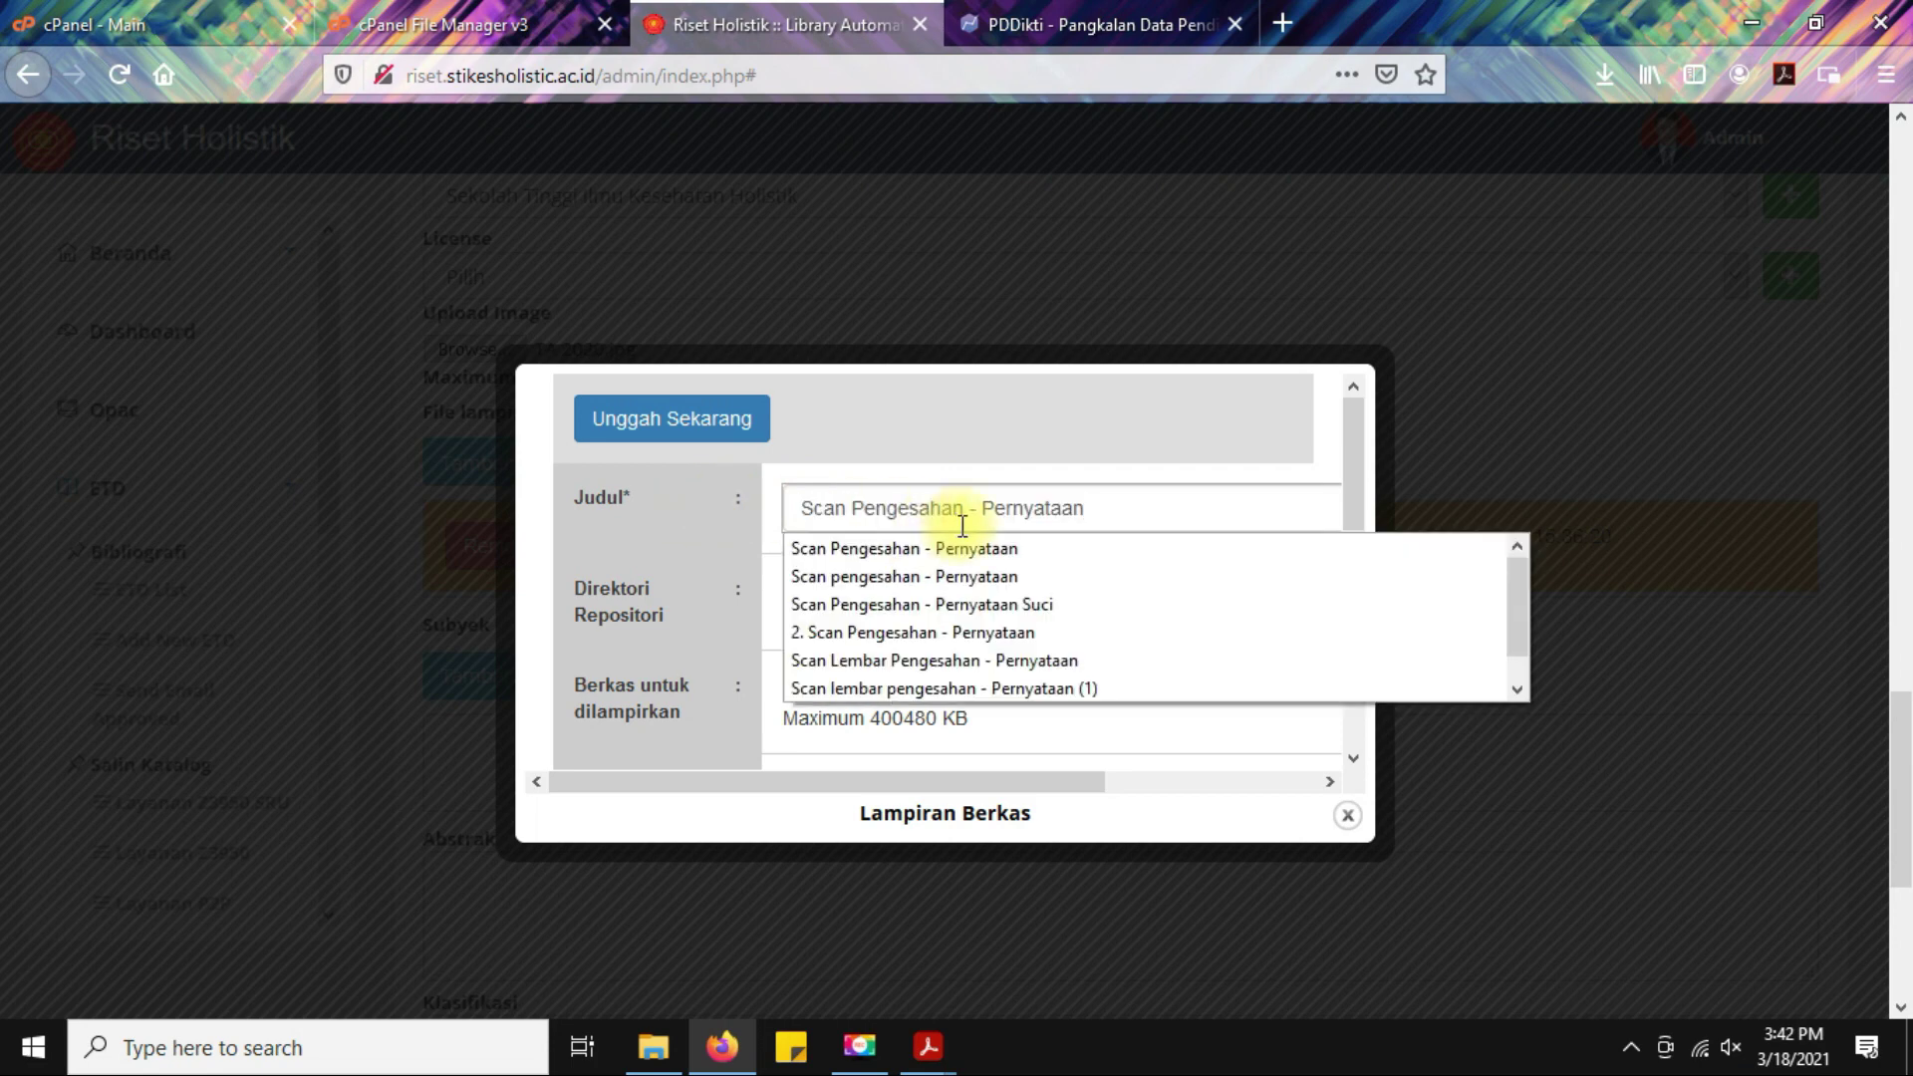
left_click(1037, 435)
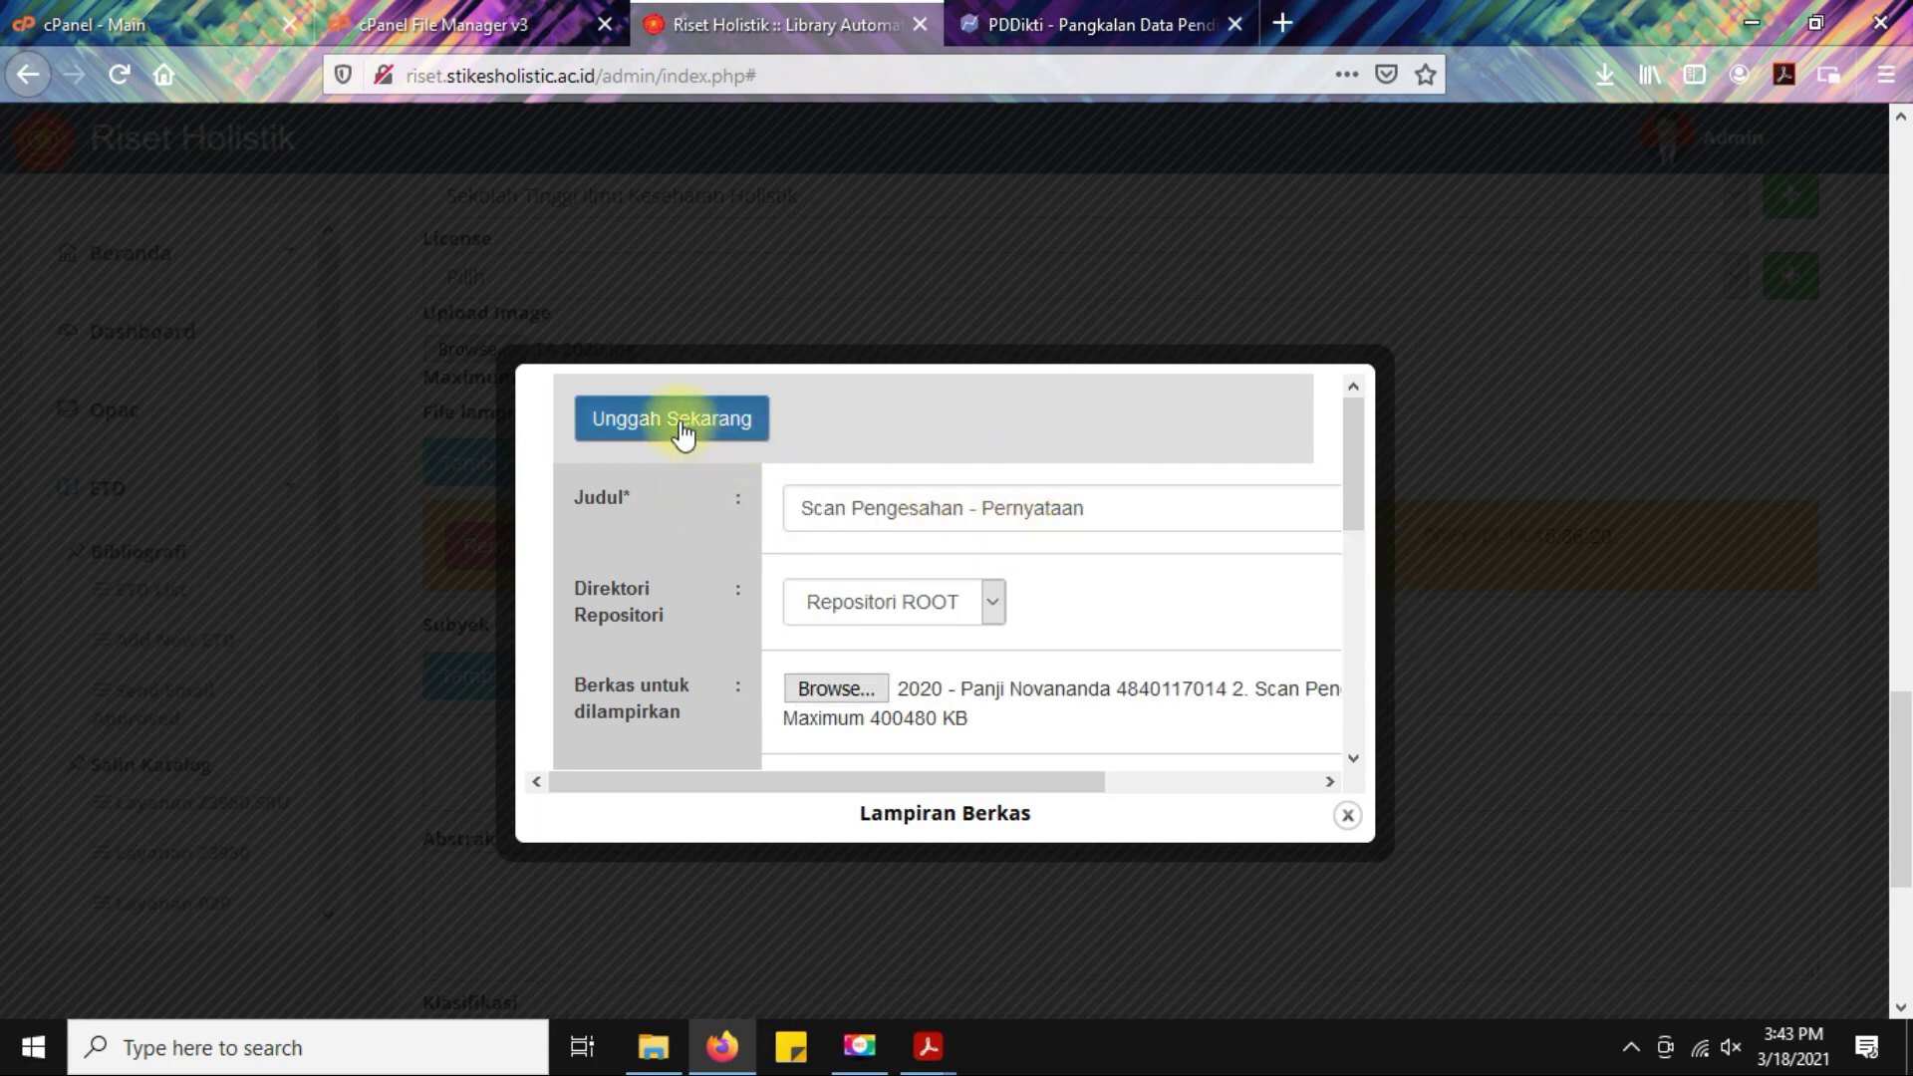
left_click(733, 429)
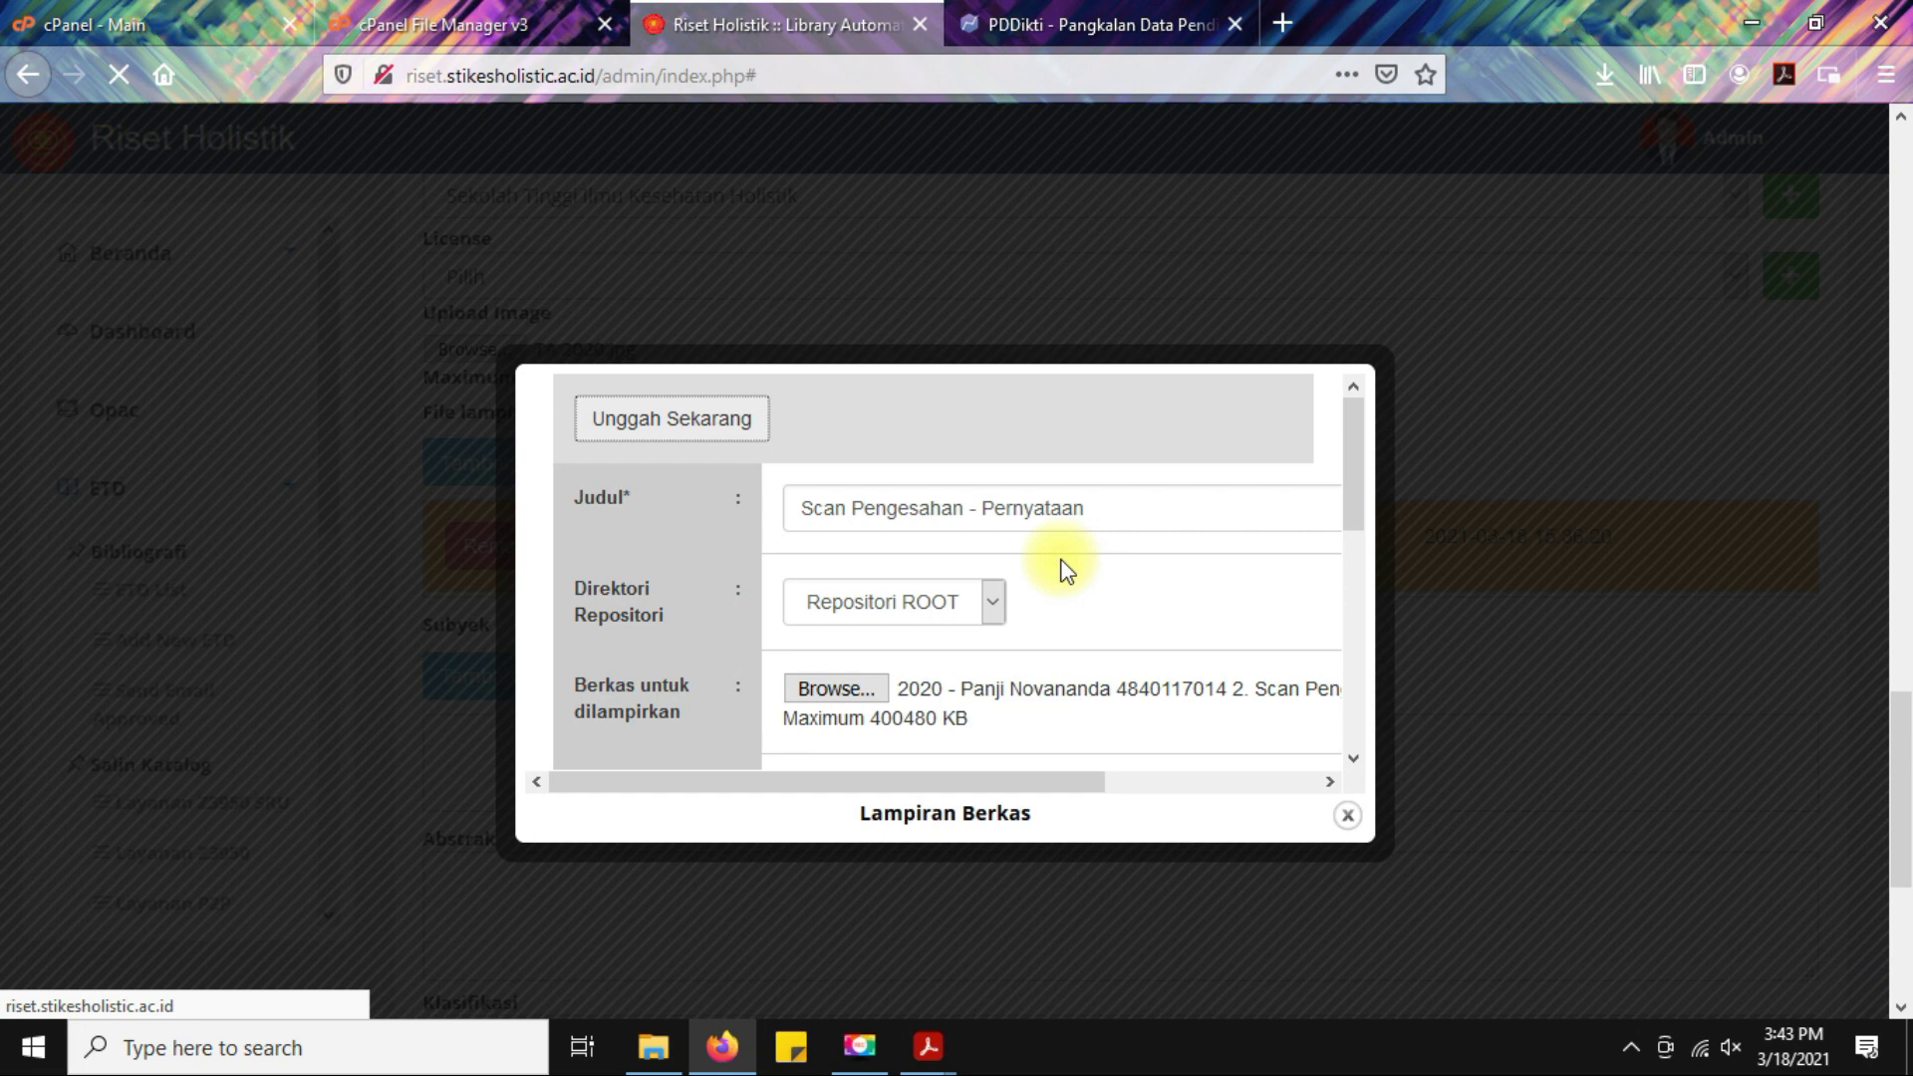
left_click(1036, 501)
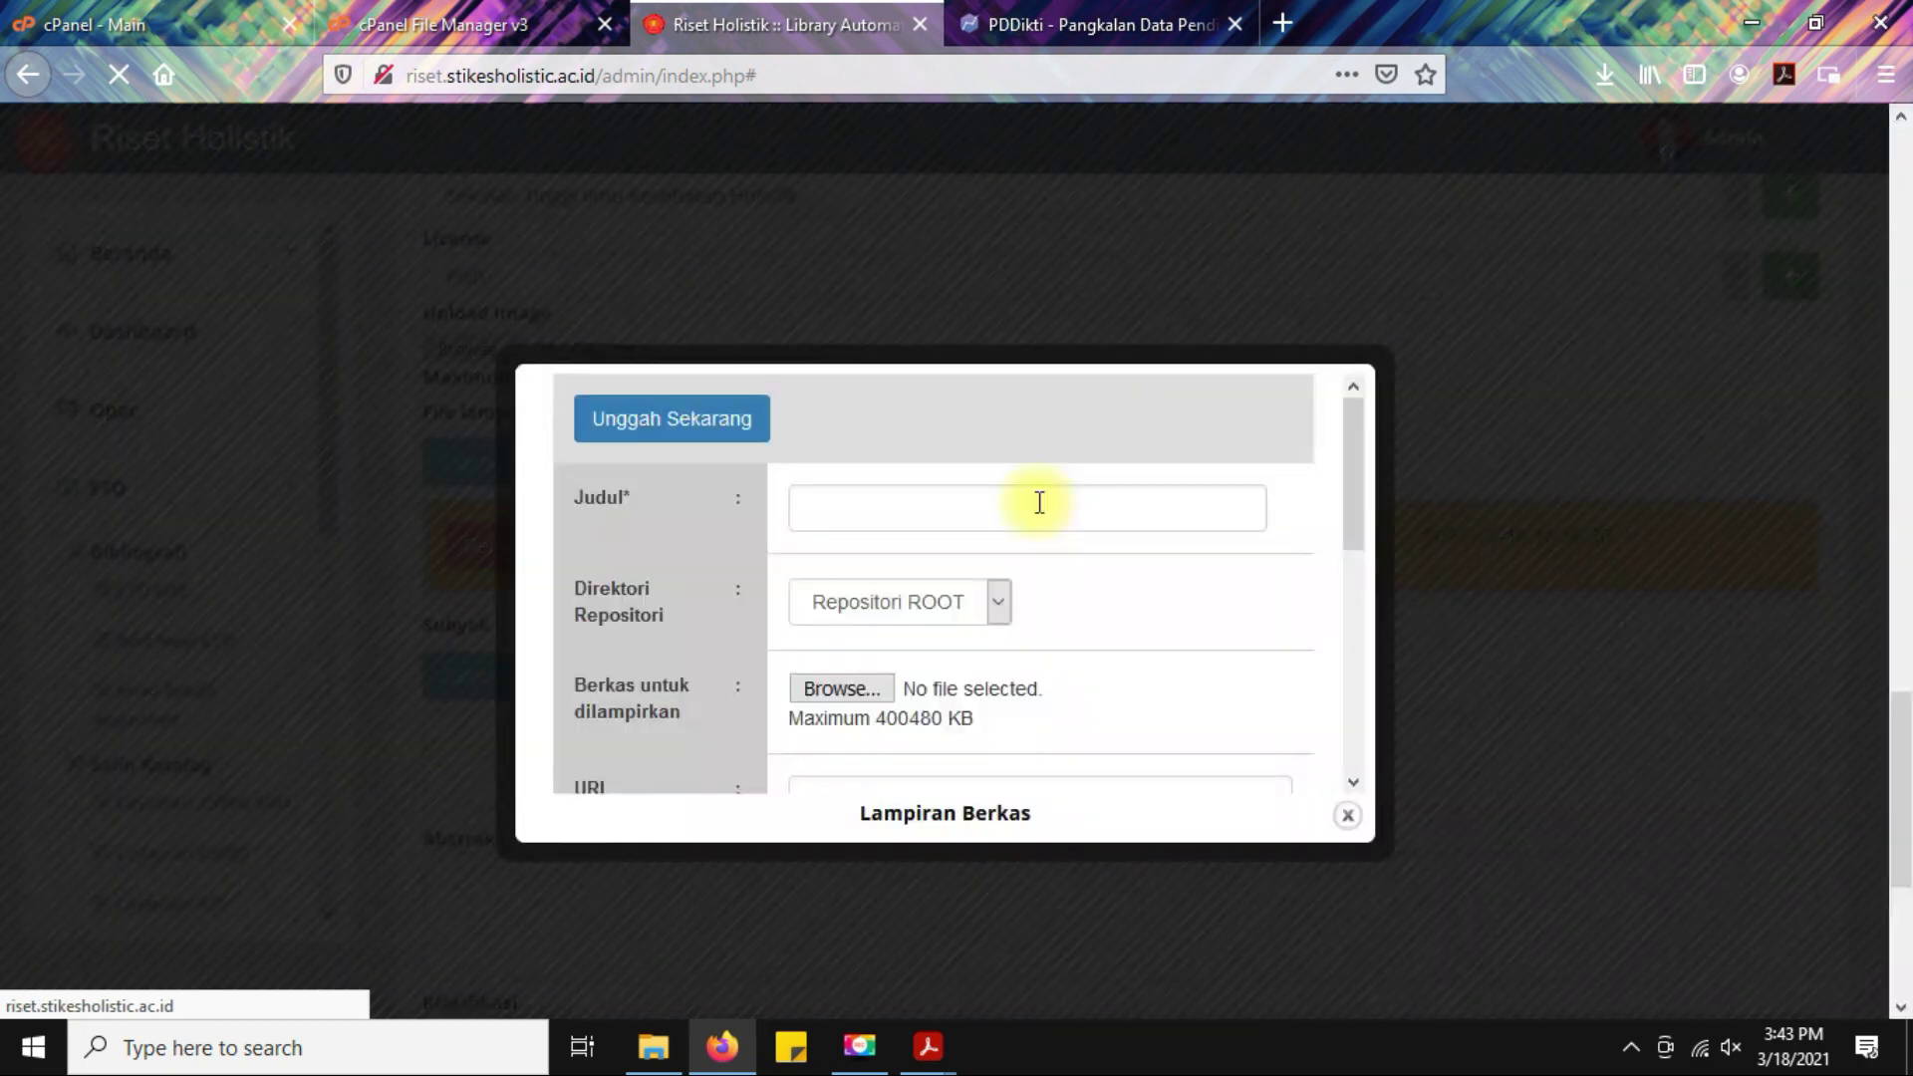
Upload the 3. Lembar Pengesahan - Pernyataan PDF under that title and close the attachment form.
left_click(884, 508)
left_click(841, 689)
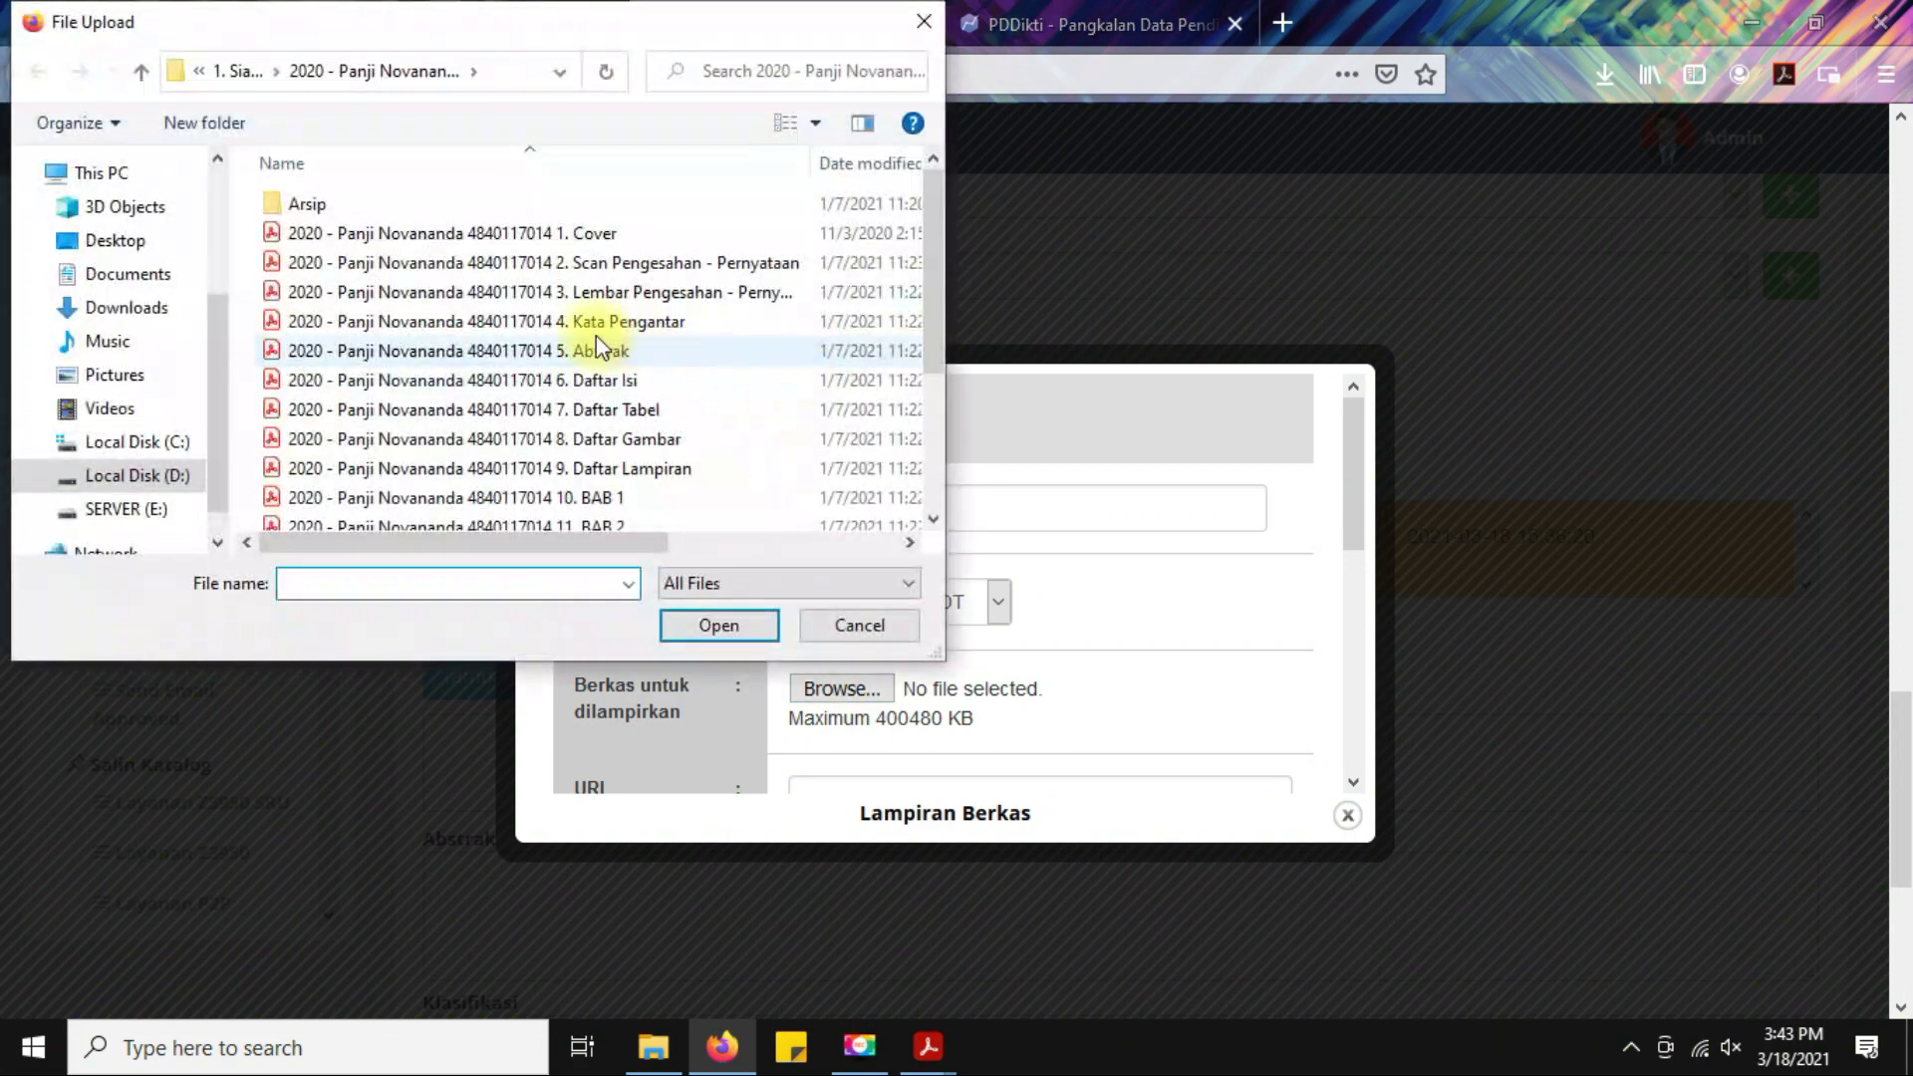
left_click(555, 295)
left_click(555, 295)
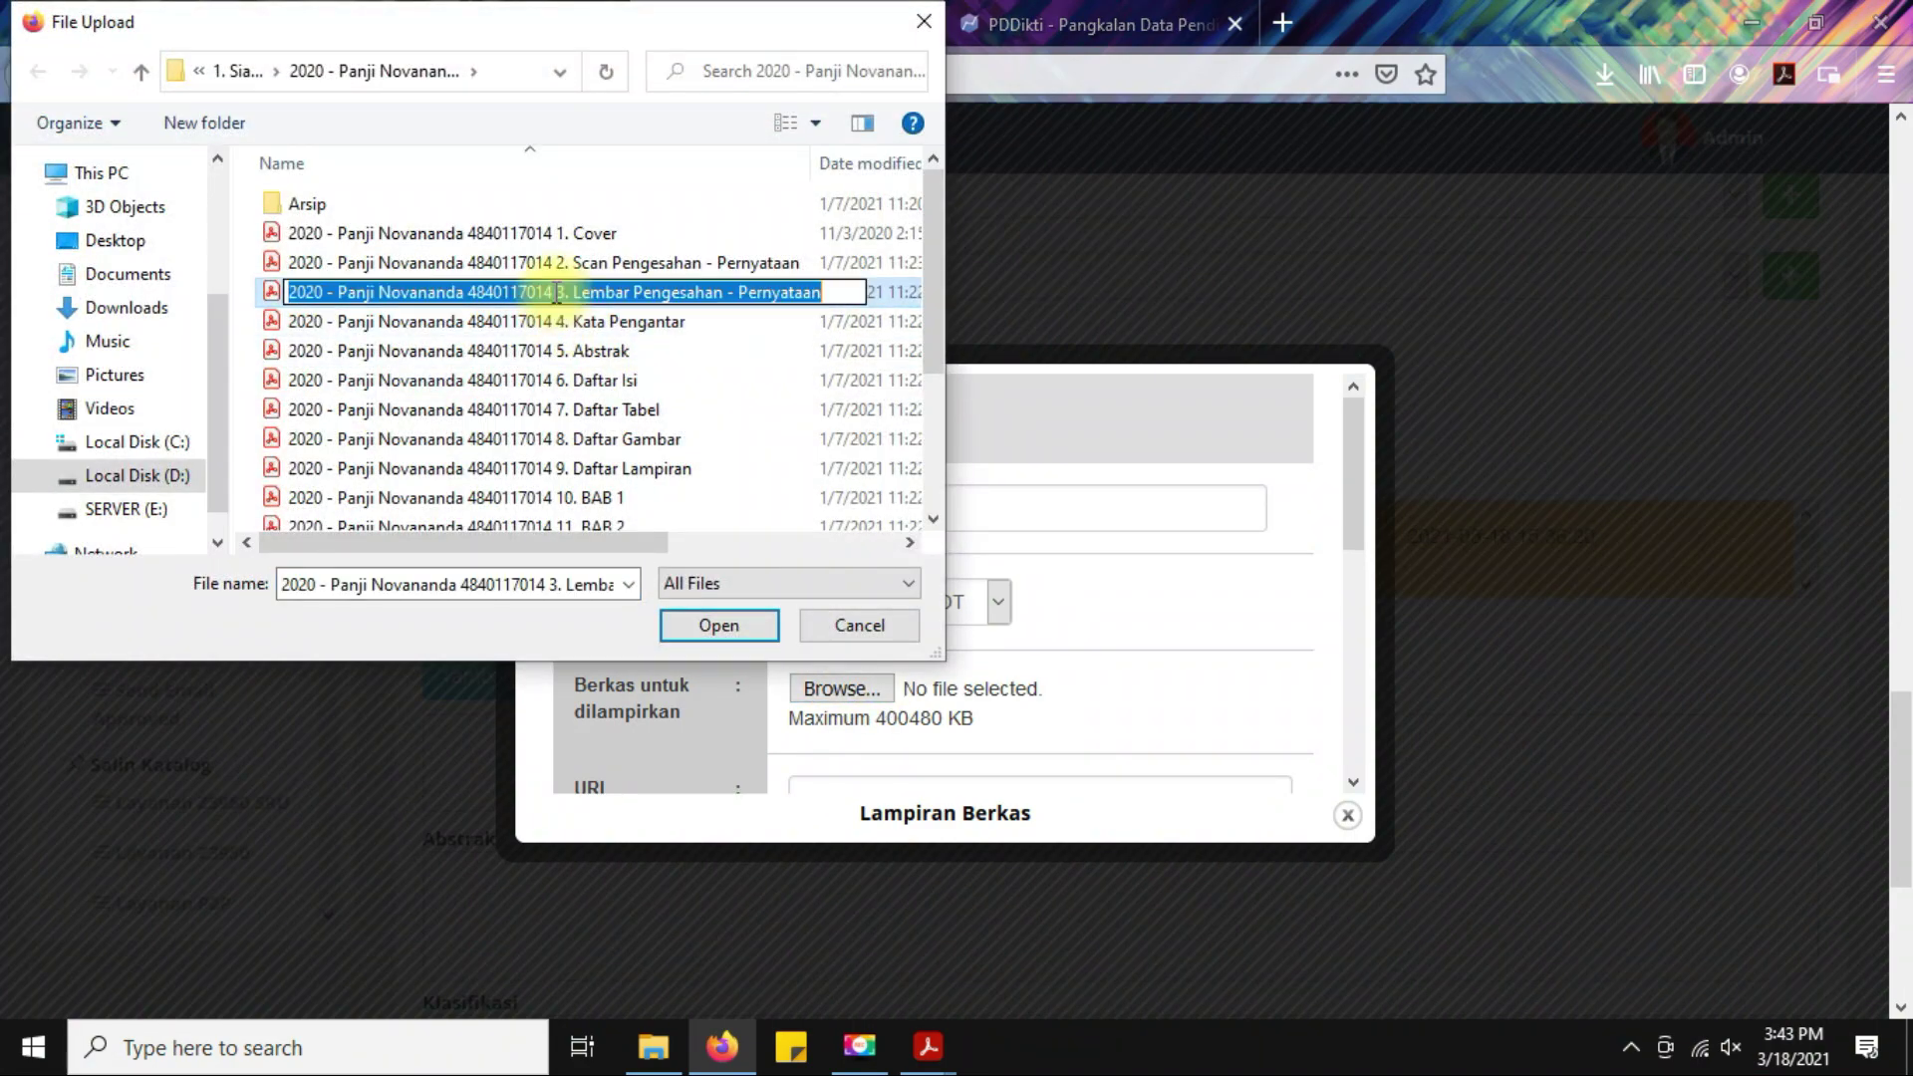
left_click_drag(574, 292, 919, 291)
key("ctrl+c")
left_click(709, 624)
key("ctrl+v")
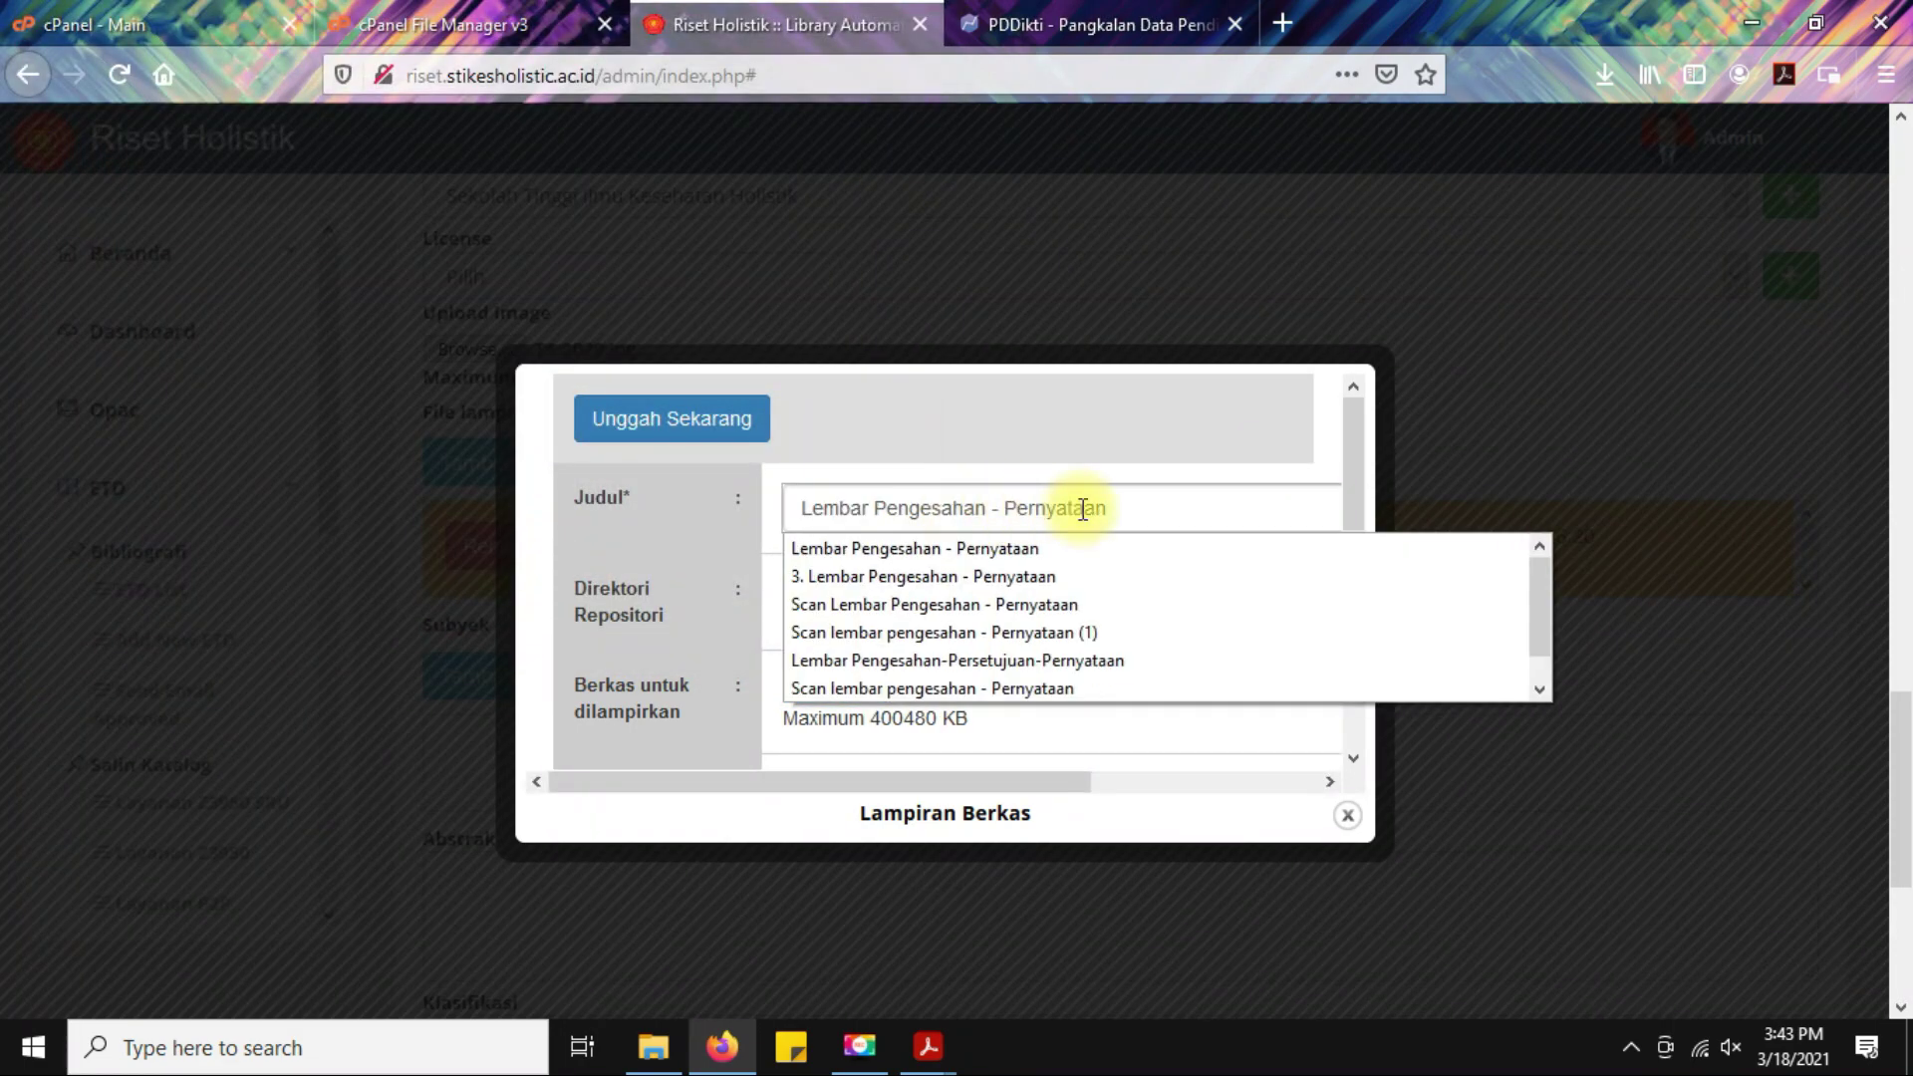
left_click(673, 423)
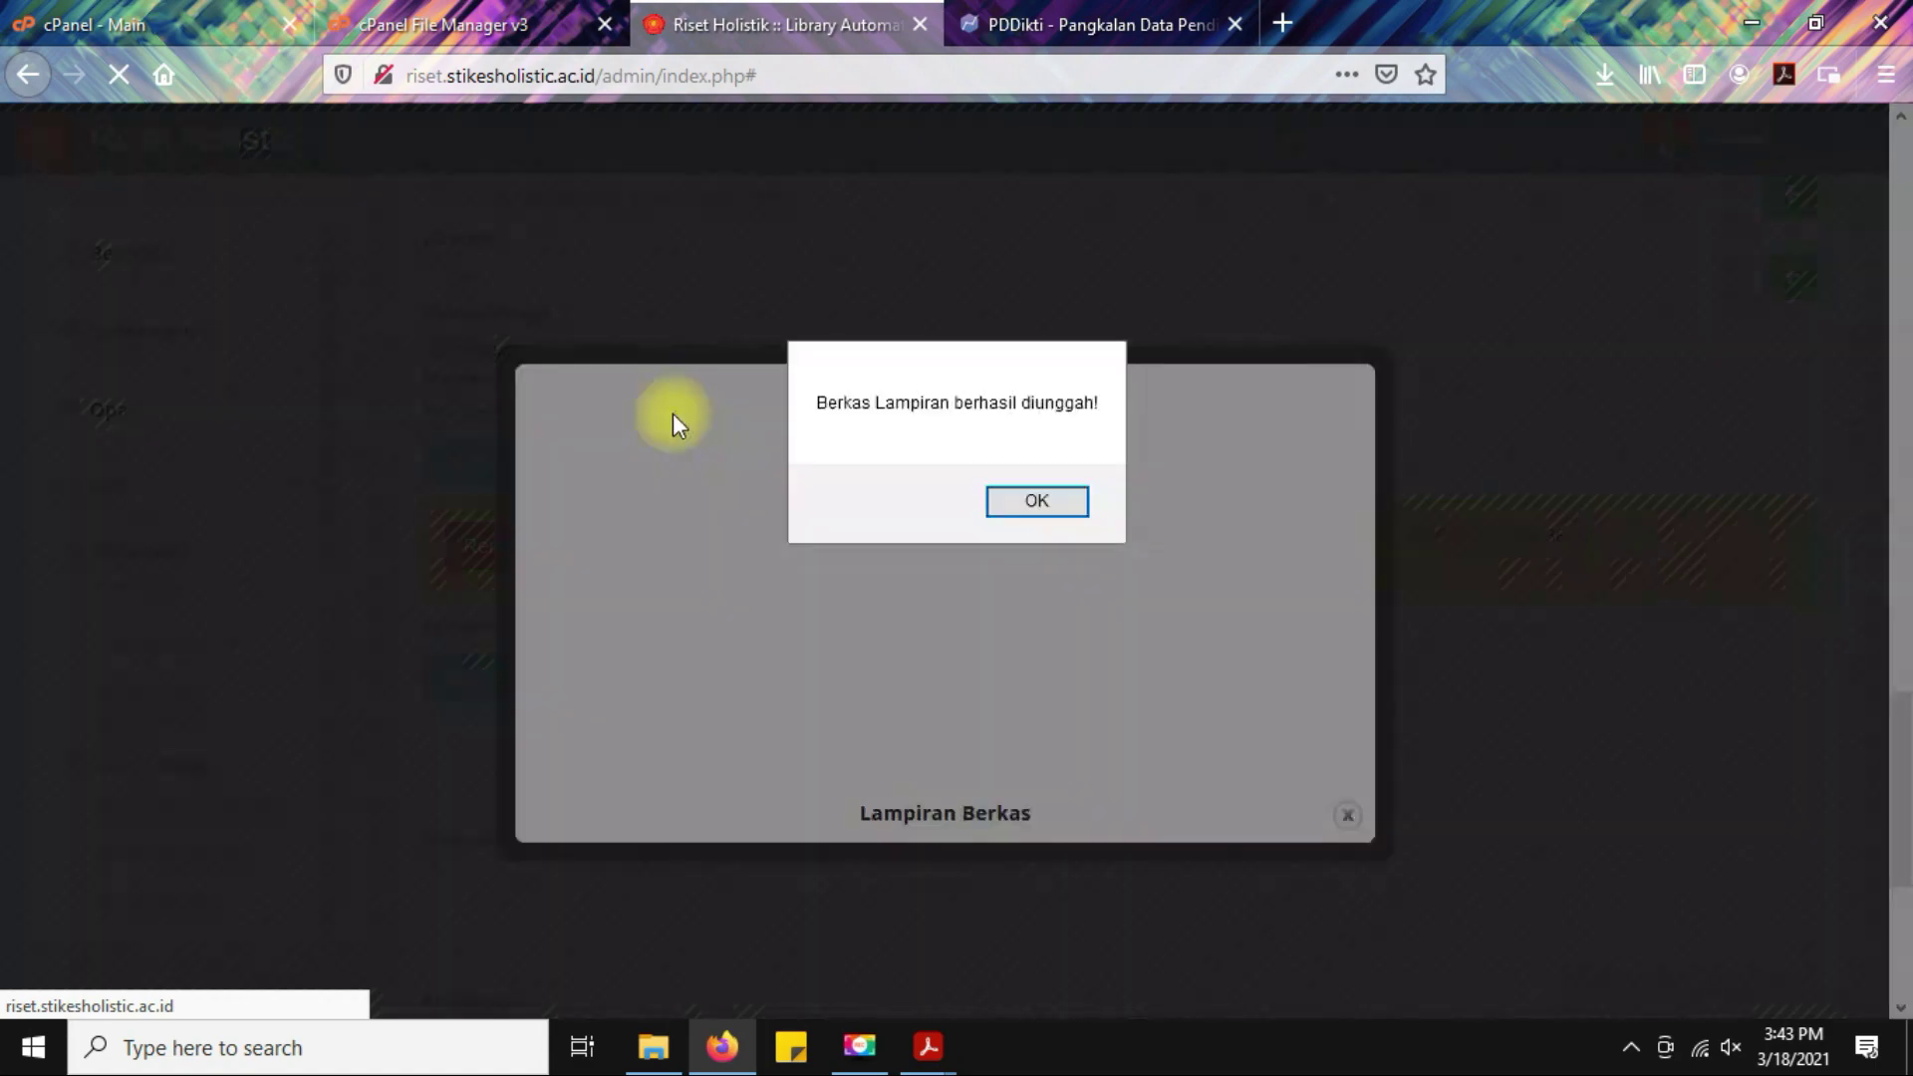
left_click(1026, 502)
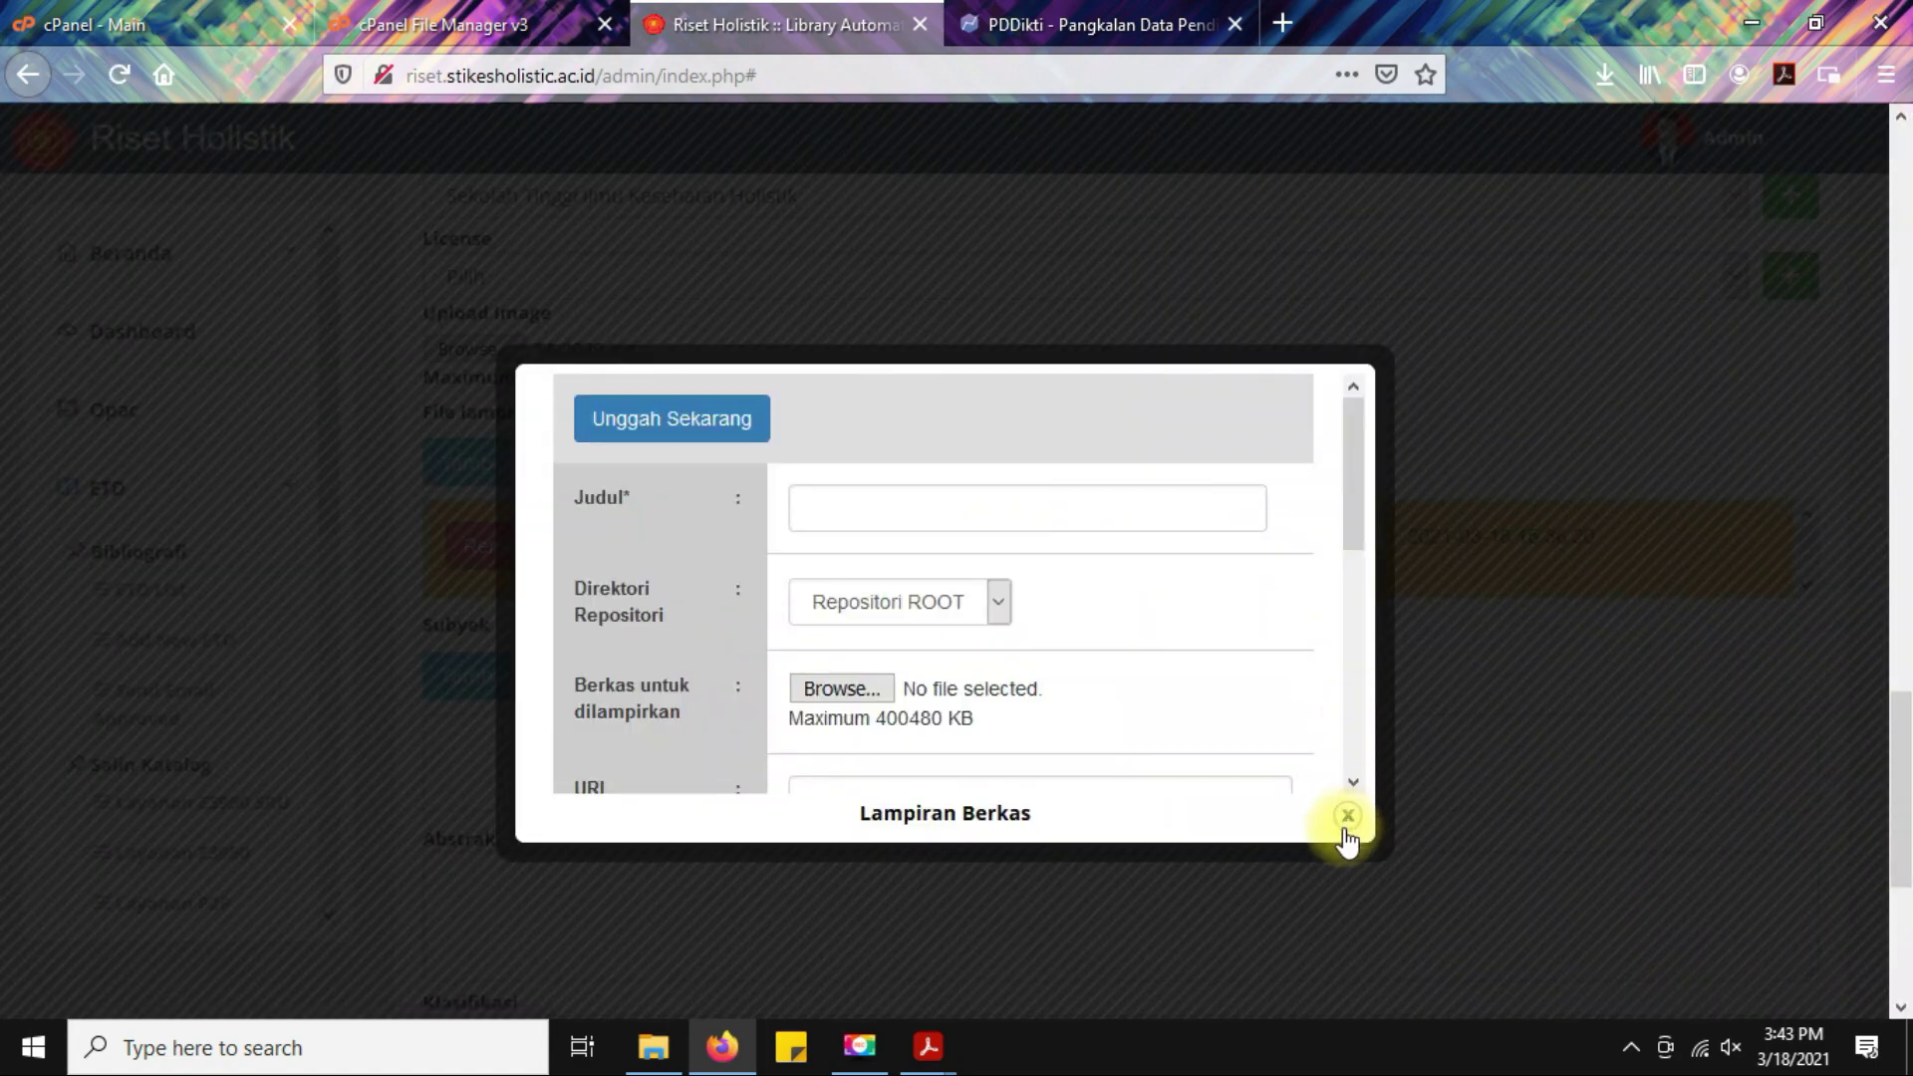
left_click(1345, 816)
scroll(925, 528, "down", 1)
scroll(924, 528, "down", 1)
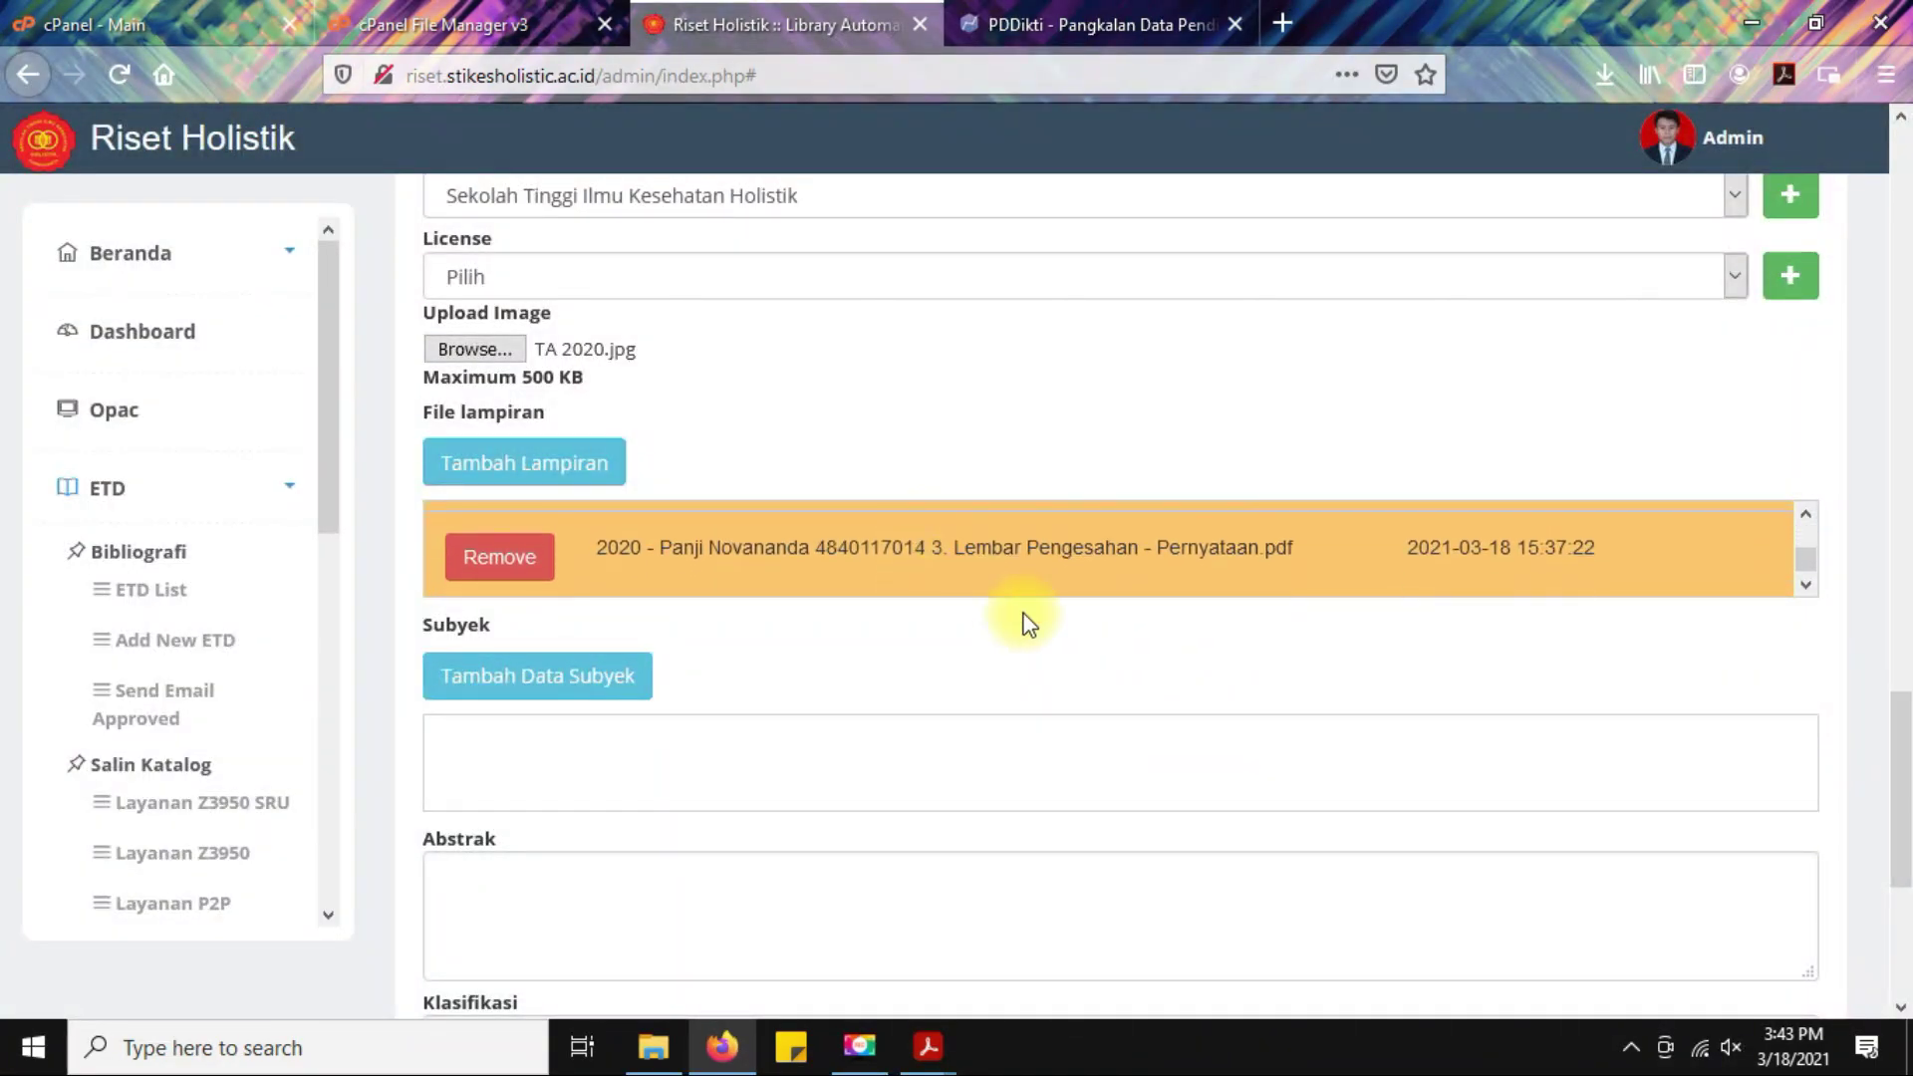
scroll(912, 568, "up", 2)
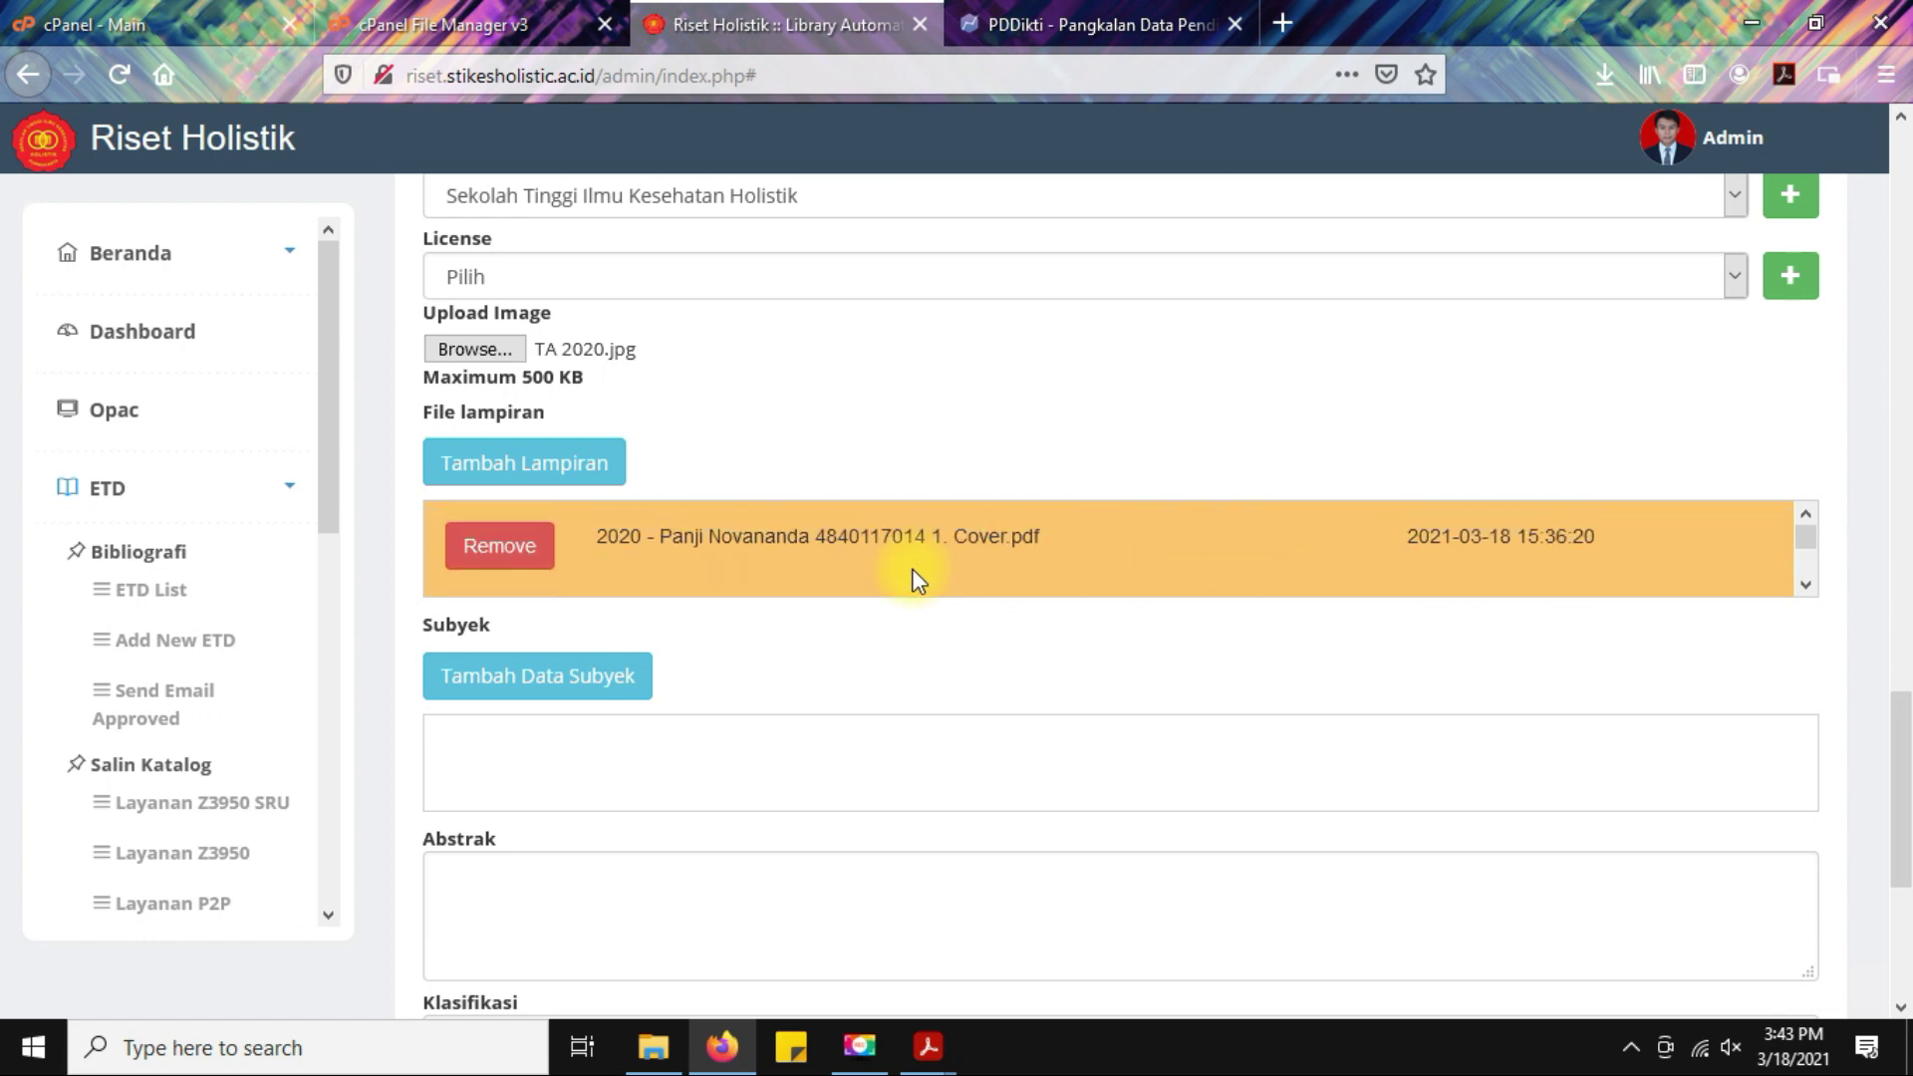
scroll(912, 568, "down", 2)
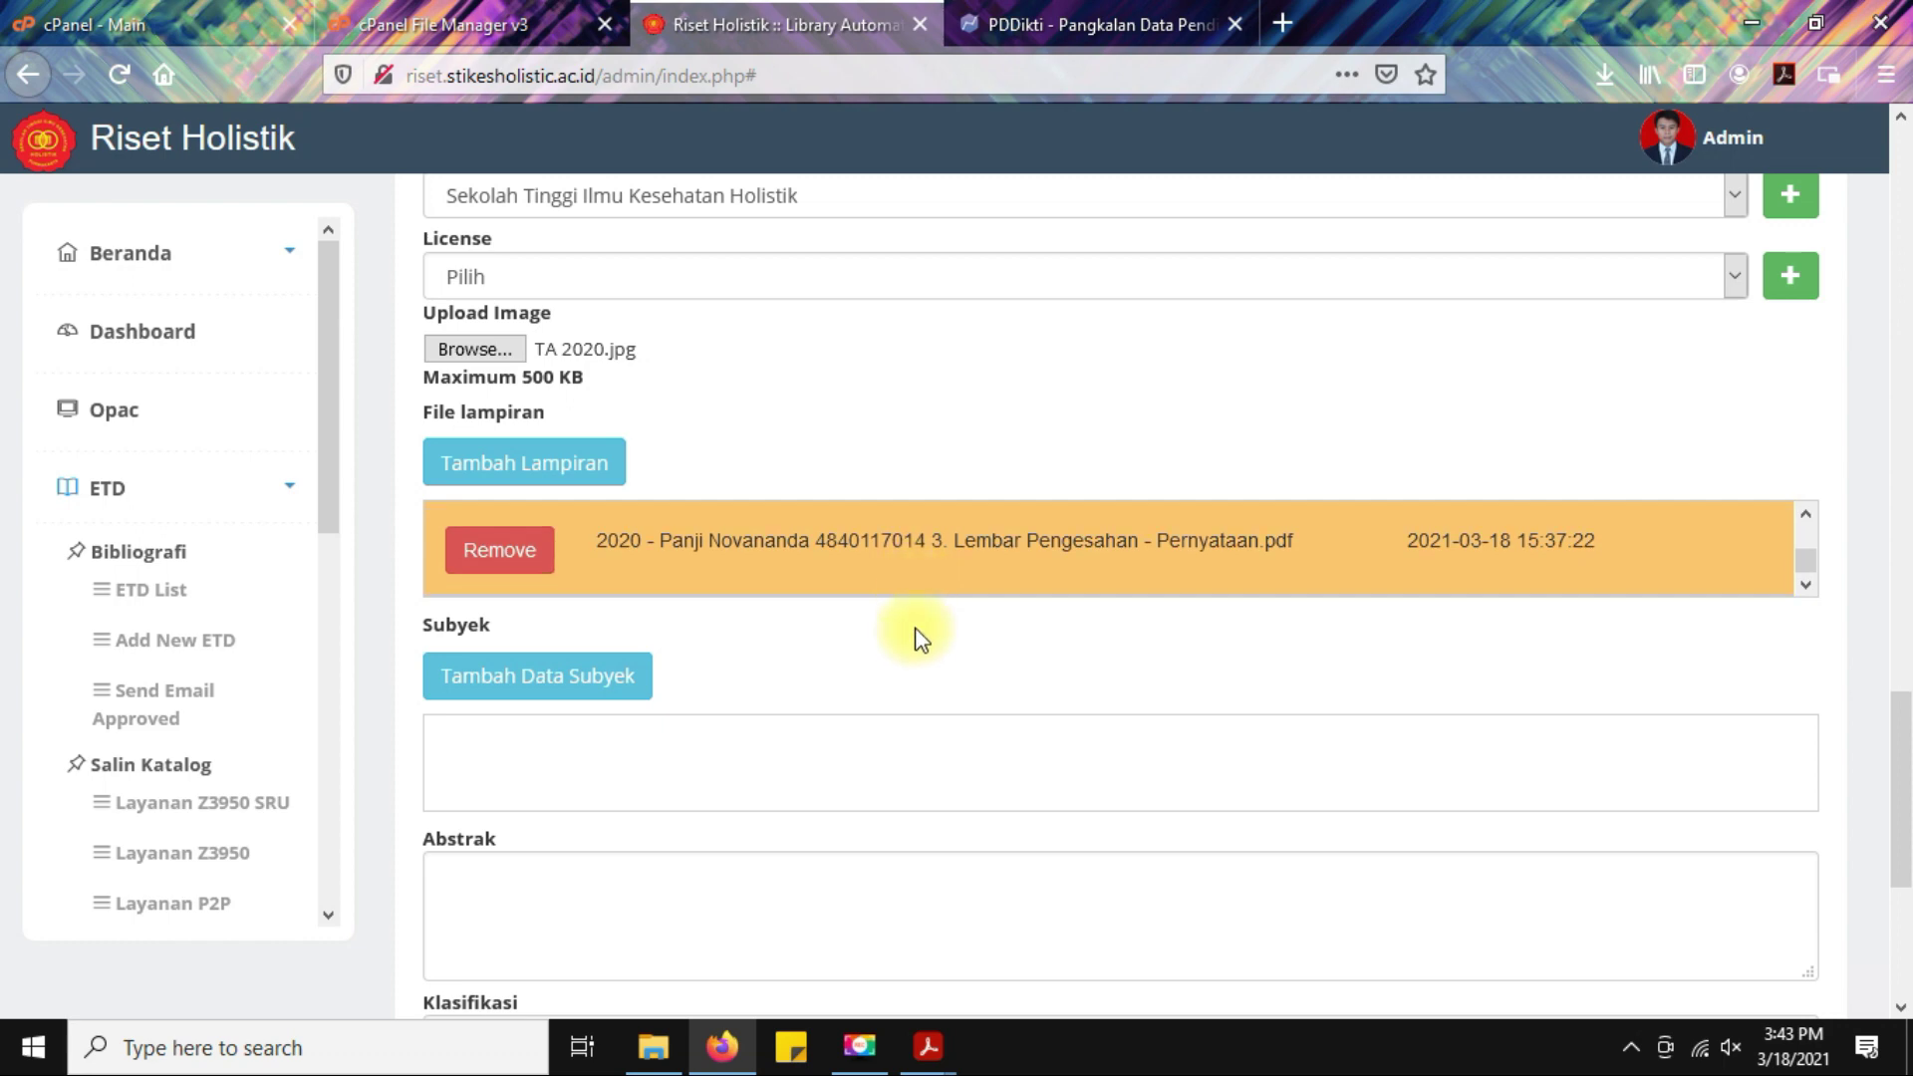
scroll(913, 636, "down", 2)
scroll(913, 641, "down", 2)
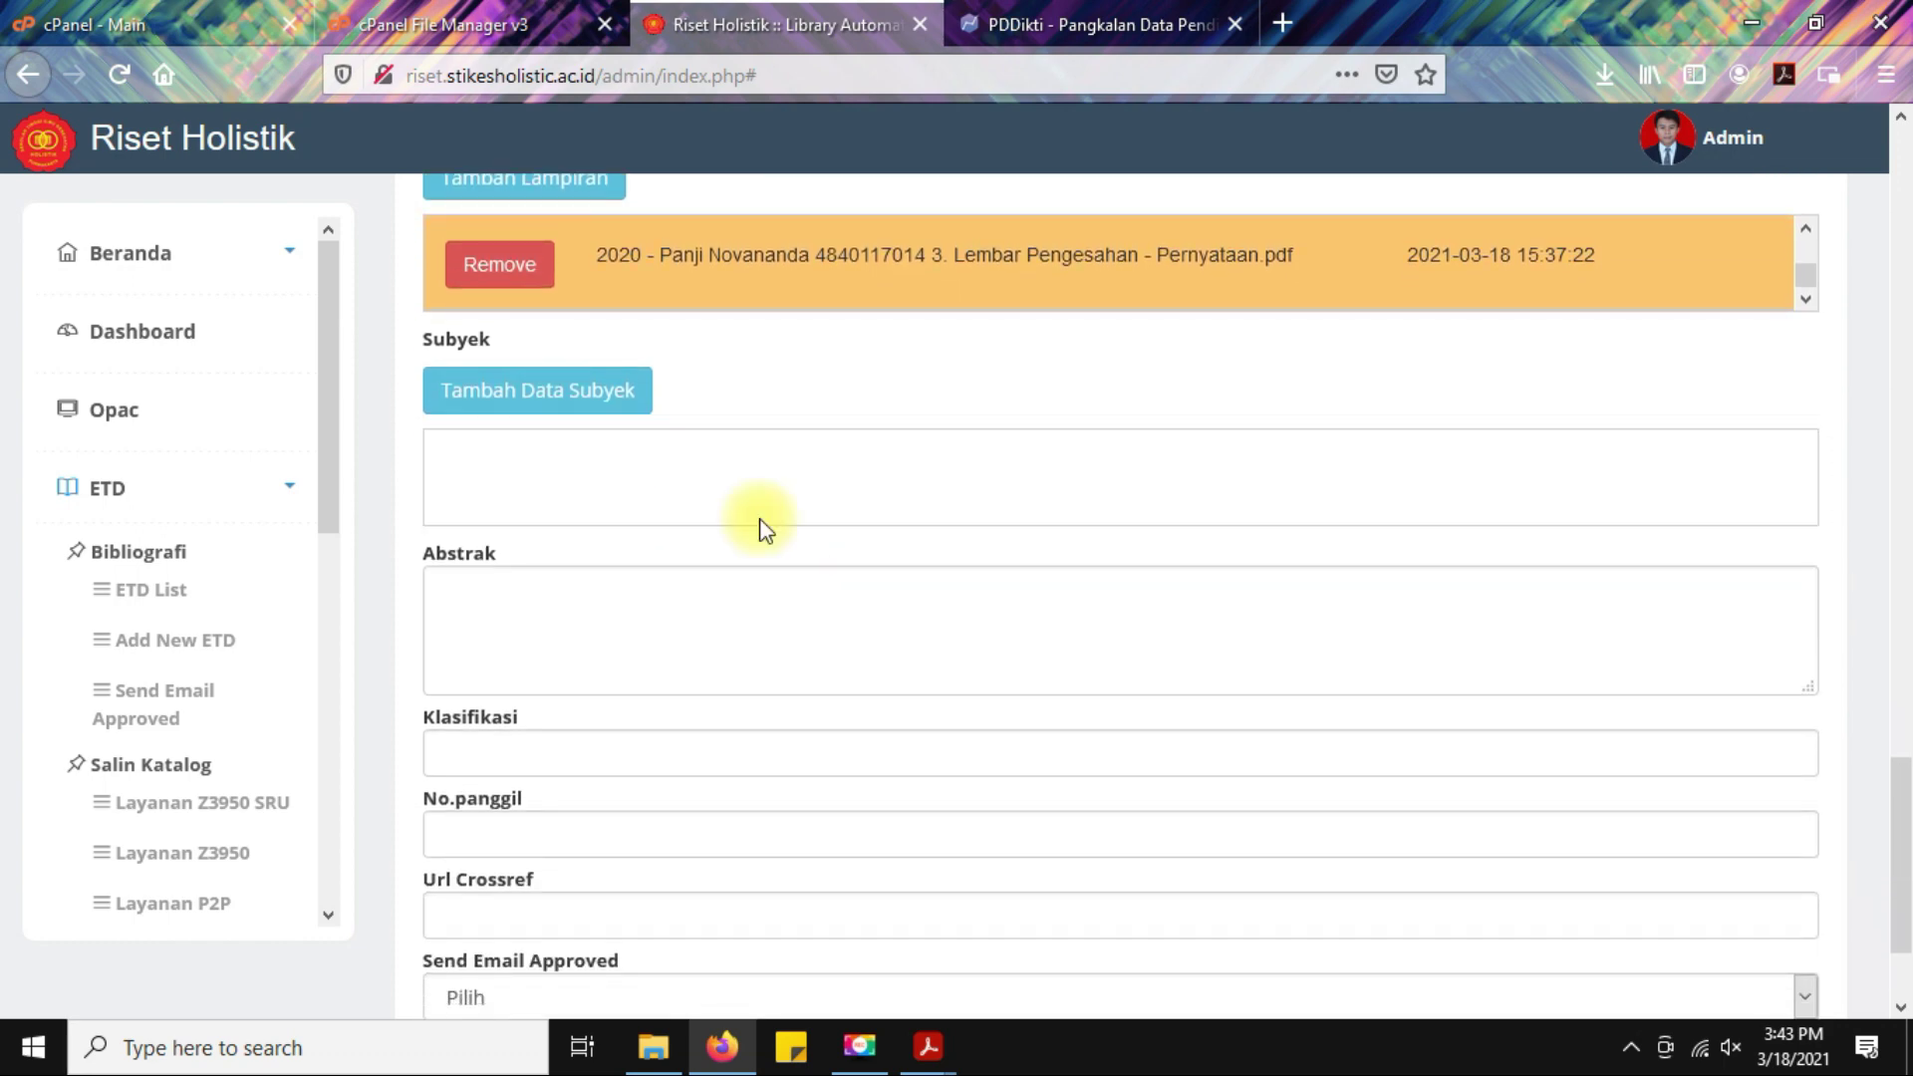
left_click(544, 391)
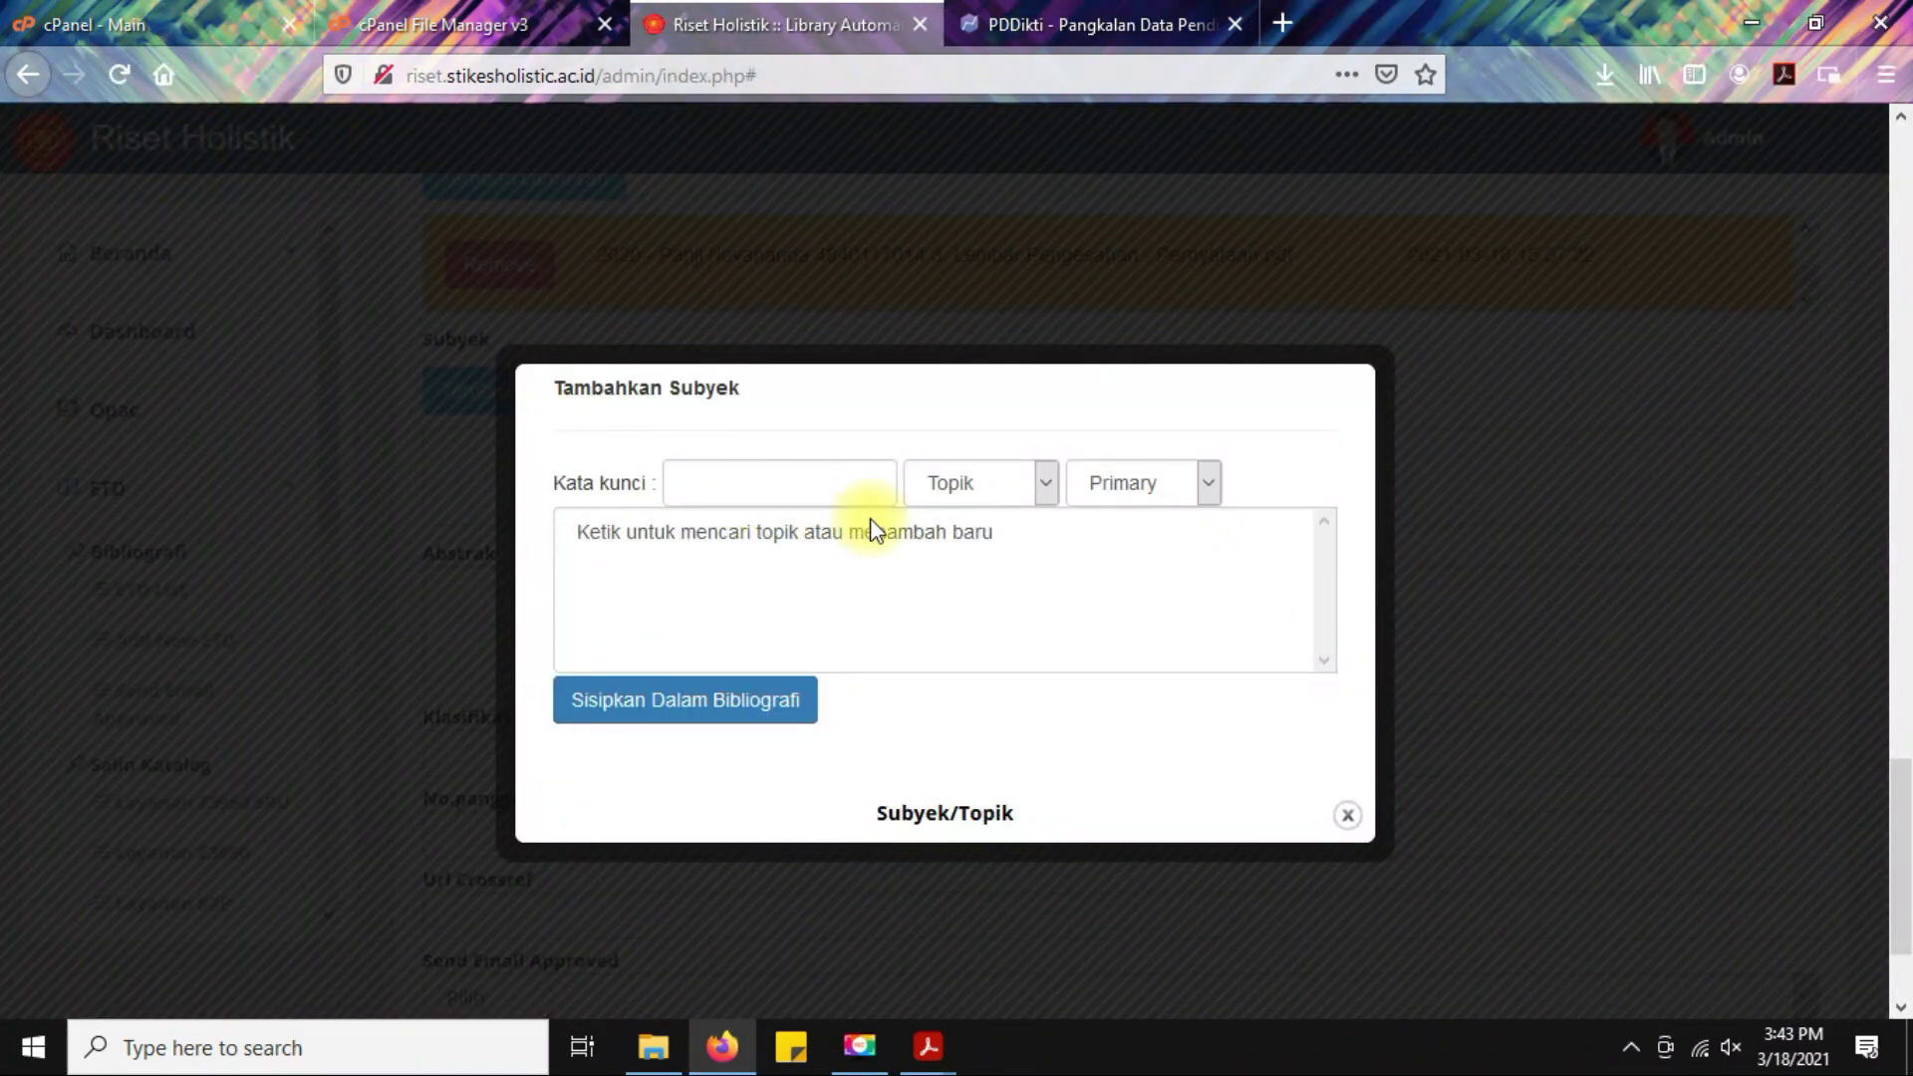
left_click(1347, 815)
scroll(887, 568, "down", 2)
left_click(544, 462)
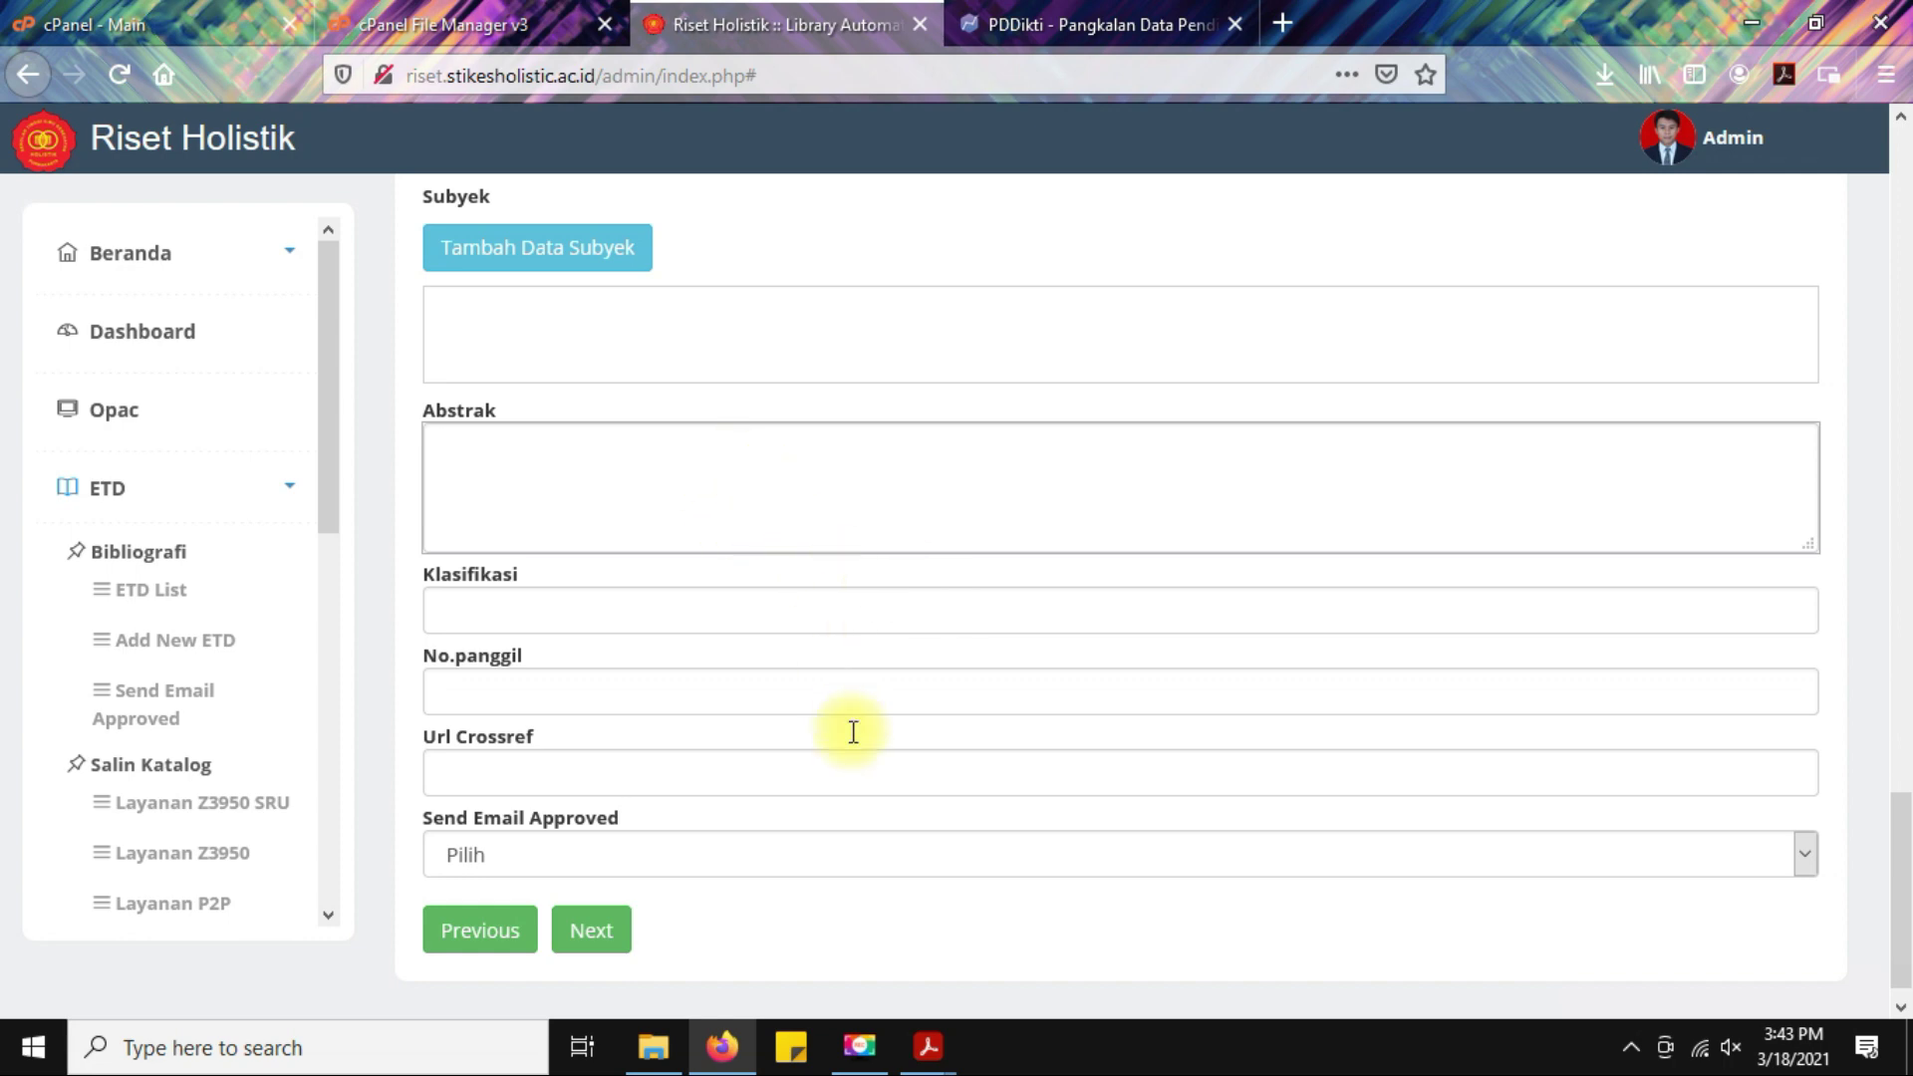
left_click(652, 1047)
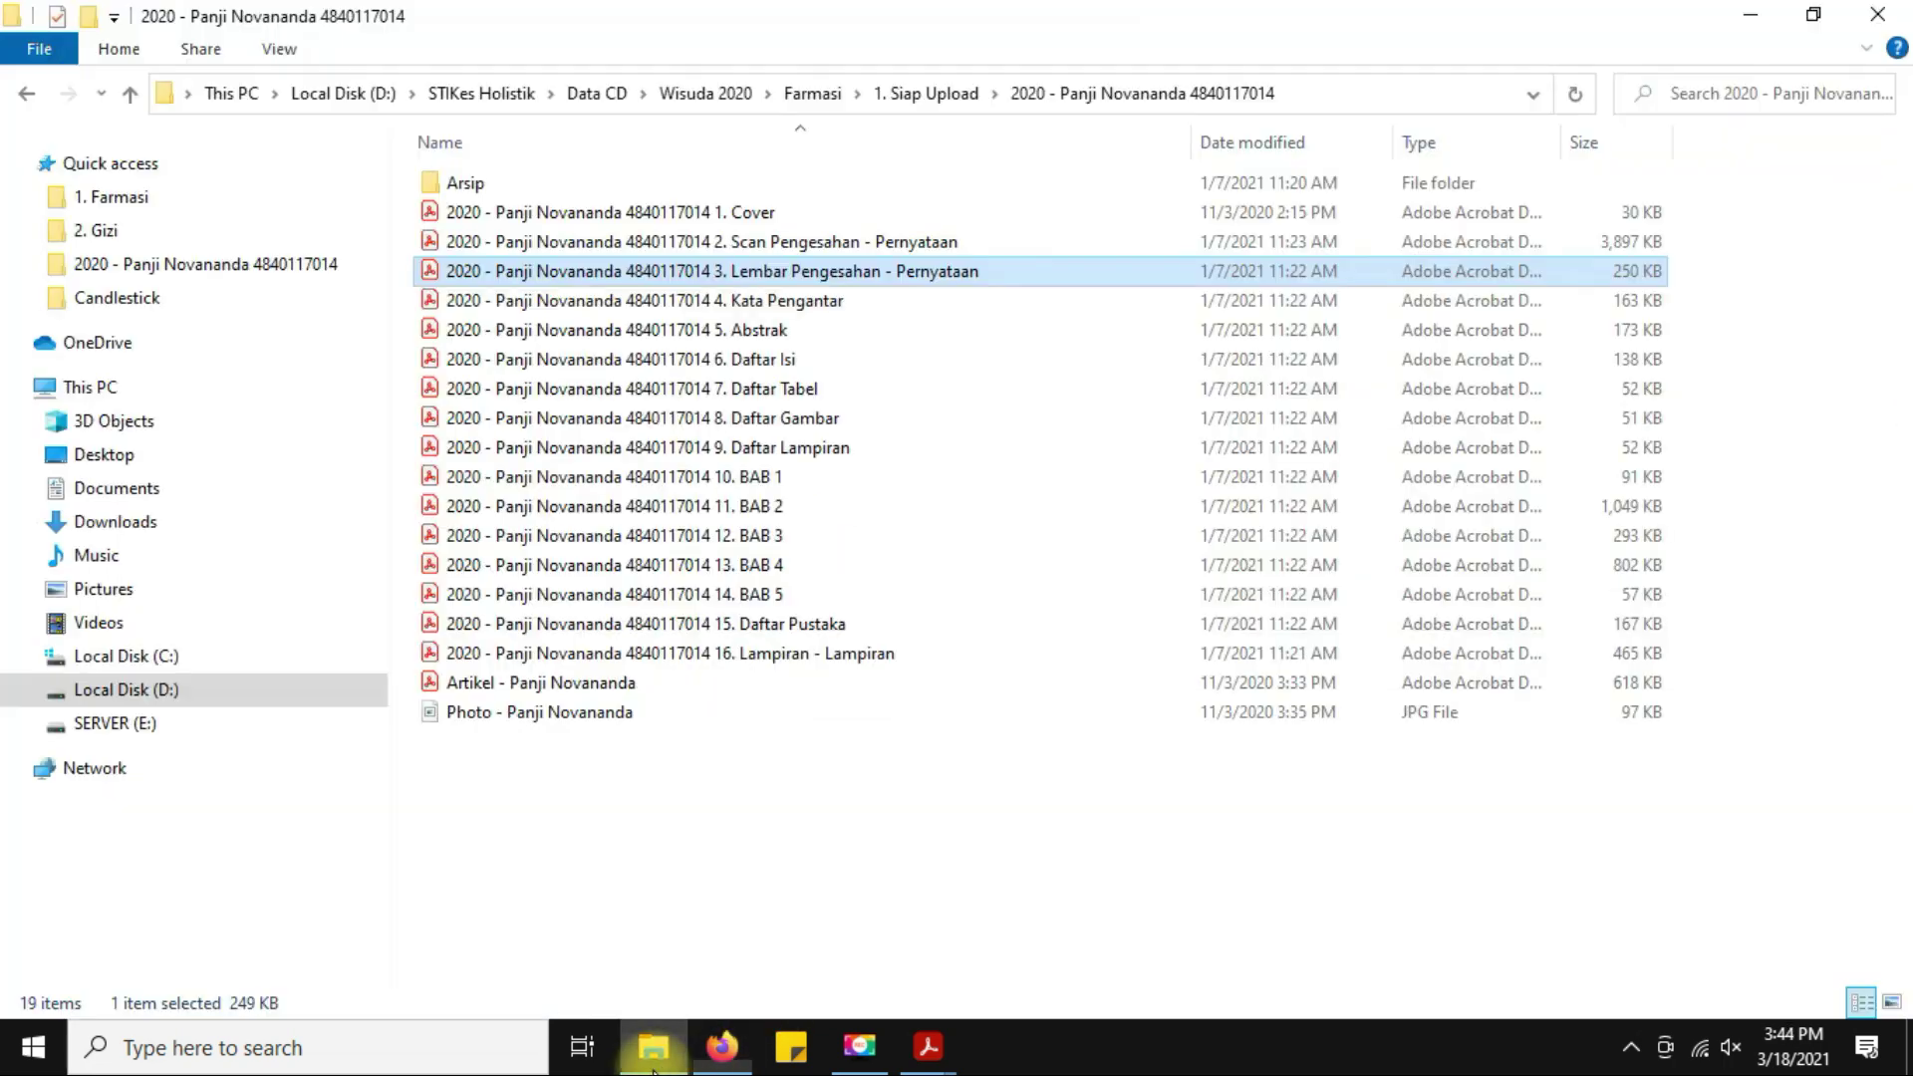
Open the 5. Abstrak PDF, select the full abstract with its keywords, and return to Firefox.
left_click(704, 334)
double_click(705, 341)
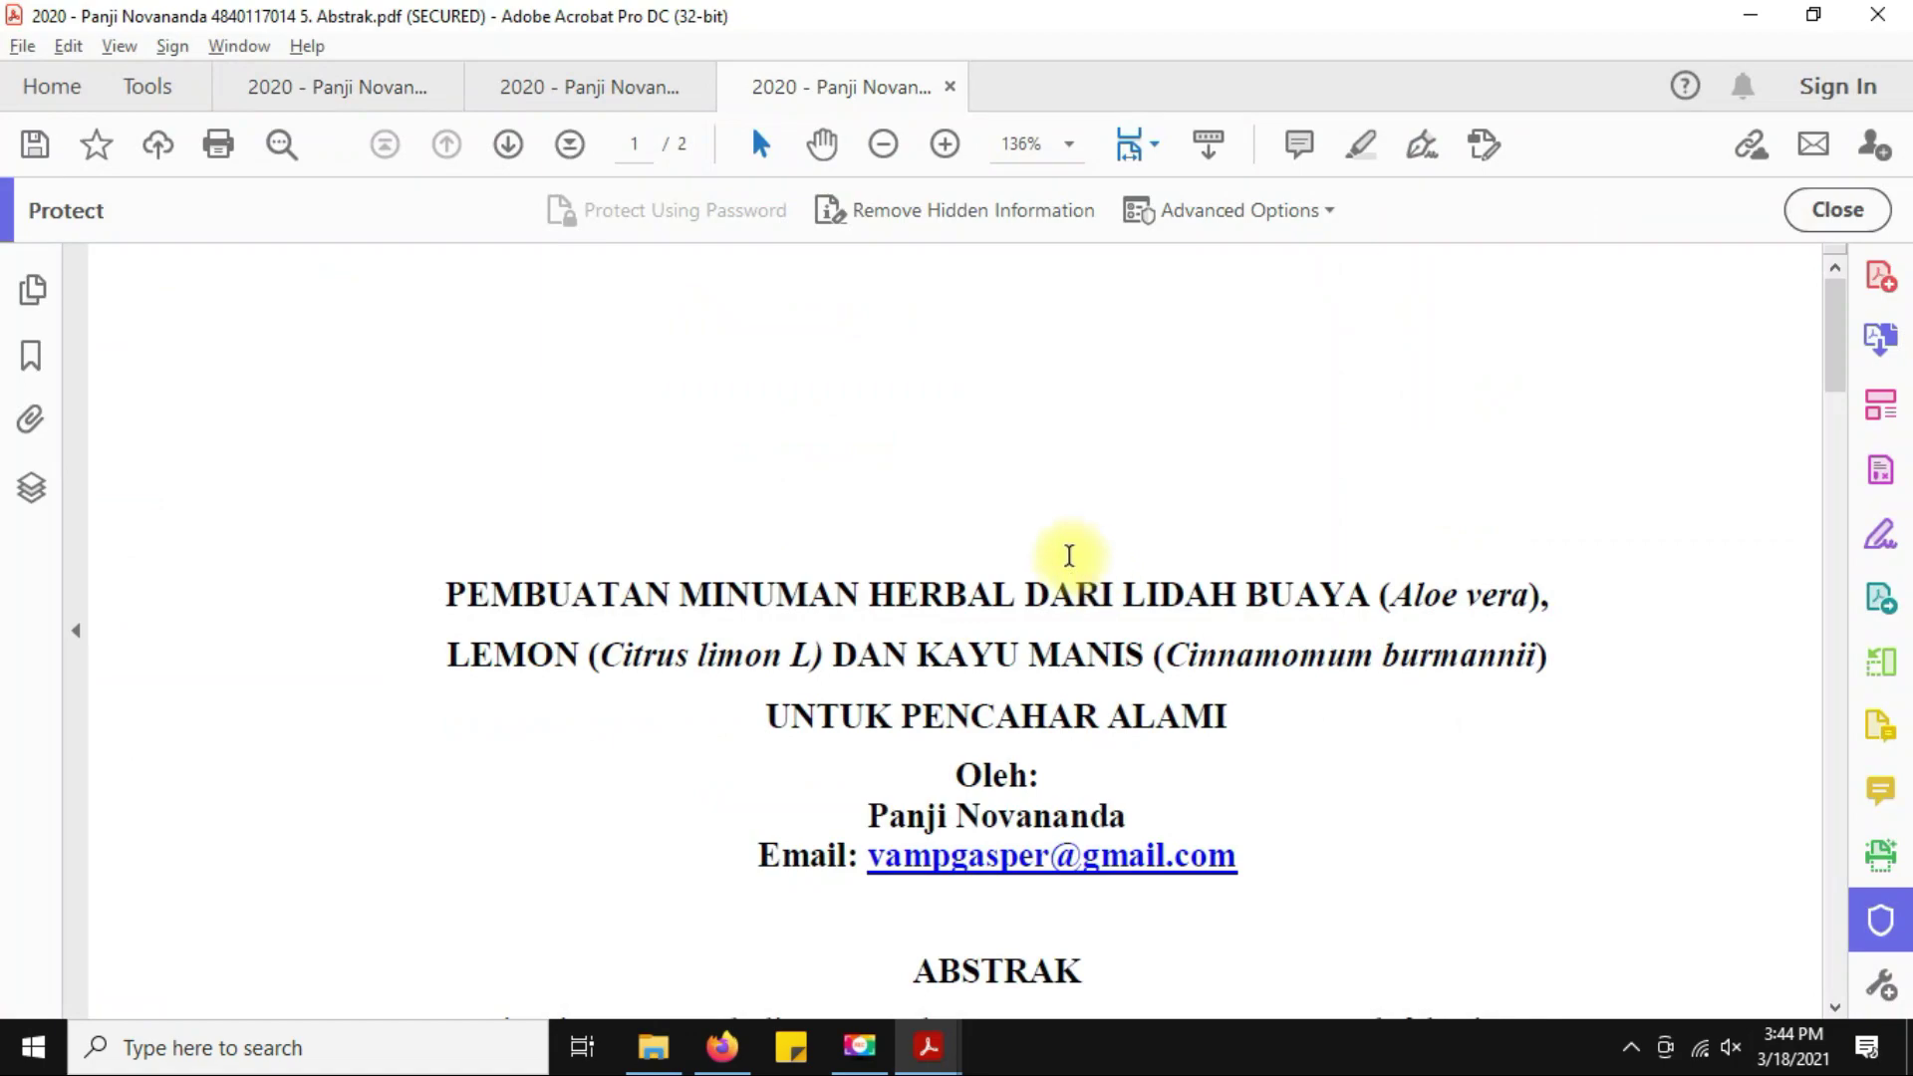
scroll(1069, 556, "down", 5)
scroll(1069, 560, "down", 6)
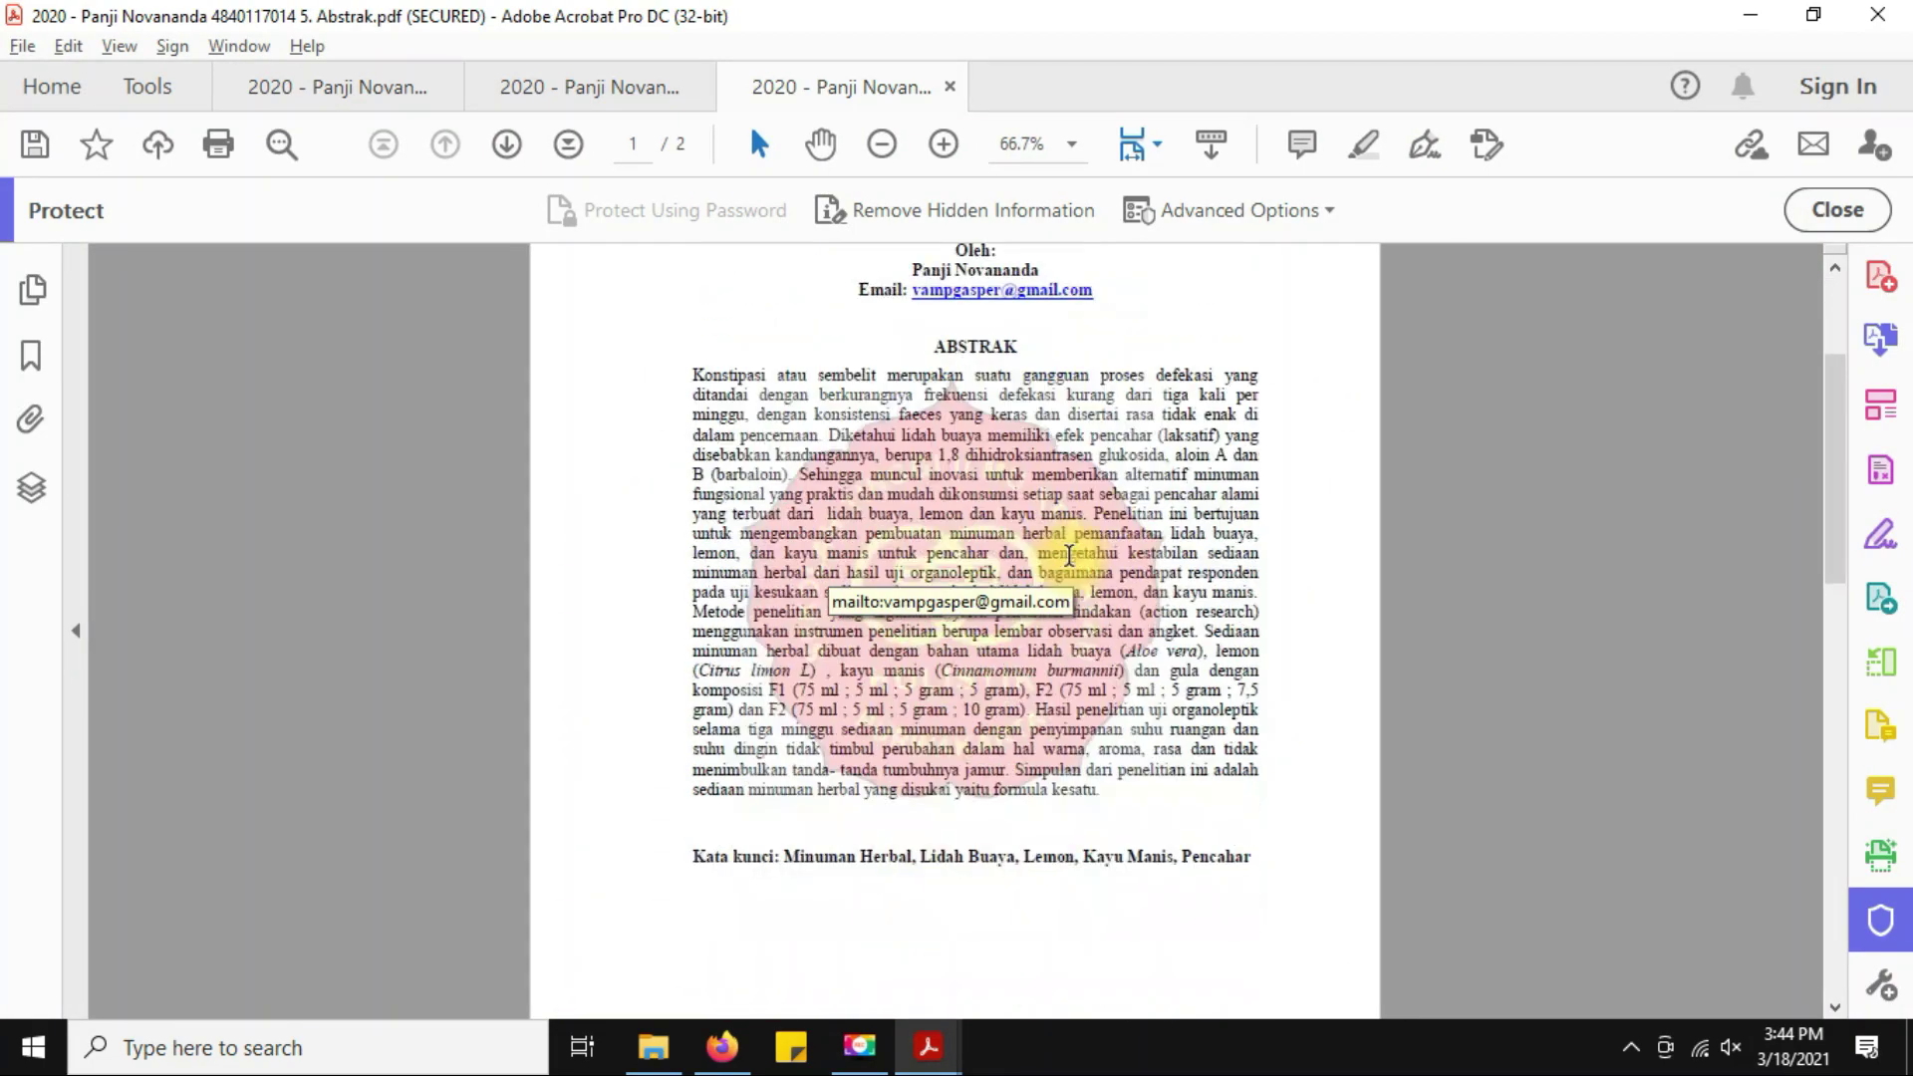
scroll(1064, 560, "up", 1)
left_click_drag(695, 376, 1274, 860)
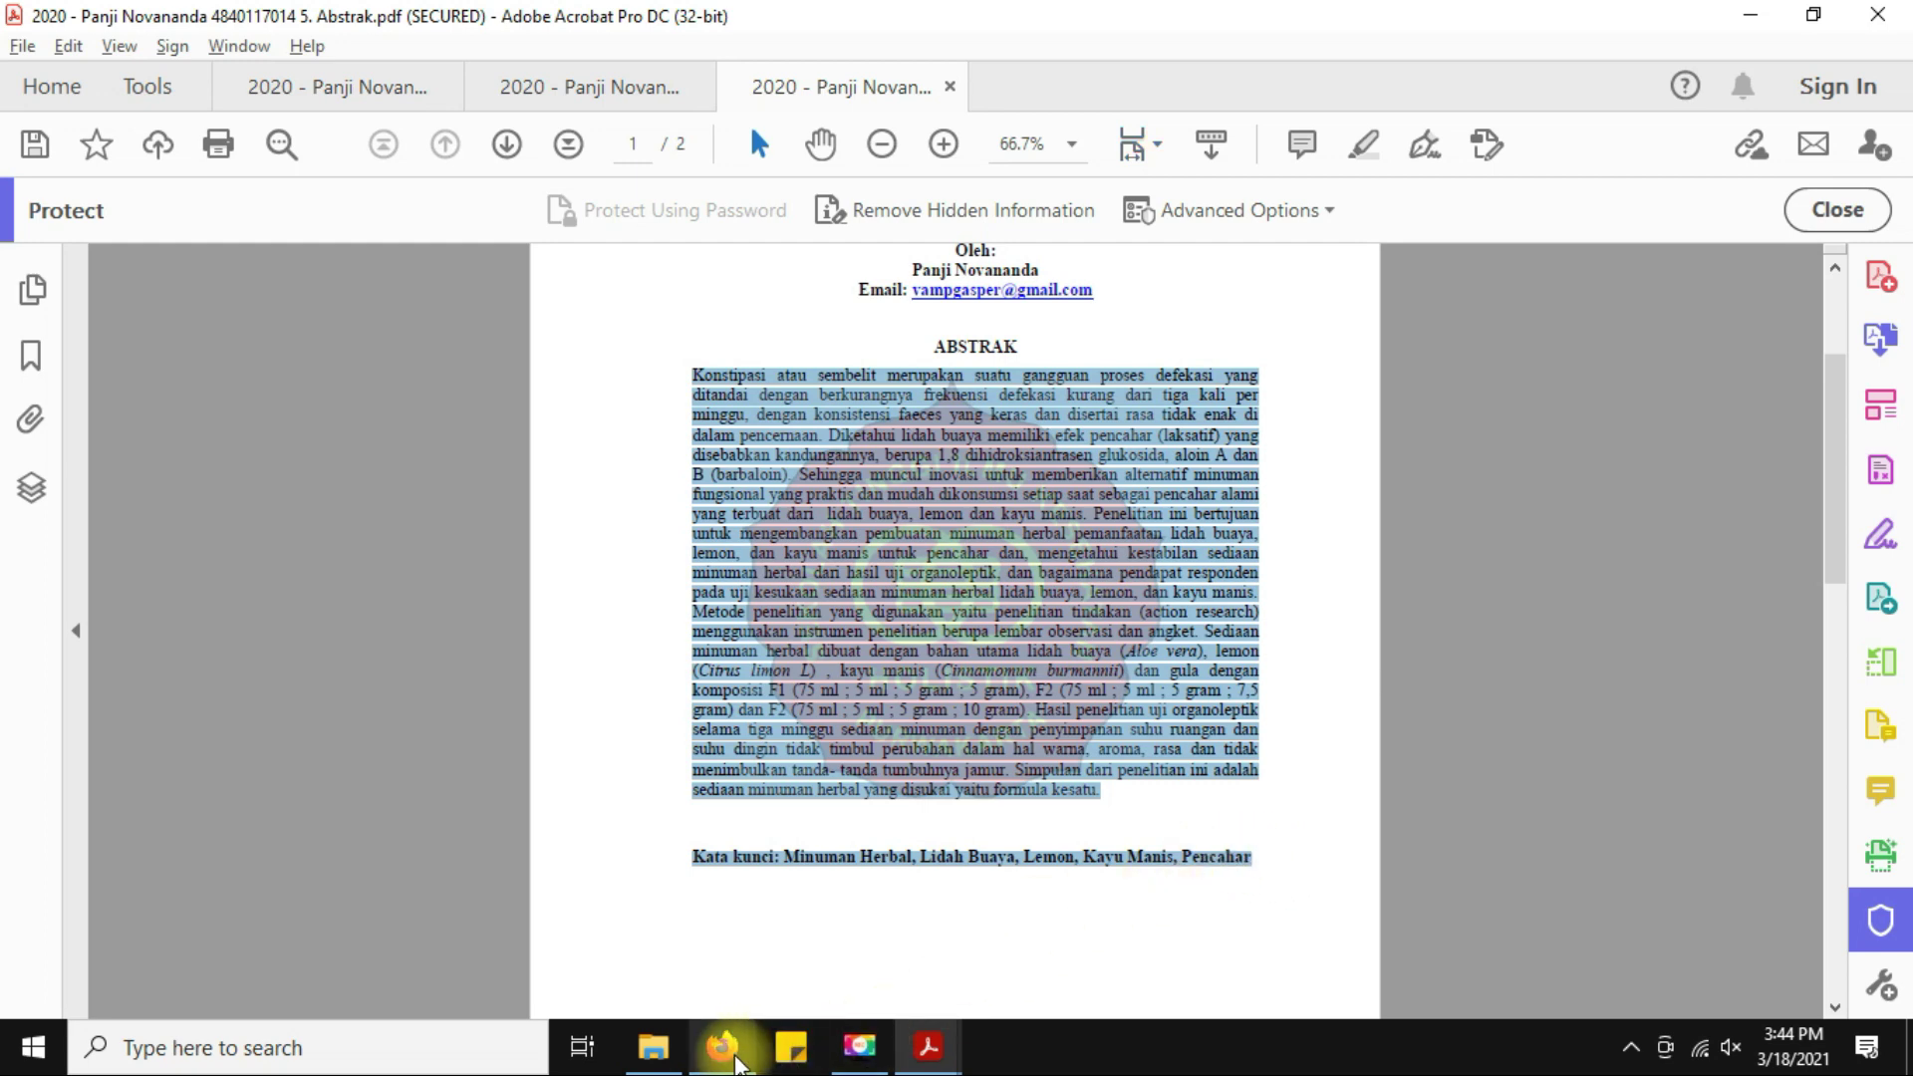
left_click(722, 1046)
key("ctrl")
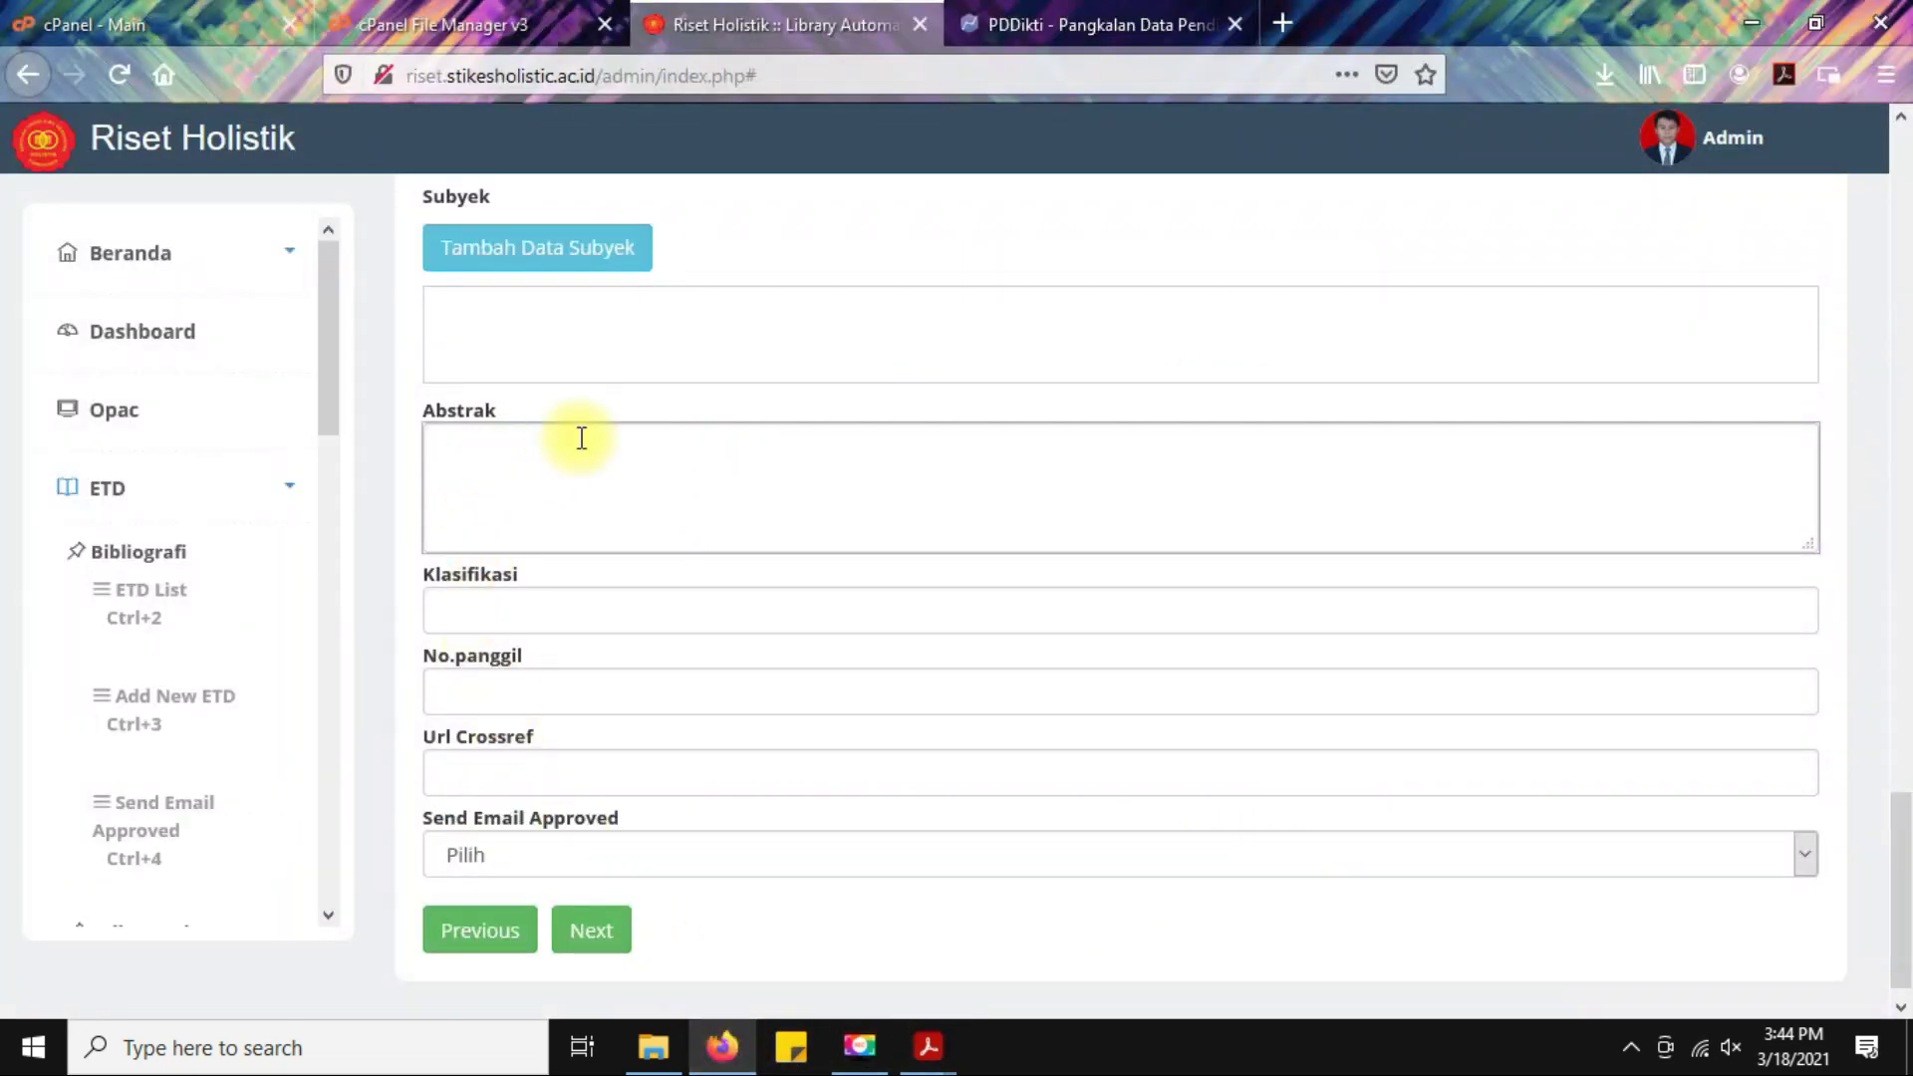
Paste the abstract into Abstrak, adding a blank line before the Kata kunci line.
key("ctrl+v")
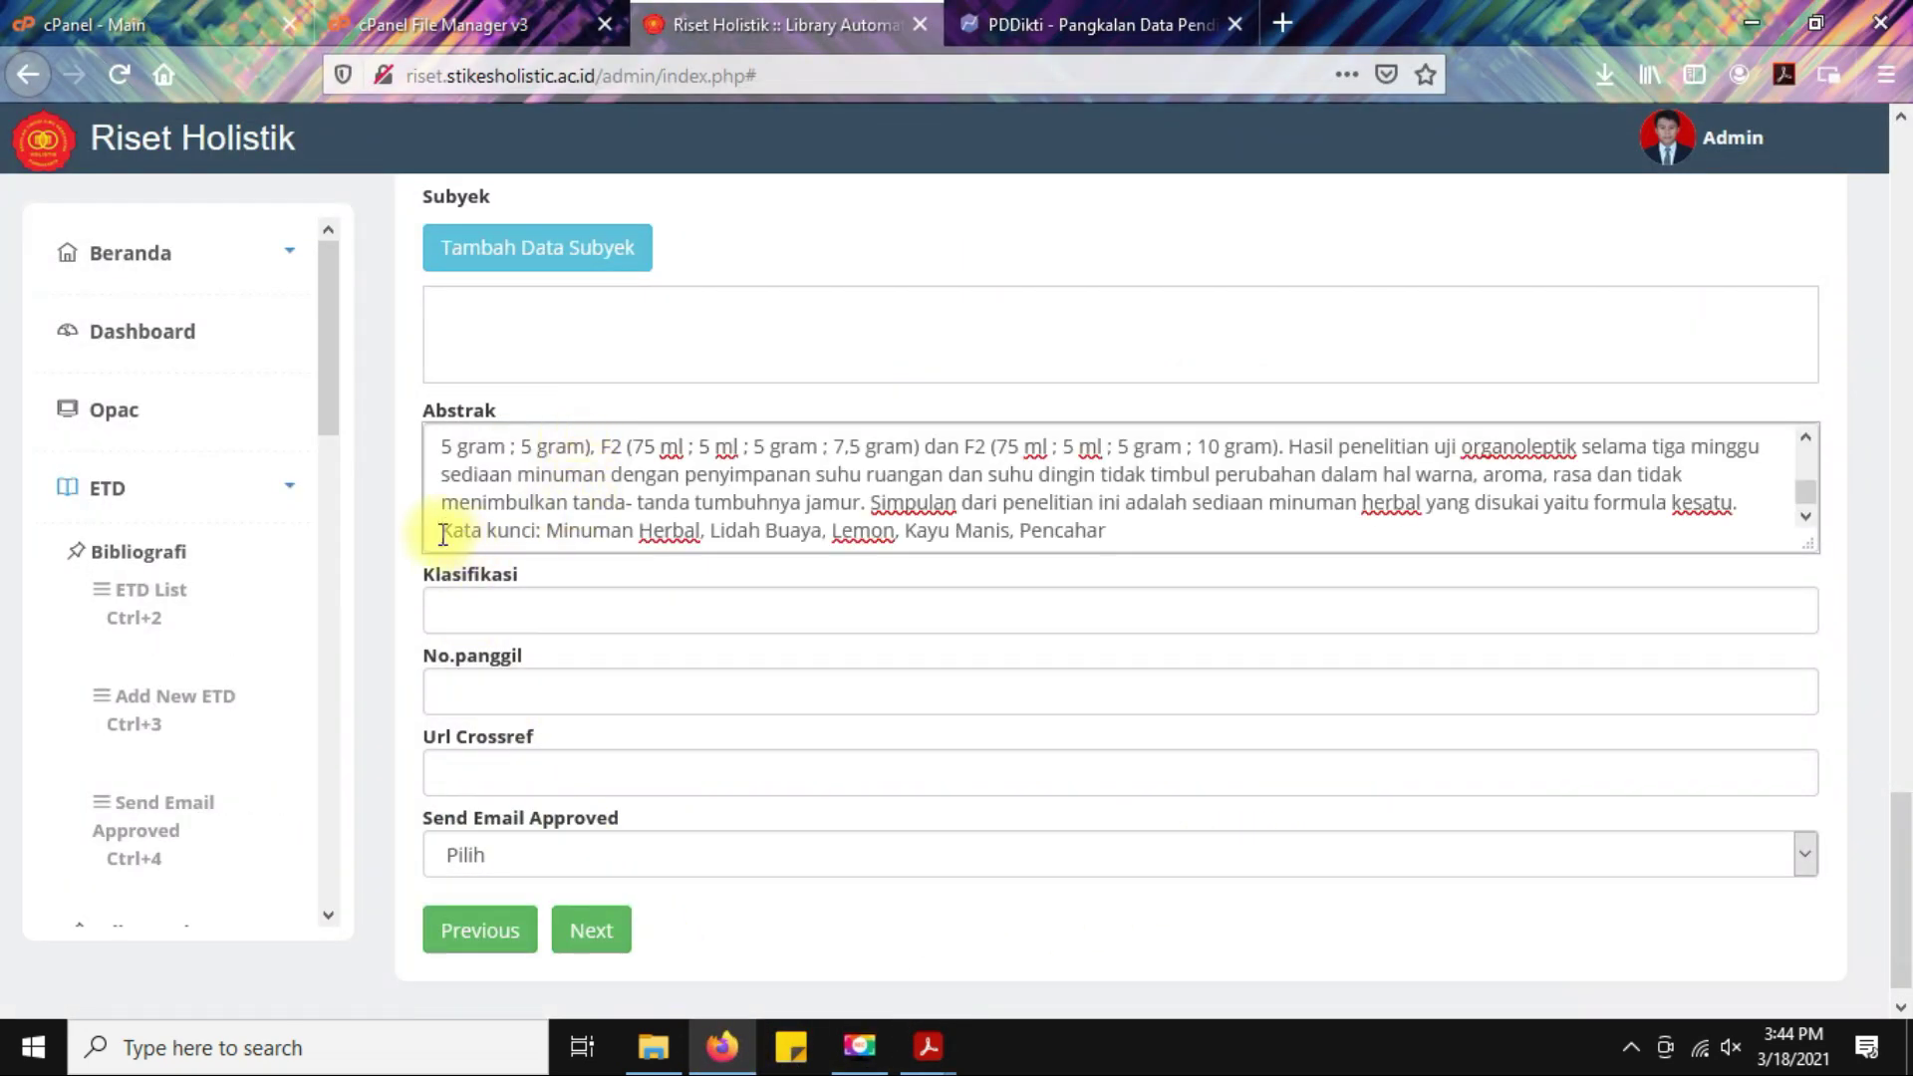
left_click(442, 535)
key("Return")
scroll(499, 504, "up", 10)
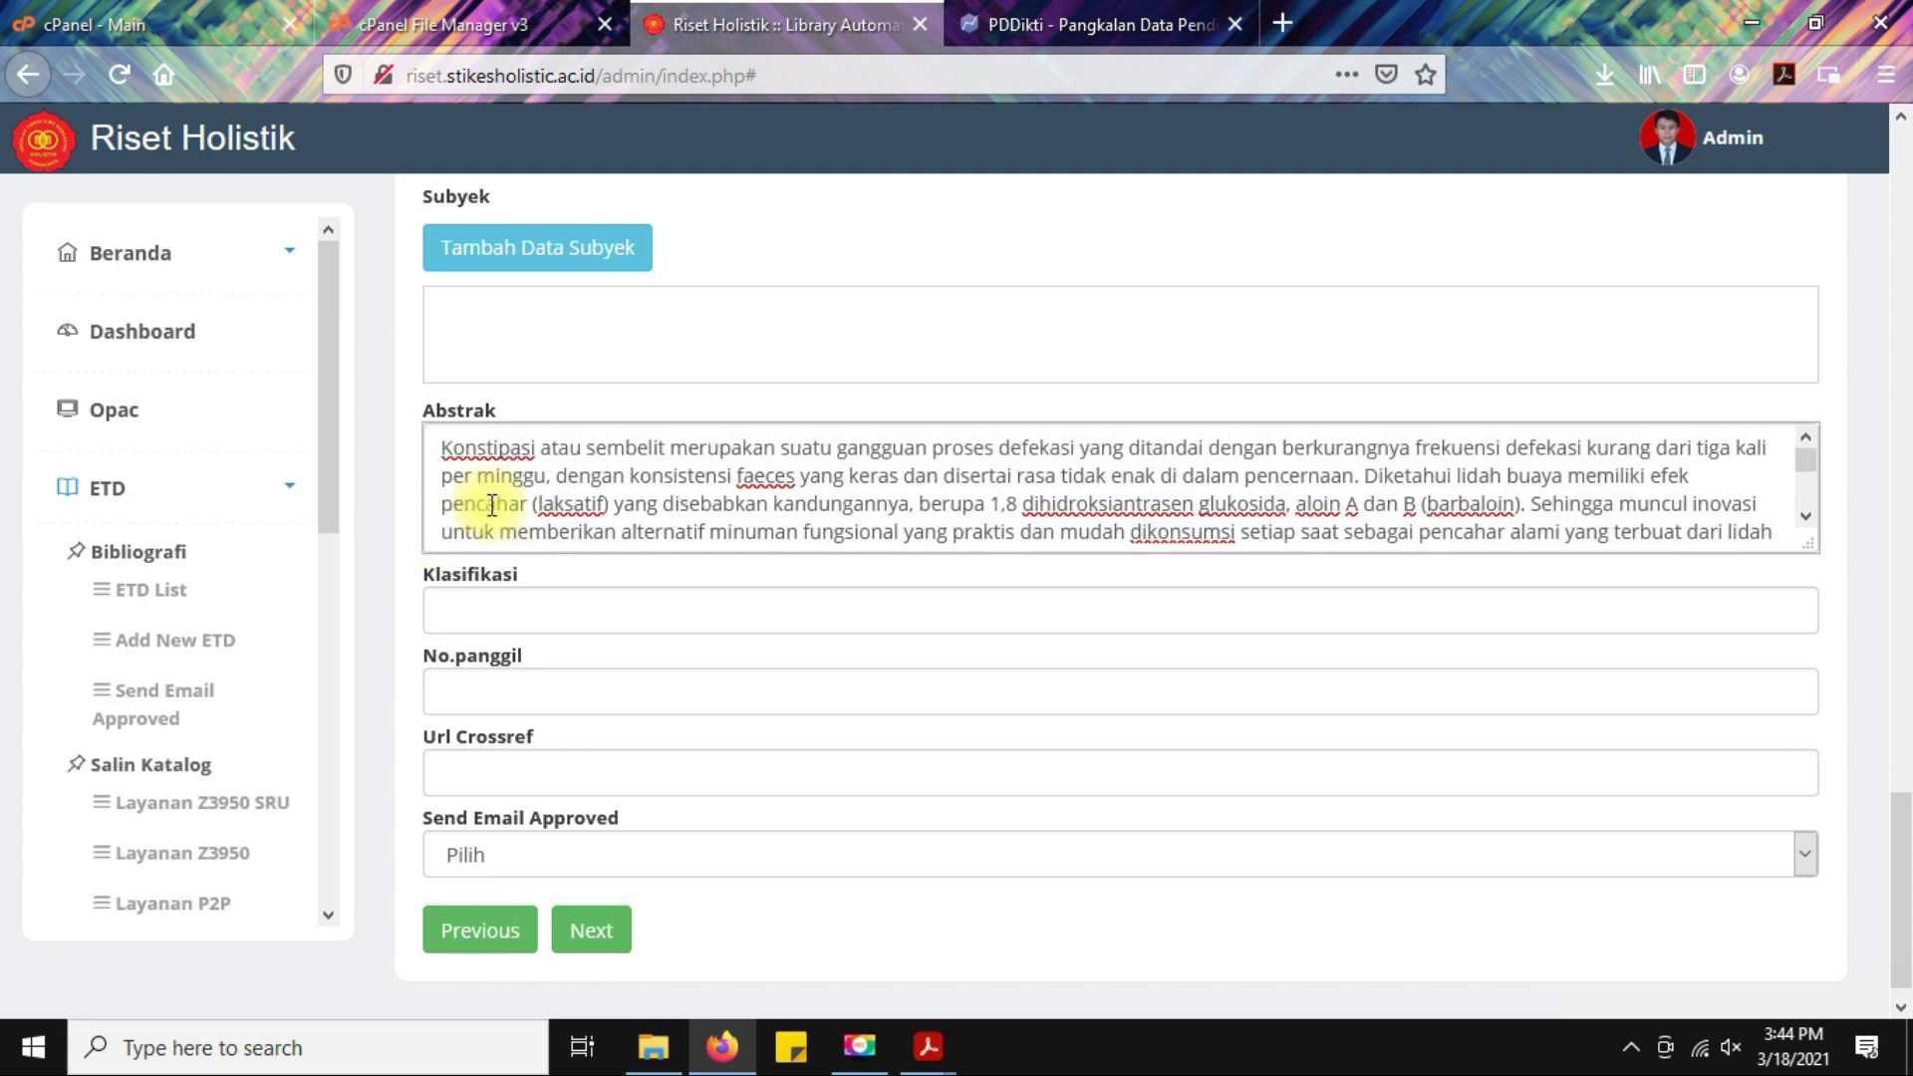
scroll(714, 552, "down", 2)
scroll(715, 552, "down", 4)
Enter F0080 as the No.panggil call number.
left_click(548, 603)
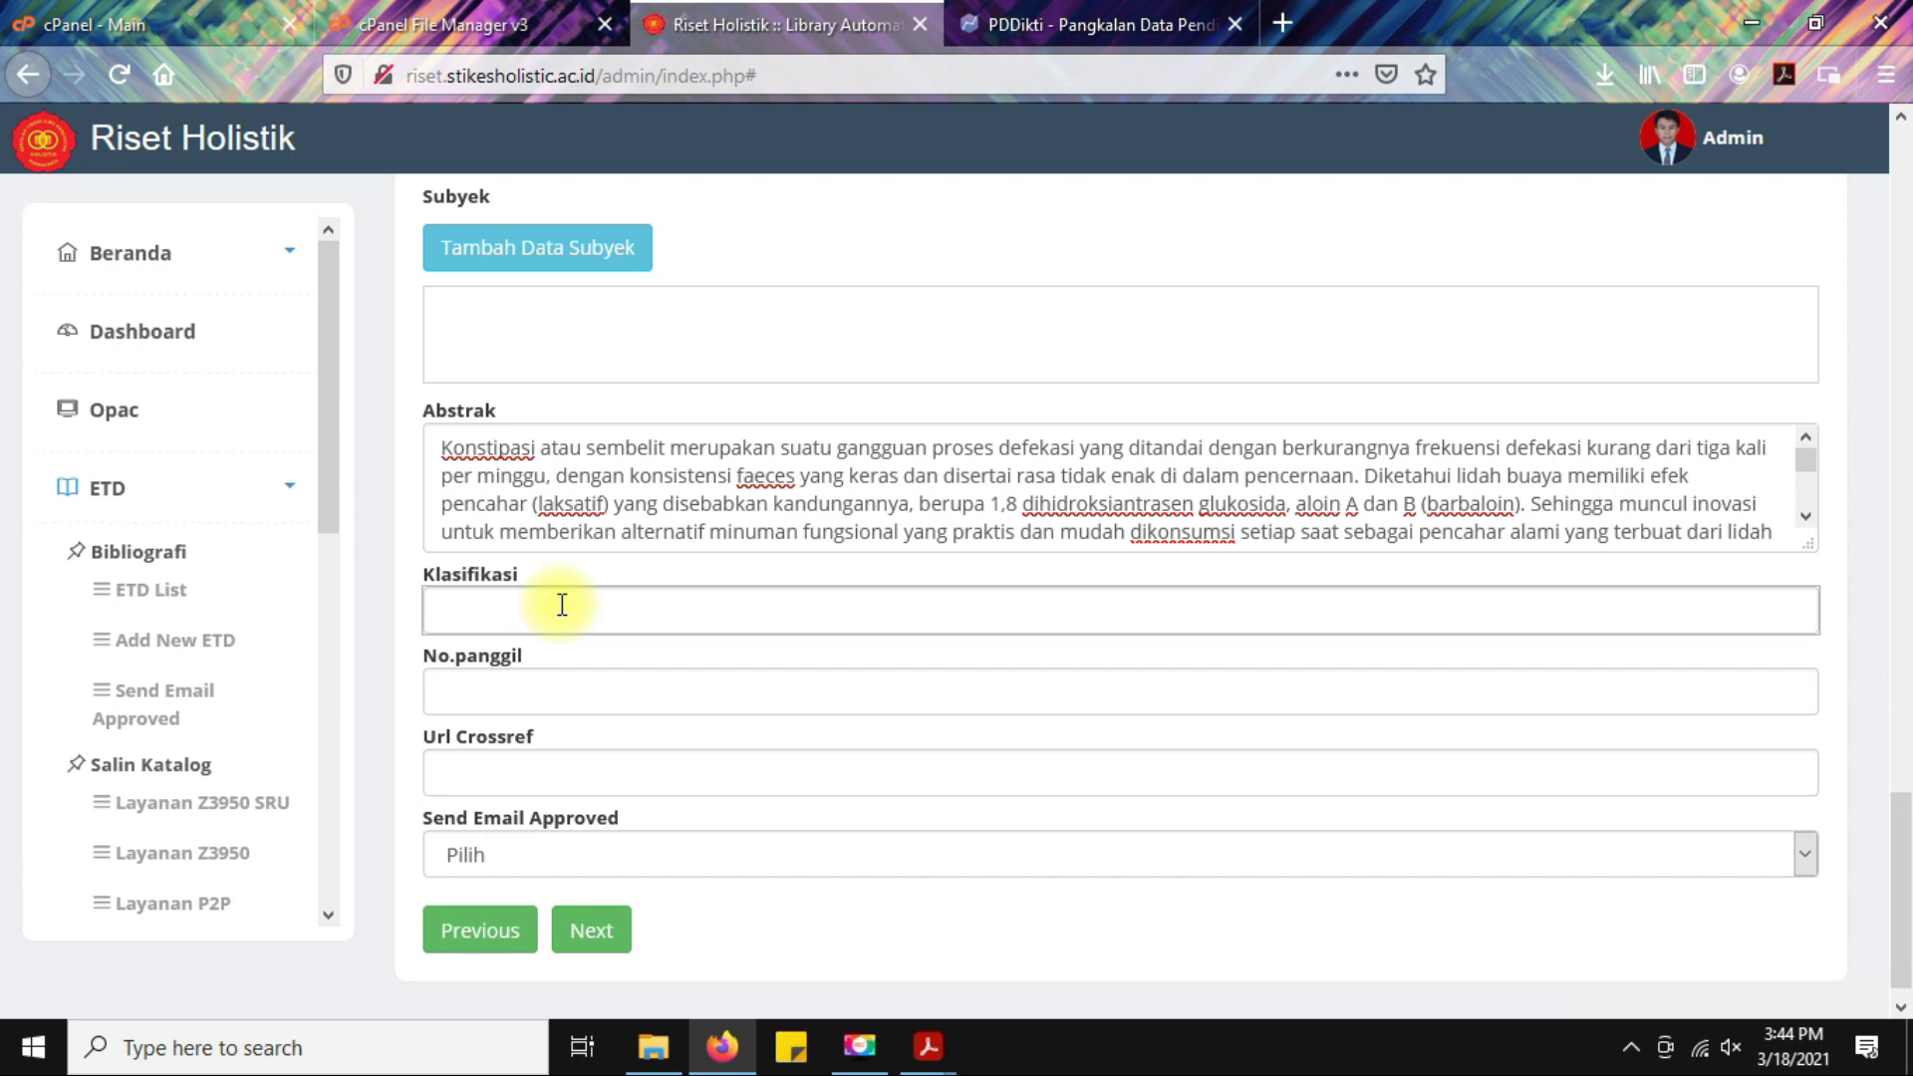
scroll(558, 608, "down", 1)
left_click(656, 660)
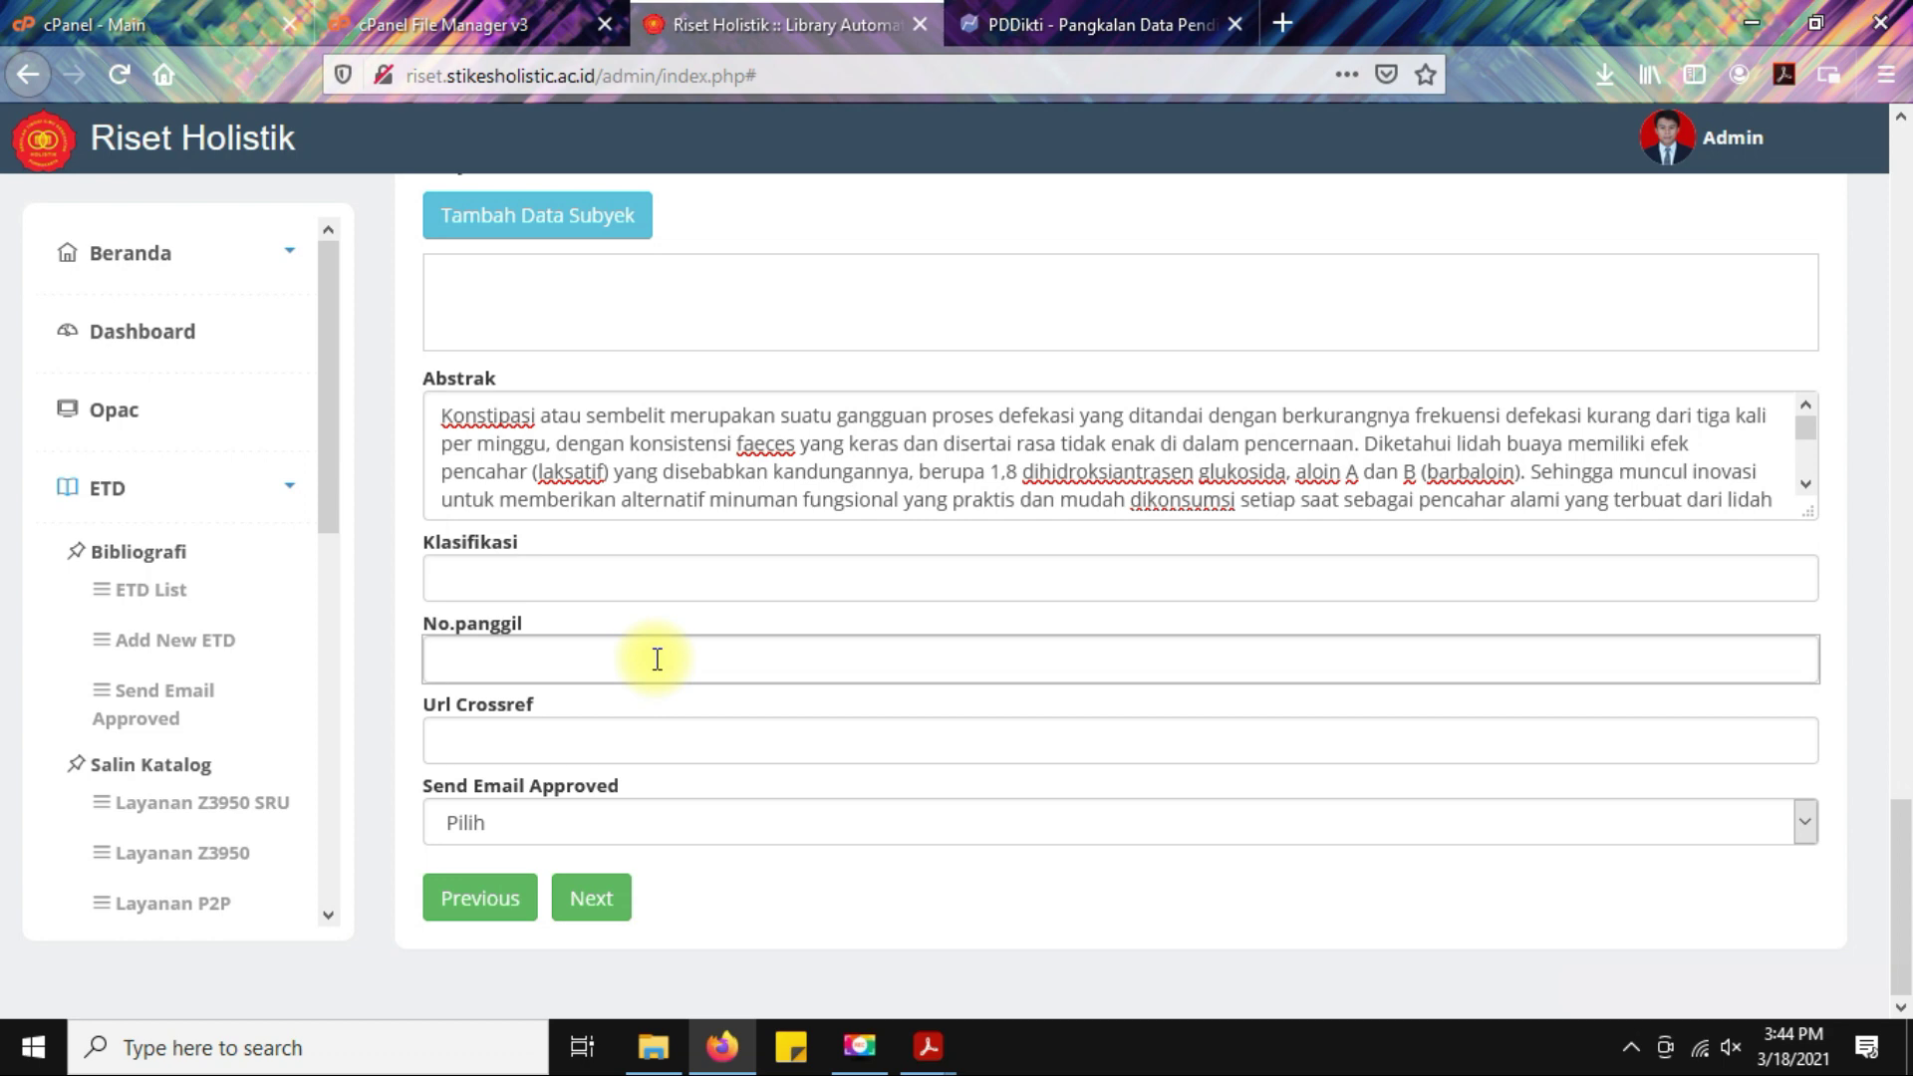
type("F00")
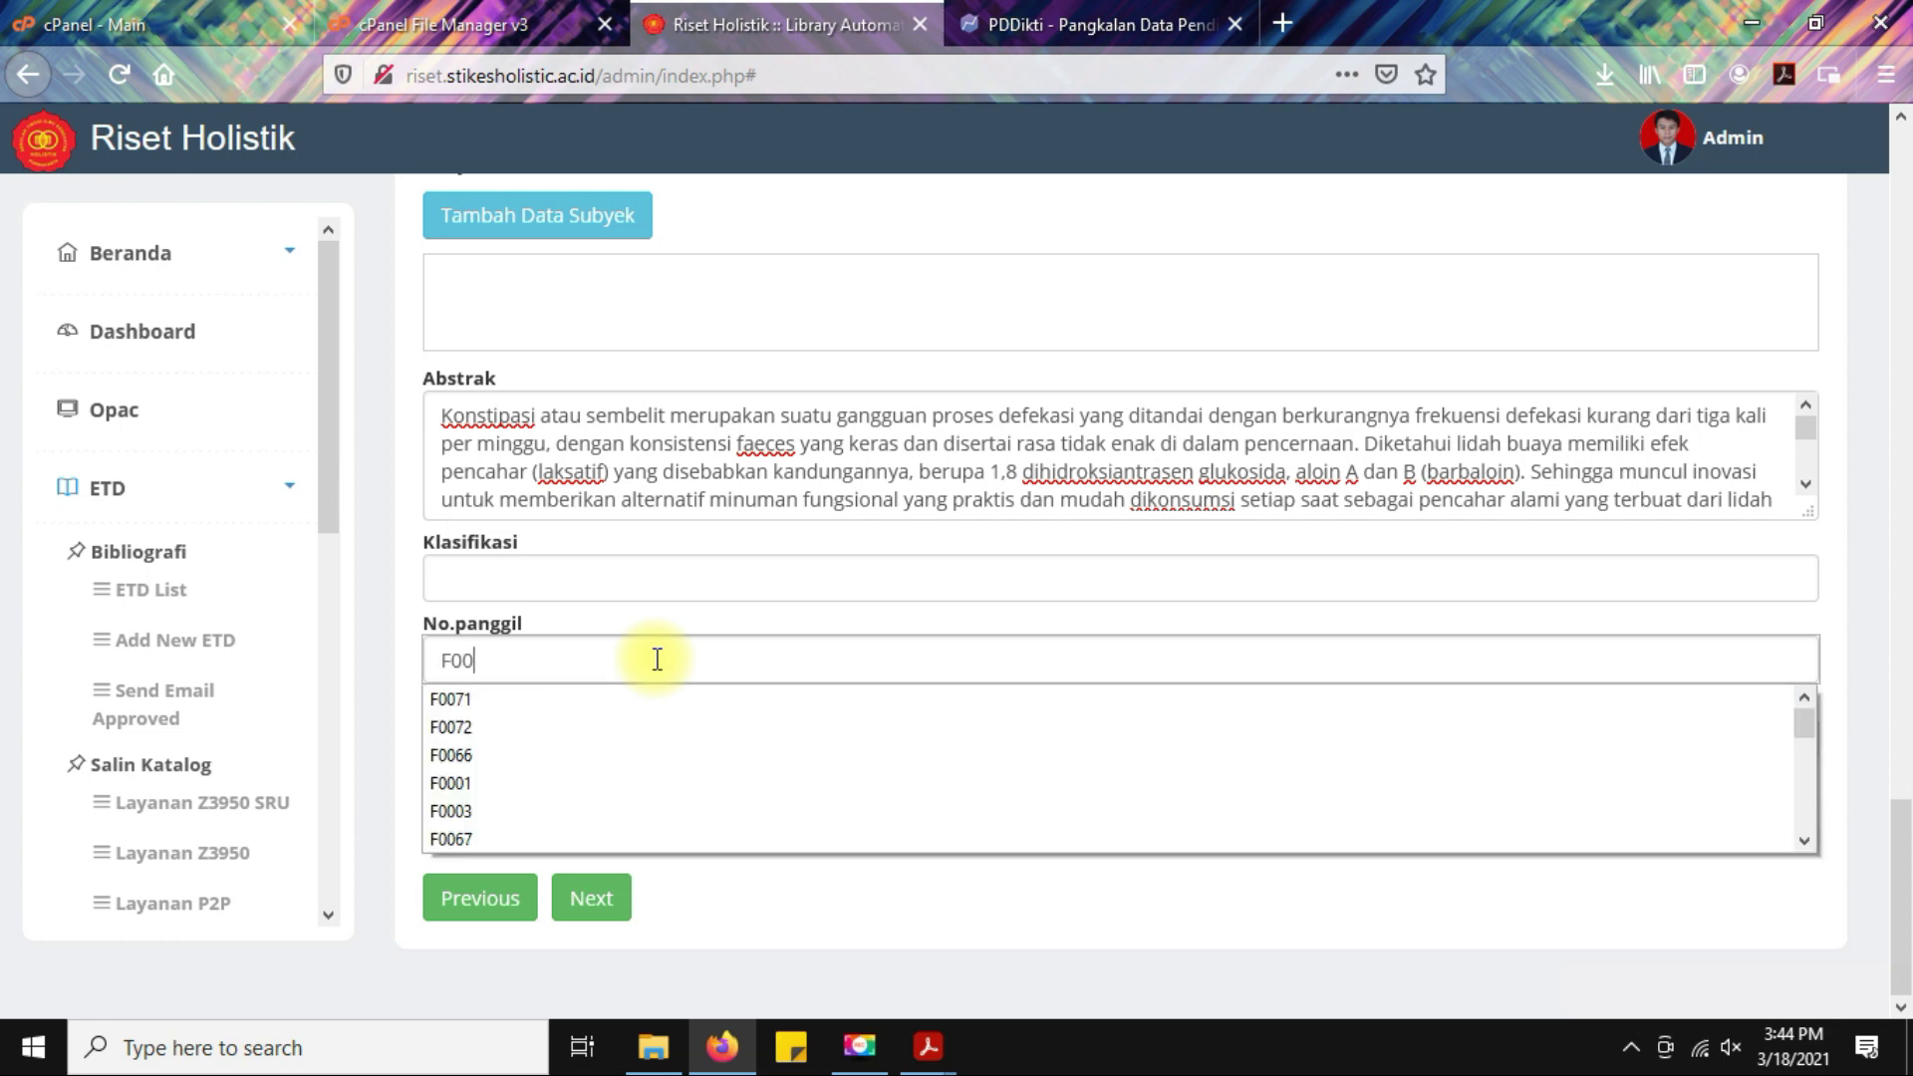
type("80")
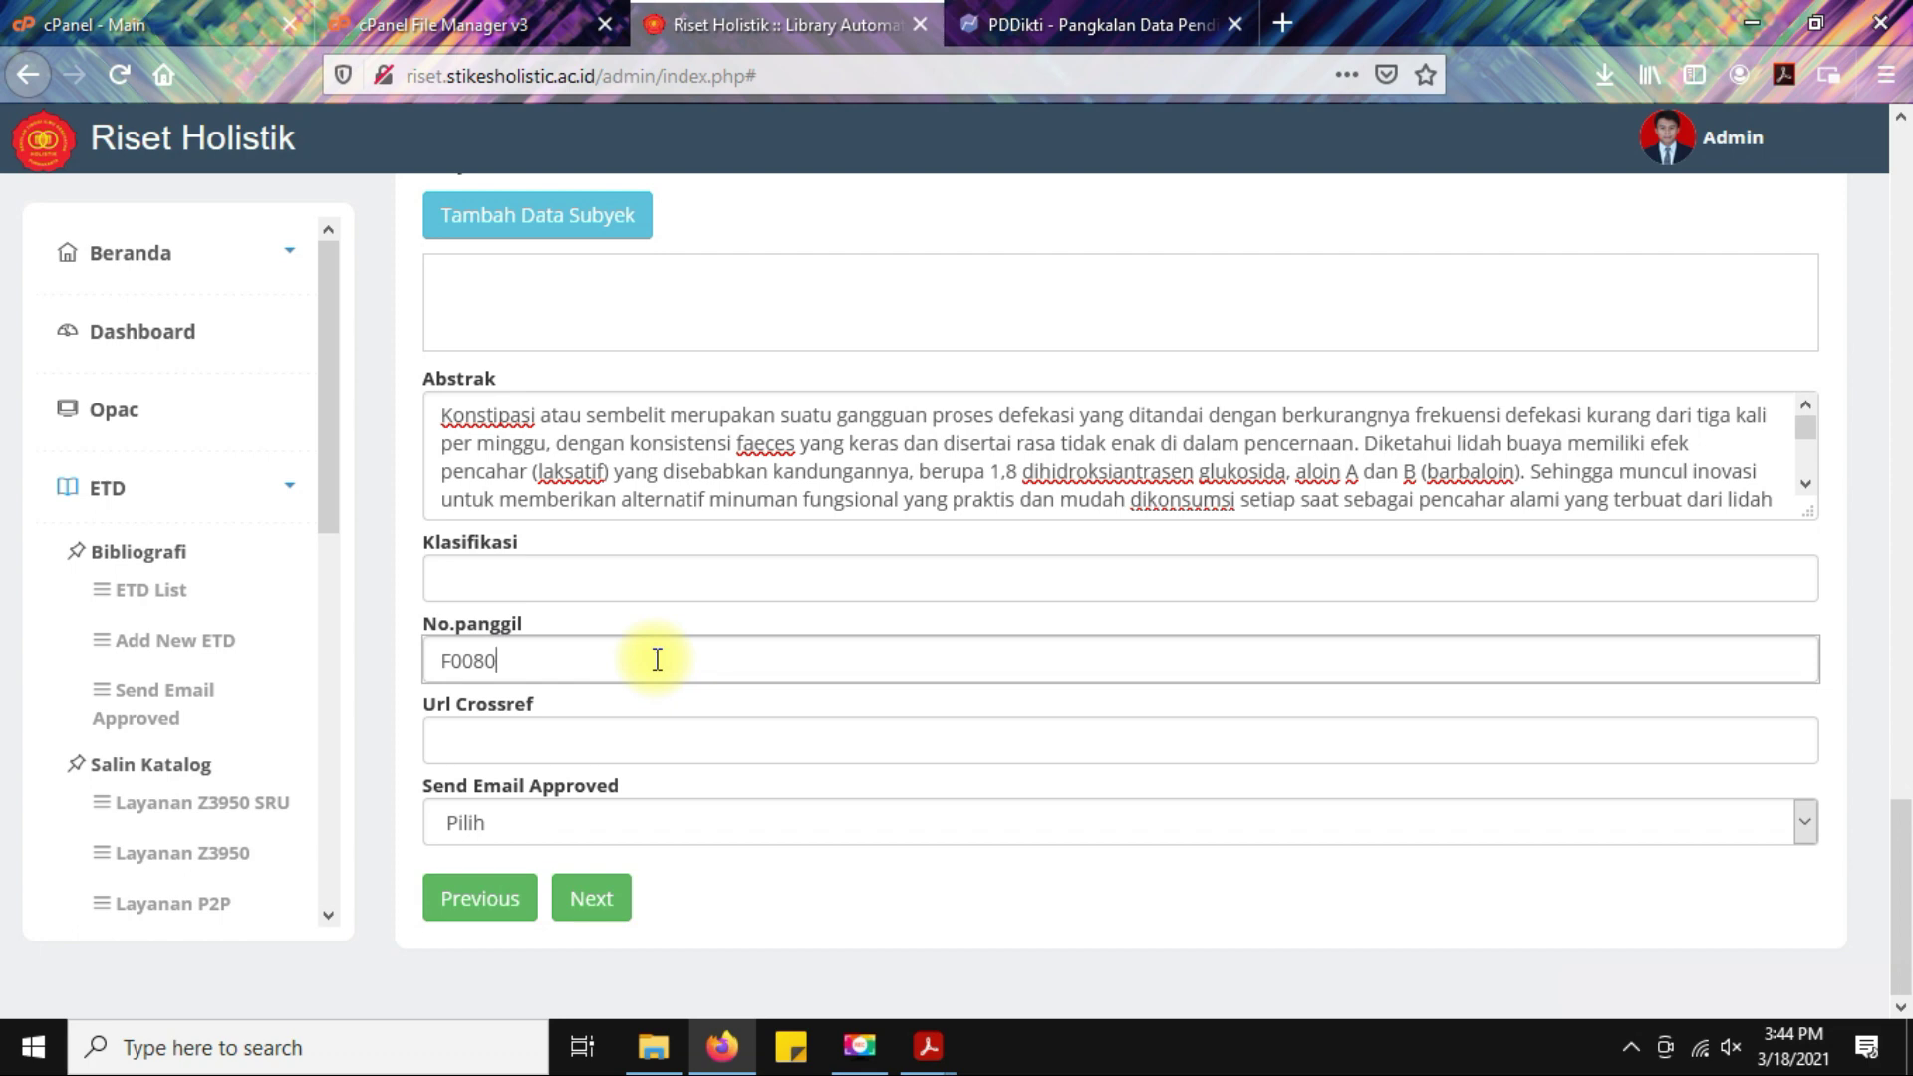
left_click_drag(547, 661, 456, 653)
left_click(645, 620)
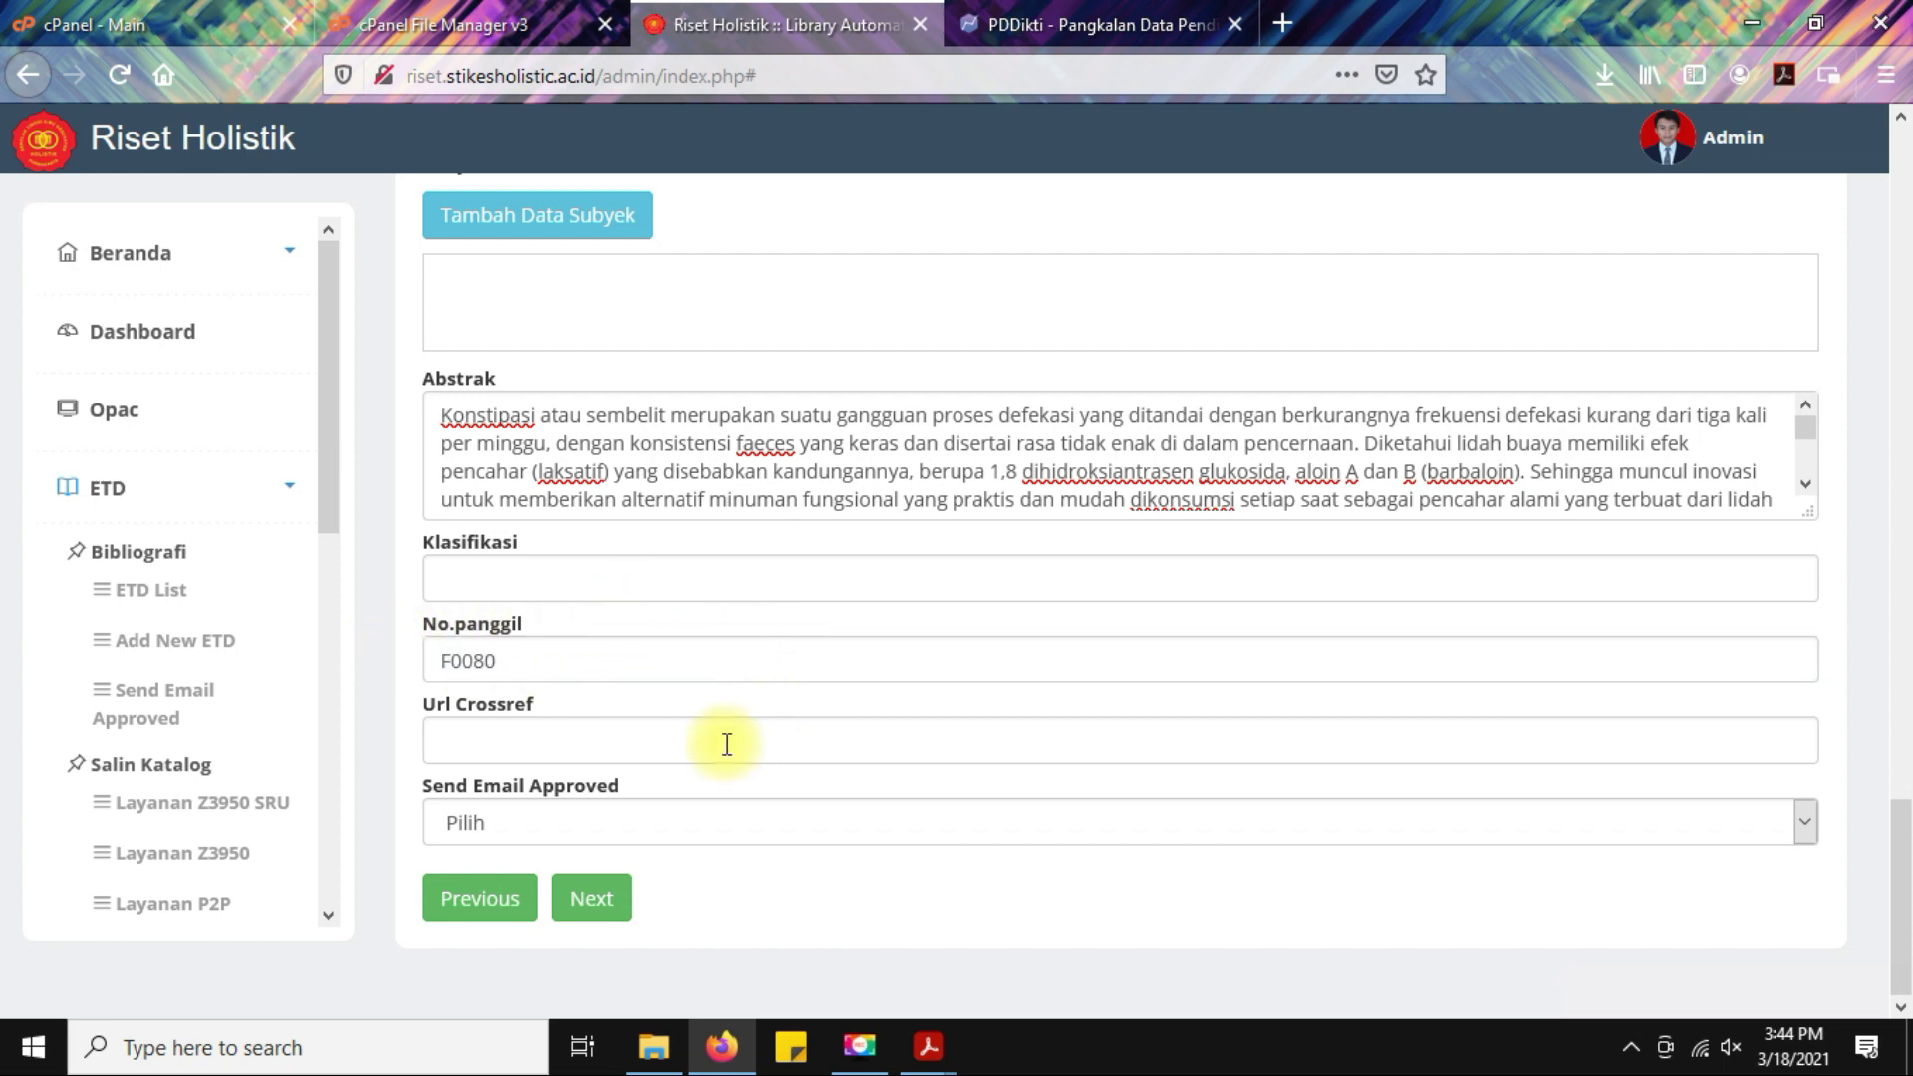
Leave email approval as Pilih, go to the final step, save, and dismiss both confirmations.
left_click(580, 739)
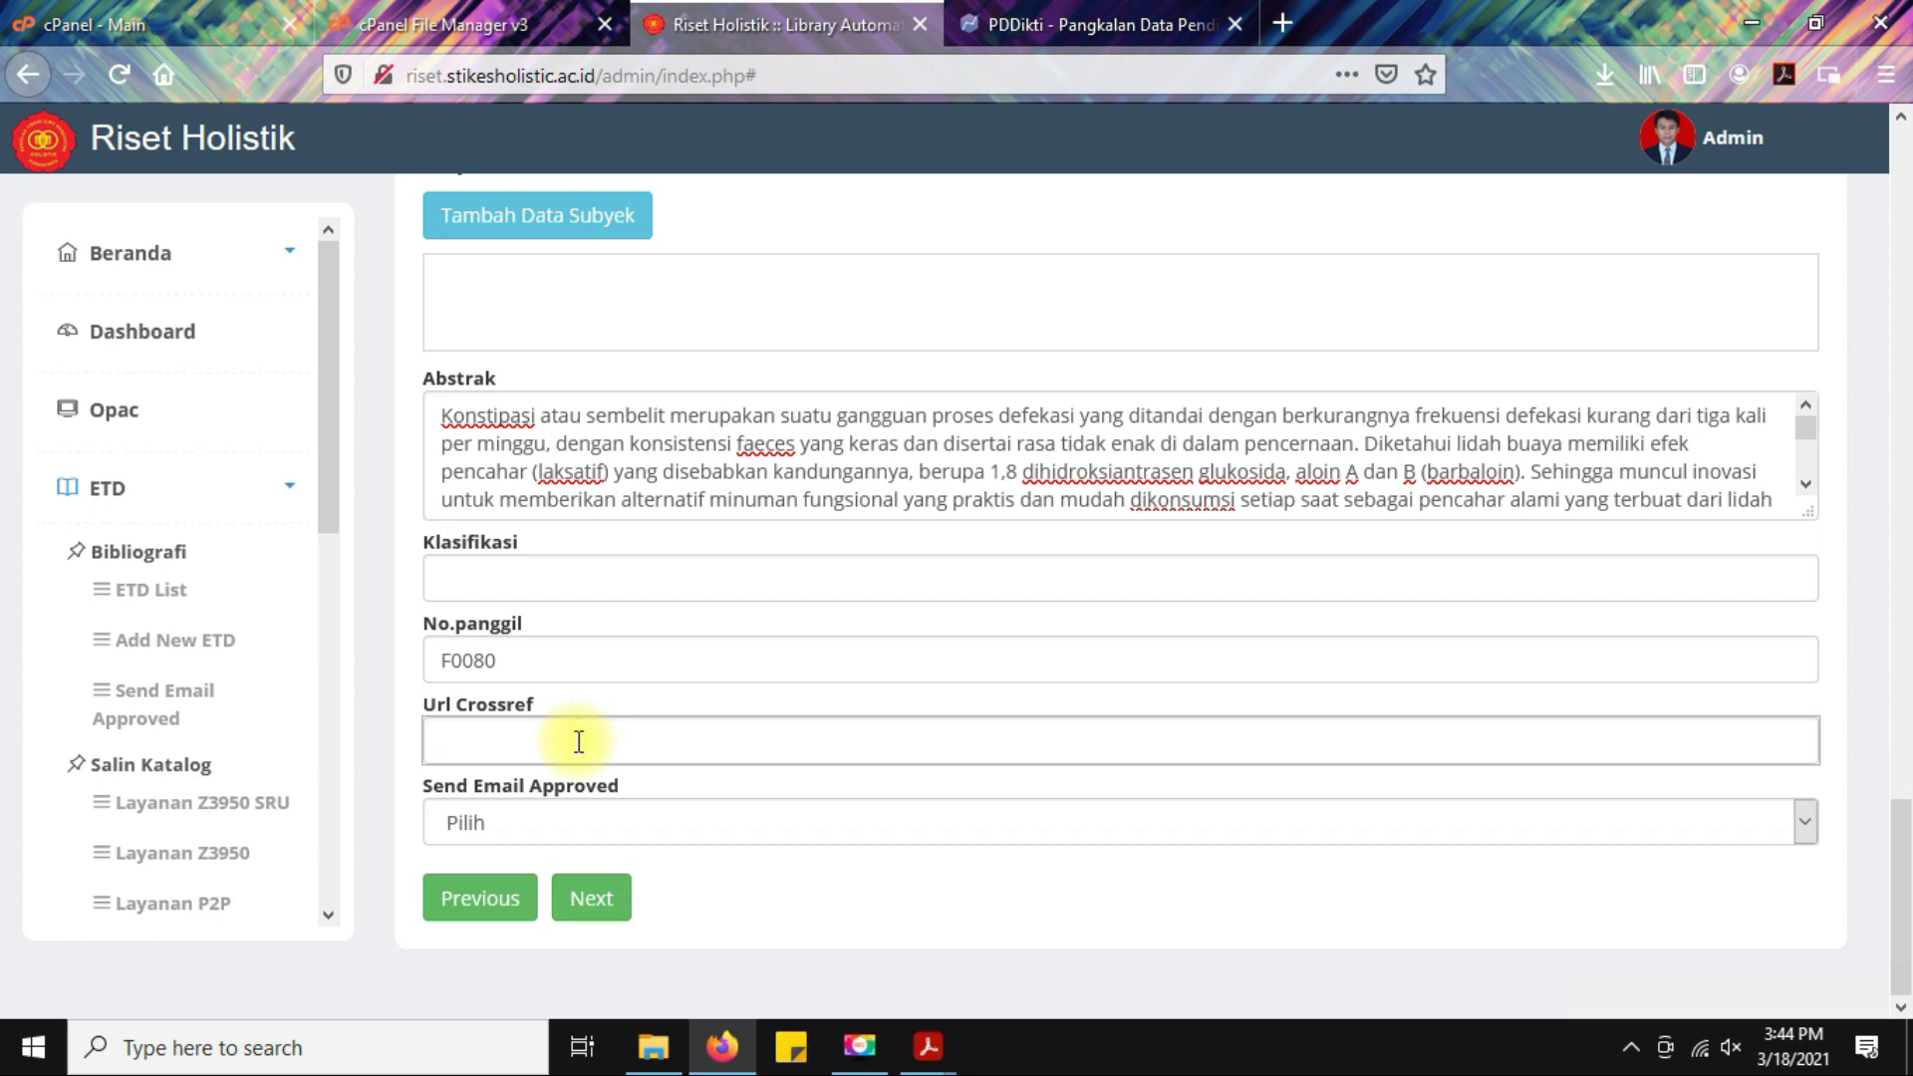
left_click(775, 827)
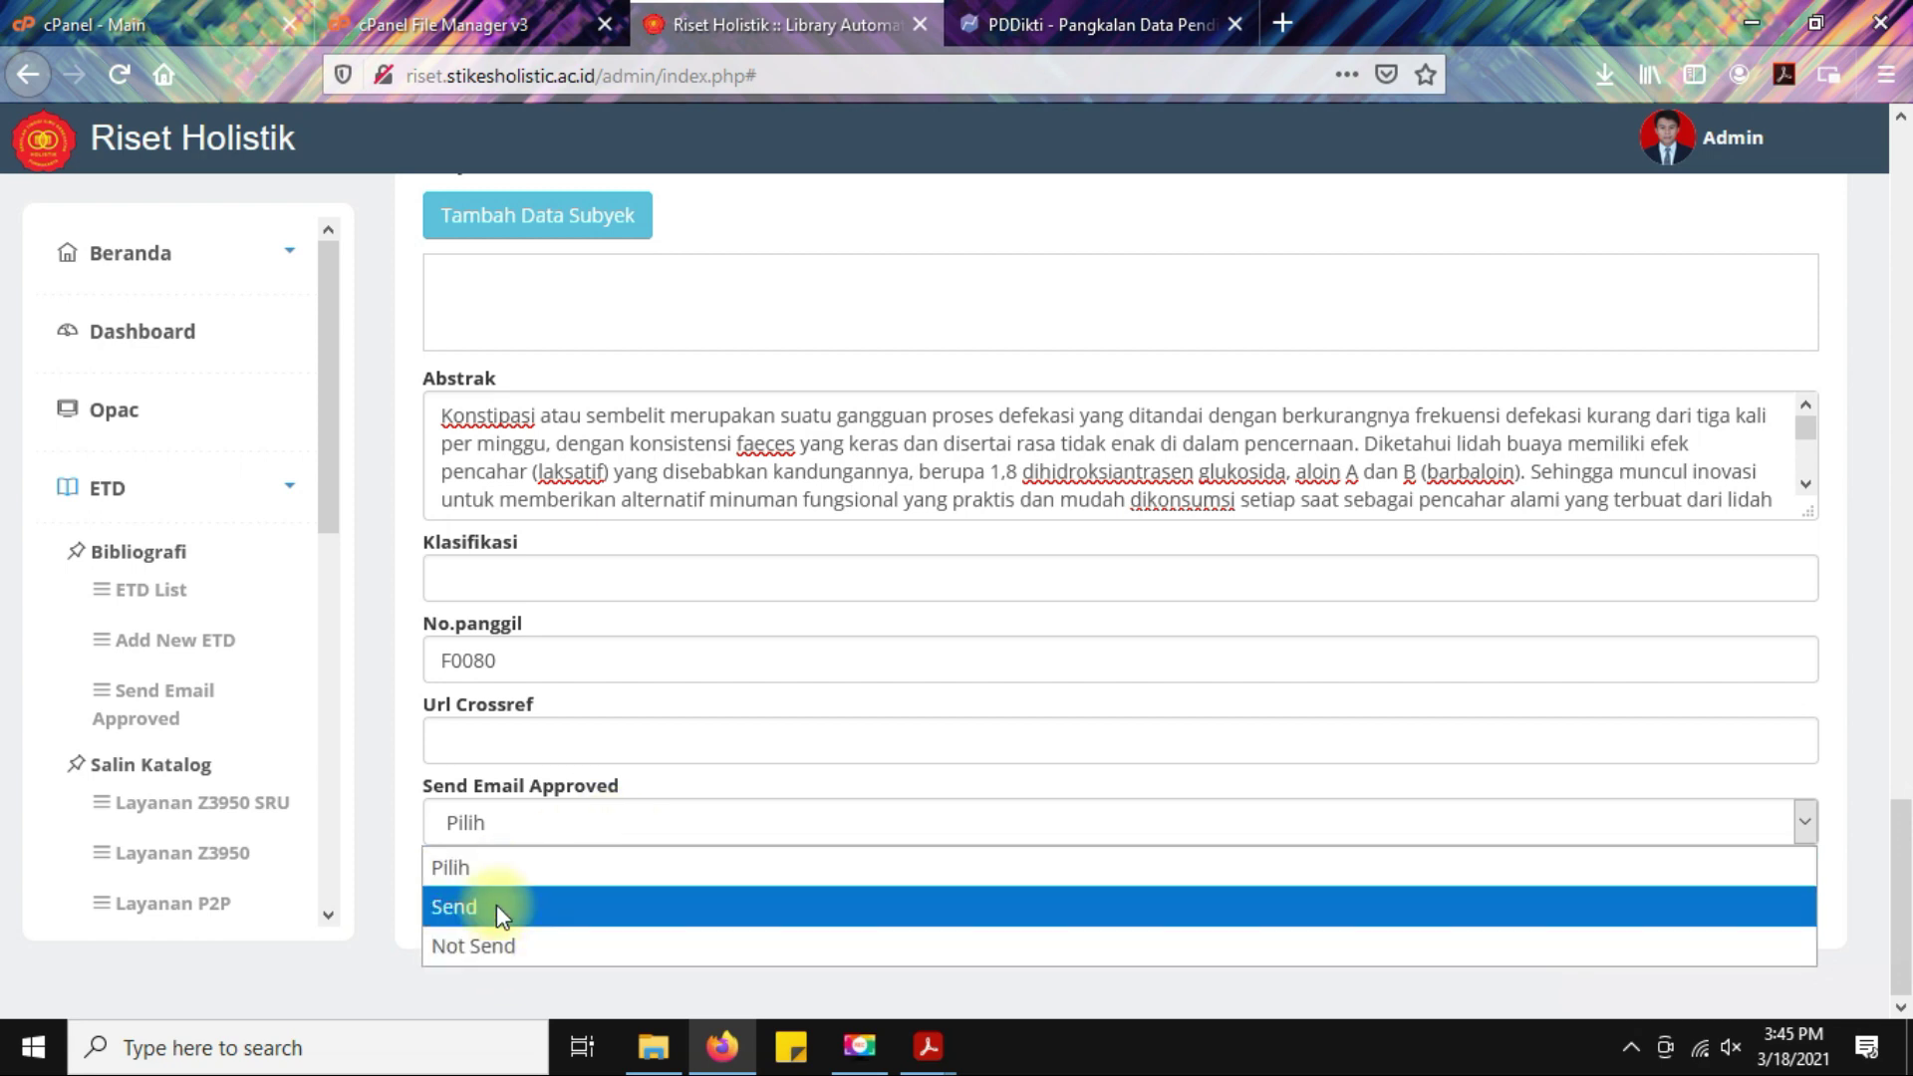
left_click(588, 827)
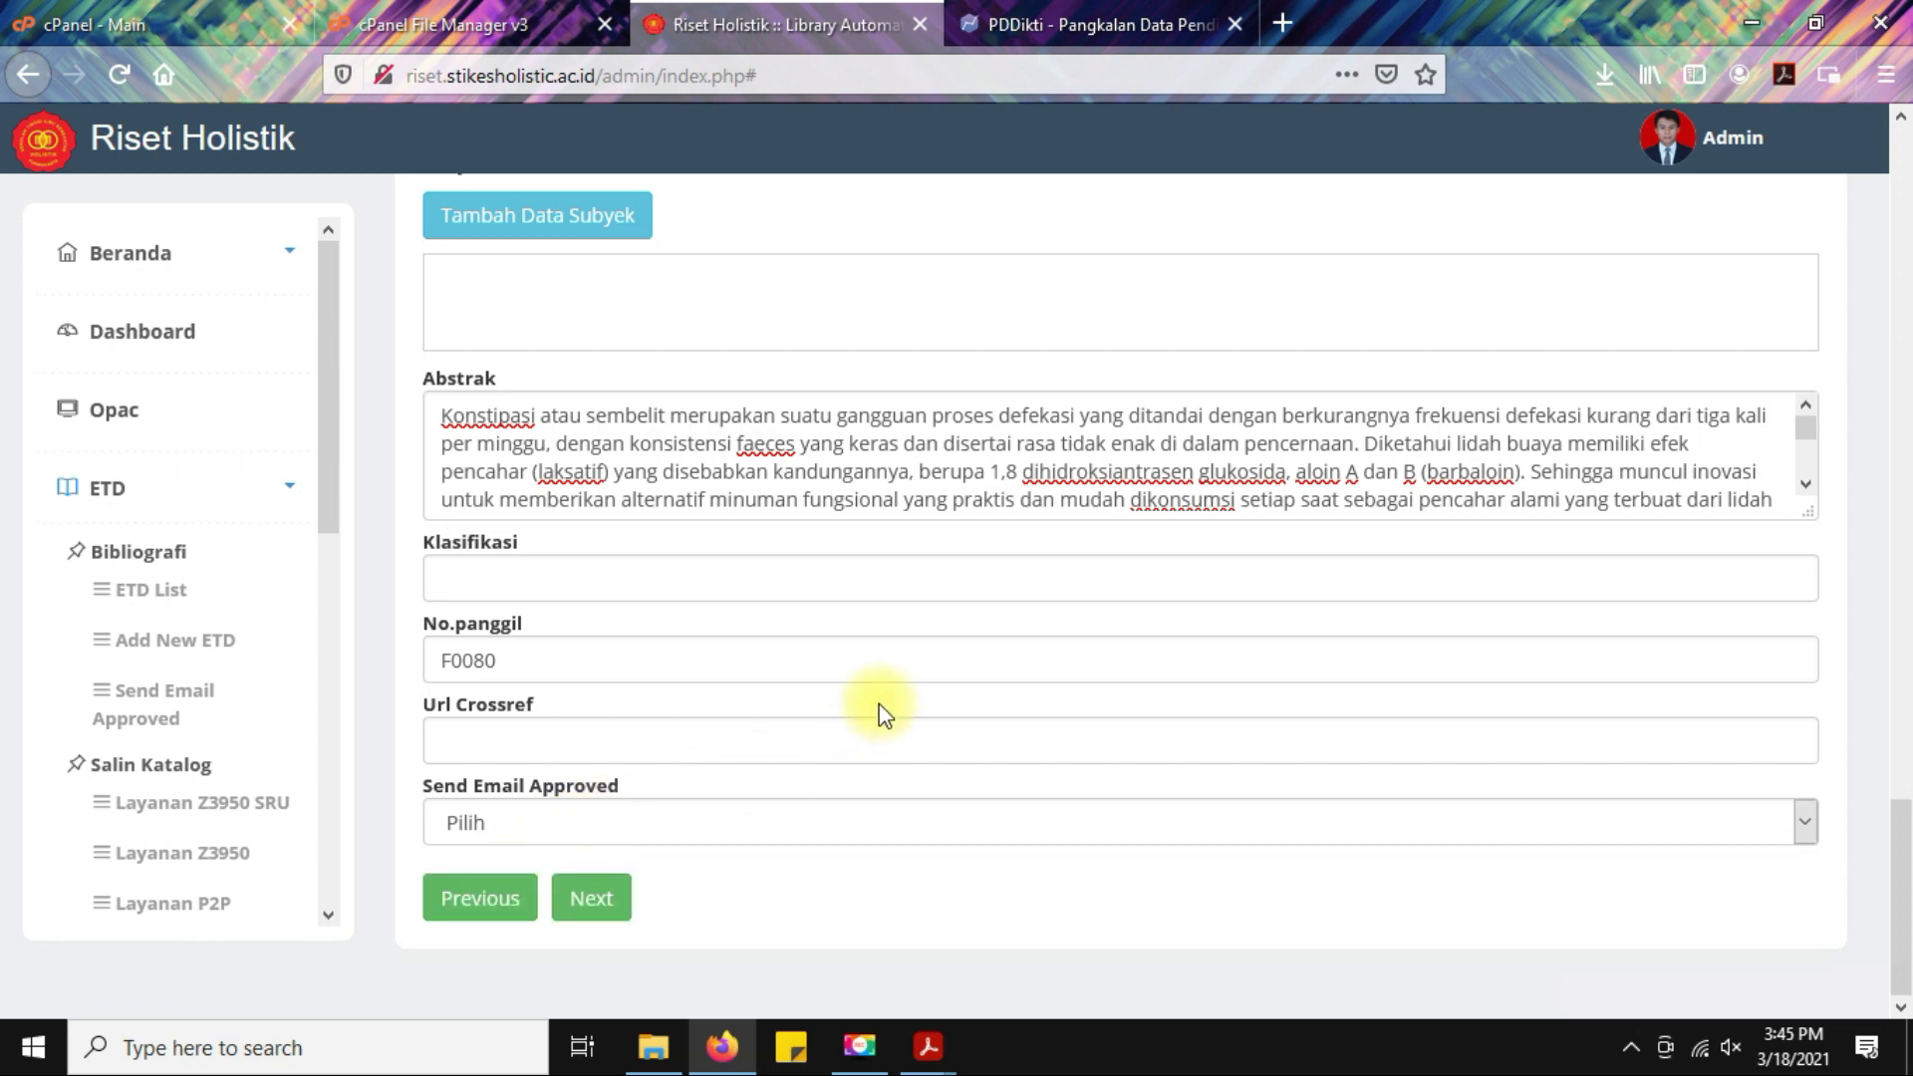
left_click(593, 900)
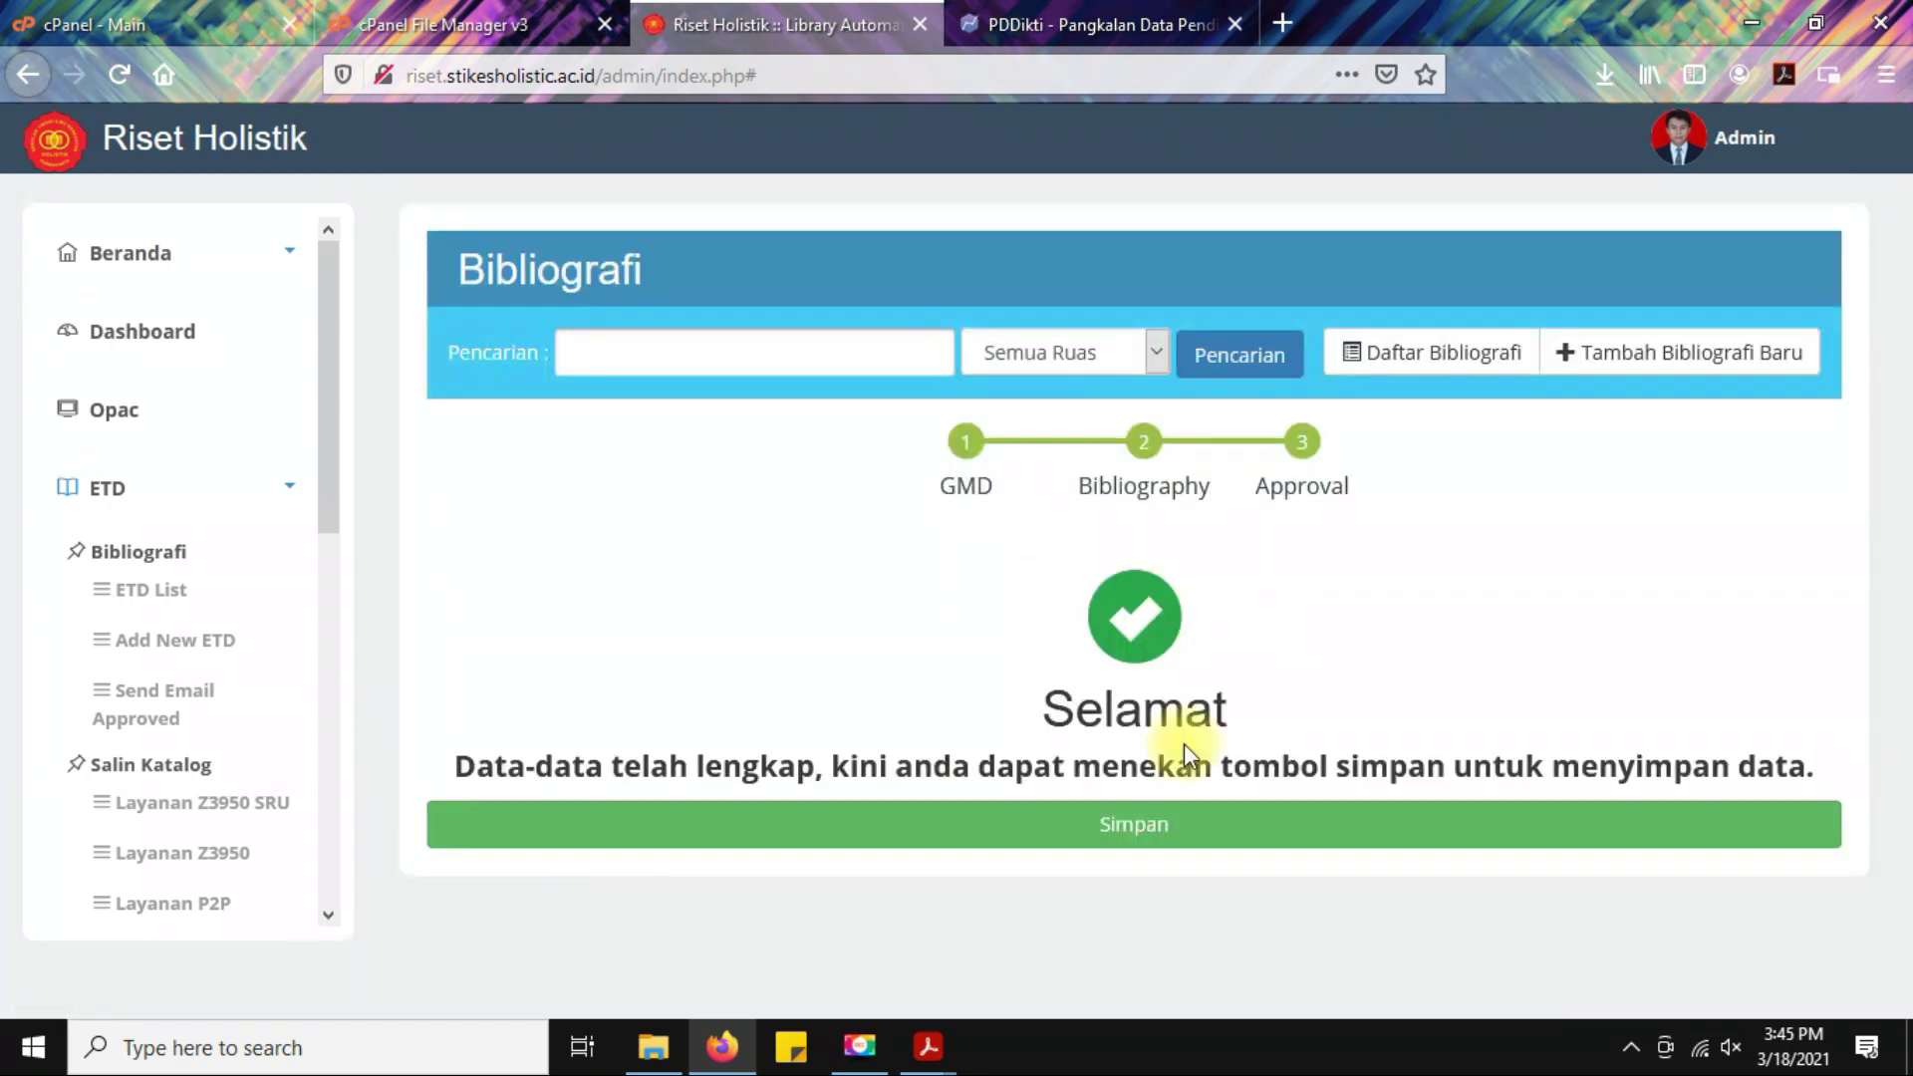
left_click(922, 827)
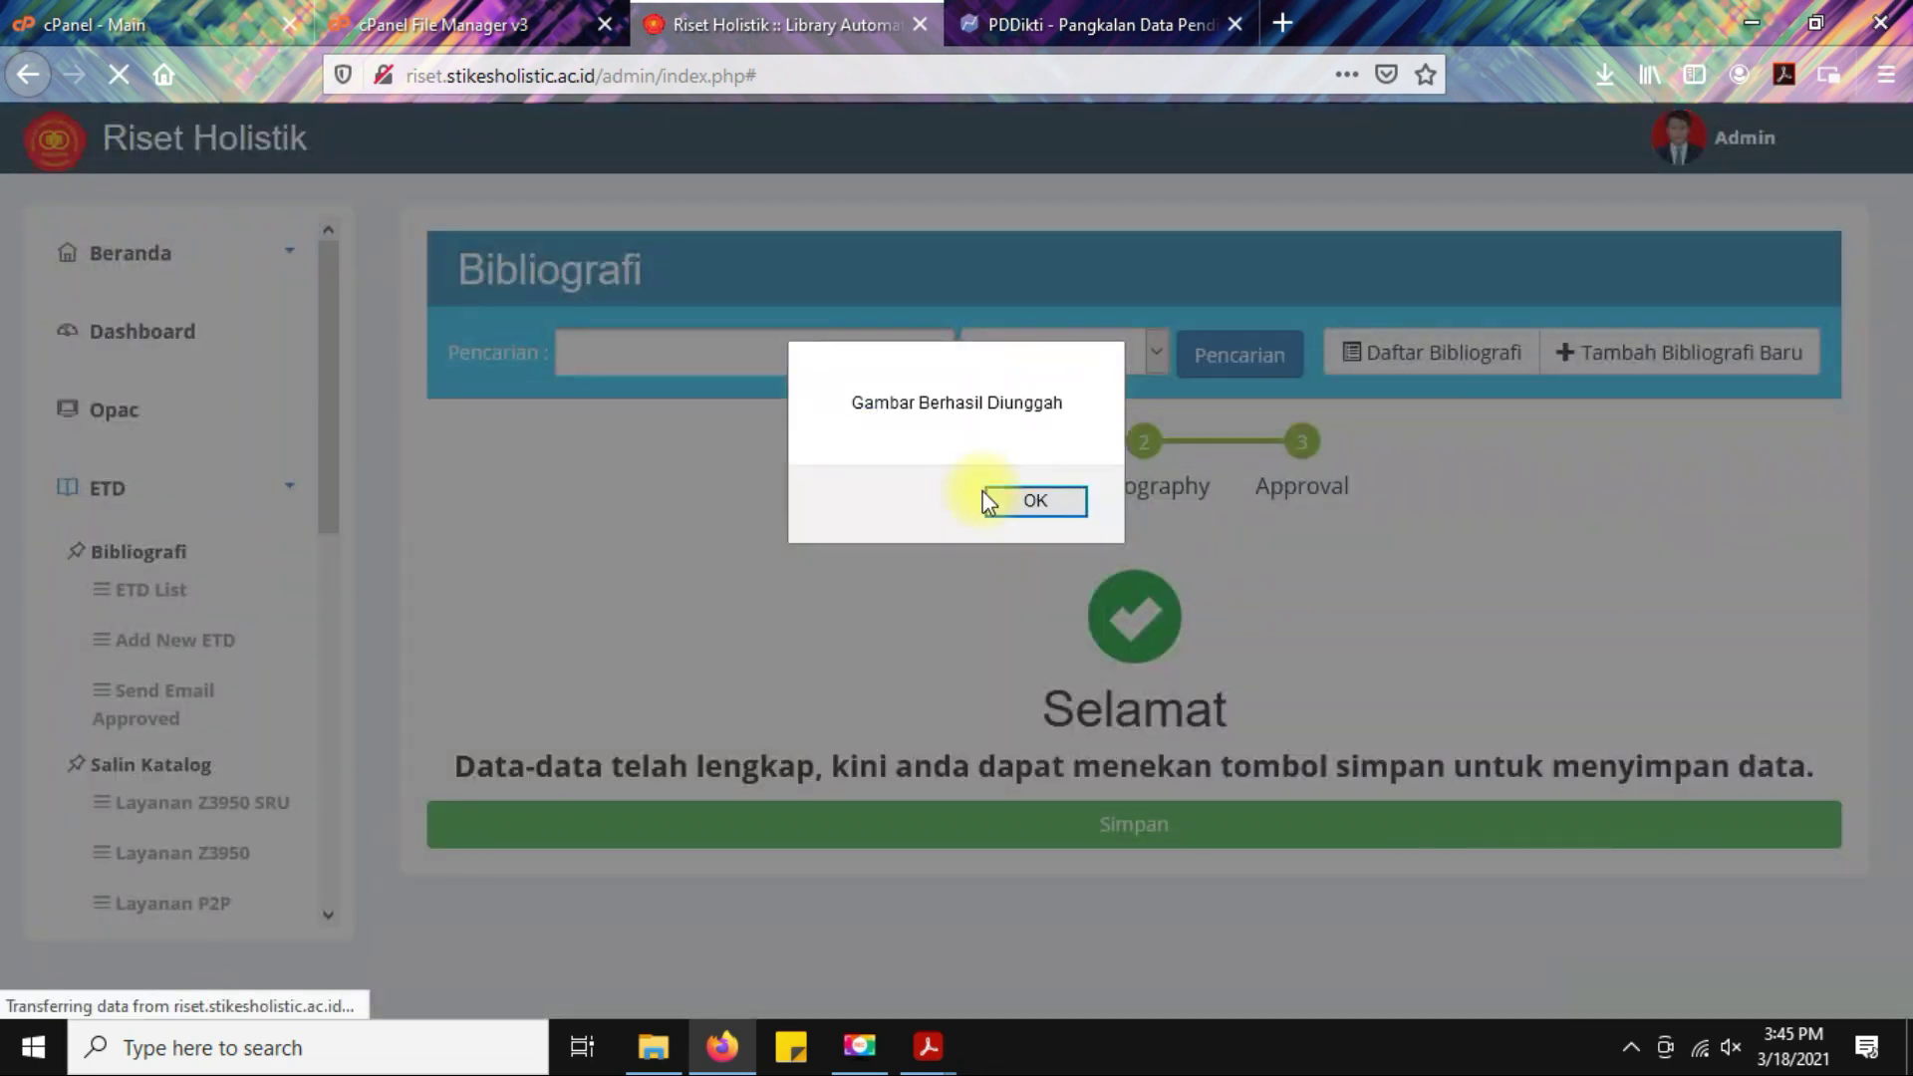
left_click(1013, 499)
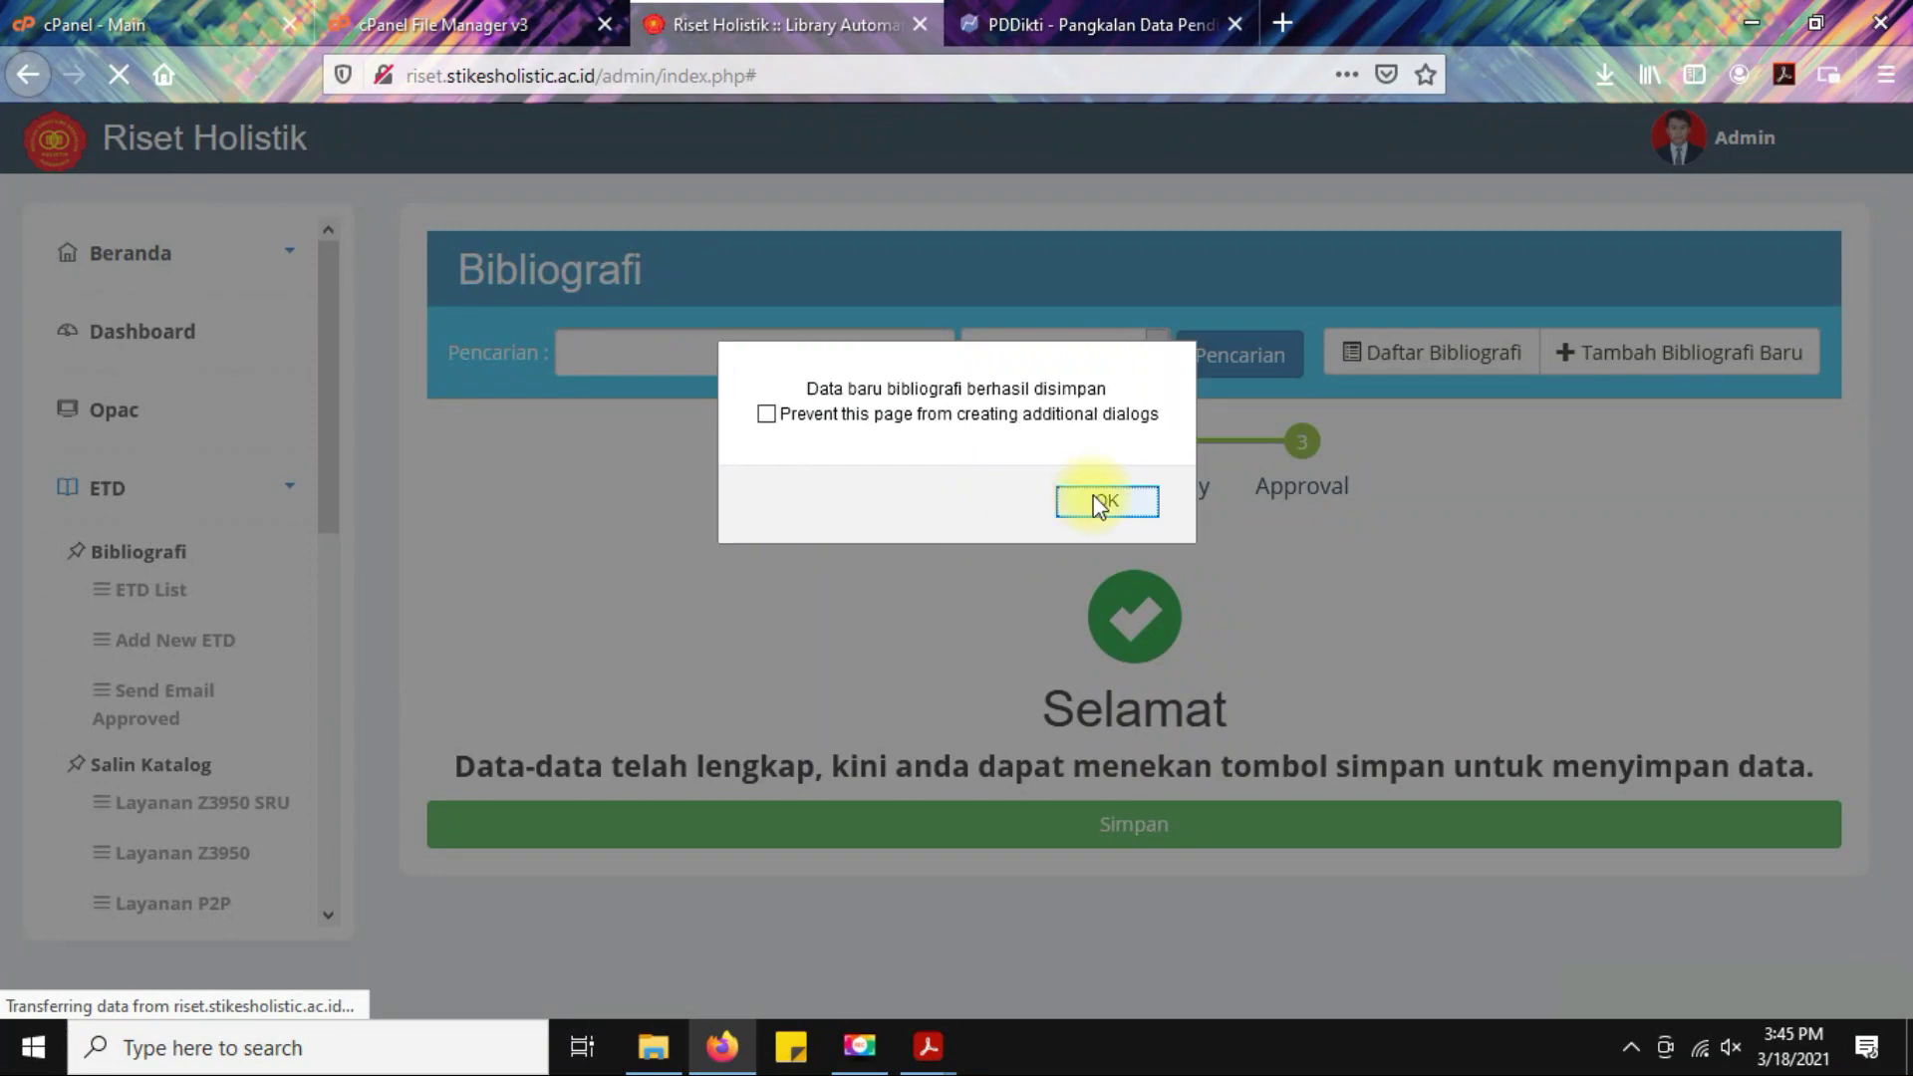
left_click(1094, 500)
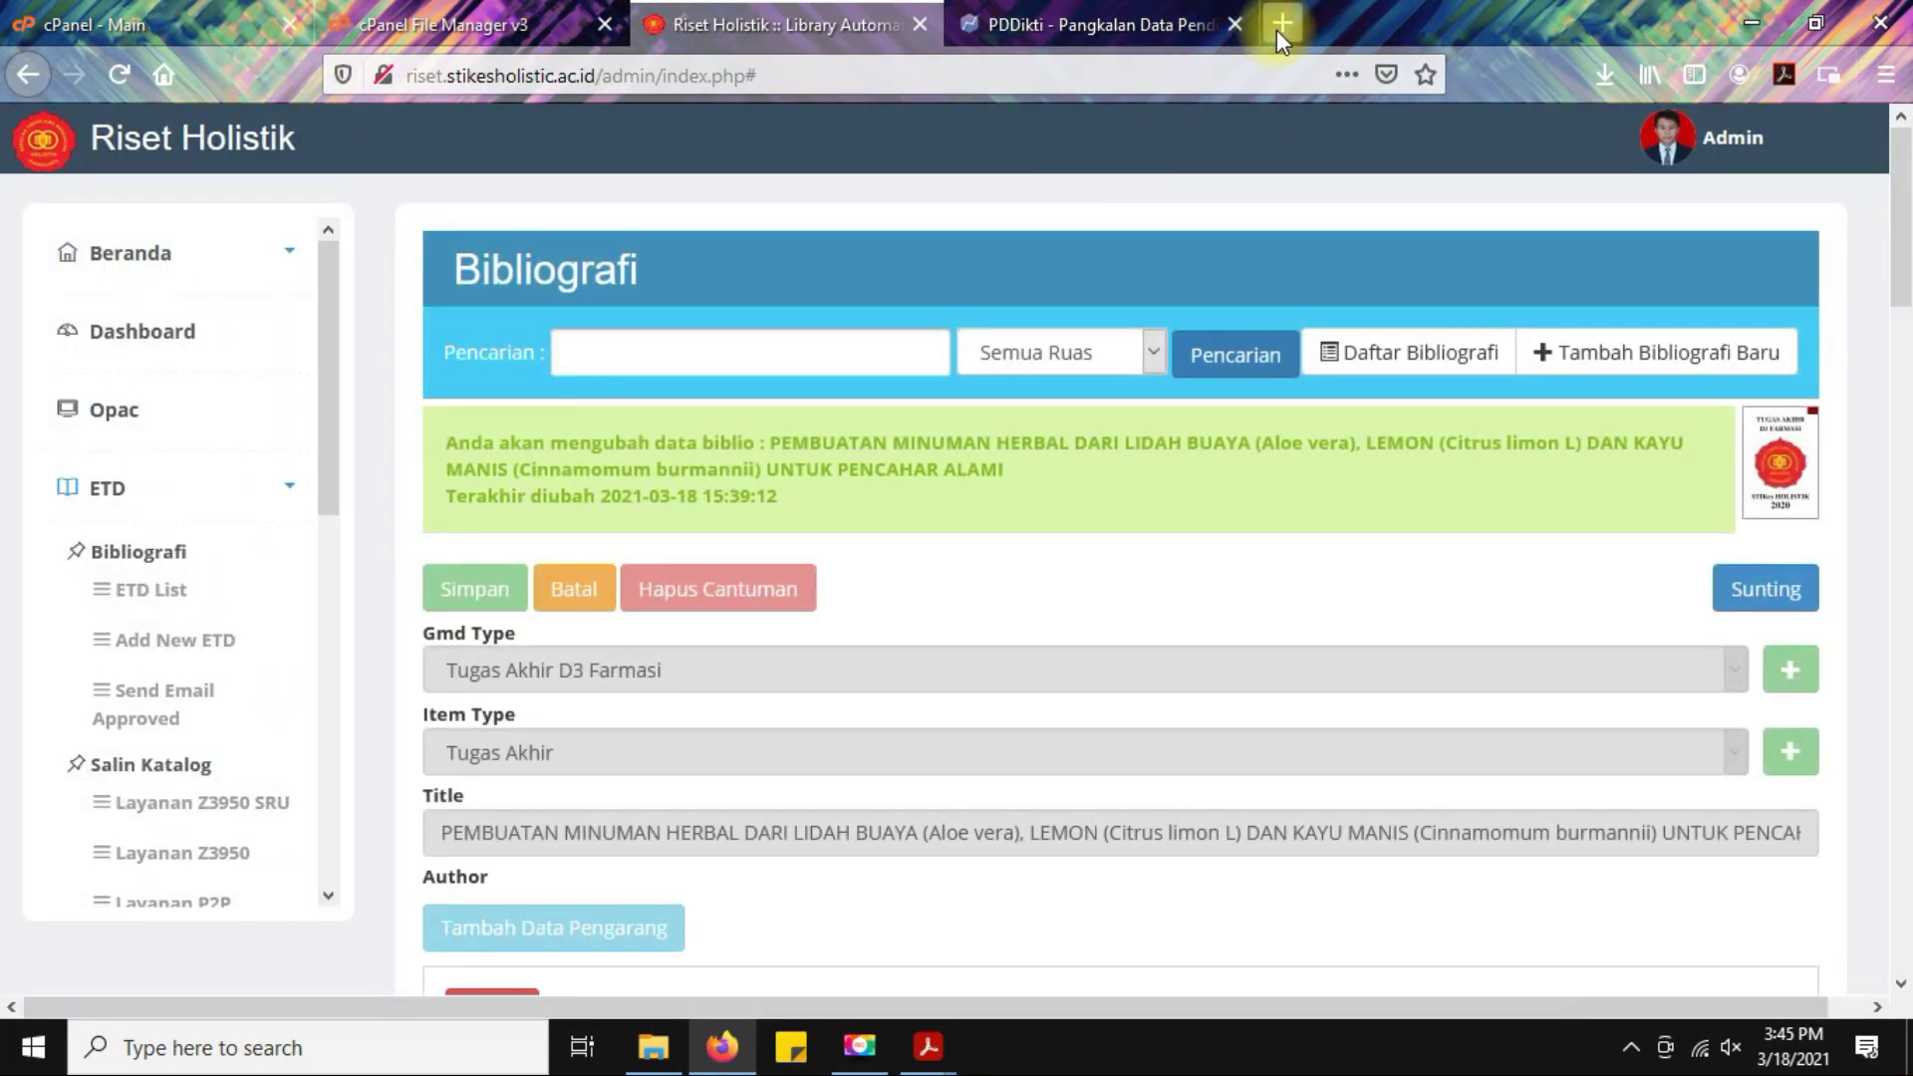
Load the public OPAC site riset.stikesholistic.ac.id in a new browser tab.
left_click(1279, 26)
left_click(914, 72)
type("riset")
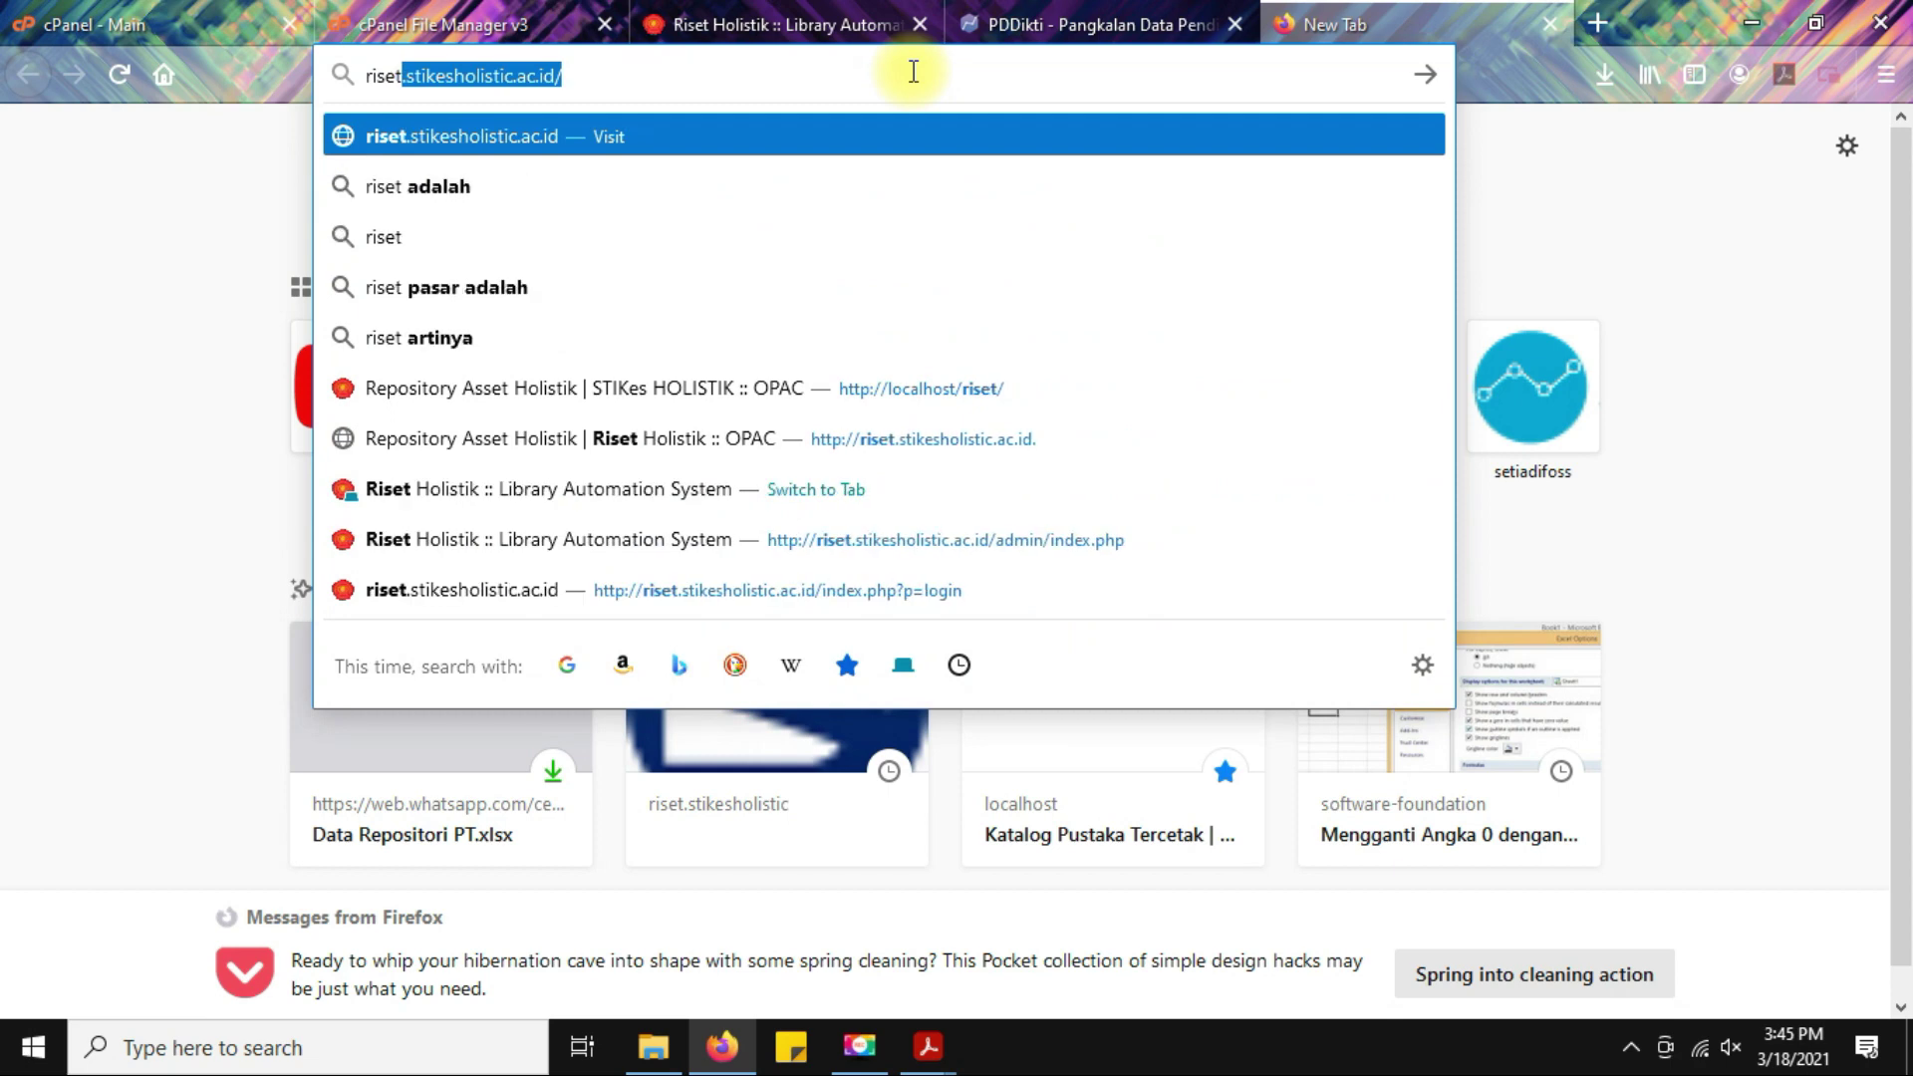
key("Return")
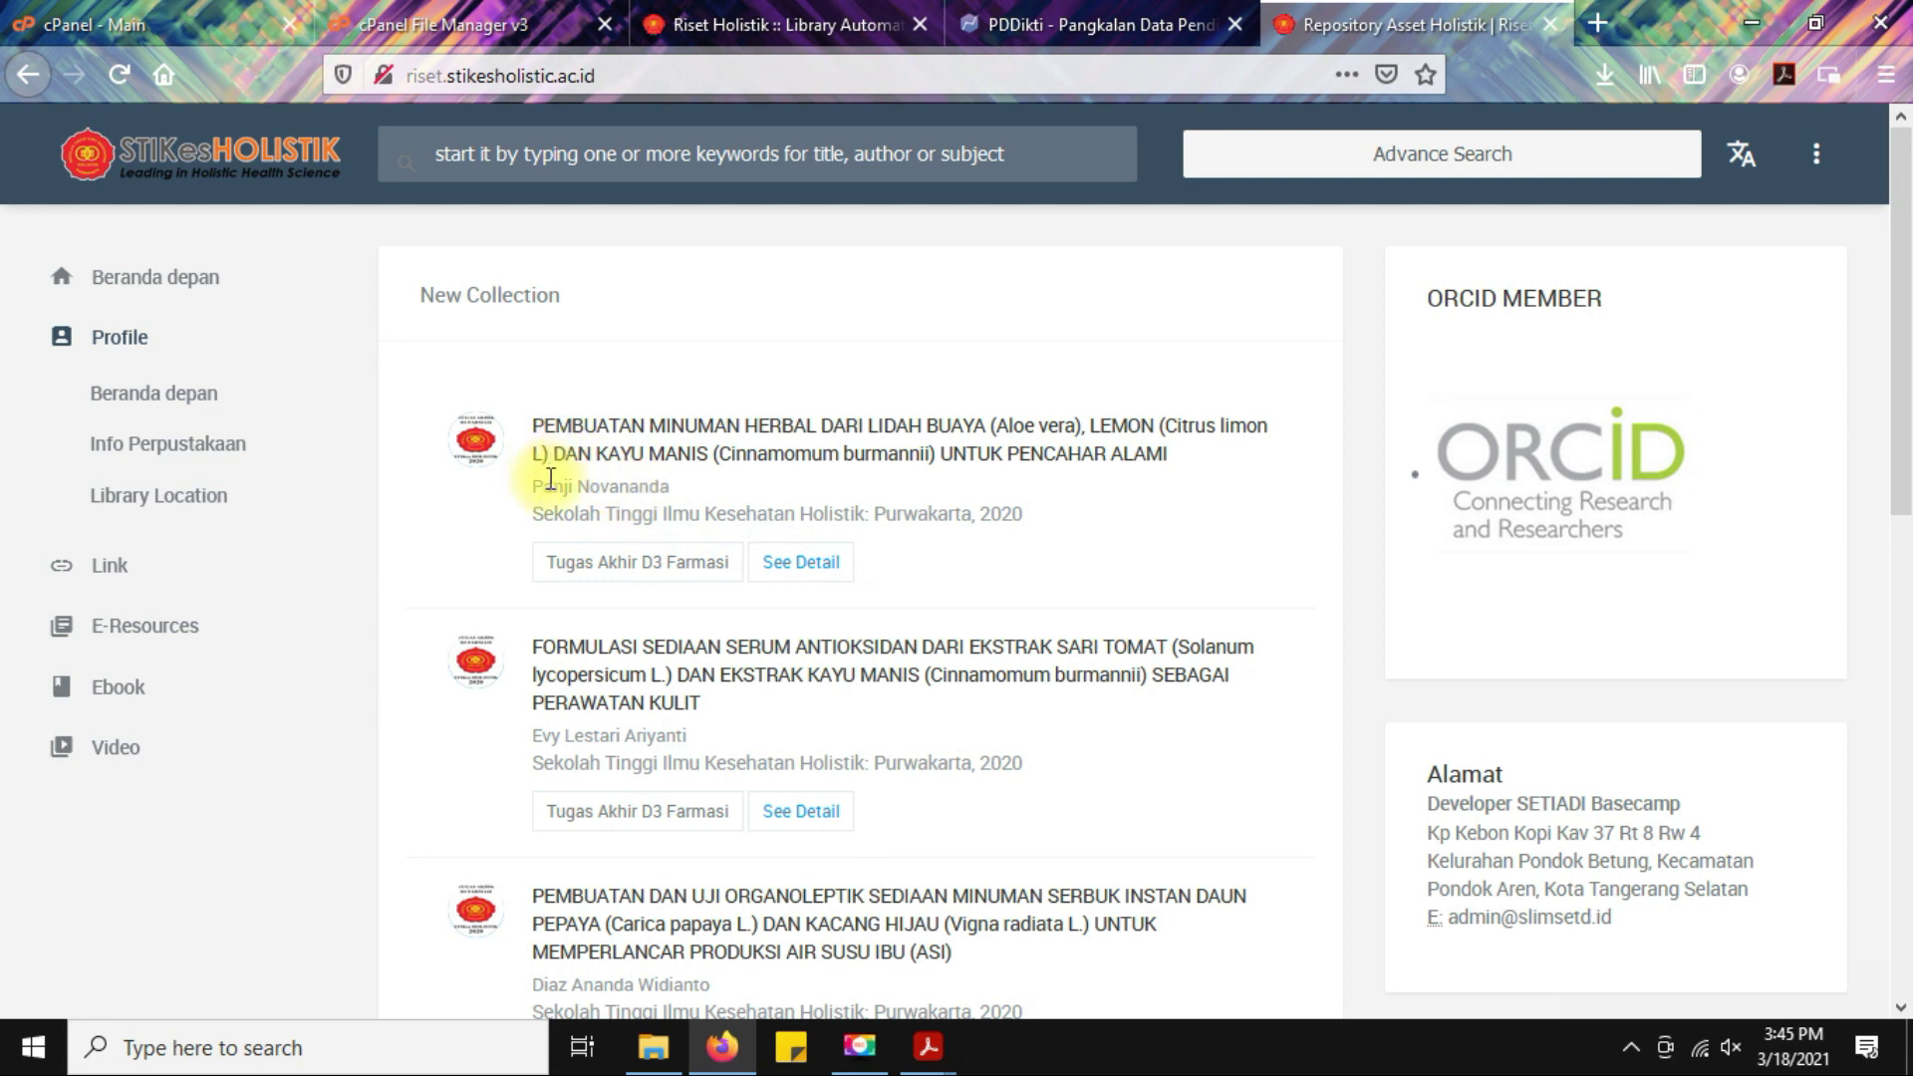
Open the aloe vera thesis from New Collection and read its title and abstract.
left_click(802, 562)
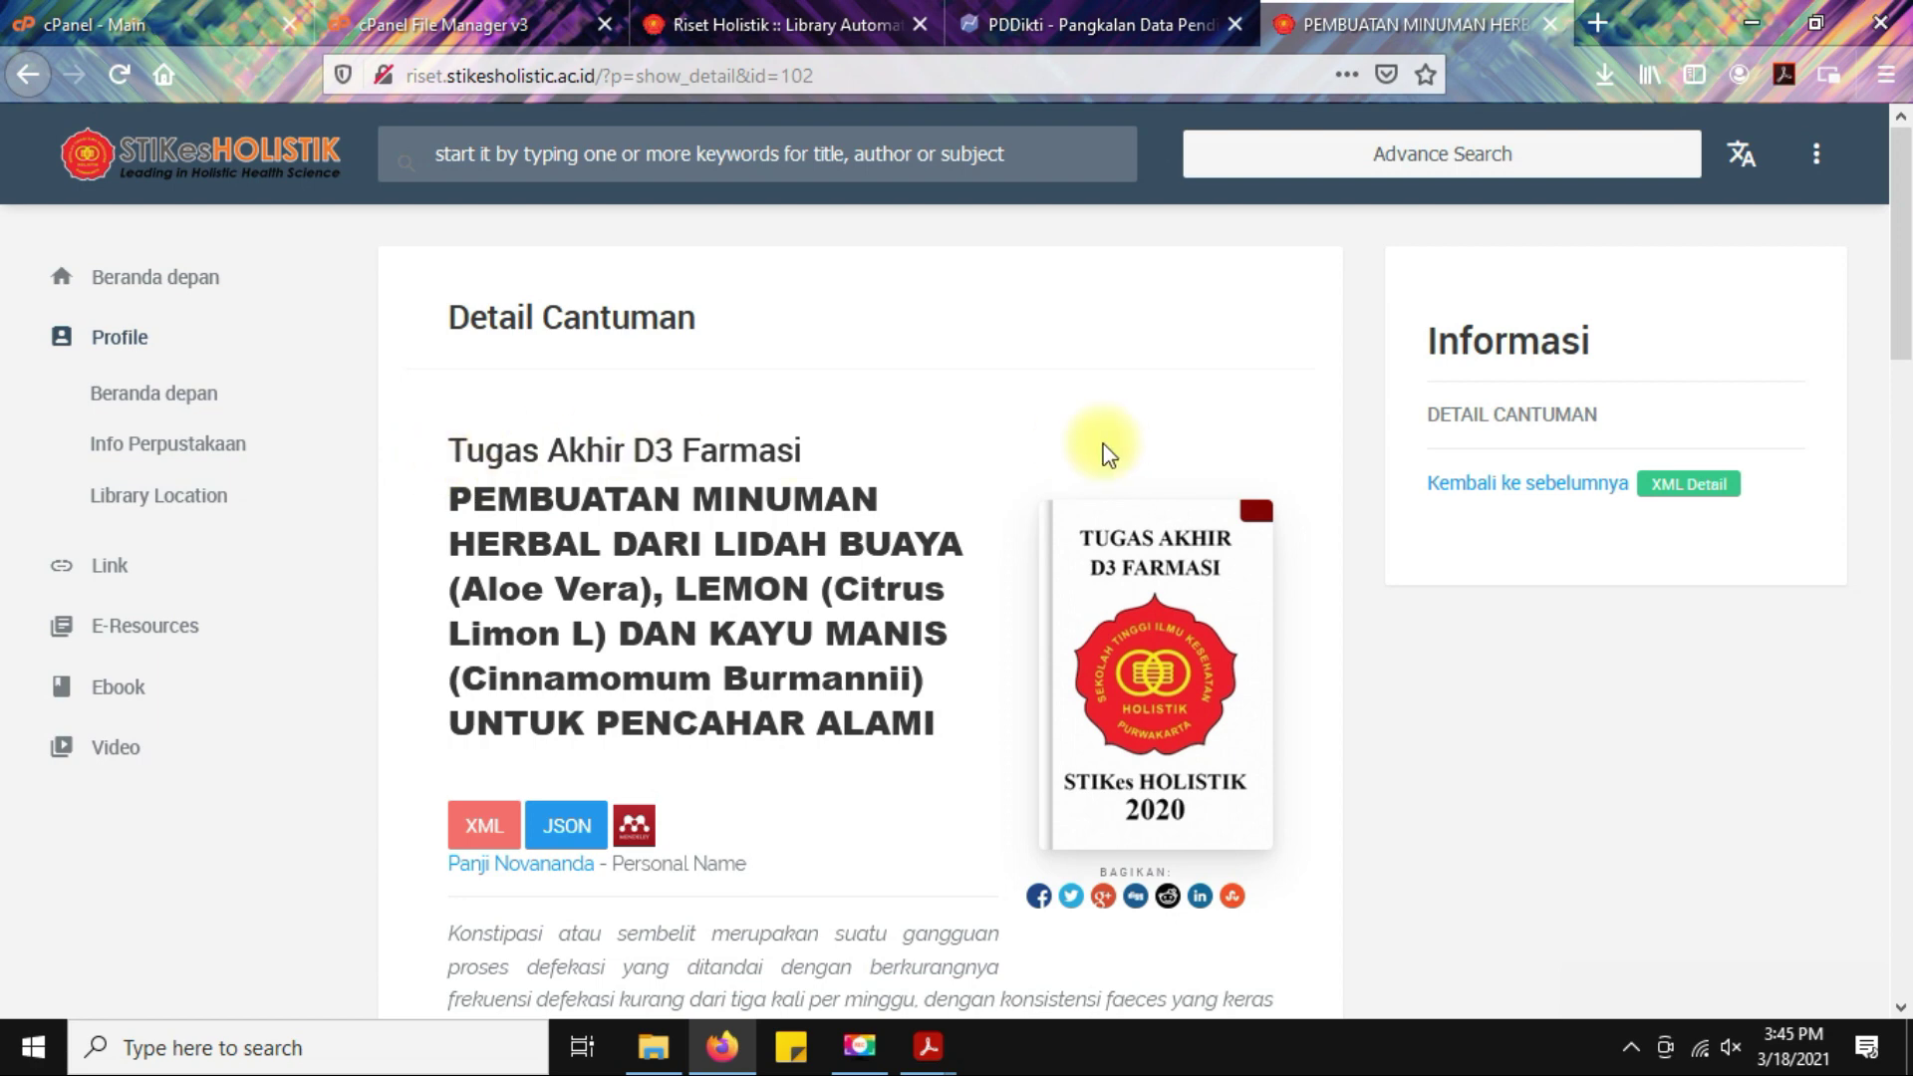
scroll(1065, 432, "down", 3)
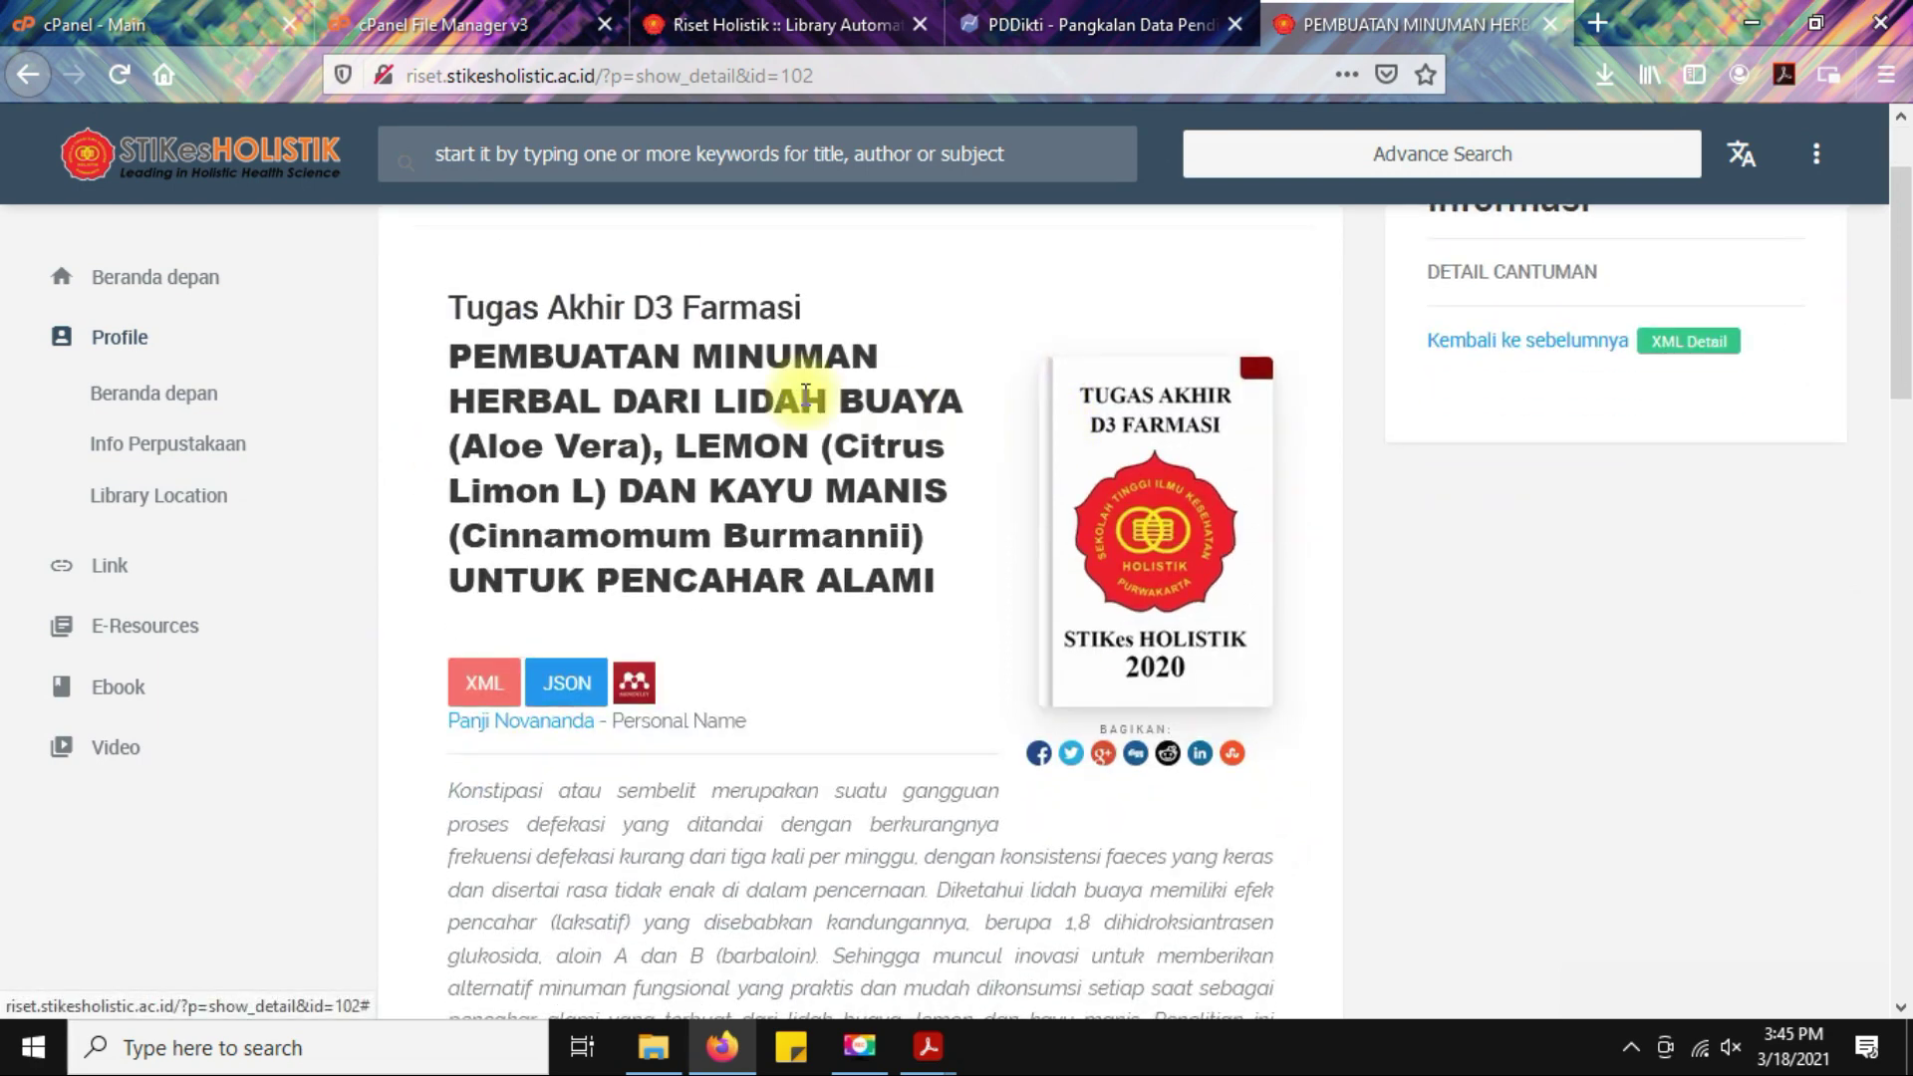
left_click_drag(456, 357, 922, 594)
left_click(1445, 598)
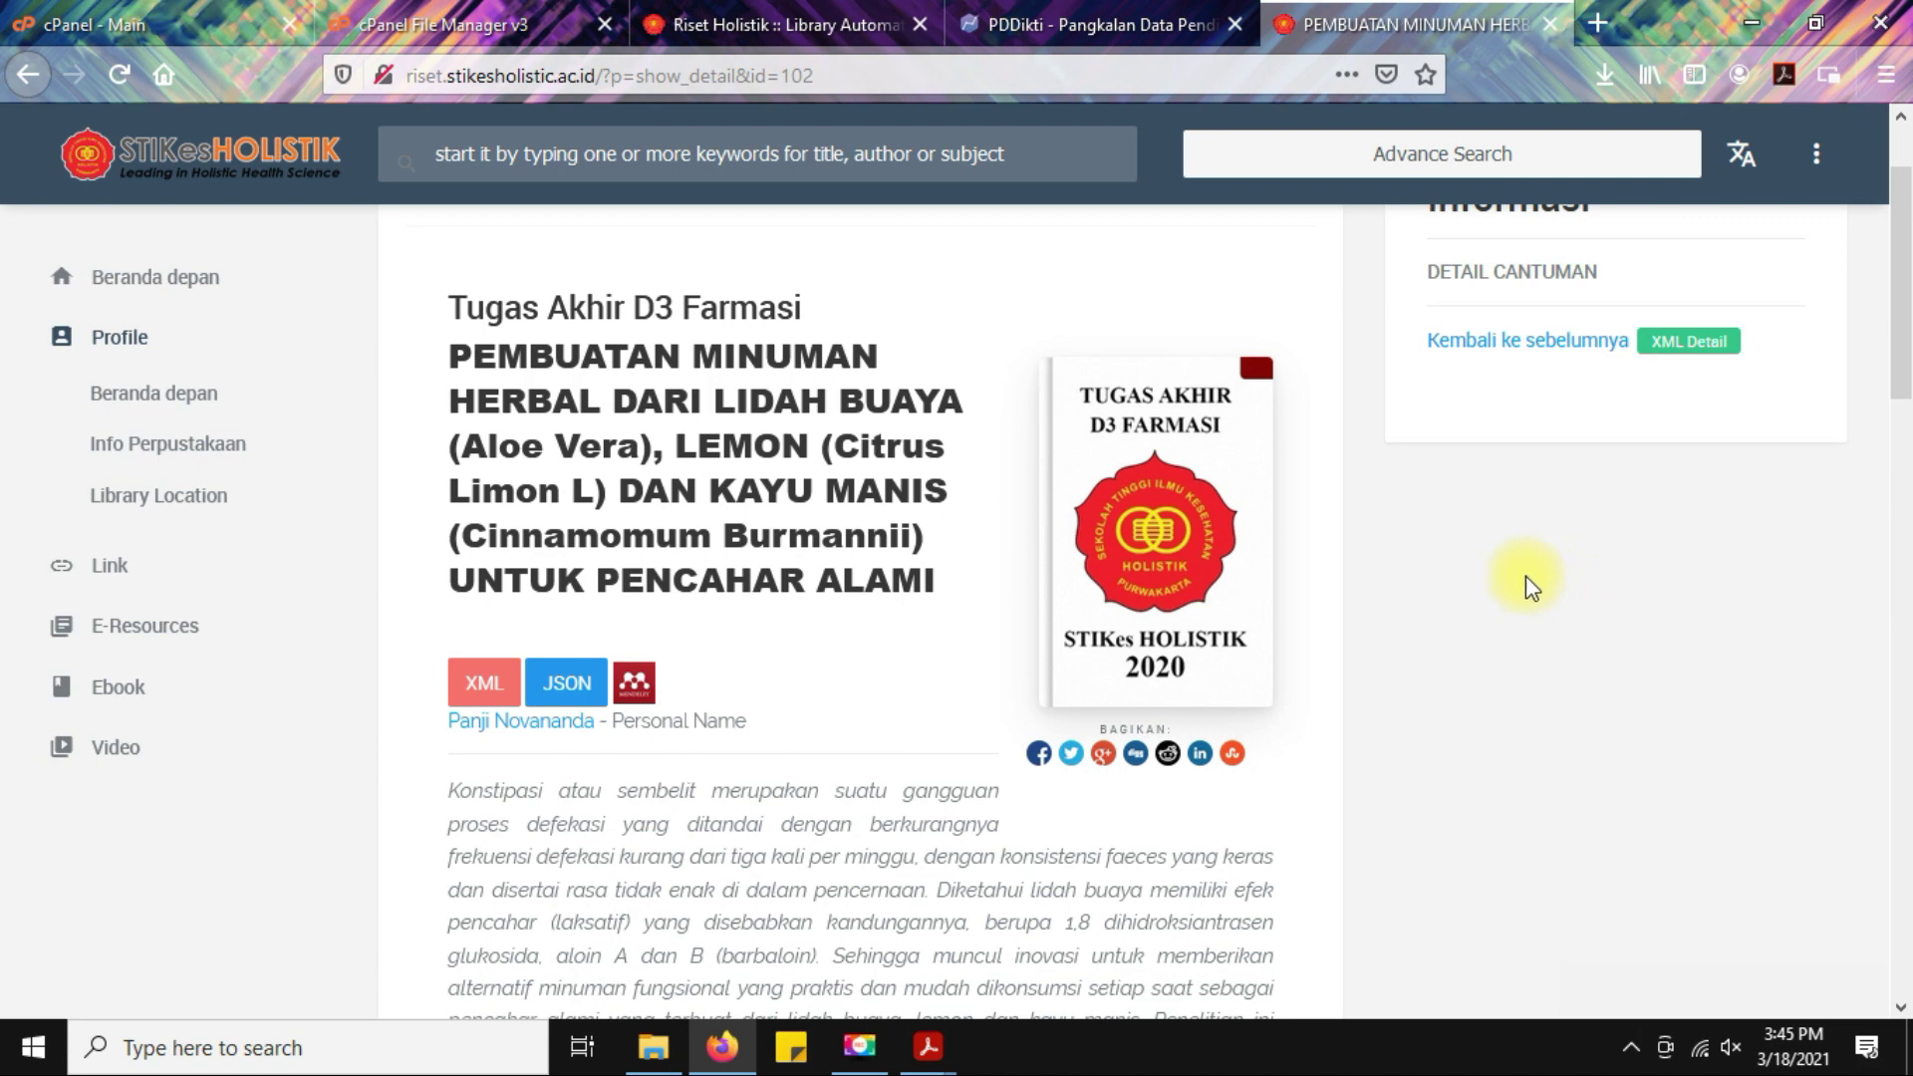
scroll(1525, 580, "down", 2)
scroll(1513, 577, "up", 2)
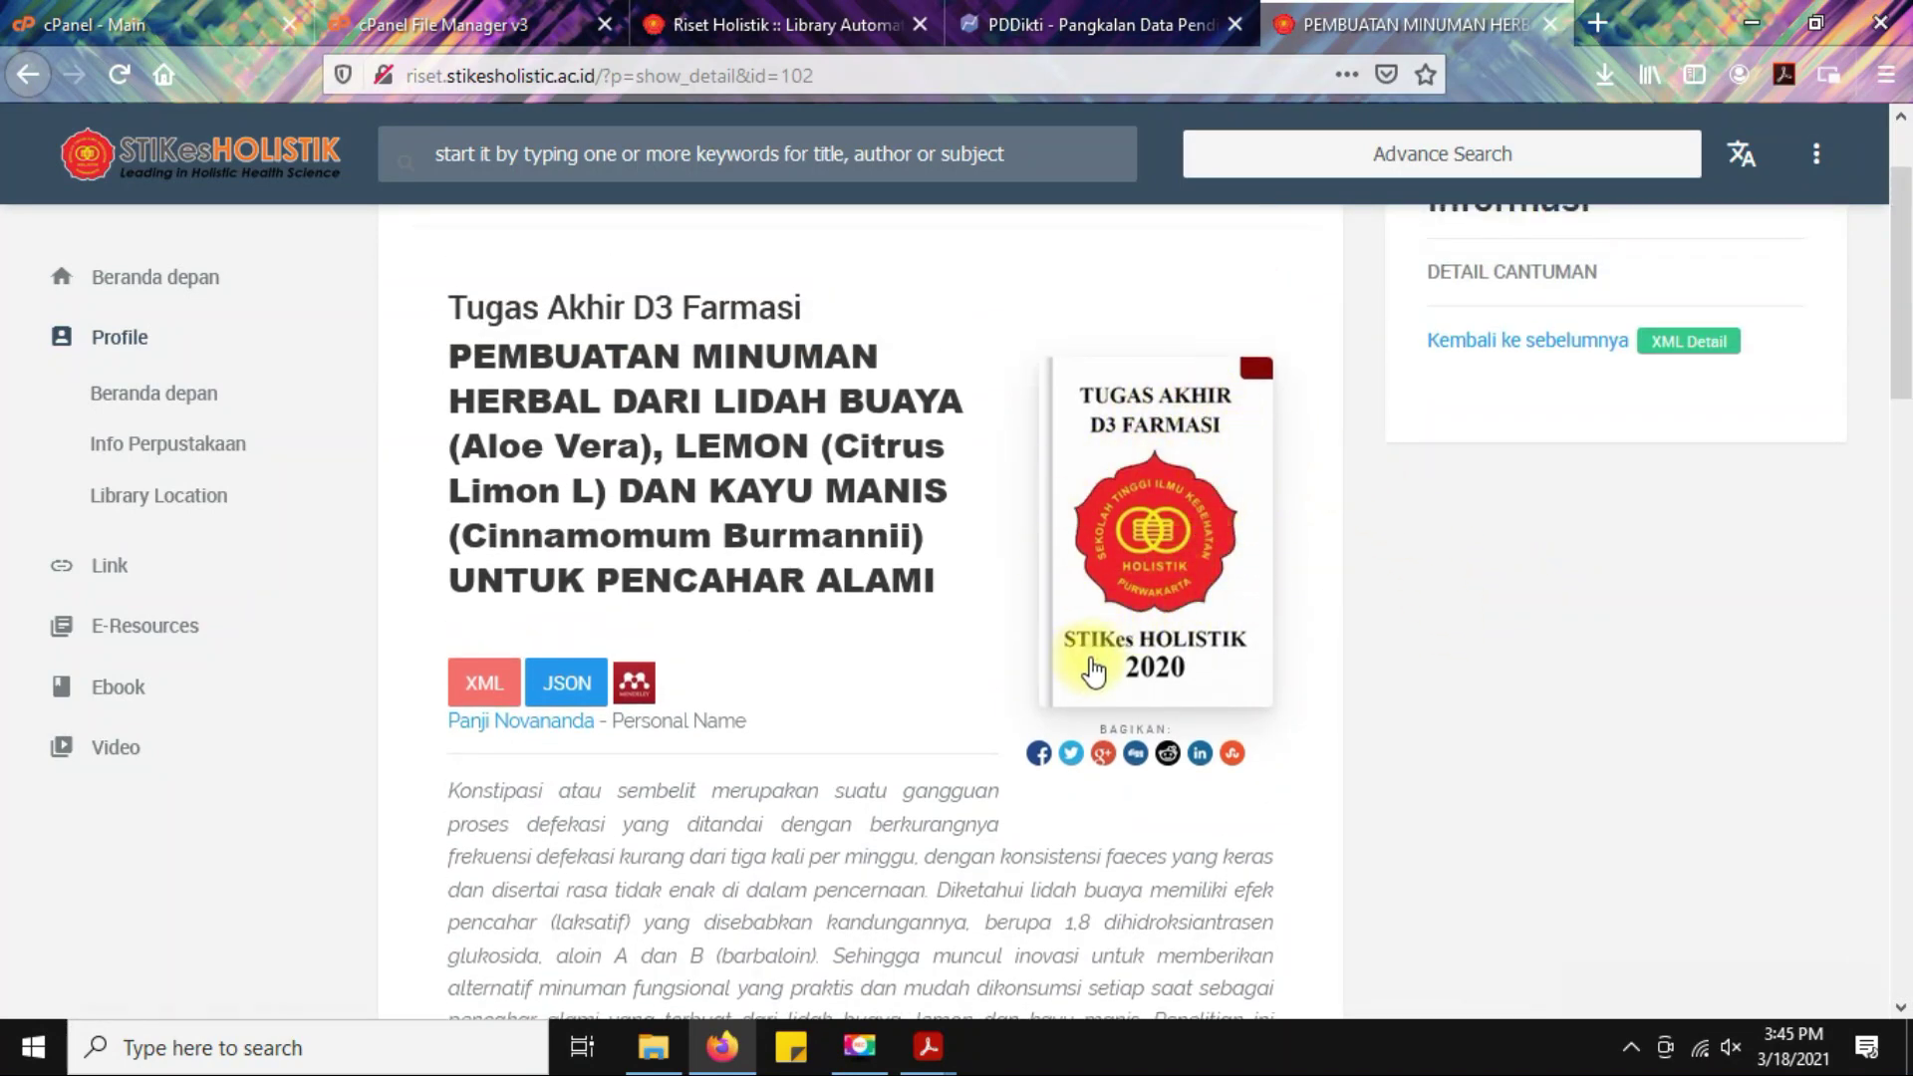
scroll(1487, 690, "down", 3)
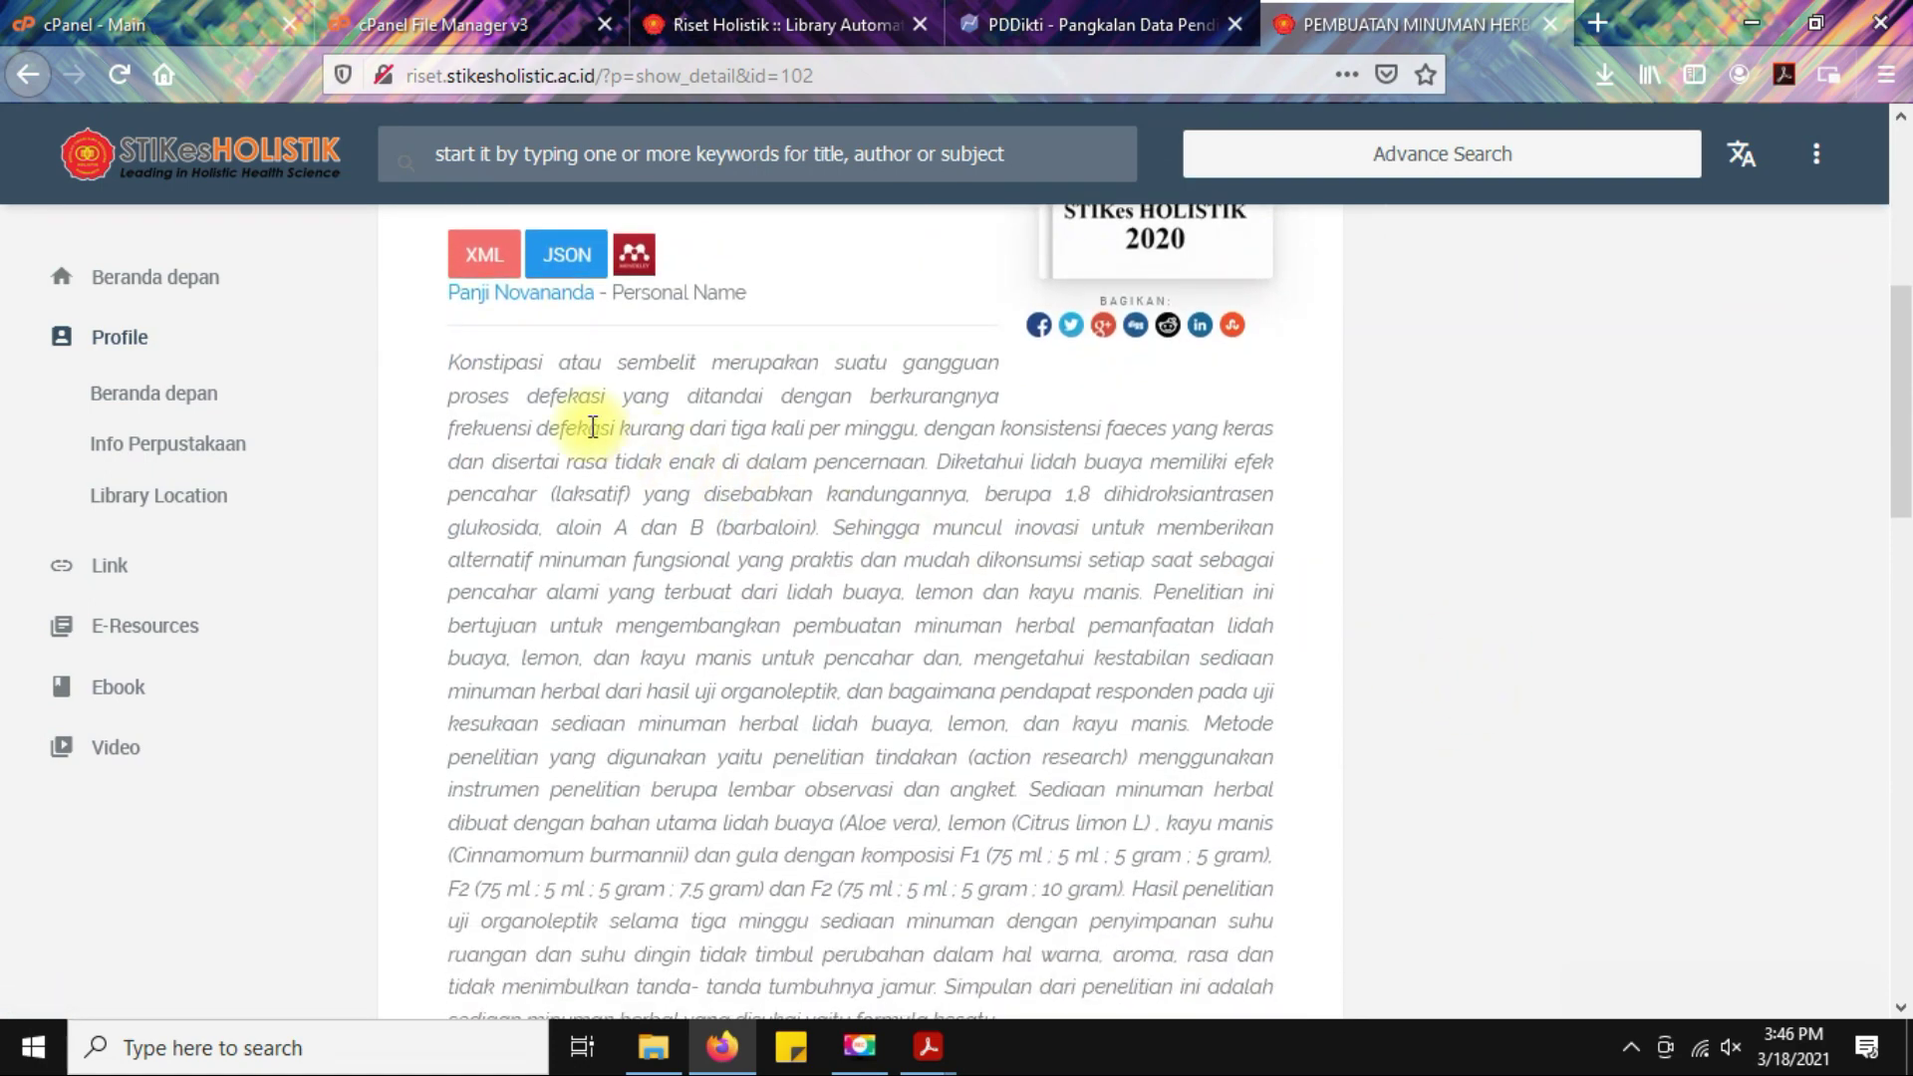
left_click_drag(445, 364, 992, 703)
scroll(1580, 713, "down", 3)
left_click(1580, 697)
scroll(1581, 692, "down", 5)
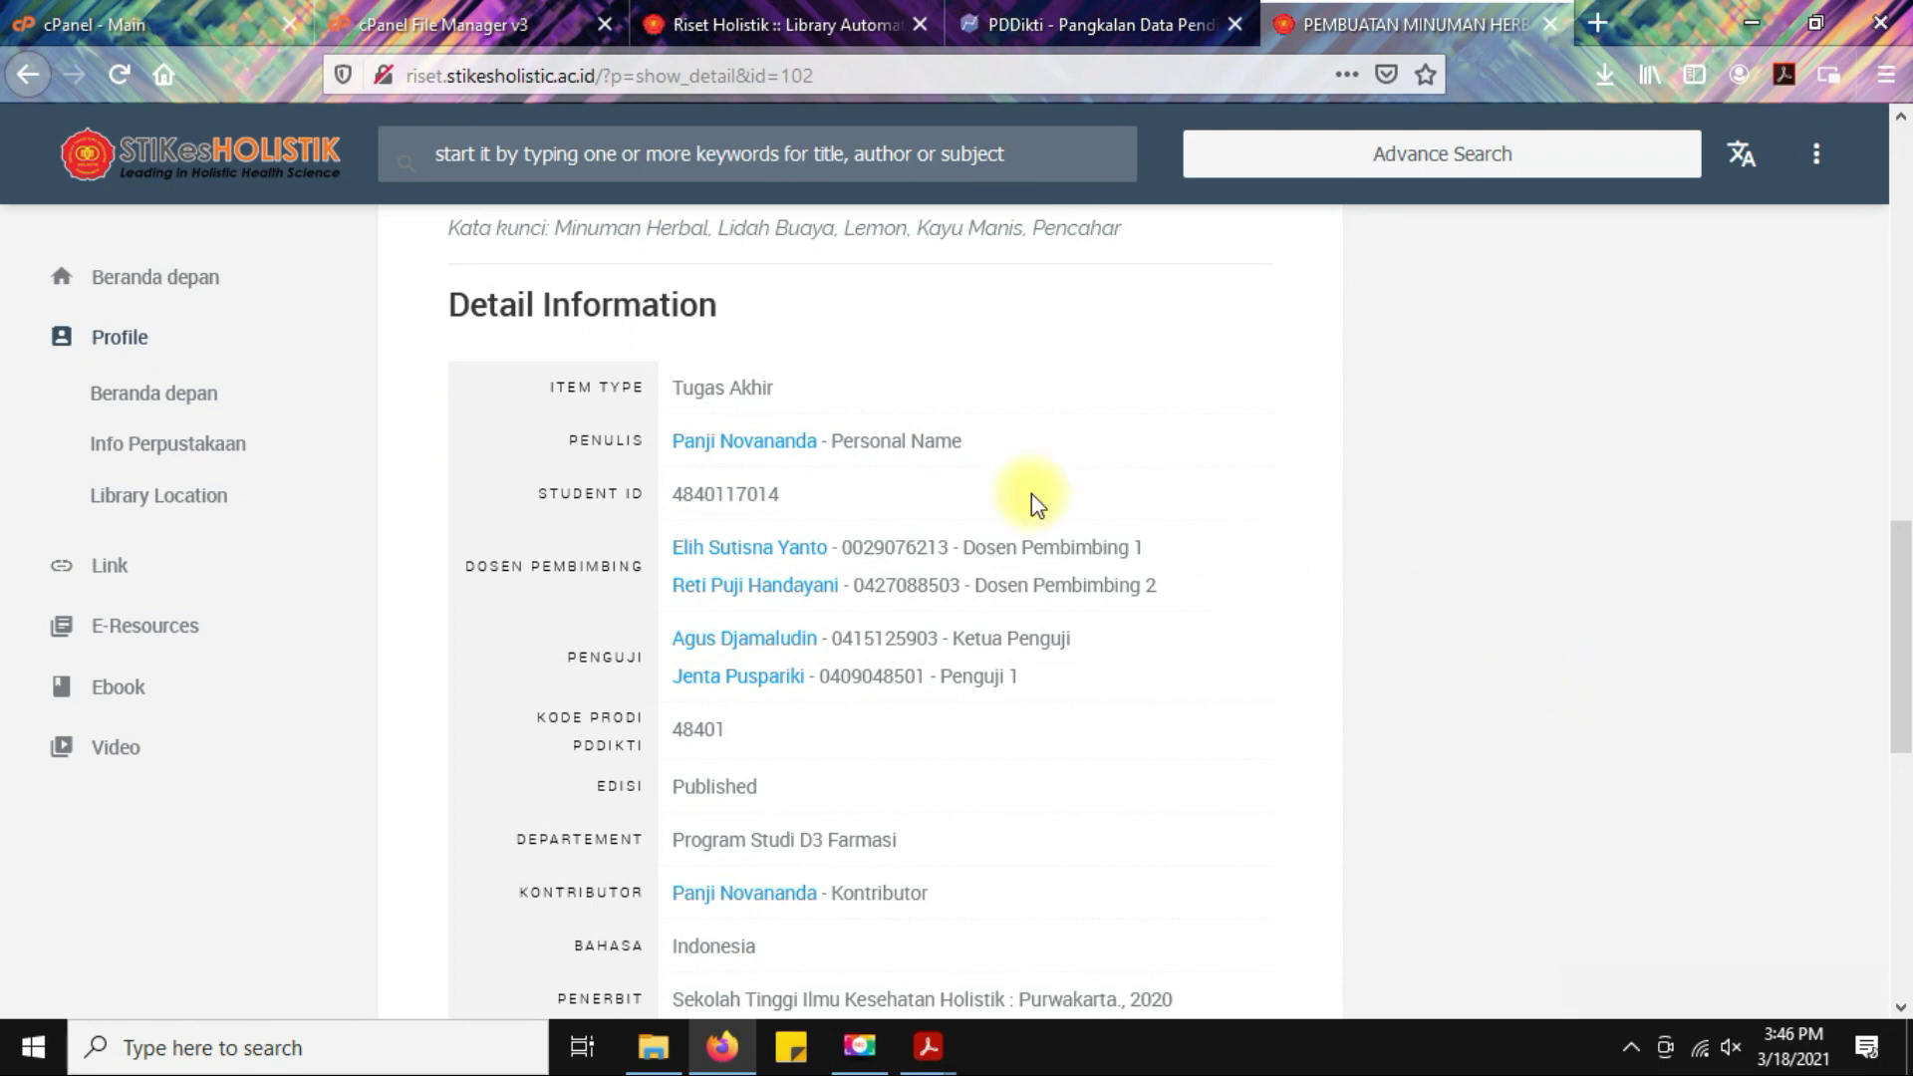
left_click_drag(661, 385, 833, 385)
left_click(1046, 426)
scroll(1328, 414, "down", 2)
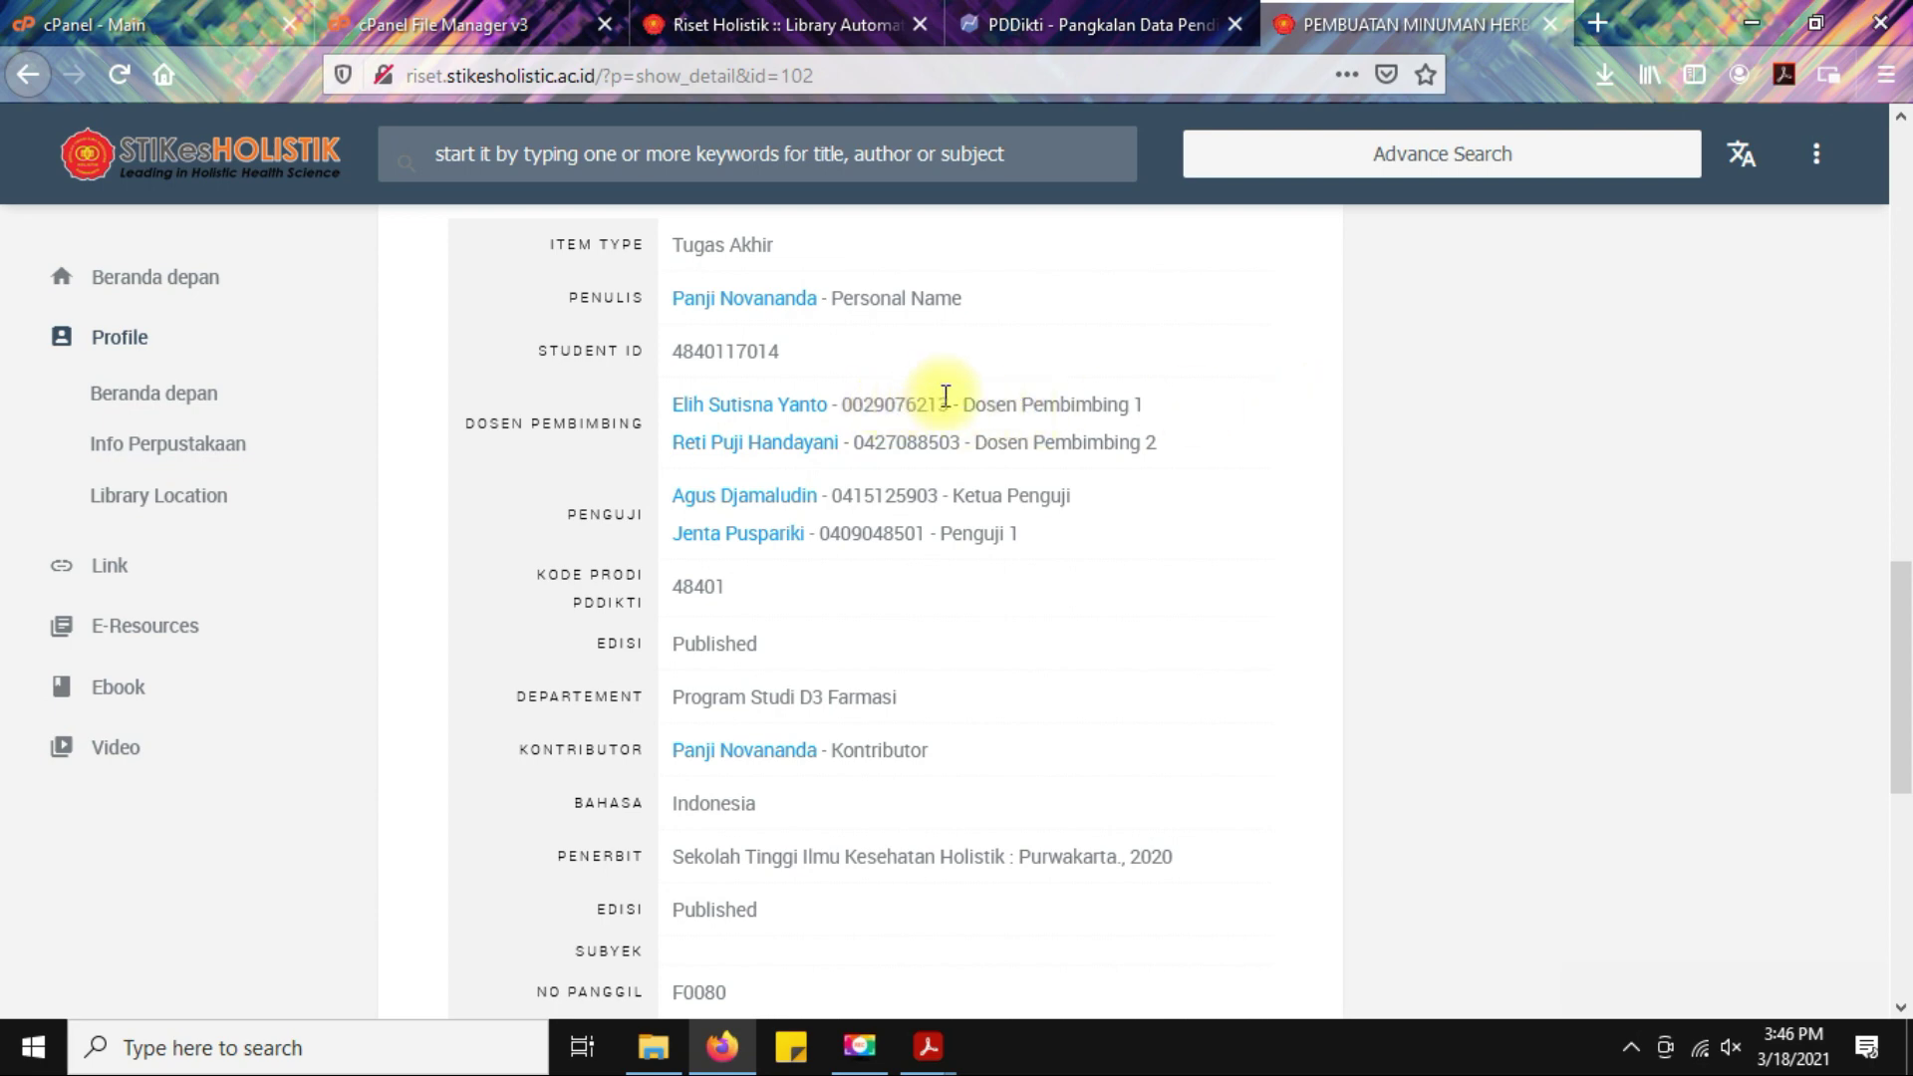
left_click_drag(960, 405, 1164, 445)
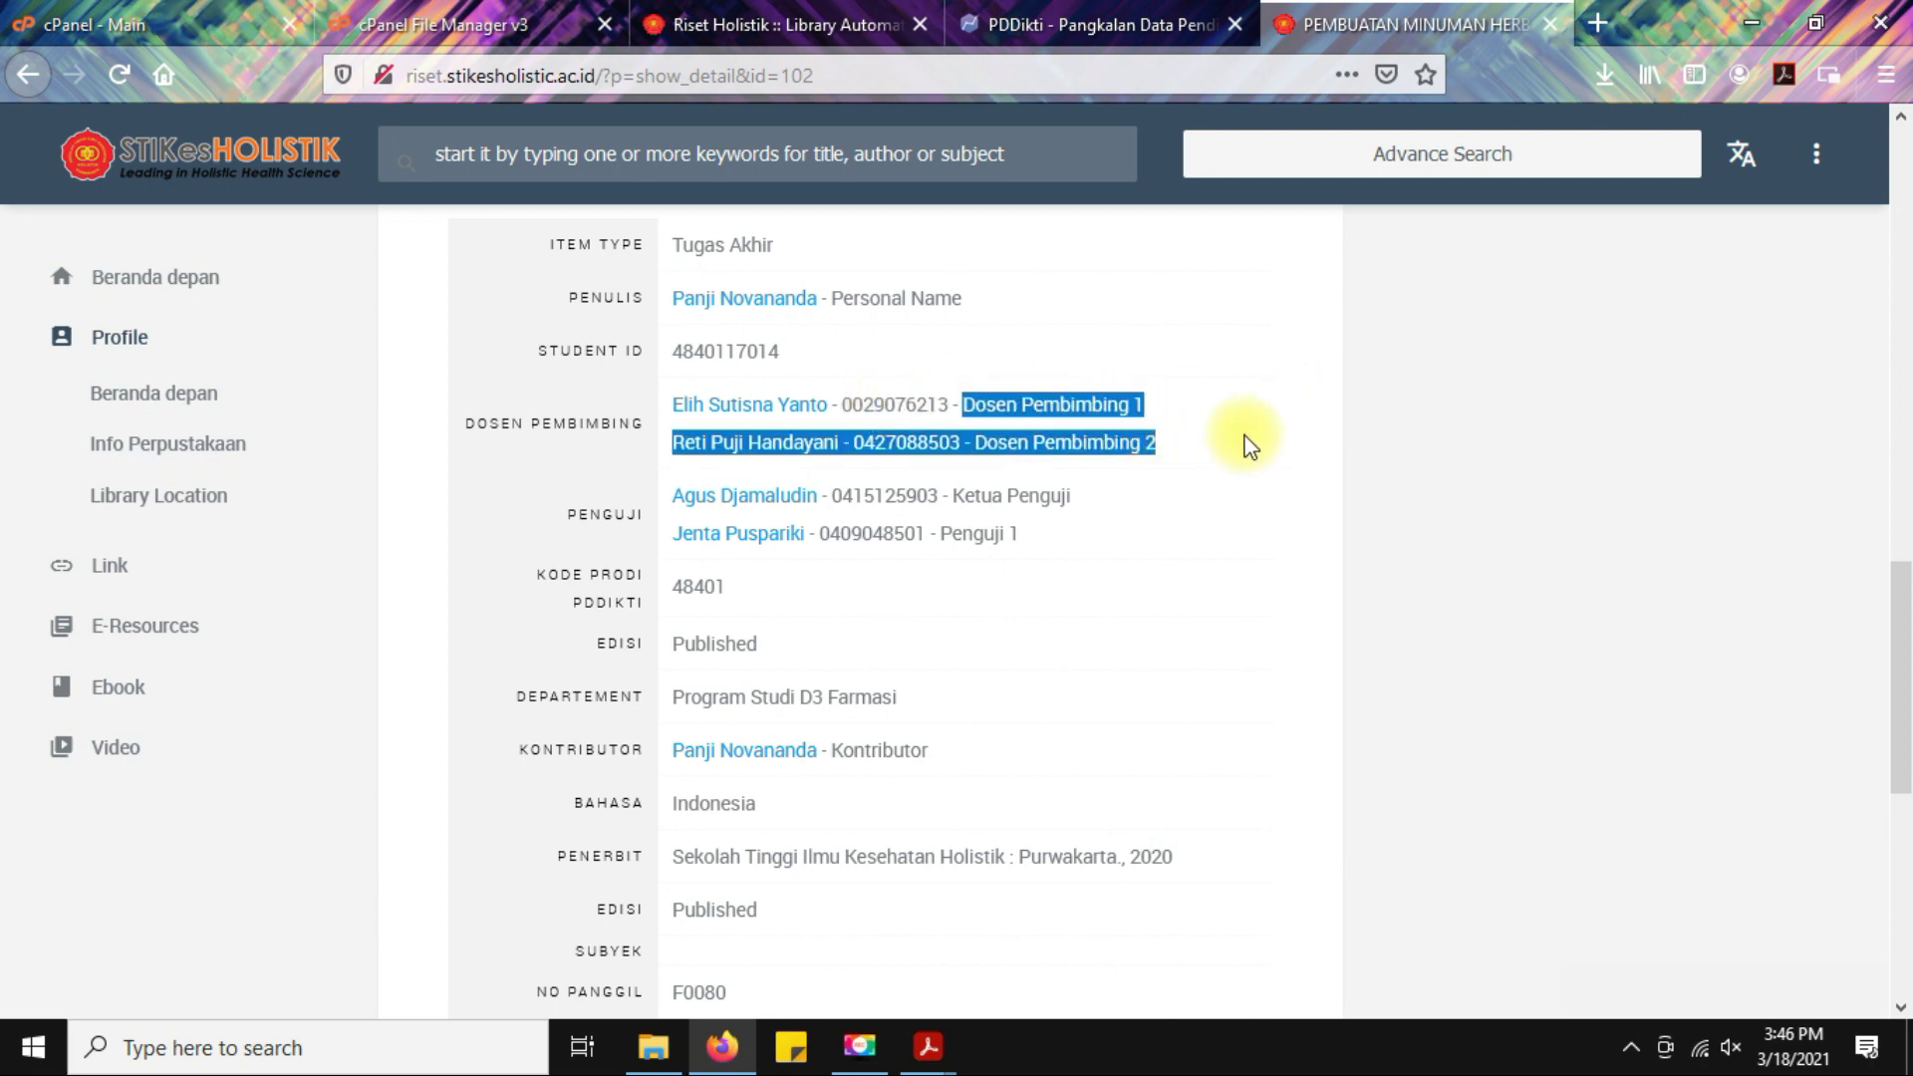
left_click(1232, 467)
scroll(1104, 508, "down", 3)
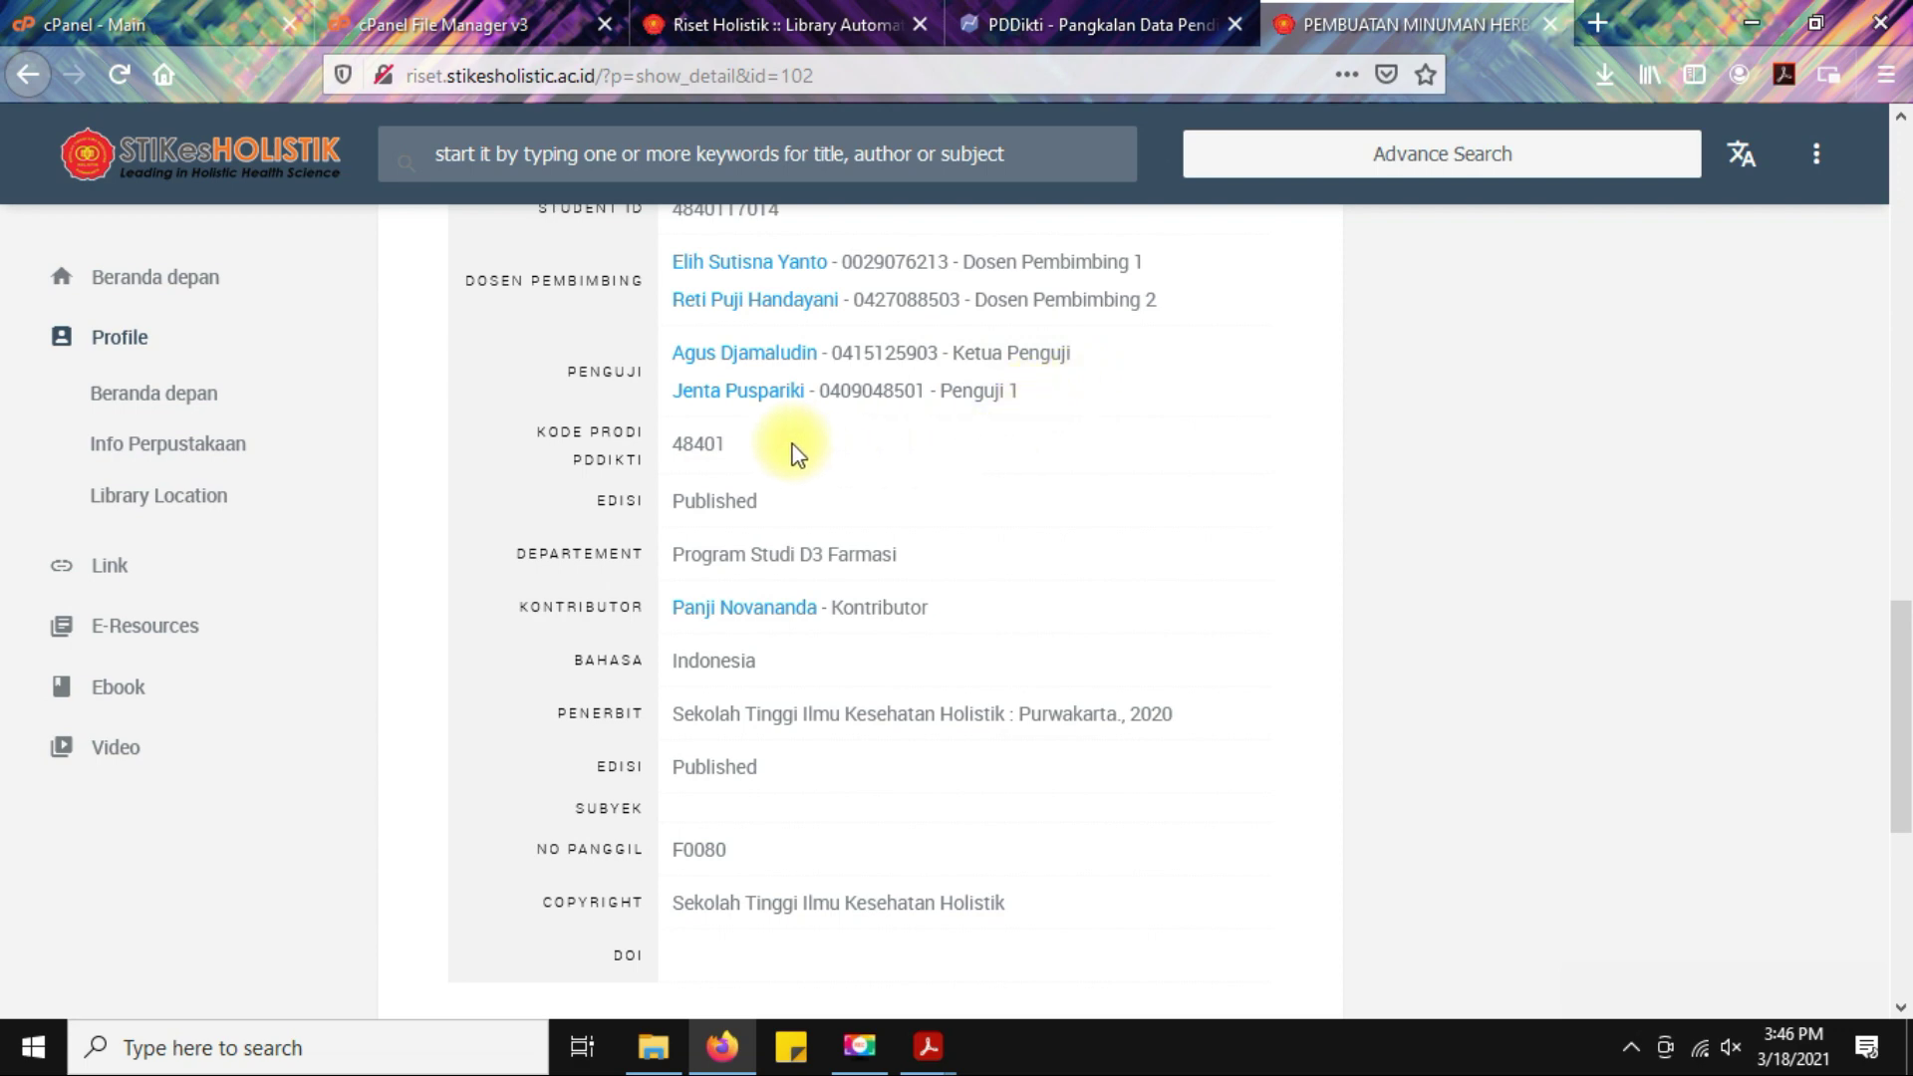
scroll(1097, 518, "down", 1)
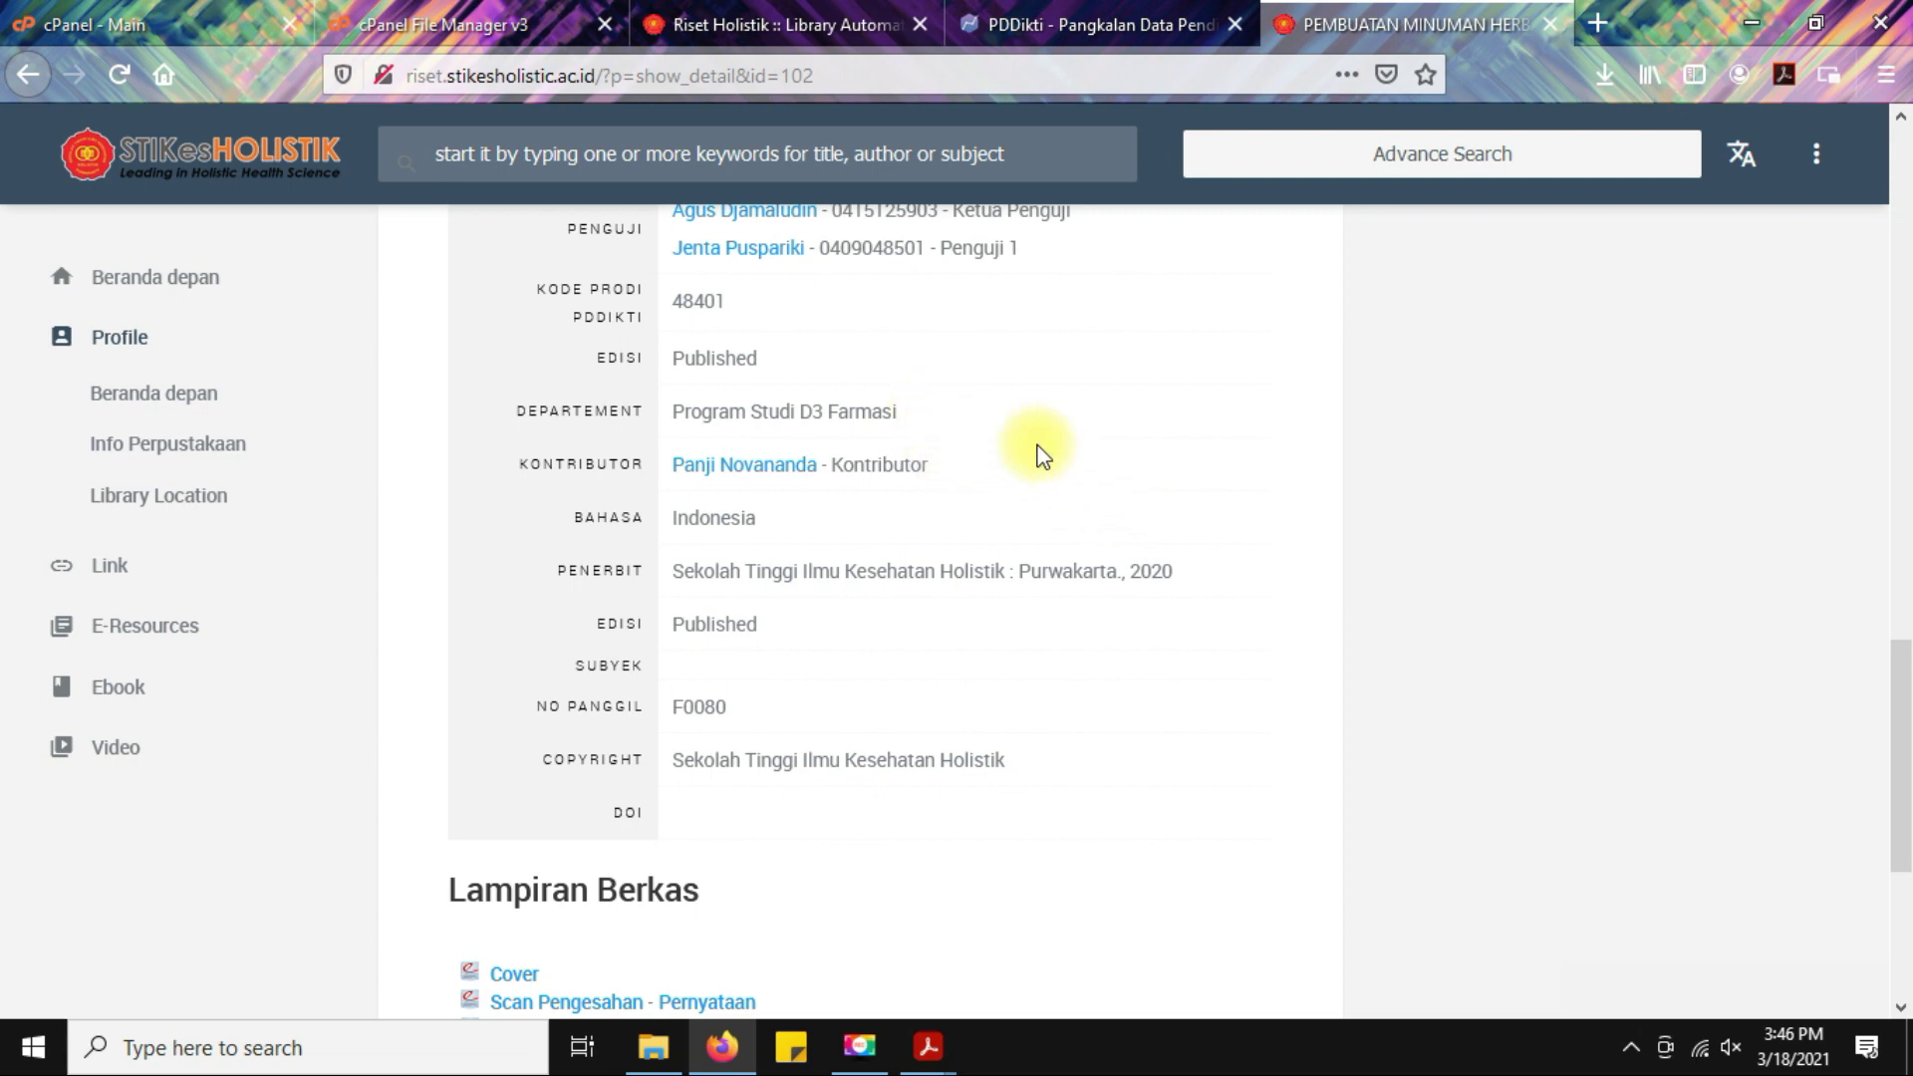
scroll(1056, 454, "down", 1)
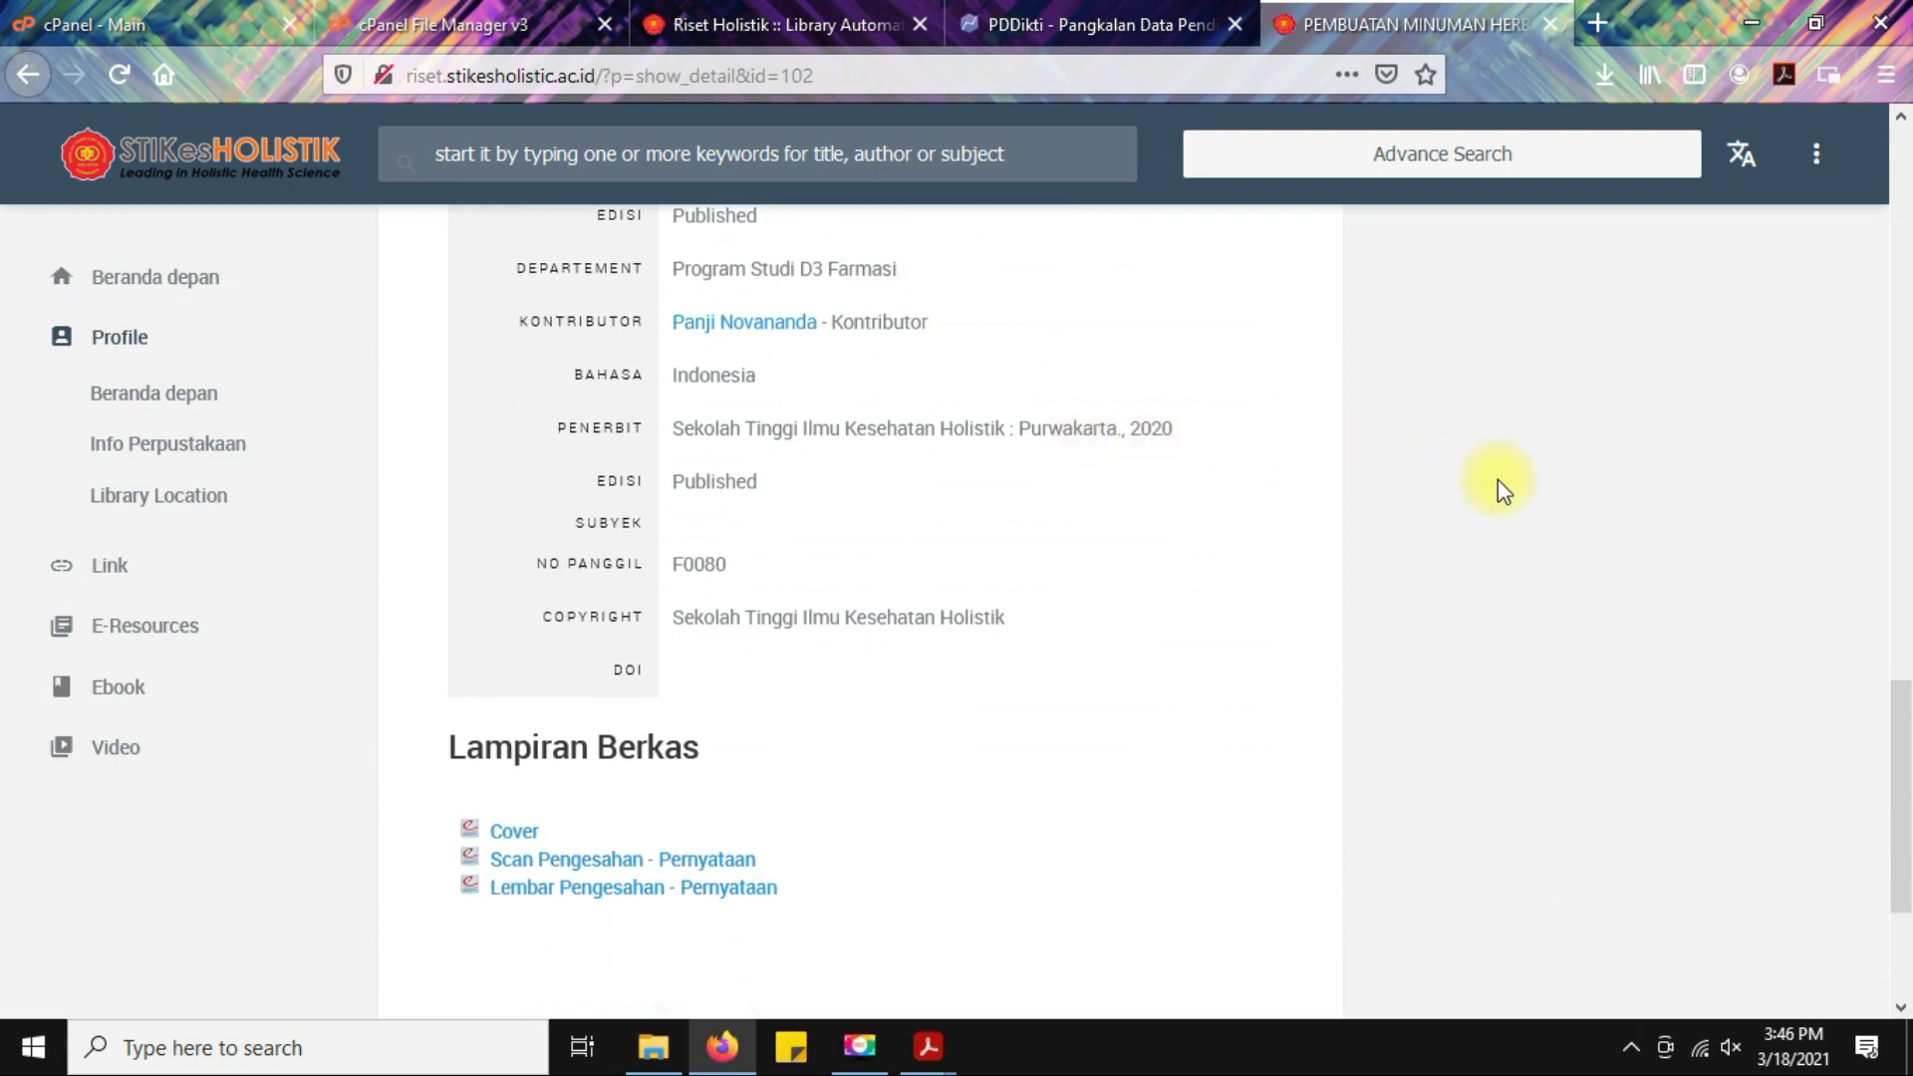
scroll(1281, 568, "down", 2)
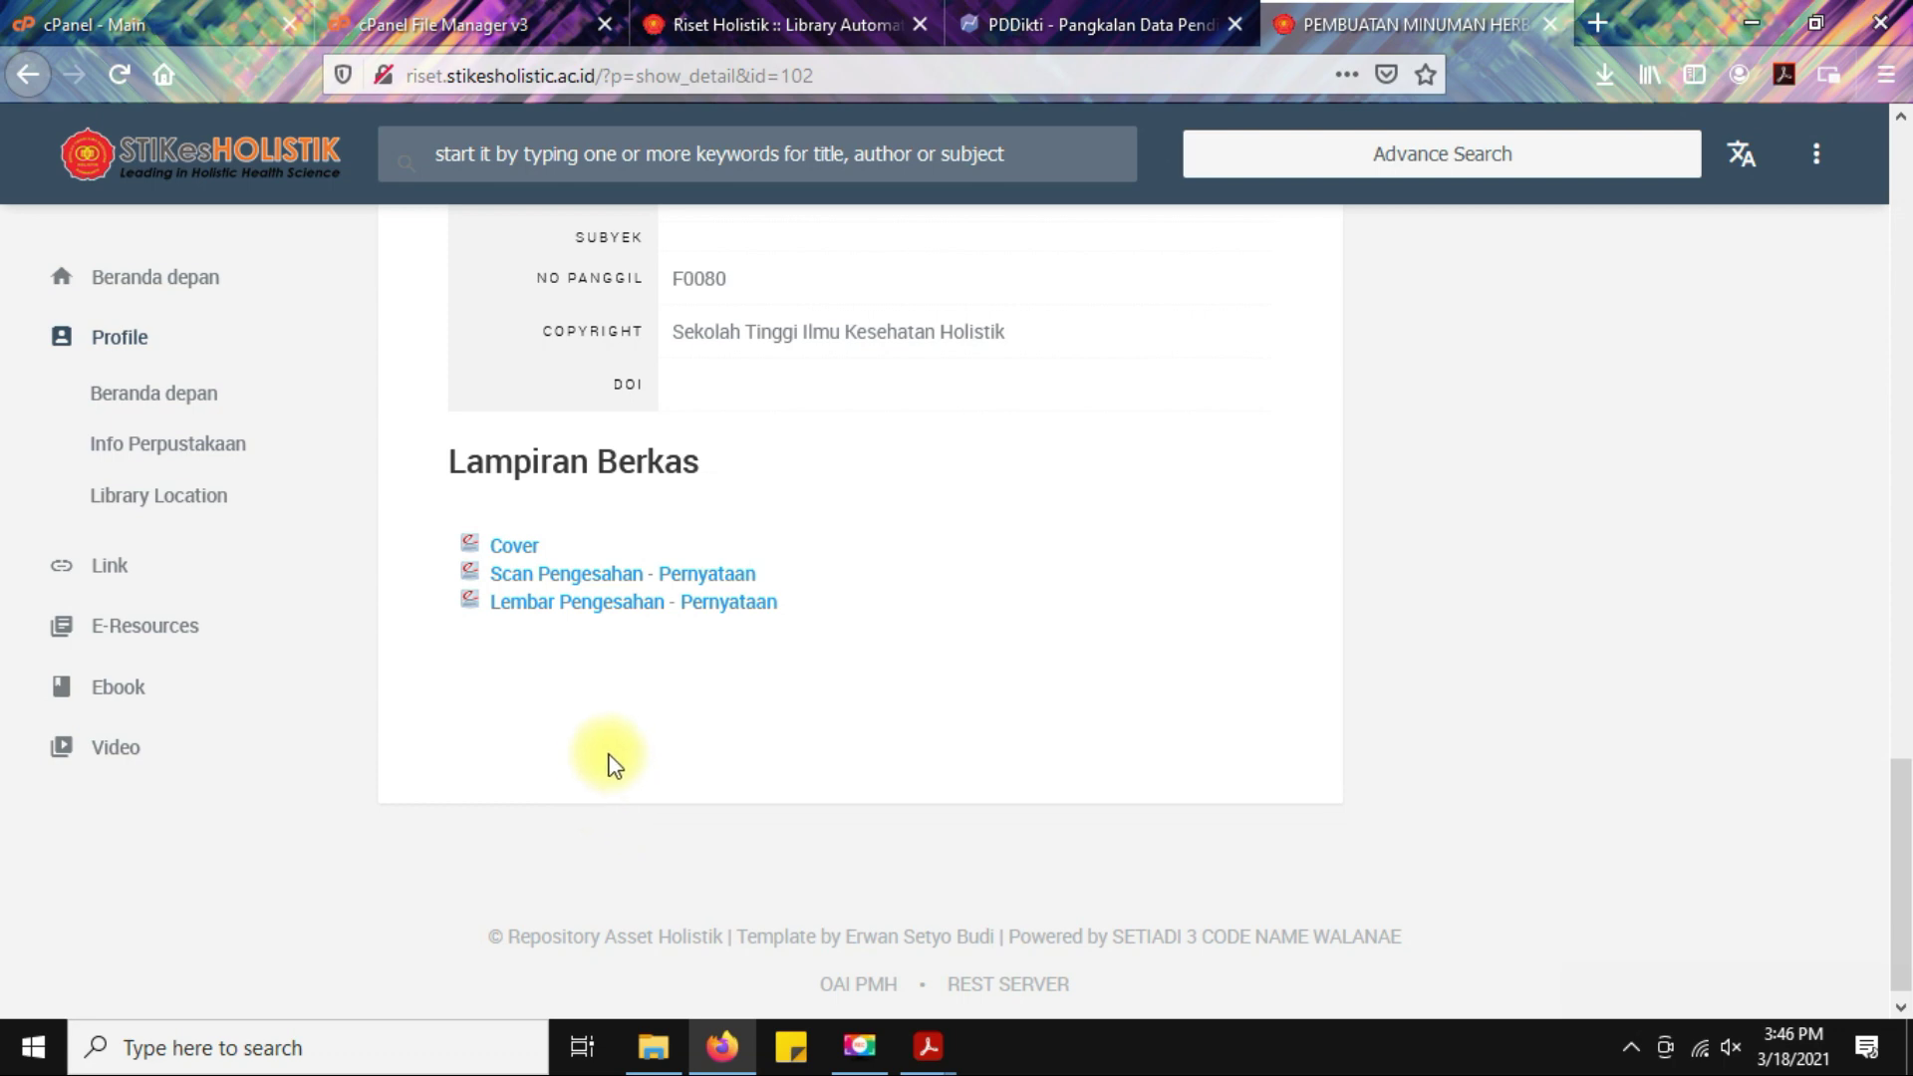
Preview the Cover attachment PDF, then close it.
left_click(513, 550)
scroll(1300, 490, "down", 8)
scroll(1292, 505, "up", 5)
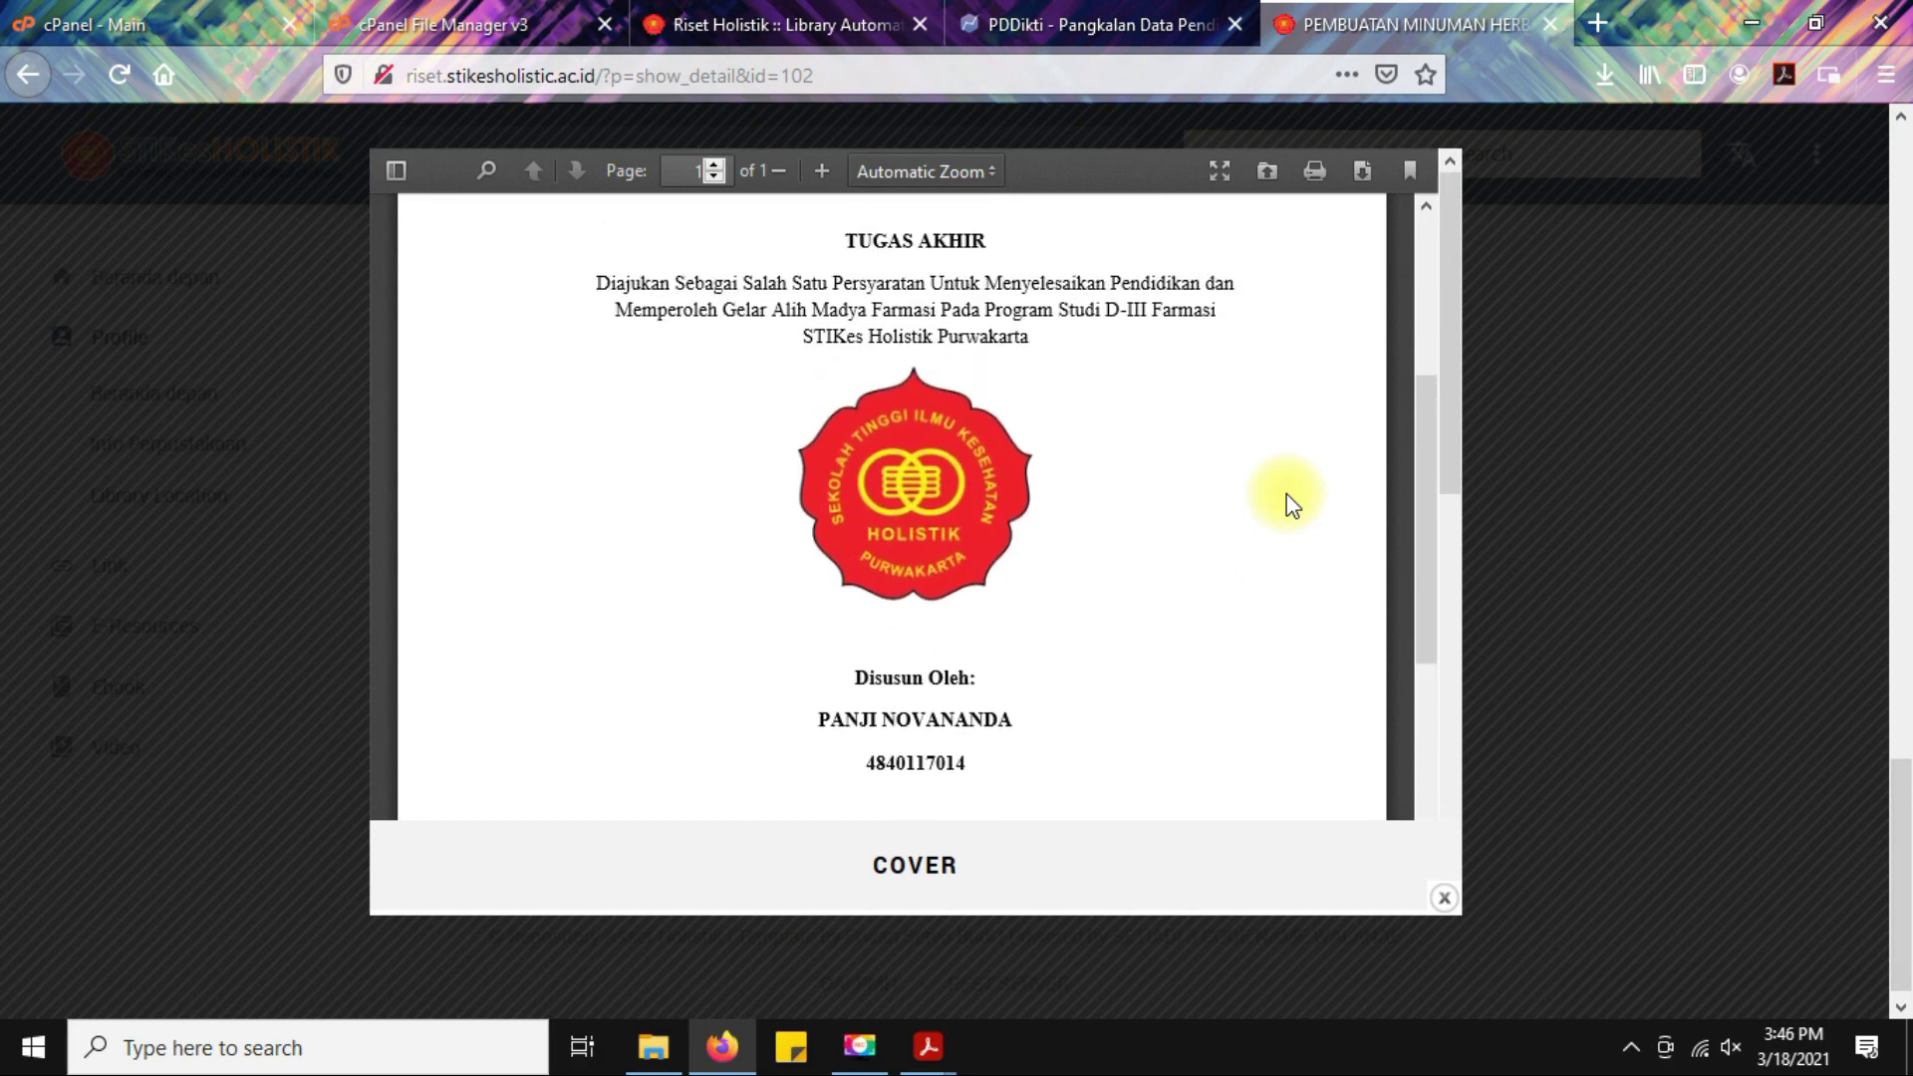
scroll(1065, 493, "up", 2)
scroll(965, 508, "up", 3)
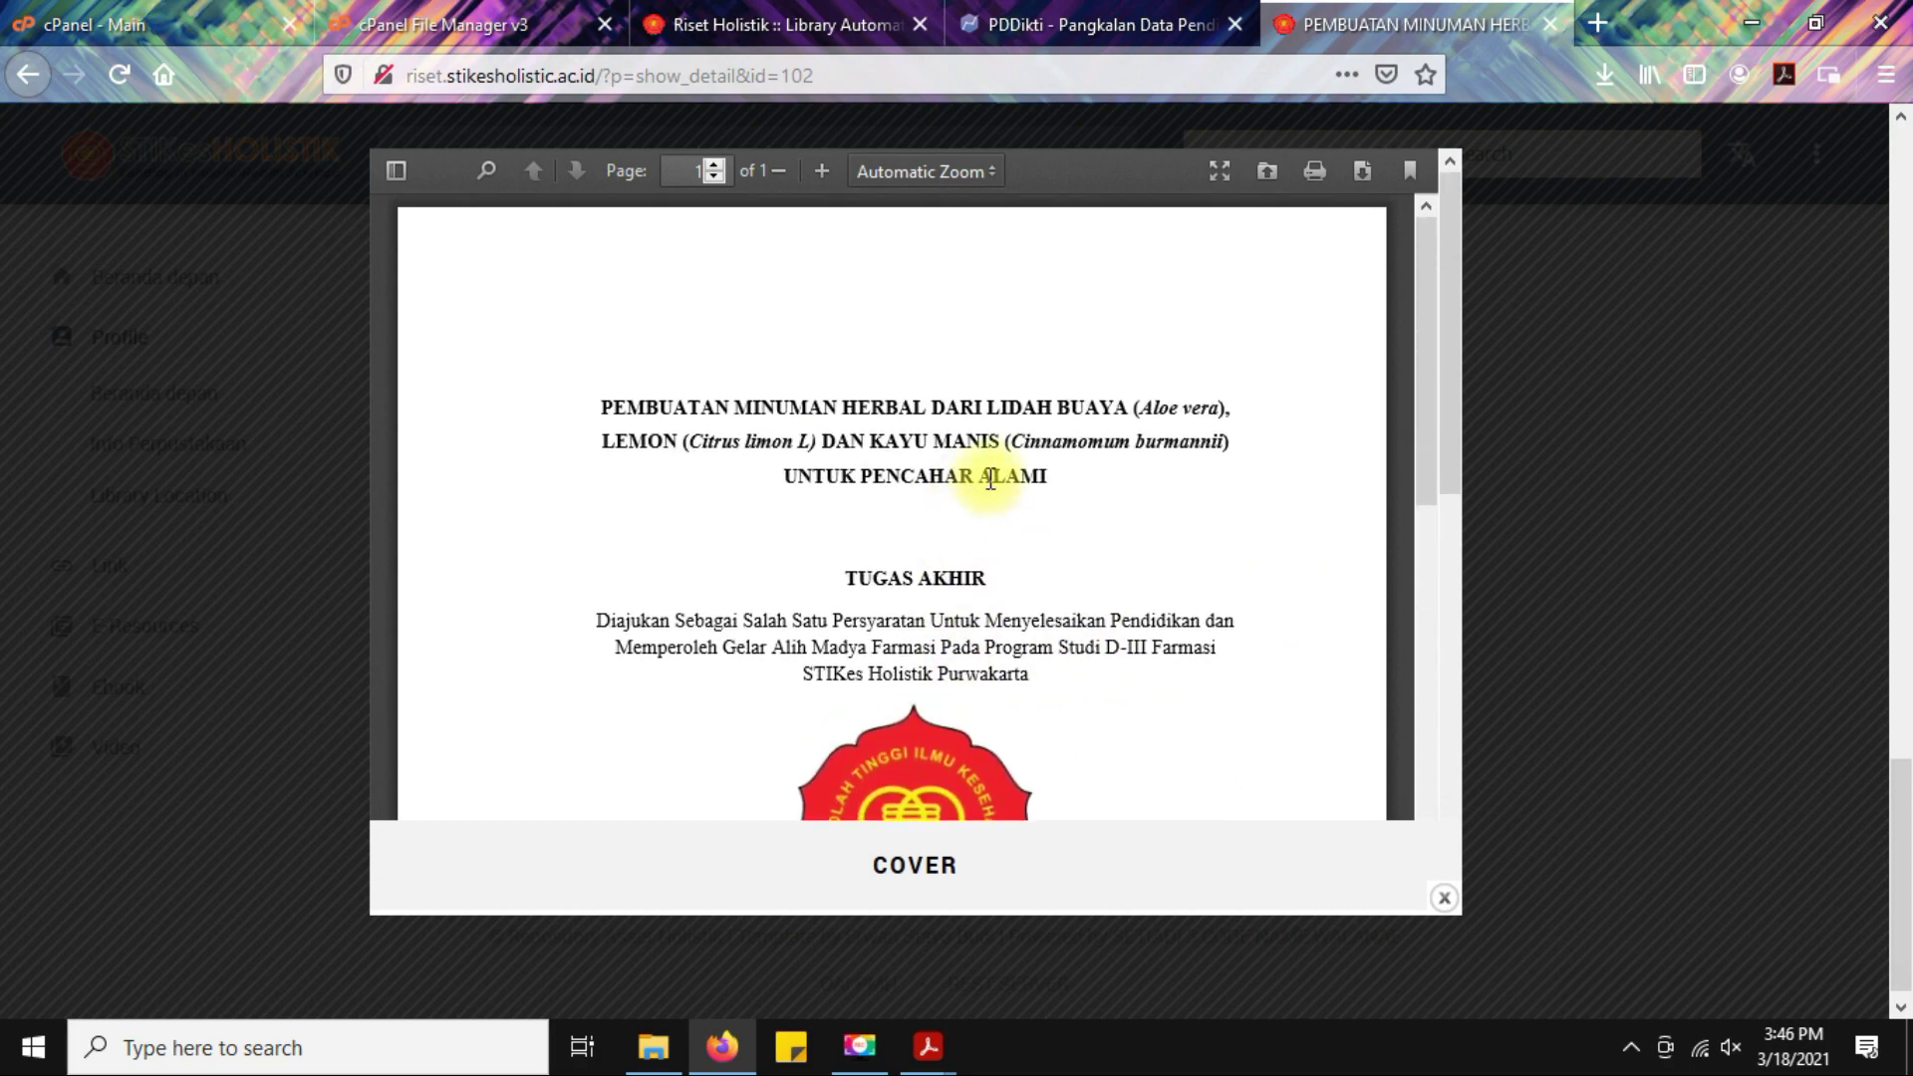
left_click(1605, 525)
Review the Scan Pengesahan - Pernyataan PDF at 100% browser zoom, then close it.
left_click(610, 573)
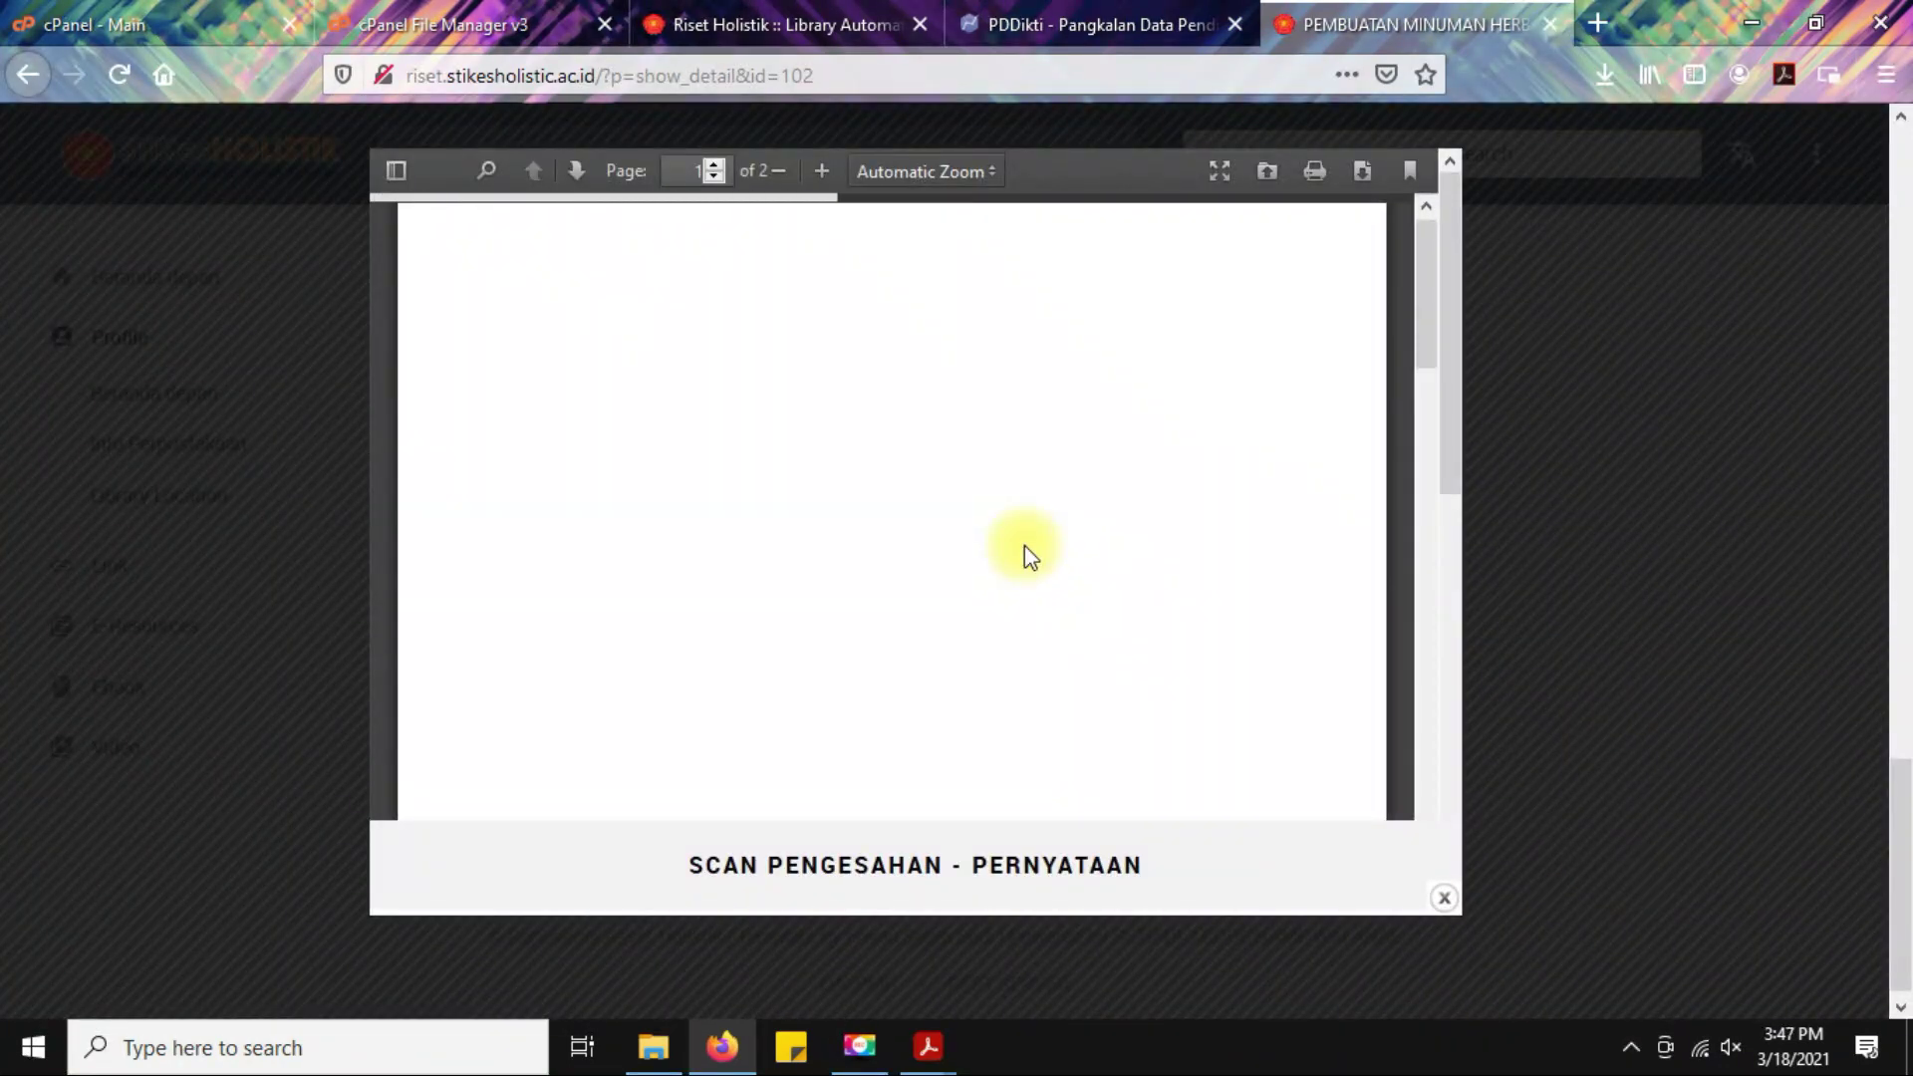
scroll(1024, 546, "down", 5)
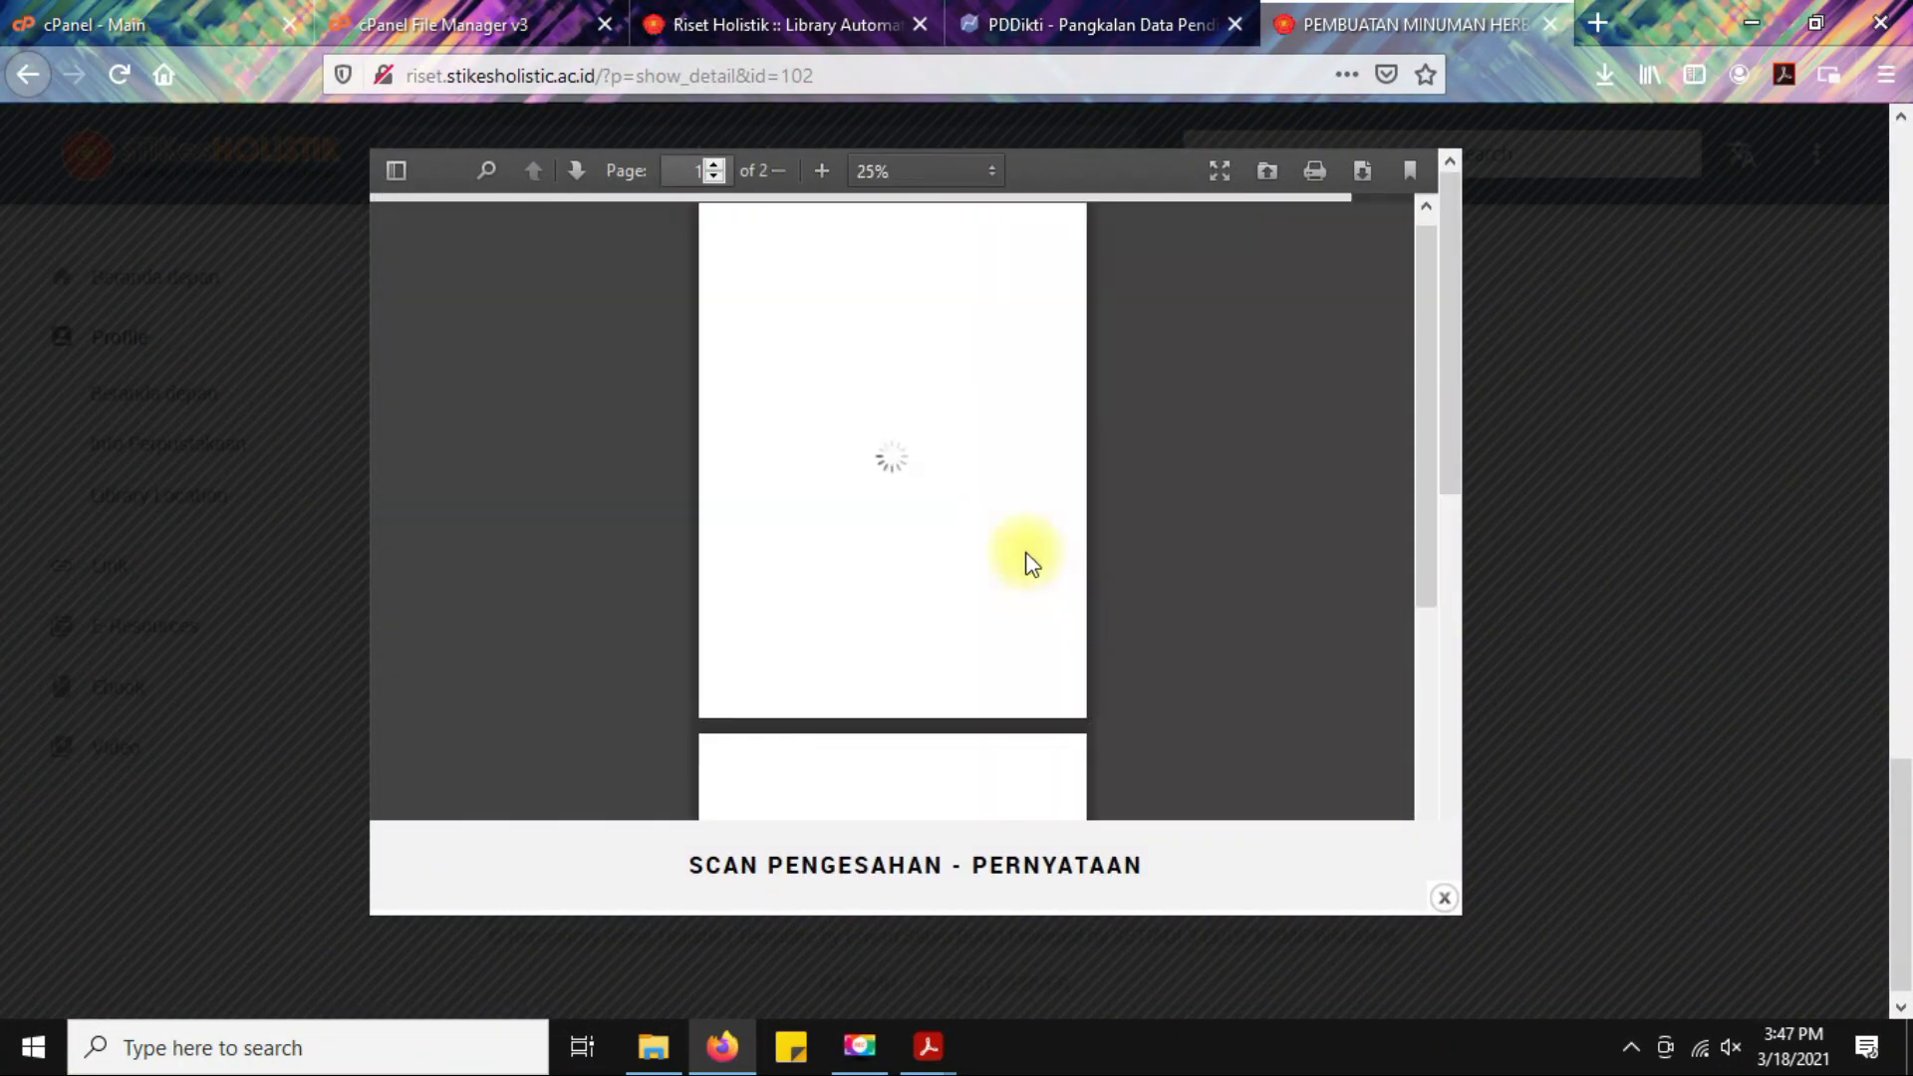
scroll(942, 572, "up", 10)
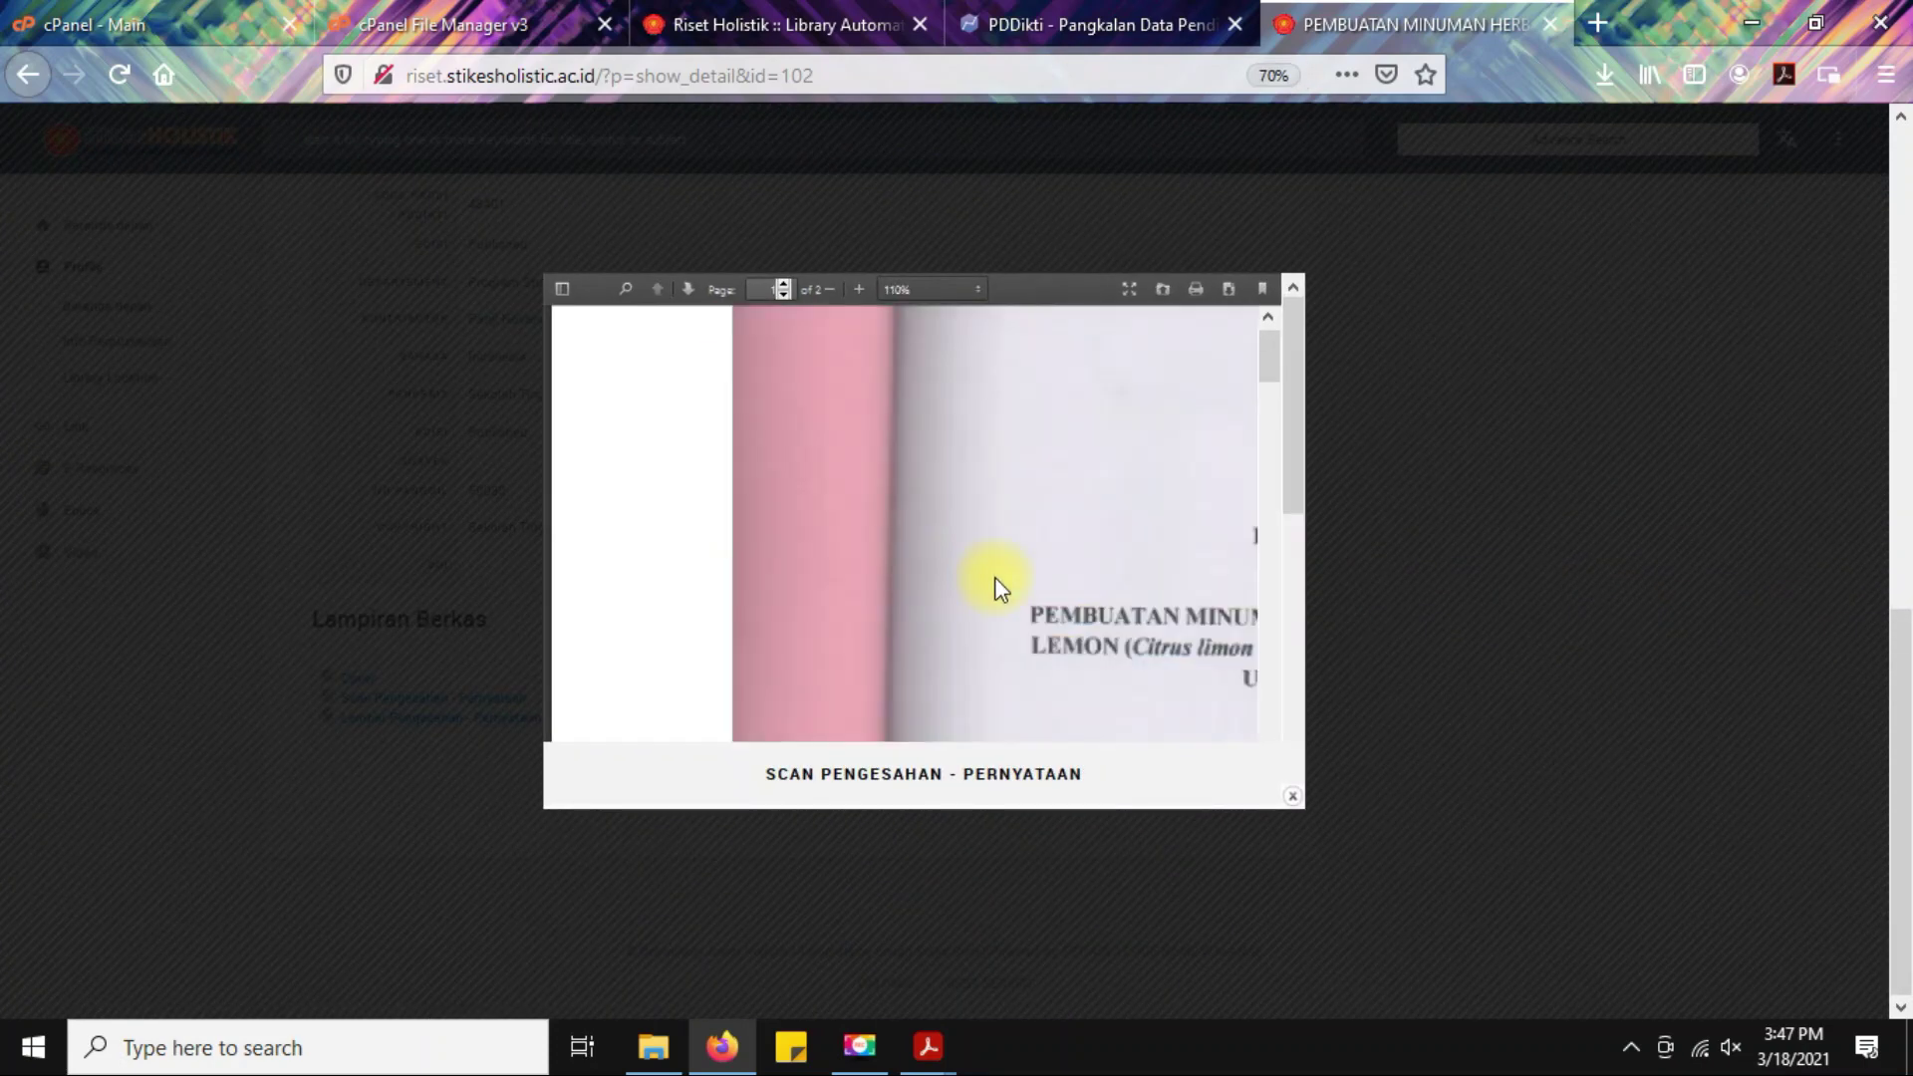
scroll(1011, 580, "up", 2)
scroll(1010, 578, "down", 10)
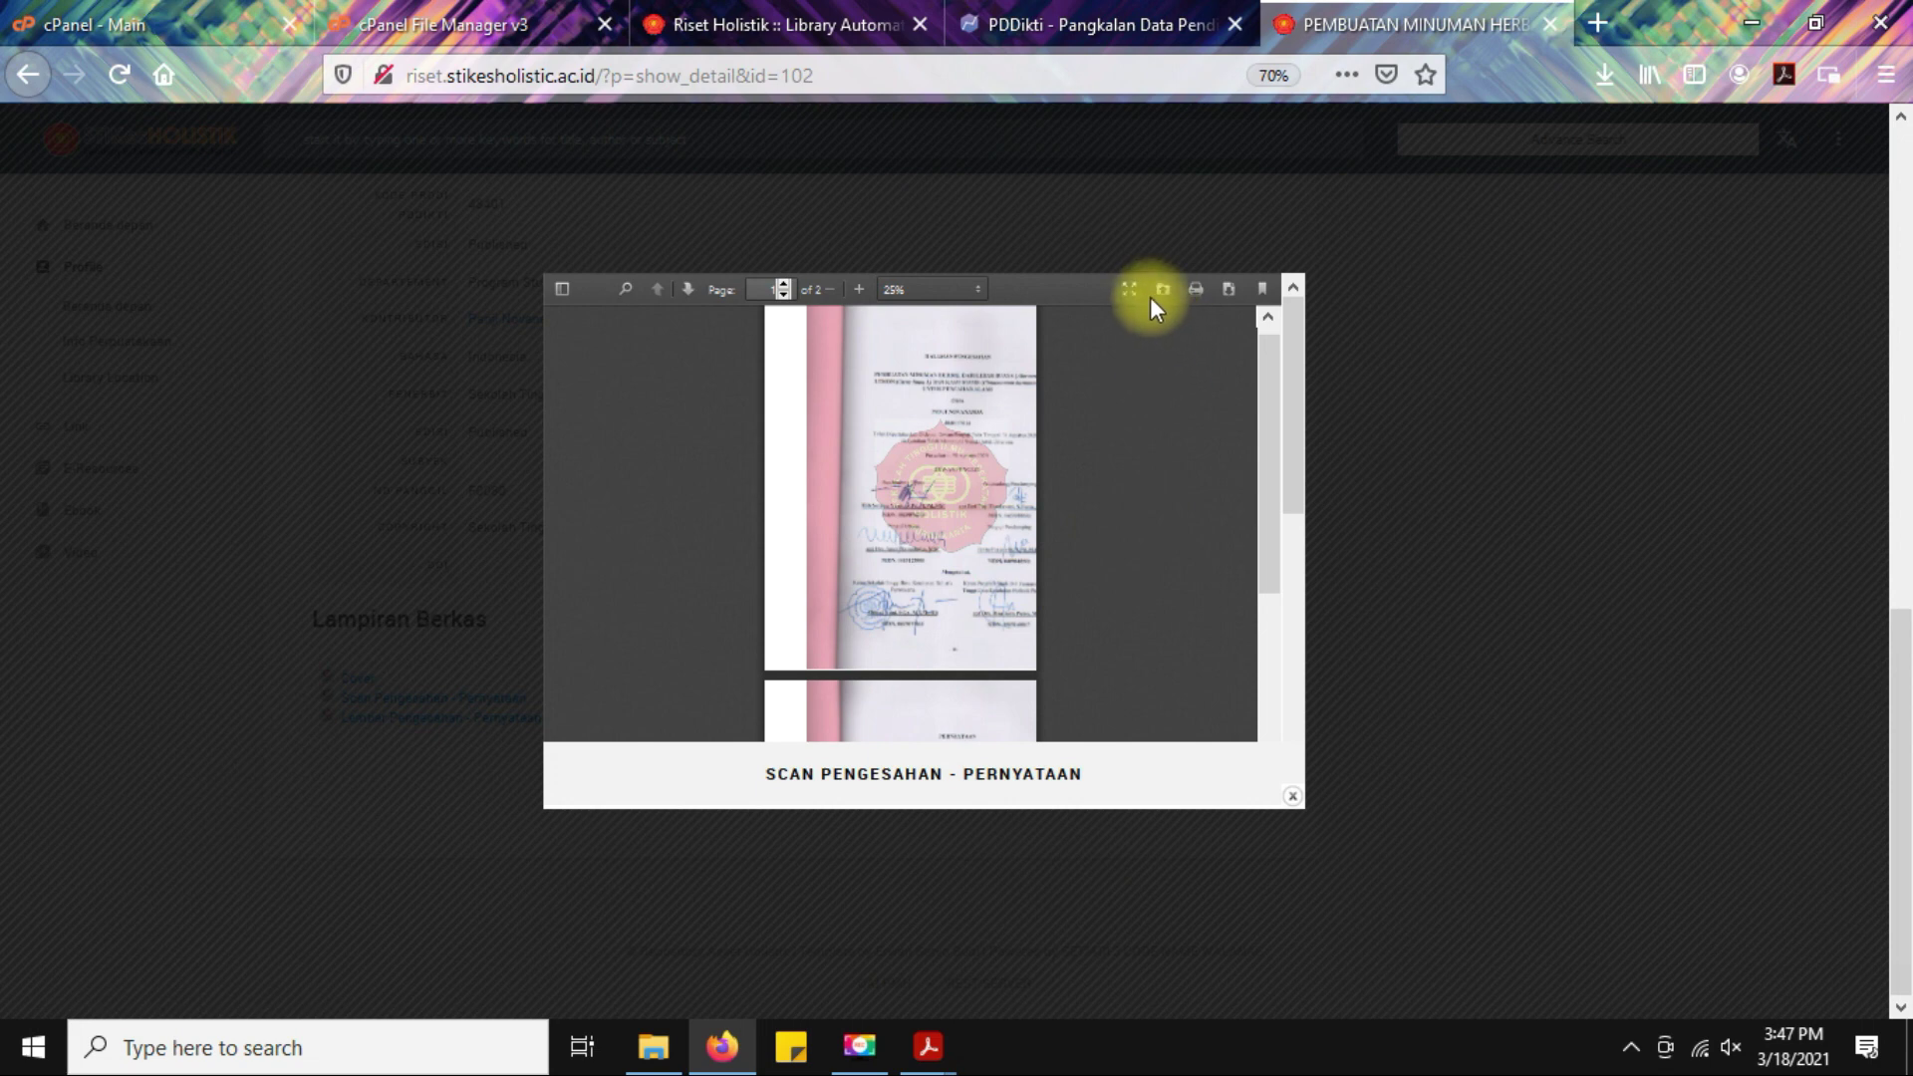
left_click(1276, 74)
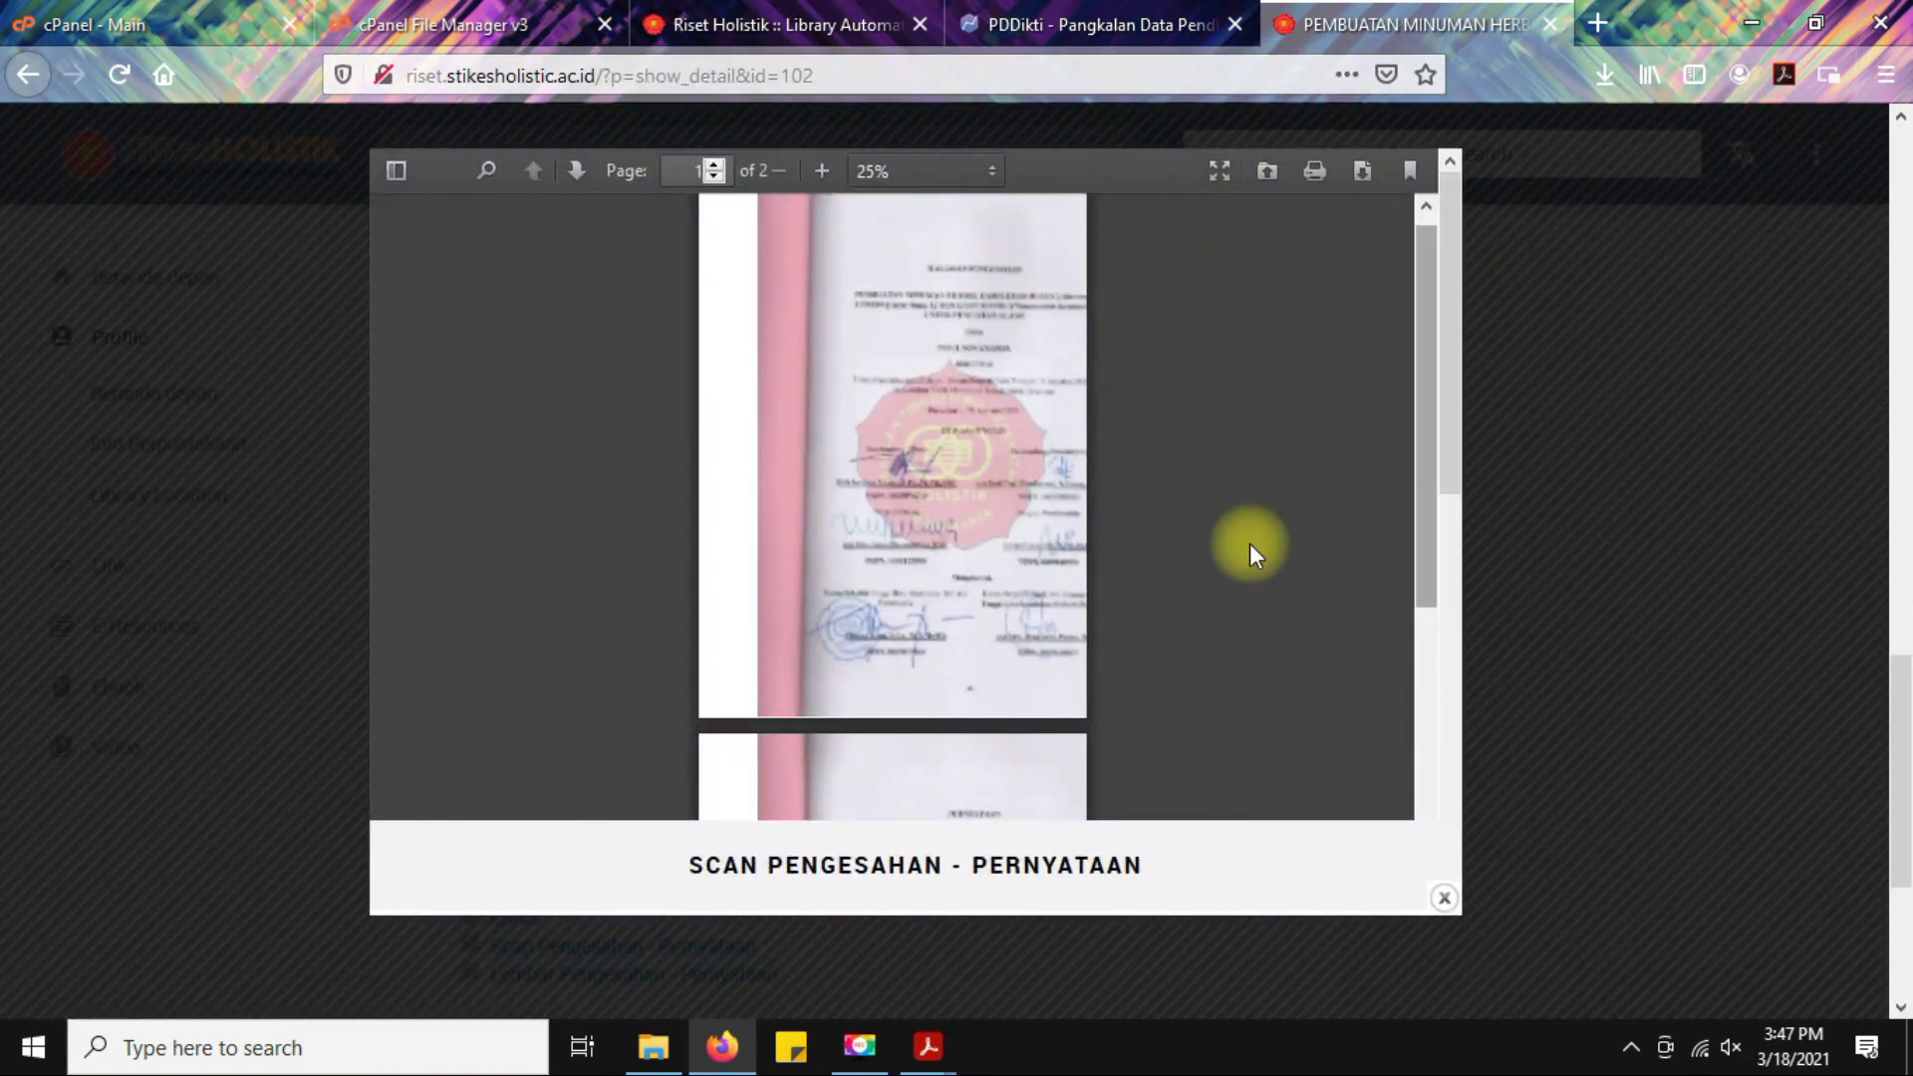
scroll(1041, 558, "up", 3)
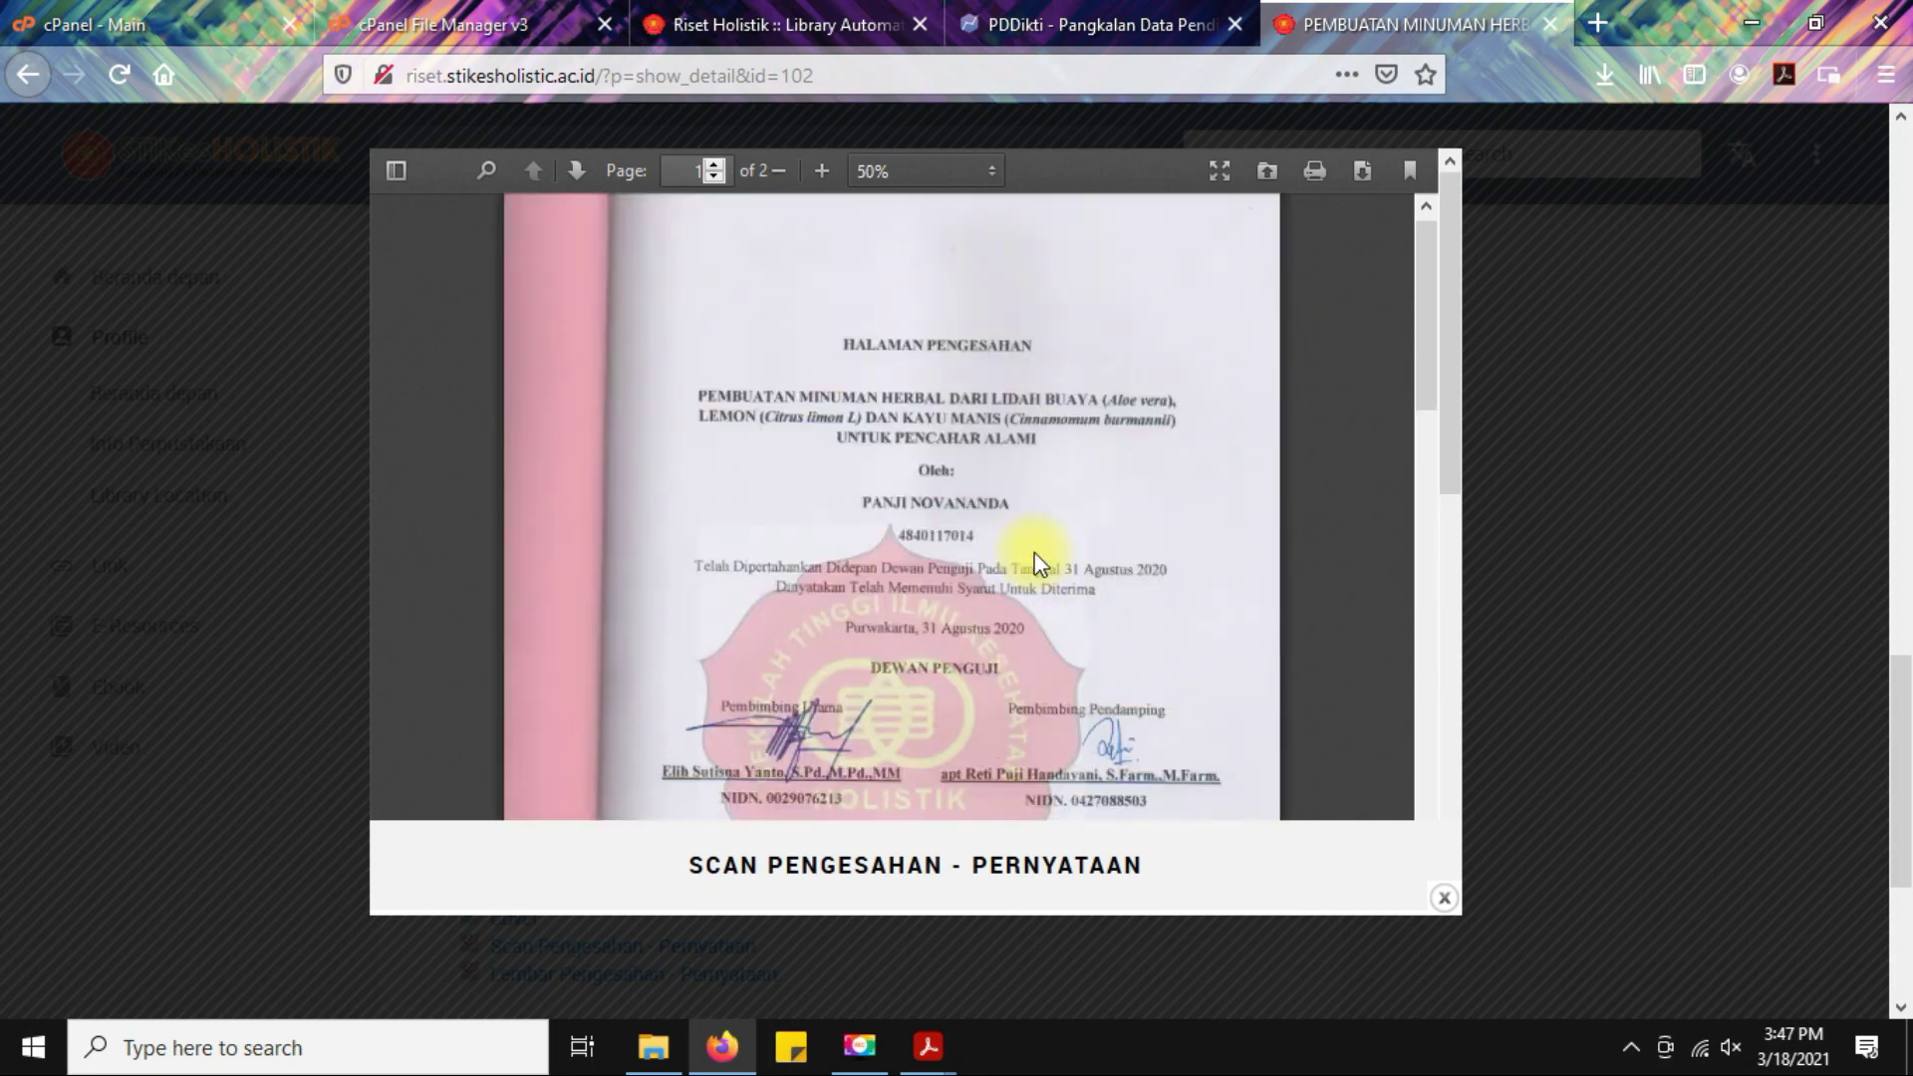
scroll(1034, 558, "down", 10)
left_click(1665, 696)
Review the Lembar Pengesahan - Pernyataan PDF to page 2, then close the viewer.
scroll(802, 737, "down", 2)
left_click(618, 829)
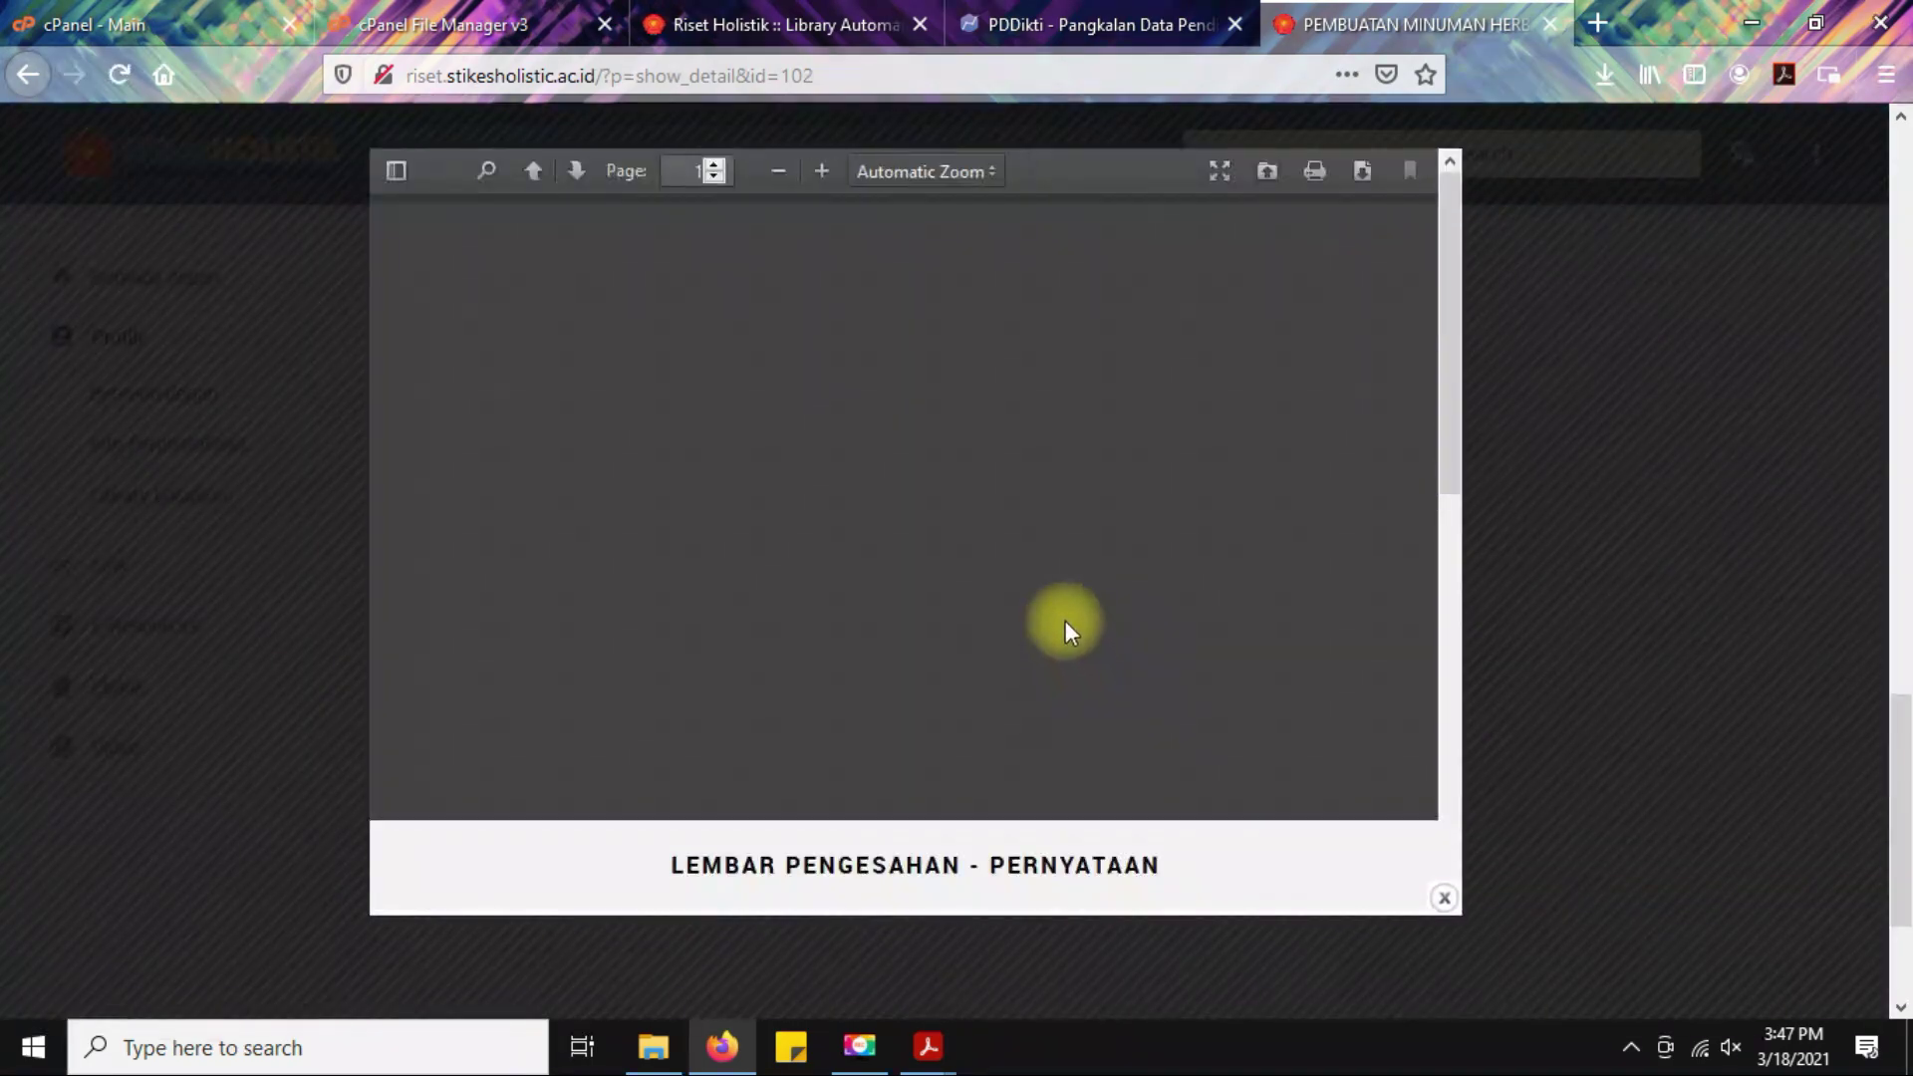
scroll(1060, 596, "down", 8)
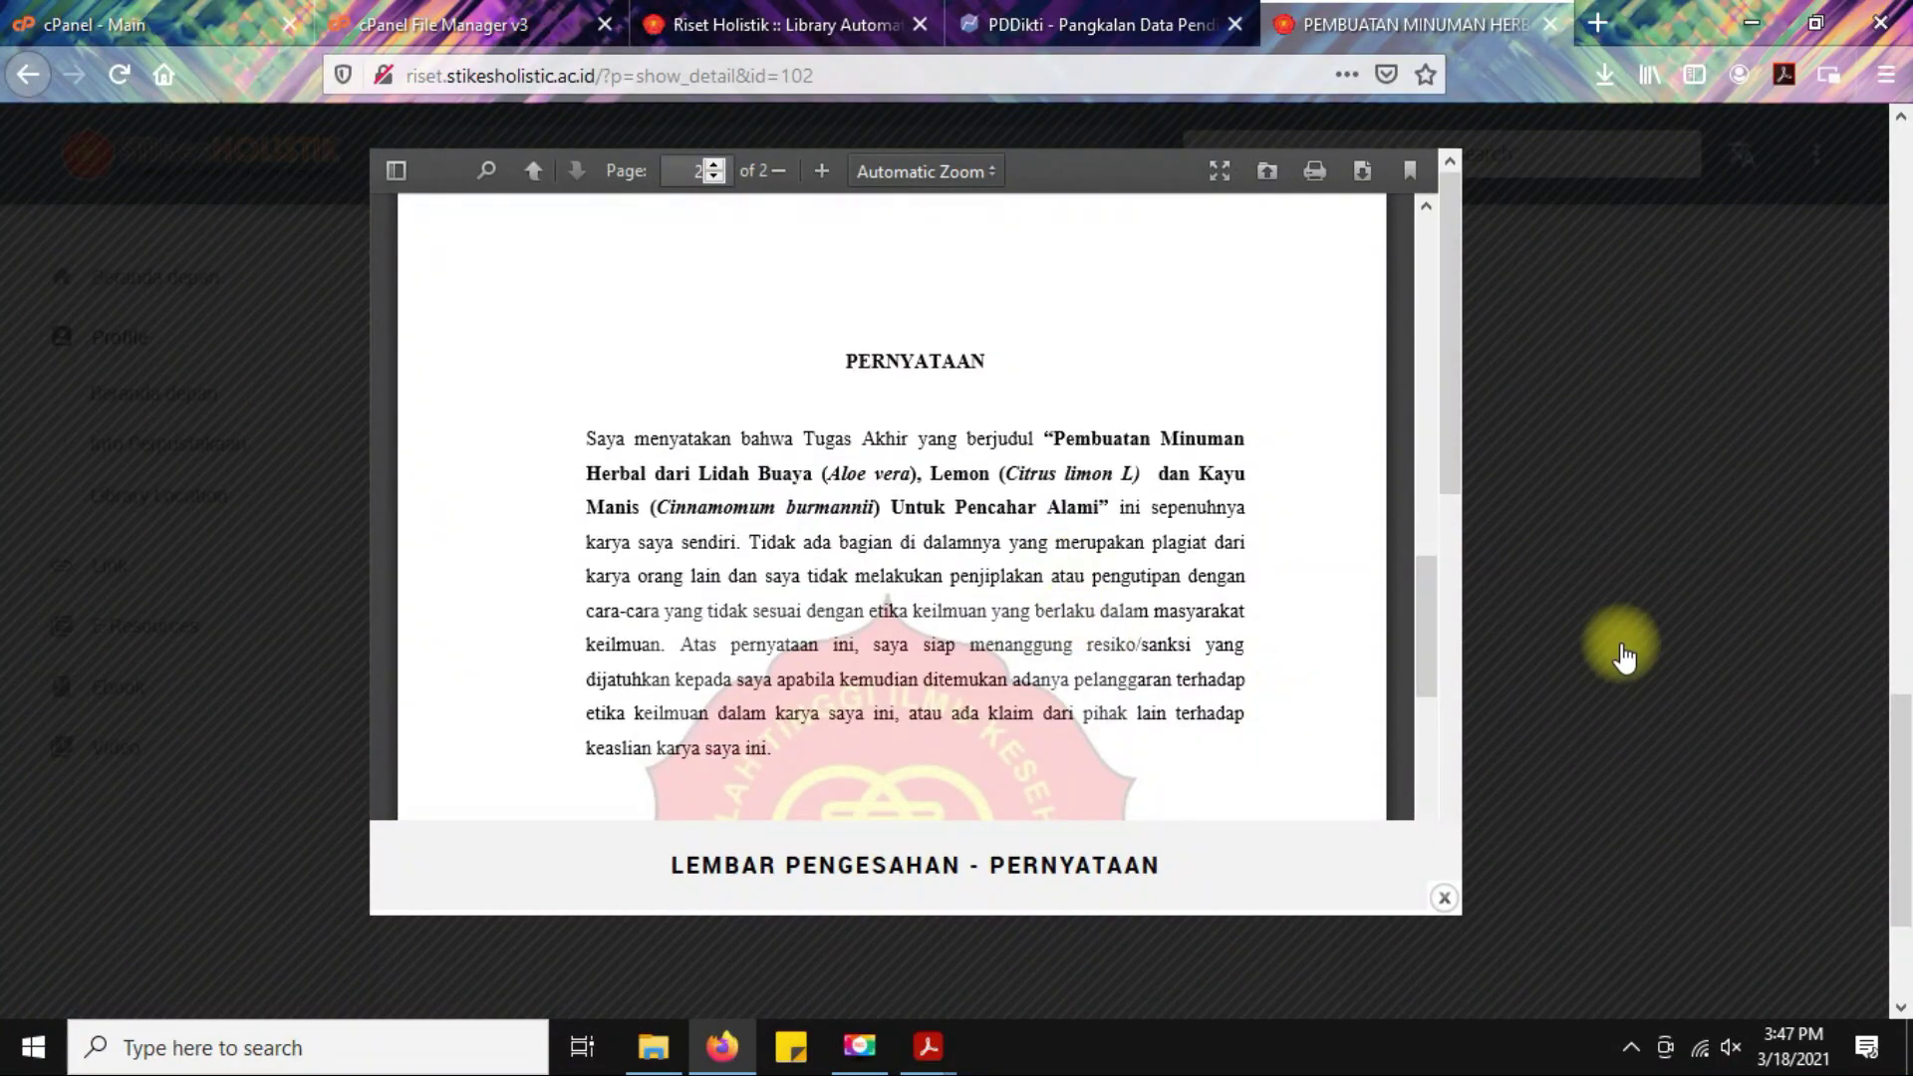
left_click(1625, 658)
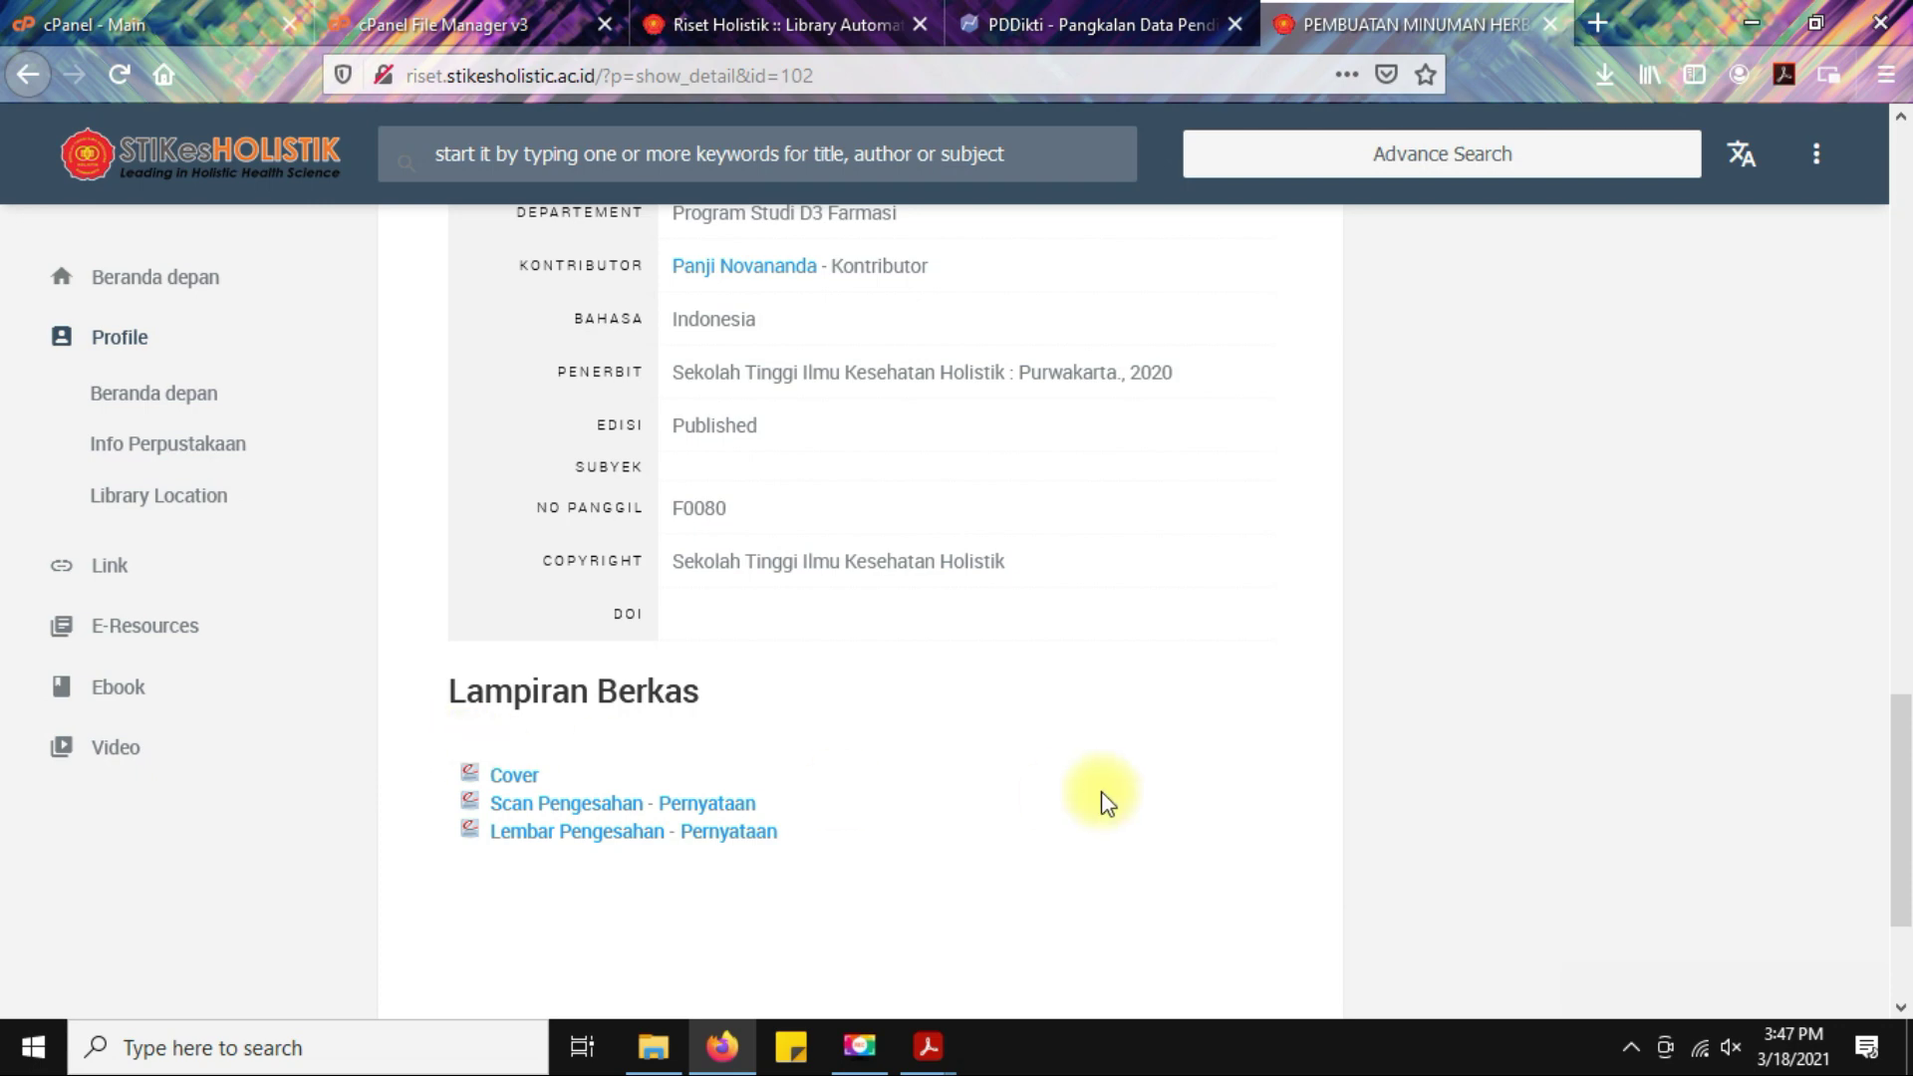
scroll(1104, 795, "up", 5)
scroll(1103, 793, "down", 5)
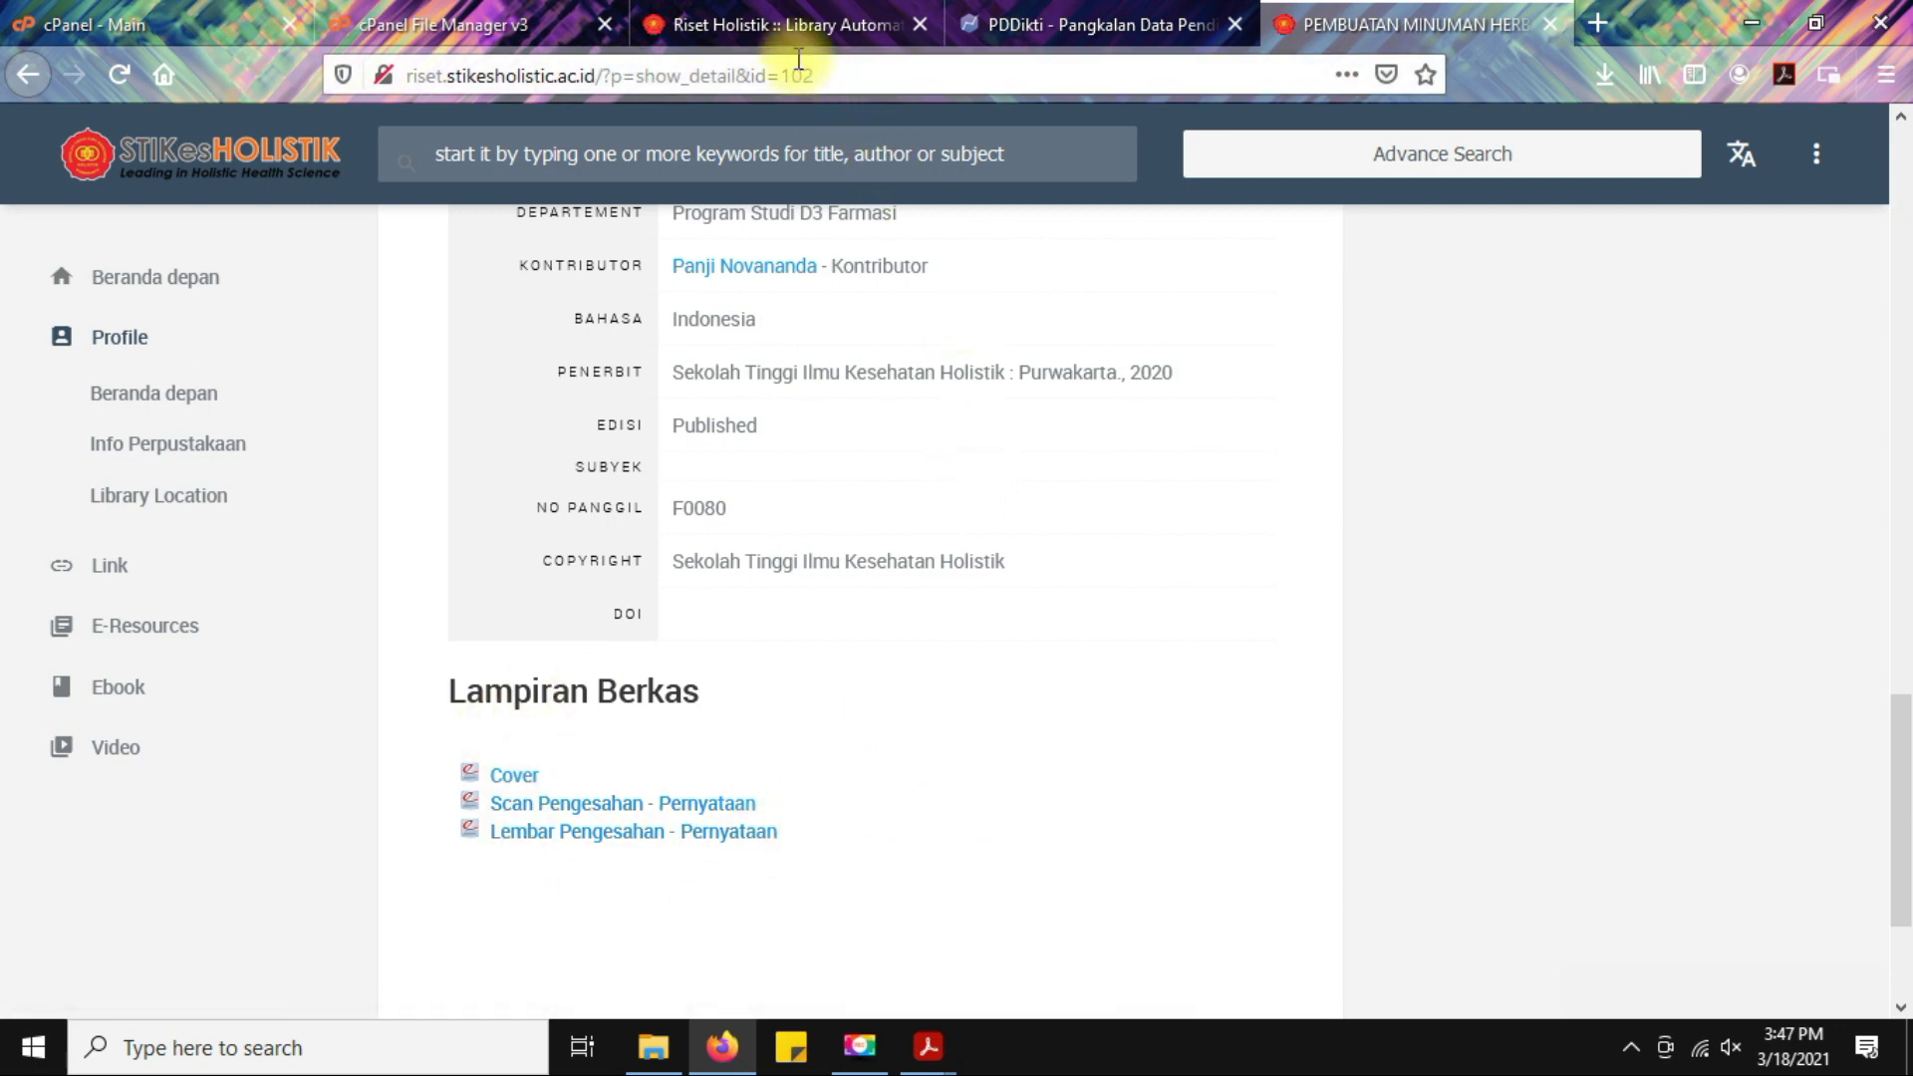
In the admin tab, open the herbal drink thesis from ETD List in Sunting mode.
left_click(792, 23)
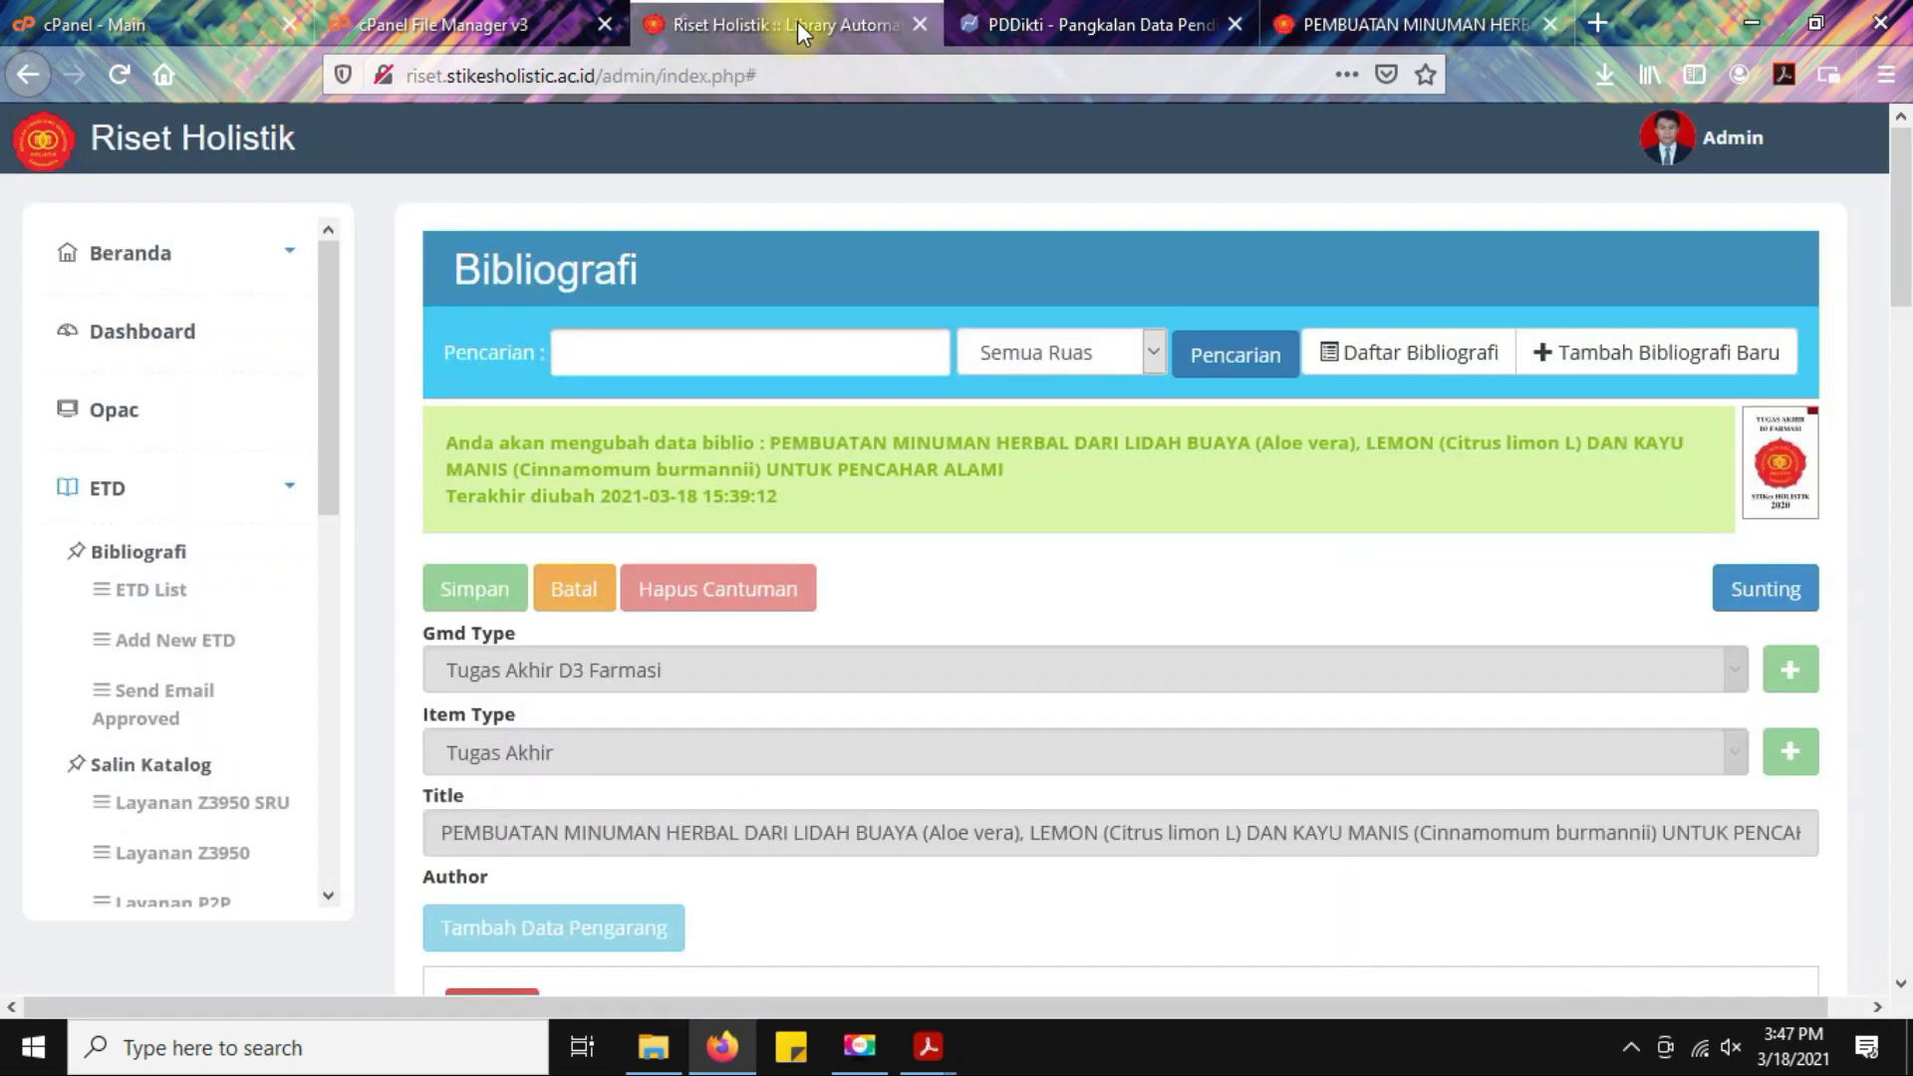
left_click(150, 597)
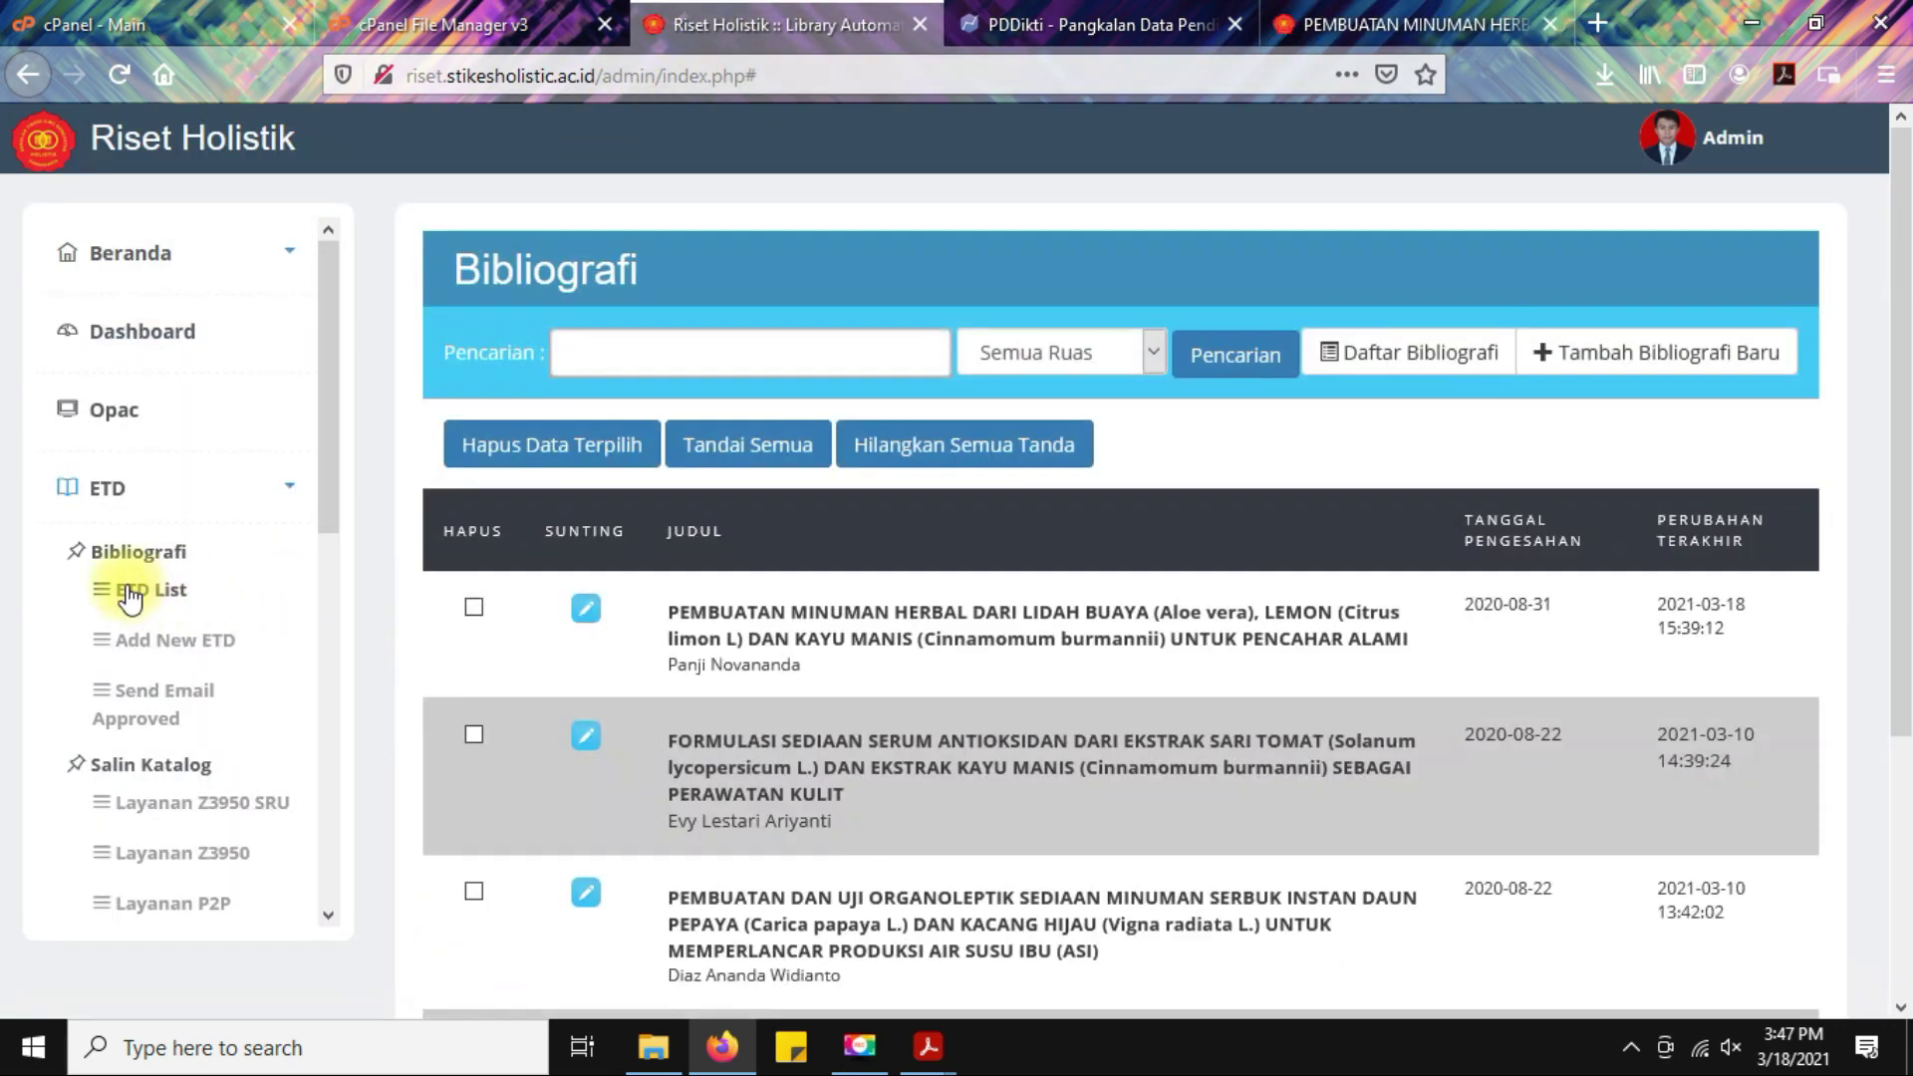
left_click(586, 610)
left_click(1757, 598)
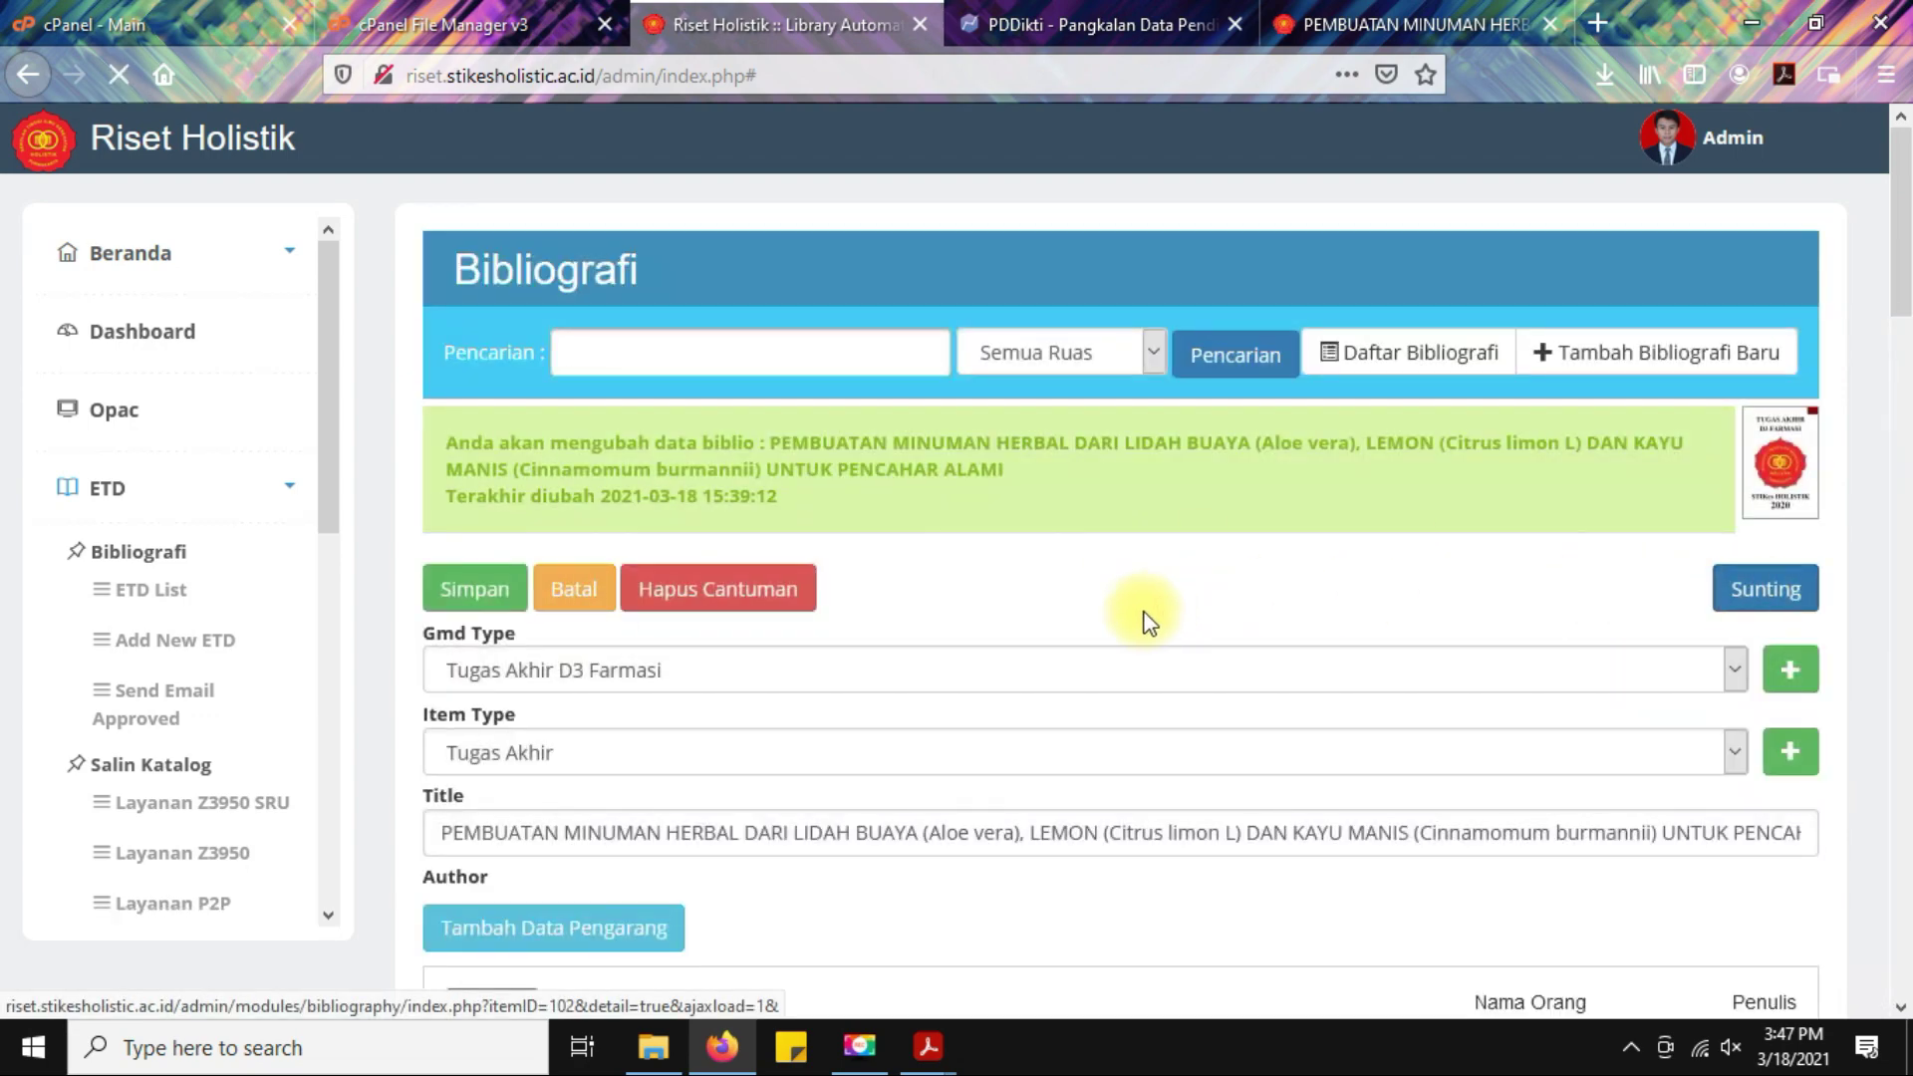
Scroll to the Attachment section, check the public page, and return to the edit form.
scroll(1140, 613, "down", 15)
scroll(1142, 610, "down", 9)
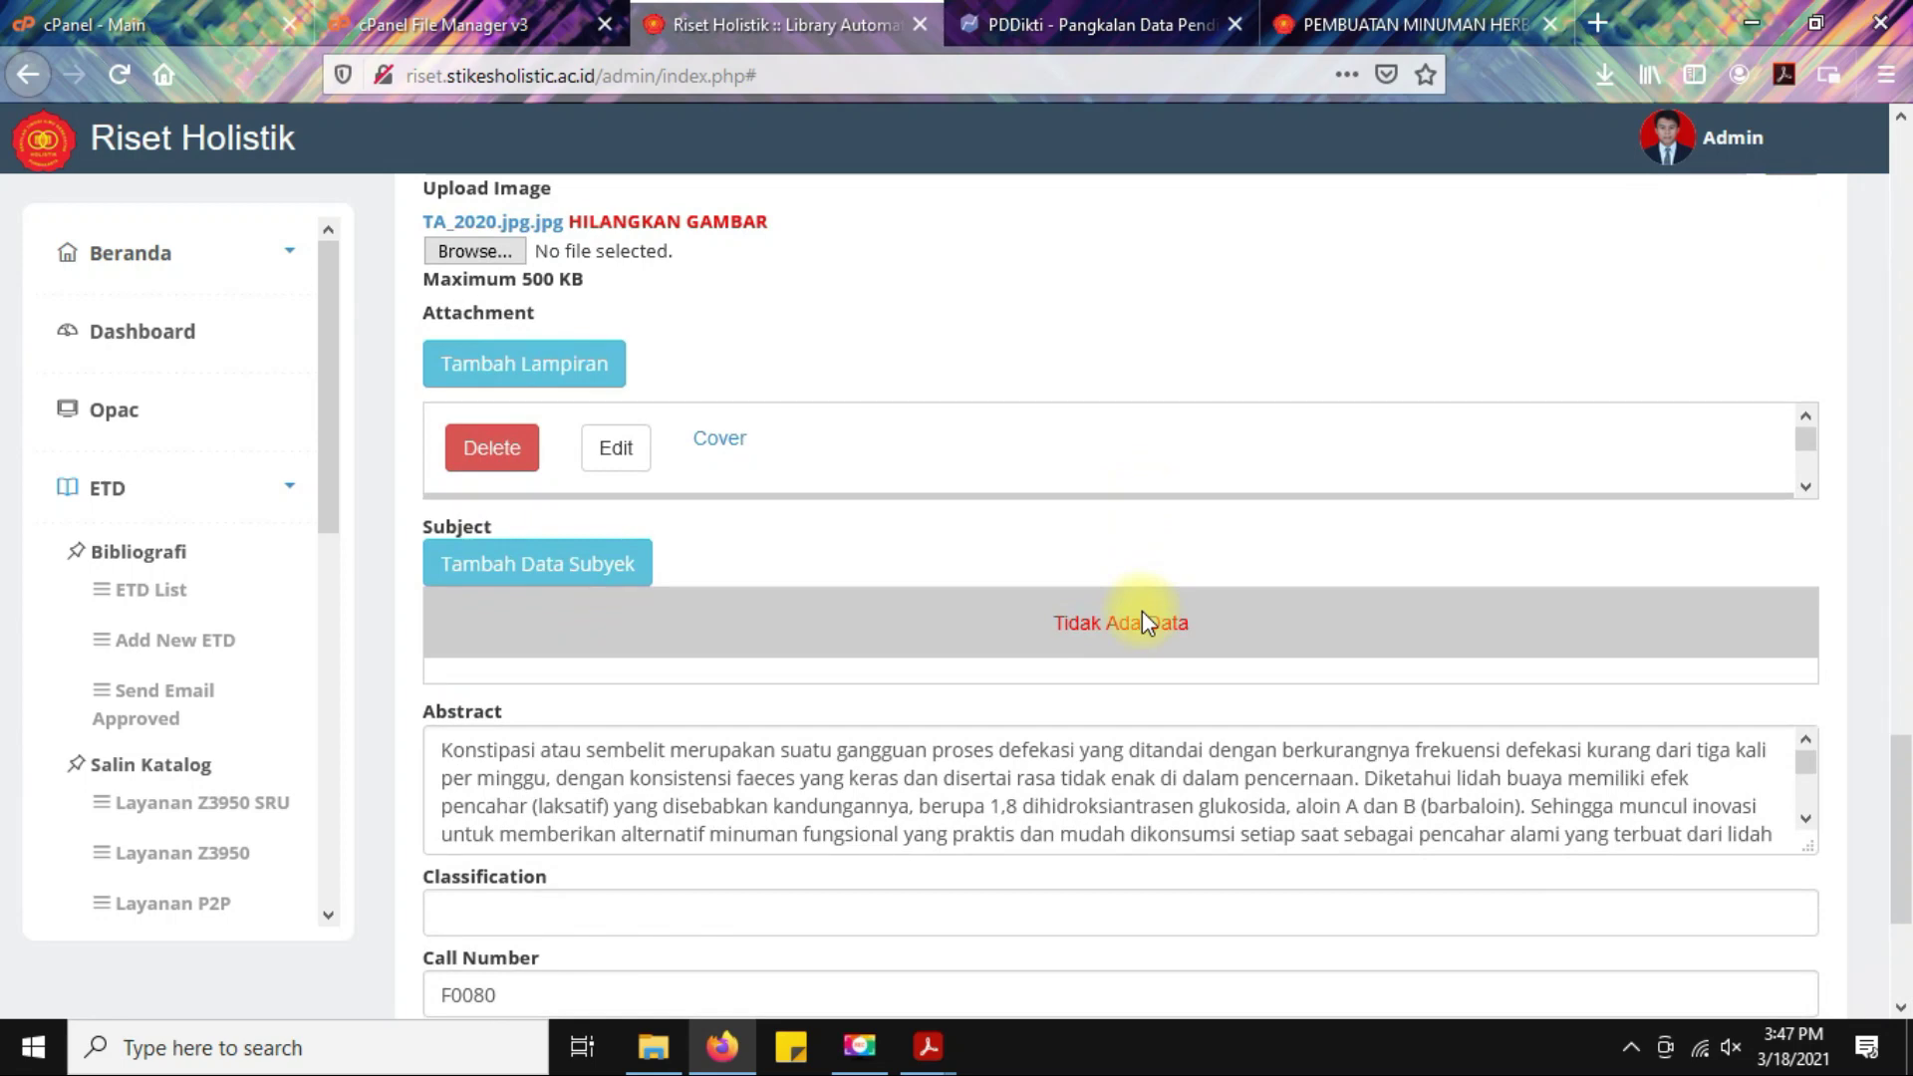
scroll(984, 456, "down", 1)
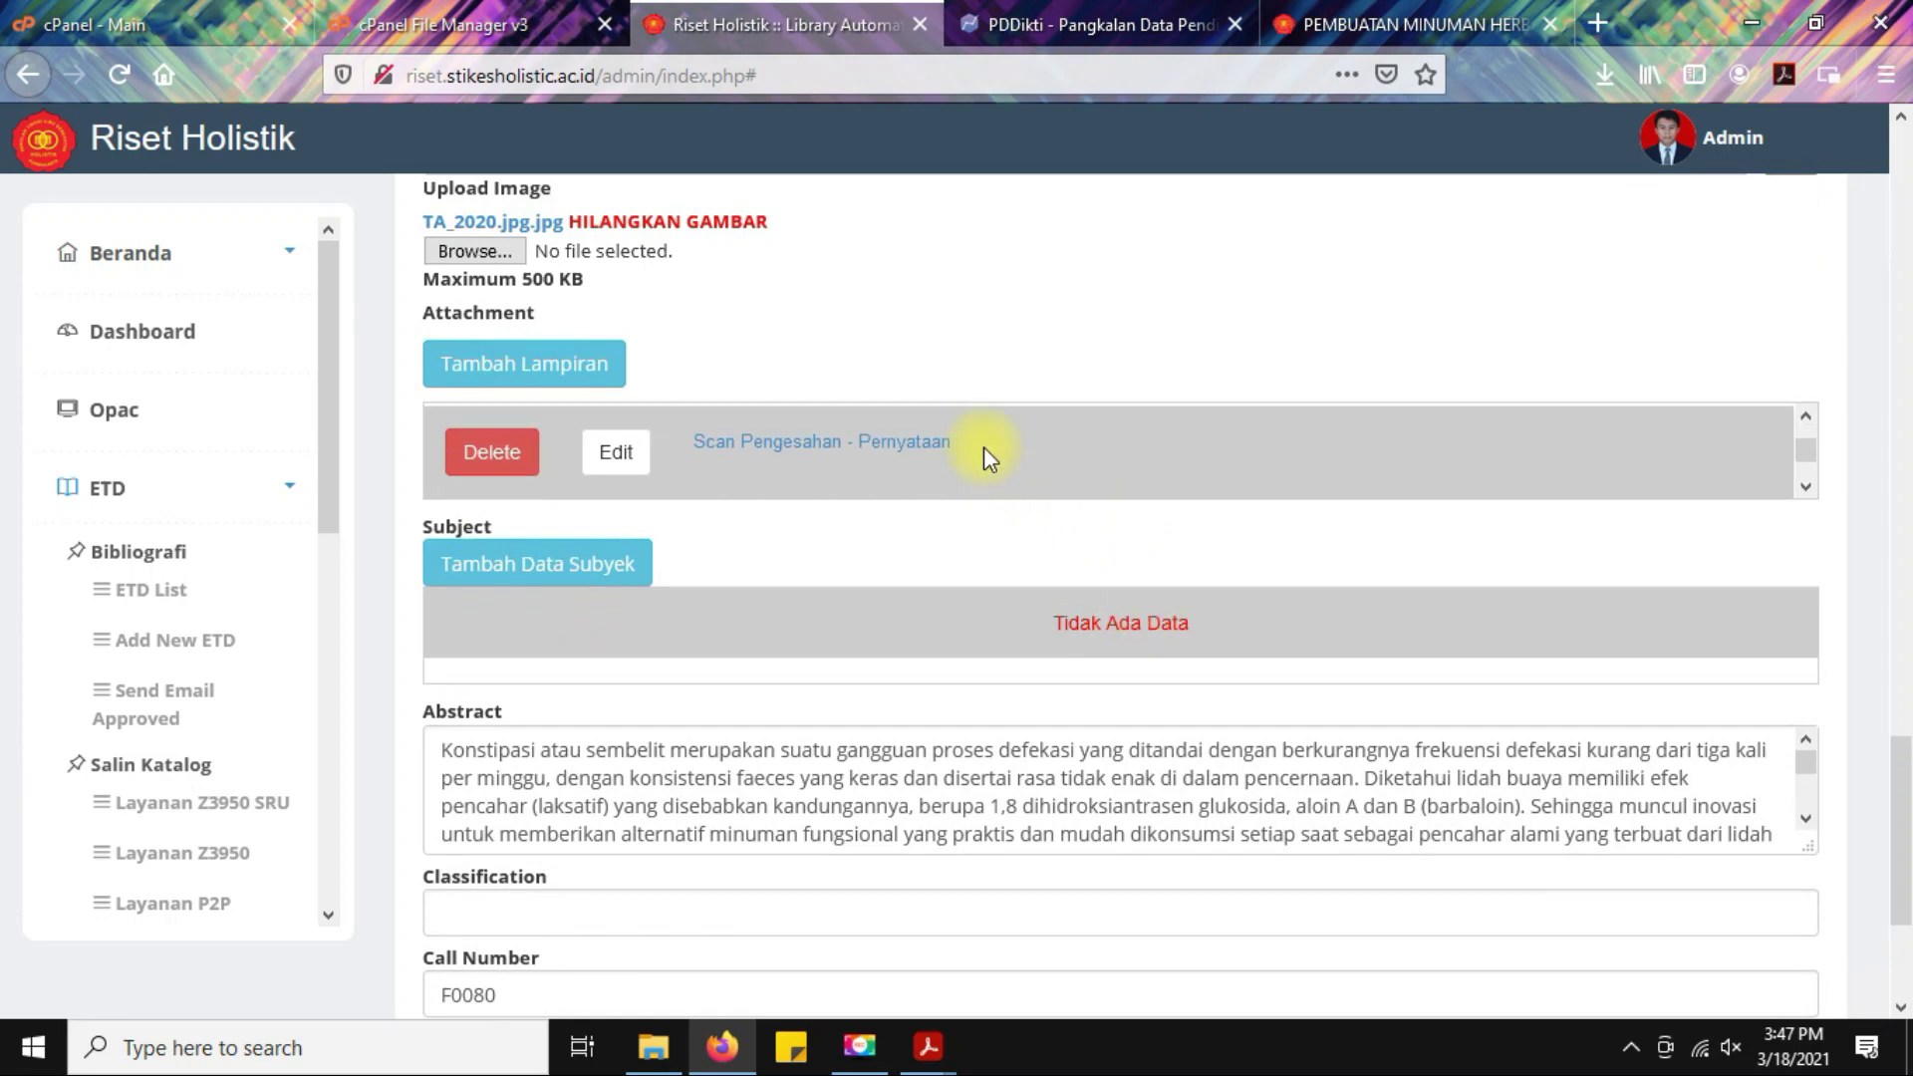
scroll(984, 451, "down", 1)
scroll(1041, 694, "up", 3)
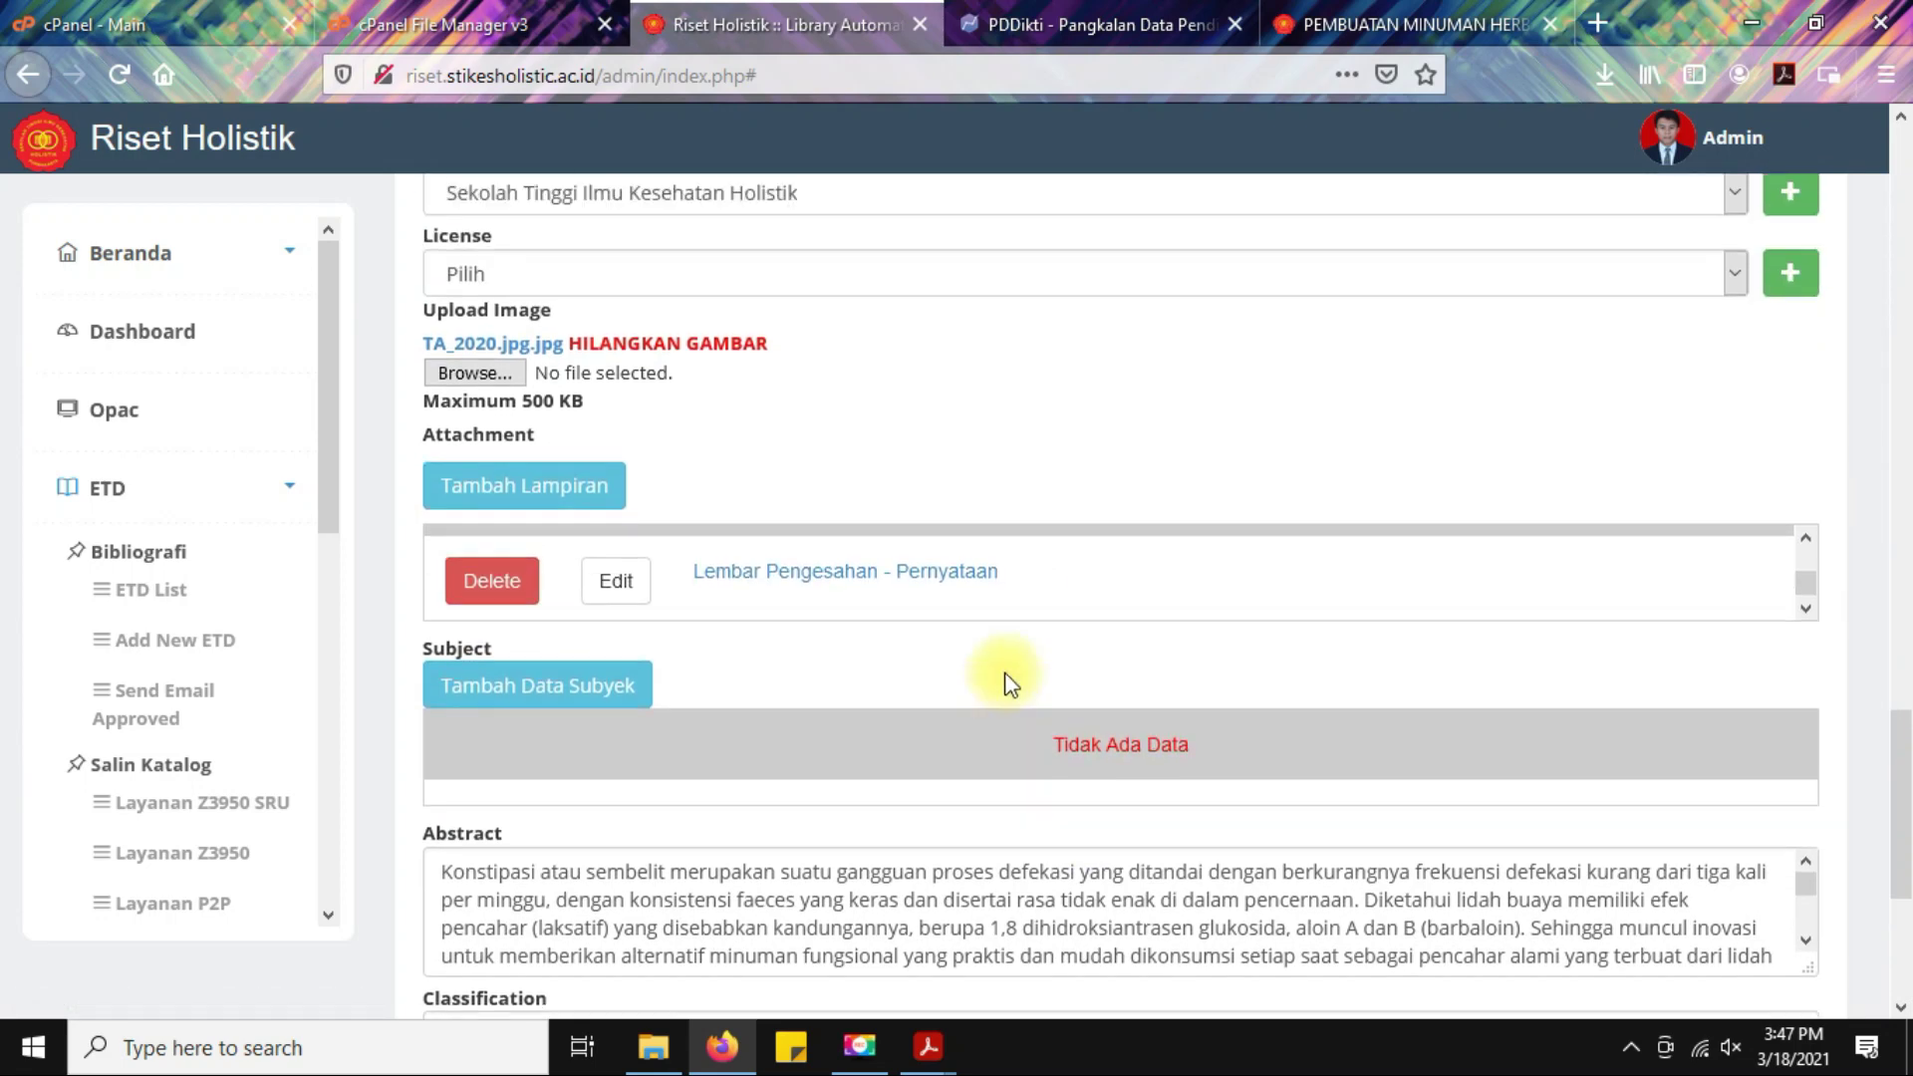
scroll(974, 632, "up", 2)
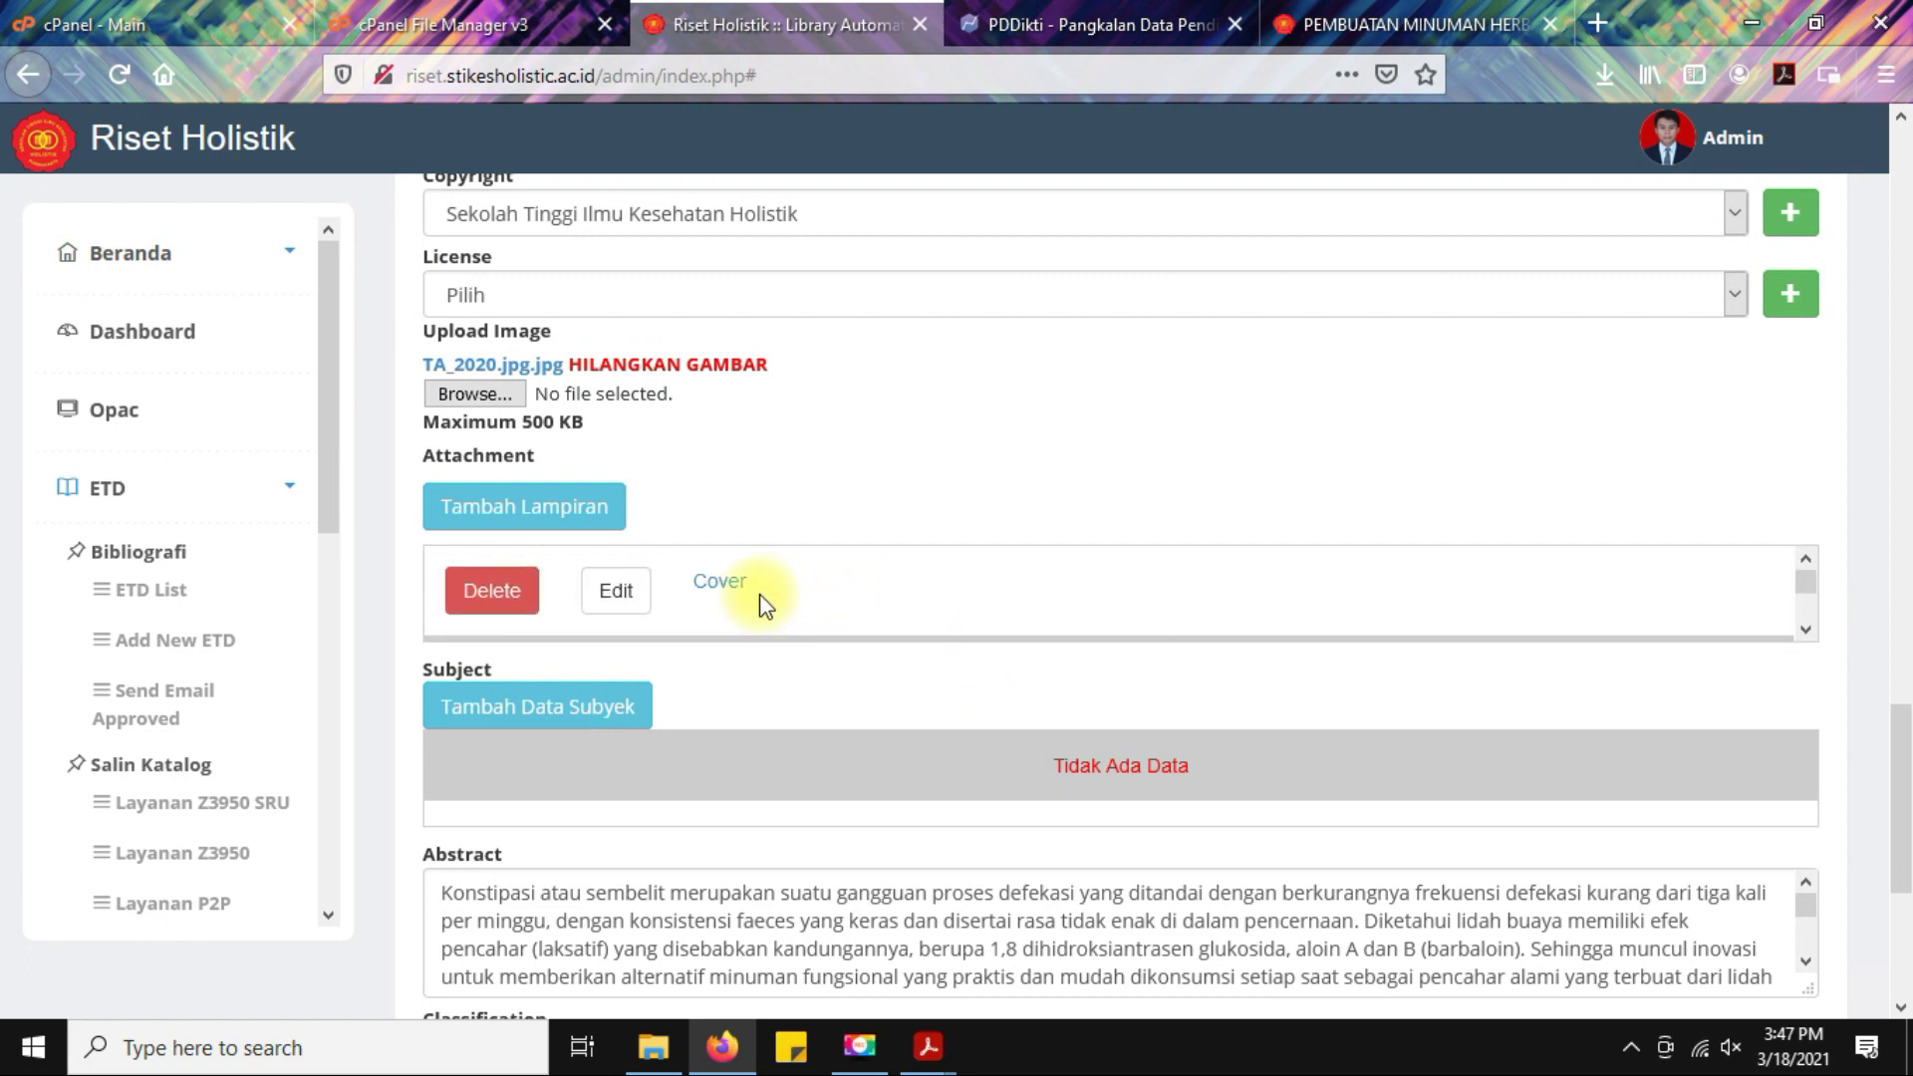
left_click(1460, 30)
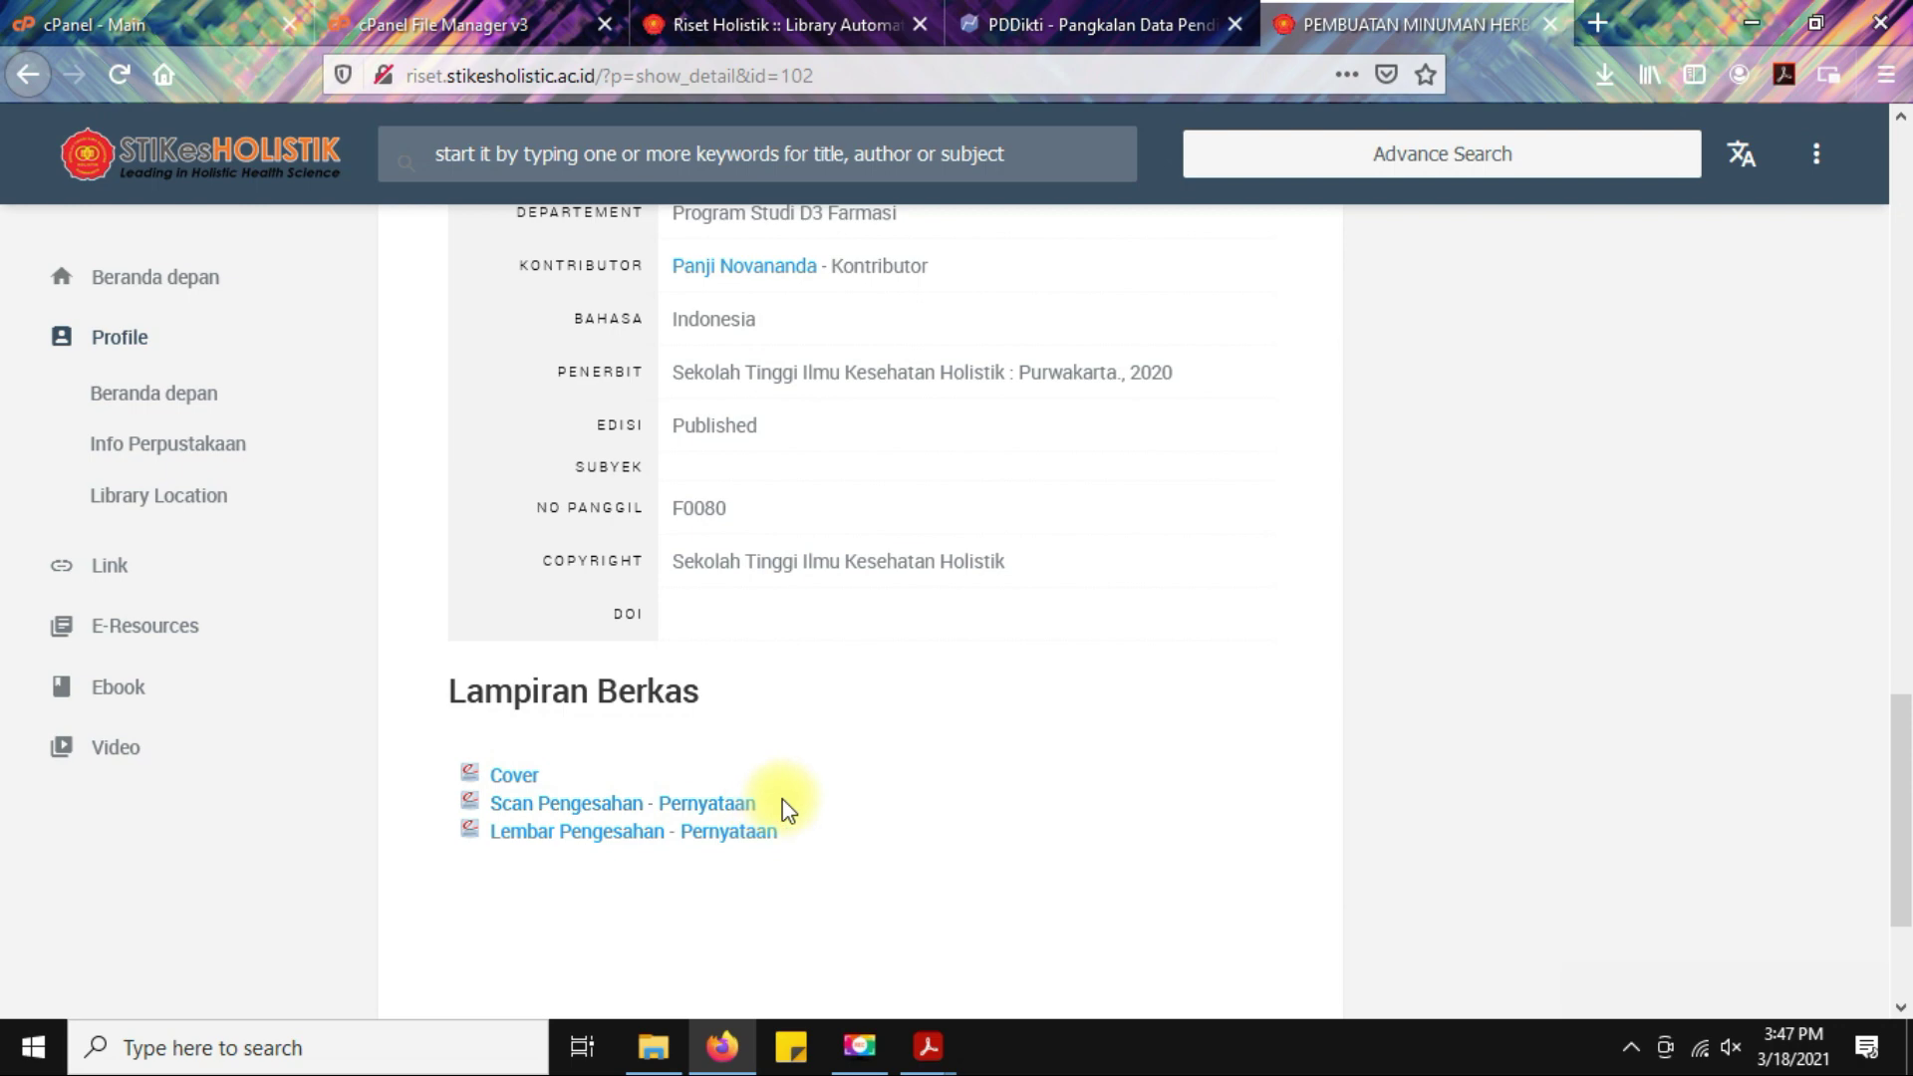
left_click(761, 4)
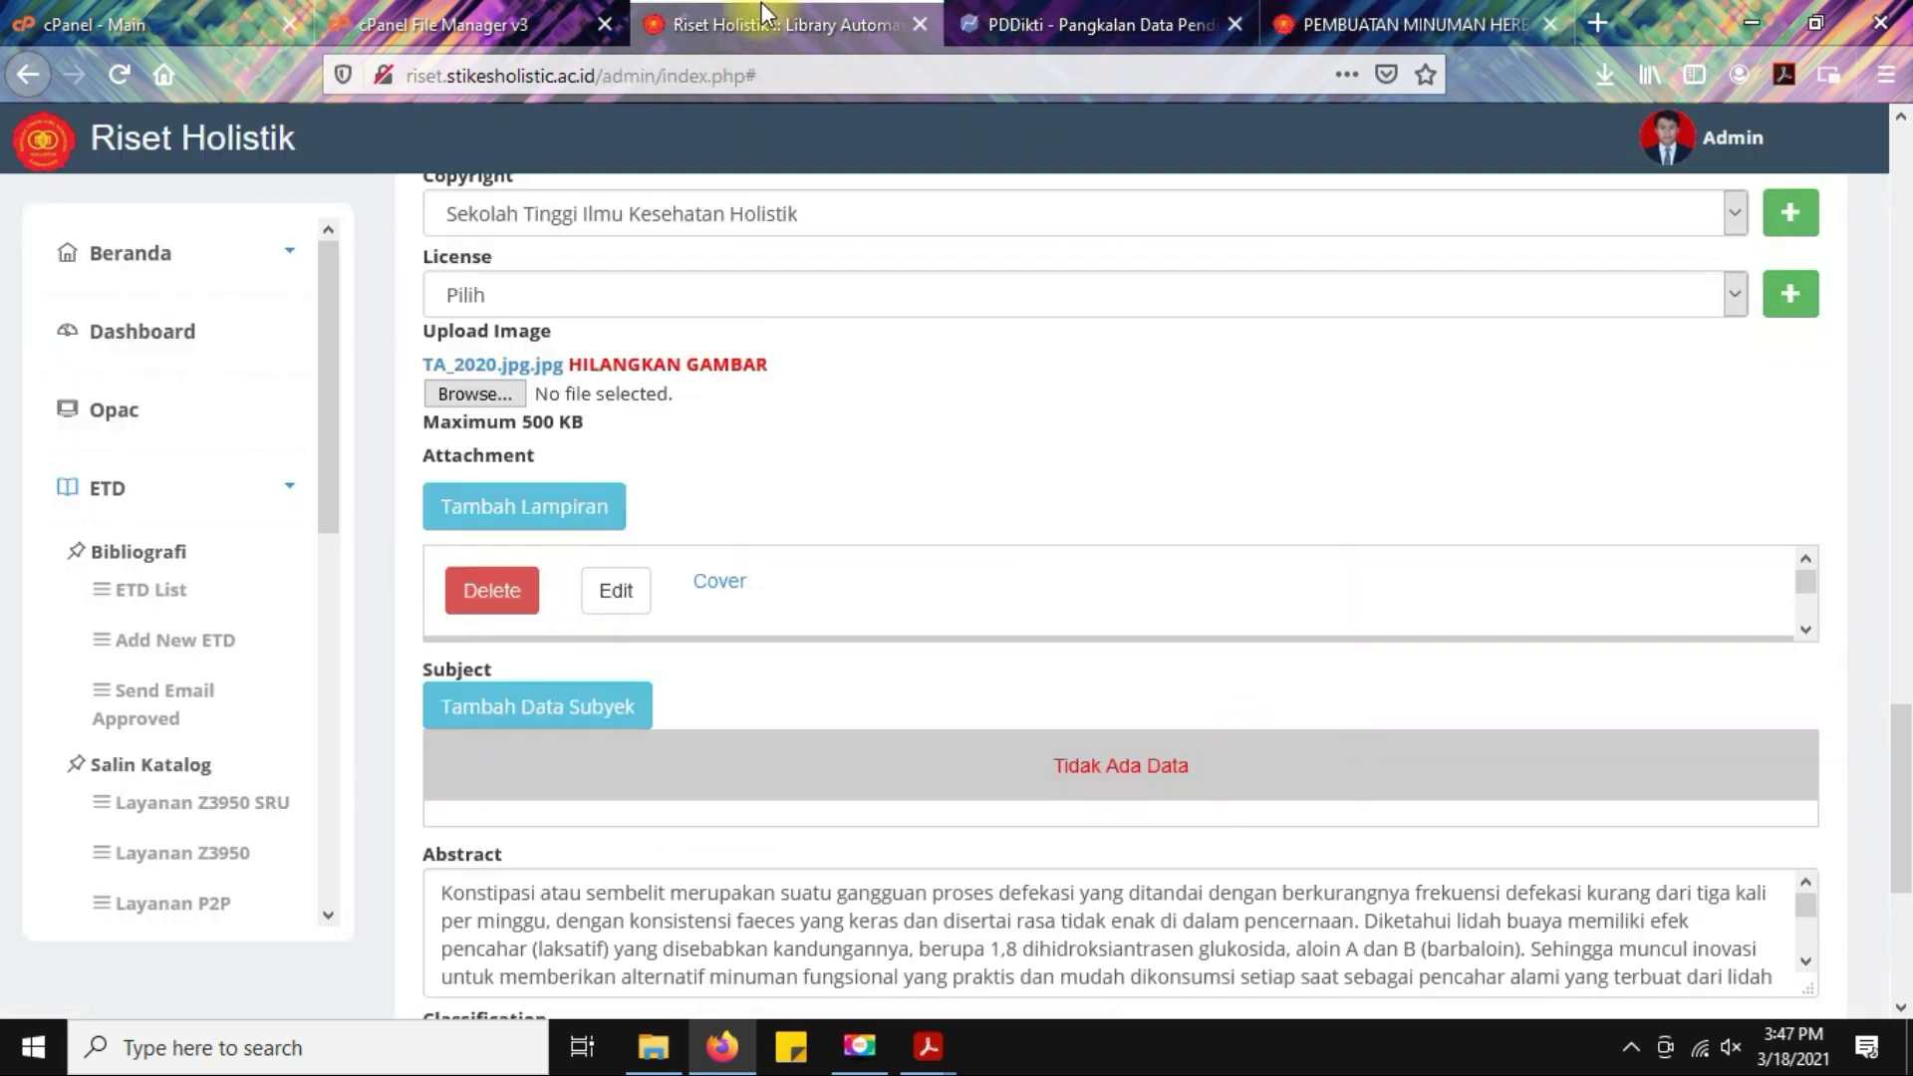
Set the Cover attachment's Akses to Tertutup and upload the change.
left_click(612, 592)
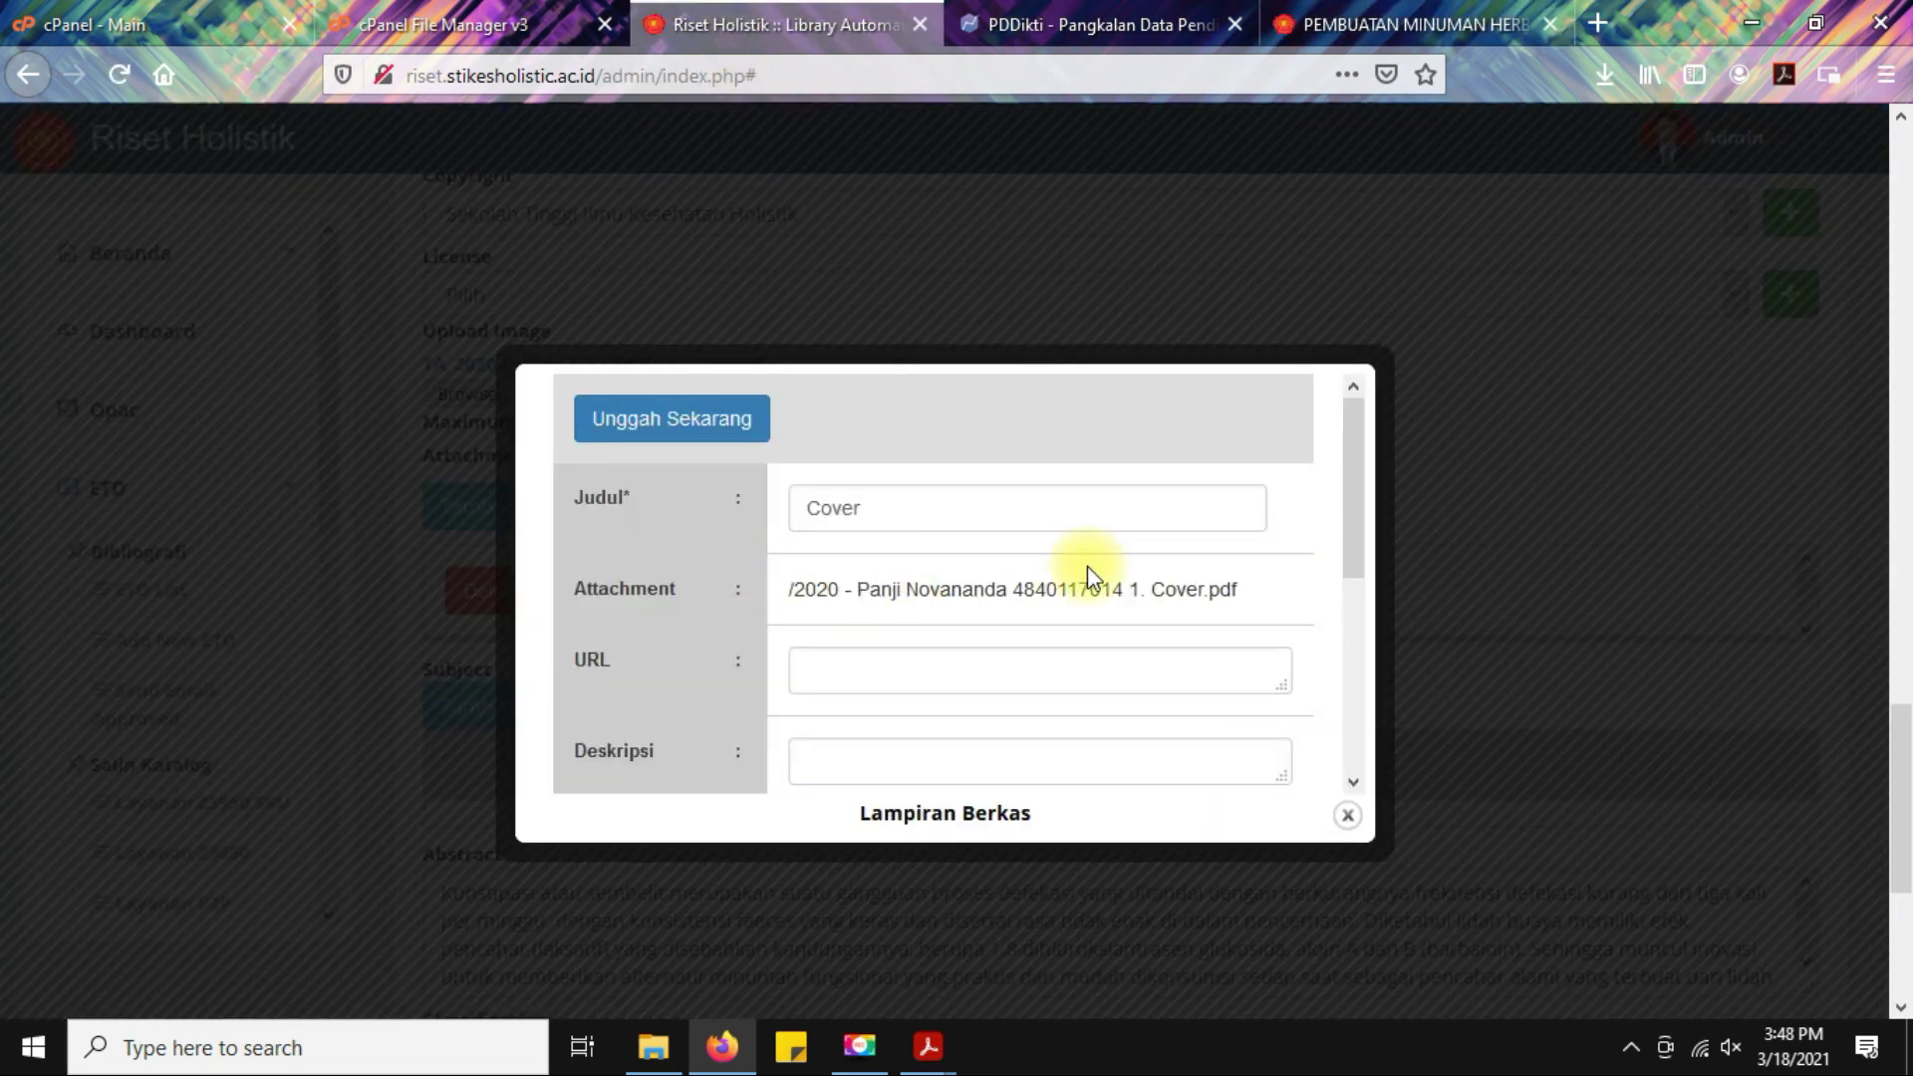
scroll(1074, 541, "down", 3)
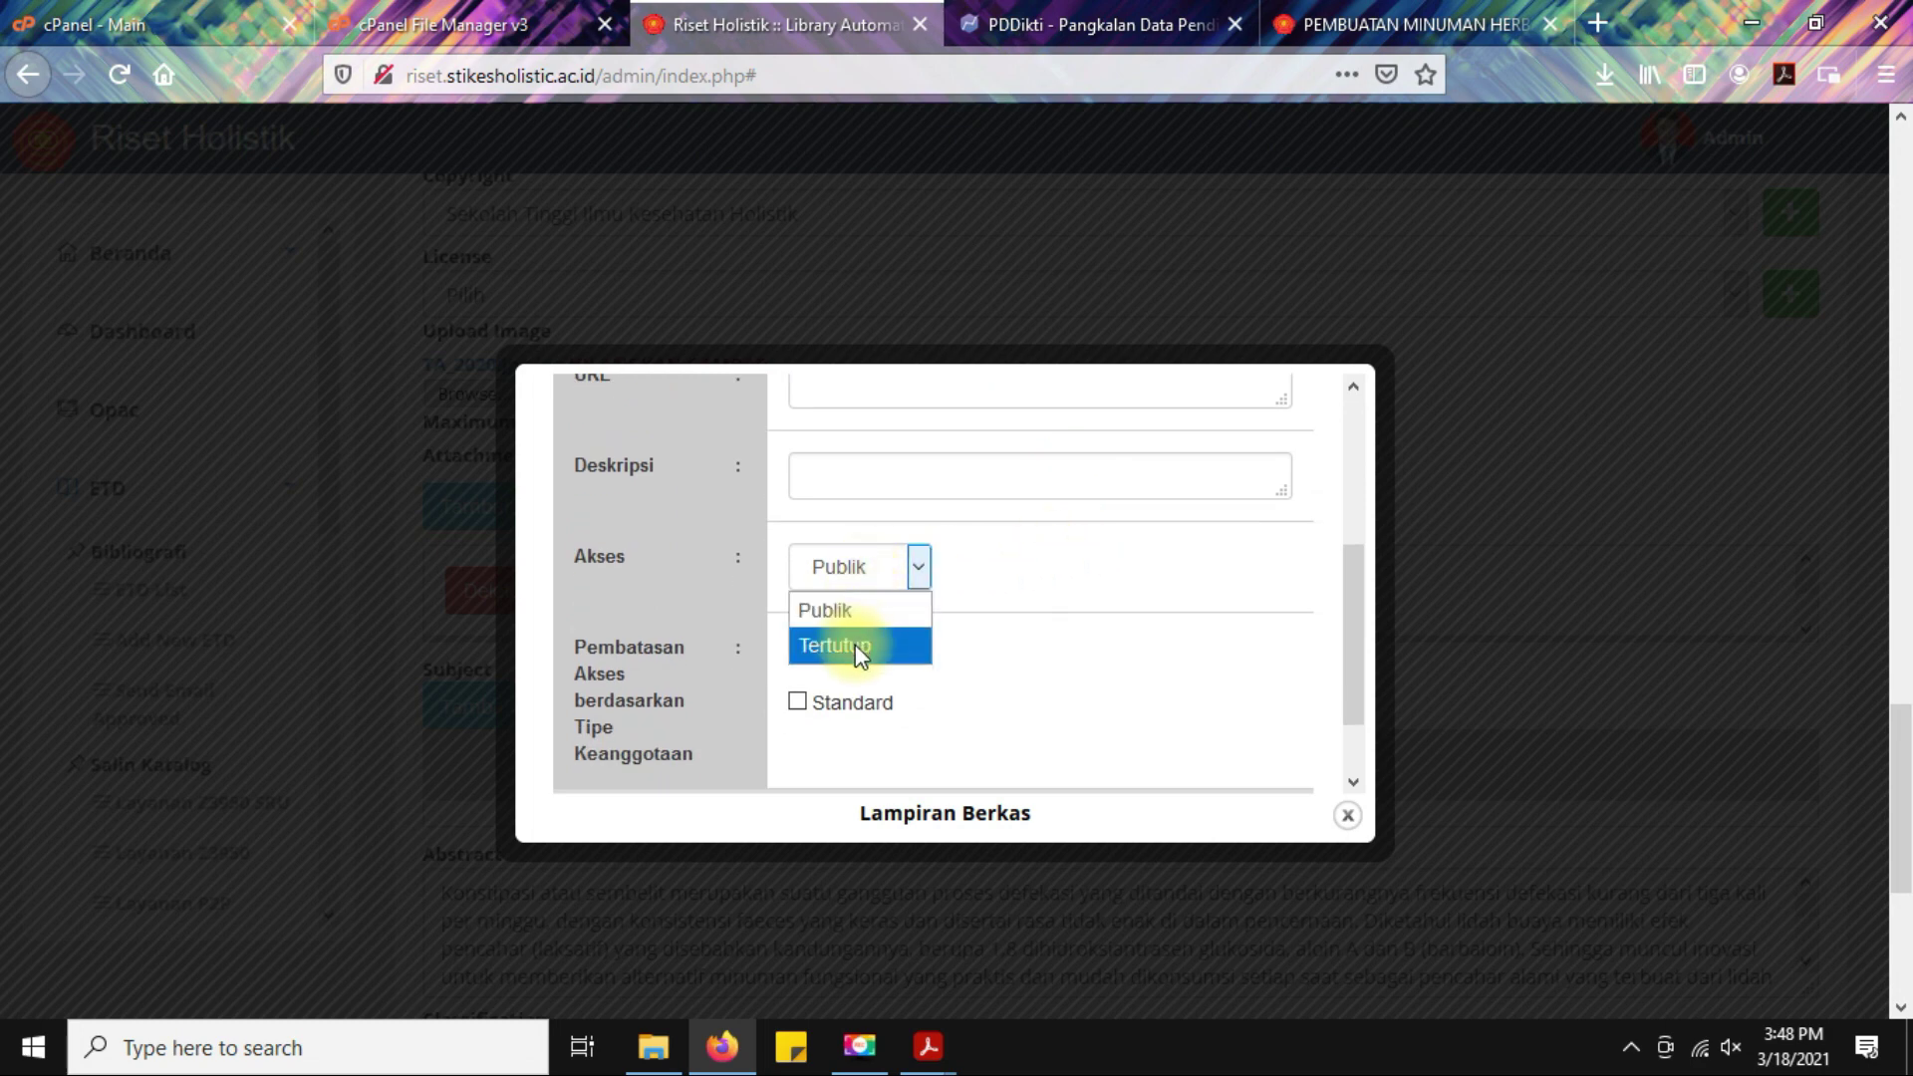
left_click(855, 643)
scroll(737, 628, "down", 2)
left_click(678, 749)
left_click(1074, 508)
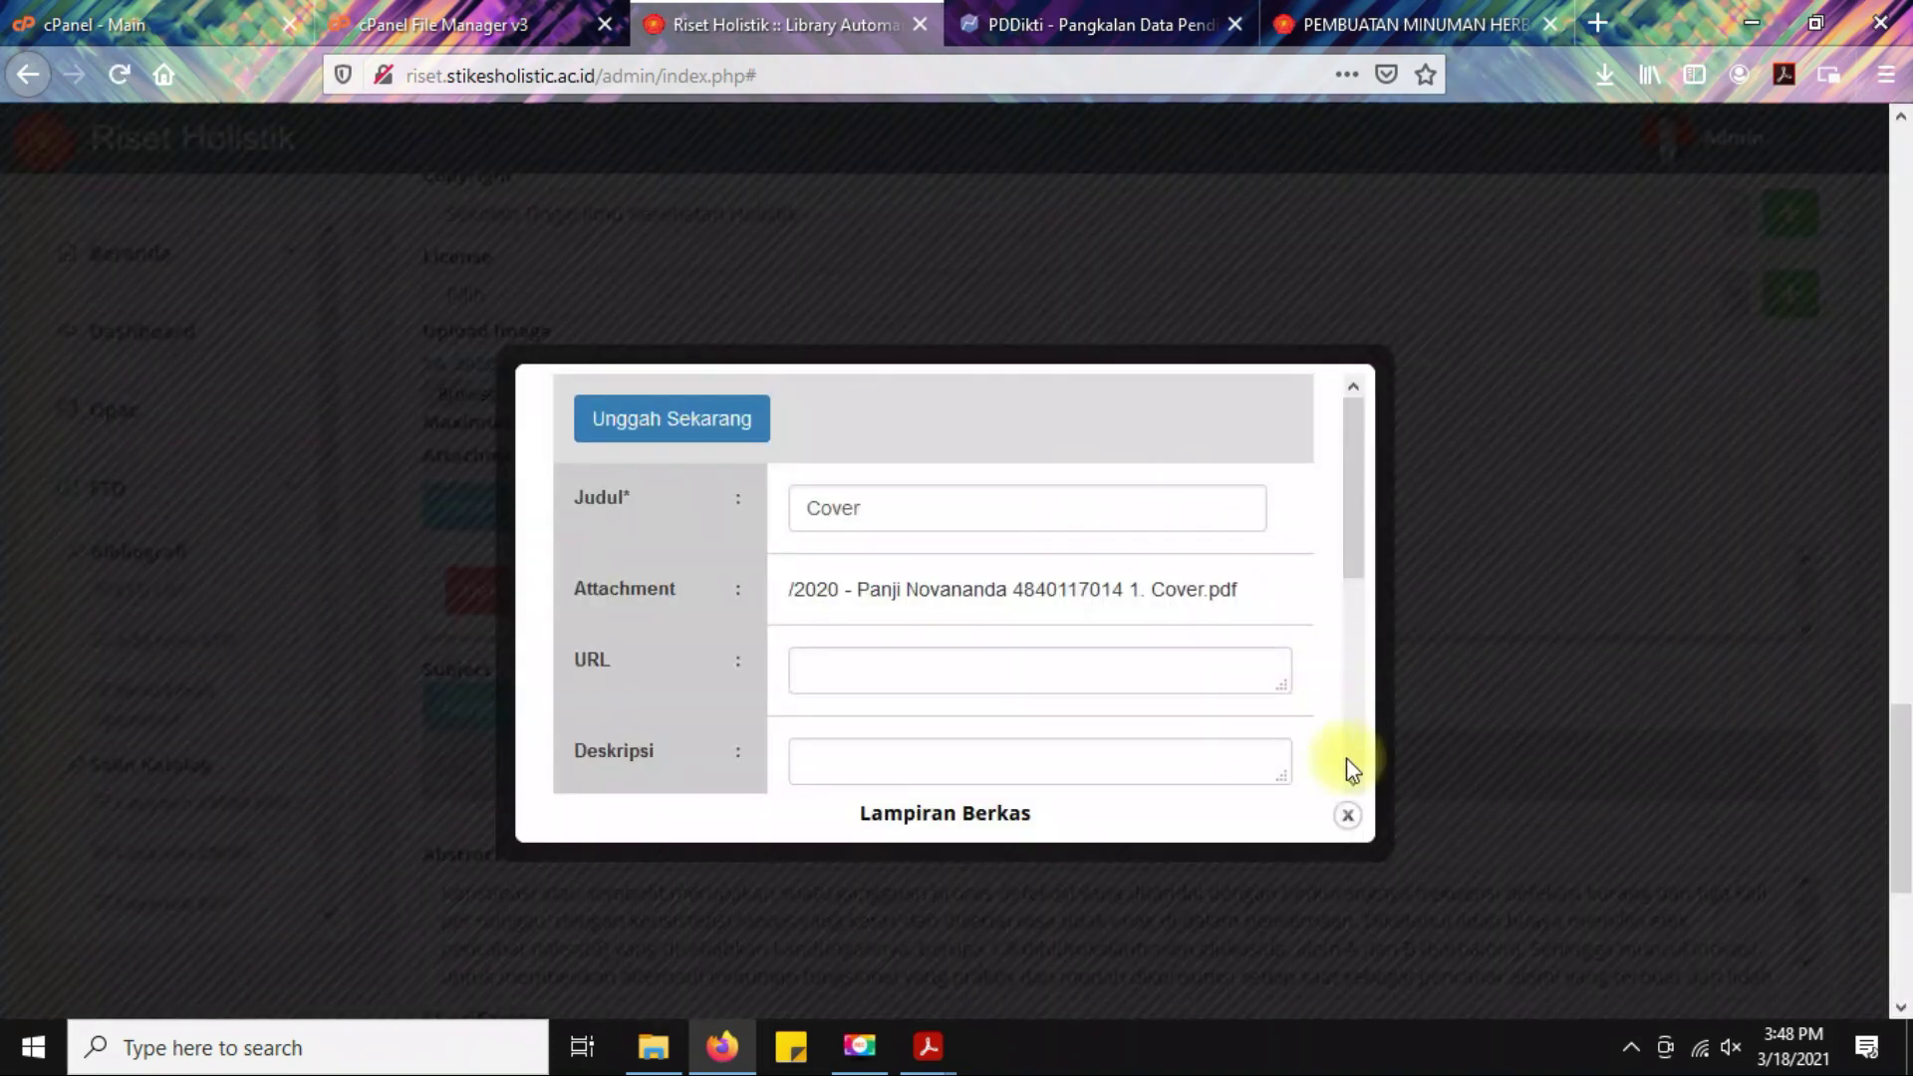
left_click(1350, 819)
Save the updated thesis record with Simpan and confirm.
scroll(466, 876, "down", 5)
left_click(468, 902)
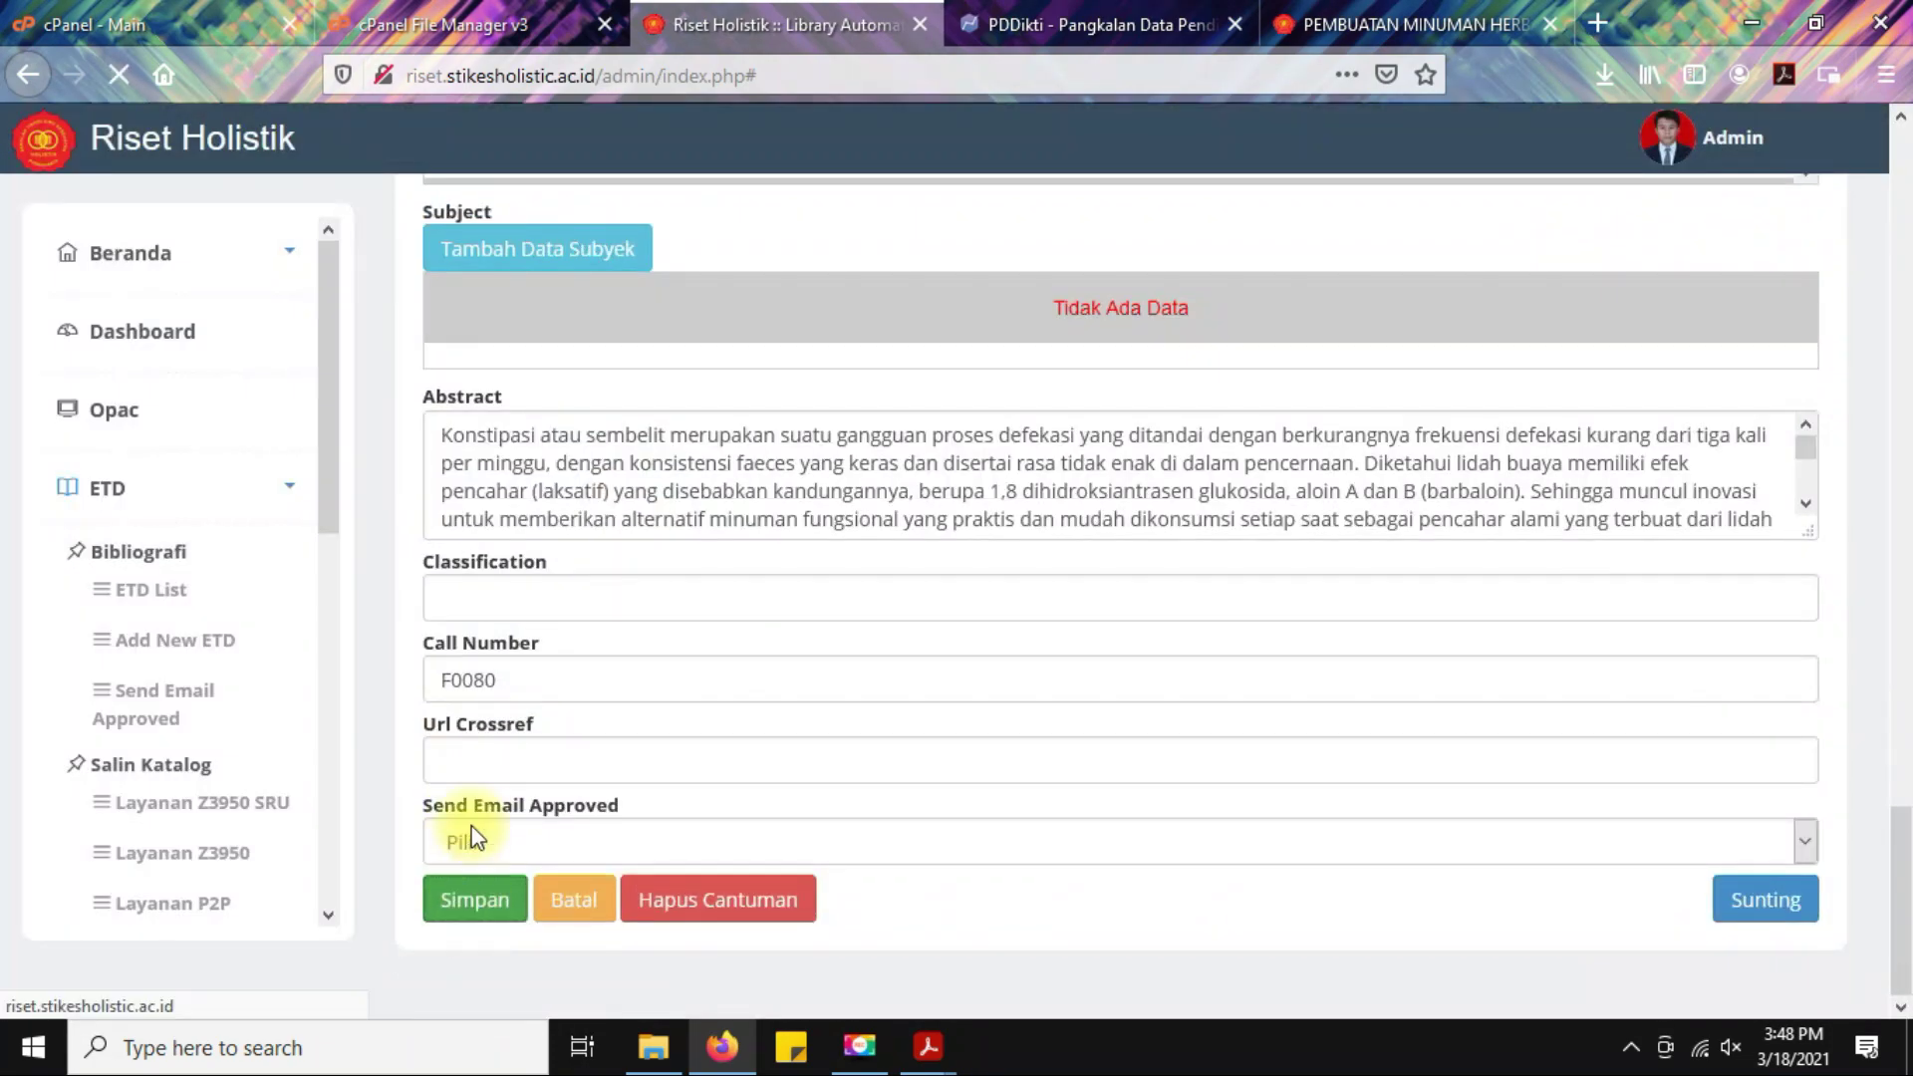
left_click(1156, 498)
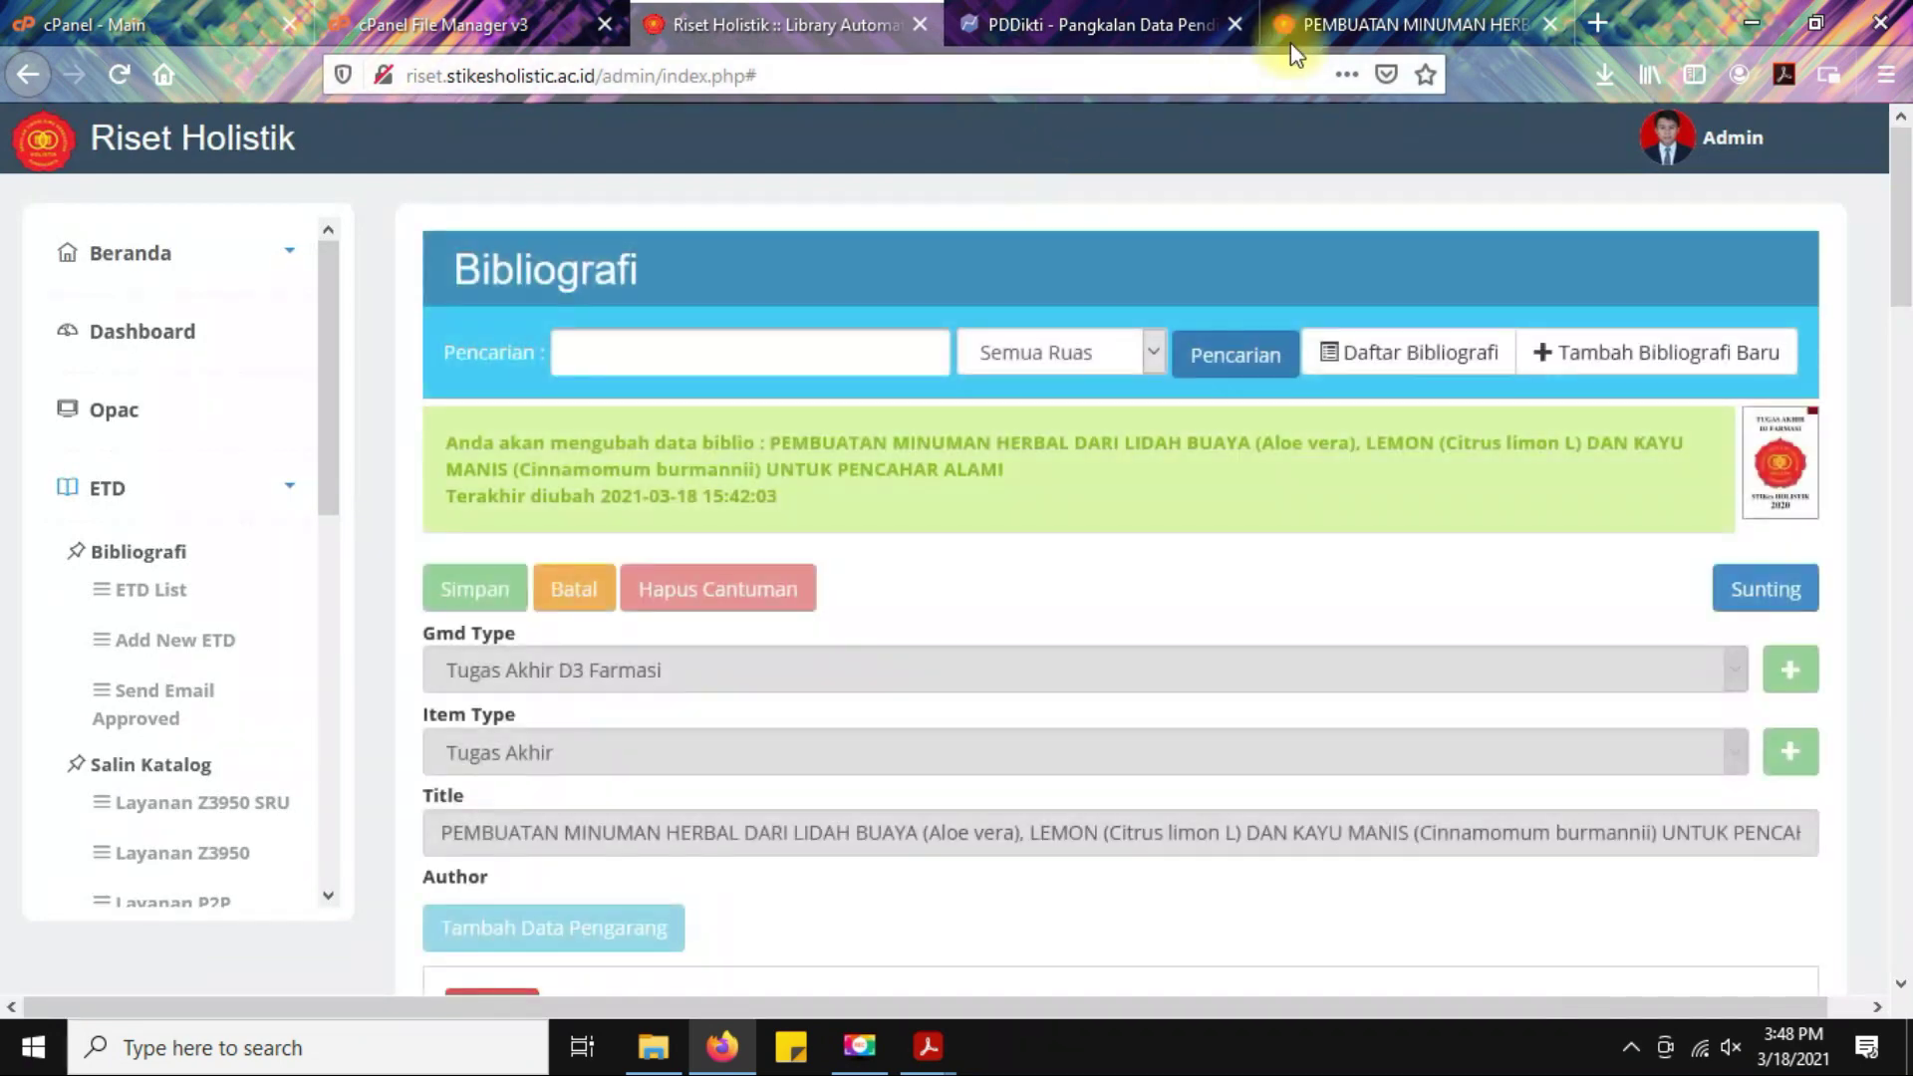
Reload the public record page and confirm Lampiran Berkas shows only the two Pengesahan files.
left_click(1348, 24)
left_click(112, 71)
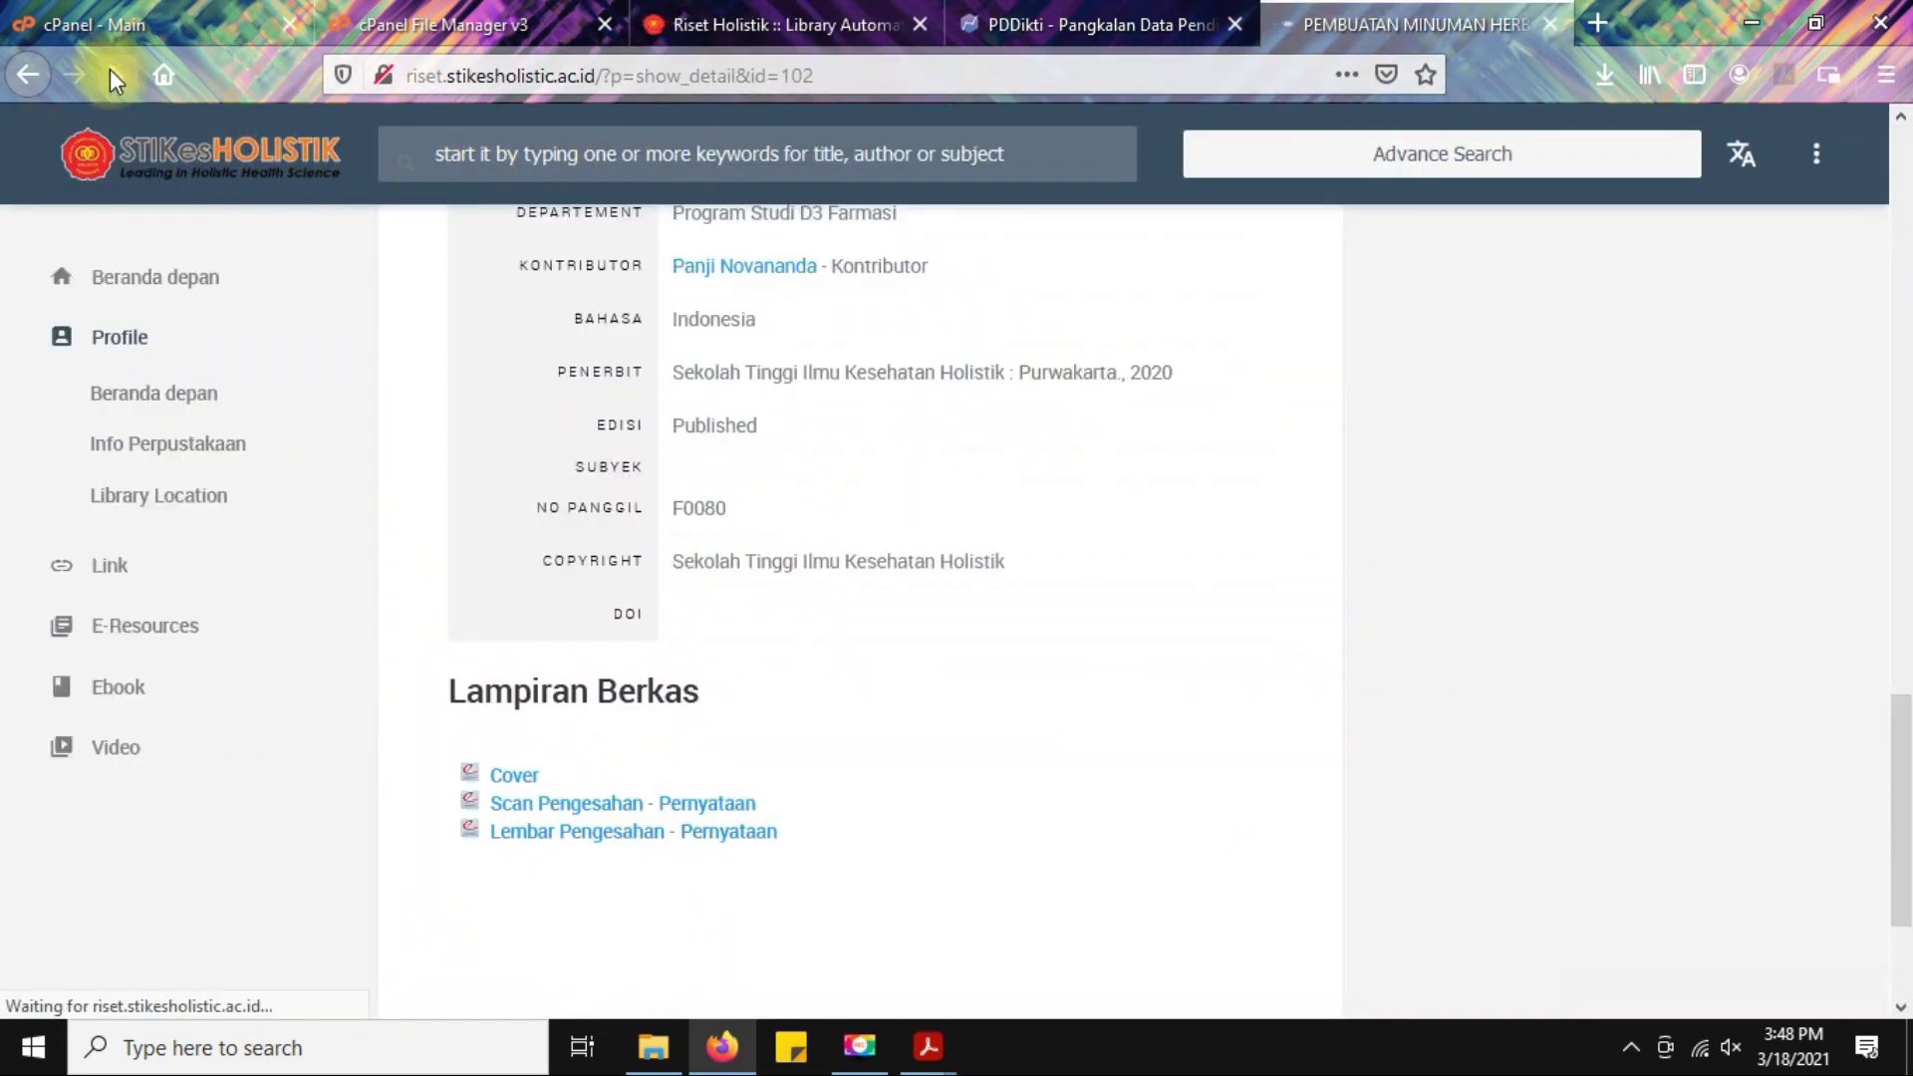
scroll(1144, 685, "down", 10)
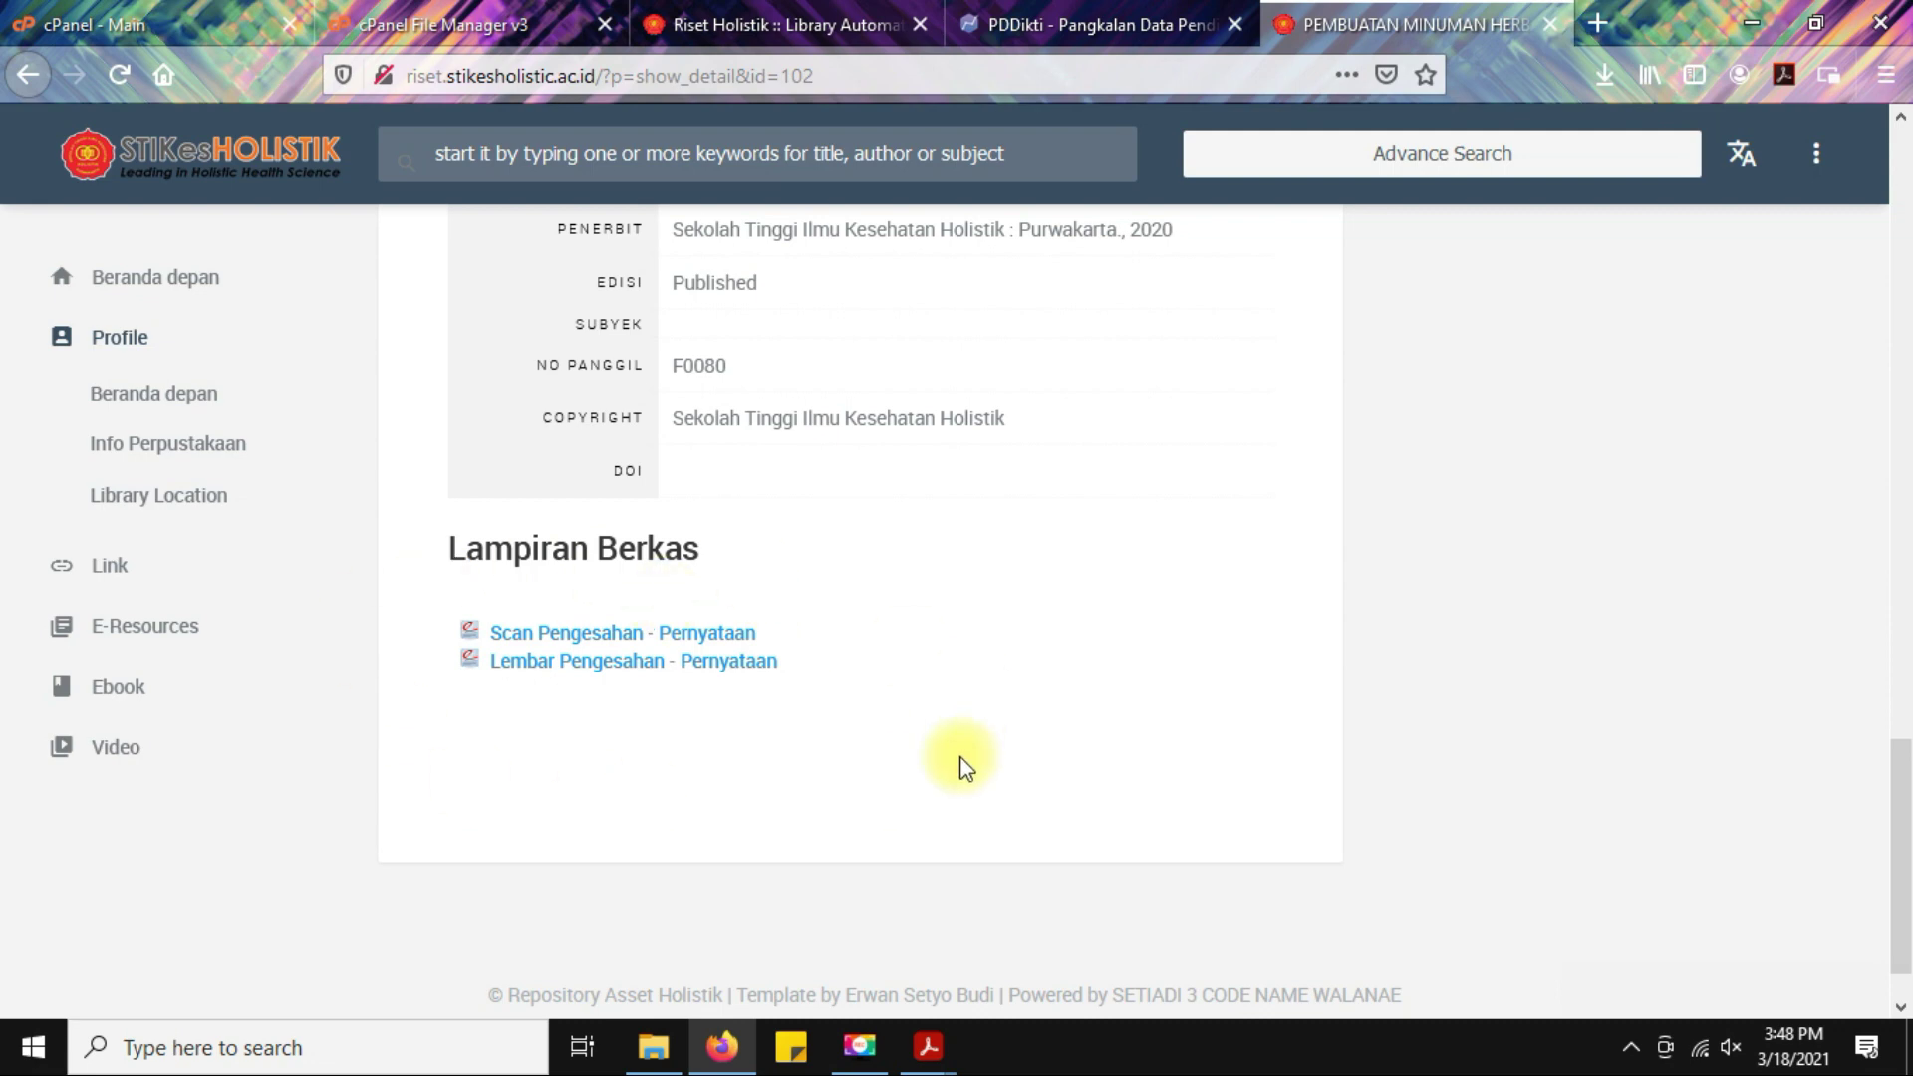
scroll(1142, 536, "up", 10)
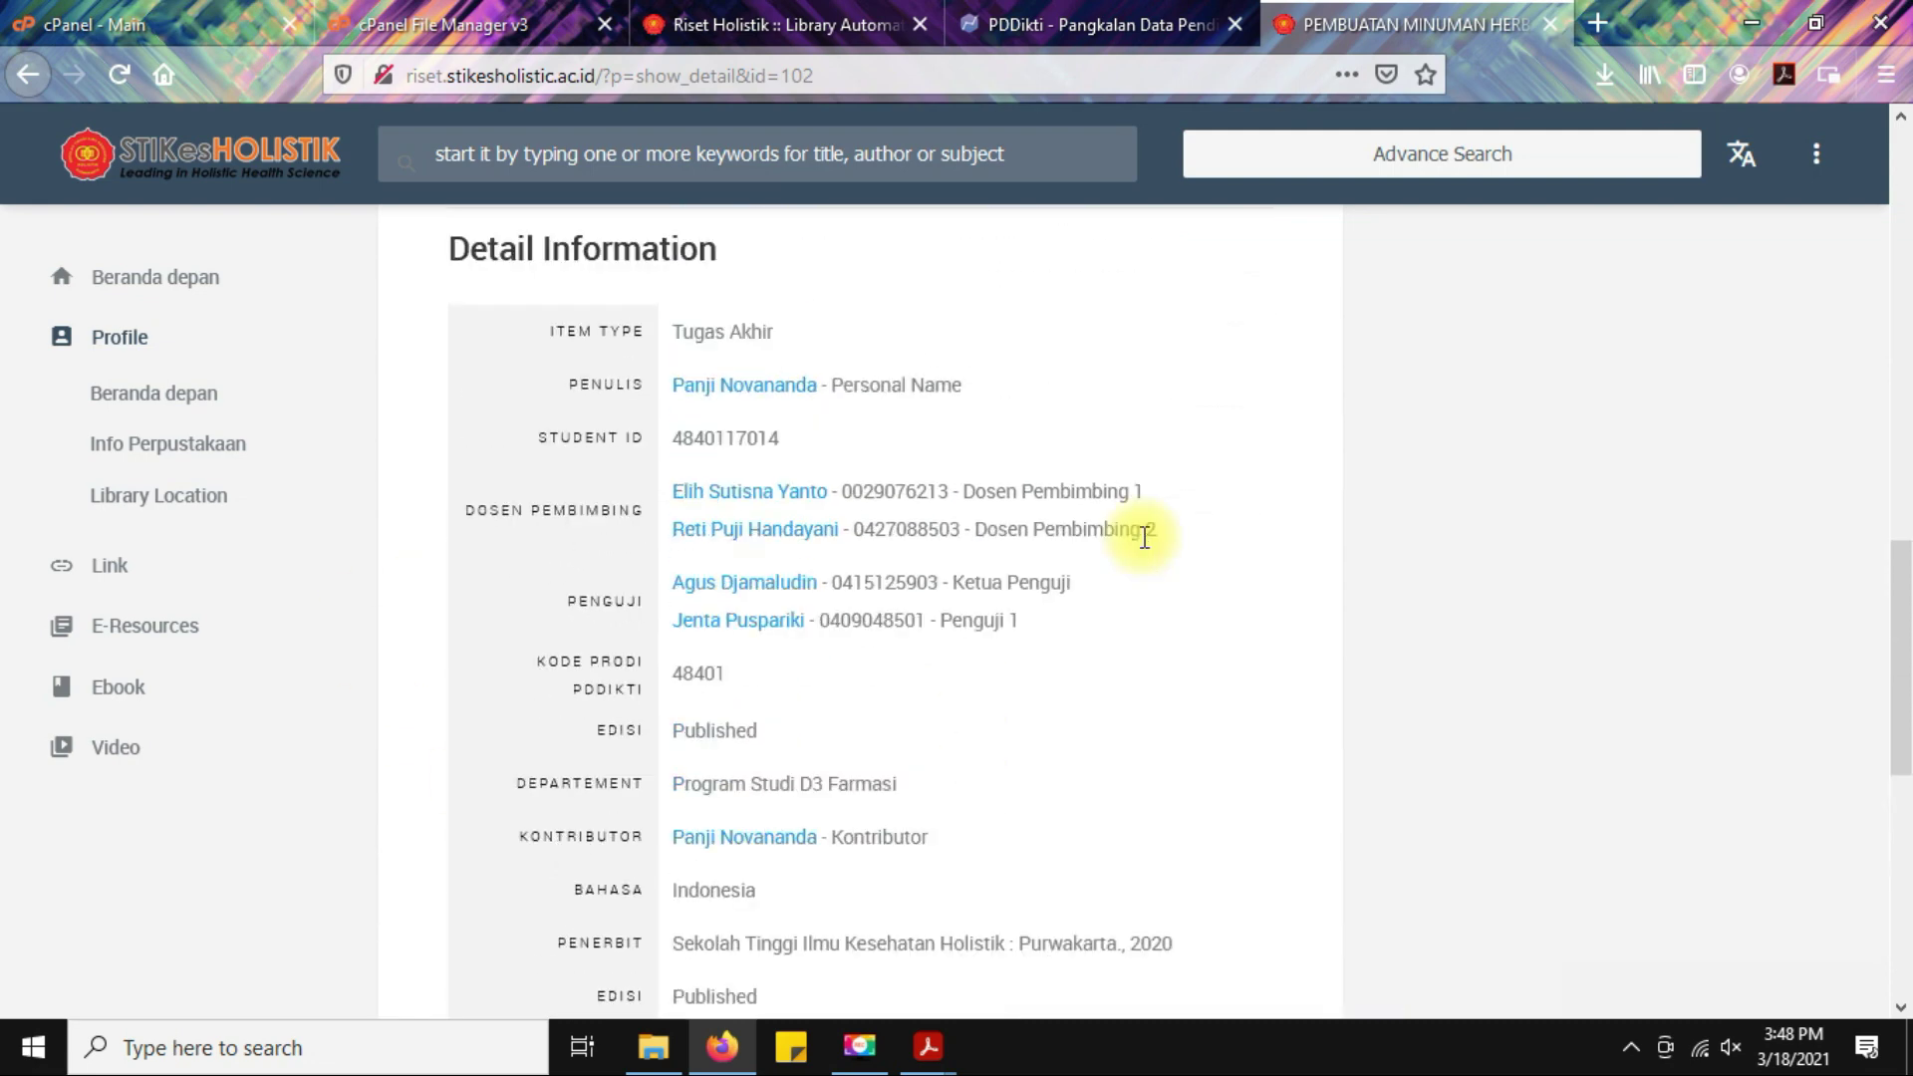
scroll(1144, 536, "up", 5)
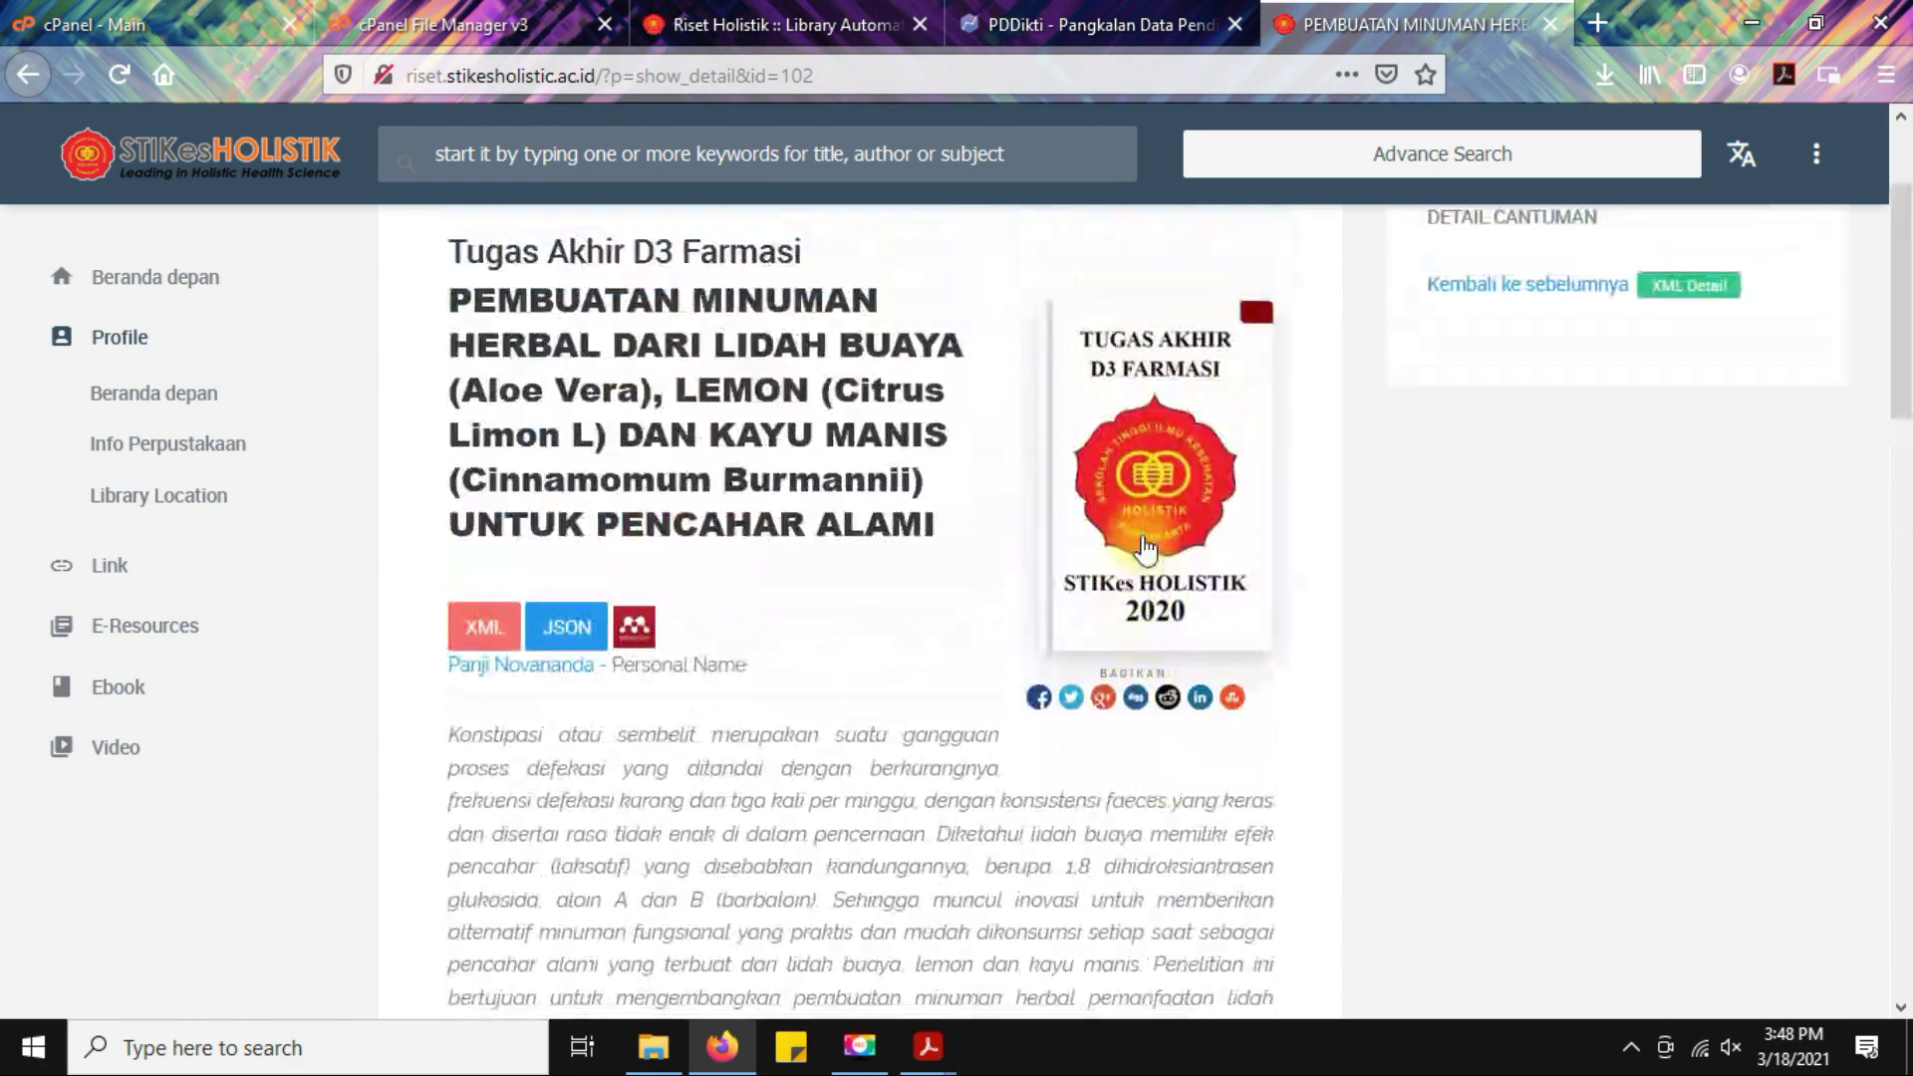
scroll(923, 504, "up", 2)
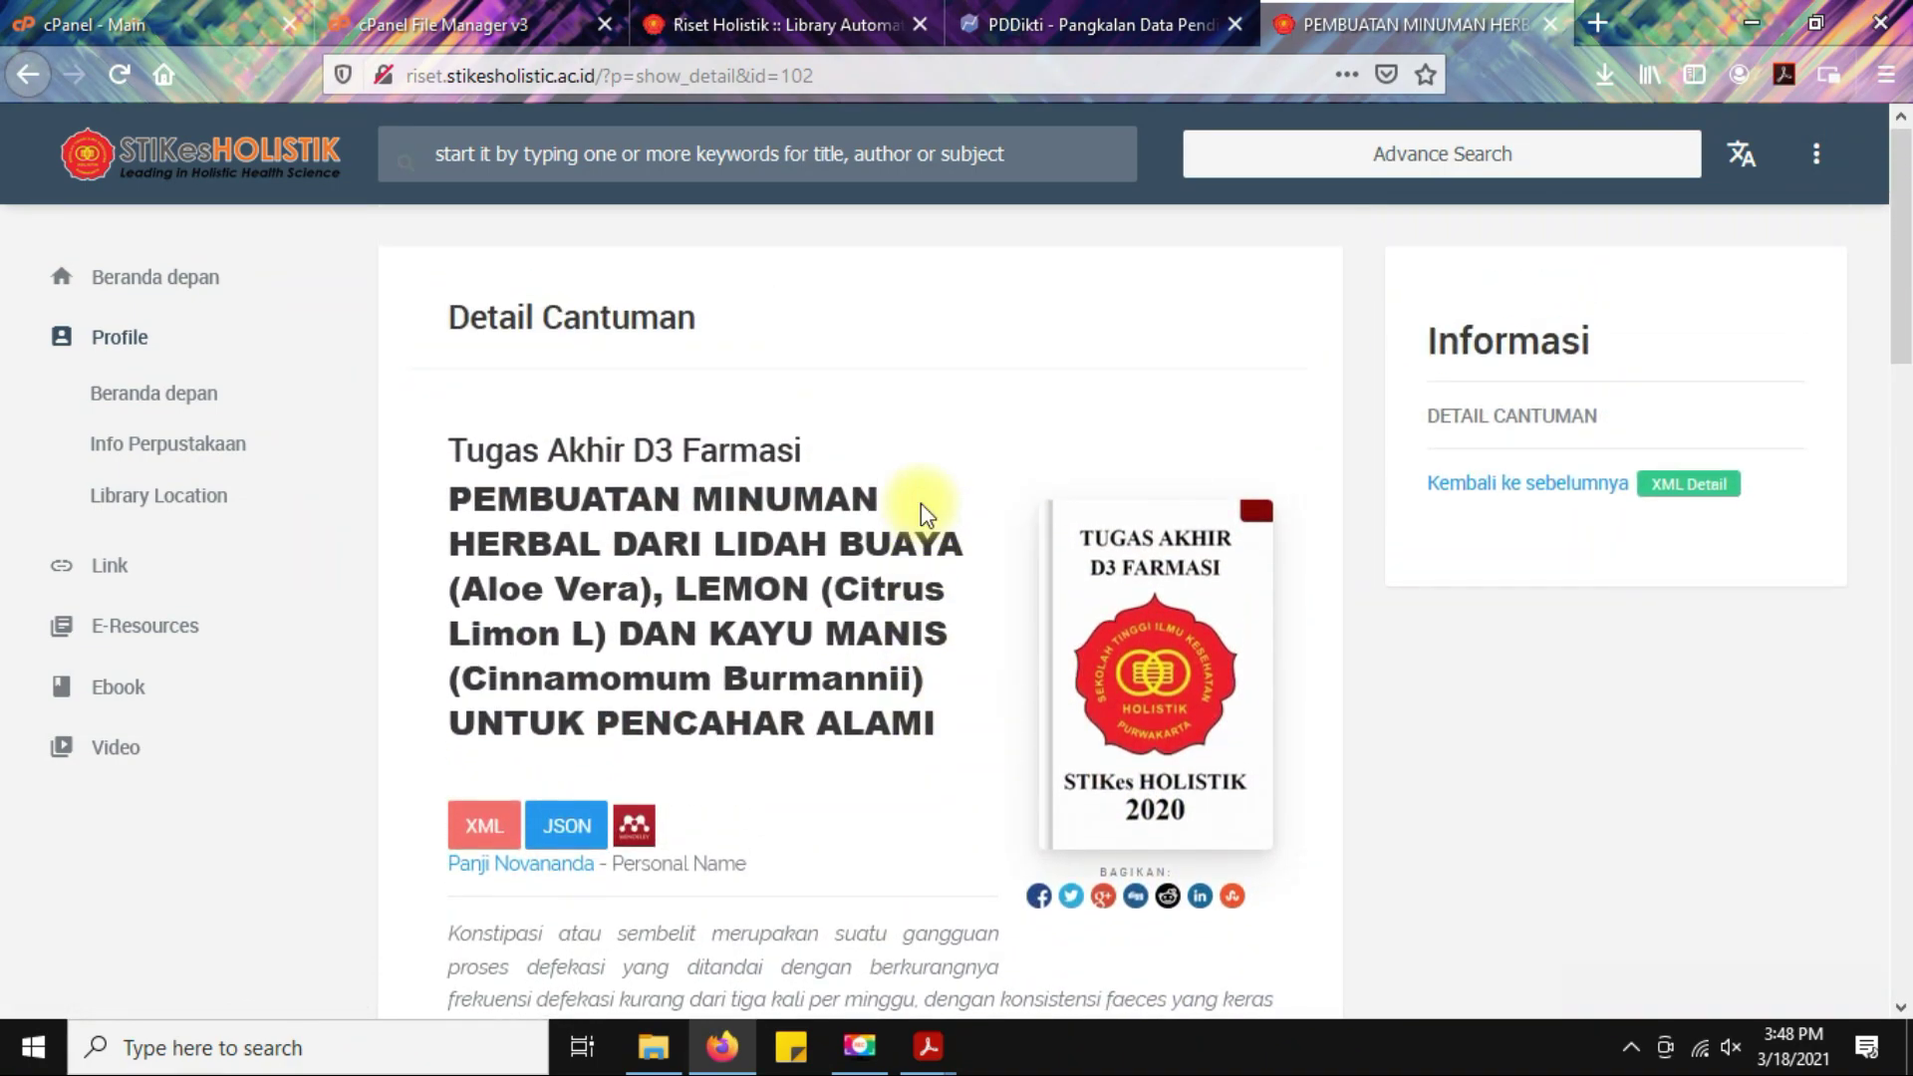